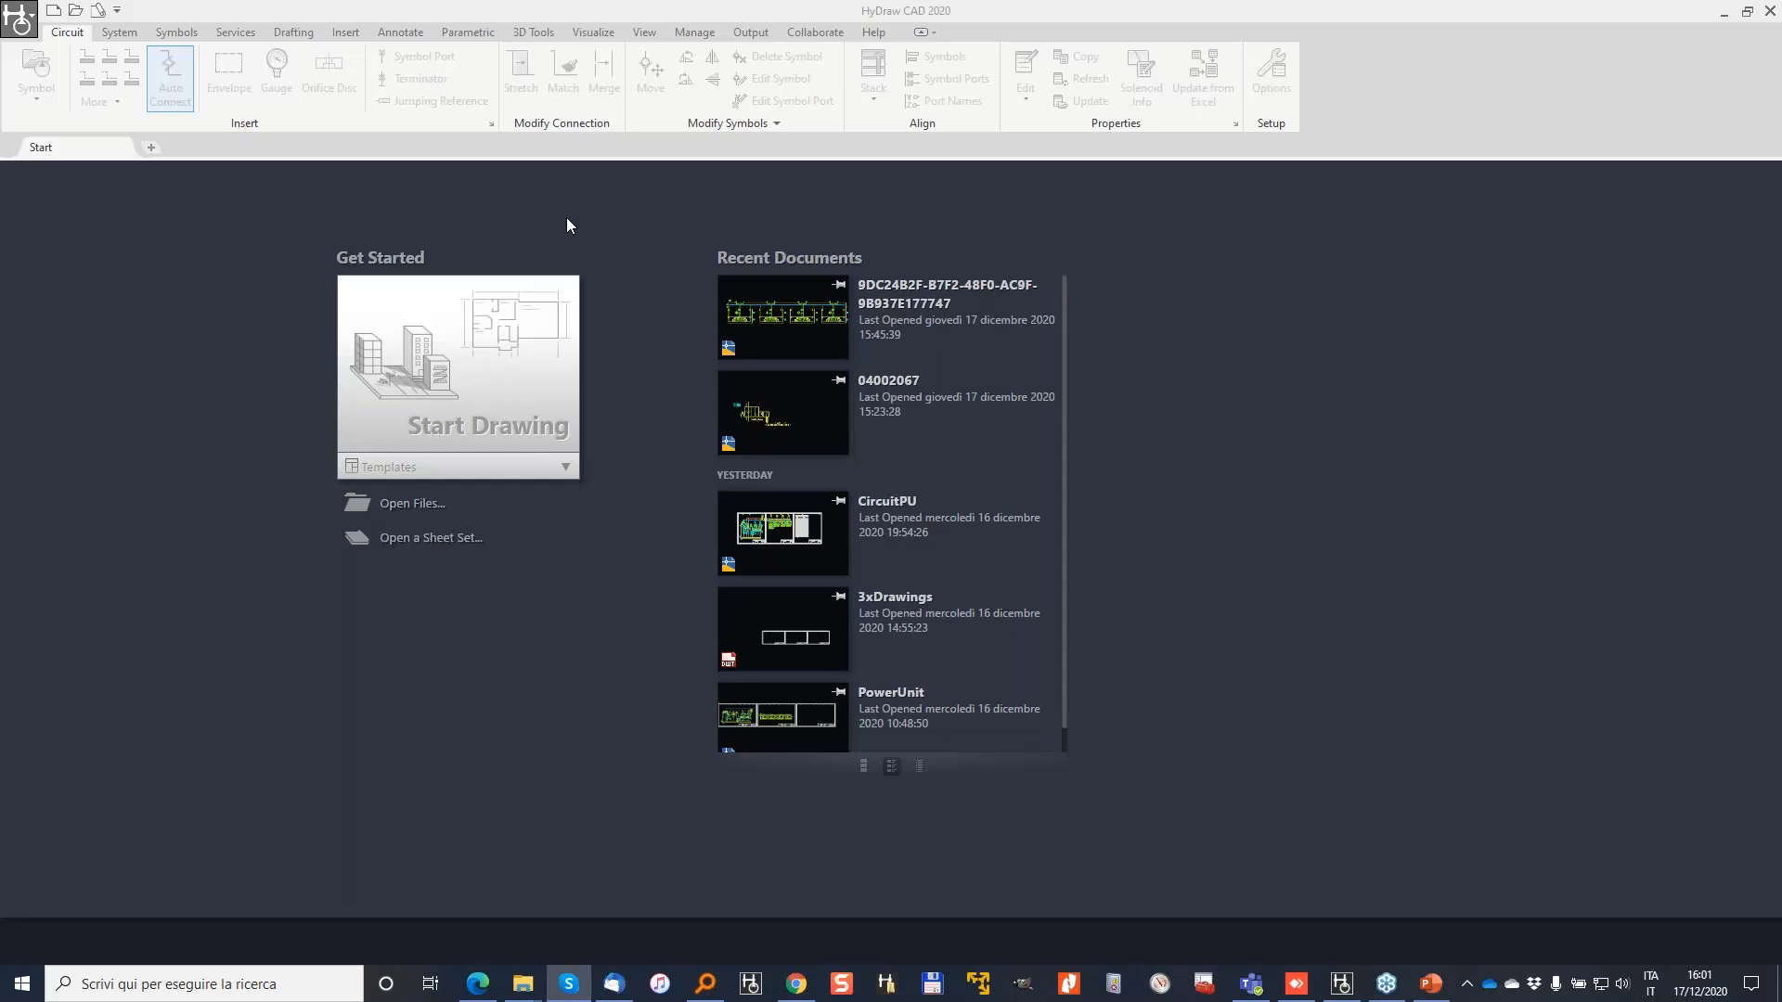
Step: Start a new drawing from the 3xDrawings.dwt template, showing three blank title-block sheets
left_click(566, 470)
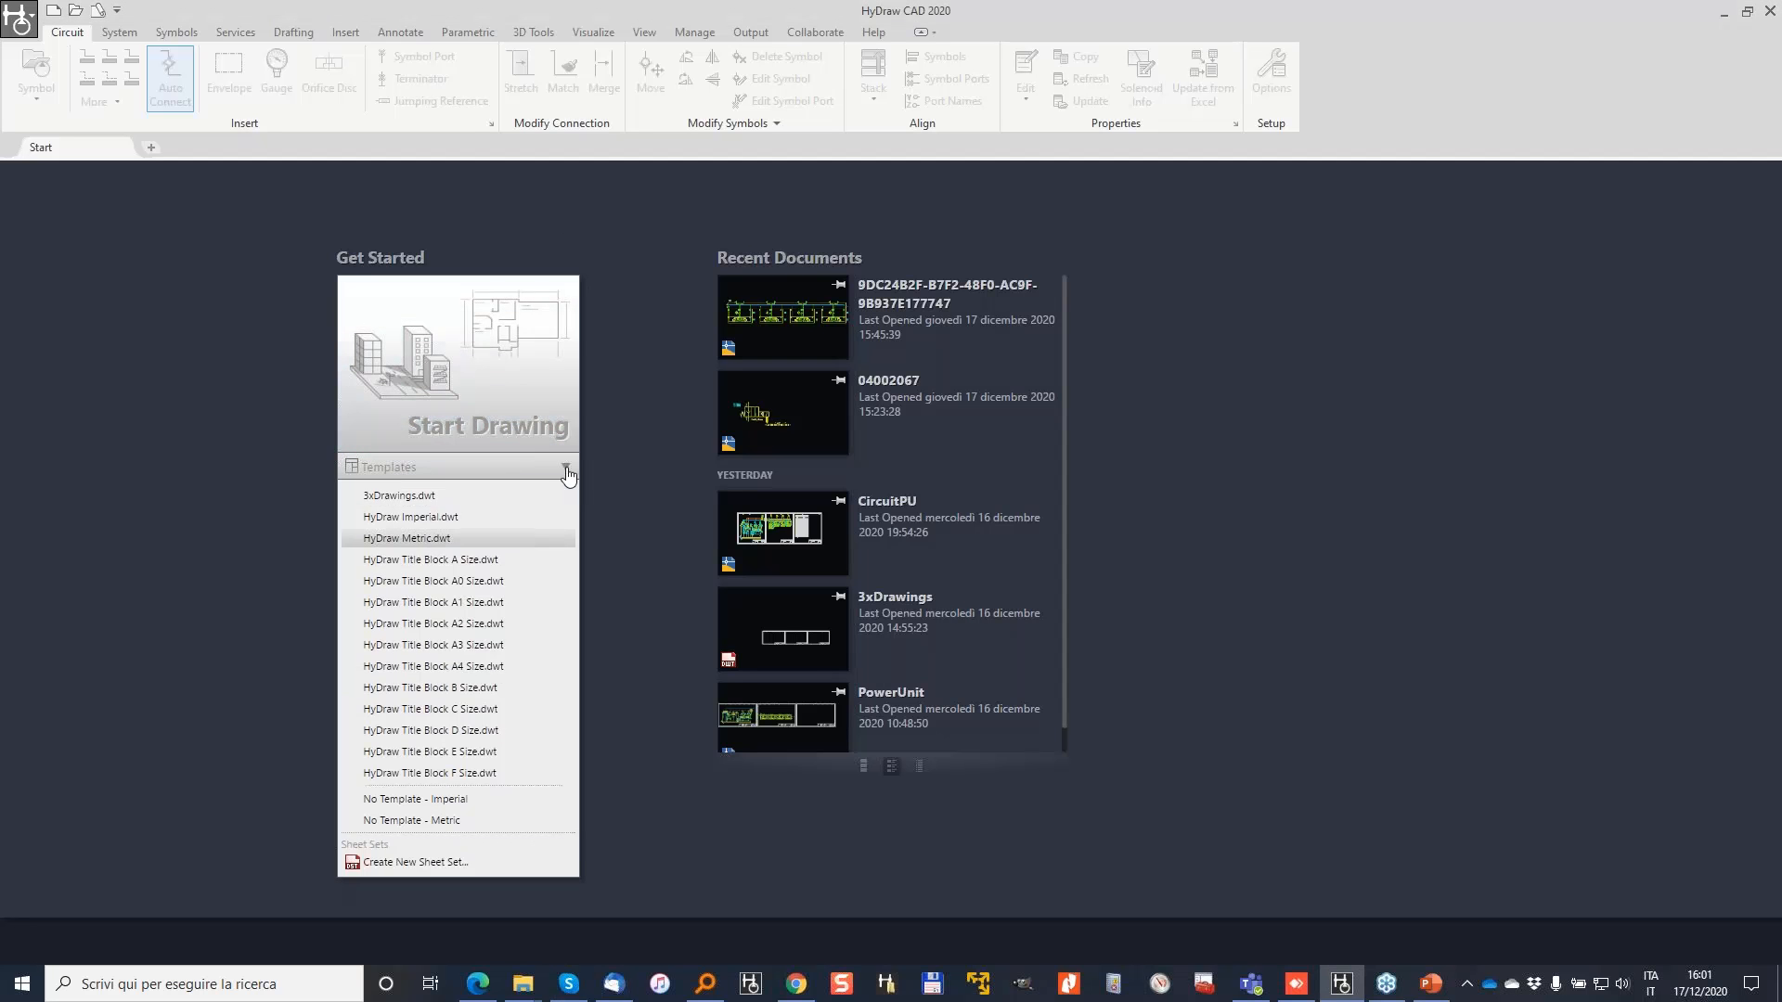
left_click(416, 501)
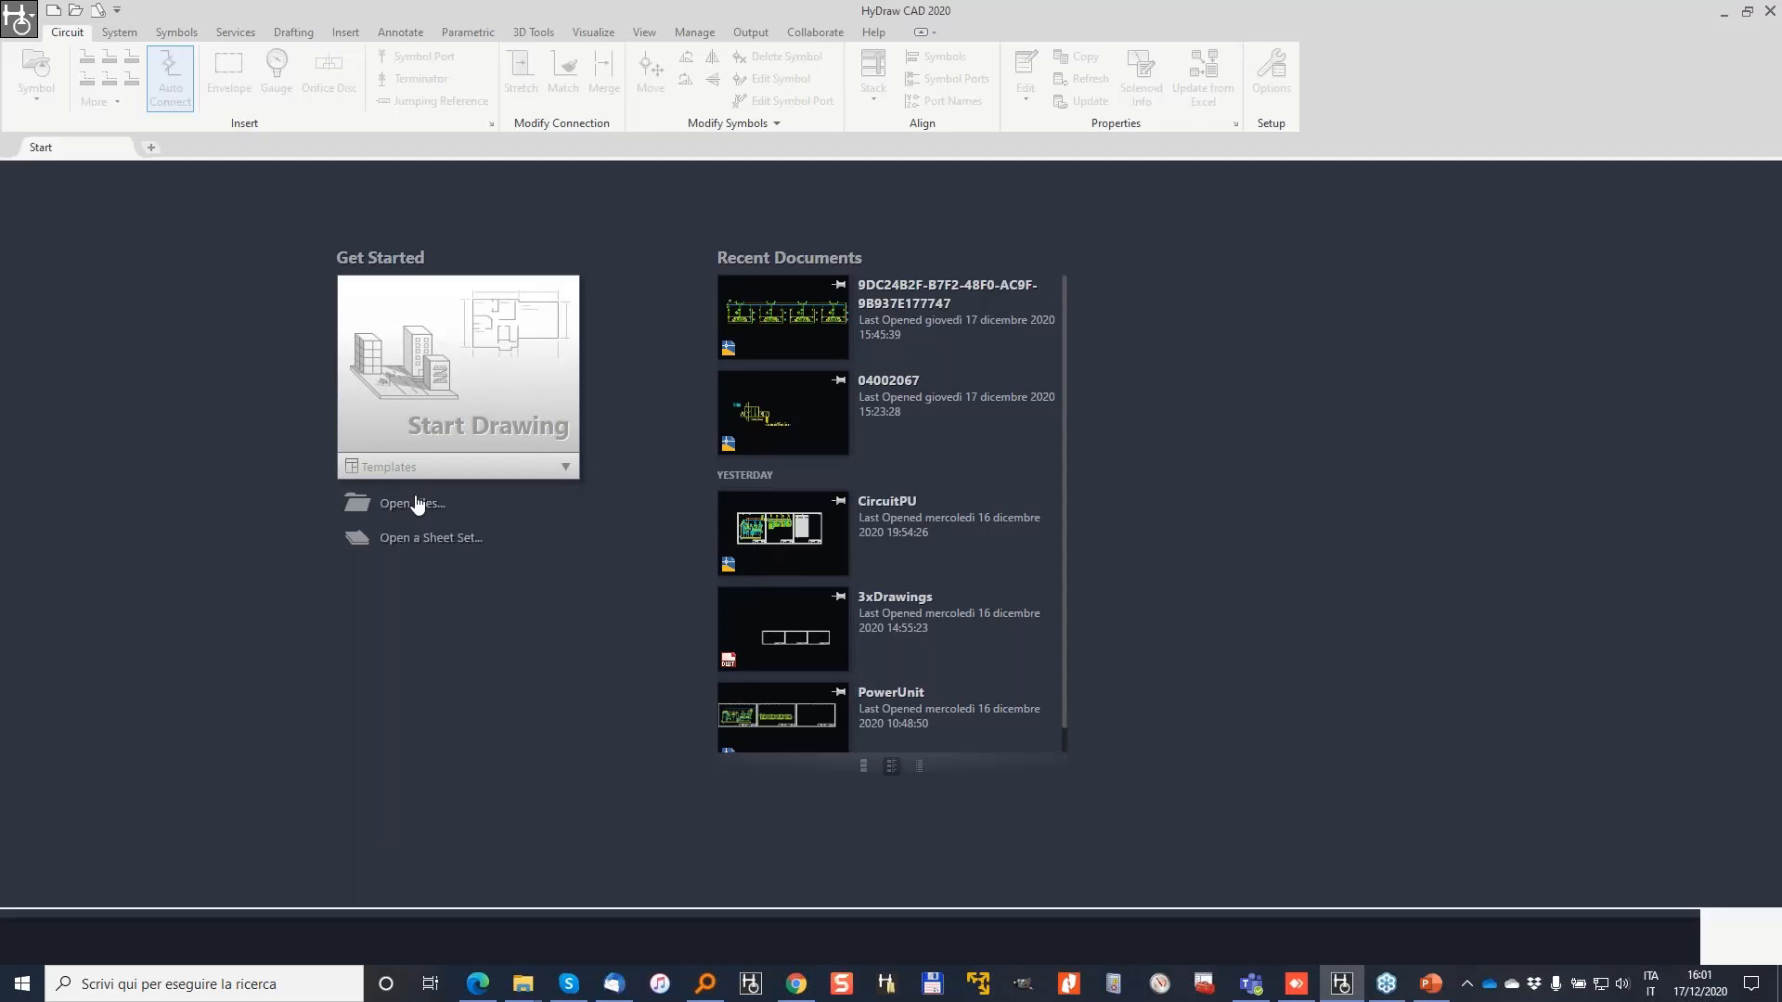
scroll(408, 613, "up", 5)
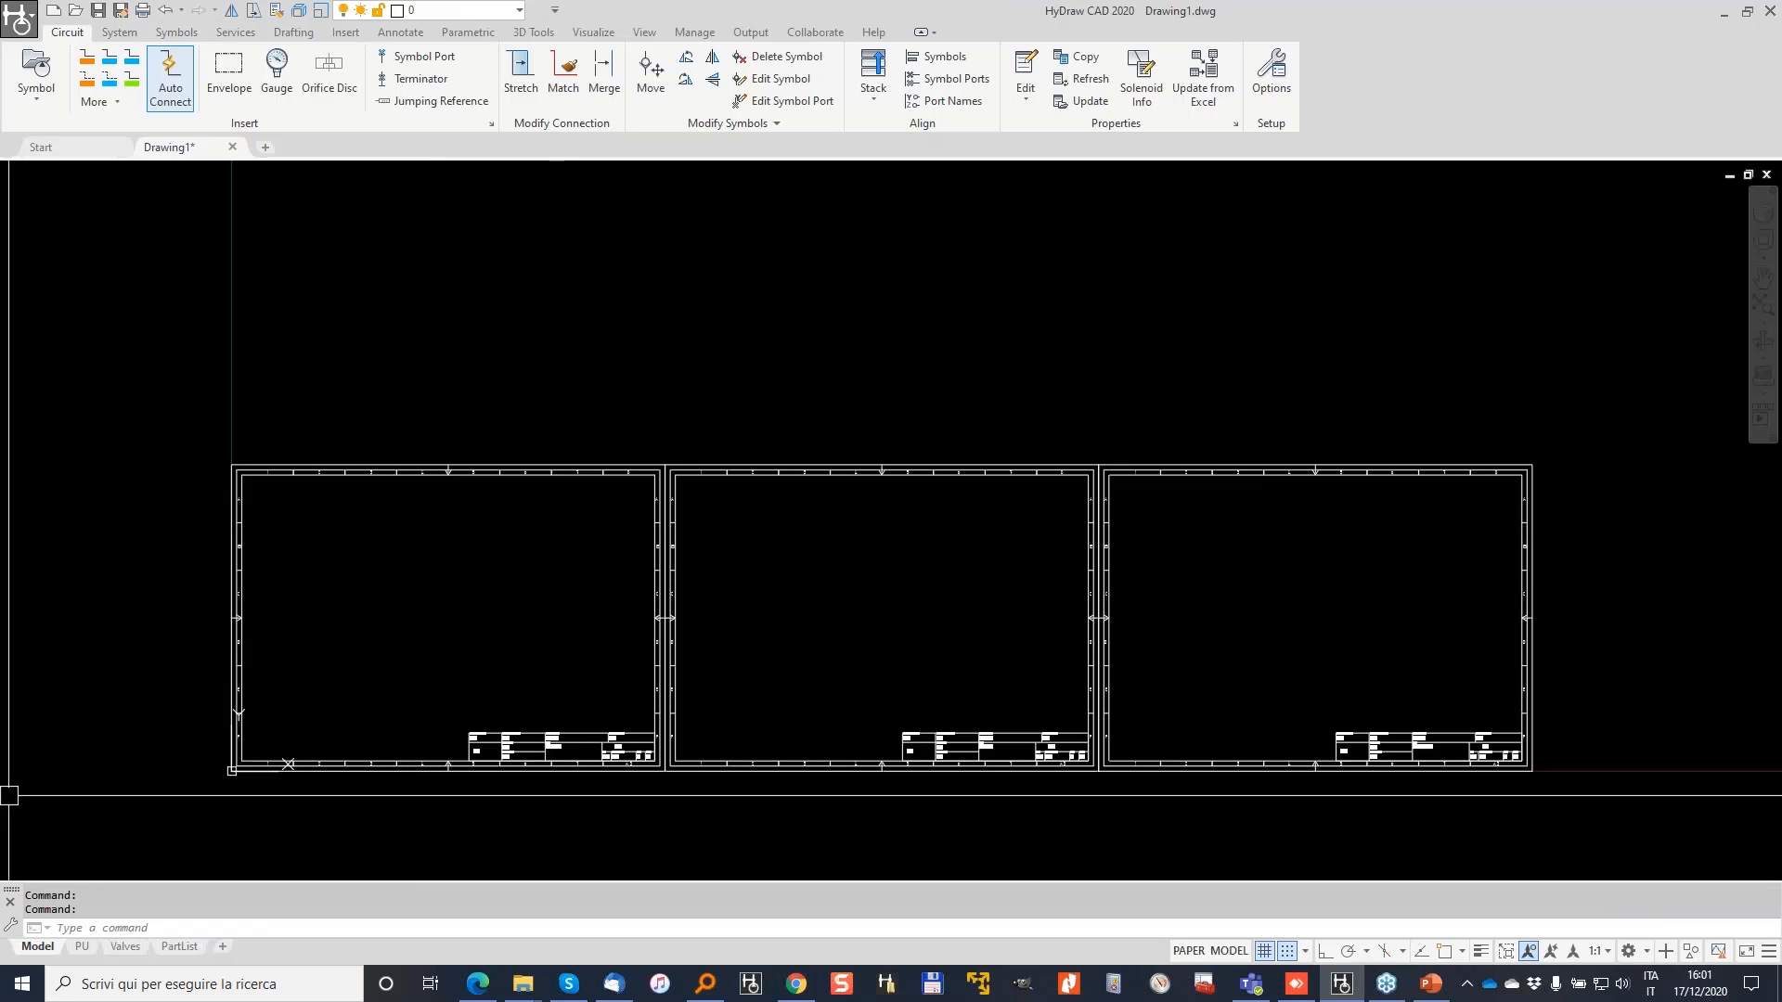
left_click(82, 949)
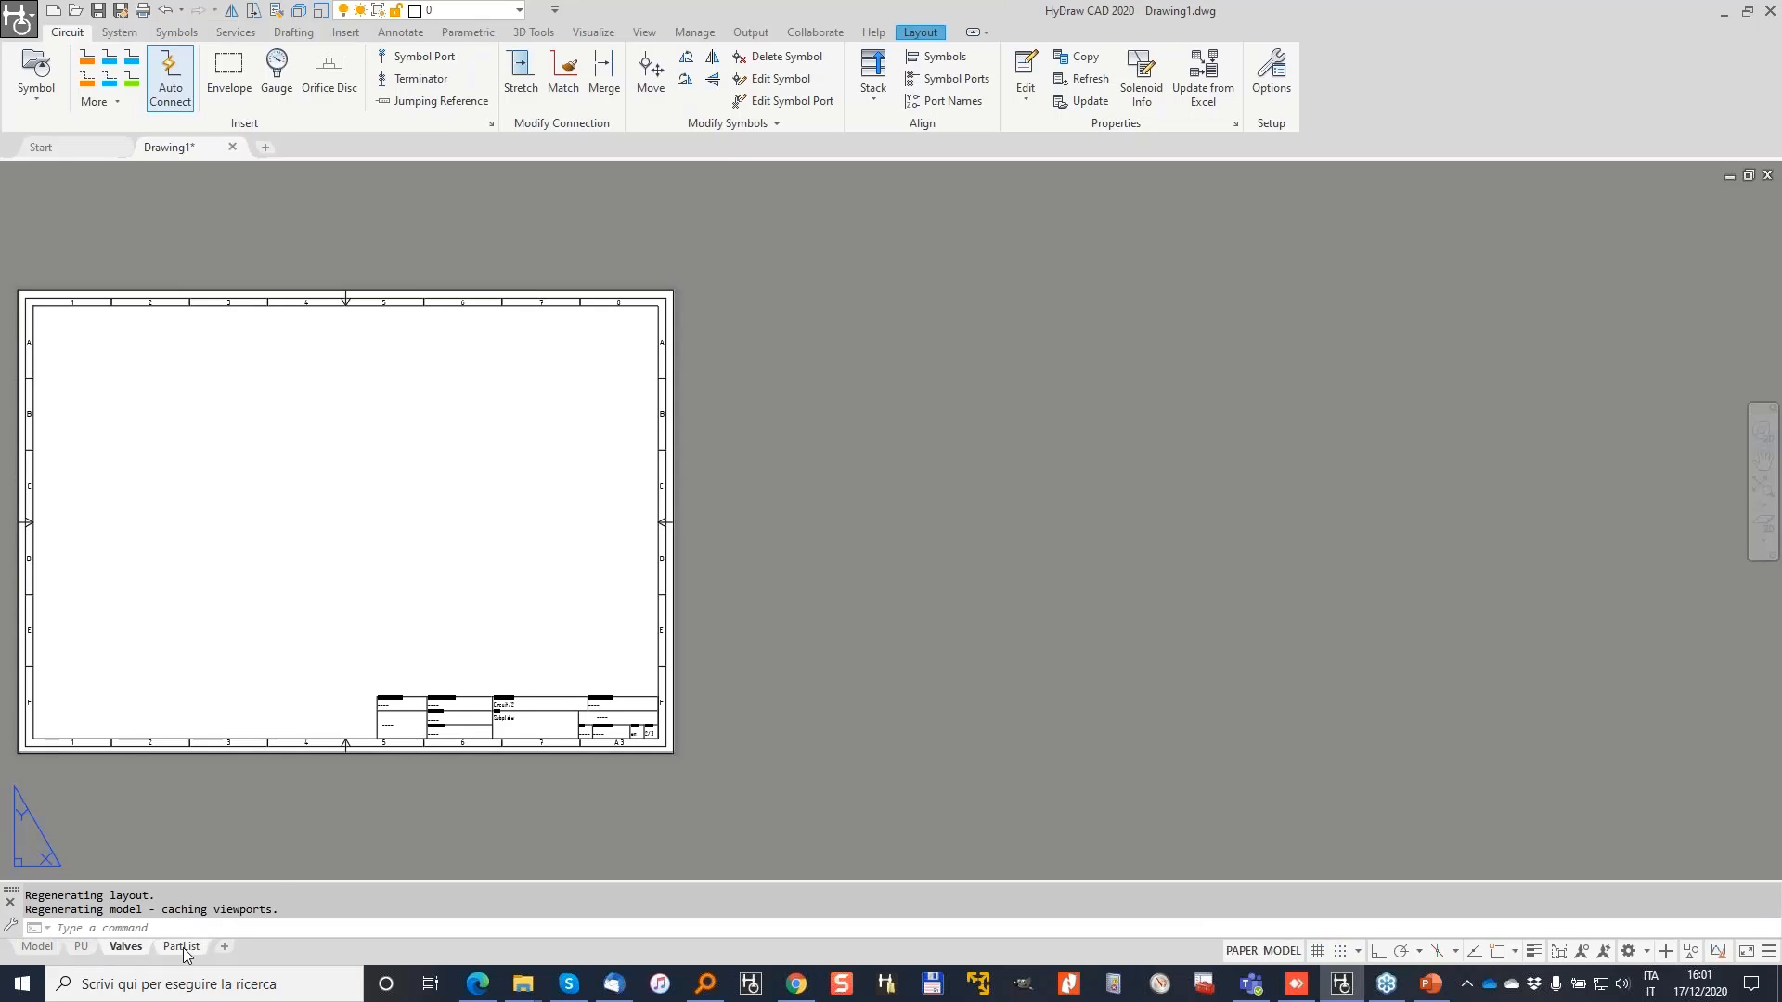
left_click(188, 949)
left_click(37, 947)
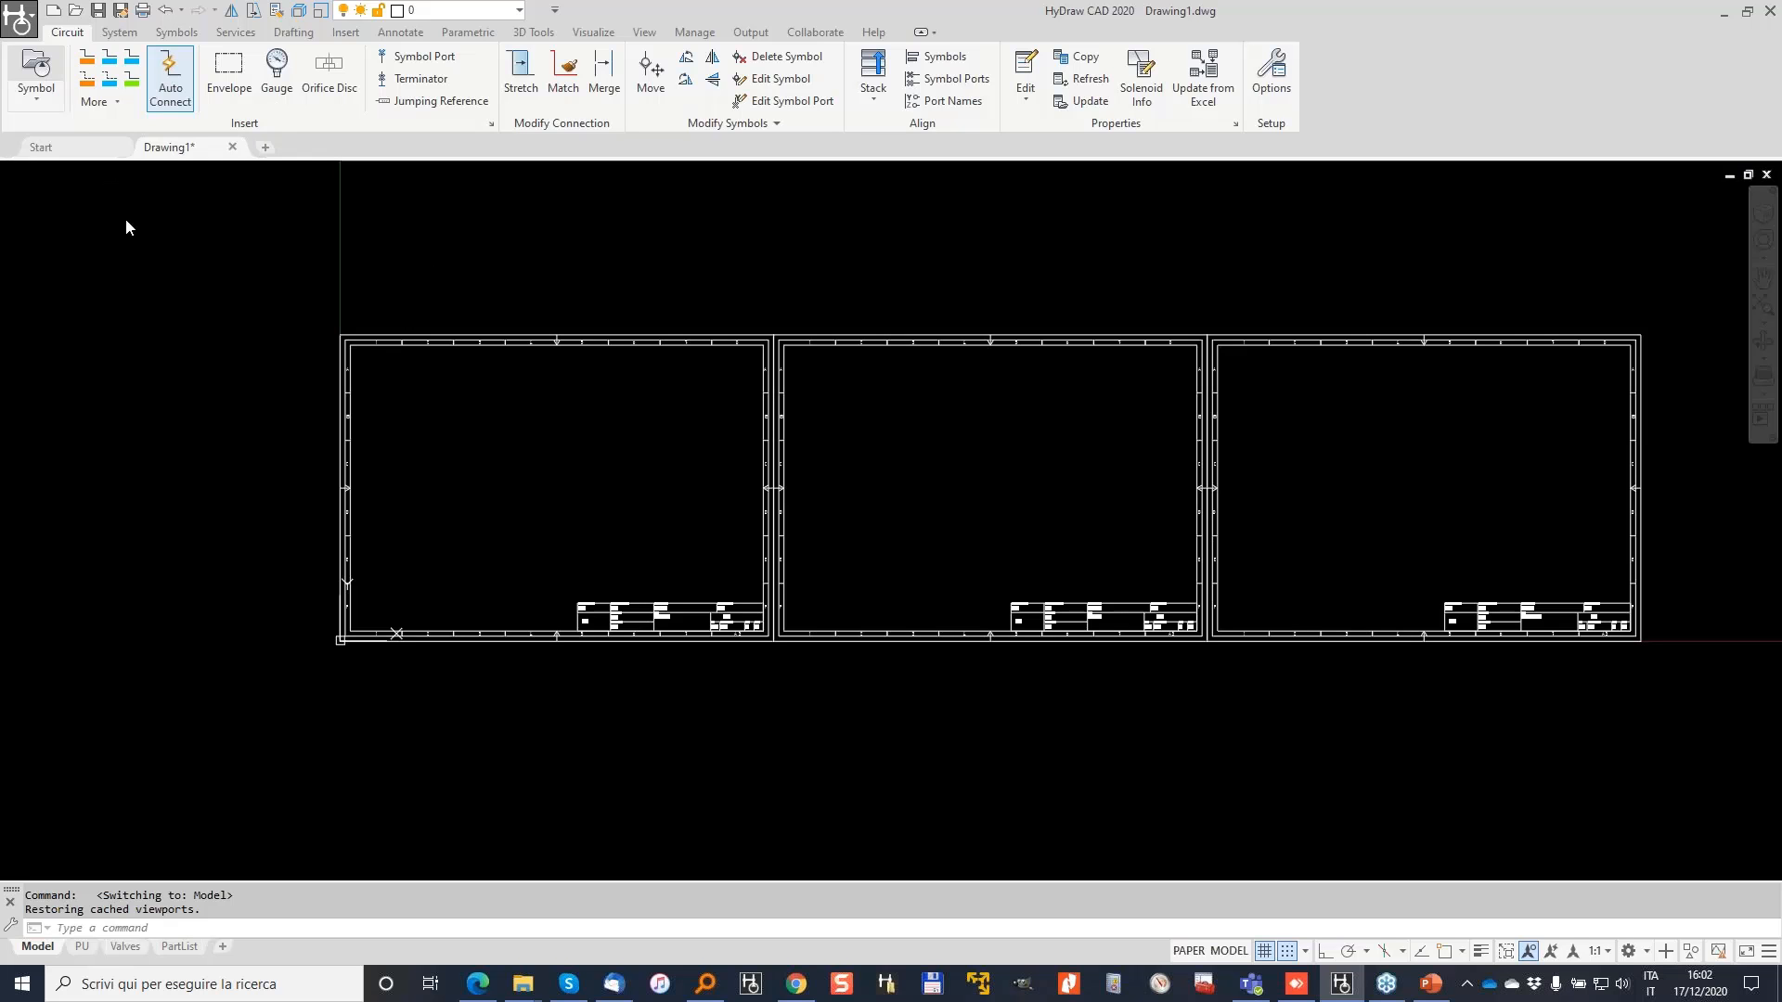
Step: Show the Hydraulic Symbols Library Explorer and the Property Manager beside the drawing
left_click(30, 58)
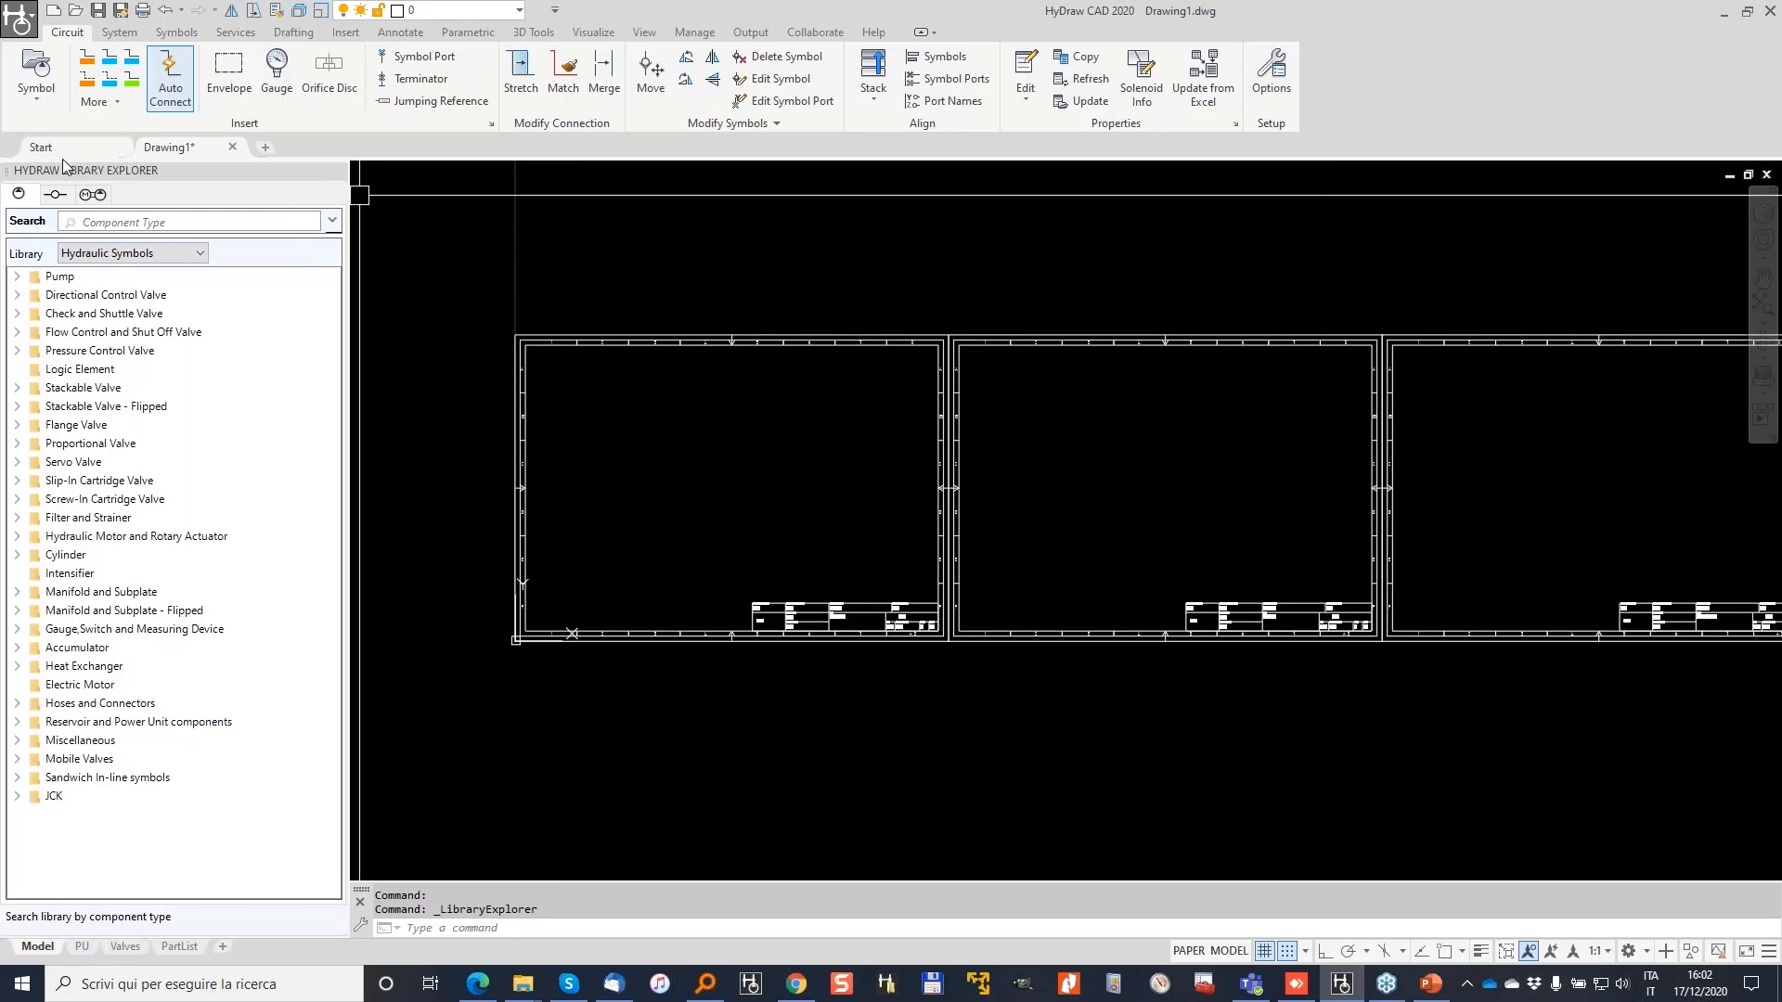
left_click(1026, 65)
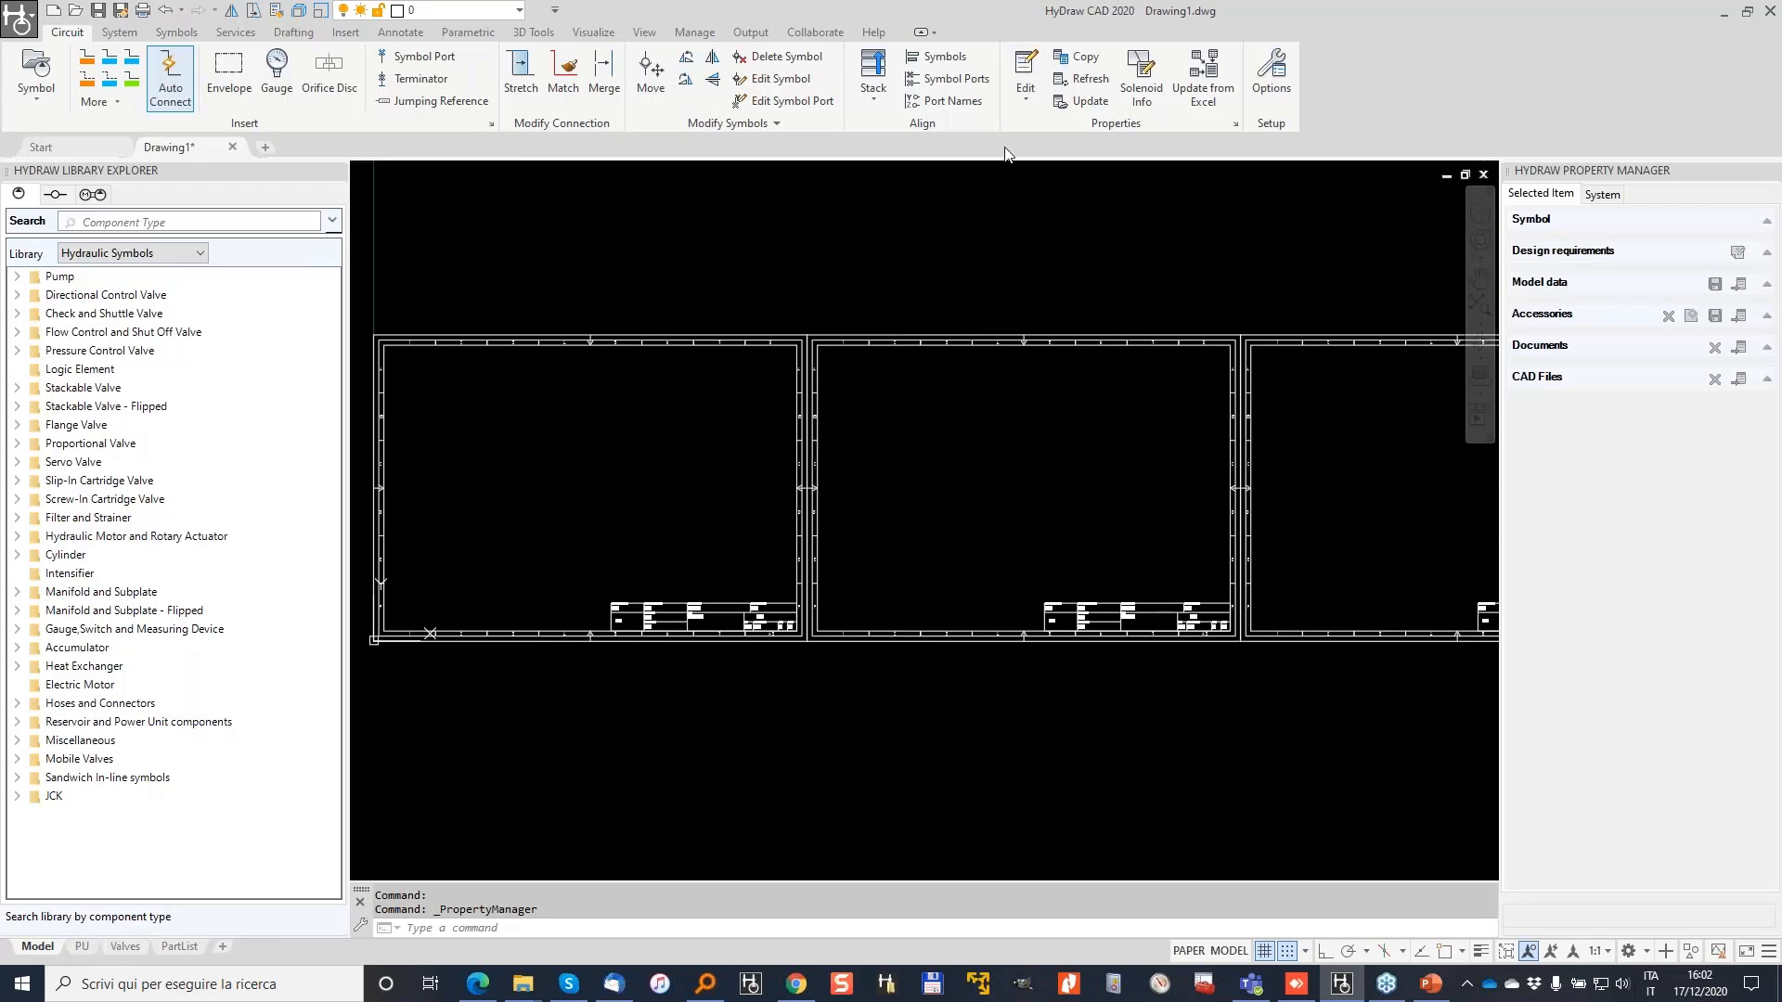
left_click(1272, 76)
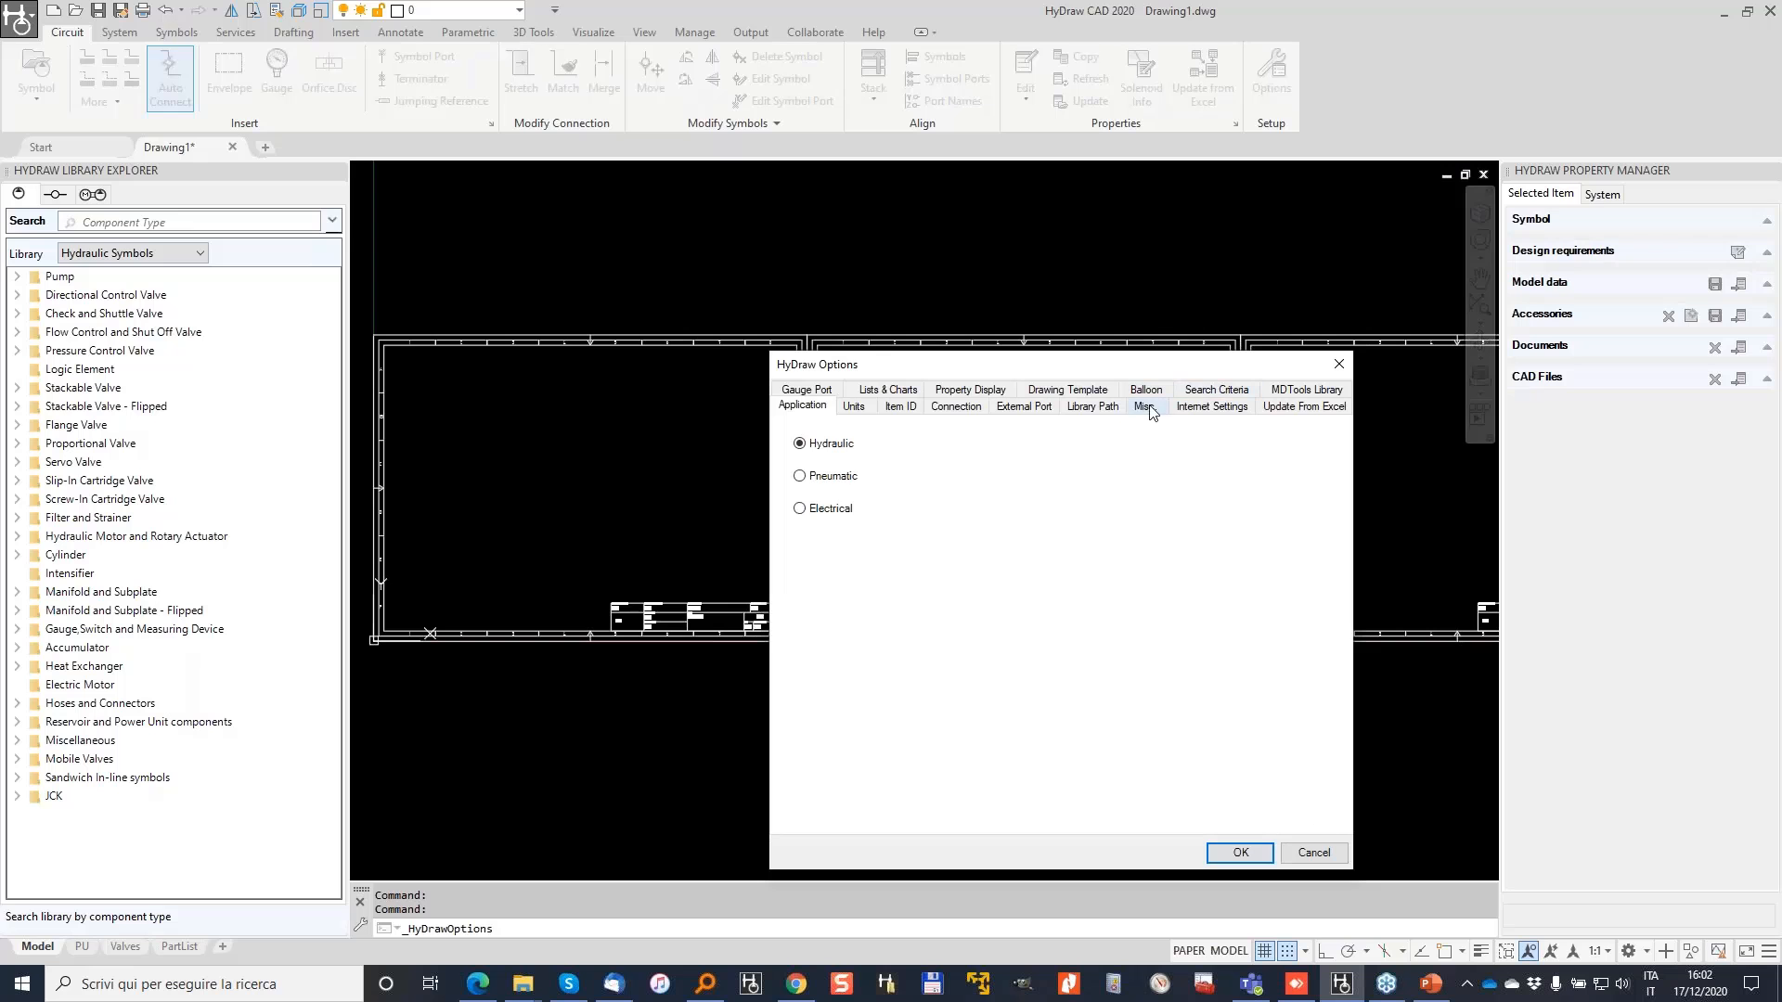
left_click(1144, 407)
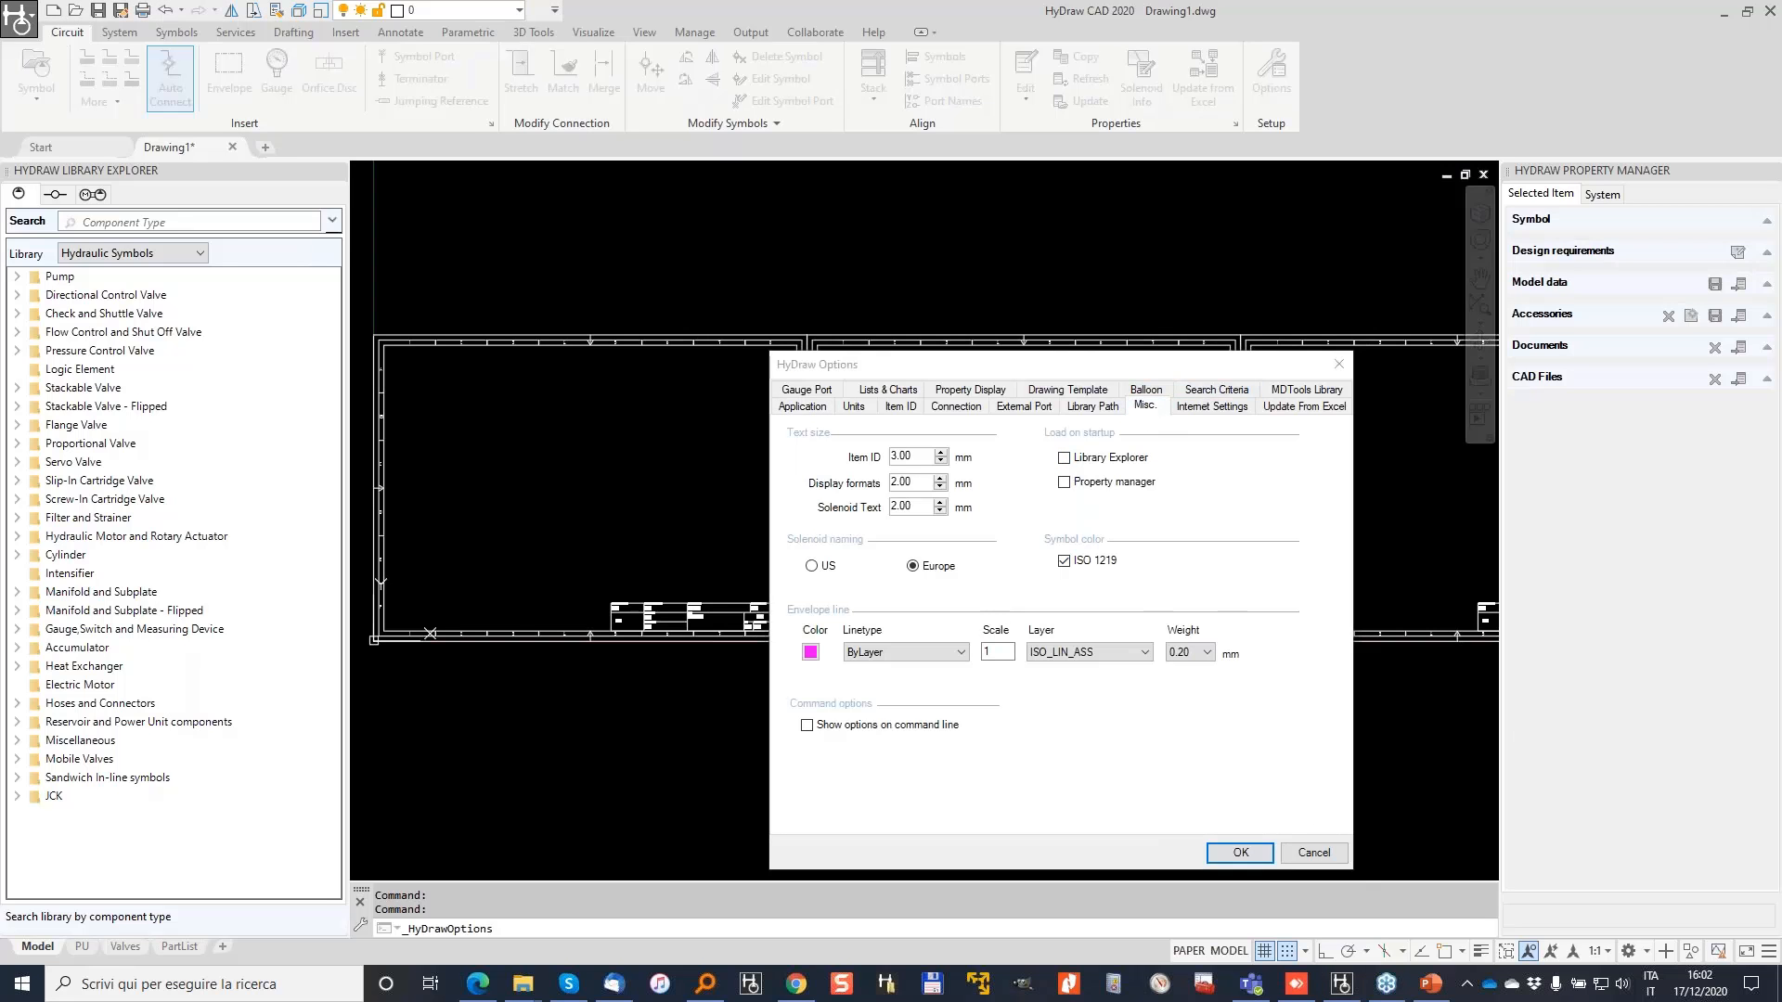
mouse_move(1067, 429)
left_mouse_down()
mouse_move(1064, 516)
mouse_move(1109, 416)
left_mouse_up()
left_click(1338, 363)
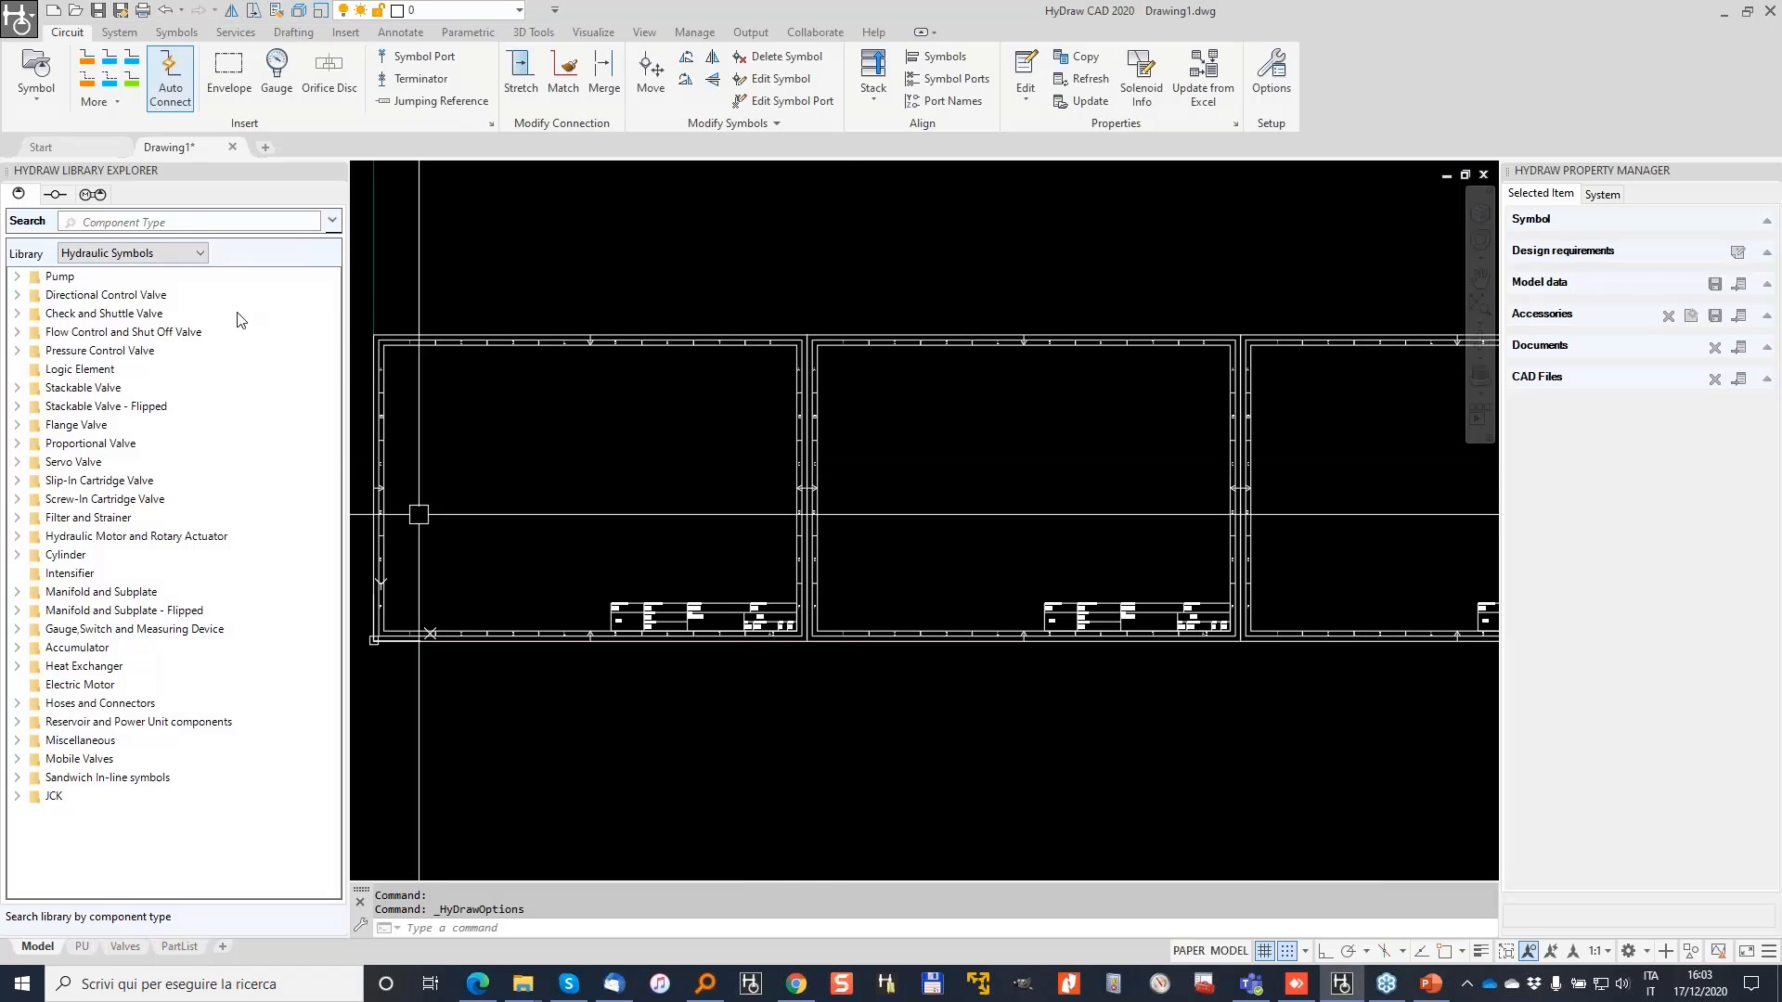
Step: Pick the first Power Unit > Reservoir sub-system and enable Explode Sub-System
left_click(94, 195)
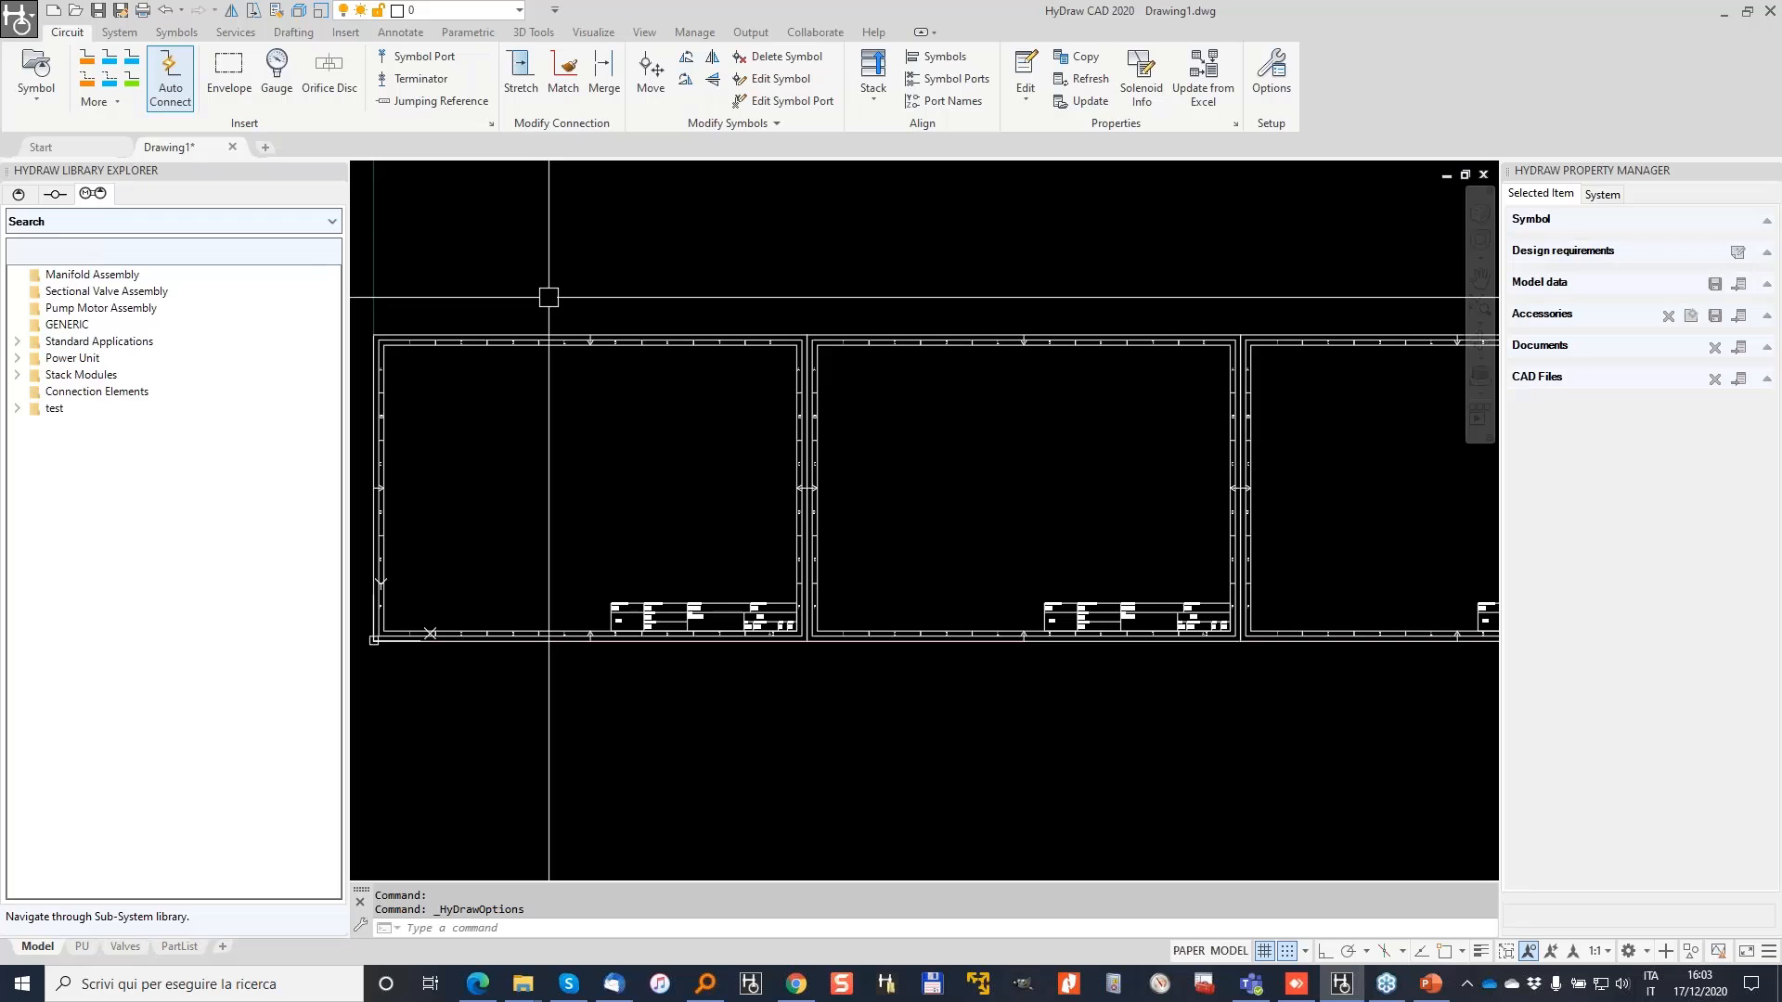
left_click(17, 359)
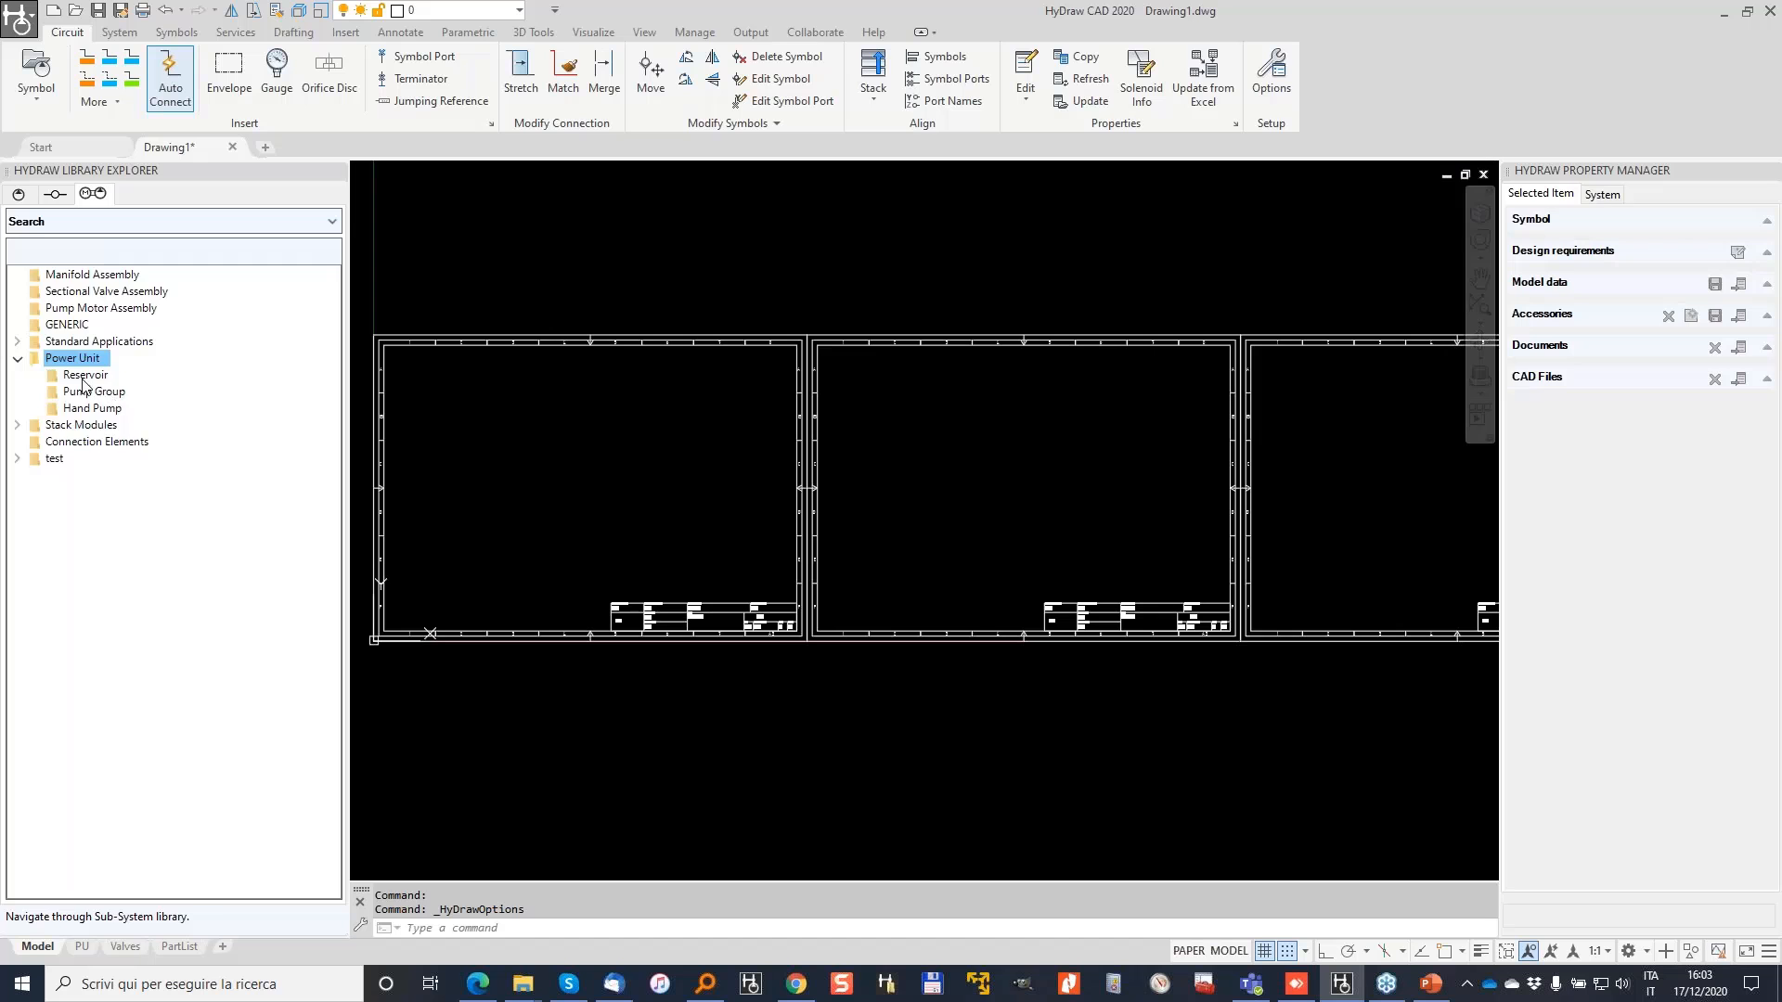
double_click(83, 378)
left_click(114, 373)
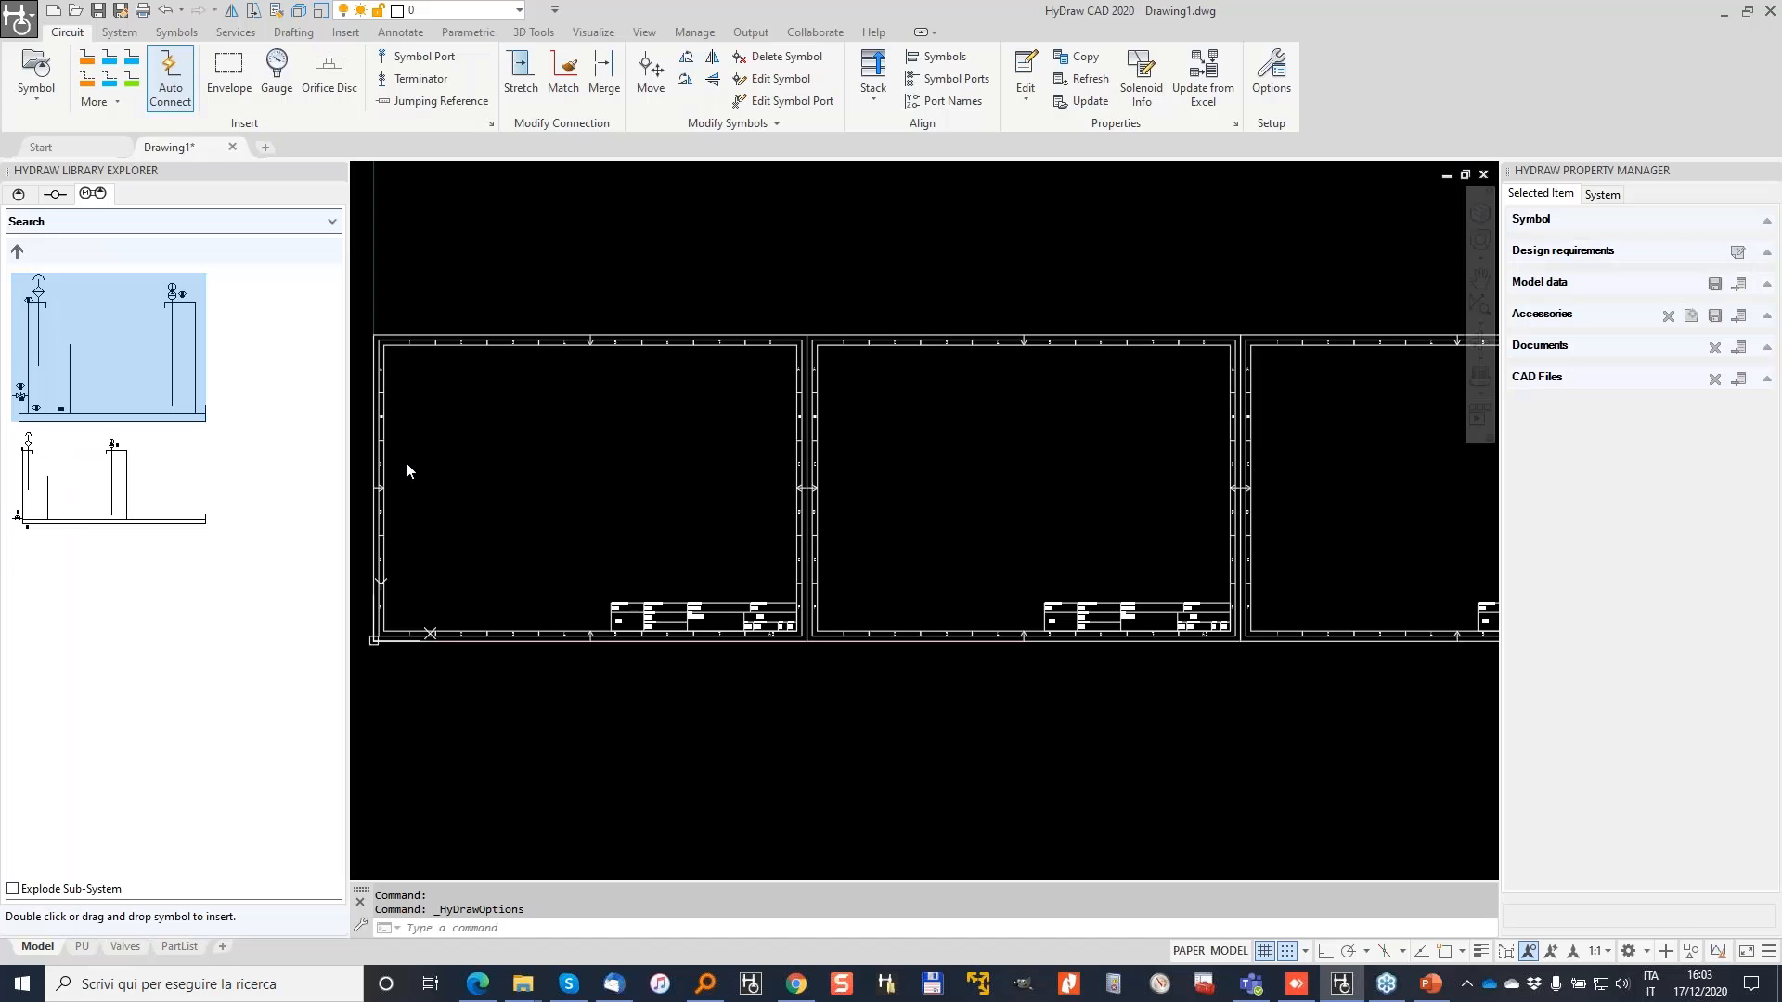
left_click(13, 889)
Step: Insert the chosen reservoir sub-system inside the first drawing frame
double_click(139, 382)
scroll(466, 561, "up", 2)
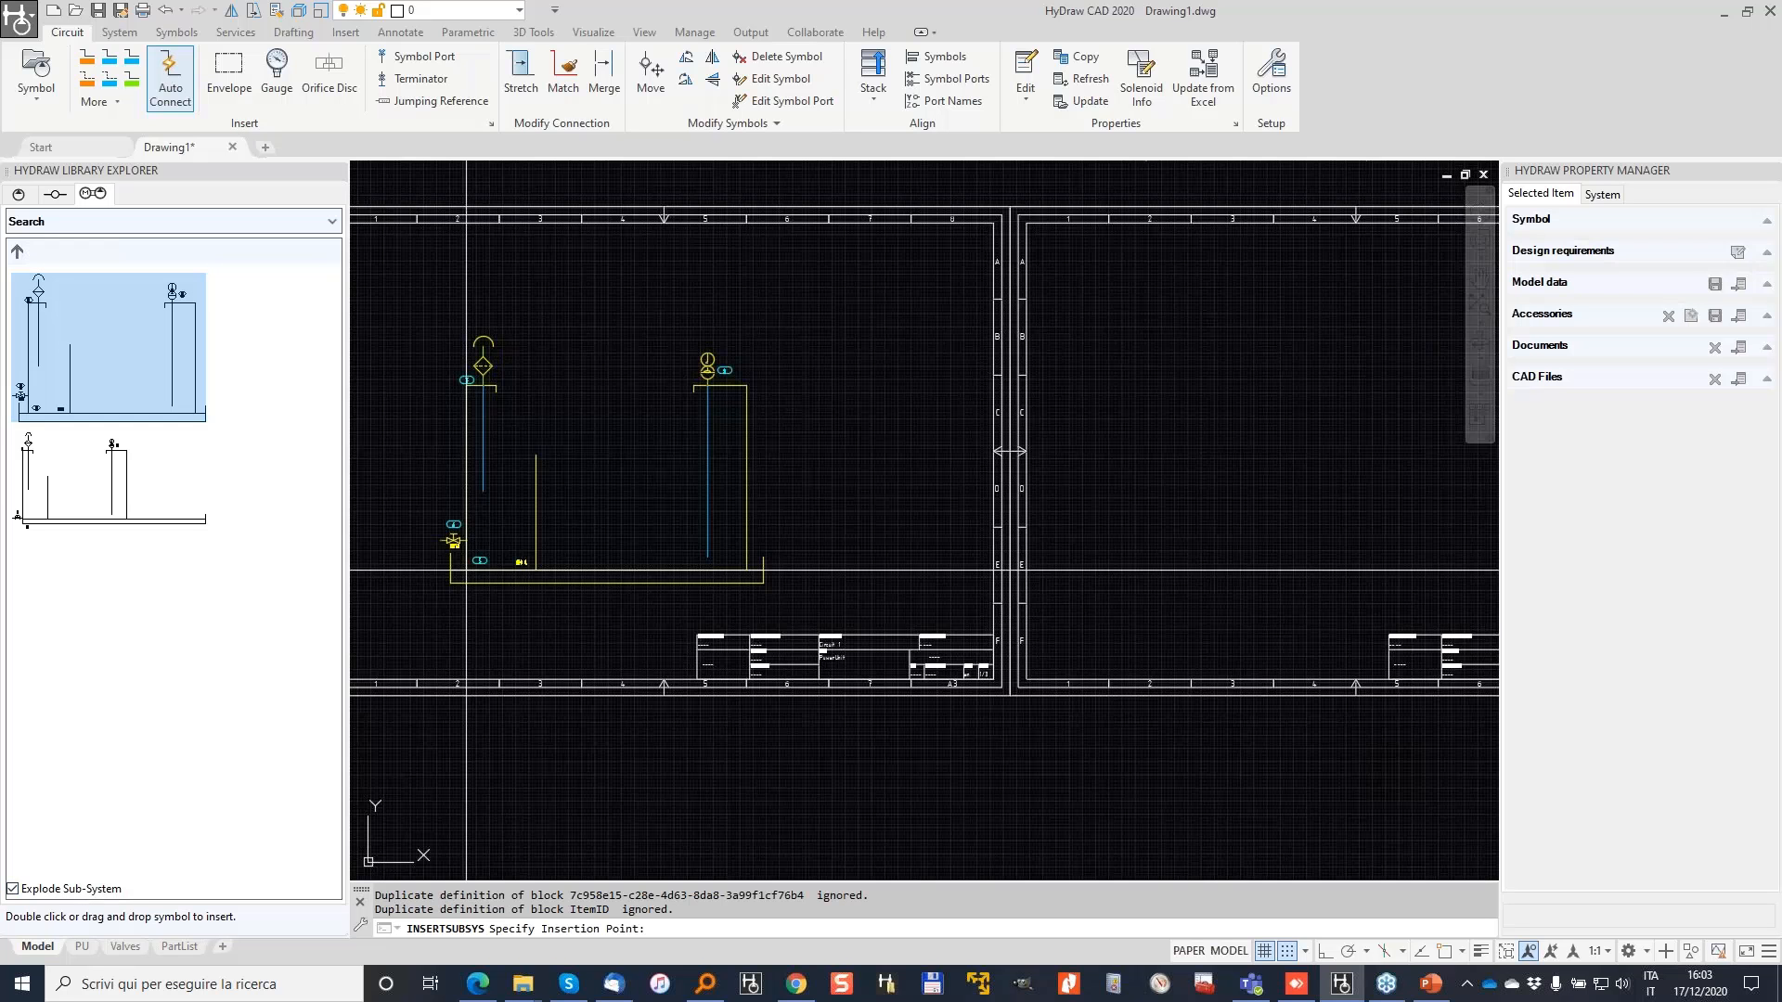
middle_click_drag(466, 570, 657, 603)
left_click(657, 606)
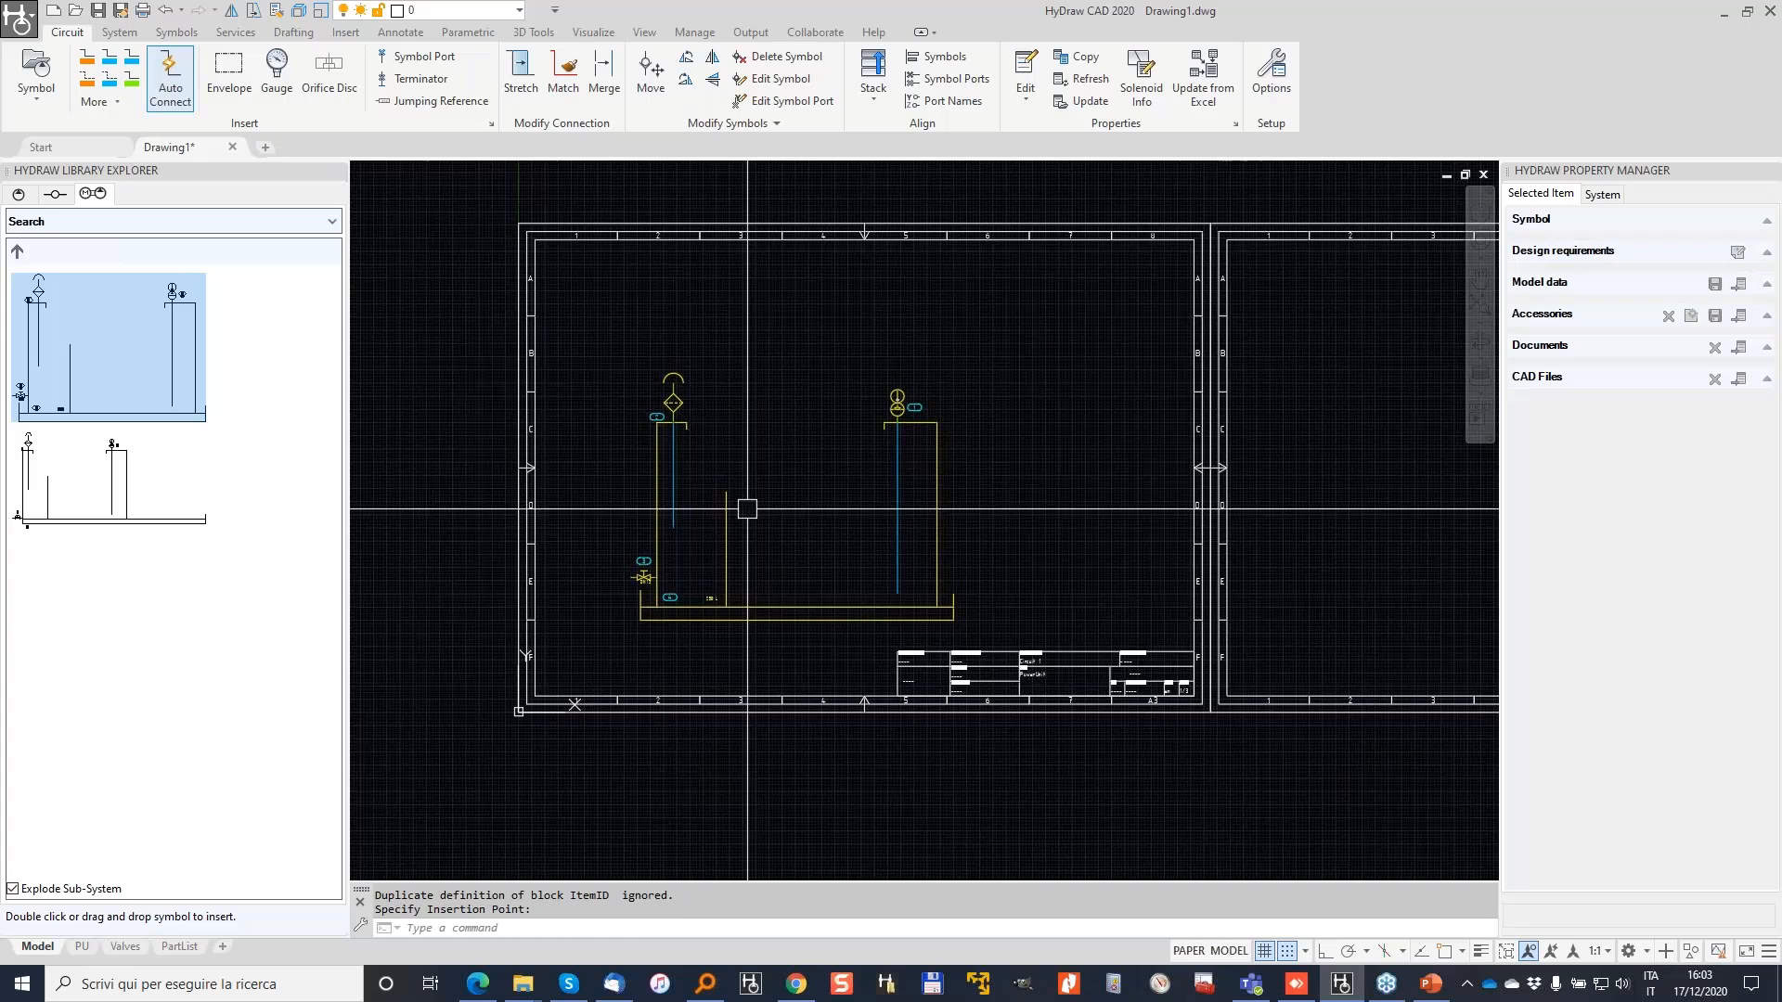
Step: Check the tank's model data, confirming its 250 L volume
scroll(659, 615, "up", 3)
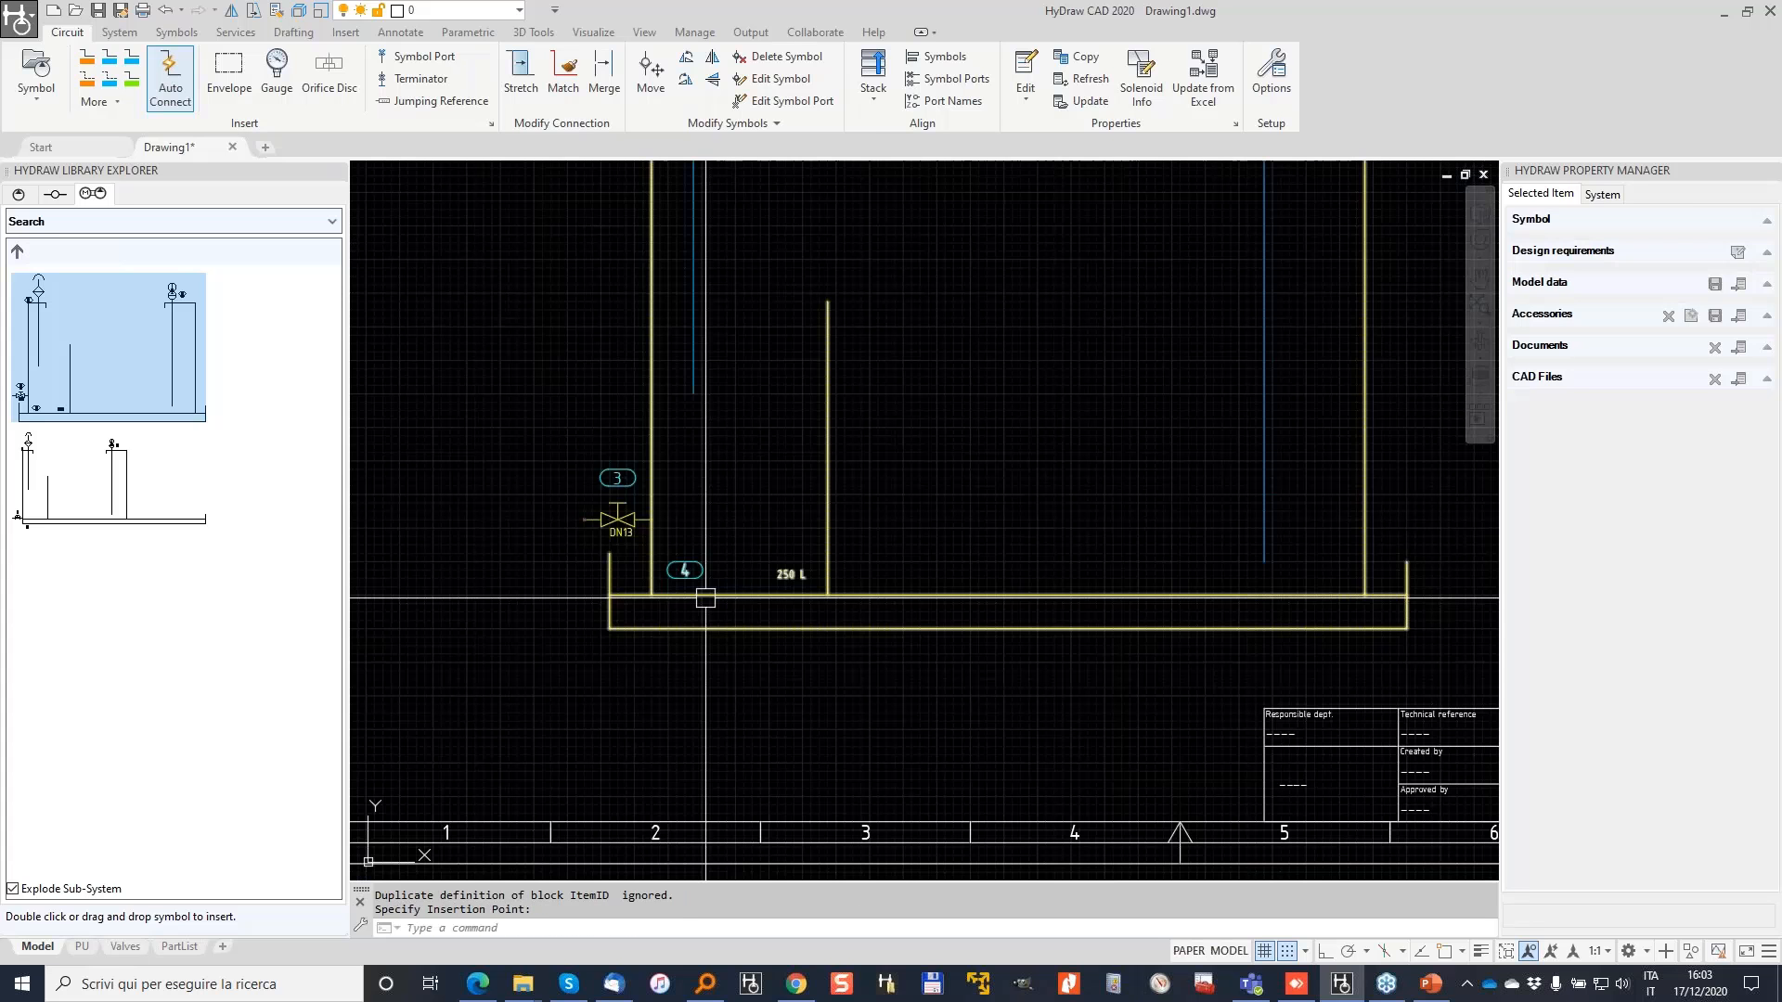
left_click(700, 594)
left_click(1729, 455)
left_click(1702, 390)
left_click(1694, 495)
left_click(1536, 499)
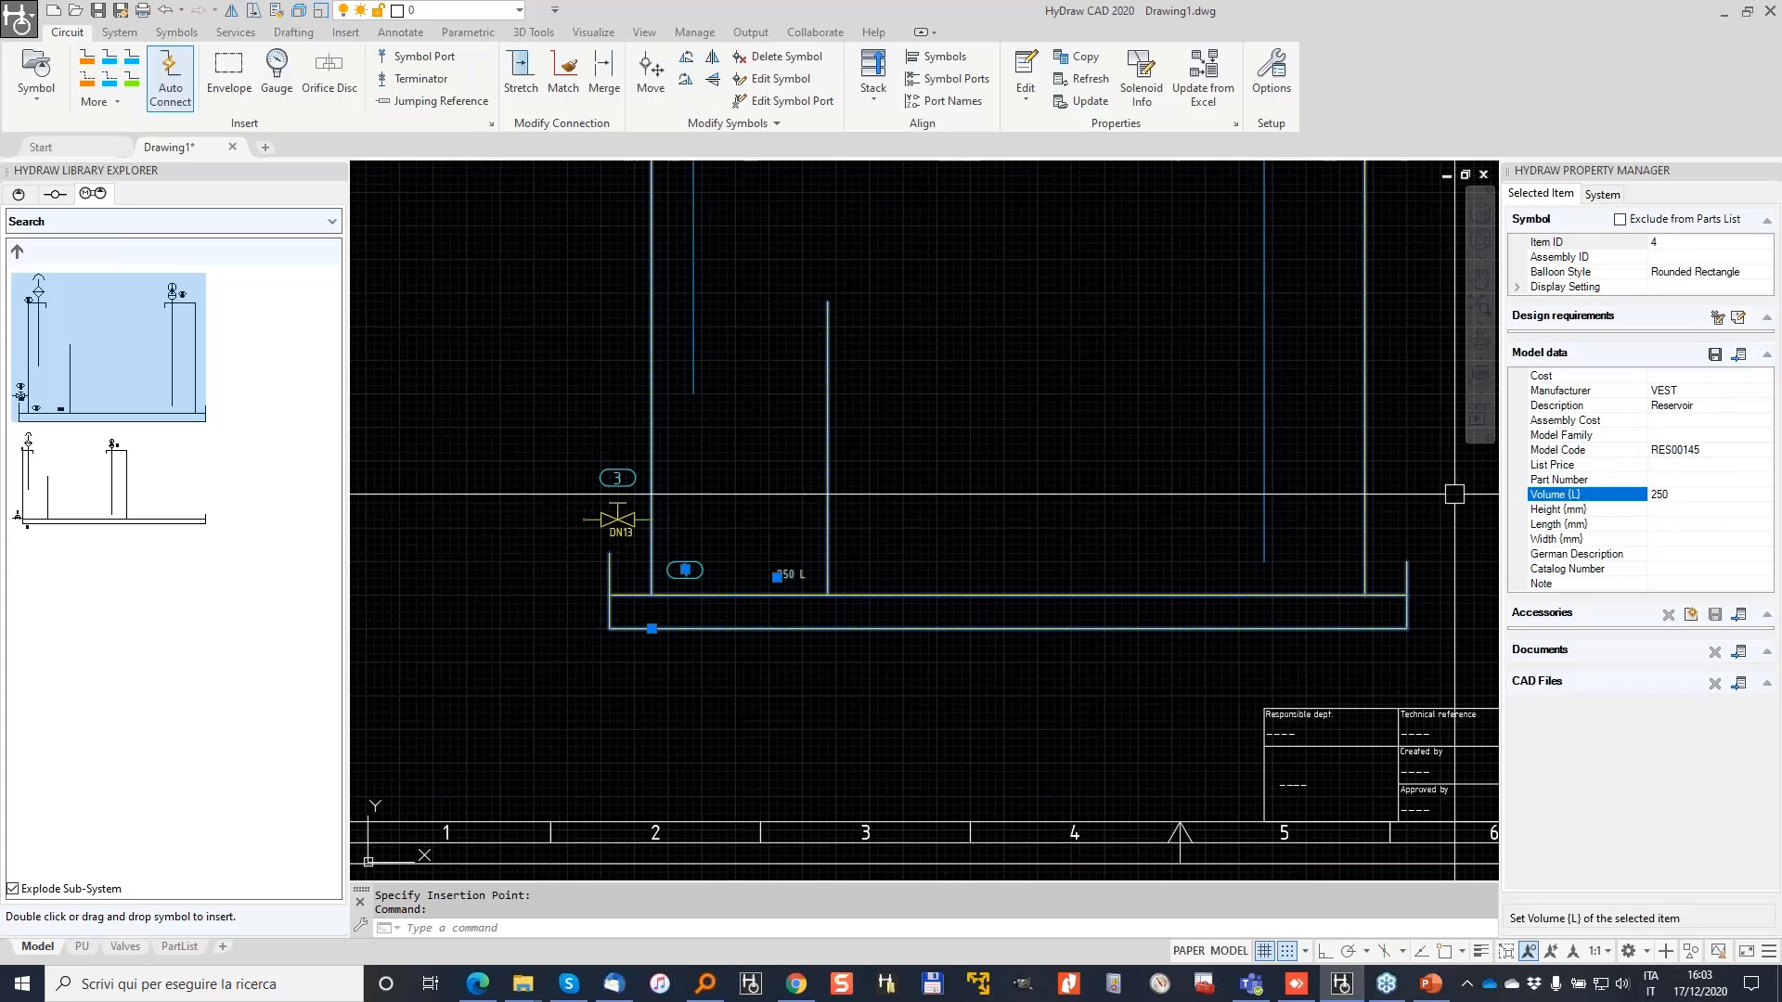
key("Escape")
Step: Inspect the DN13 ball valve, breather filter and level sensor properties
left_click(645, 529)
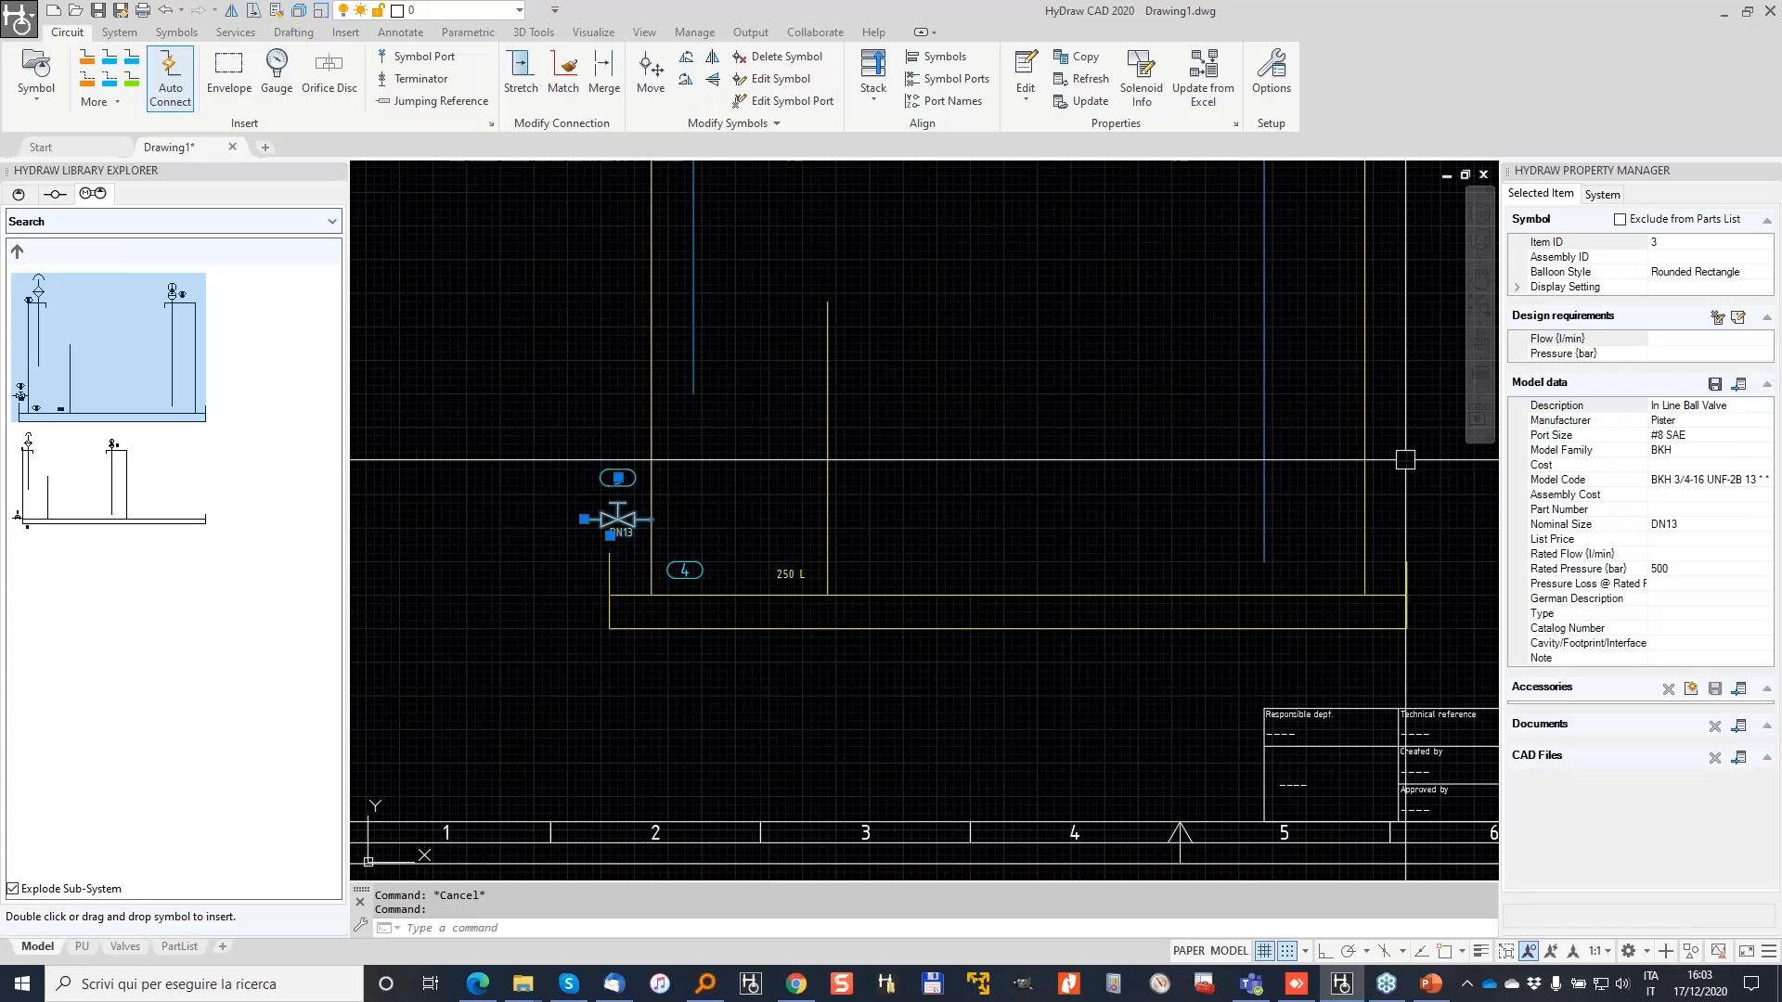
scroll(813, 417, "down", 2)
scroll(748, 193, "up", 2)
middle_click_drag(746, 195, 697, 410)
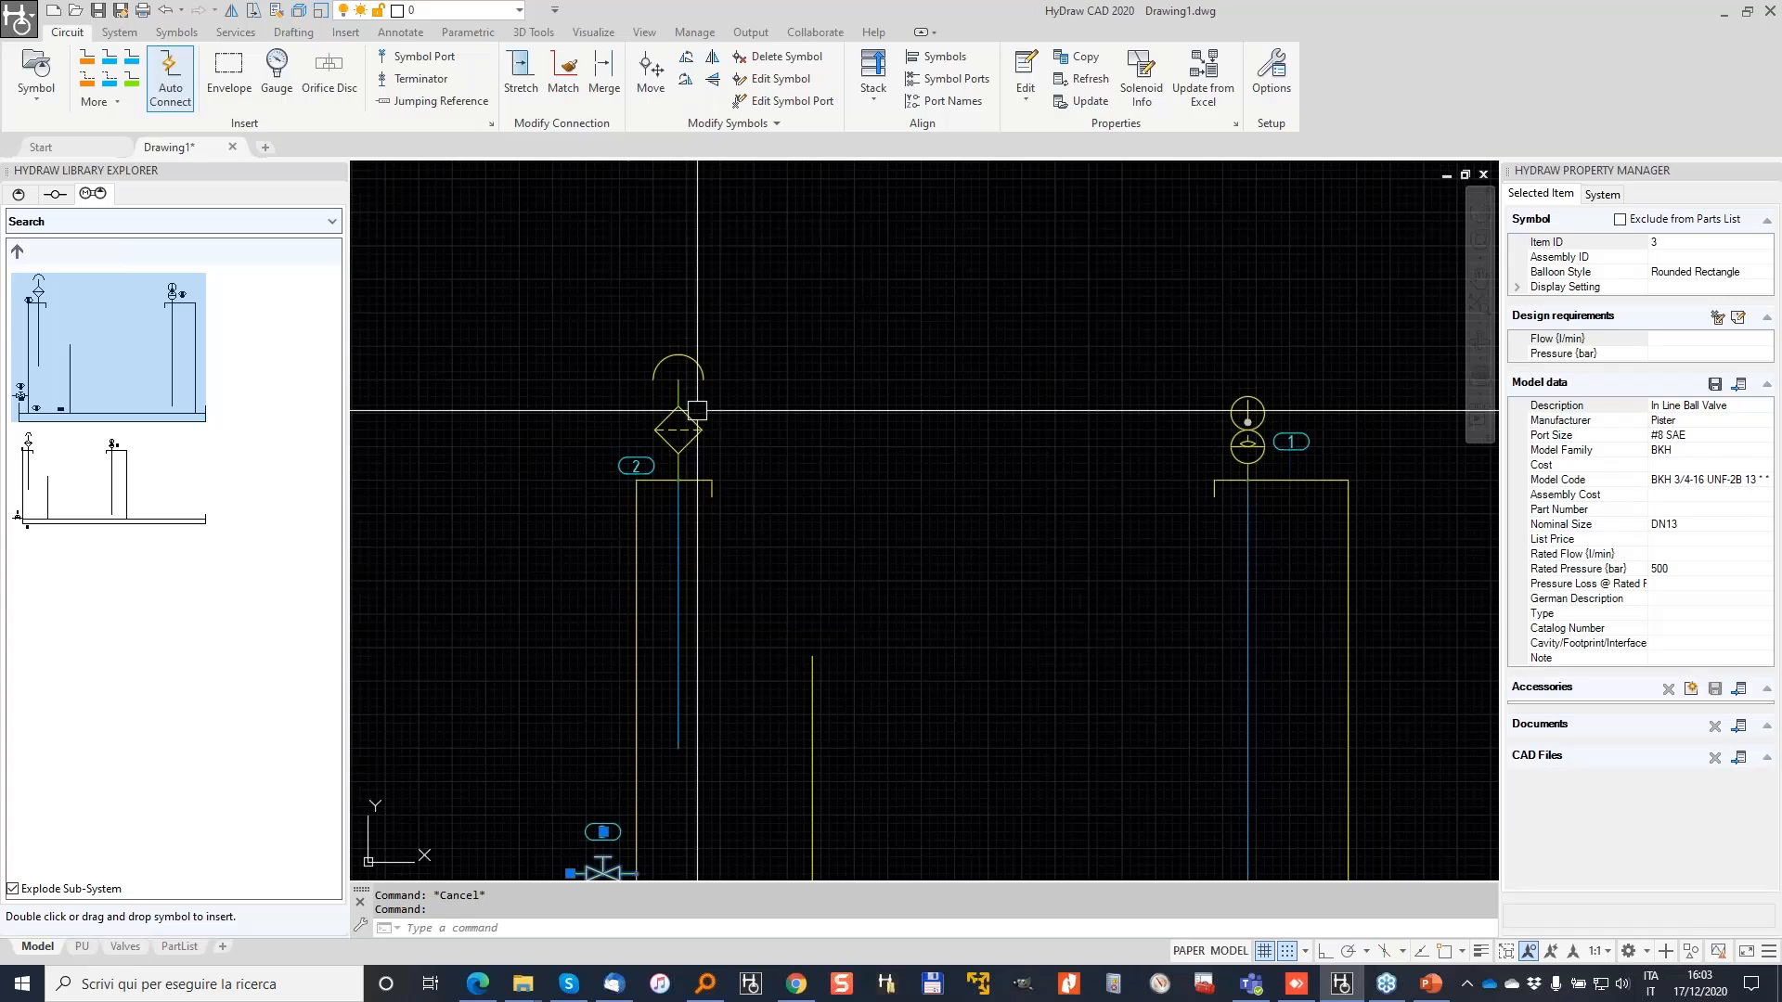
left_click(697, 410)
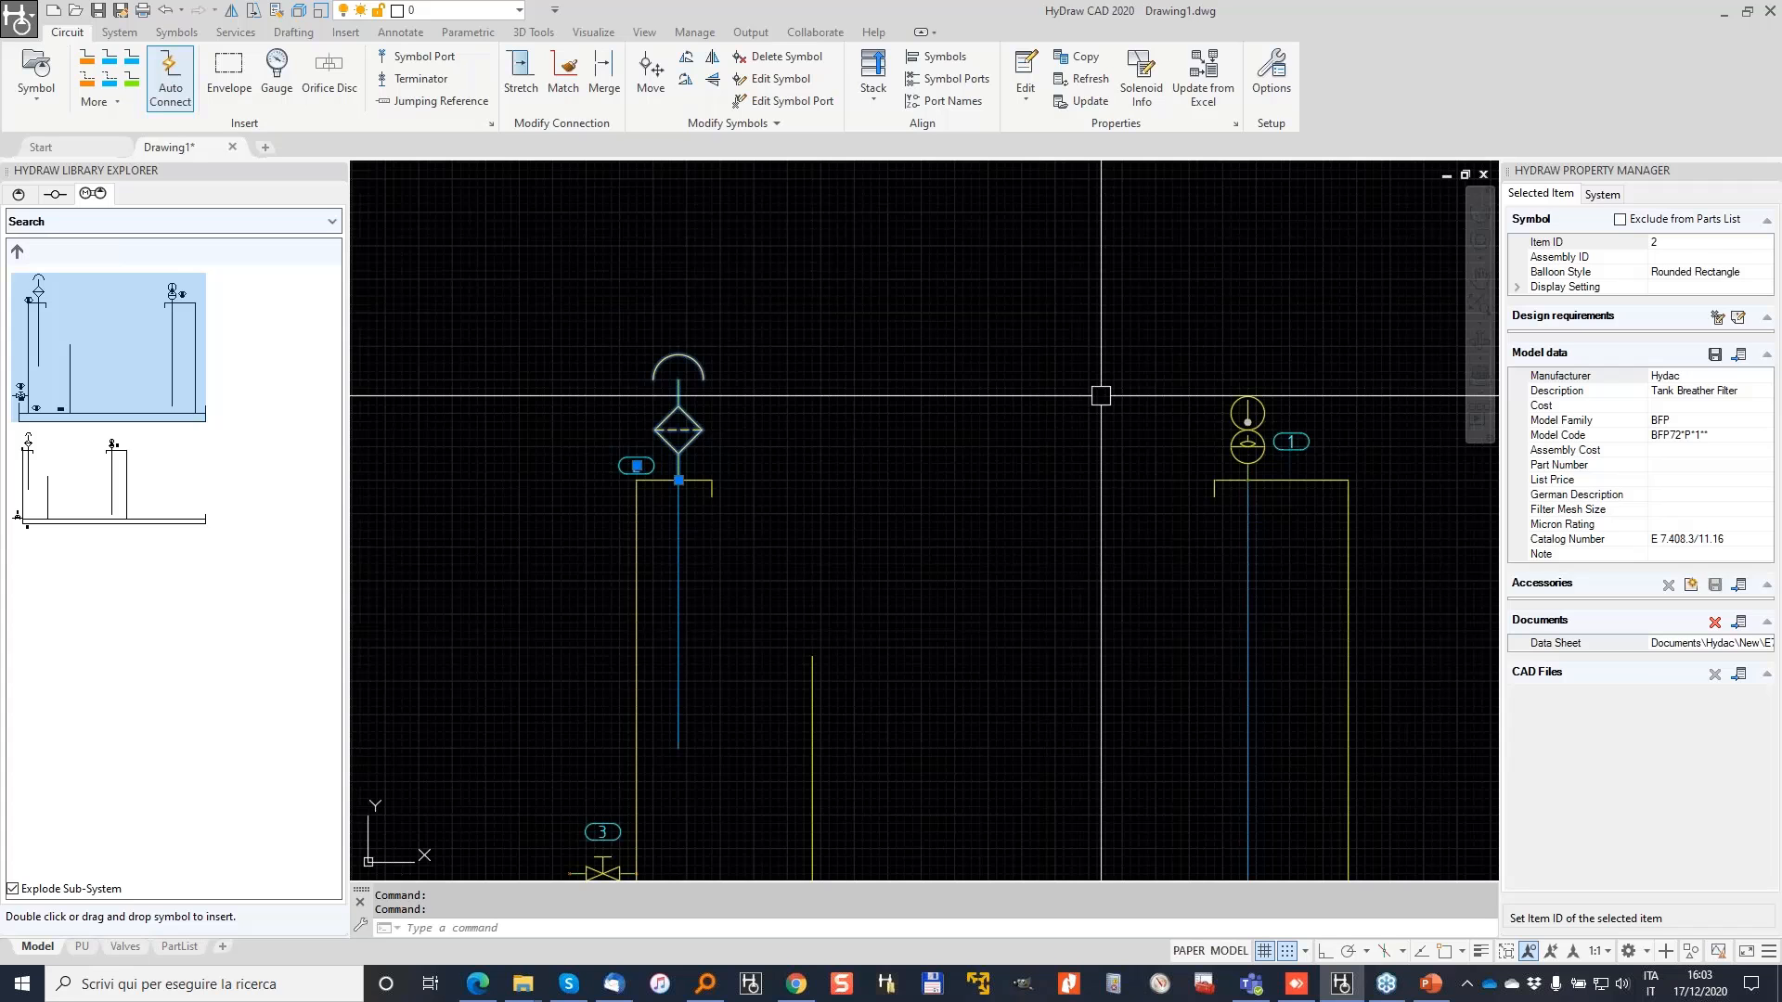
key("Escape")
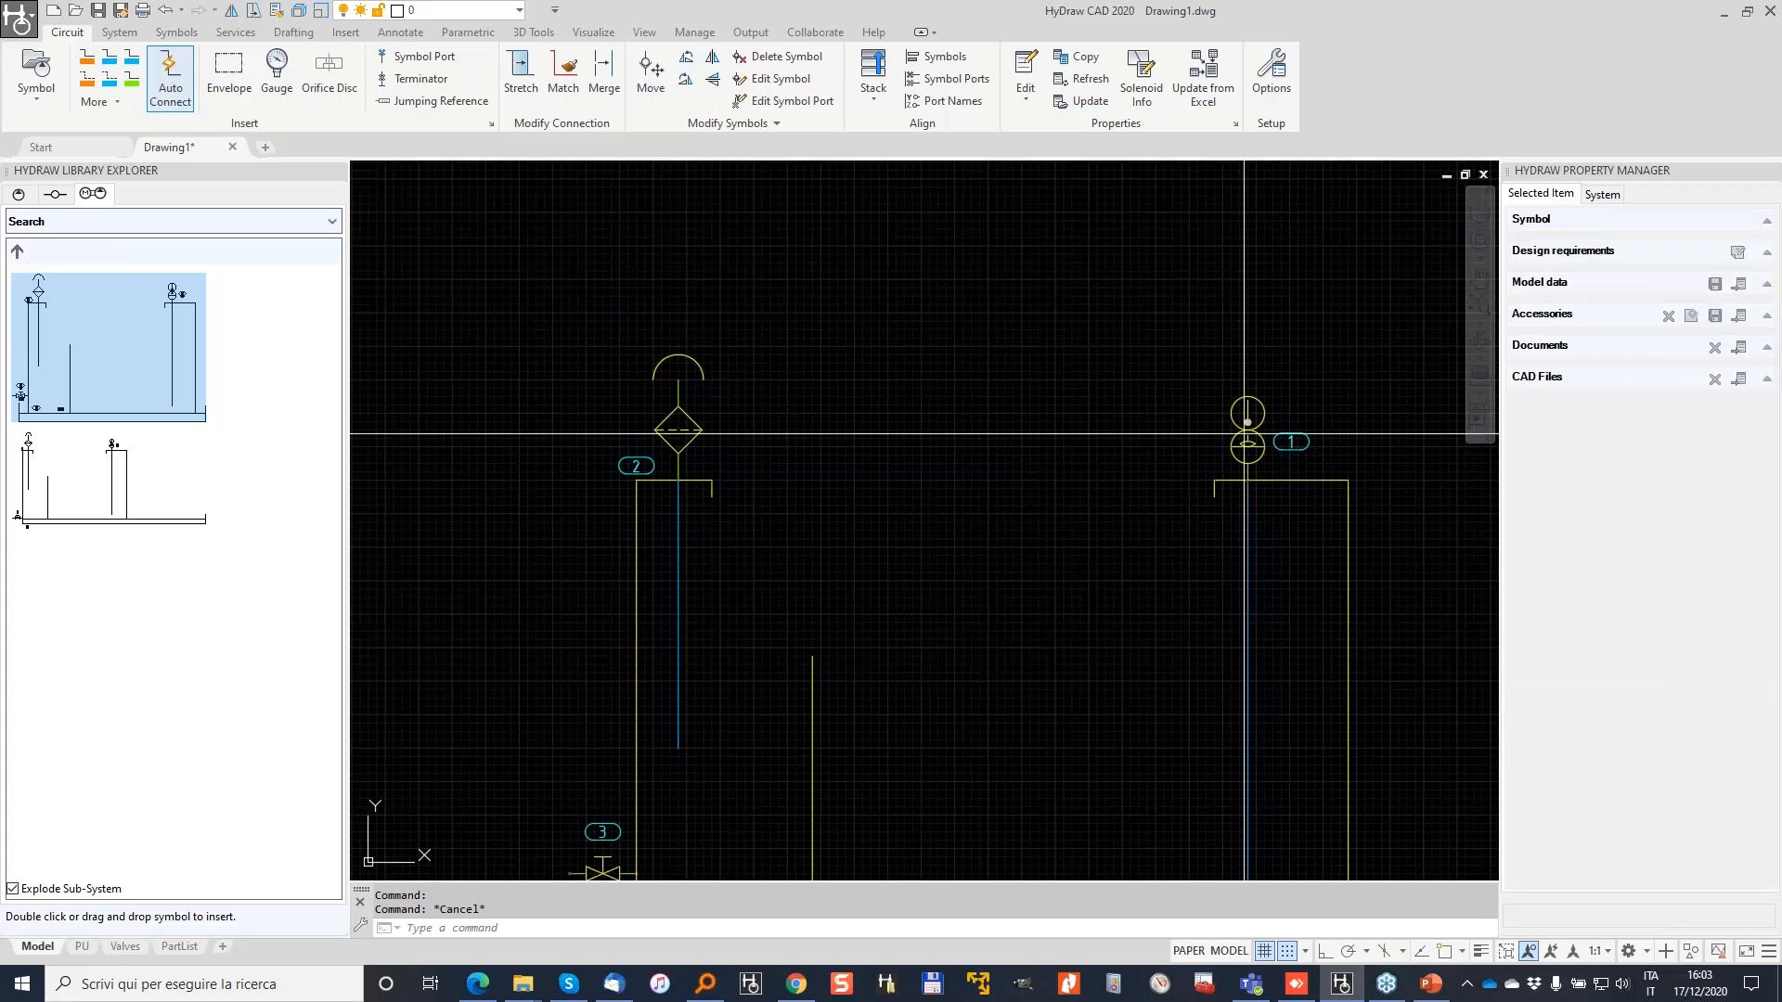
left_click(1245, 433)
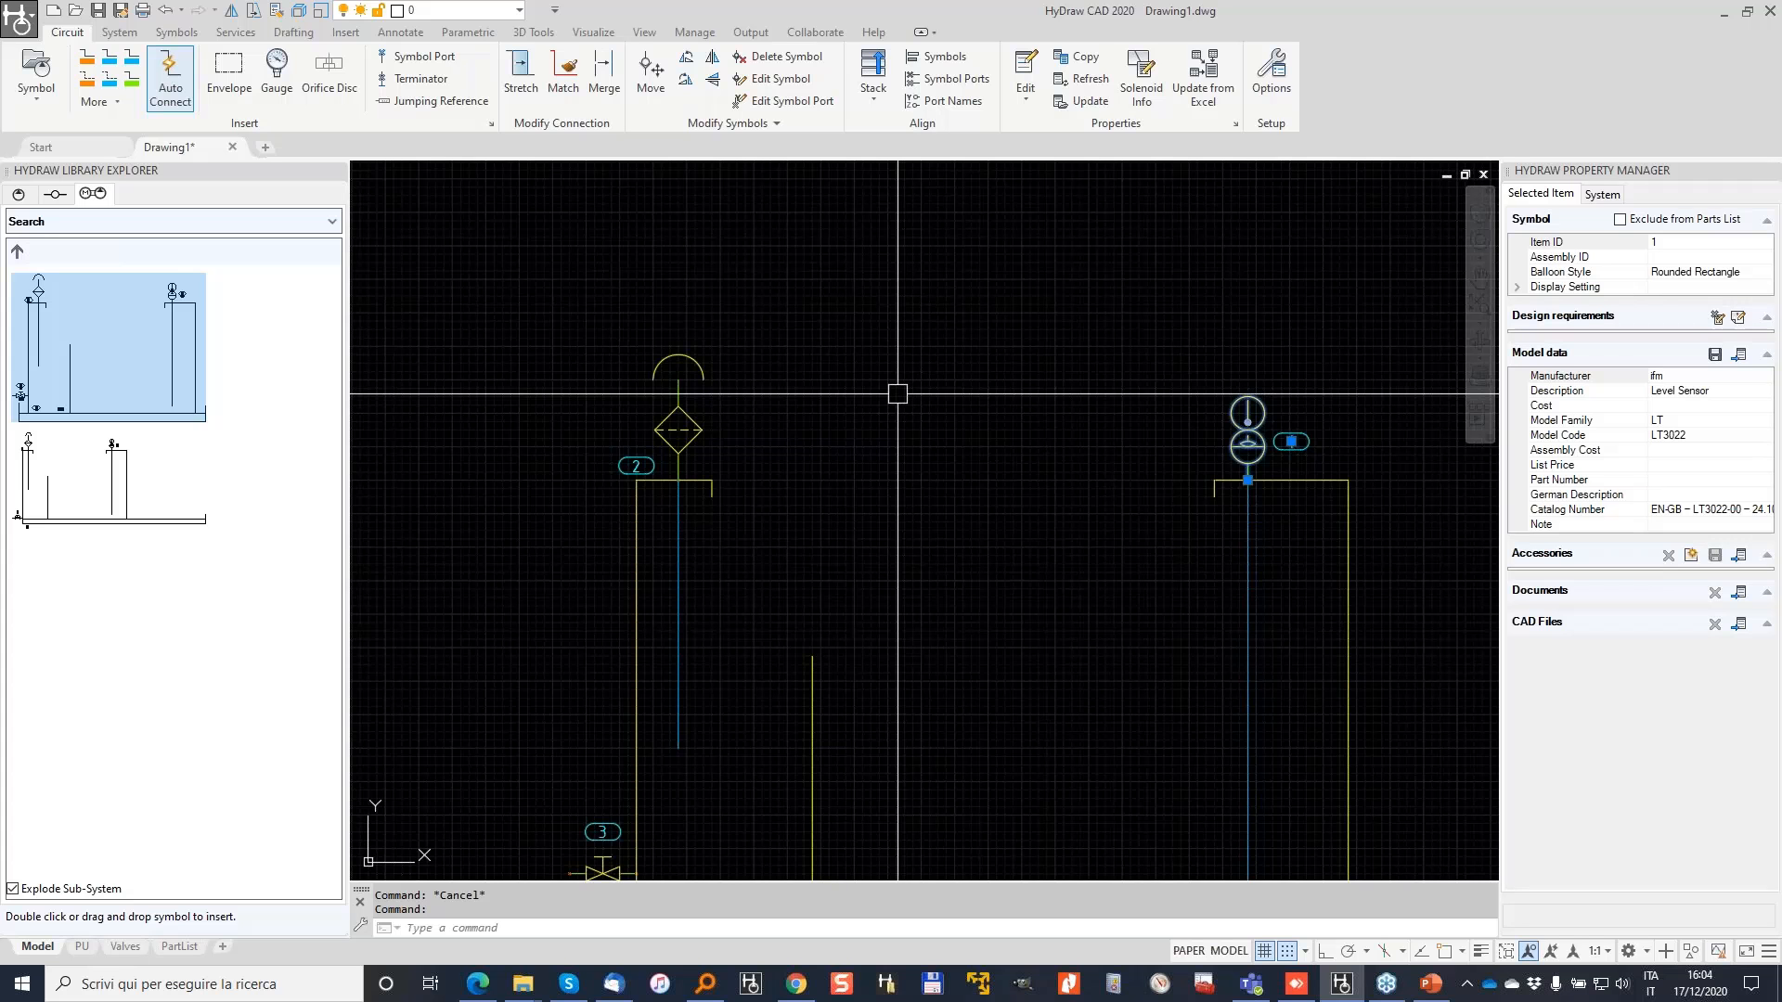
scroll(824, 441, "down", 2)
key("Escape")
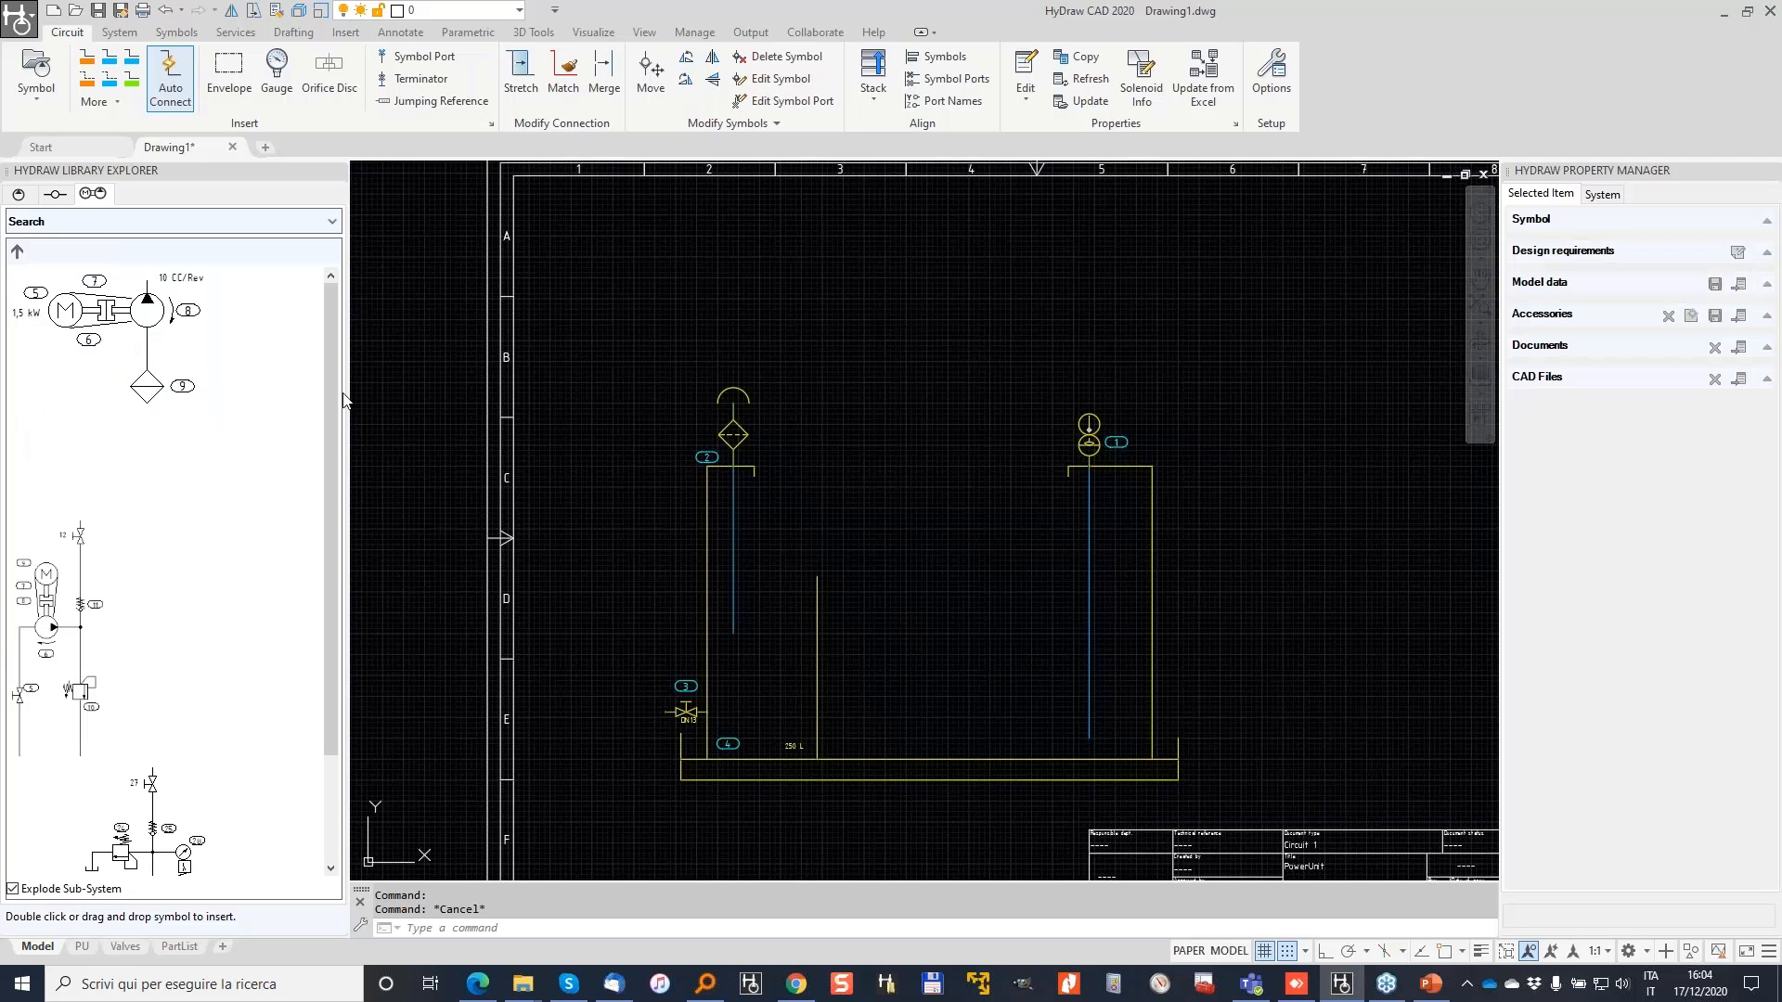
Step: Place the 1.5 kW motor-pump group sub-system beside the tank in the reservoir
scroll(207, 417, "down", 3)
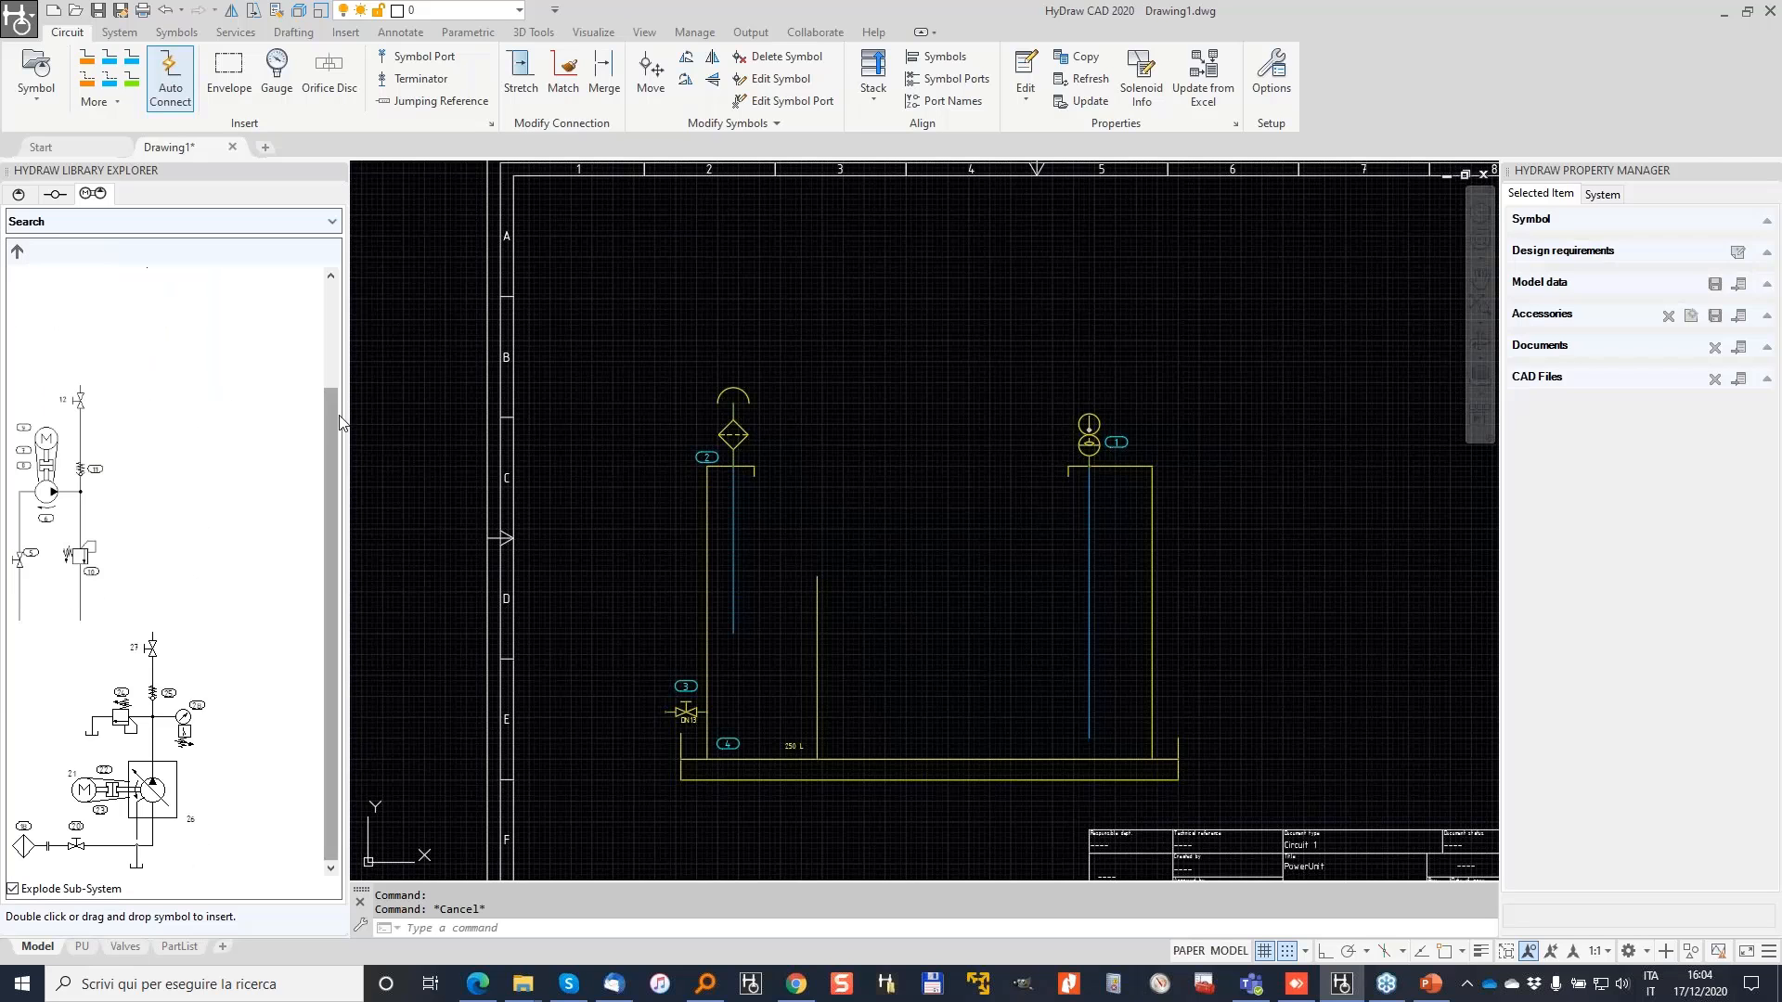
scroll(329, 428, "up", 3)
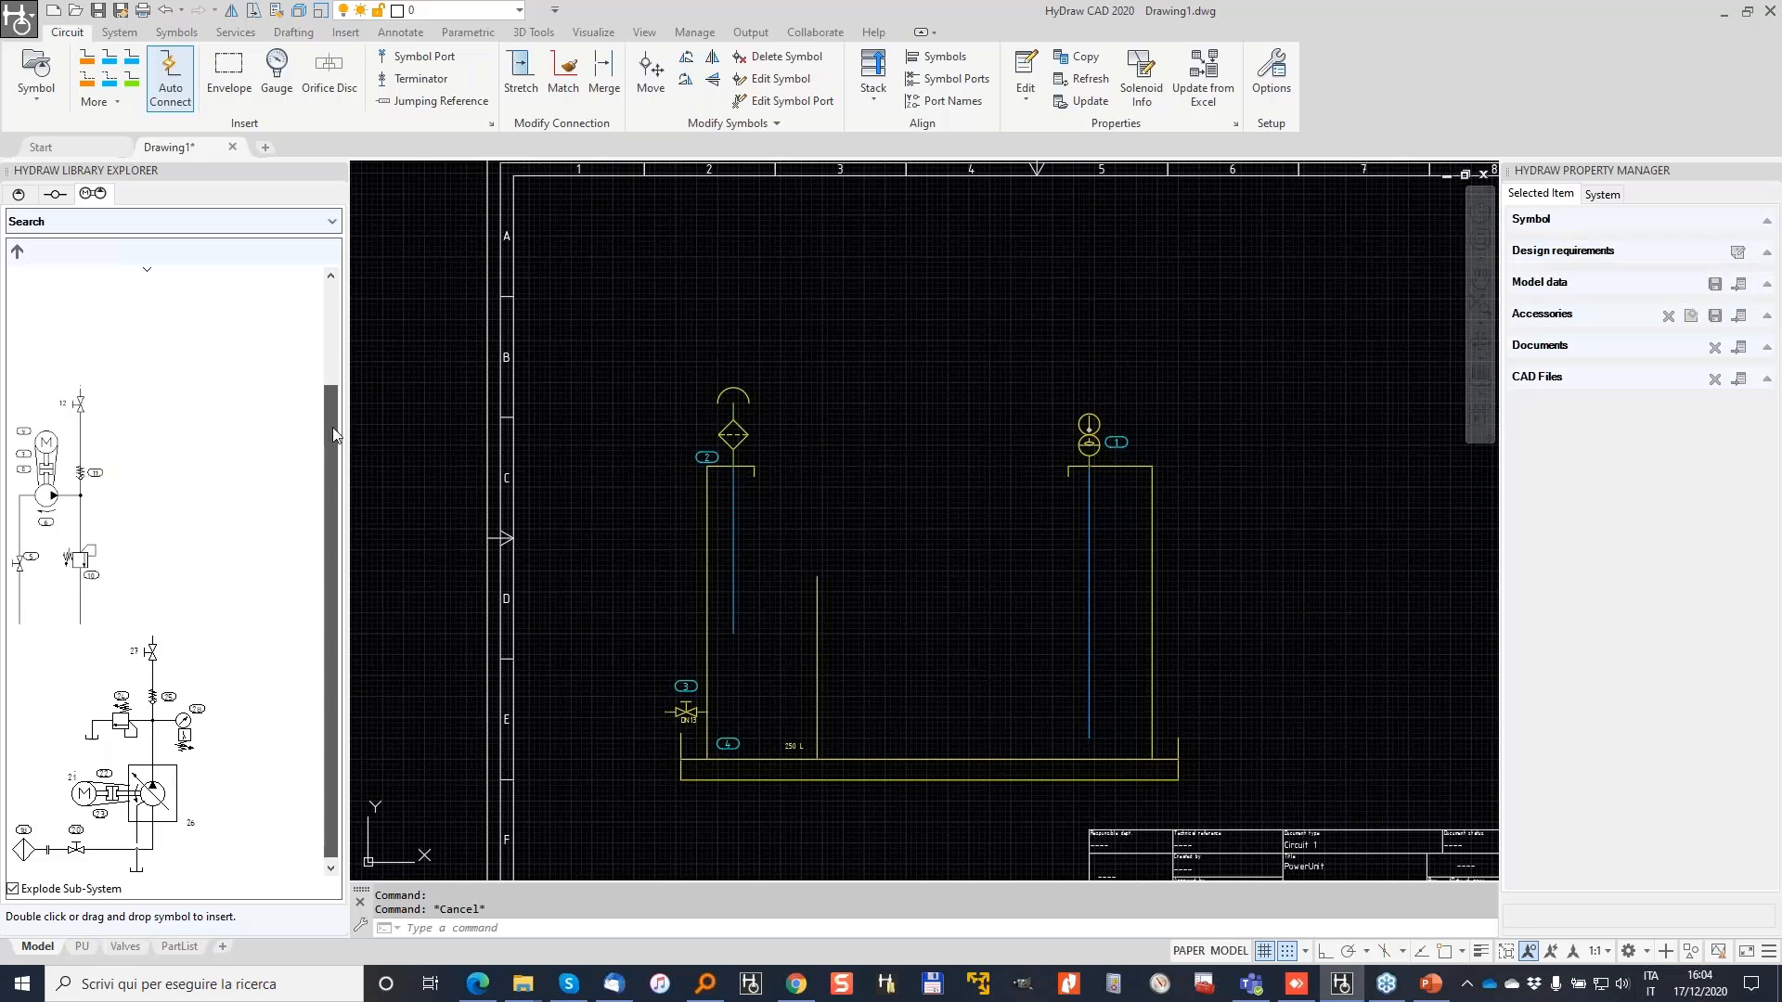
left_click(133, 313)
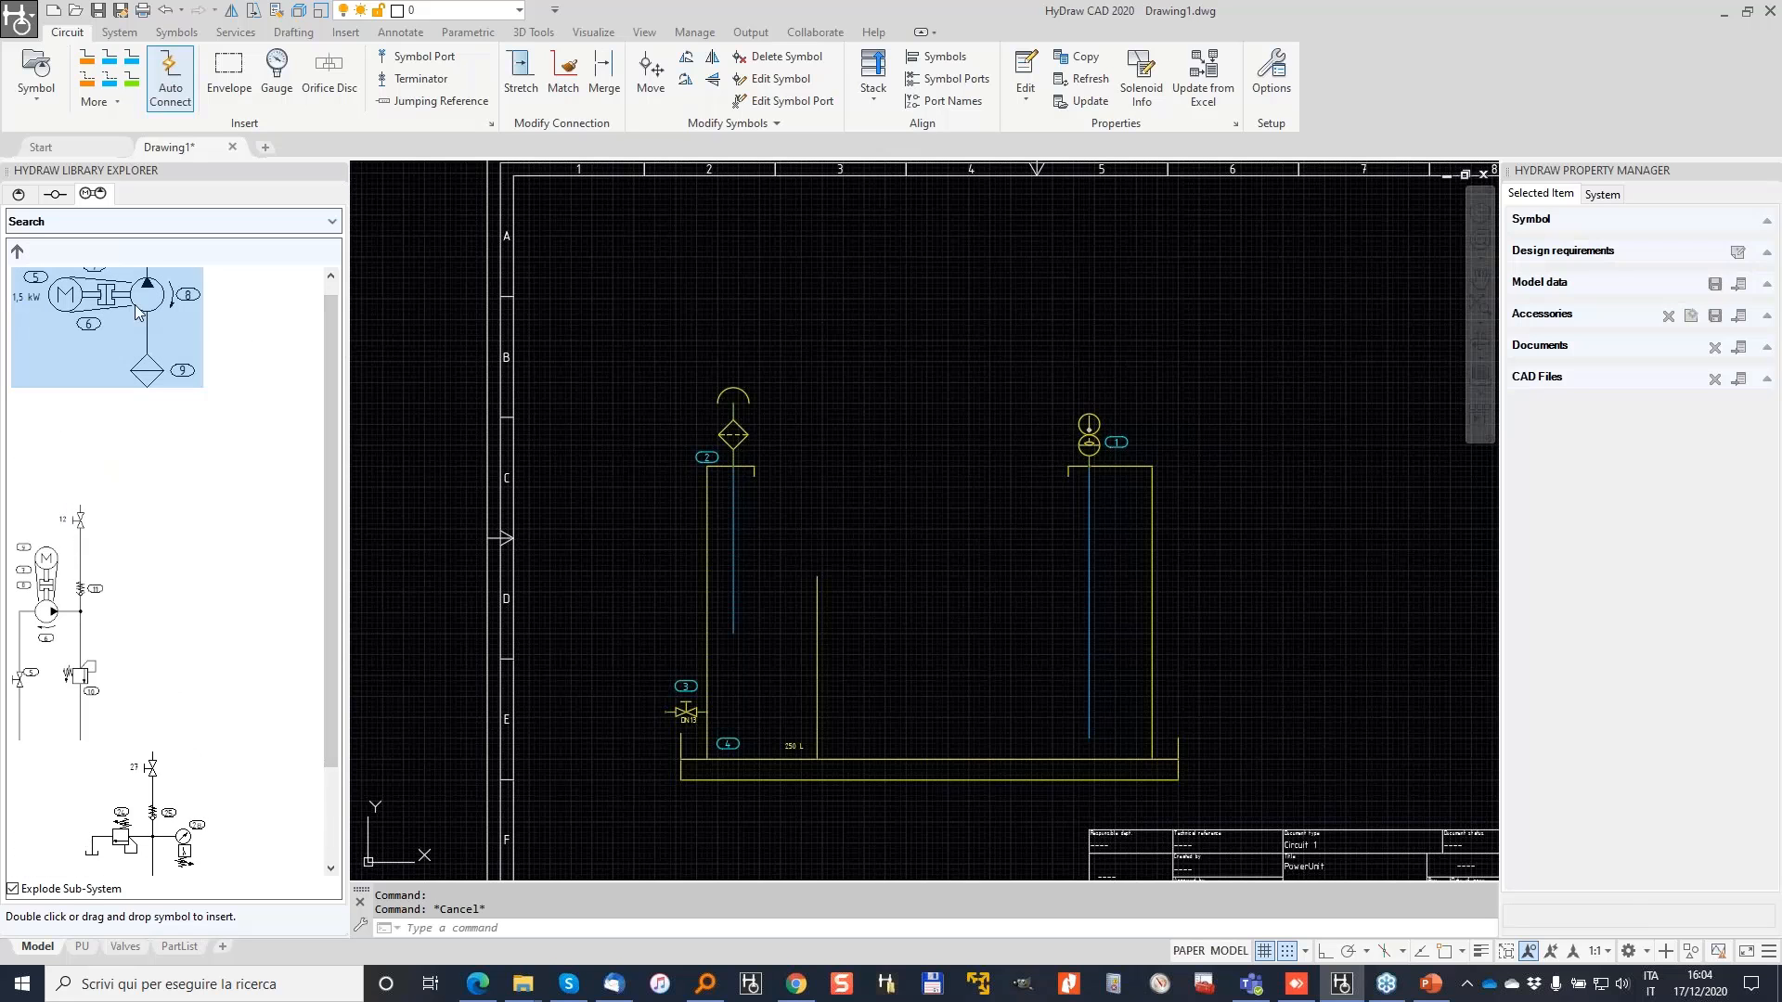
scroll(1005, 522, "up", 2)
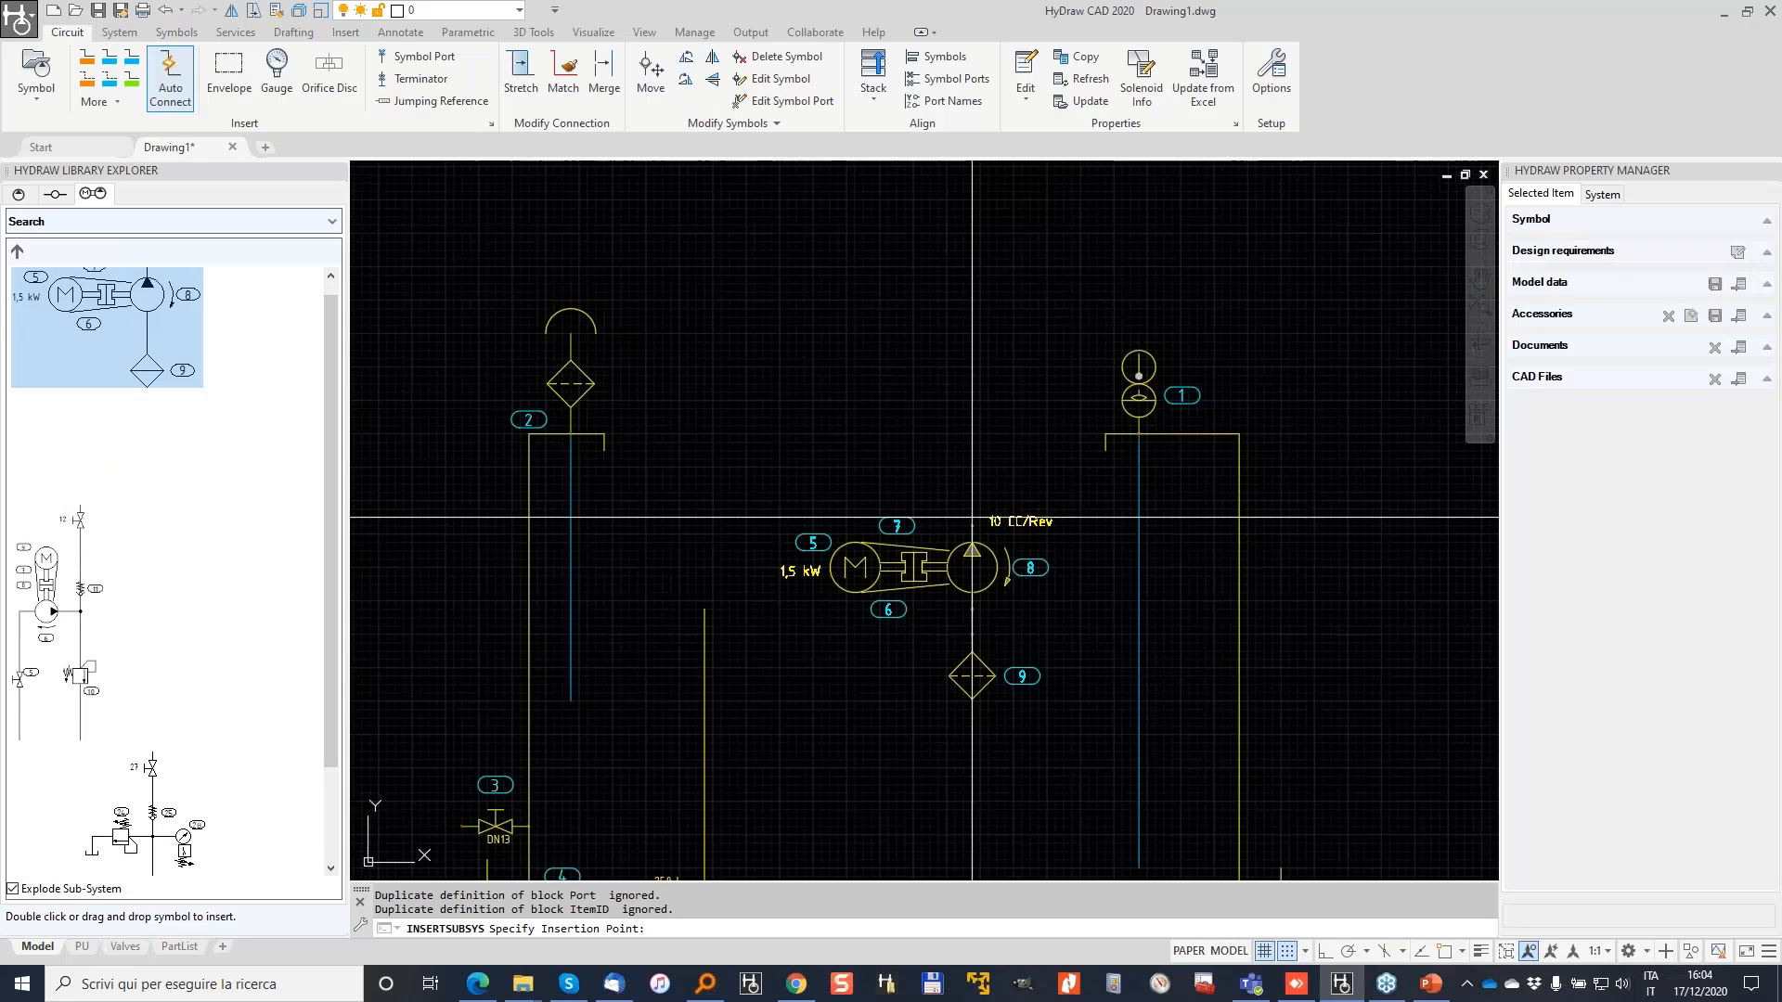
left_click(966, 513)
scroll(838, 569, "up", 2)
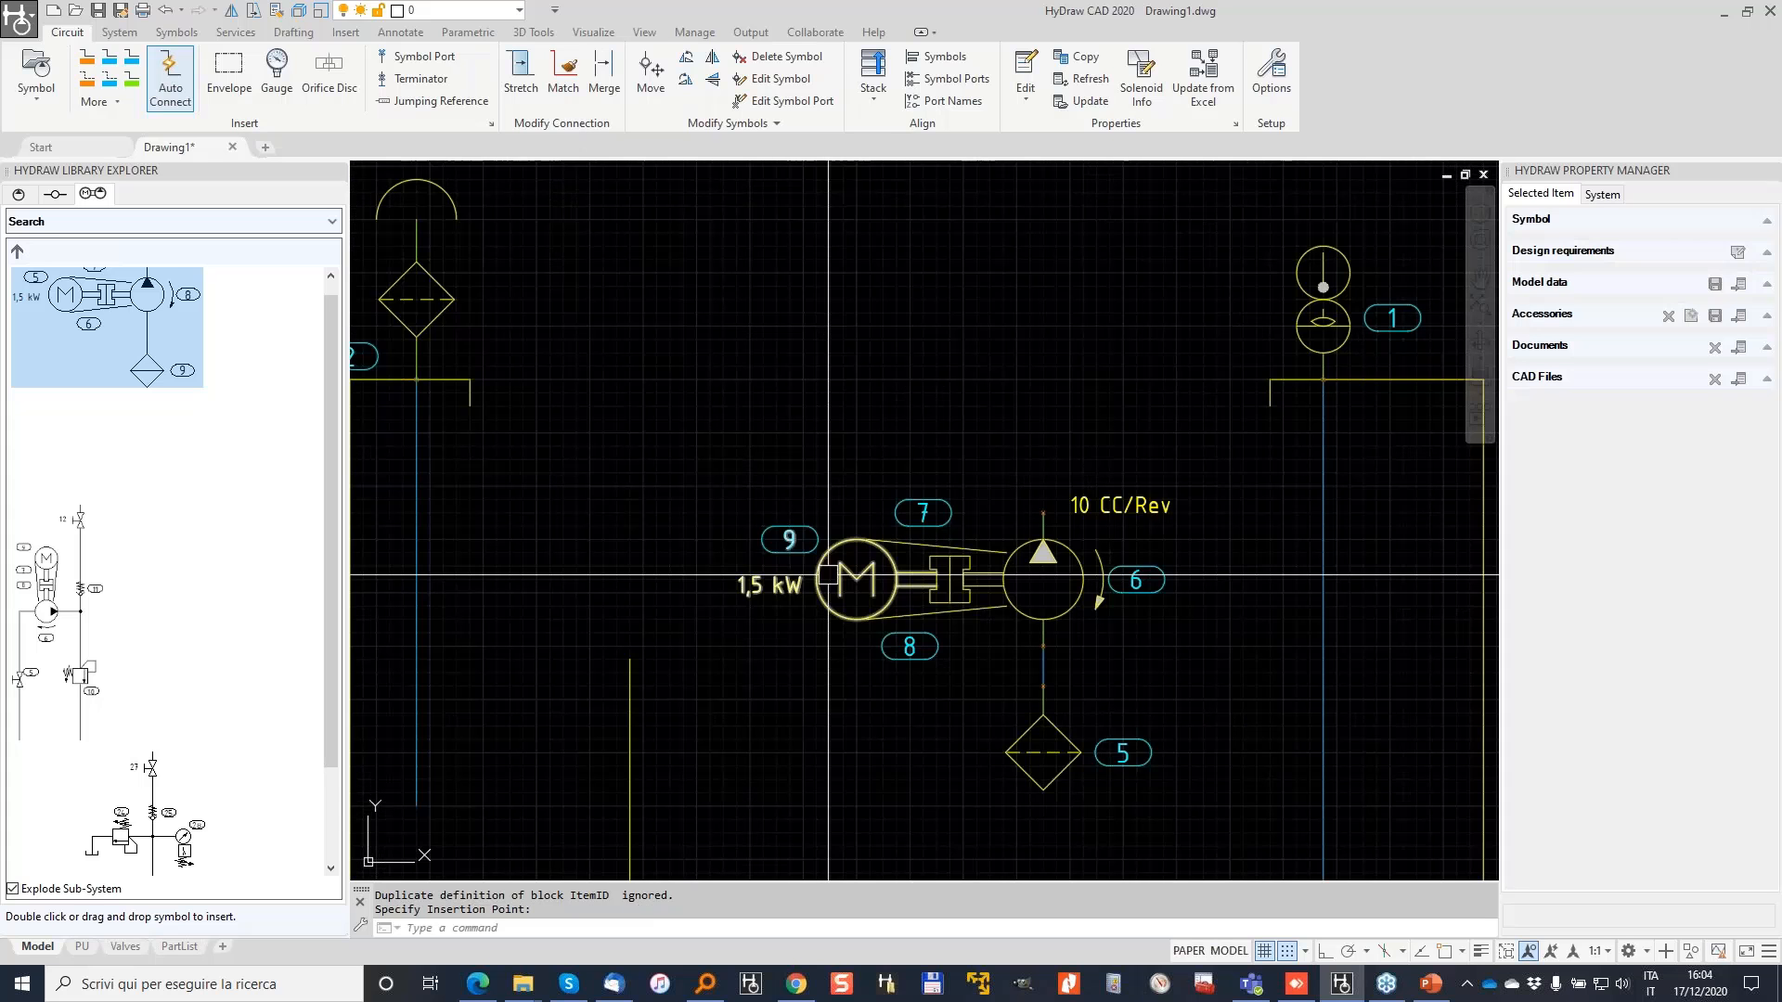
Step: Review the motor, bellhousing, hub, pump and suction filter data, then show Hydraulic Symbols
left_click(936, 557)
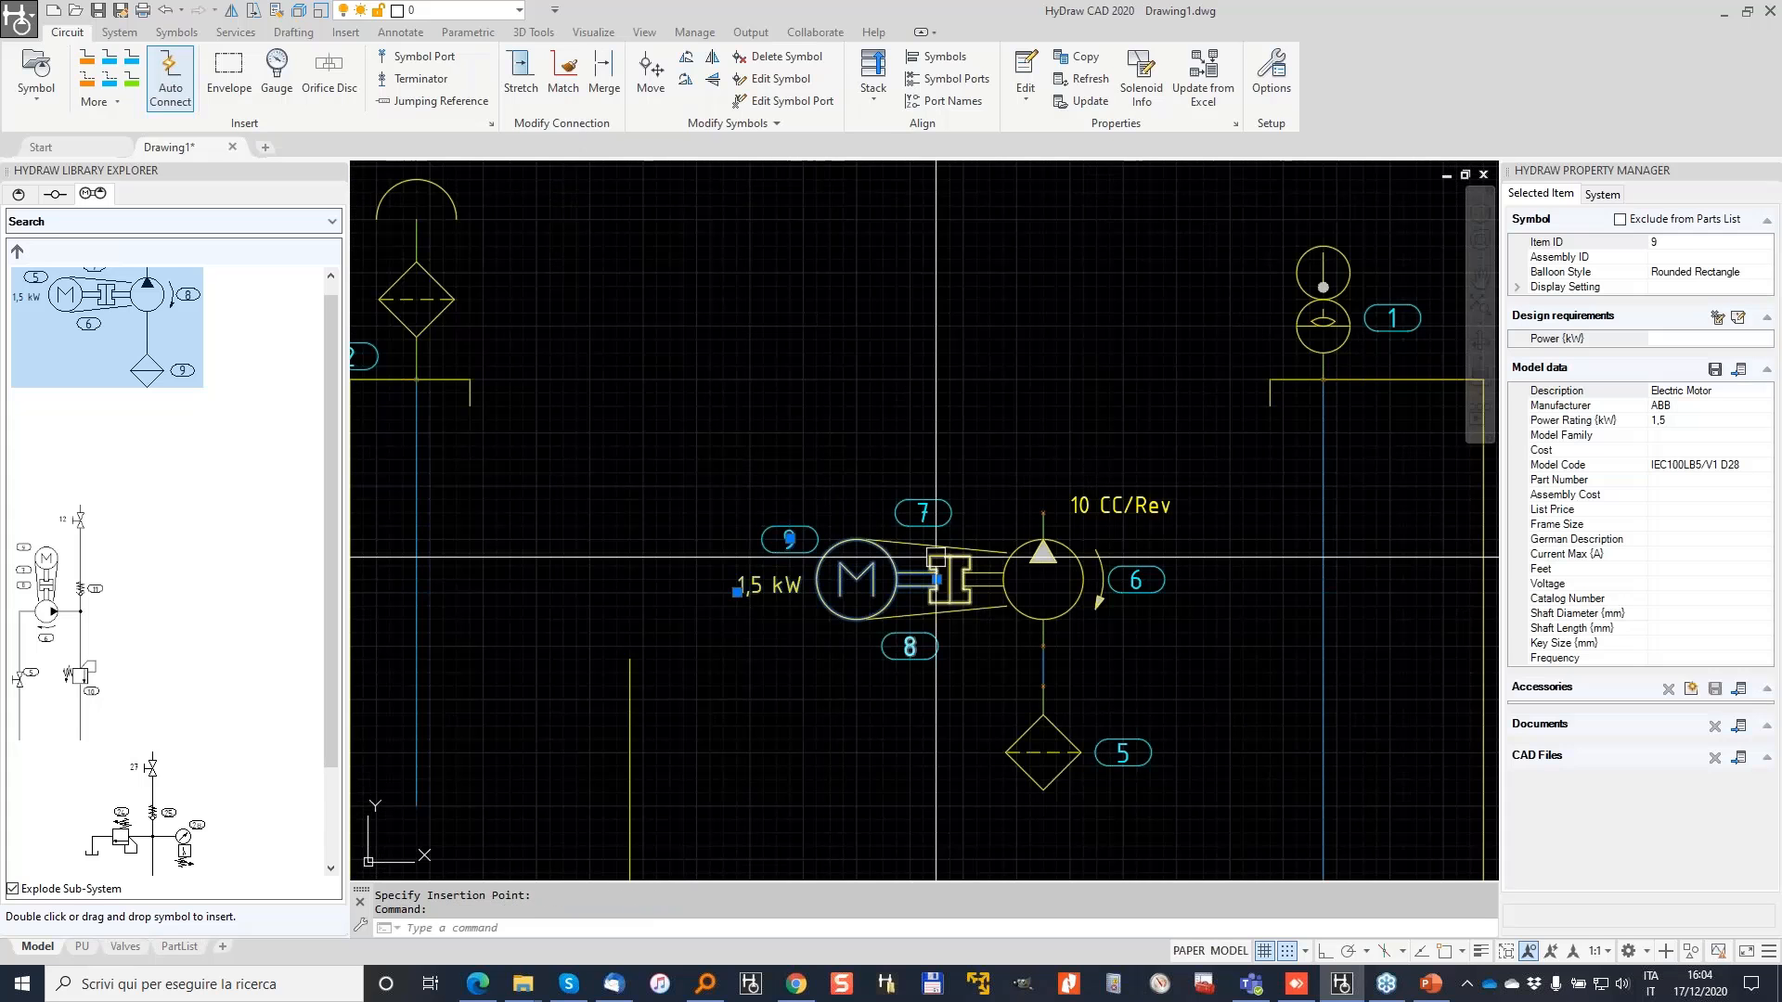
left_click(957, 566)
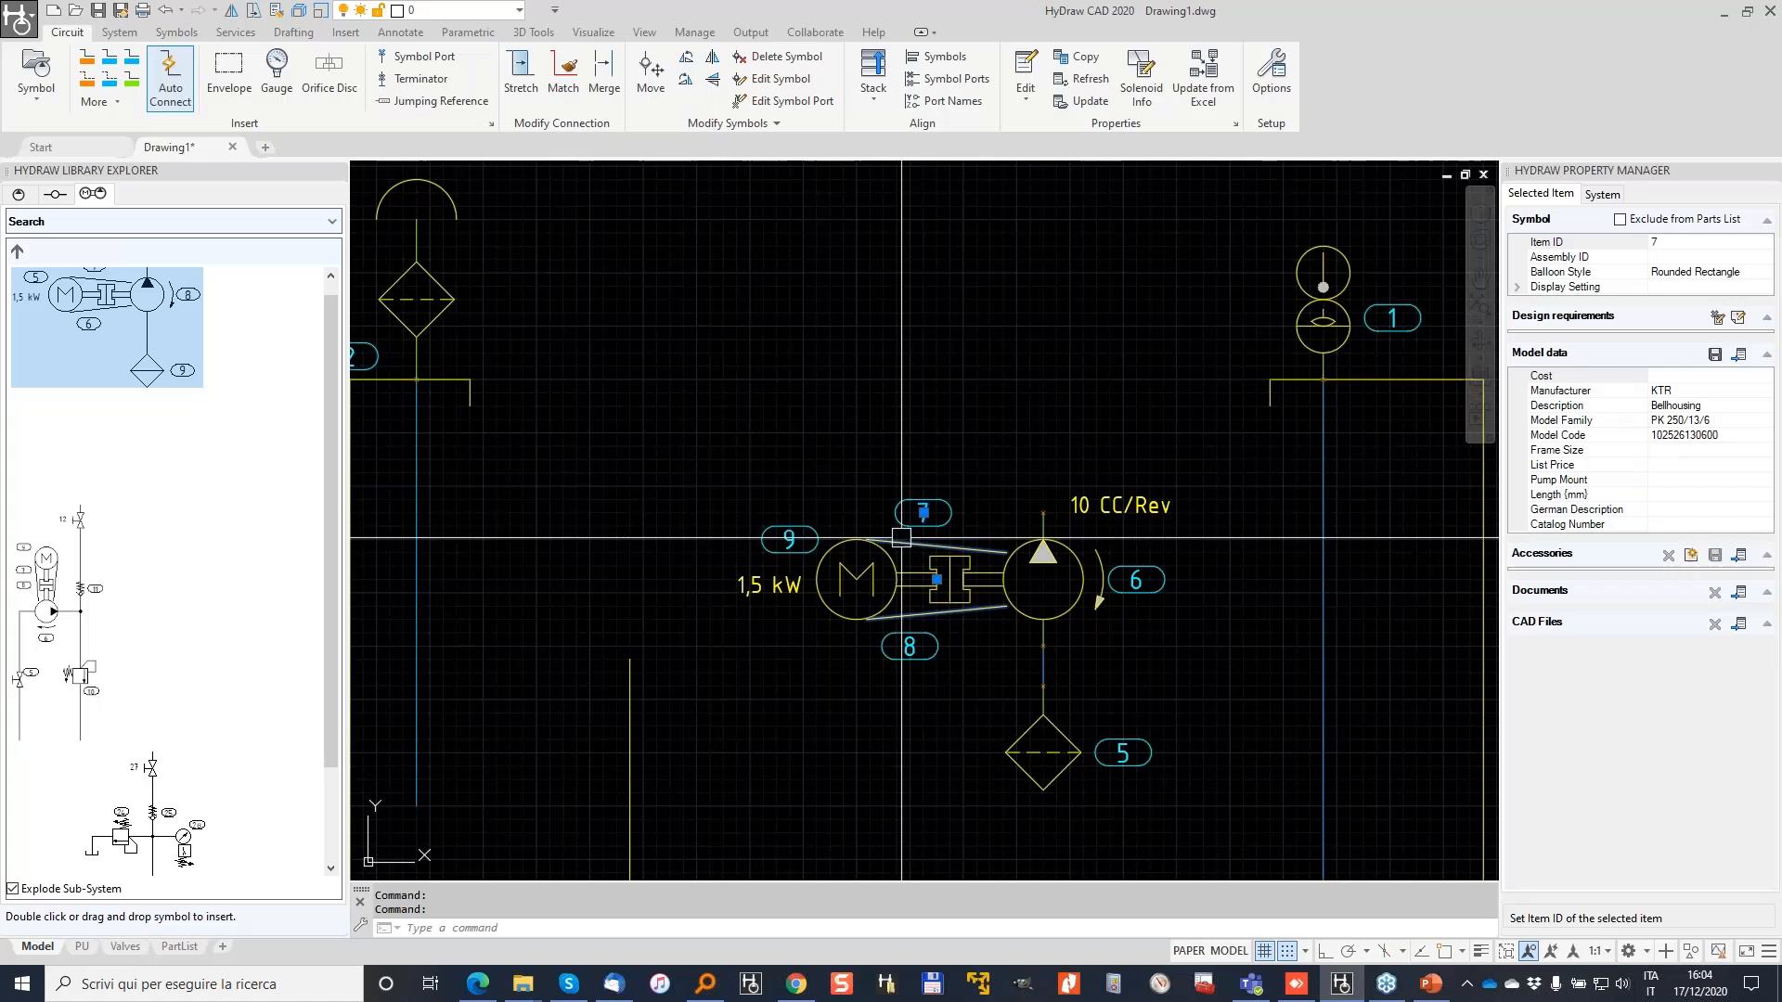
left_click(949, 580)
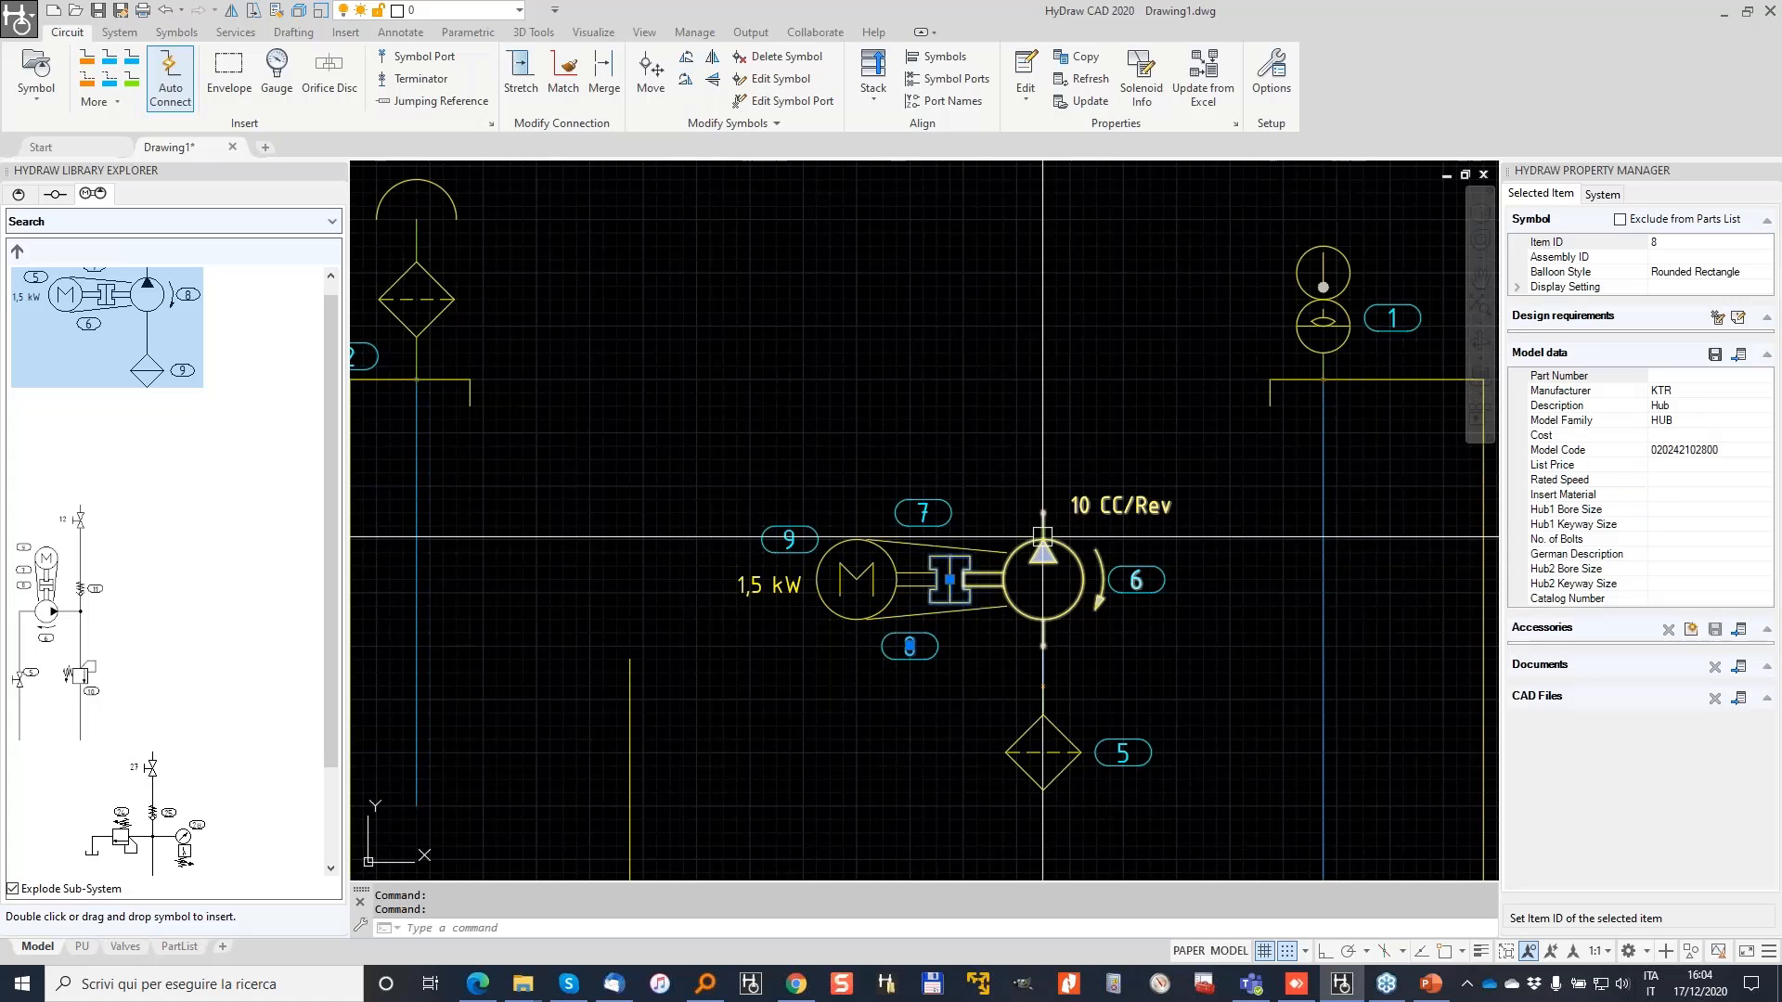
left_click(1099, 504)
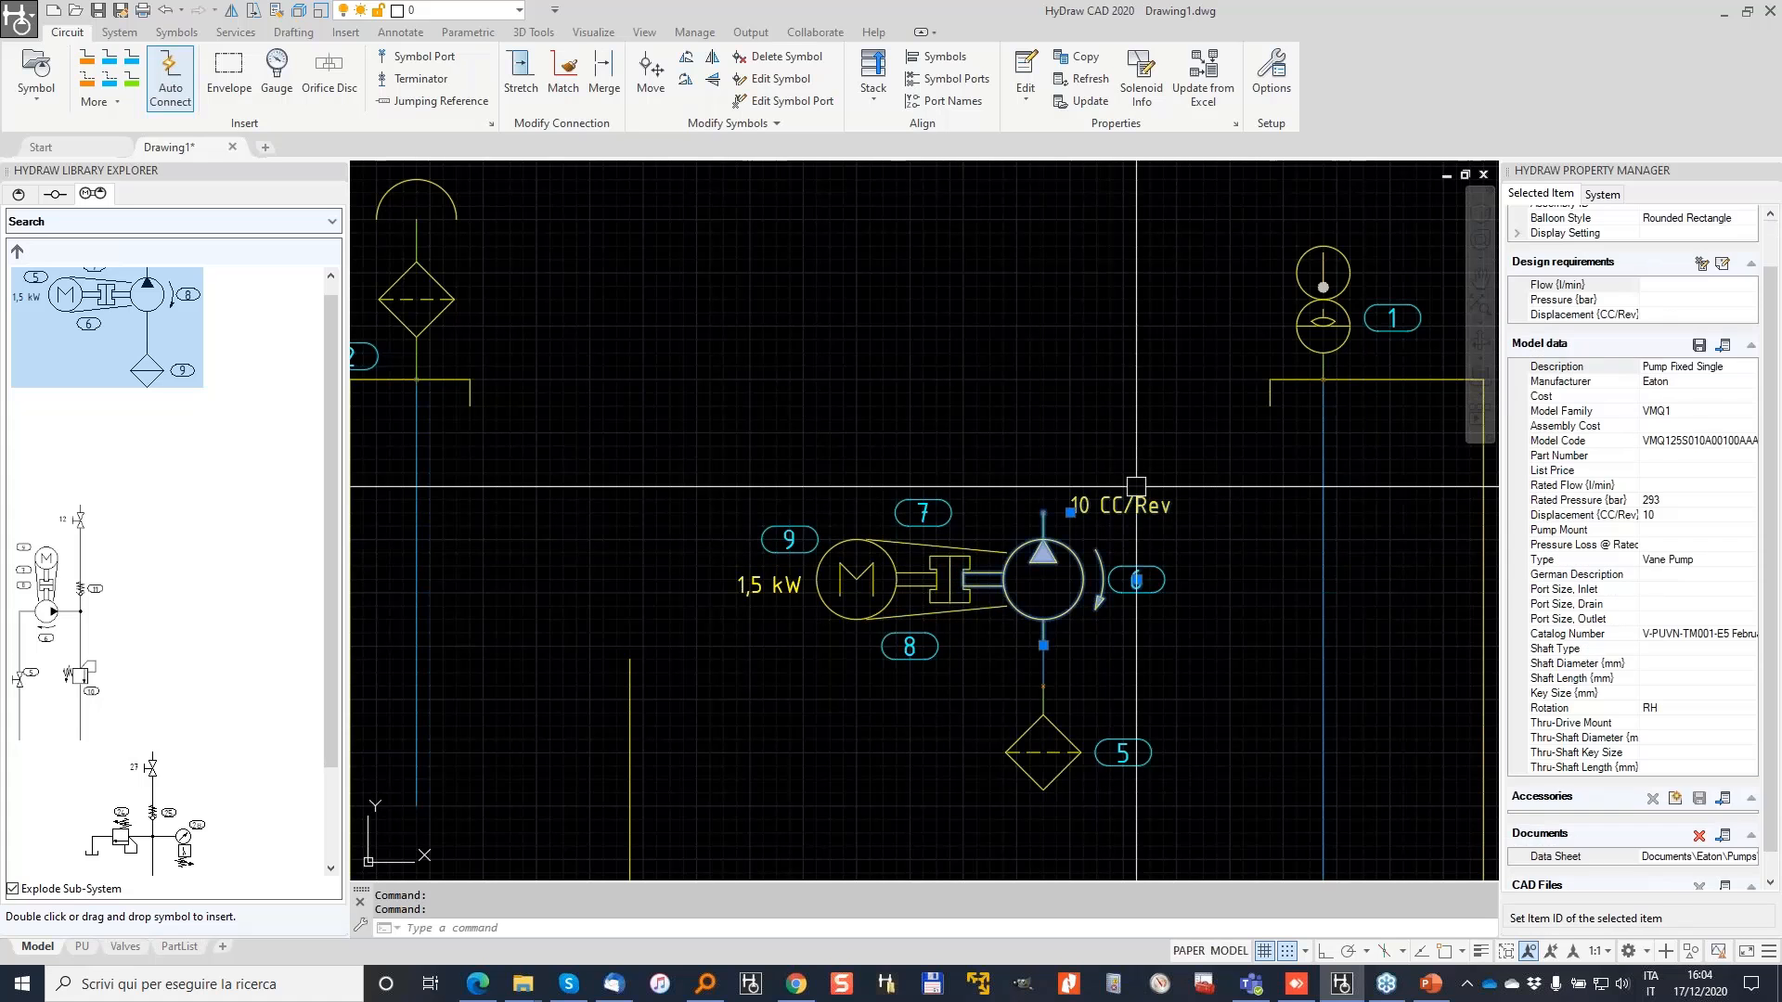
left_click(1126, 750)
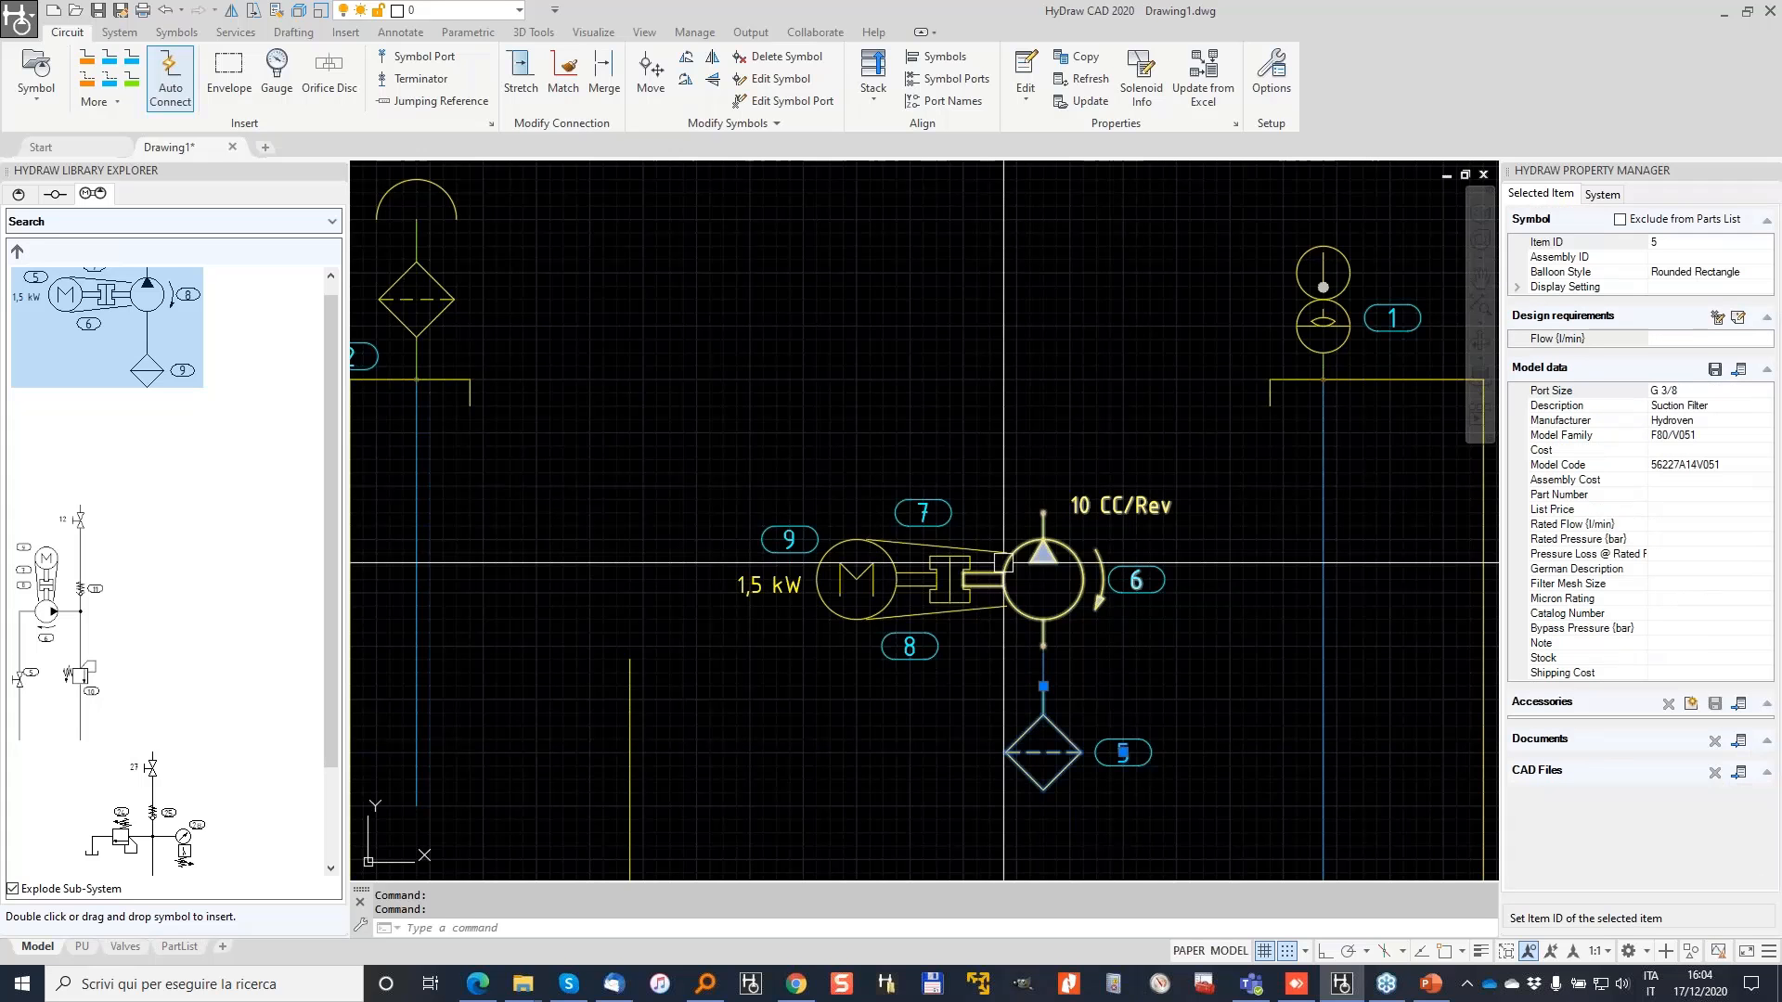
scroll(1003, 562, "down", 4)
middle_click_drag(1003, 462, 844, 407)
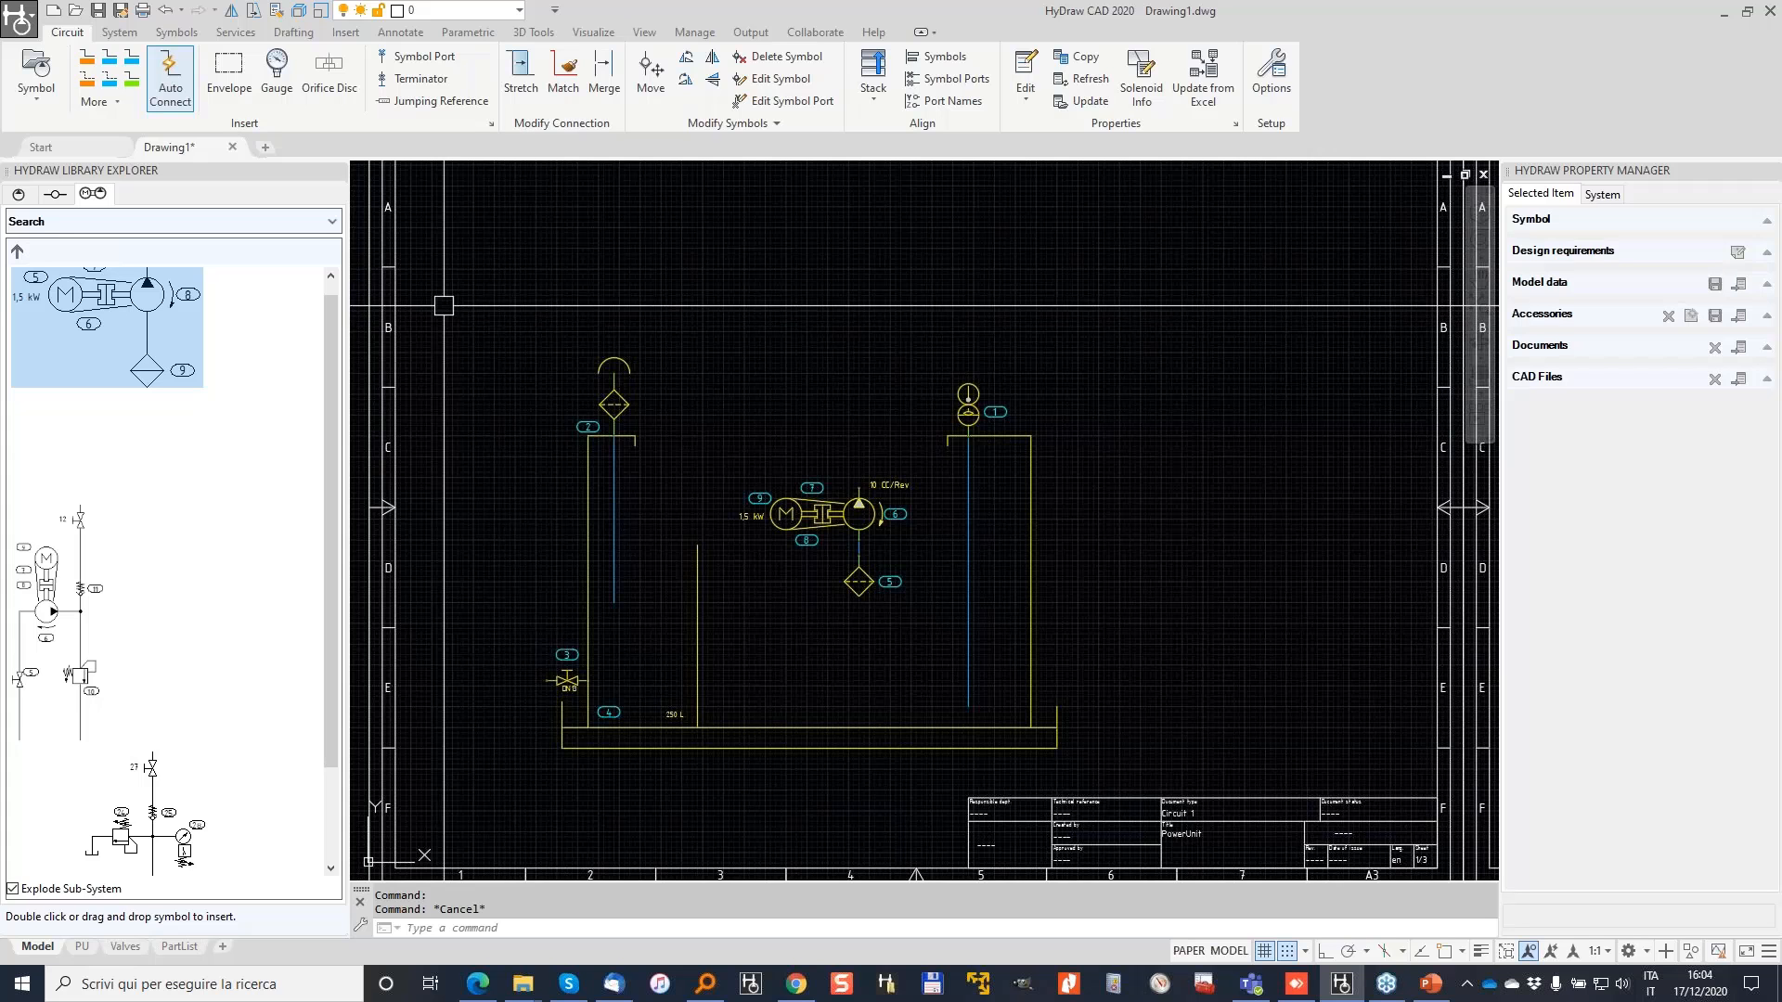
left_click(25, 196)
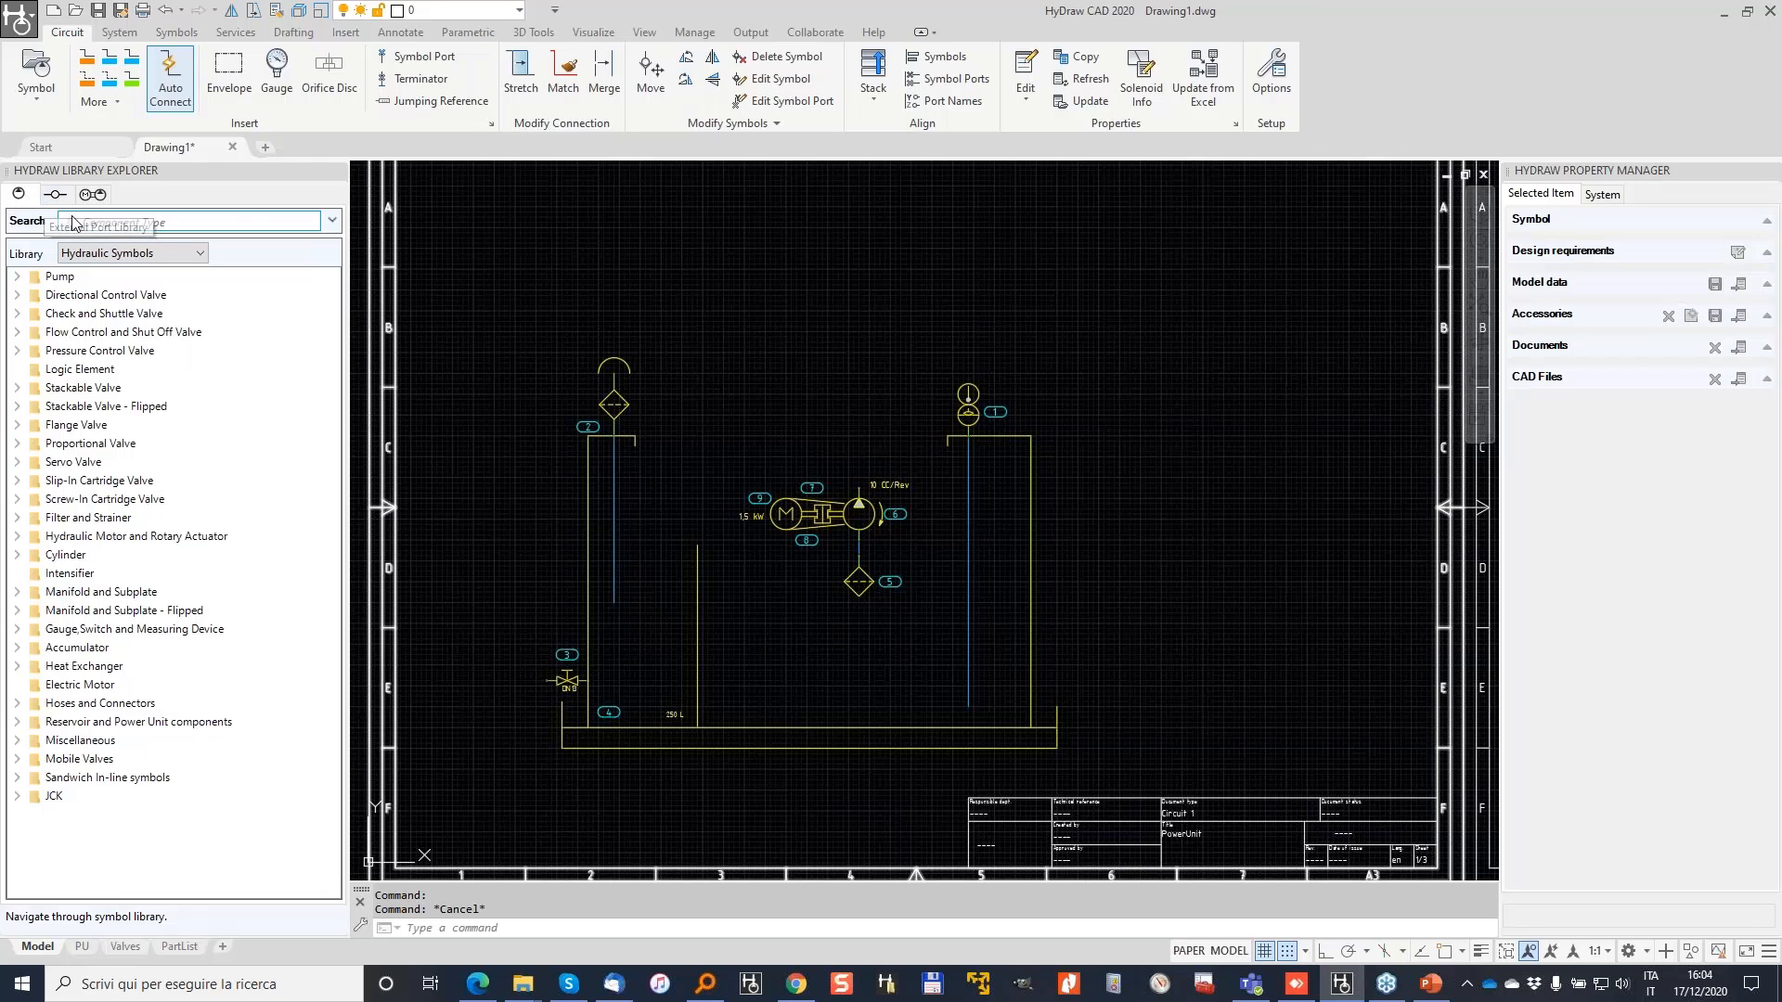
Step: Search the catalogue by model code 'ws10z' to find Hydac WS10Z-01 and WS10ZR-01
left_click(333, 221)
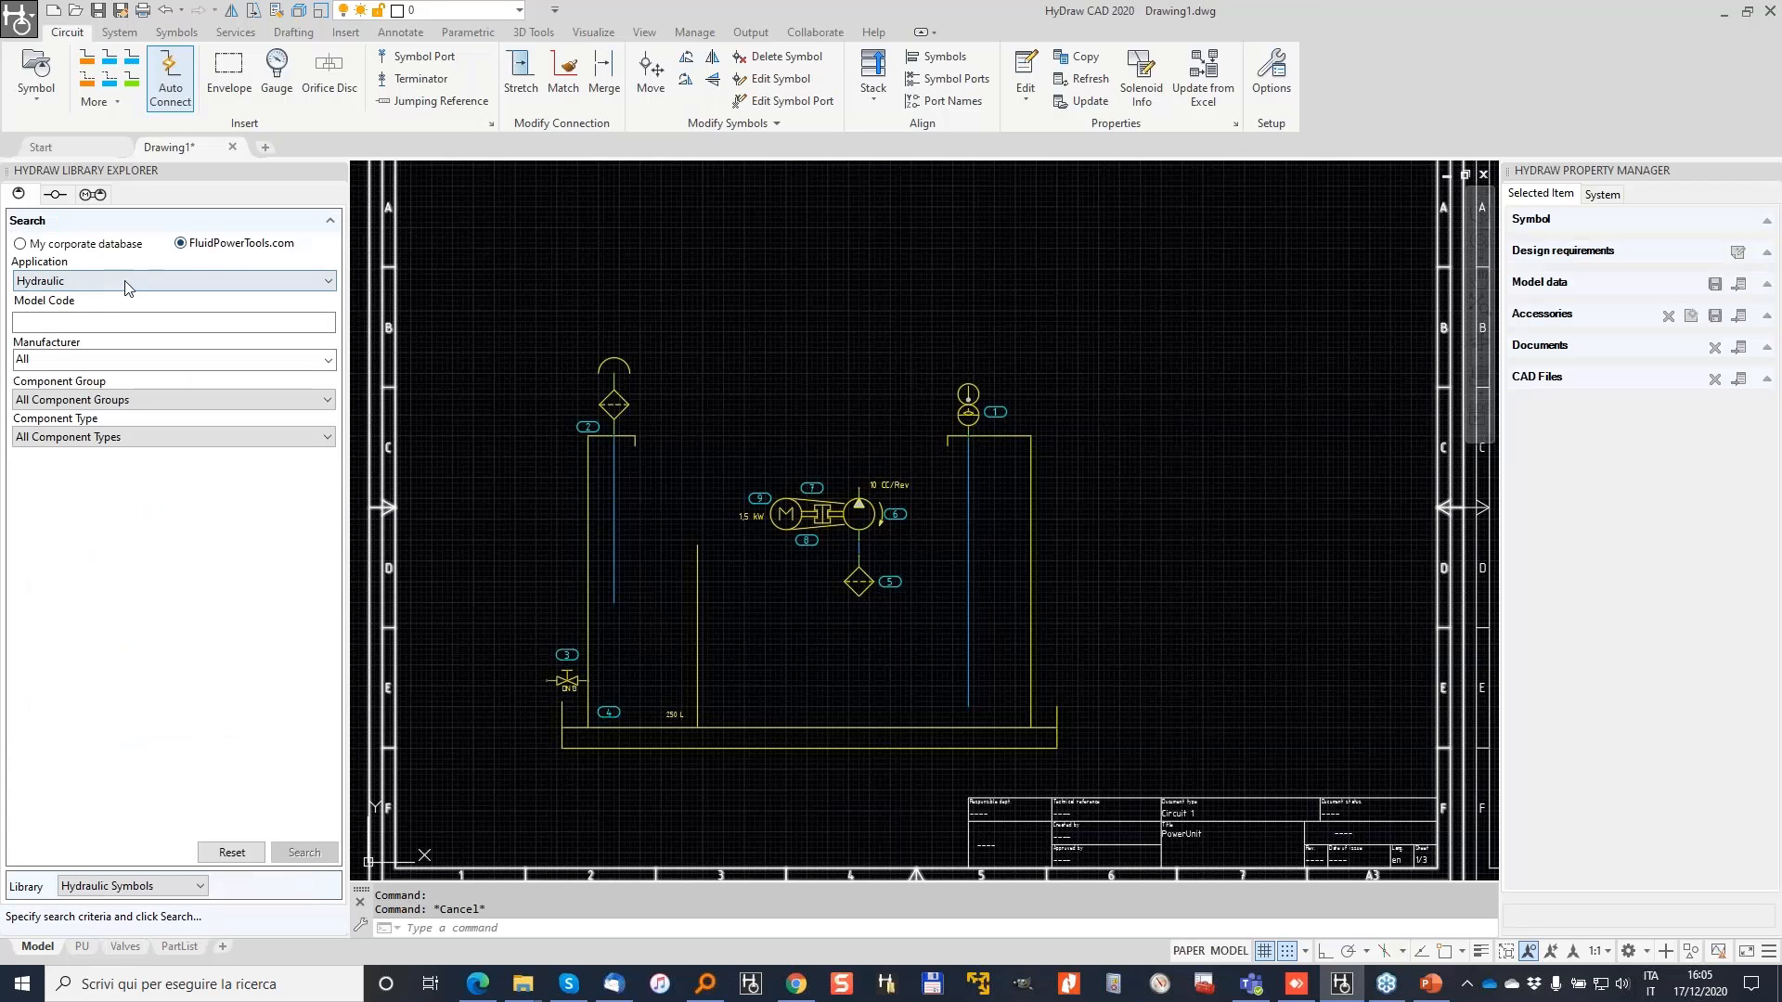
left_click(174, 322)
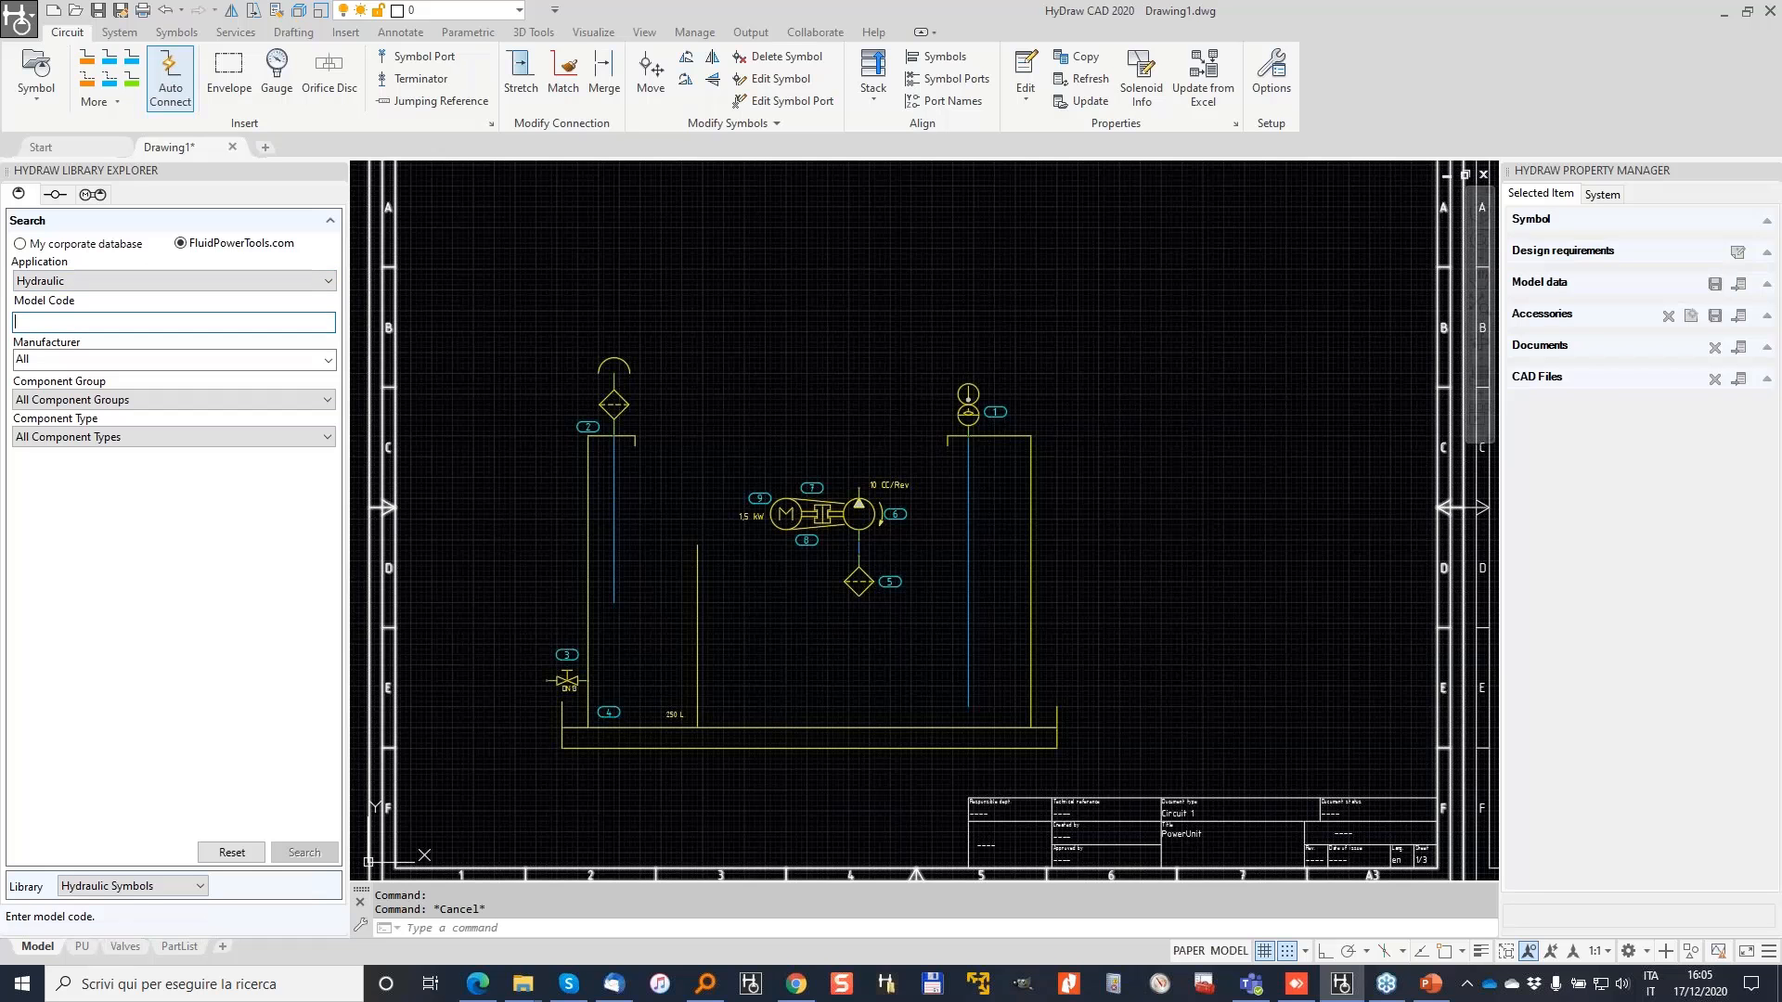
scroll(819, 376, "up", 5)
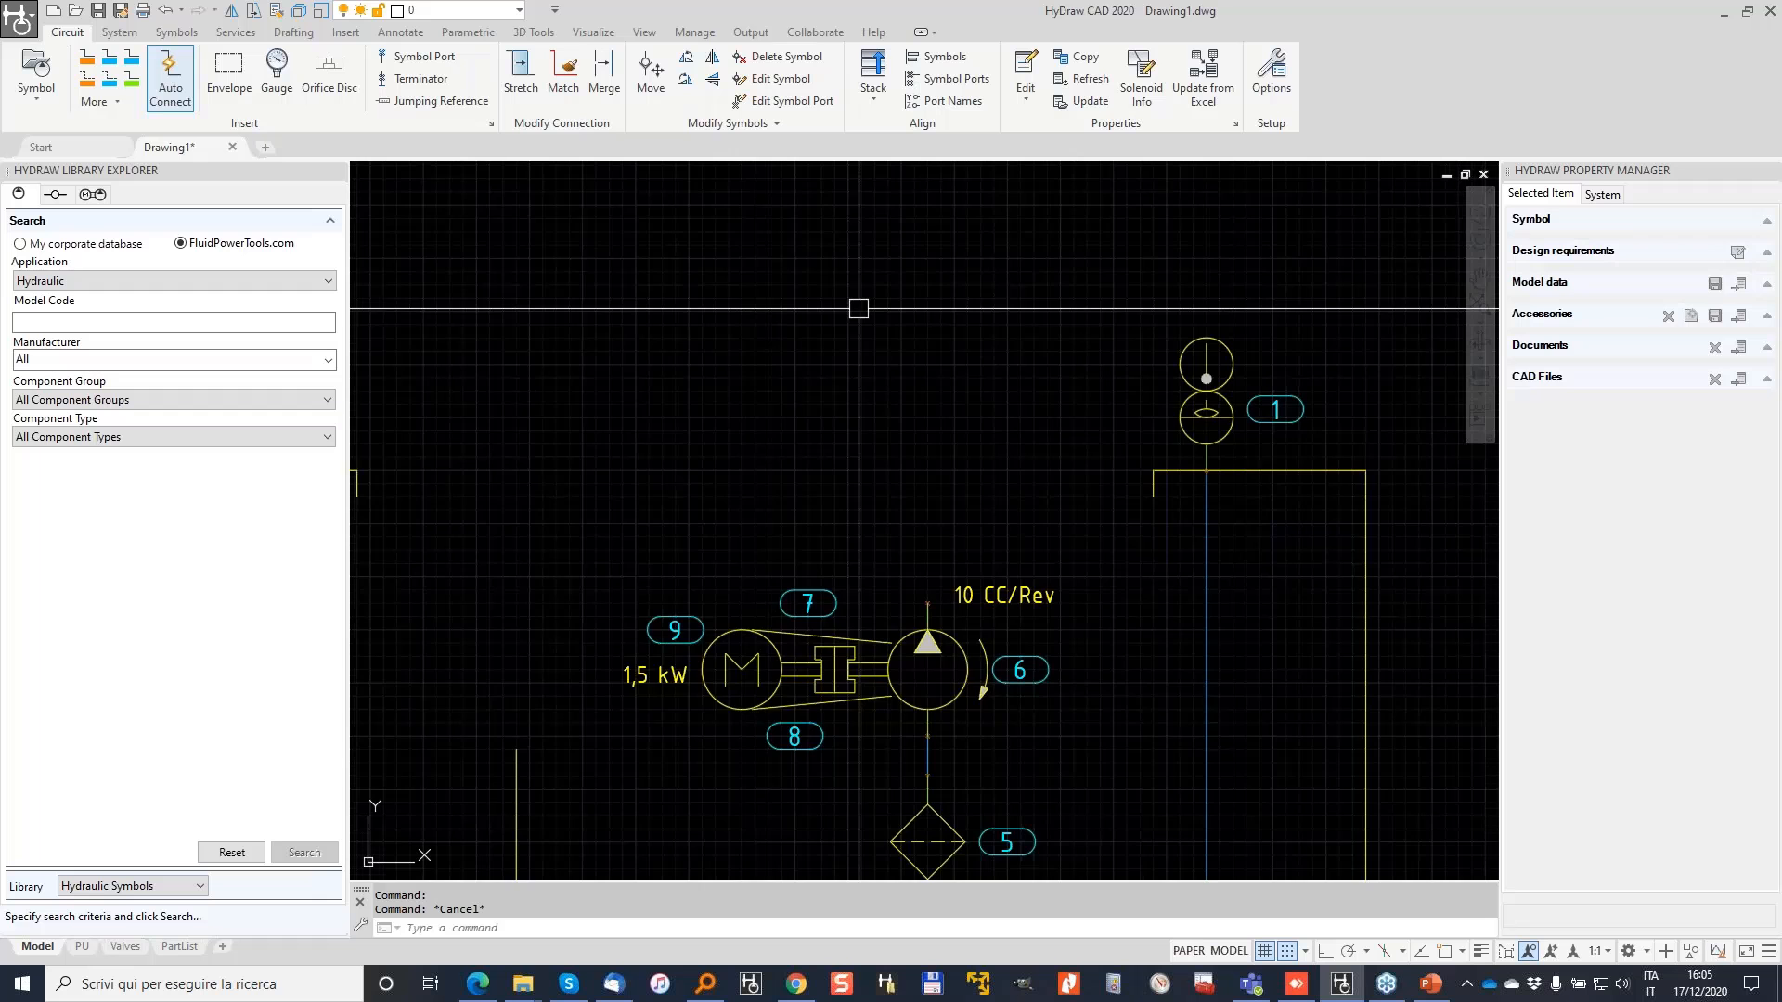
scroll(859, 308, "down", 3)
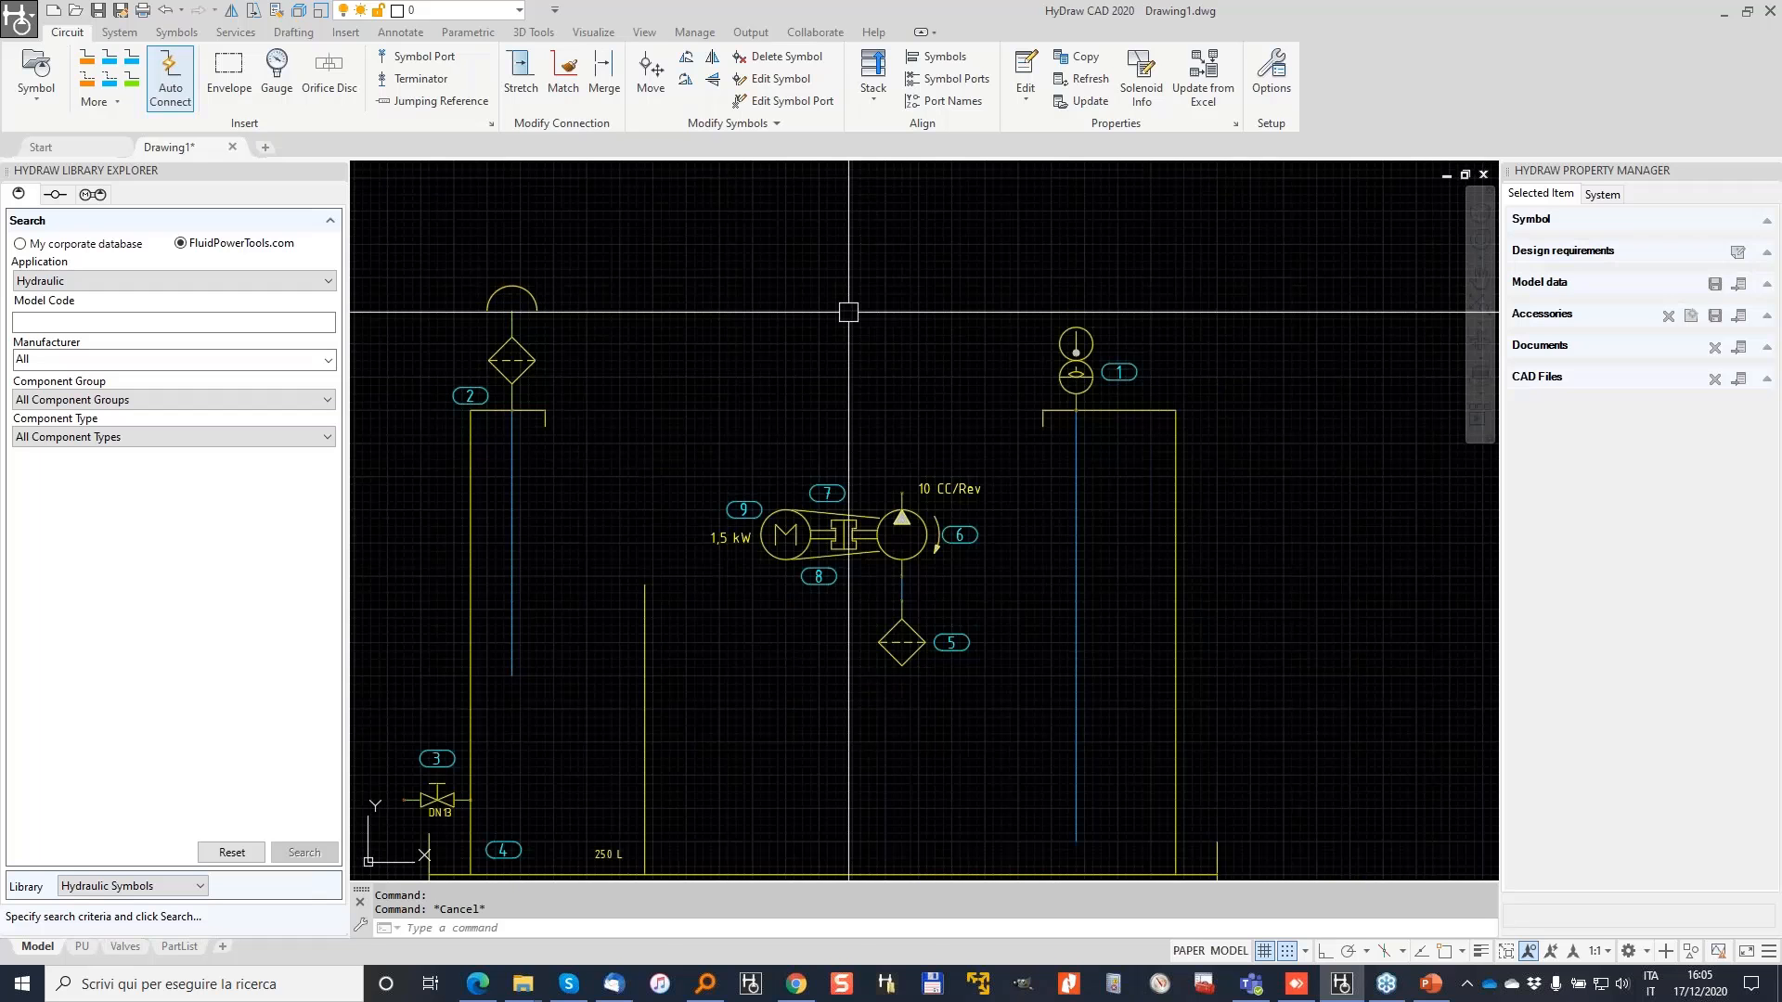
left_click(101, 315)
type("ws10")
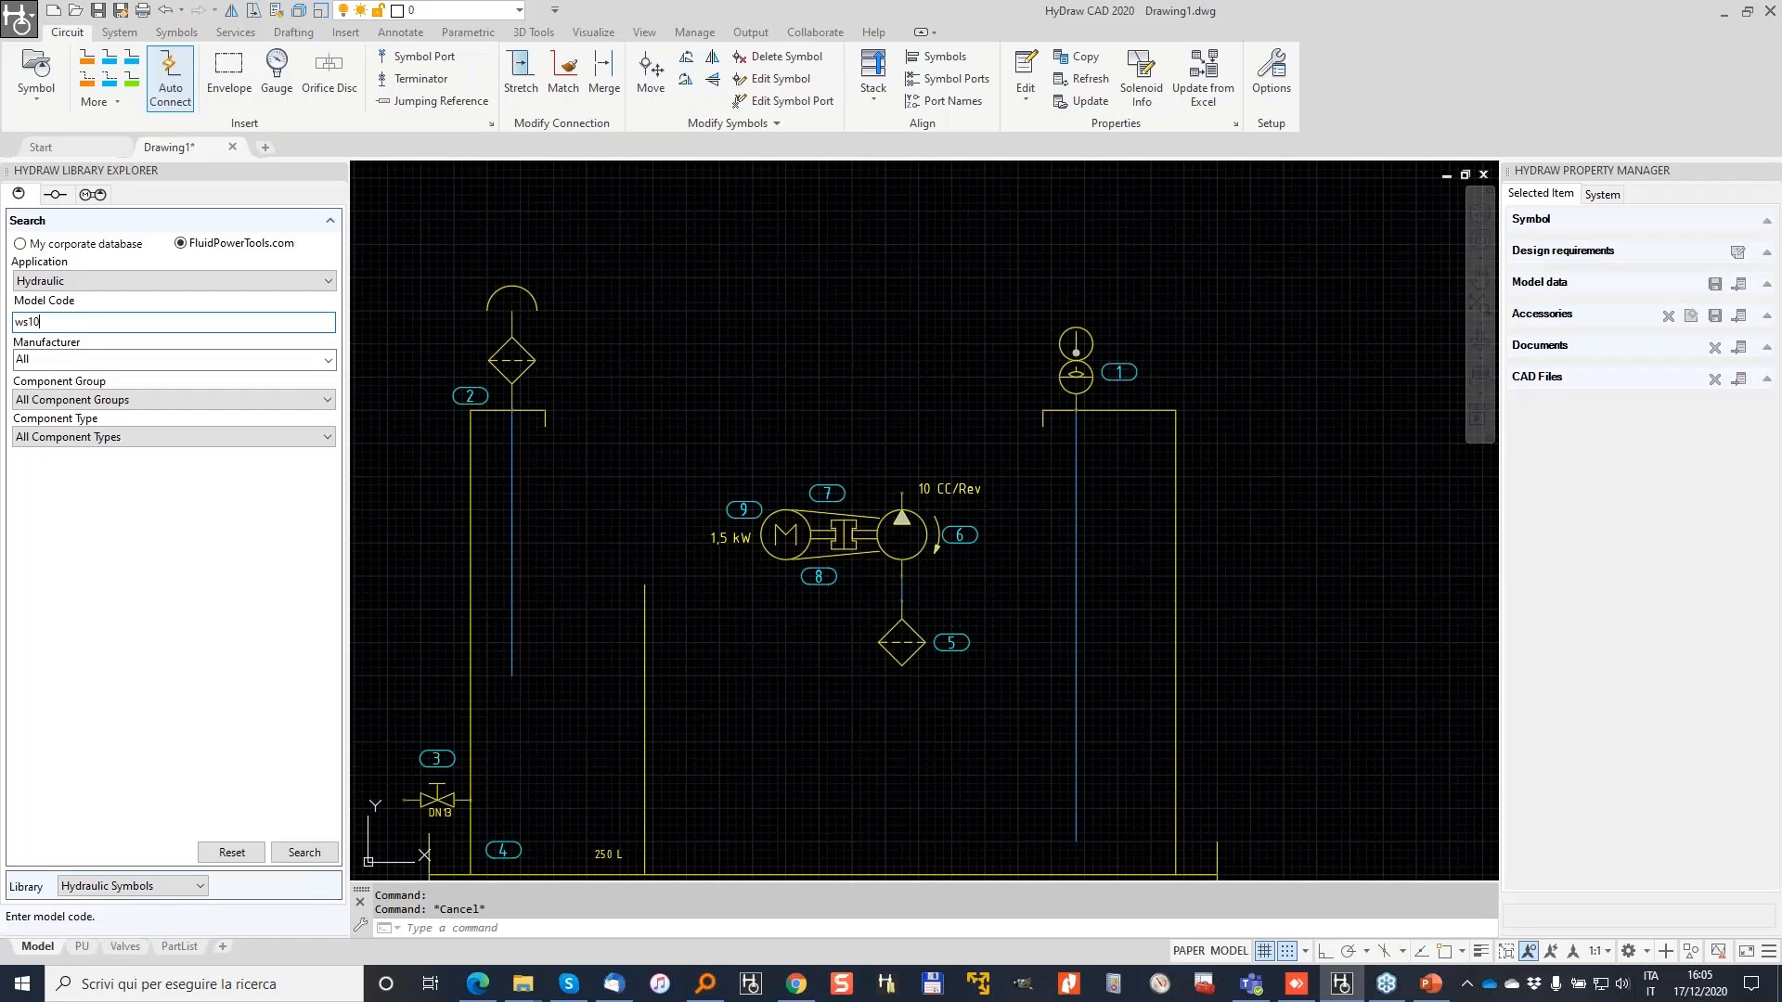
type("z")
left_click(311, 850)
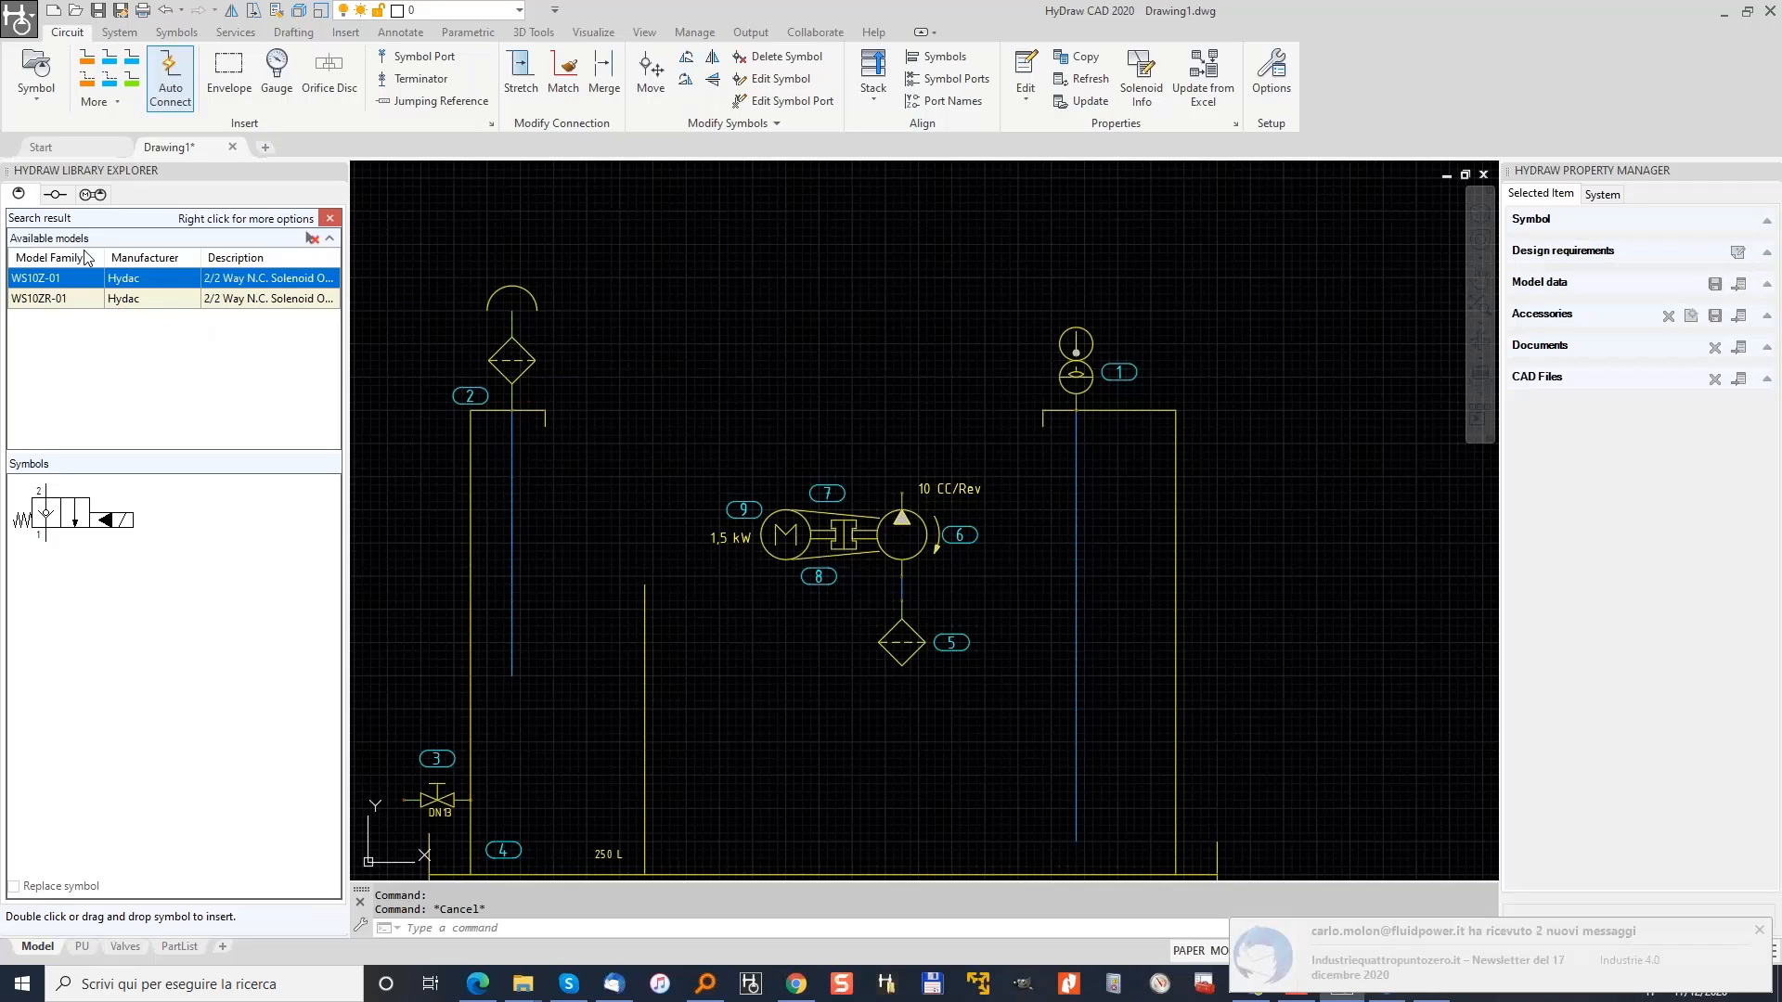
Step: Insert the Hydac WS10Z-01 solenoid valve as item 10 and select the old model code
left_click(72, 512)
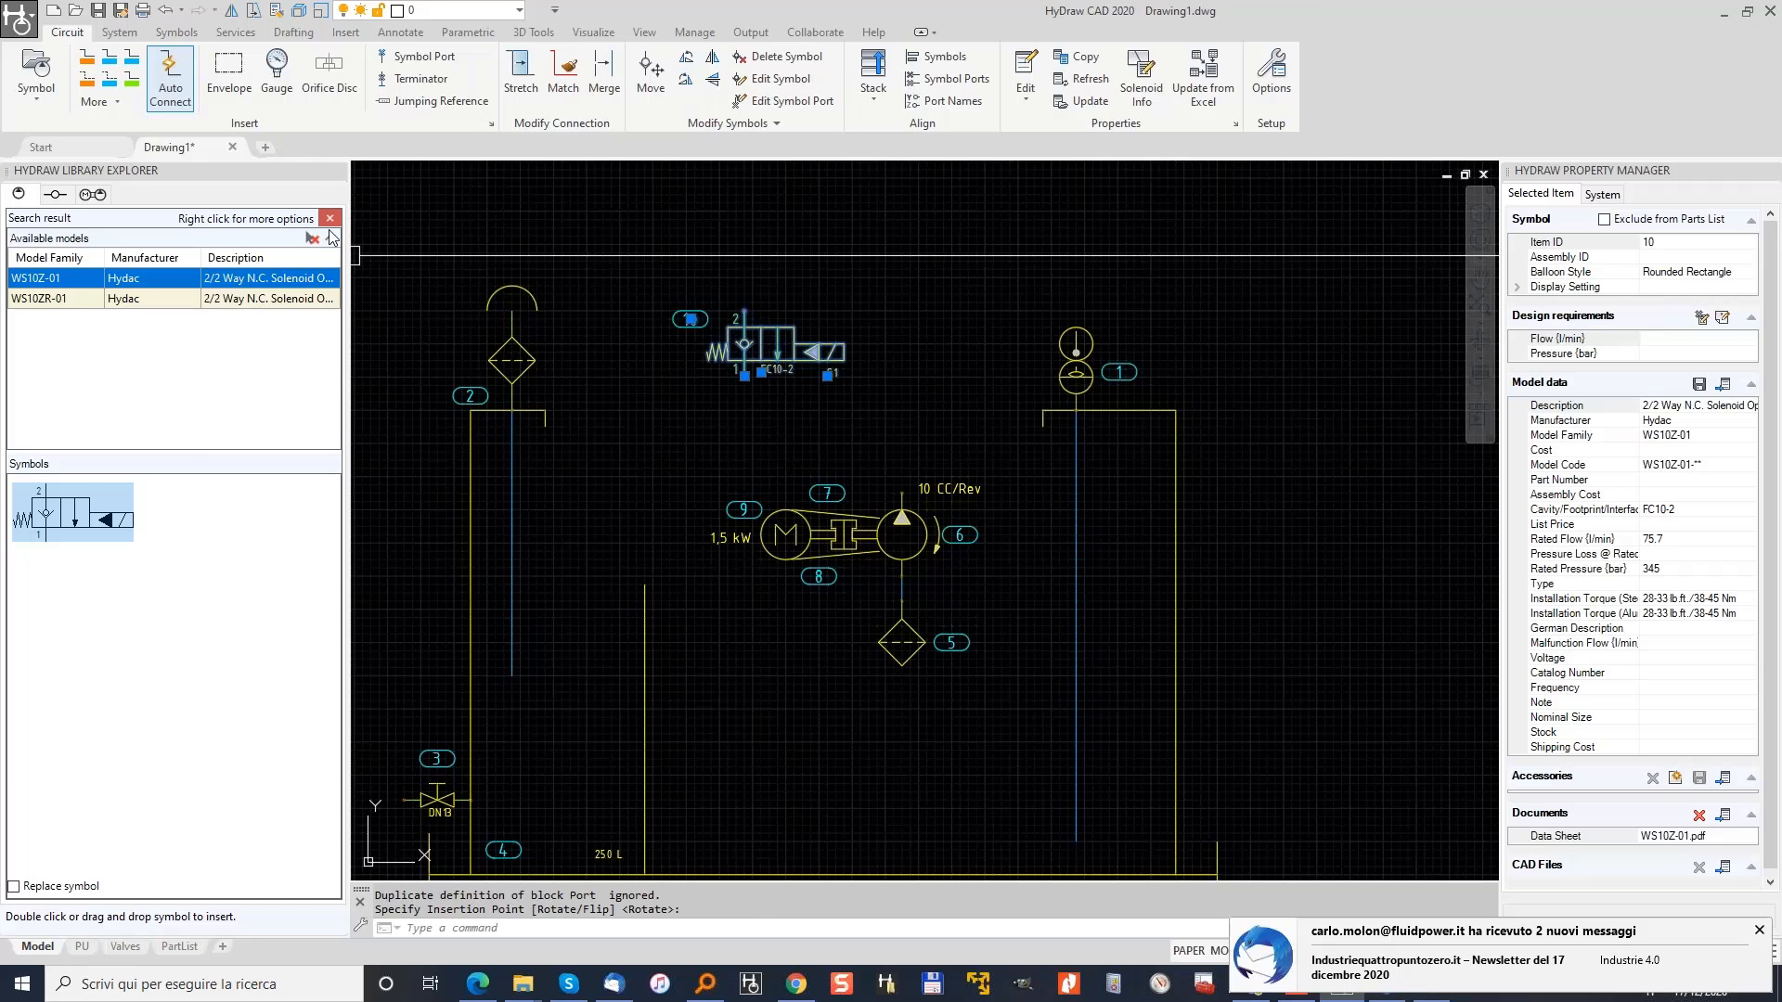
left_click(330, 218)
double_click(86, 323)
Step: Filter the search to screw-in cartridge check valves with rated flow of at least 20 l/min
key("BackSpace")
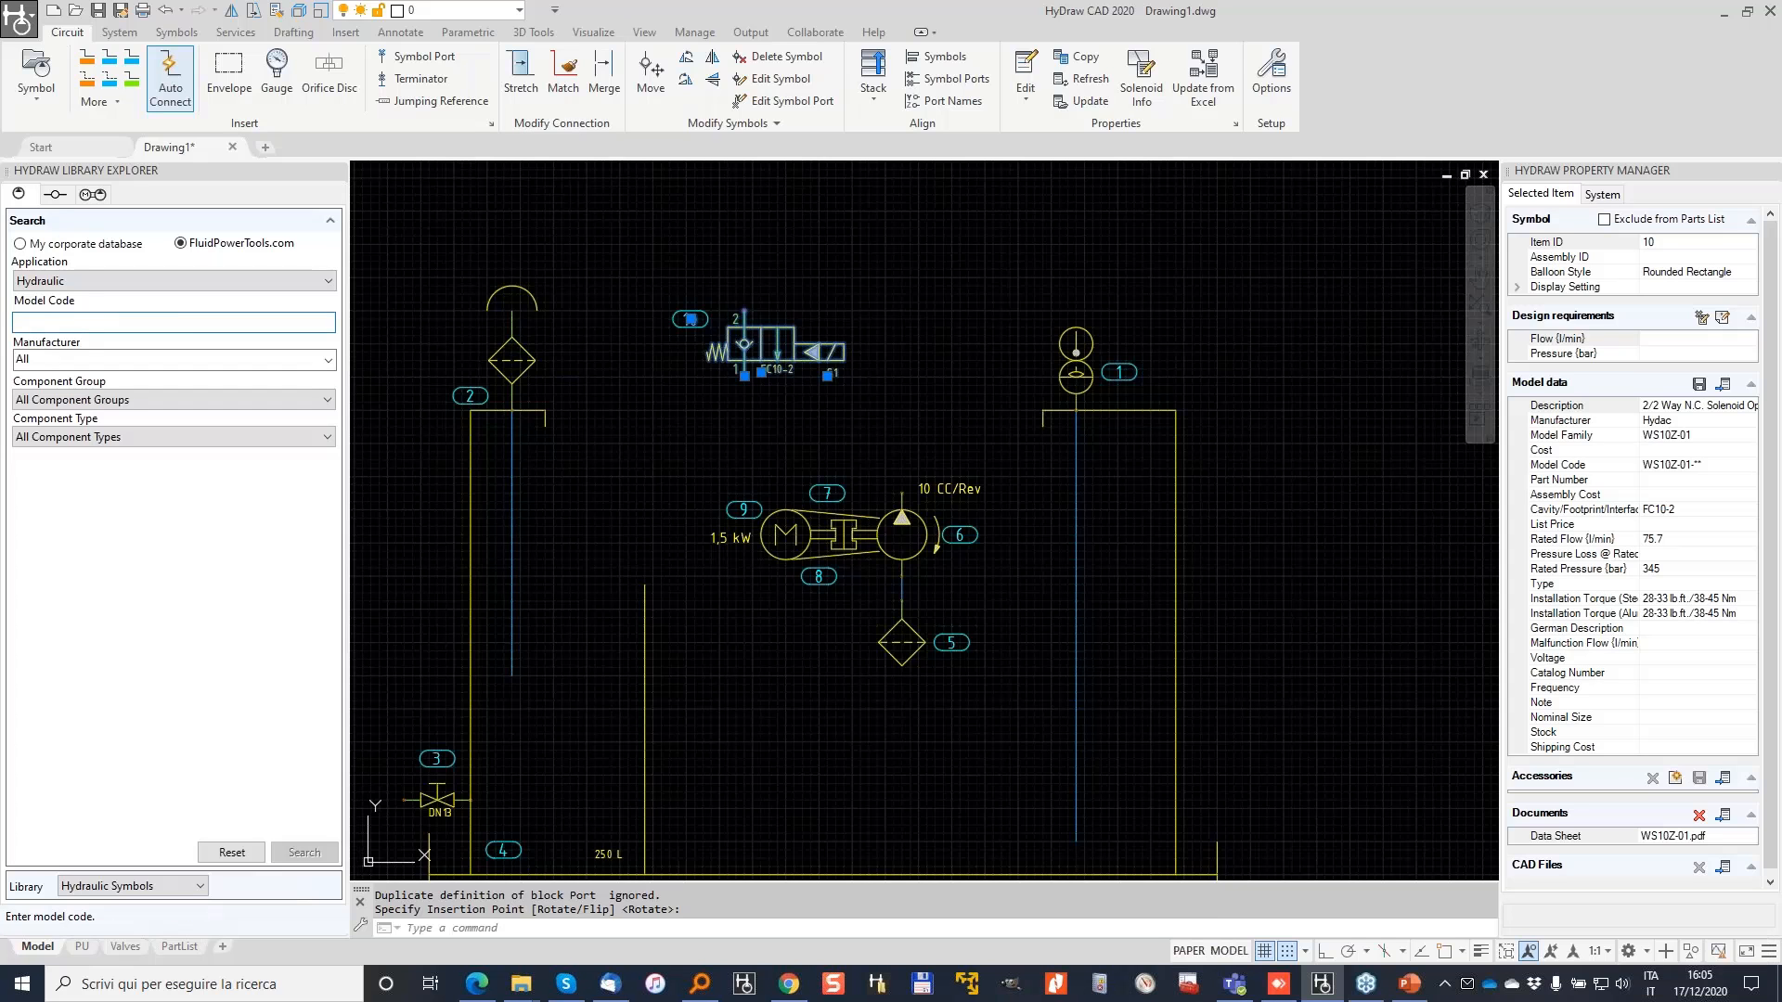
left_click(325, 400)
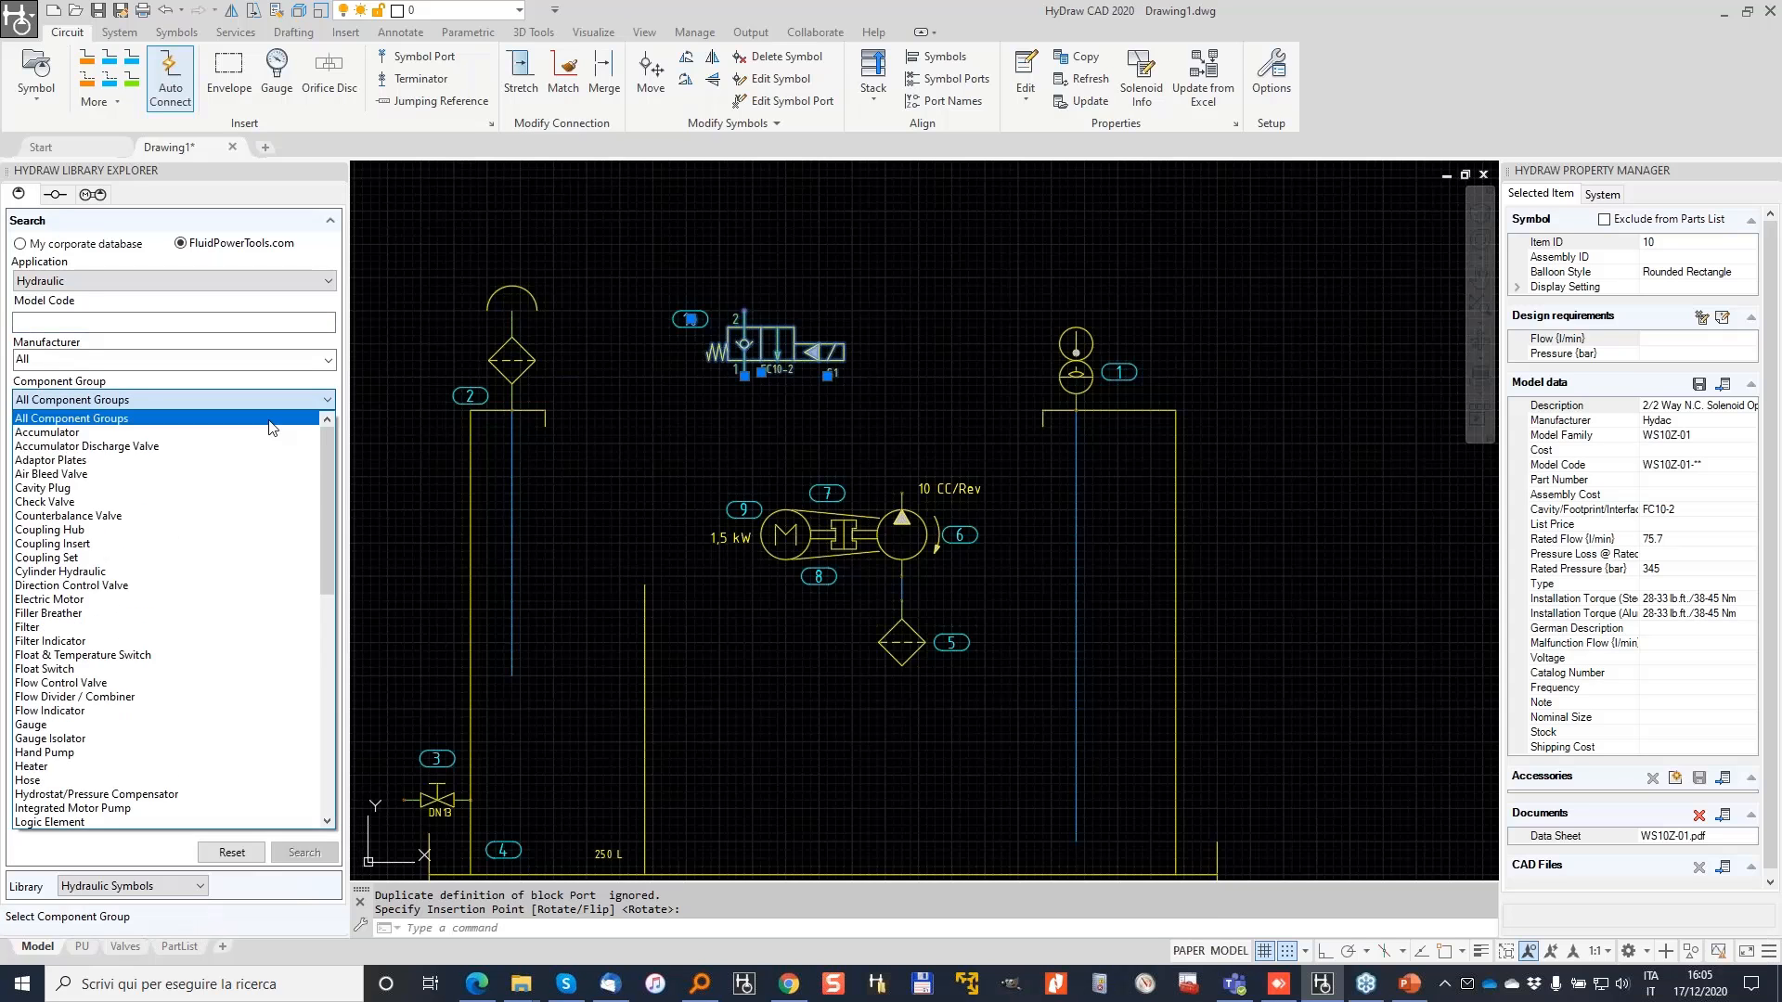
left_click(98, 504)
left_click(210, 440)
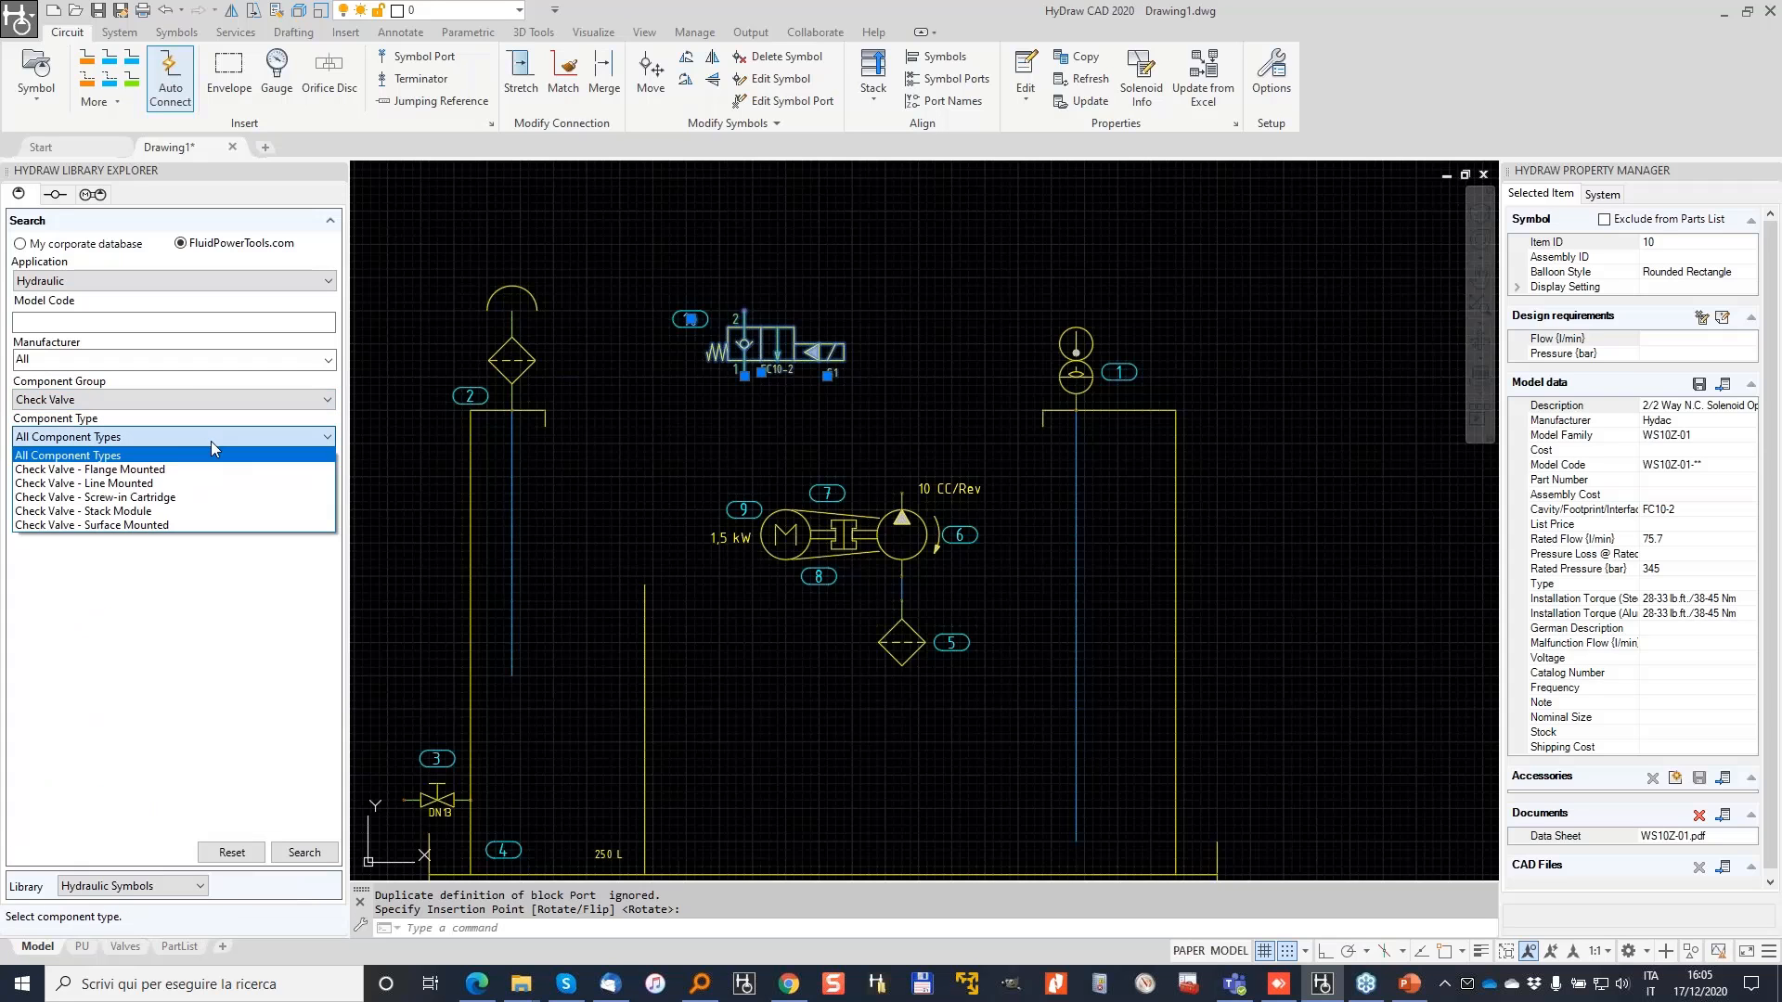
left_click(167, 498)
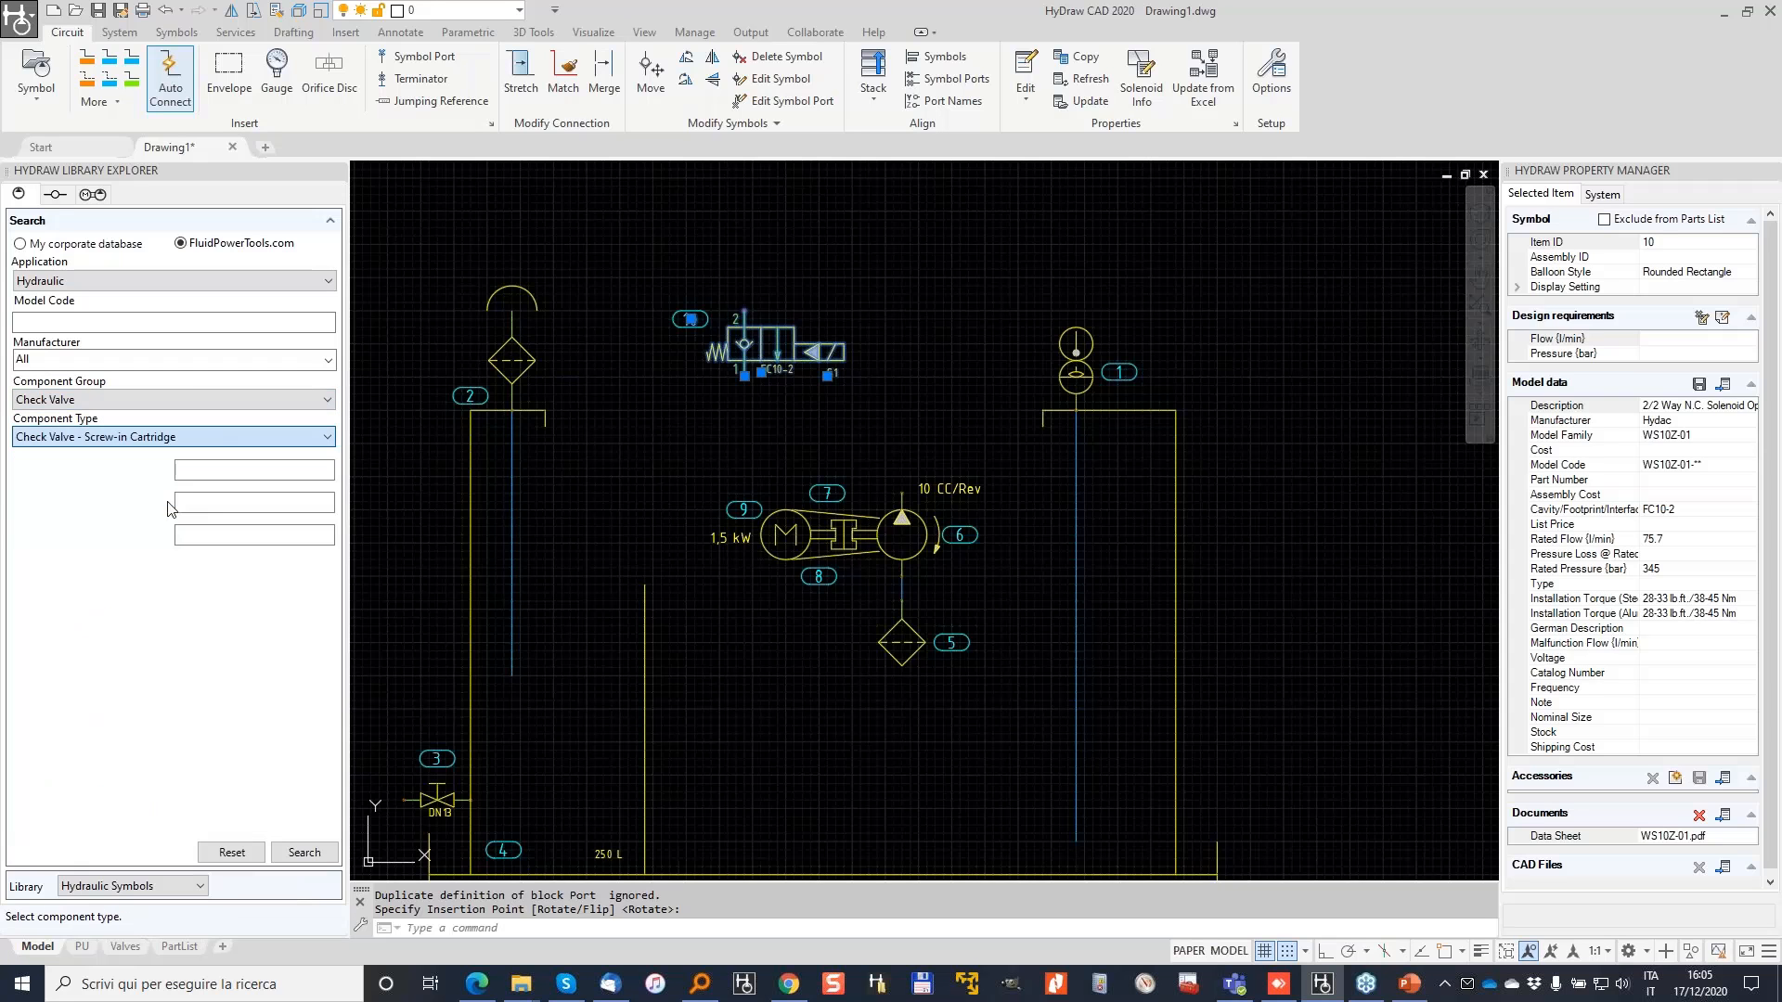
left_click(228, 468)
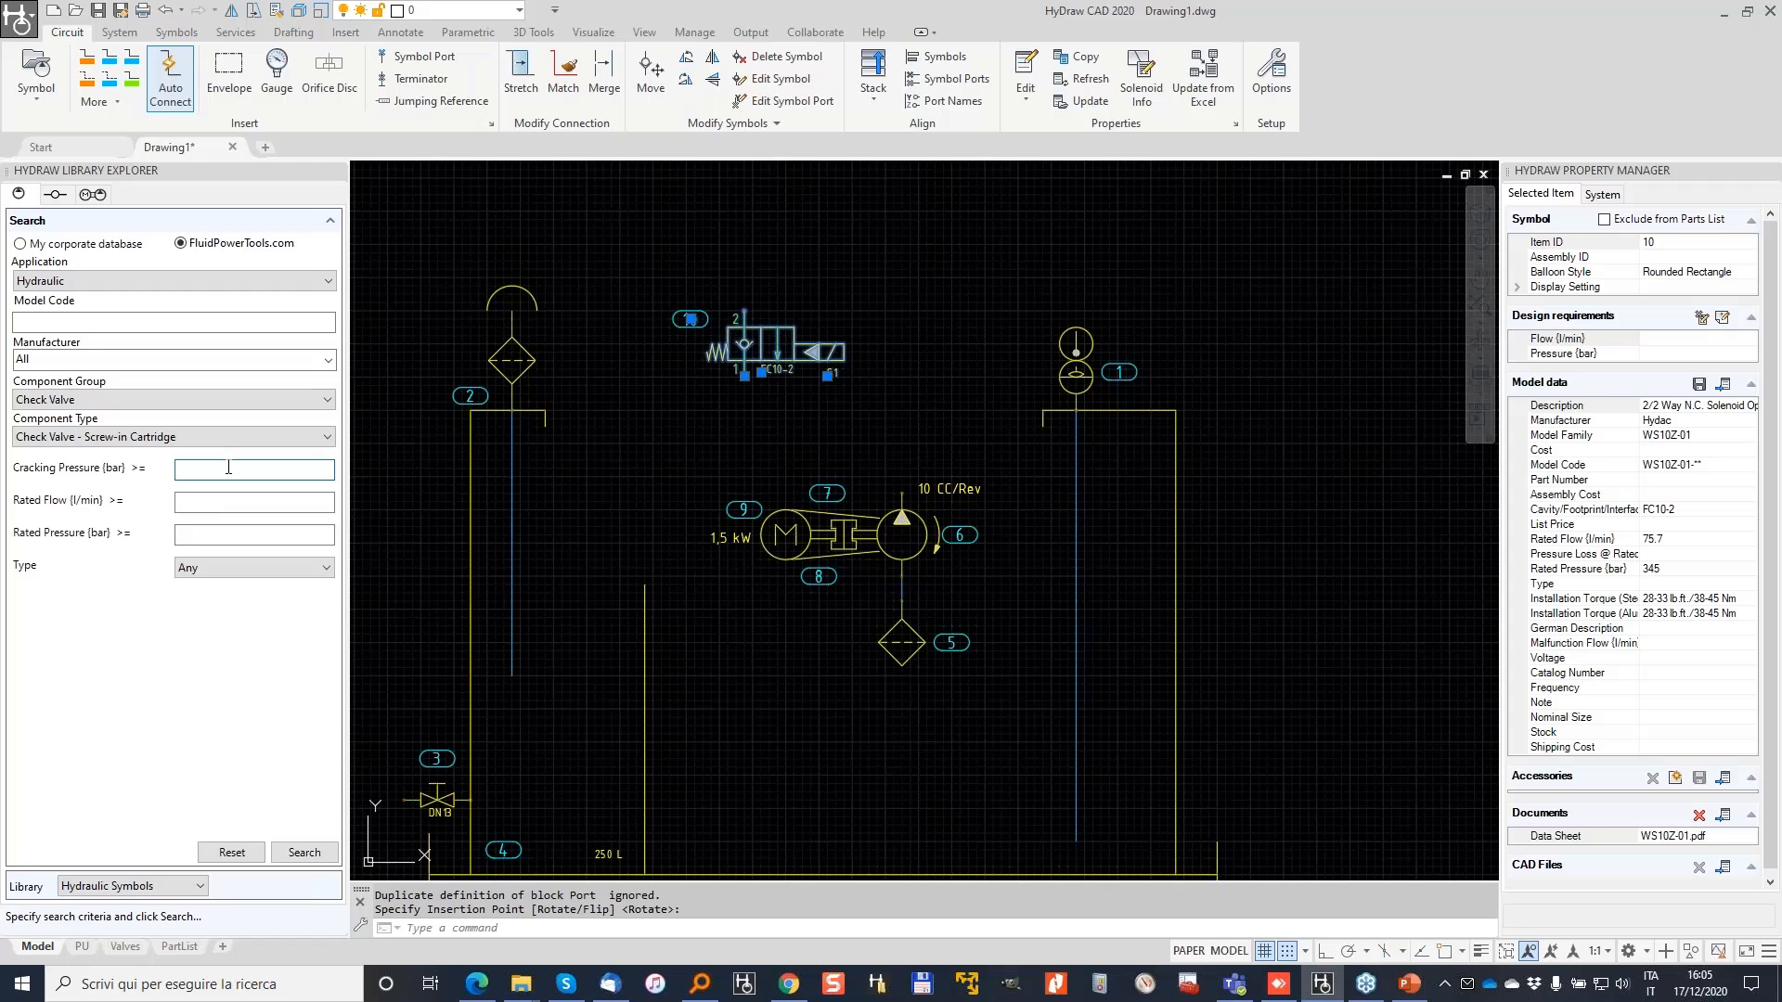
left_click(197, 503)
type("20")
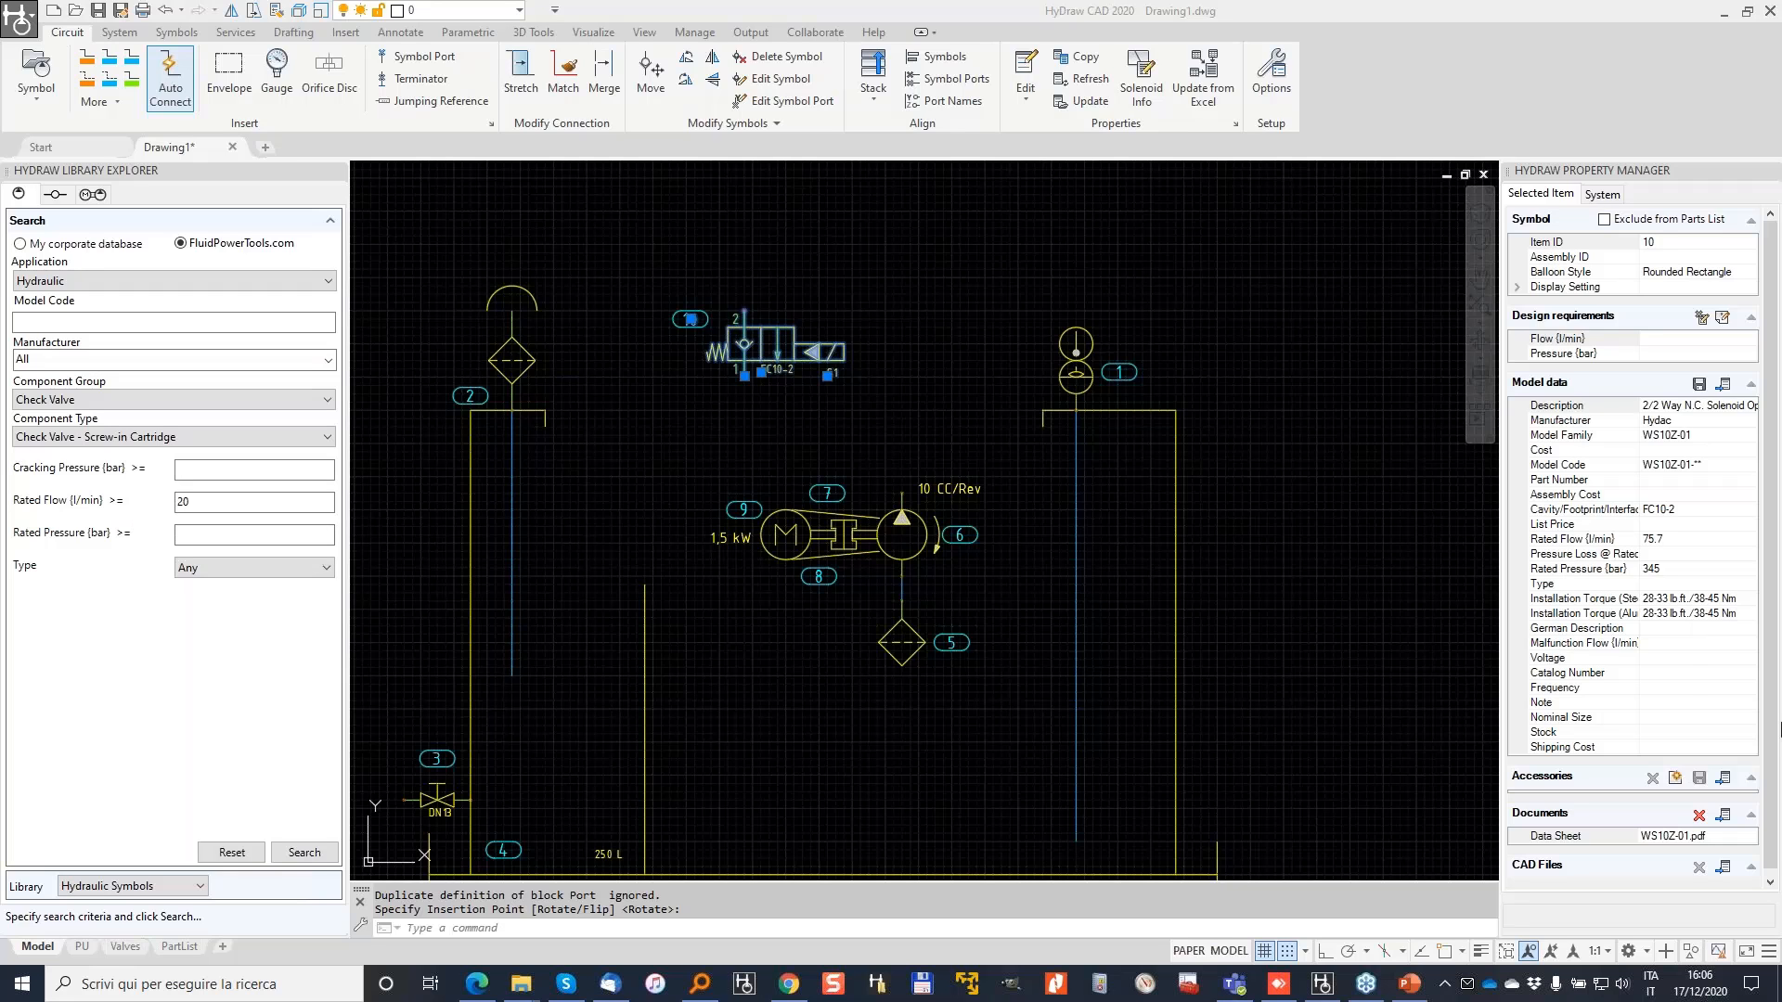
mouse_move(37, 446)
left_mouse_down()
mouse_move(42, 431)
mouse_move(147, 477)
left_mouse_up()
left_click_drag(15, 507, 149, 506)
left_click_drag(14, 551, 169, 544)
left_click_drag(14, 561, 88, 566)
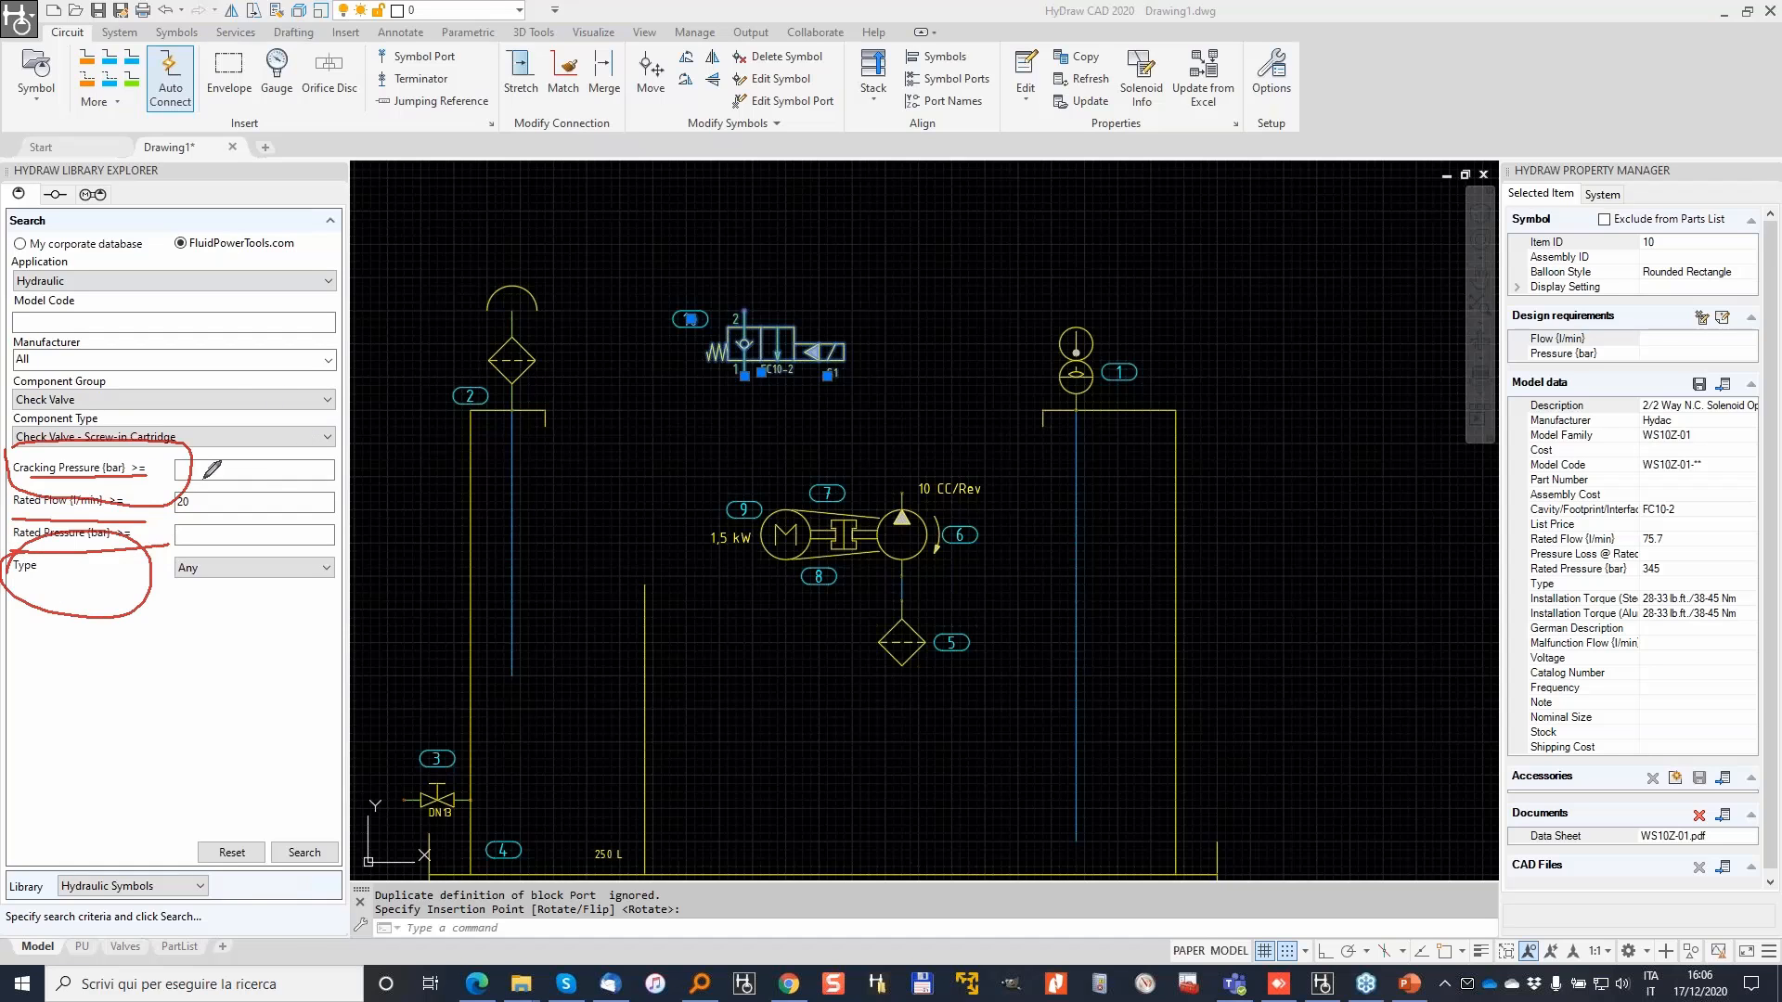
mouse_move(167, 441)
left_mouse_down()
mouse_move(165, 555)
mouse_move(172, 492)
left_mouse_up()
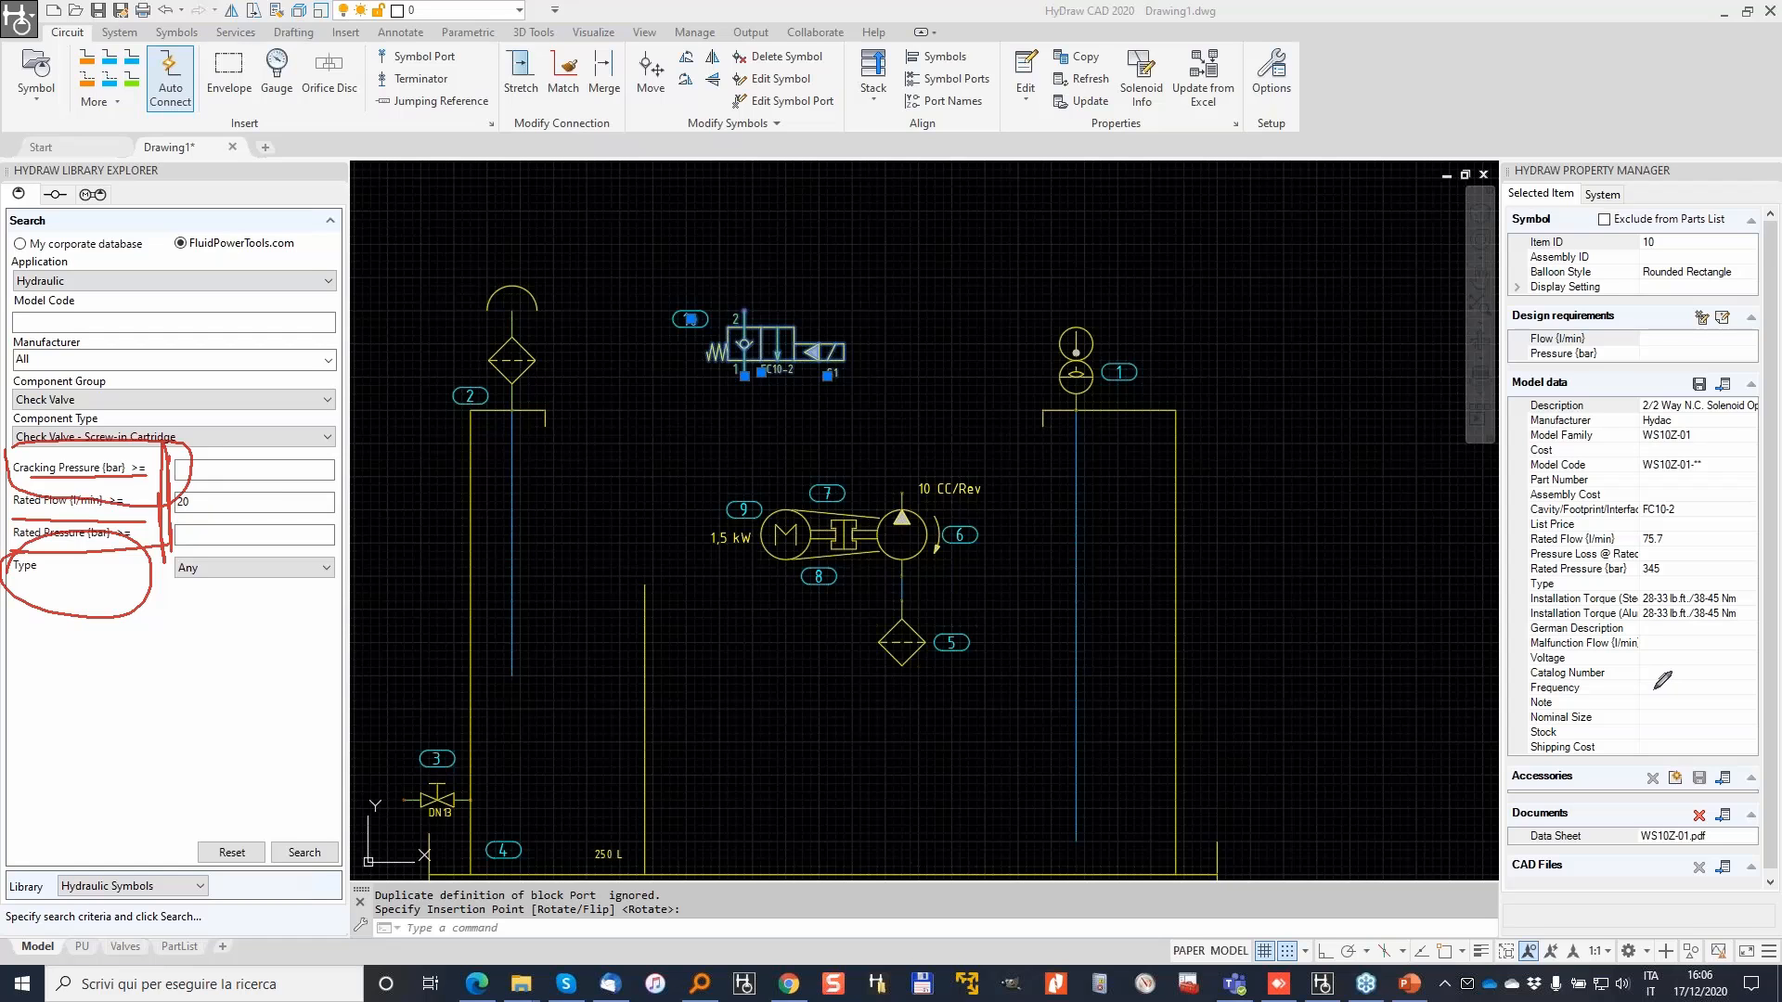
key("Escape")
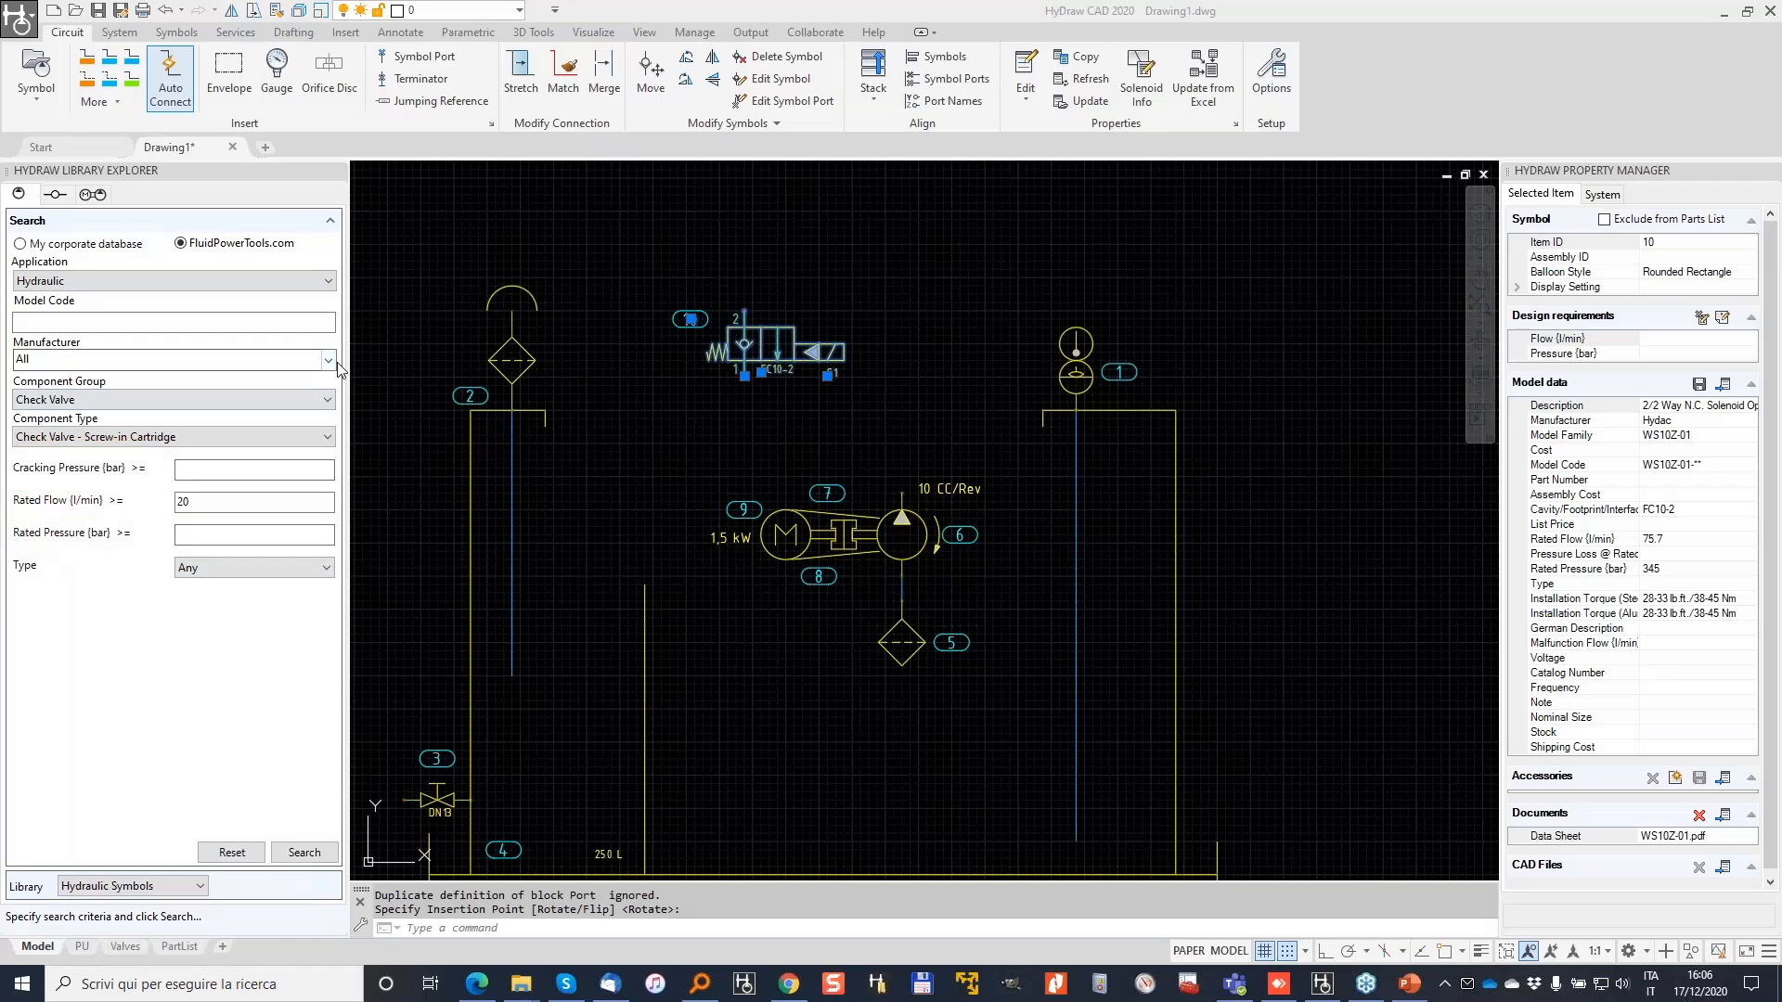
Step: Restrict the manufacturer filter to HAINZL and HydraForce only
left_click(327, 360)
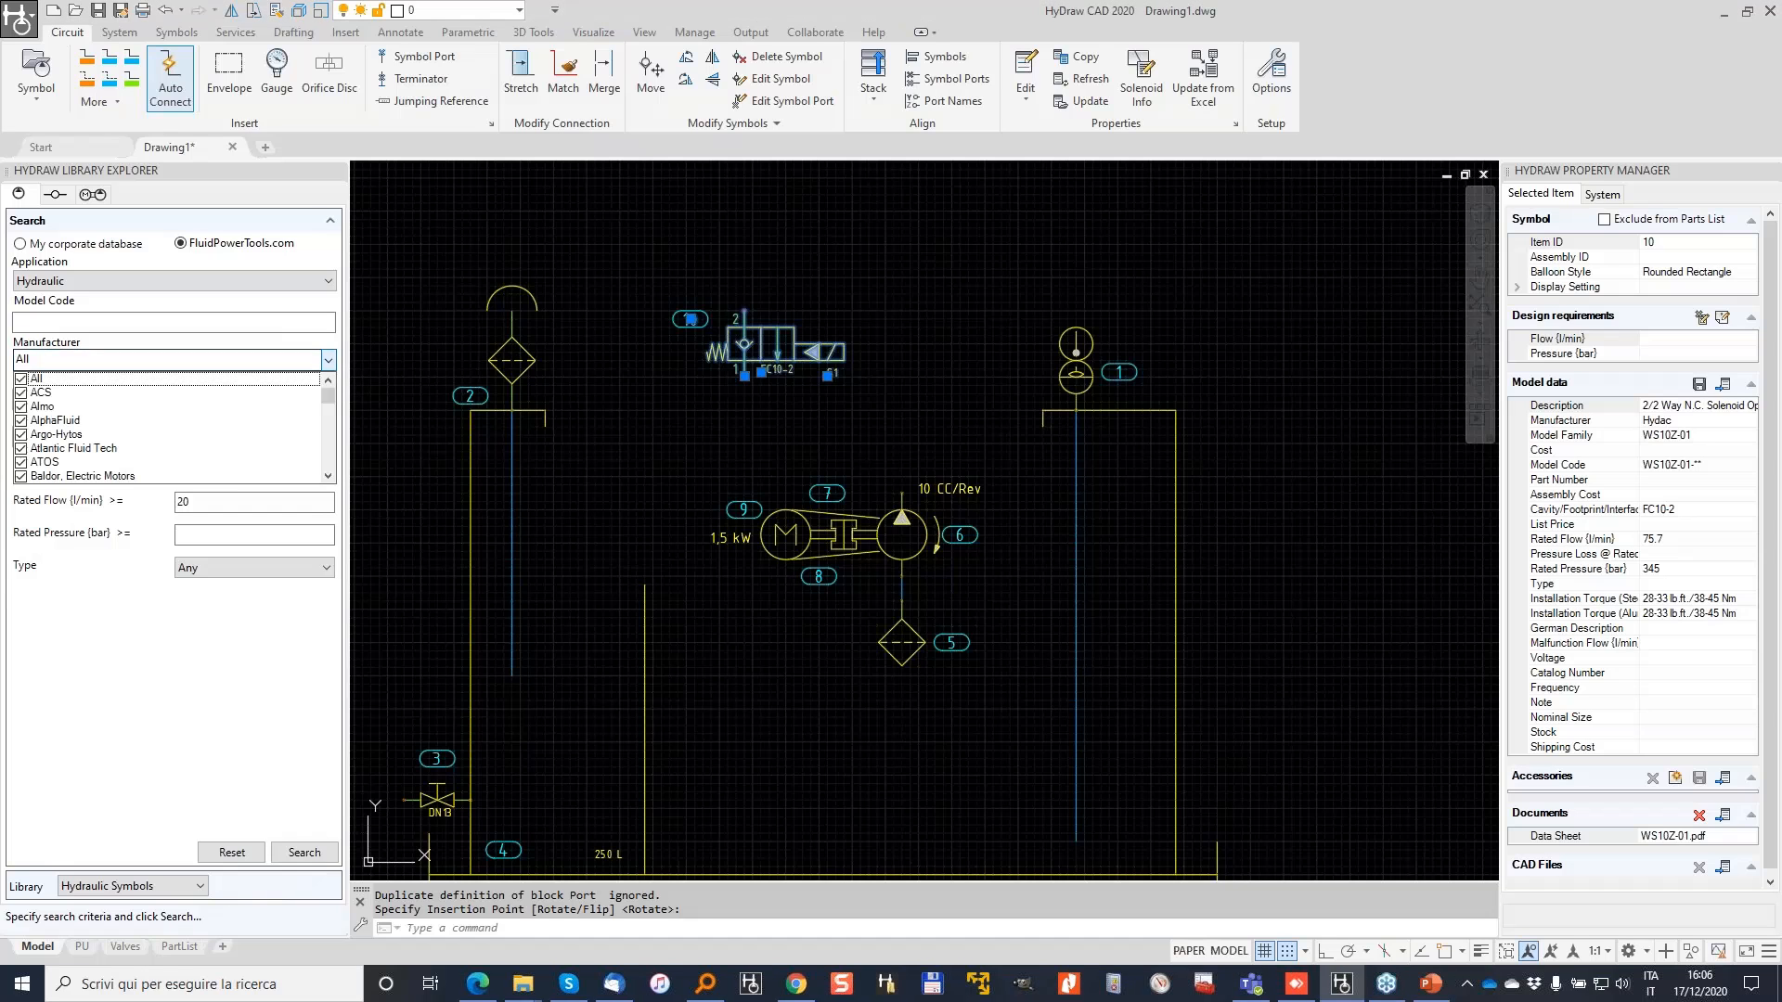
left_click(20, 379)
key("h")
scroll(74, 417, "down", 3)
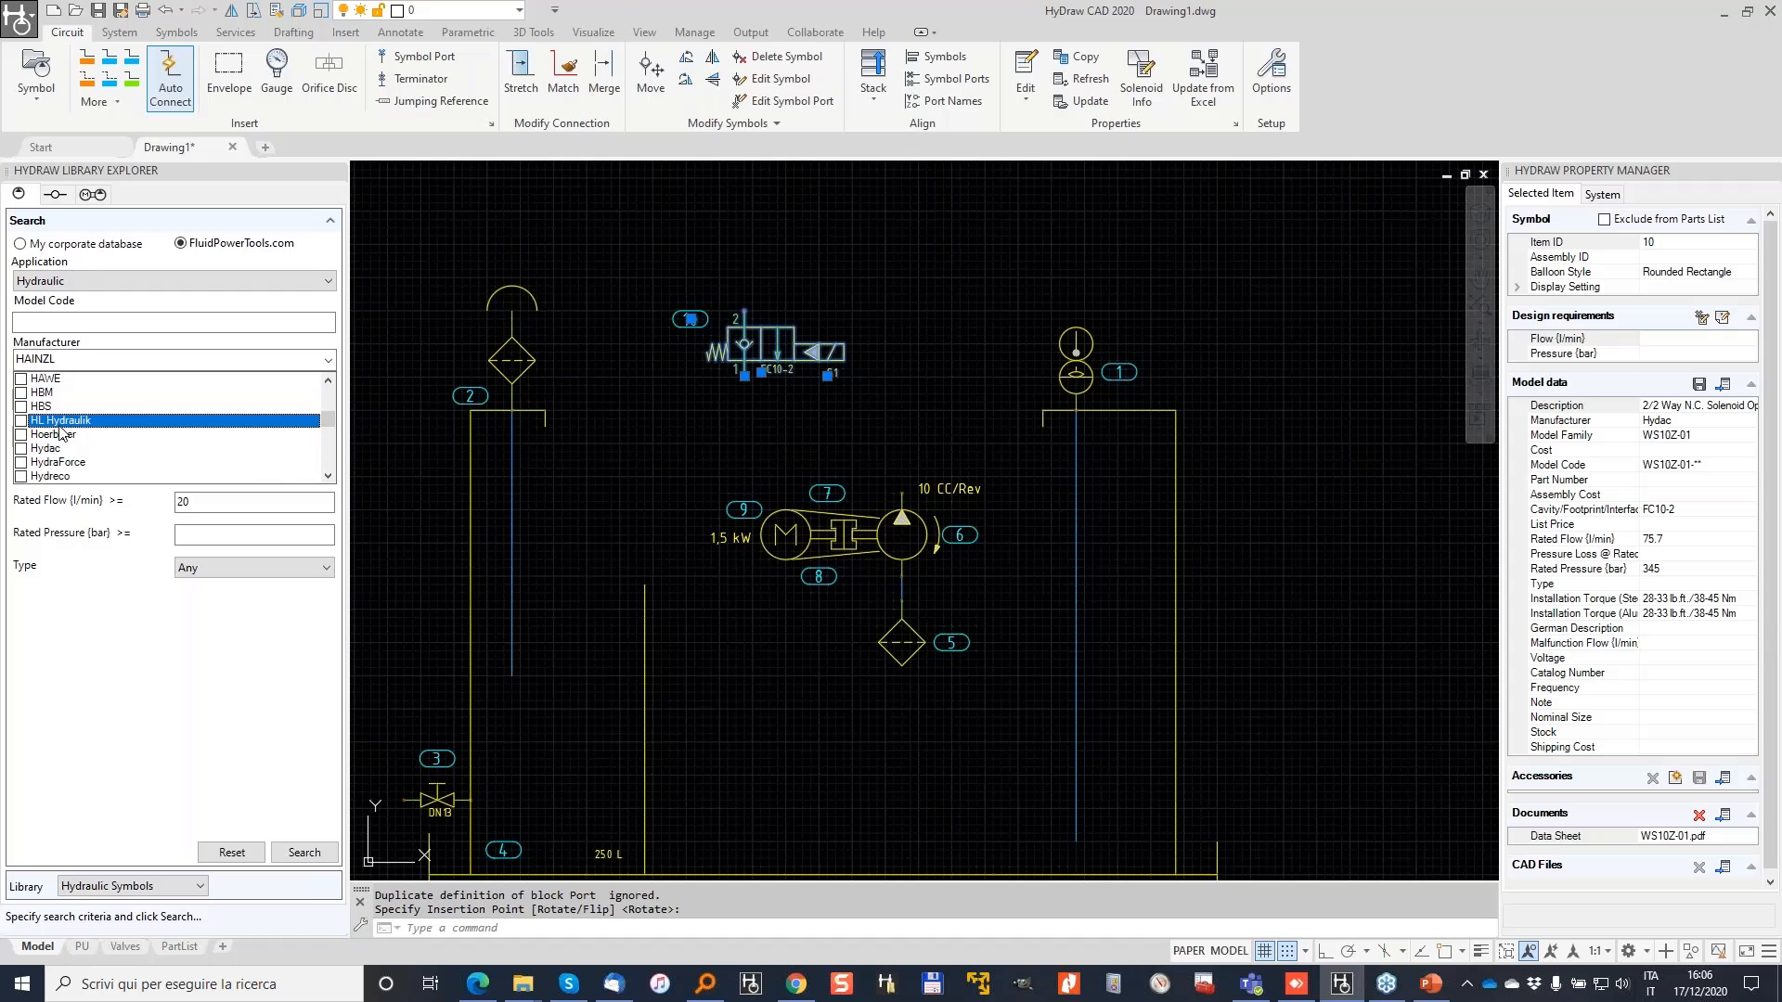
scroll(60, 430, "down", 1)
left_click(20, 421)
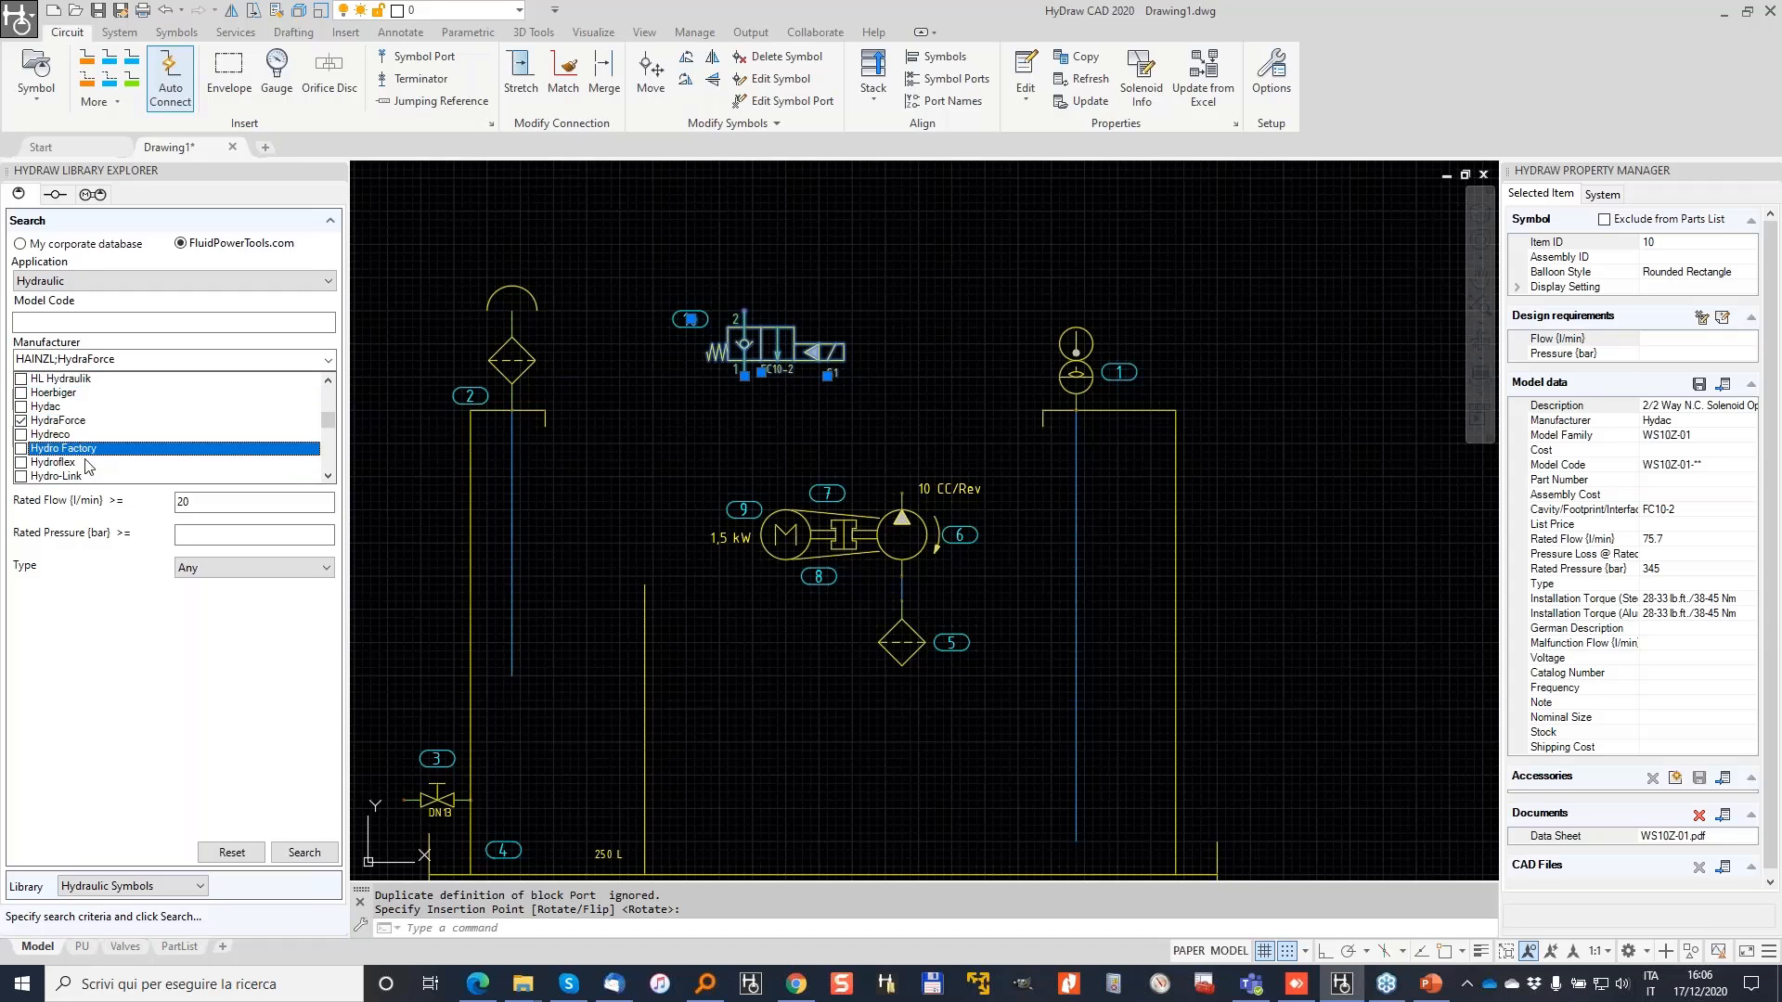
left_click(313, 847)
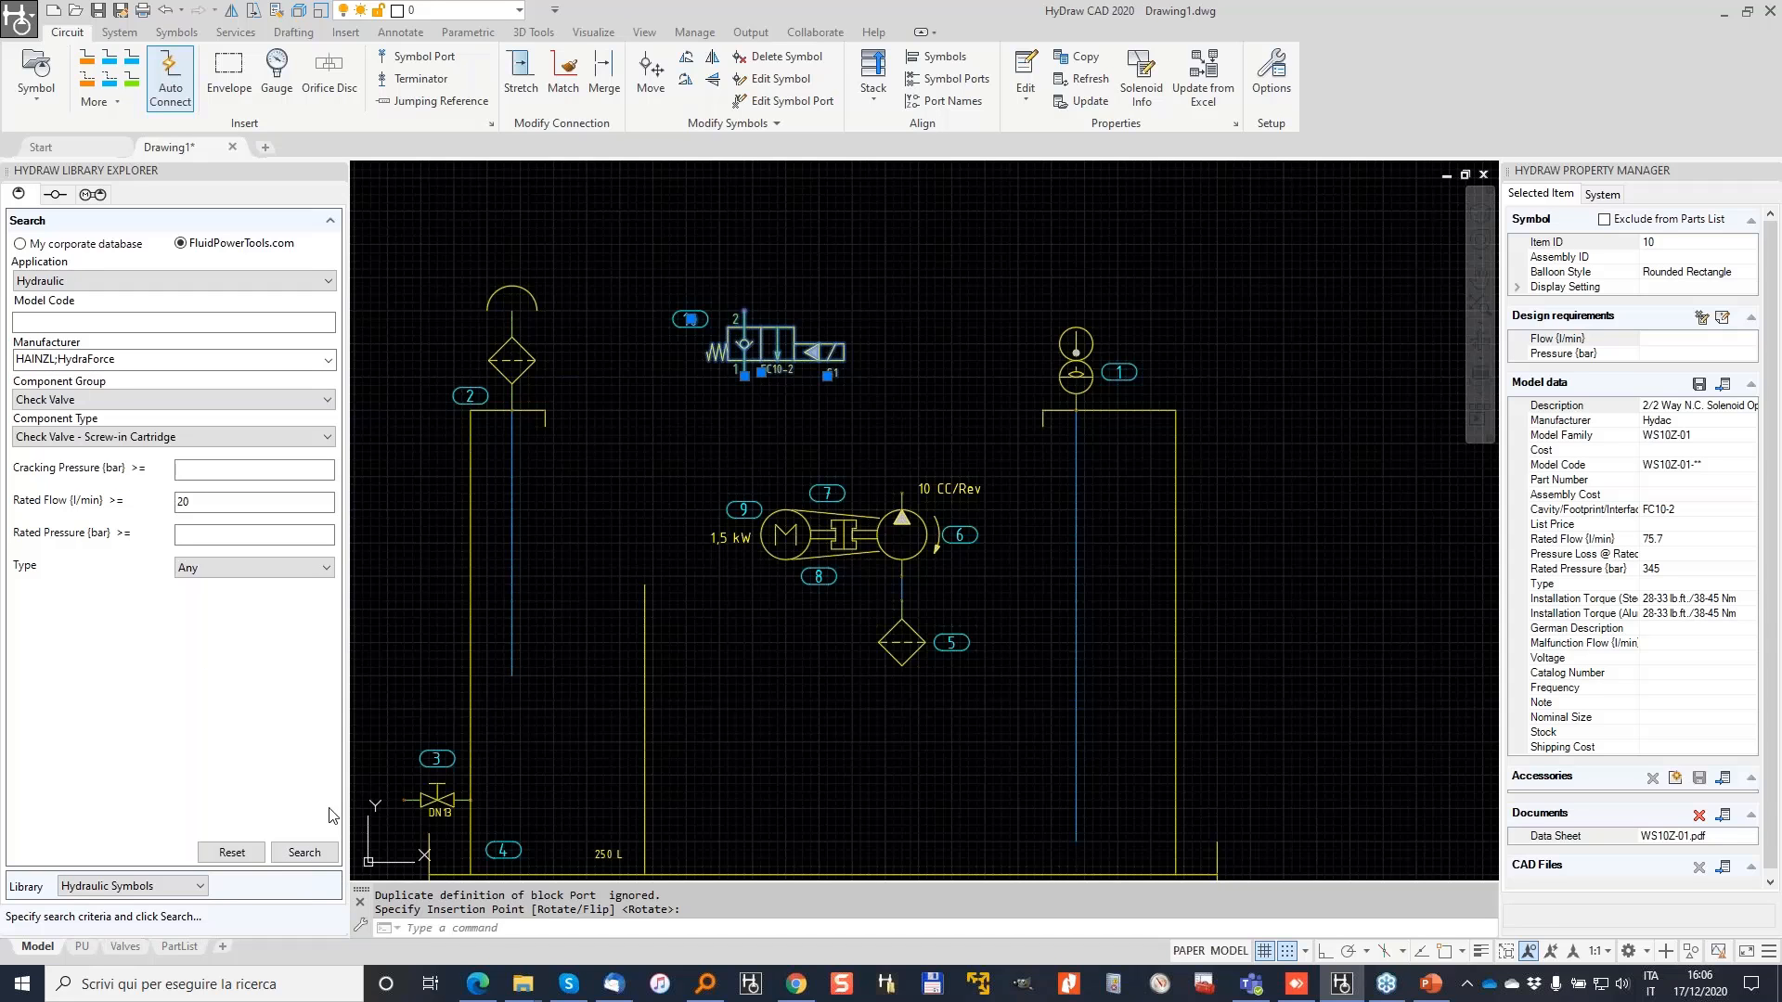
Step: Find the HydraForce CV10-20 check valve and place it right of the solenoid valve as item 11
left_click(302, 854)
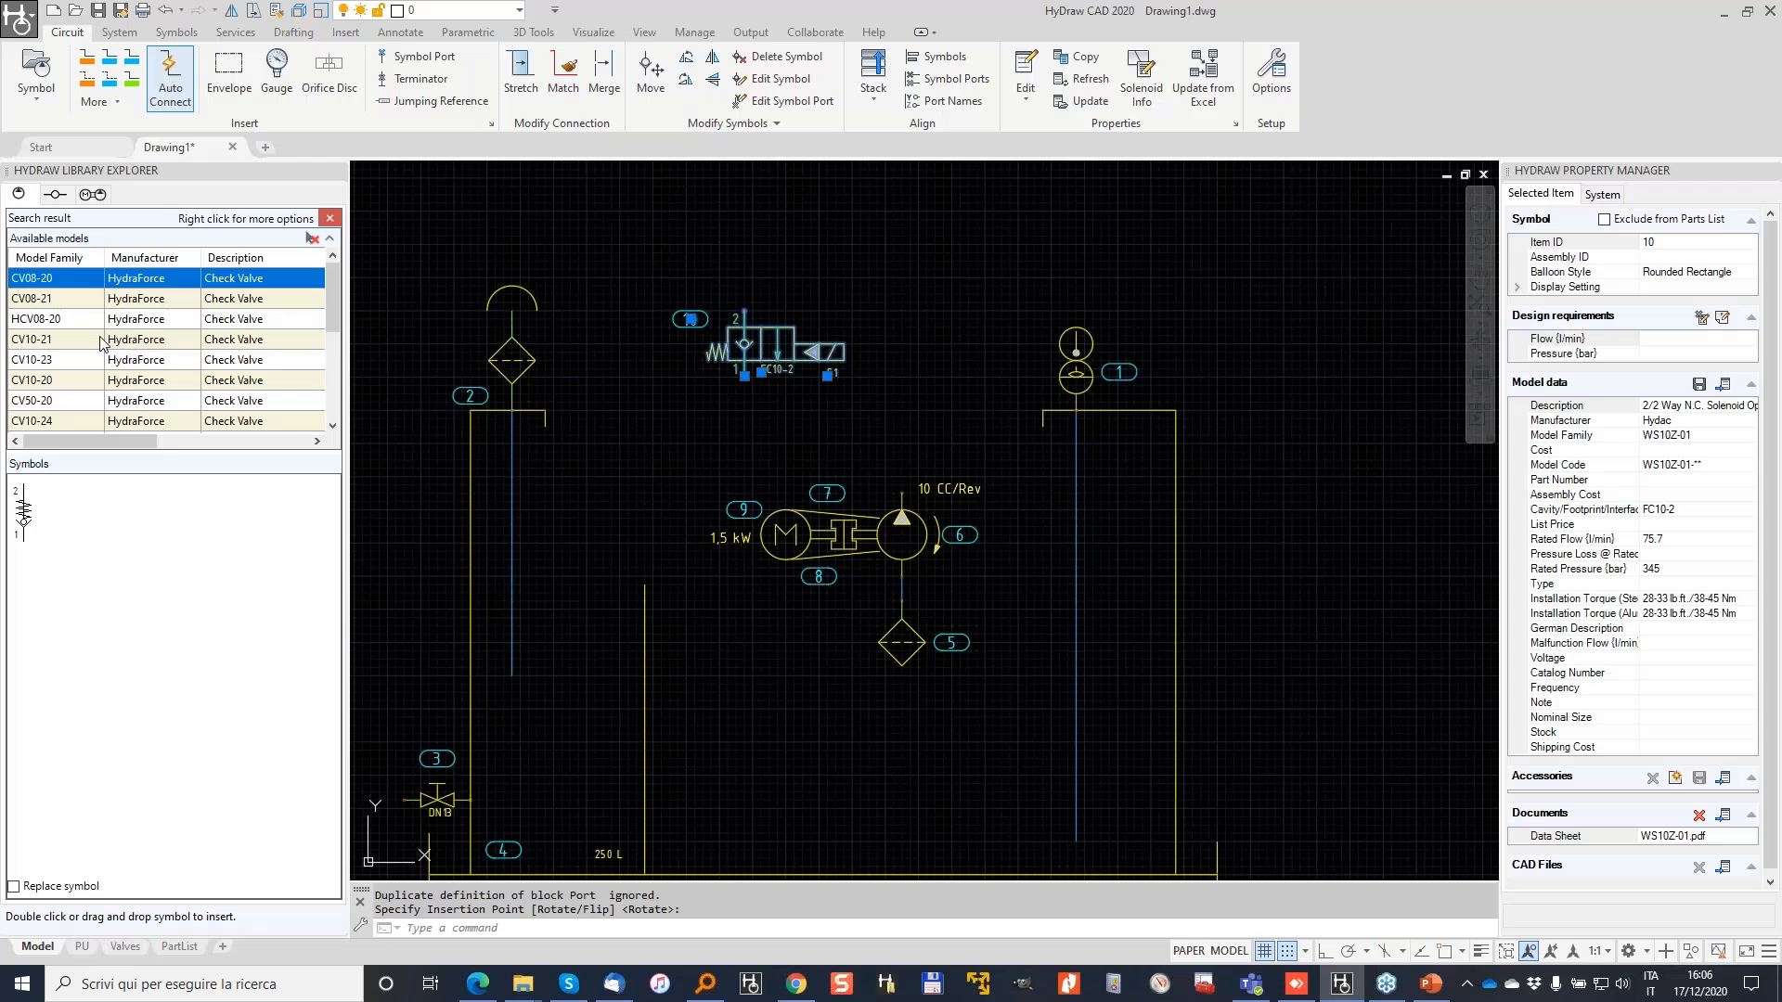
scroll(107, 345, "down", 1)
left_click(52, 325)
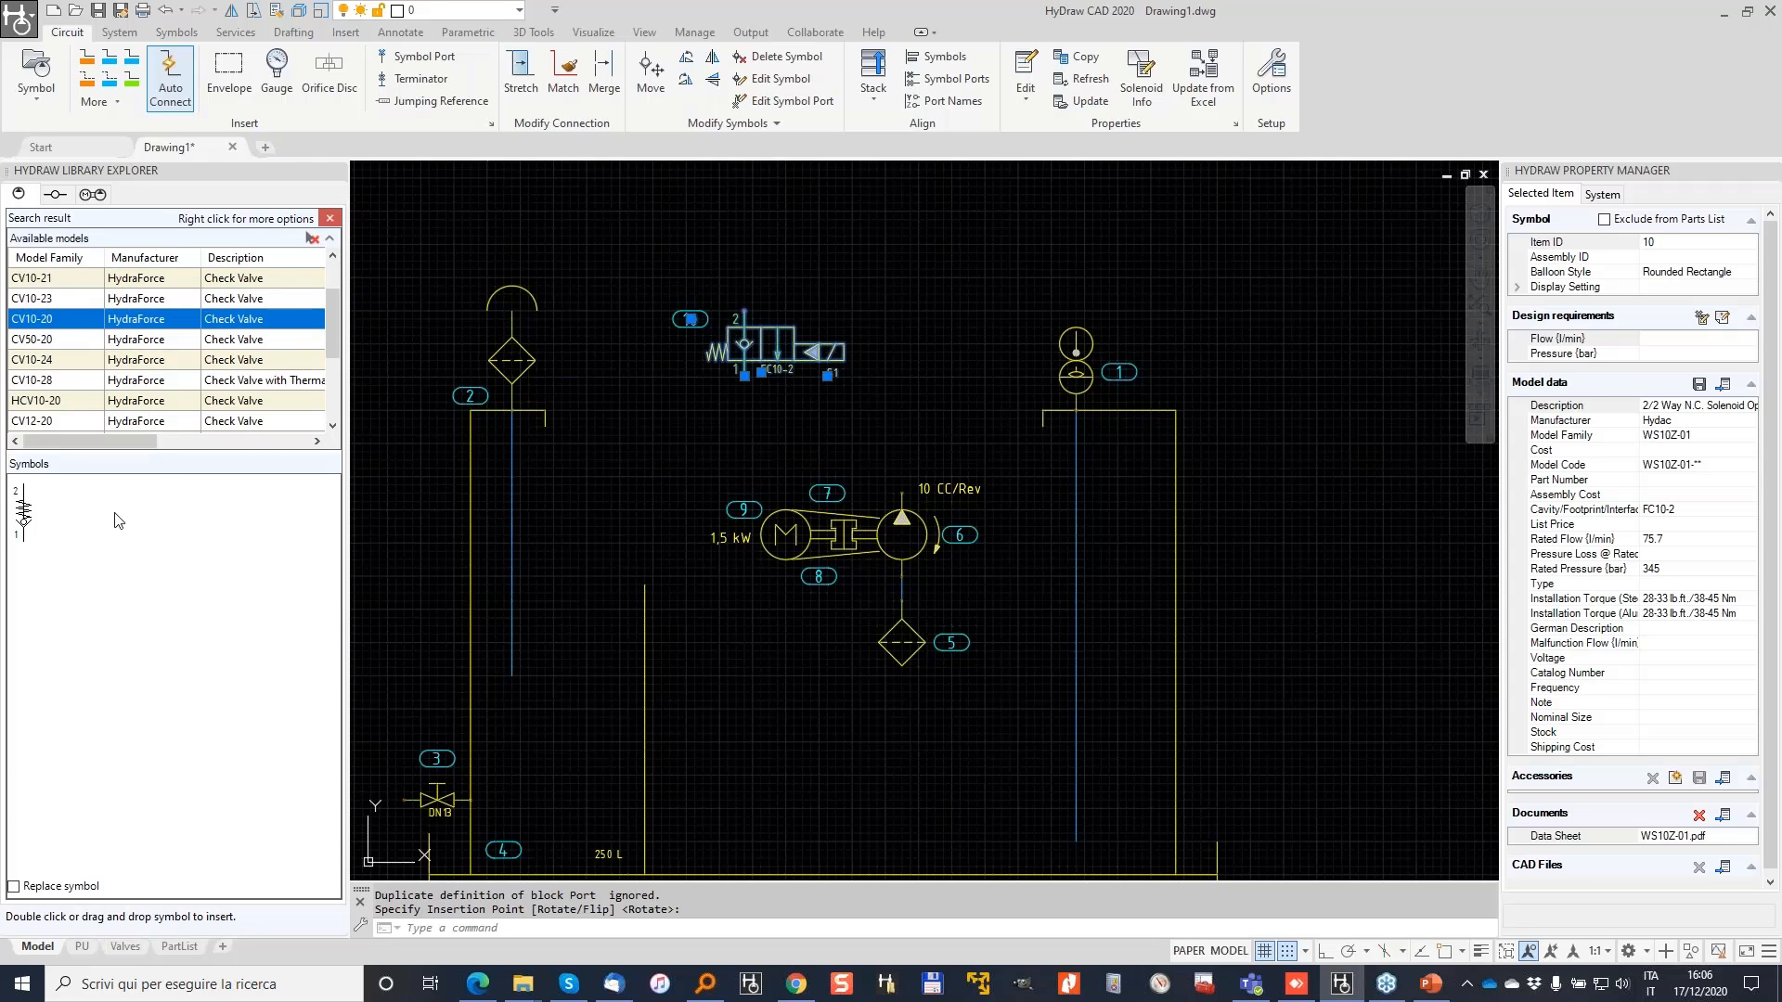
left_click(23, 518)
key("Escape")
left_click(894, 376)
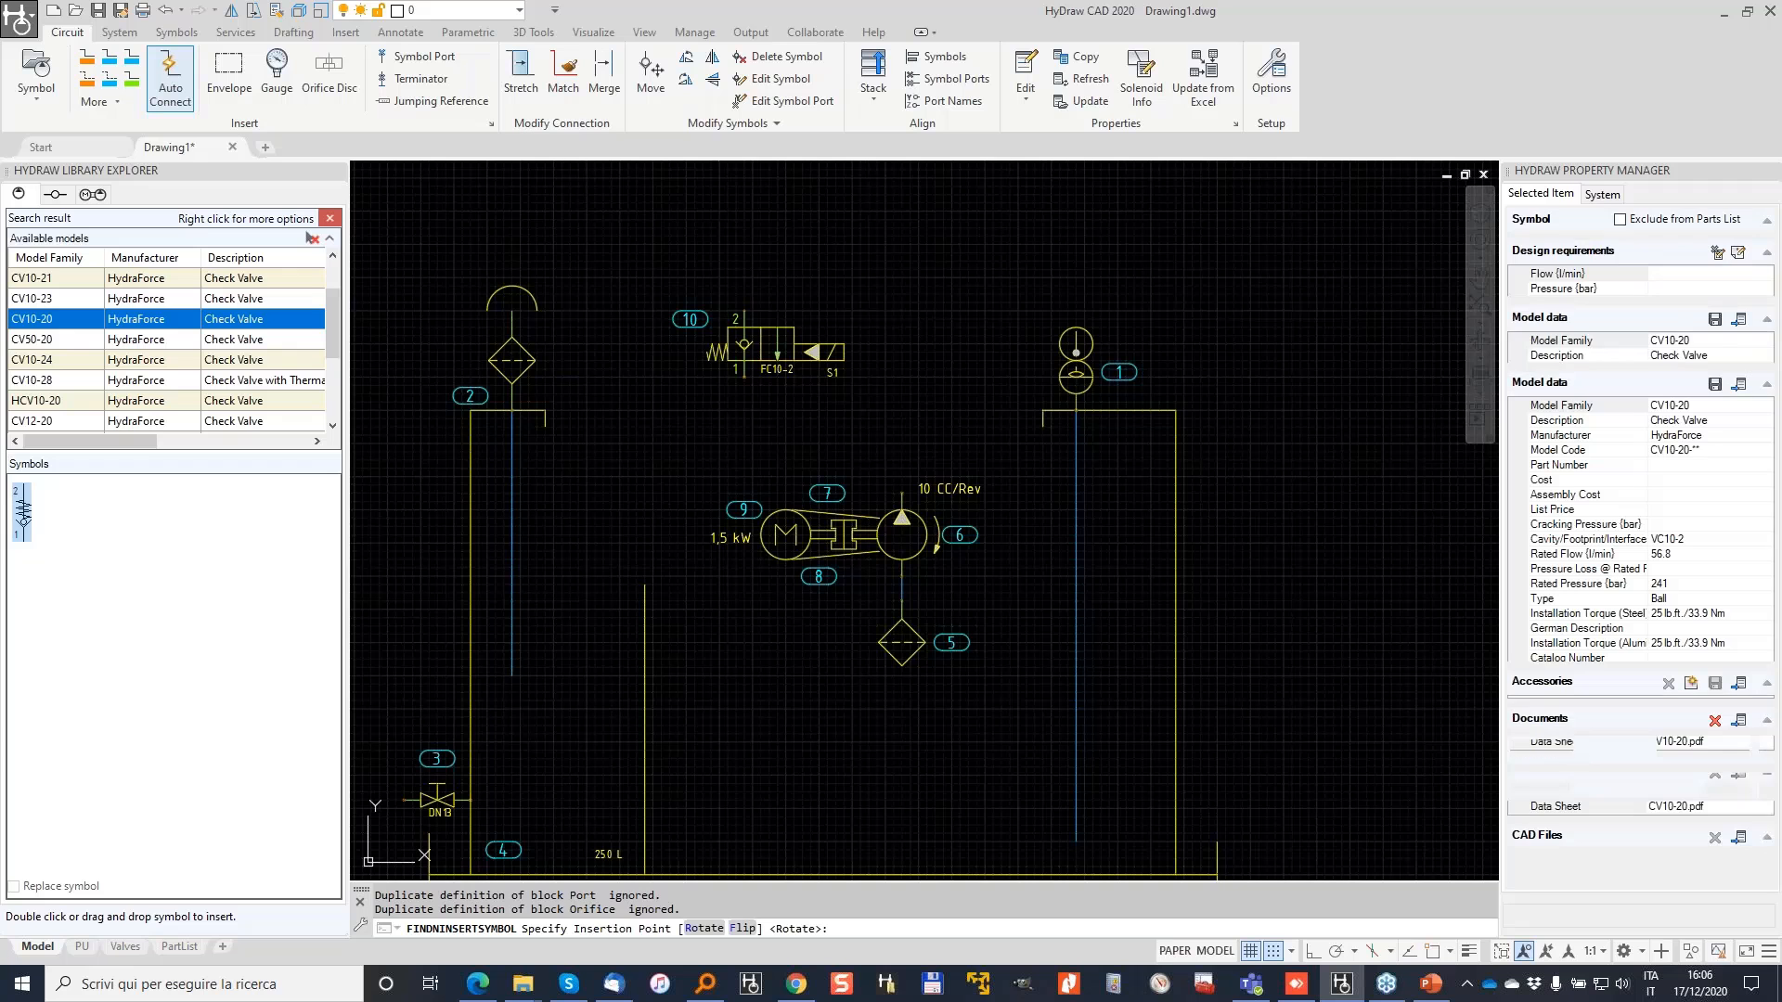
left_click(311, 238)
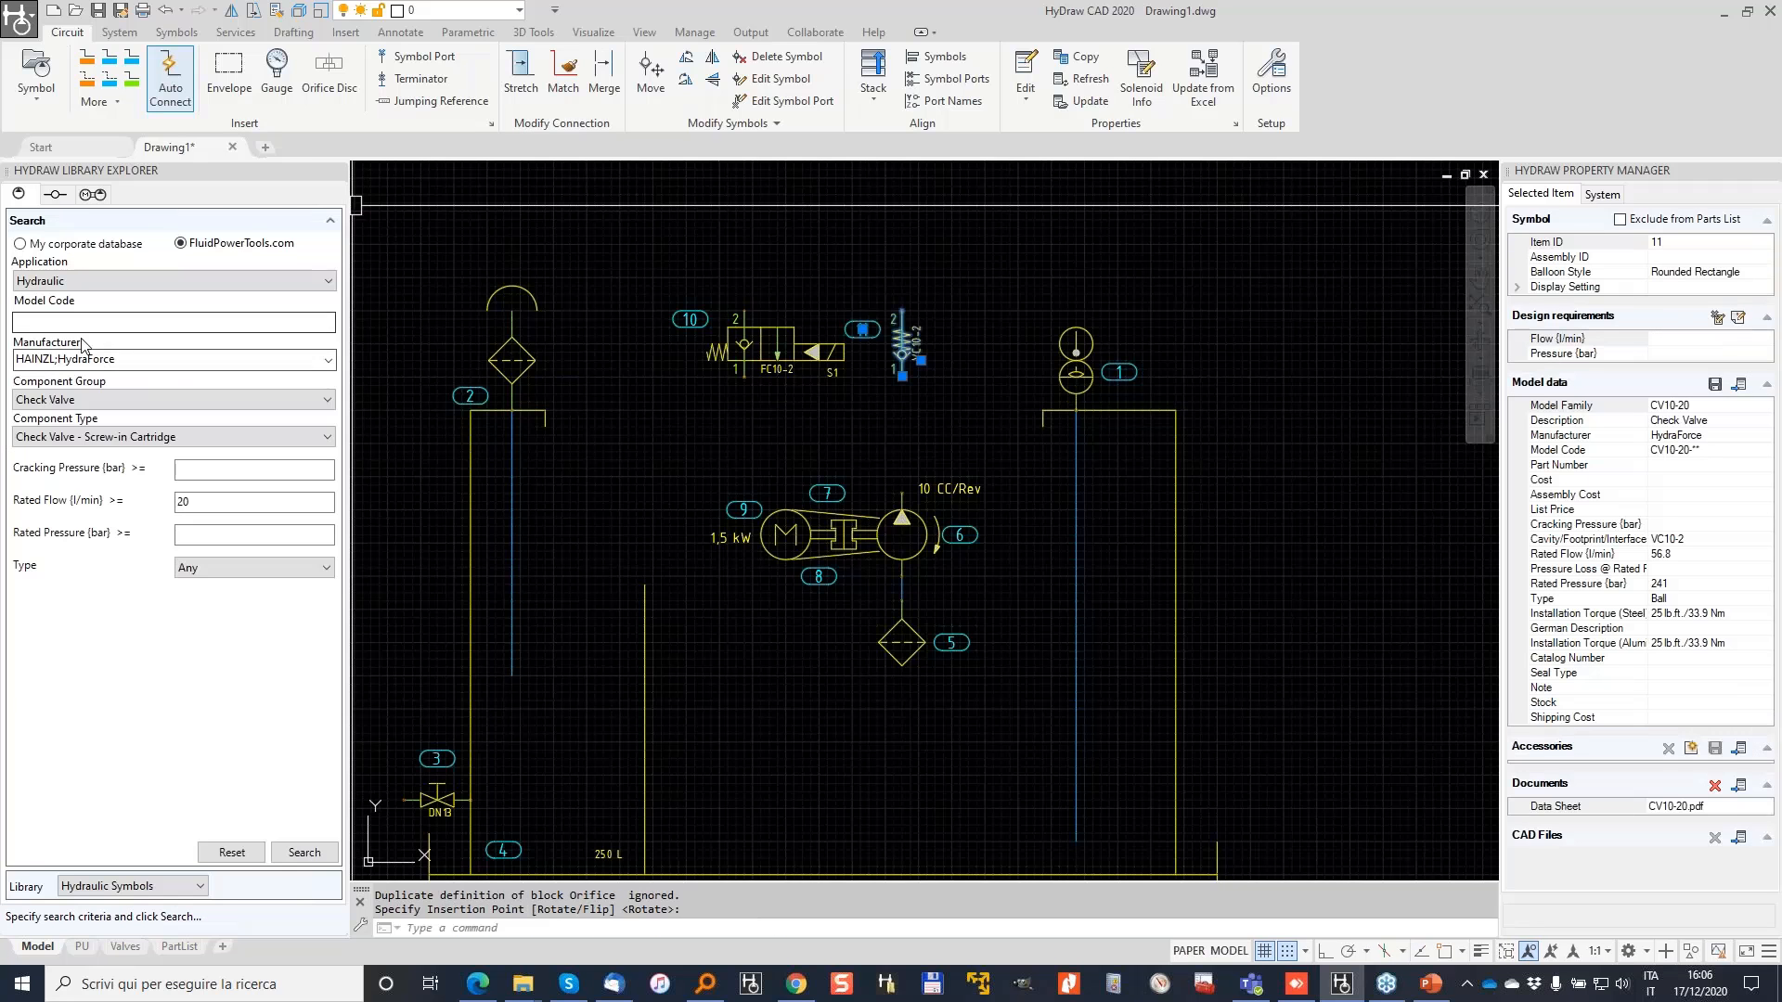
Step: Clear all search filters and search by model code 'rv10-20'
left_click(232, 853)
left_click(328, 361)
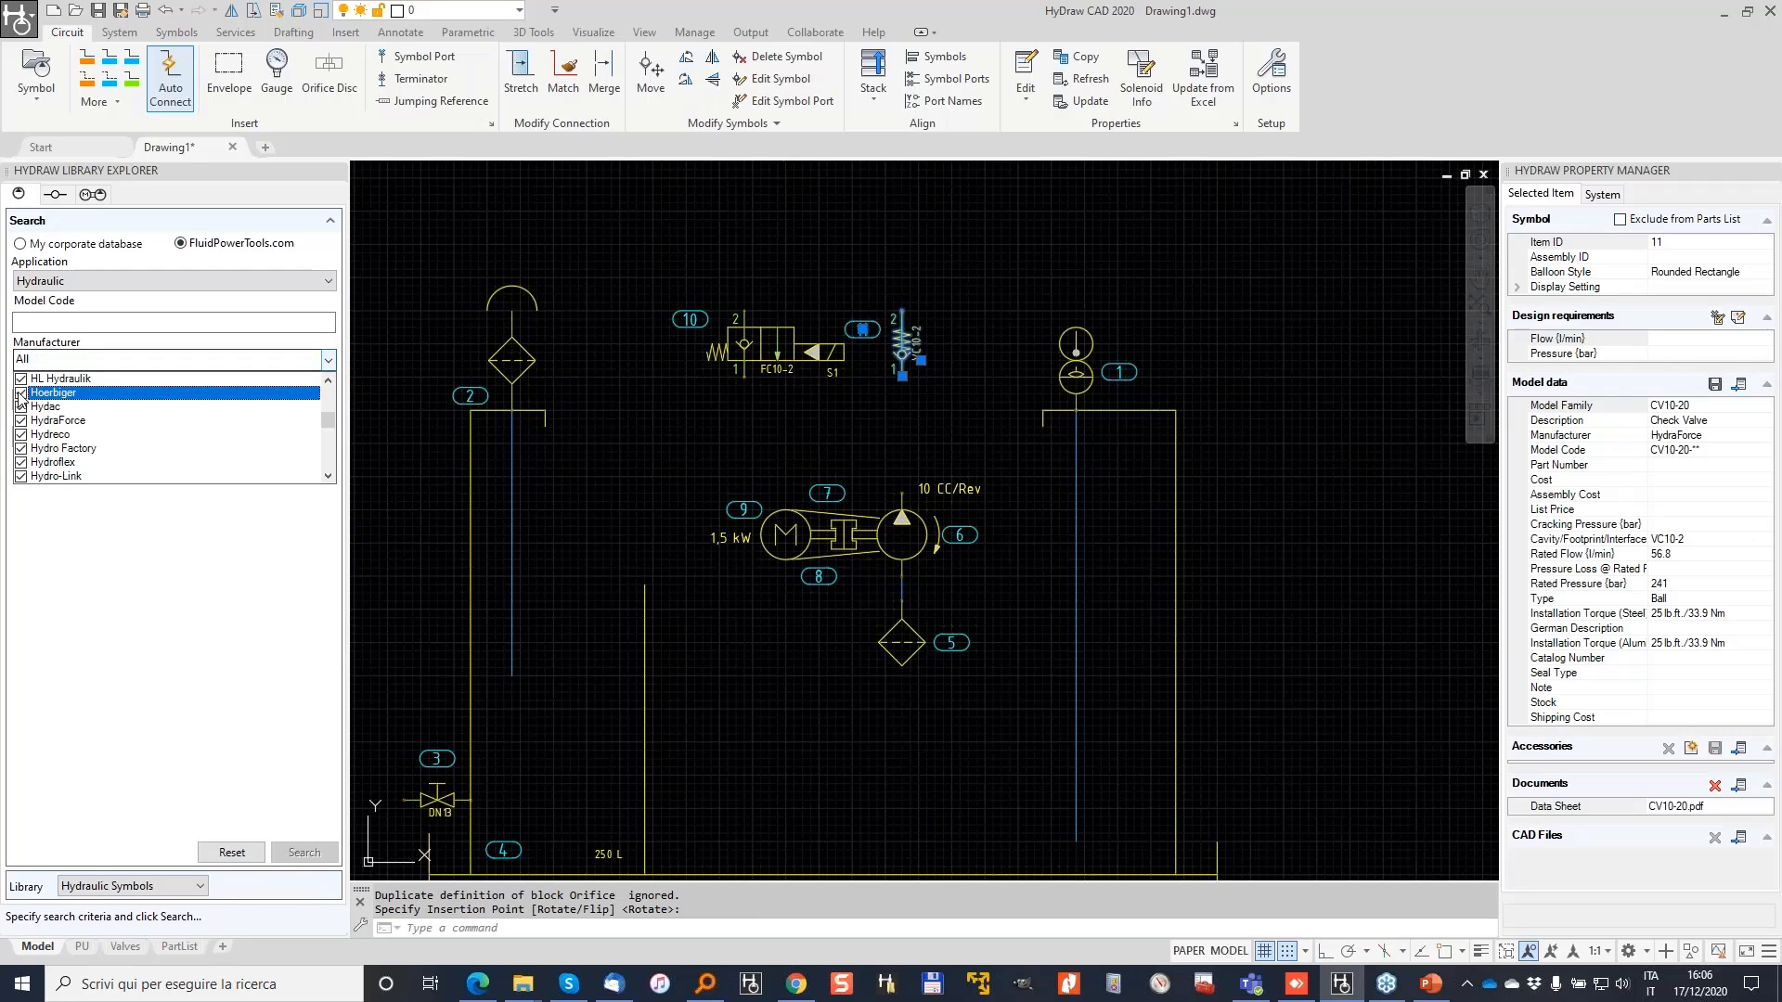
left_click_drag(331, 417, 338, 382)
left_click(44, 324)
left_click(93, 317)
type("rv10-20")
key("Return")
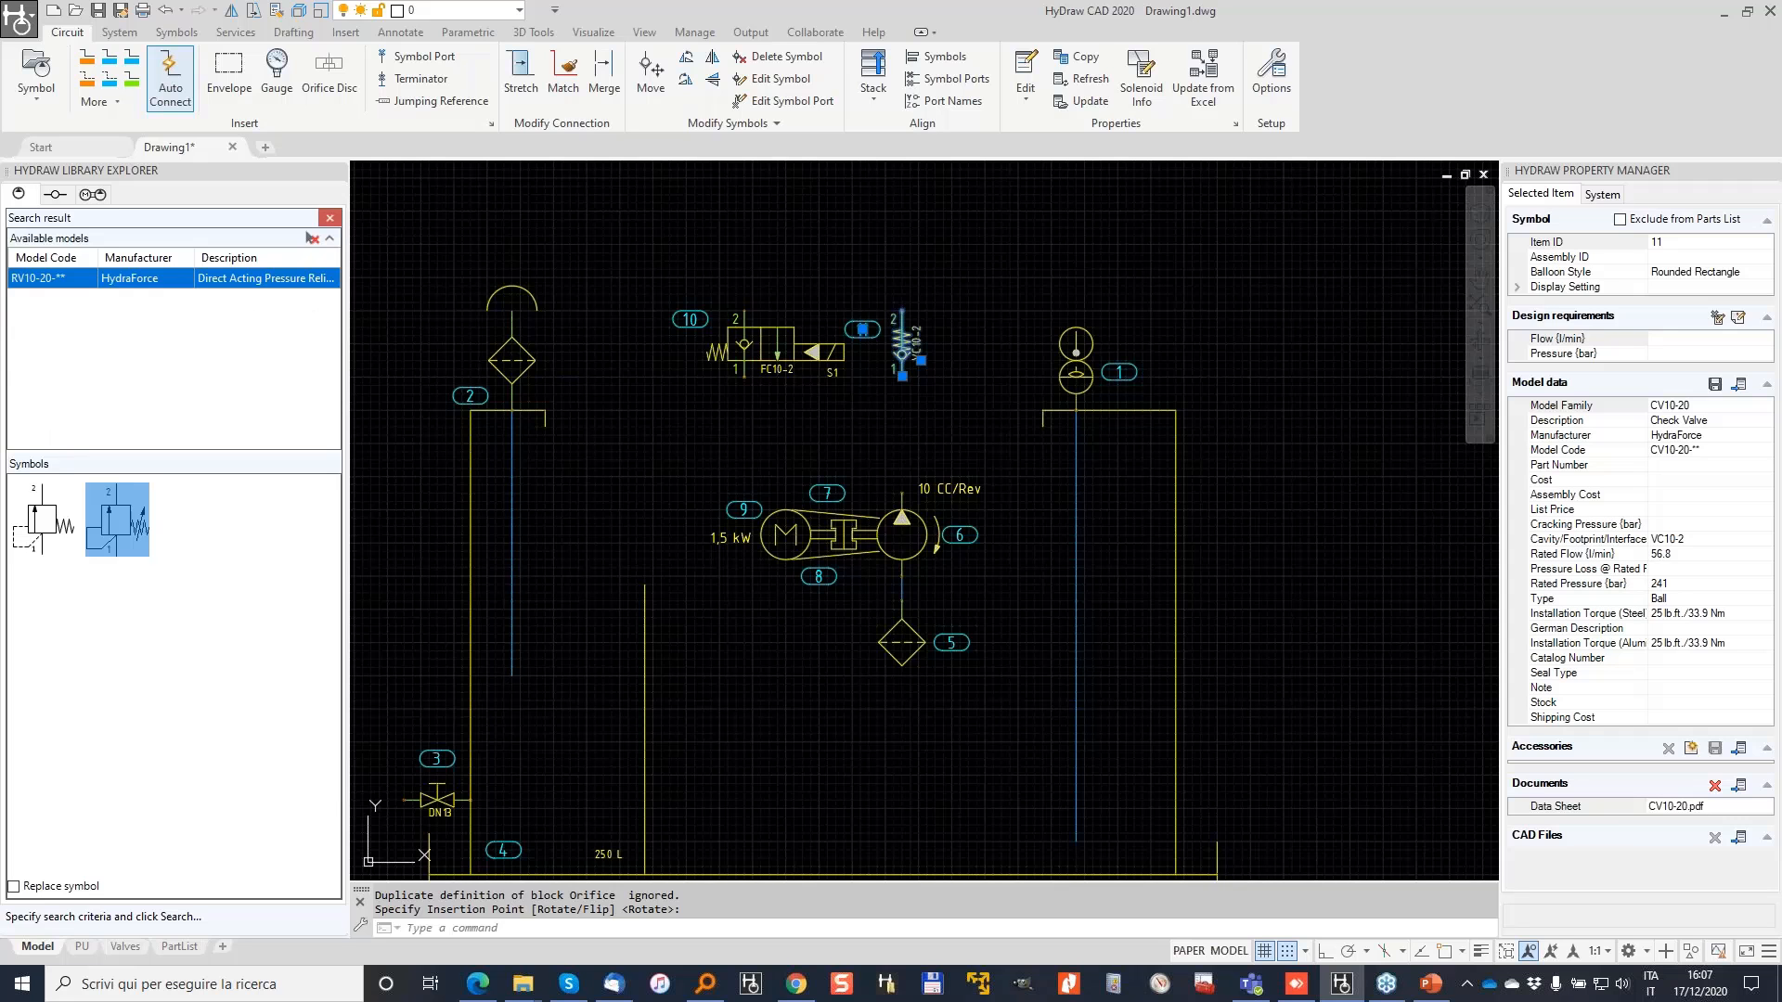
Step: Place the RV10-20 relief valve left of FC10-2 as item 12, flipped vertically
key("Escape")
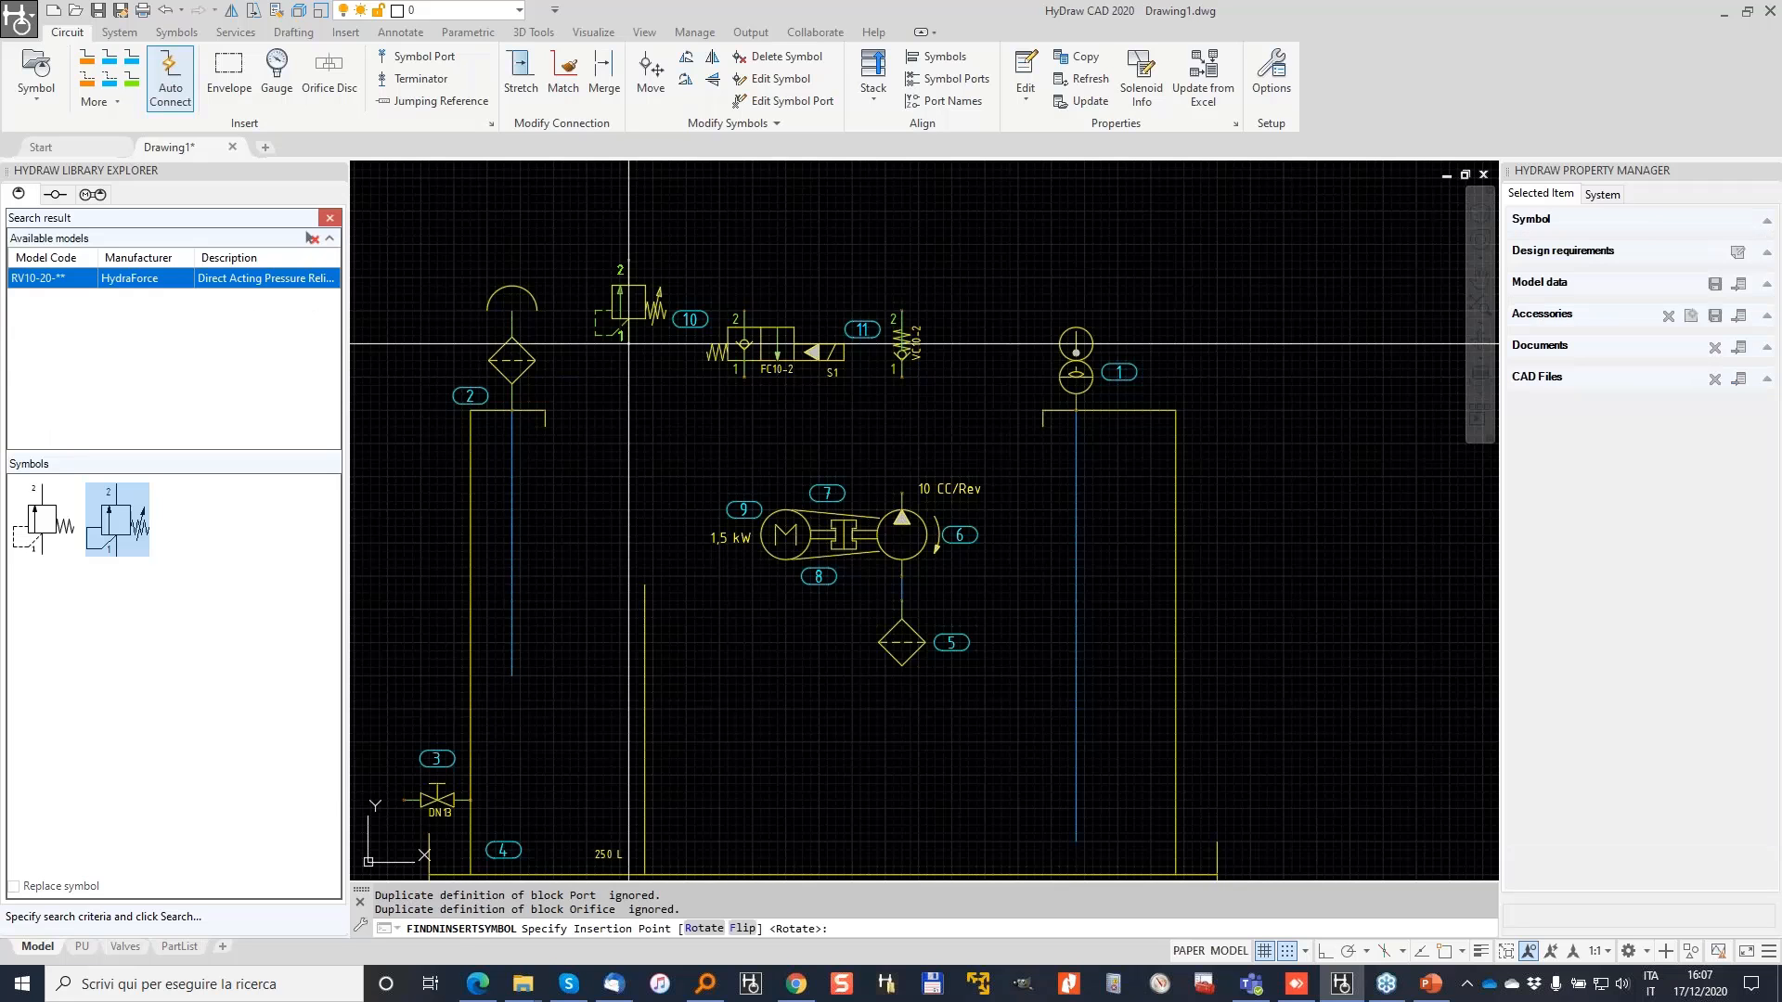
scroll(626, 339, "up", 2)
left_click(617, 360)
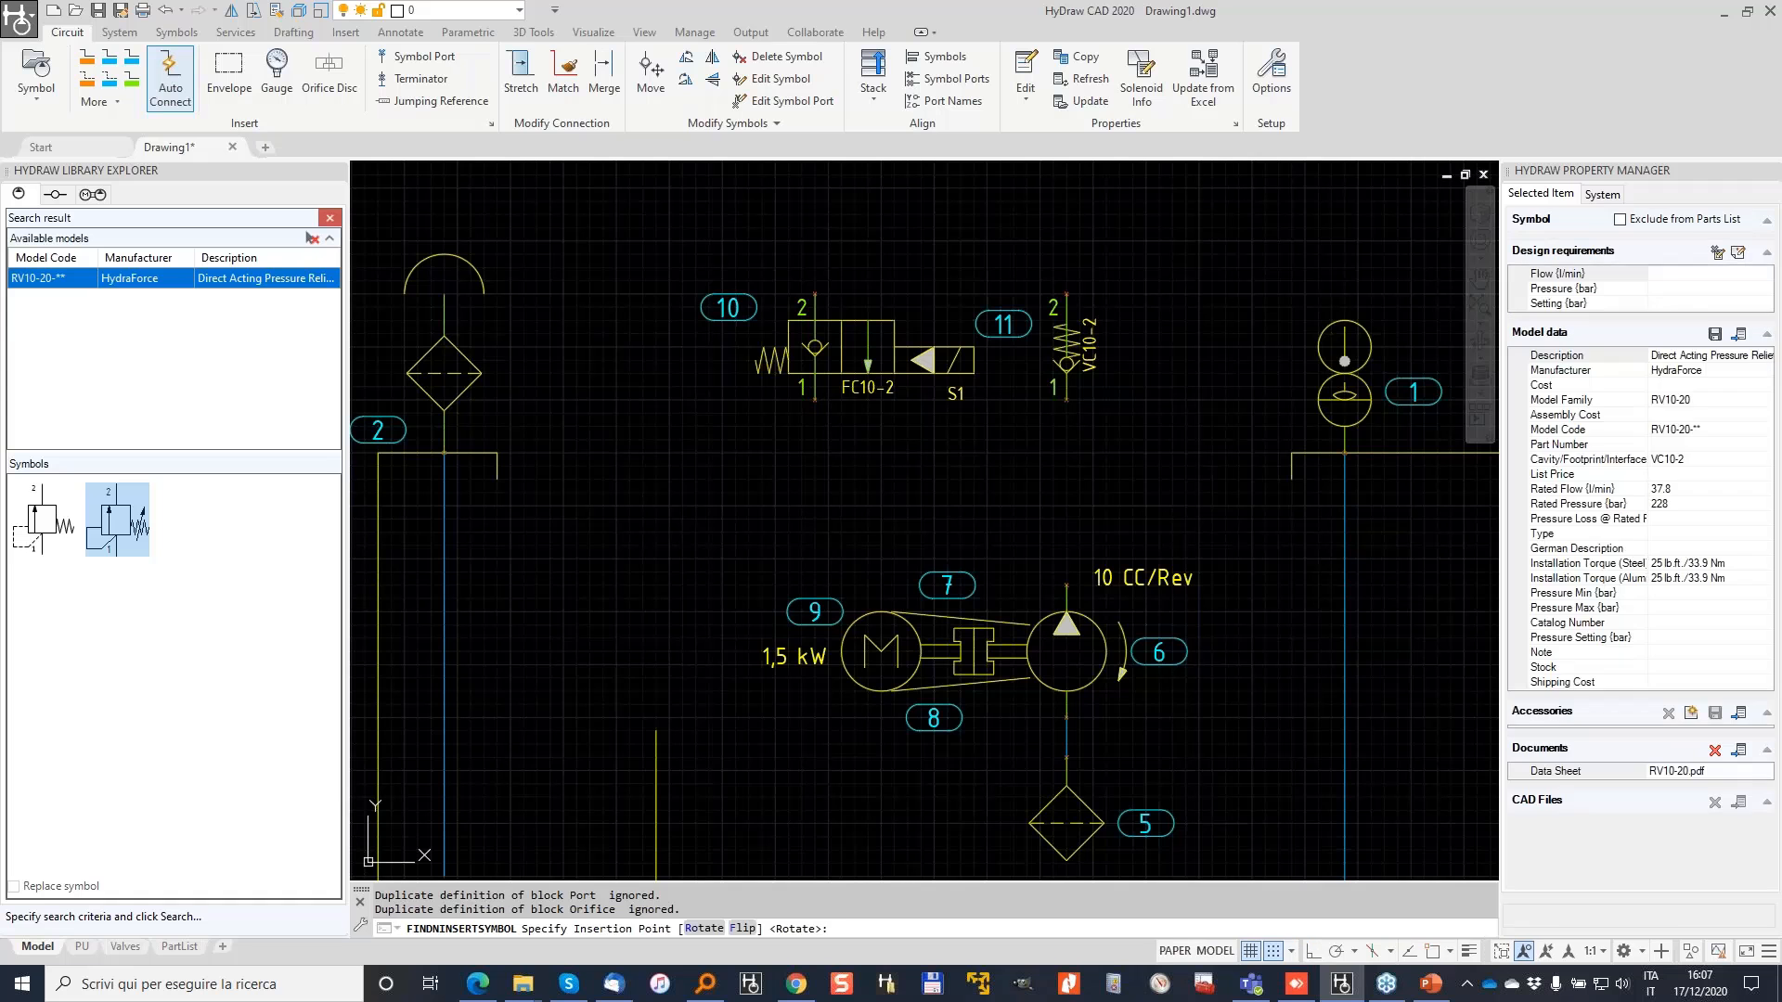
right_click(655, 382)
left_click(727, 715)
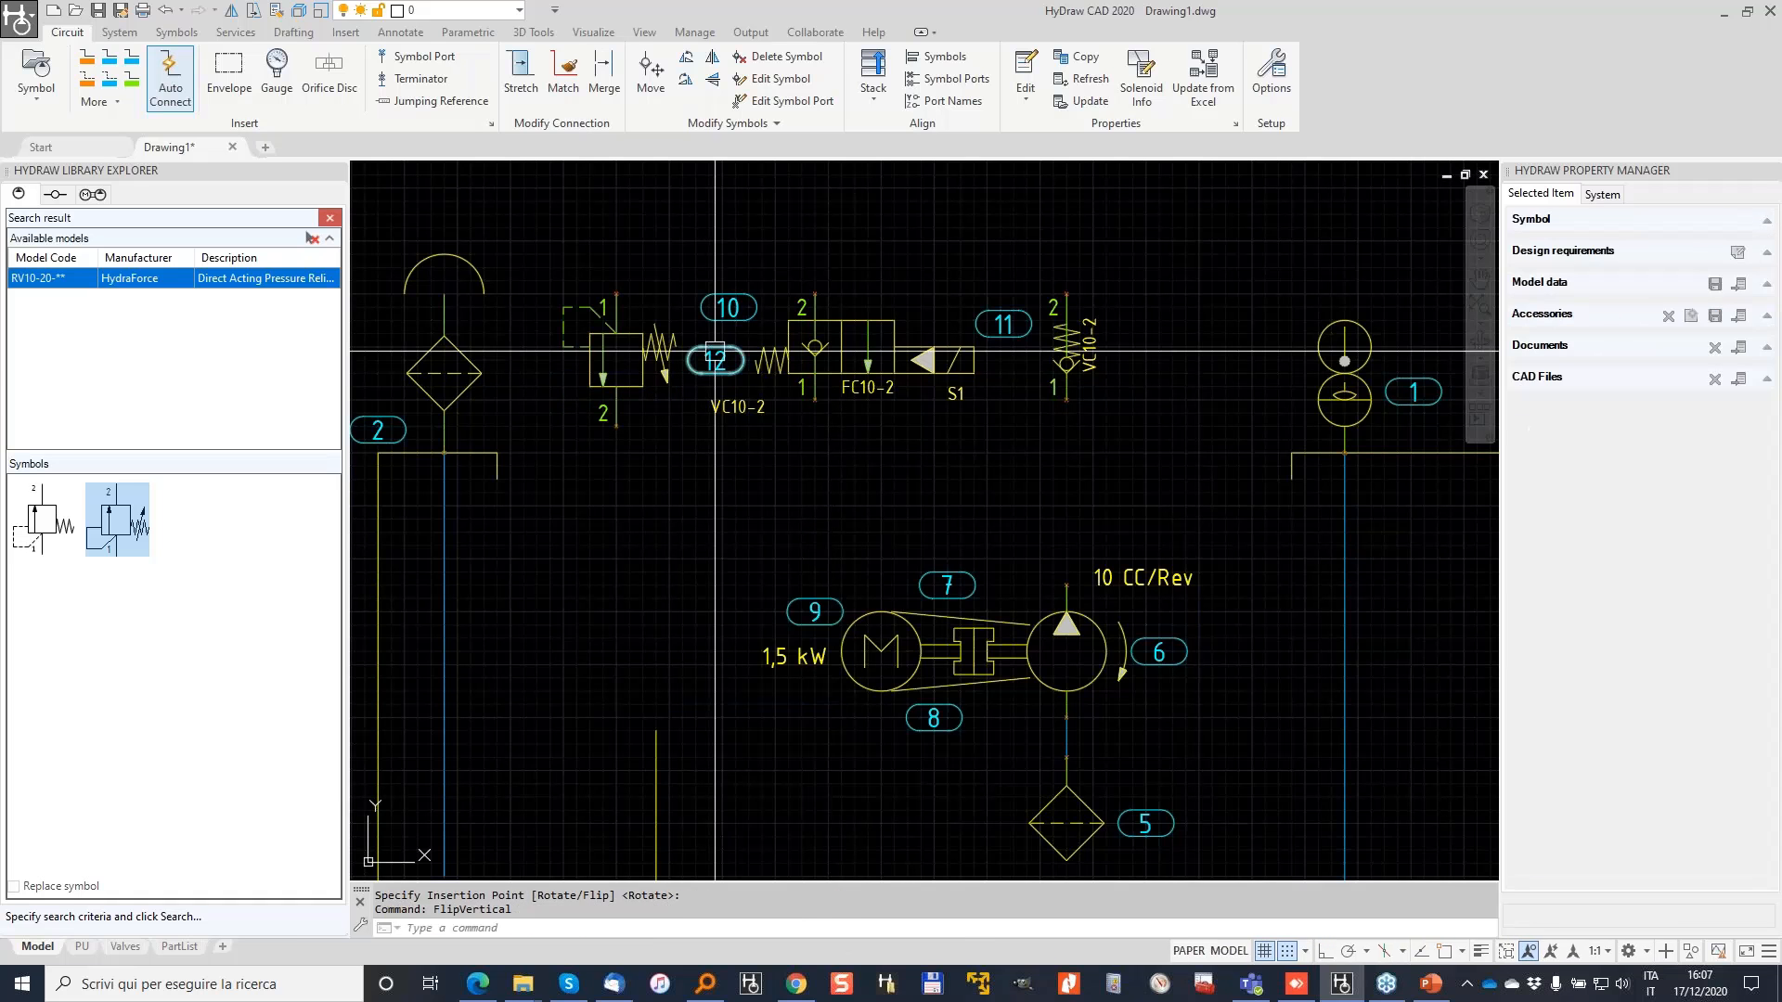
scroll(677, 379, "down", 2)
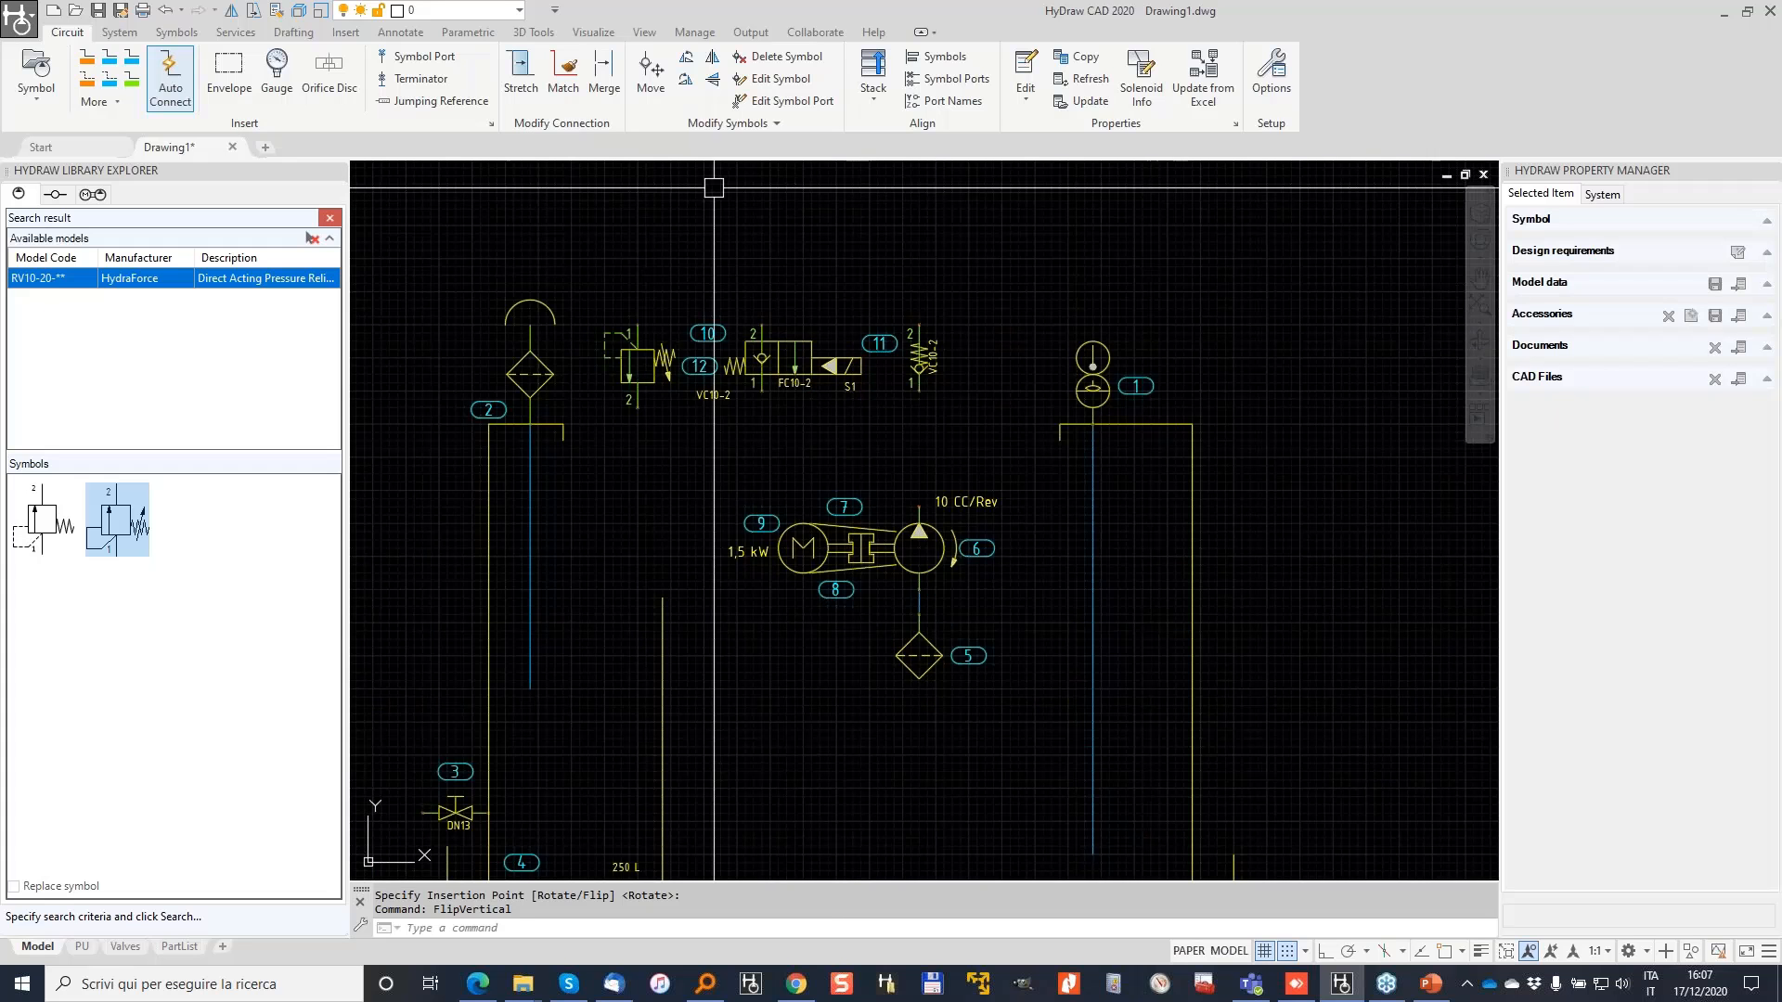
middle_click_drag(714, 187, 569, 302)
scroll(683, 364, "down", 2)
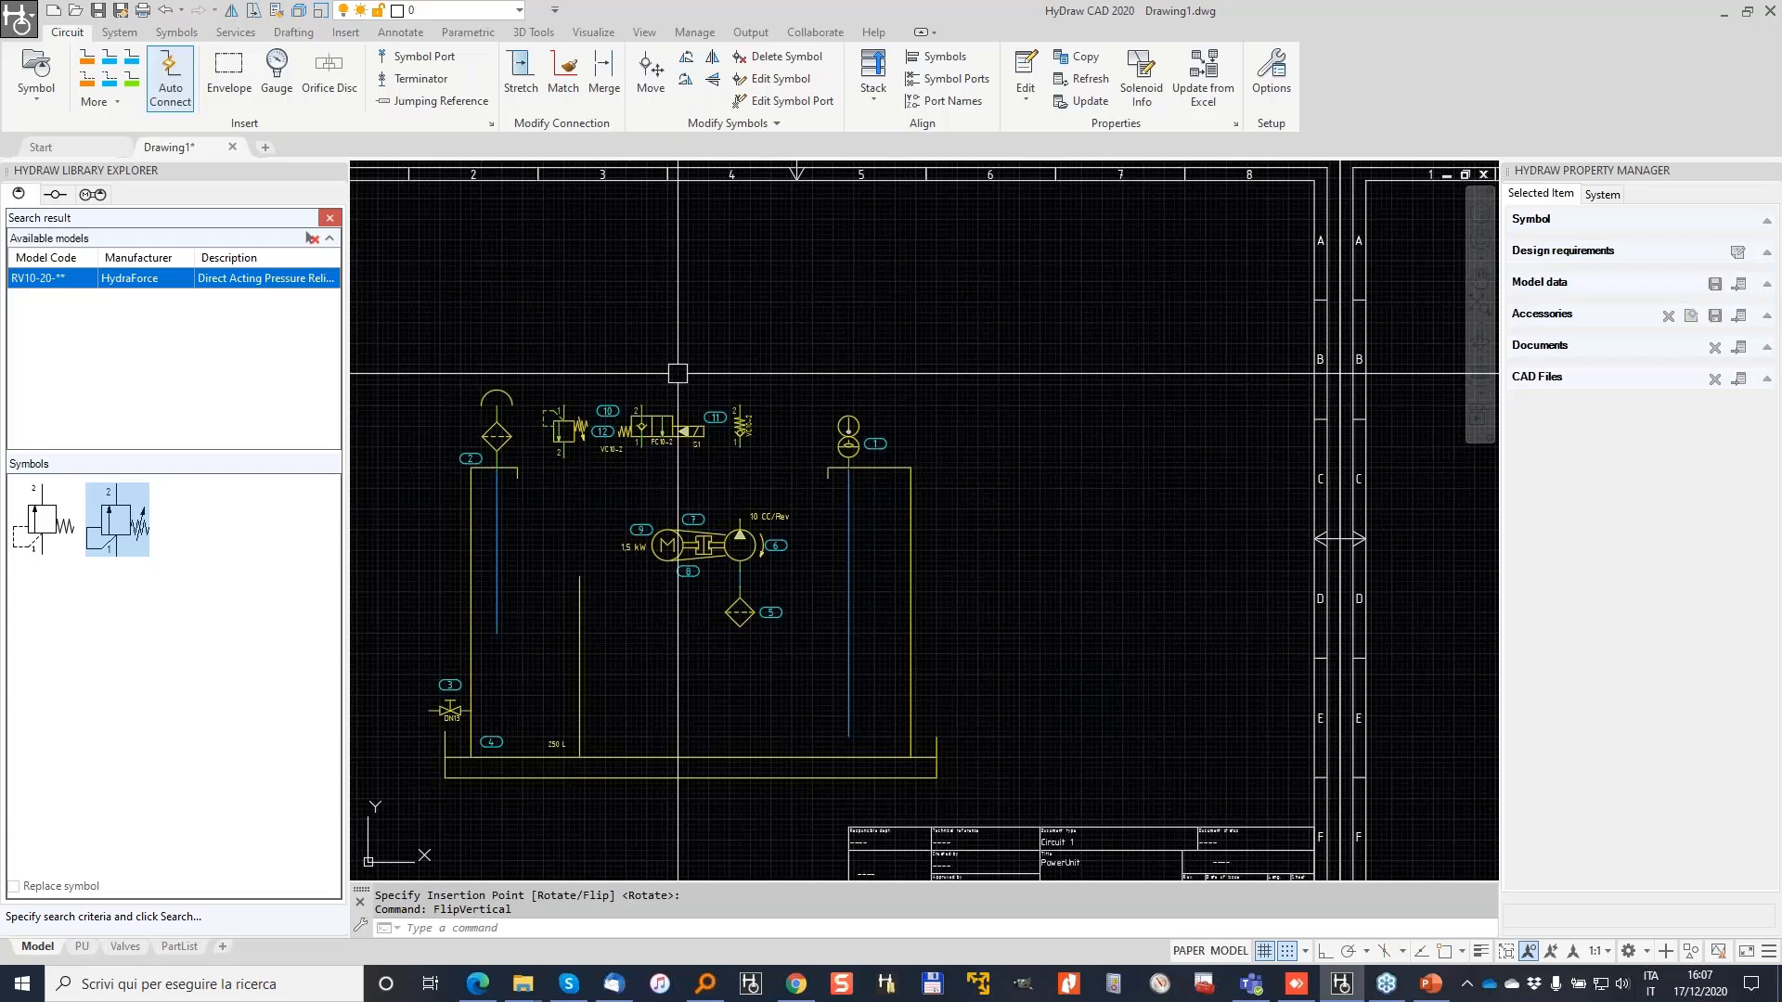
Step: Draw red pressure lines from the pump outlet to VC10-2 port 1, and from VC10-2 port 2 out right
left_click(88, 57)
scroll(735, 502, "up", 2)
left_click(740, 506)
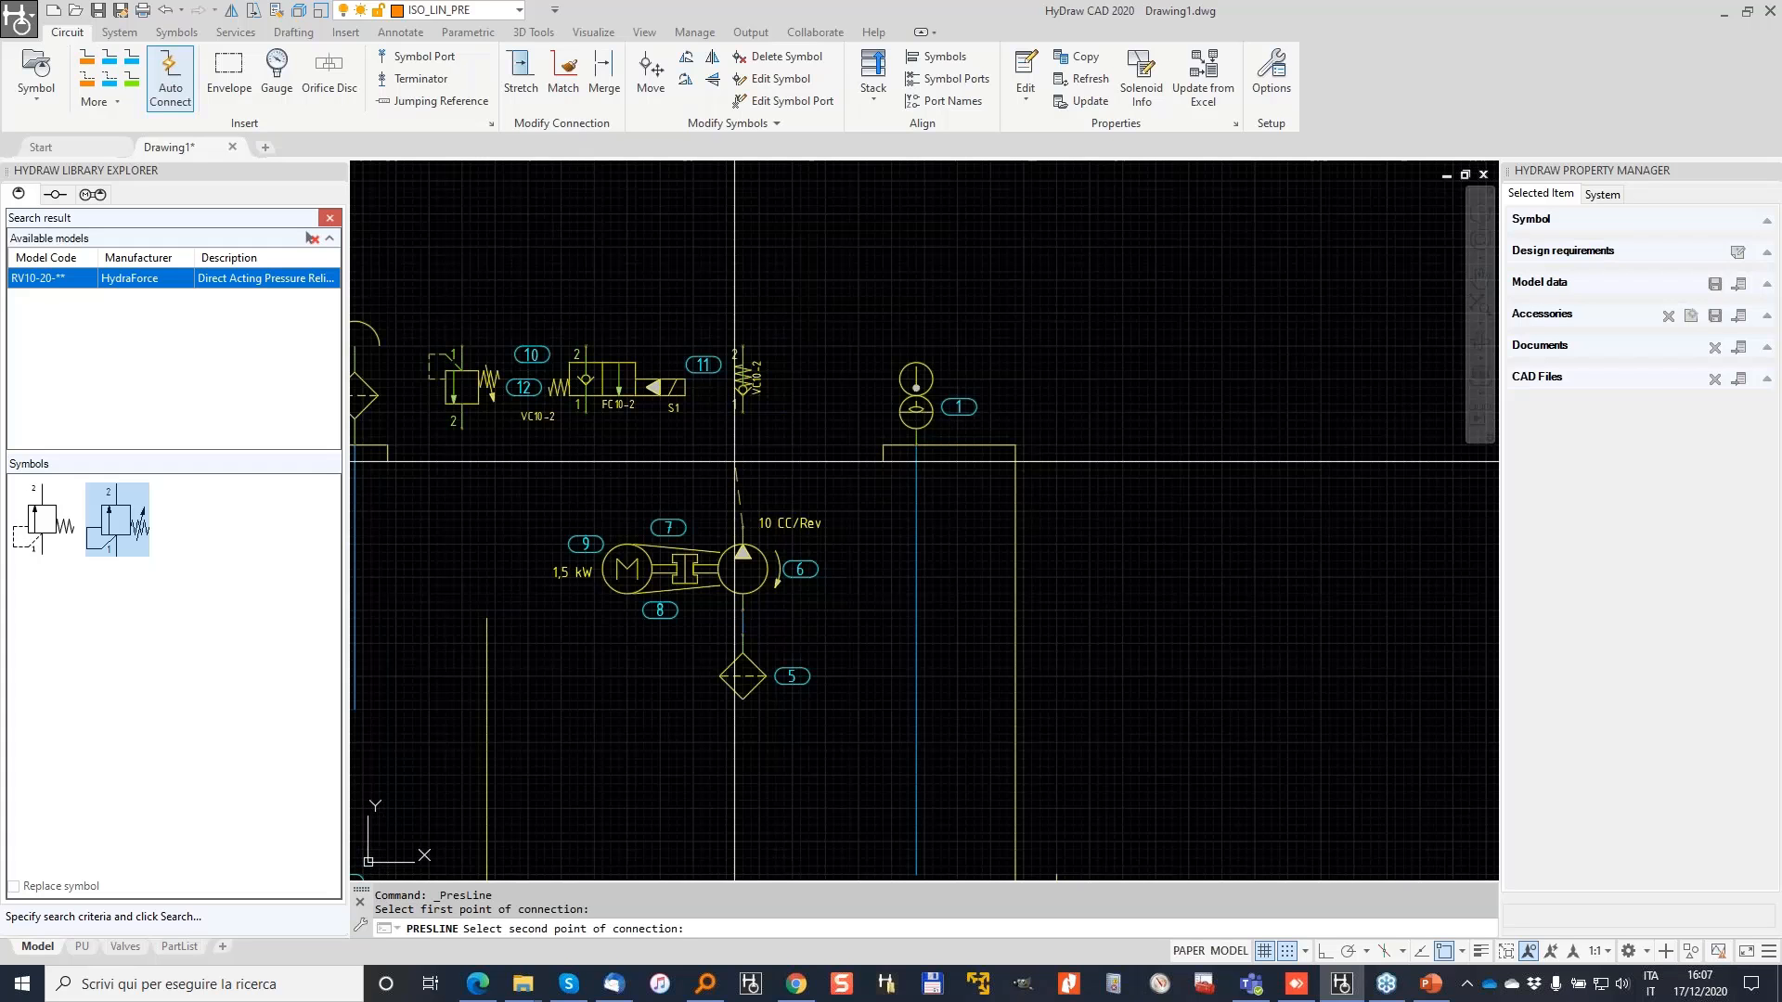
left_click(742, 411)
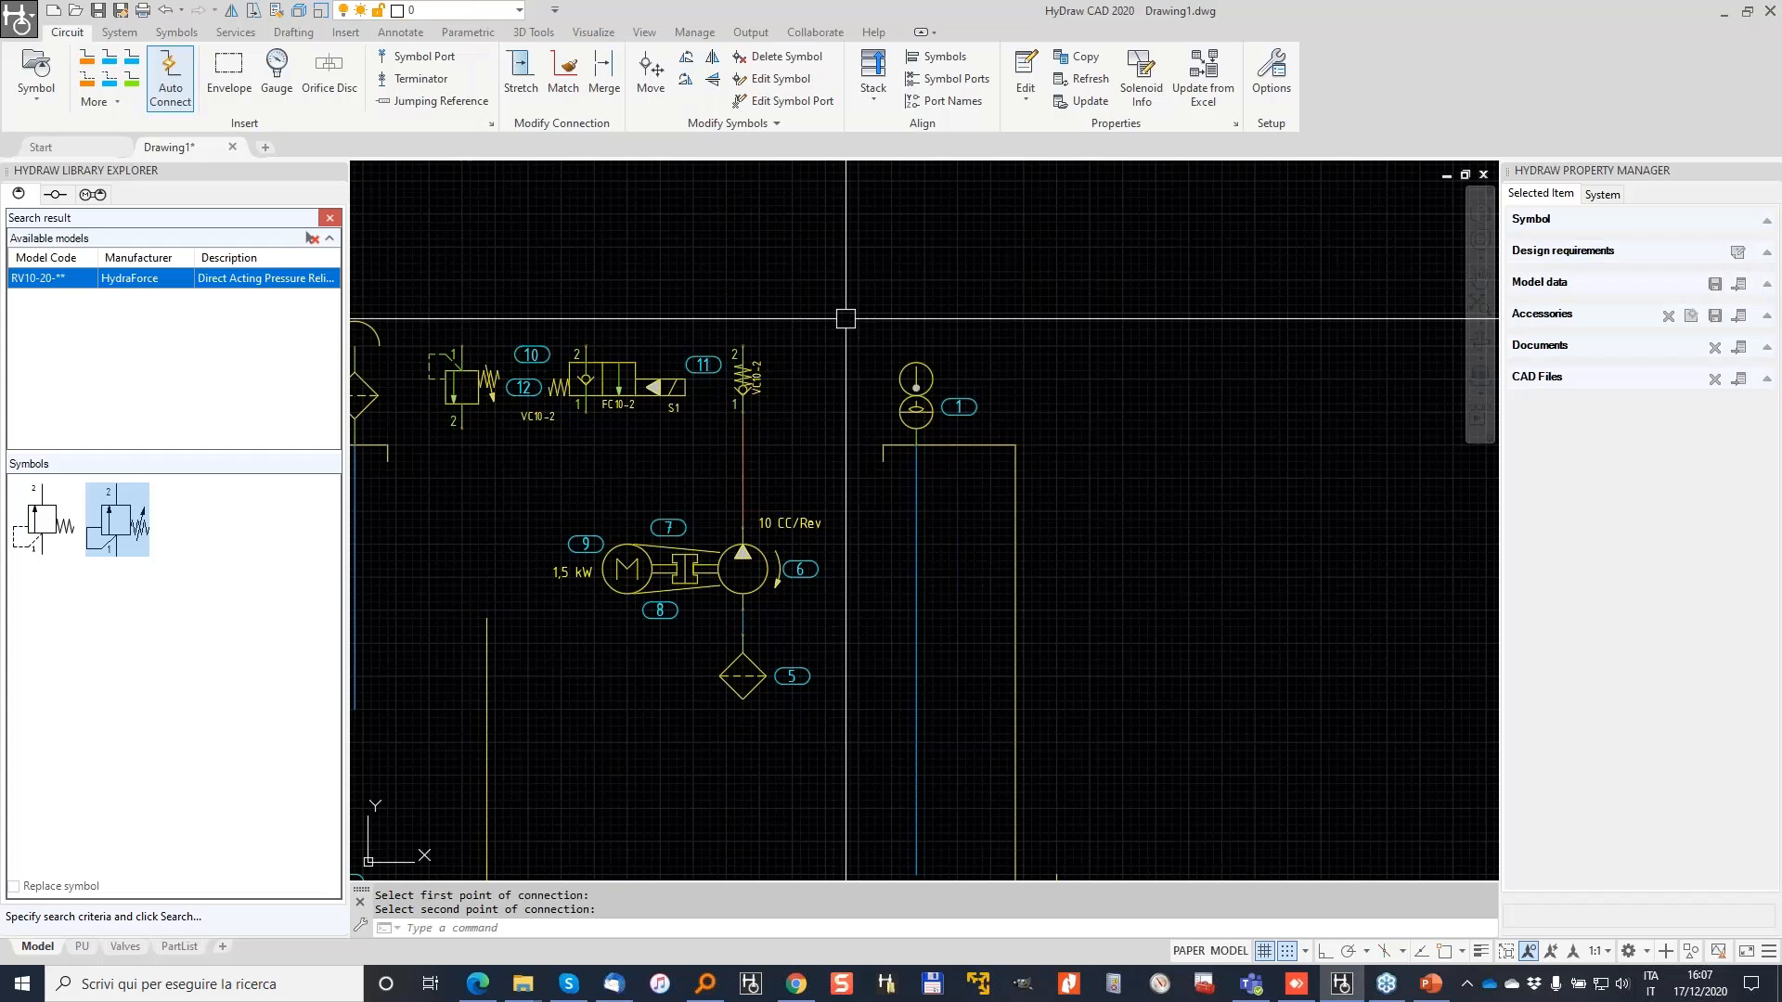
key("Return")
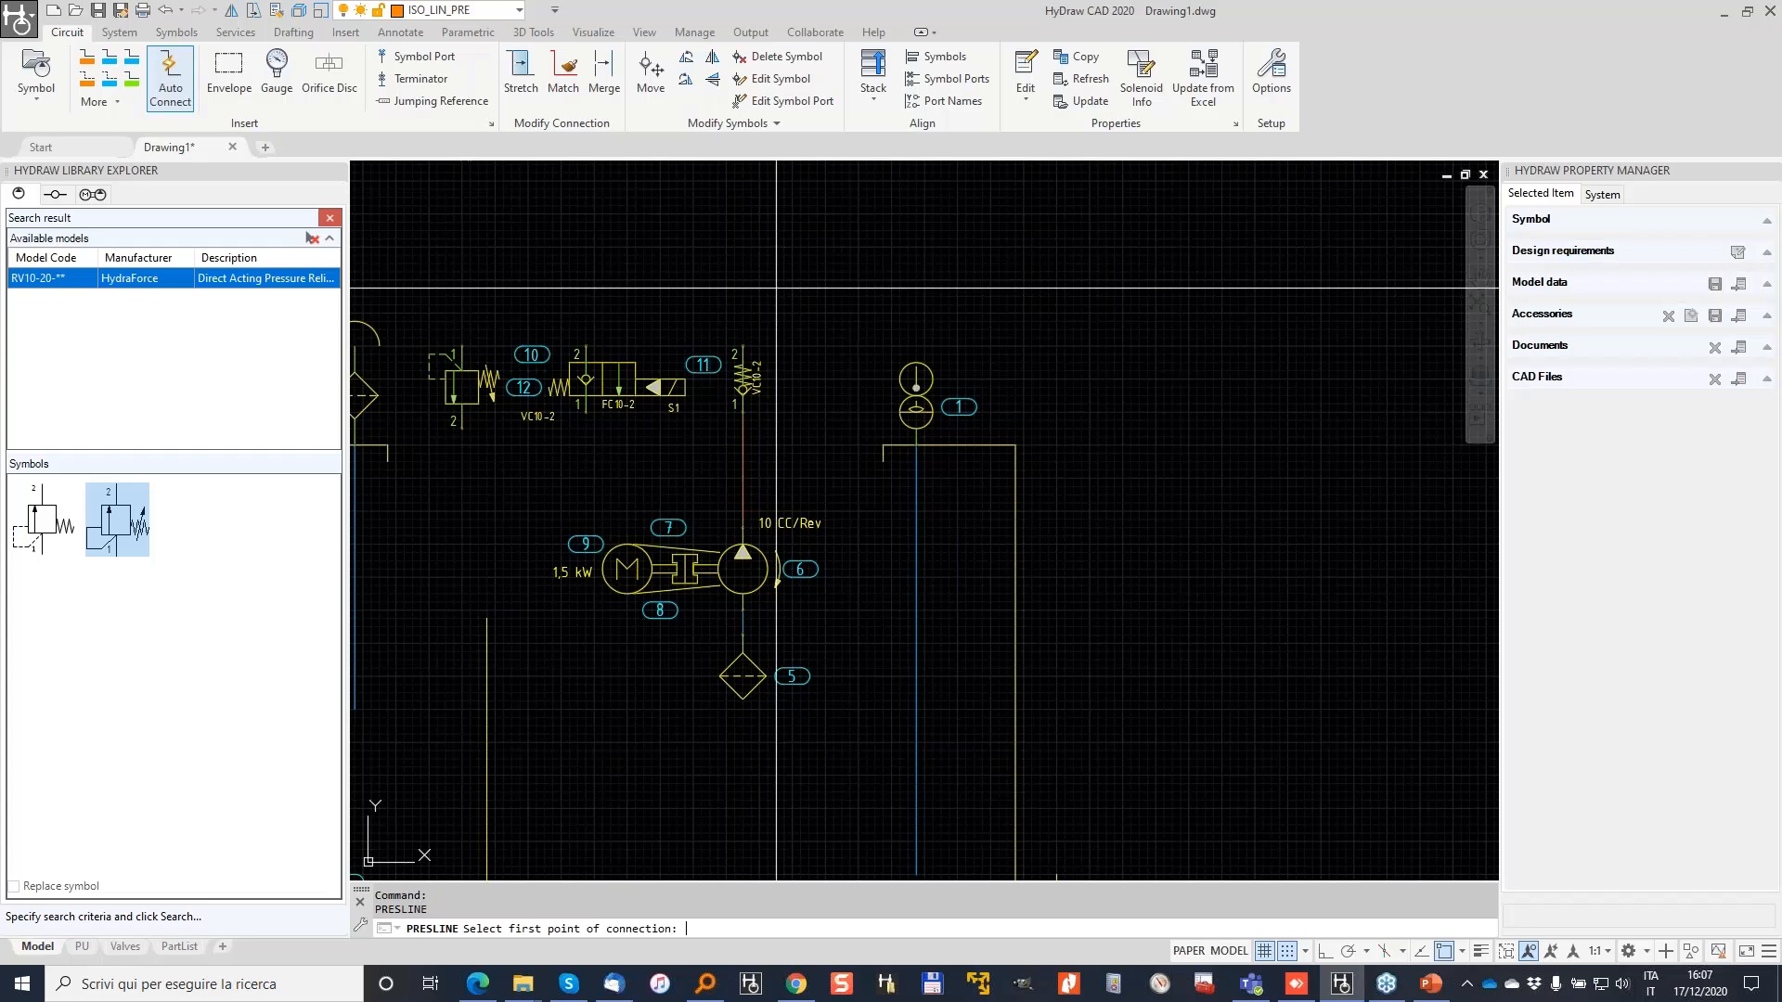
left_click(742, 345)
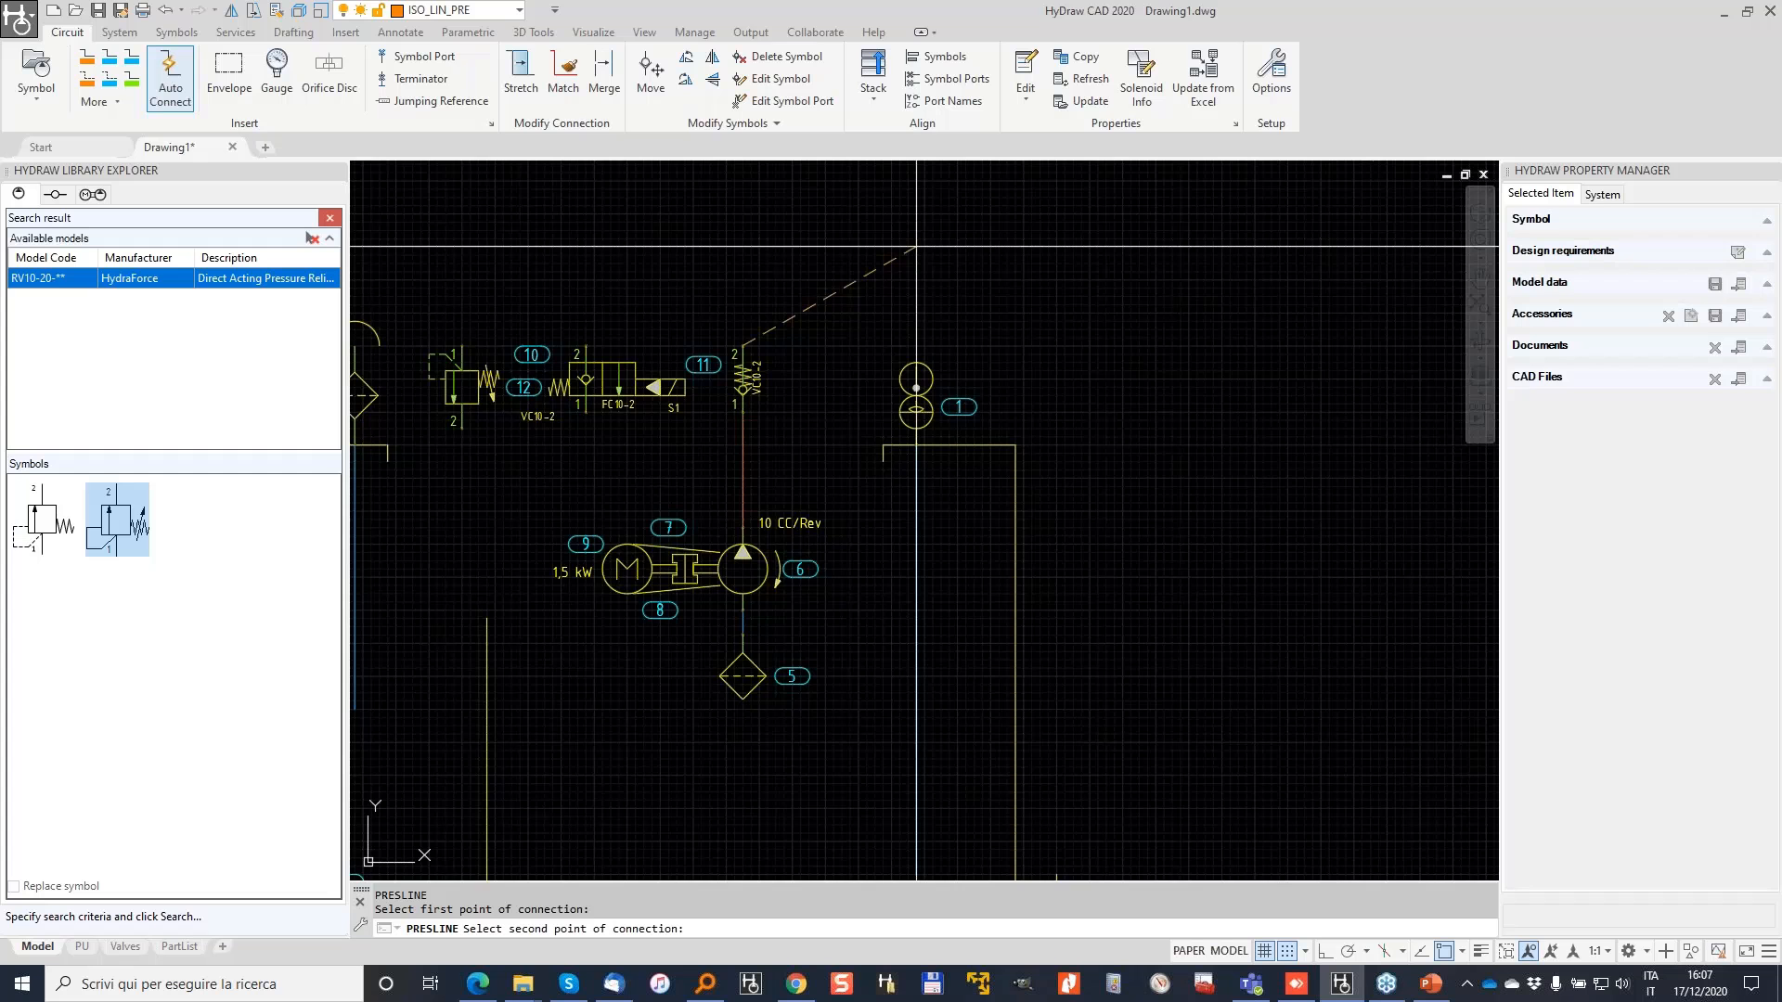
middle_click_drag(1325, 165, 1056, 357)
left_click(1256, 368)
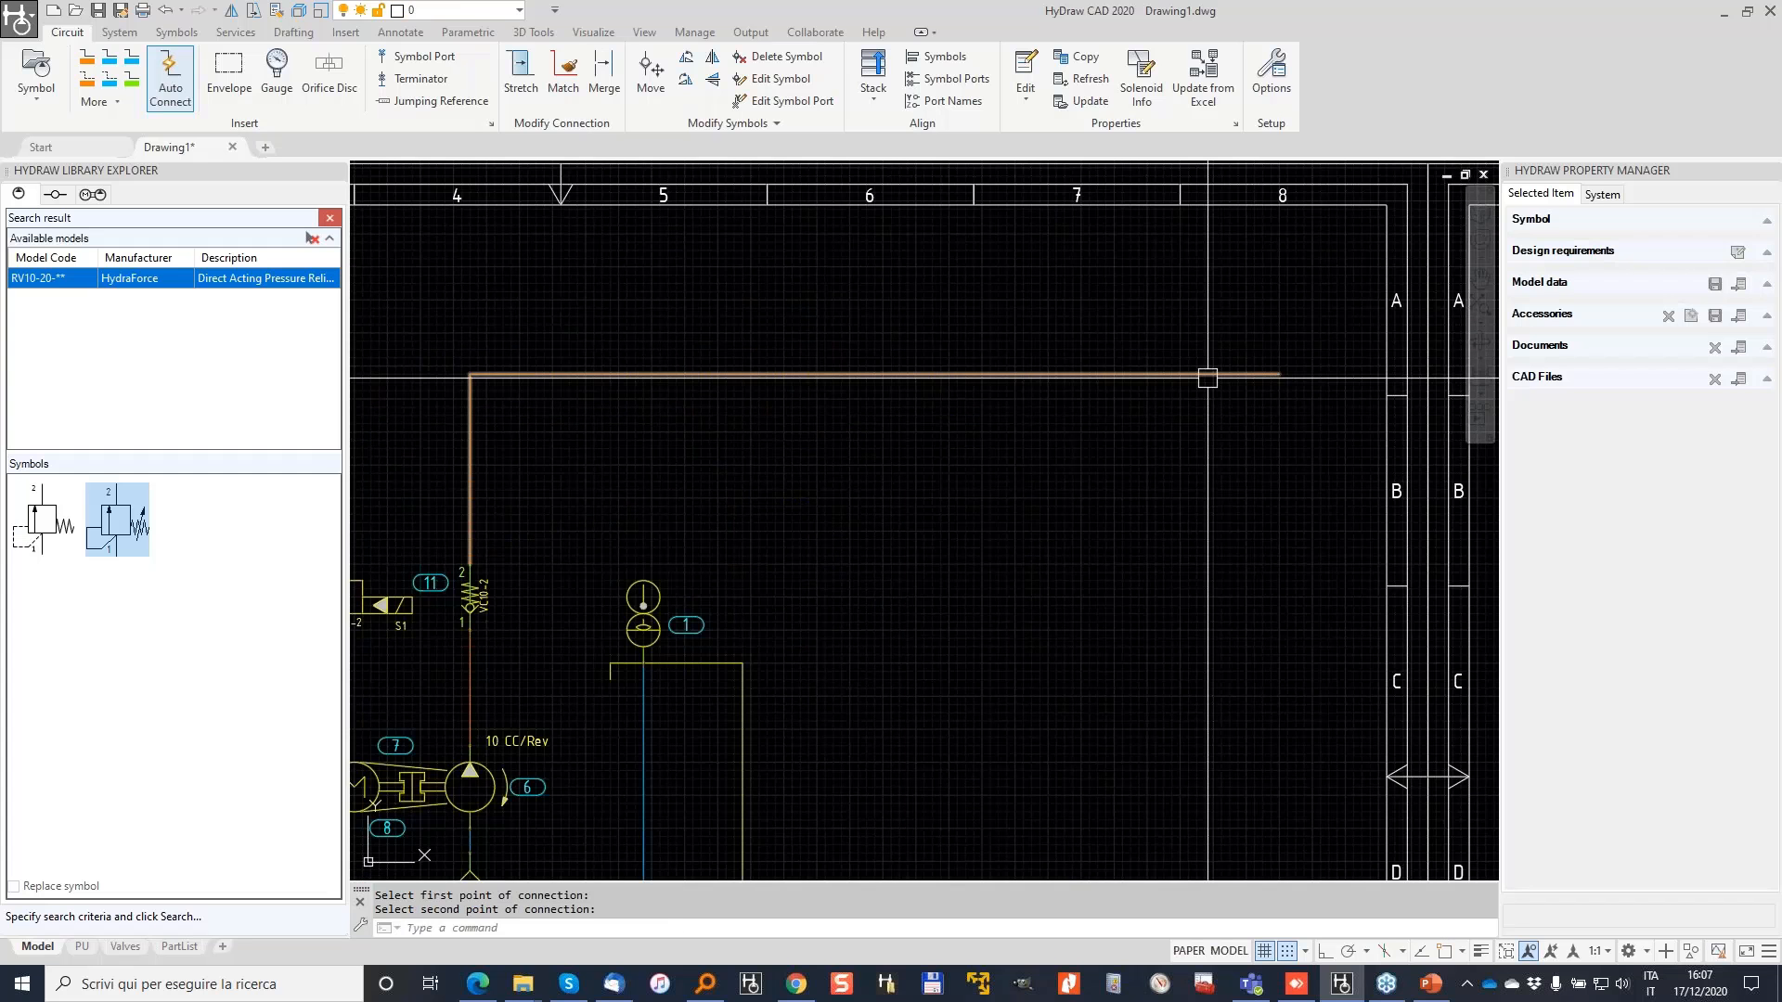
middle_click_drag(574, 467, 994, 386)
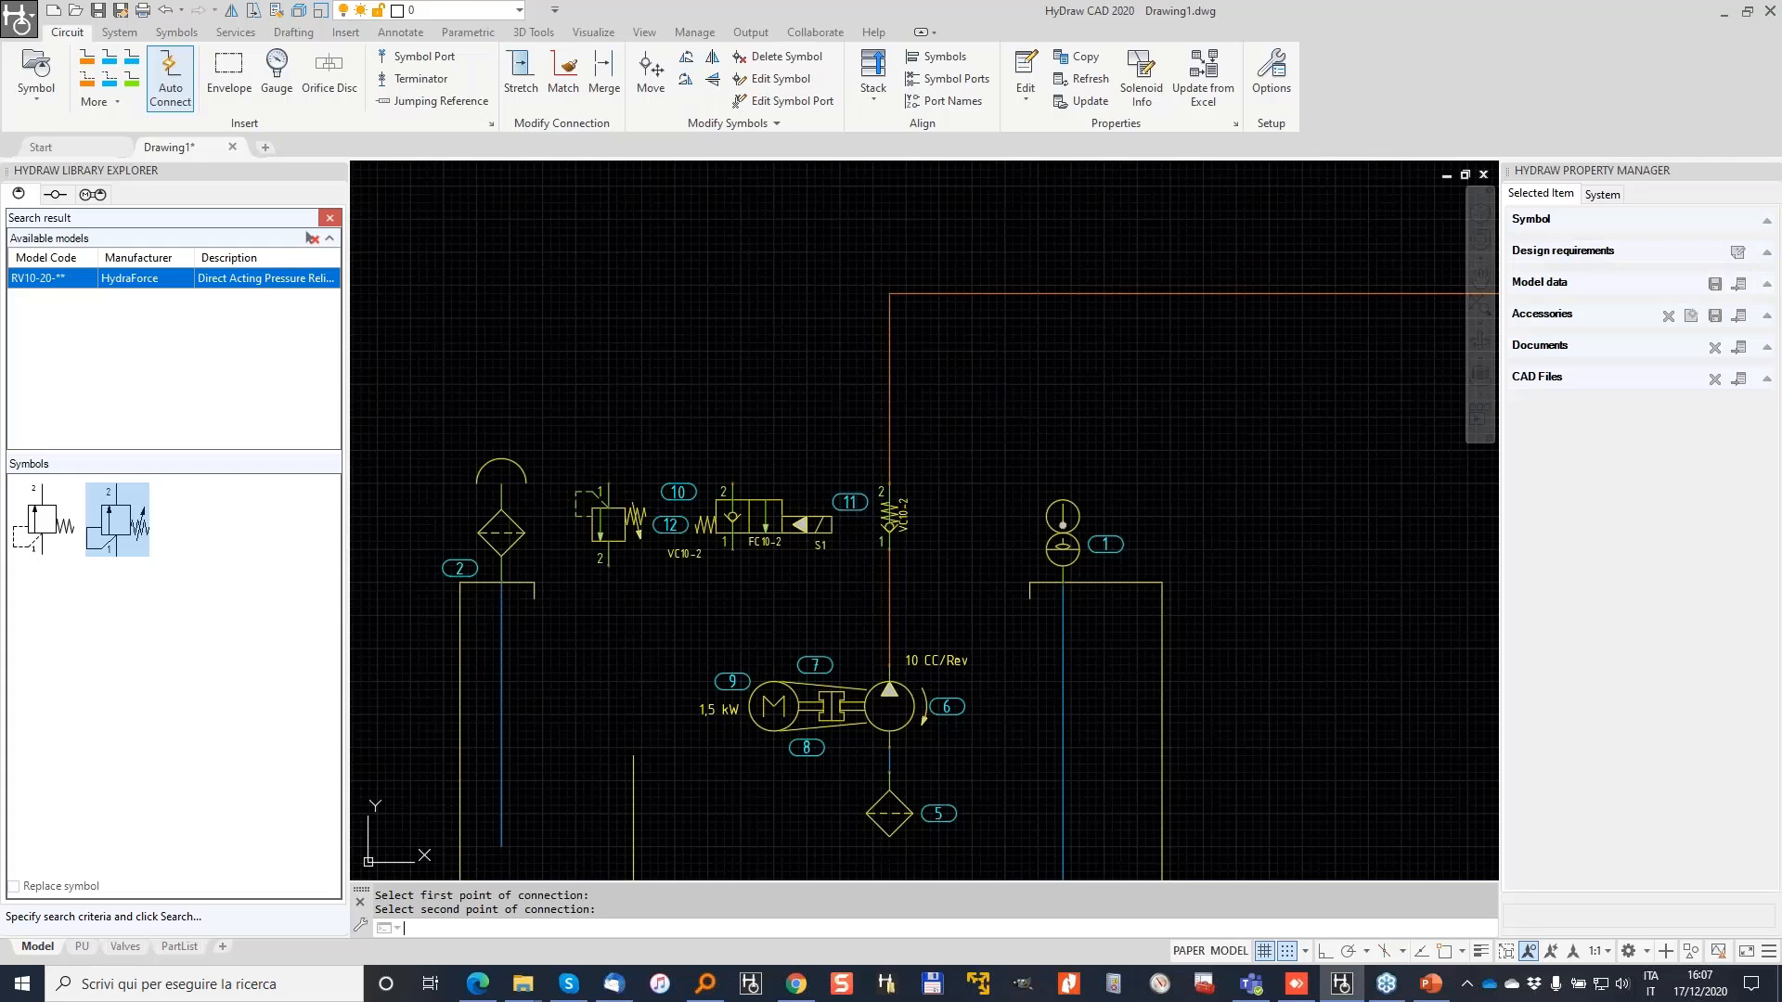
Step: Join relief valve port 1 and FC10-2 port 2 to the pressure line with two pressure lines
key("Return")
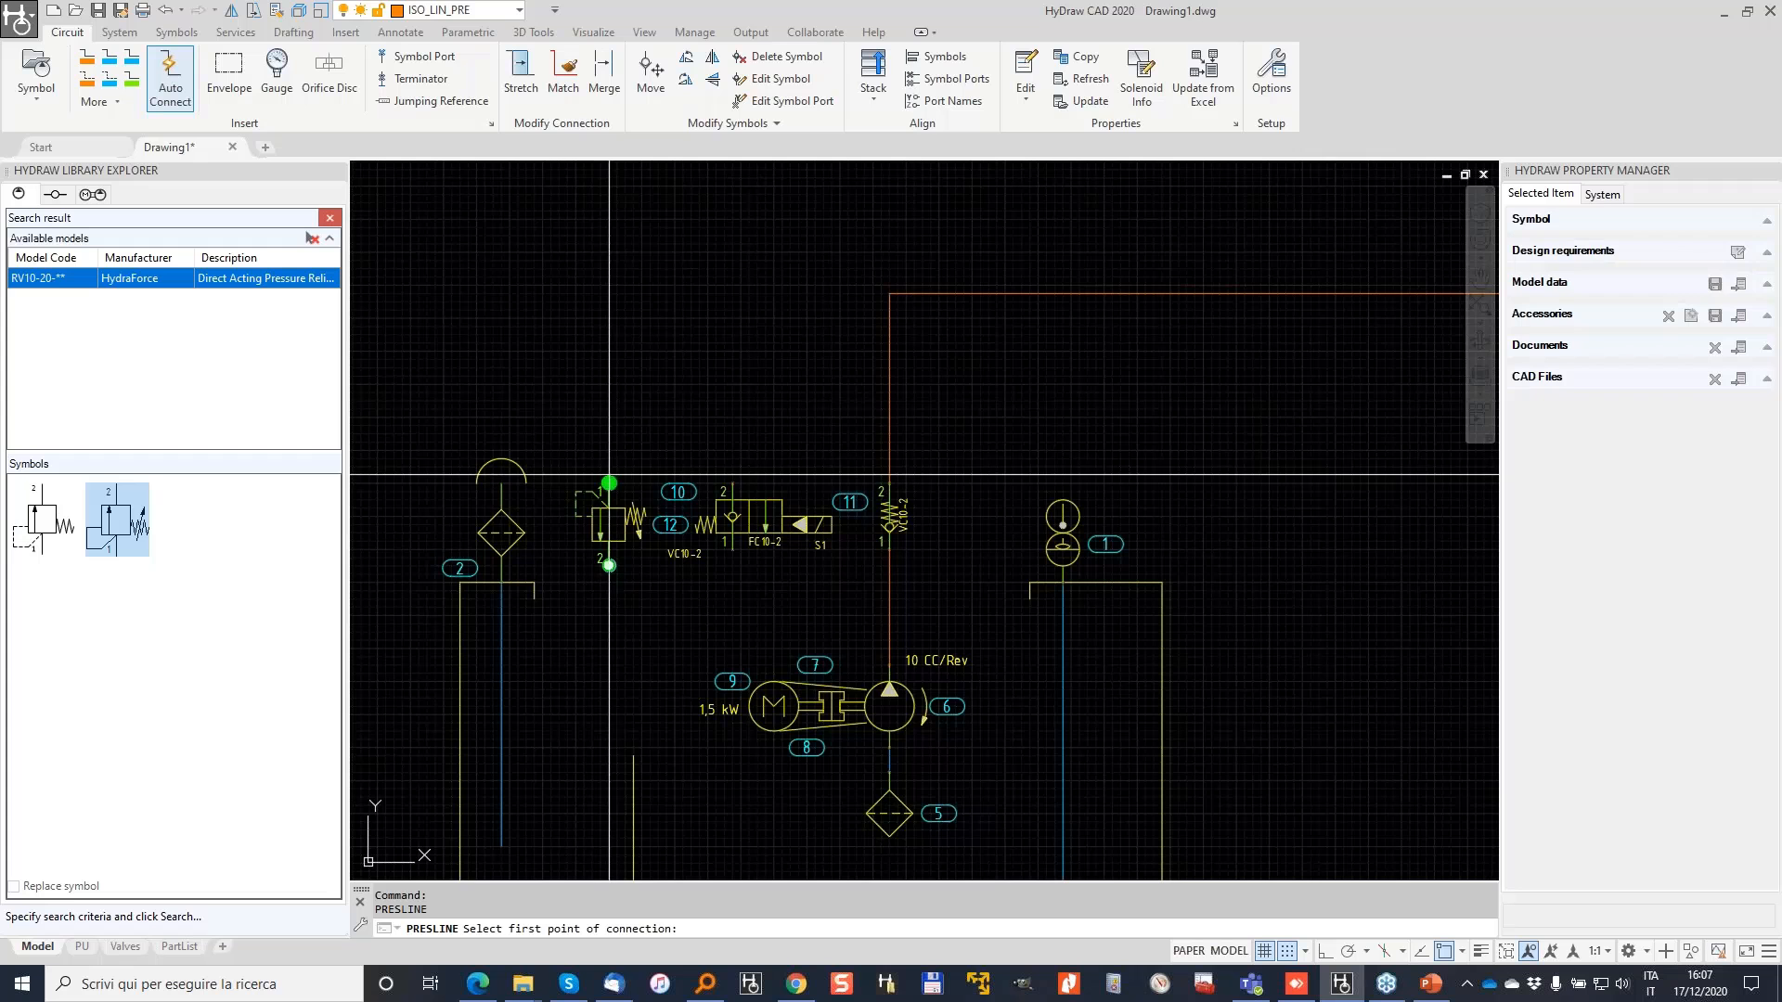
left_click(608, 483)
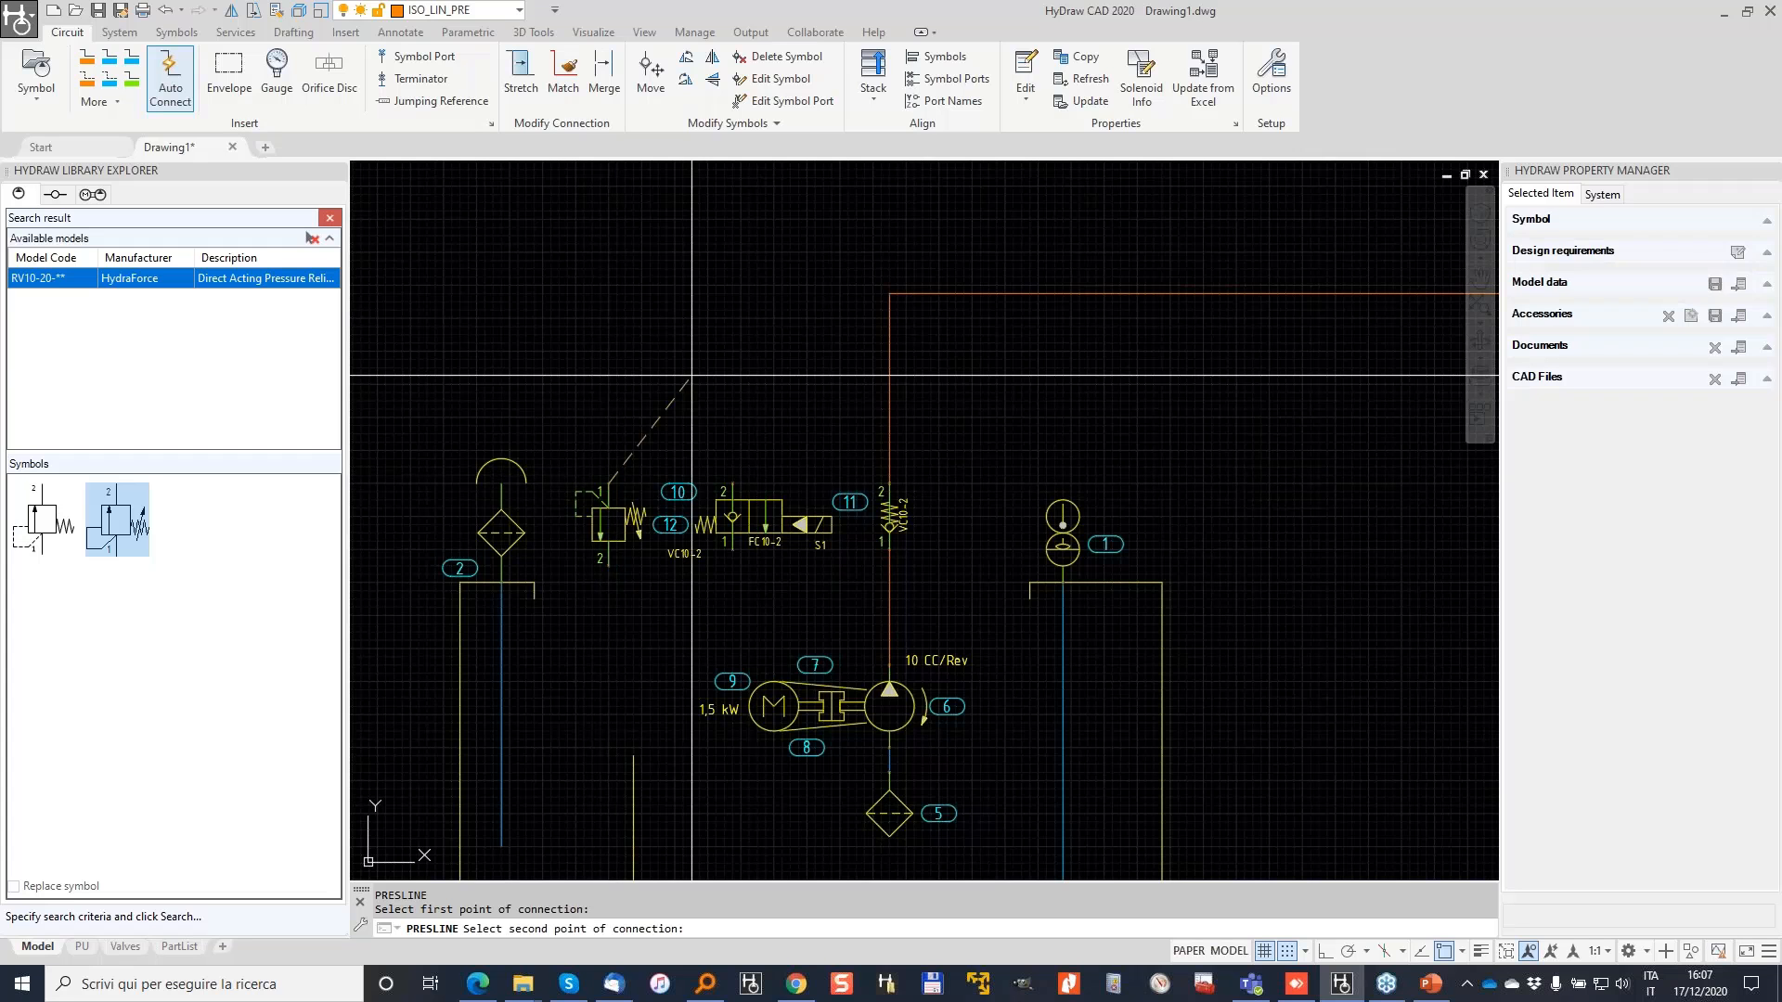
left_click(889, 425)
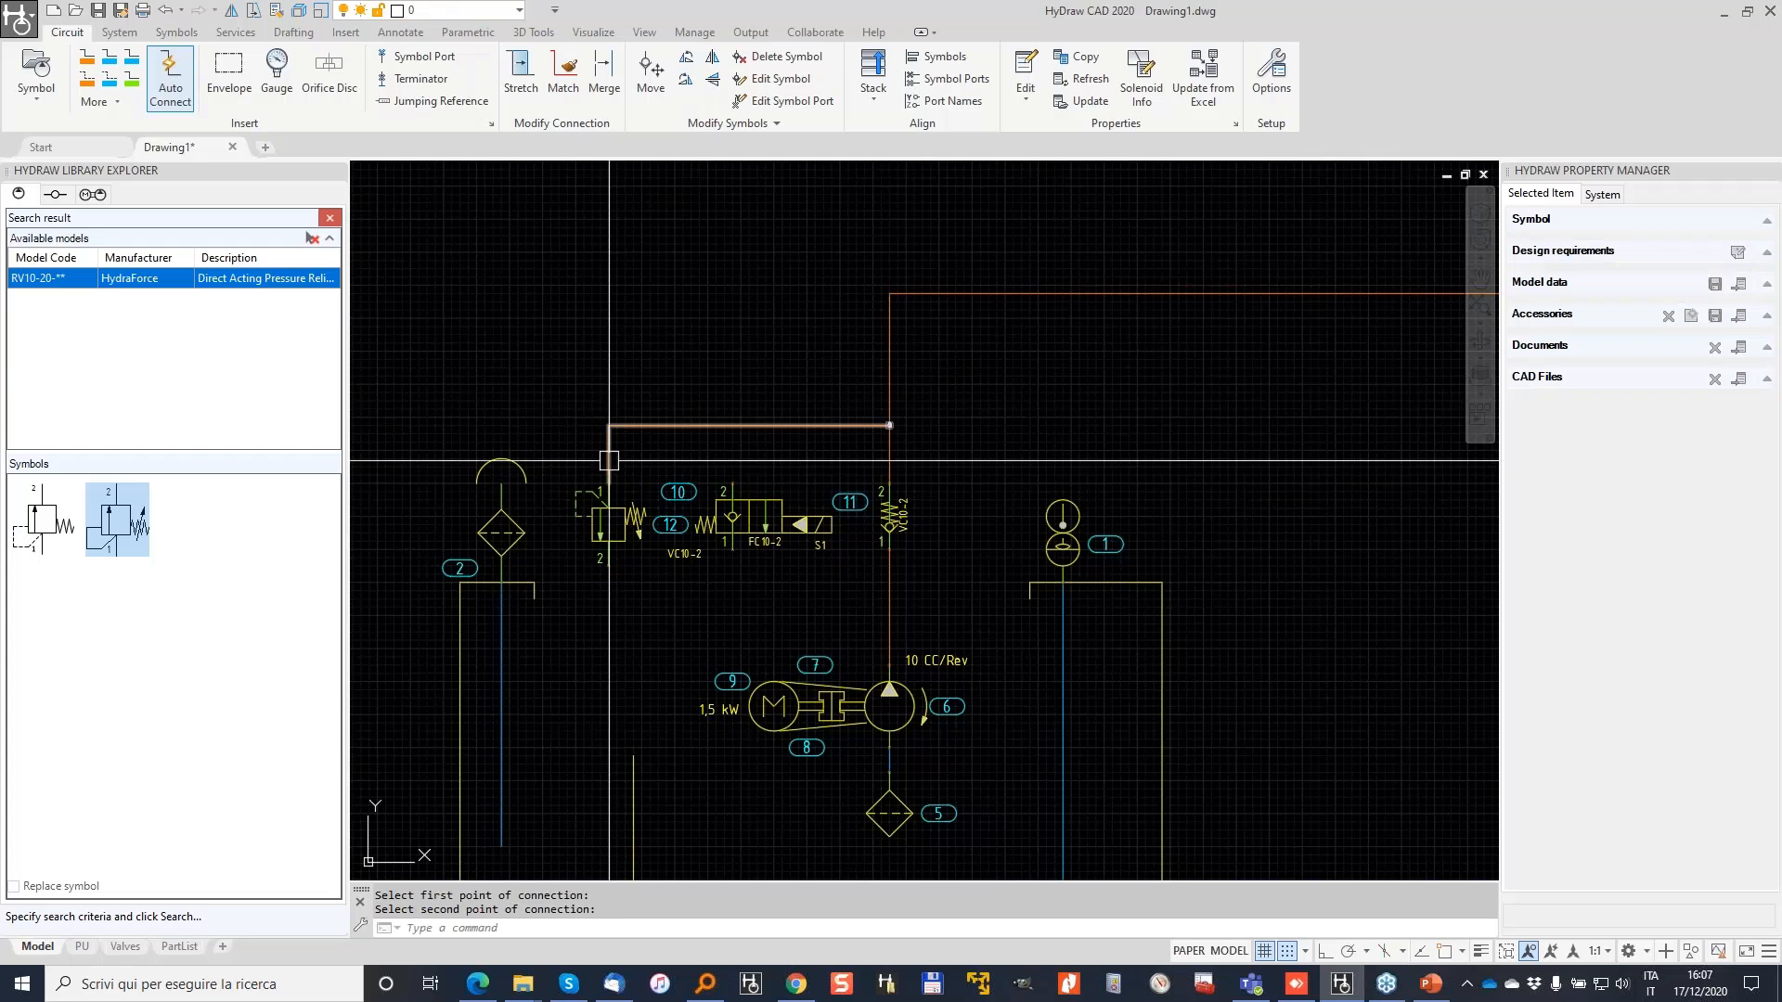
key("Return")
left_click(733, 477)
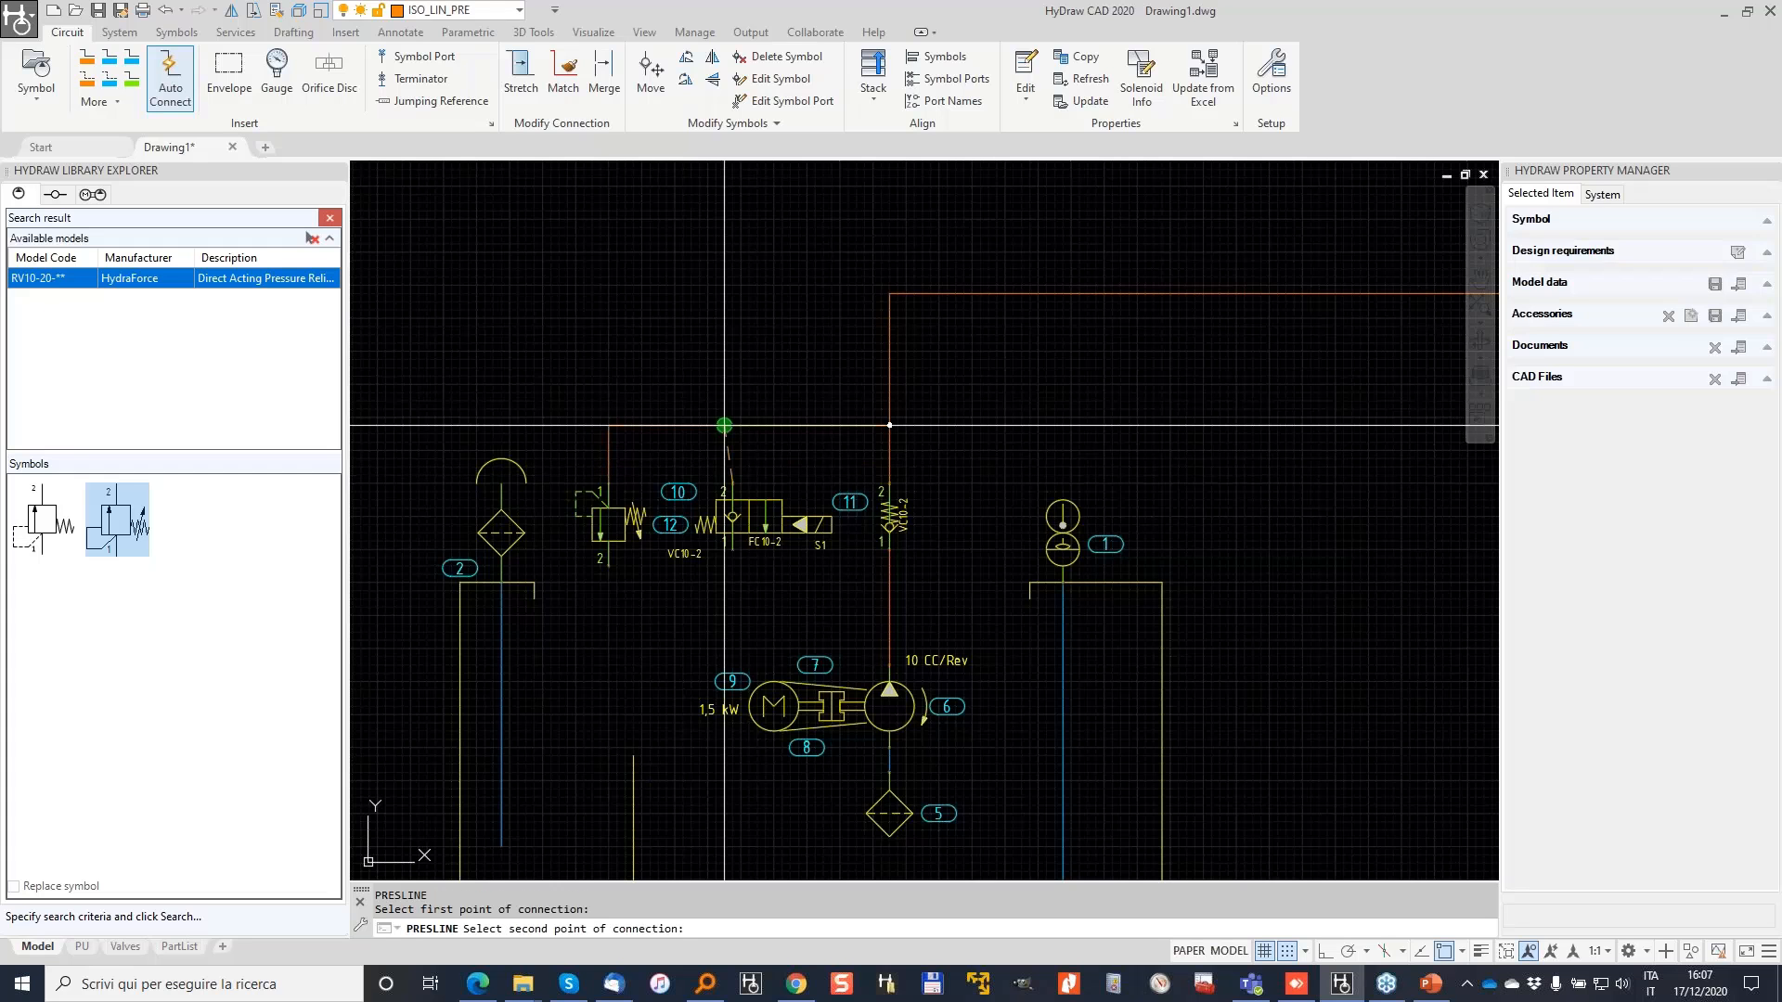
left_click(889, 425)
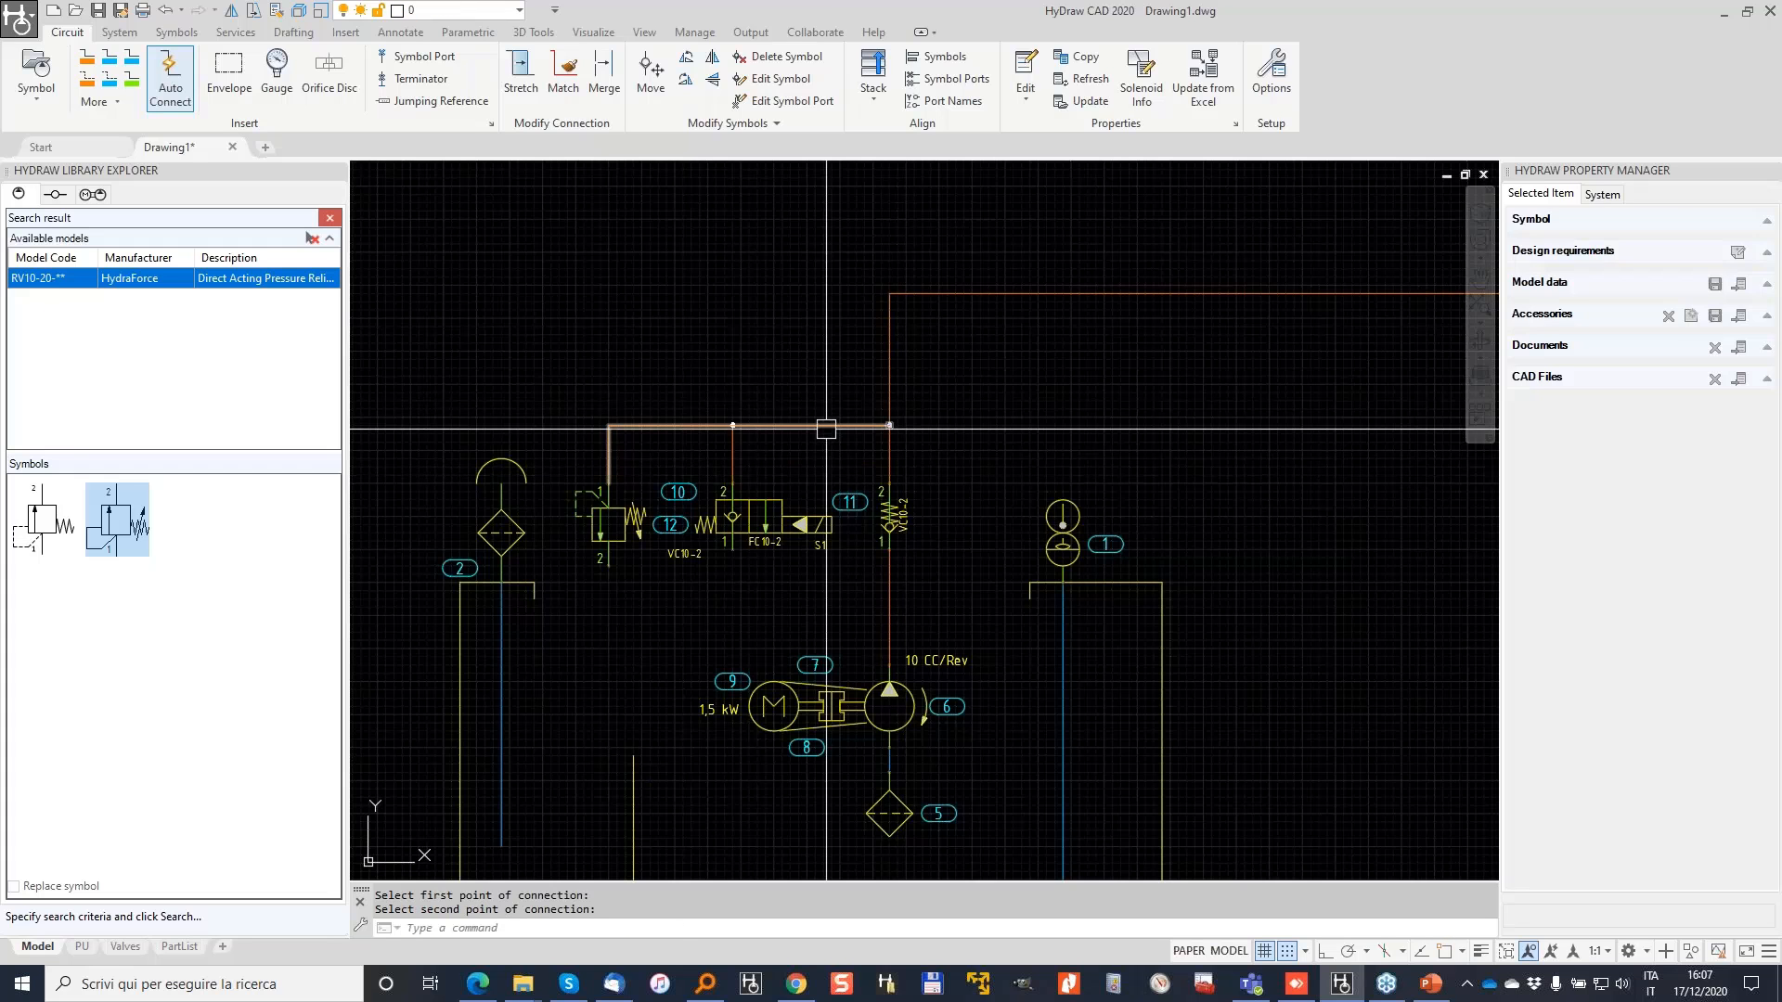
Step: Draw blue reservoir lines from relief valve port 2 straight down and from FC10-2 port 1 into it
left_click(108, 56)
left_click(609, 565)
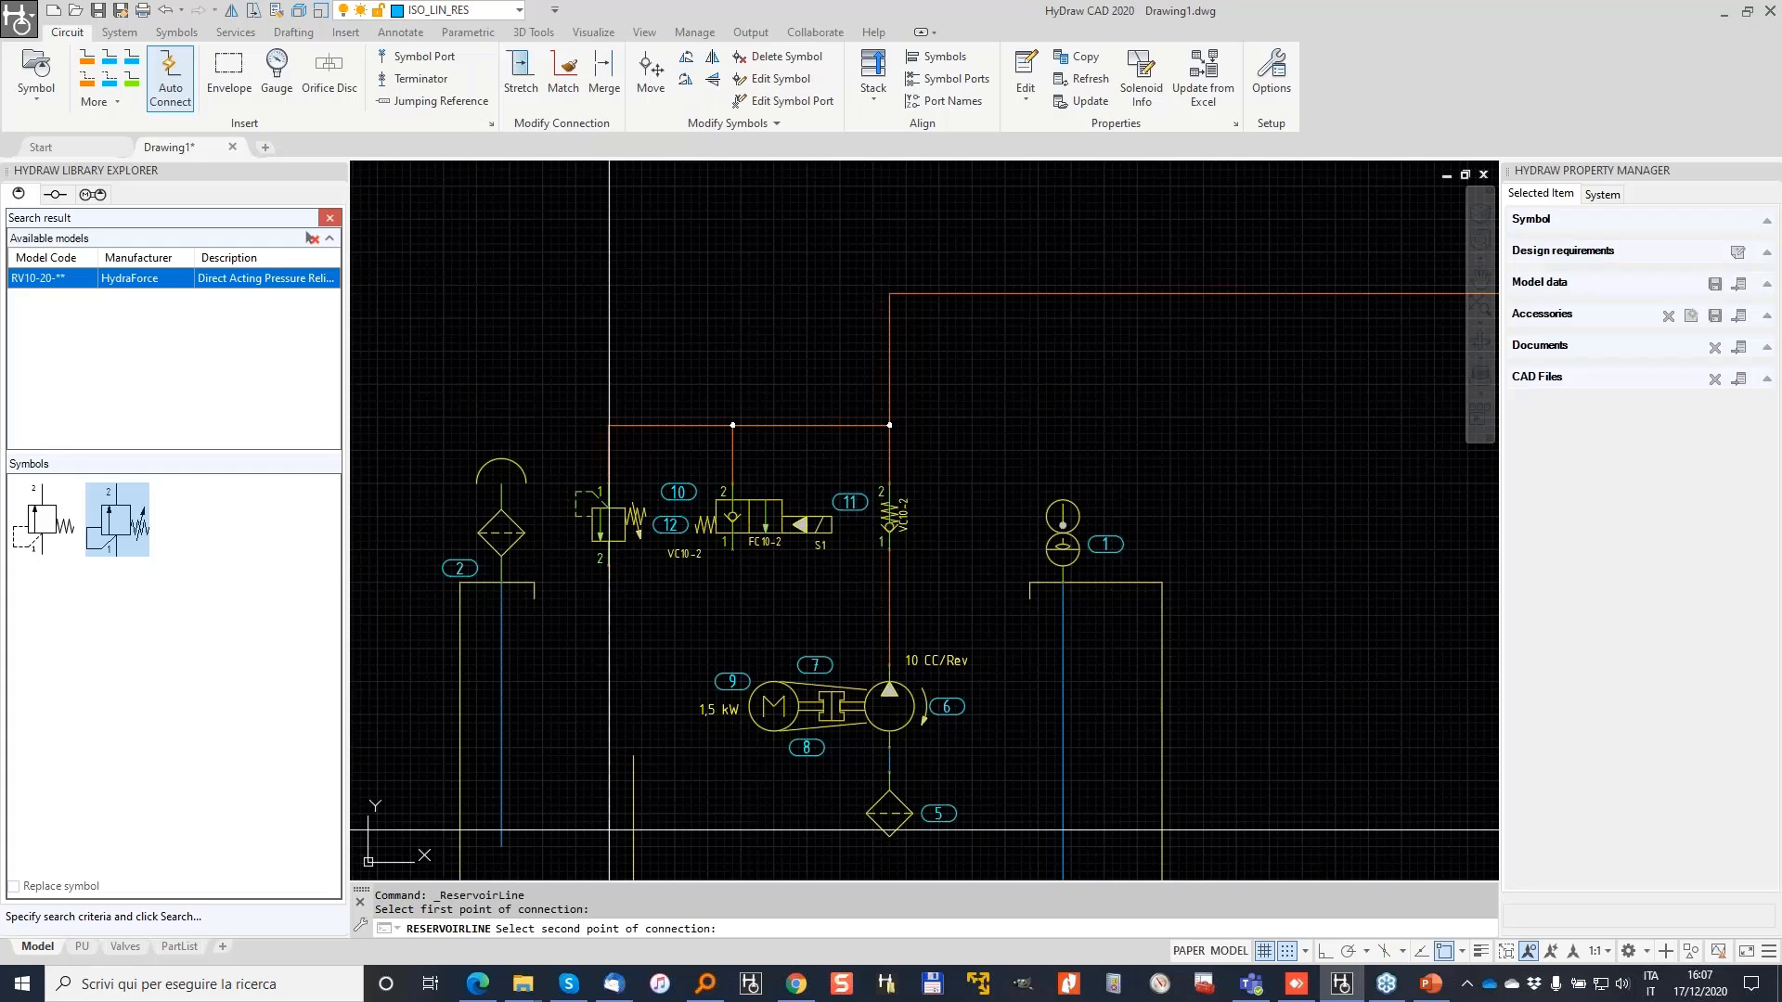
left_click(609, 829)
key("Return")
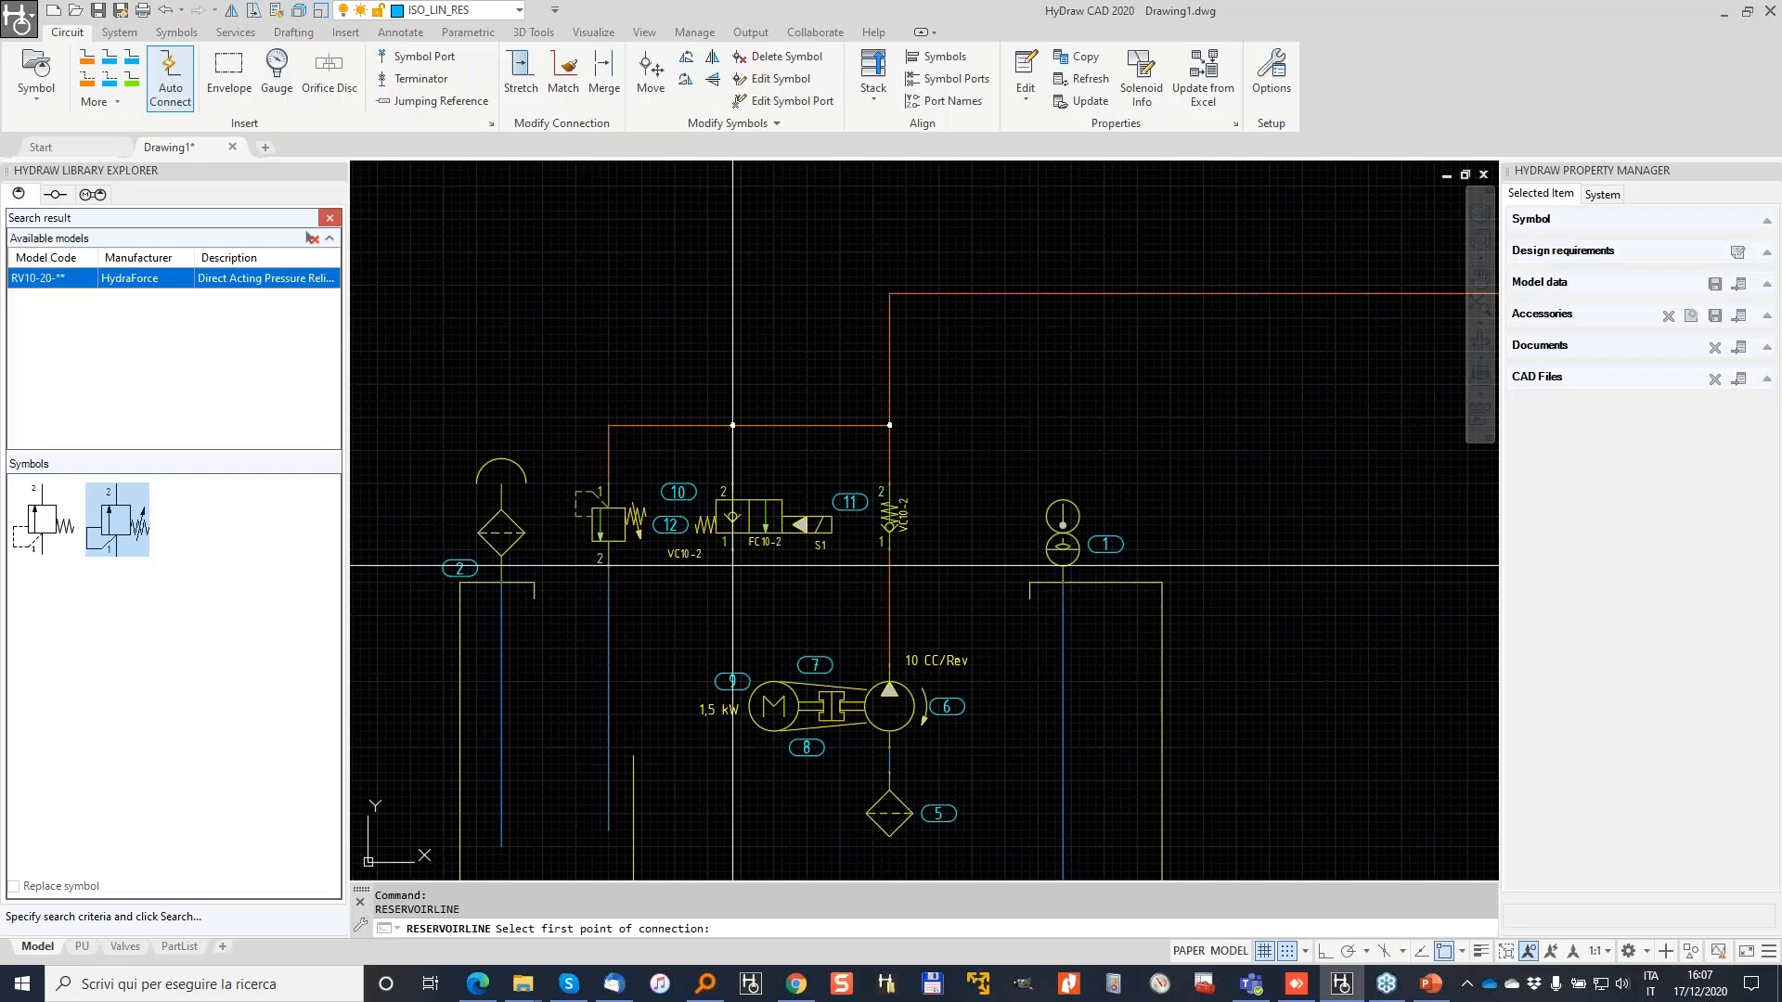
left_click(733, 562)
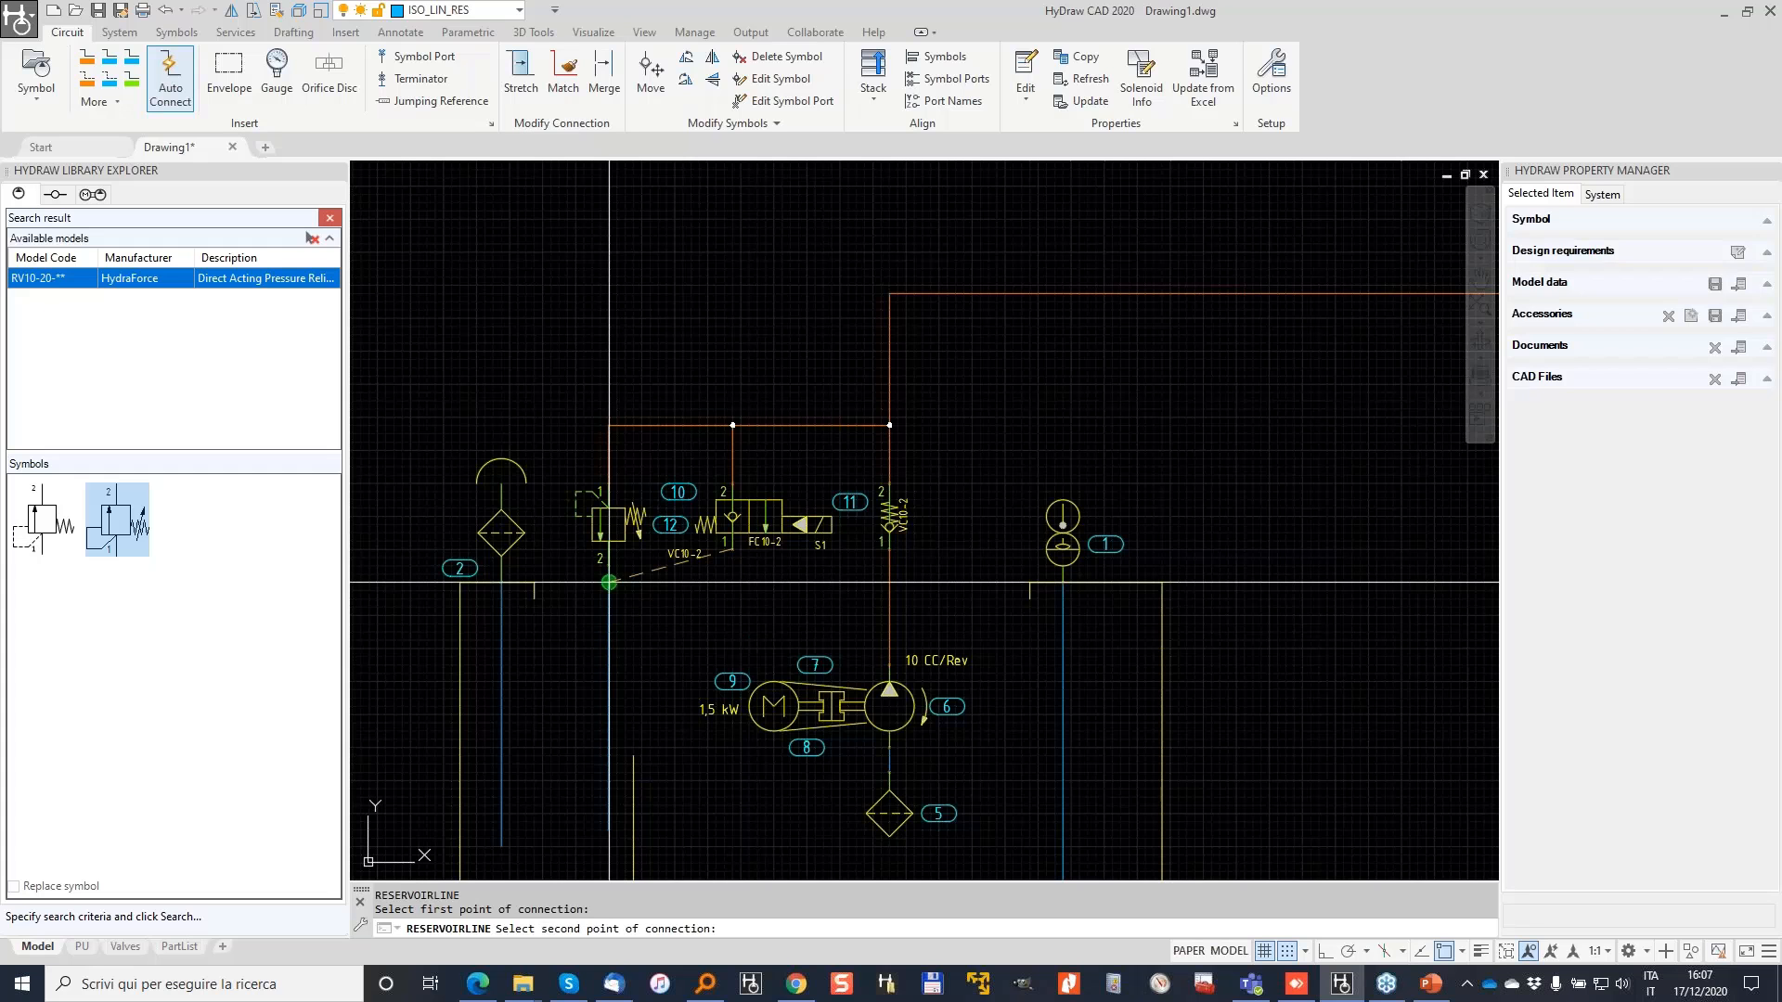
left_click(609, 582)
key("Escape")
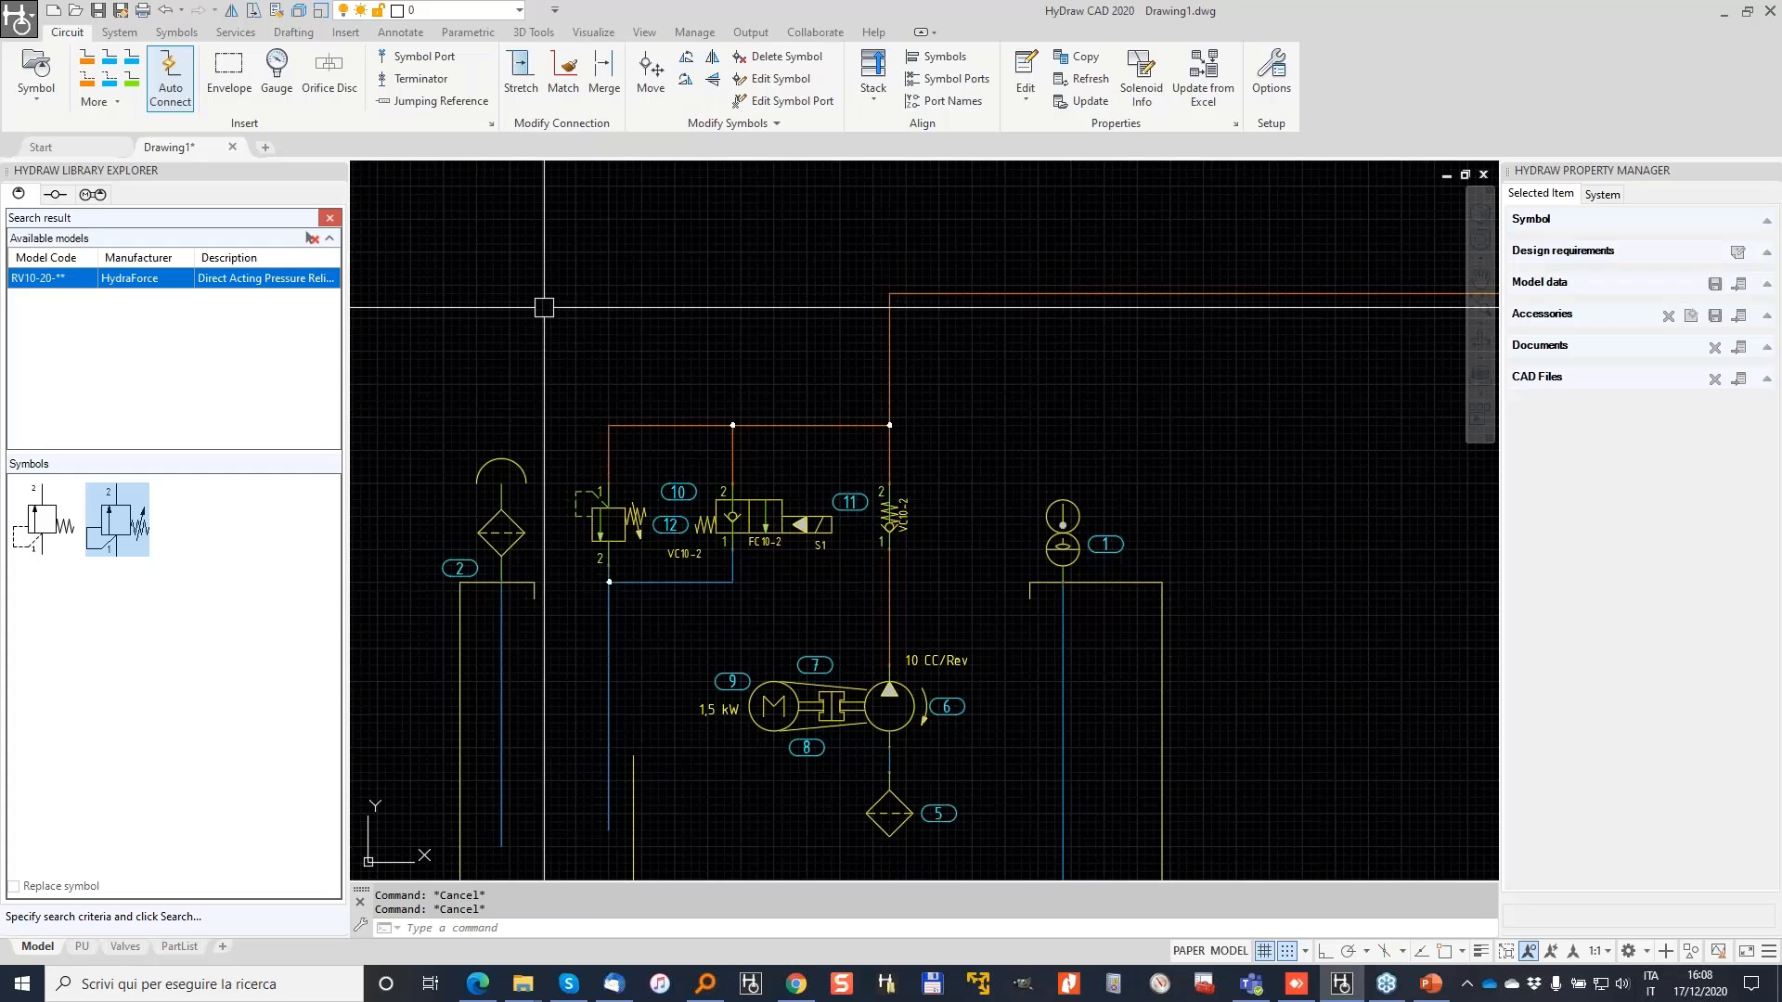
Step: Drag the relief valve's balloon 12 above it and set Cavity/Footprint display to Hide
scroll(652, 530, "up", 4)
left_click(691, 598)
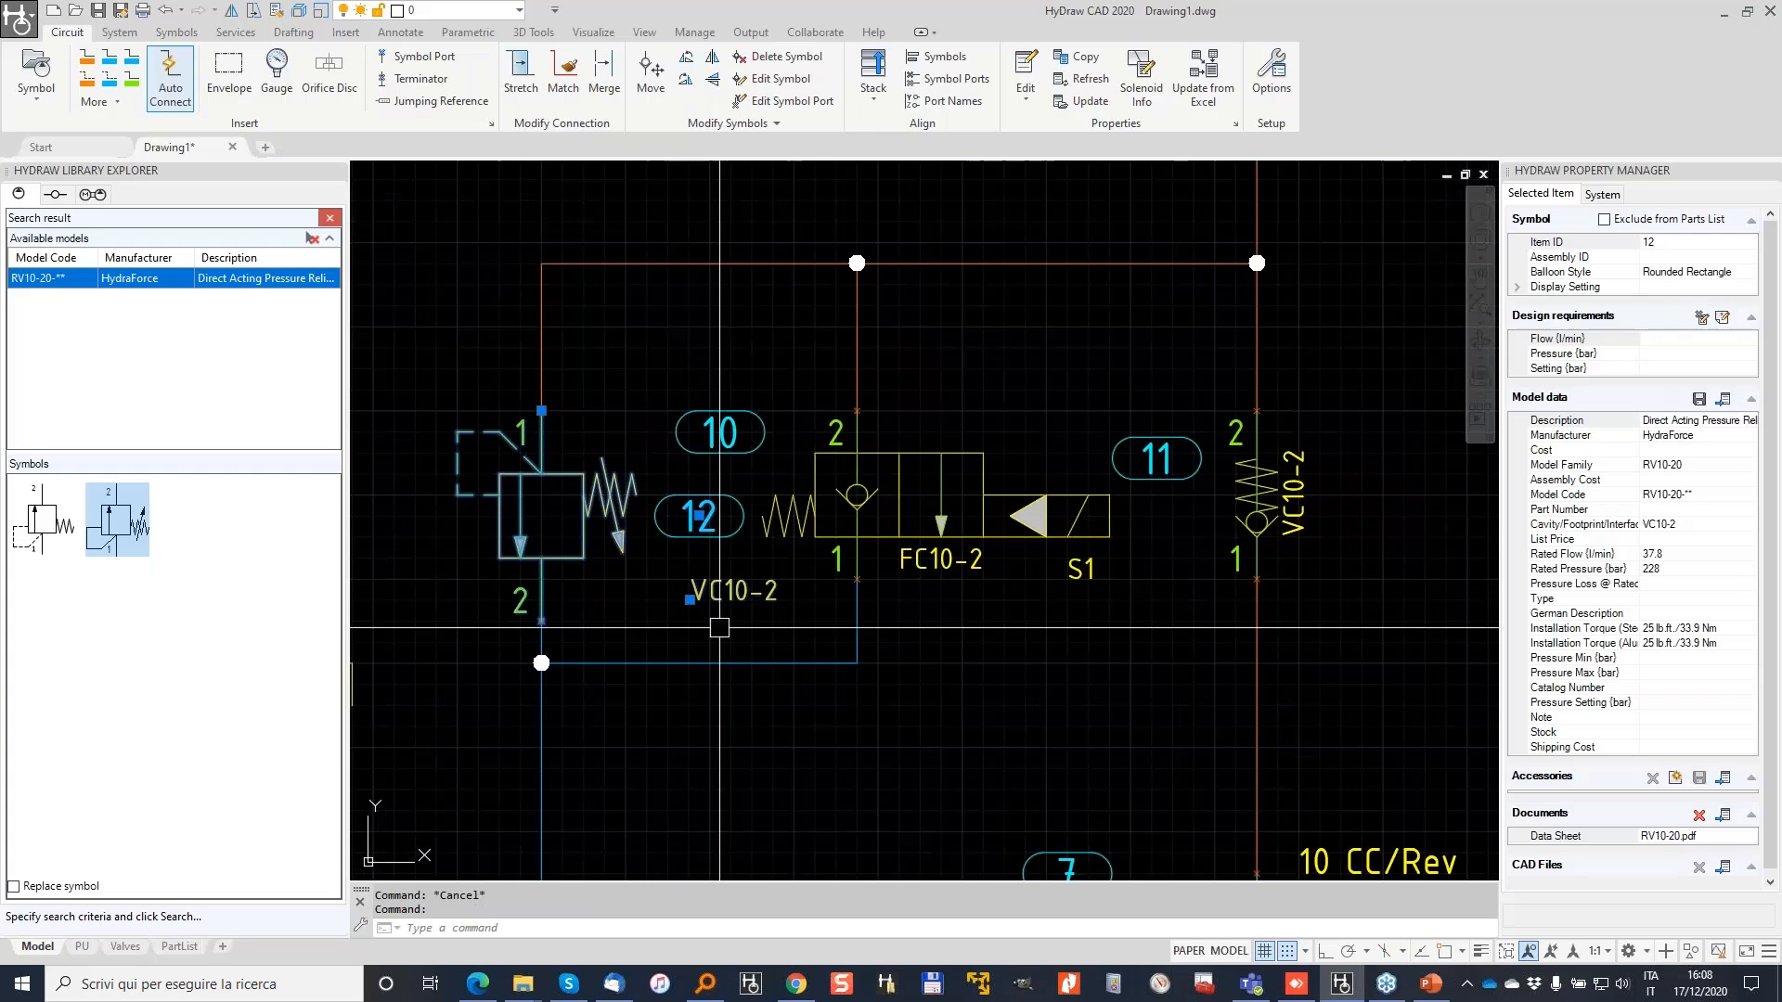
left_click(689, 599)
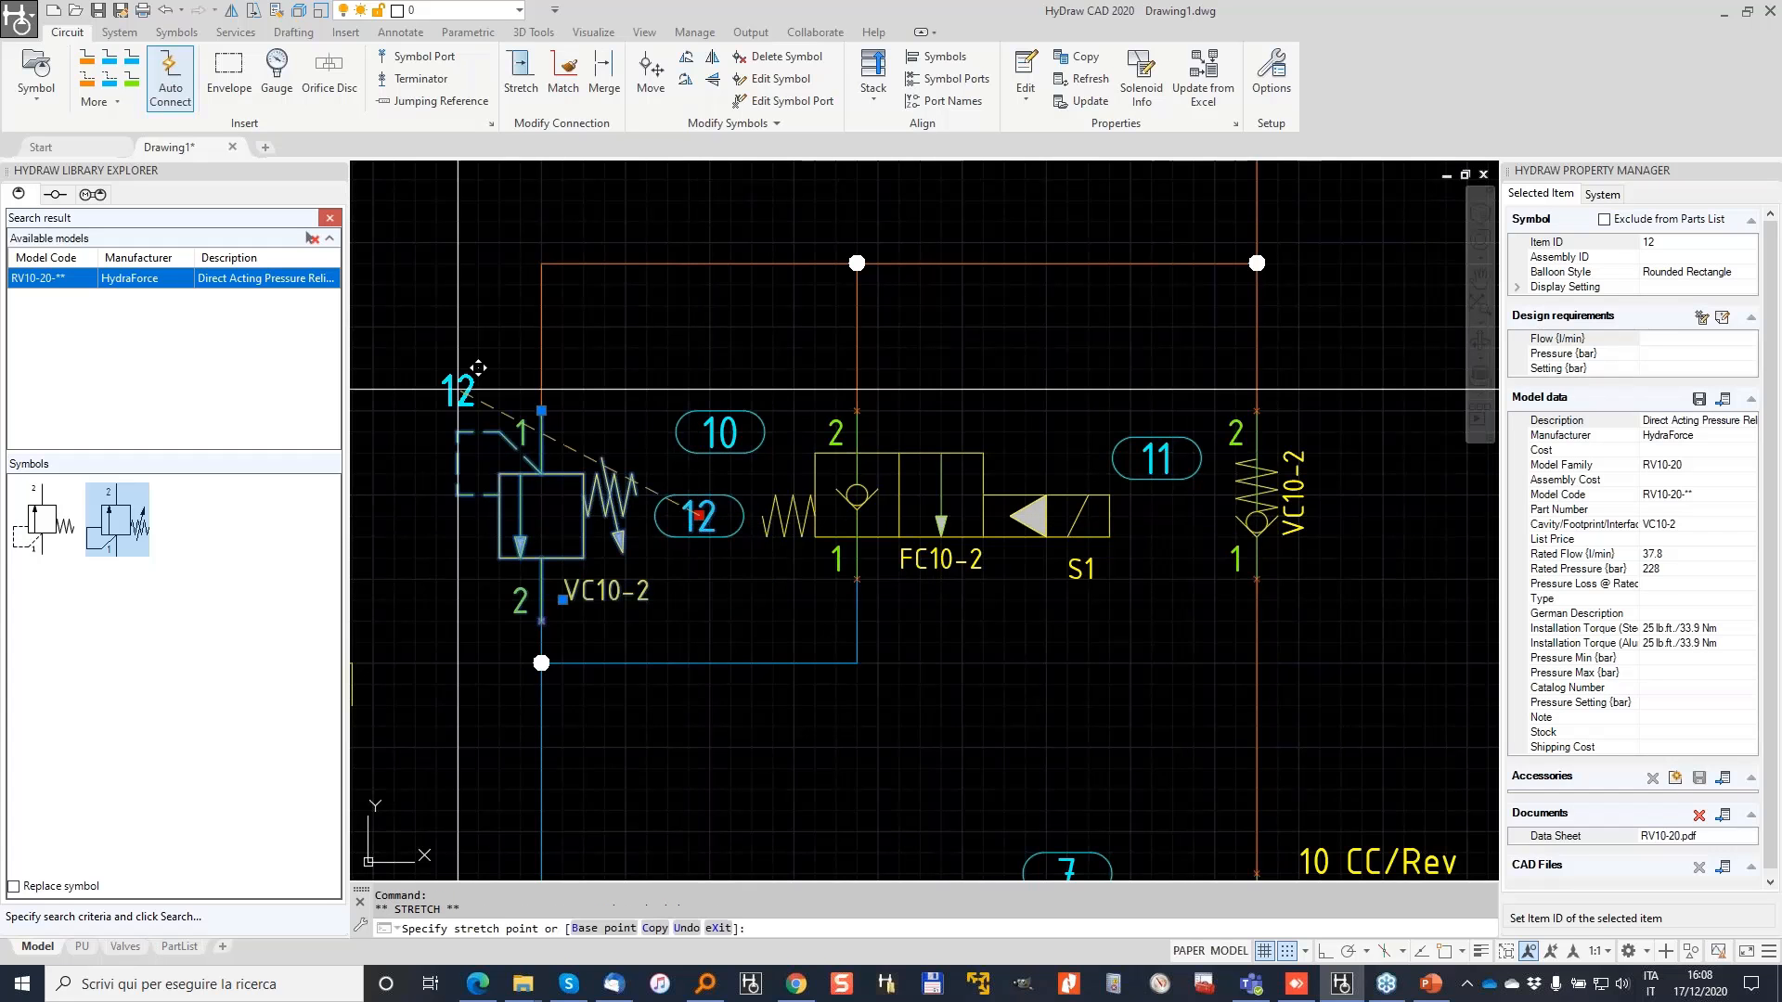
left_click(455, 391)
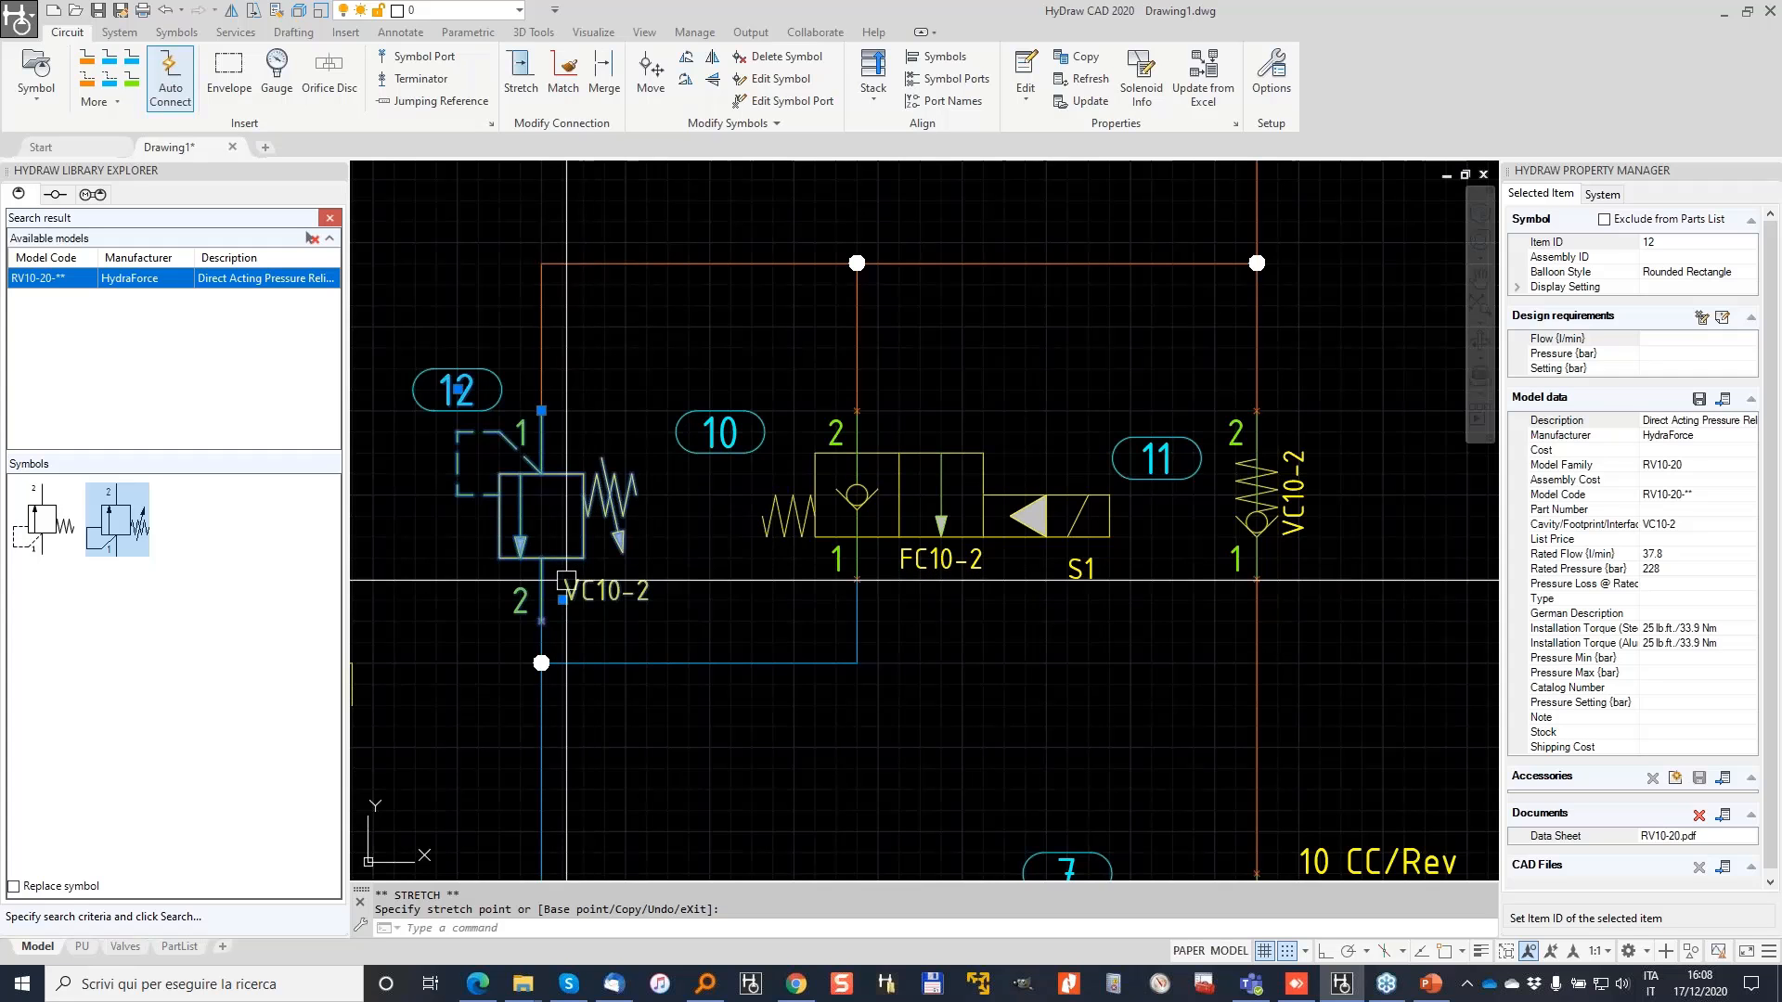
left_click(1518, 288)
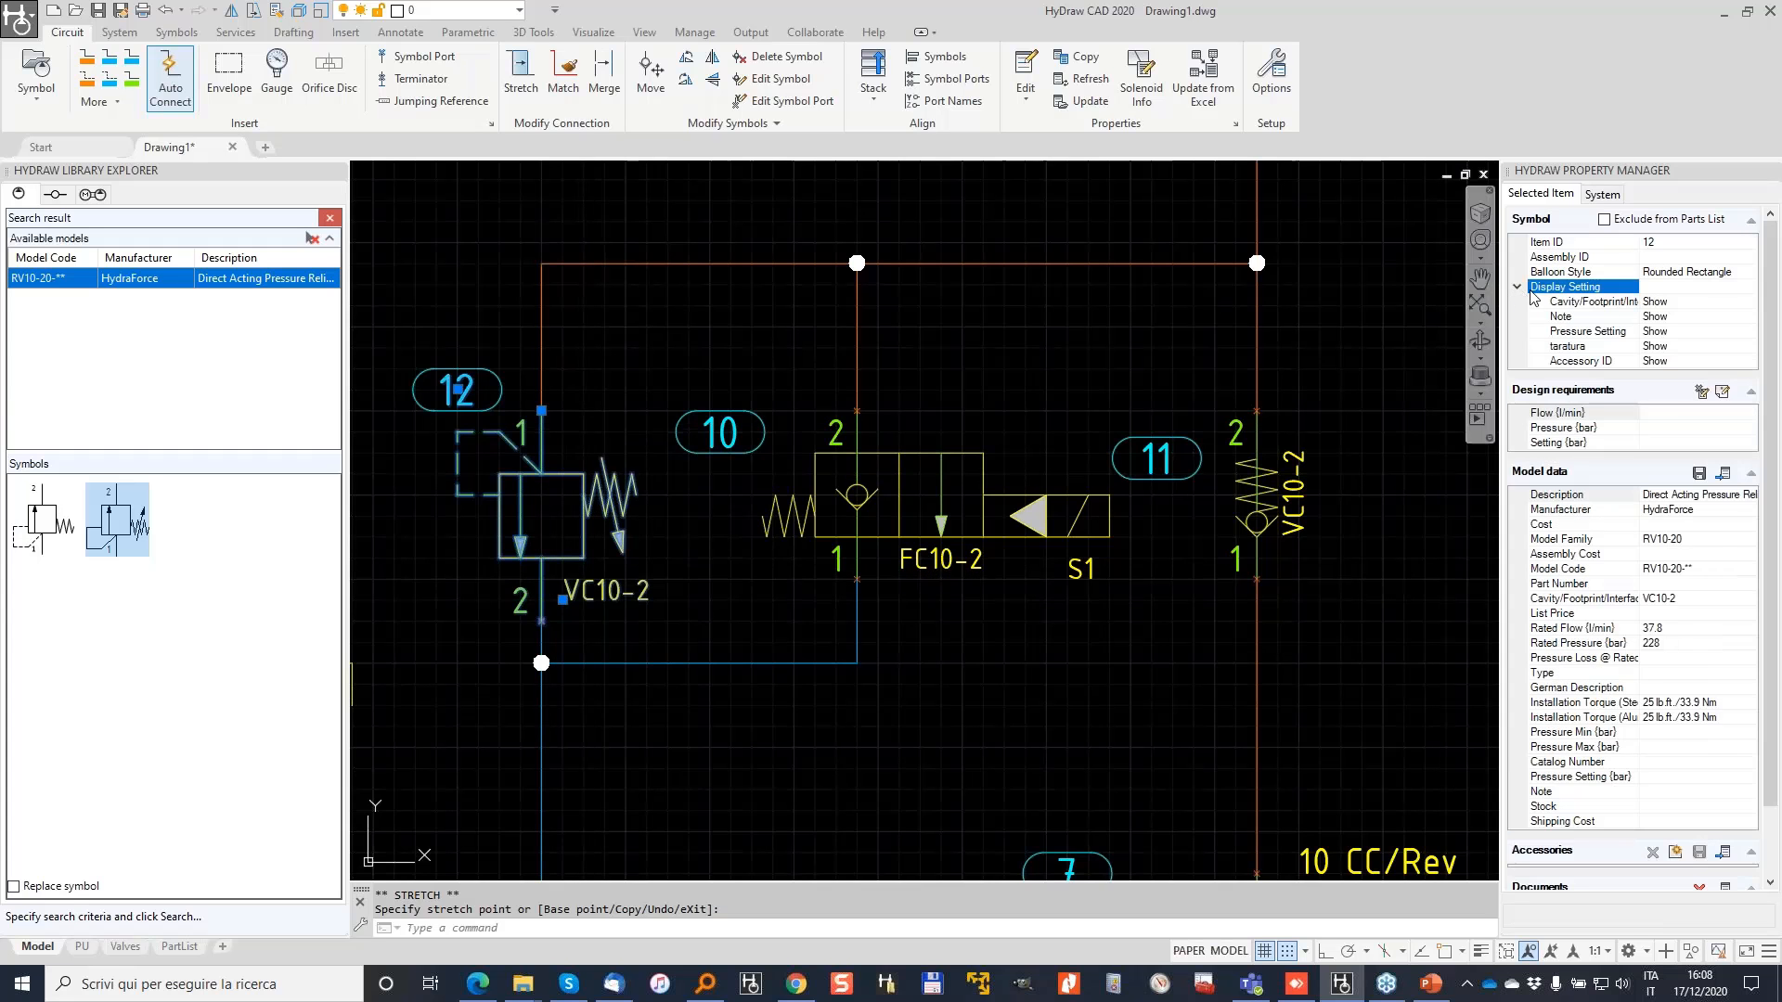
double_click(1687, 301)
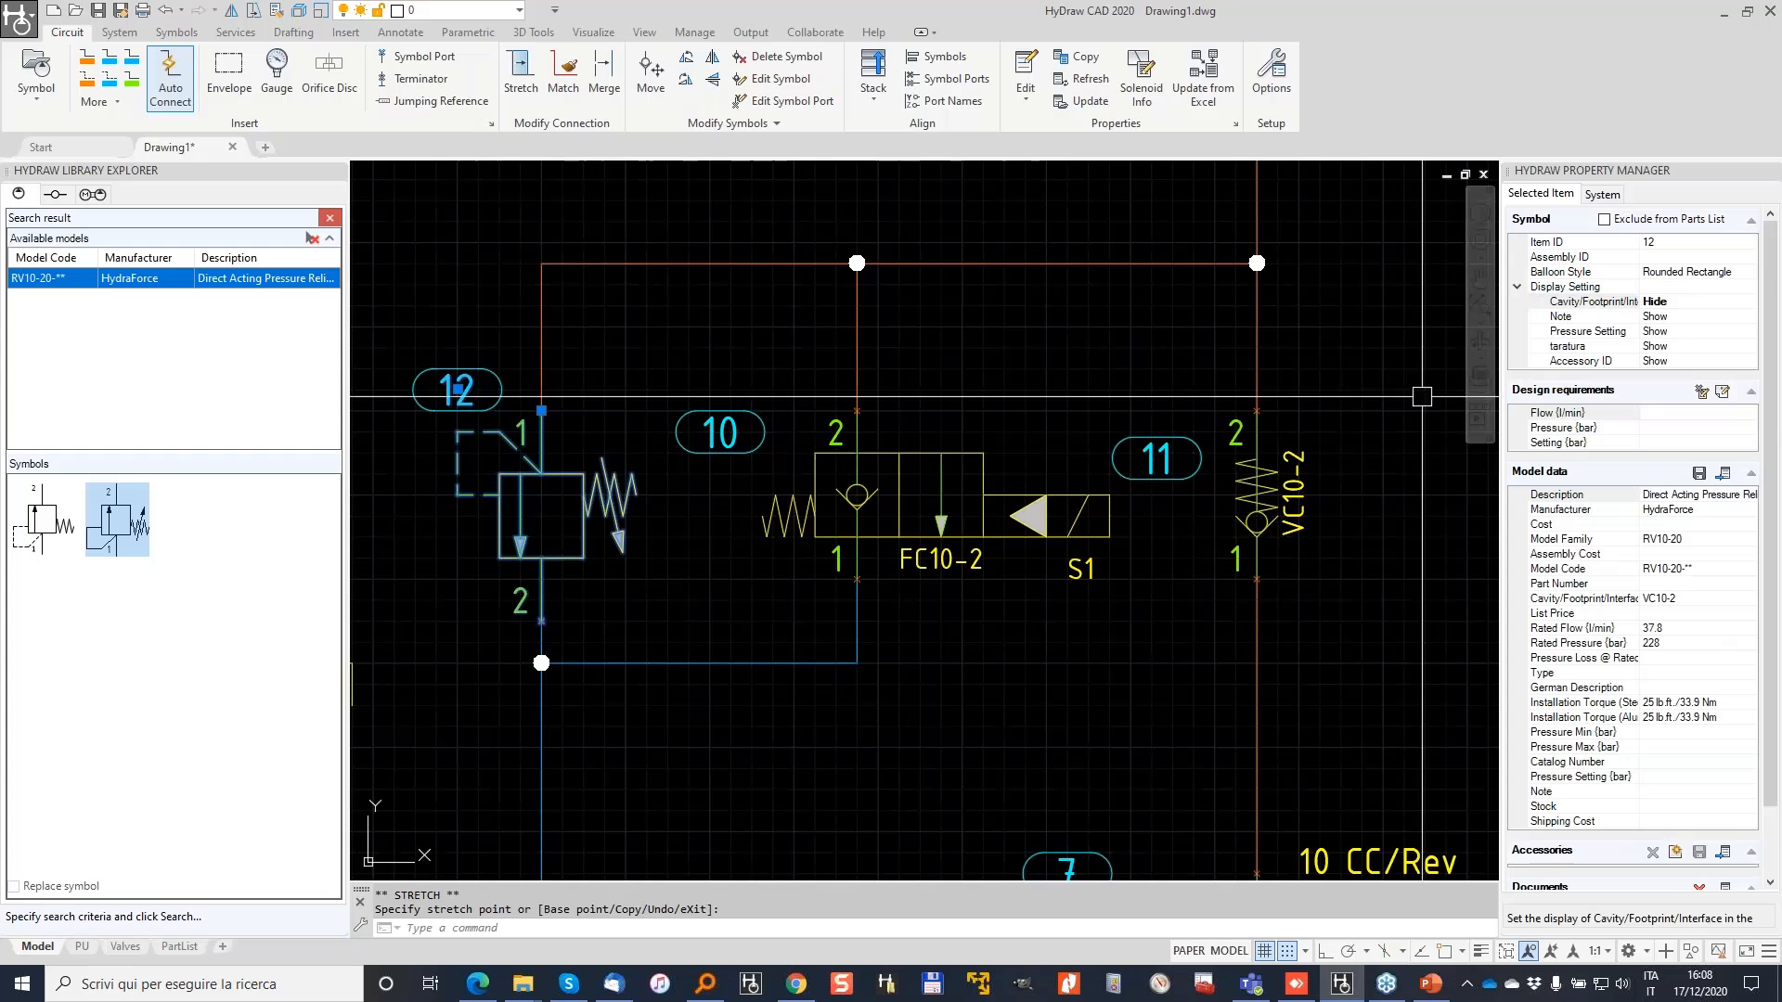
key("Escape")
key("Escape")
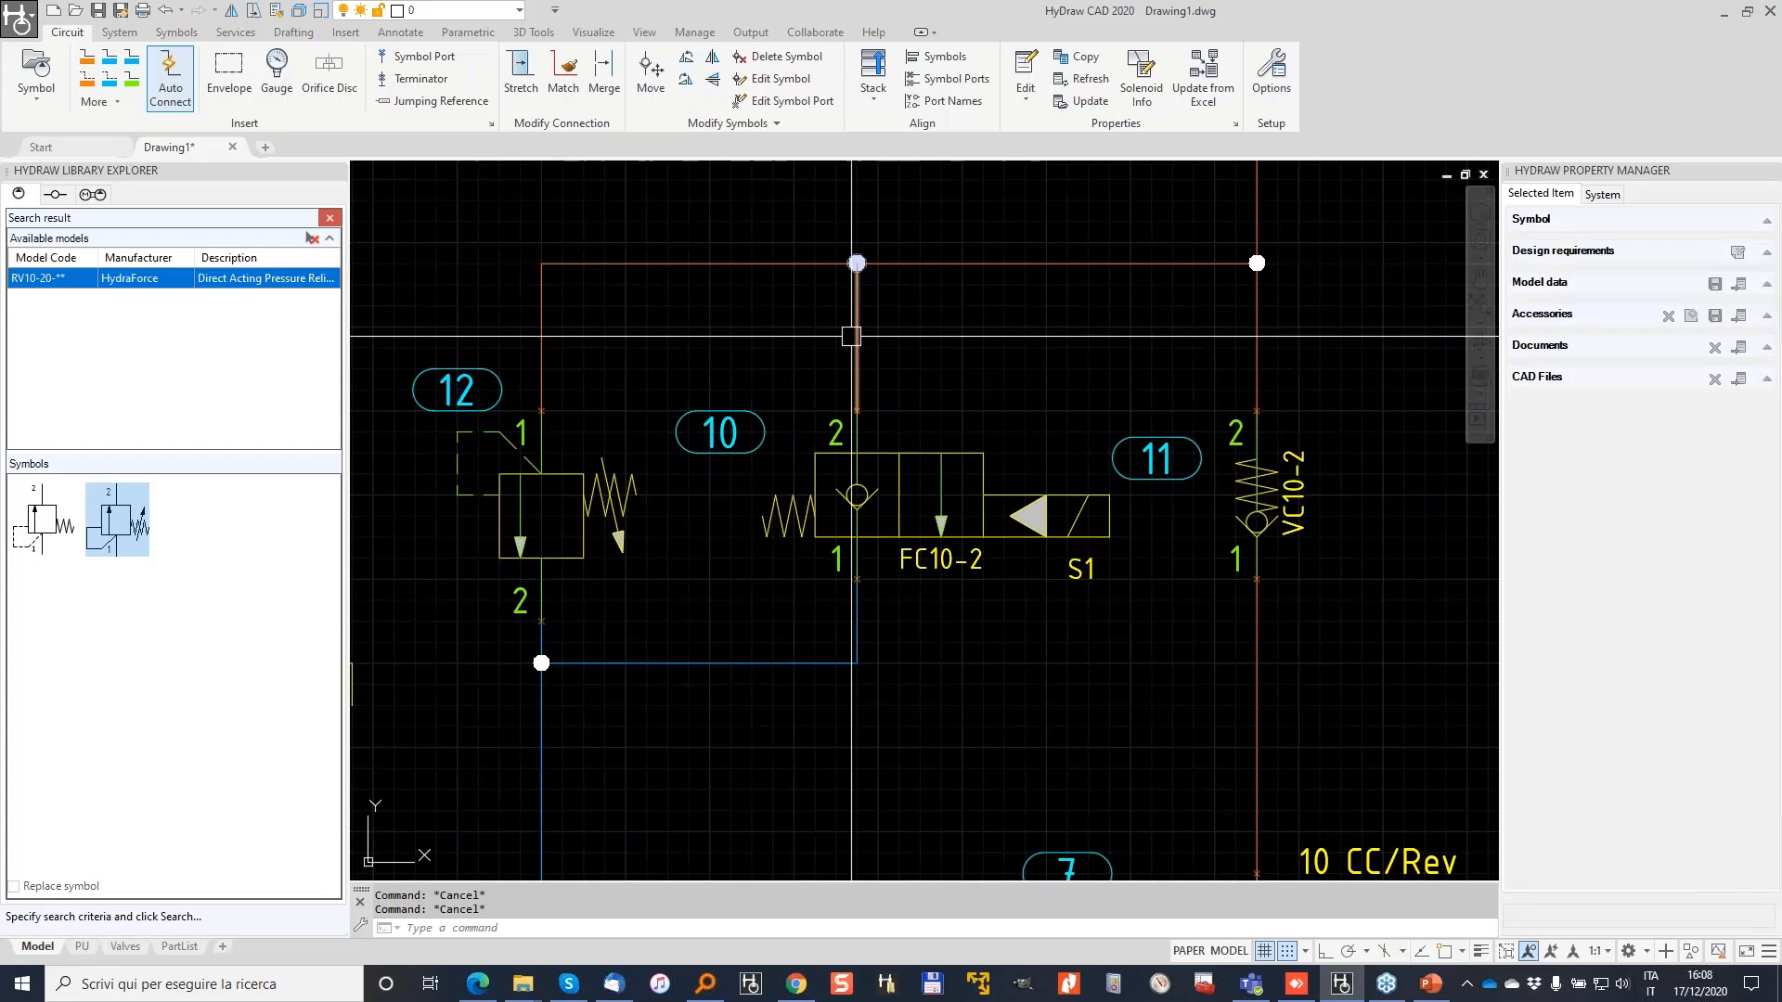
Step: Hide Cavity/Footprint/Interface properties on all the stack circuit's symbols using the System tools
left_click(121, 33)
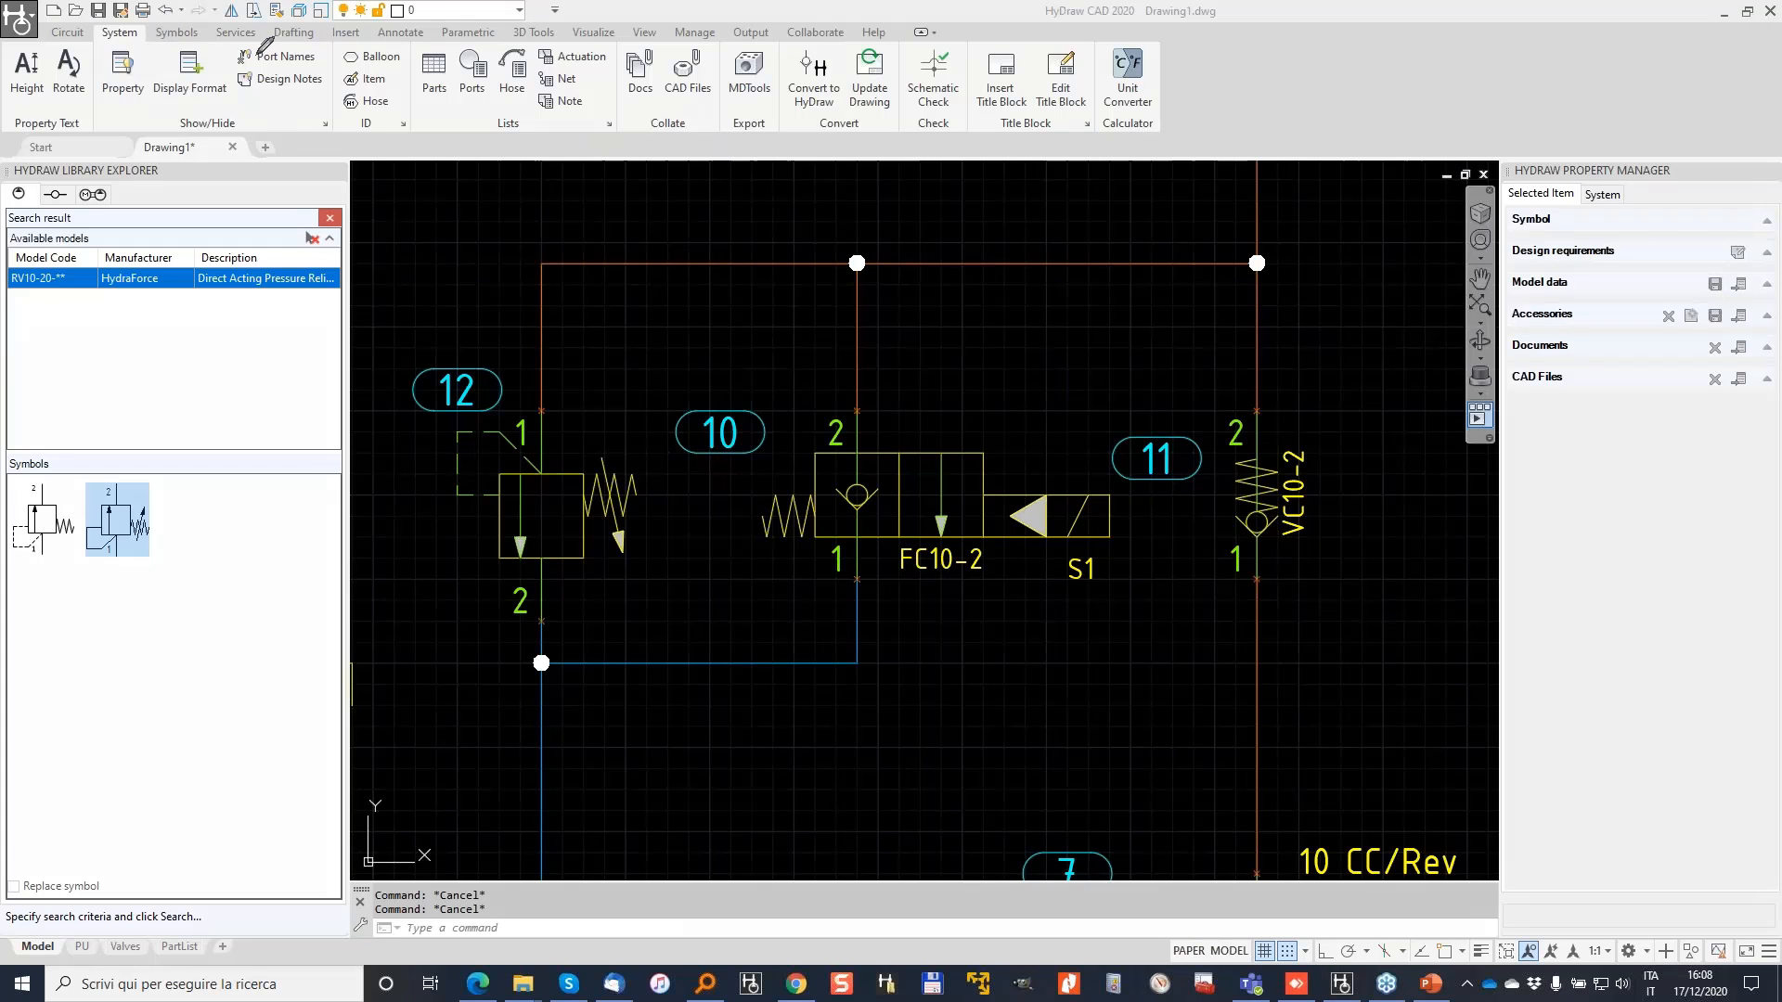
mouse_move(110, 53)
left_mouse_down()
mouse_move(91, 74)
mouse_move(165, 81)
mouse_move(98, 45)
left_mouse_up()
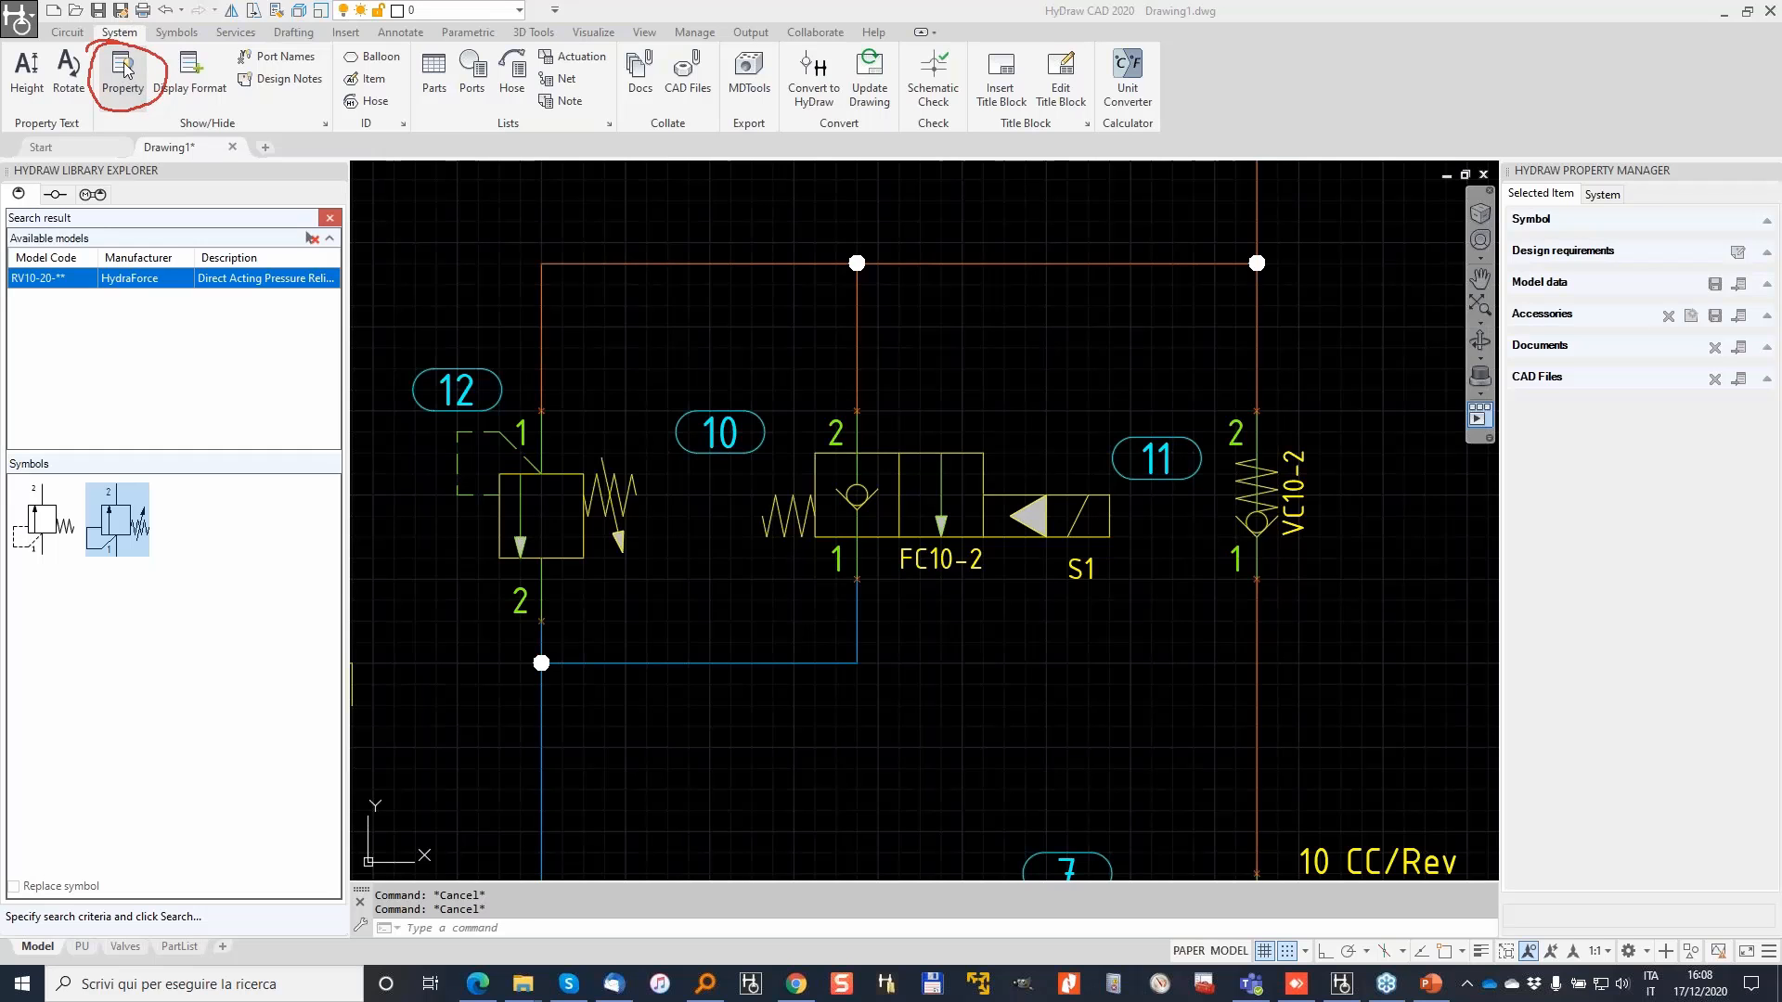
left_click(124, 65)
left_click(123, 69)
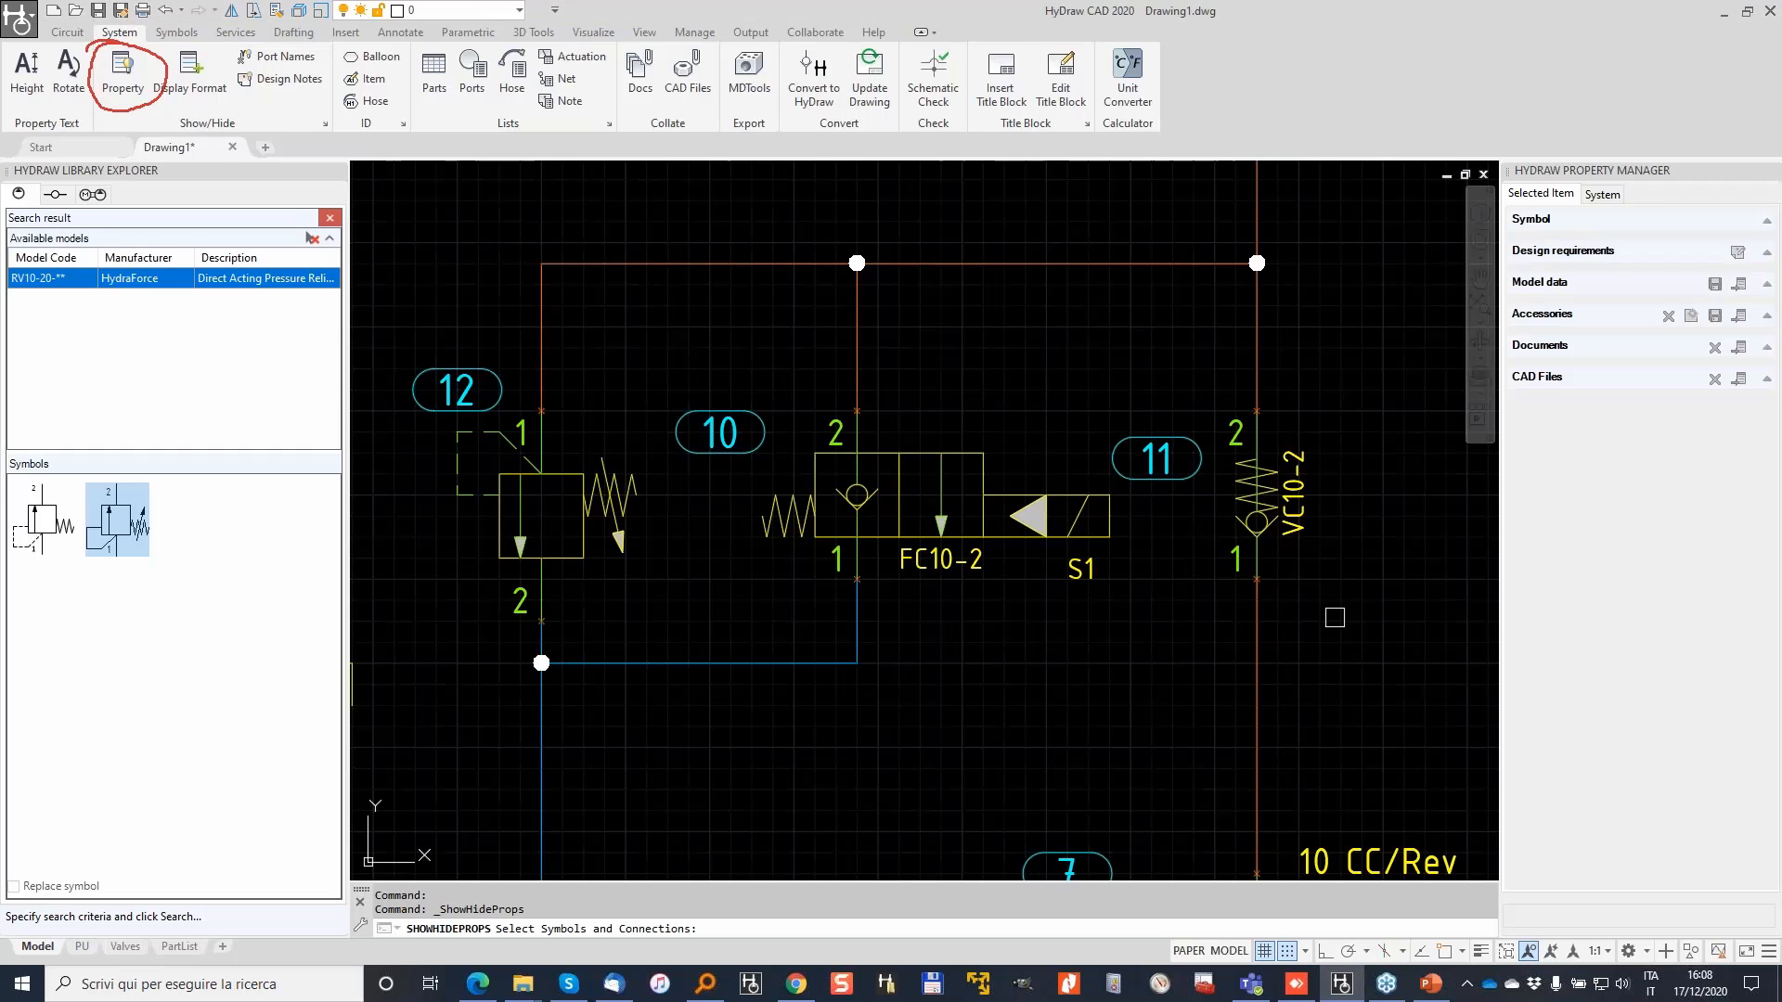
left_click(1383, 583)
left_click(403, 360)
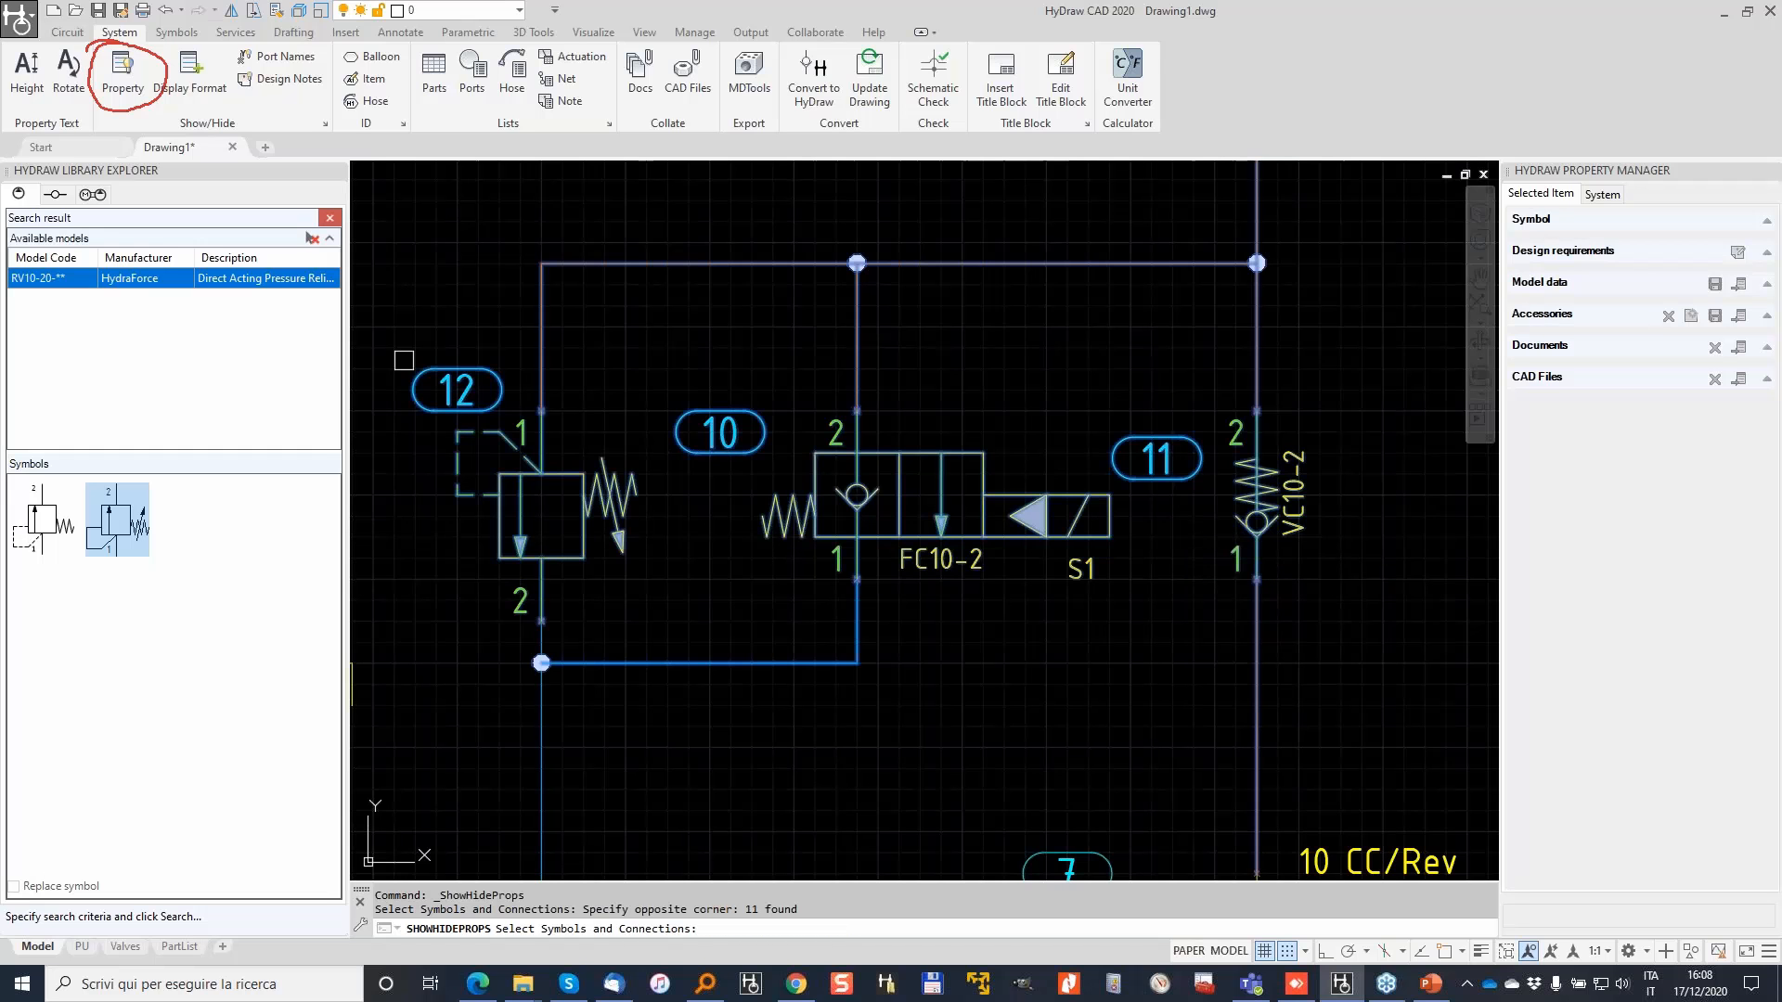
key("Return")
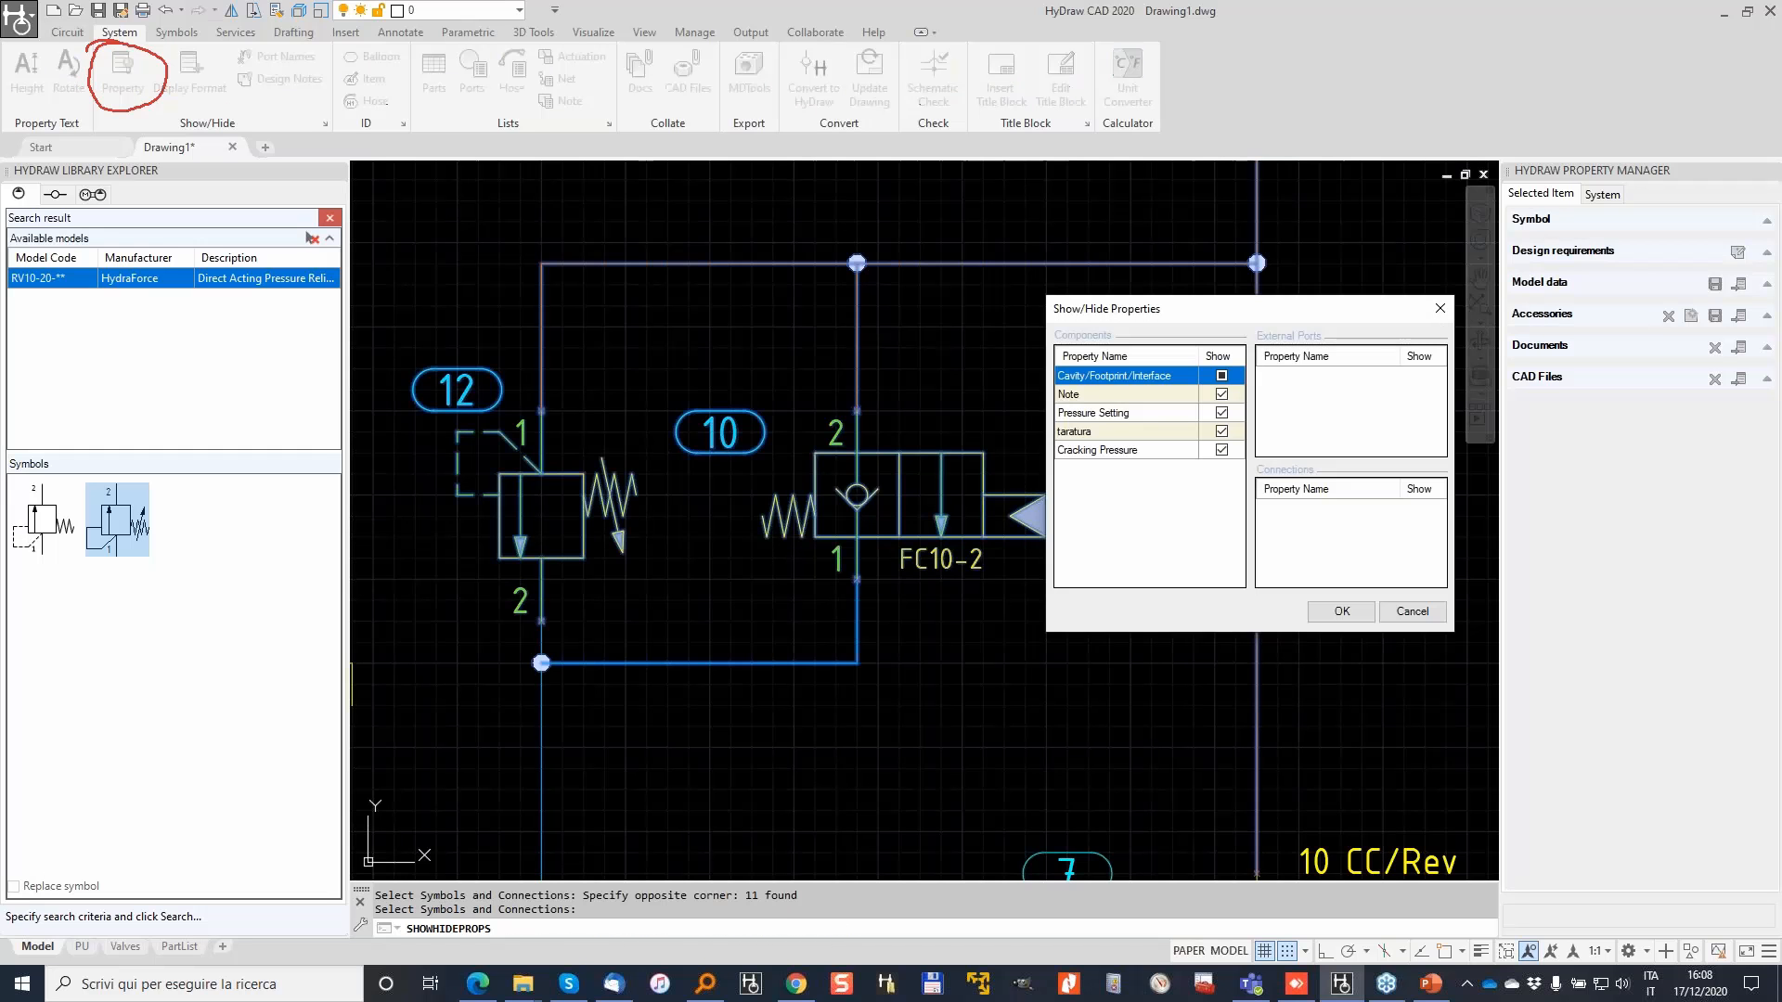
left_click(1222, 376)
left_click(1344, 610)
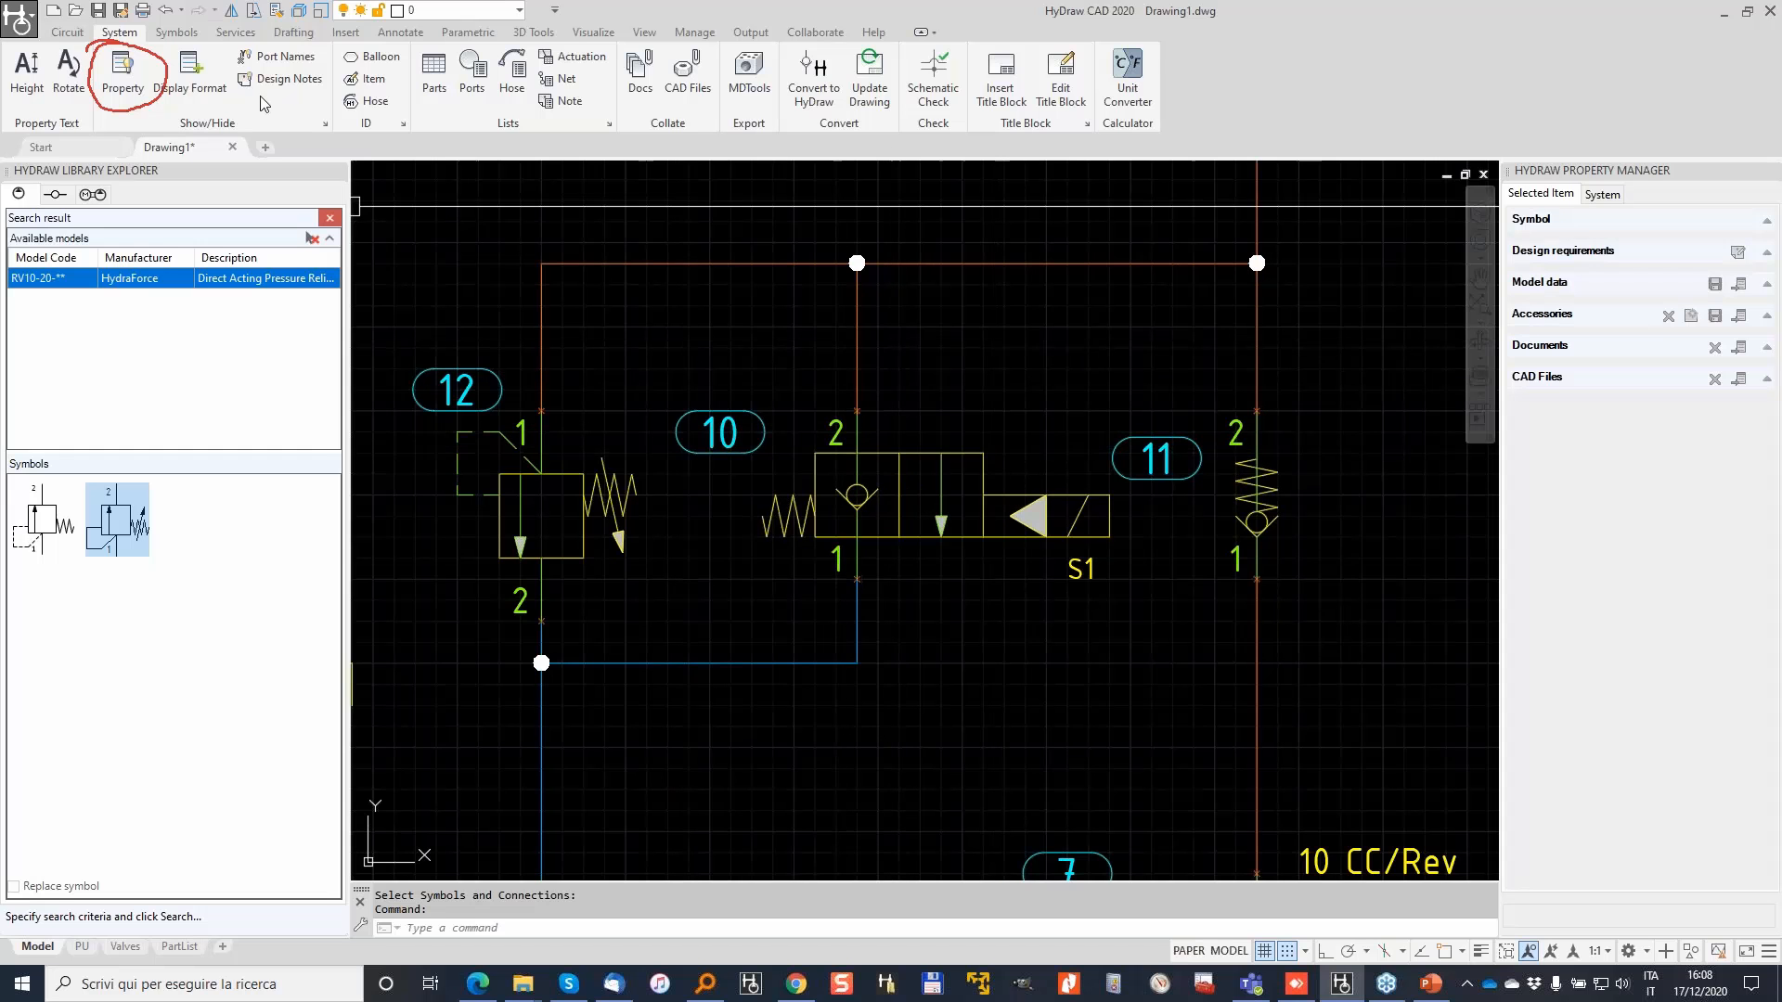
Step: Start Port Names and window-select the eleven valve-circuit symbols
left_click(268, 63)
left_click(1388, 603)
left_click(557, 379)
Step: Confirm the eleven symbols and choose Hide to remove their port numbers, then zoom out to the whole circuit
right_click(558, 379)
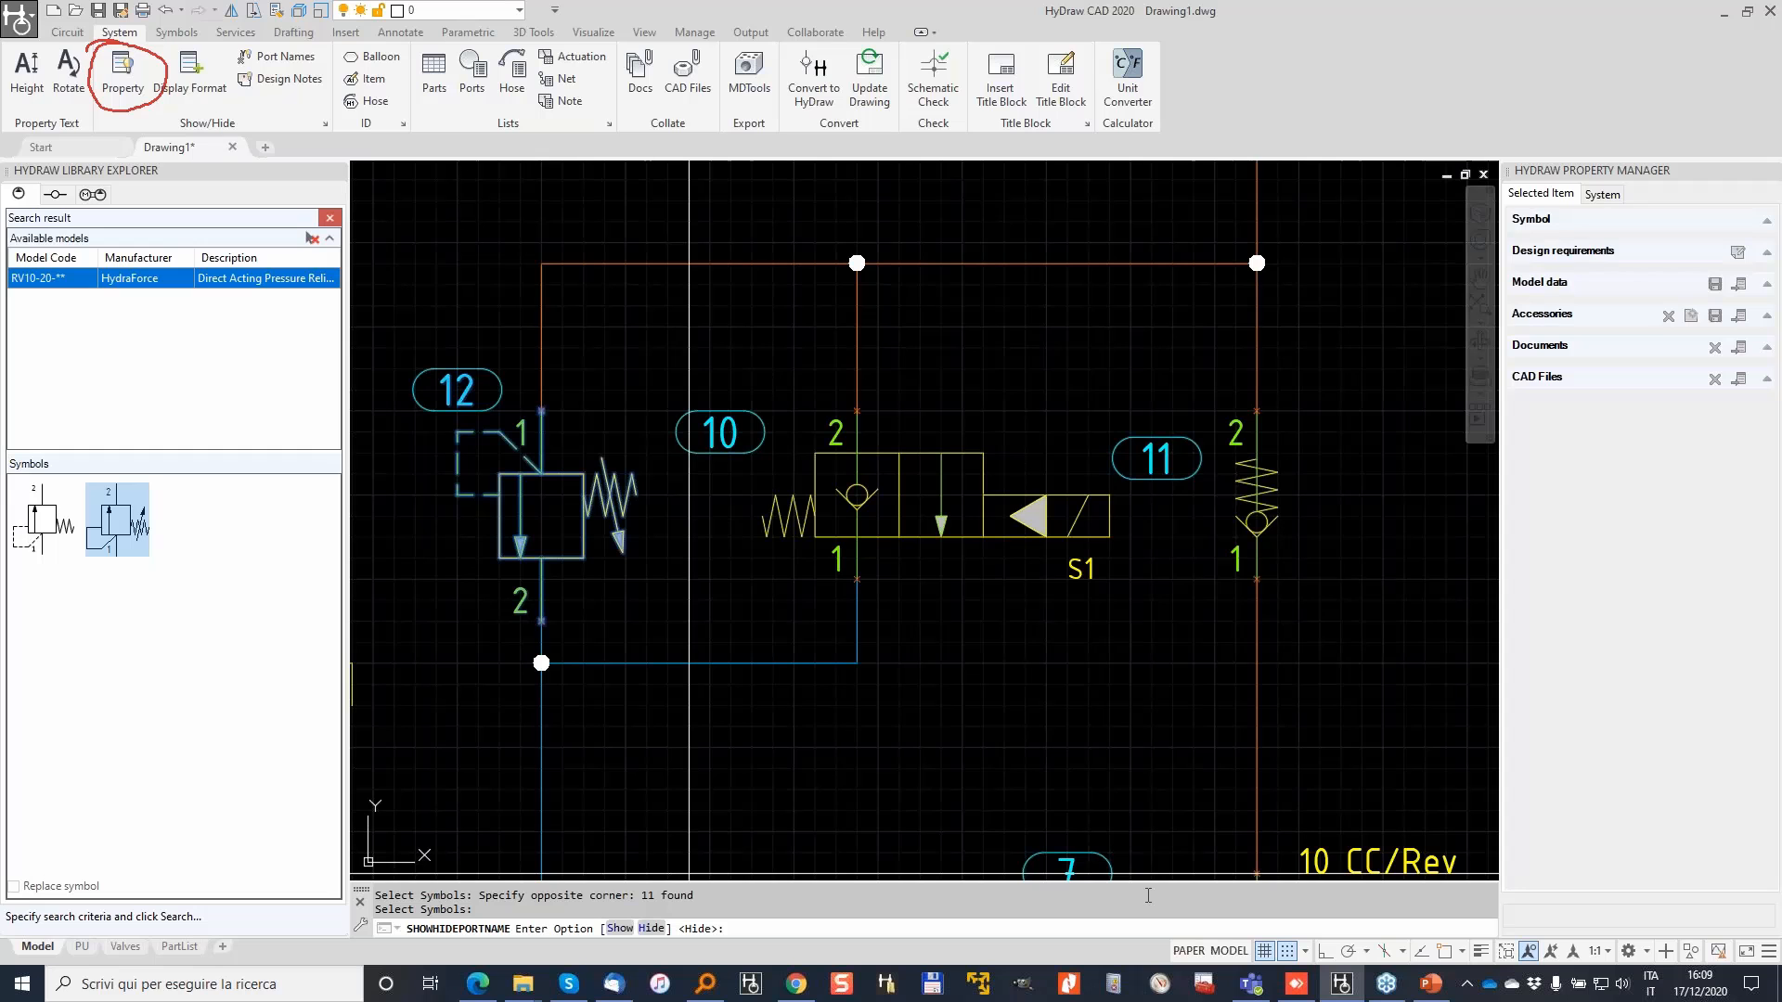
mouse_move(733, 825)
left_mouse_down()
mouse_move(480, 823)
mouse_move(694, 809)
mouse_move(603, 829)
mouse_move(654, 914)
left_mouse_up()
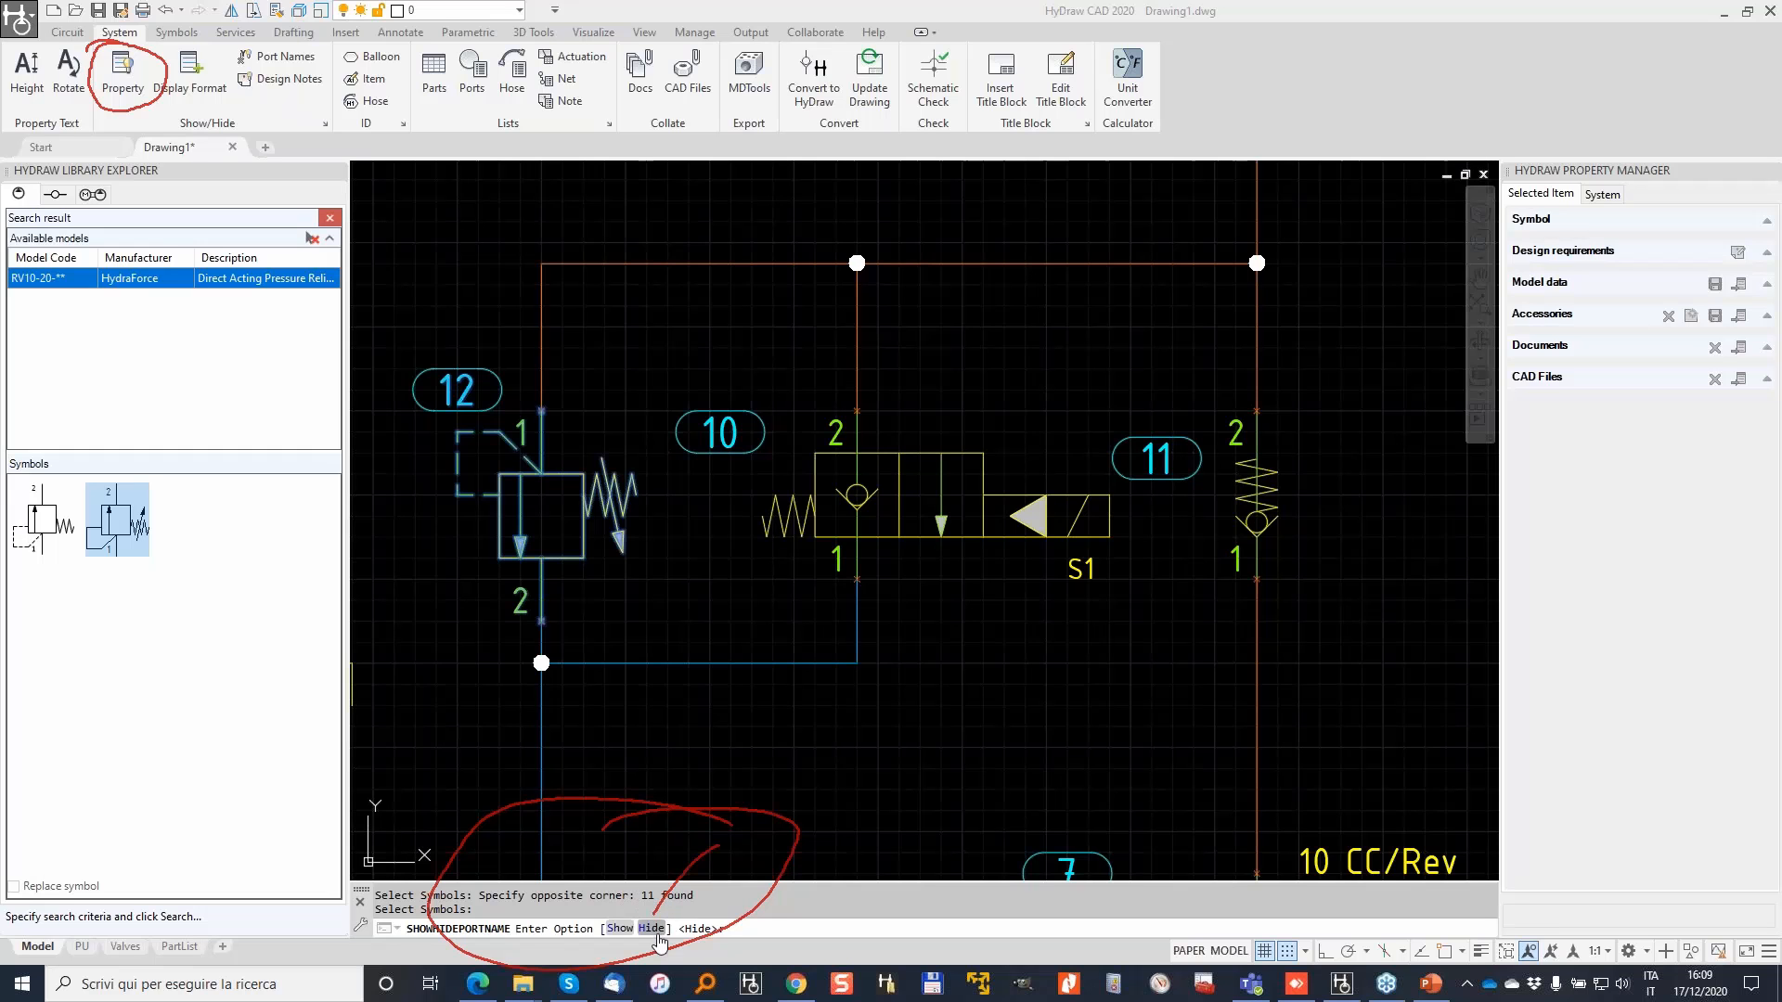
left_click(654, 929)
left_click(652, 929)
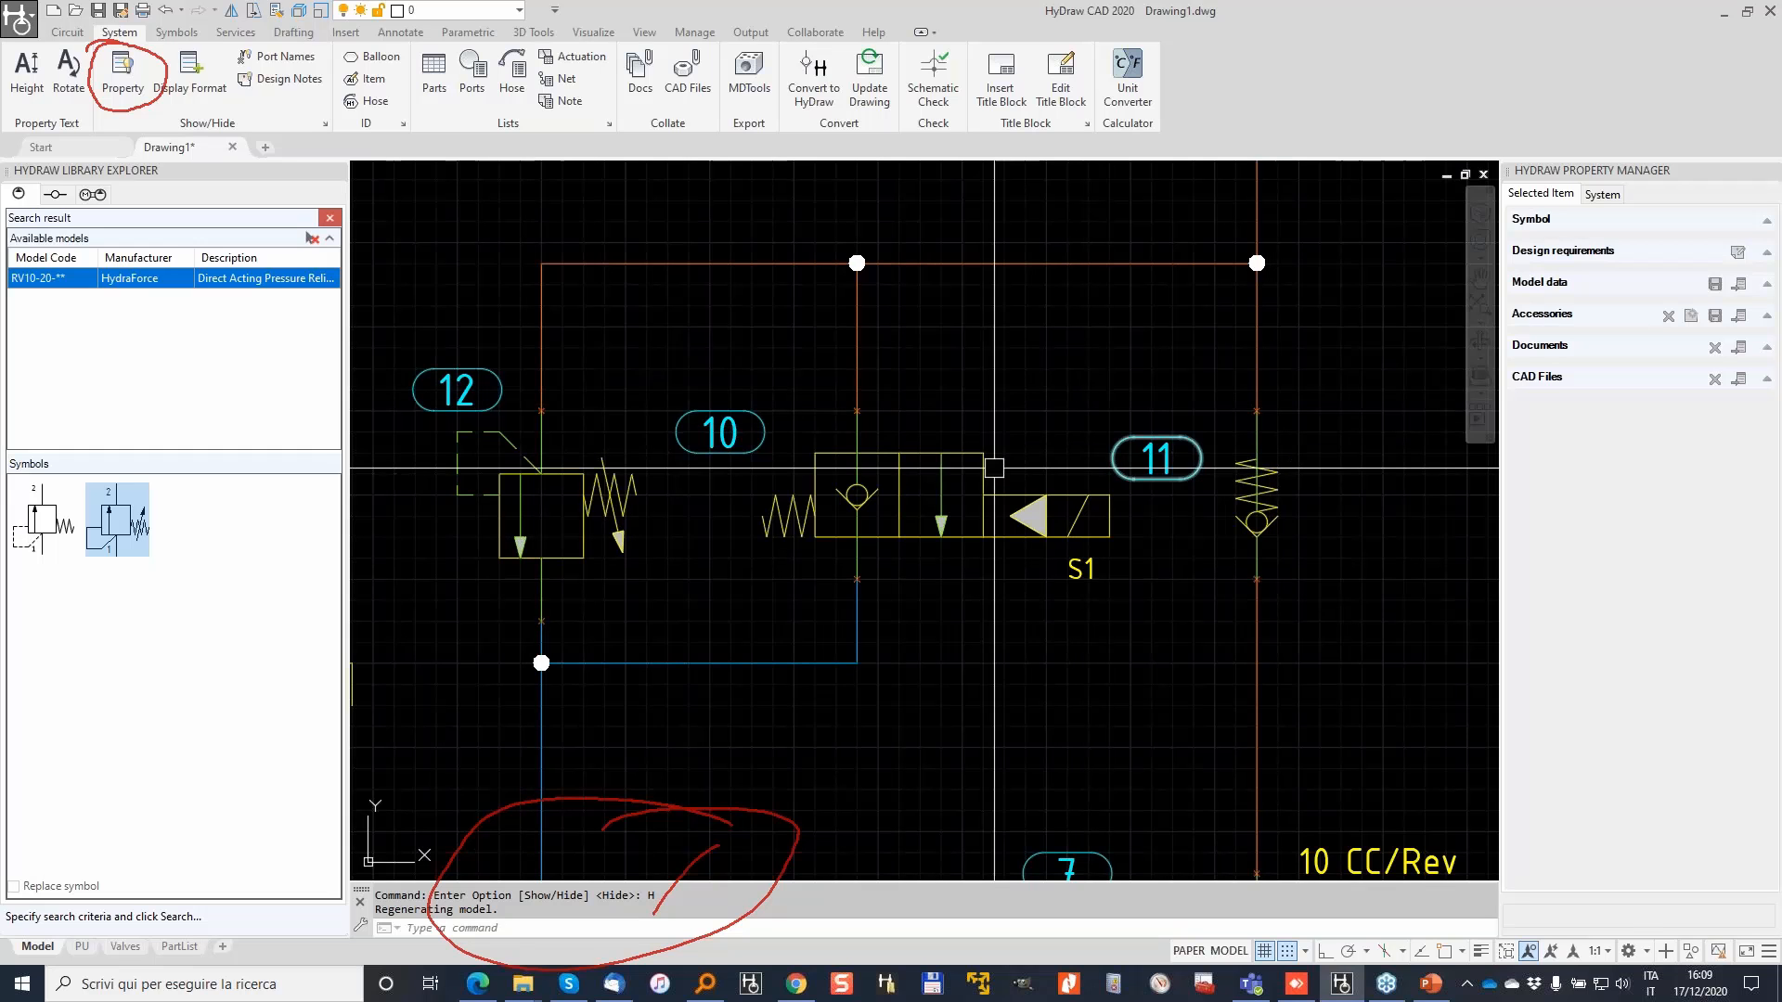
key("Escape")
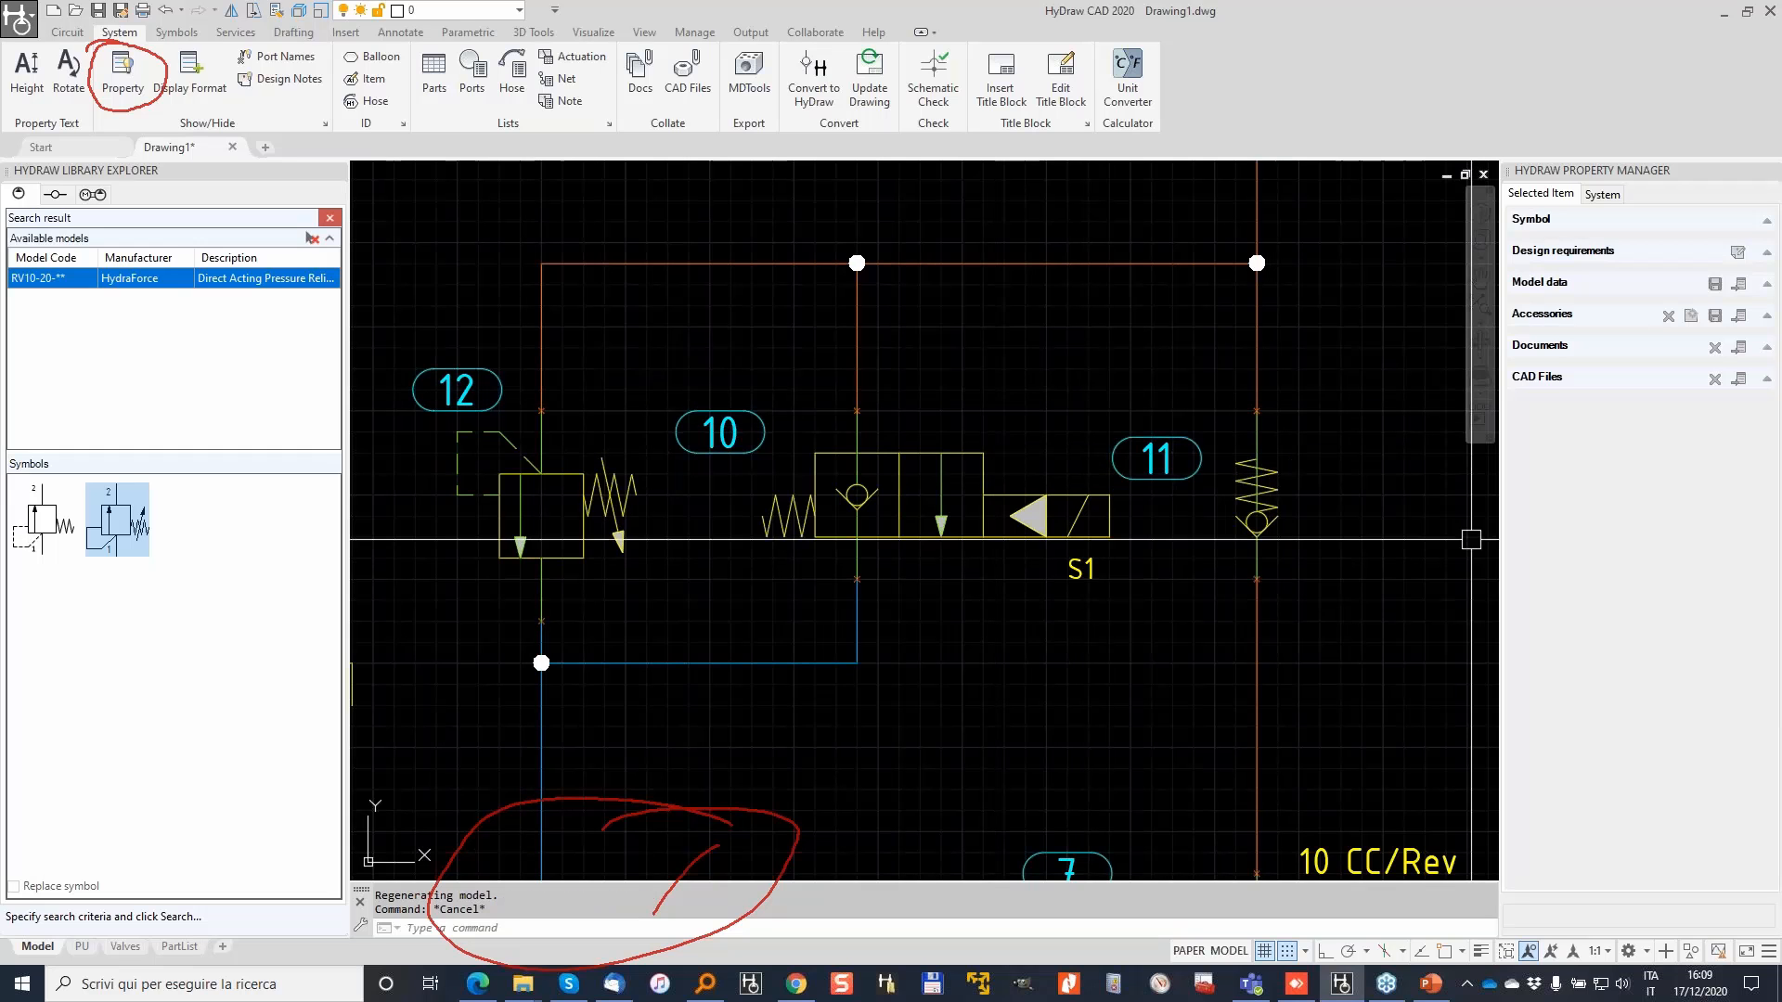
key("Escape")
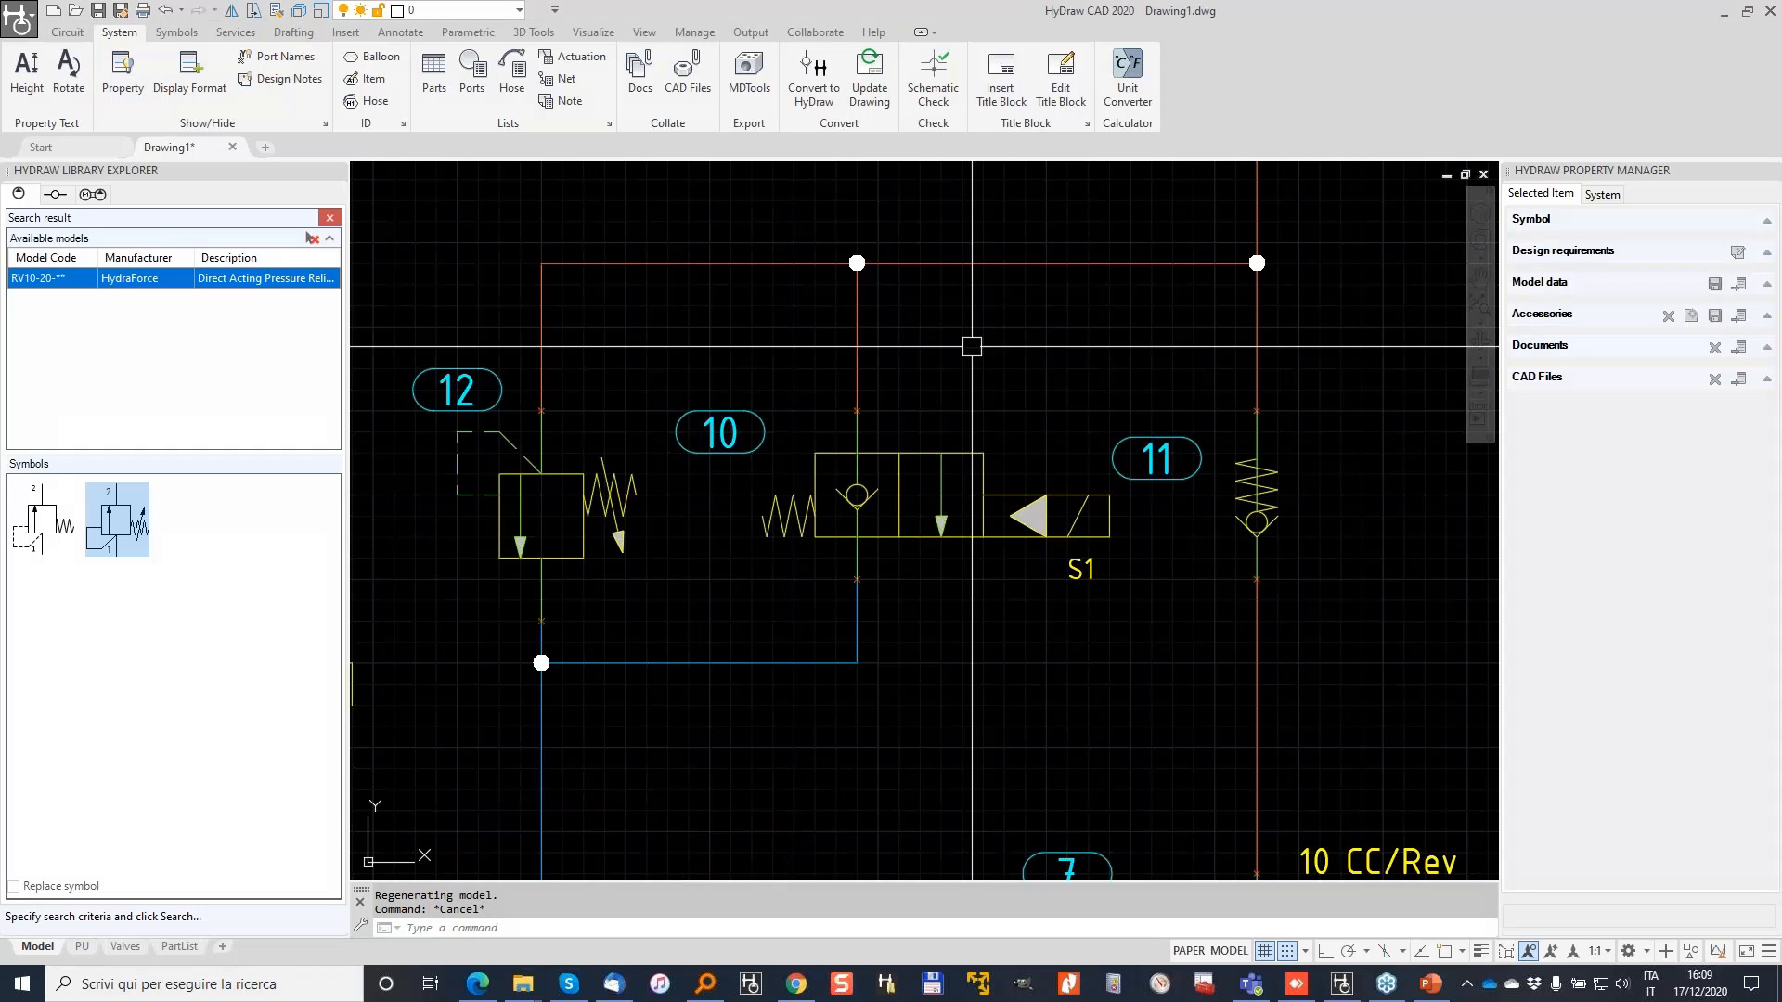
key("Escape")
scroll(972, 346, "down", 4)
middle_click_drag(1000, 306, 933, 423)
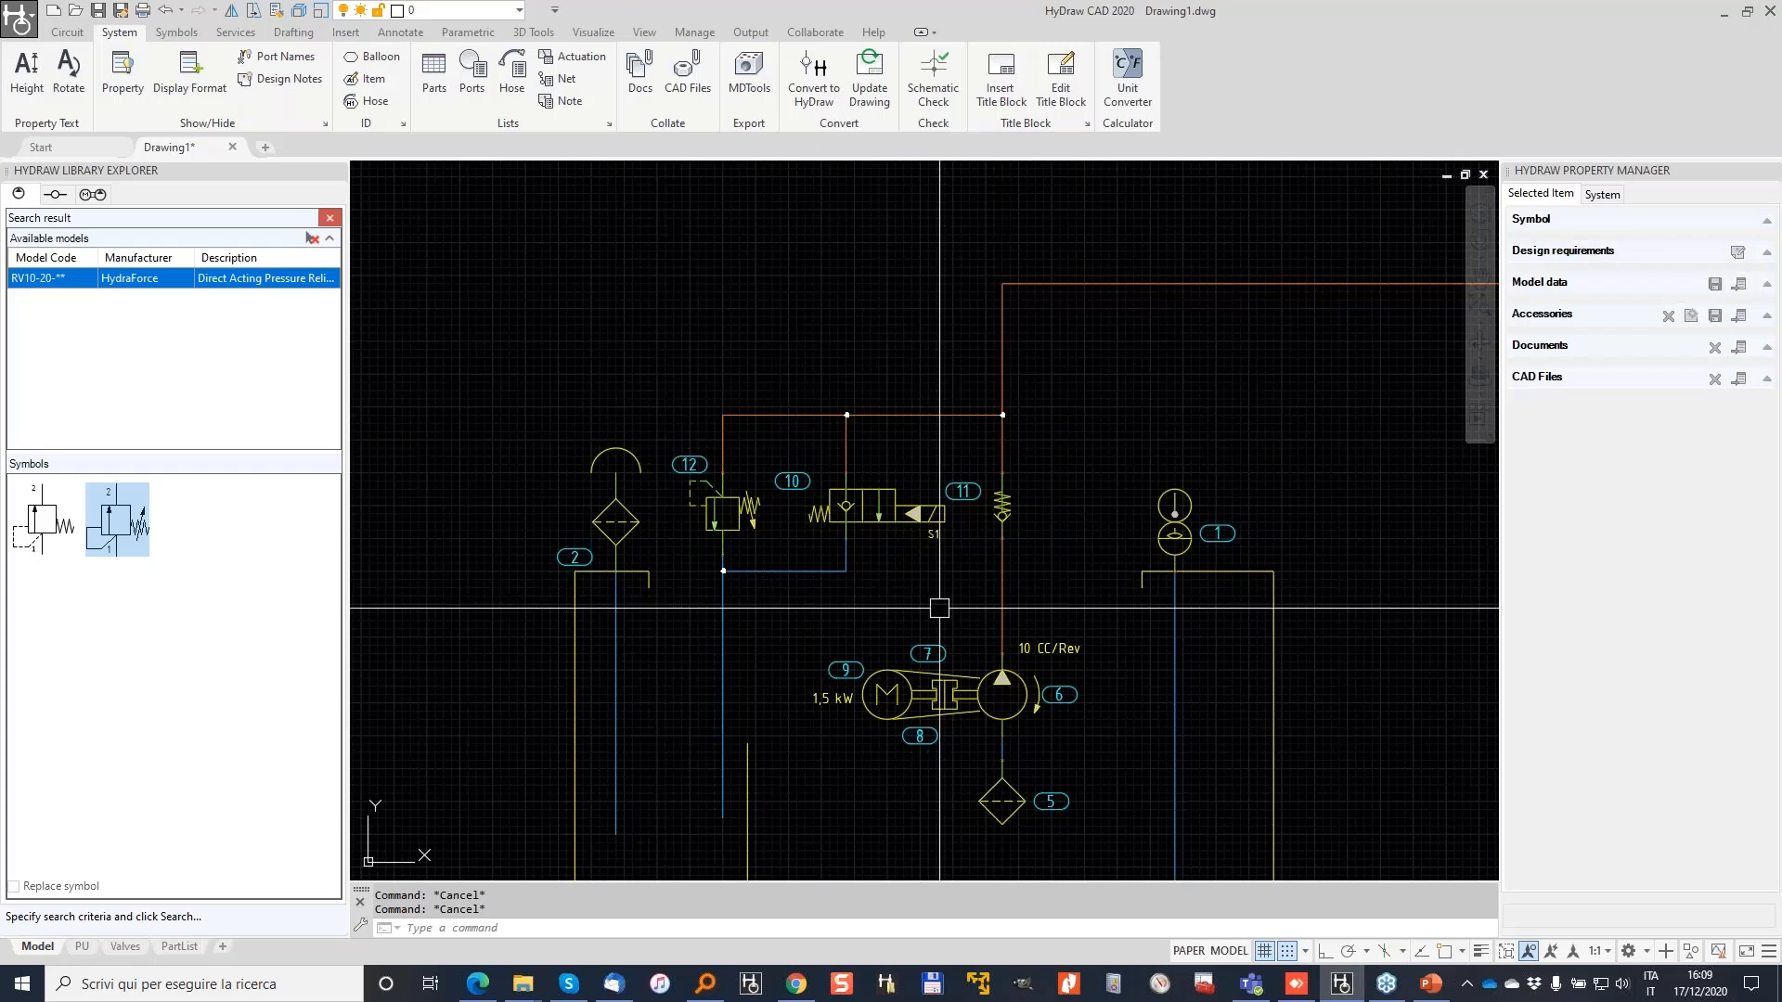
Step: Draw Manifold envelope item 13 from the Circuit tab around the relief, solenoid and check valves
left_click(70, 38)
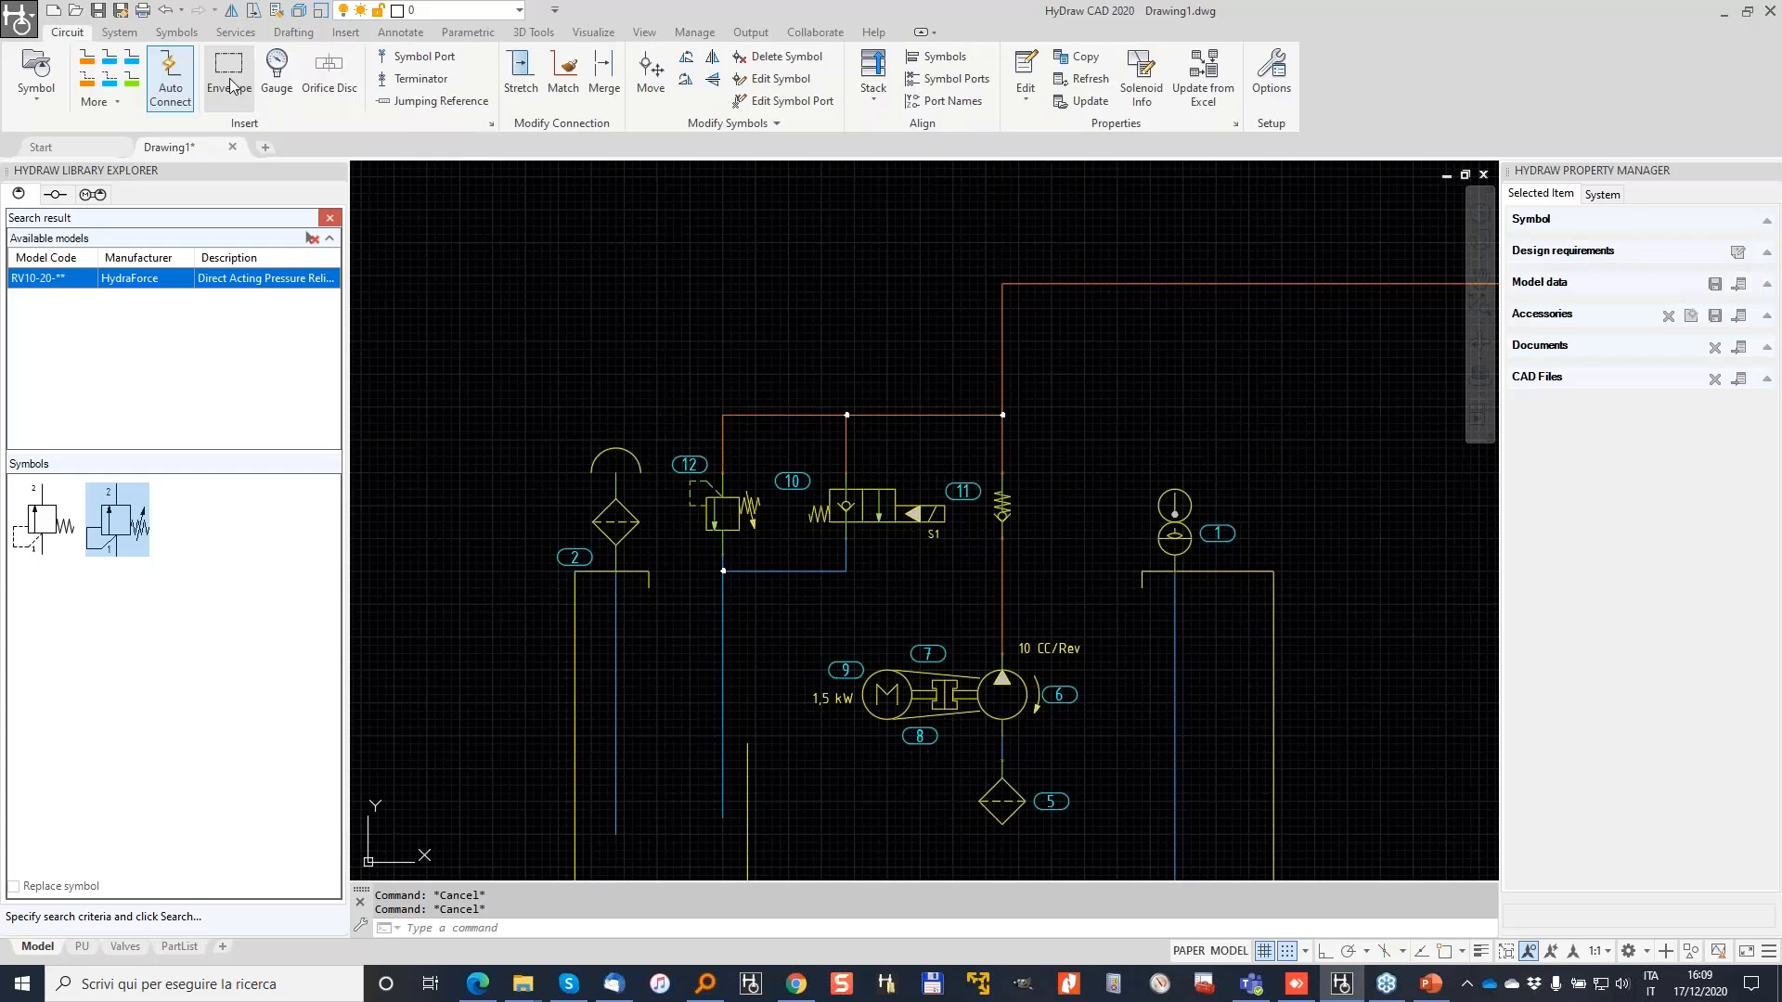
left_click(234, 72)
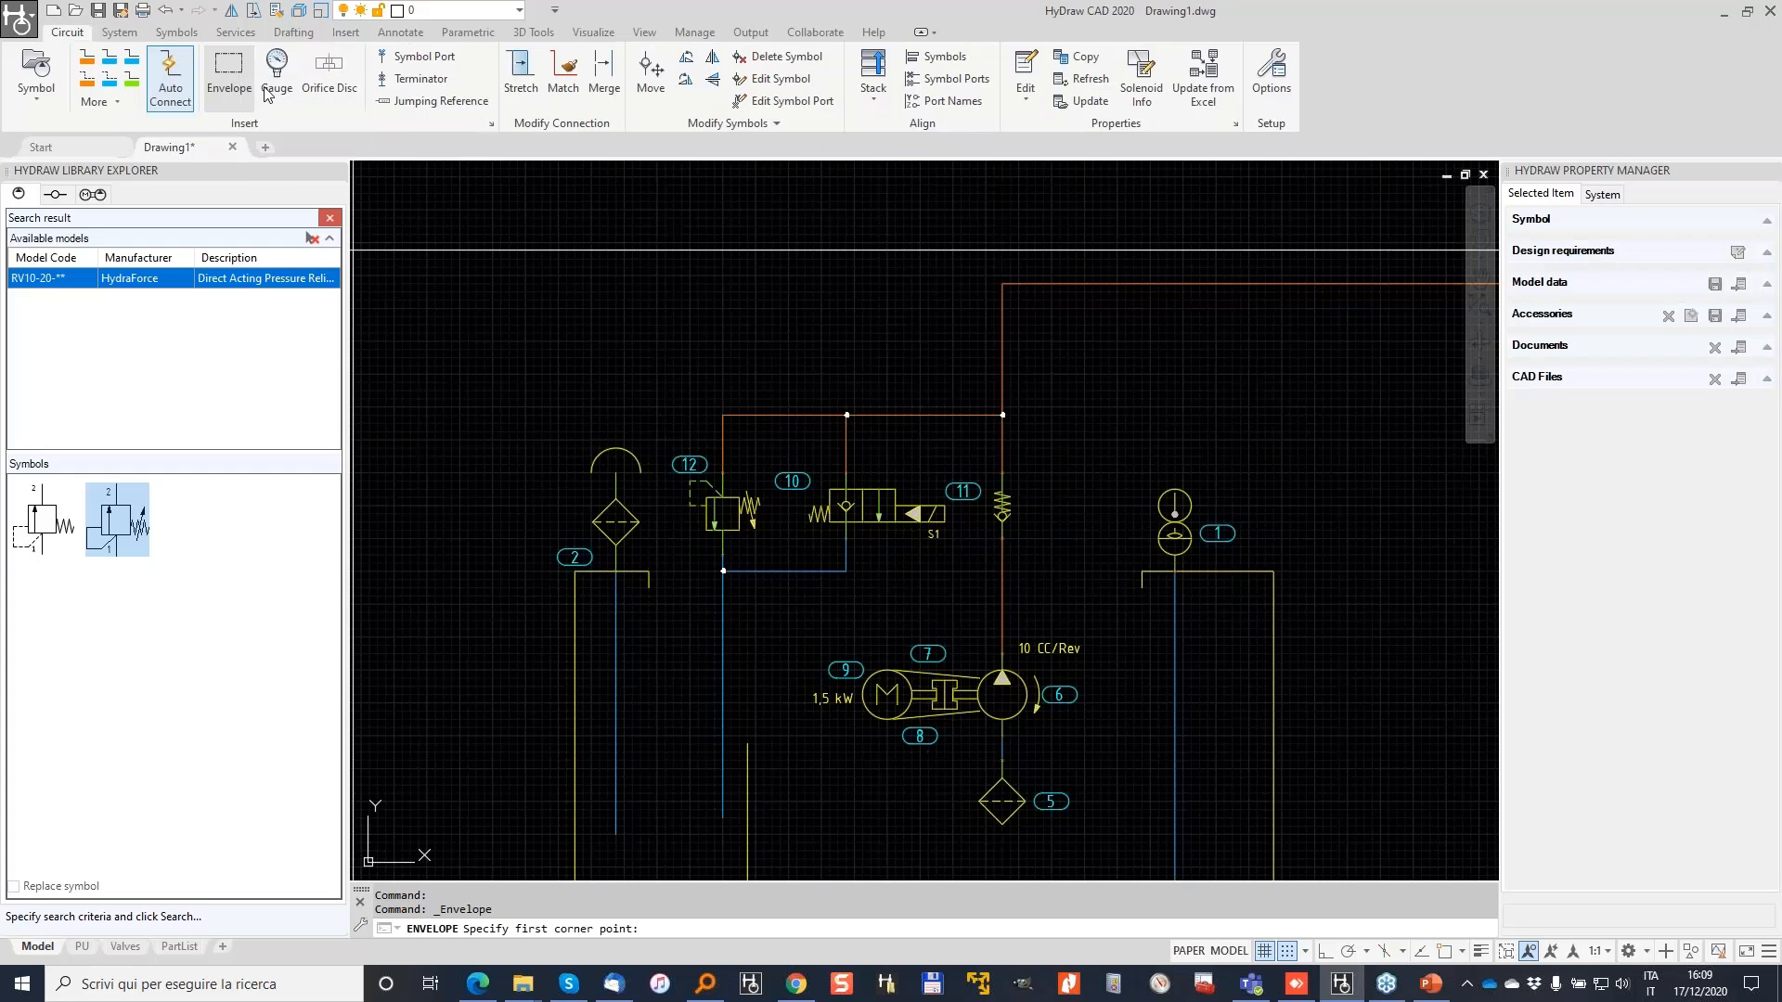
left_click(666, 357)
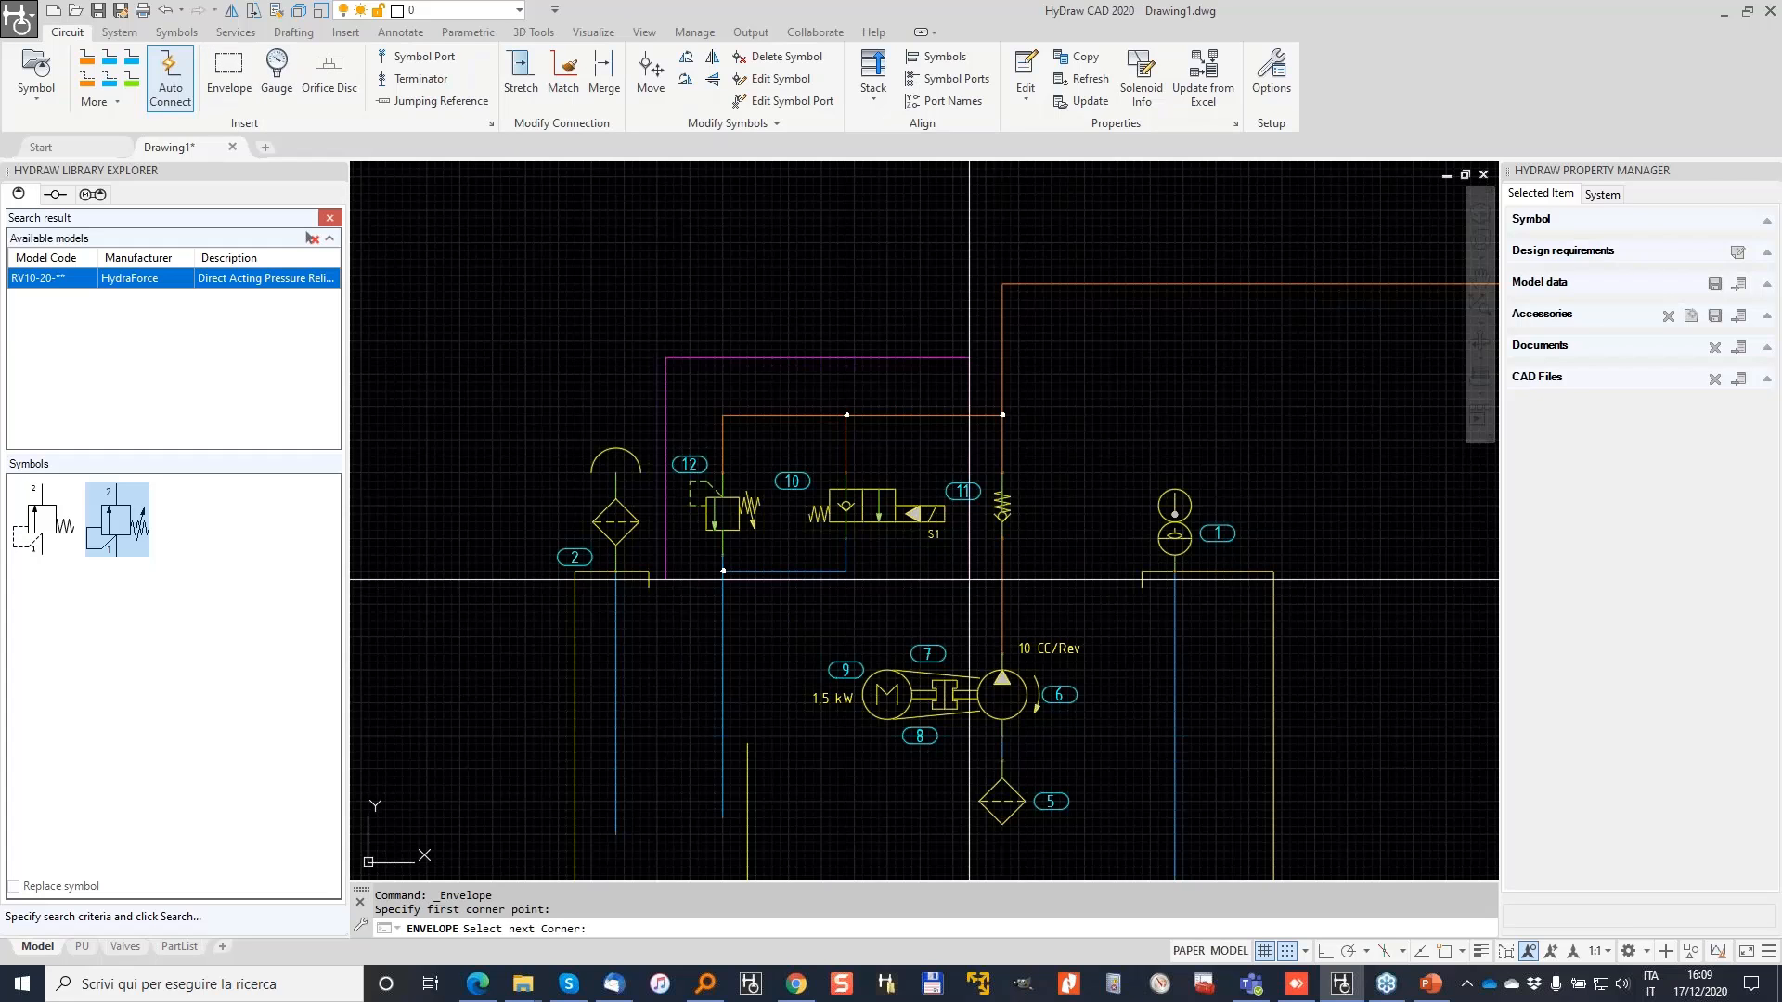
left_click(1068, 603)
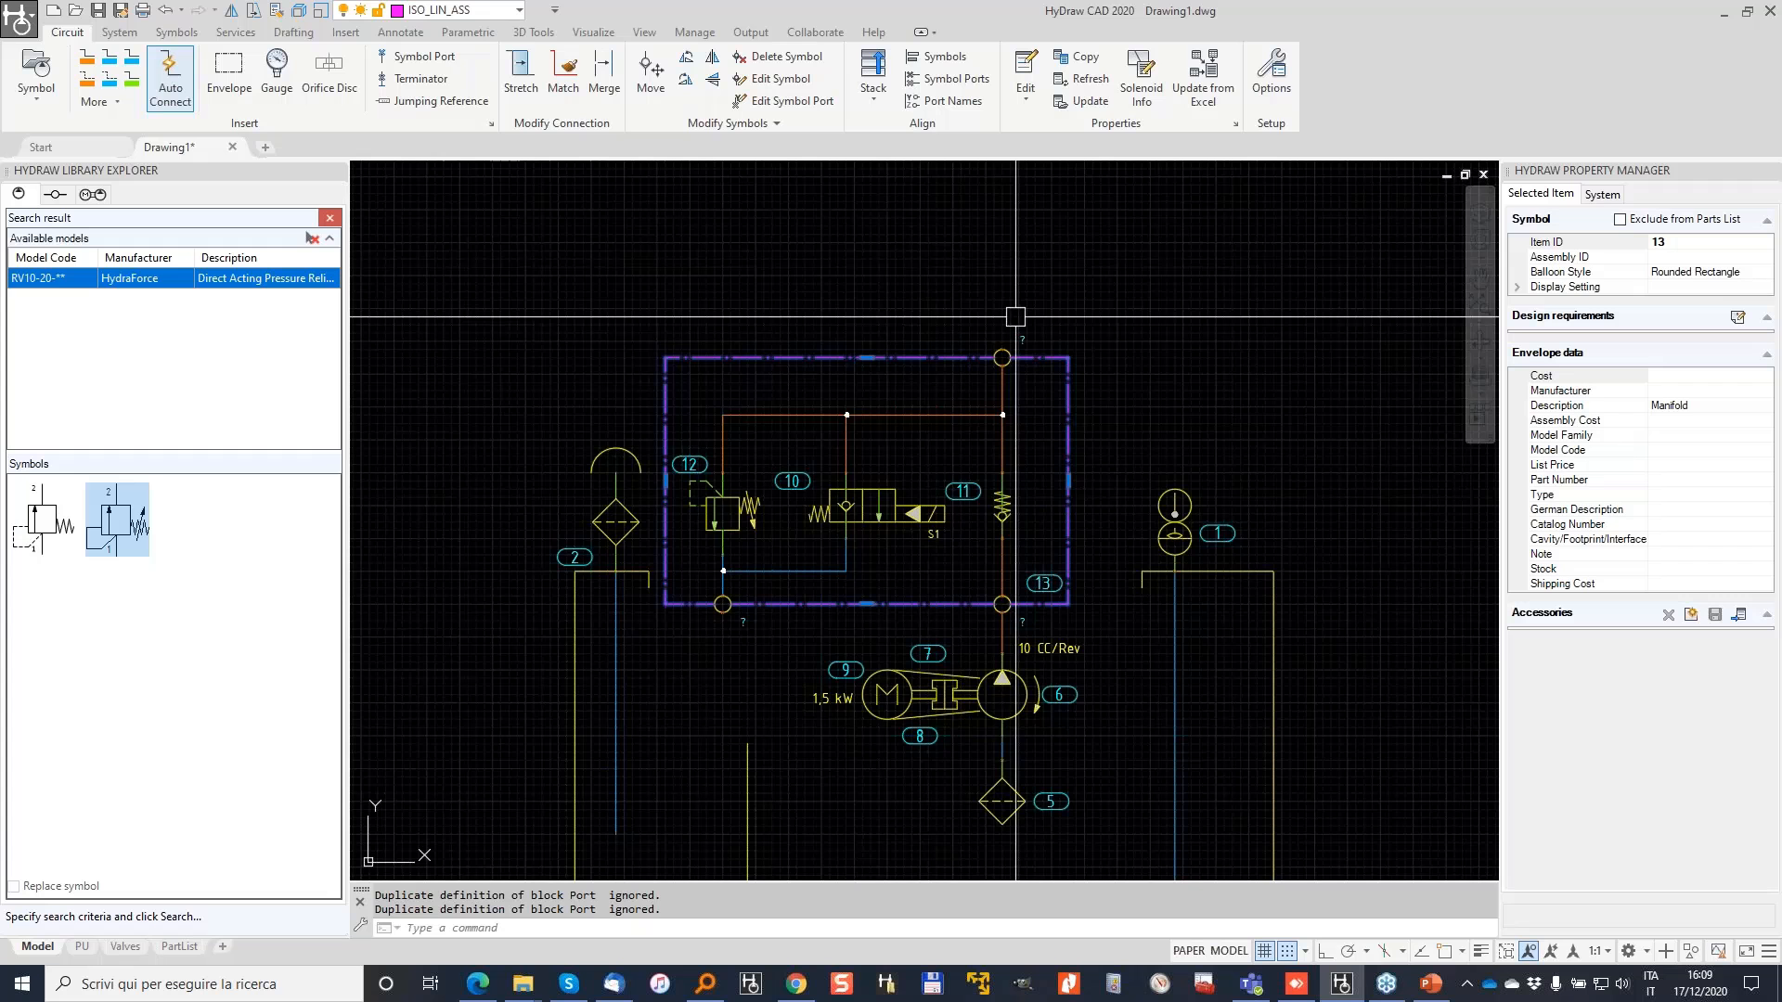
middle_click_drag(1016, 316, 676, 430)
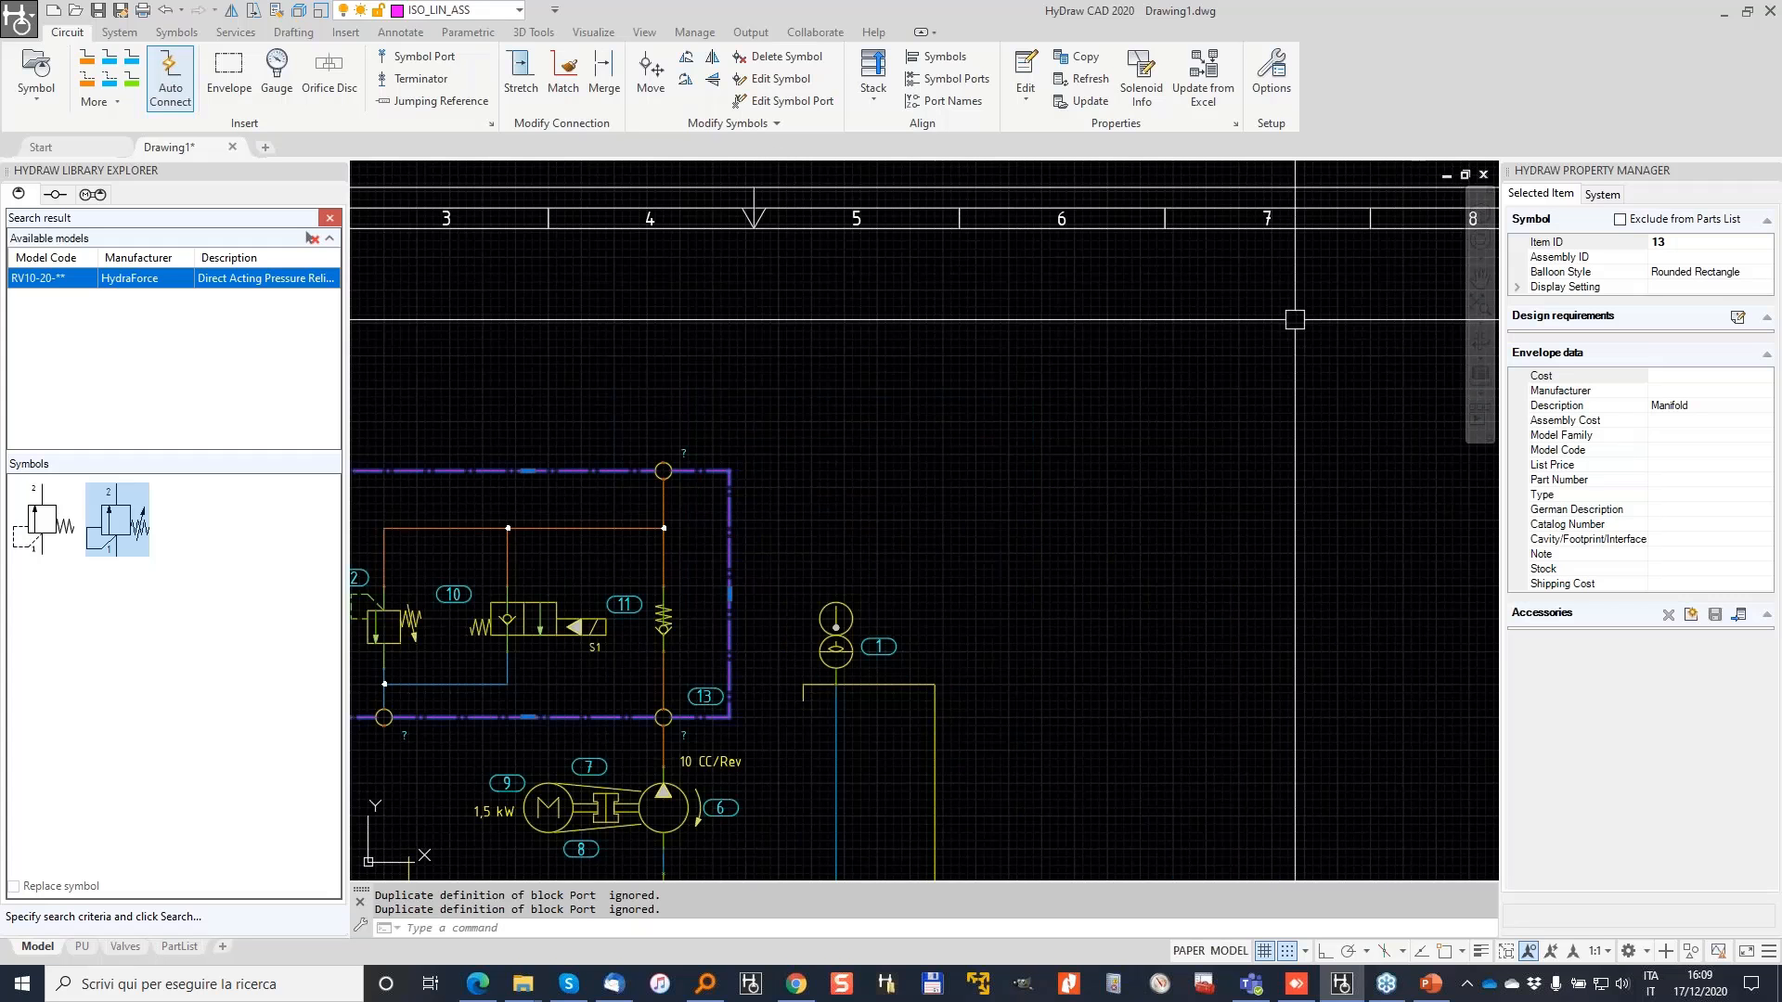
scroll(664, 738, "up", 5)
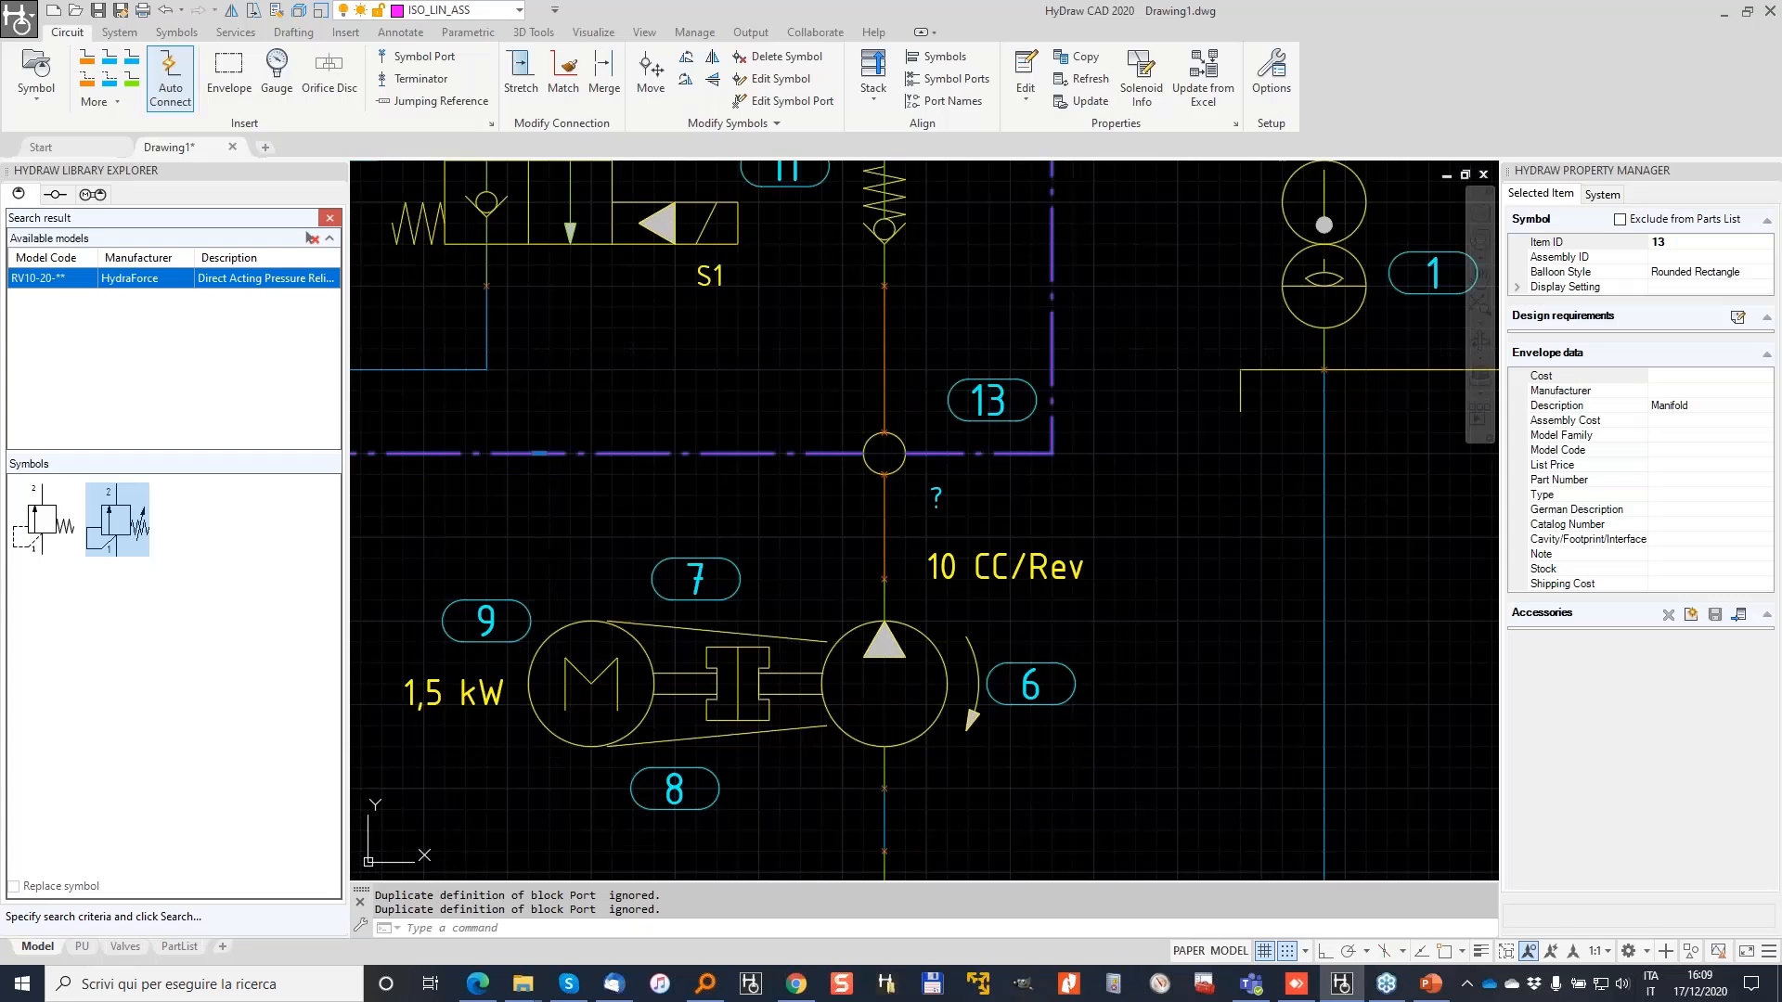
left_click(885, 506)
scroll(901, 426, "down", 5)
middle_click_drag(937, 363, 884, 525)
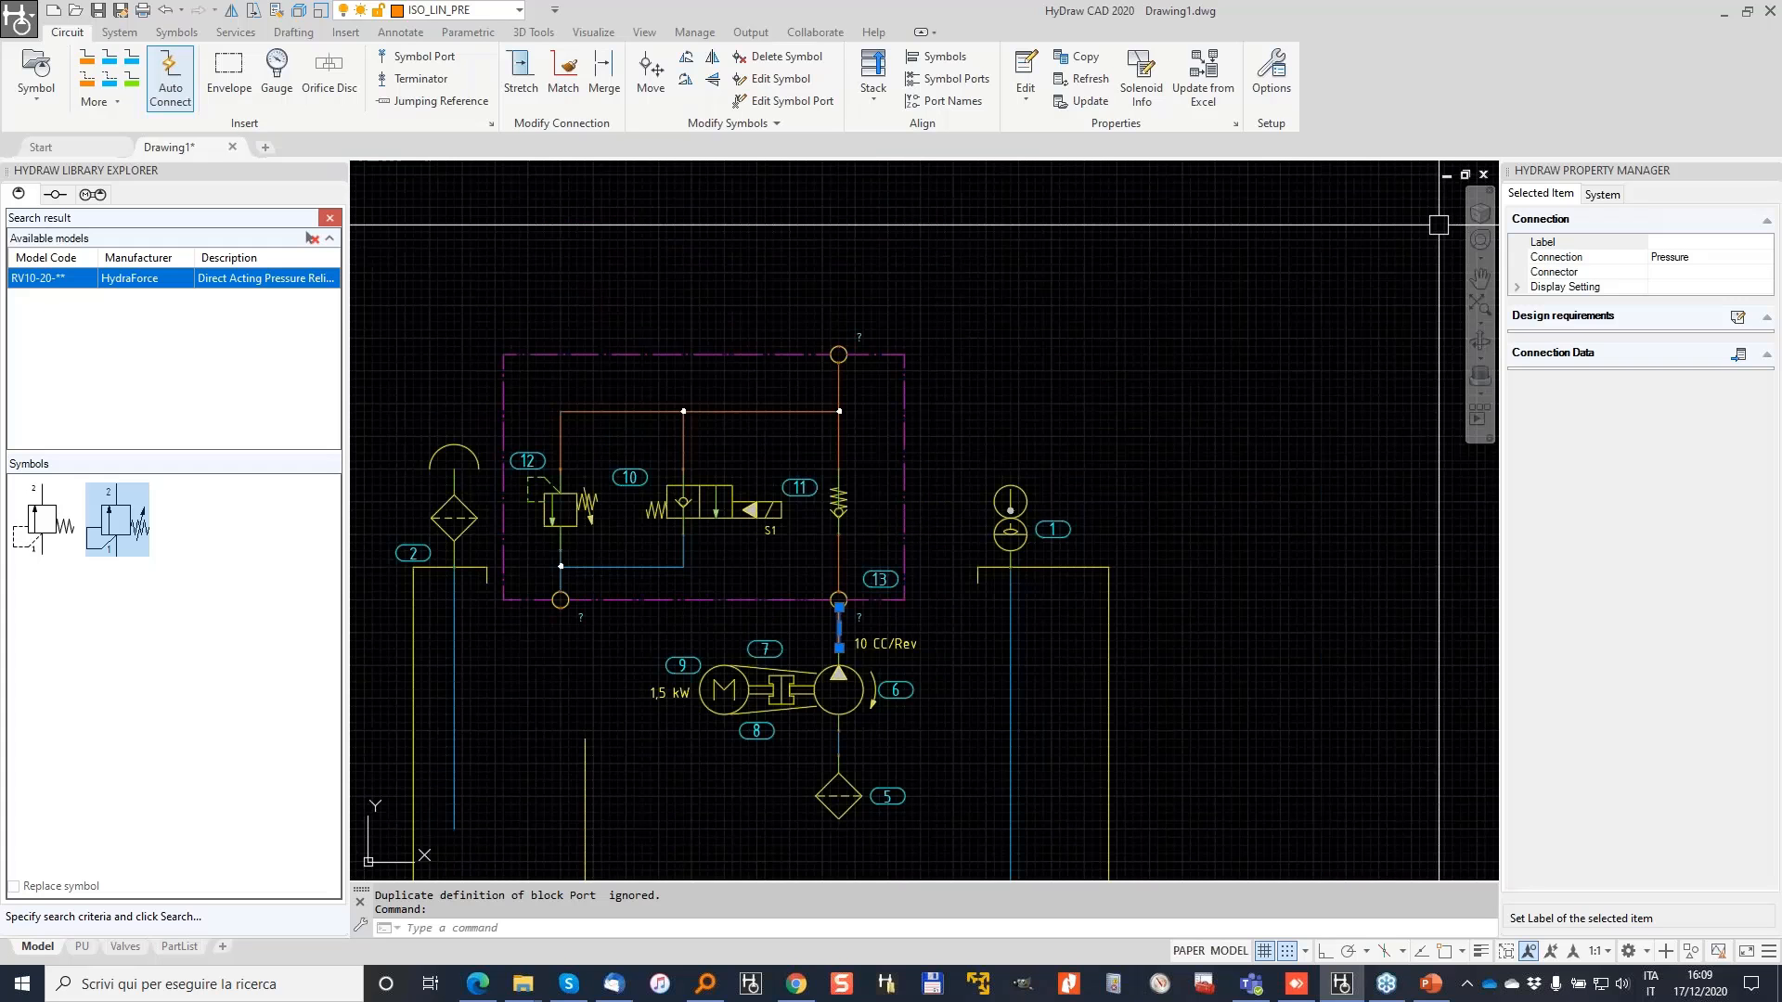
Step: Draw a pressure line from the manifold's top port out to the right
left_click(89, 64)
left_click(838, 354)
middle_click_drag(1035, 264, 754, 355)
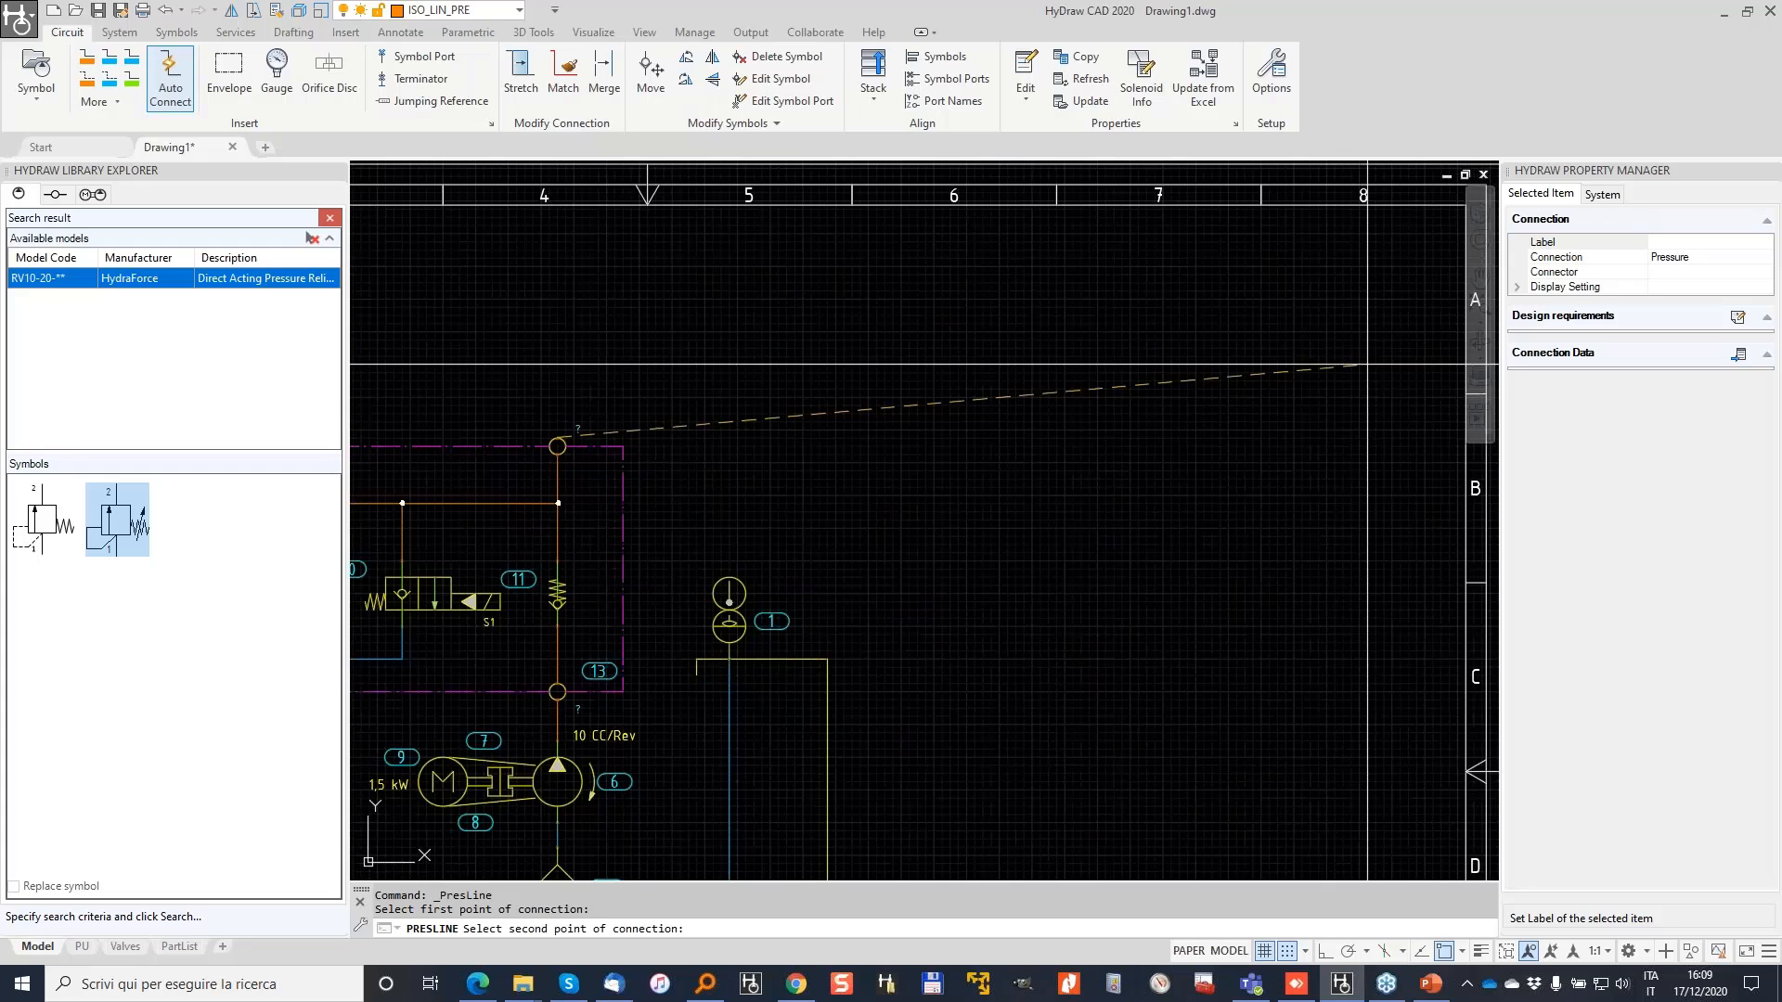
left_click(1367, 365)
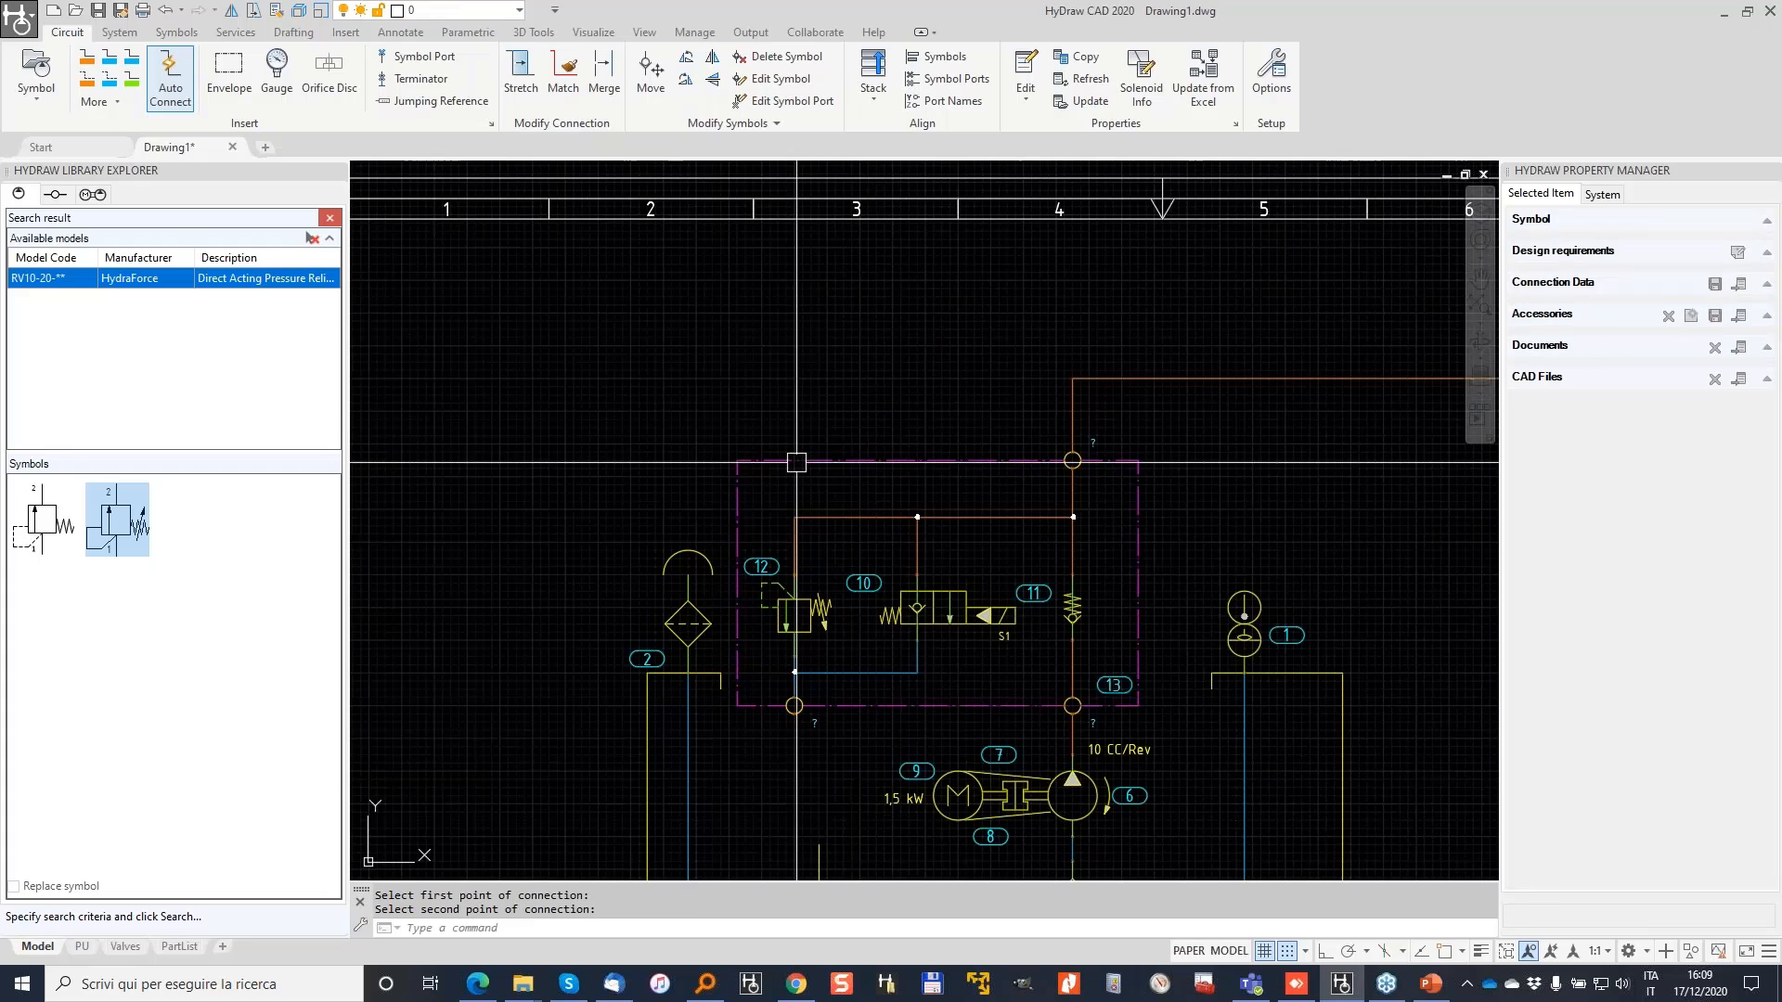
middle_click_drag(796, 462, 781, 277)
Step: Draw a reservoir return line straight down from a manifold port and view the full sheet
left_click(110, 60)
left_click(778, 537)
left_click(779, 774)
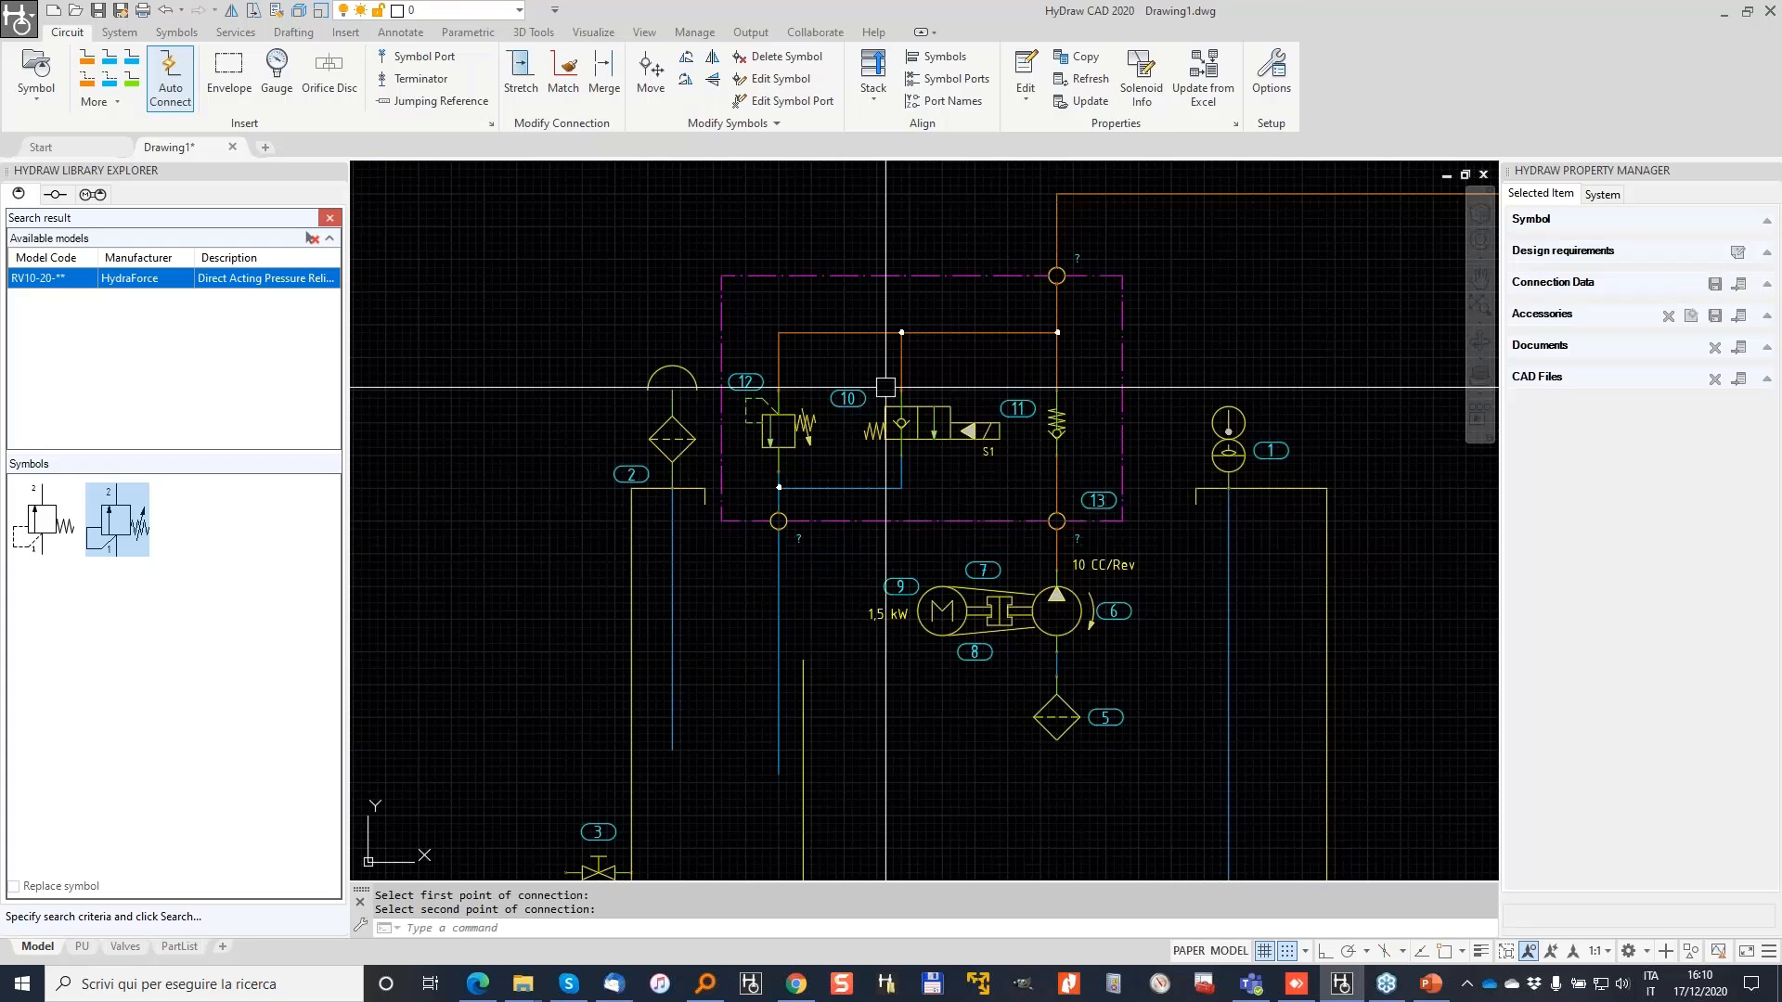
key("Escape")
scroll(885, 387, "down", 2)
key("Escape")
middle_click_drag(838, 245, 757, 390)
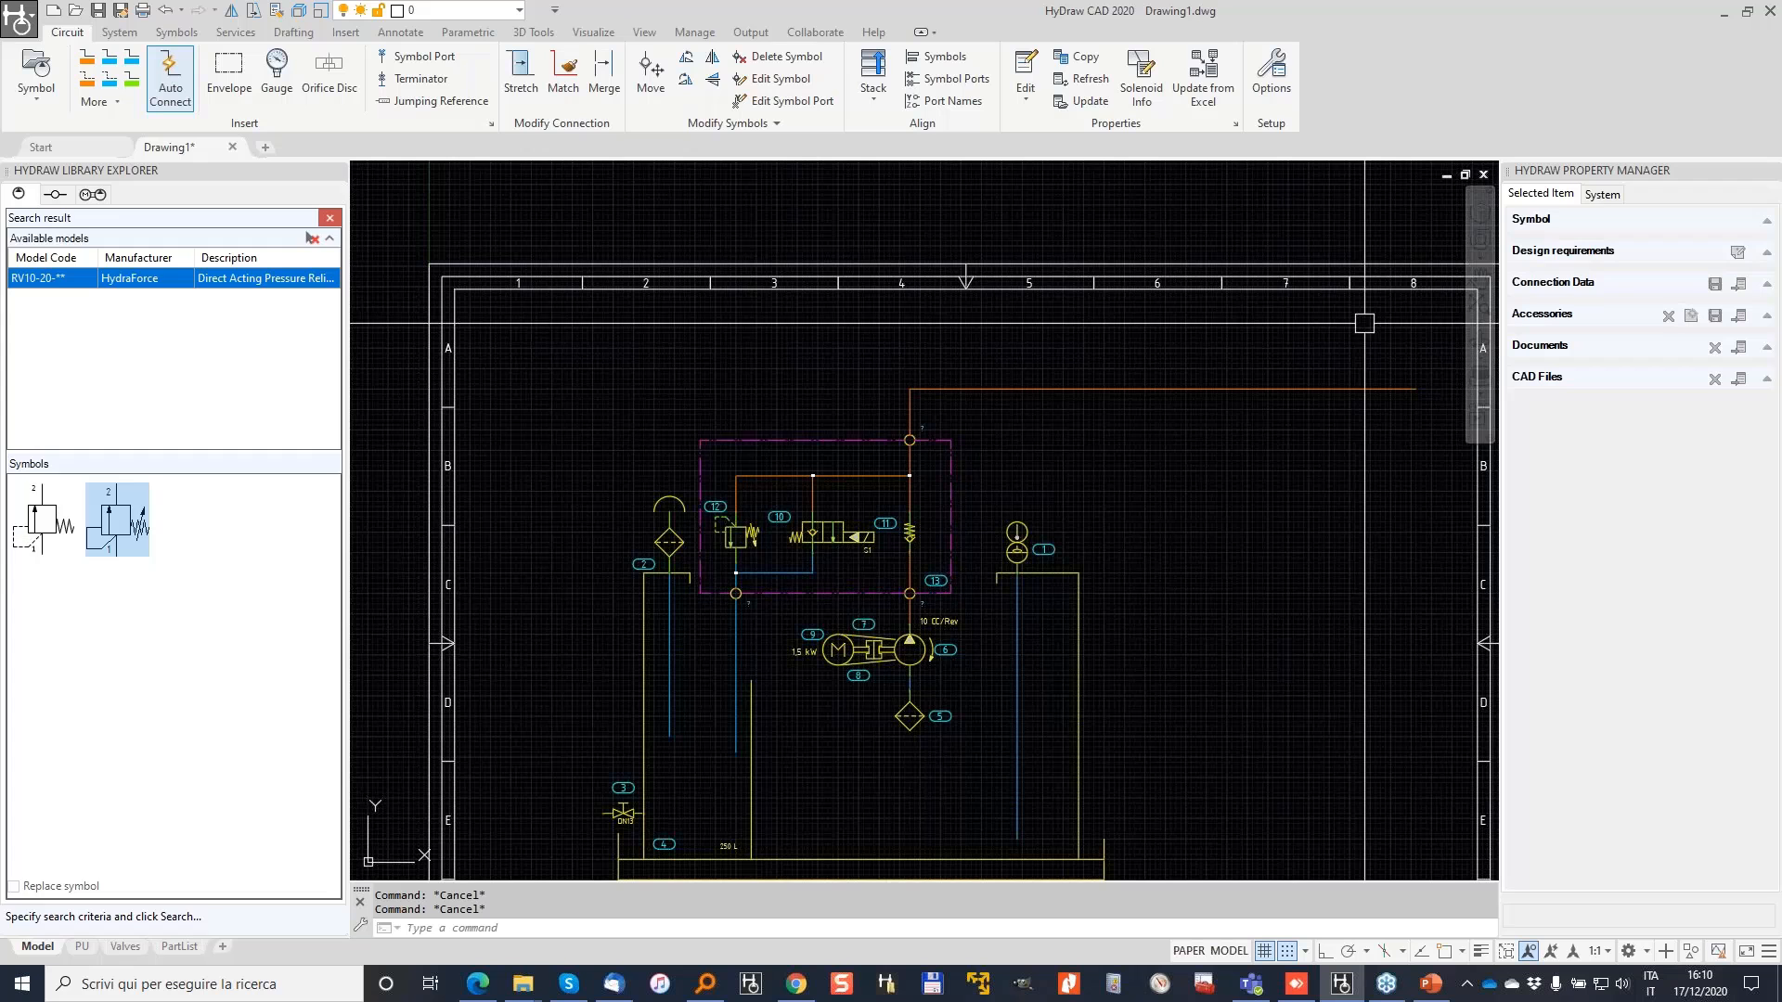
Step: In the External Port Library, name the port T and set its flow to 30
left_click(55, 196)
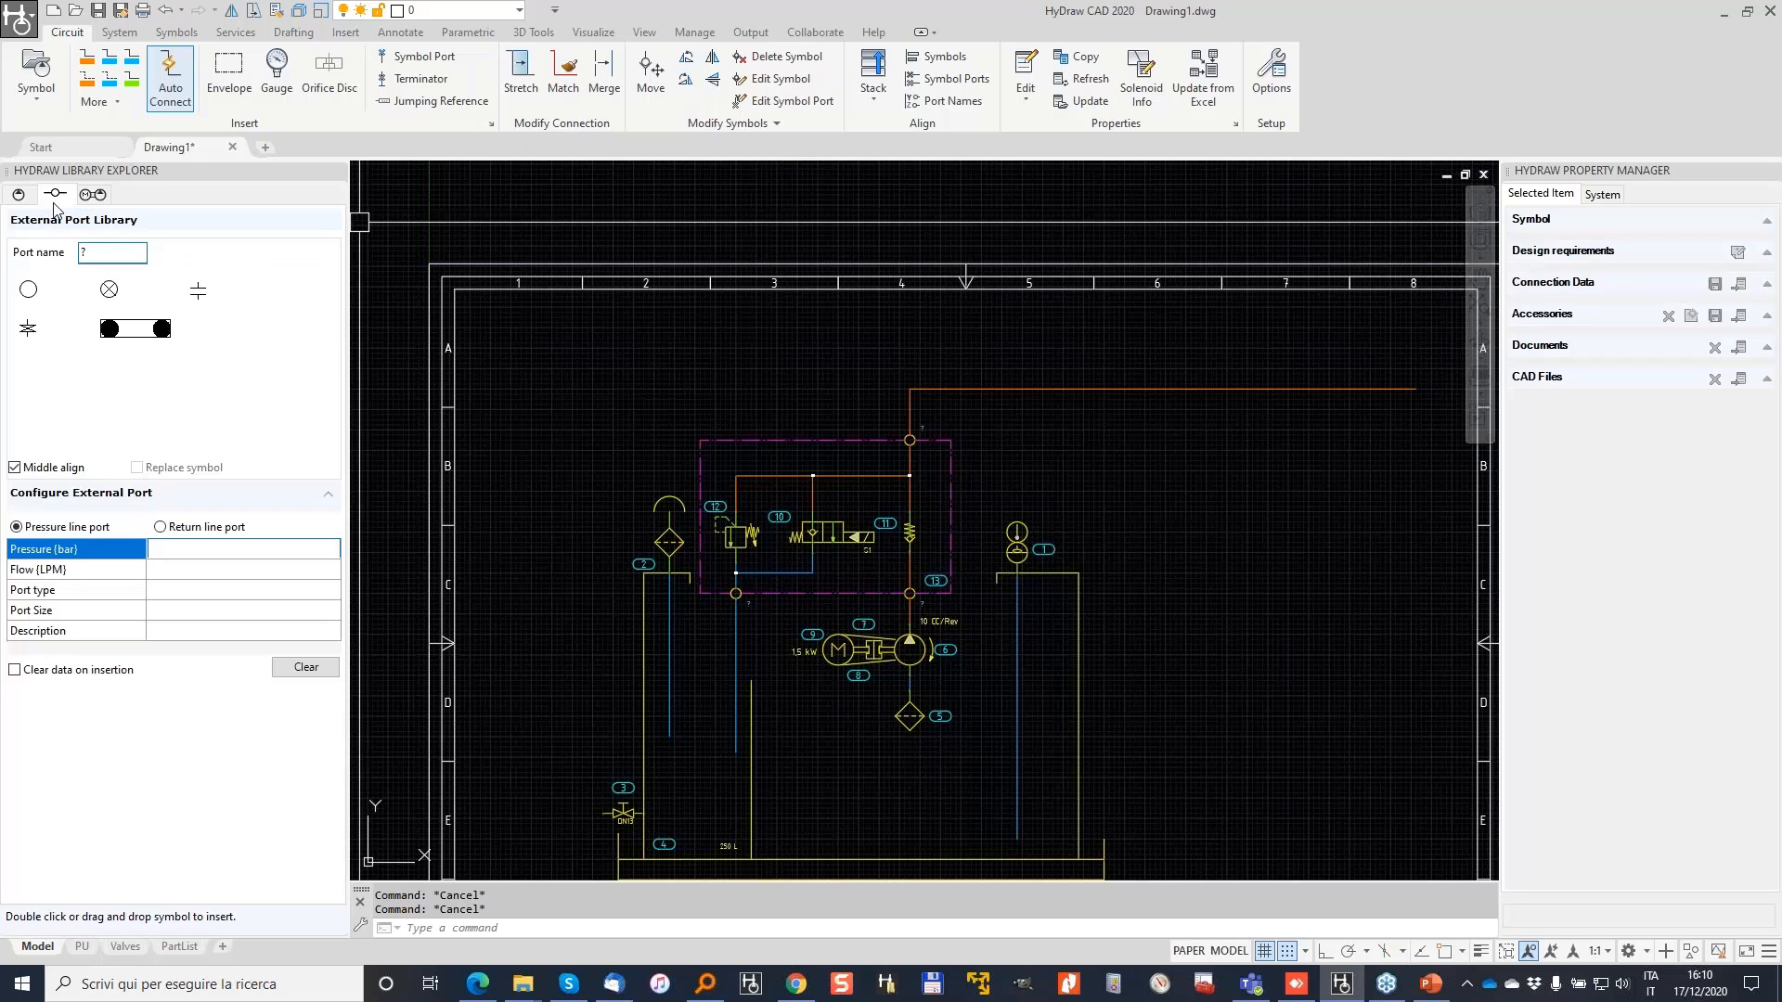
double_click(109, 249)
type("t")
key("BackSpace")
type("T")
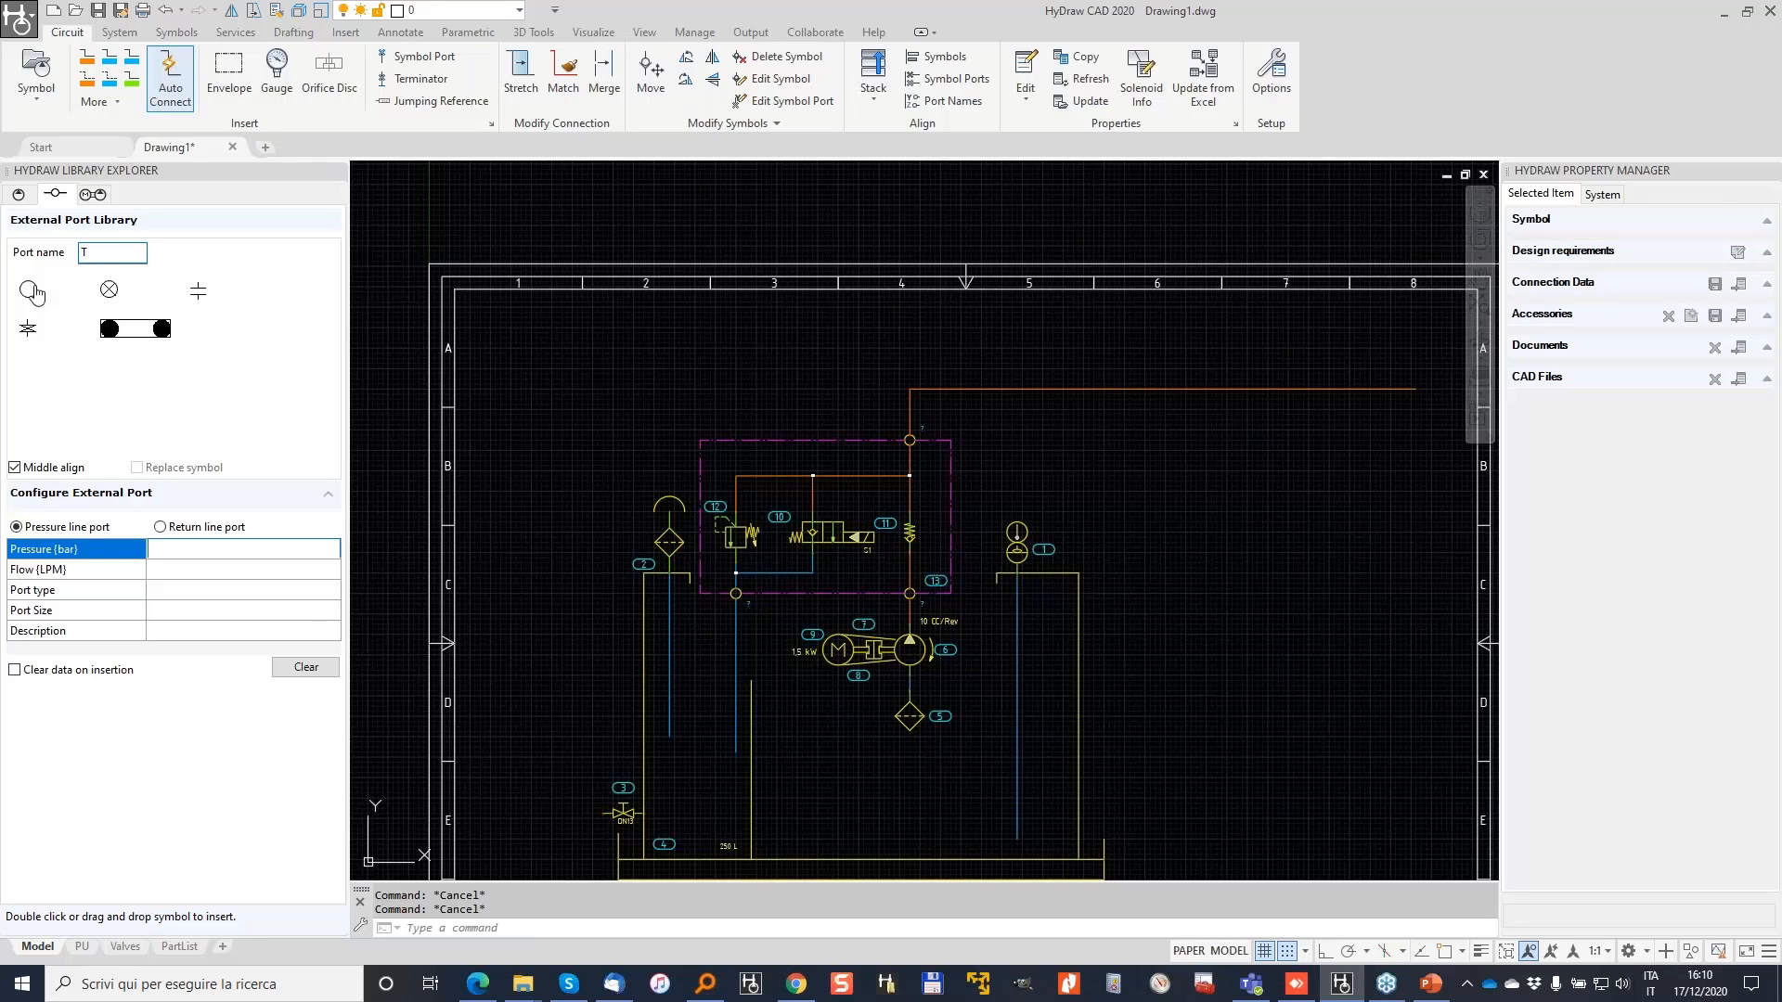
left_click(213, 594)
left_click(213, 569)
type("30")
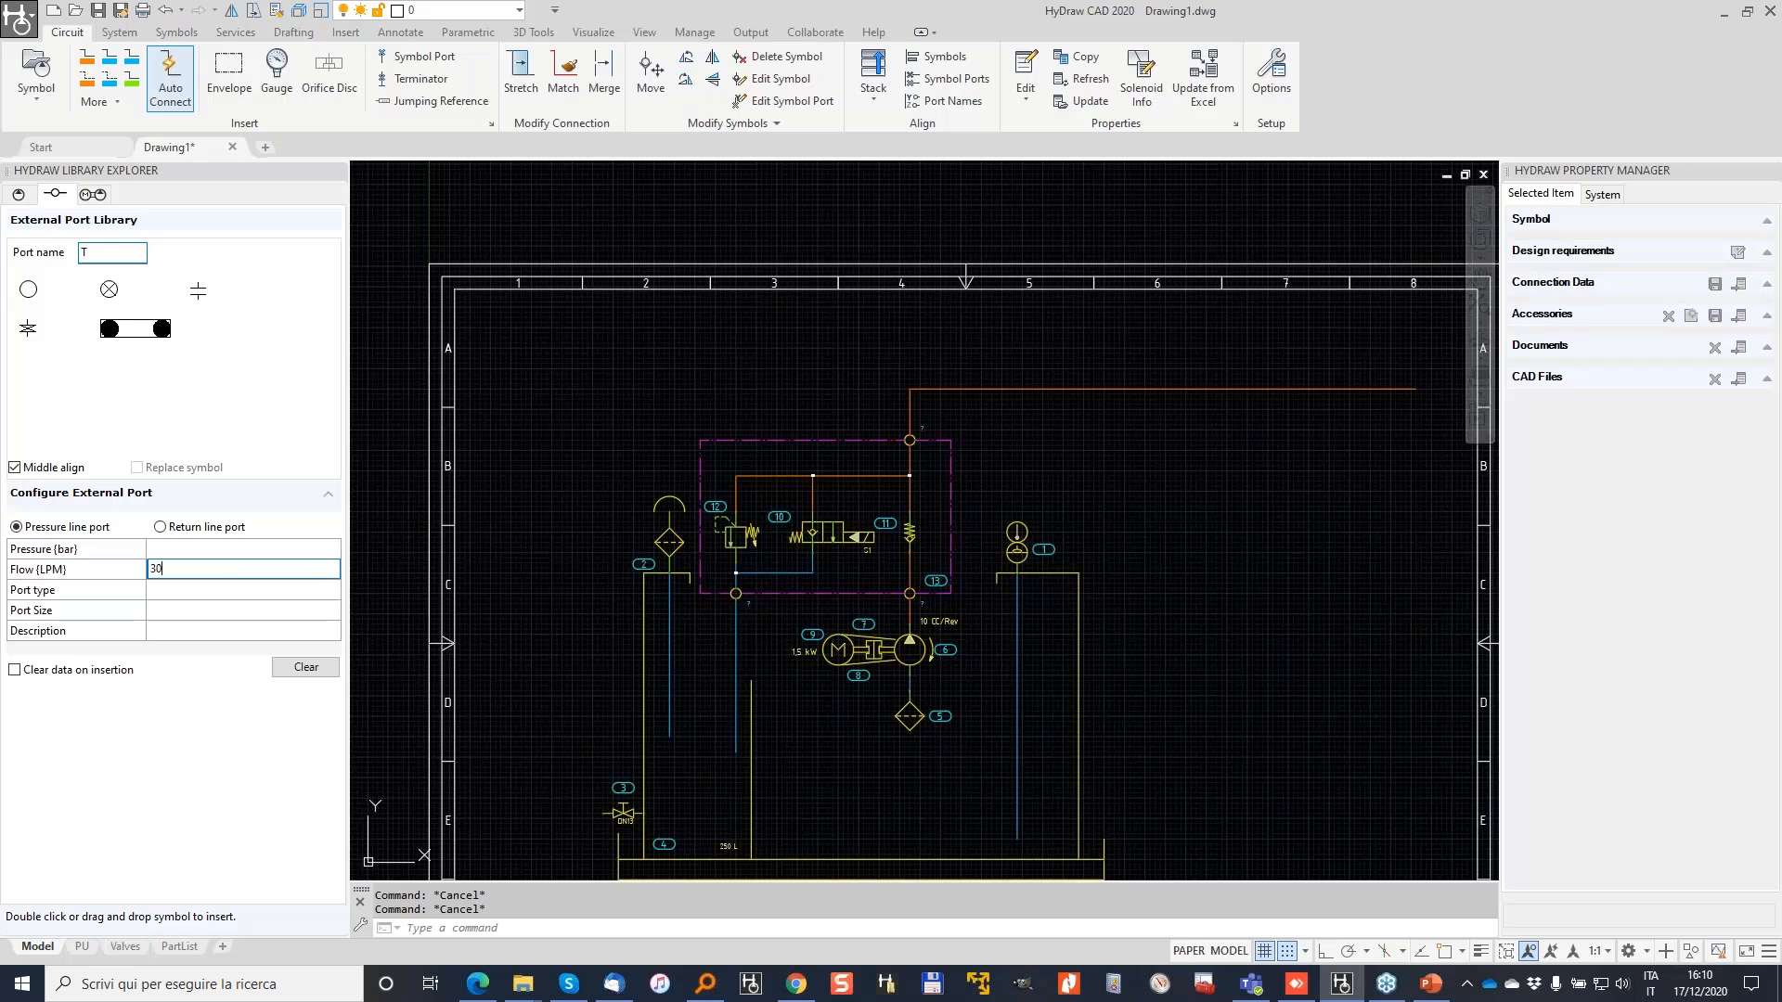
Step: Set port type SAE Flange, make it a return line port with empty pressure, and choose the circle symbol
left_click(234, 595)
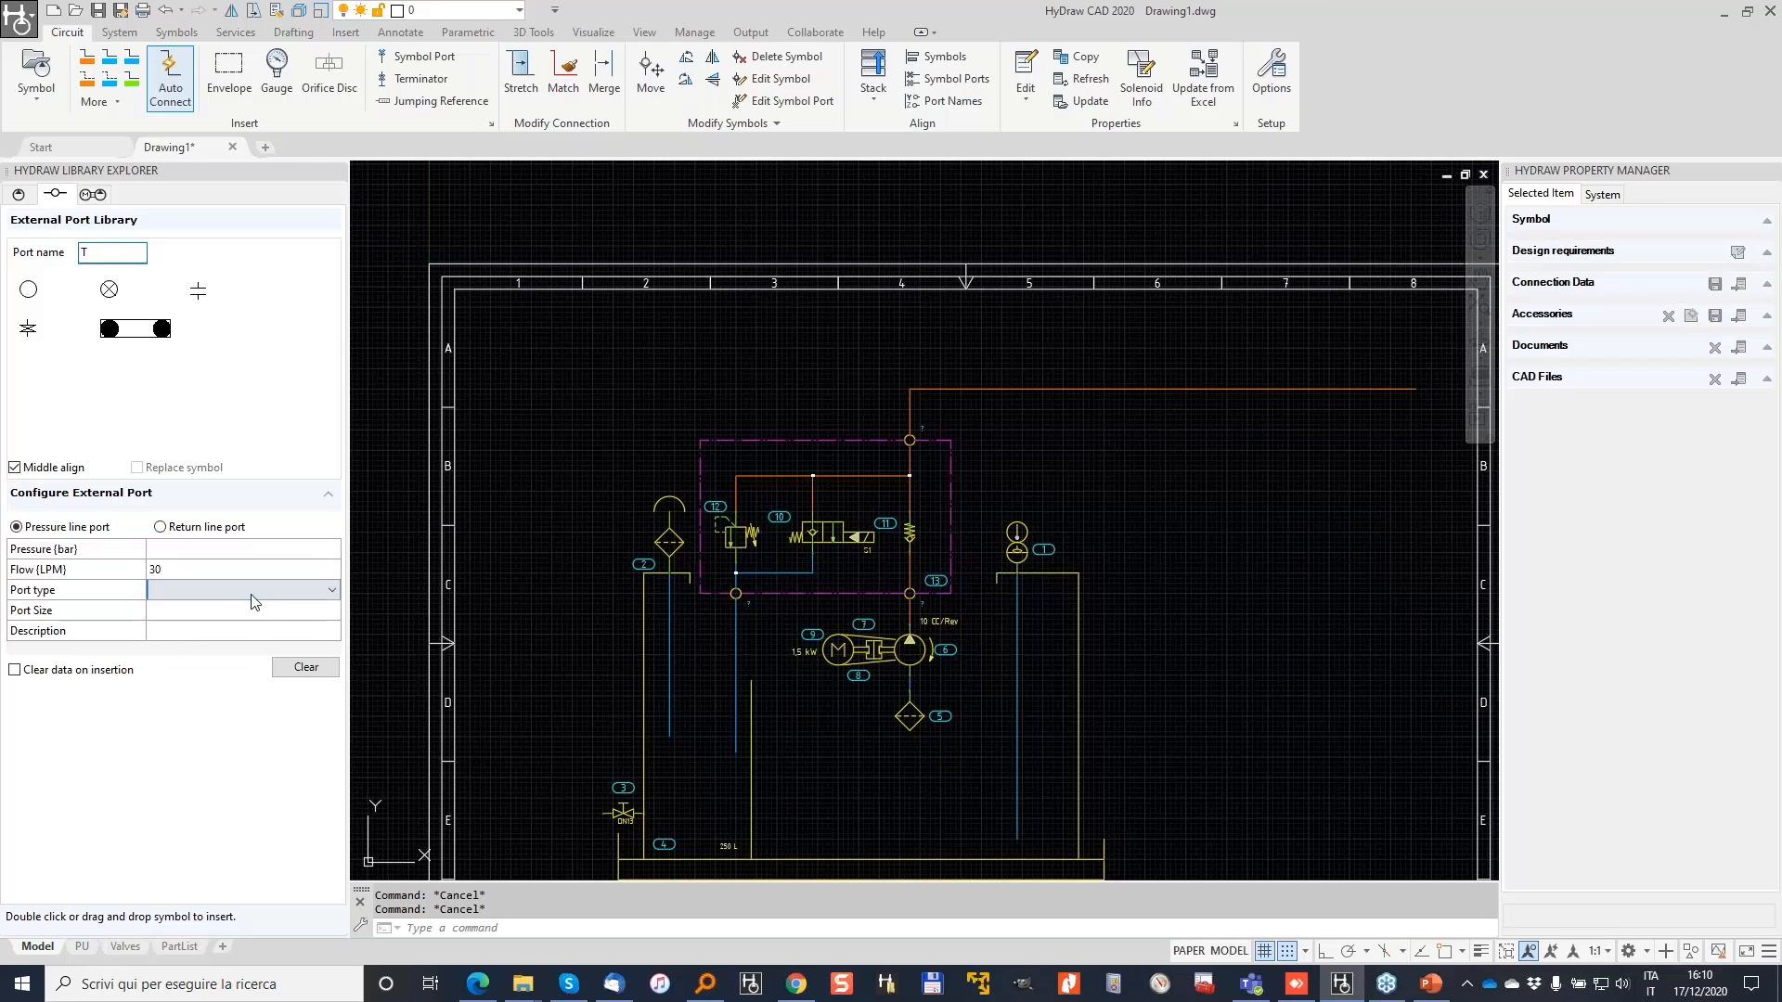
left_click(254, 595)
left_click(197, 679)
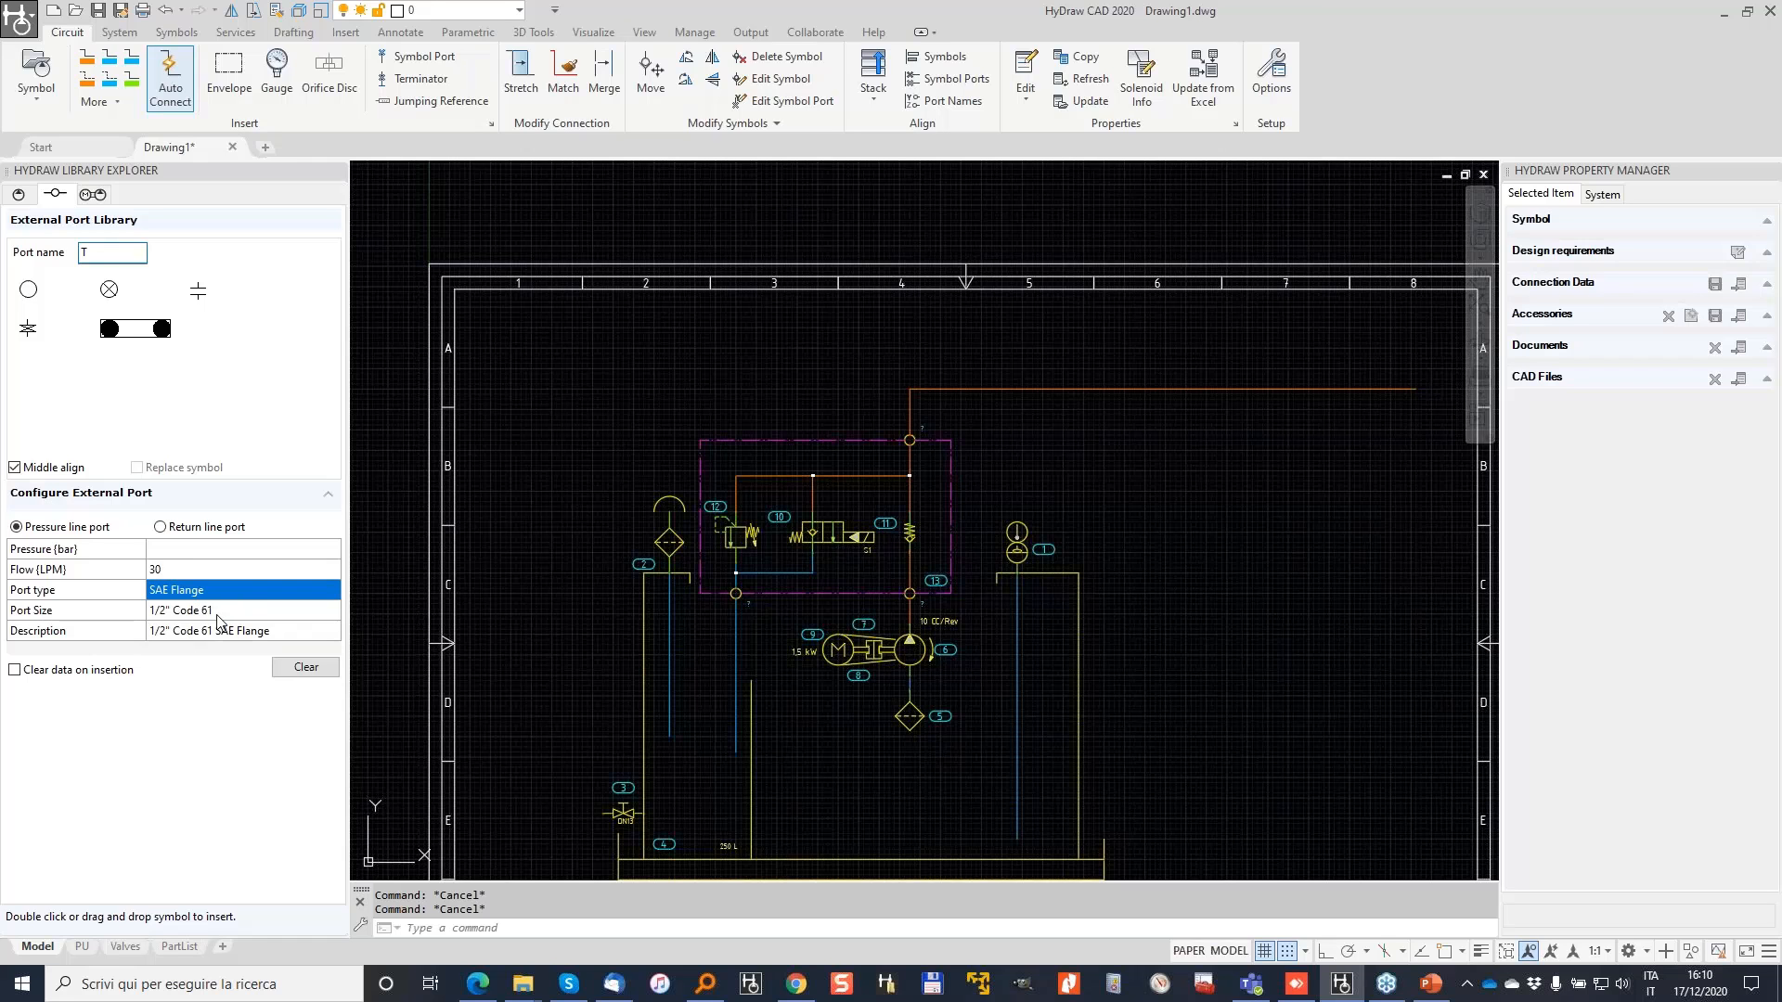
left_click(210, 551)
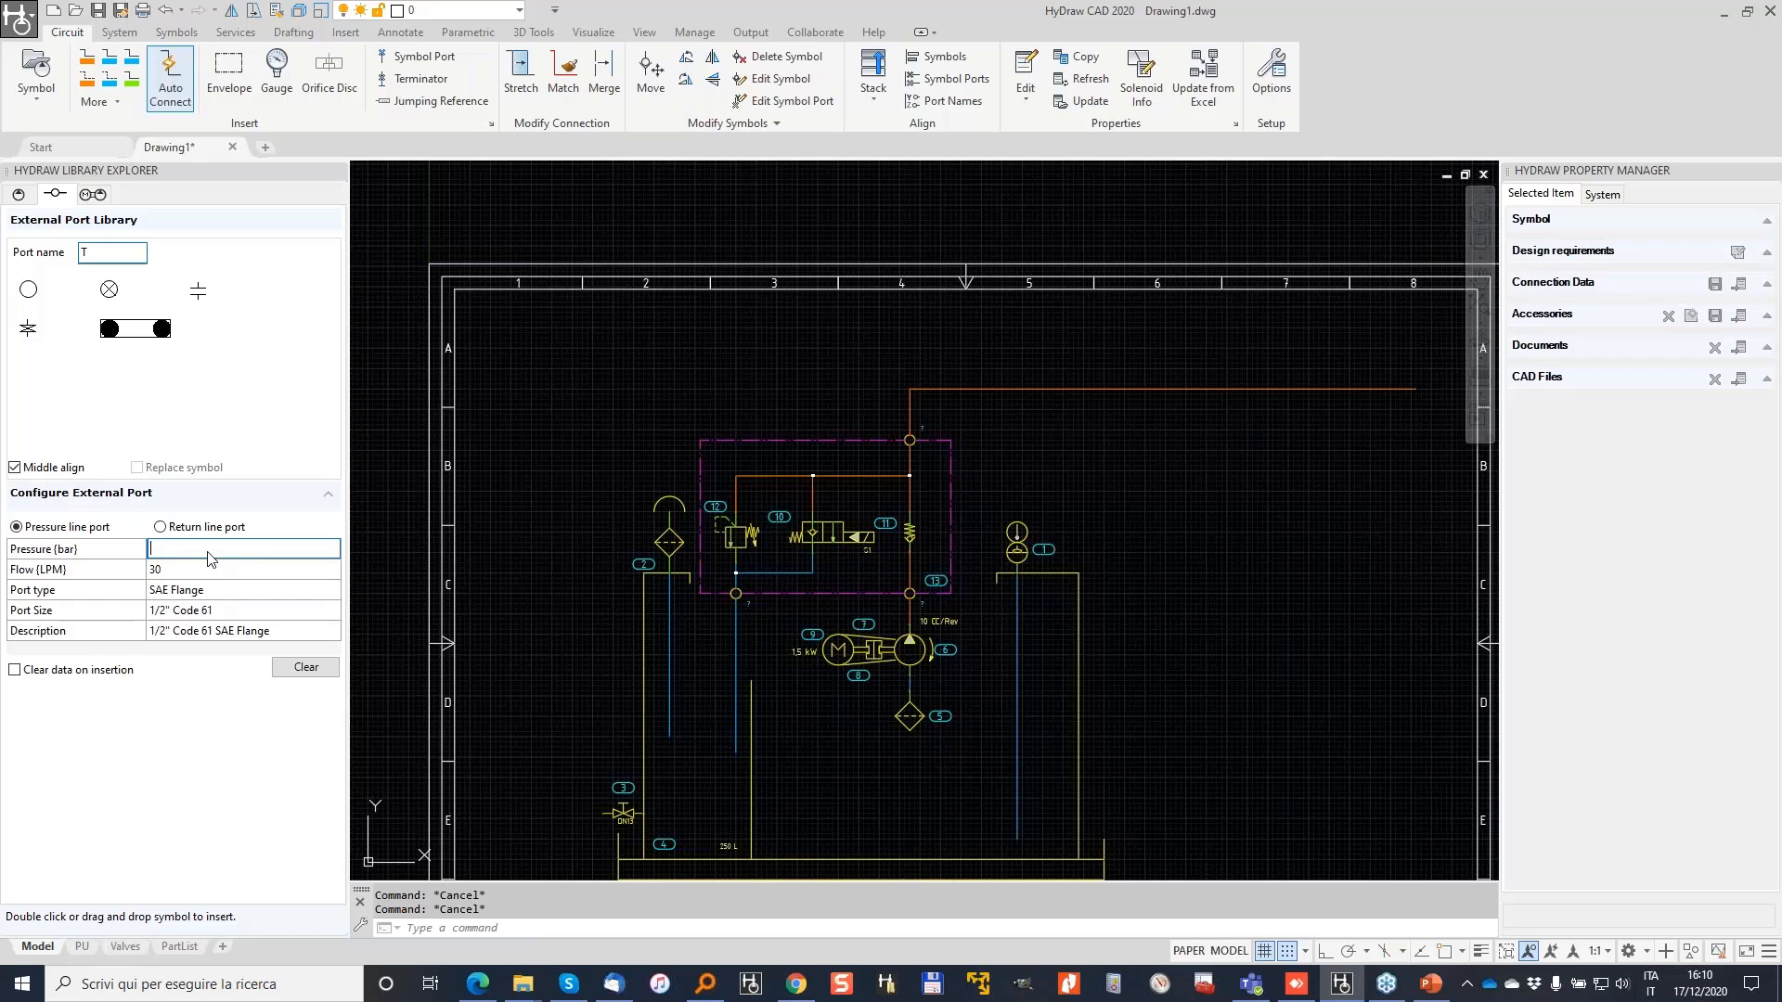
type("300")
key("Tab")
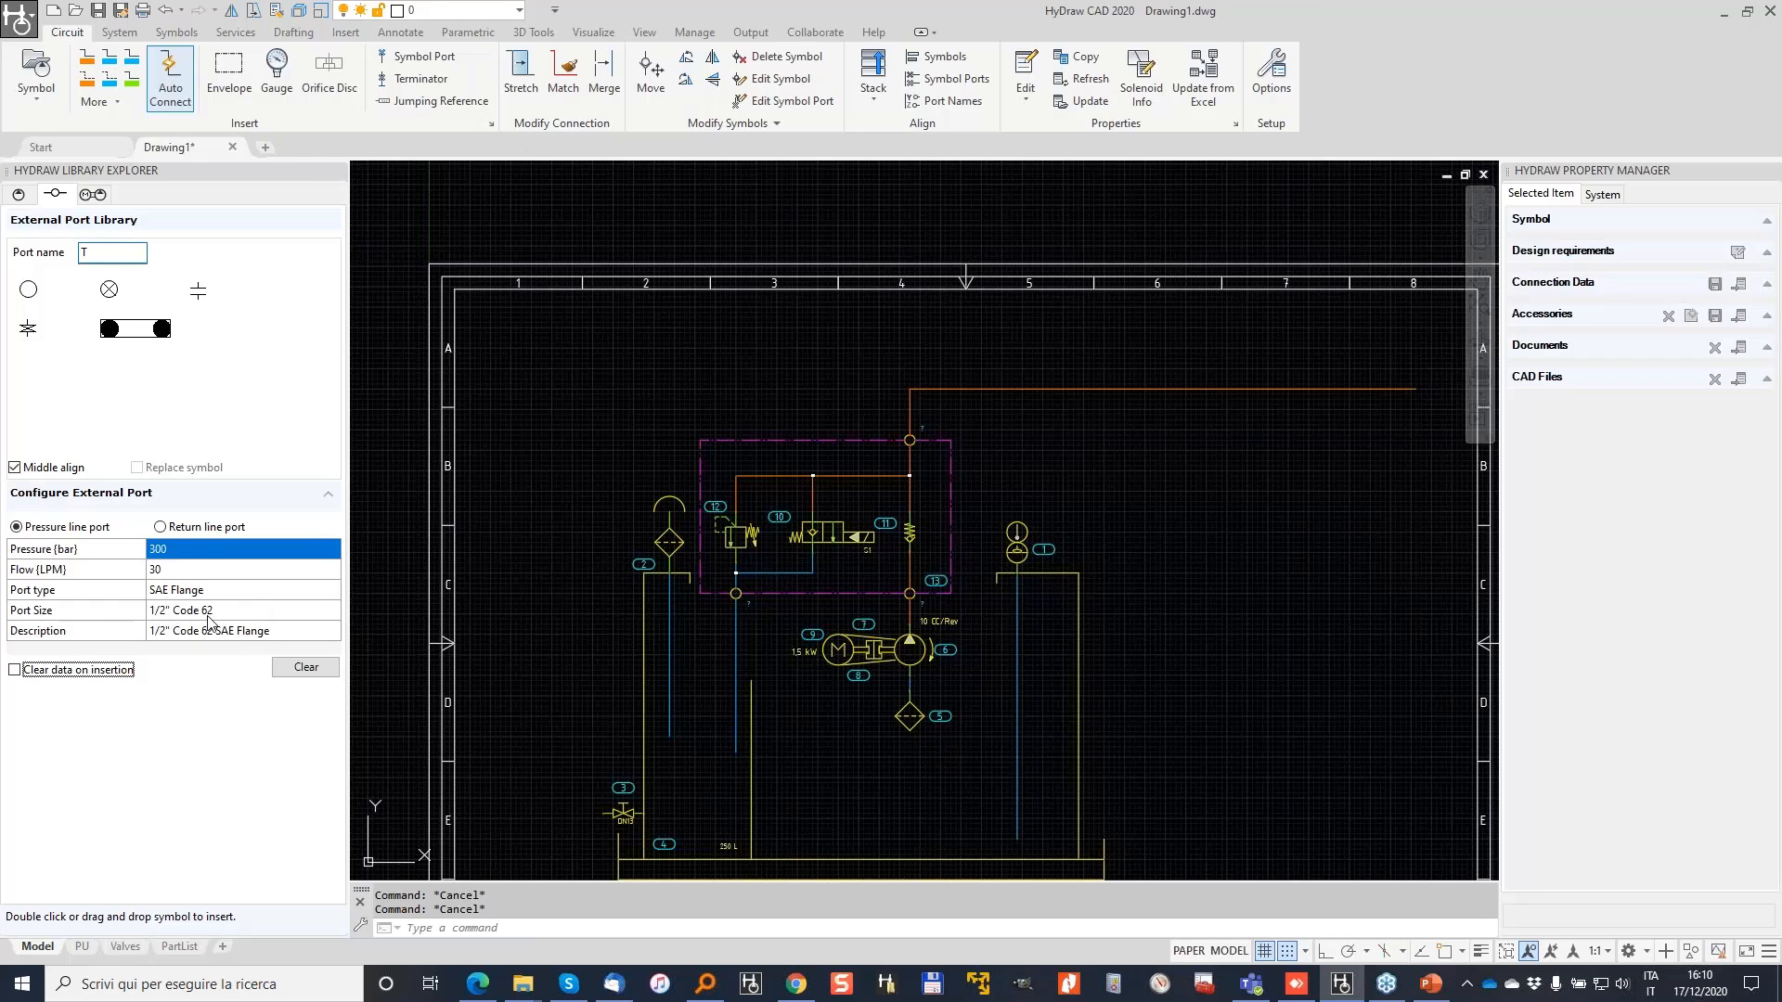
left_click(163, 526)
left_click(183, 549)
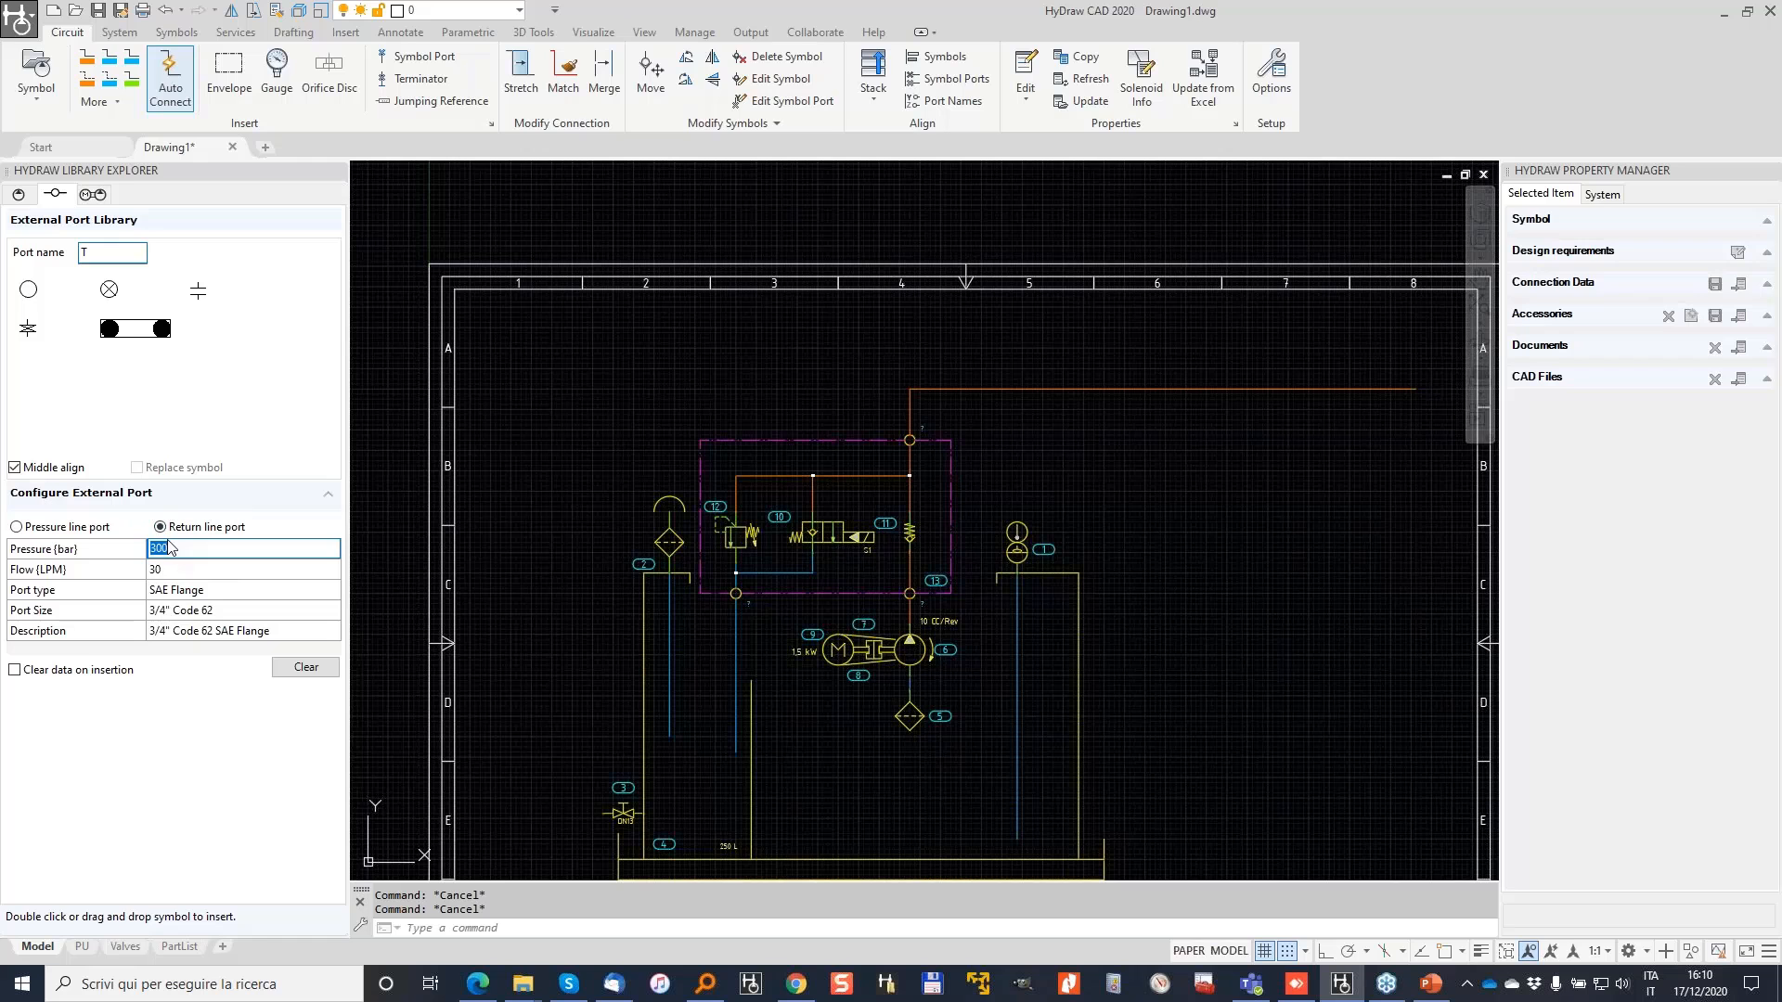
key("BackSpace")
key("Tab")
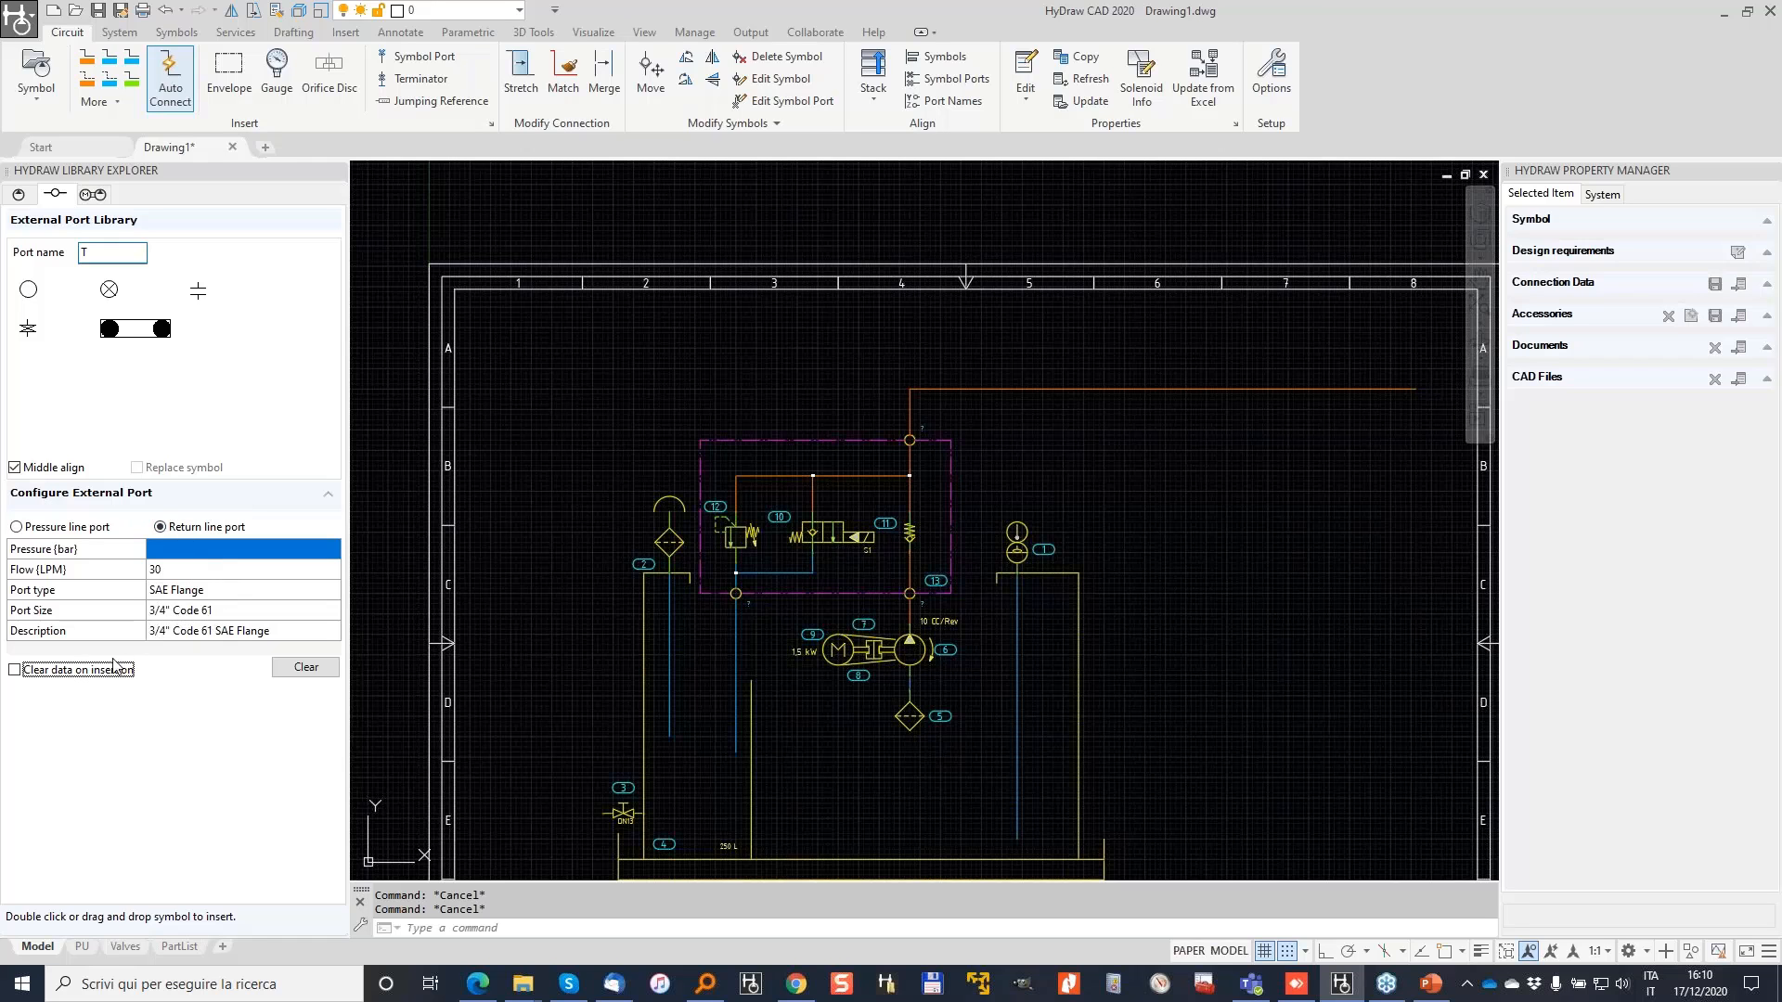
left_click(27, 289)
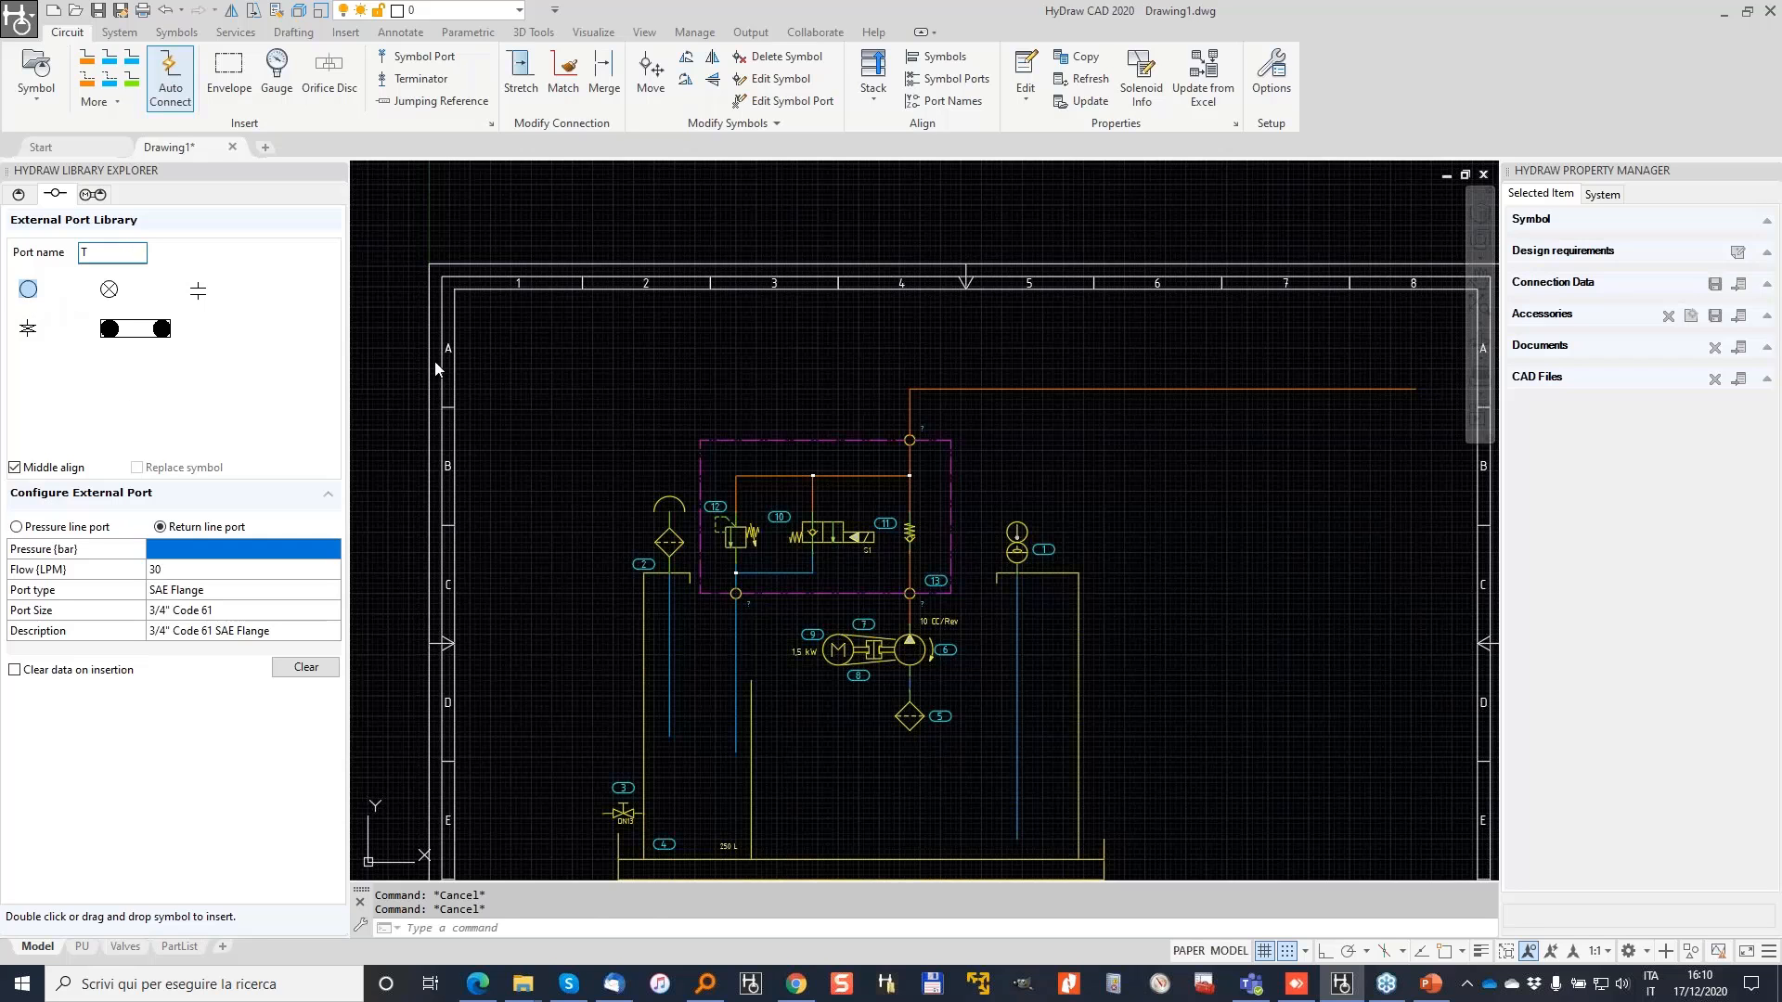
scroll(766, 413, "up", 3)
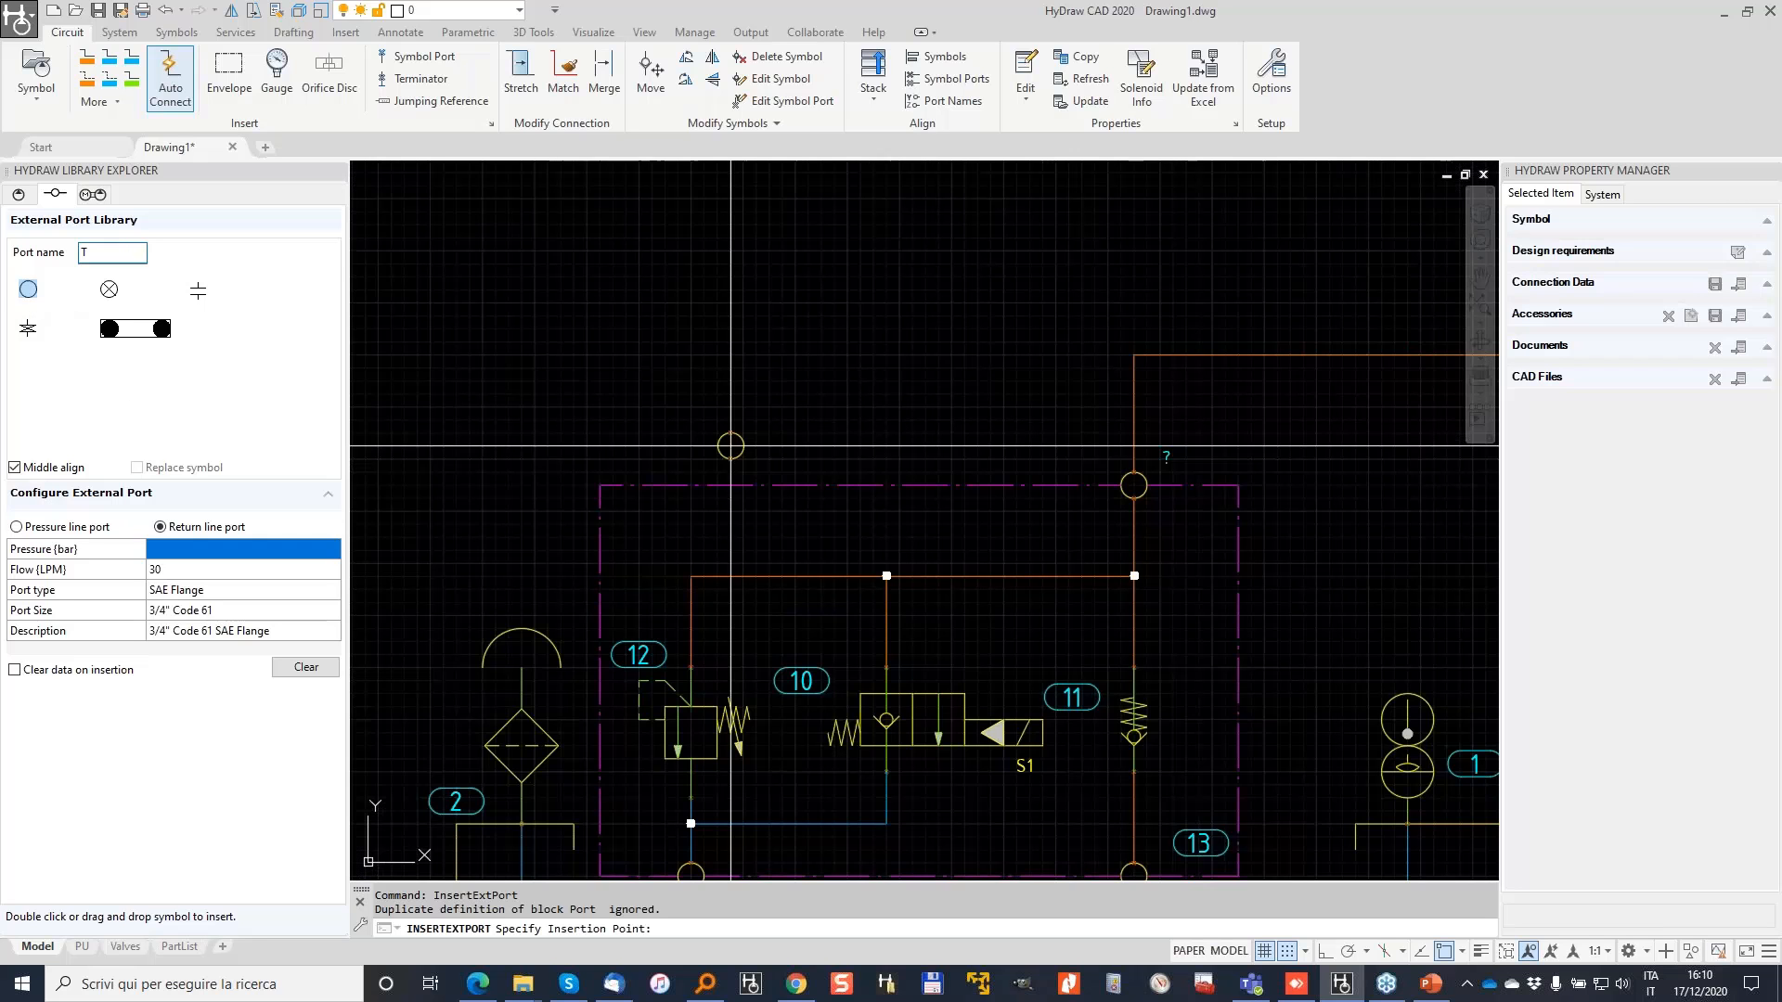
Step: Place port T at the manifold's top-left corner and draw a return line from it to the right
left_click(690, 484)
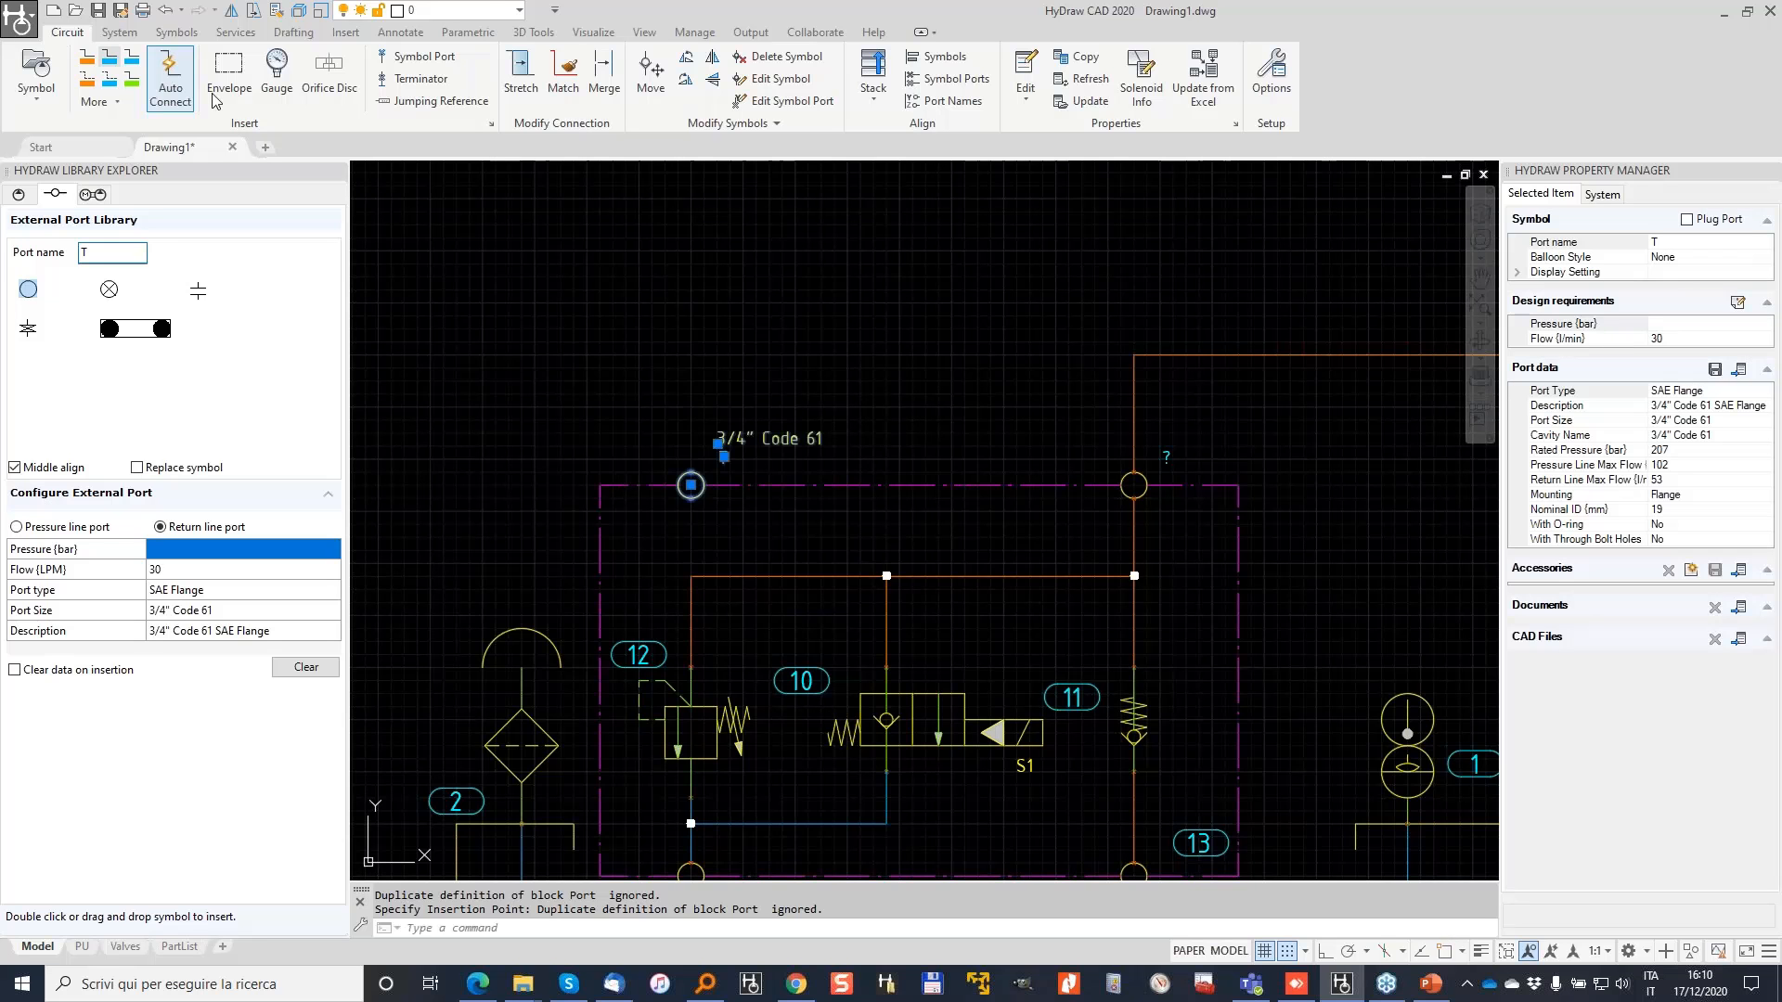
left_click(110, 57)
left_click(690, 471)
scroll(739, 300, "down", 2)
middle_click_drag(740, 299, 502, 380)
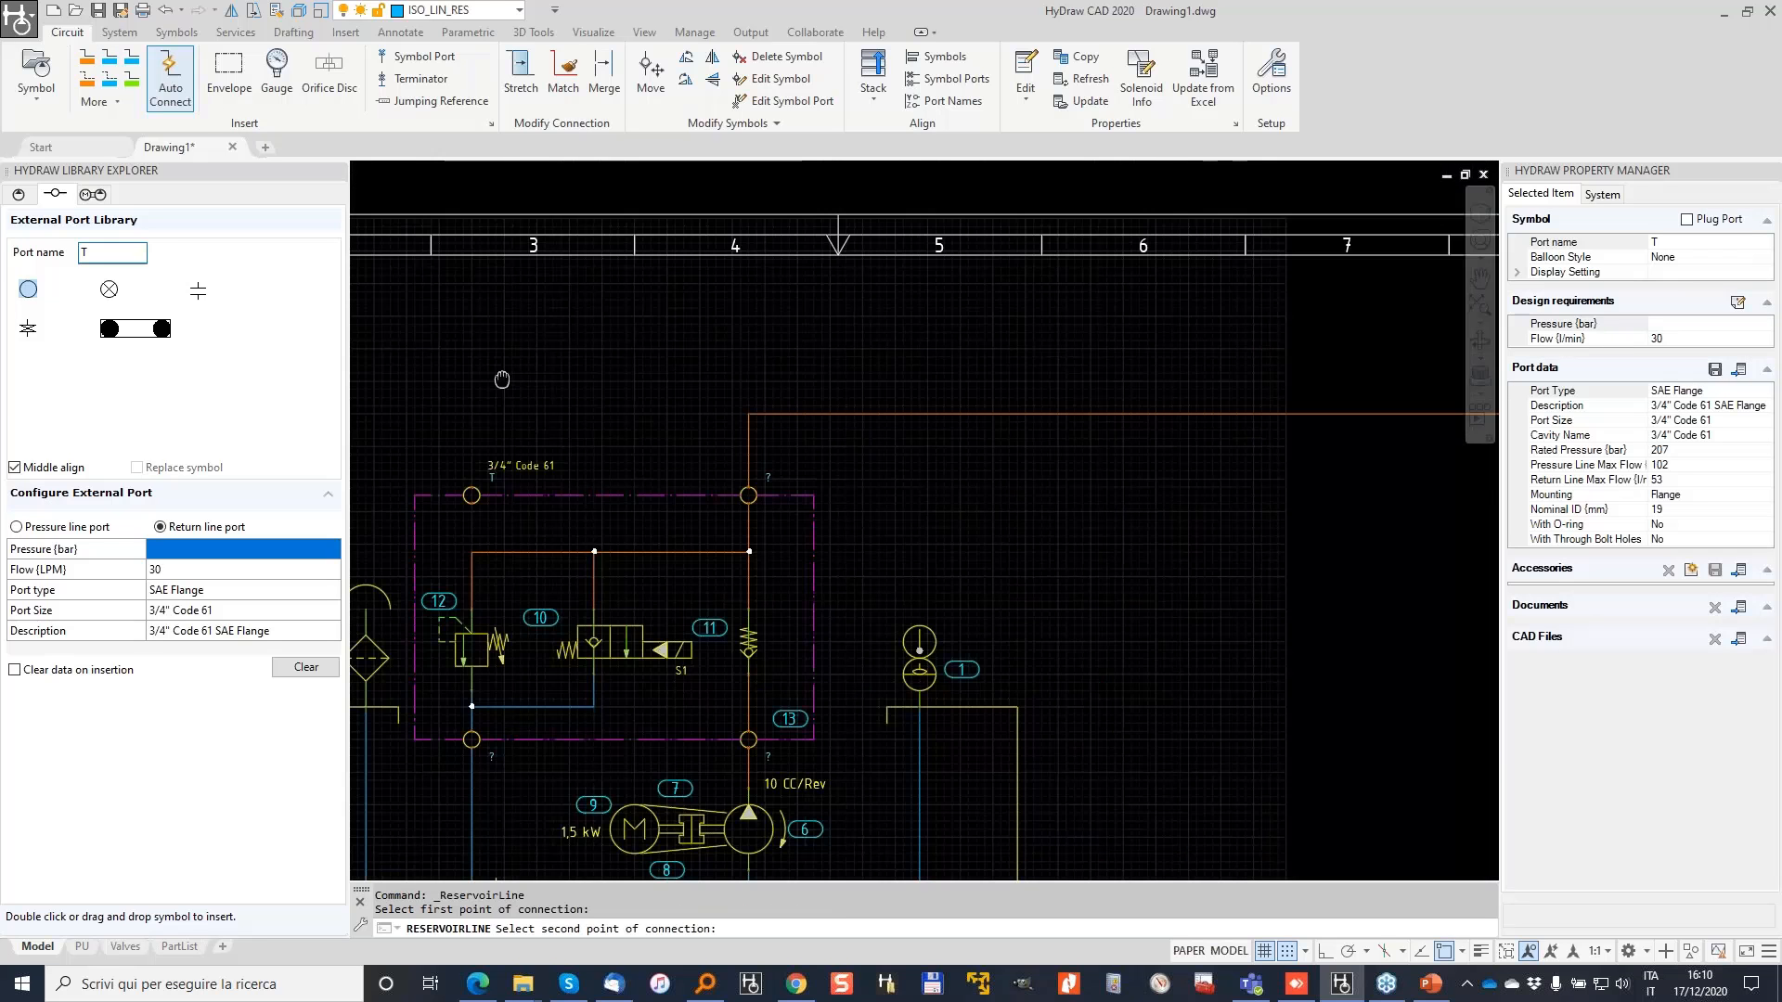
scroll(502, 379, "down", 2)
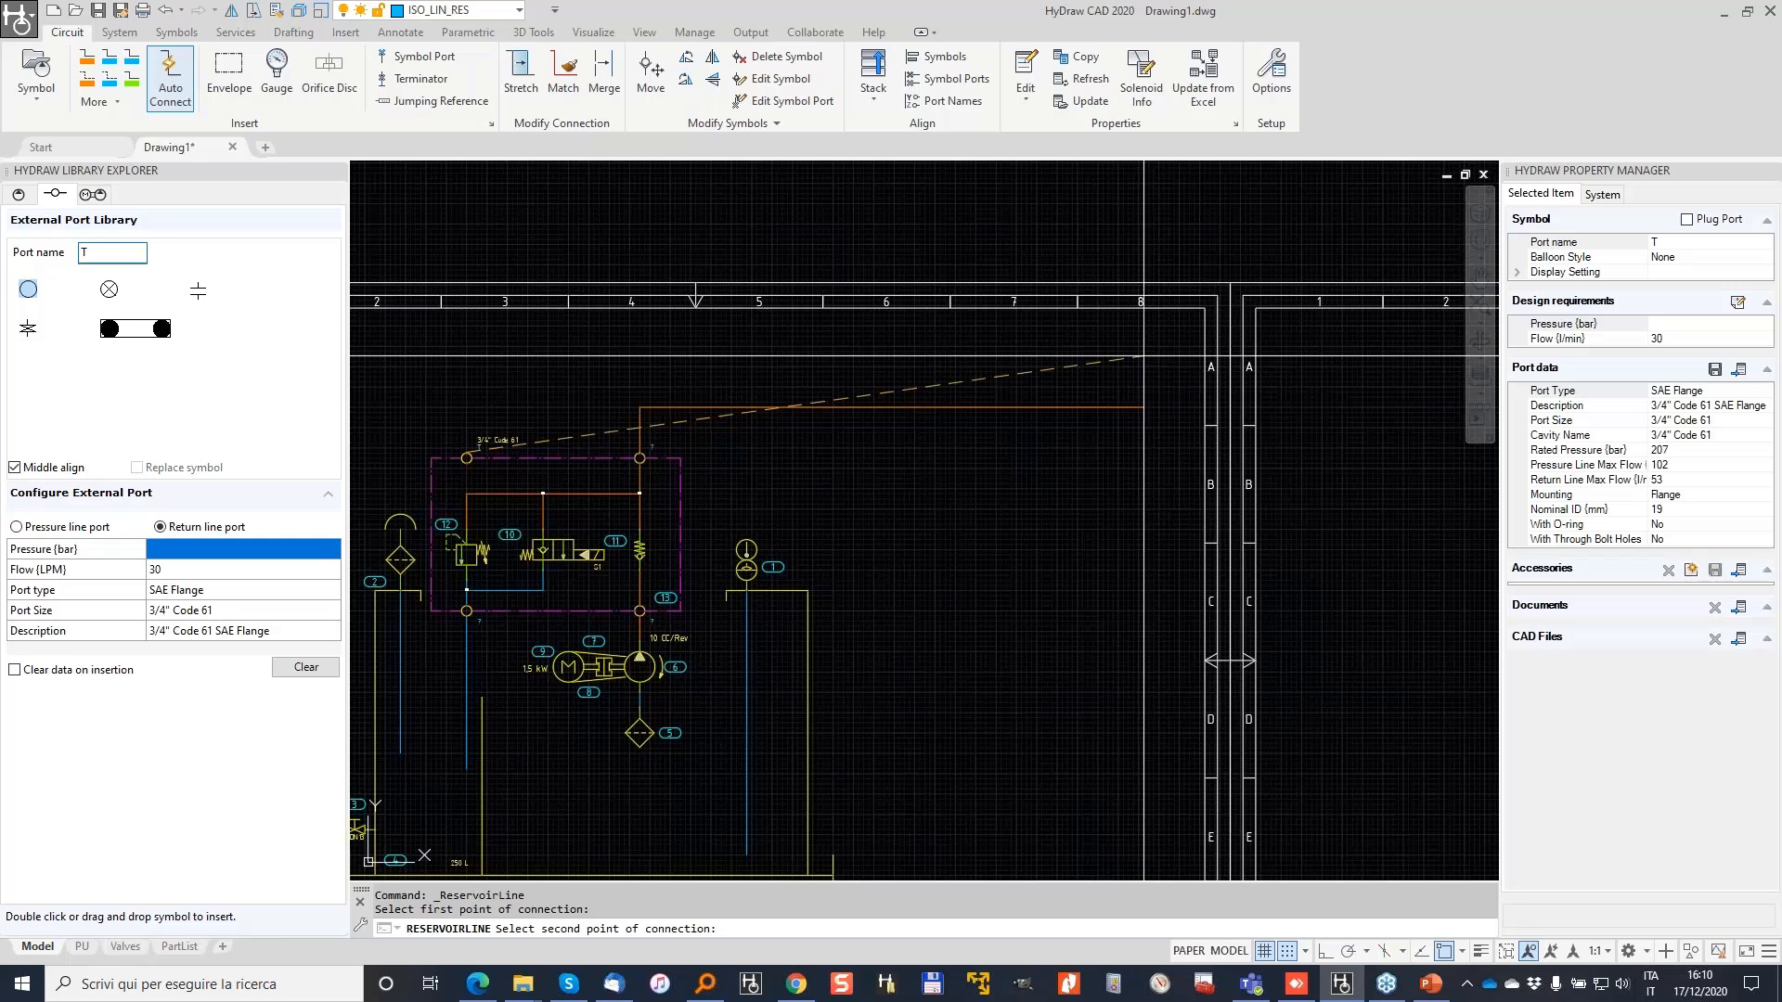
left_click(1143, 356)
scroll(445, 446, "up", 2)
middle_click_drag(481, 431, 659, 301)
Step: Draw another return line from the T port down onto the blue return line
left_click(115, 74)
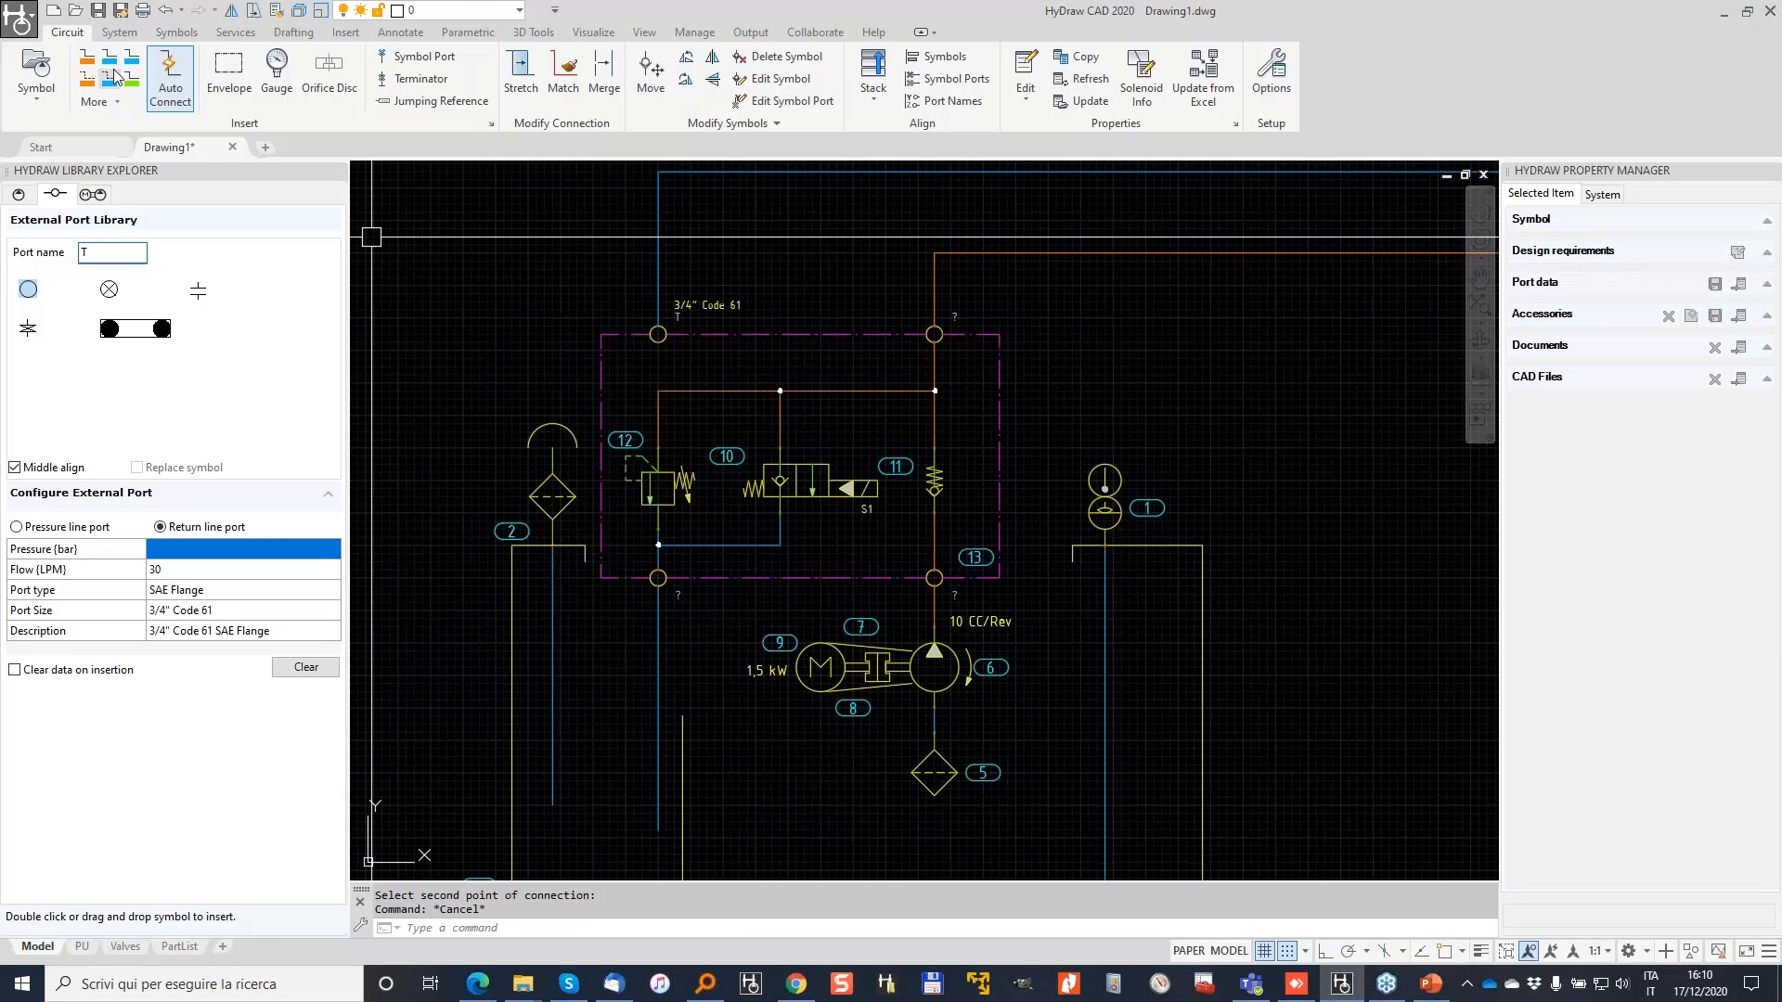
scroll(699, 439, "up", 2)
left_click(633, 272)
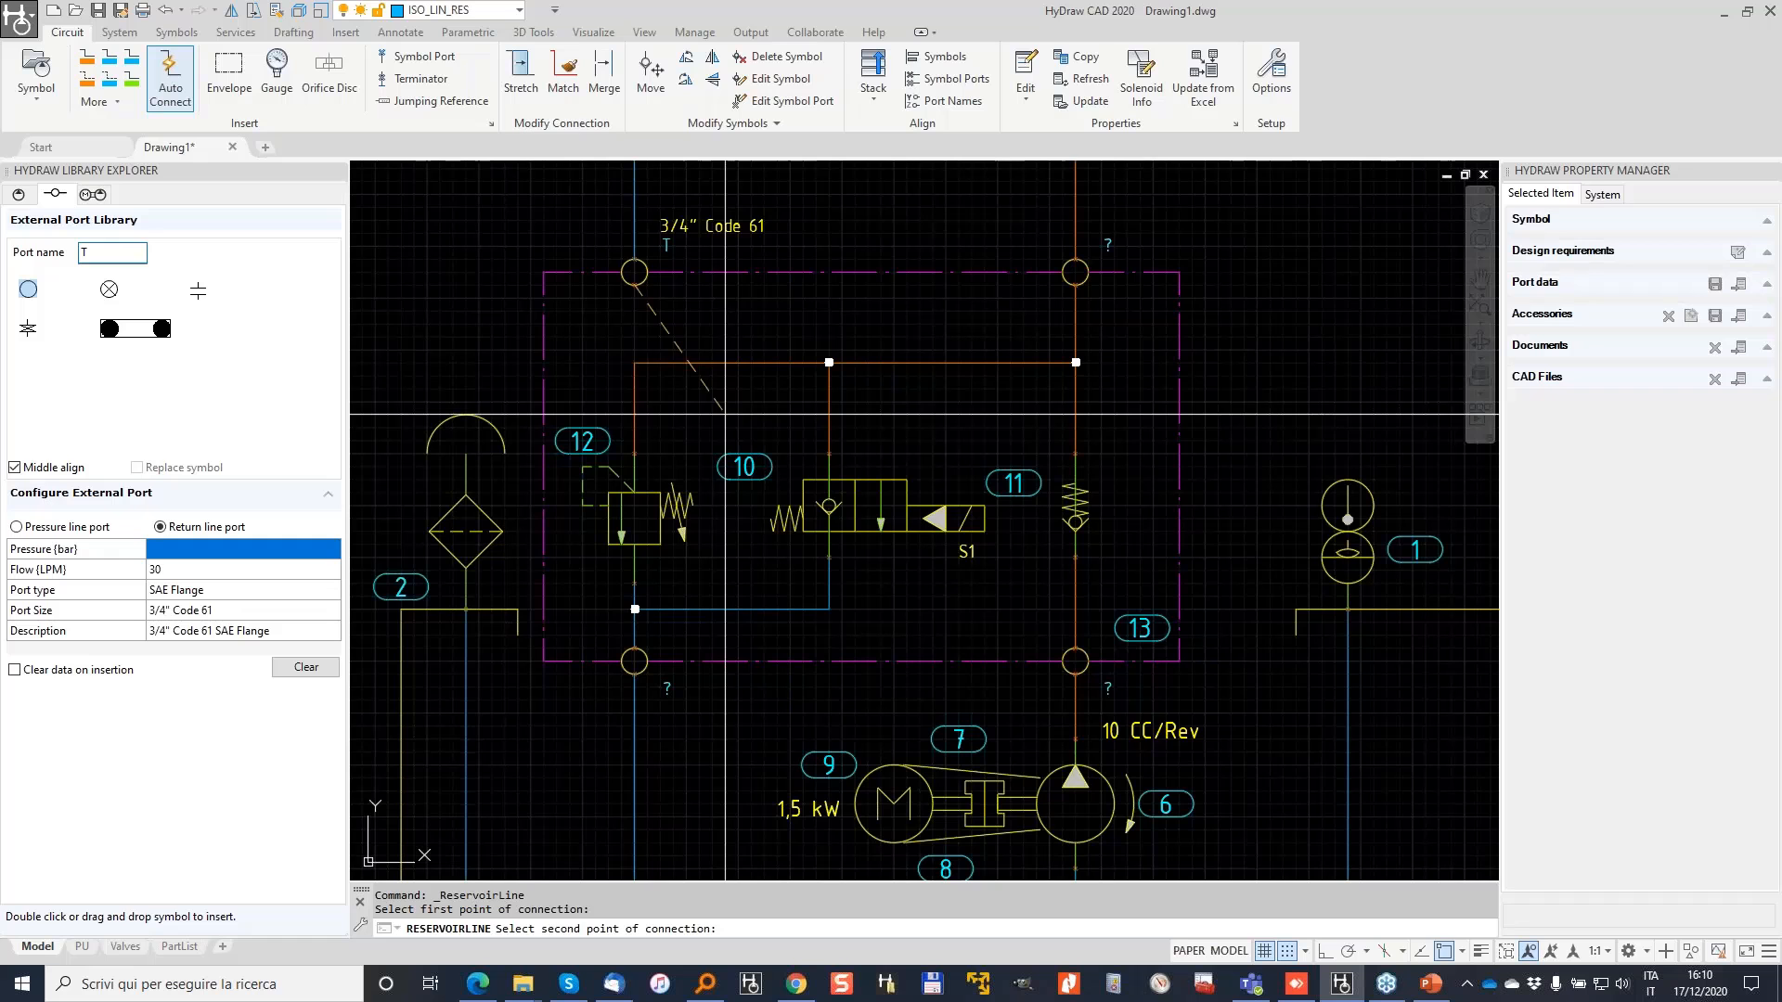
left_click(750, 609)
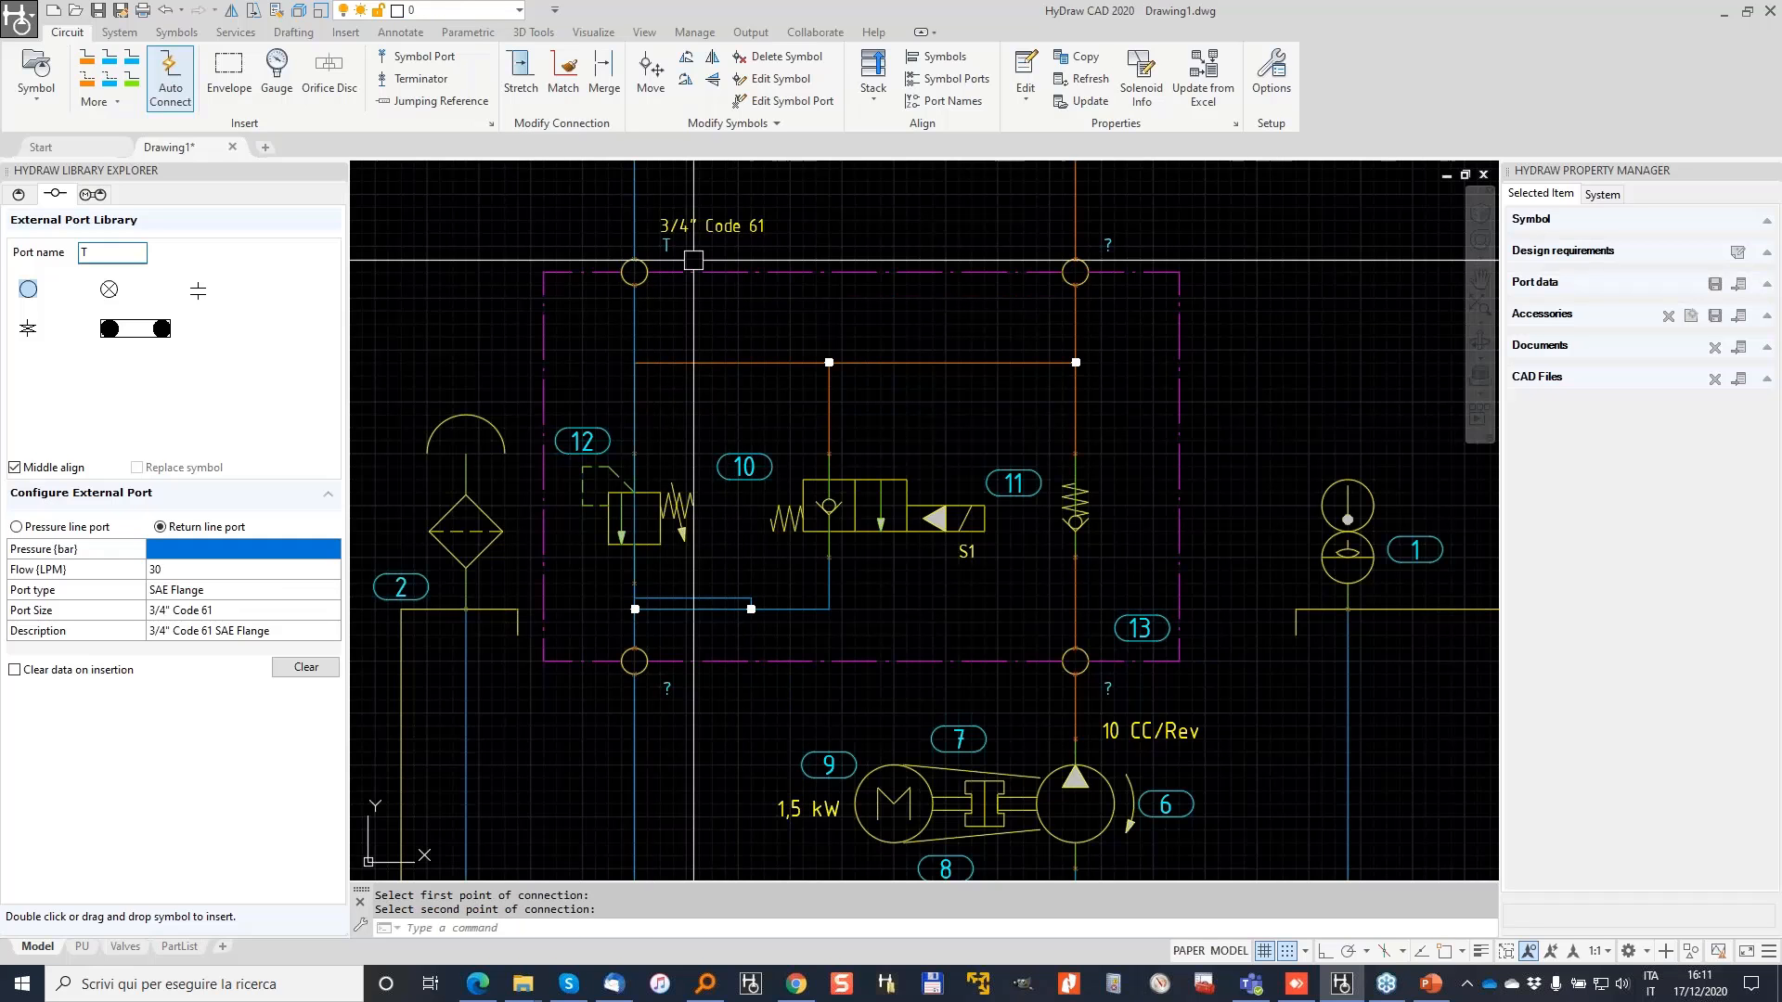
left_click(513, 72)
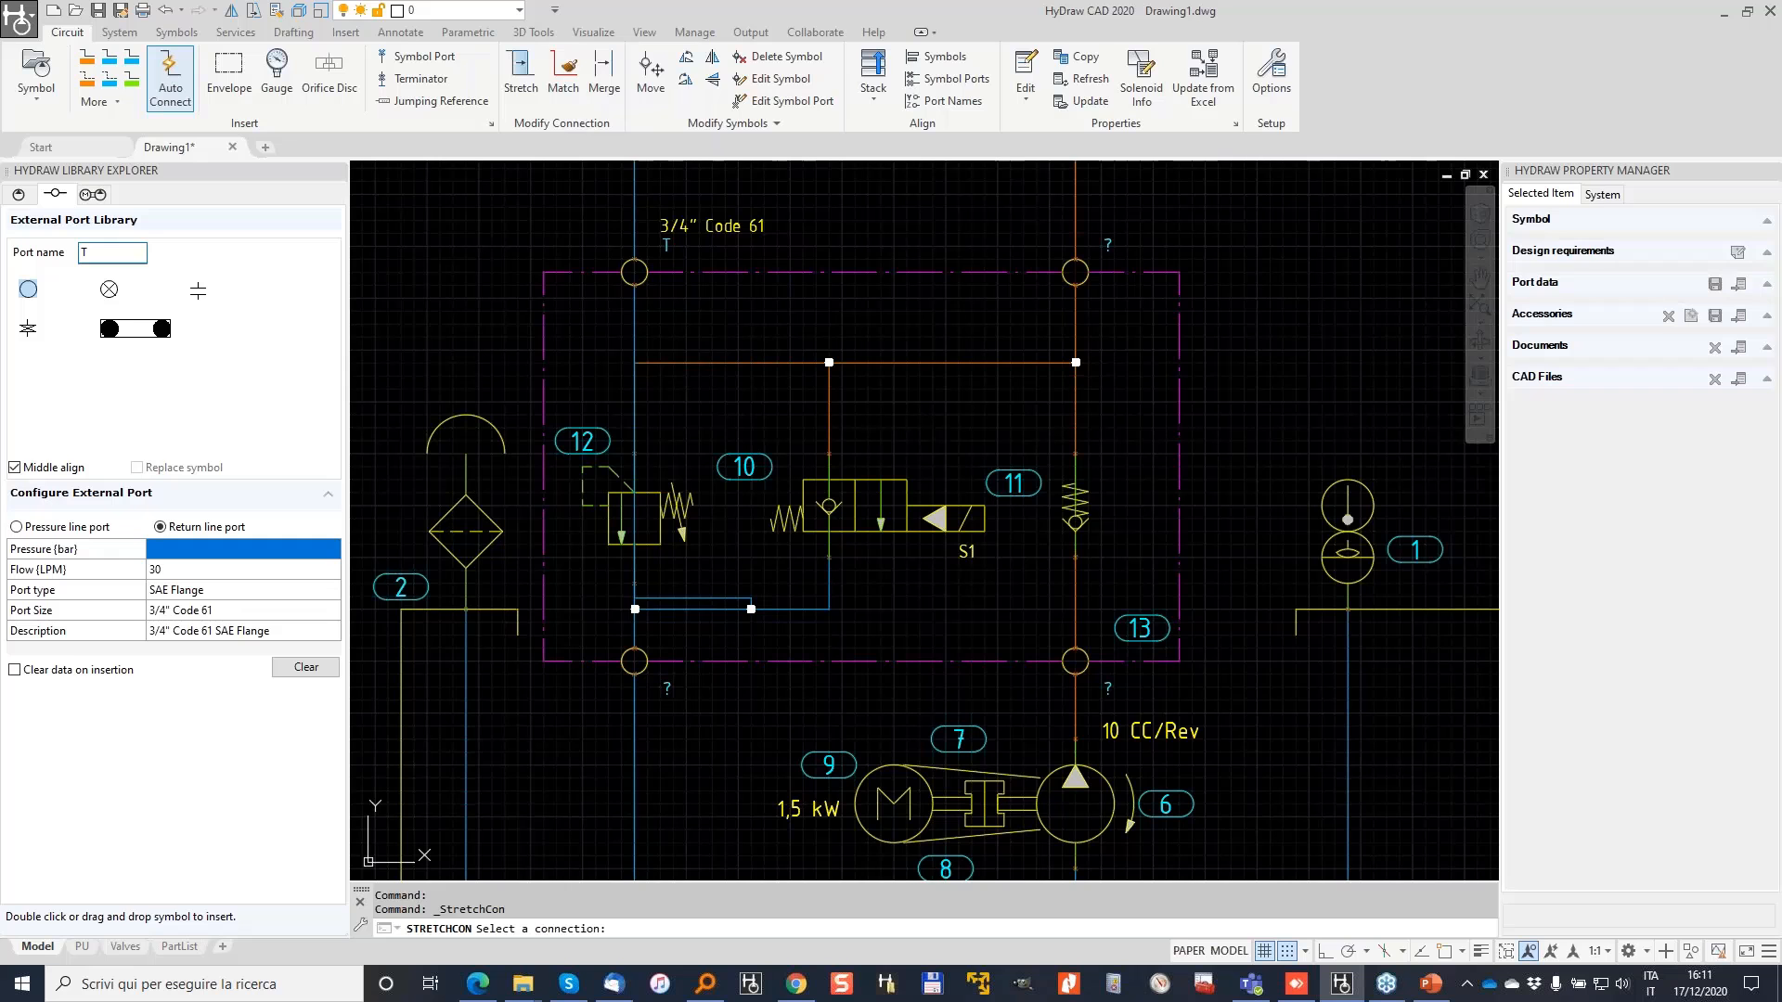
Step: Re-route the T port's horizontal return connection above the orange line, then delete it
left_click(699, 597)
left_click(699, 310)
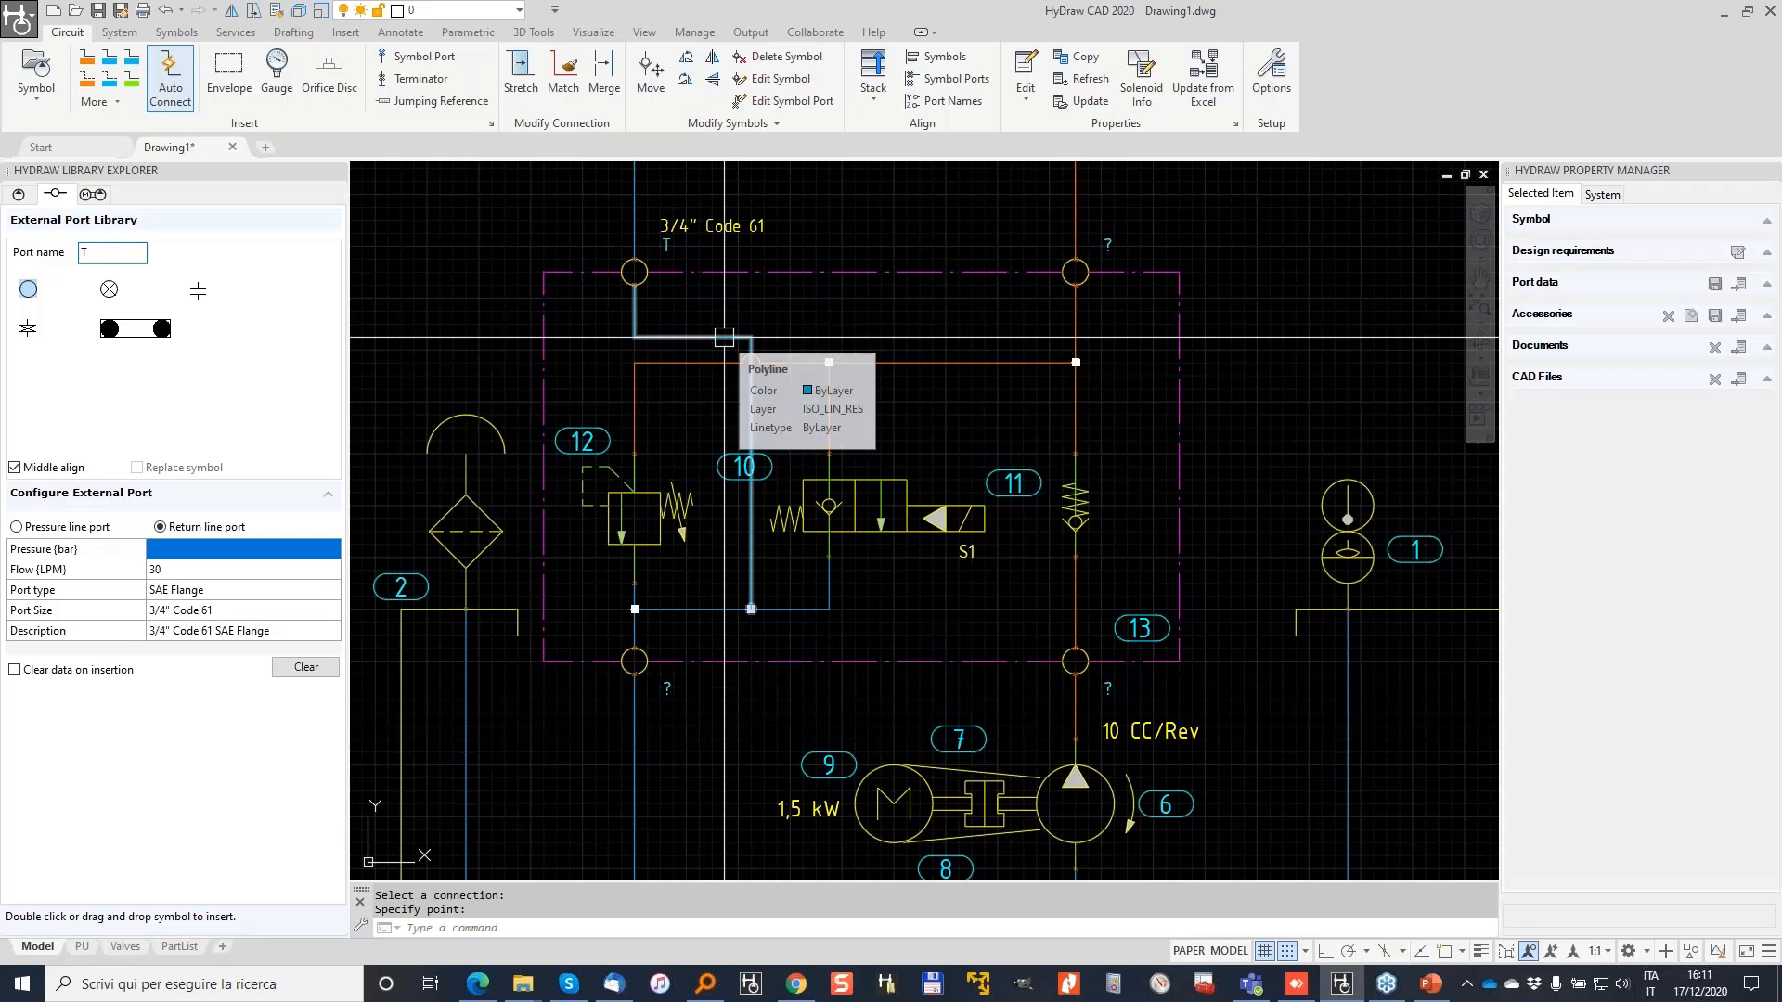
left_click(724, 337)
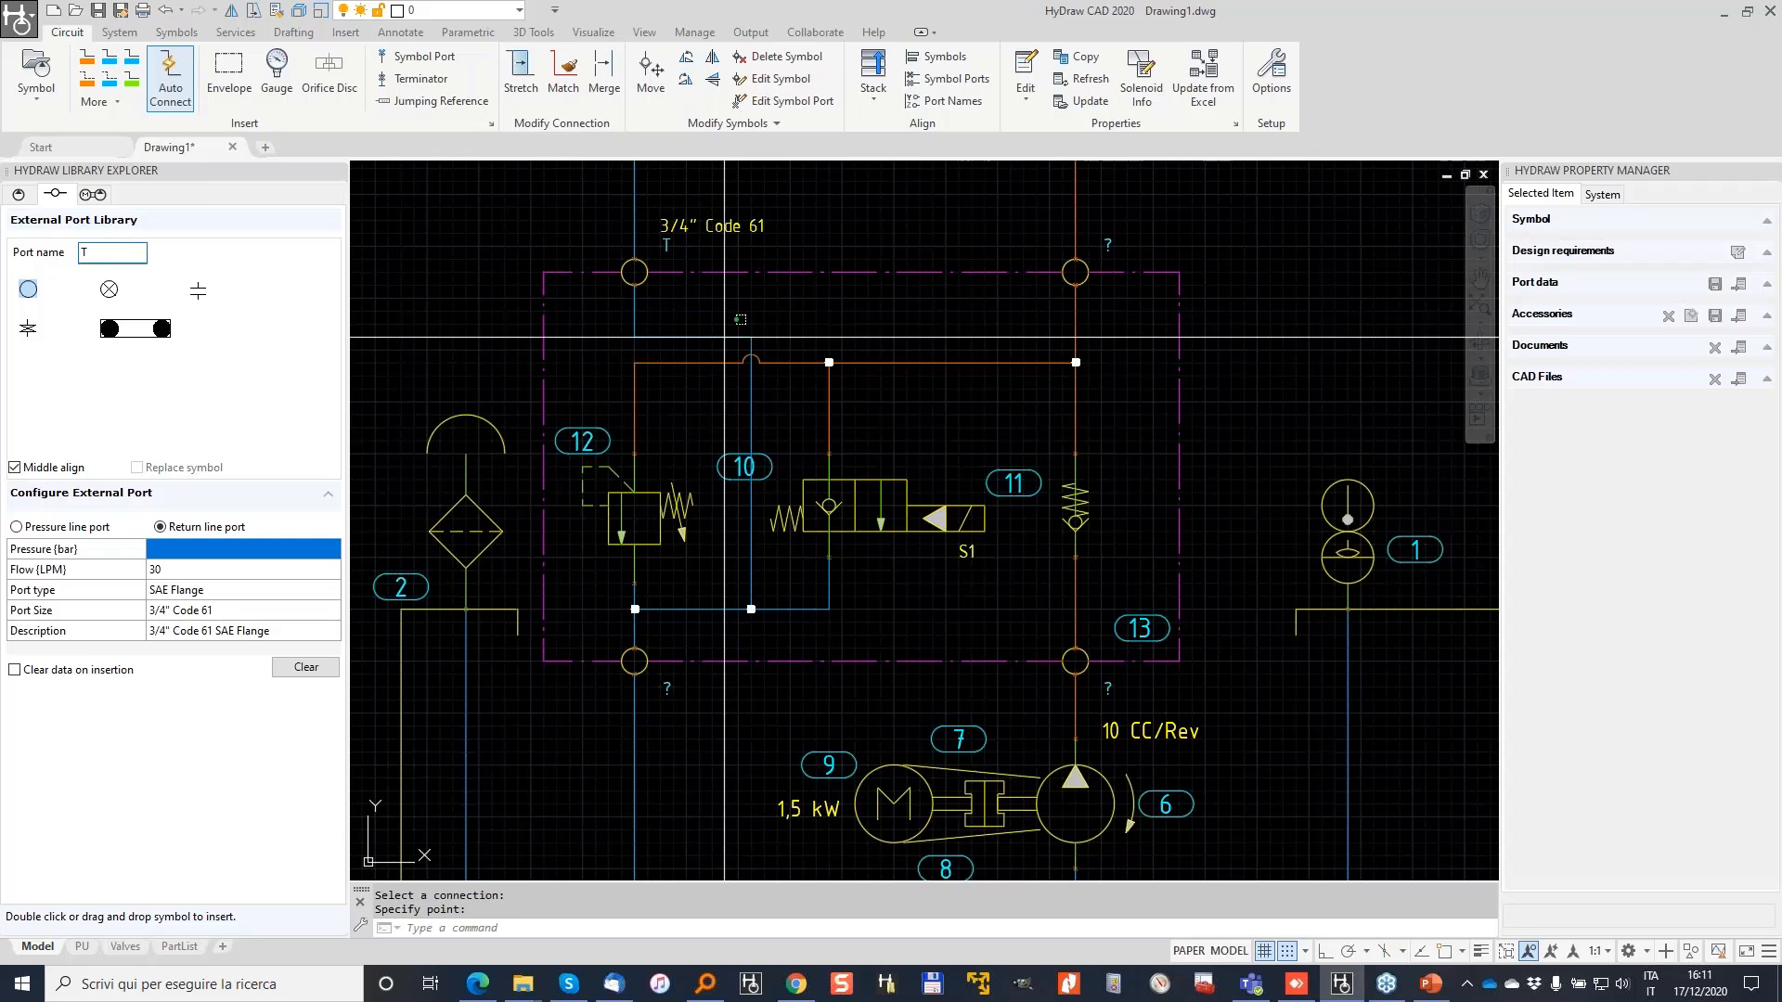
left_click(724, 336)
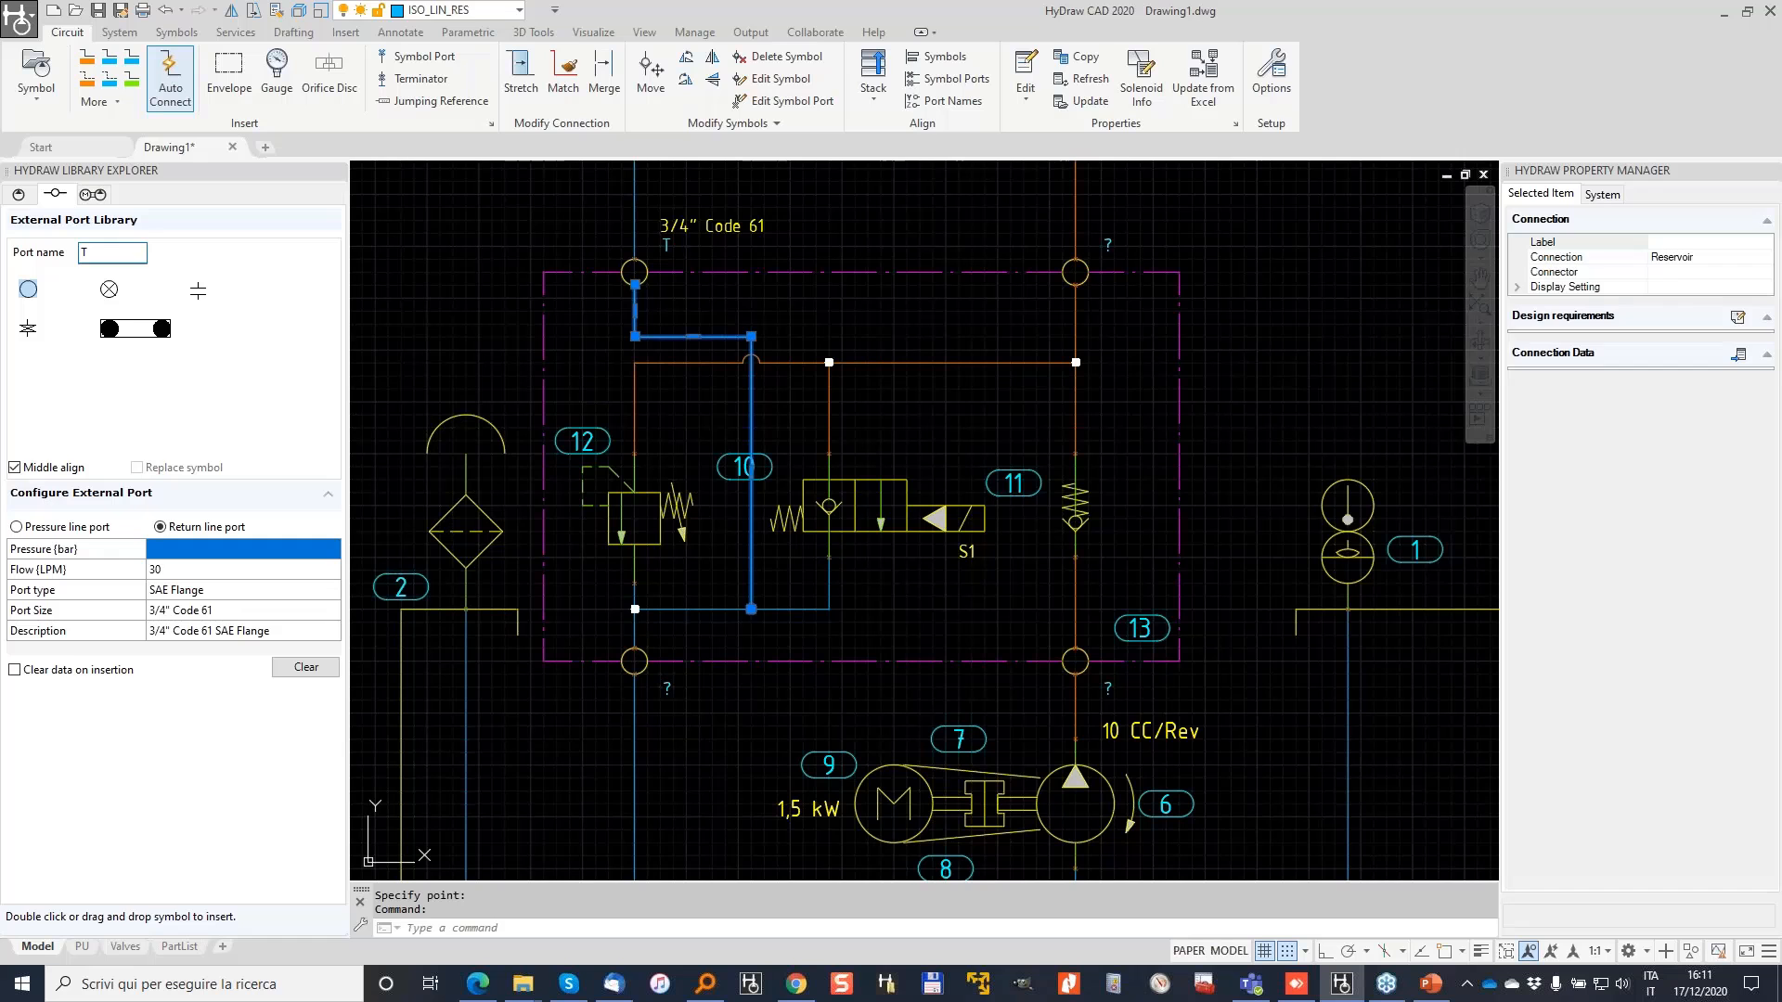
key("Delete")
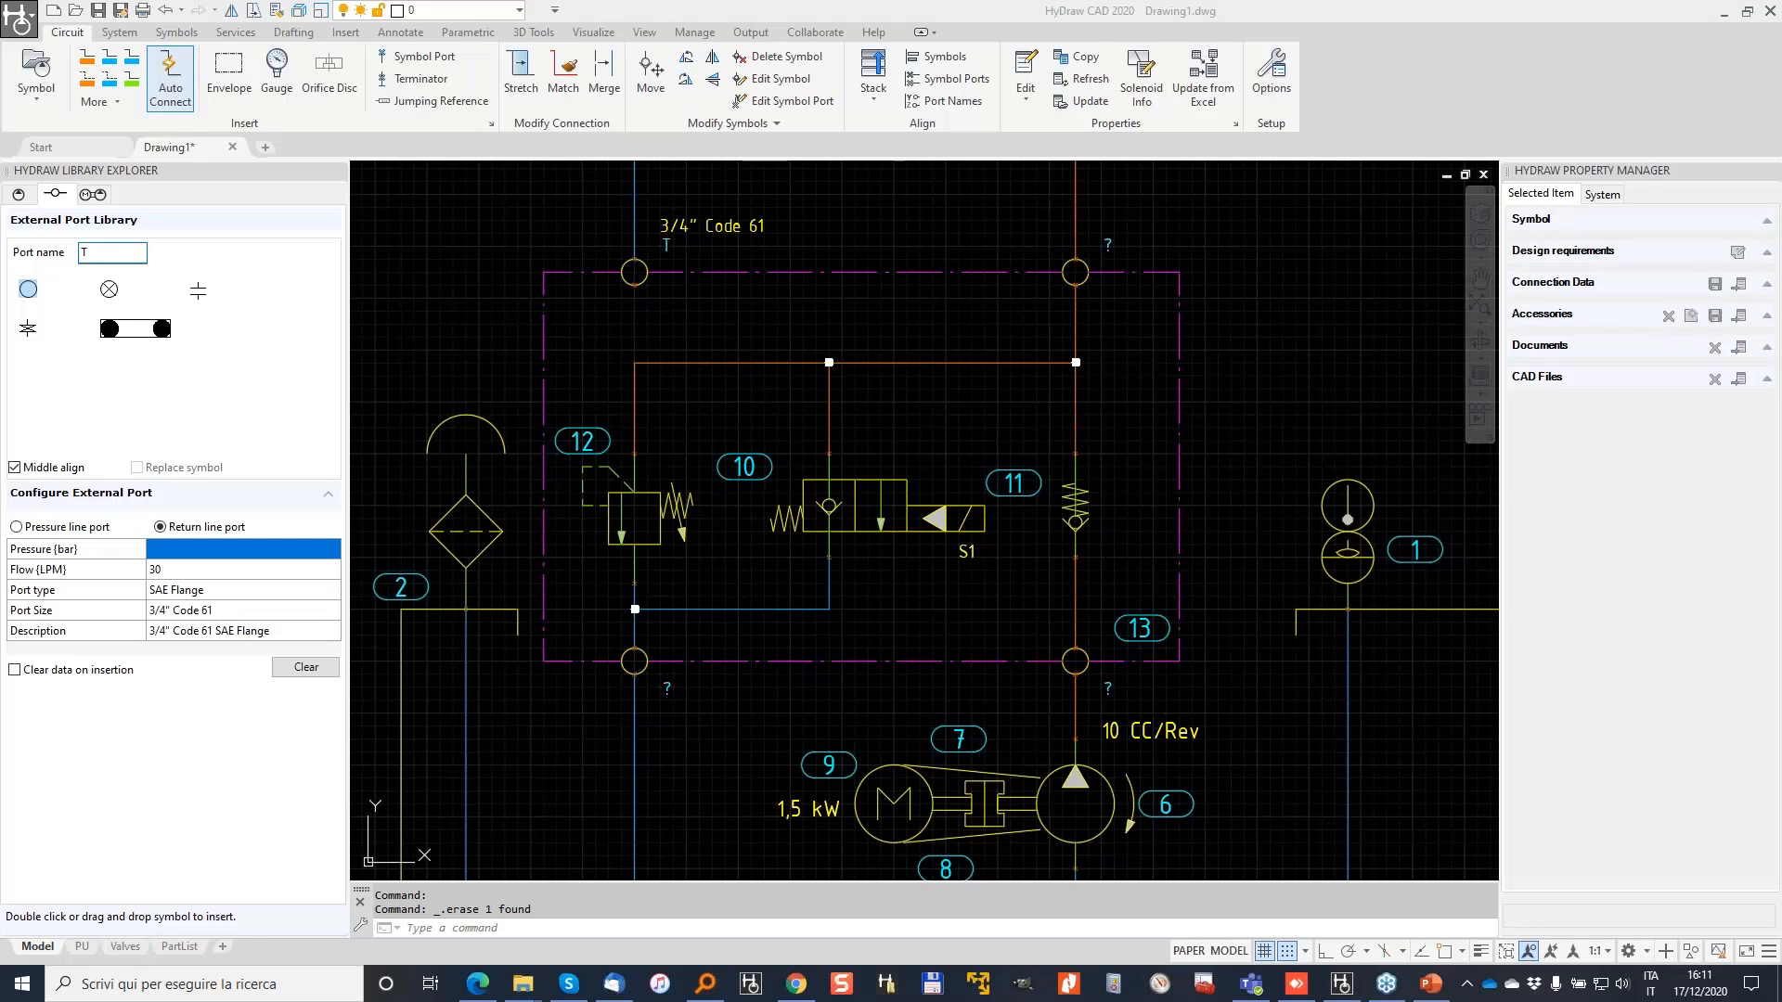
left_click_drag(145, 77, 159, 37)
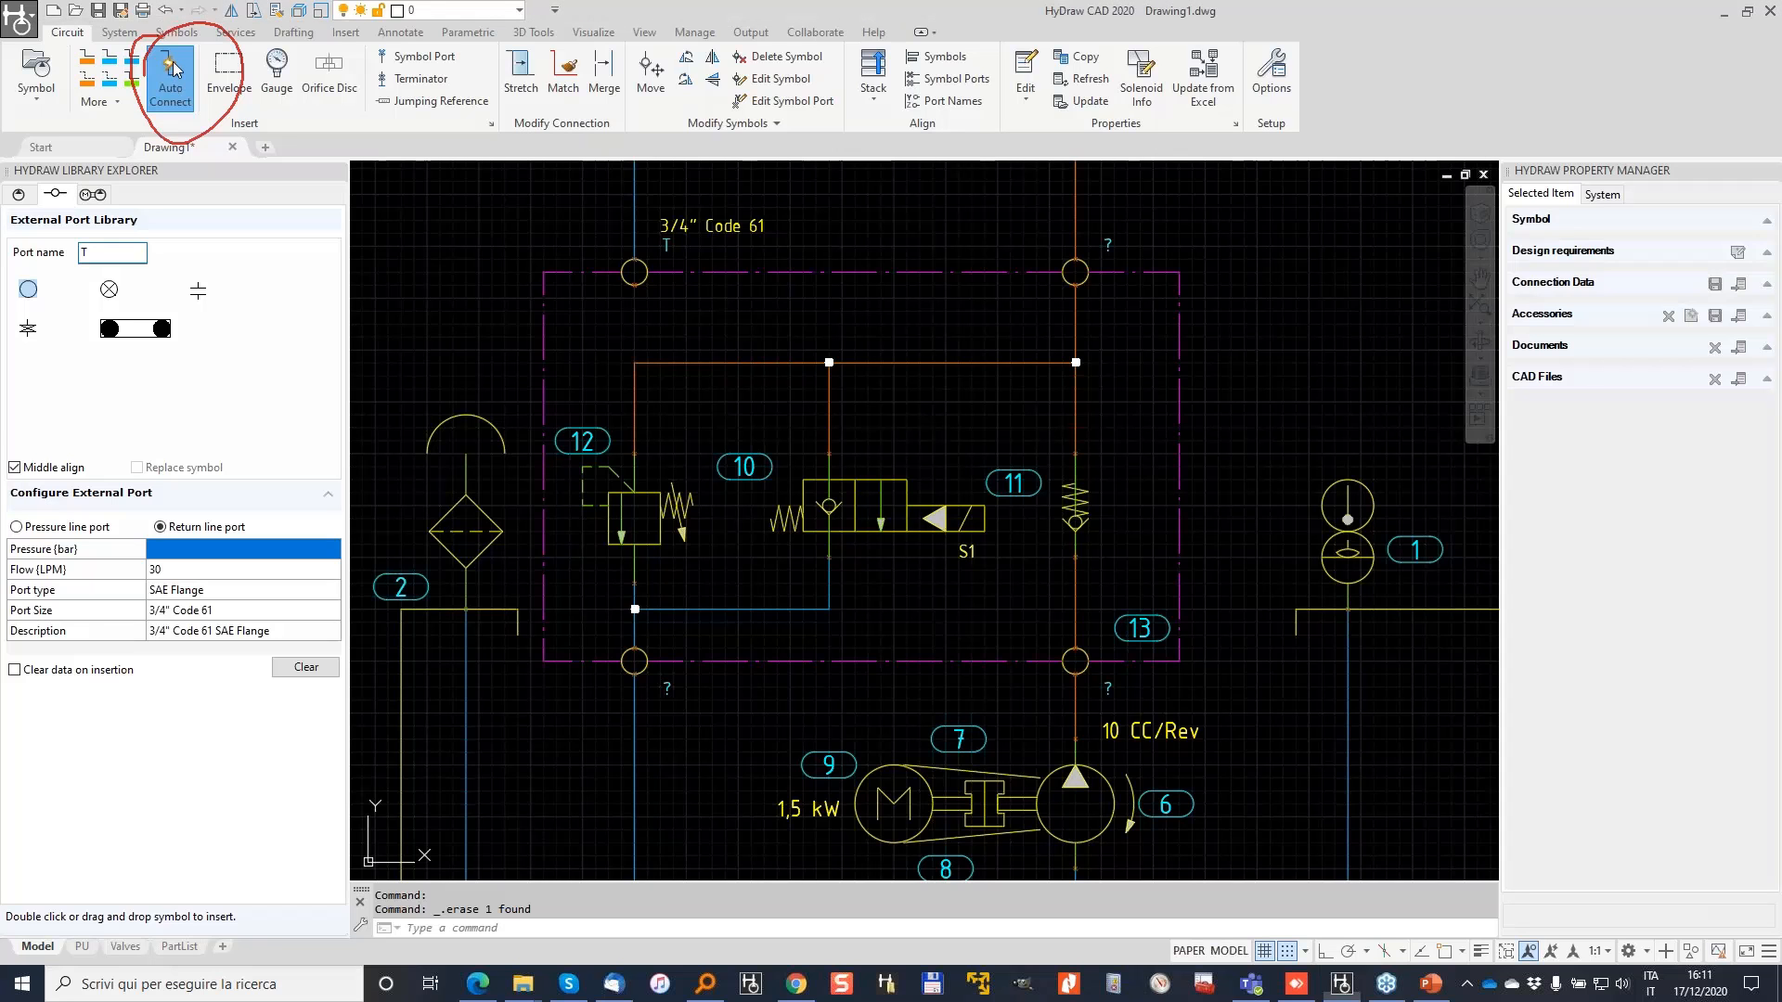
Step: Redraw the blue return line from port T down and across to the valve port
left_click(171, 73)
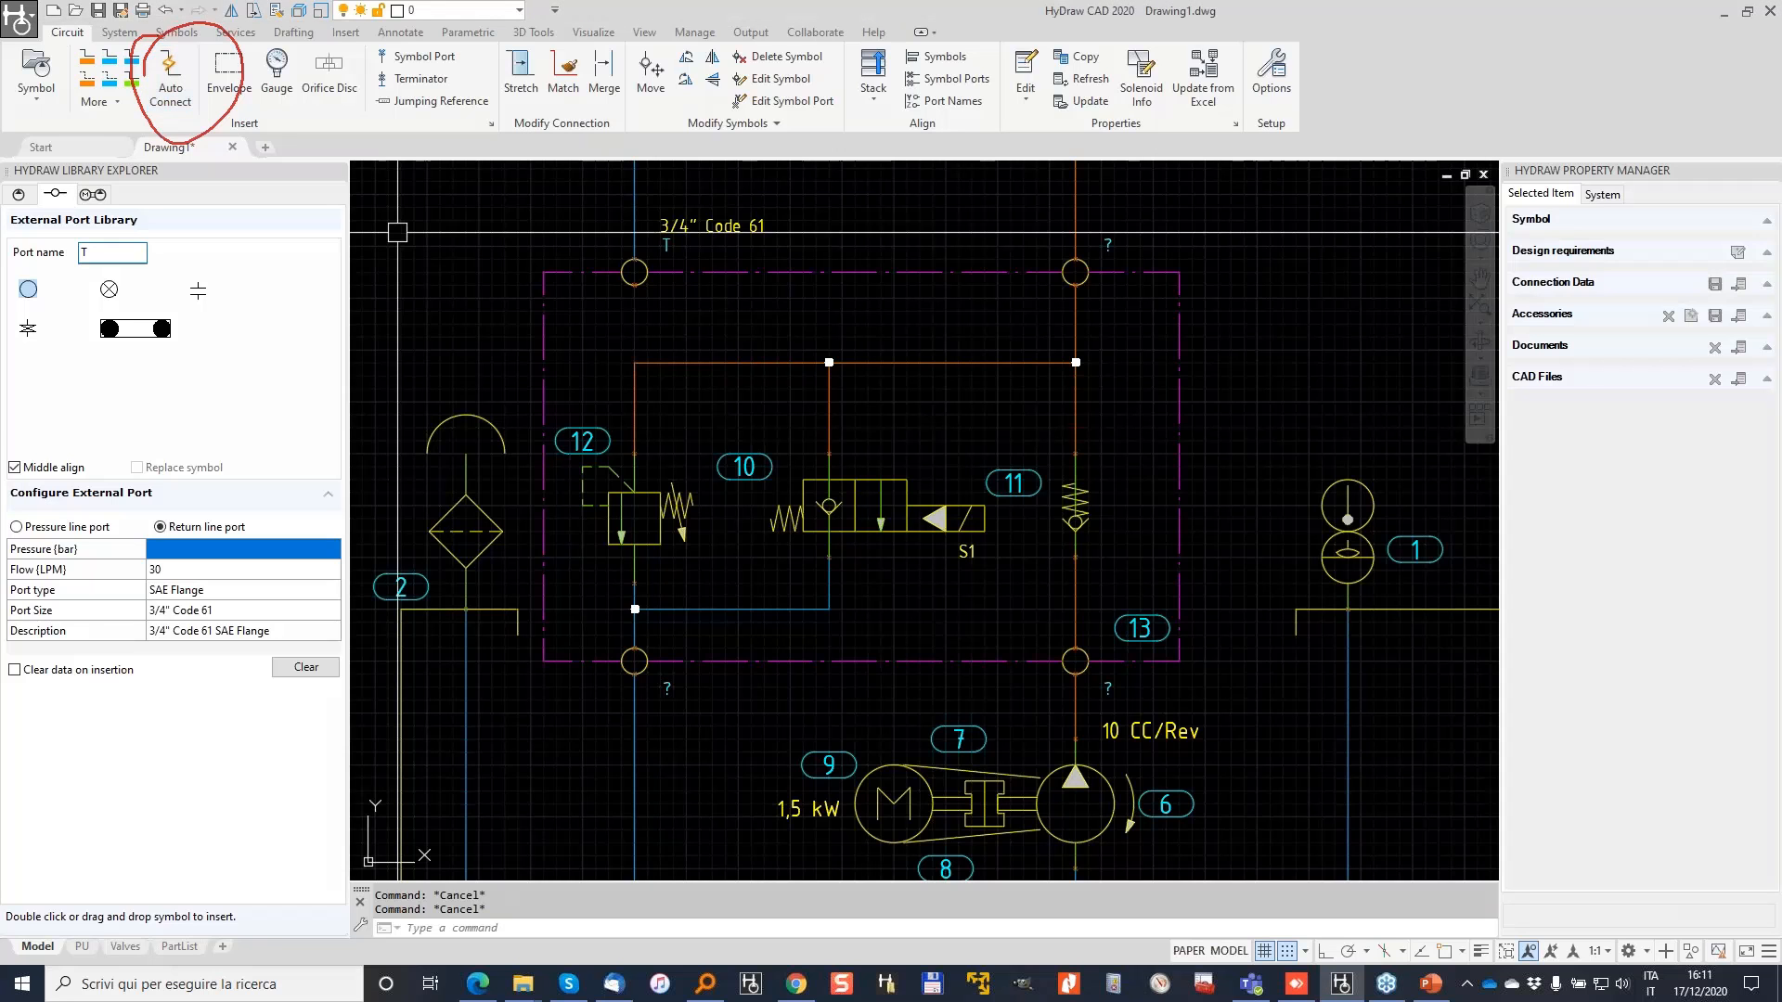
left_click(109, 63)
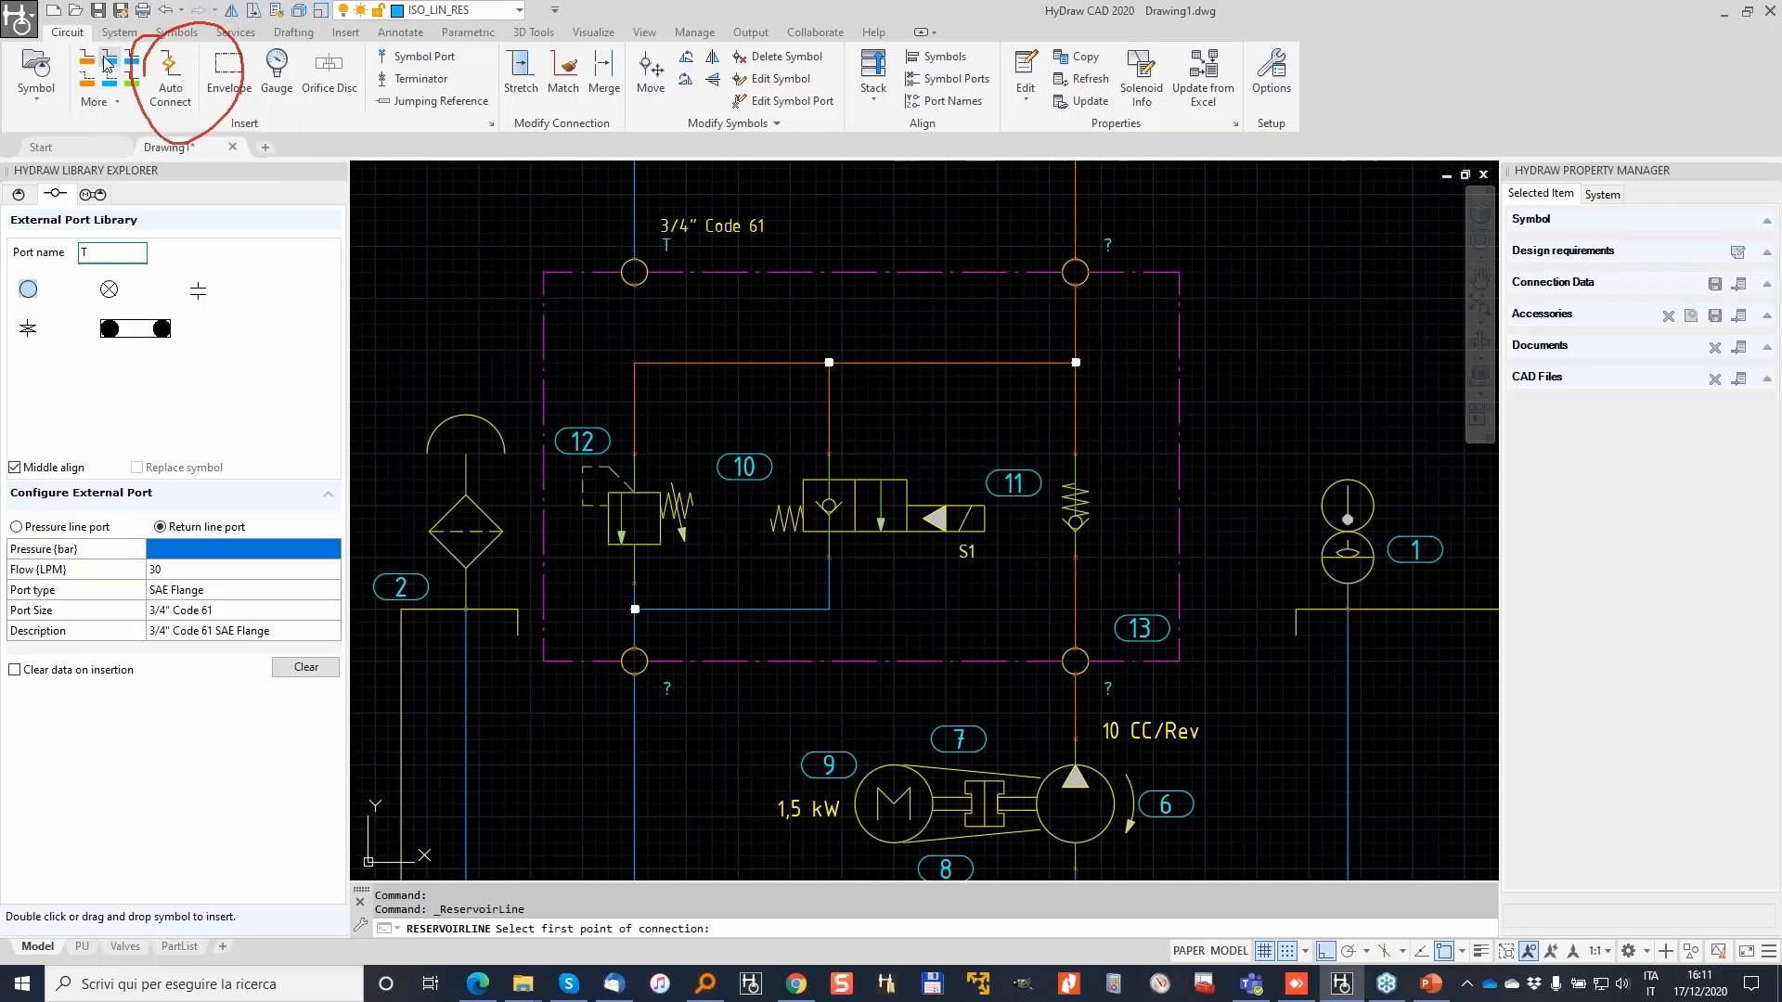
left_click(635, 284)
left_click(712, 323)
left_click(712, 609)
left_click(829, 608)
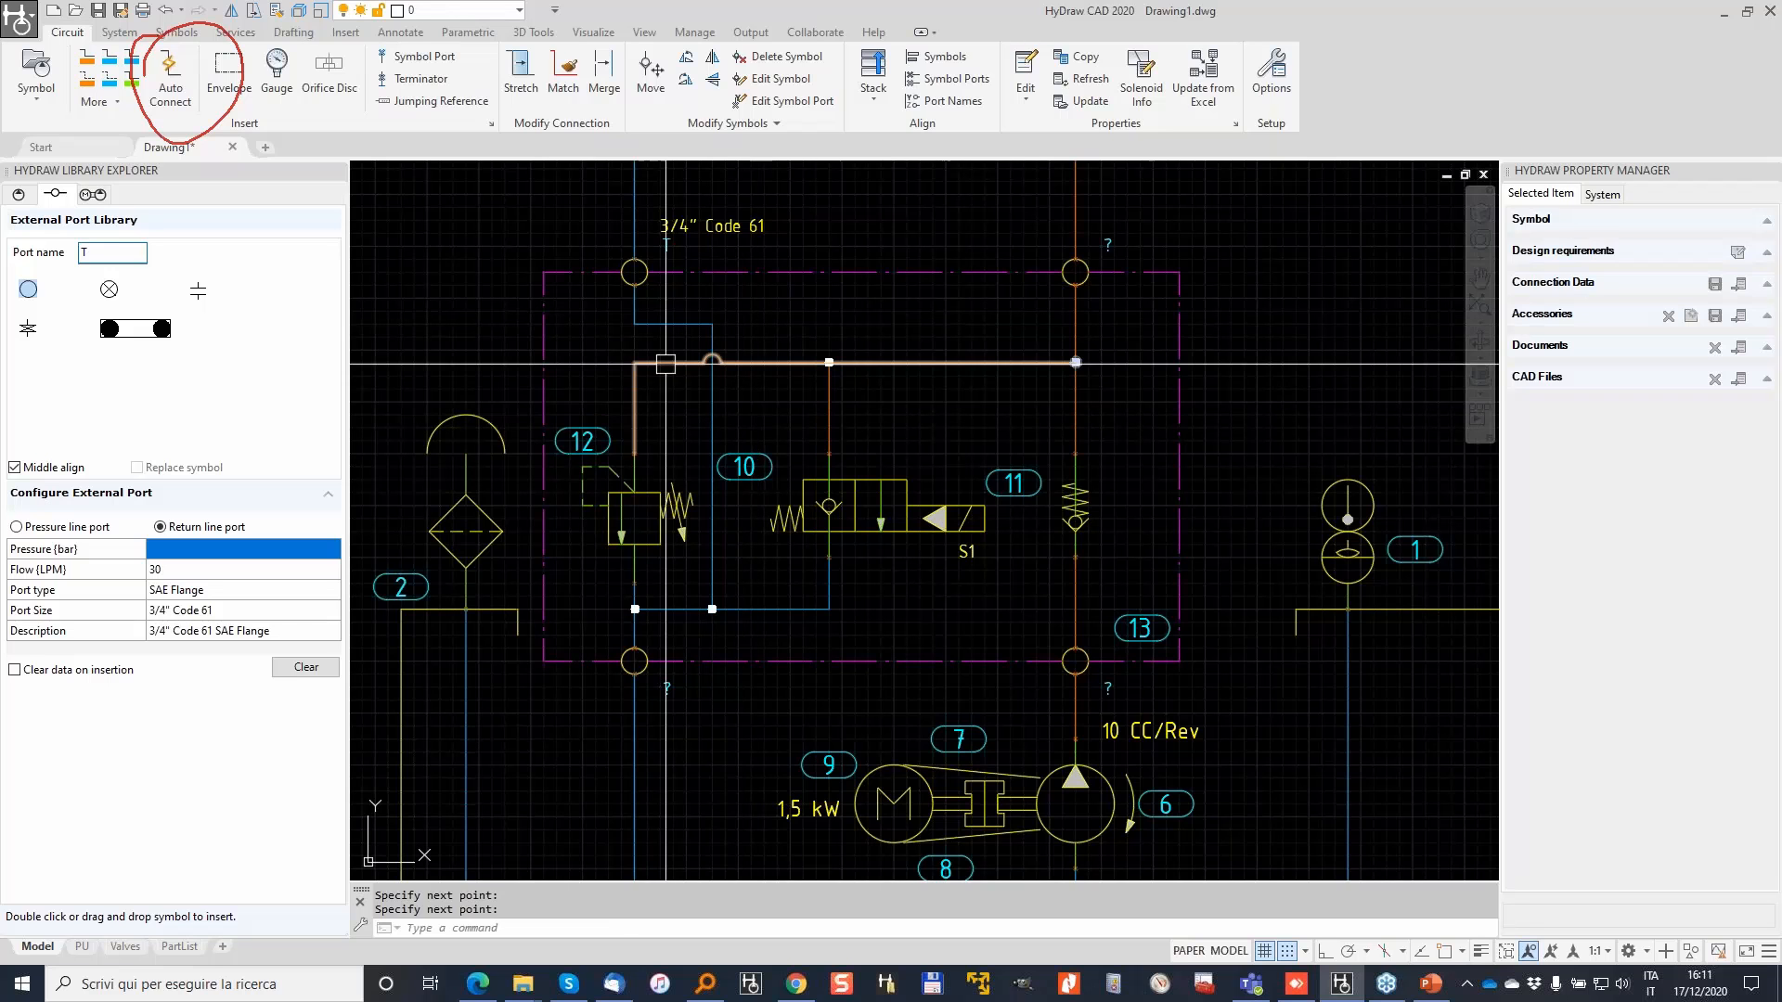
Step: Move the solenoid valve's balloon 10 above it and recentre the stack envelope
left_click(743, 469)
left_click(745, 467)
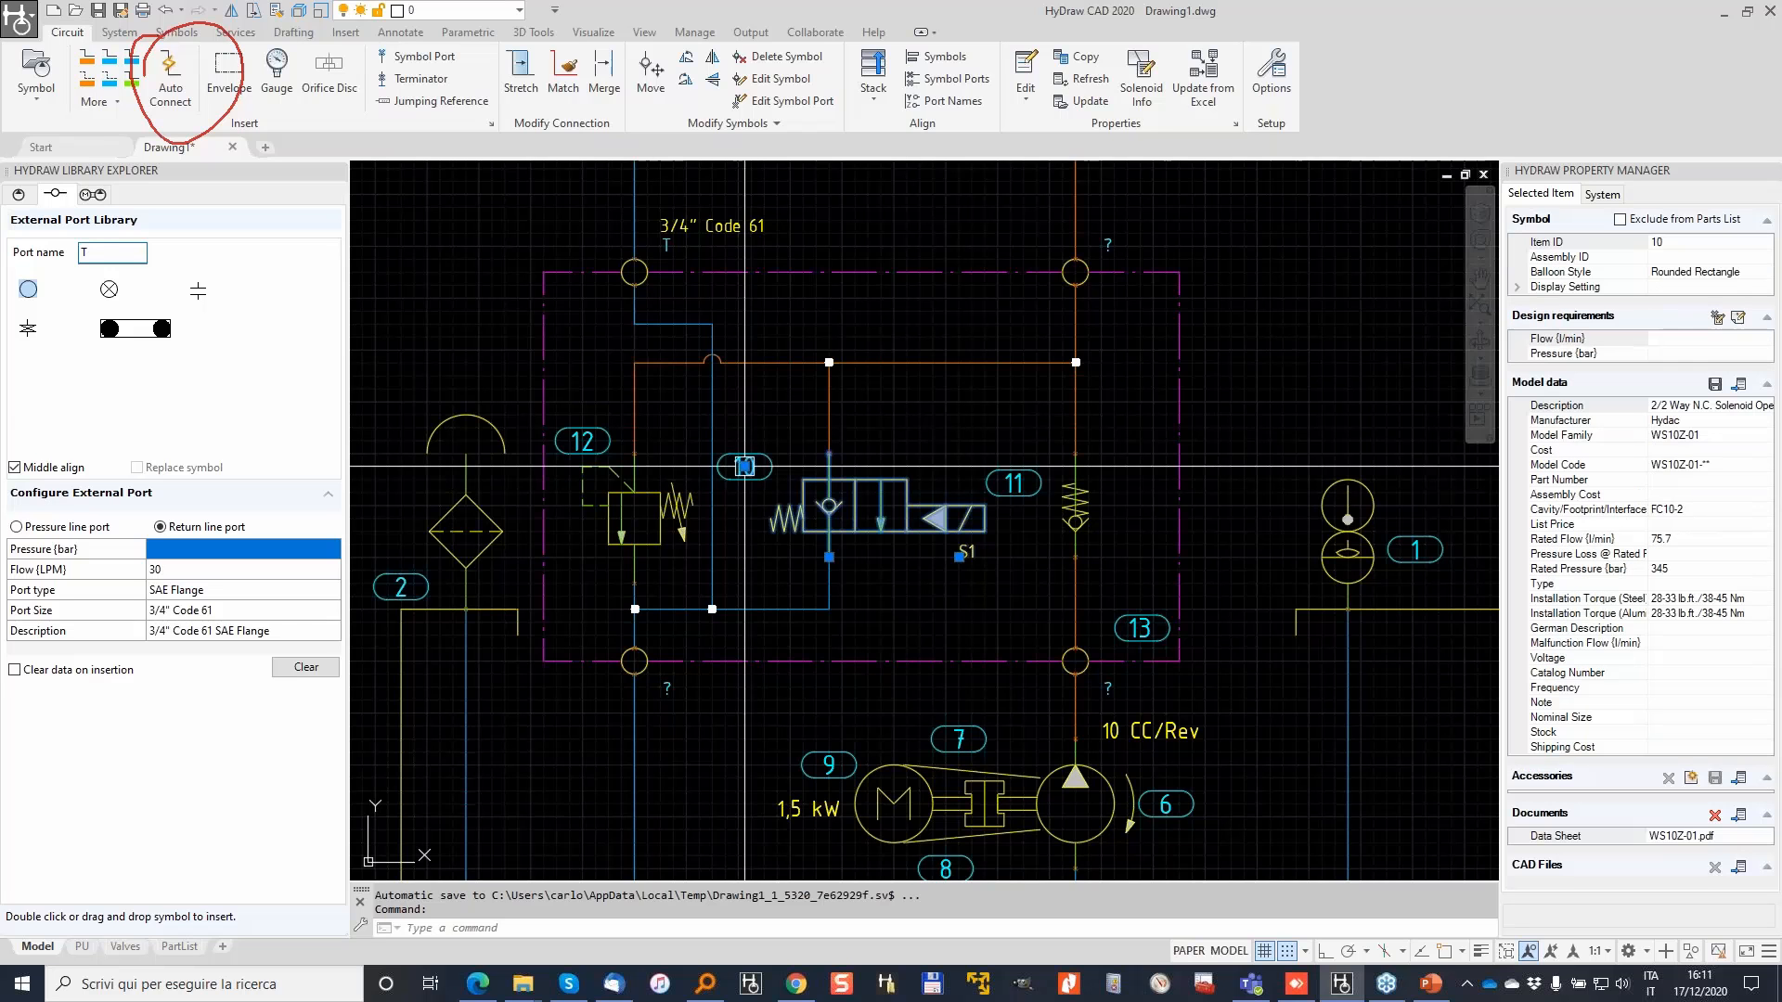
left_click(743, 466)
left_click(901, 419)
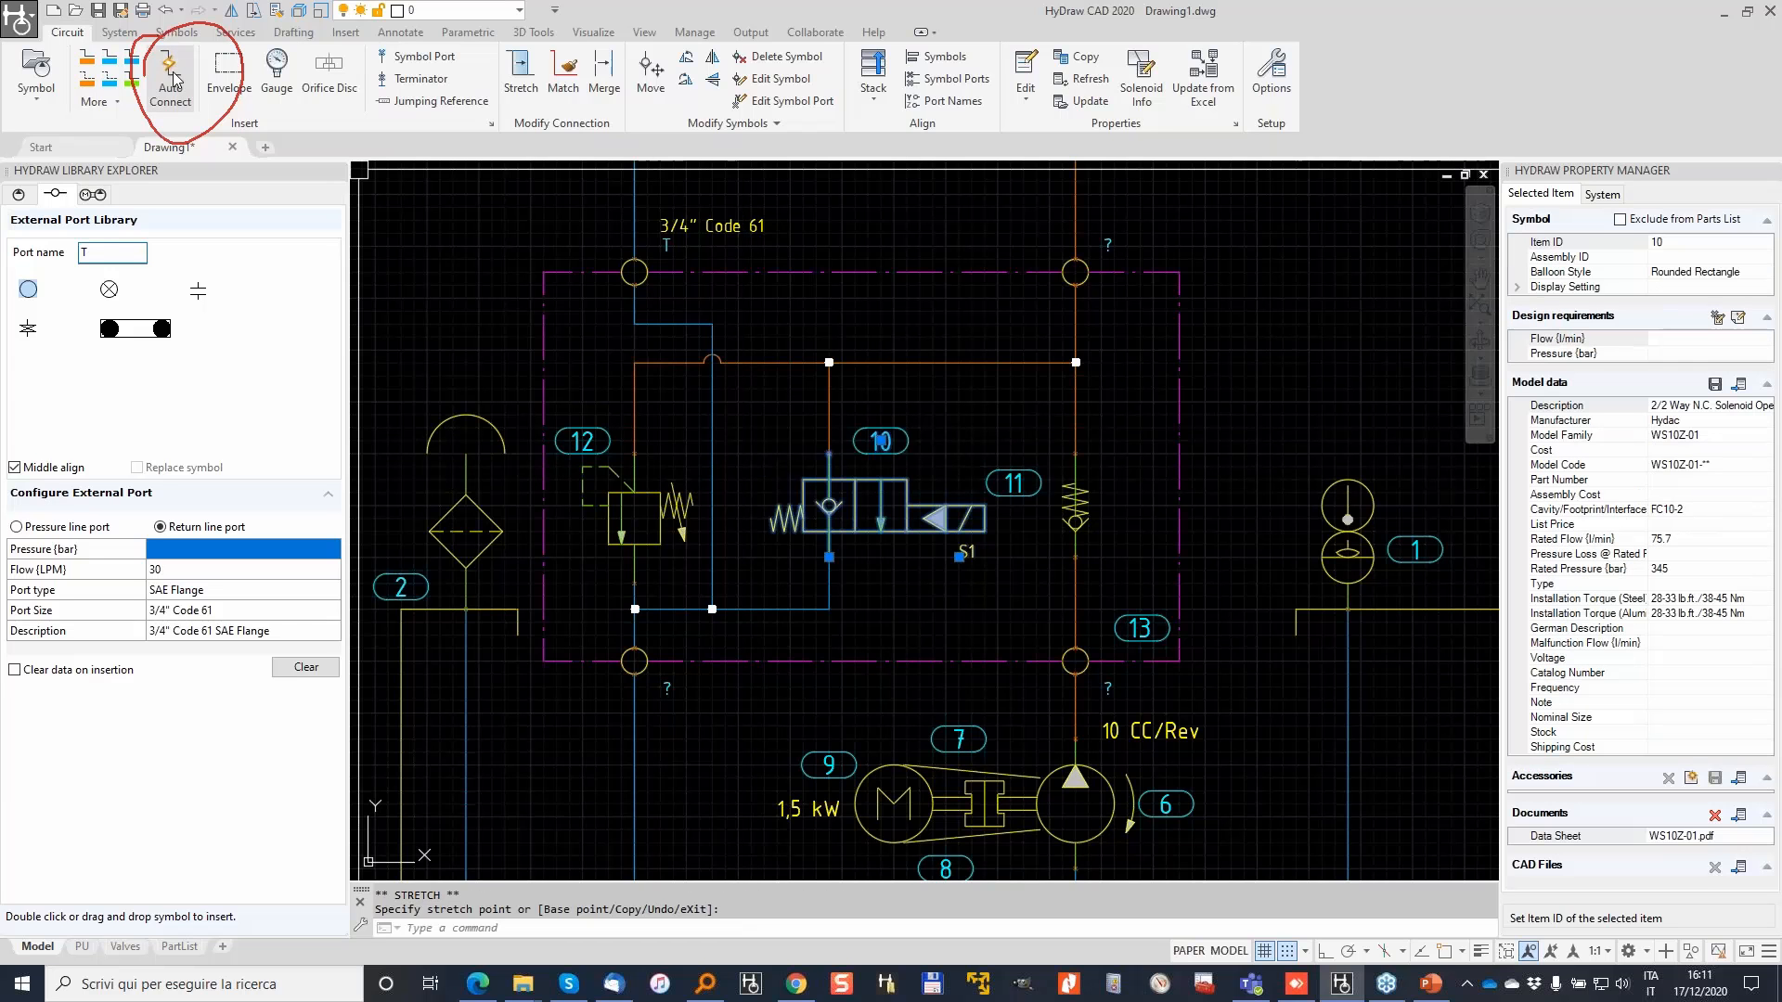
key("Escape")
key("Escape")
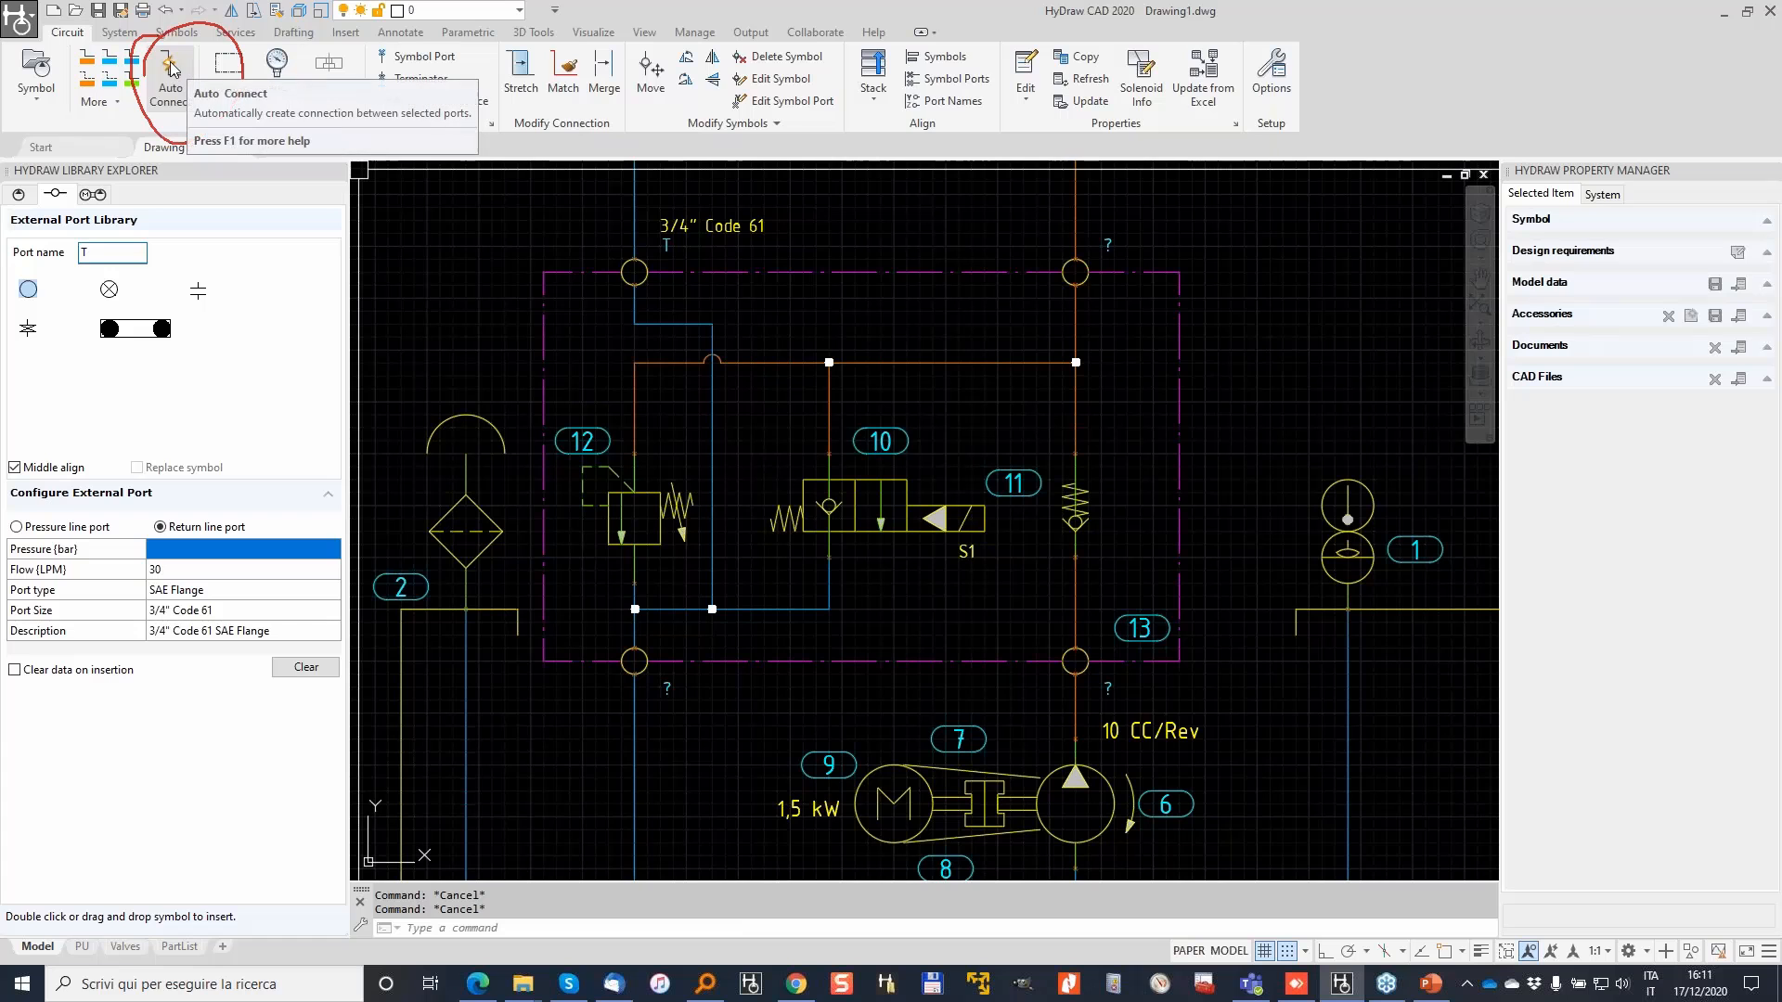
left_click(170, 68)
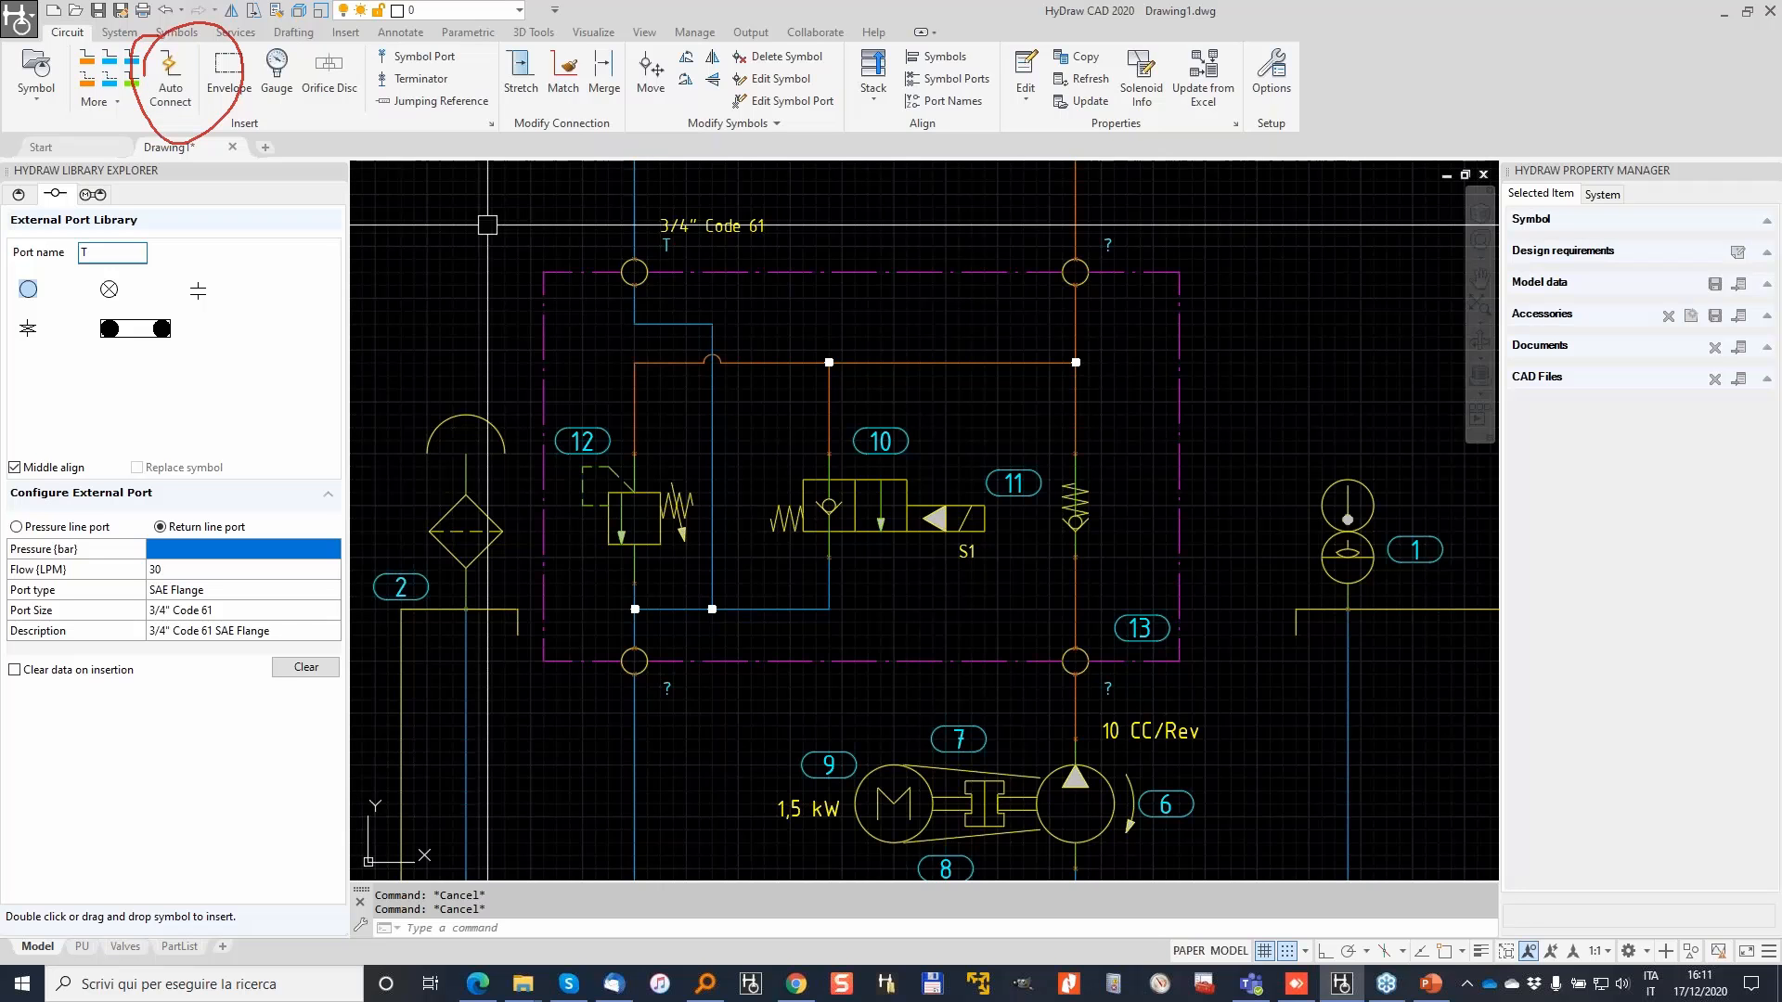
scroll(575, 287, "down", 2)
middle_click_drag(707, 236, 660, 352)
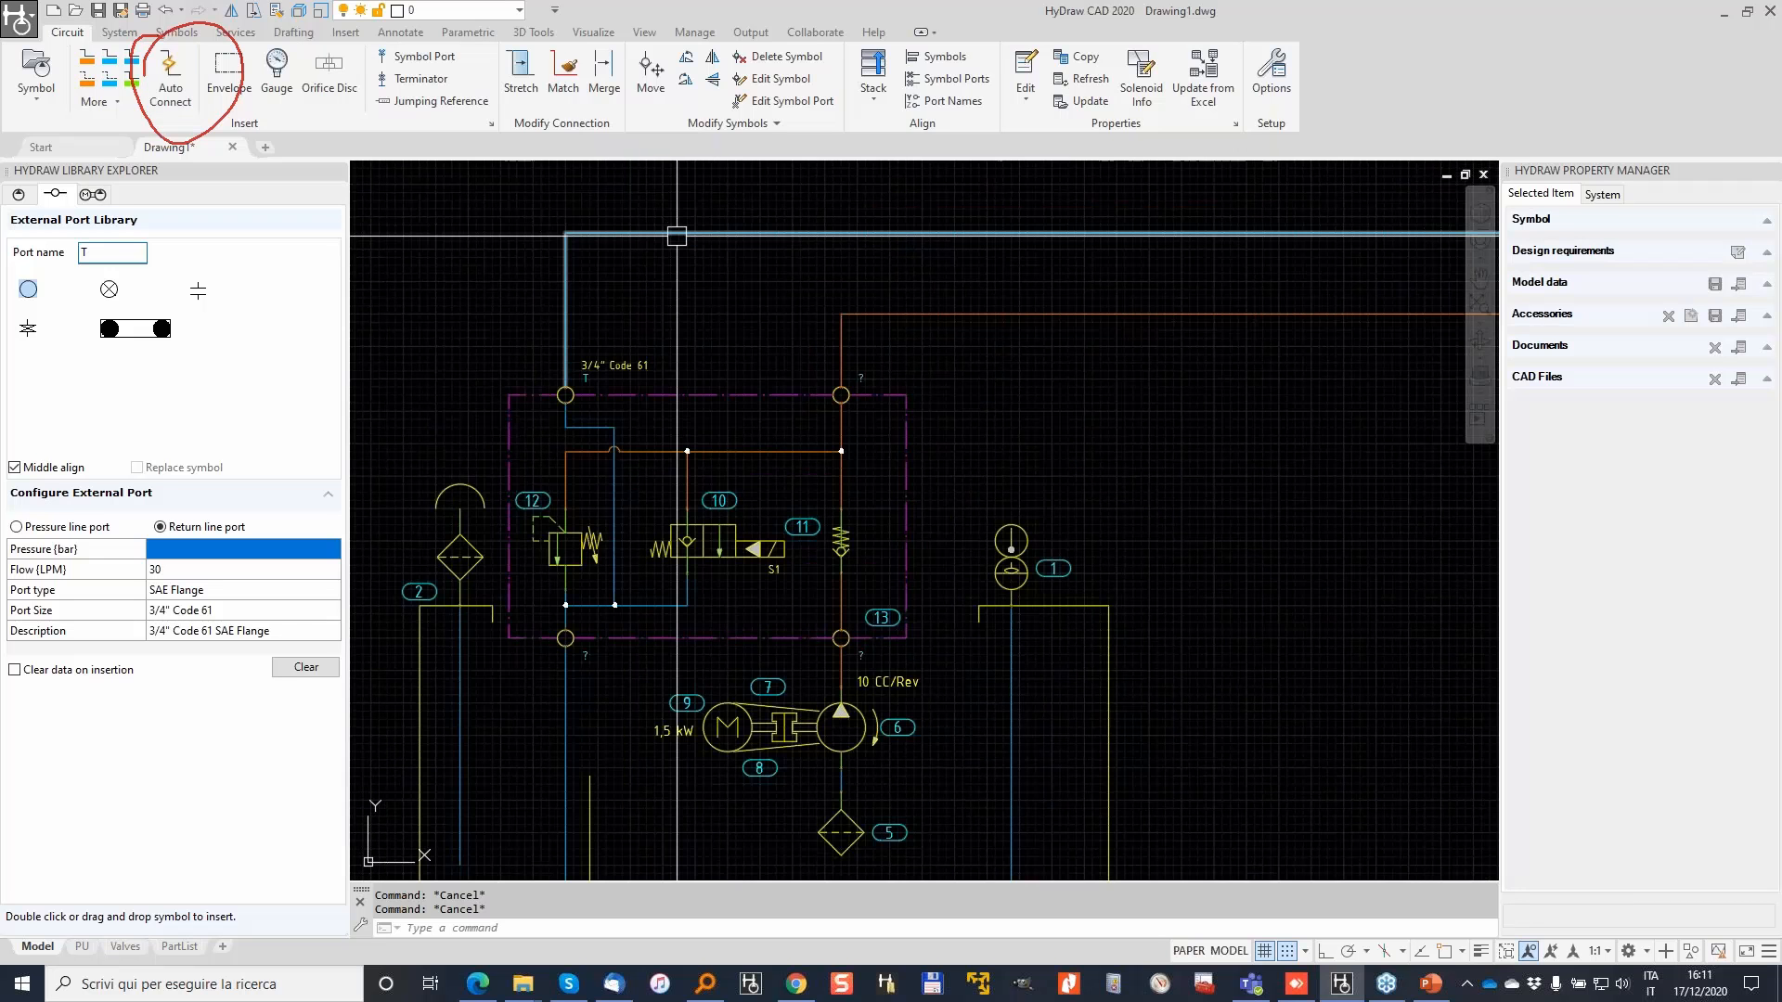
Step: Name the upper-right unnamed port P1
scroll(848, 375, "up", 2)
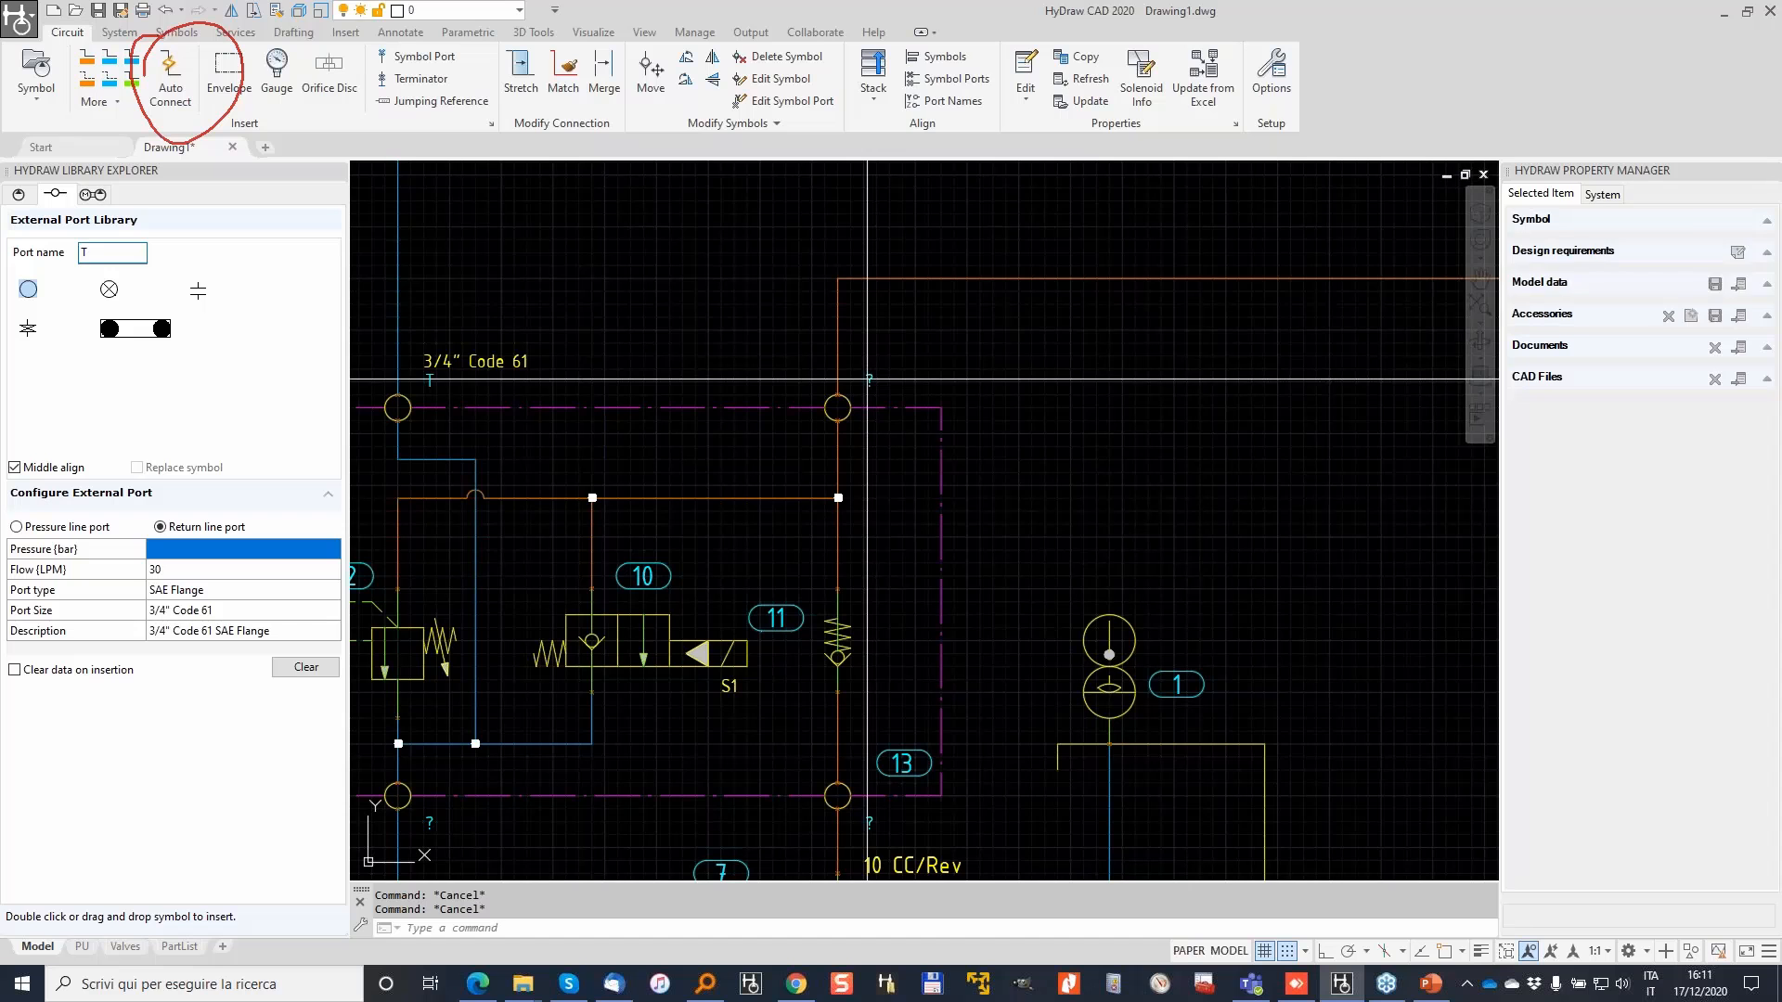
left_click(868, 379)
left_click(1696, 243)
type("P1")
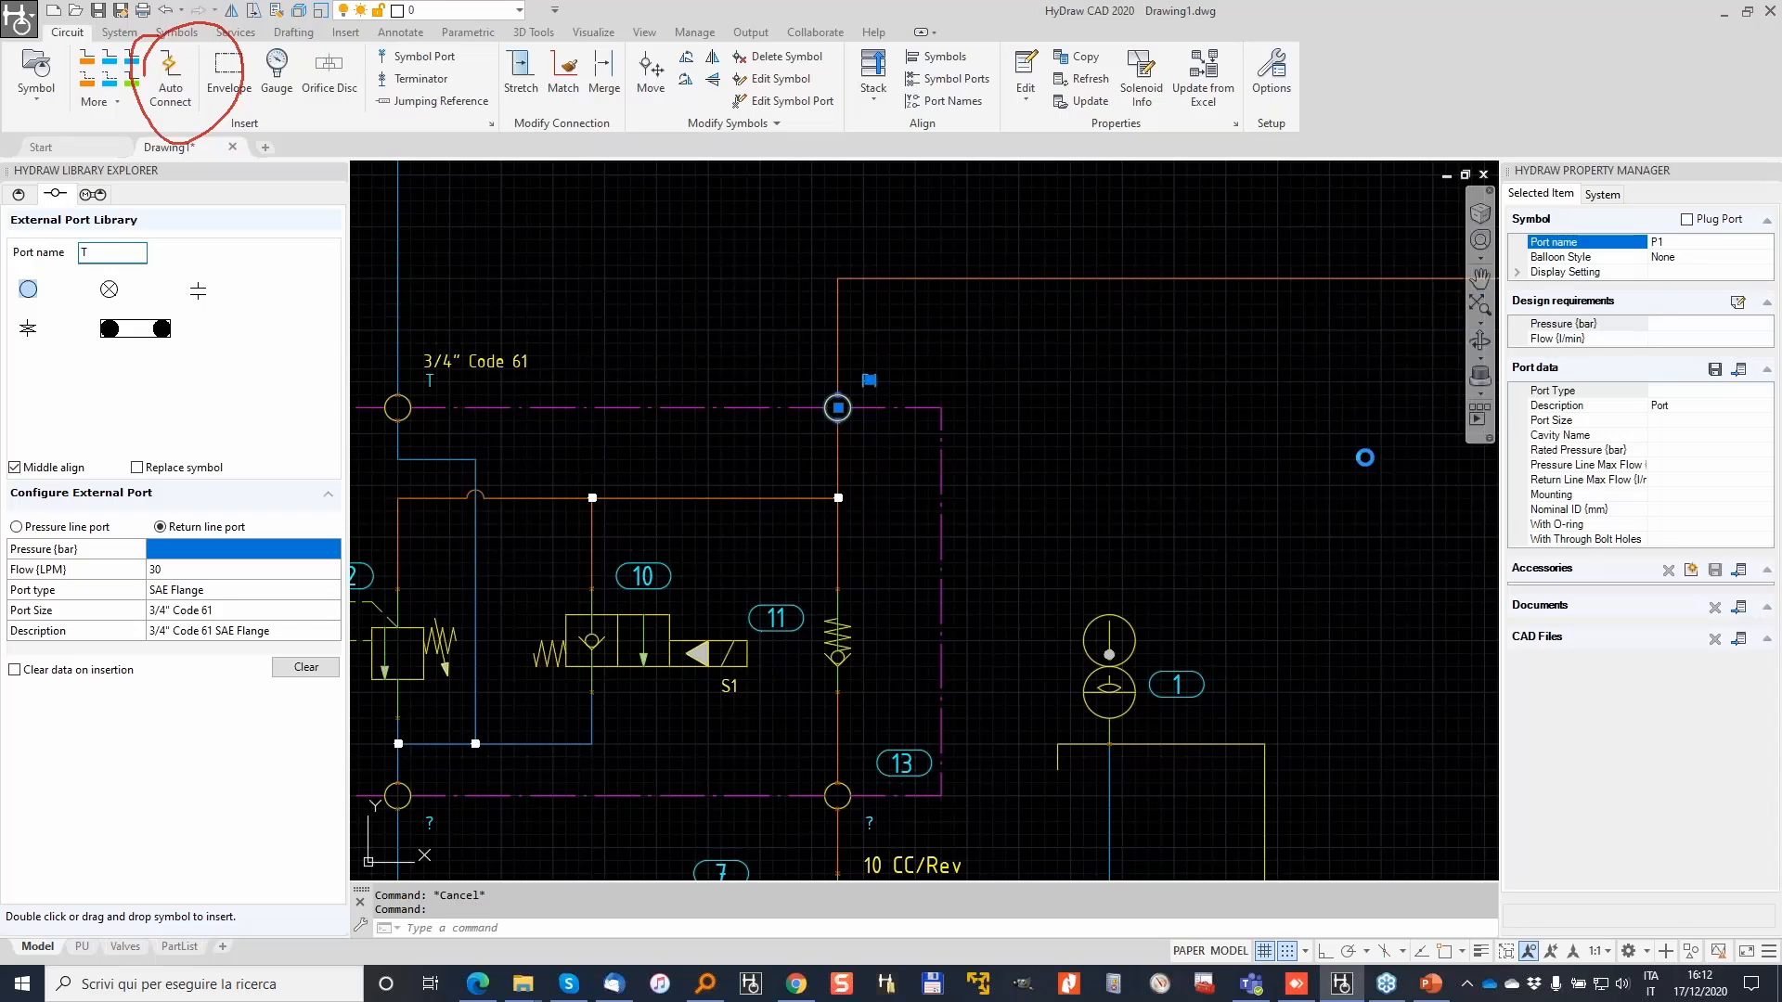
scroll(817, 608, "down", 2)
key("Escape")
scroll(817, 767, "up", 4)
Step: Name the lower-right unnamed port P
left_click(851, 664)
left_click(1693, 243)
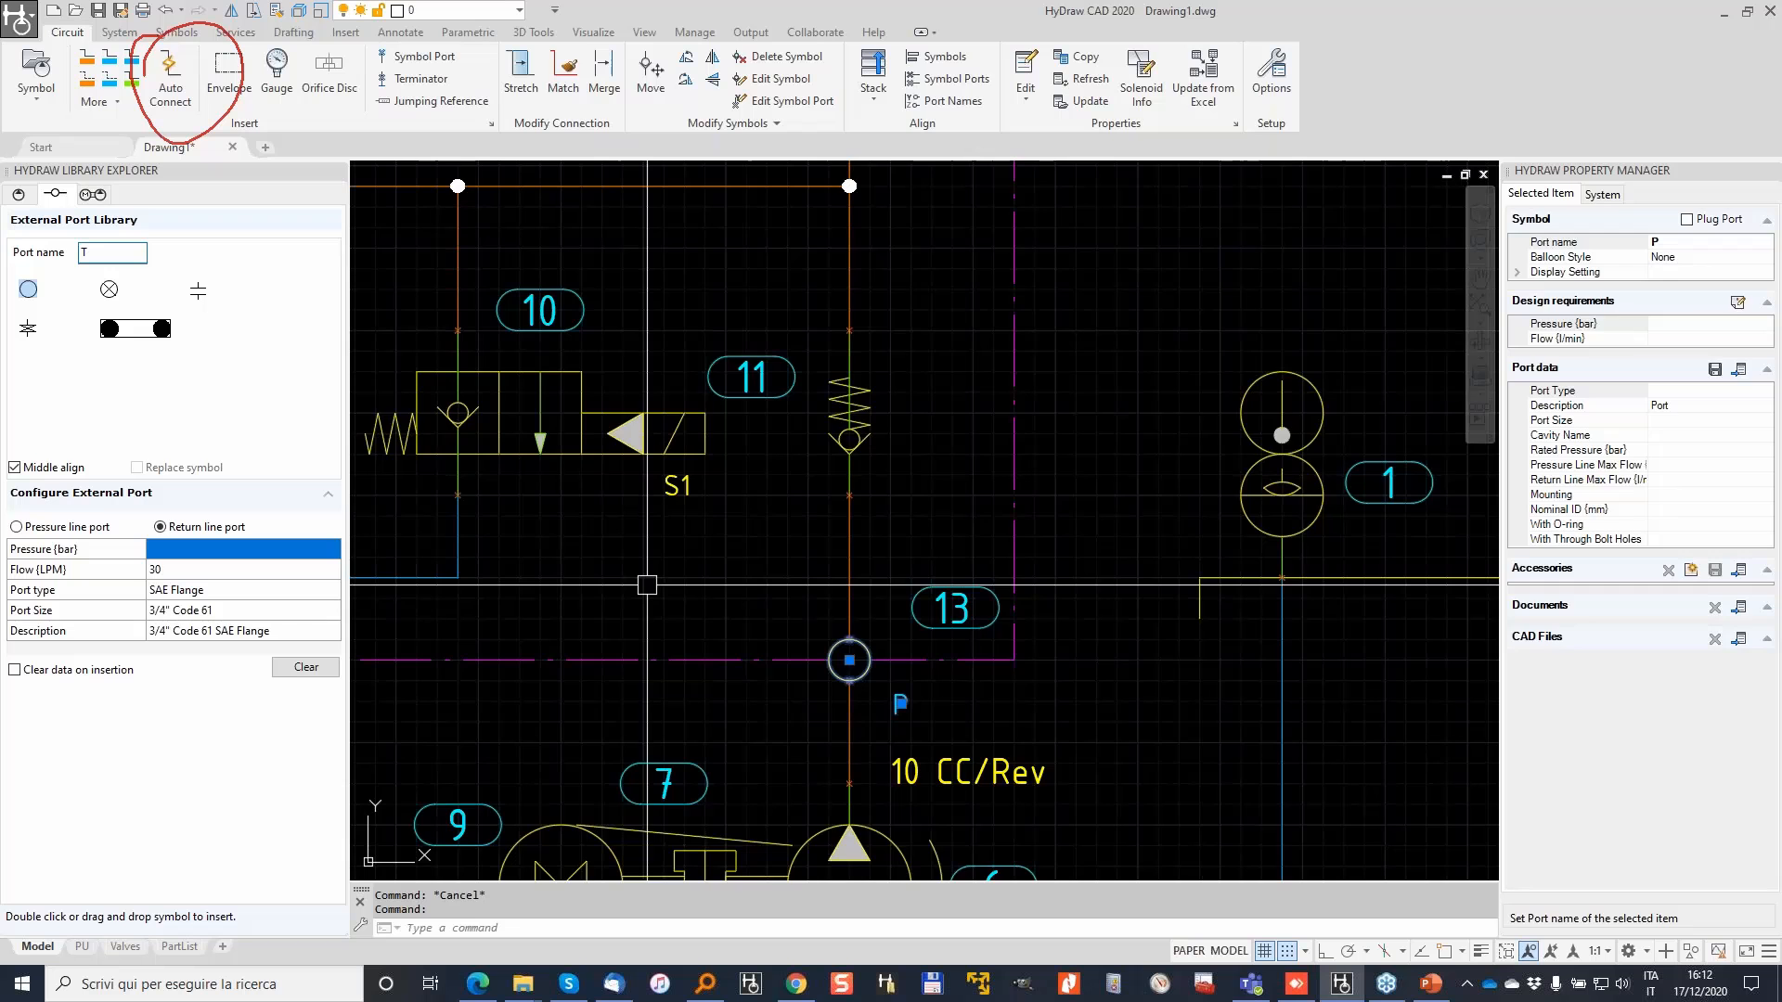
key("Escape")
Step: Name the lower-left unnamed port T1, then view the whole stack again
middle_click_drag(647, 585, 1080, 430)
left_click(583, 505)
left_click(1659, 244)
type("T1")
key("Return")
key("Escape")
scroll(685, 502, "down", 2)
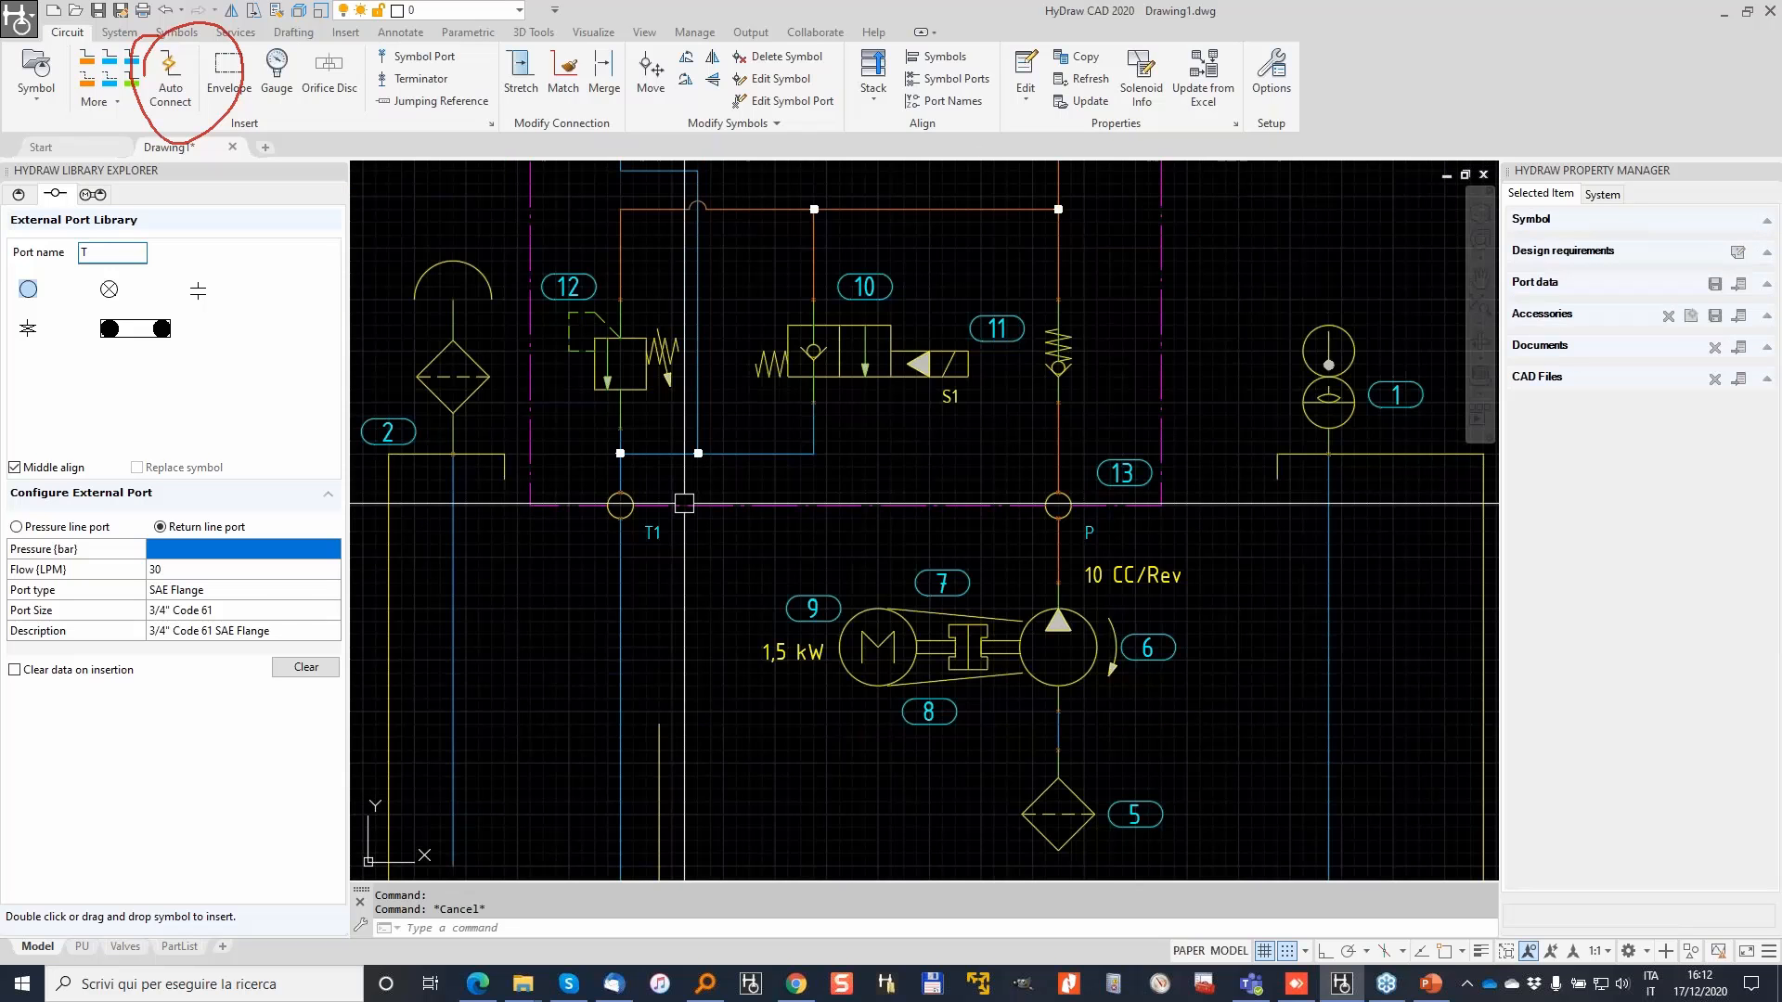
scroll(685, 502, "down", 2)
scroll(727, 472, "up", 2)
mouse_move(728, 472)
middle_mouse_down()
mouse_move(839, 548)
mouse_move(884, 689)
middle_mouse_up()
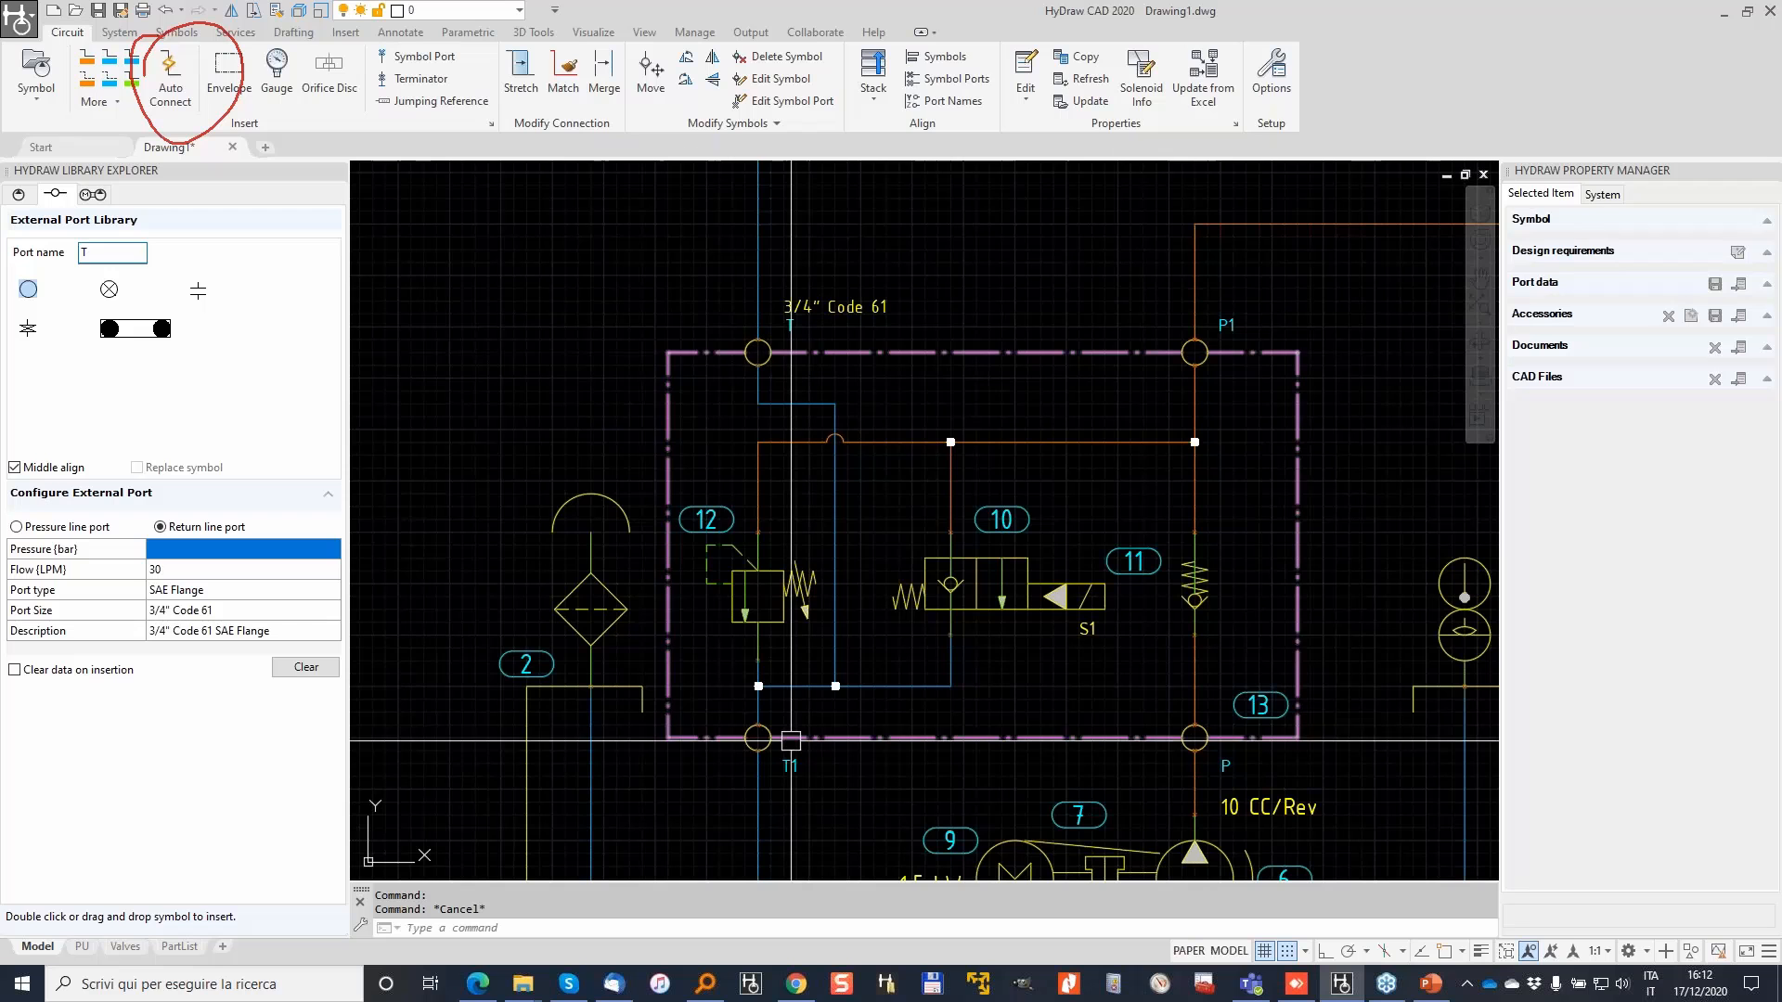
key("Escape")
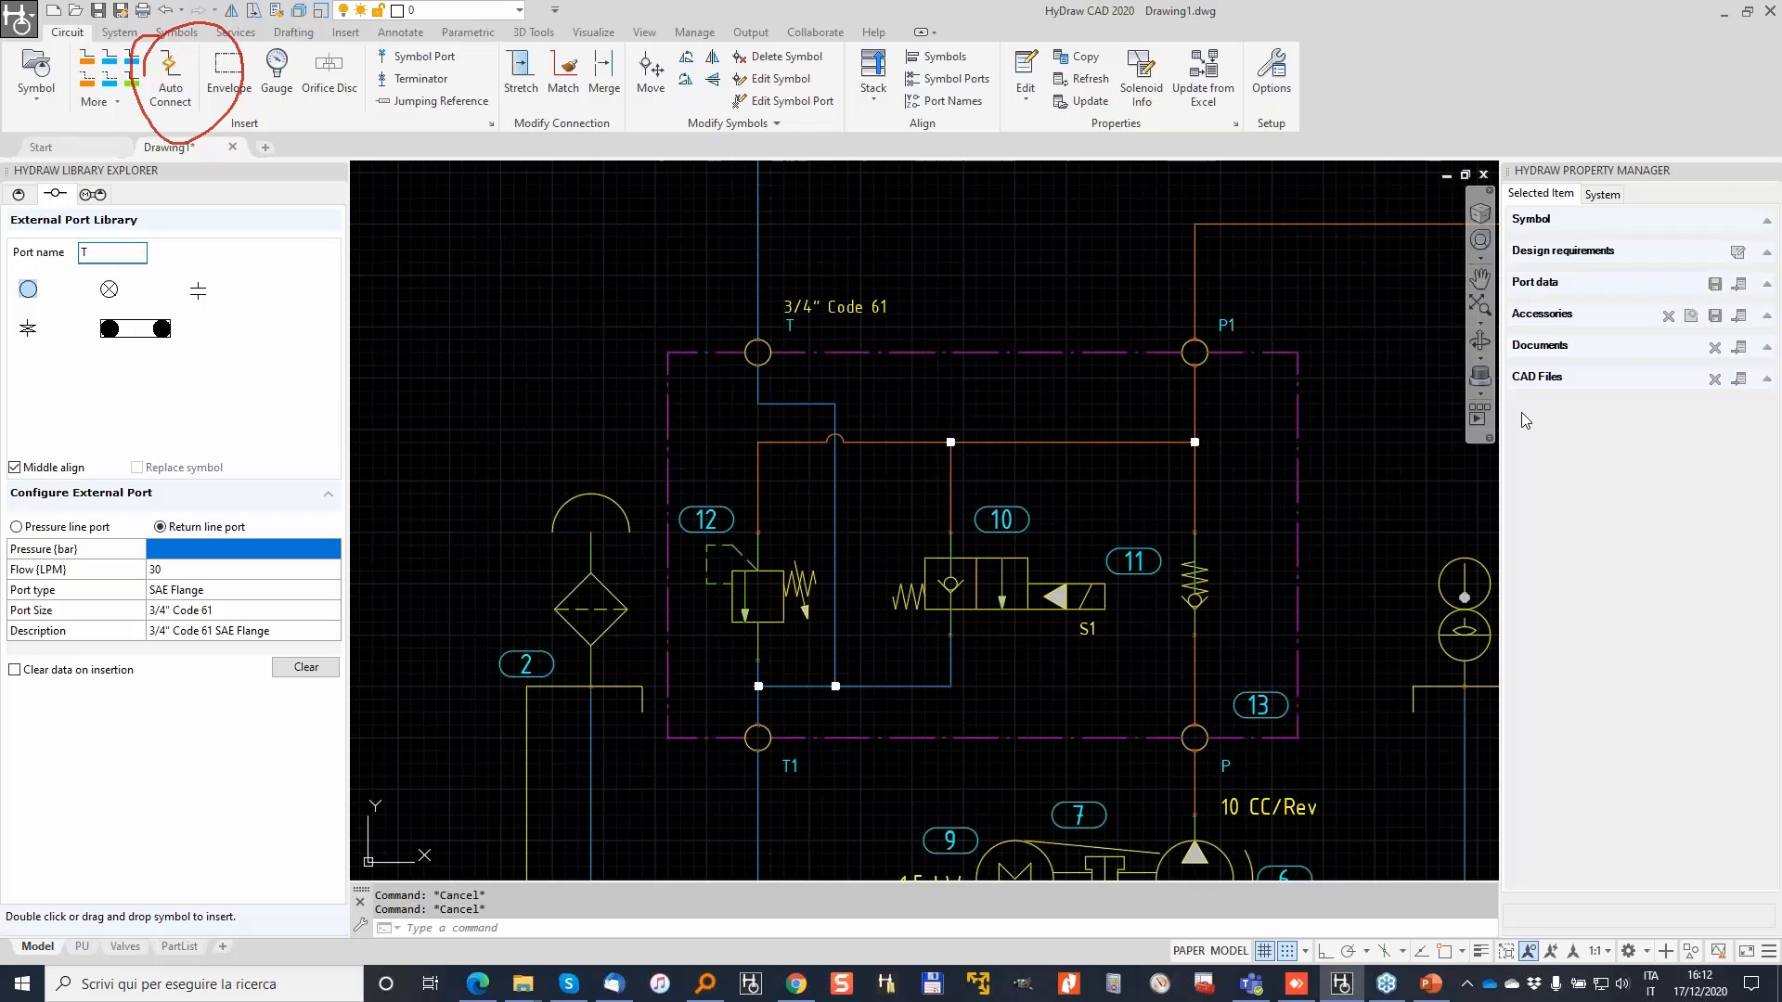
Step: Copy all port data from port T onto port T1 so it reads 3/4" Code 61
left_click(1086, 58)
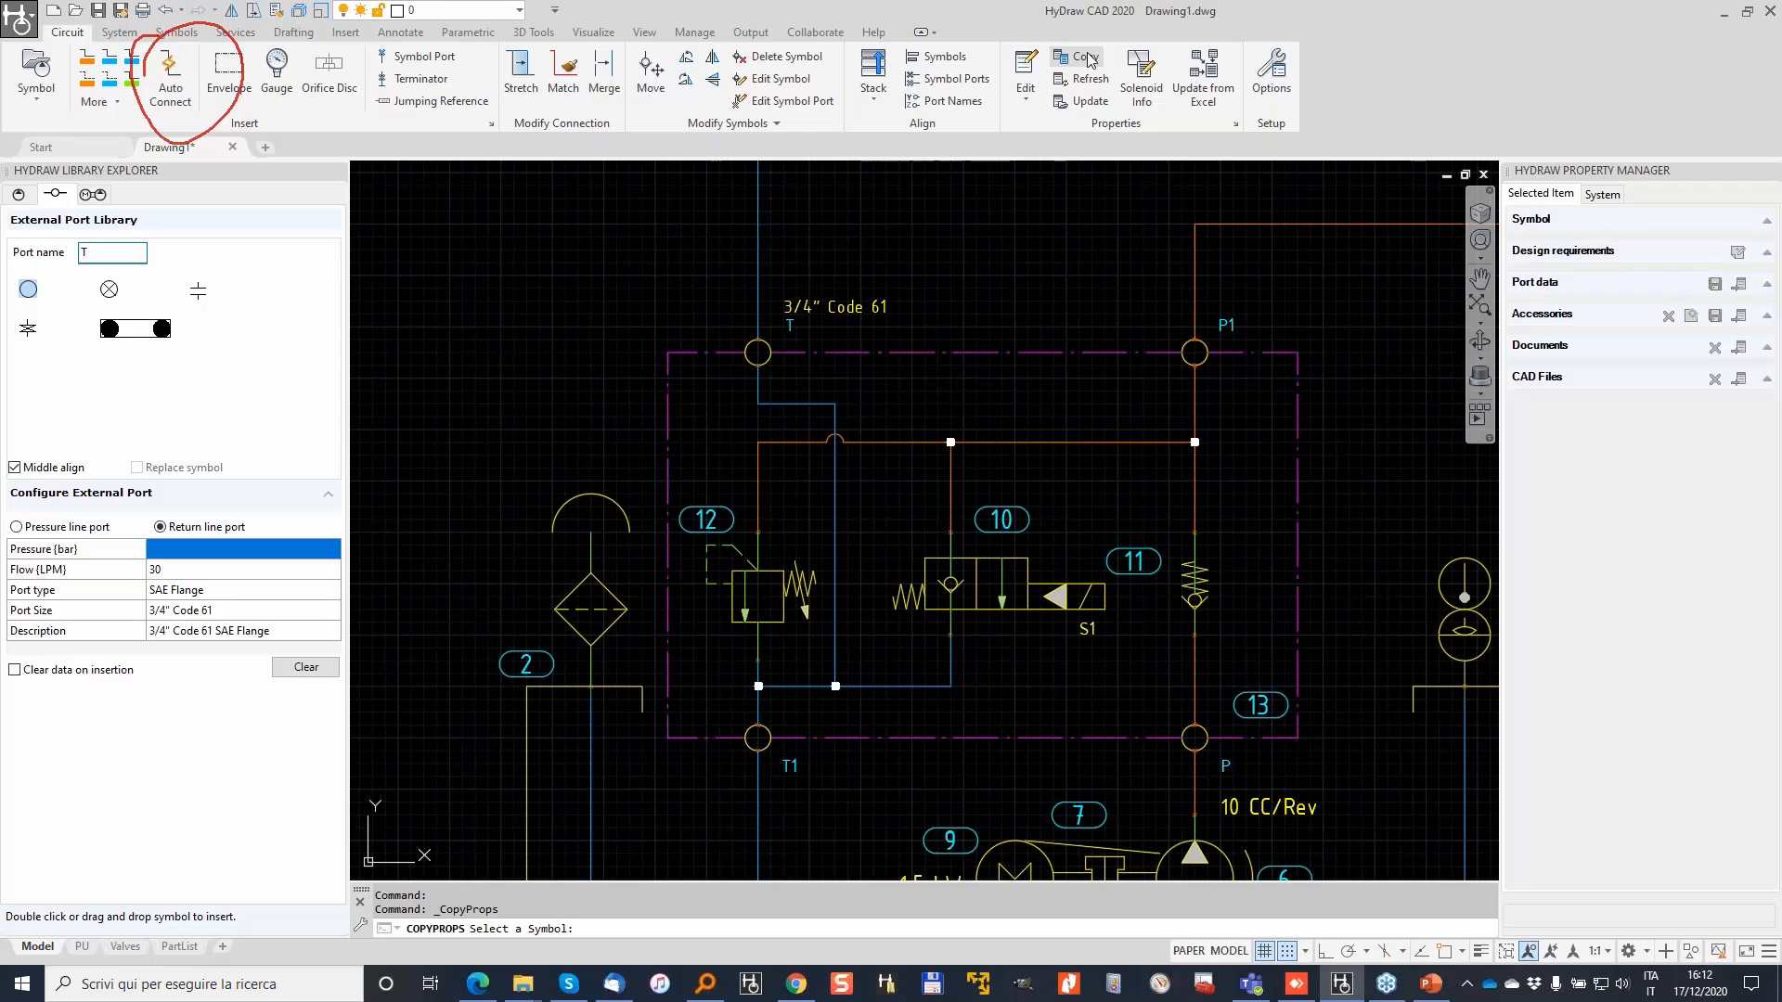
left_click(799, 328)
left_click(796, 765)
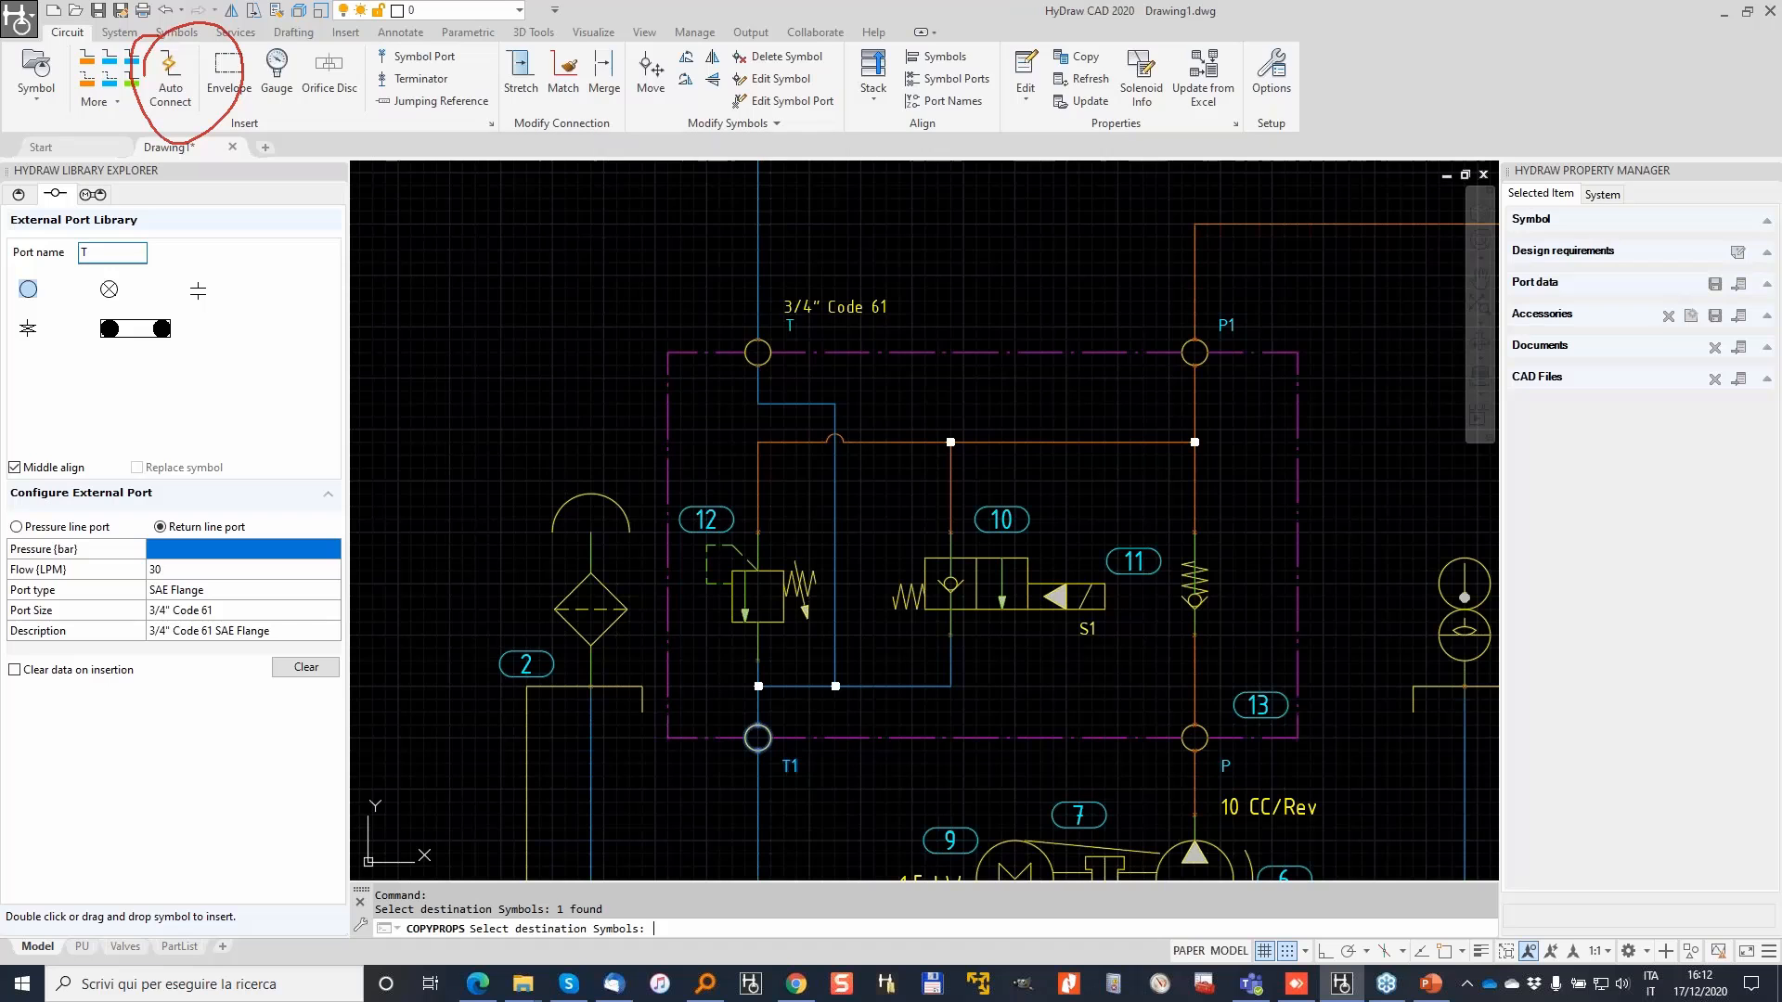
key("Return")
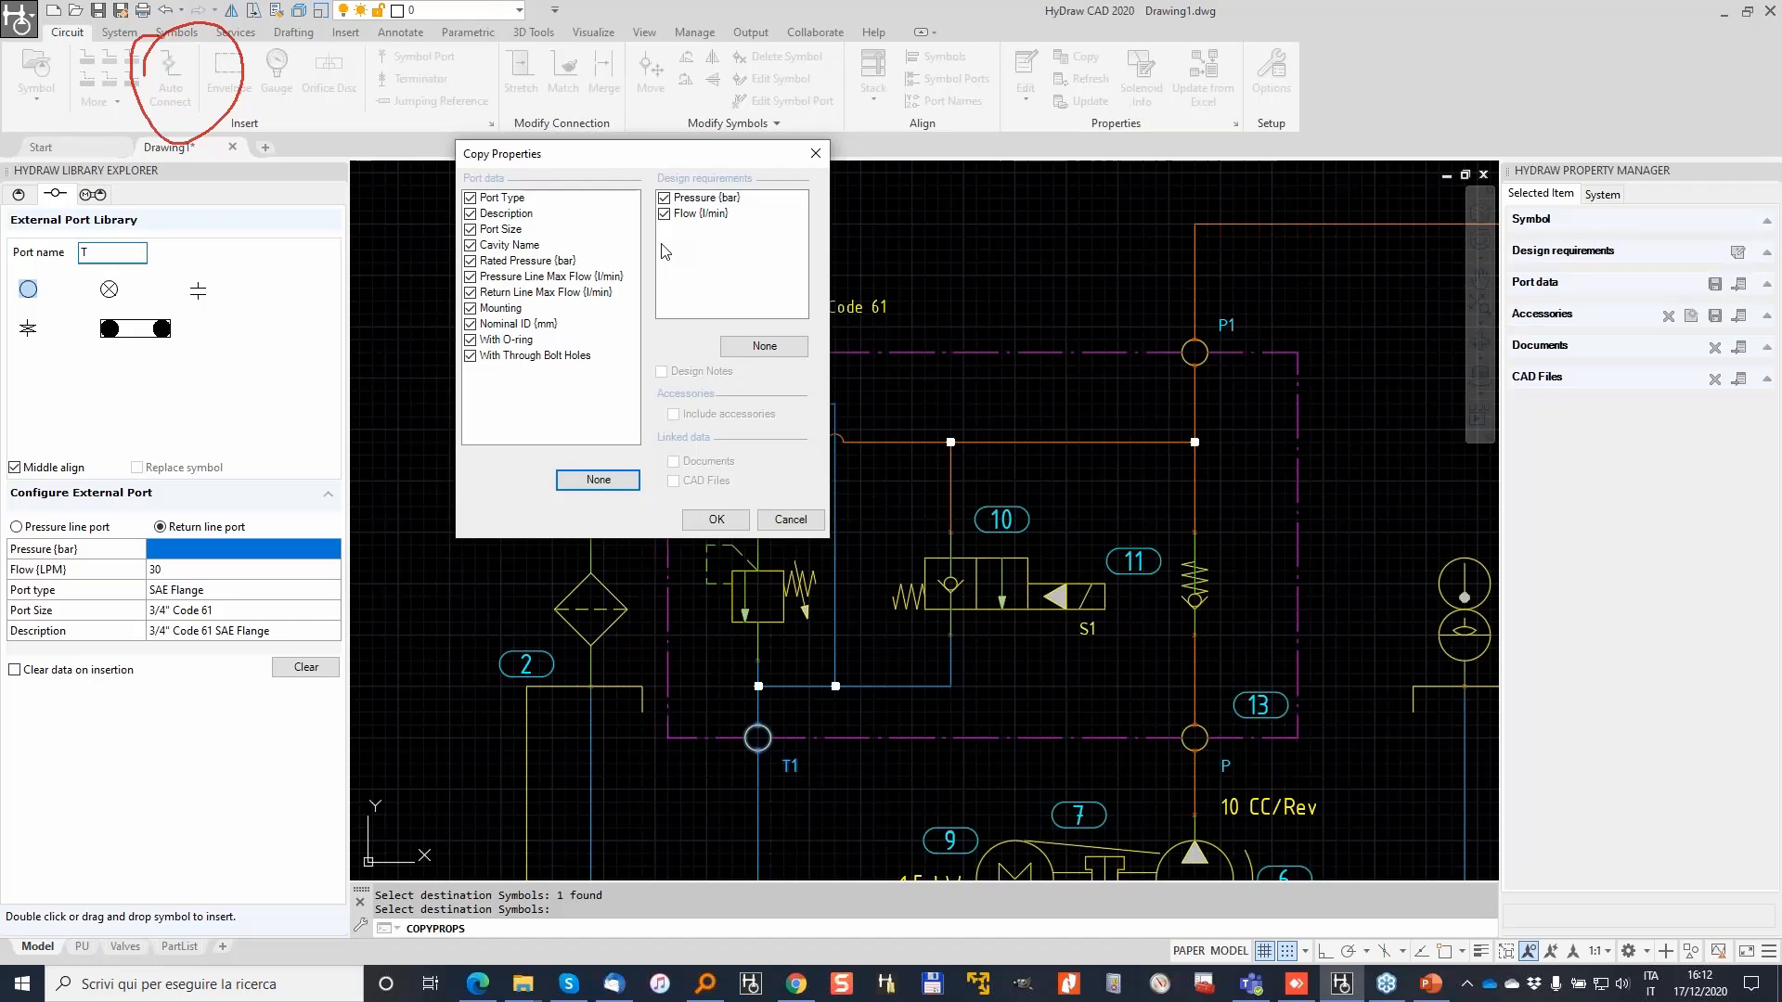
left_click(717, 521)
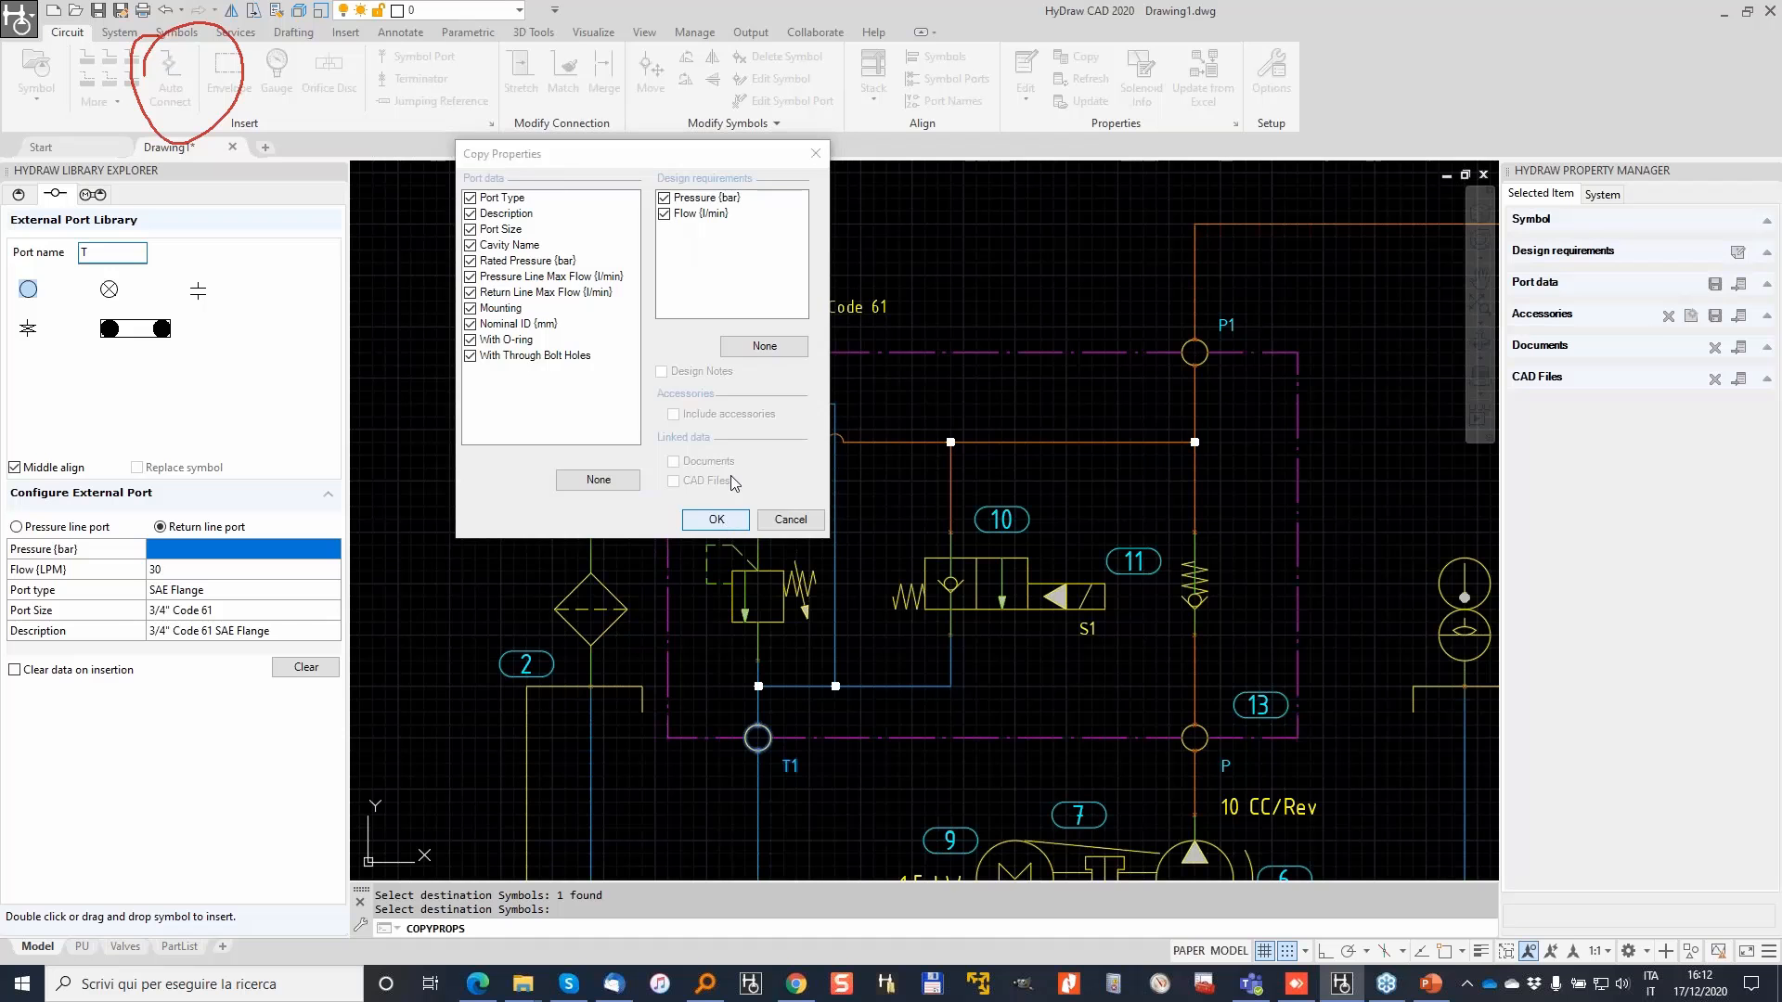
key("Return")
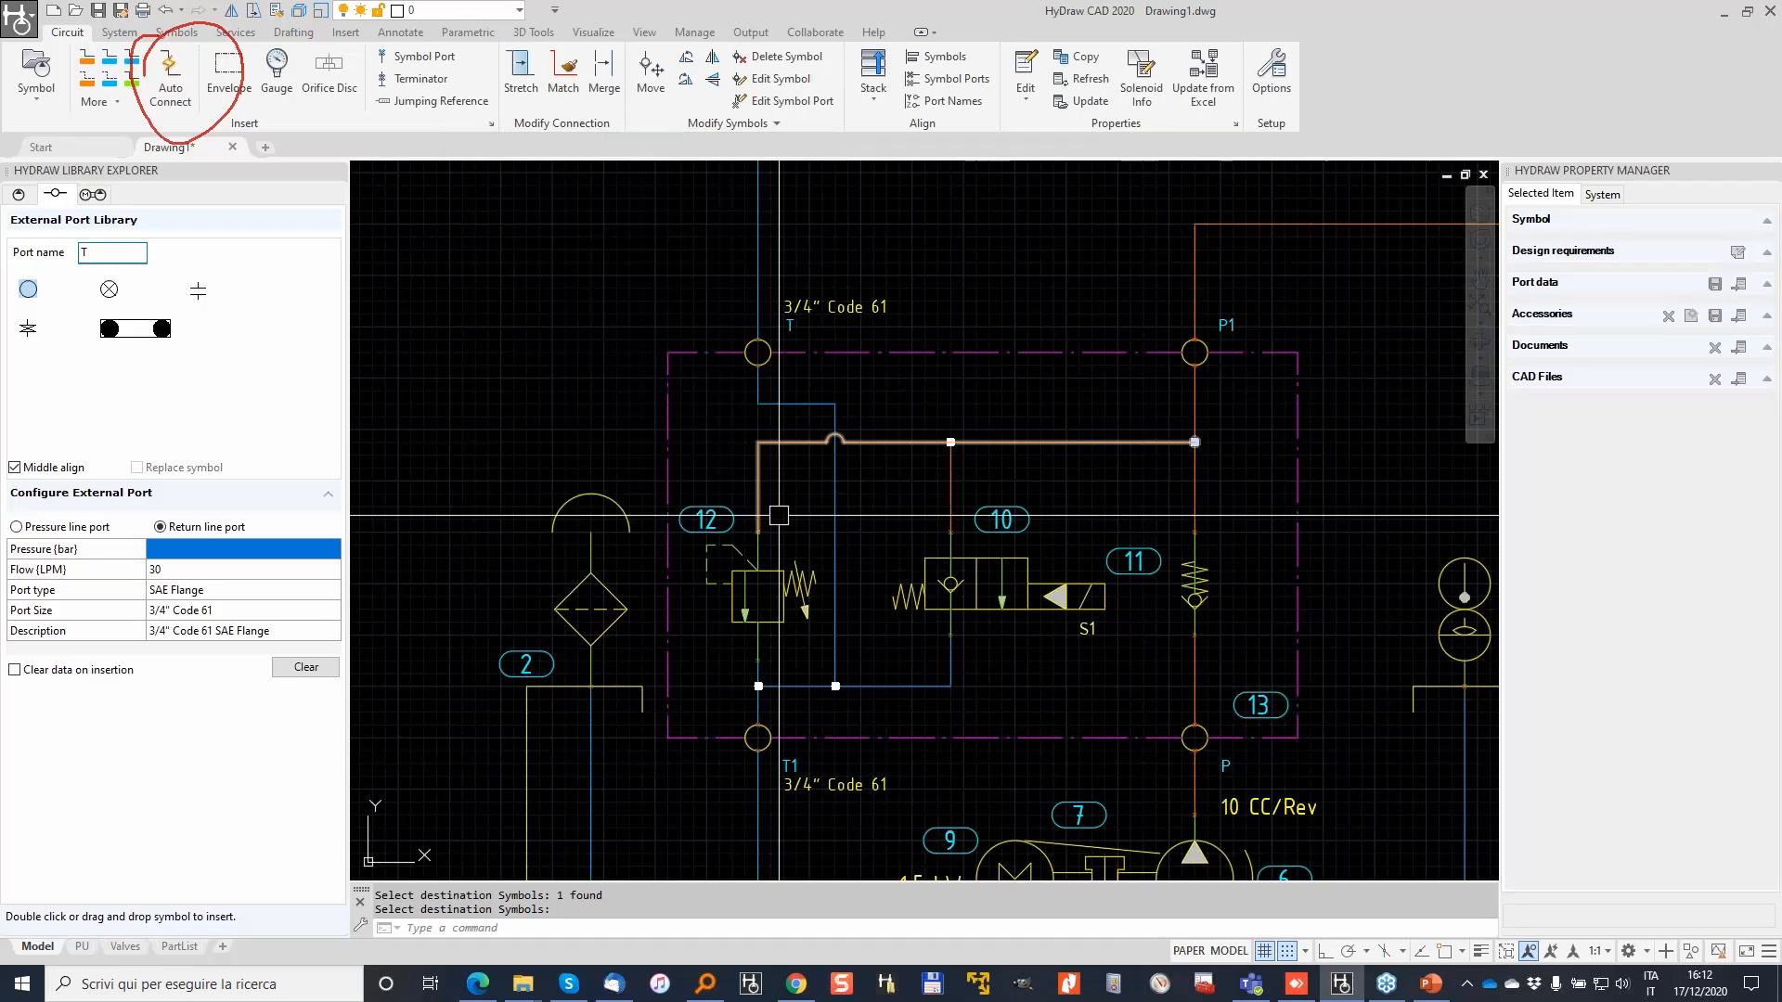
mouse_move(1082, 519)
middle_mouse_down()
mouse_move(862, 496)
mouse_move(697, 523)
middle_mouse_up()
key("Escape")
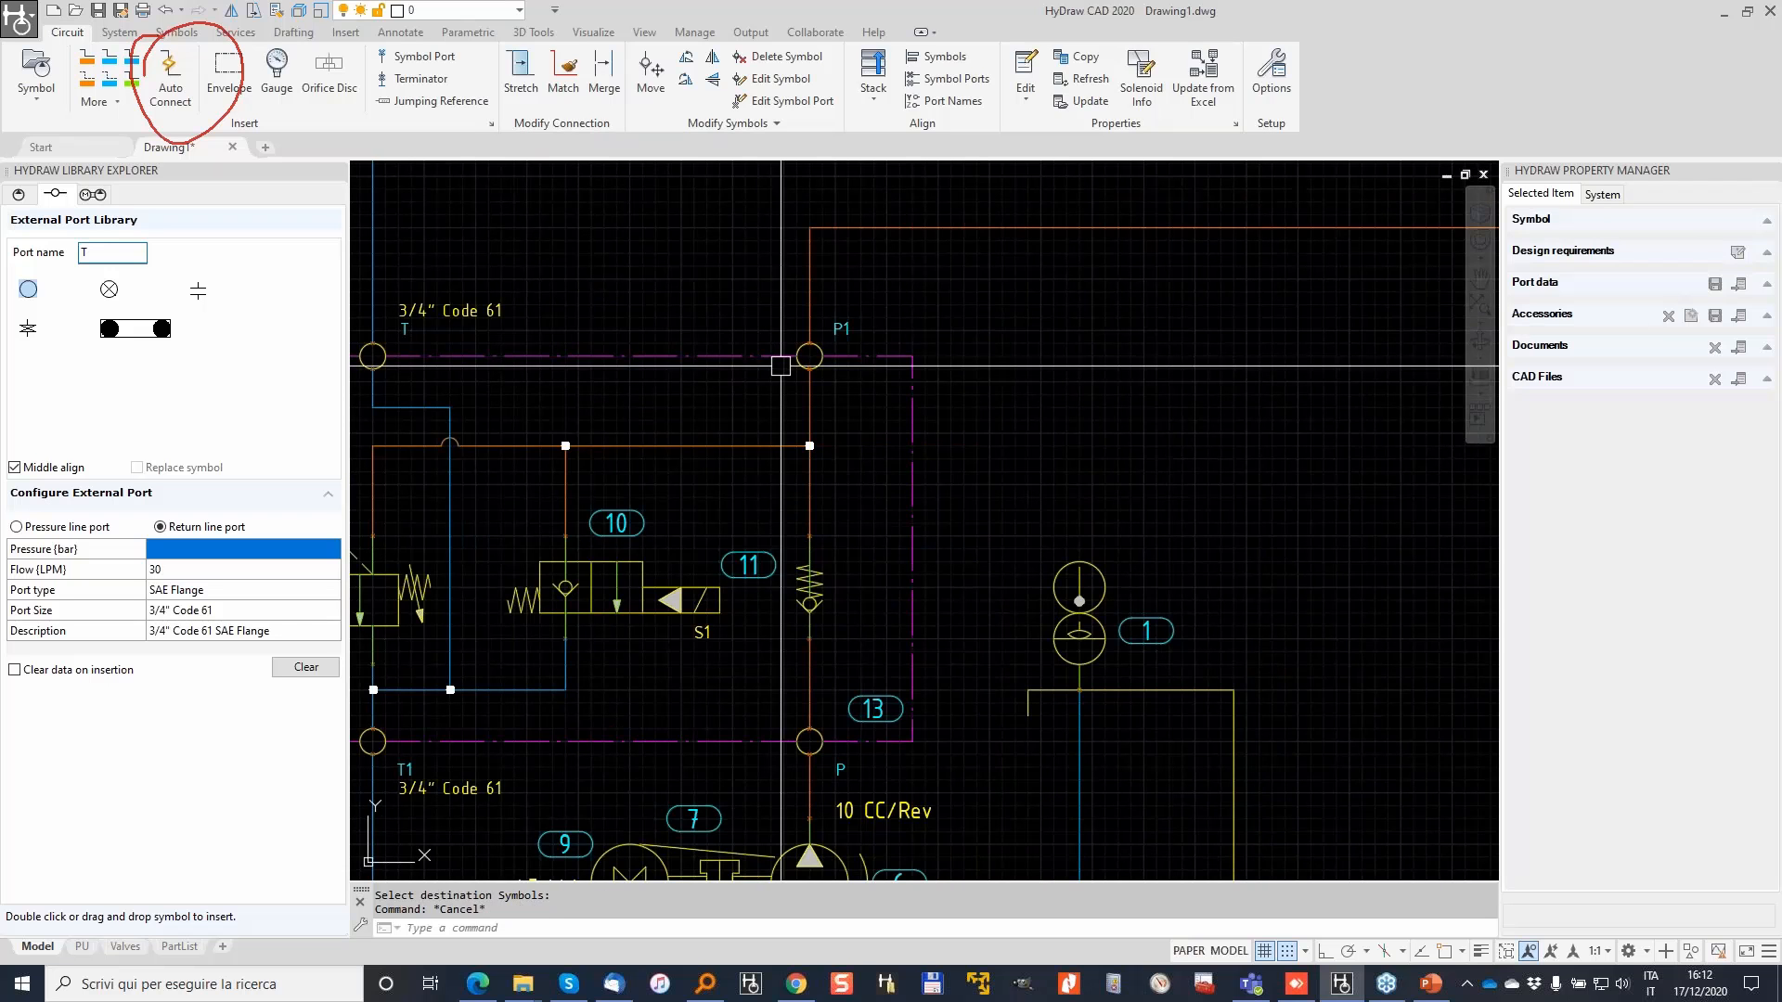
Step: Select port P1 at the top of the stack and zoom in close on it
left_click(817, 349)
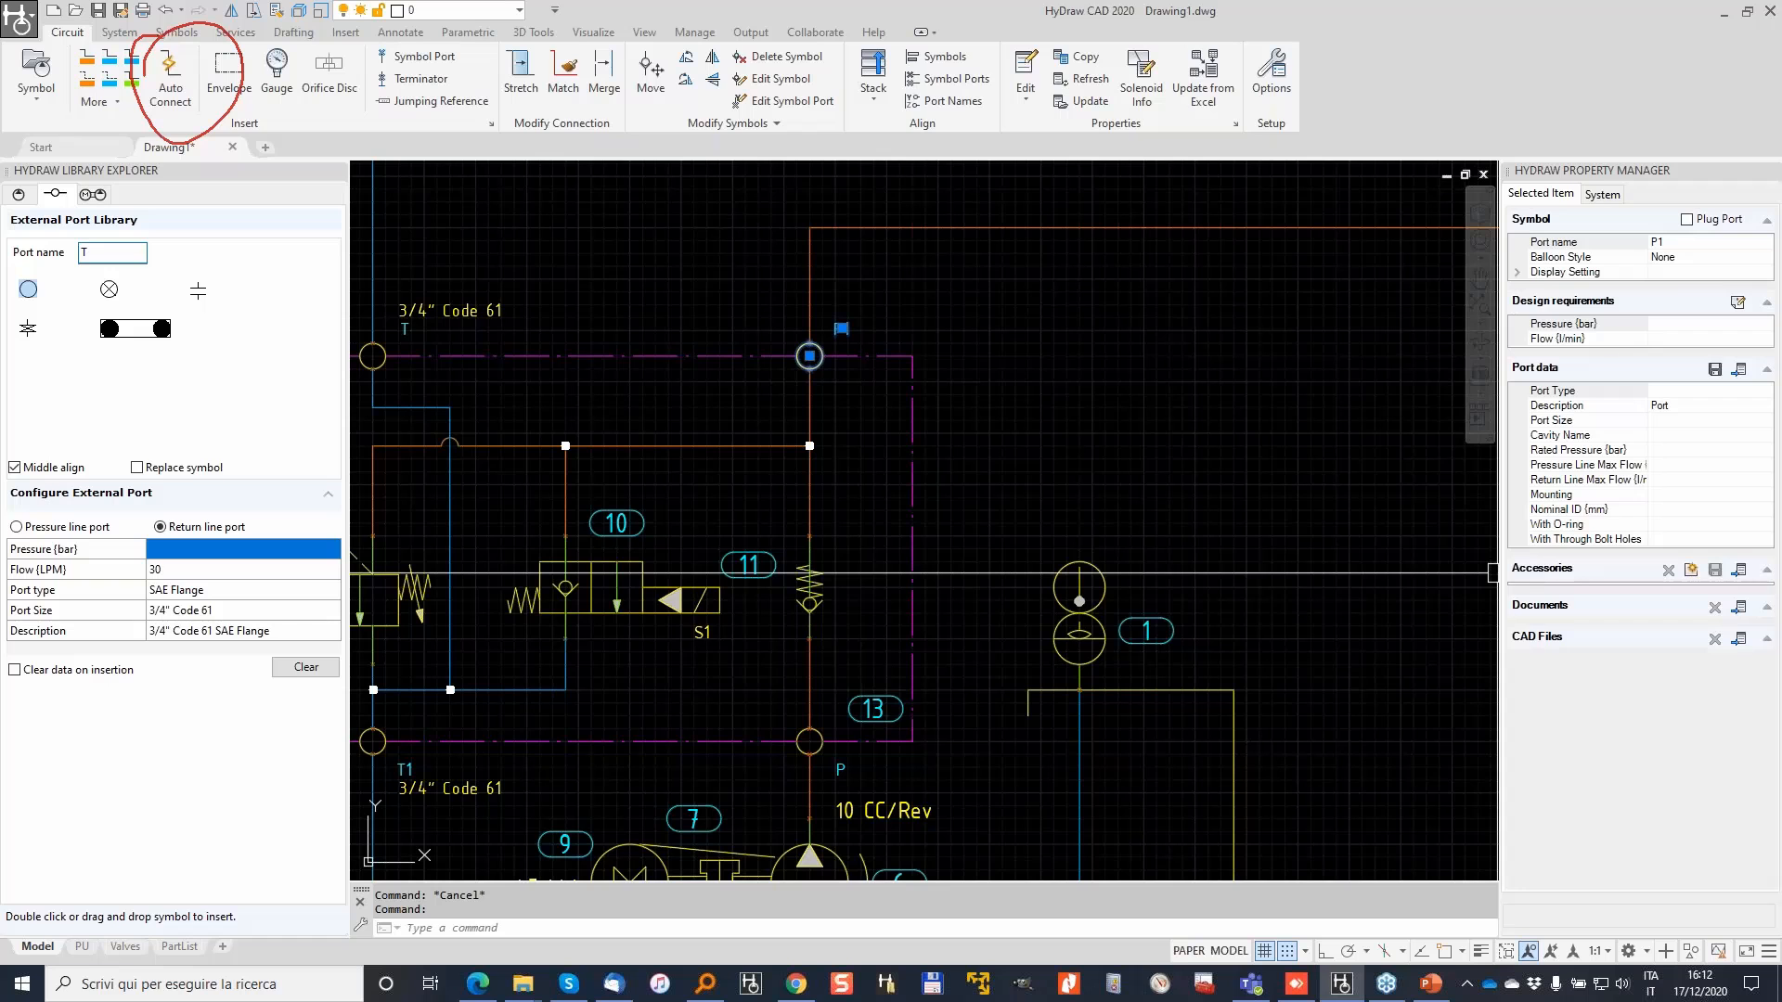
left_click_drag(40, 180, 63, 254)
left_click_drag(139, 515, 130, 685)
mouse_move(28, 289)
left_mouse_down()
mouse_move(158, 252)
mouse_move(677, 316)
mouse_move(661, 299)
mouse_move(654, 339)
left_mouse_up()
mouse_move(392, 305)
left_mouse_down()
mouse_move(367, 373)
mouse_move(401, 309)
mouse_move(395, 330)
mouse_move(529, 286)
mouse_move(389, 320)
mouse_move(523, 310)
left_mouse_up()
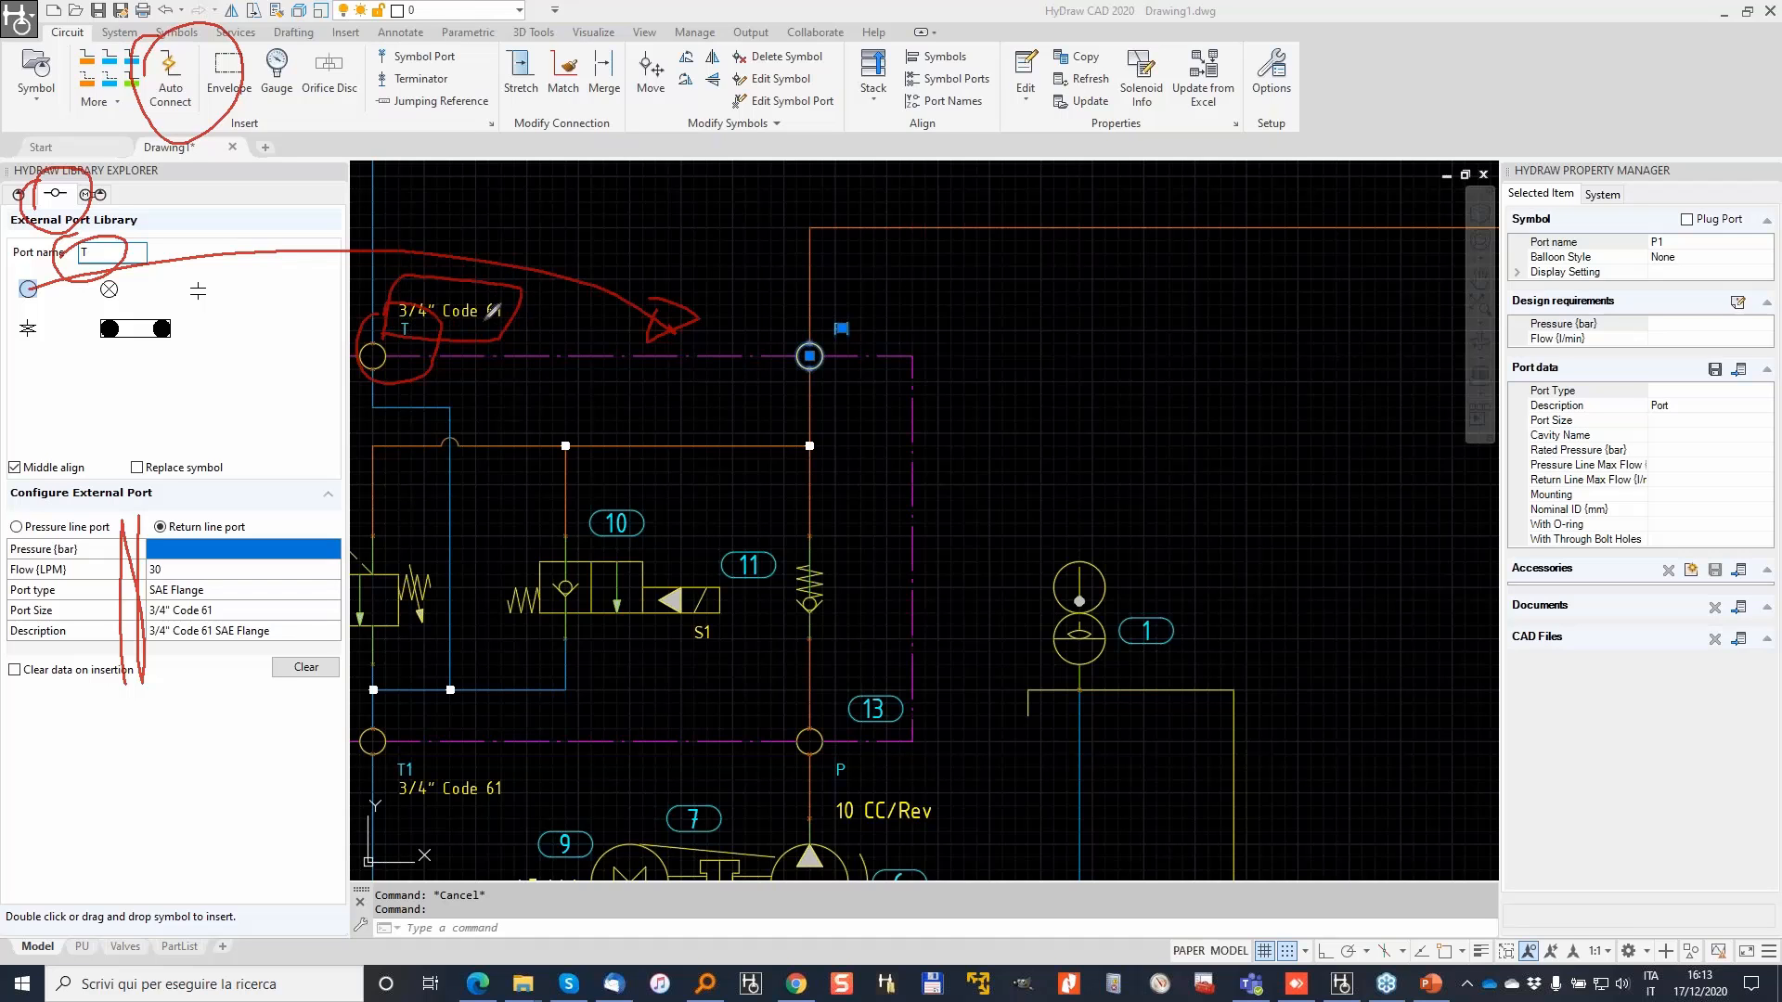
mouse_move(581, 354)
left_mouse_down()
mouse_move(896, 354)
mouse_move(931, 473)
mouse_move(956, 767)
mouse_move(570, 752)
left_mouse_up()
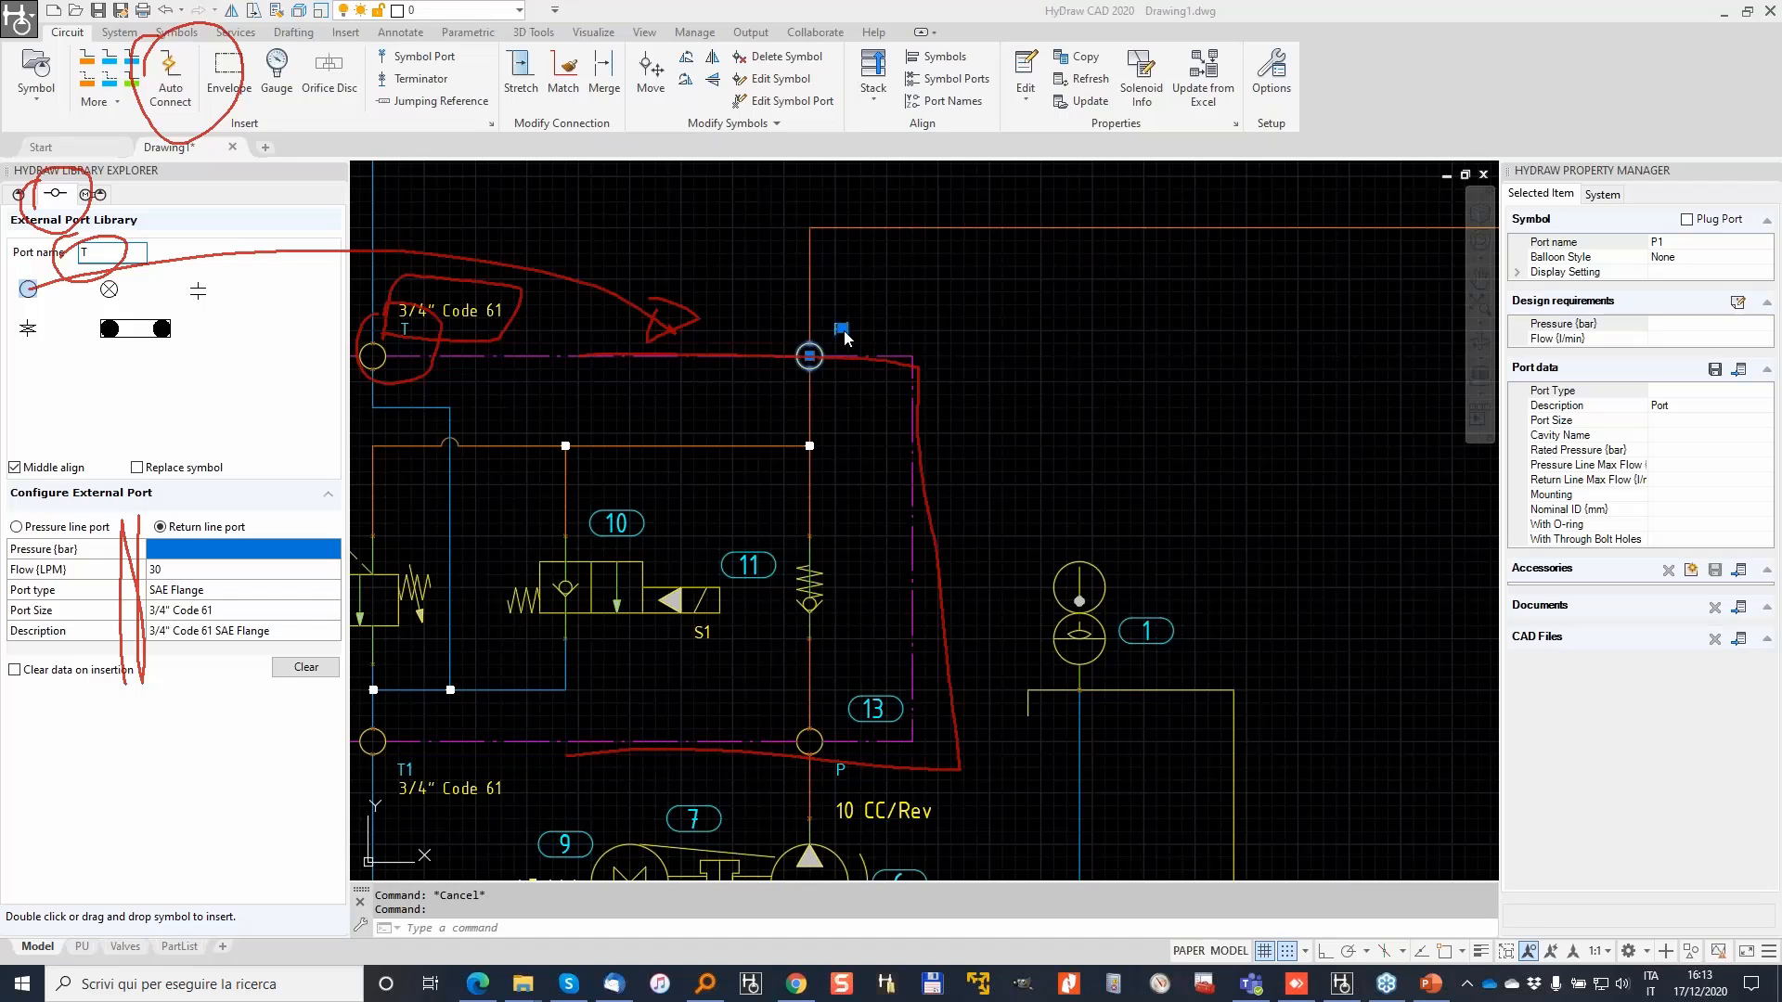
scroll(840, 336, "up", 4)
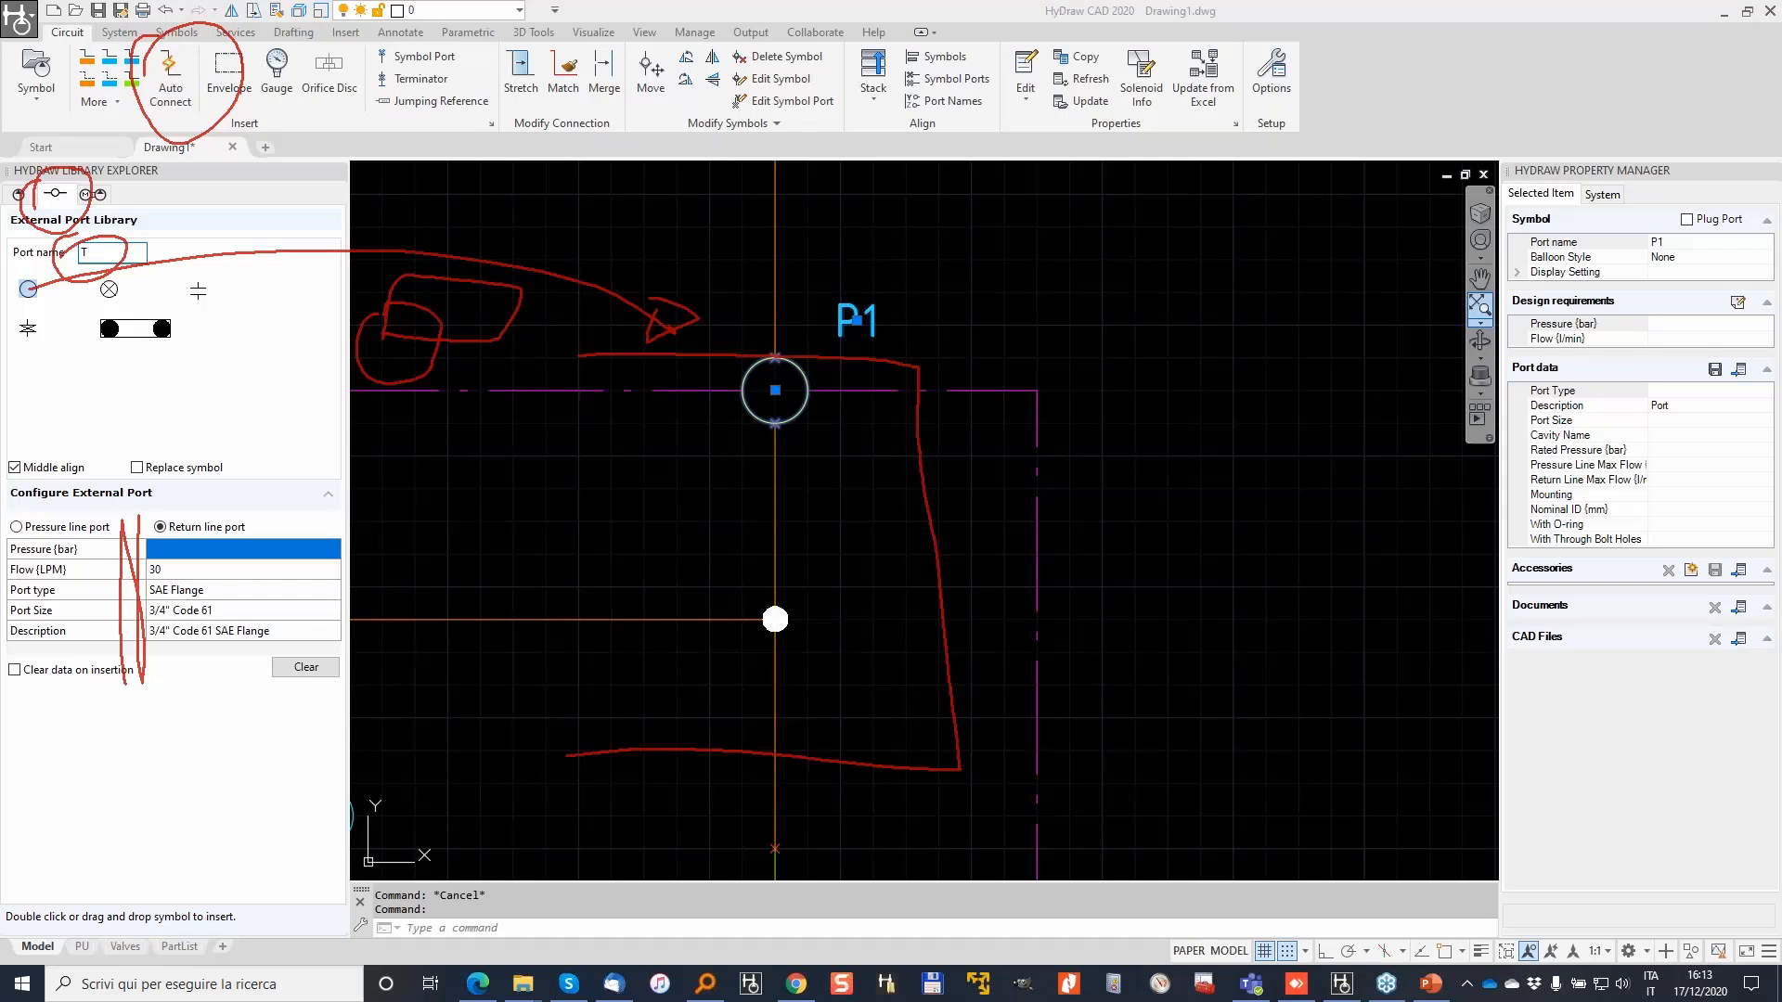
mouse_move(886, 364)
left_mouse_down()
mouse_move(987, 345)
mouse_move(1517, 348)
left_mouse_up()
mouse_move(1512, 148)
left_mouse_down()
mouse_move(1575, 891)
mouse_move(1780, 873)
left_mouse_up()
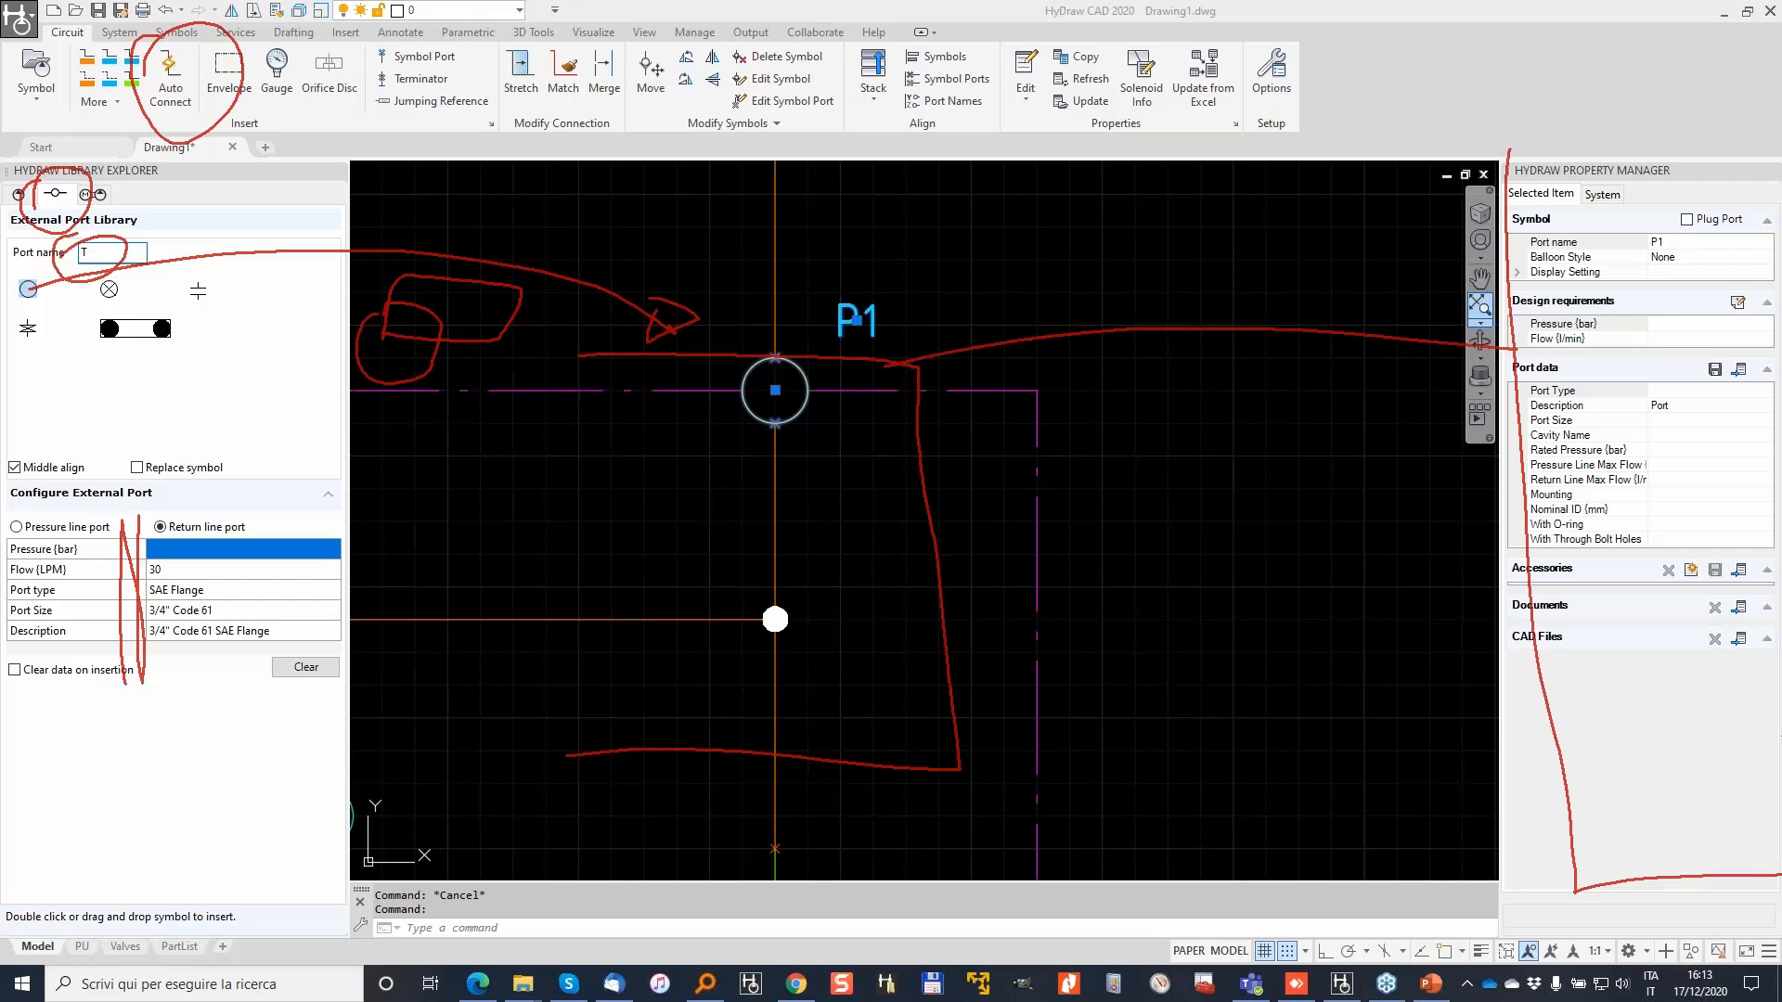
Step: Set port P1's port data to SAE Flange type, size 1/2" Code 62
left_click(1739, 370)
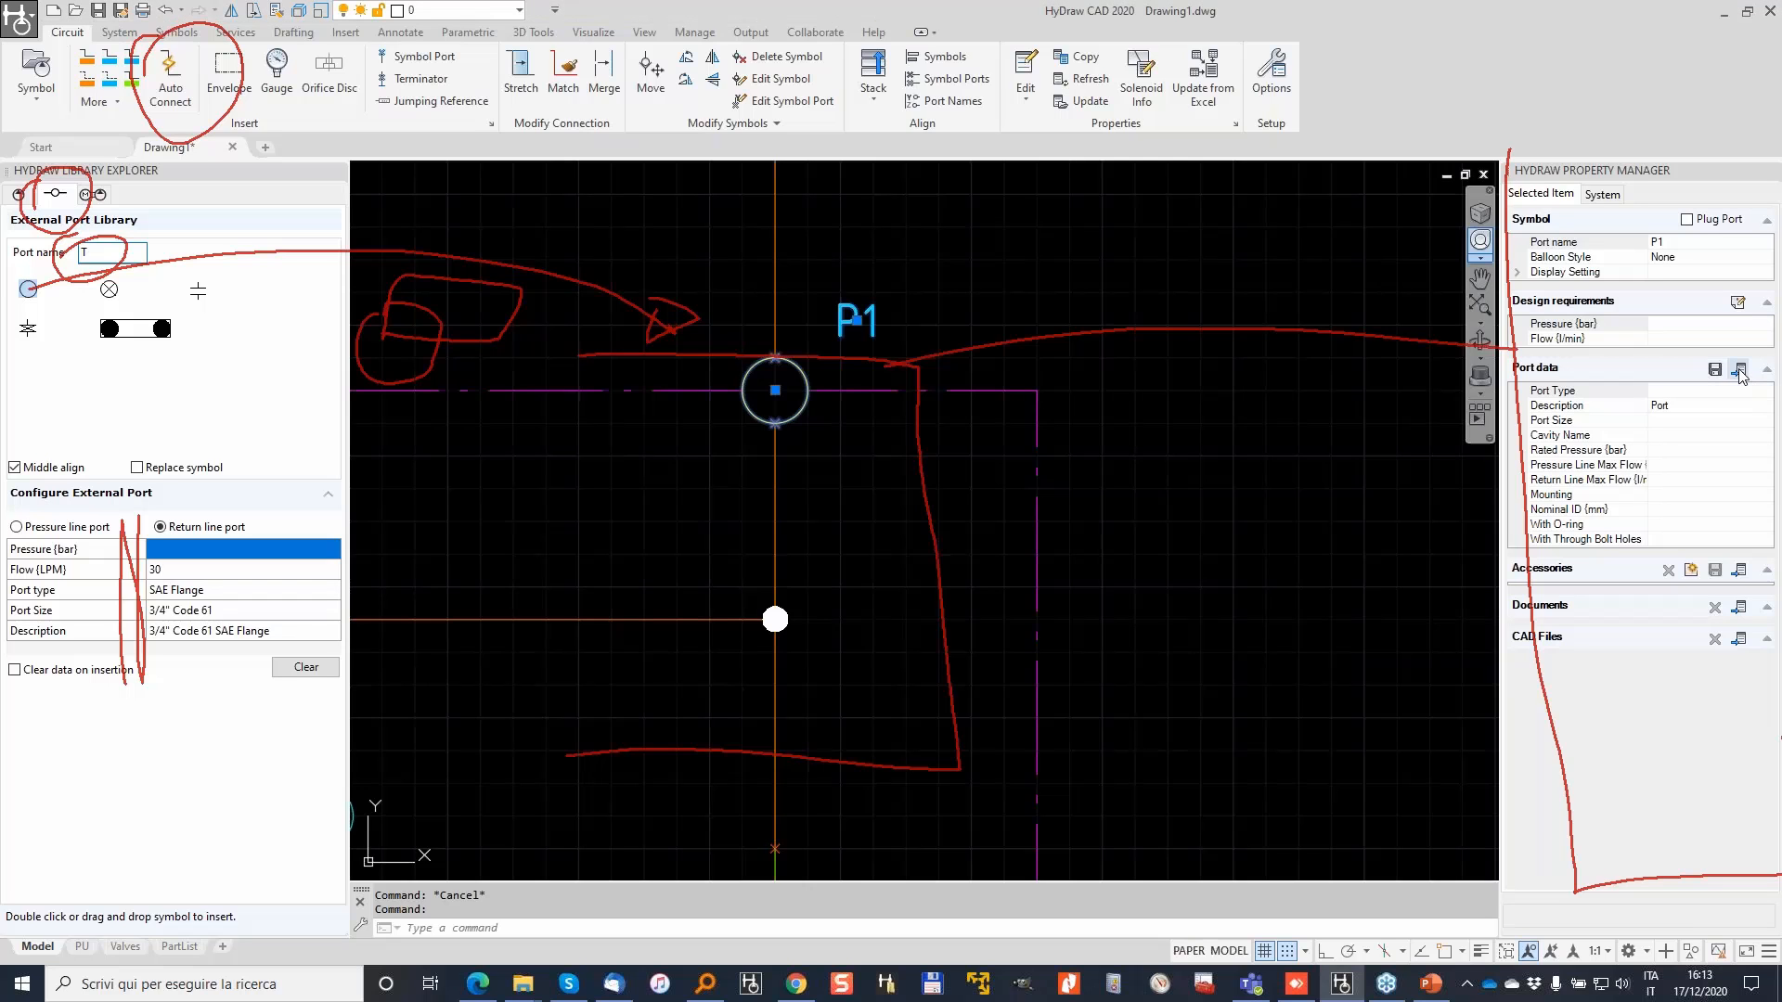
left_click_drag(829, 264, 1277, 436)
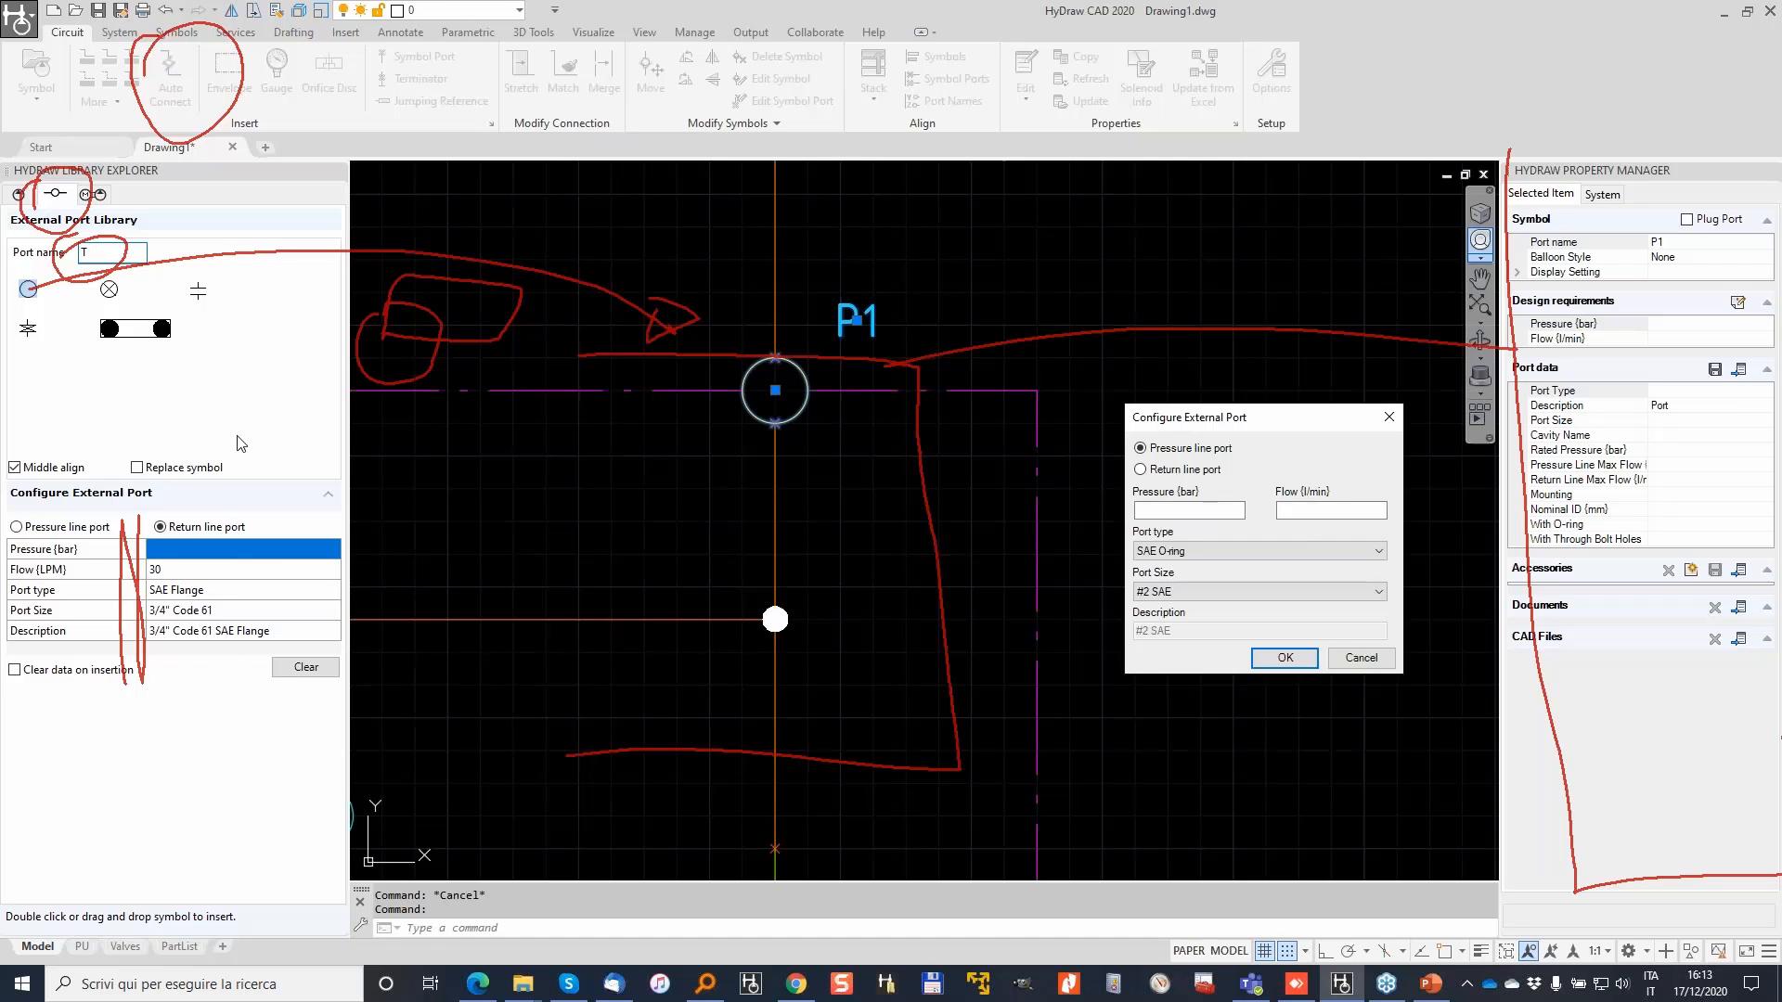
left_click(1259, 550)
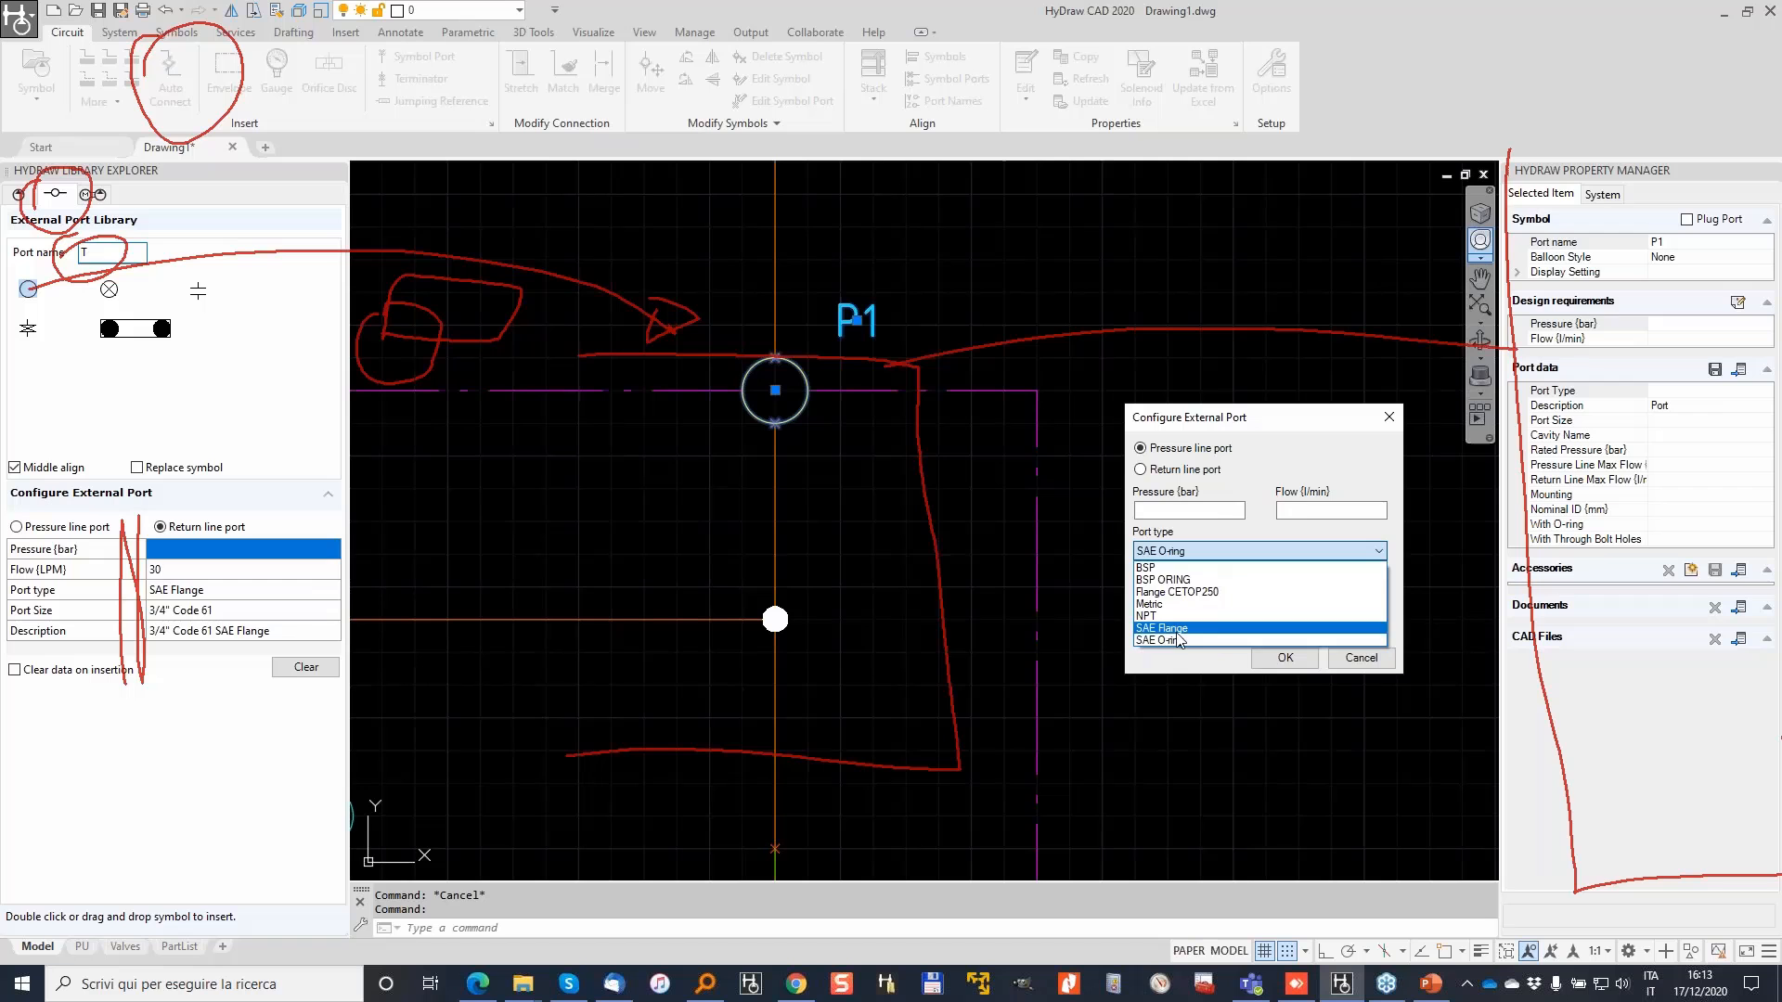
left_click(1202, 628)
left_click(1248, 593)
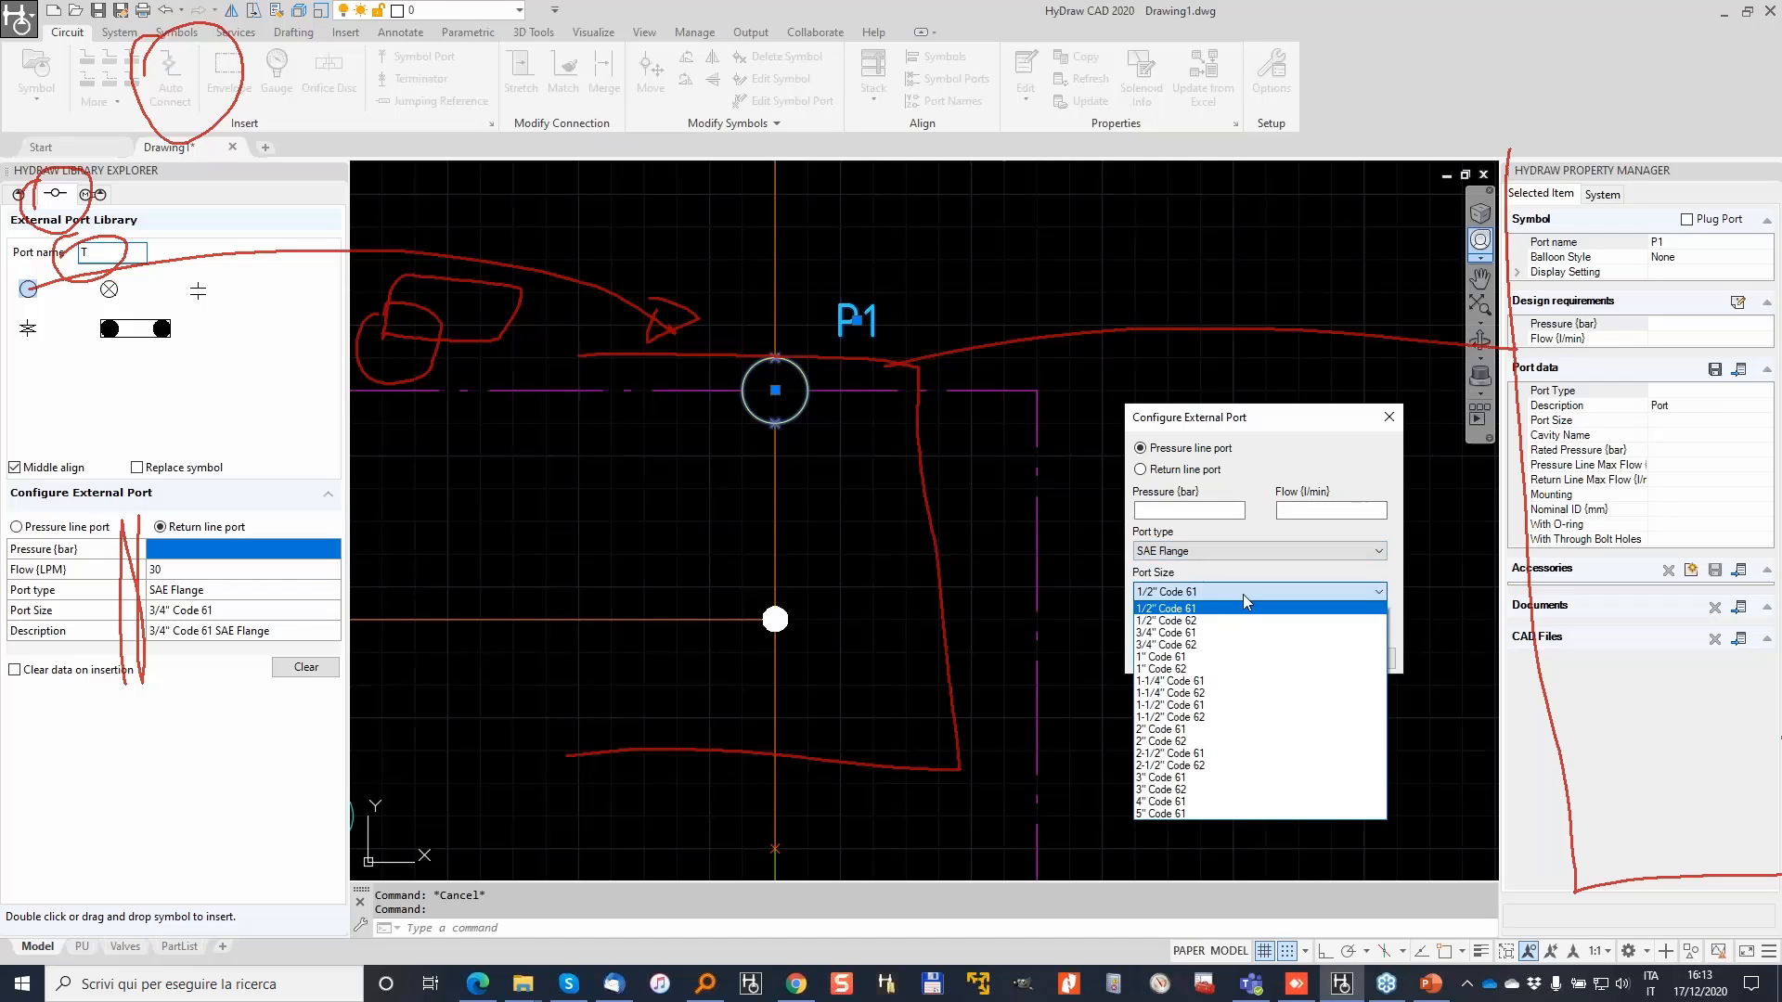
left_click(1195, 621)
left_click(1287, 658)
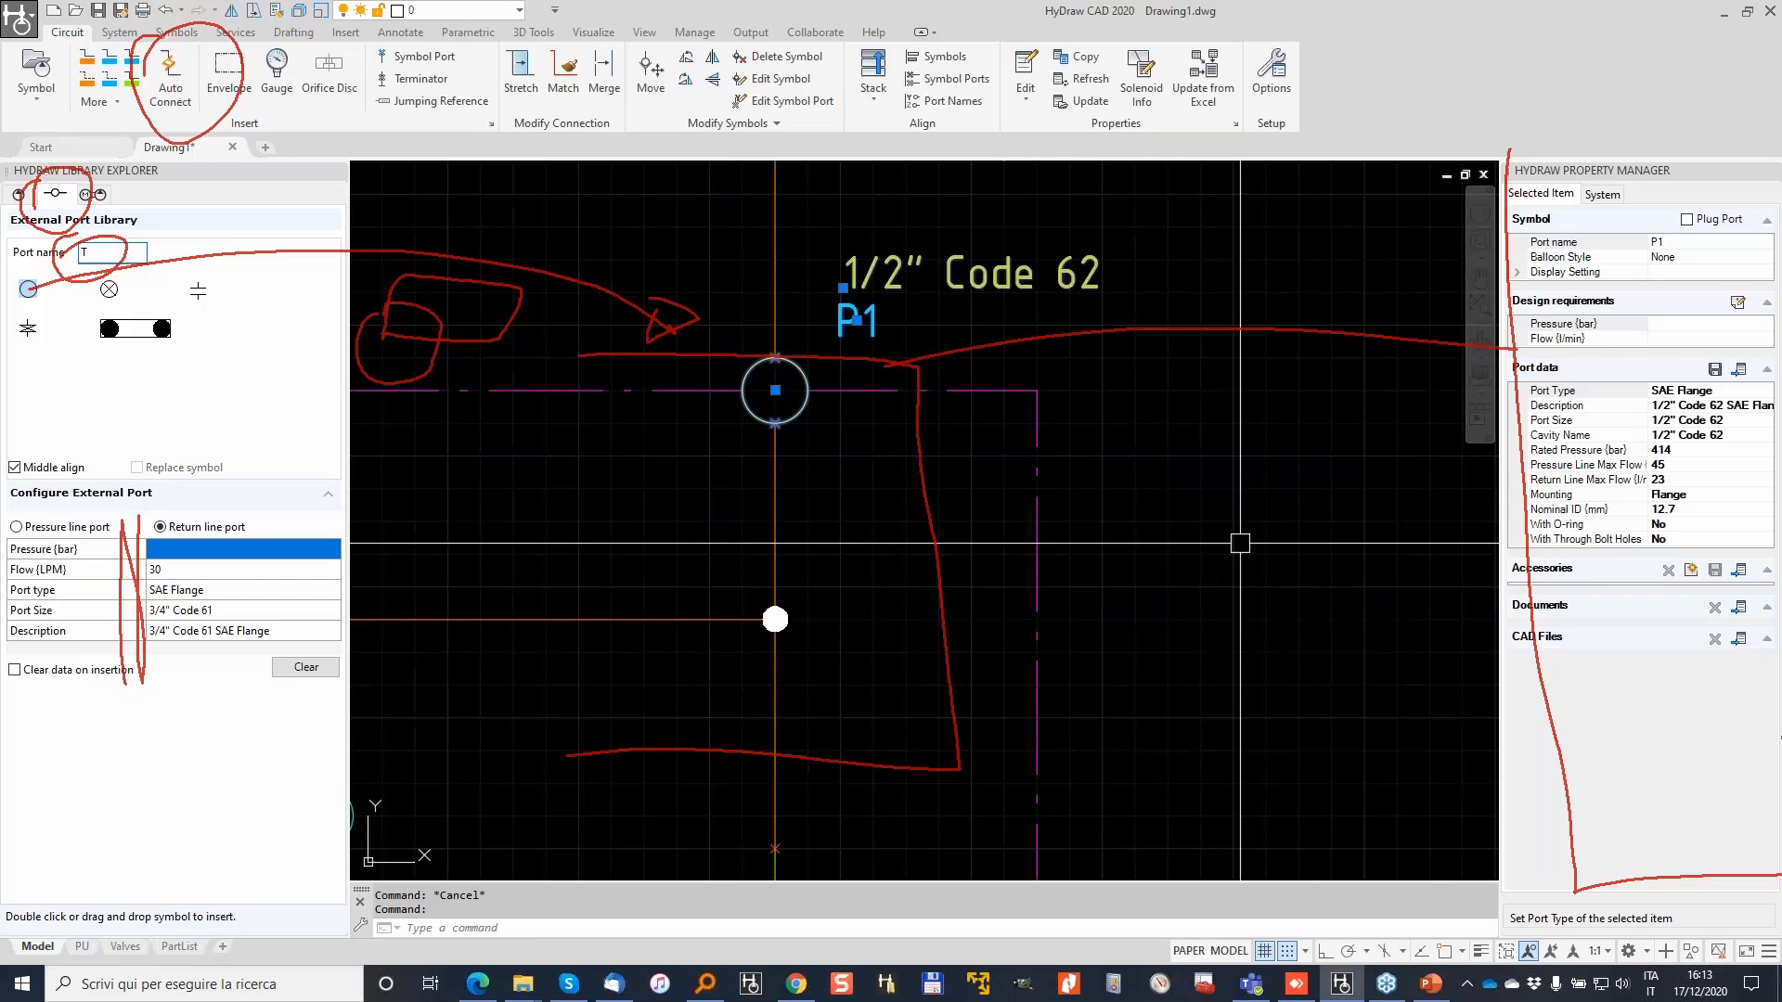
Step: Copy P1's port data onto the pump's P port
left_click(1086, 59)
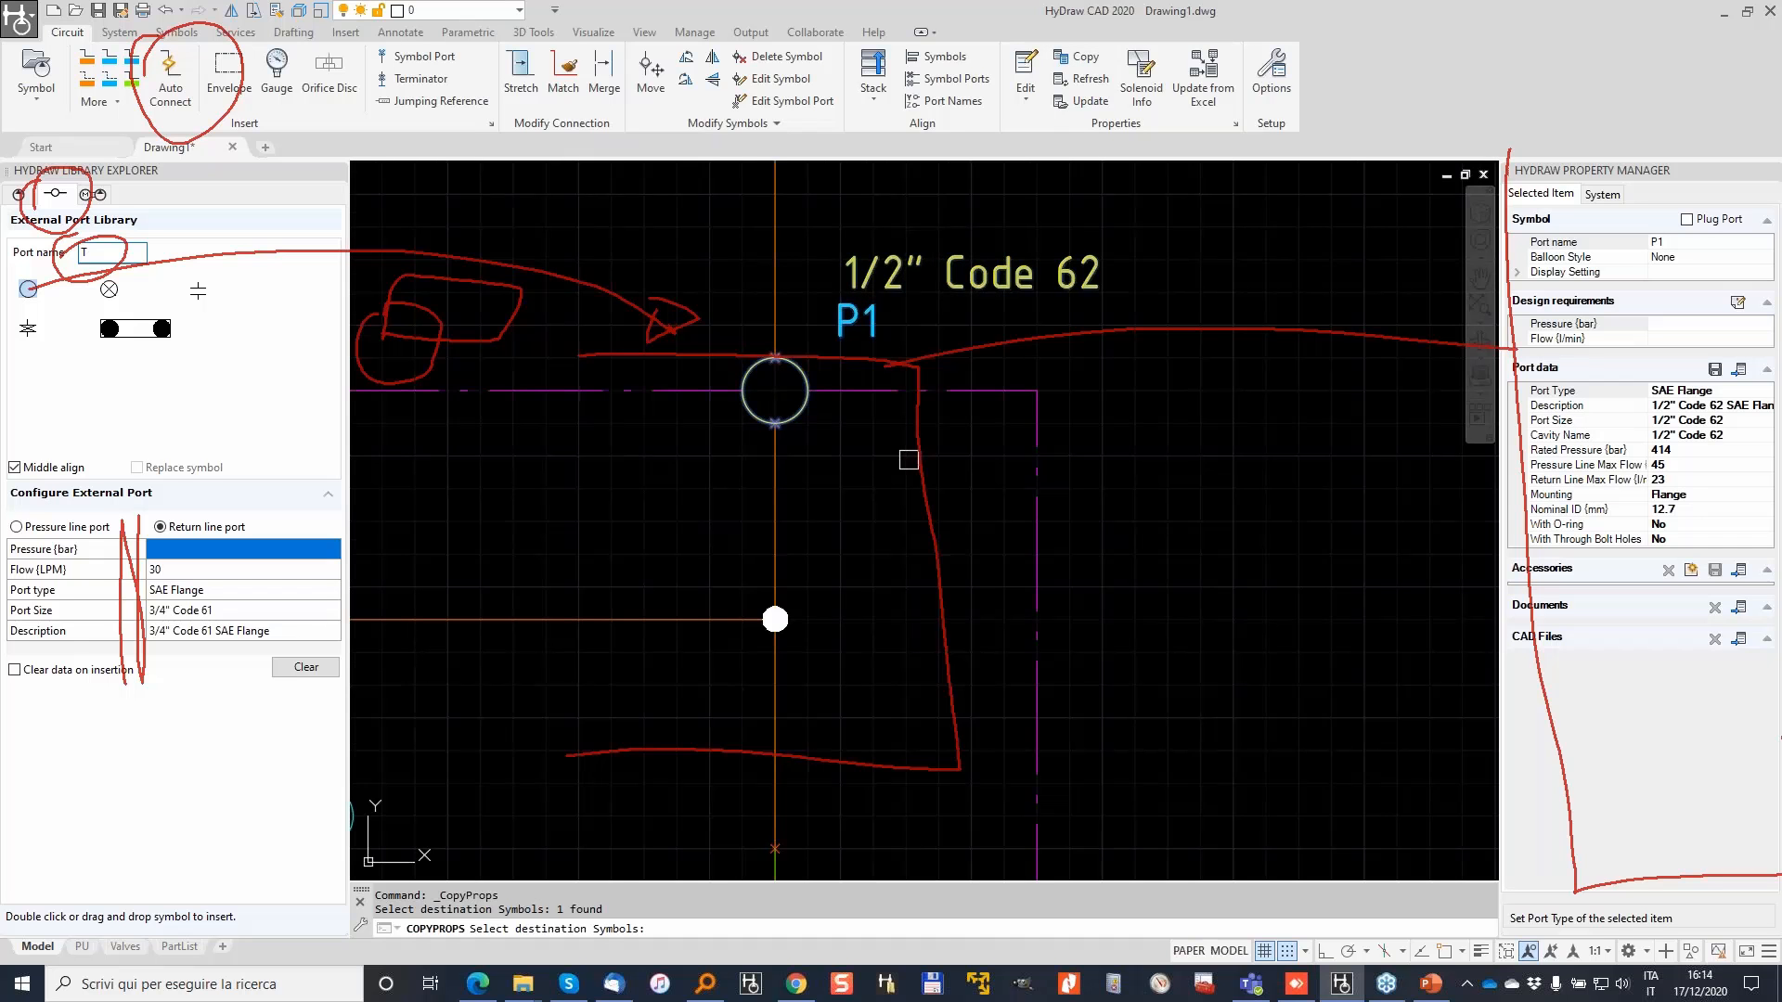
scroll(909, 459, "down", 2)
middle_click_drag(1023, 569, 990, 382)
middle_click_drag(851, 839, 859, 632)
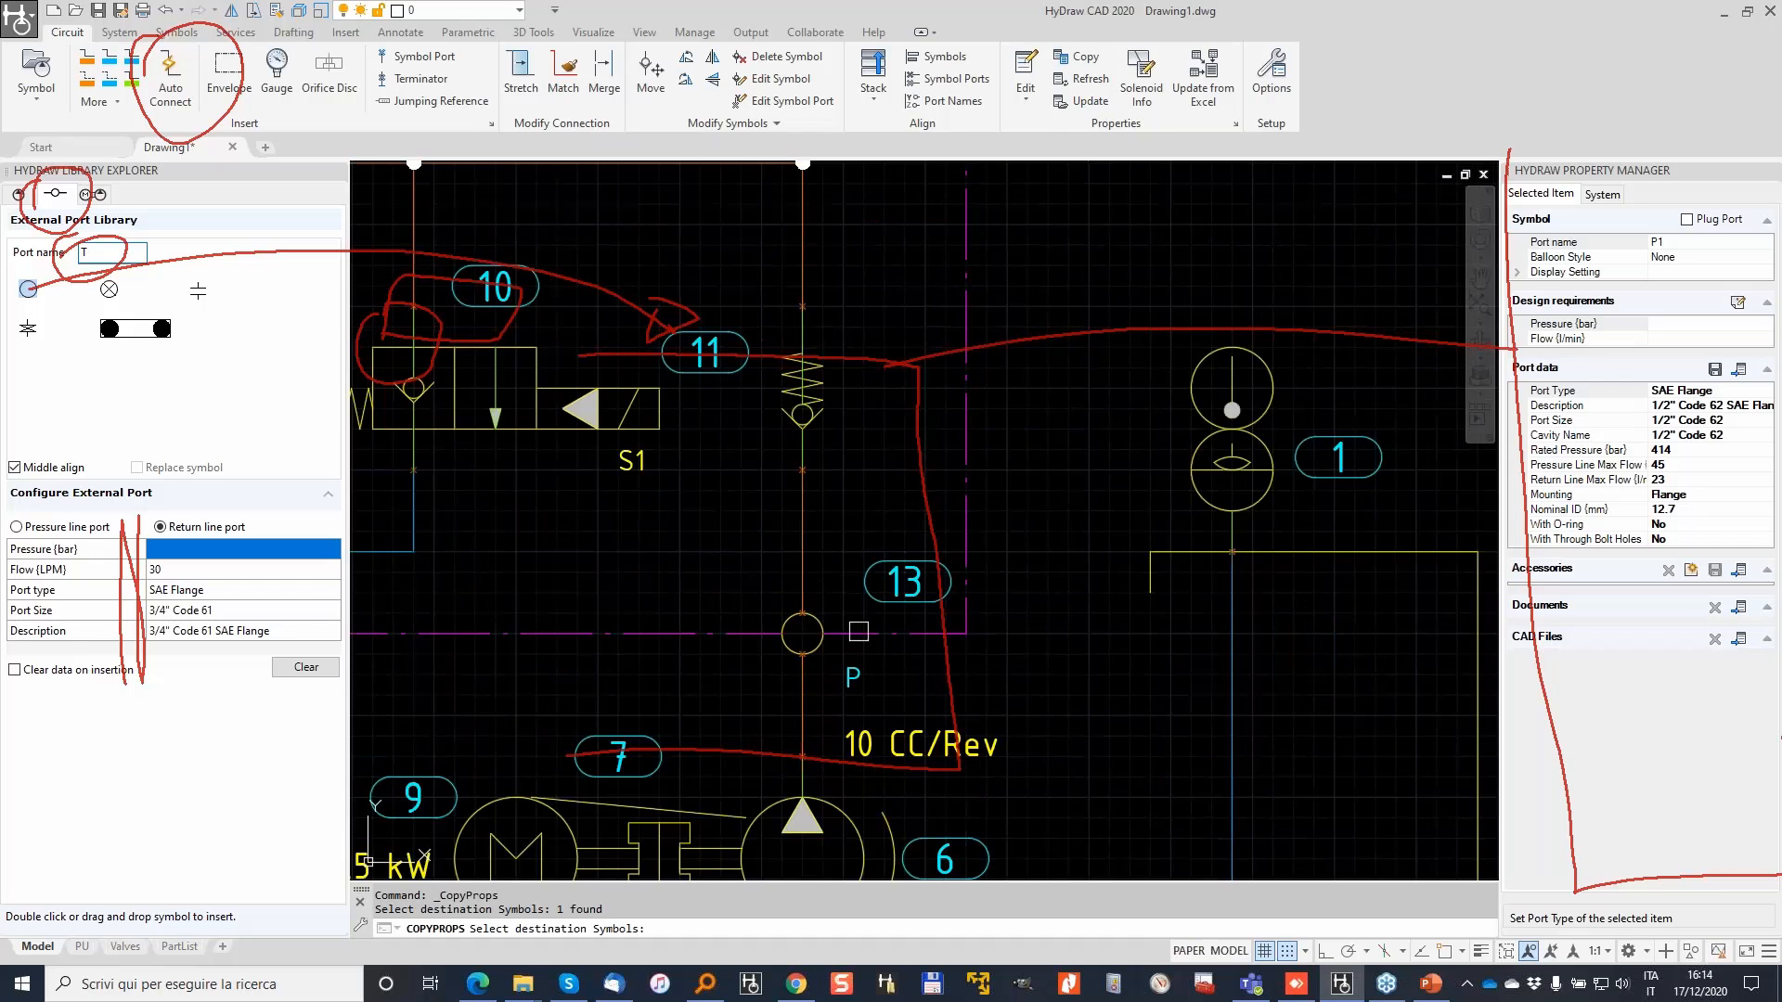
left_click(822, 634)
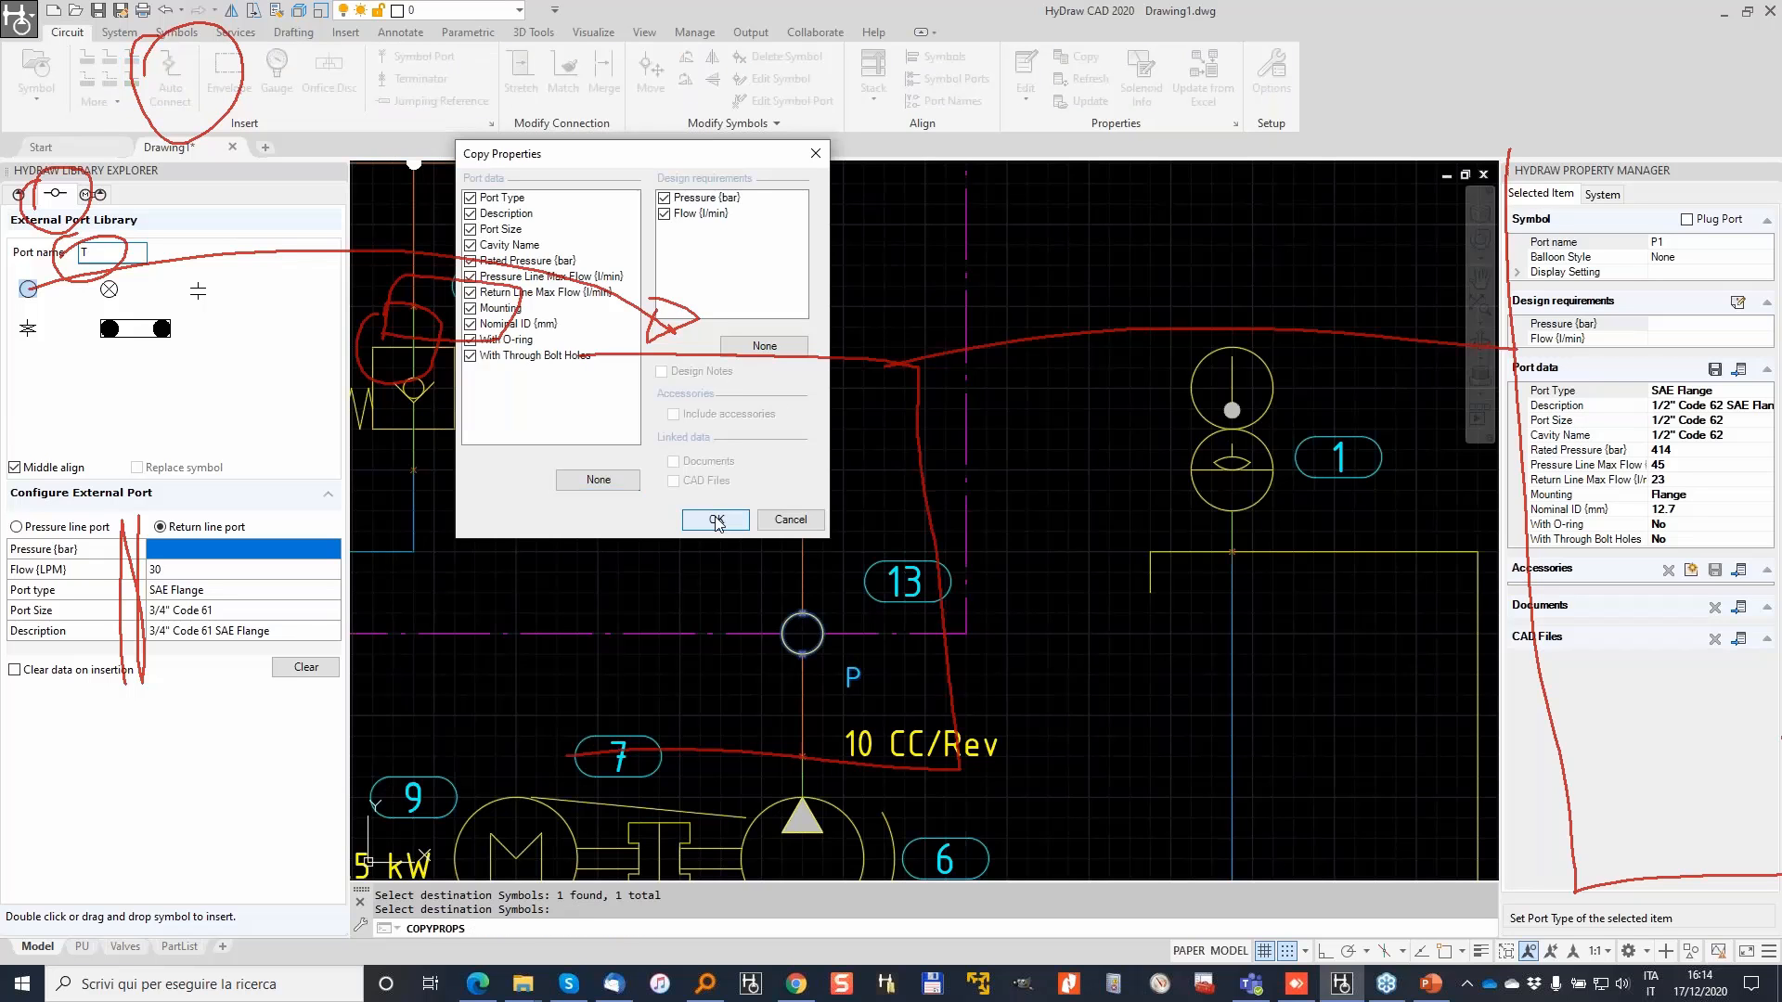
left_click(715, 522)
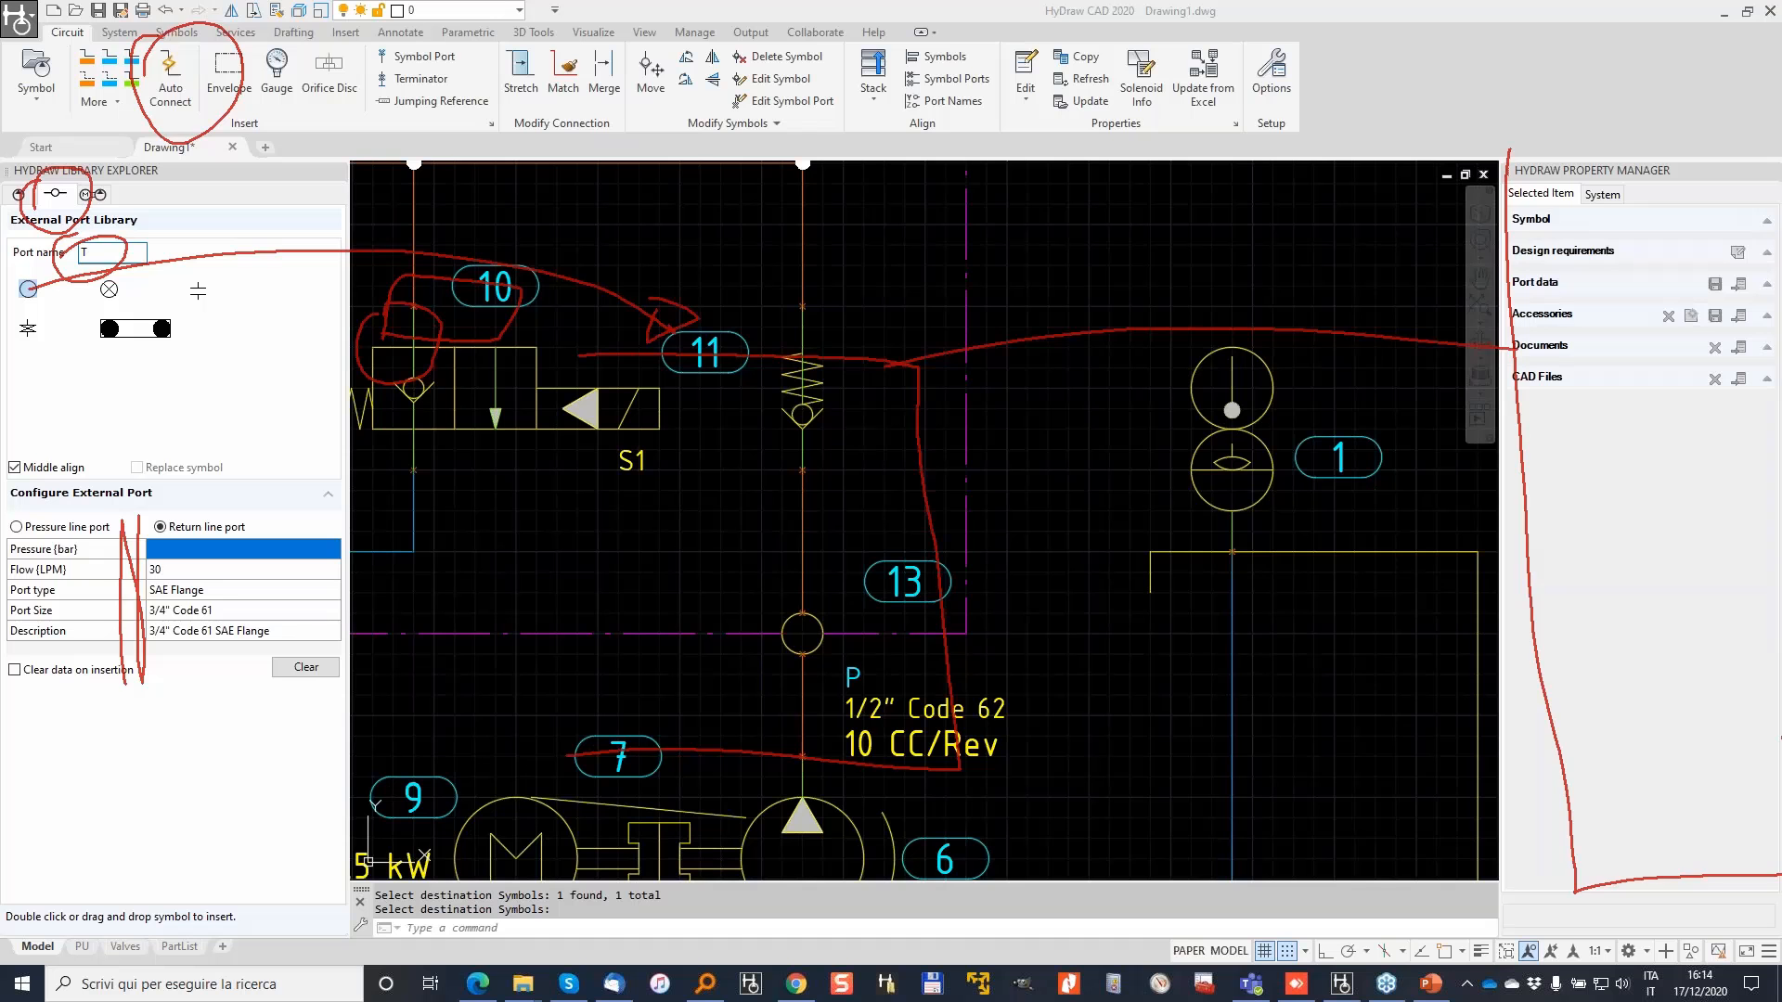
key("Escape")
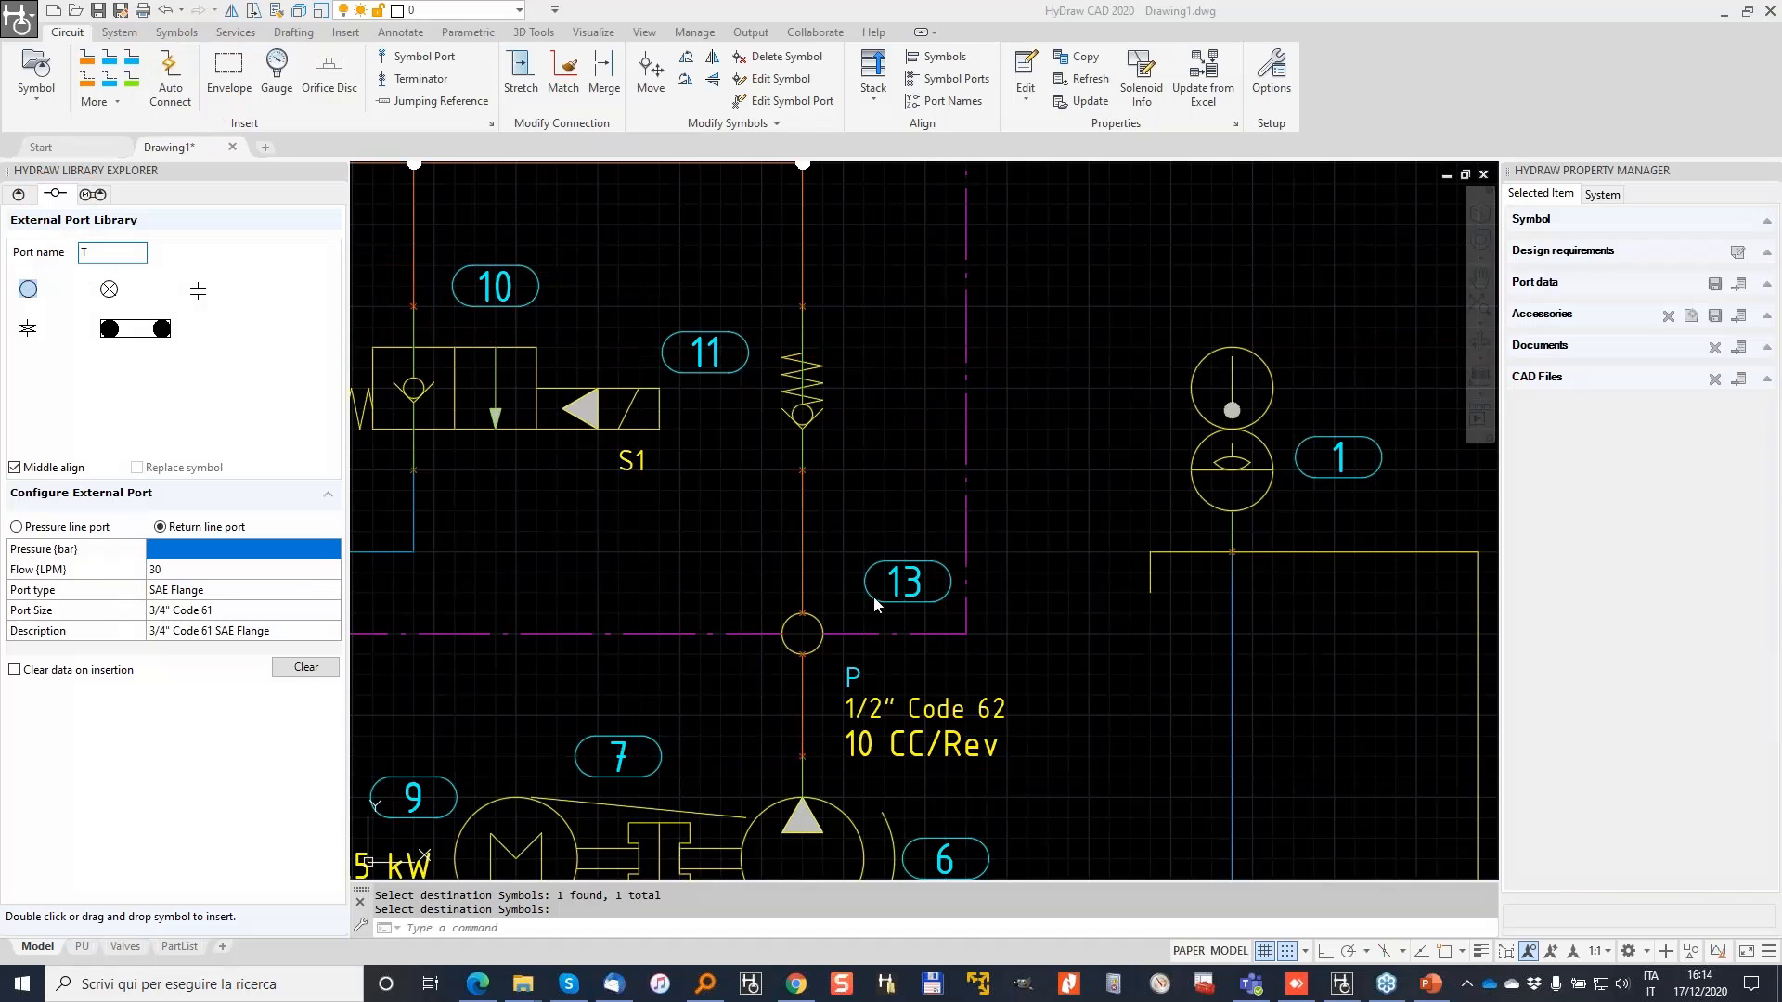
scroll(852, 339, "down", 4)
Step: Start saving the drawing and remove the History and Documents shortcuts from the places list
scroll(852, 338, "down", 3)
middle_click_drag(852, 339, 822, 490)
key("Escape")
key("Escape")
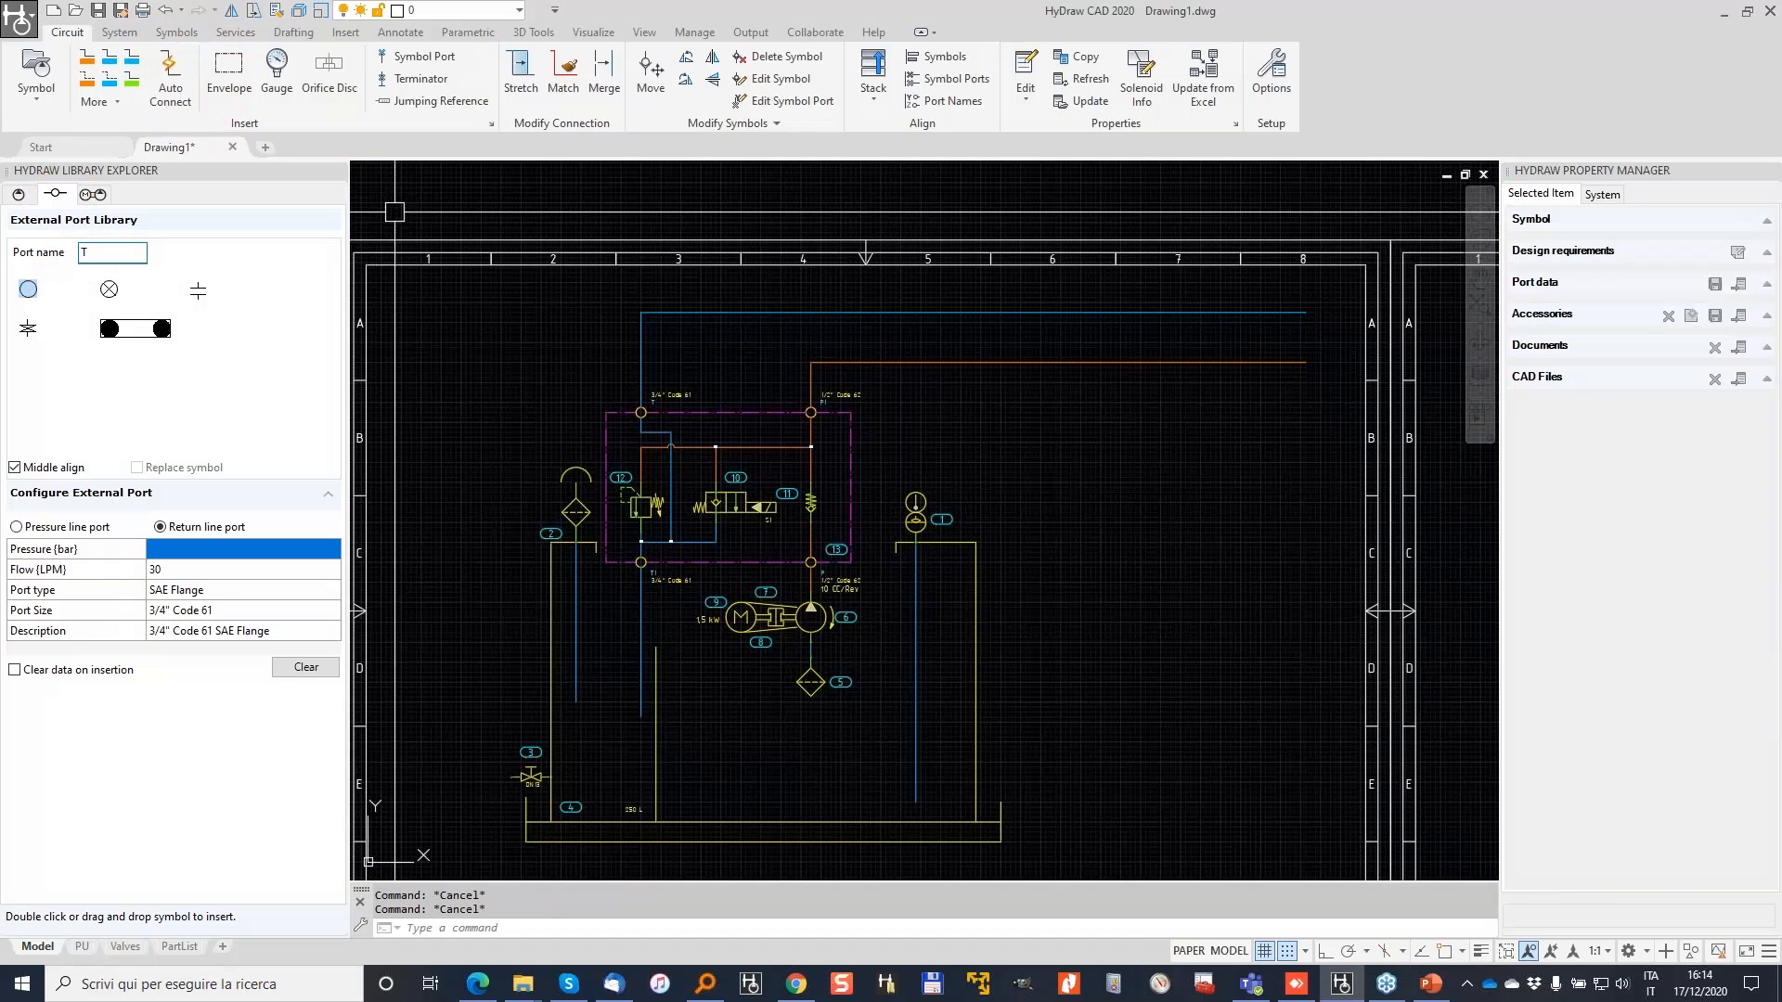
left_click(99, 11)
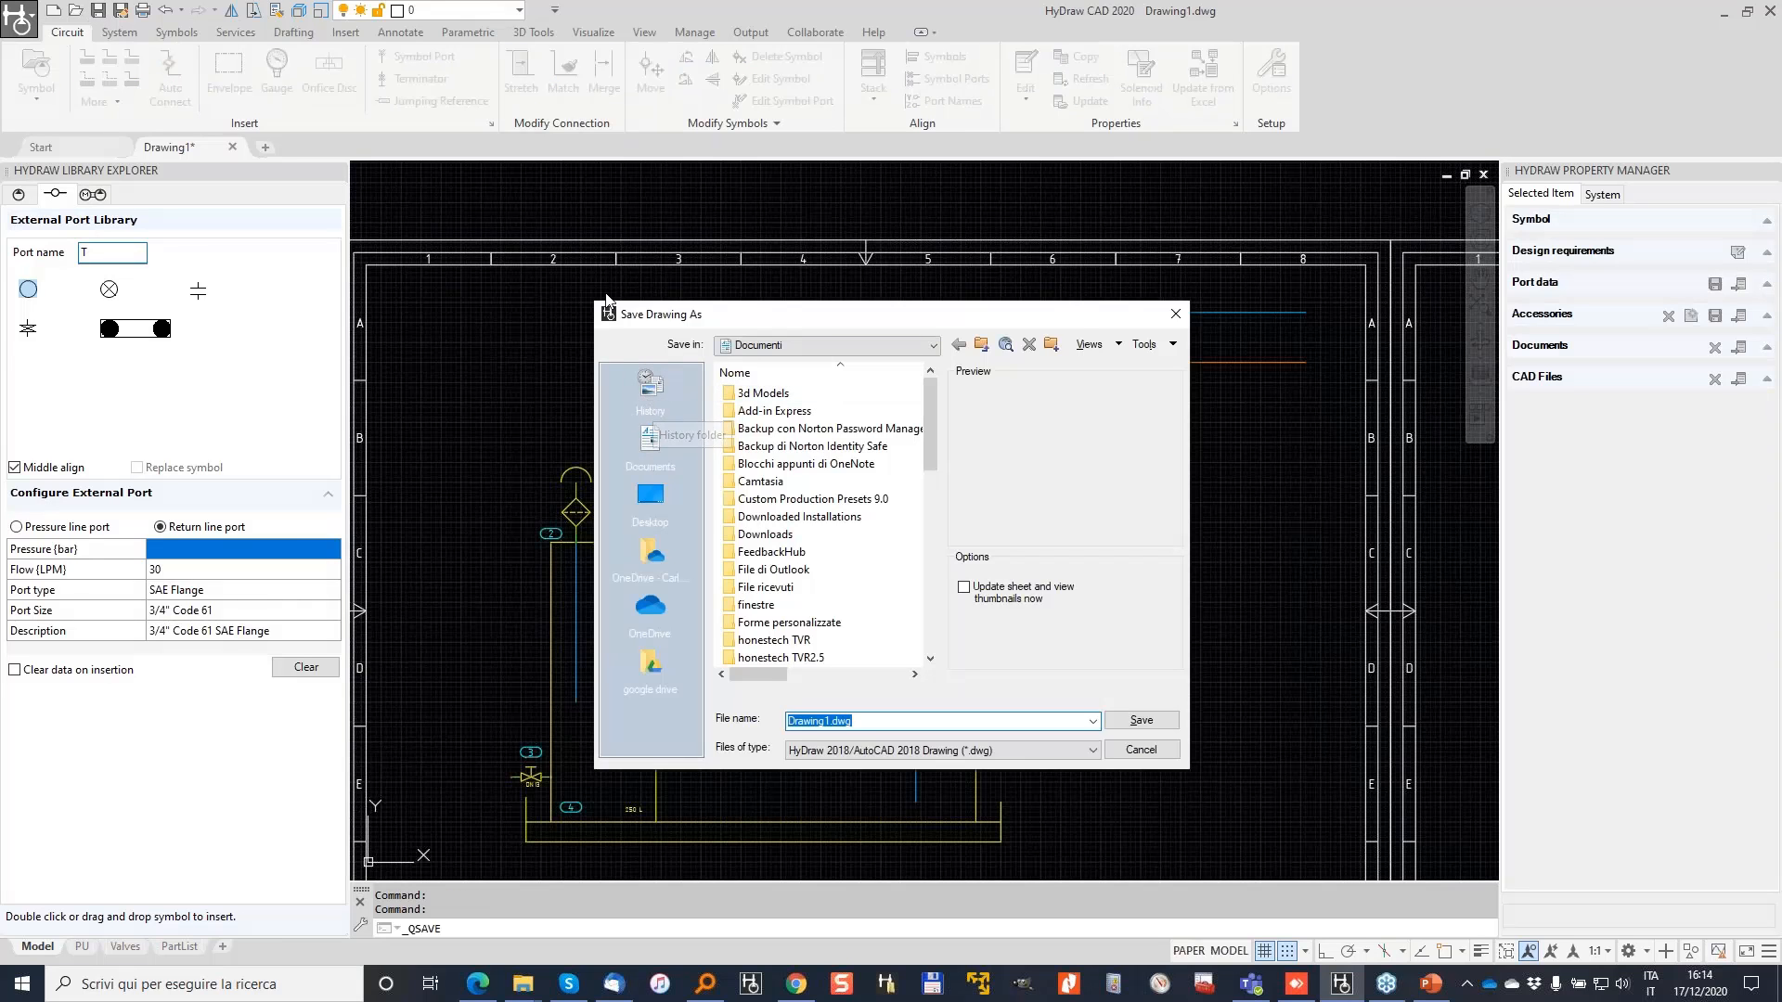
right_click(653, 384)
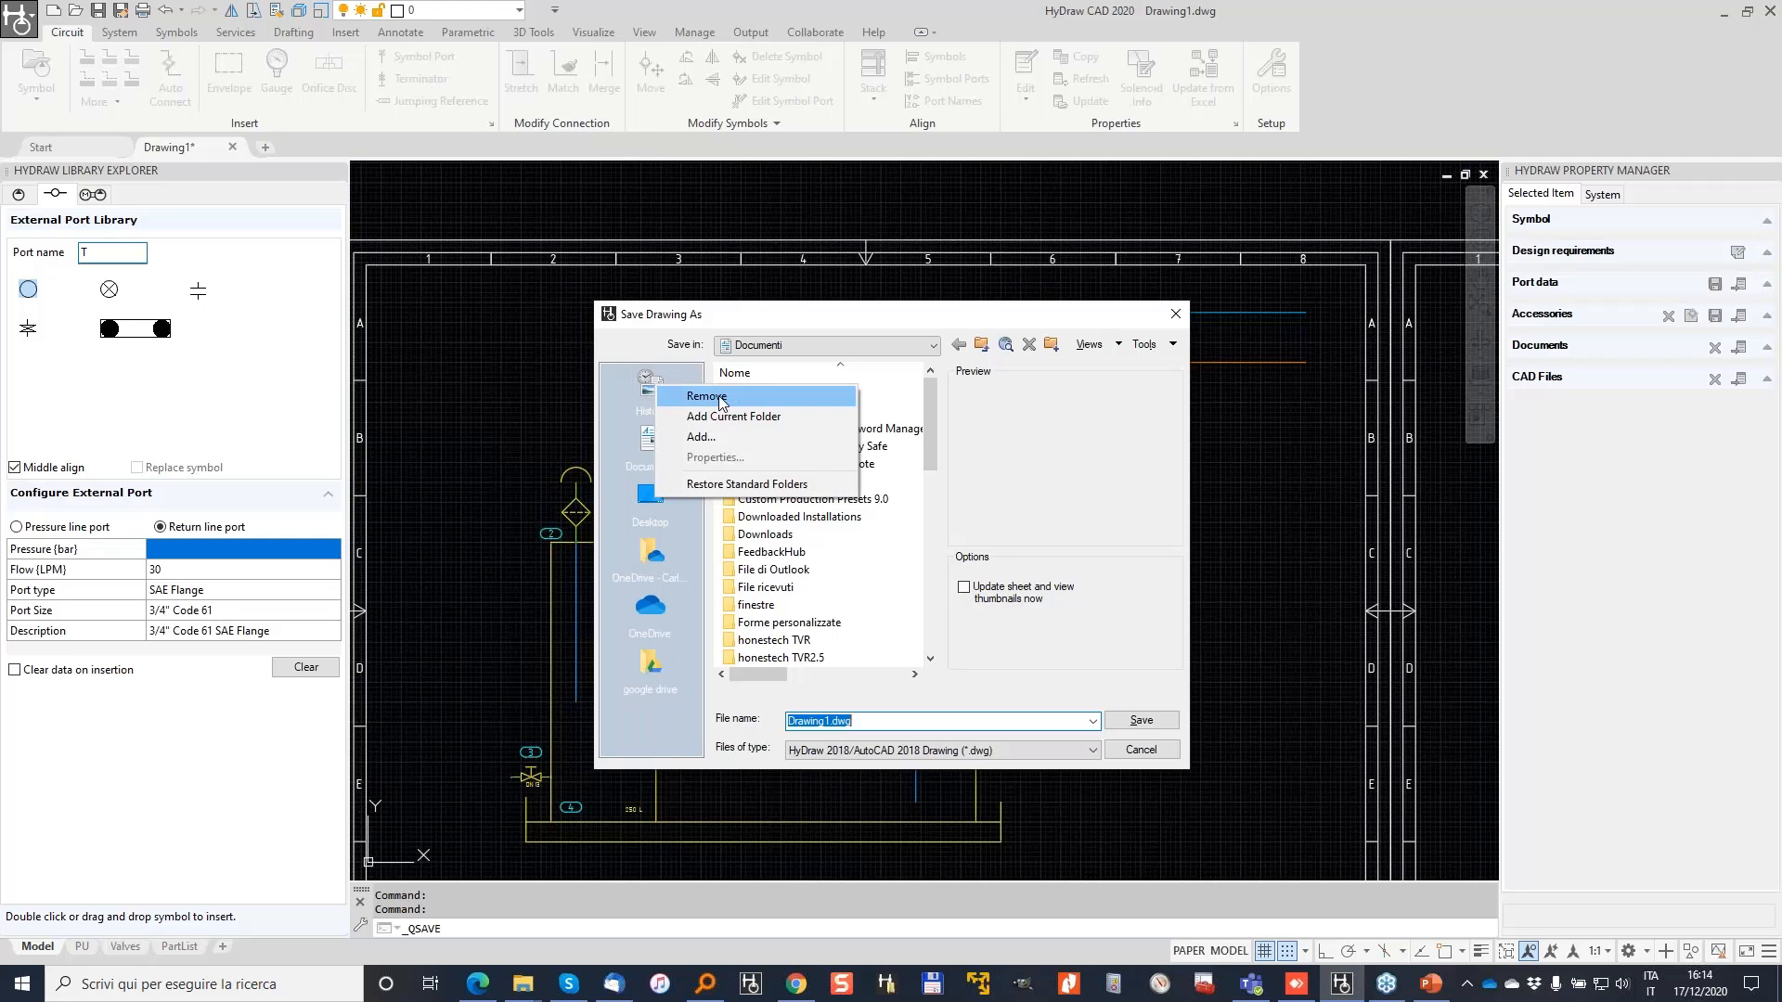
left_click(707, 396)
key("Return")
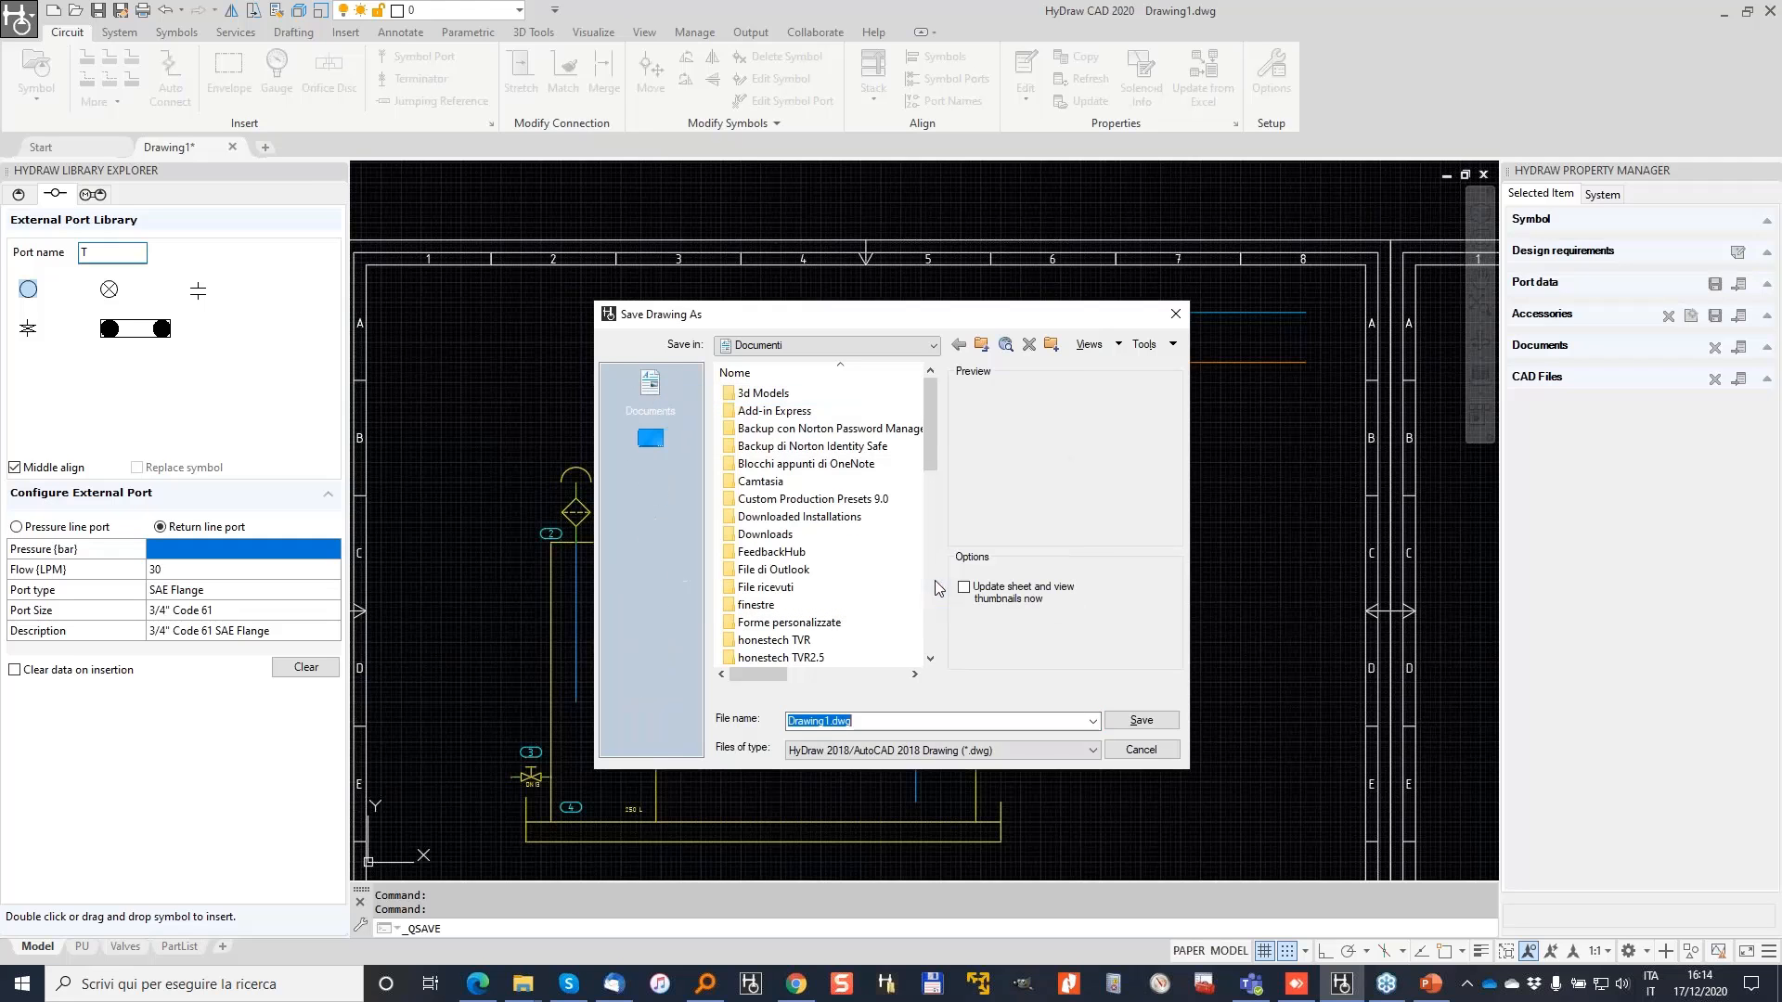
right_click(666, 390)
left_click(760, 399)
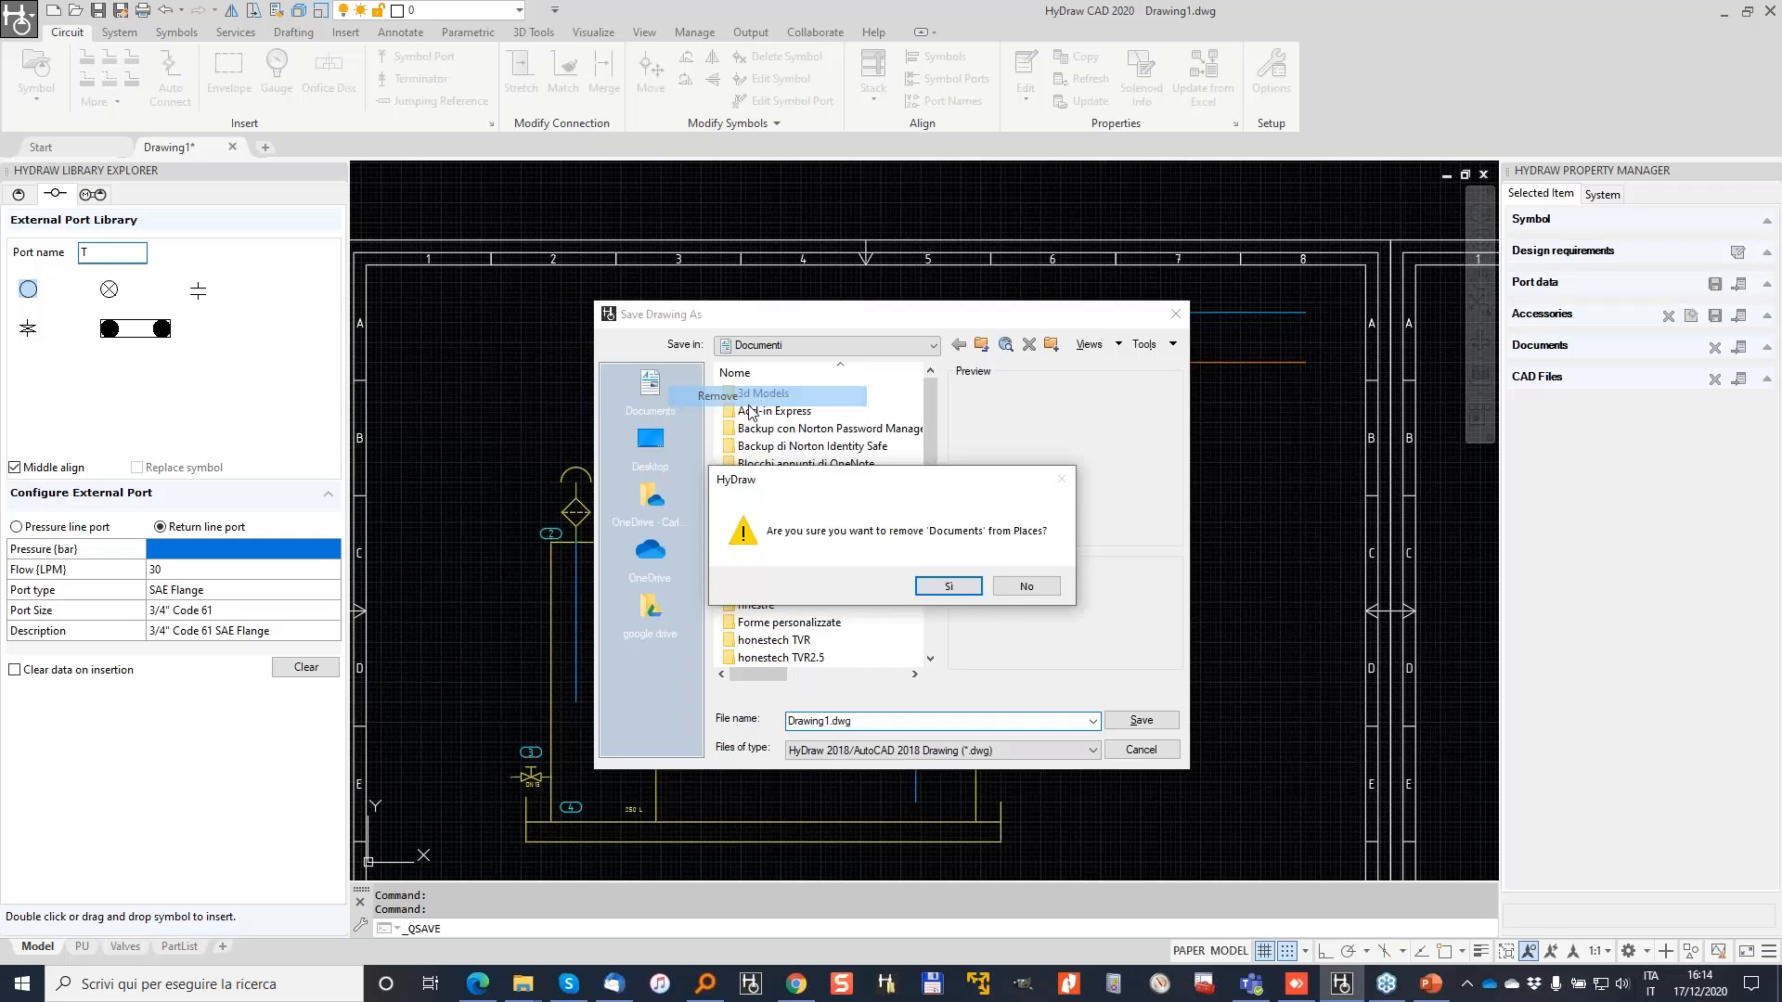
left_click(948, 586)
Step: Browse to D:\2020\Webinar\HyDraw CAD - December and add it as a places shortcut
left_click(932, 345)
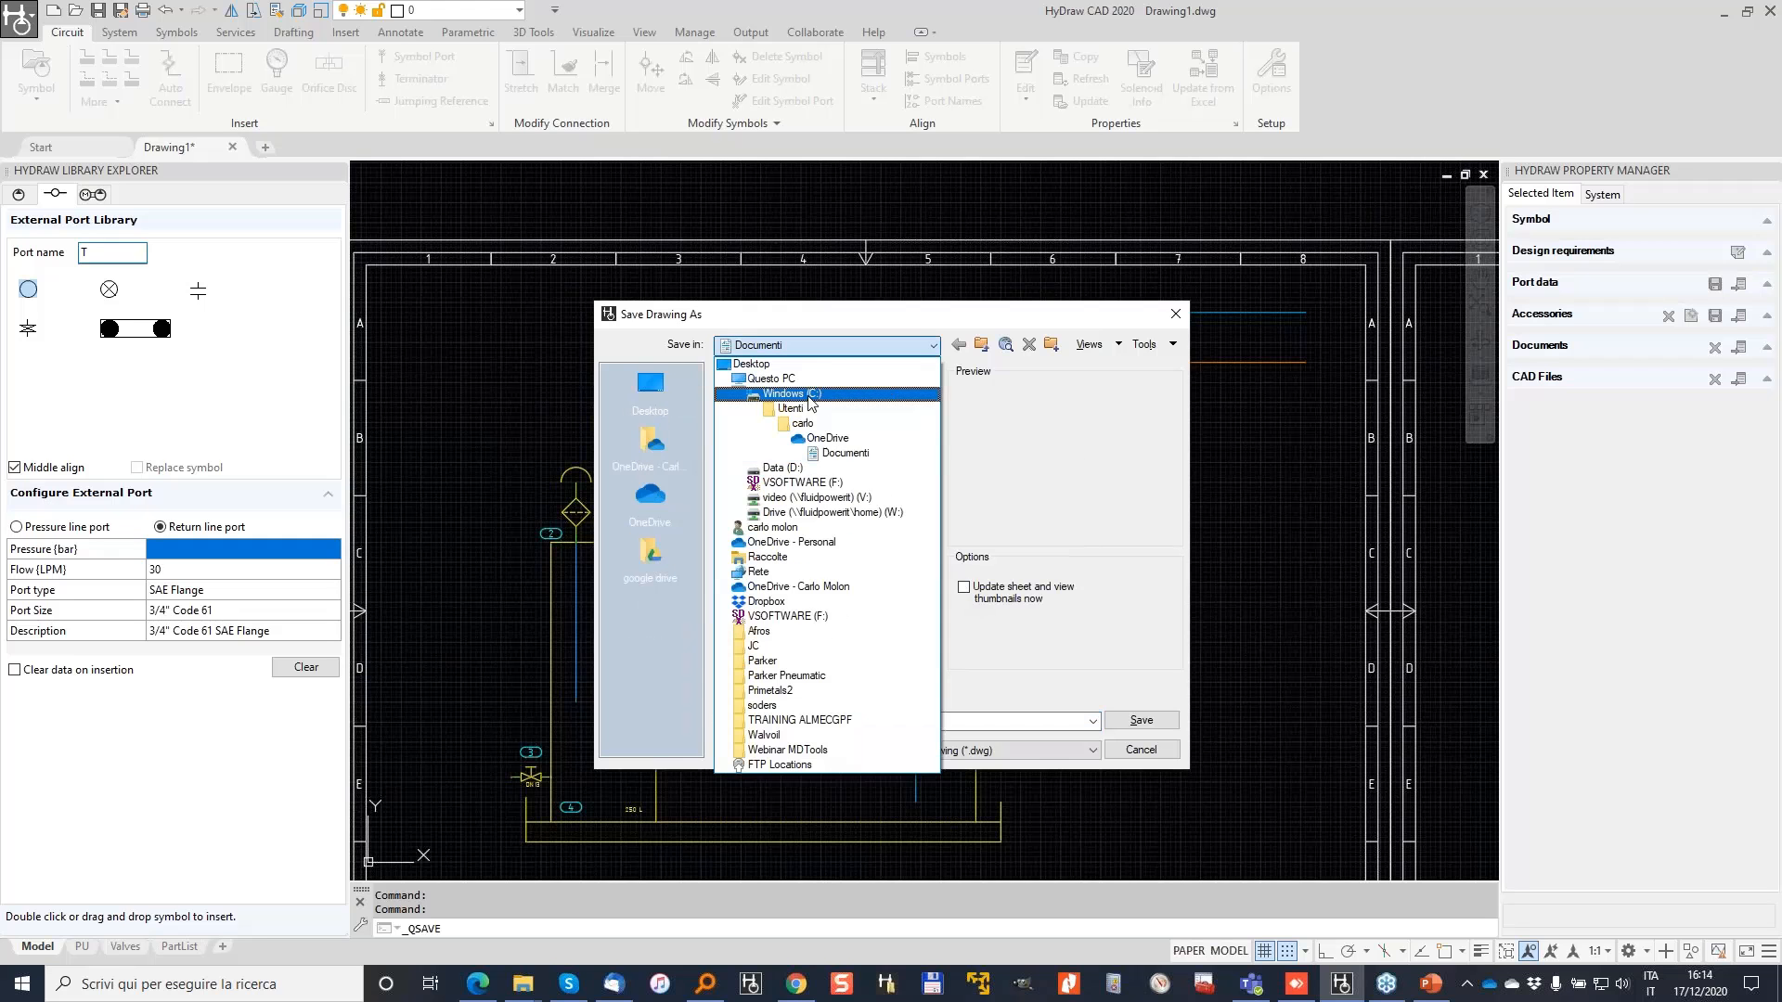
left_click(809, 467)
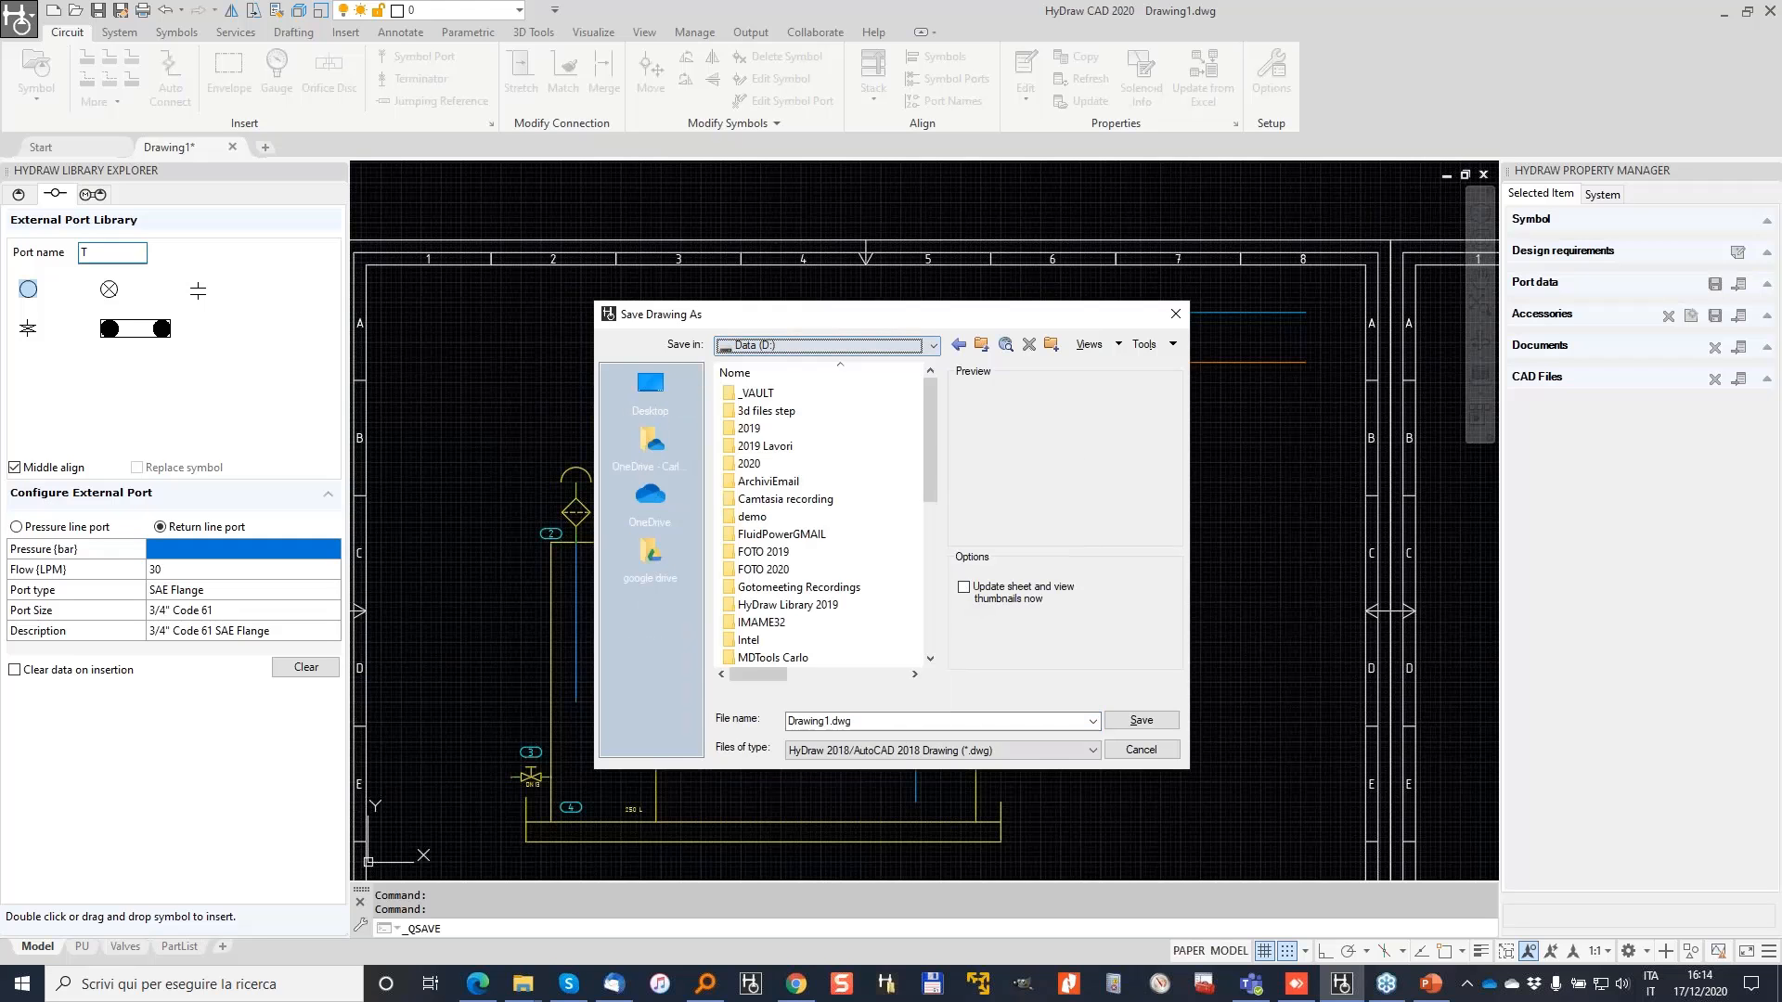
double_click(760, 467)
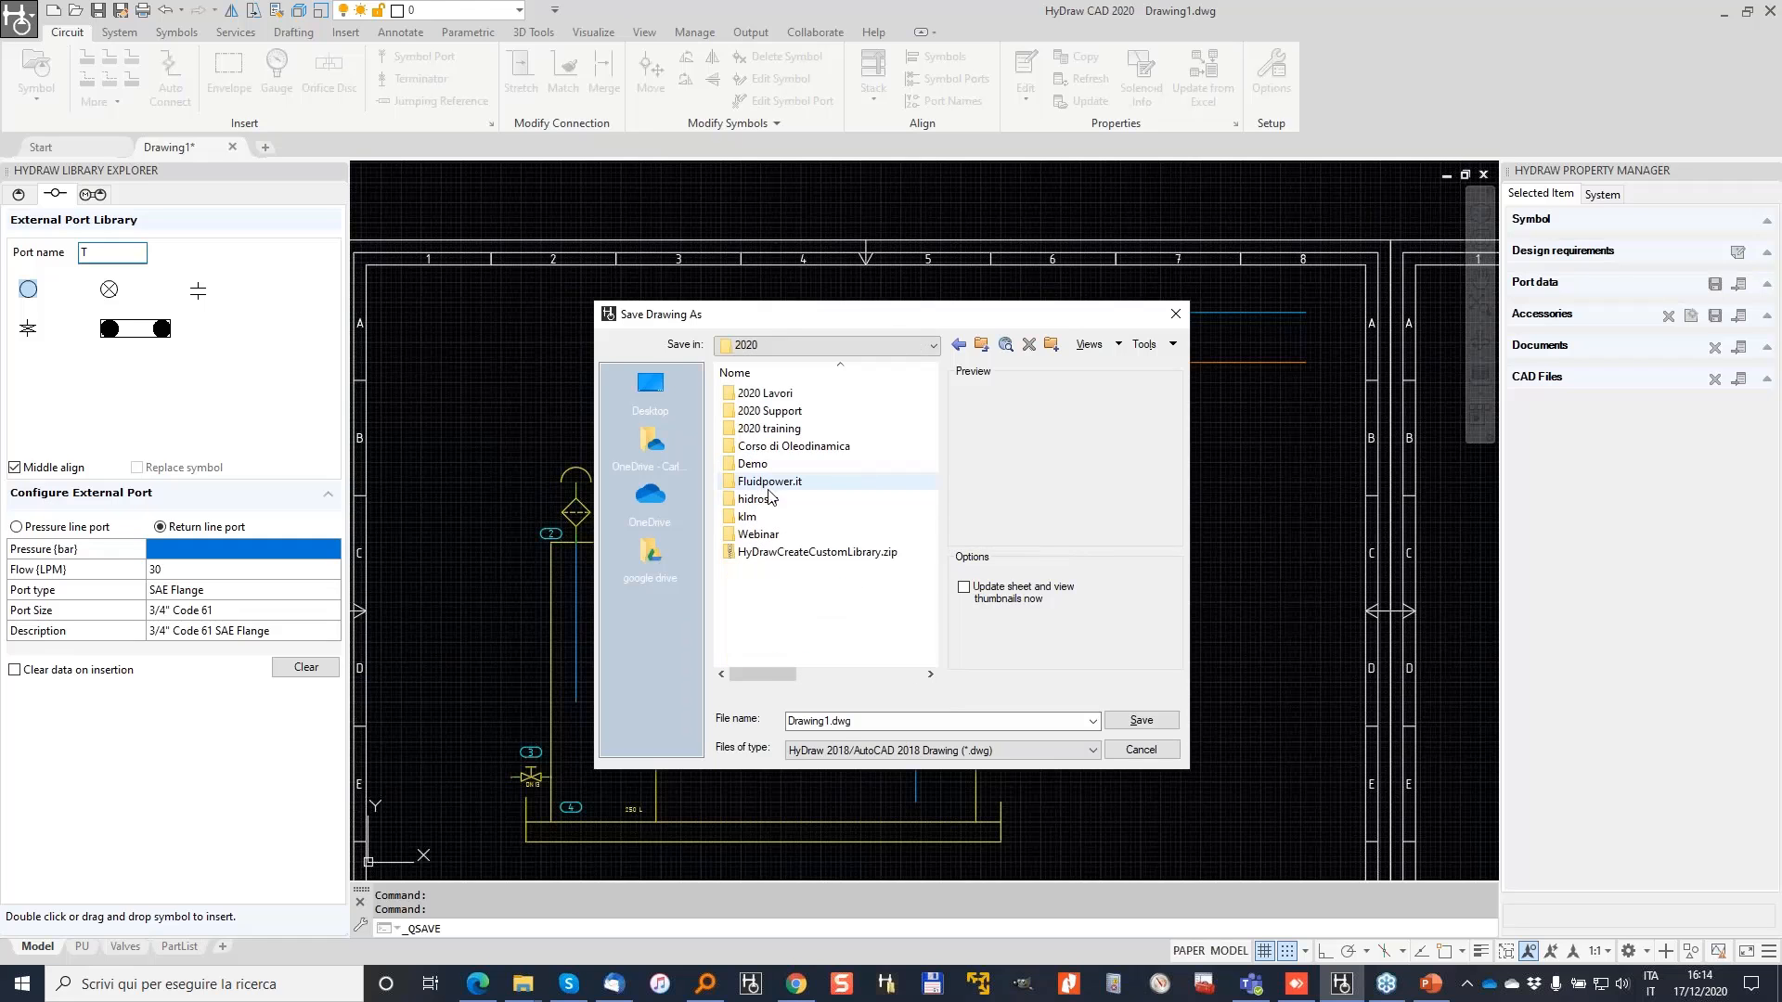
double_click(811, 533)
double_click(798, 411)
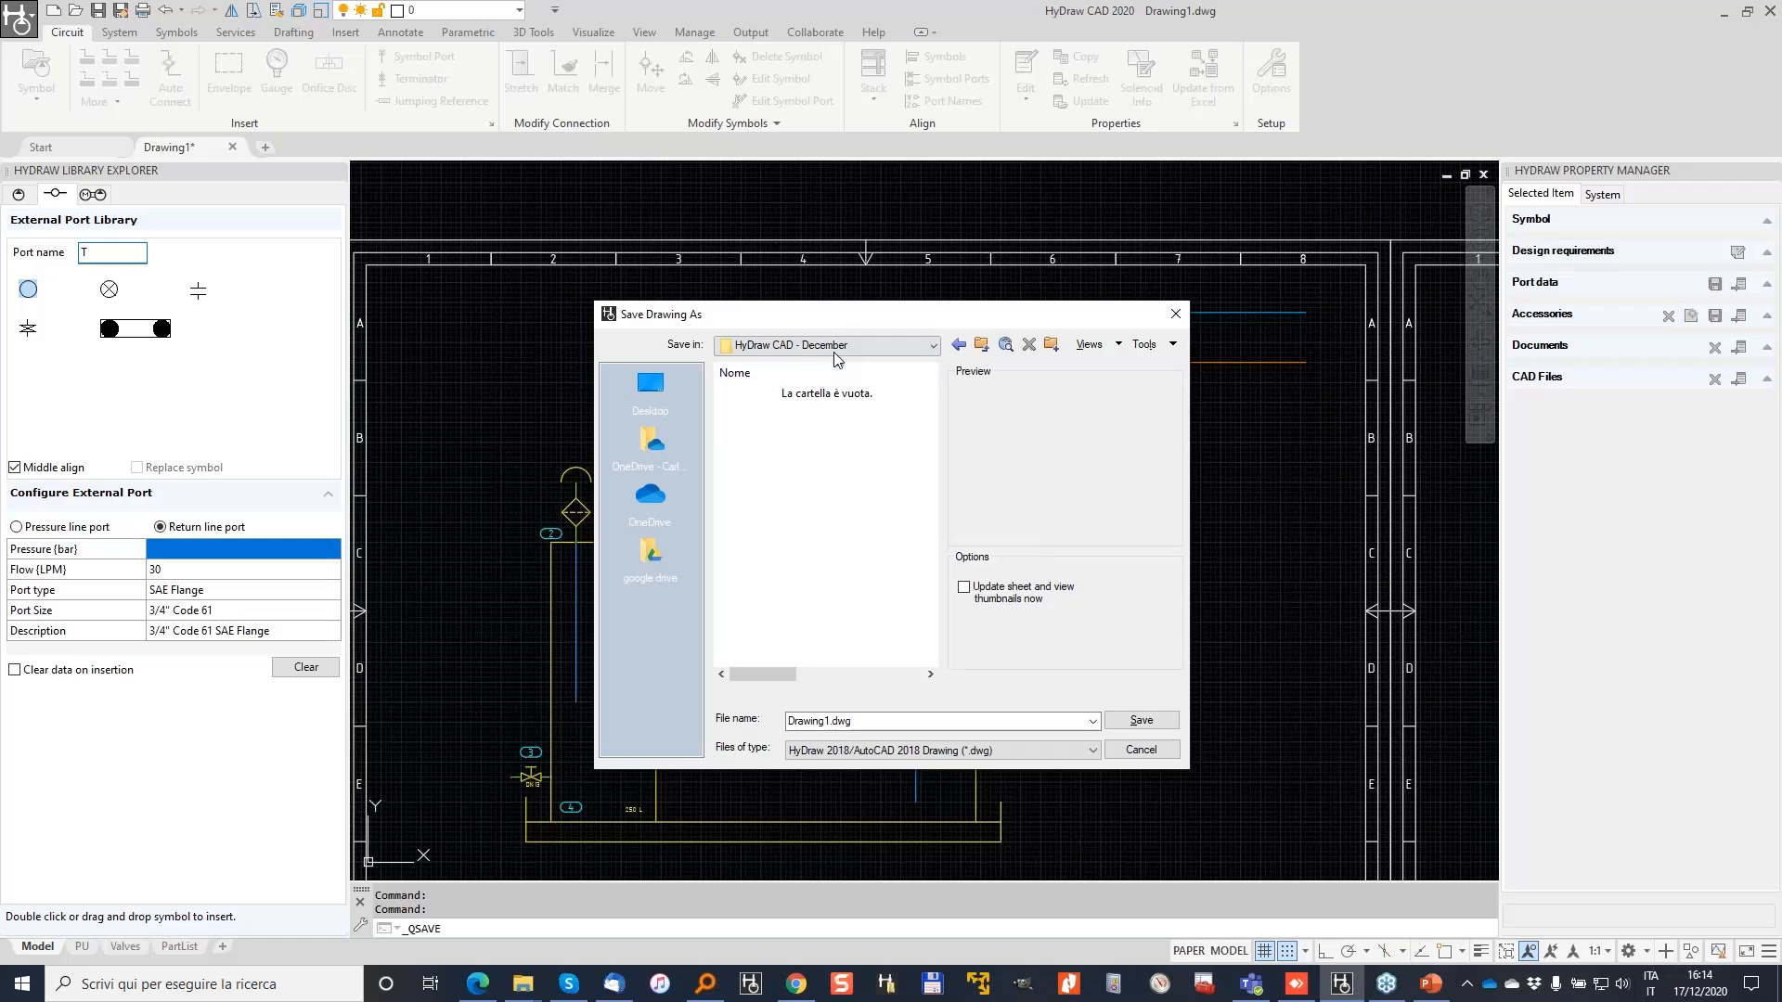
right_click(660, 637)
left_click(748, 667)
left_click(653, 442)
left_click(649, 383)
left_click(658, 455)
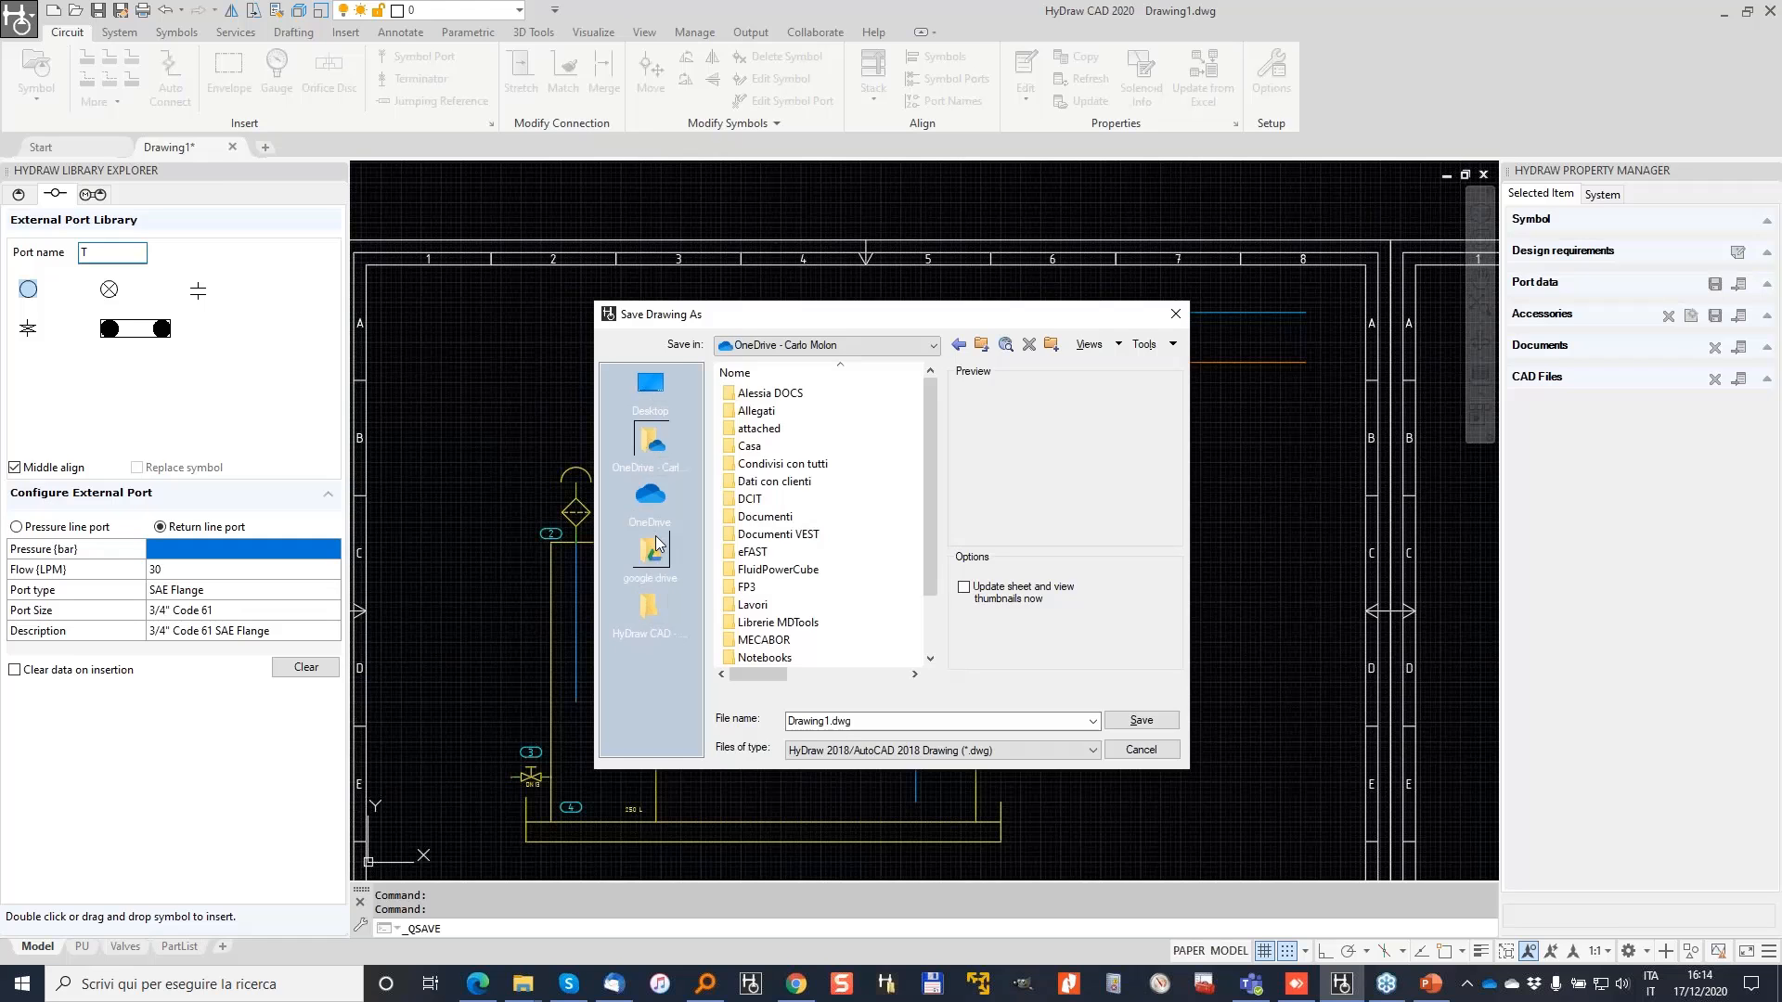
left_click(655, 501)
left_click(652, 554)
left_click(656, 620)
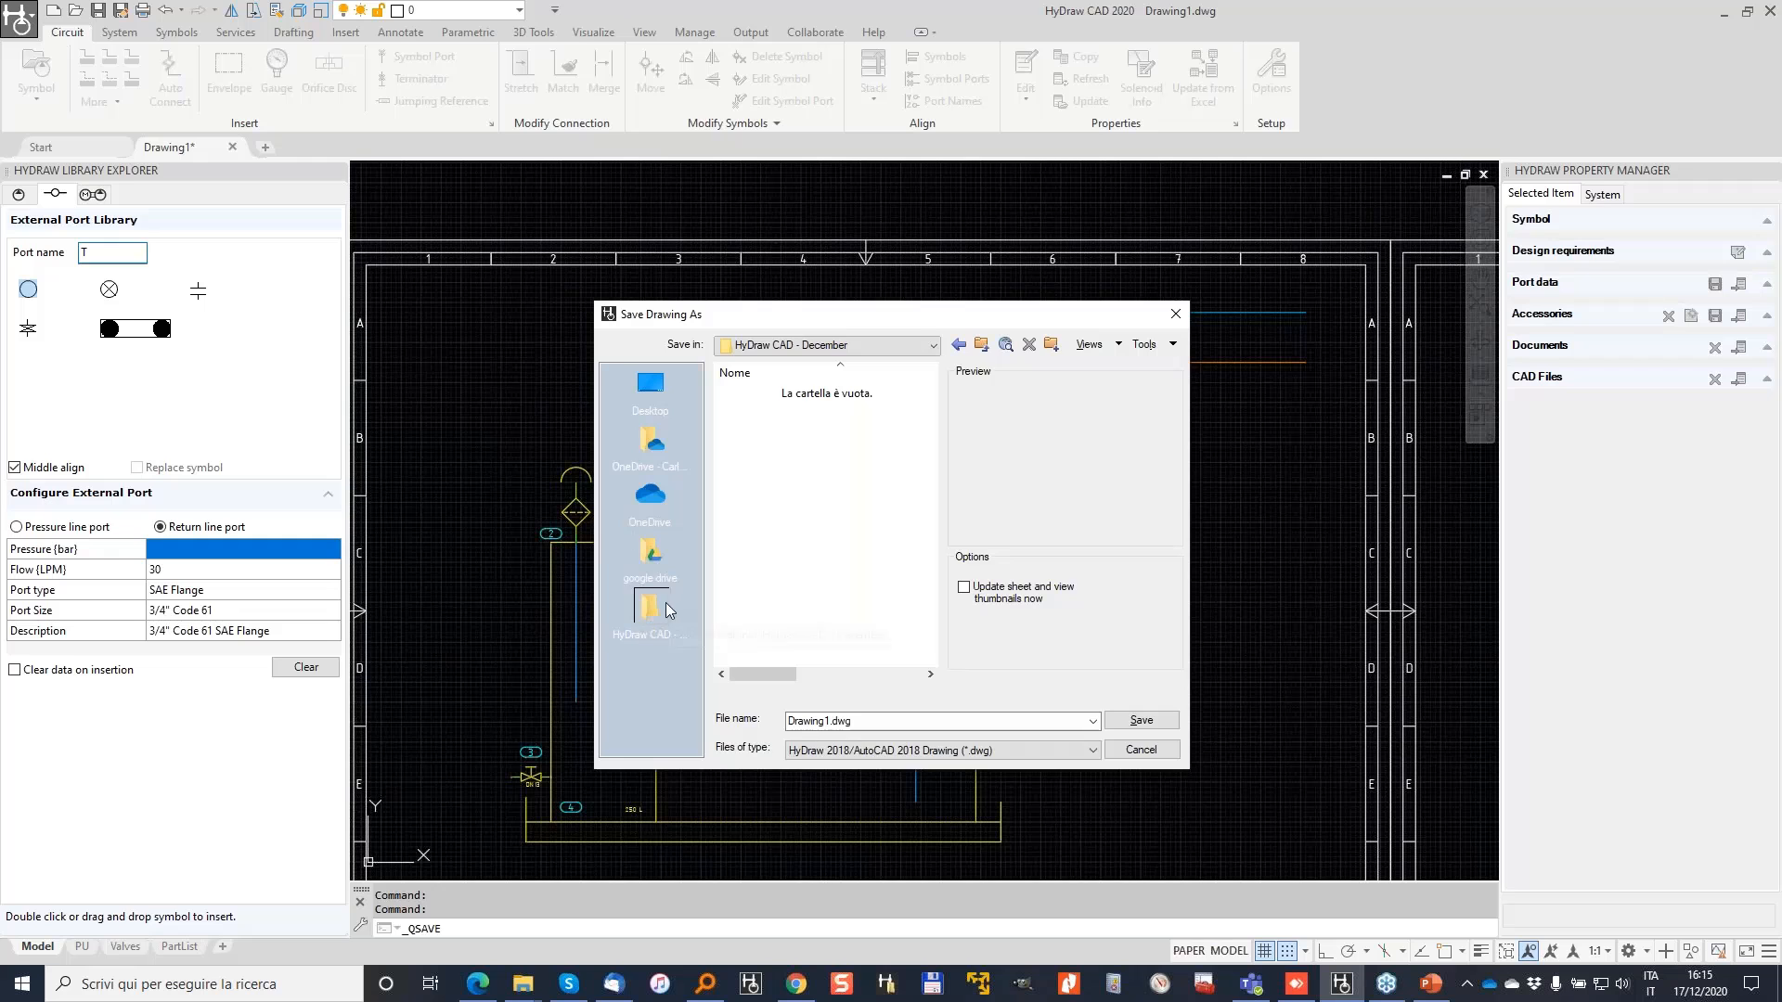
Step: Save the file there under the name Circuit
double_click(858, 723)
type("cIRCU")
key("BackSpace")
key("BackSpace")
key("BackSpace")
key("BackSpace")
type("Circuit")
key("ctrl+a")
key("Return")
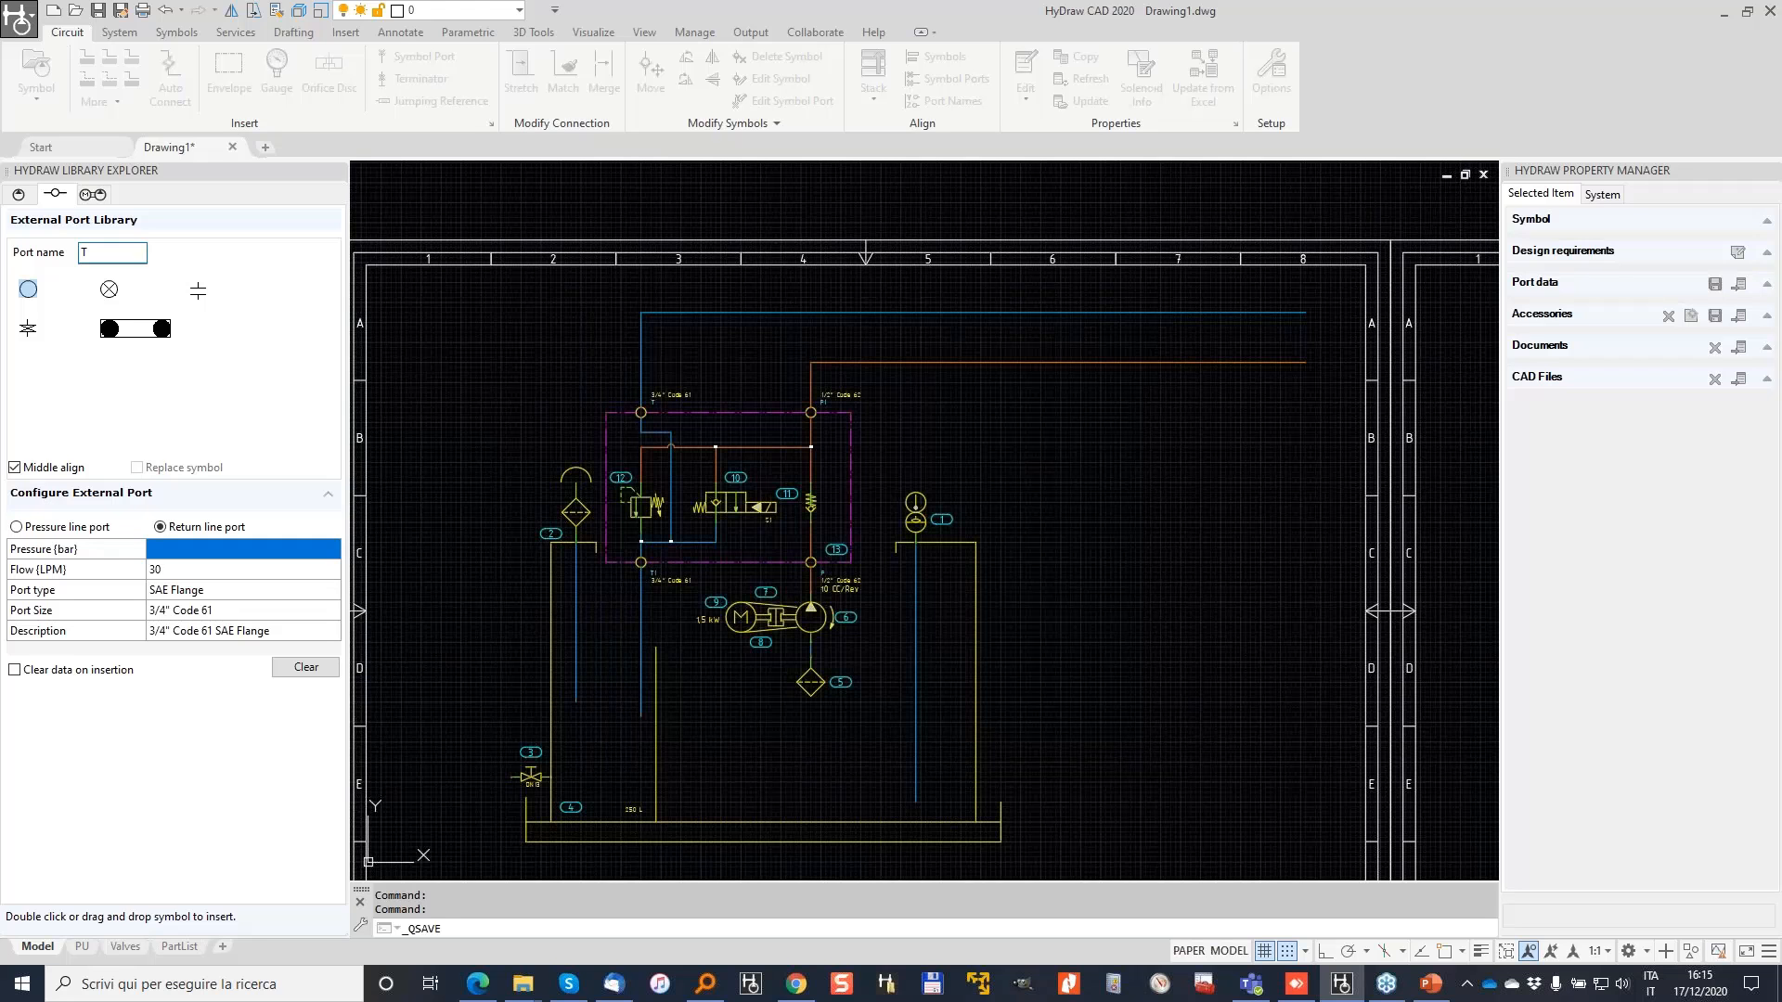
key("Escape")
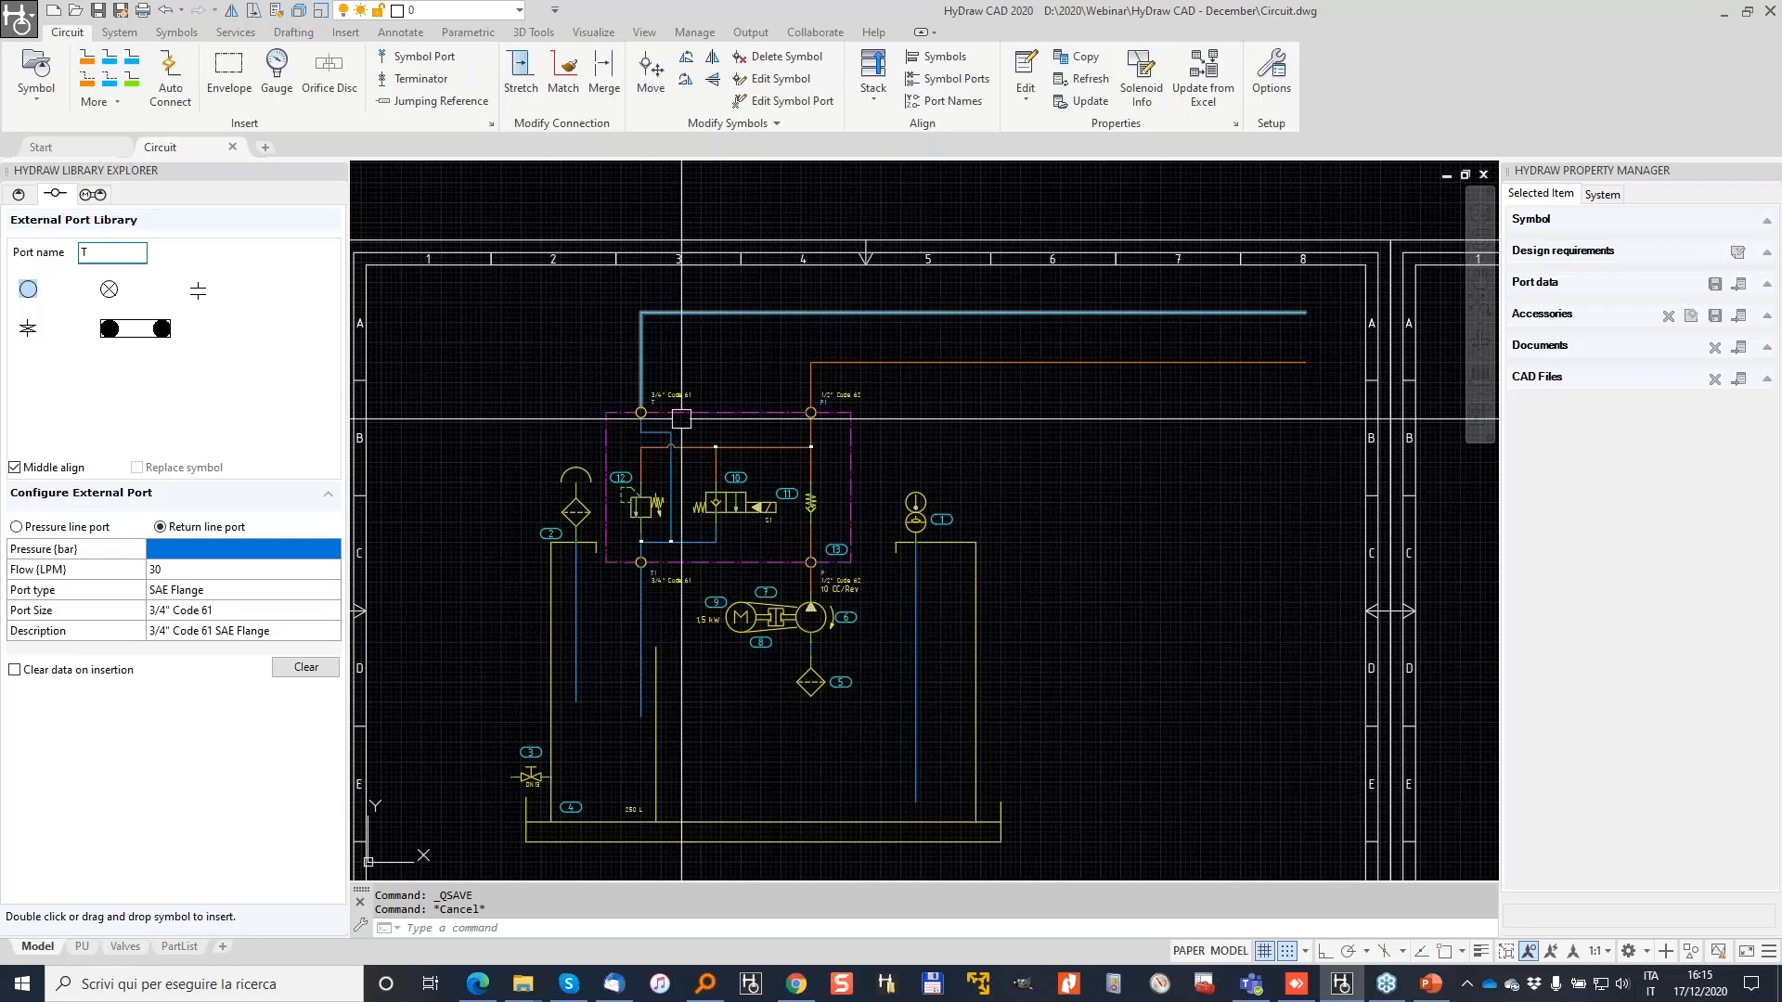
Step: Inspect the circuit on the PU paper layout, then return to the Model tab
middle_click_drag(877, 603, 819, 468)
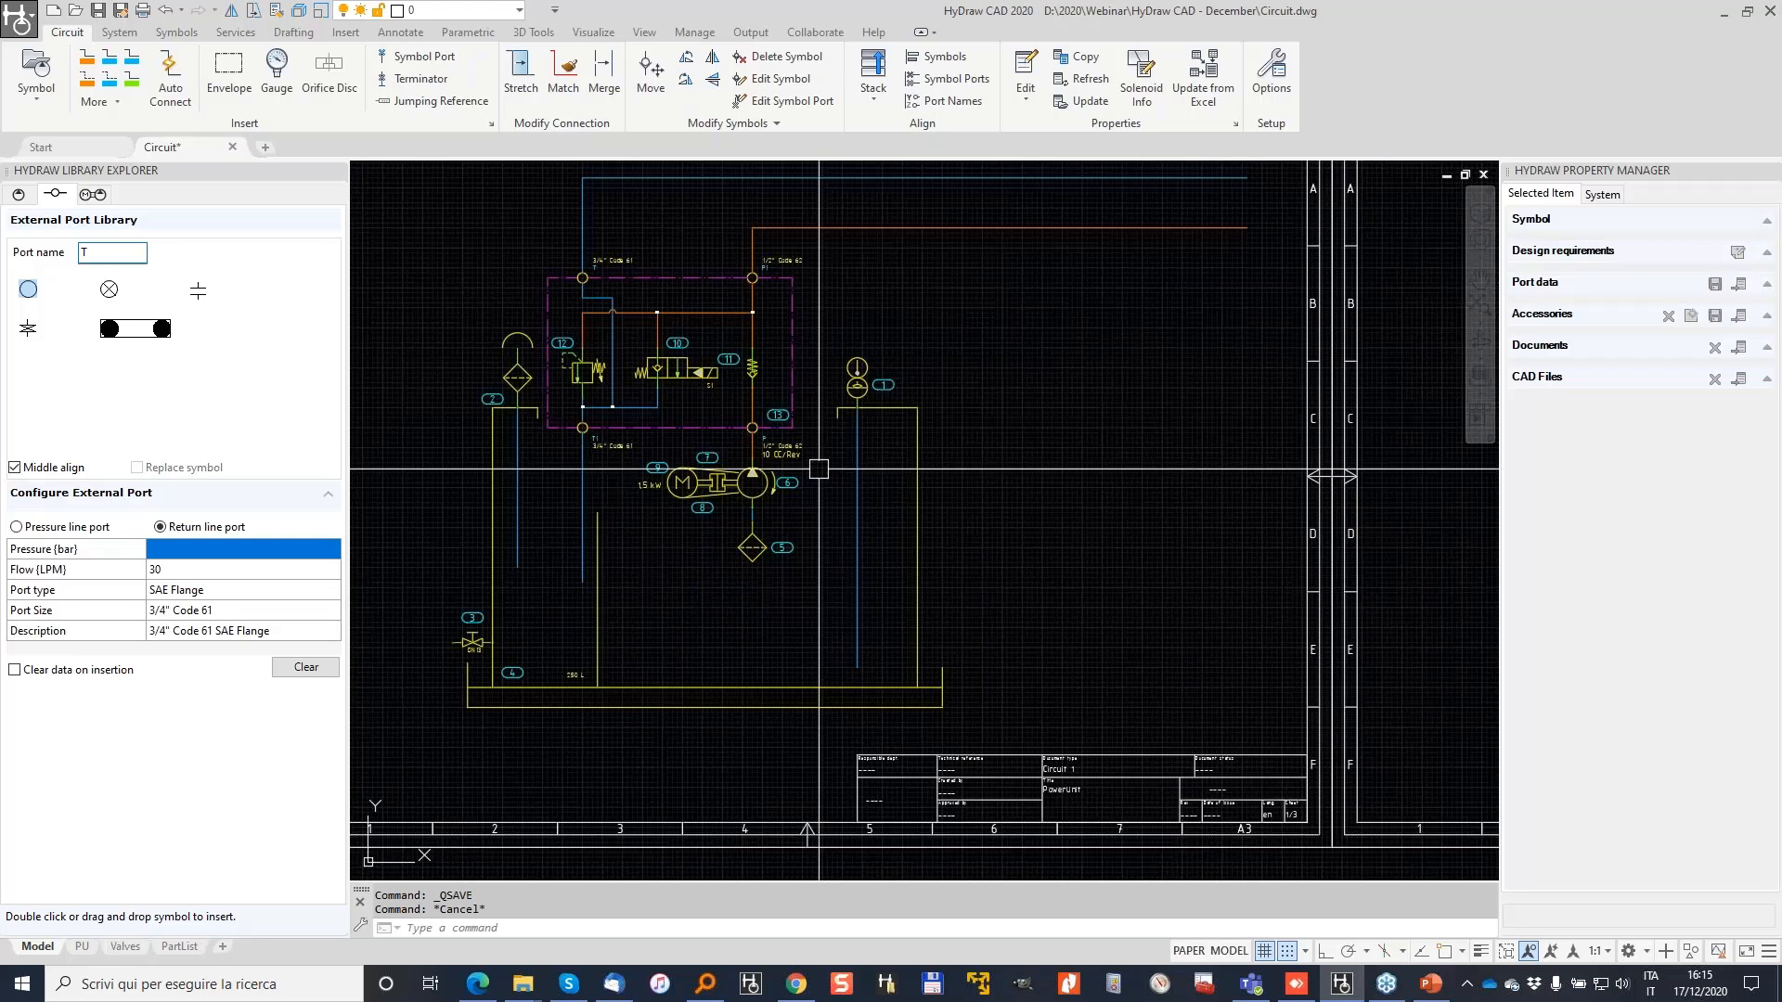
left_click(81, 947)
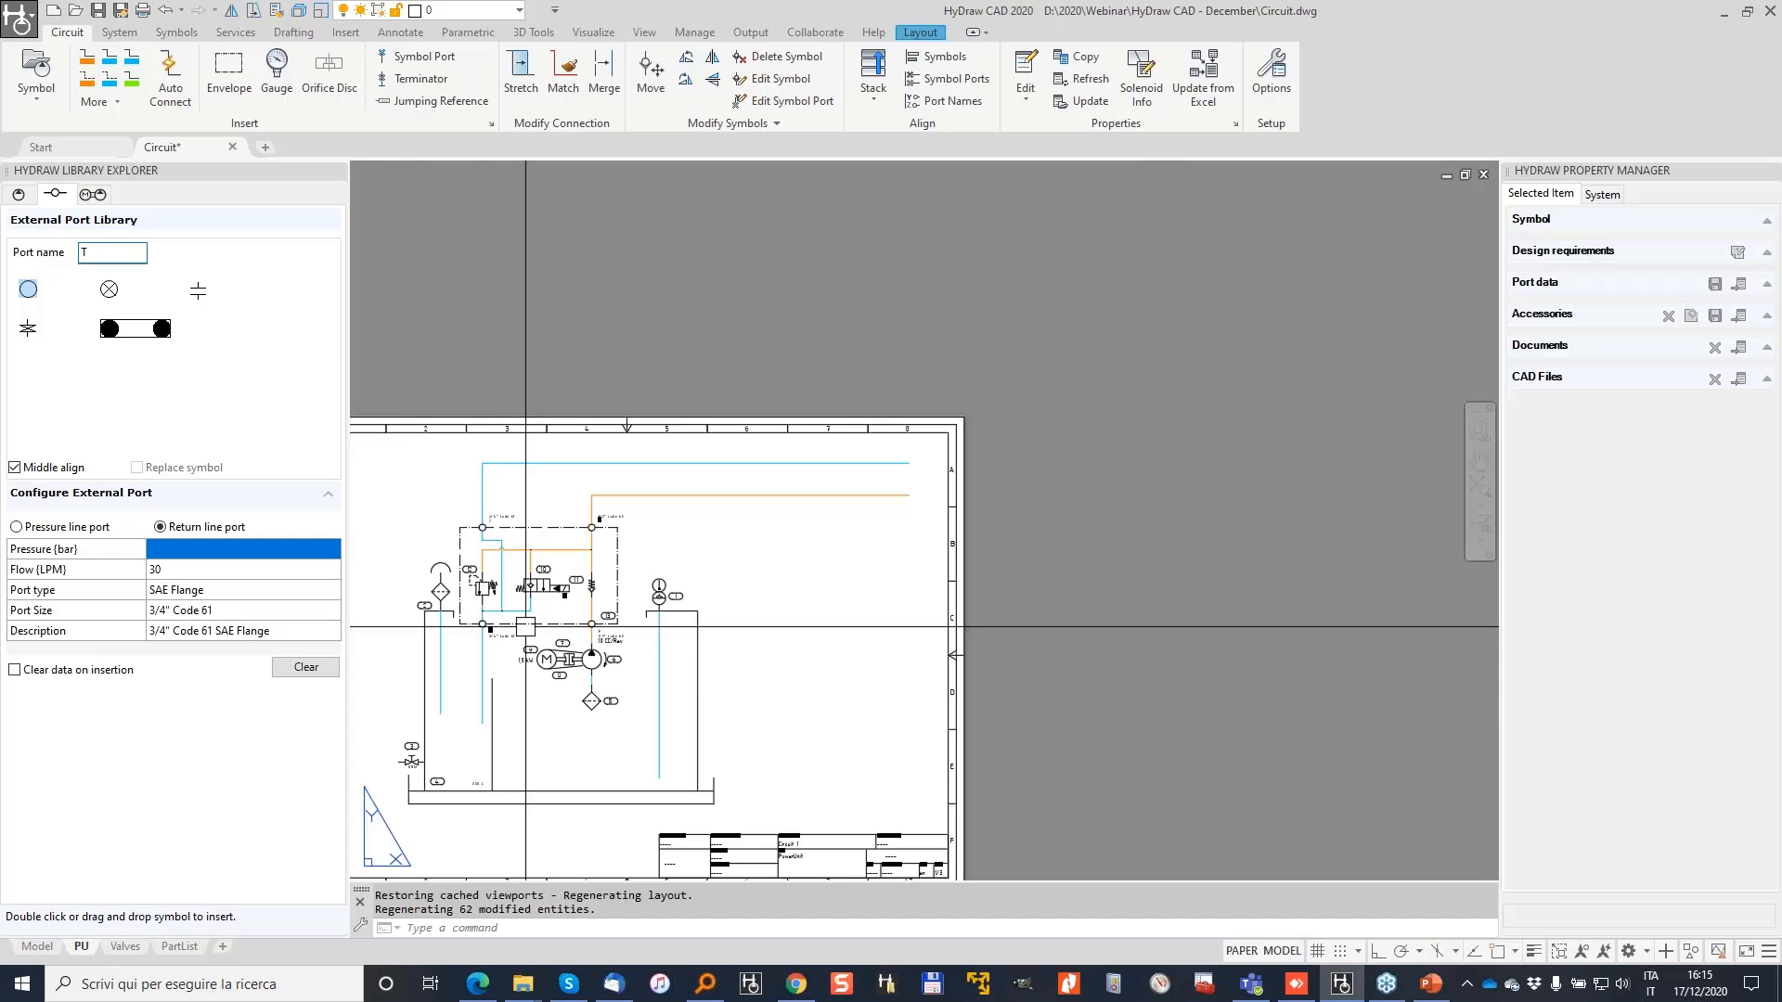
scroll(525, 626, "up", 2)
middle_click_drag(525, 627, 690, 536)
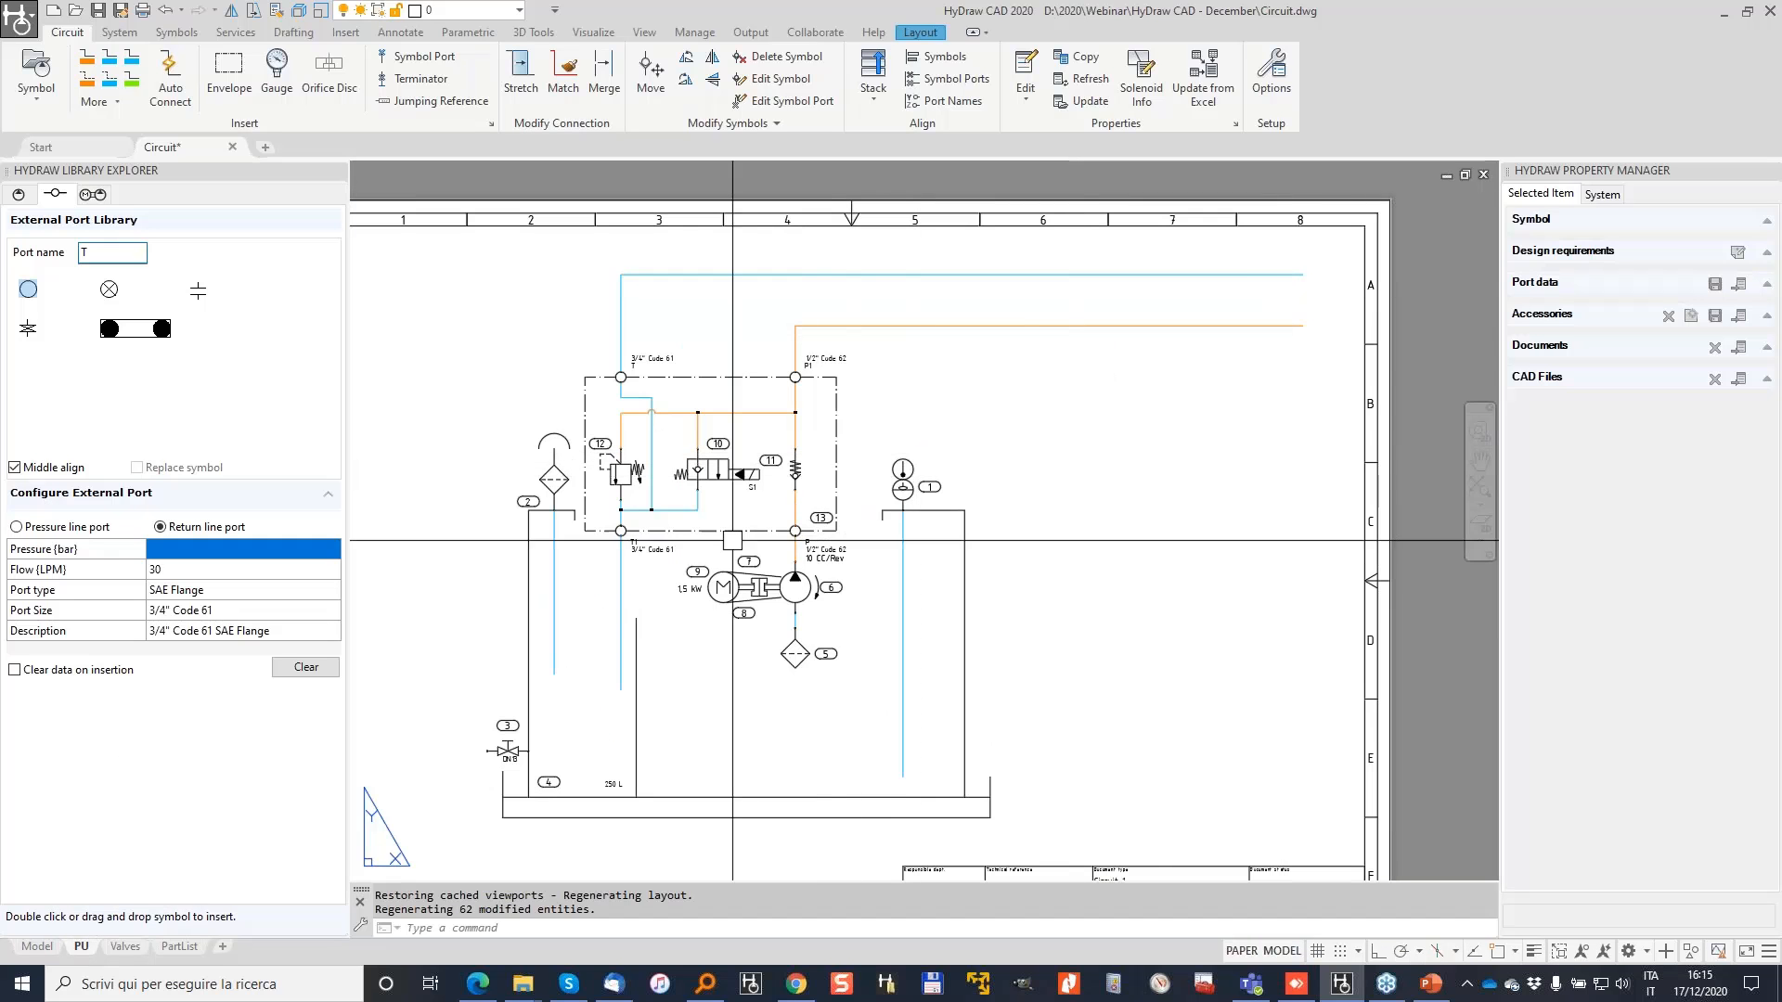
middle_click_drag(581, 464, 656, 439)
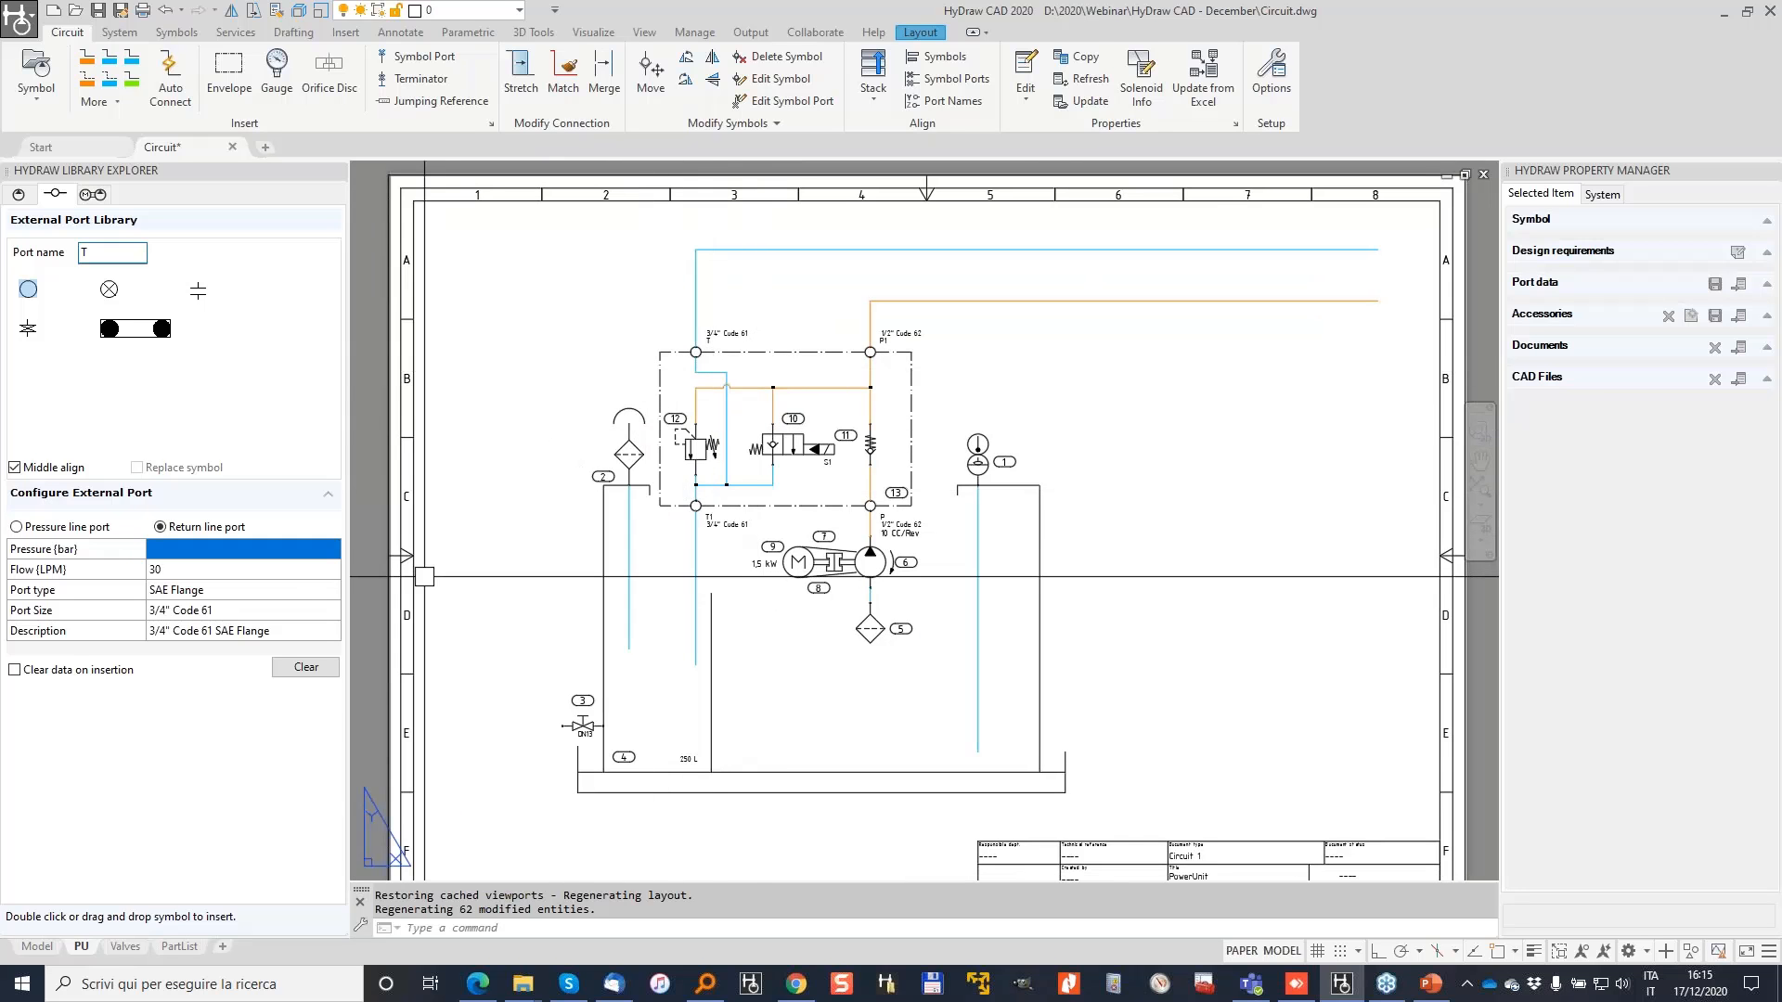
left_click(36, 946)
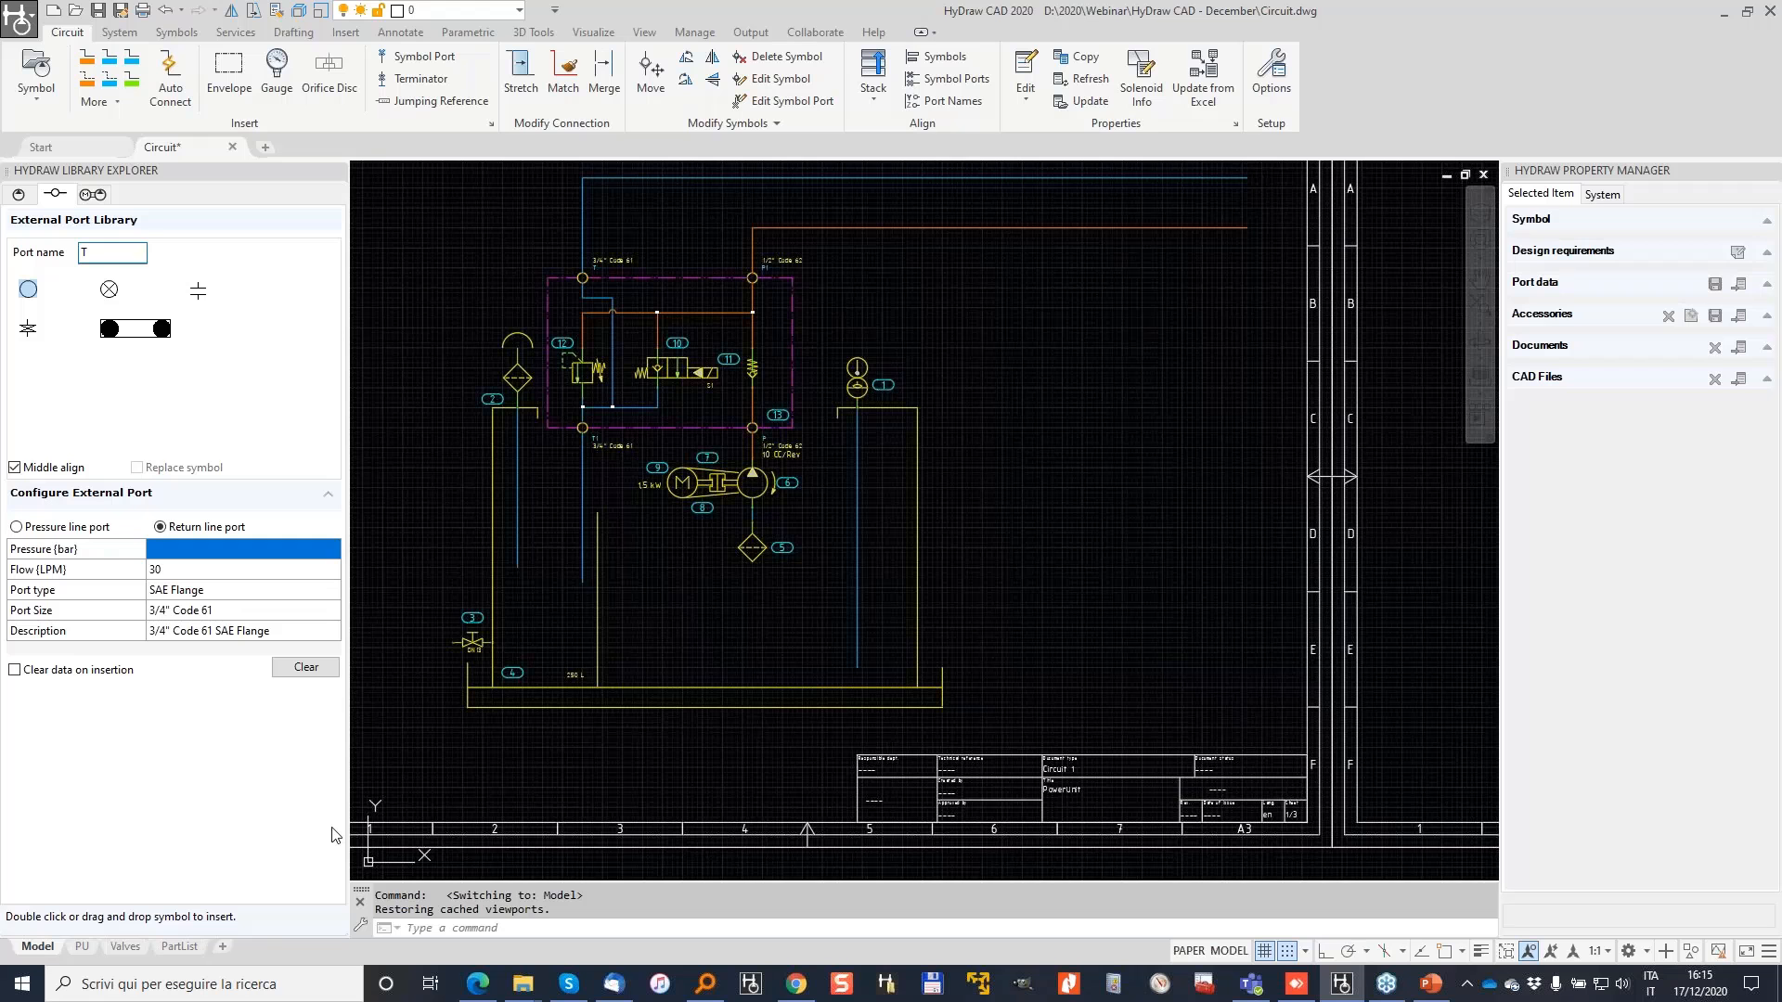
Step: Pan to the right-hand ends of the blue and orange lines at the sheet border
middle_click_drag(1064, 393, 845, 607)
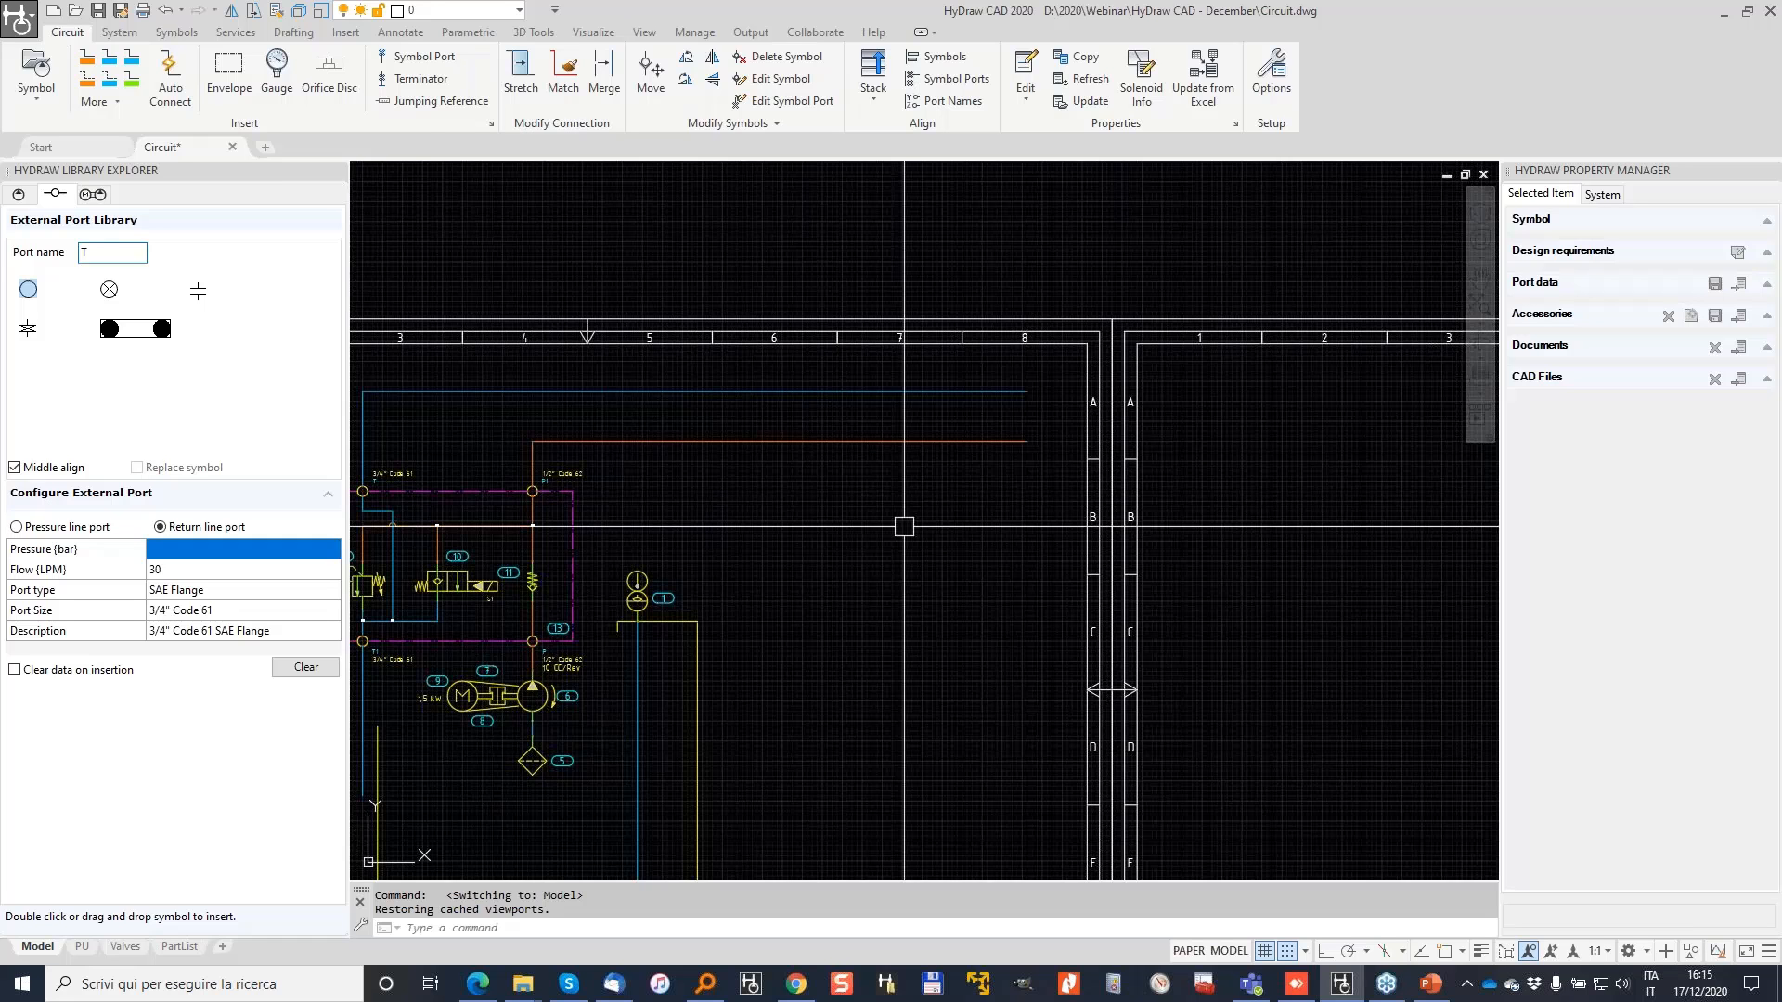
left_click(420, 109)
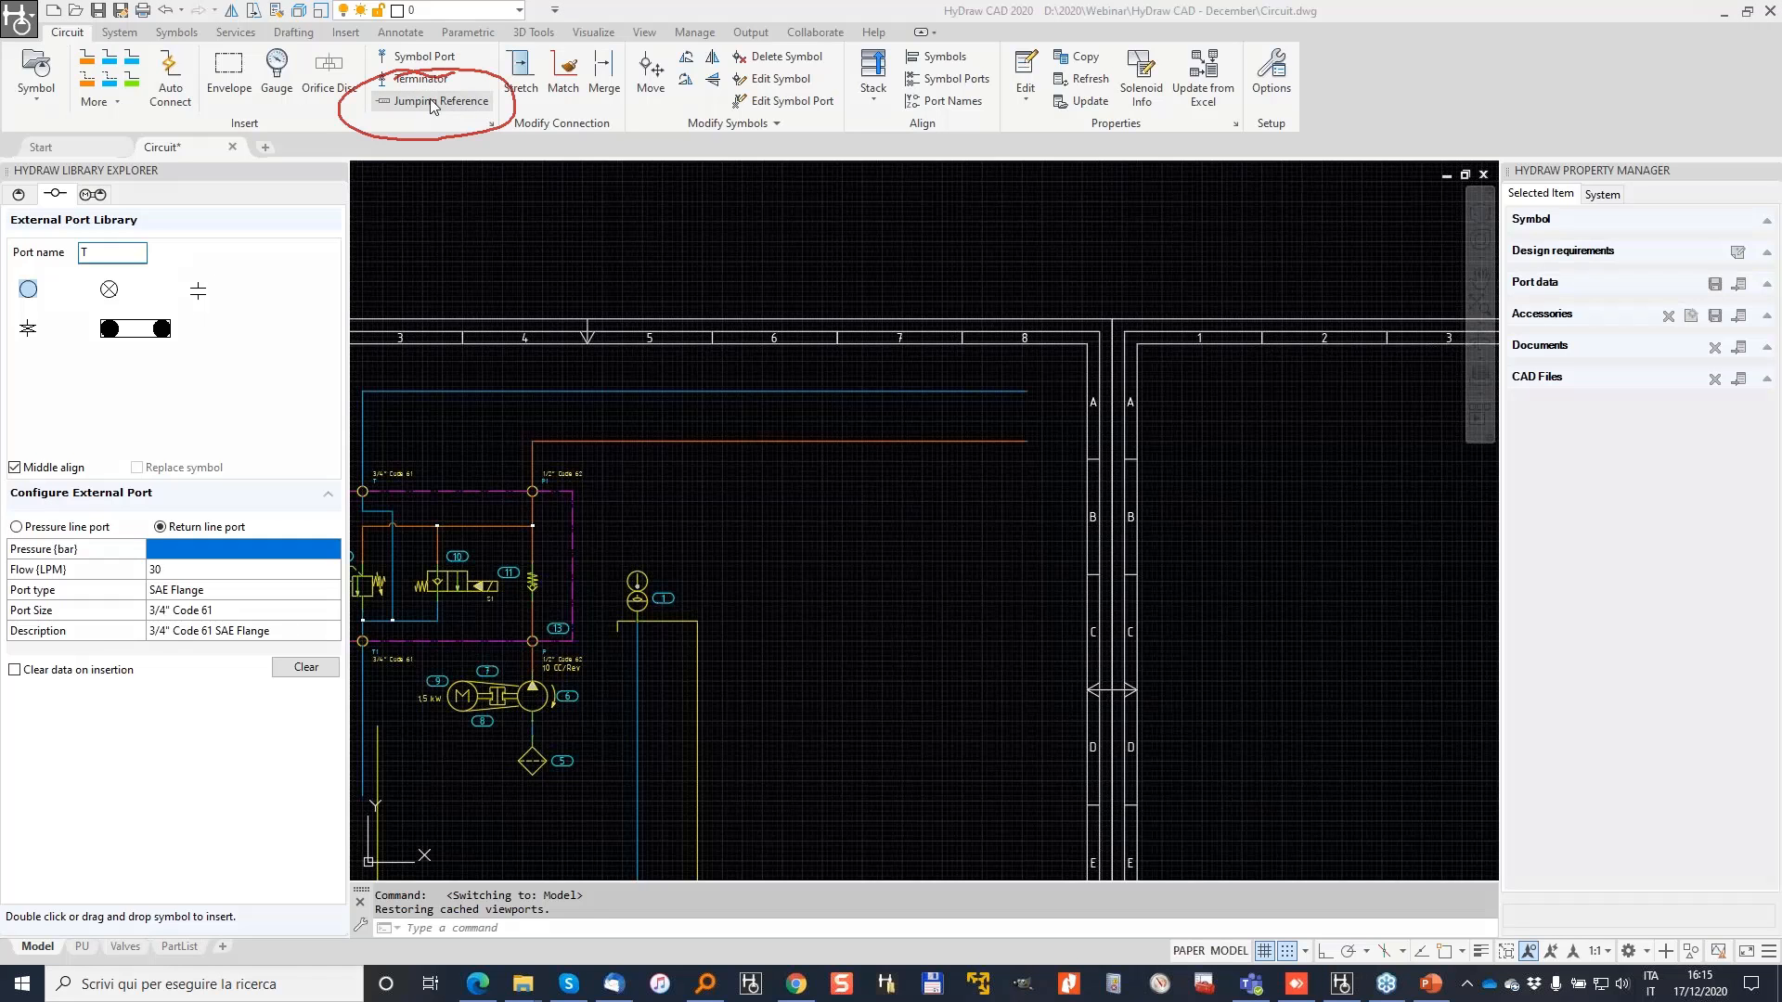
left_click(1274, 72)
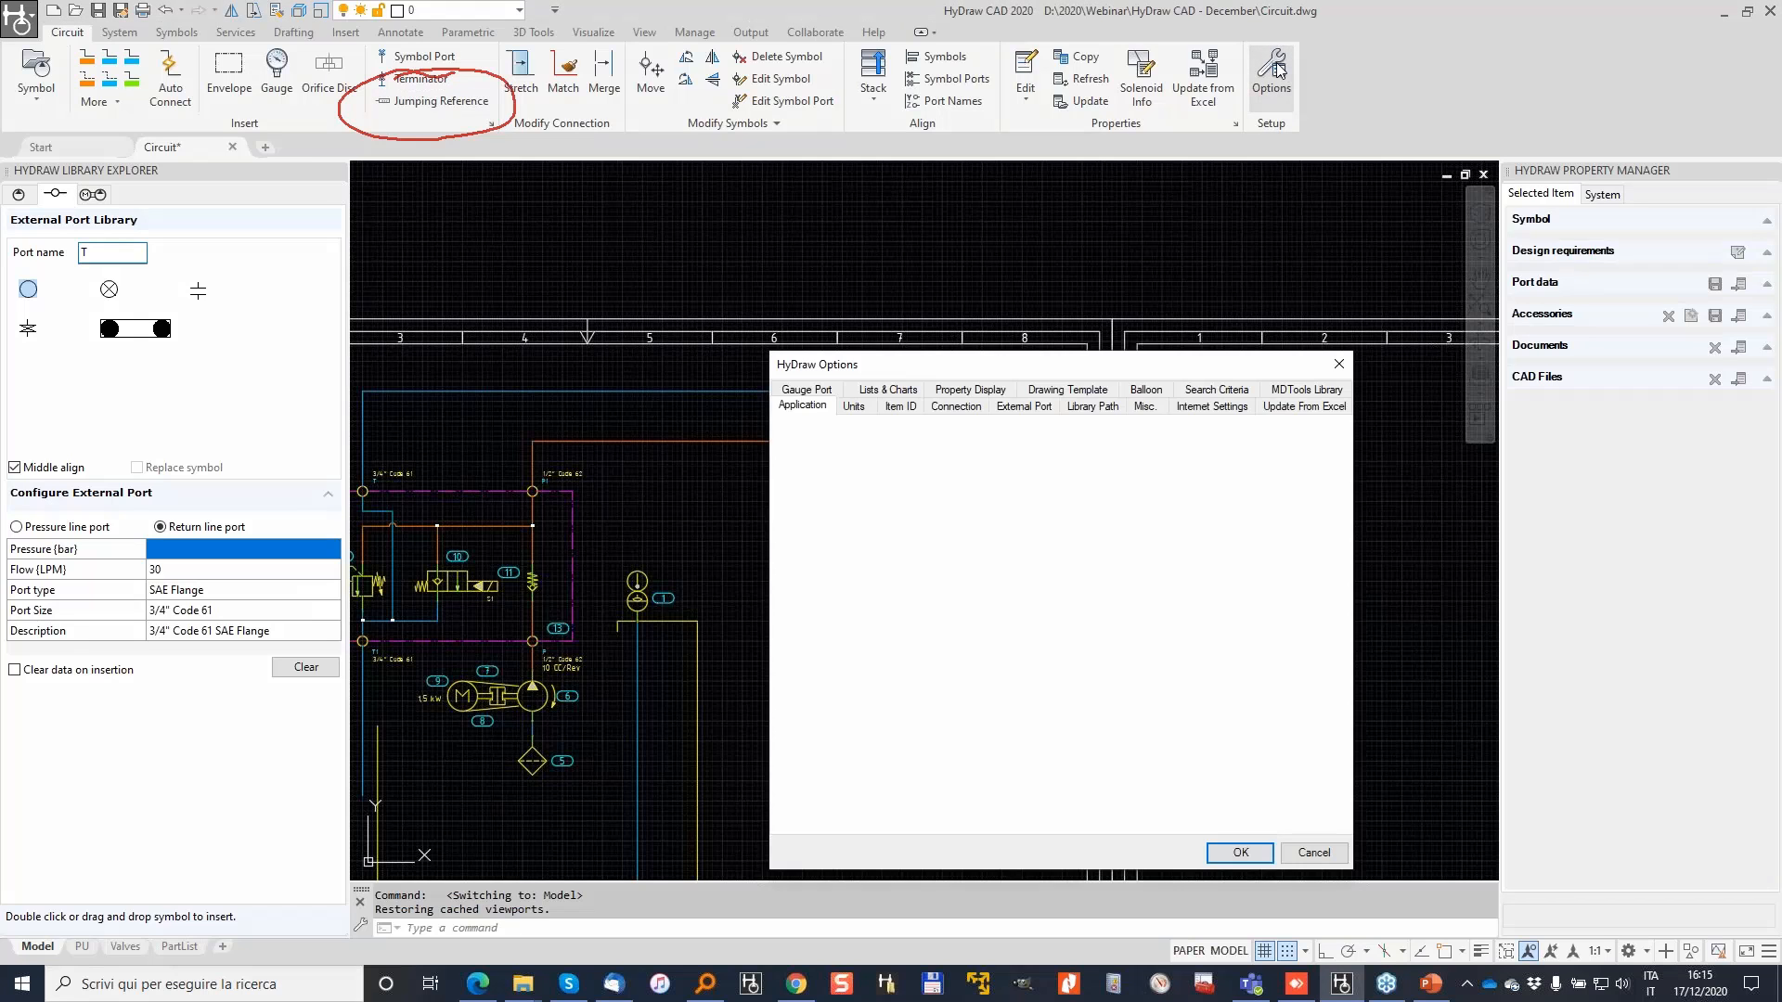
left_click(1526, 682)
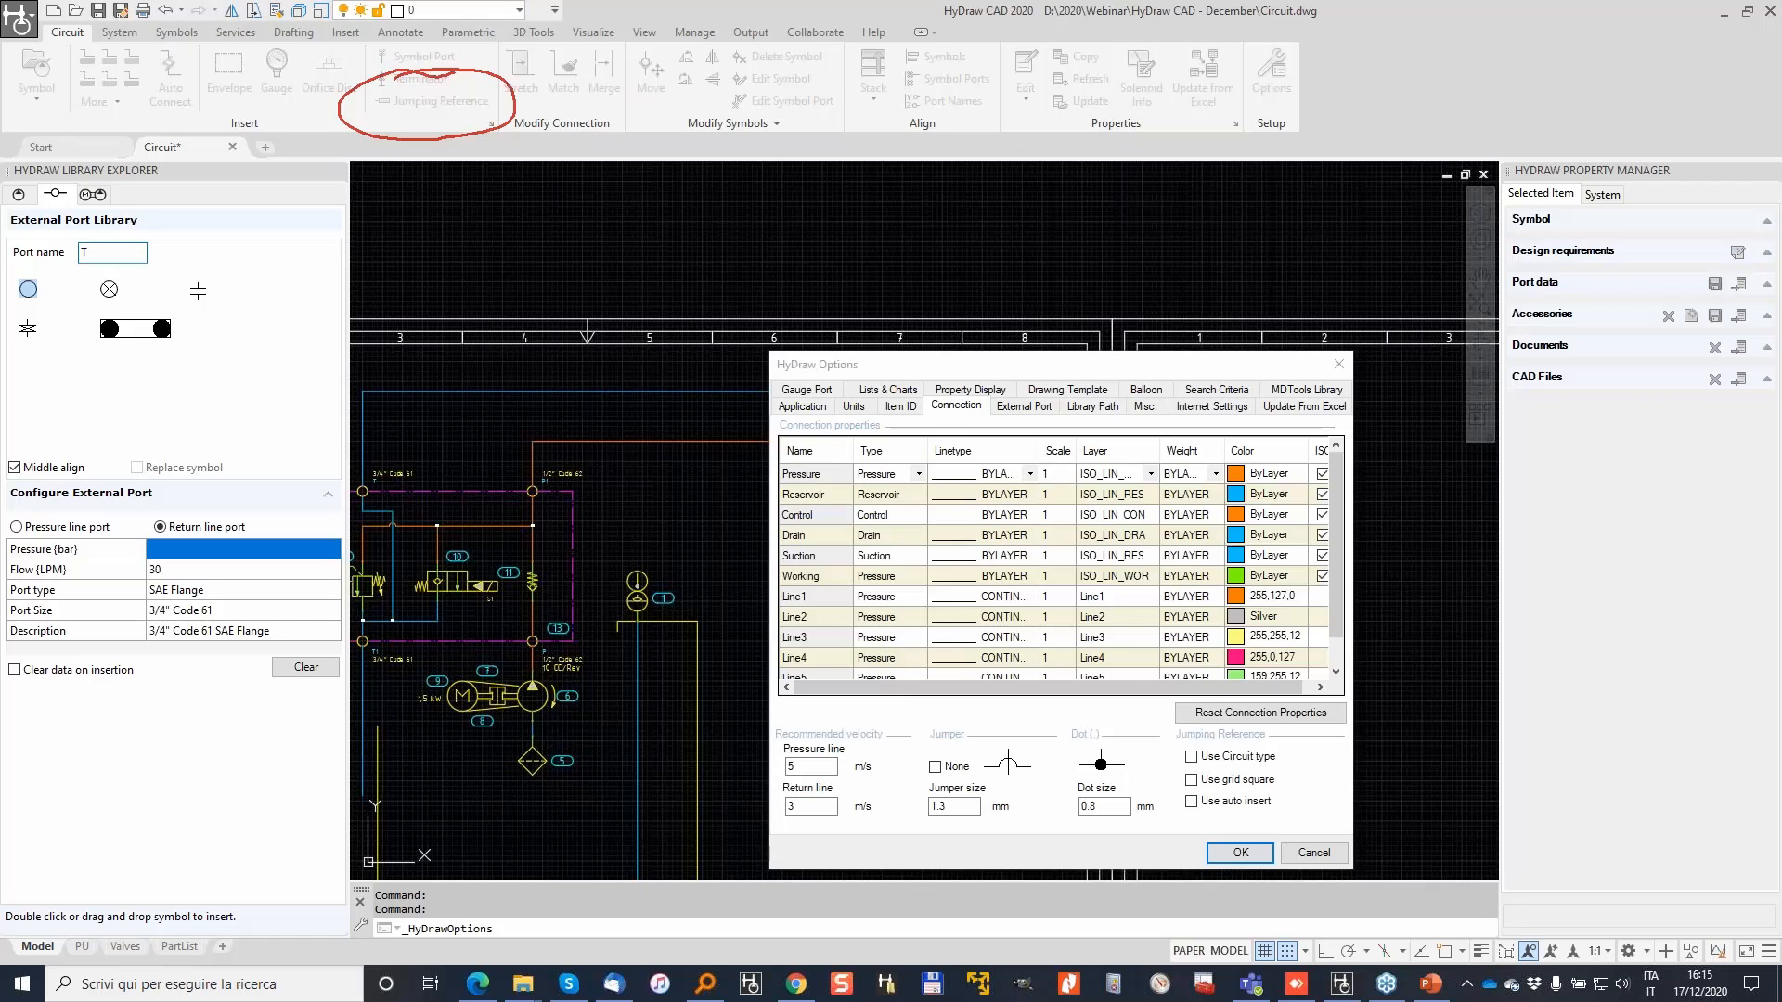
mouse_move(1165, 702)
left_mouse_down()
mouse_move(1258, 840)
mouse_move(1346, 691)
mouse_move(1149, 702)
mouse_move(1181, 769)
mouse_move(1193, 748)
mouse_move(1176, 812)
mouse_move(1189, 789)
left_mouse_up()
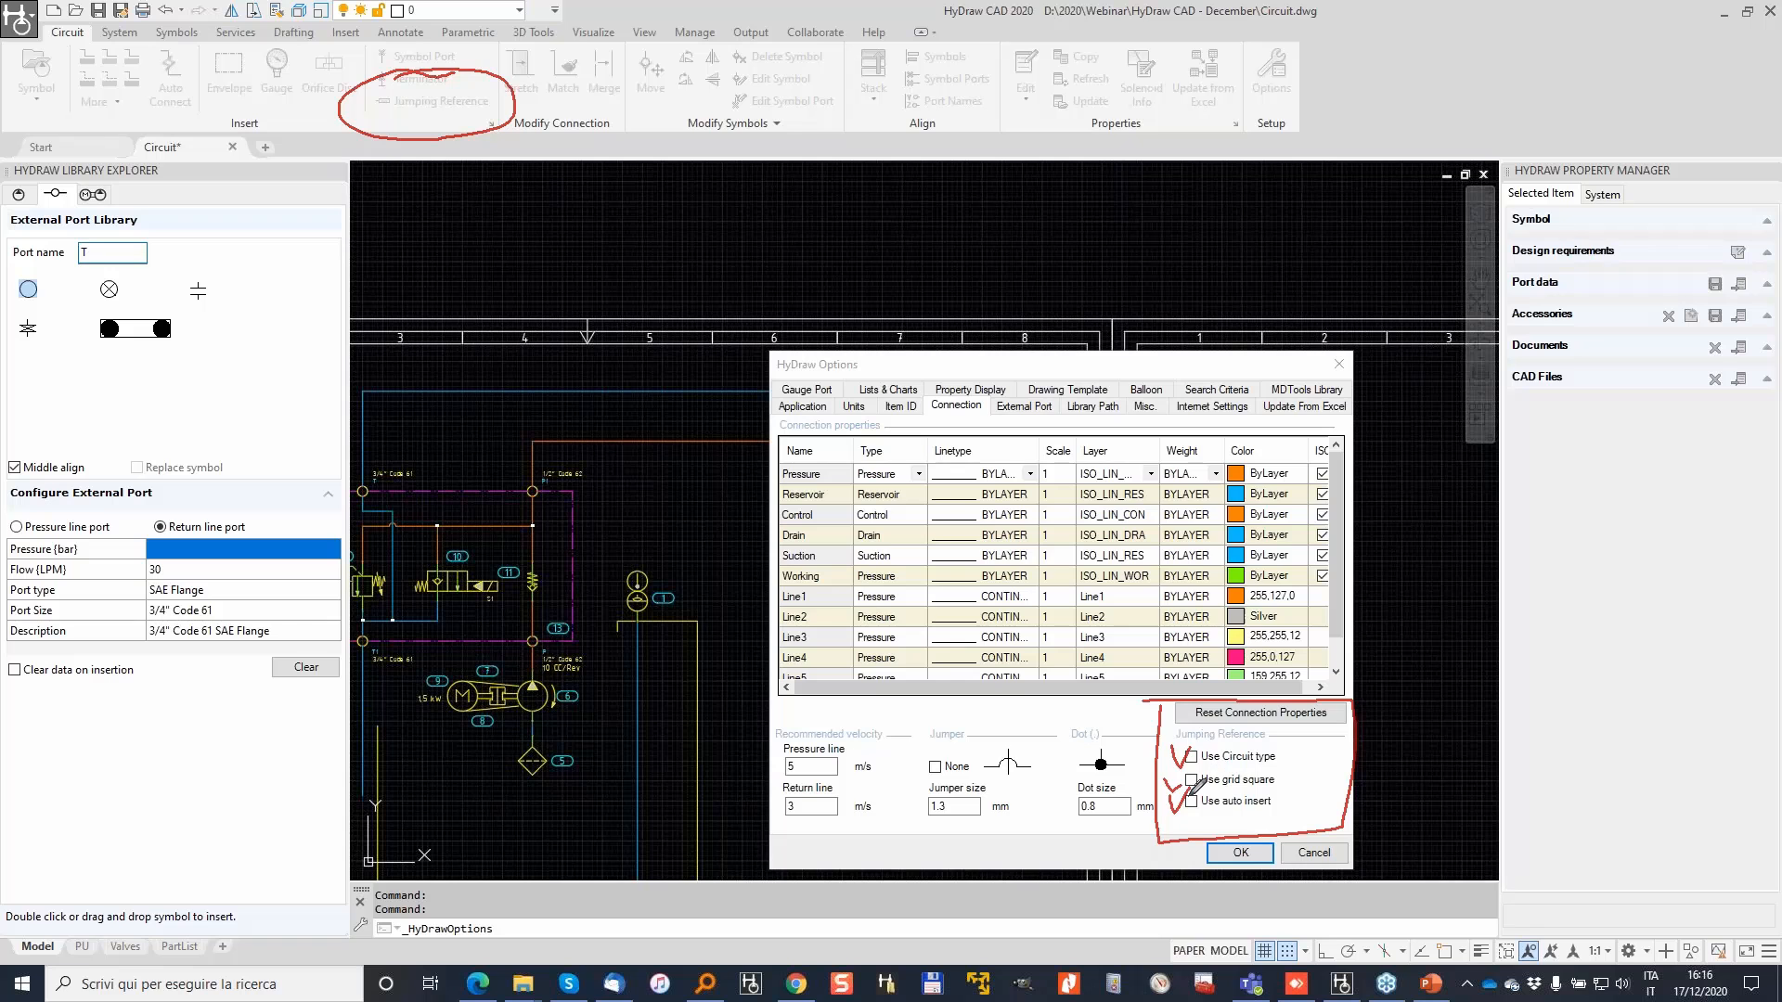
left_click_drag(1191, 763, 1317, 748)
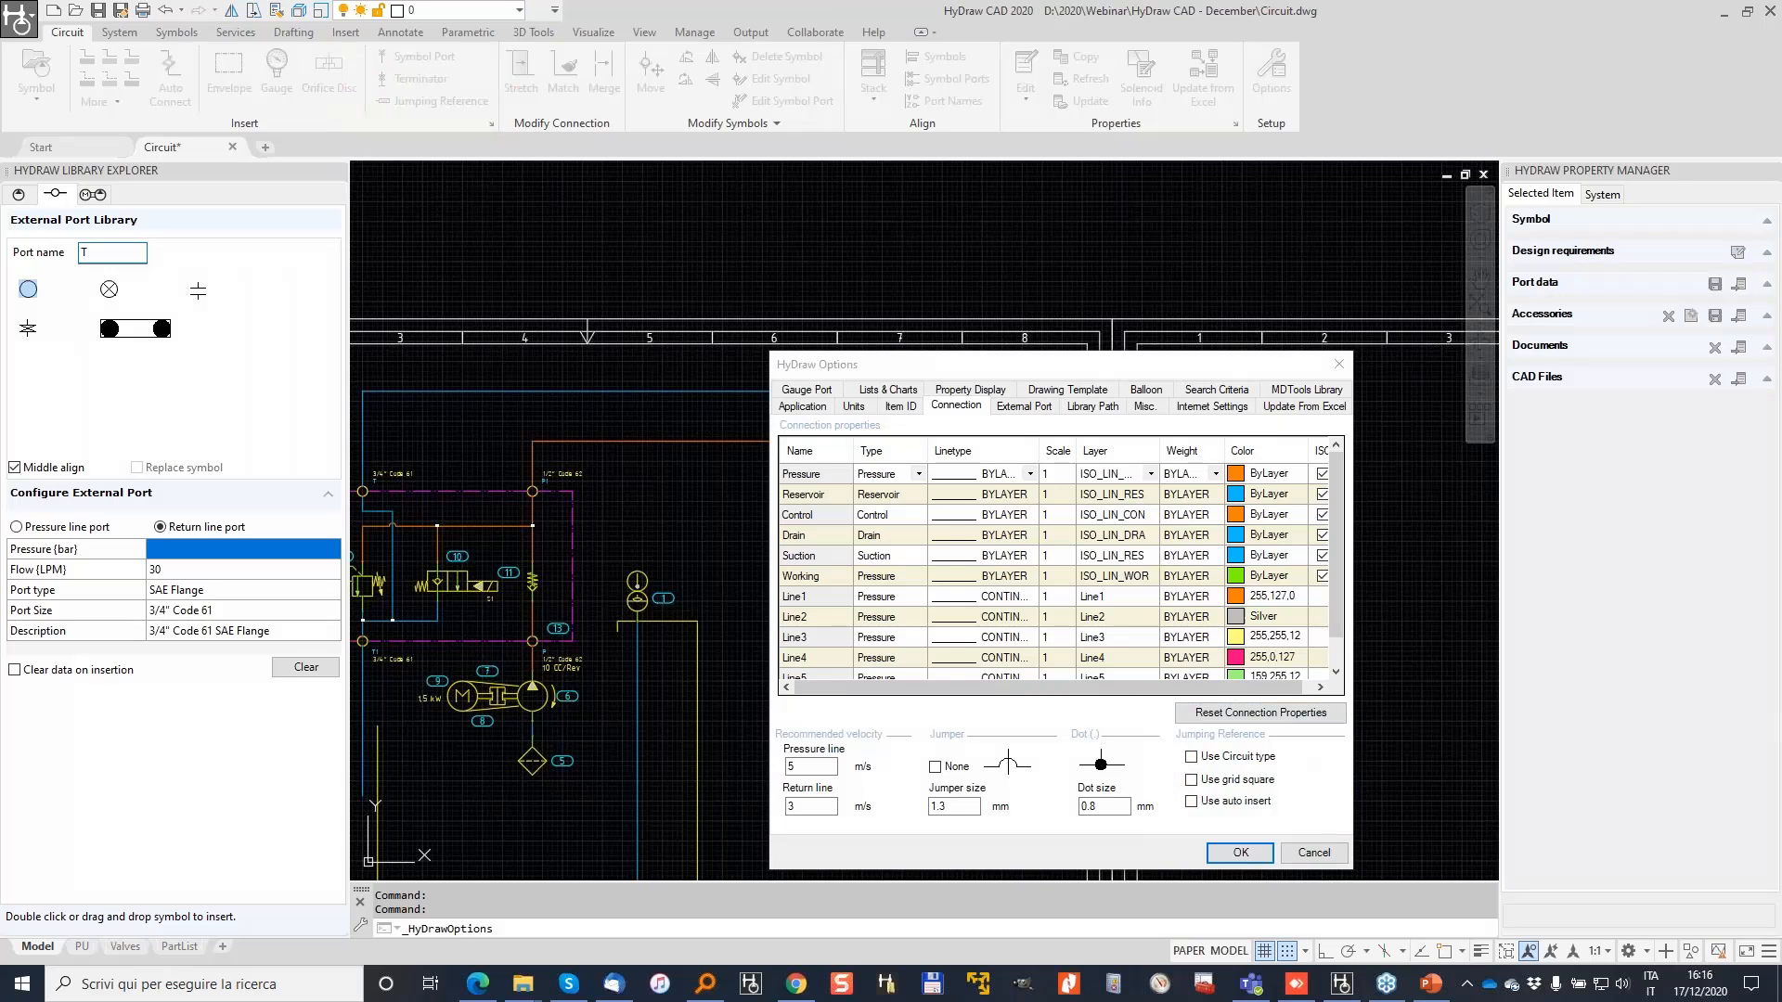
left_click(1313, 849)
Step: Add jumping reference T1 pointing to destination sheet 2 on the blue line
left_click(432, 100)
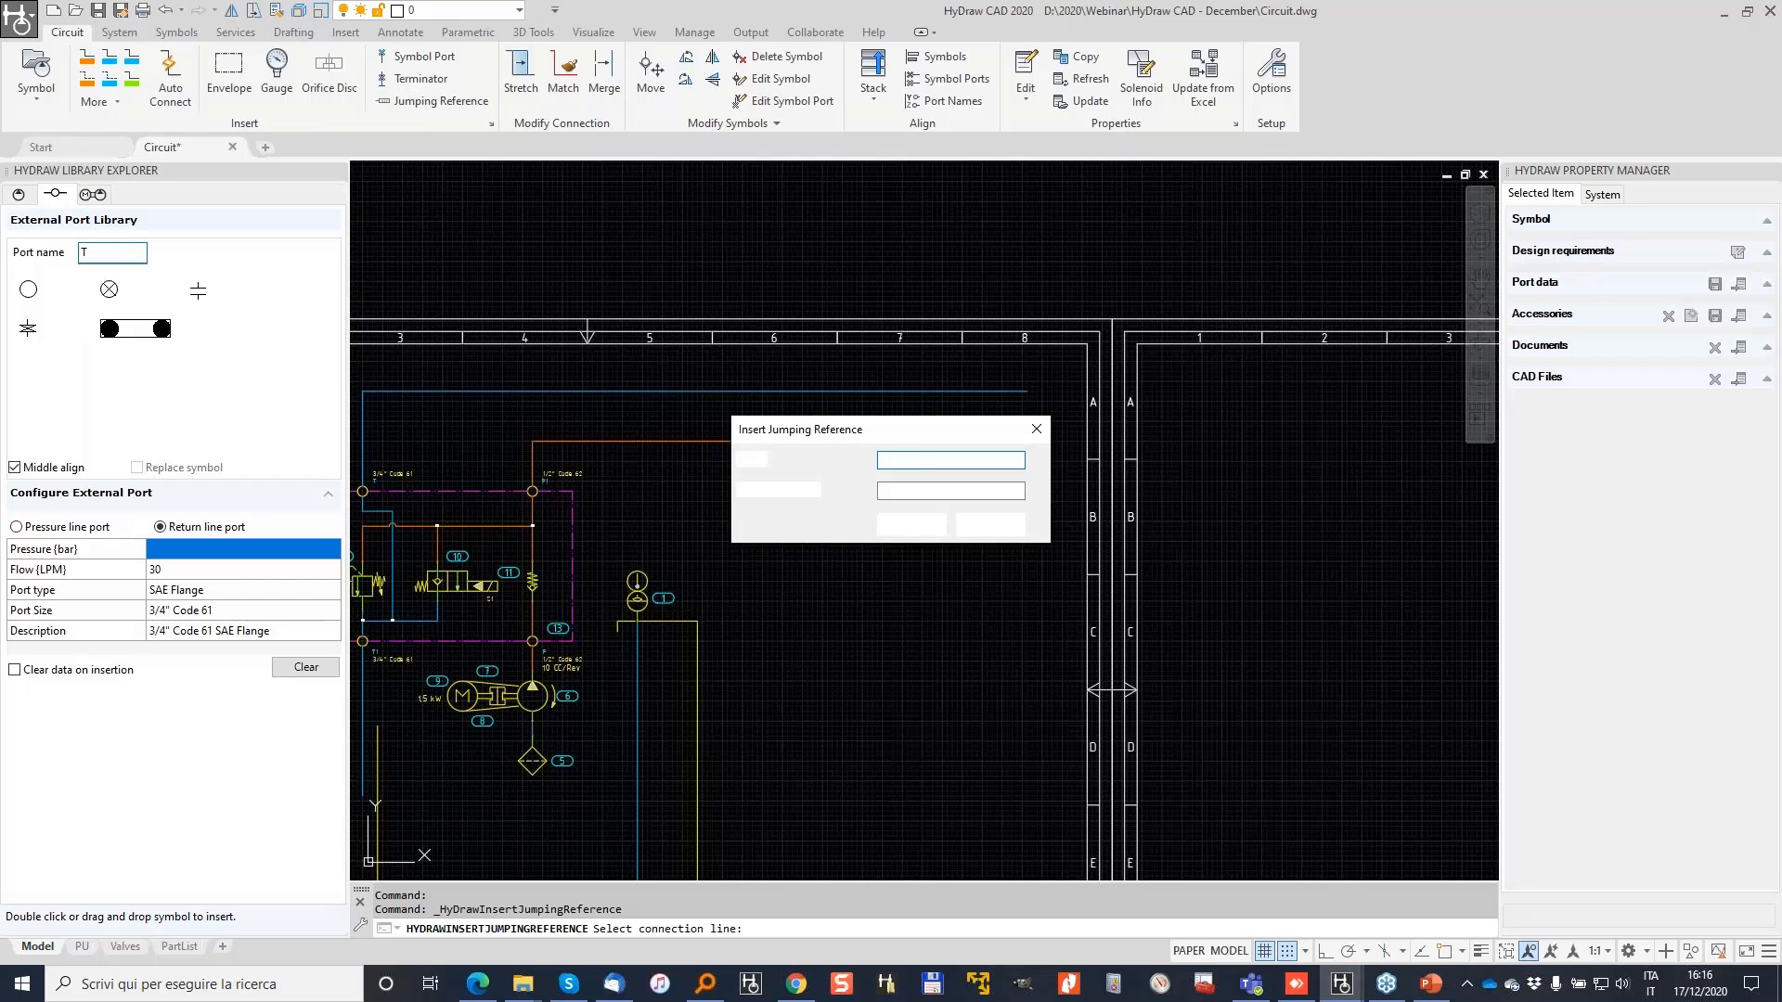
type("T1")
left_click(905, 492)
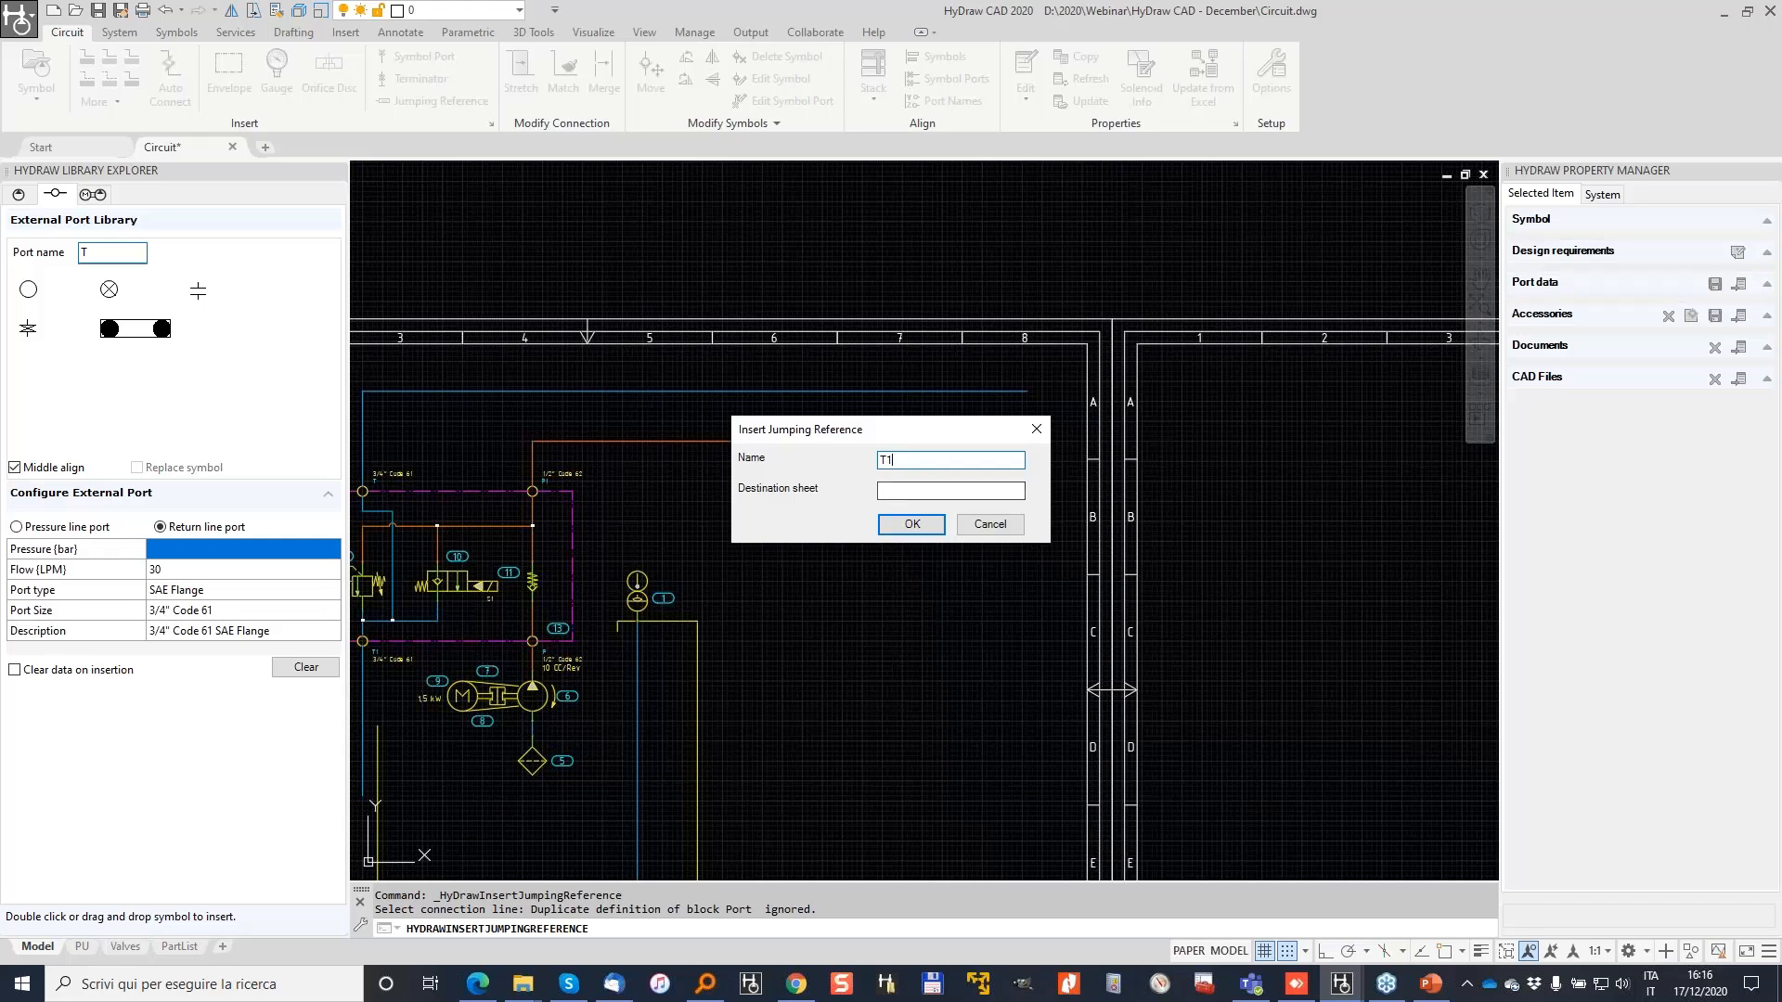
type("2")
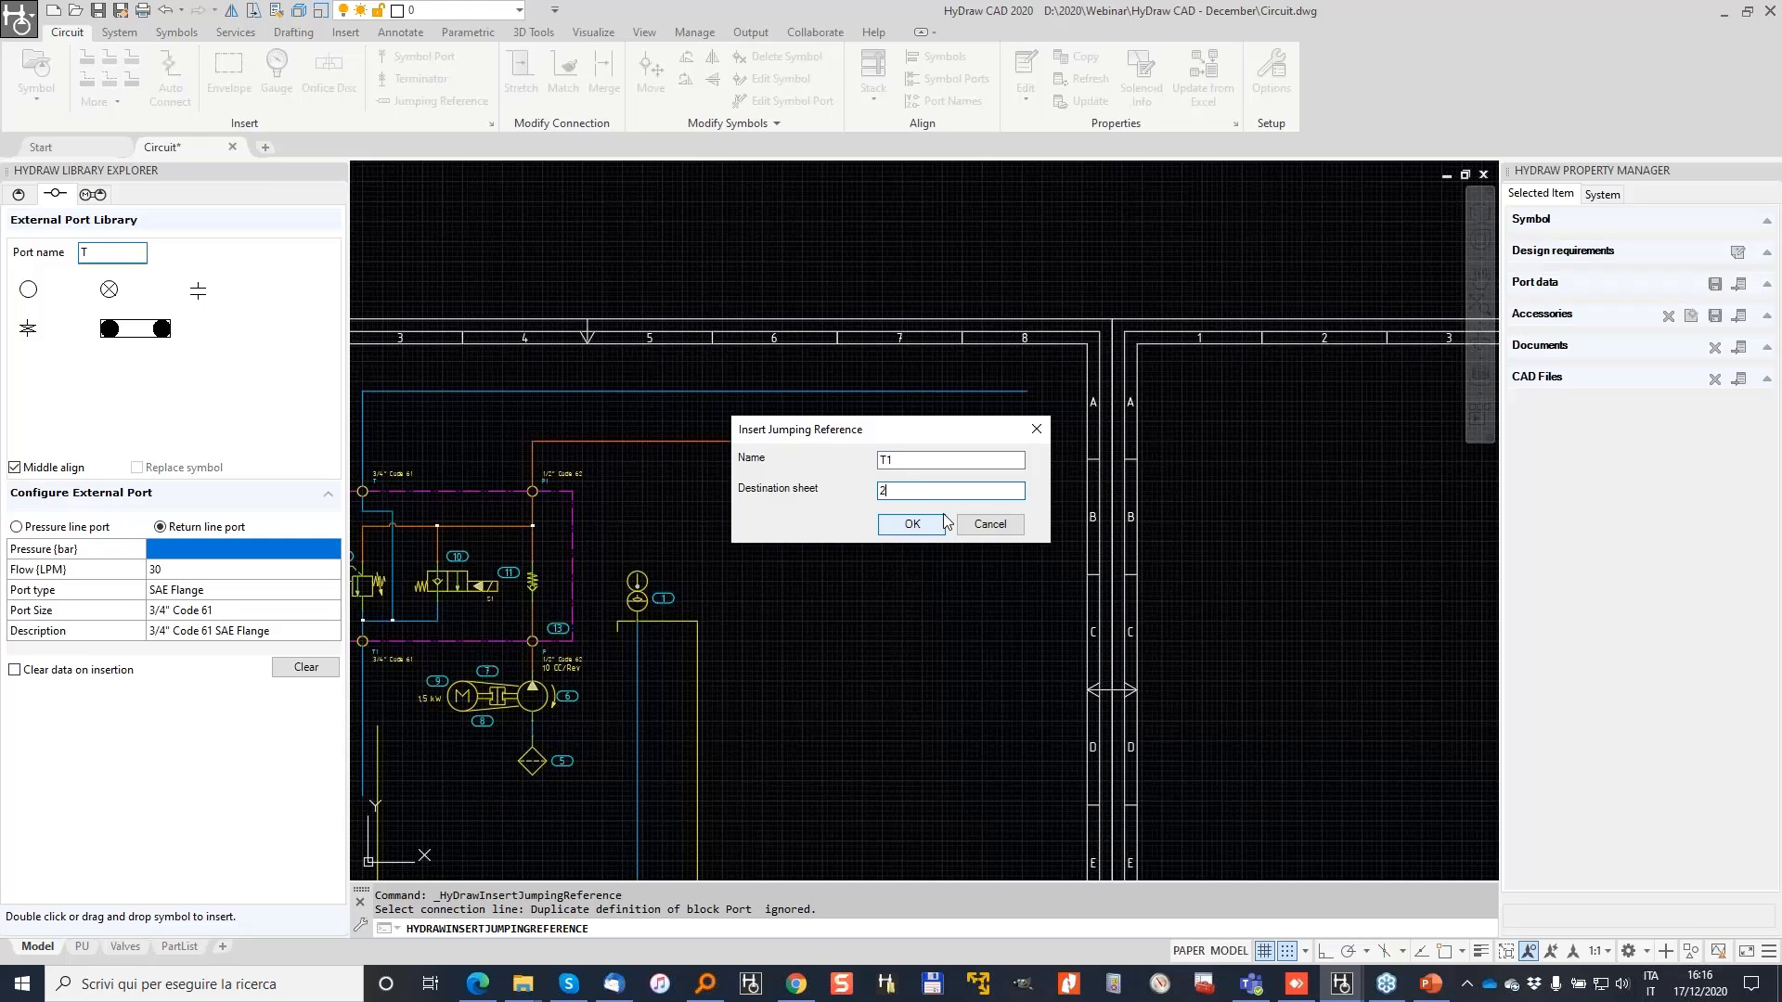
left_click(914, 522)
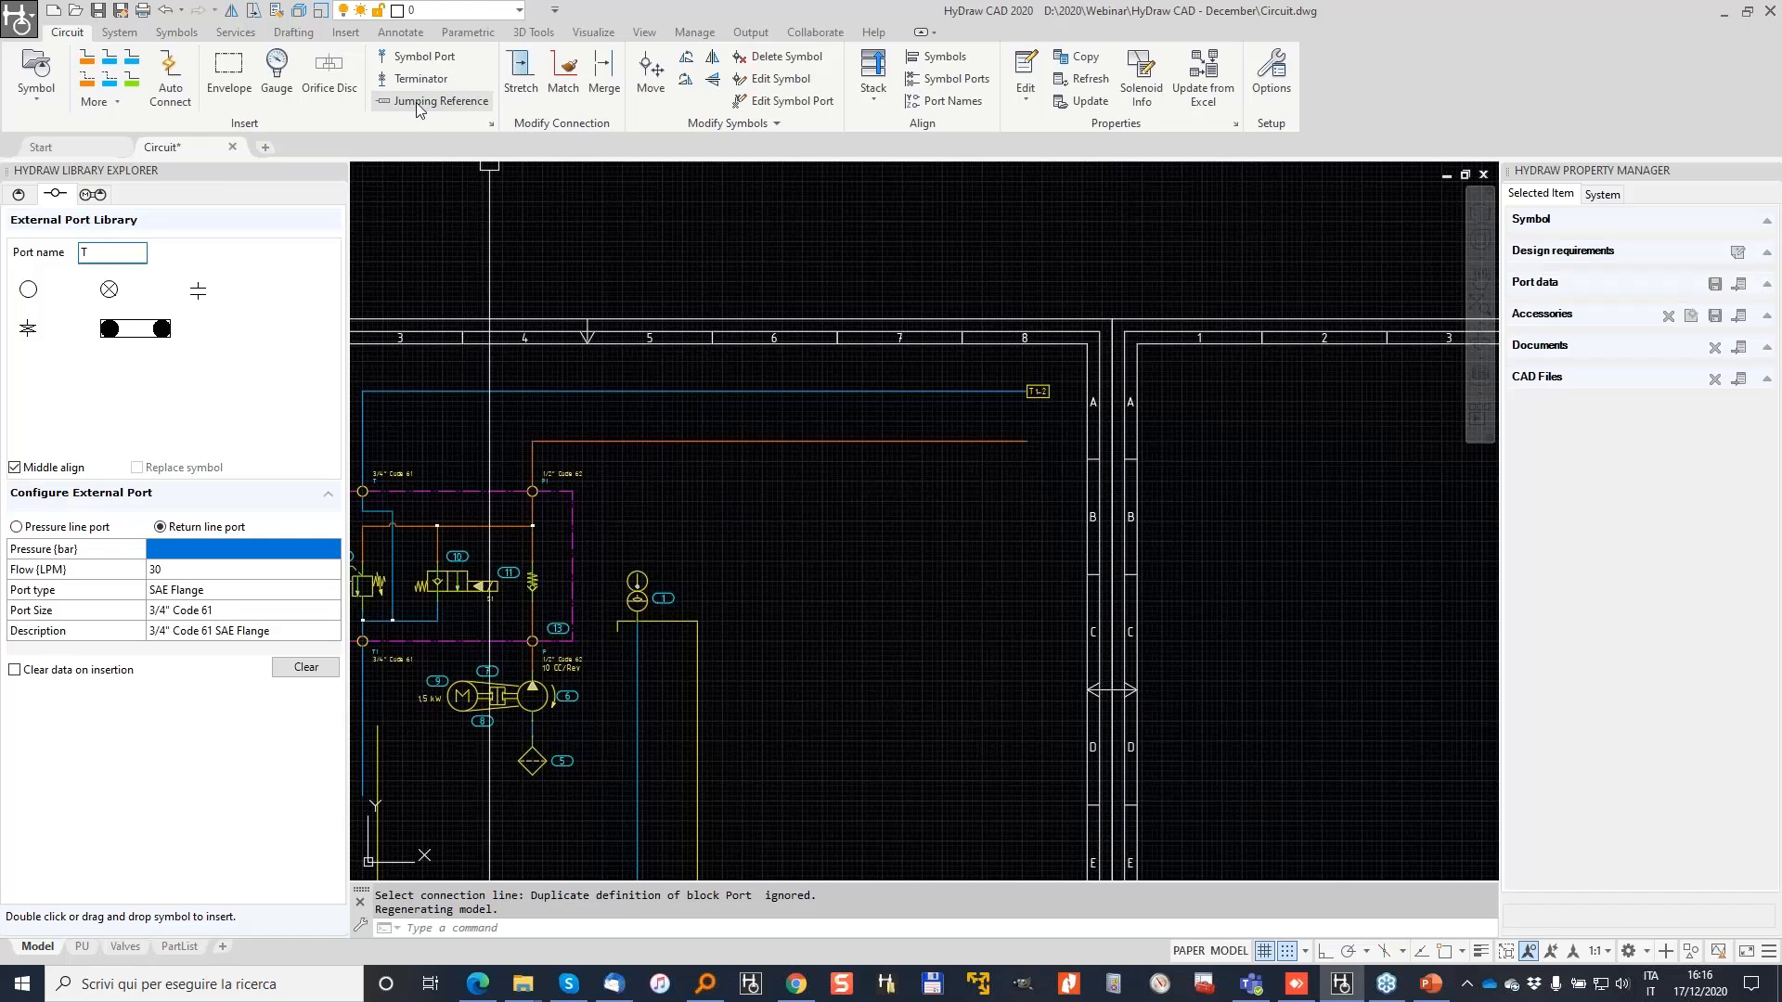
Step: Add jumping reference P1 to sheet 2 on the orange line, then view the empty second sheet
left_click(417, 104)
left_click(992, 440)
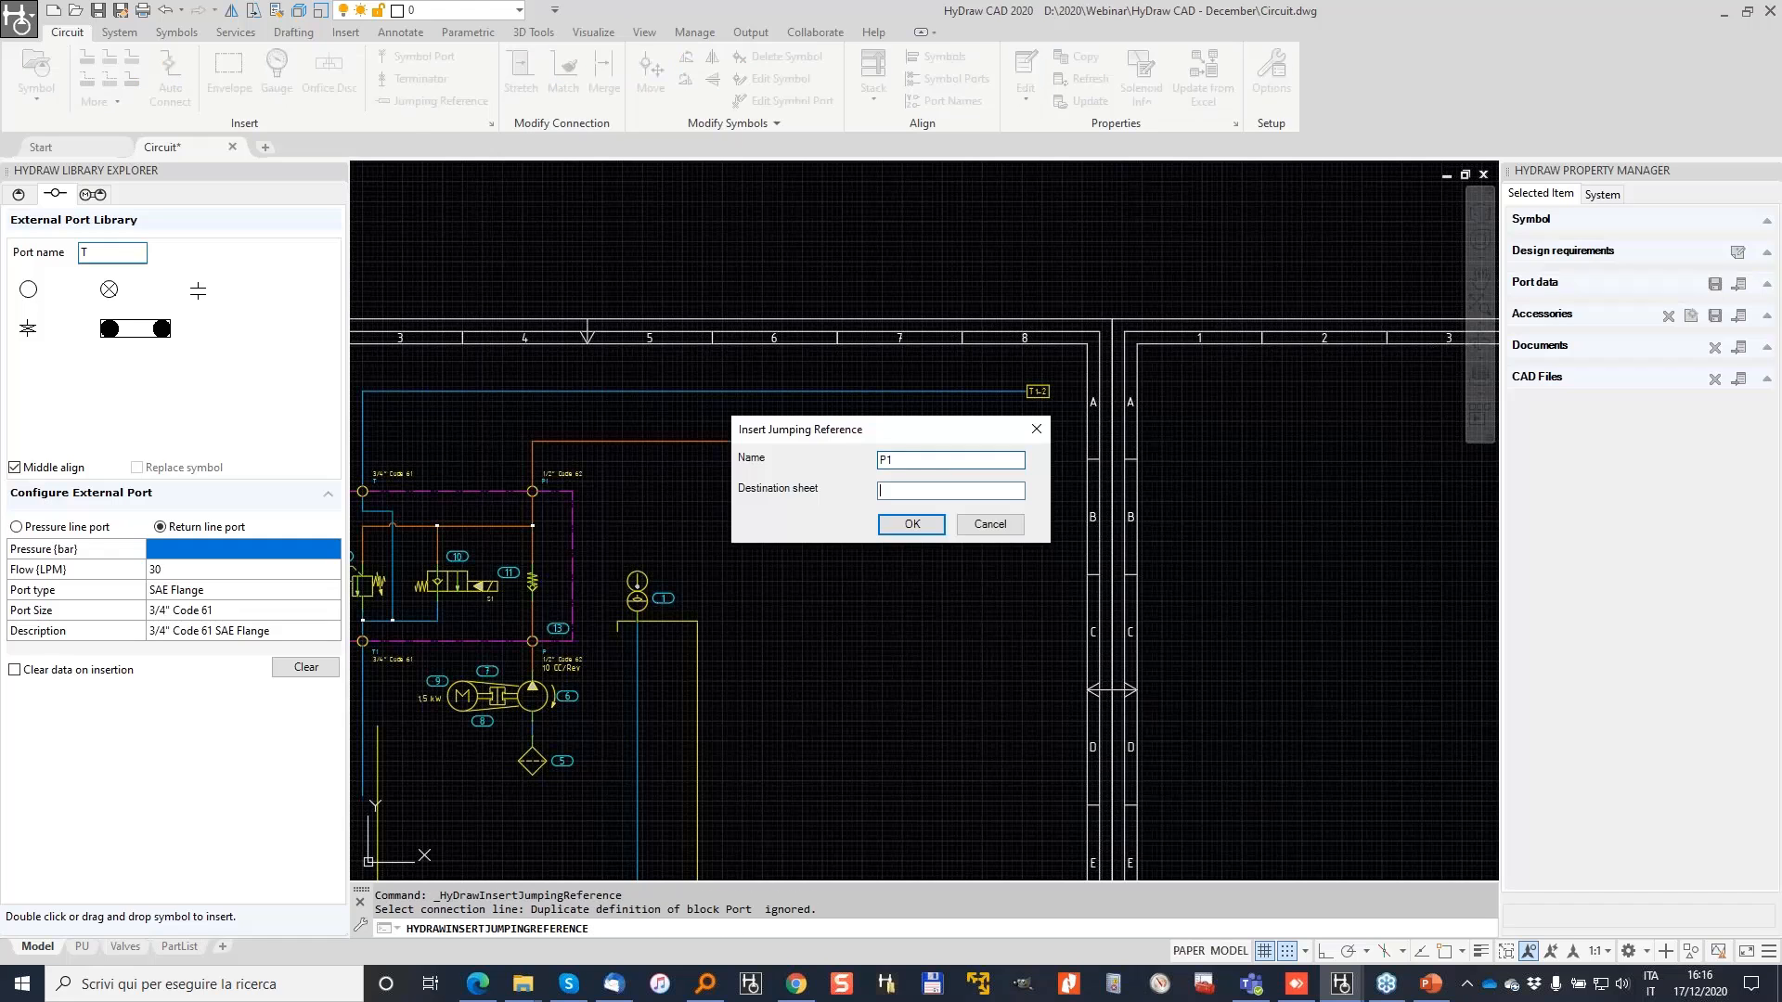
left_click(913, 525)
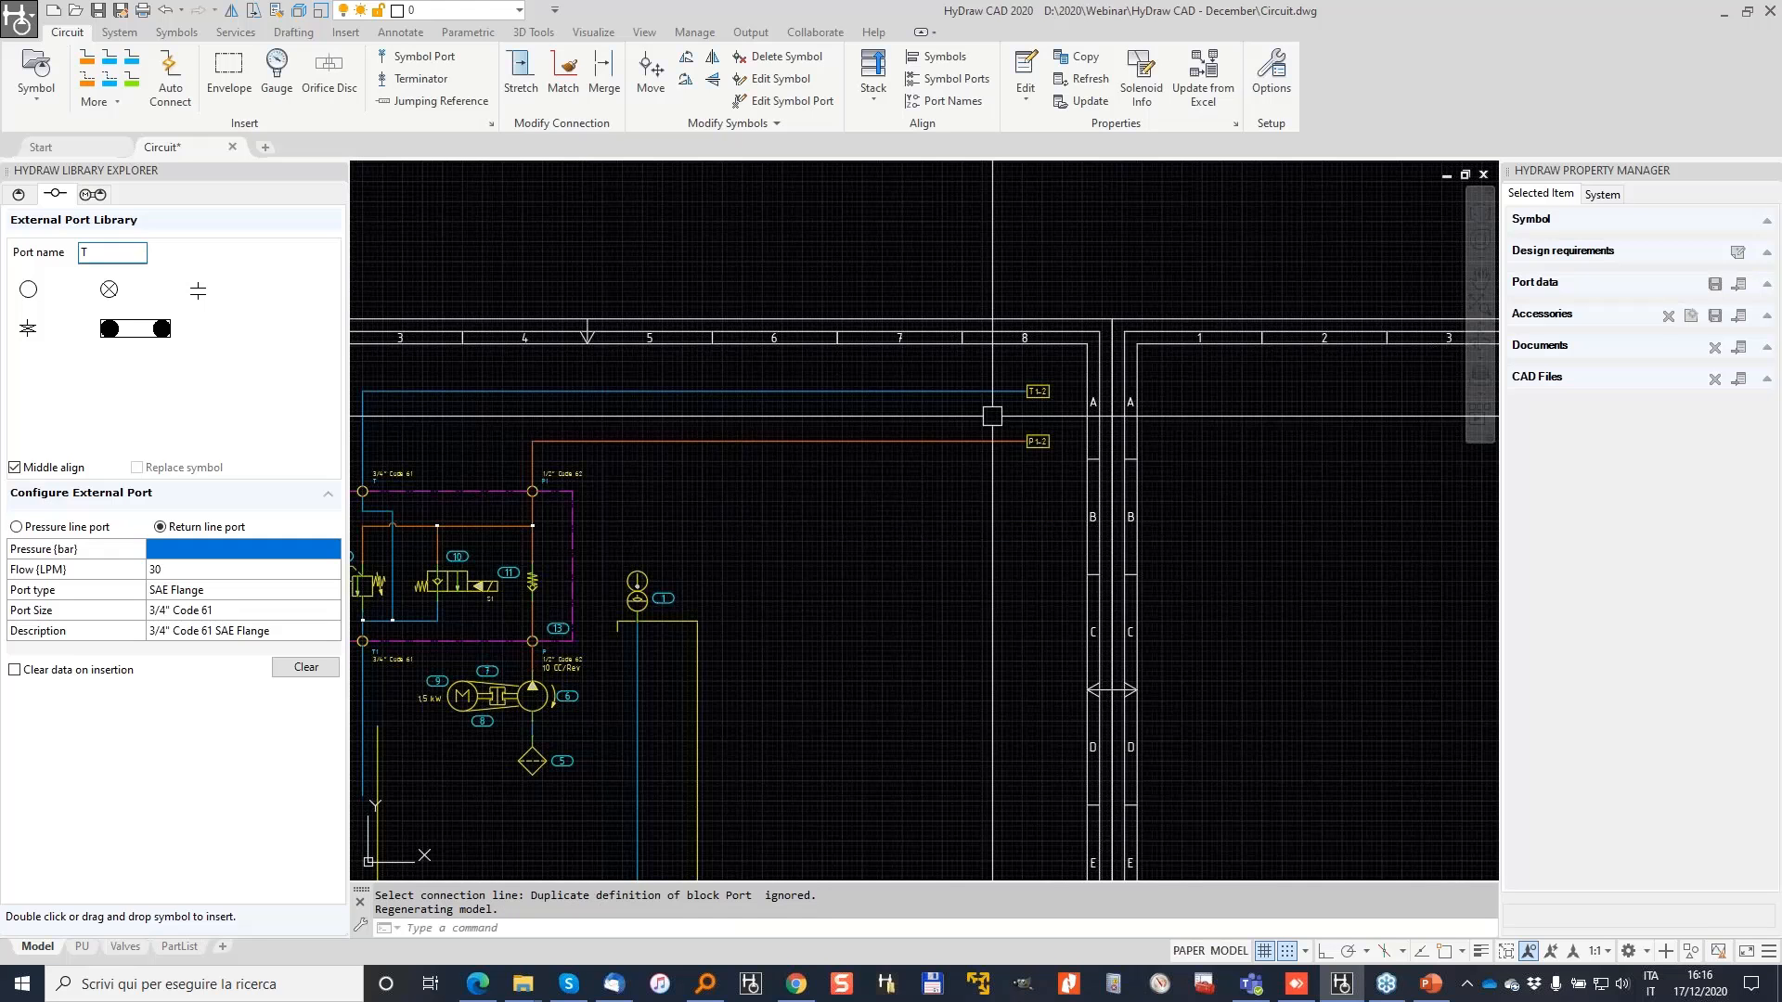
middle_click_drag(1253, 590, 1045, 569)
scroll(1045, 569, "down", 2)
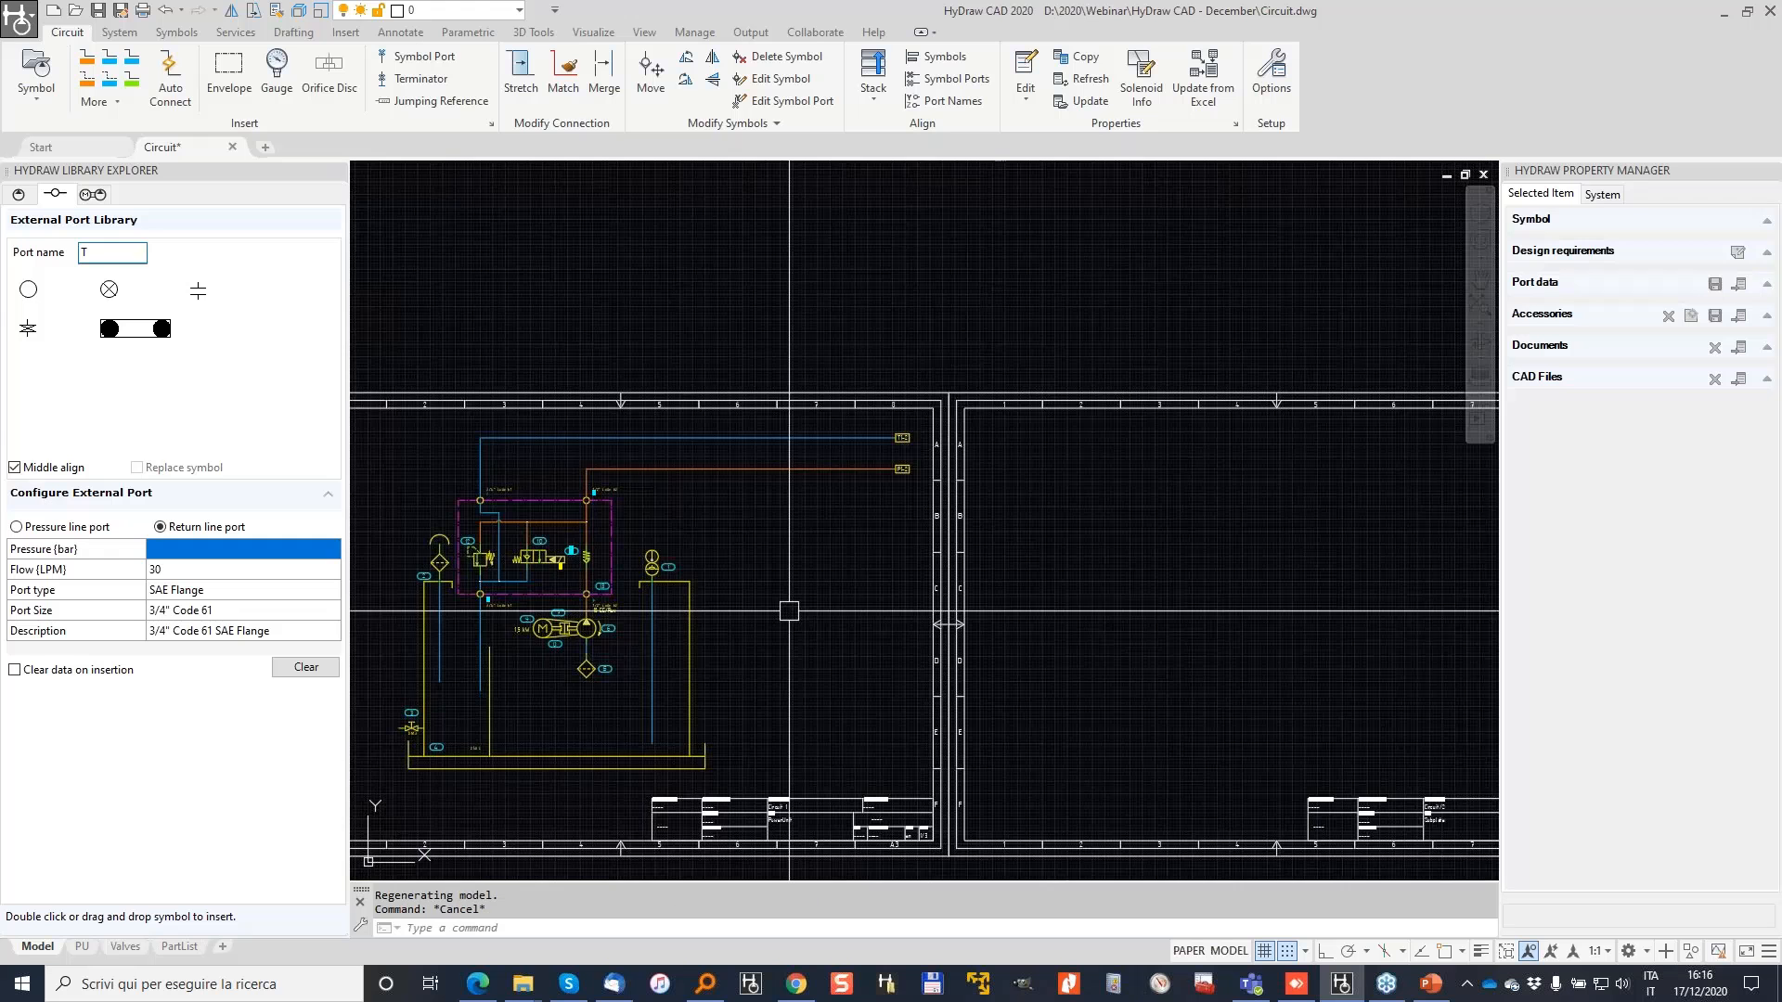
middle_click_drag(789, 610, 922, 508)
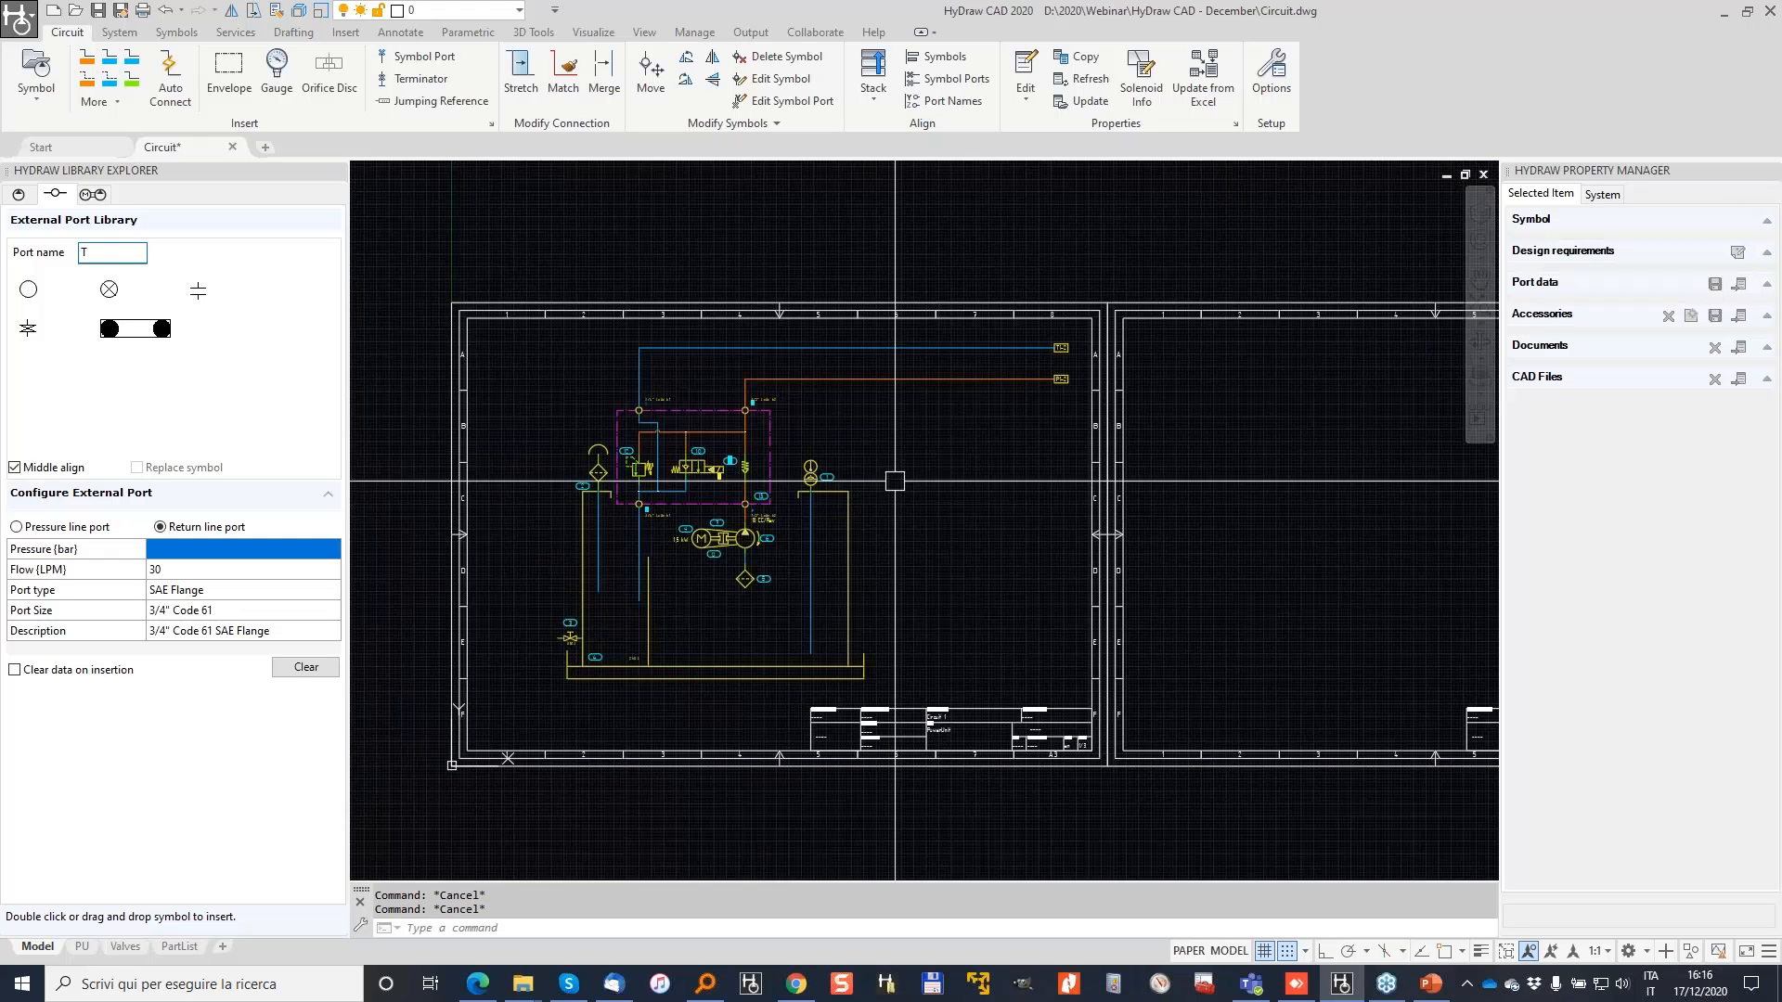
middle_click_drag(988, 445, 613, 461)
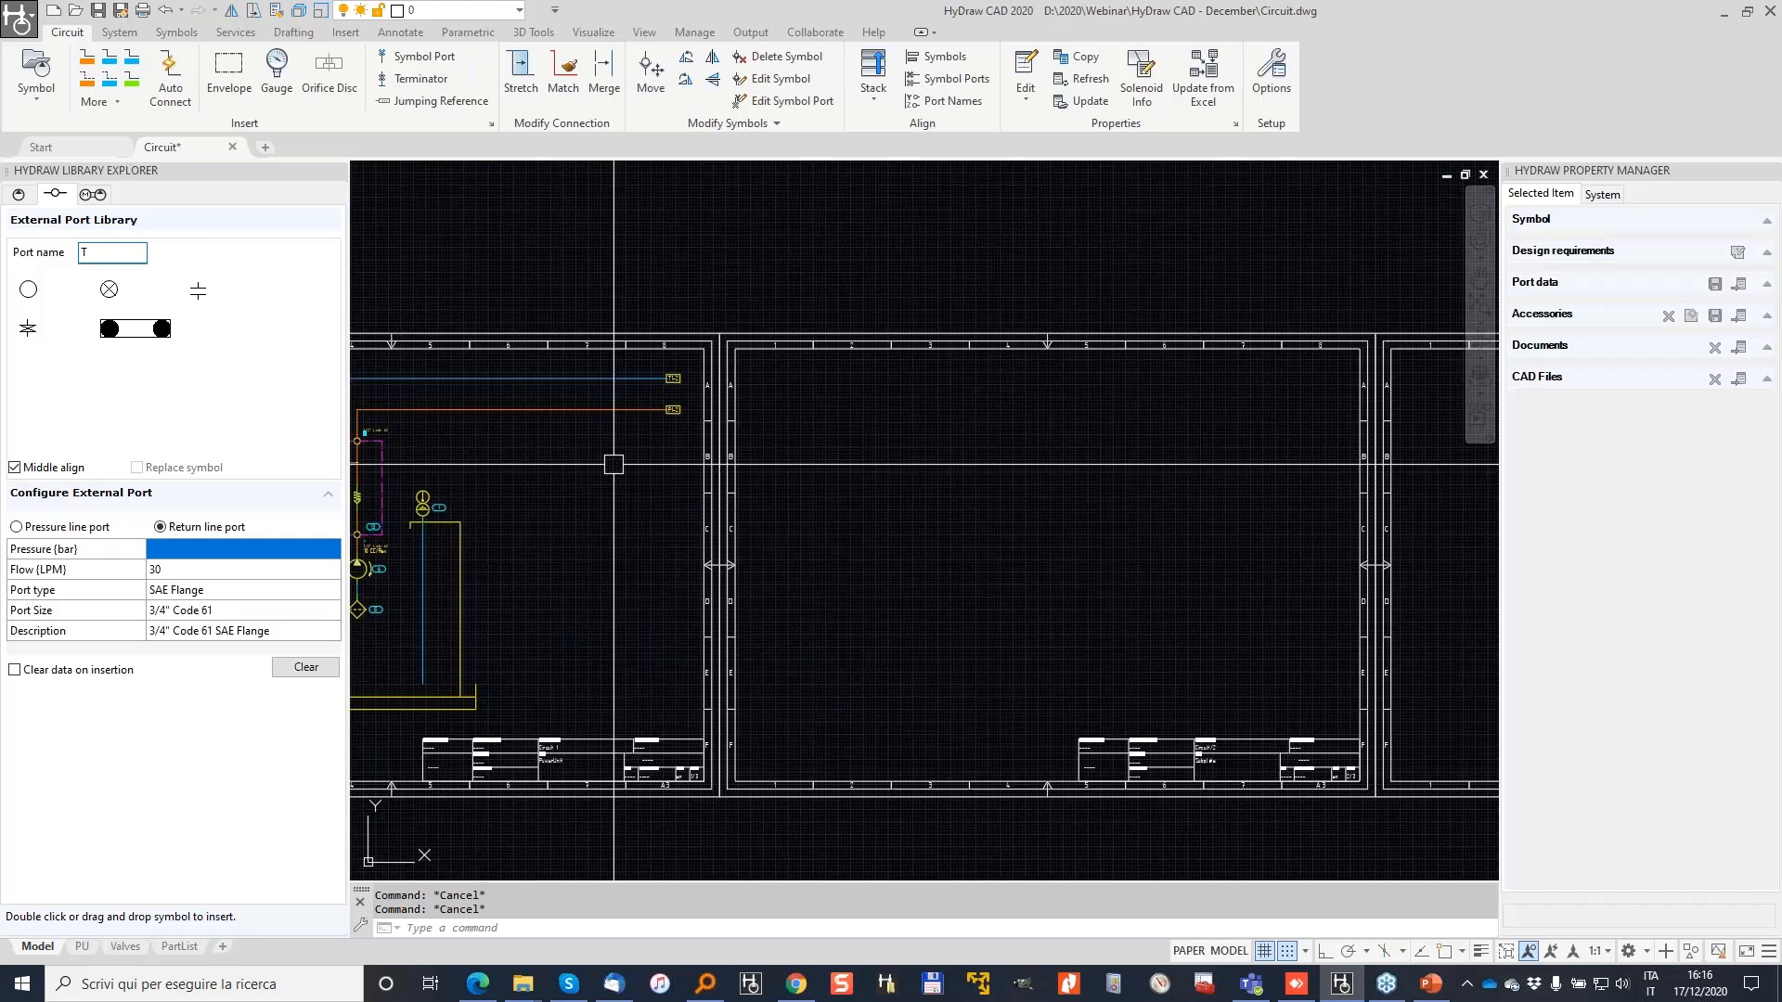
Step: Place the four-station stack from Sub-System > Stack Modules > NG6 on sheet 2 and select its subplate
left_click(97, 195)
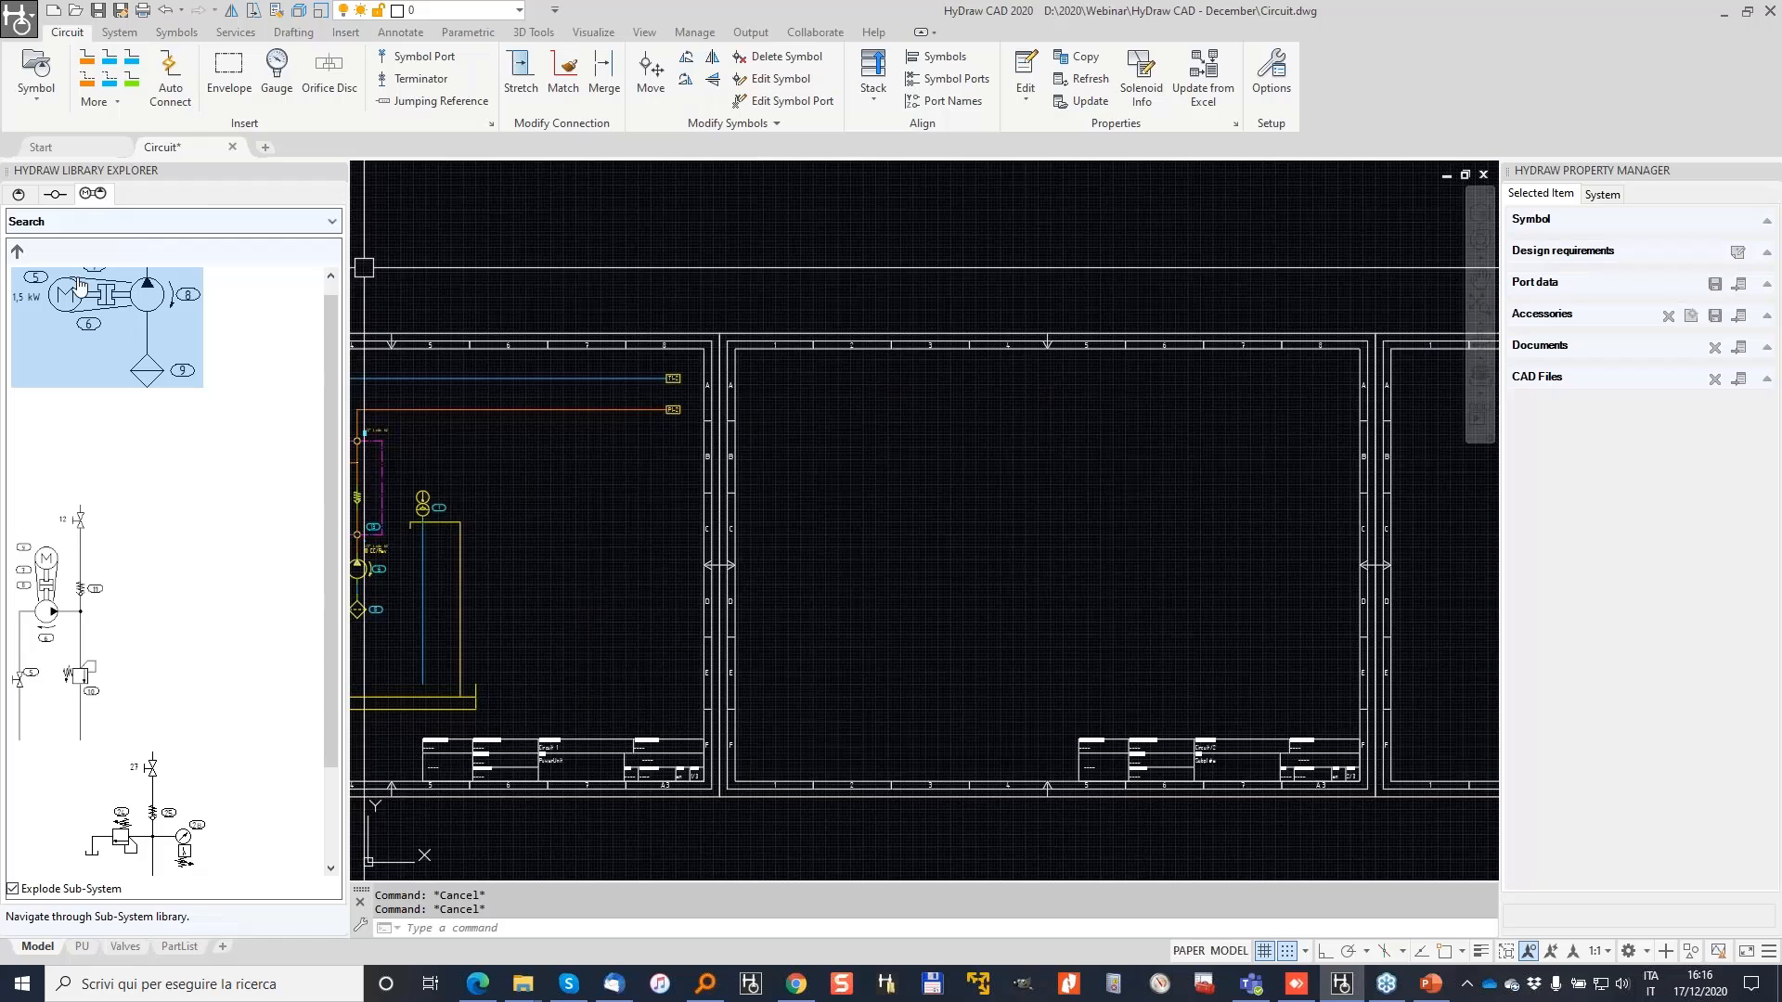
left_click(17, 251)
left_click(17, 425)
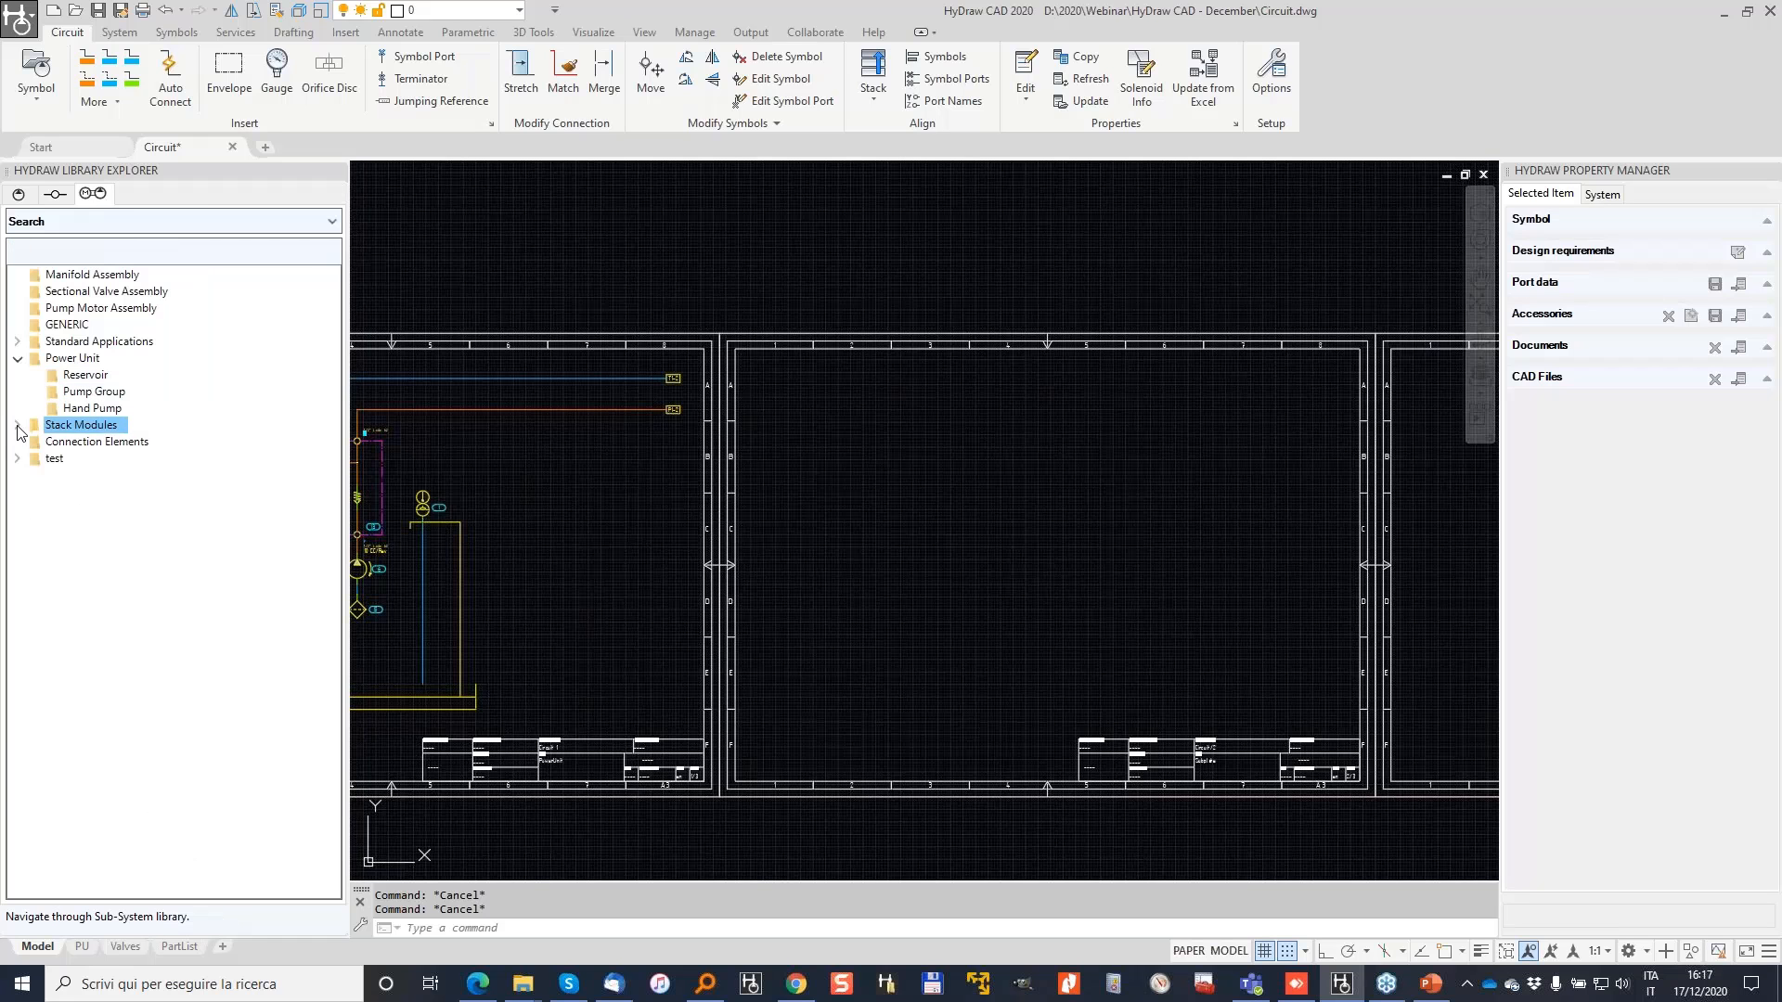
double_click(54, 443)
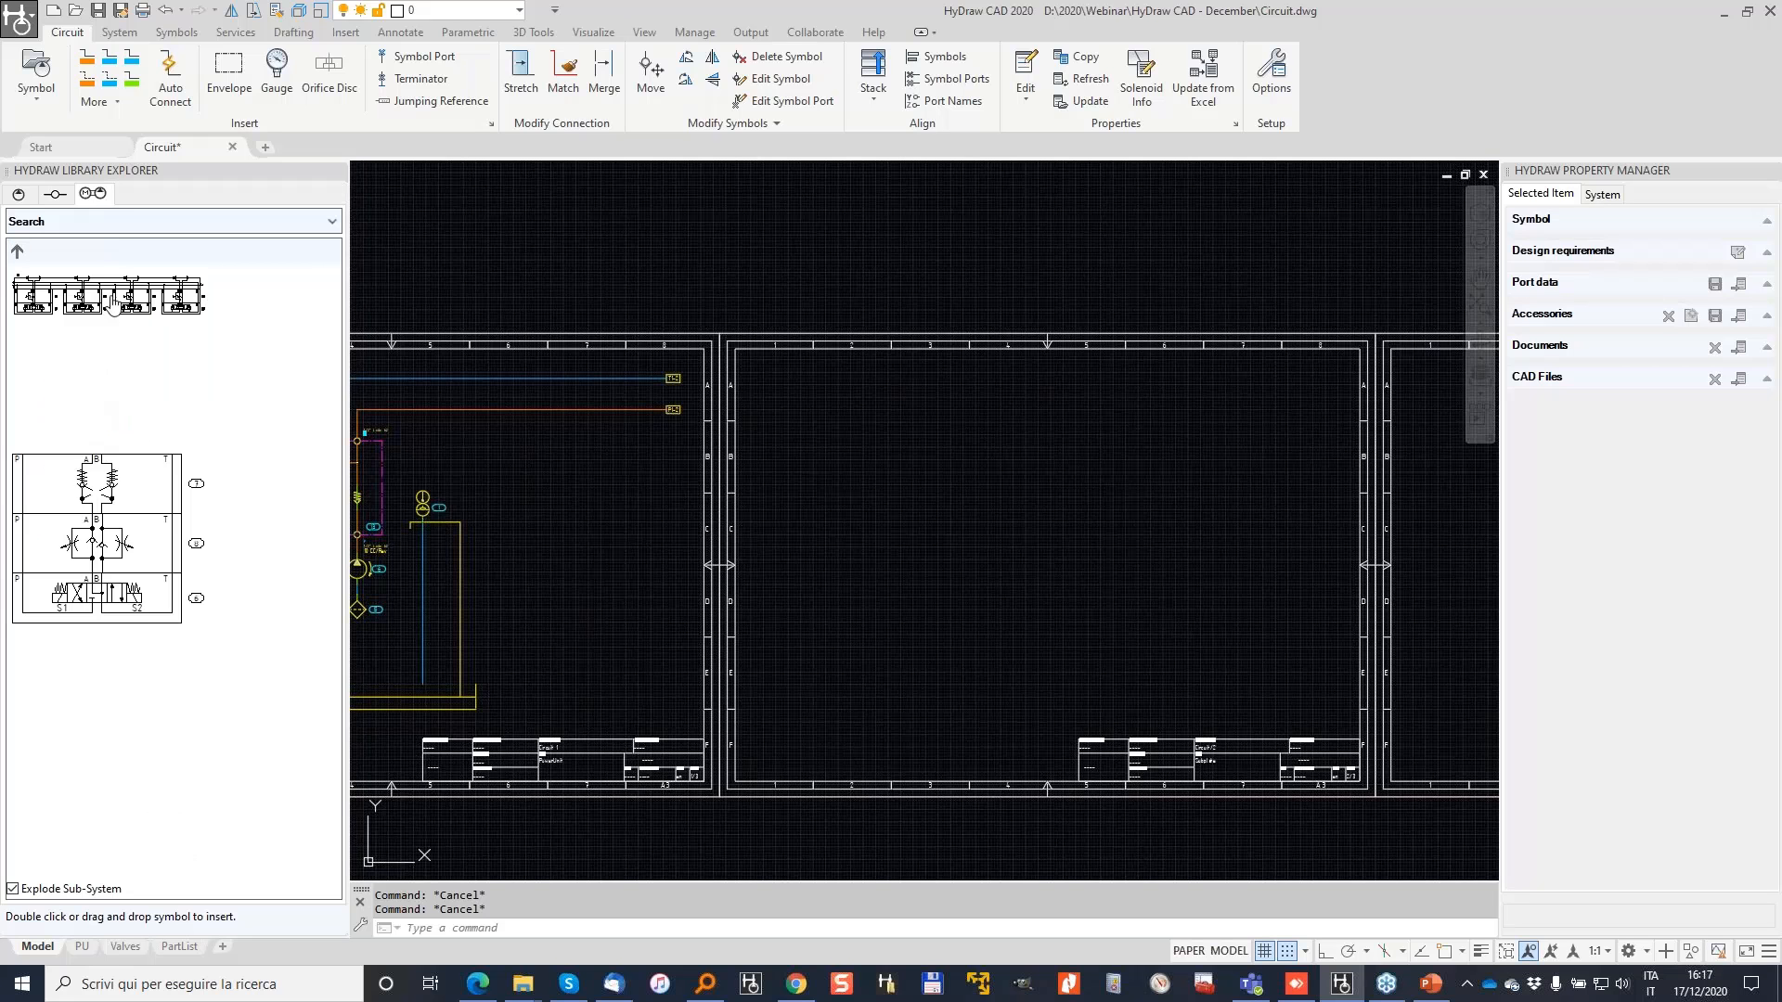
left_click_drag(54, 296, 478, 368)
left_click_drag(844, 402, 917, 421)
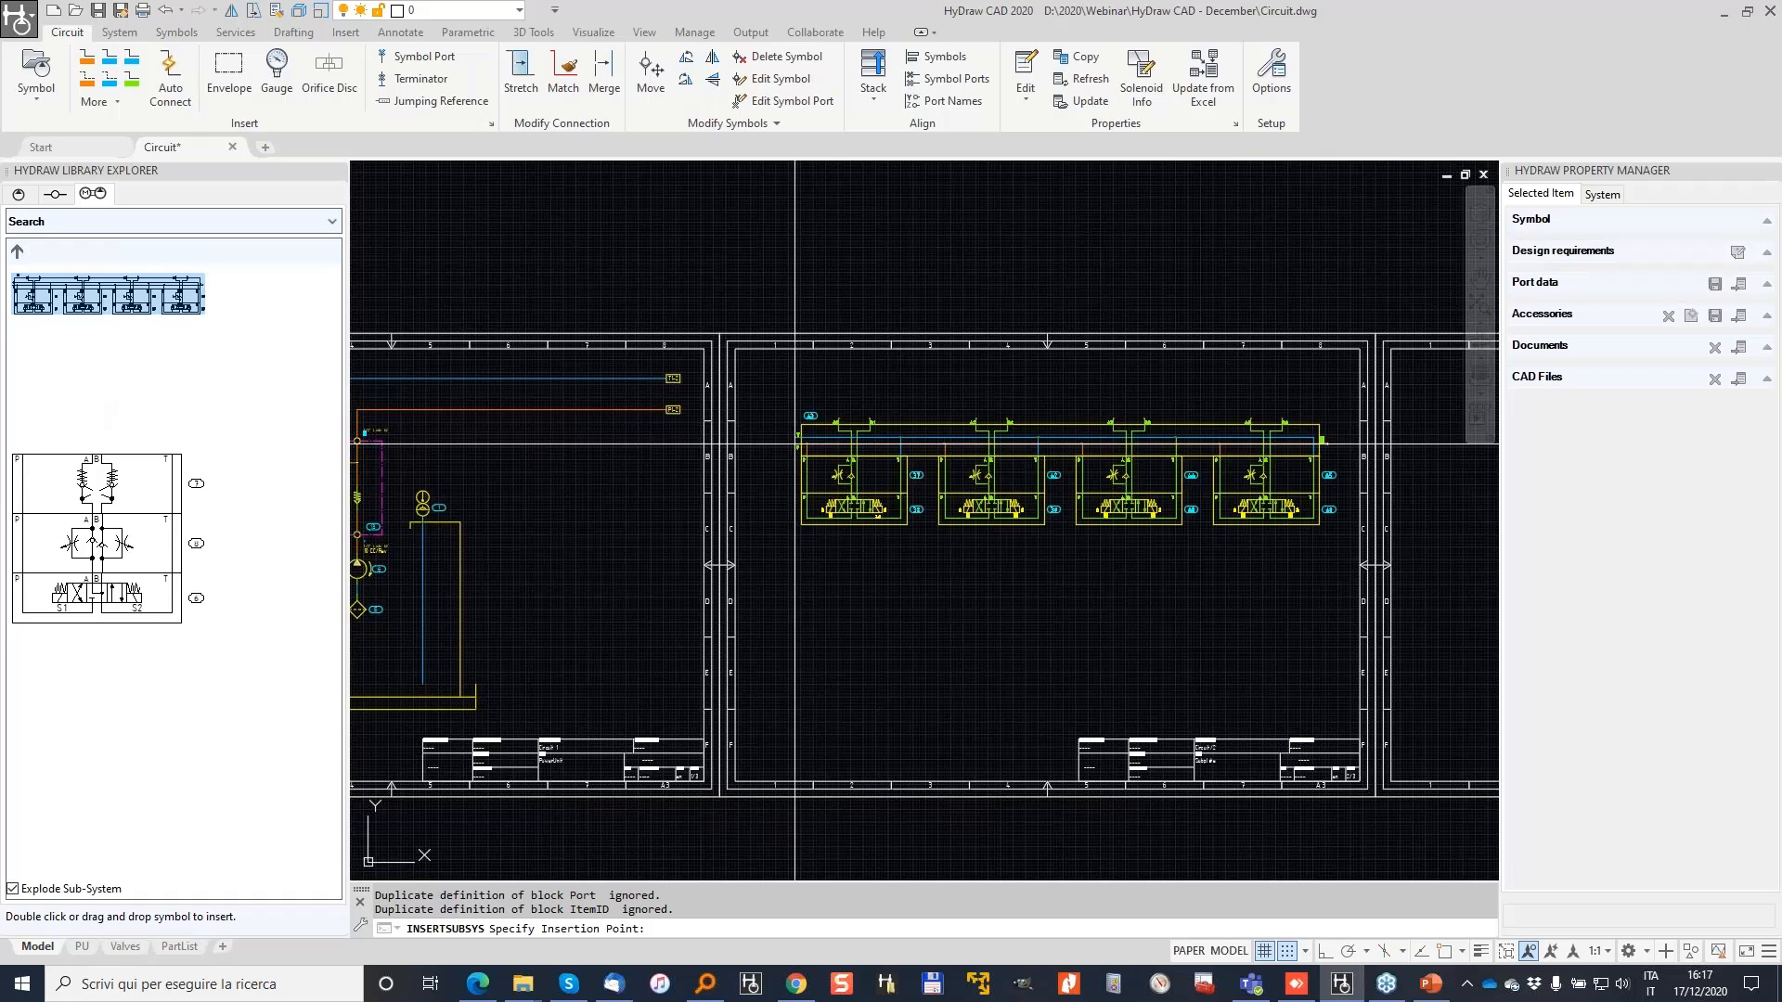
left_click(802, 458)
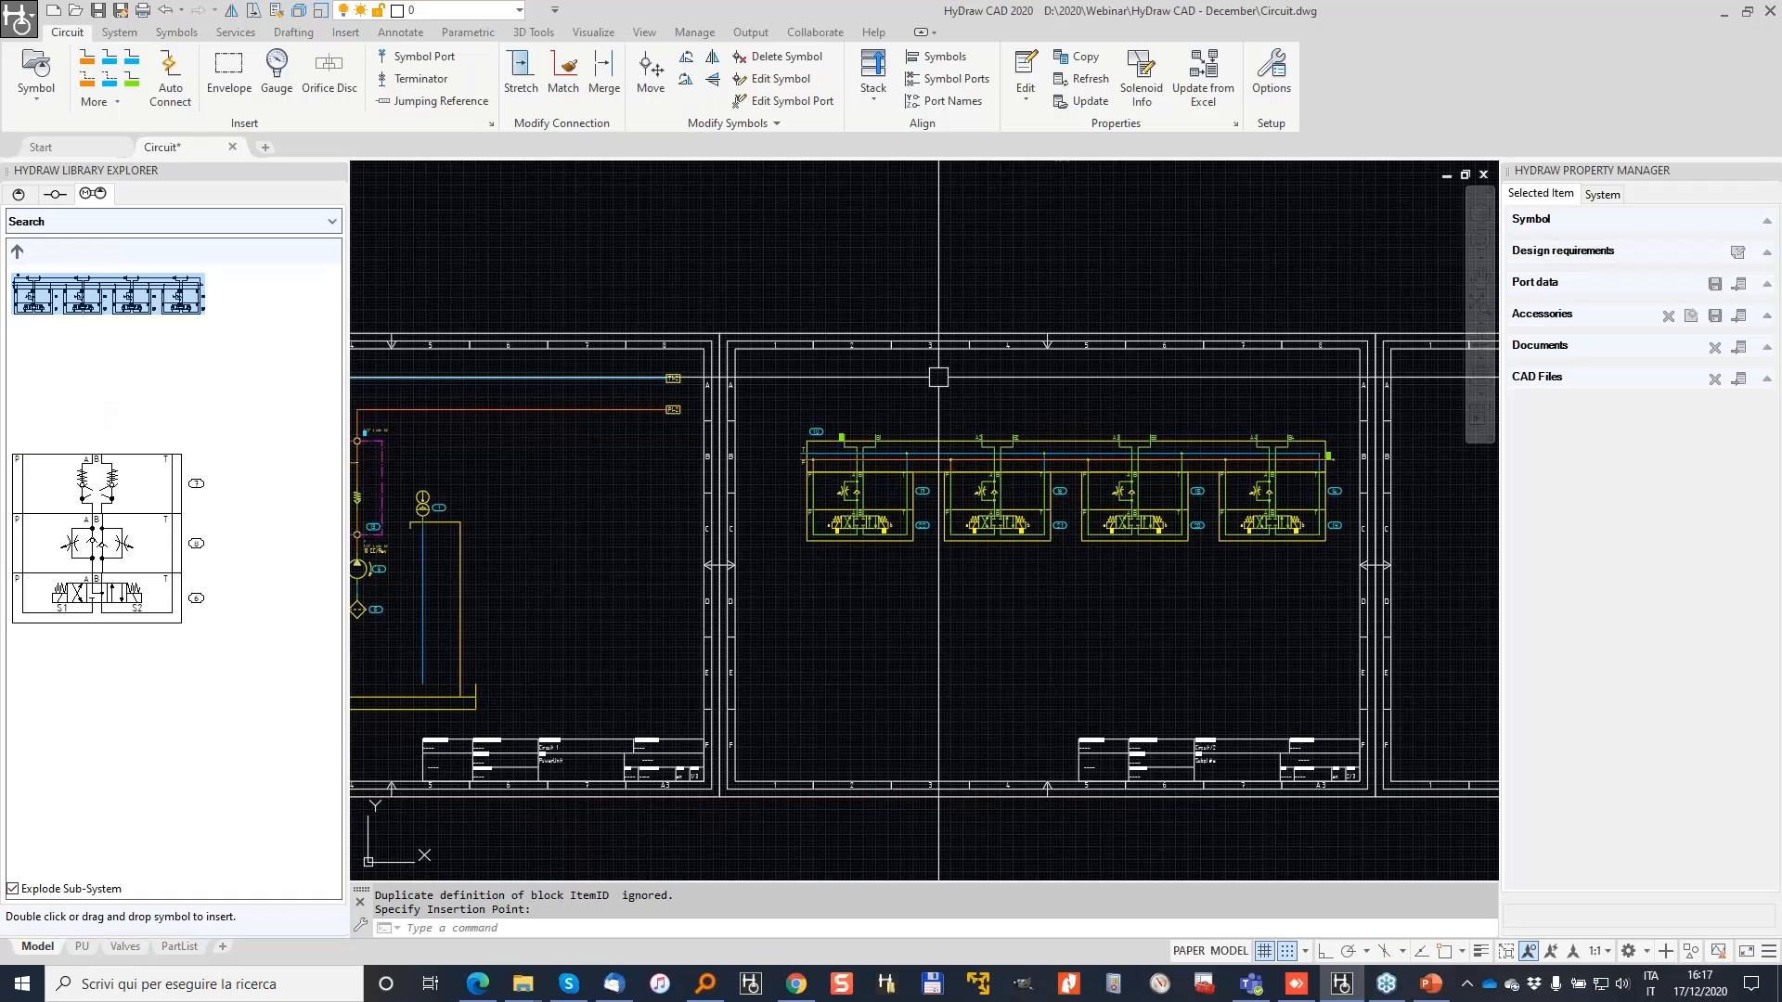
scroll(938, 376, "up", 2)
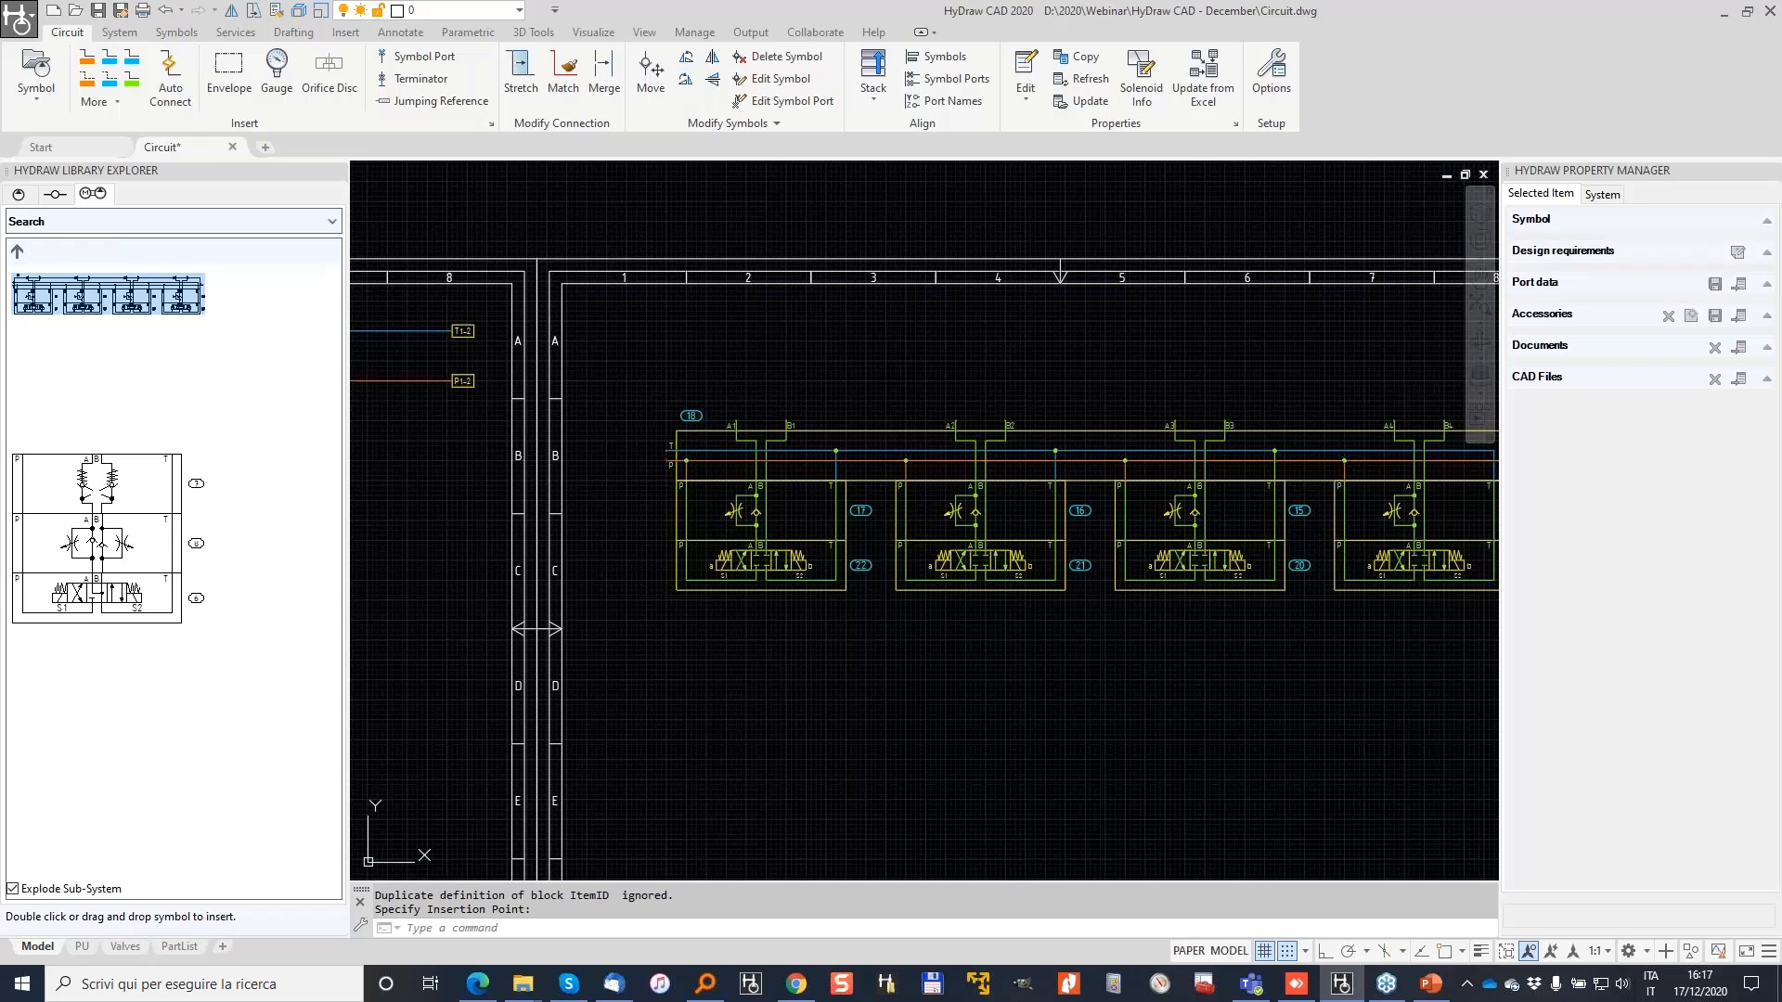
left_click(874, 437)
middle_click_drag(1458, 408, 1261, 409)
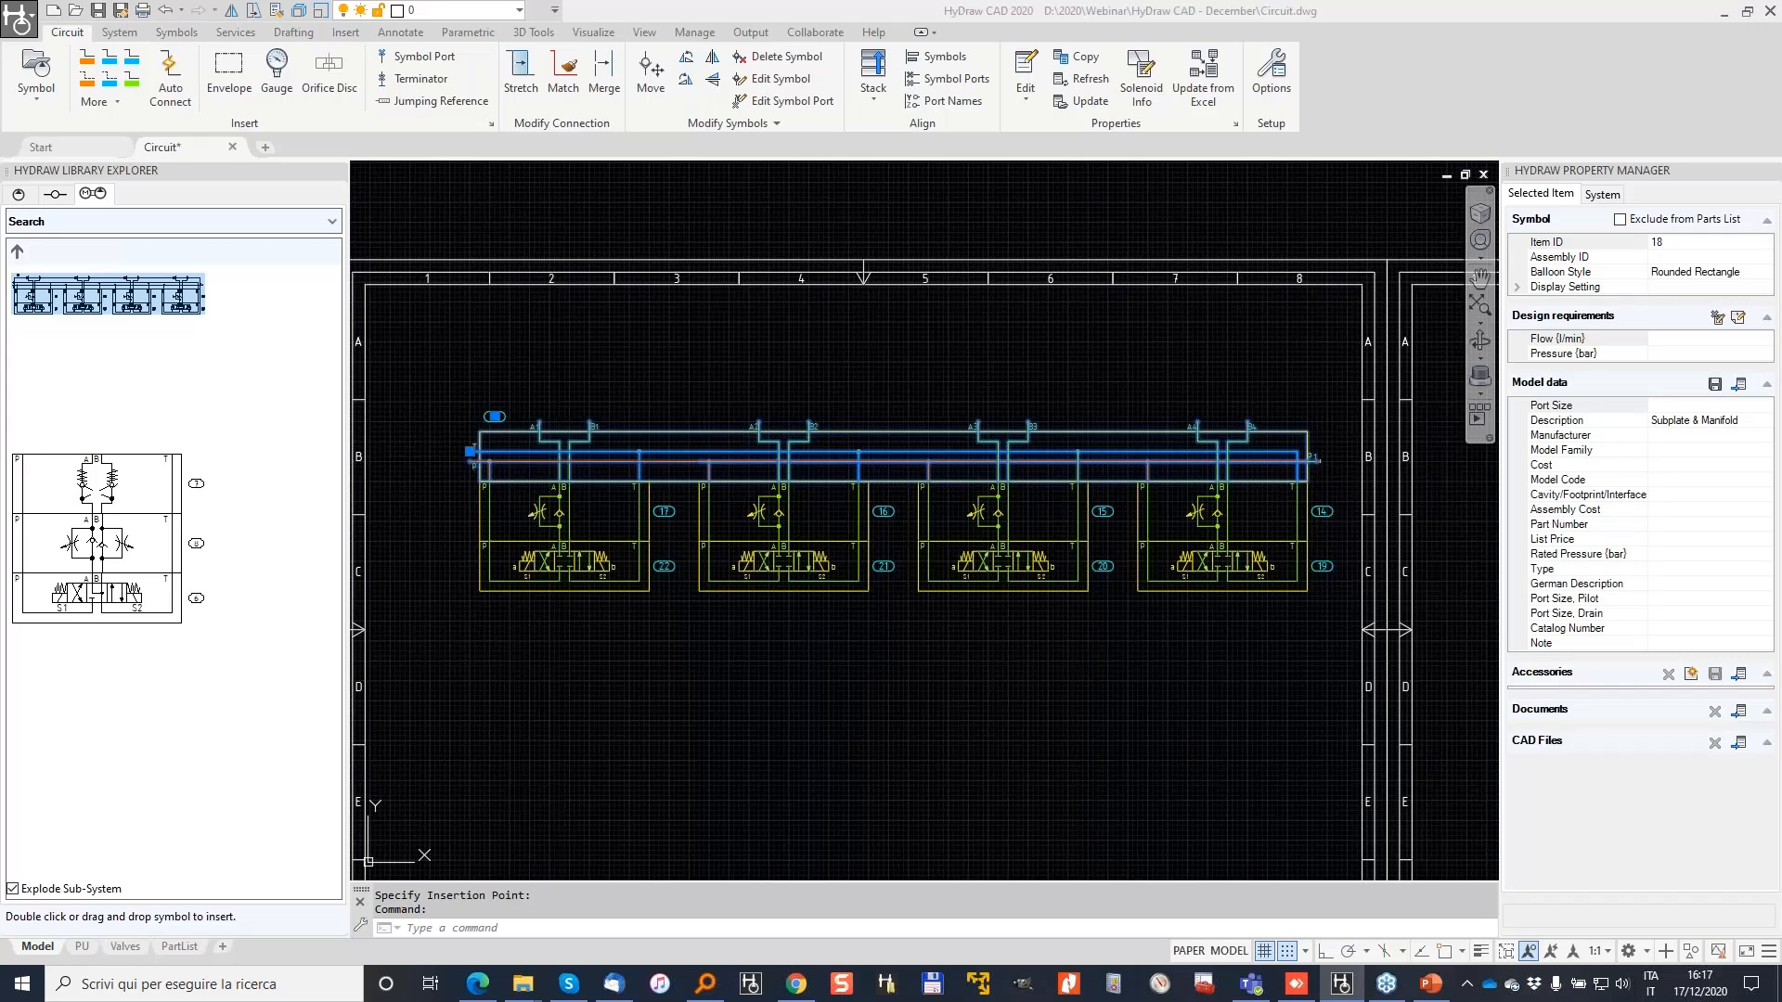
Step: Assign library model EM103/438Y, a G 3/8 subplate, to subplate item 18
mouse_move(1503, 353)
left_mouse_down()
mouse_move(1763, 316)
mouse_move(1505, 330)
left_mouse_up()
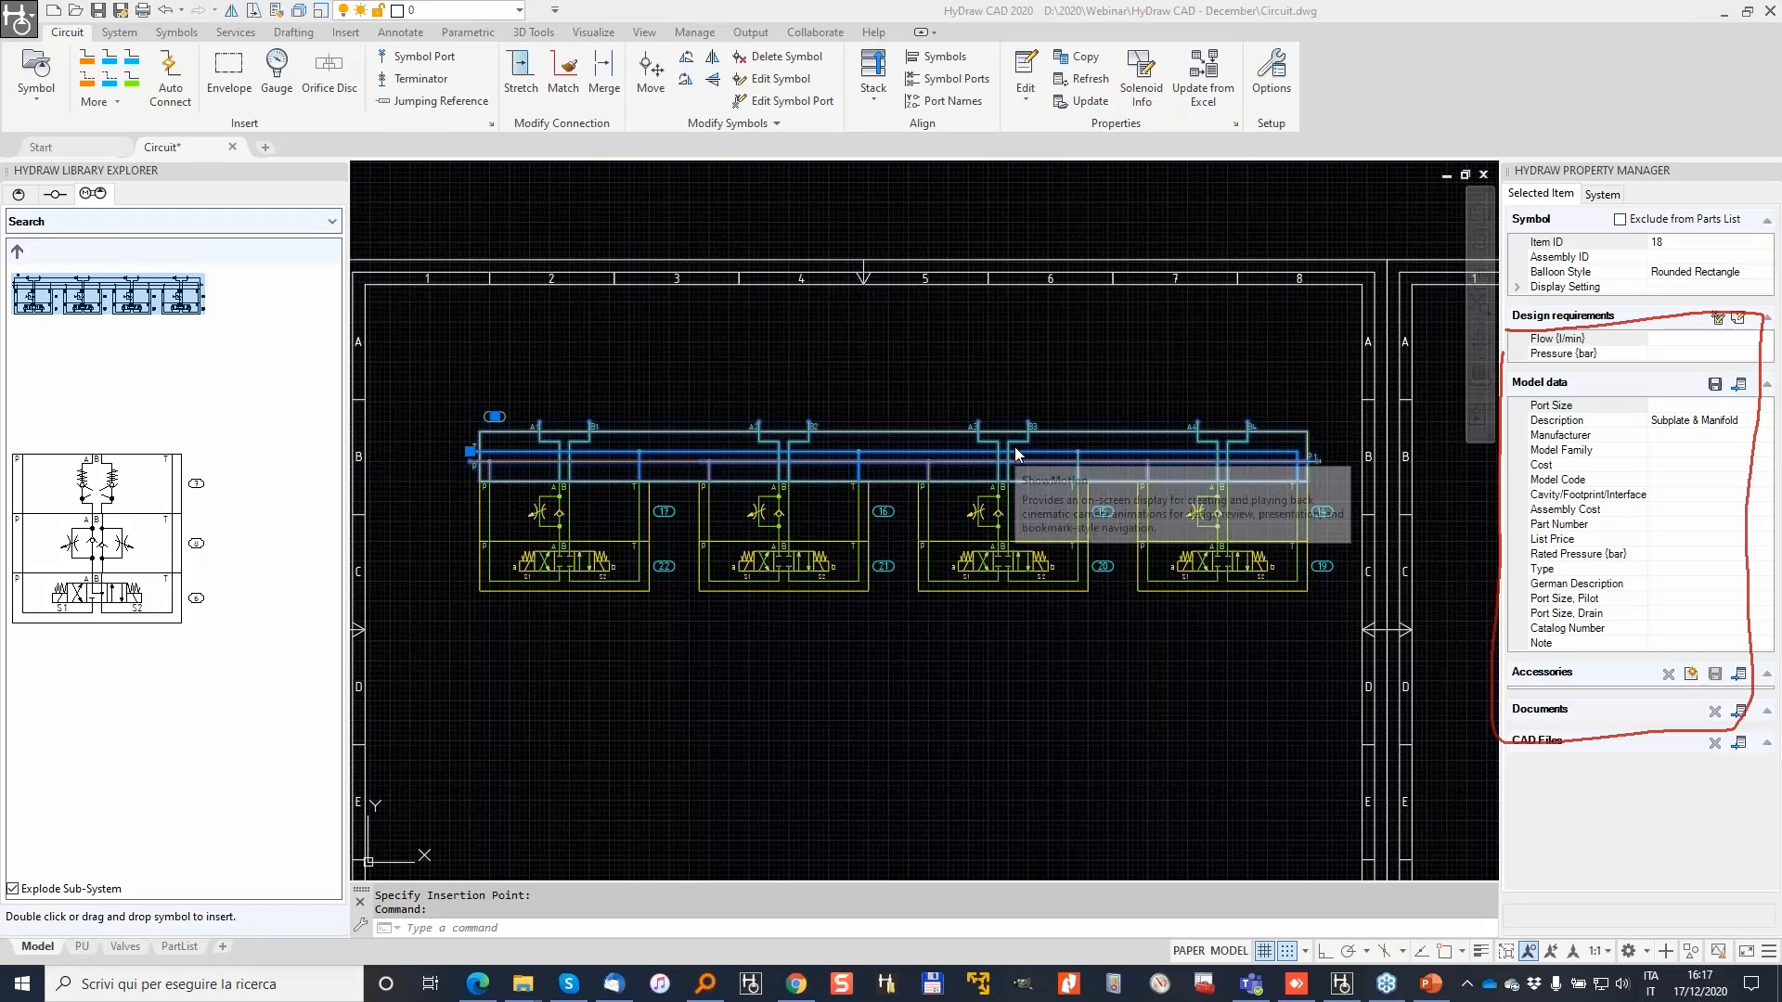
left_click(1745, 389)
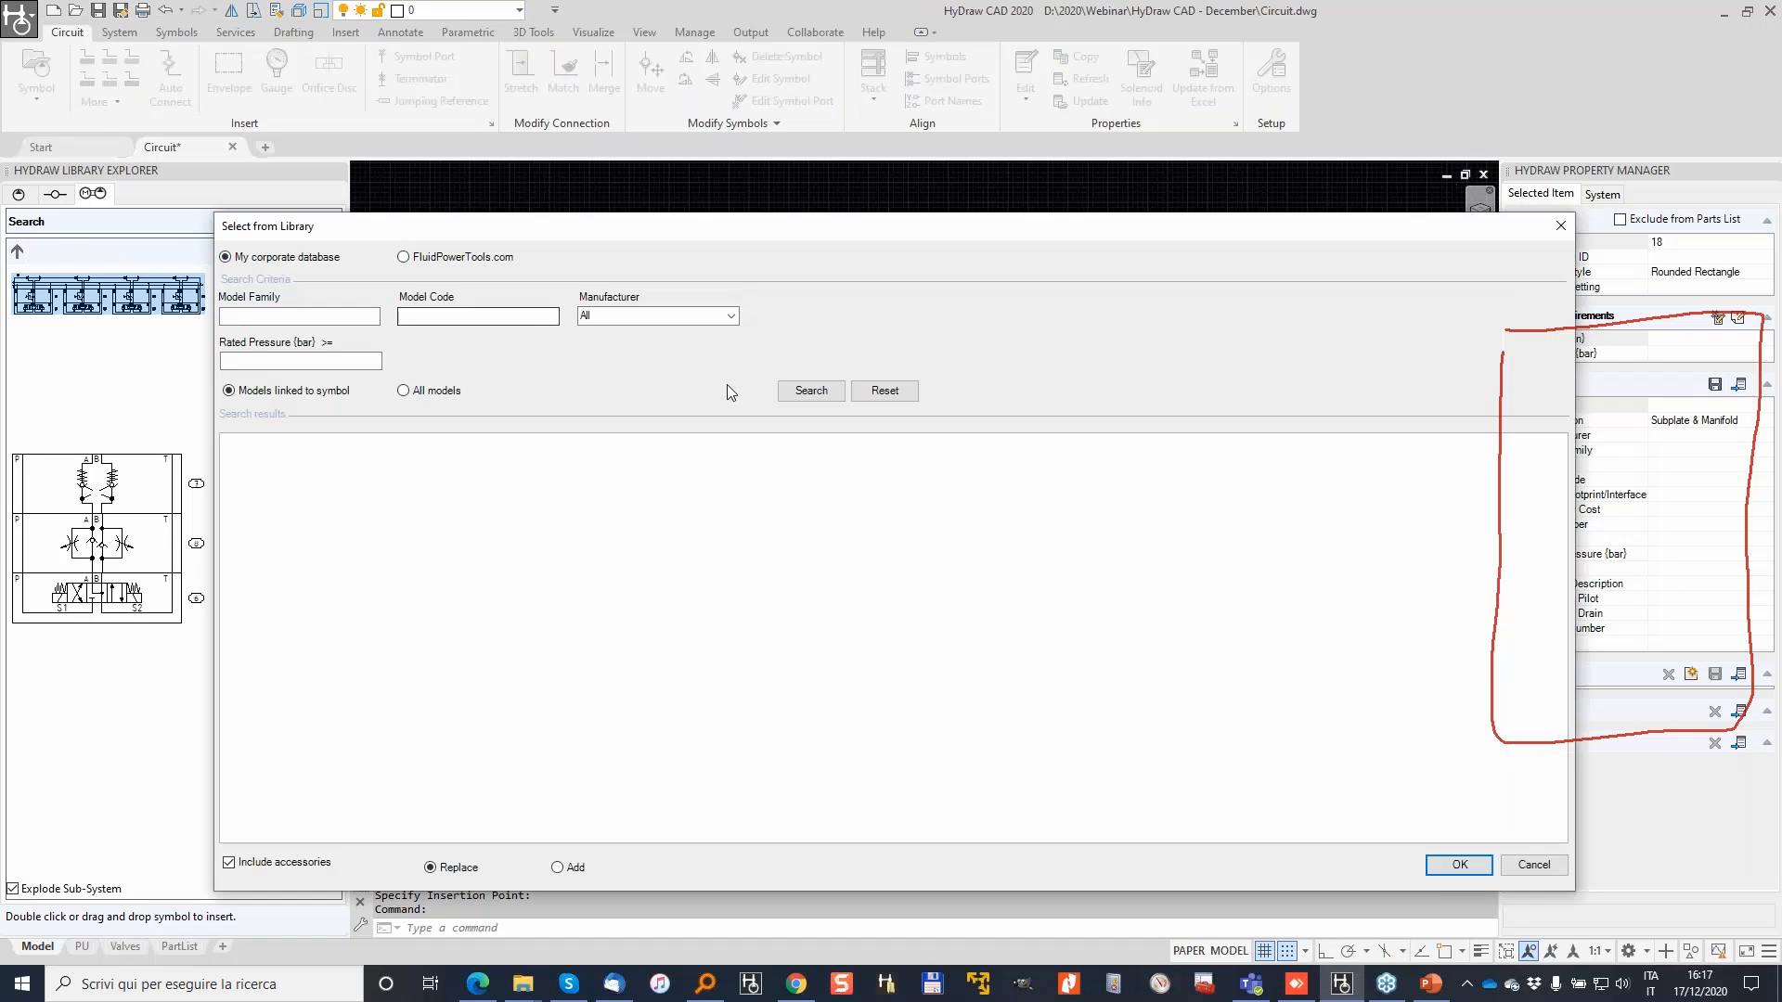
left_click(810, 394)
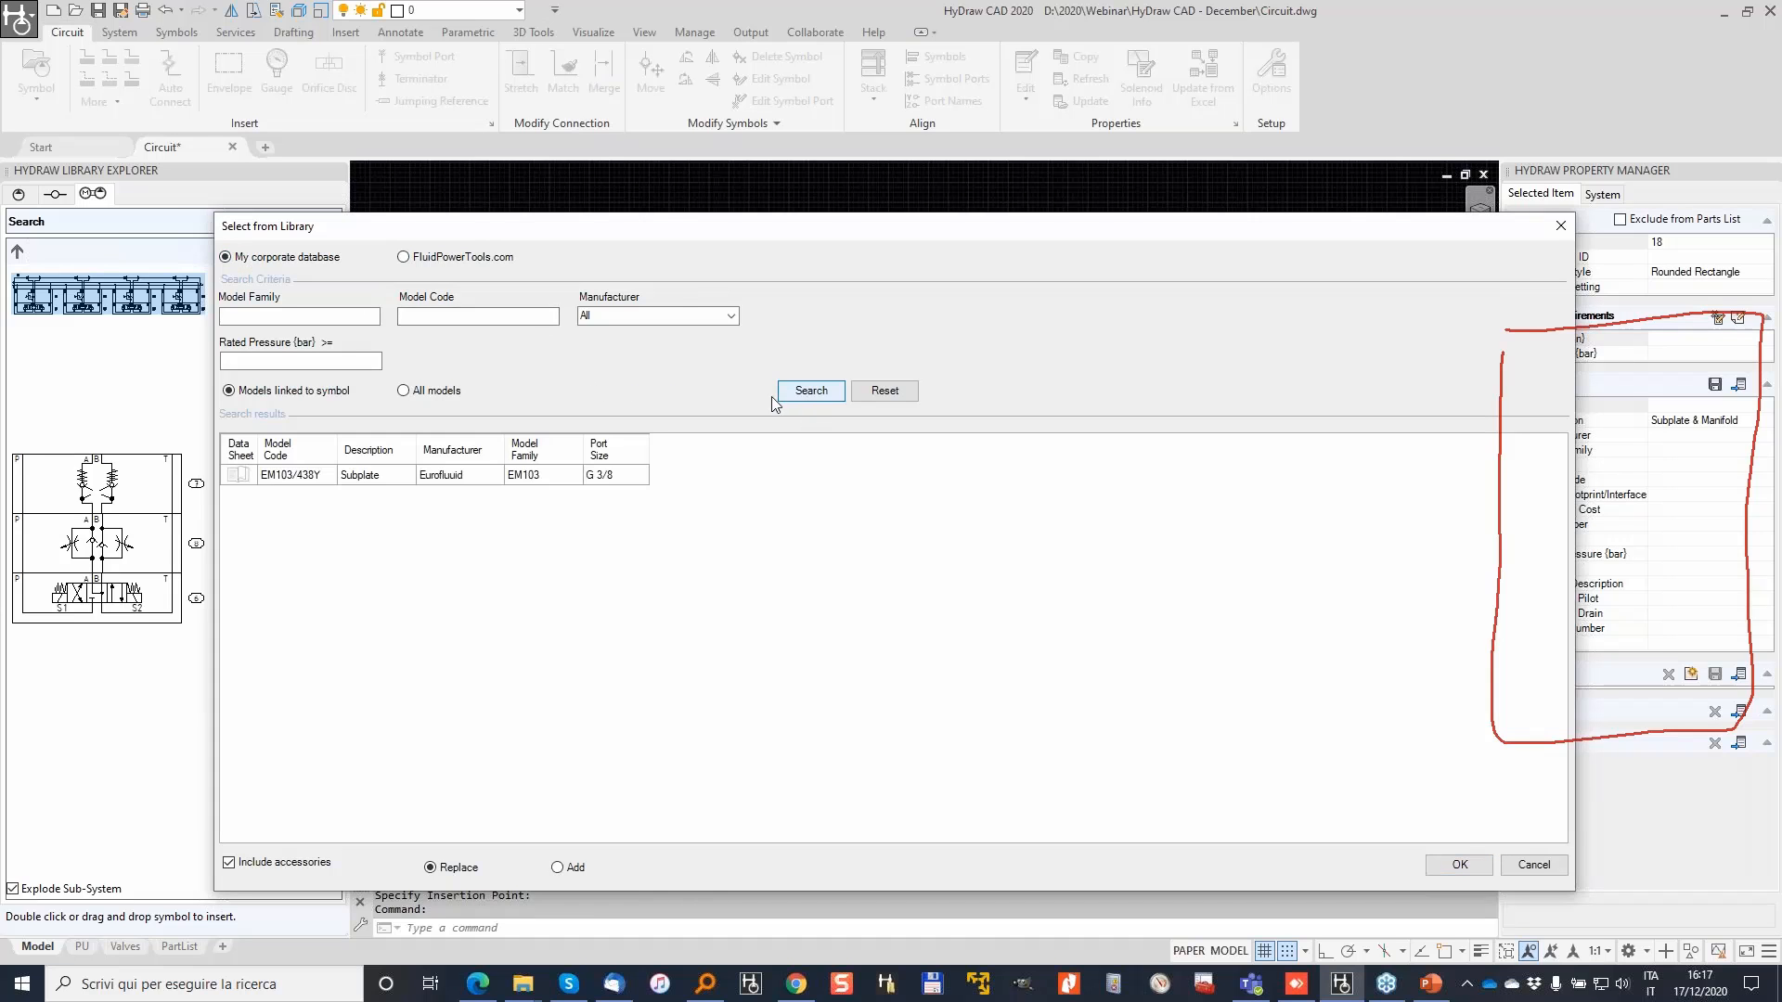
left_click(348, 474)
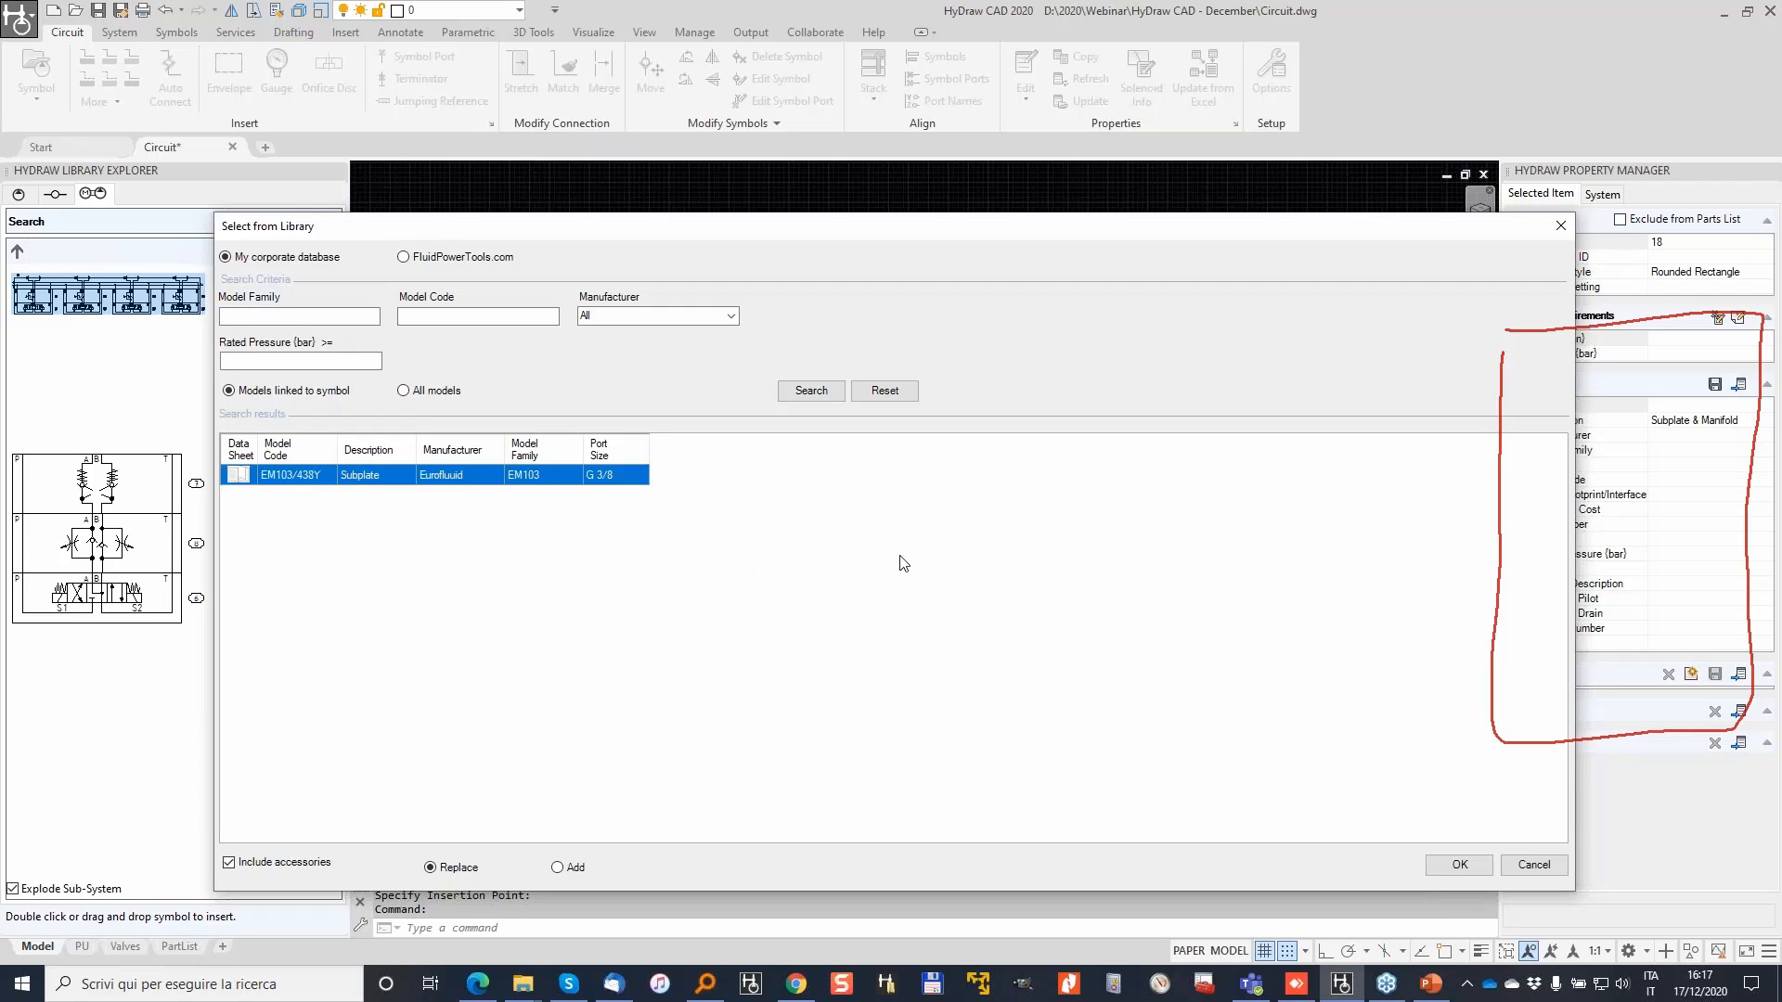
left_click(1459, 864)
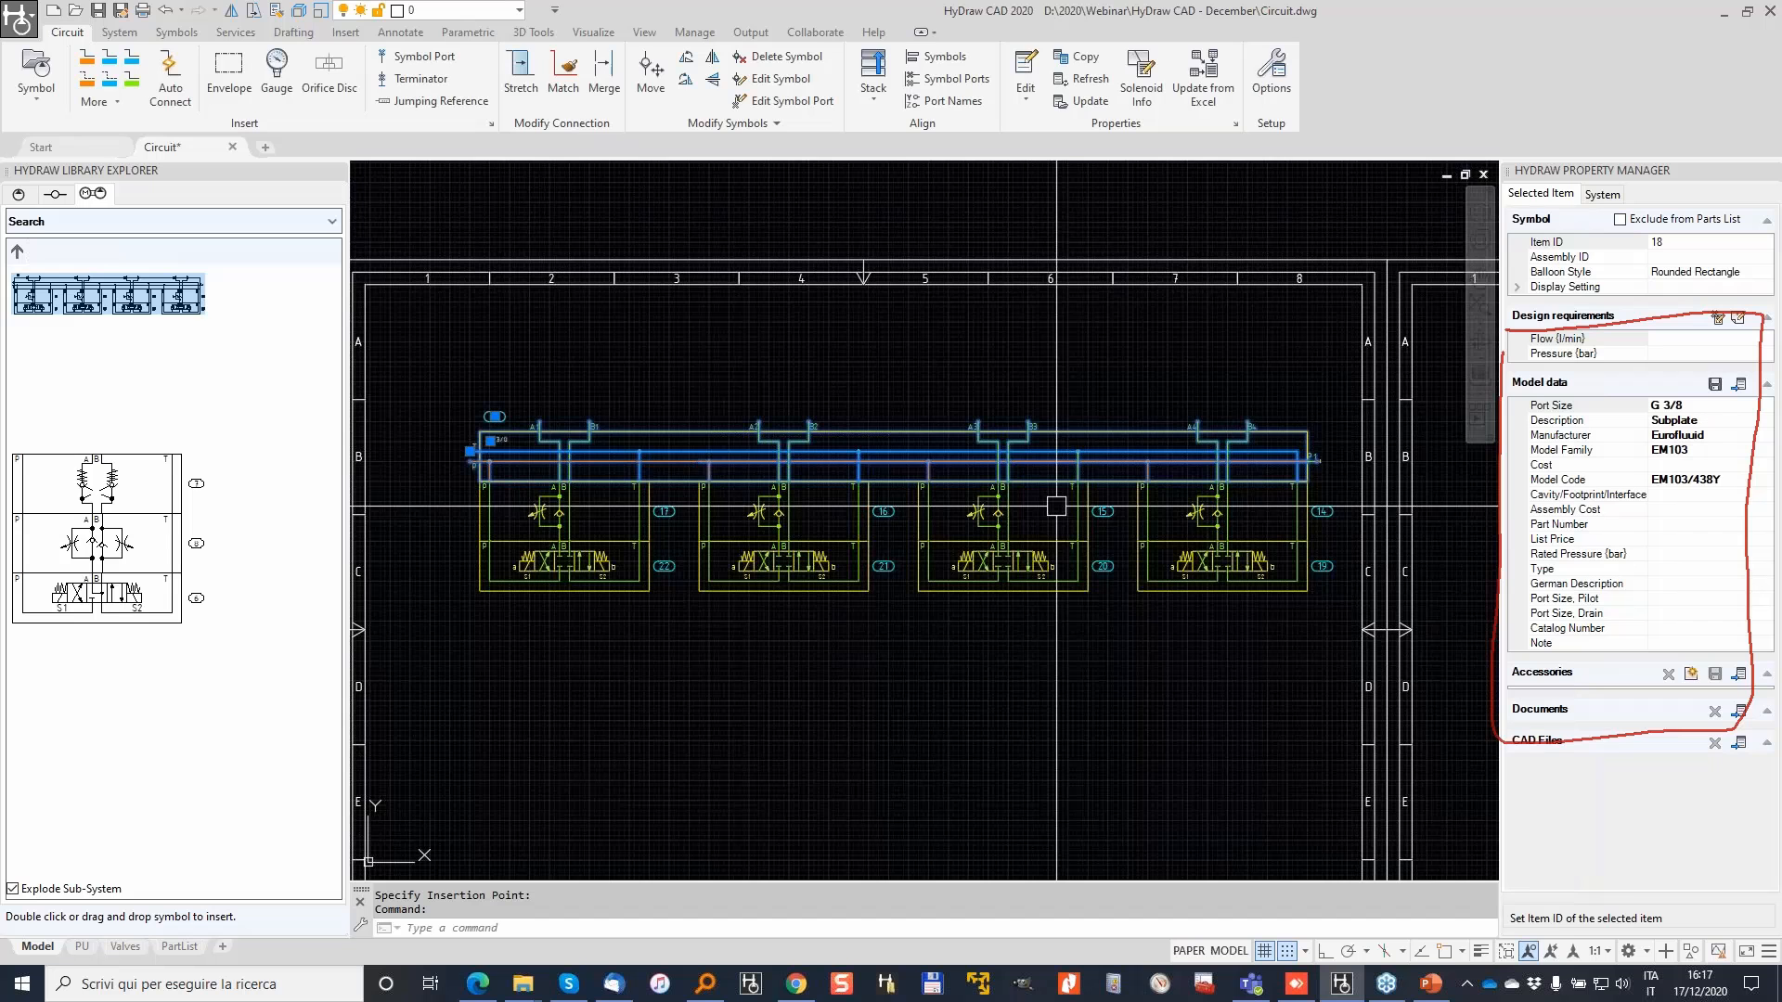
scroll(507, 419, "up", 8)
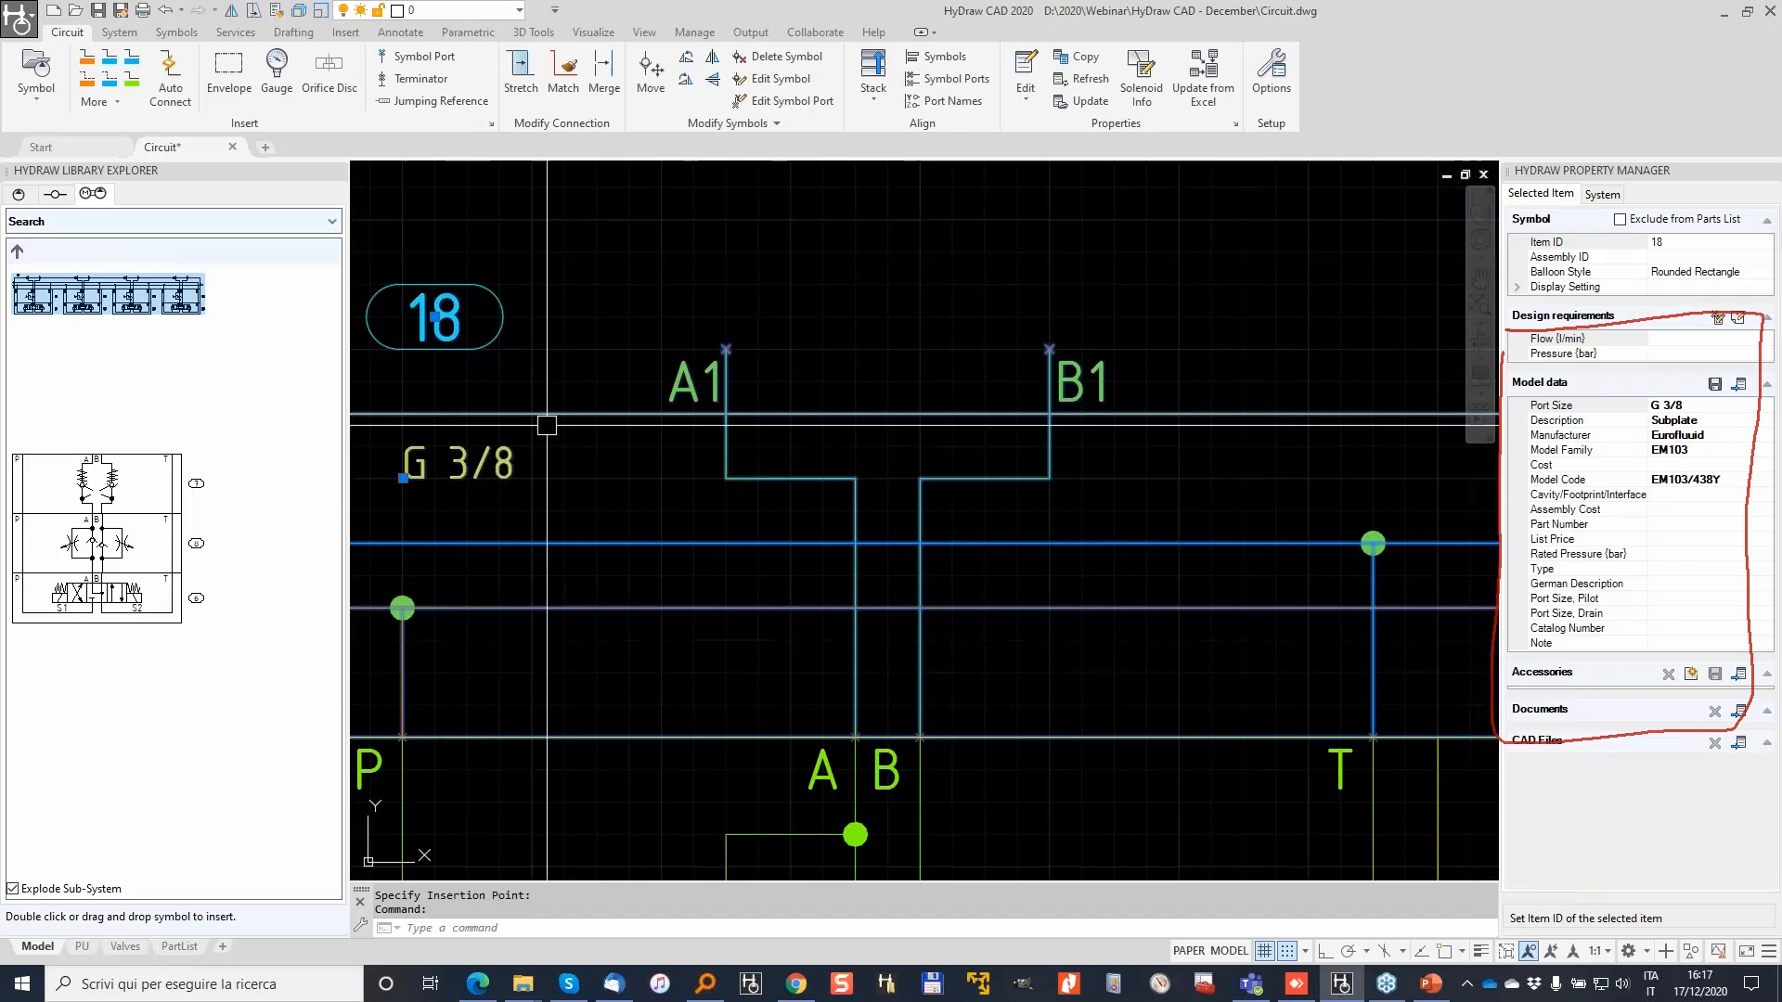
Step: Select flow control valve 17 on the first stack station
middle_click_drag(545, 421, 860, 415)
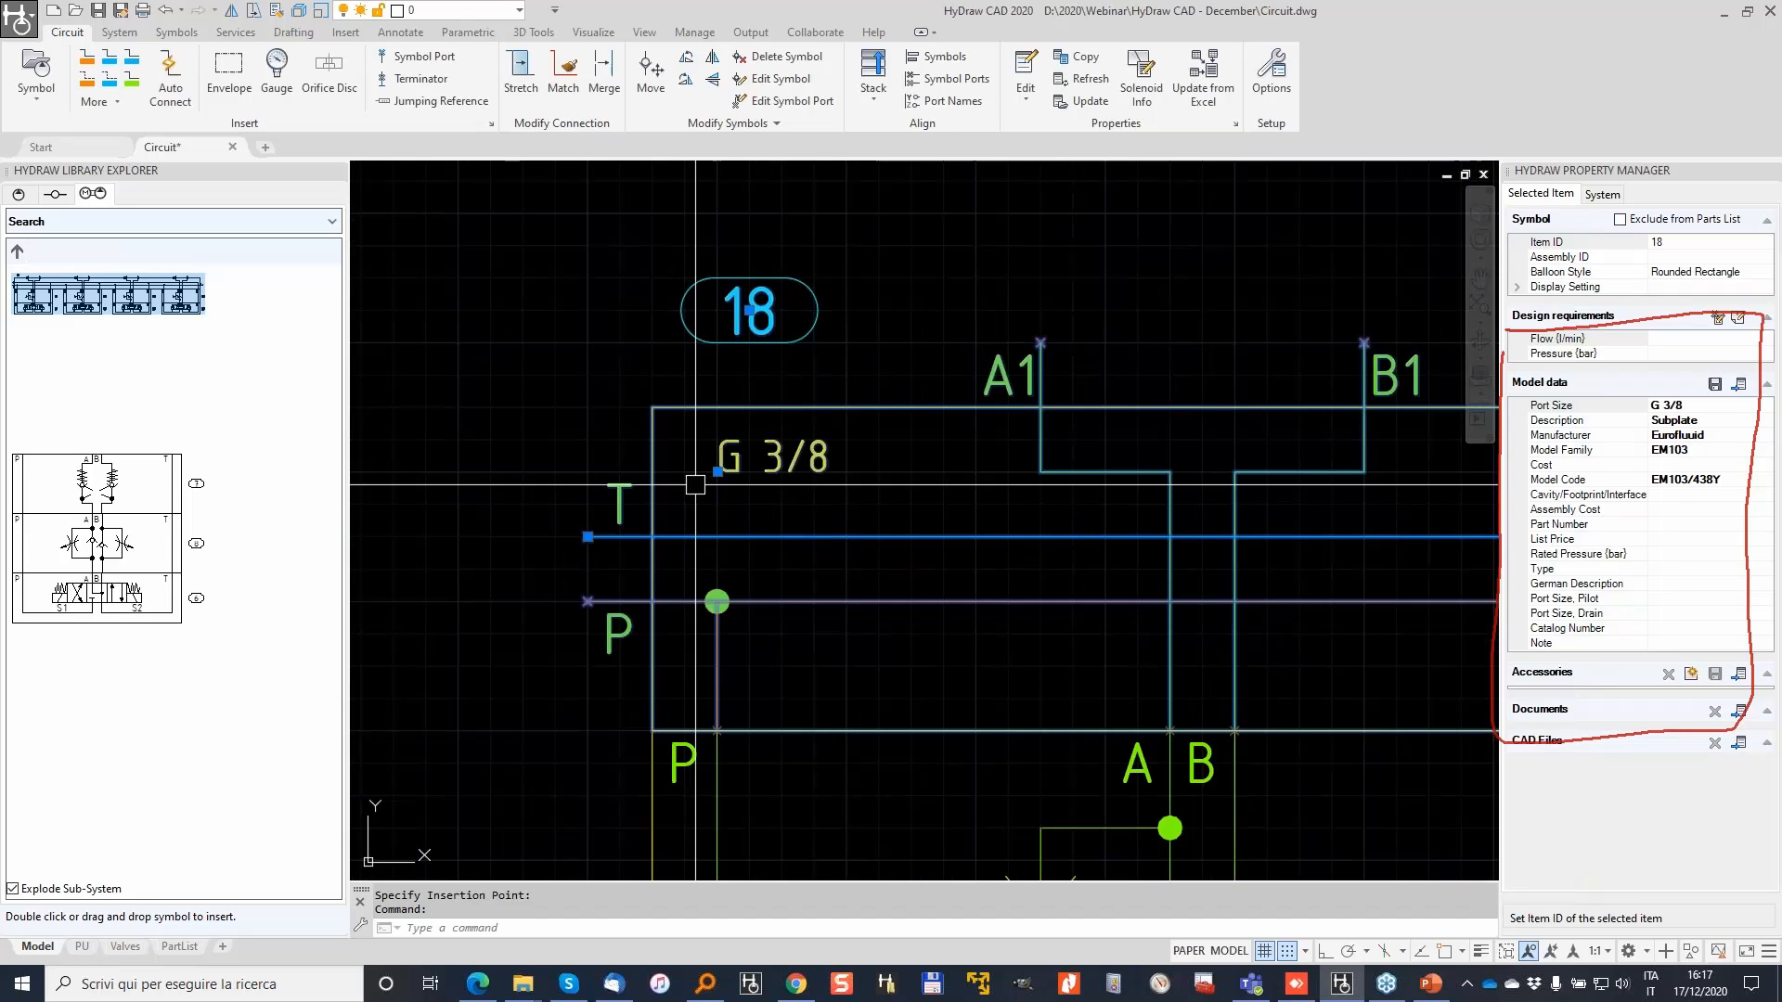
scroll(695, 483, "down", 4)
key("Escape")
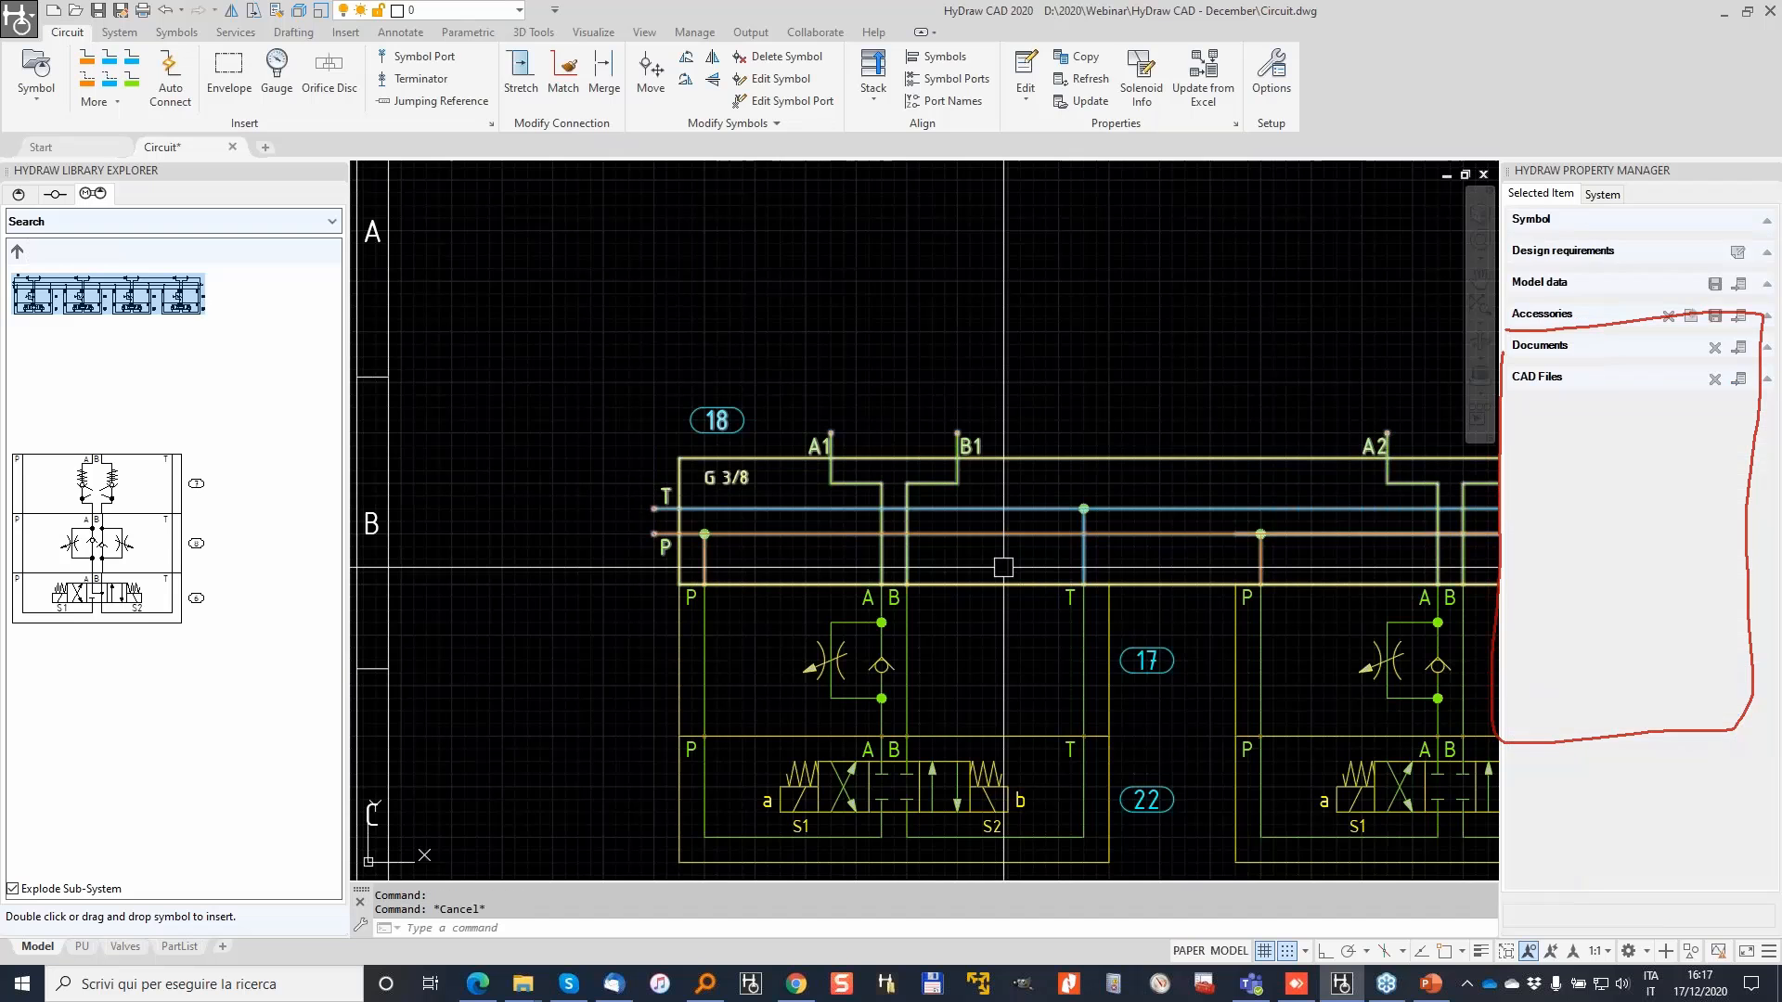
left_click(832, 666)
middle_click_drag(832, 666, 627, 622)
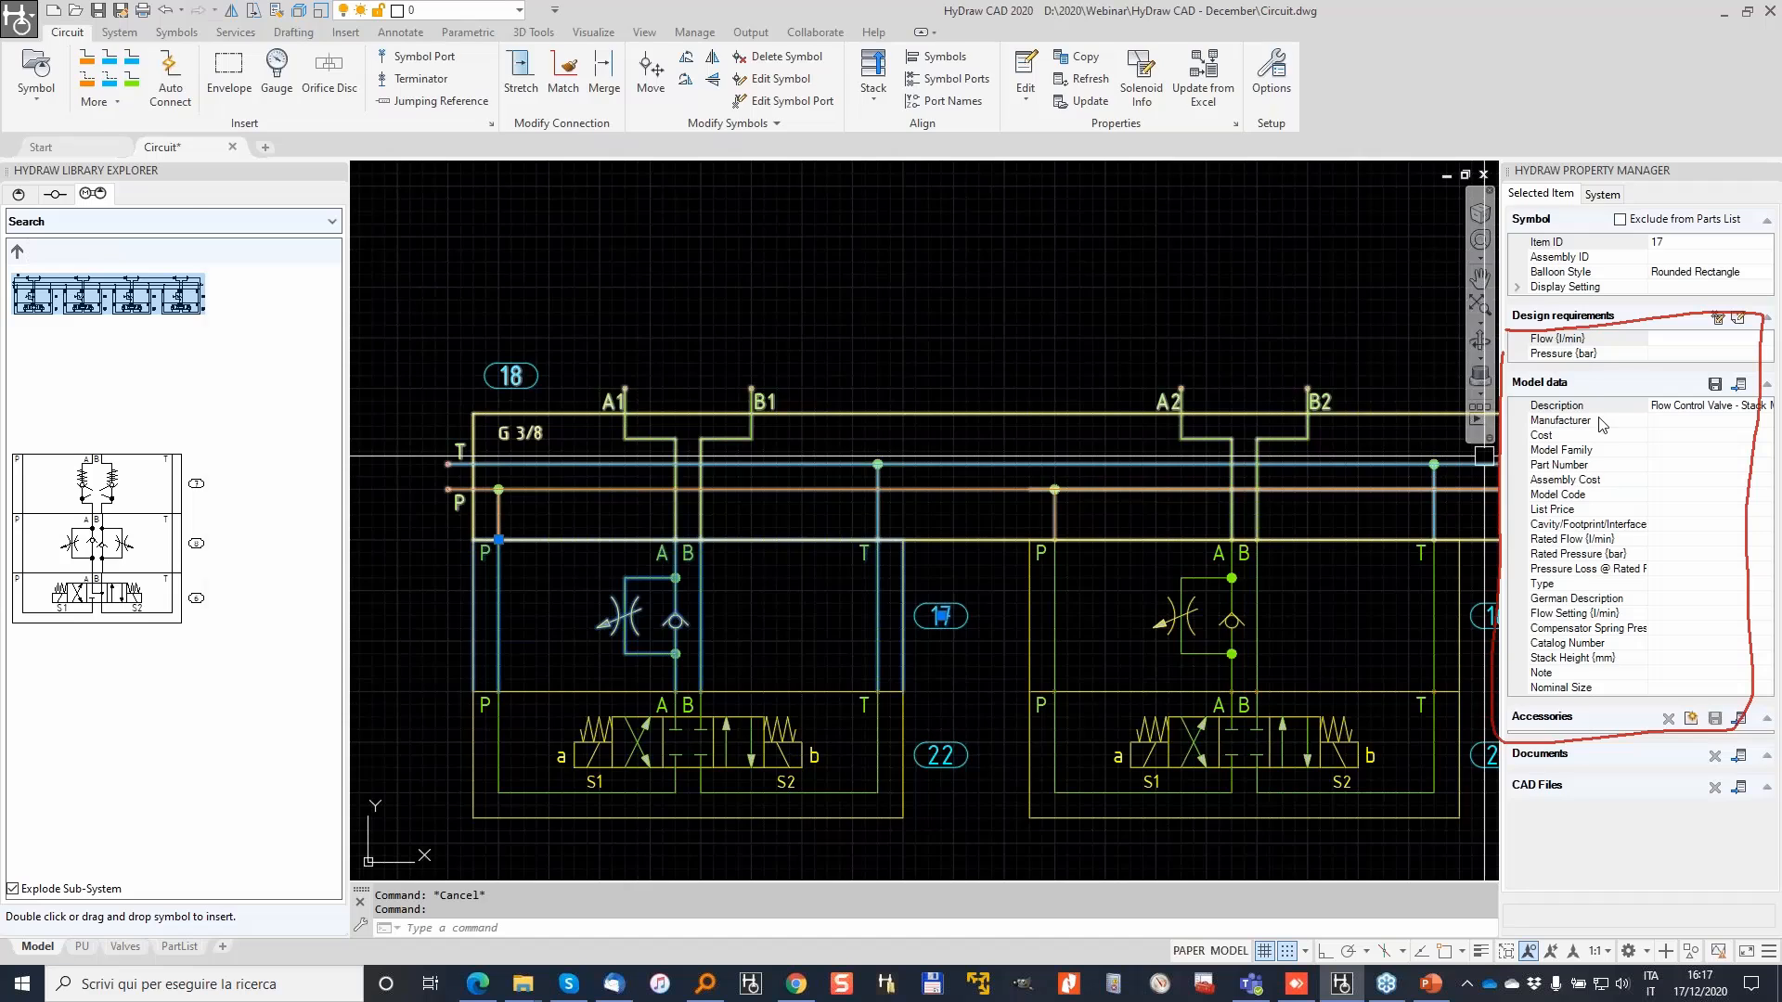
Step: Search the FluidPowerTools.com catalogue for models linked to valve 17
left_click(1739, 385)
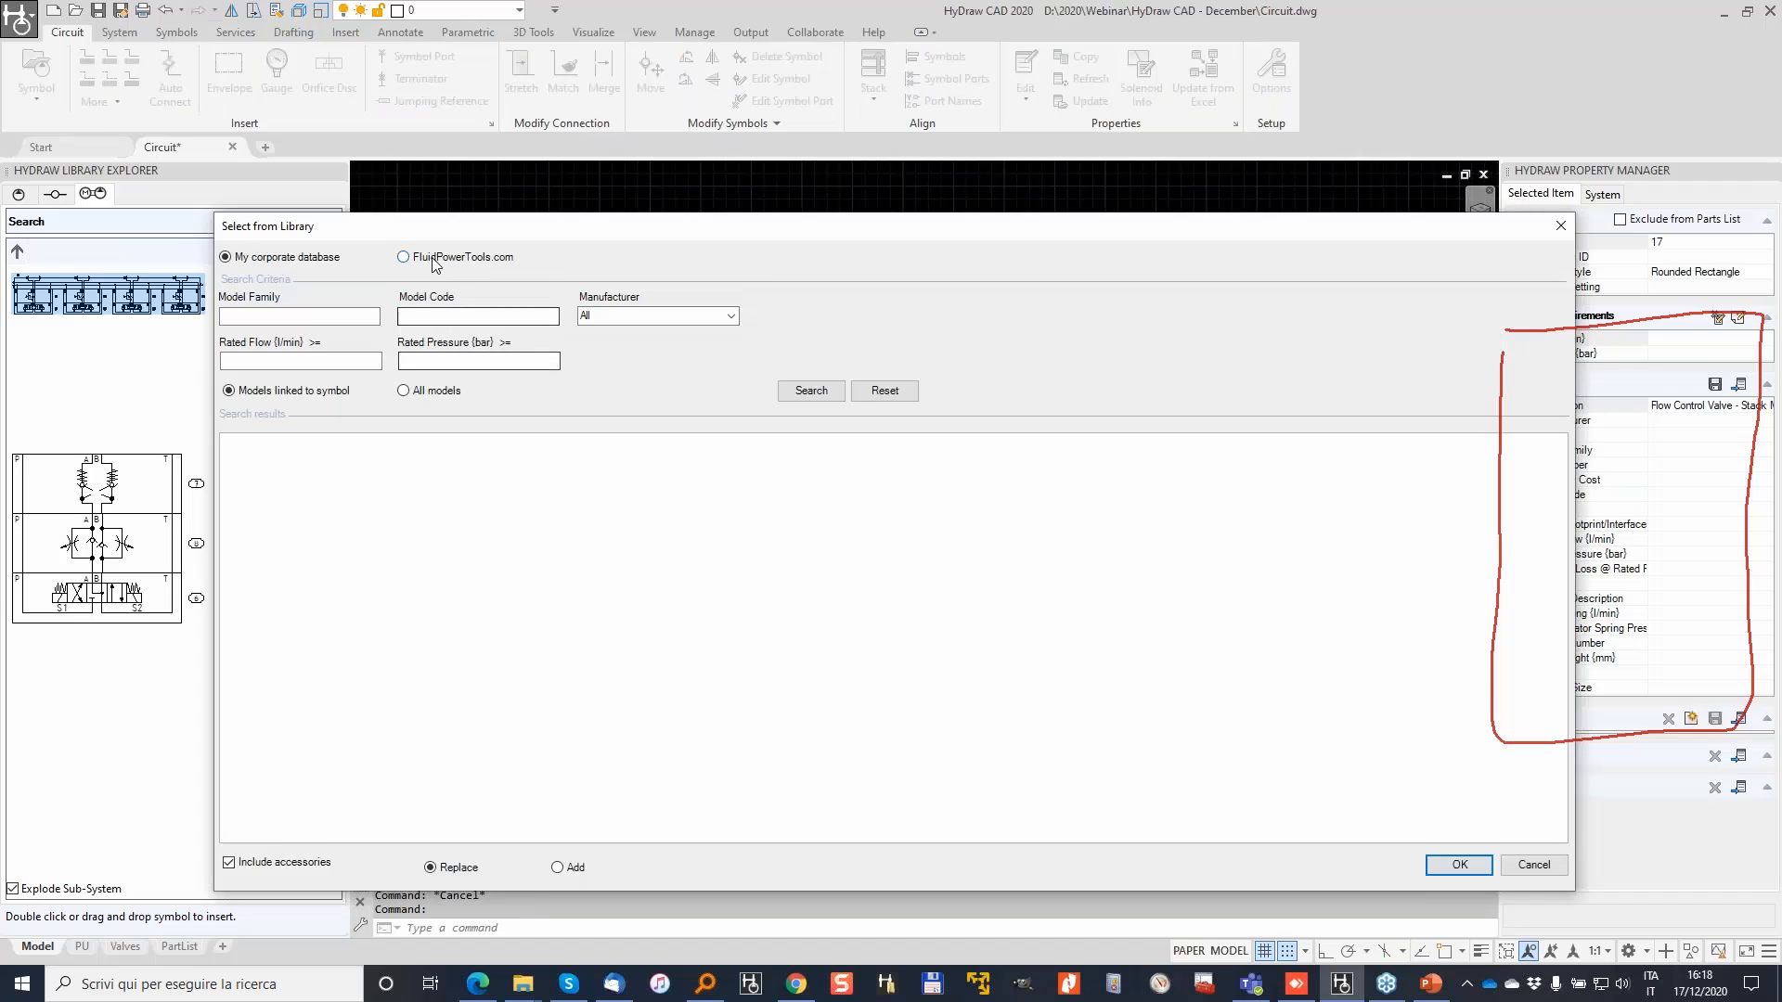
left_click(432, 258)
left_click(813, 395)
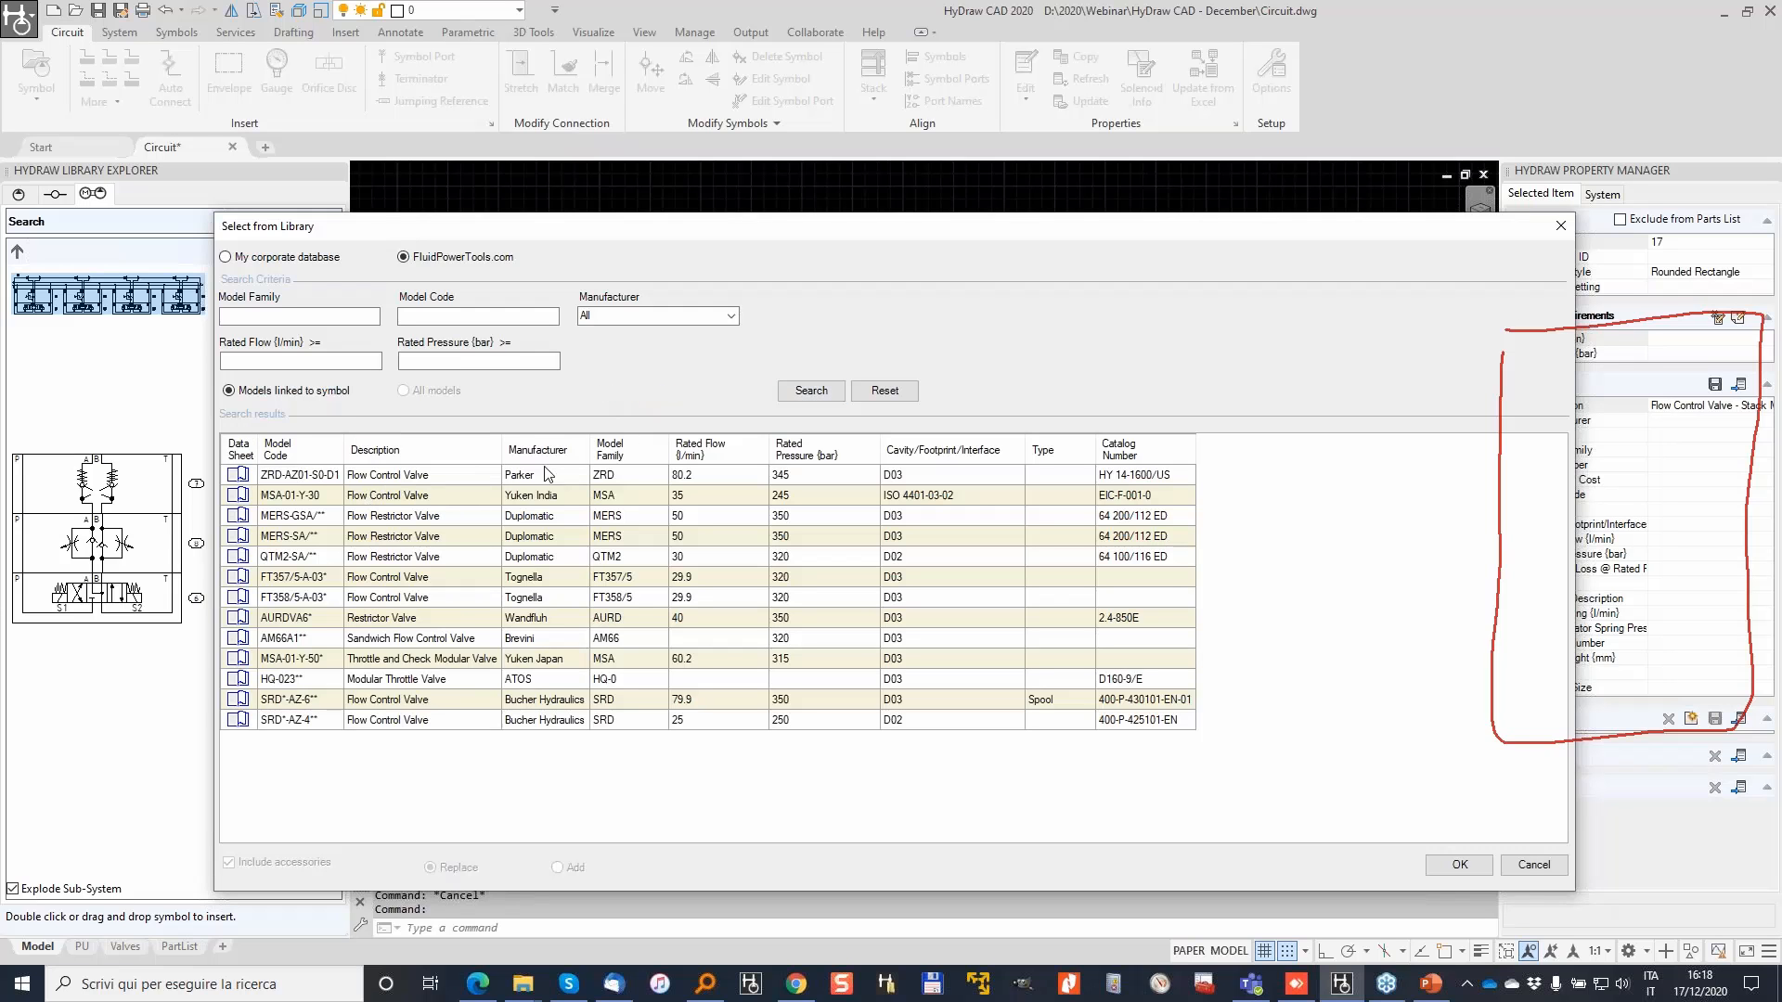
Step: Review the ordering information in the Parker ZRD data sheet PDF, then minimise Chrome
left_click(240, 476)
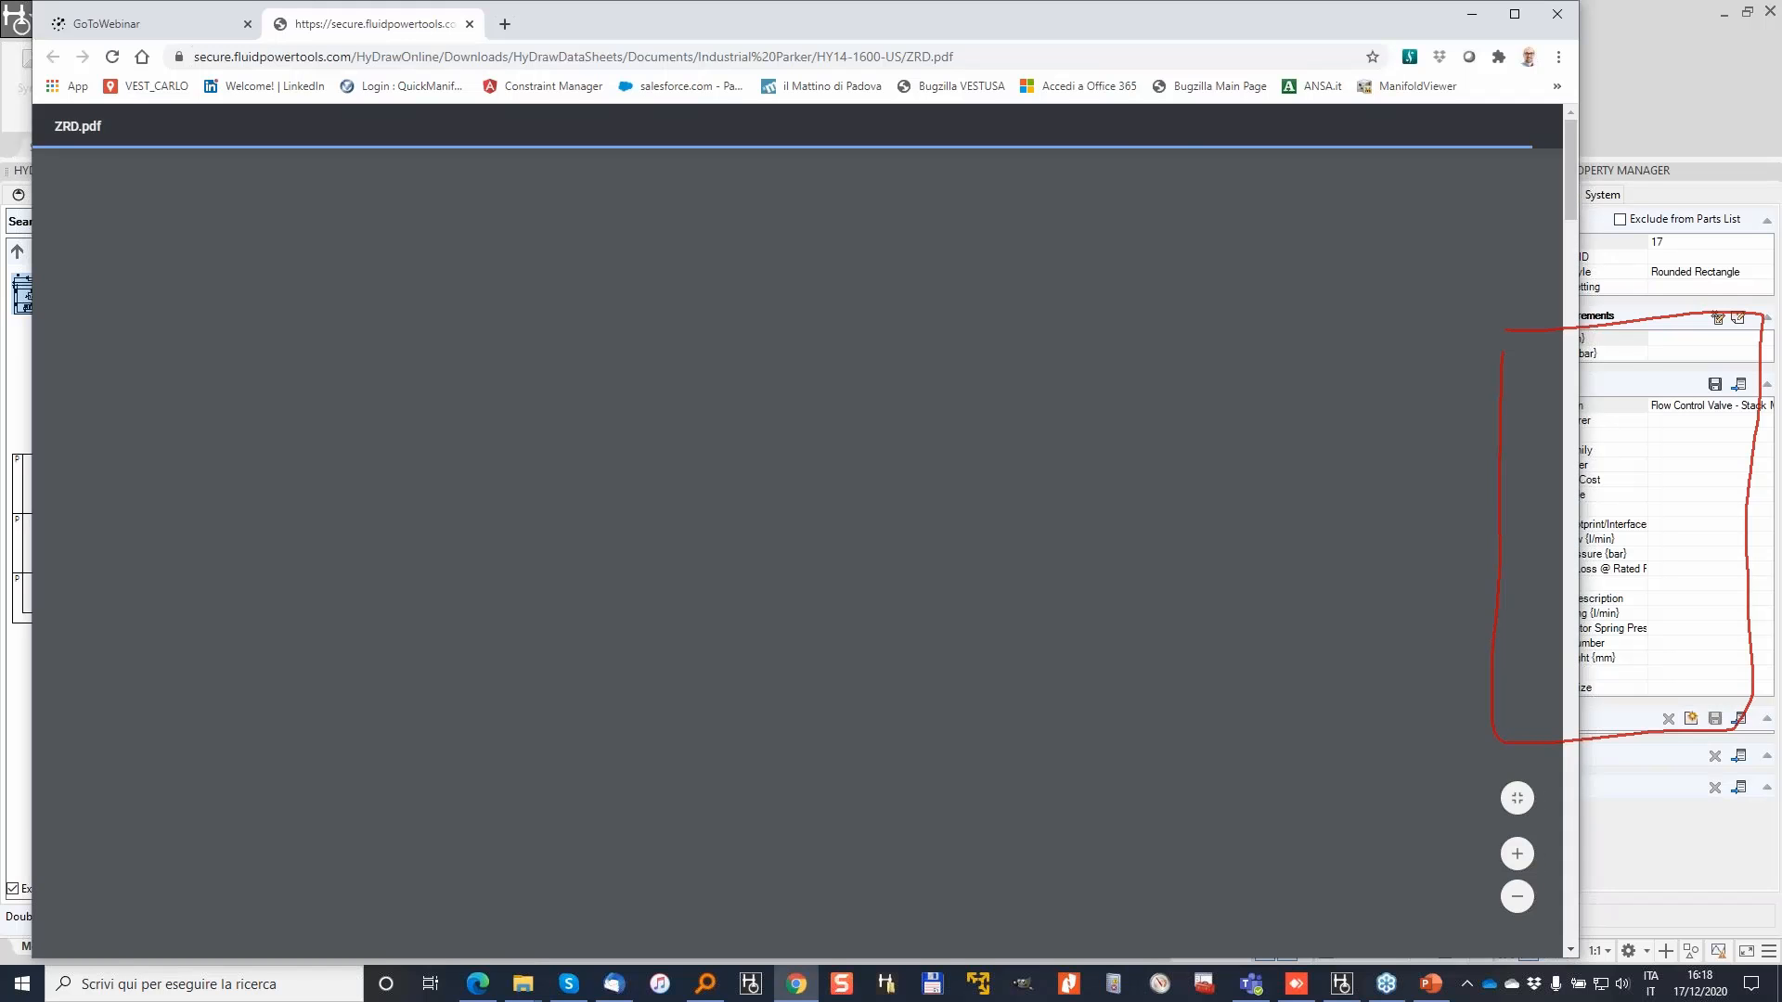
scroll(631, 544, "down", 10)
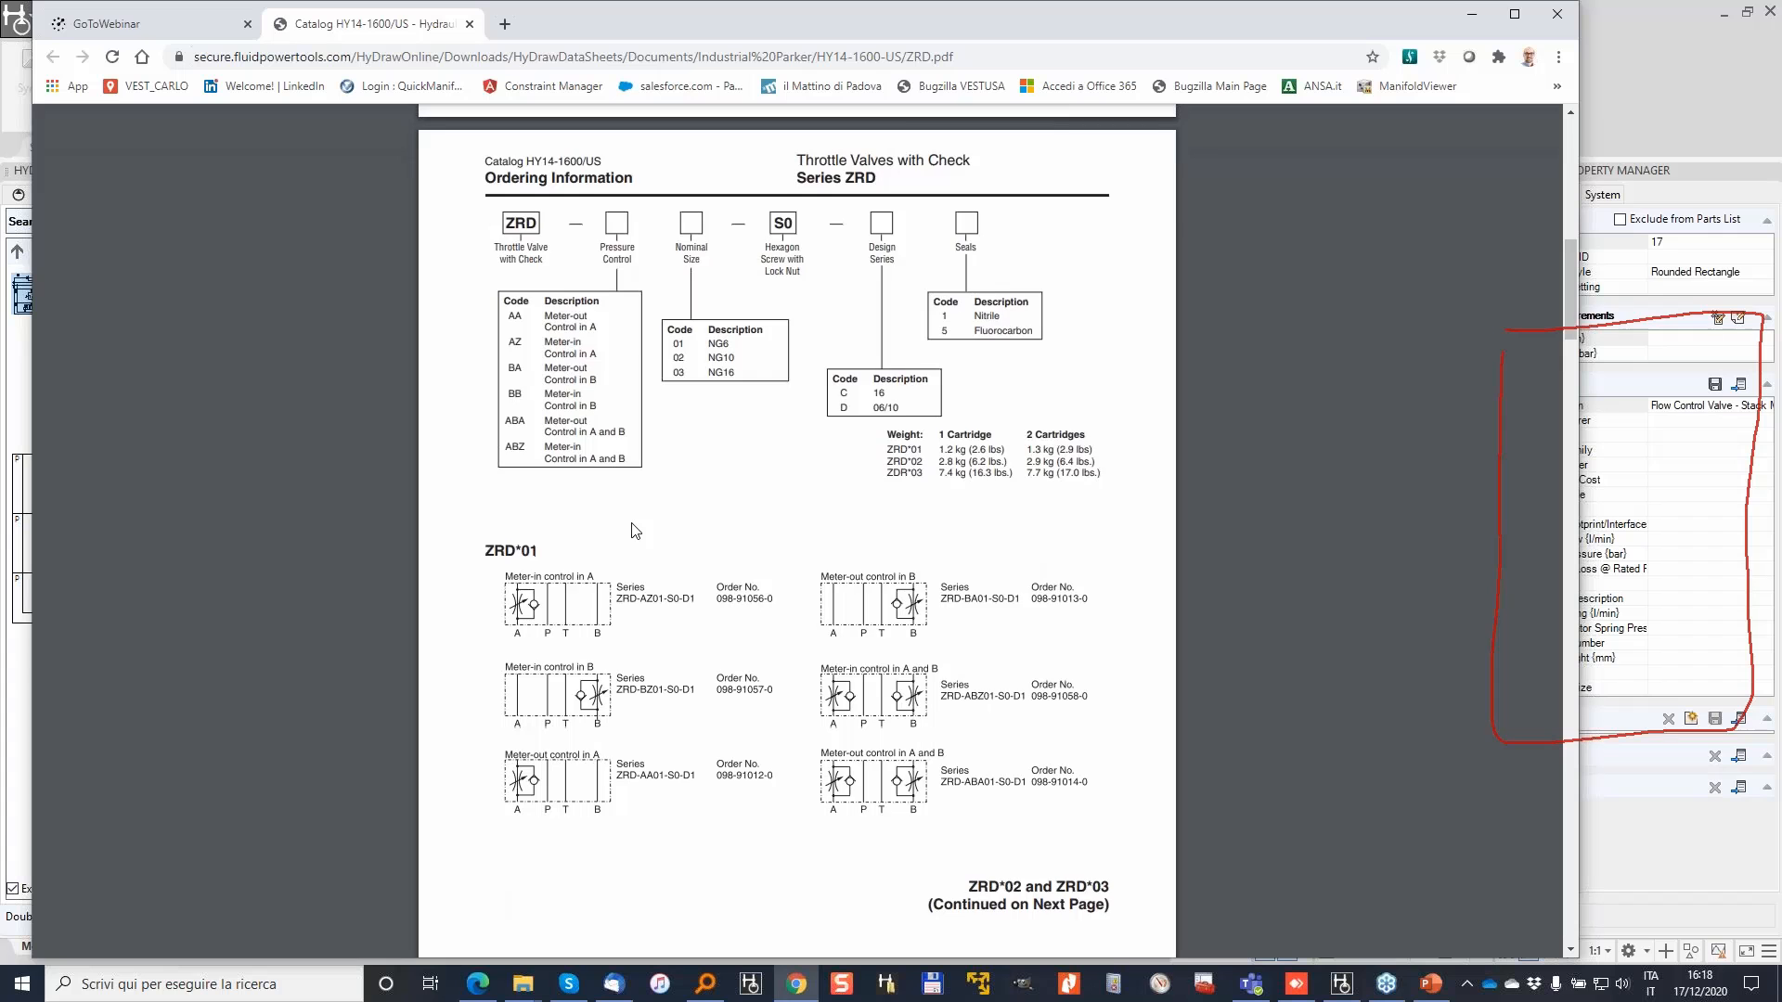
scroll(631, 531, "down", 4)
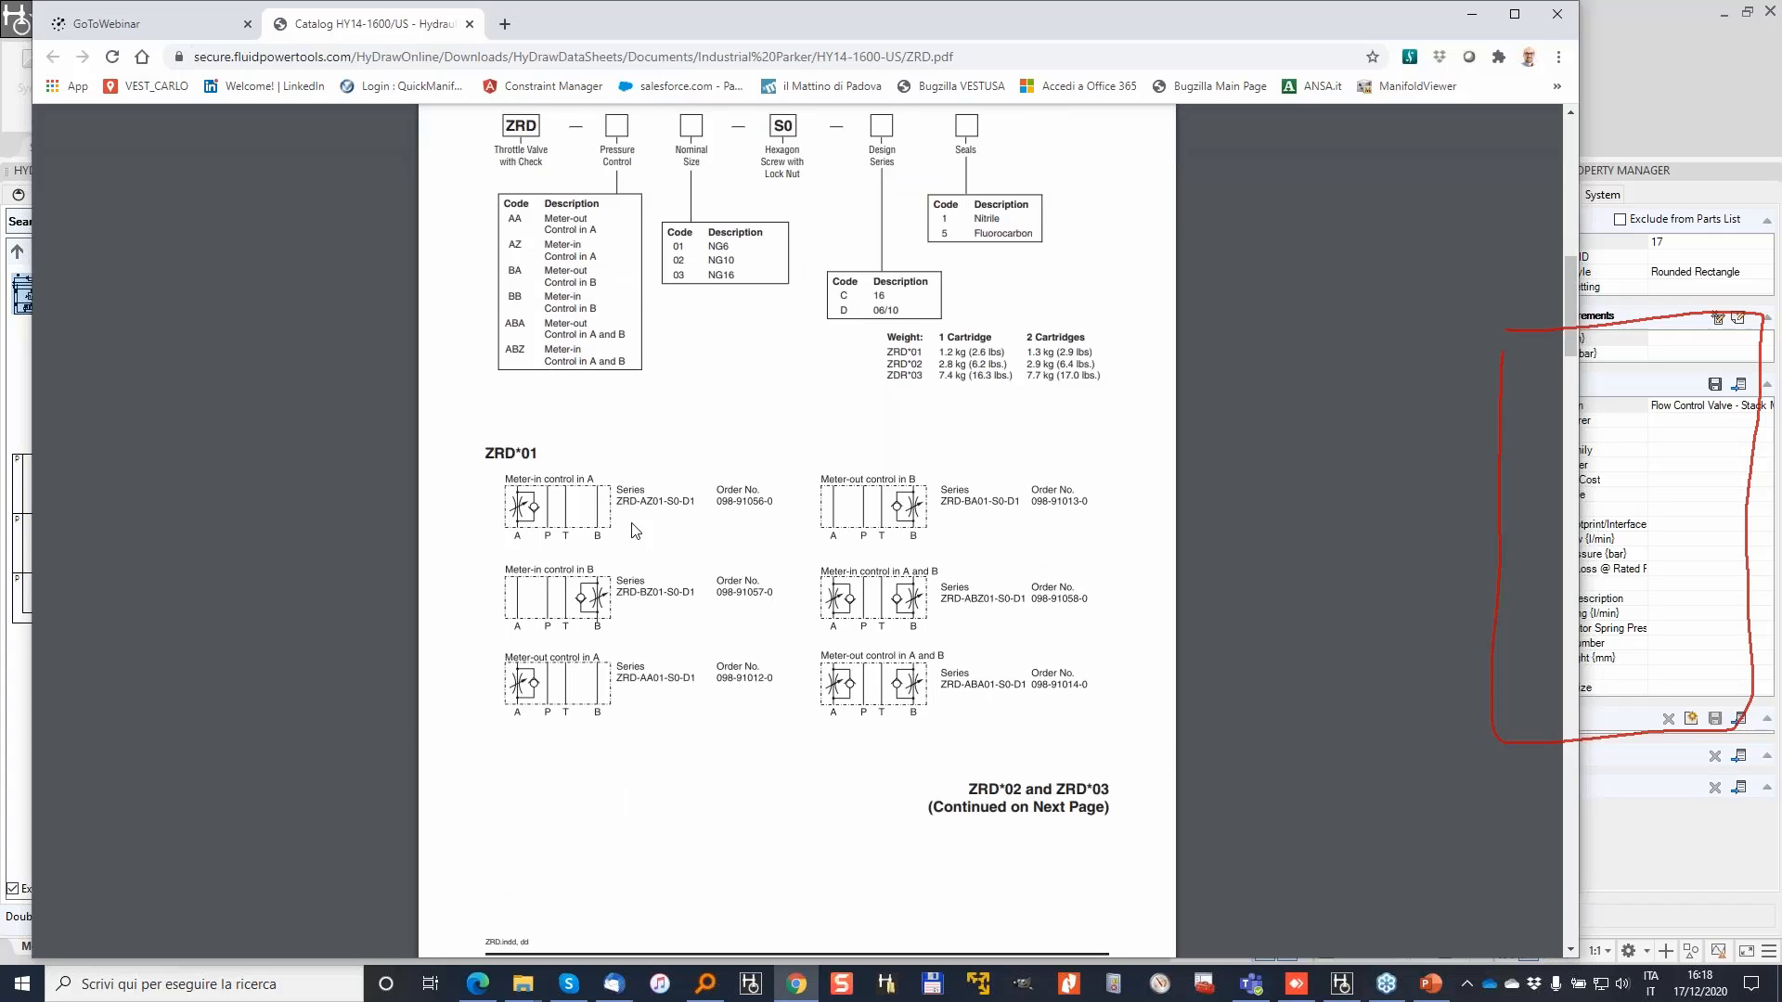
left_click(1473, 21)
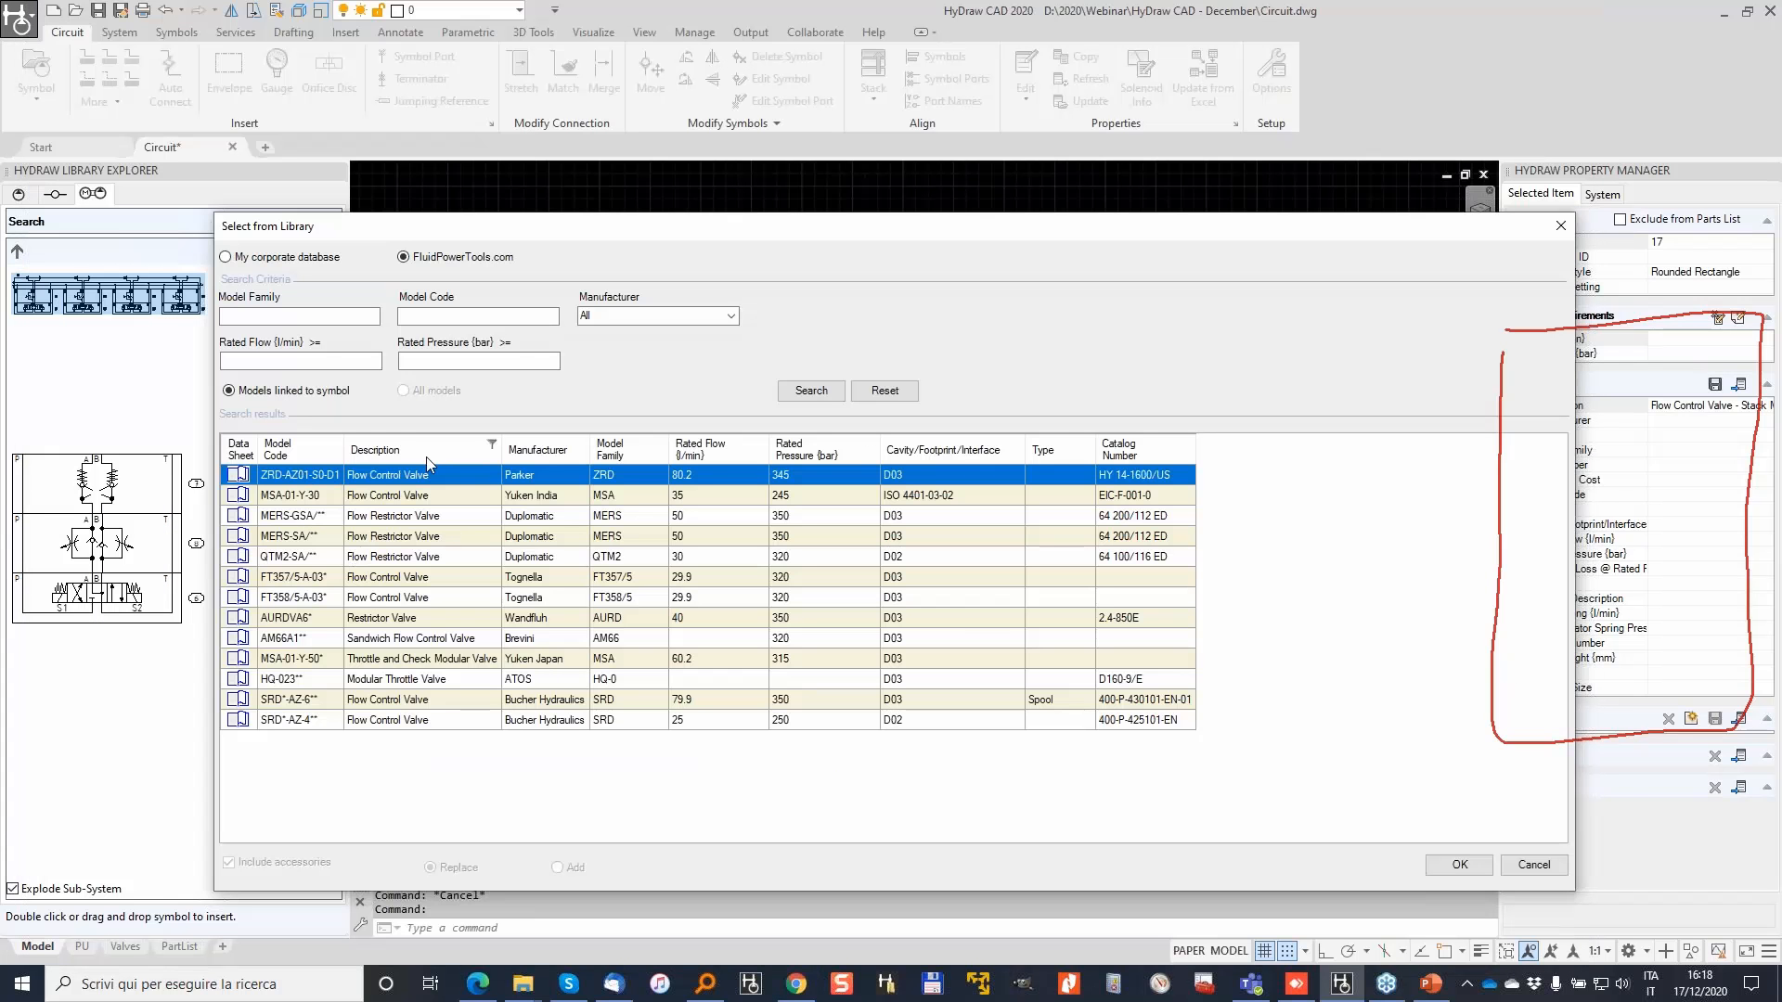
Step: Apply Parker ZRD-AZ01-S0-D1 to valve 17 and zoom out to show all four stations
left_click(1474, 865)
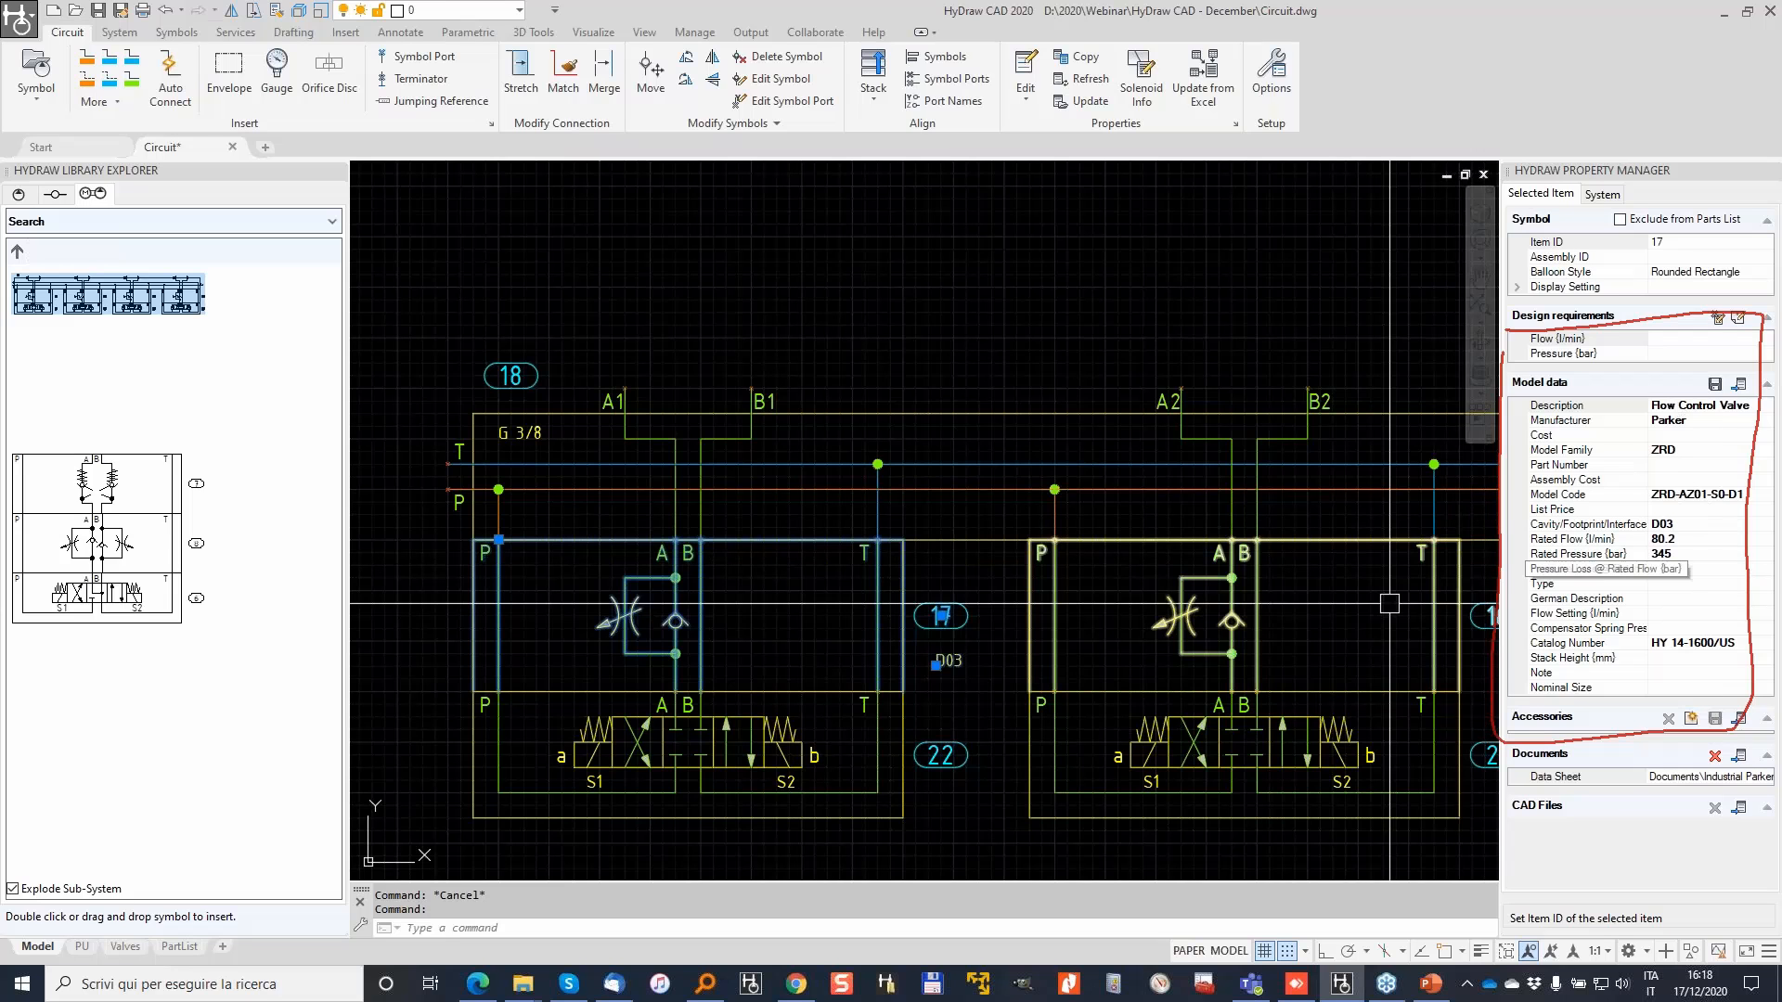
key("Escape")
scroll(873, 632, "down", 2)
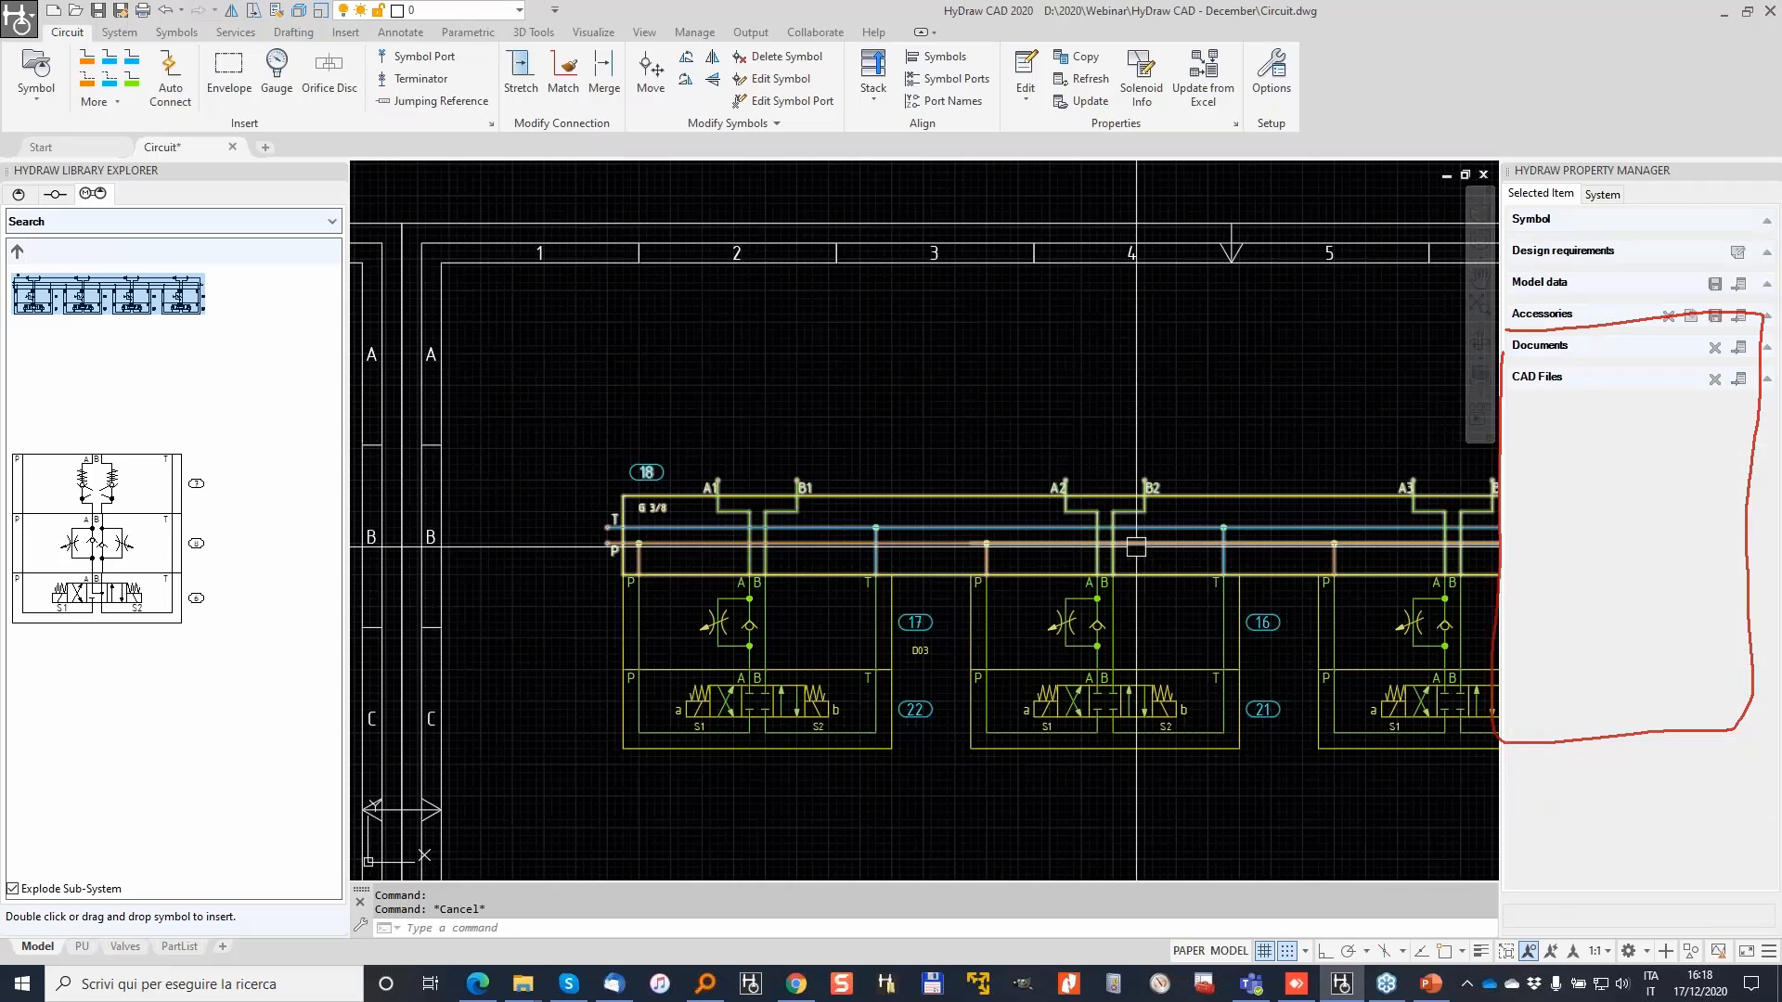
middle_click_drag(1419, 535, 990, 468)
scroll(909, 600, "down", 2)
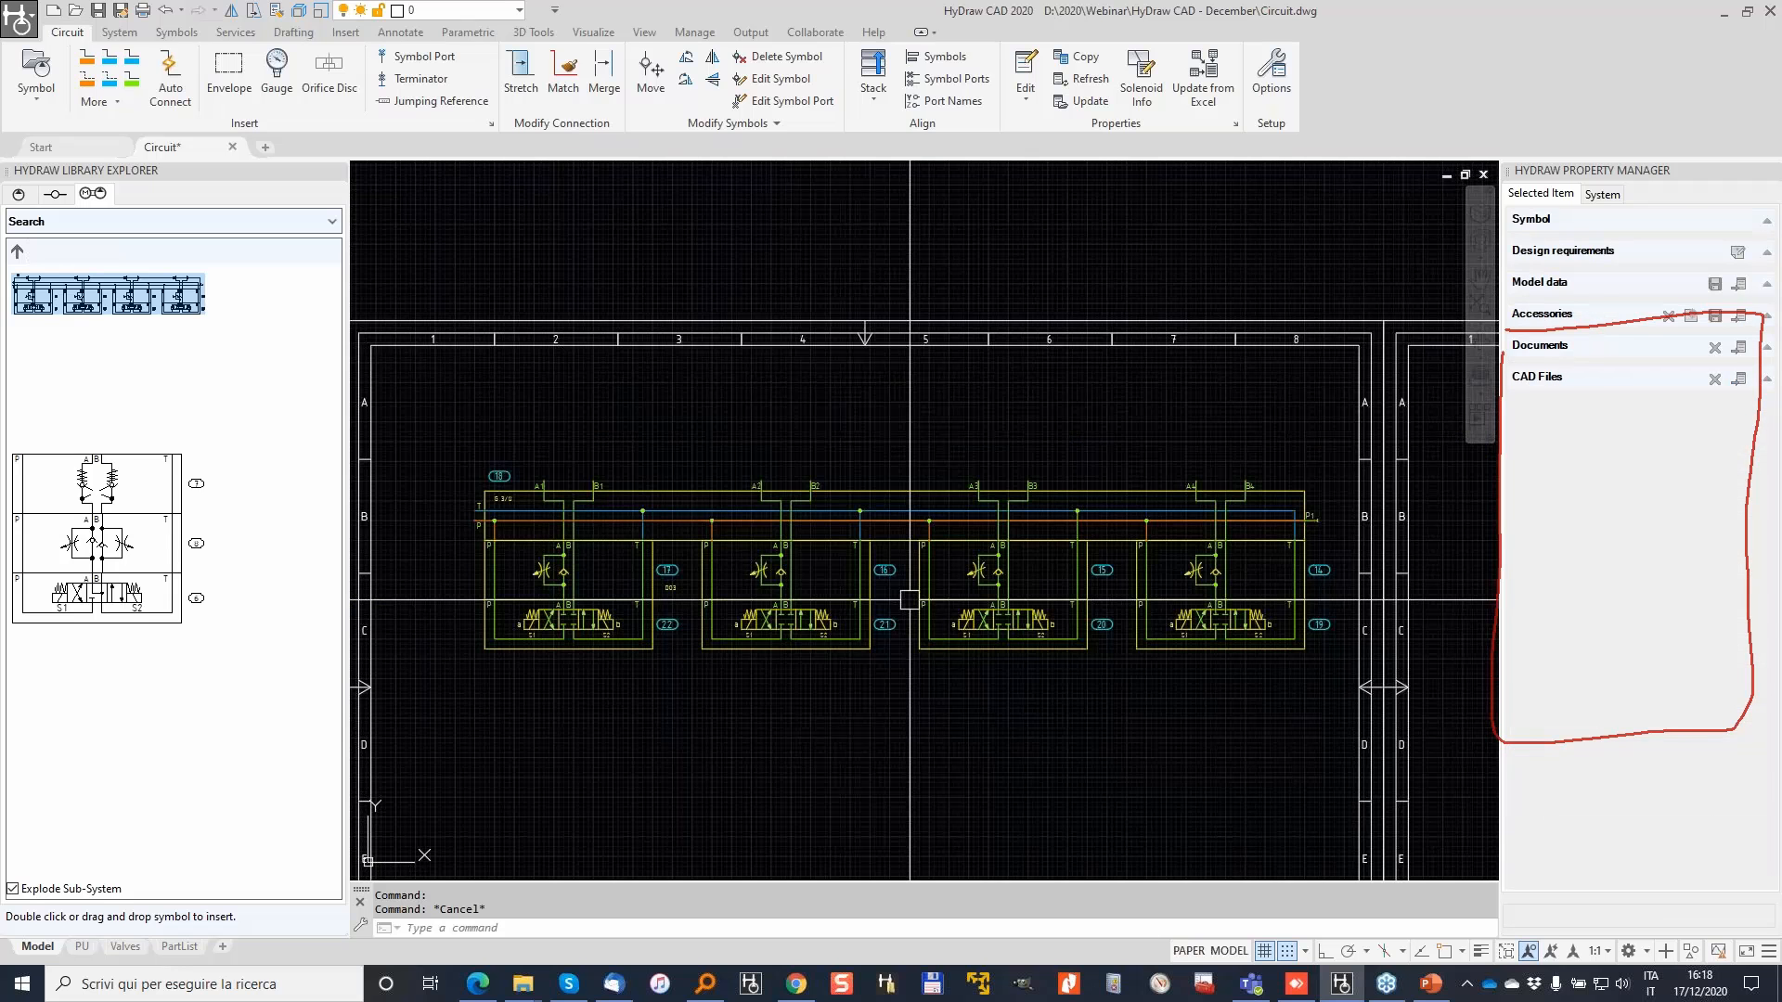
Step: Copy valve 17's Parker ZRD properties onto the flow control valves of the other three stations
left_click(1079, 57)
left_click(557, 568)
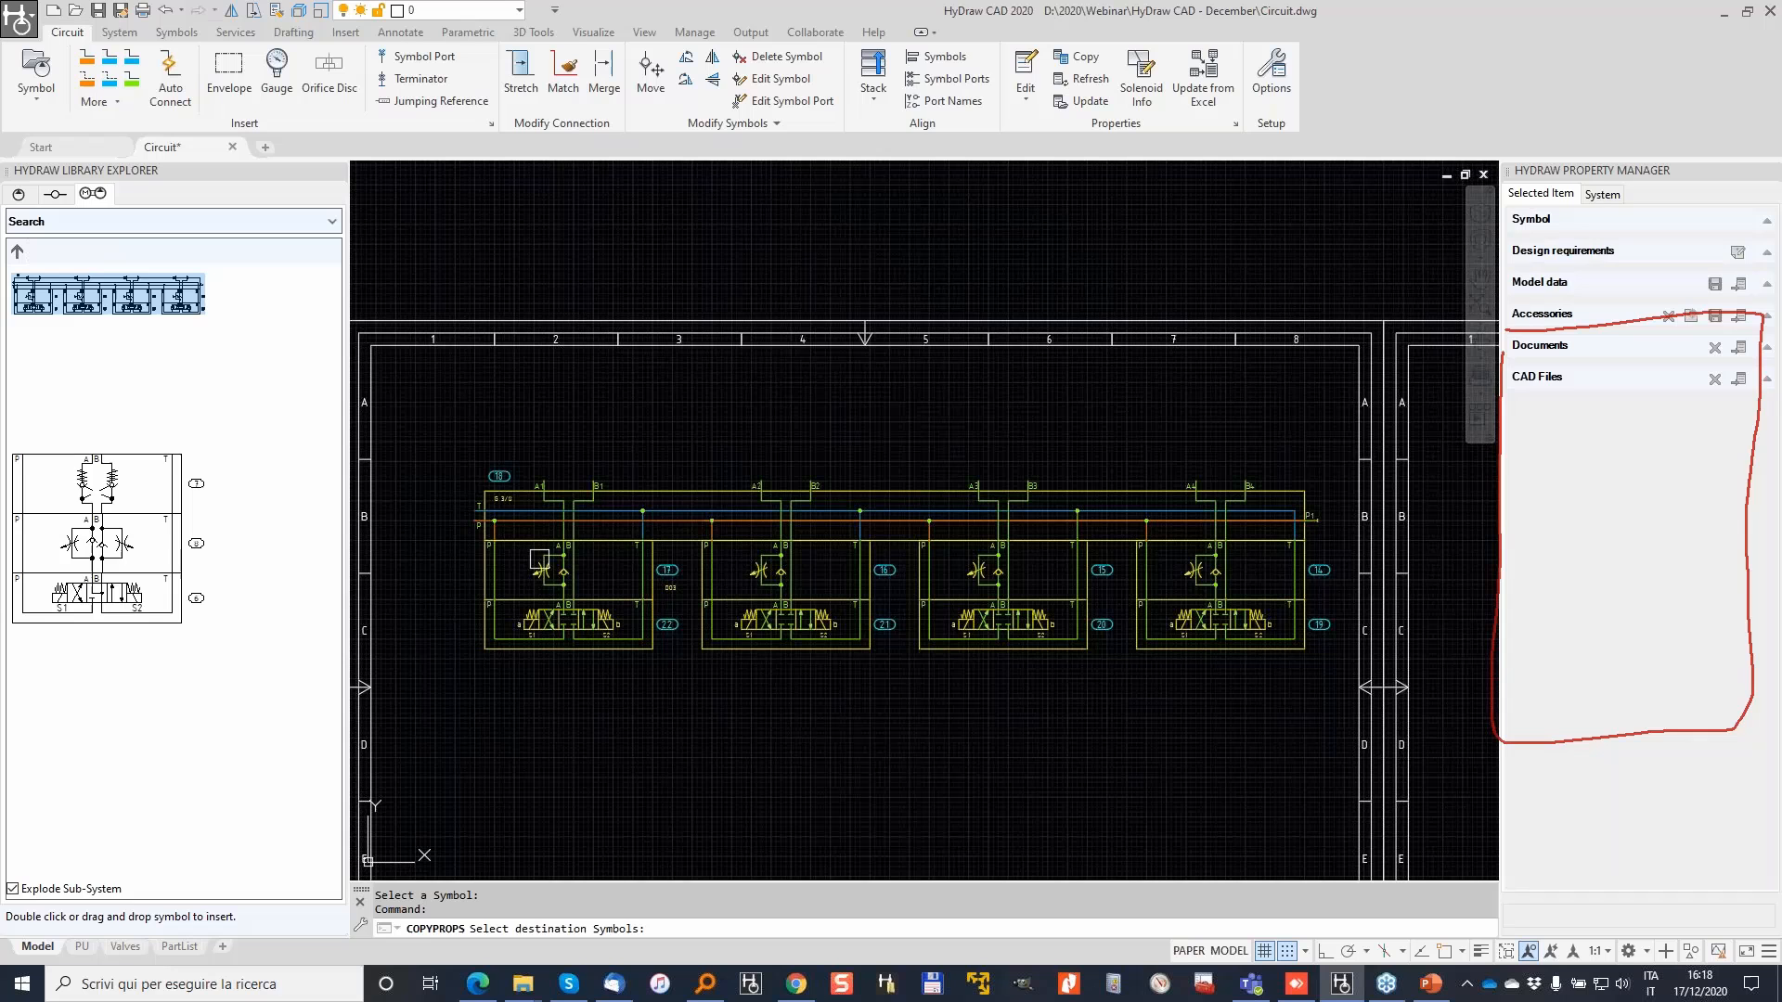
left_click(1266, 566)
left_click(743, 562)
key("Return")
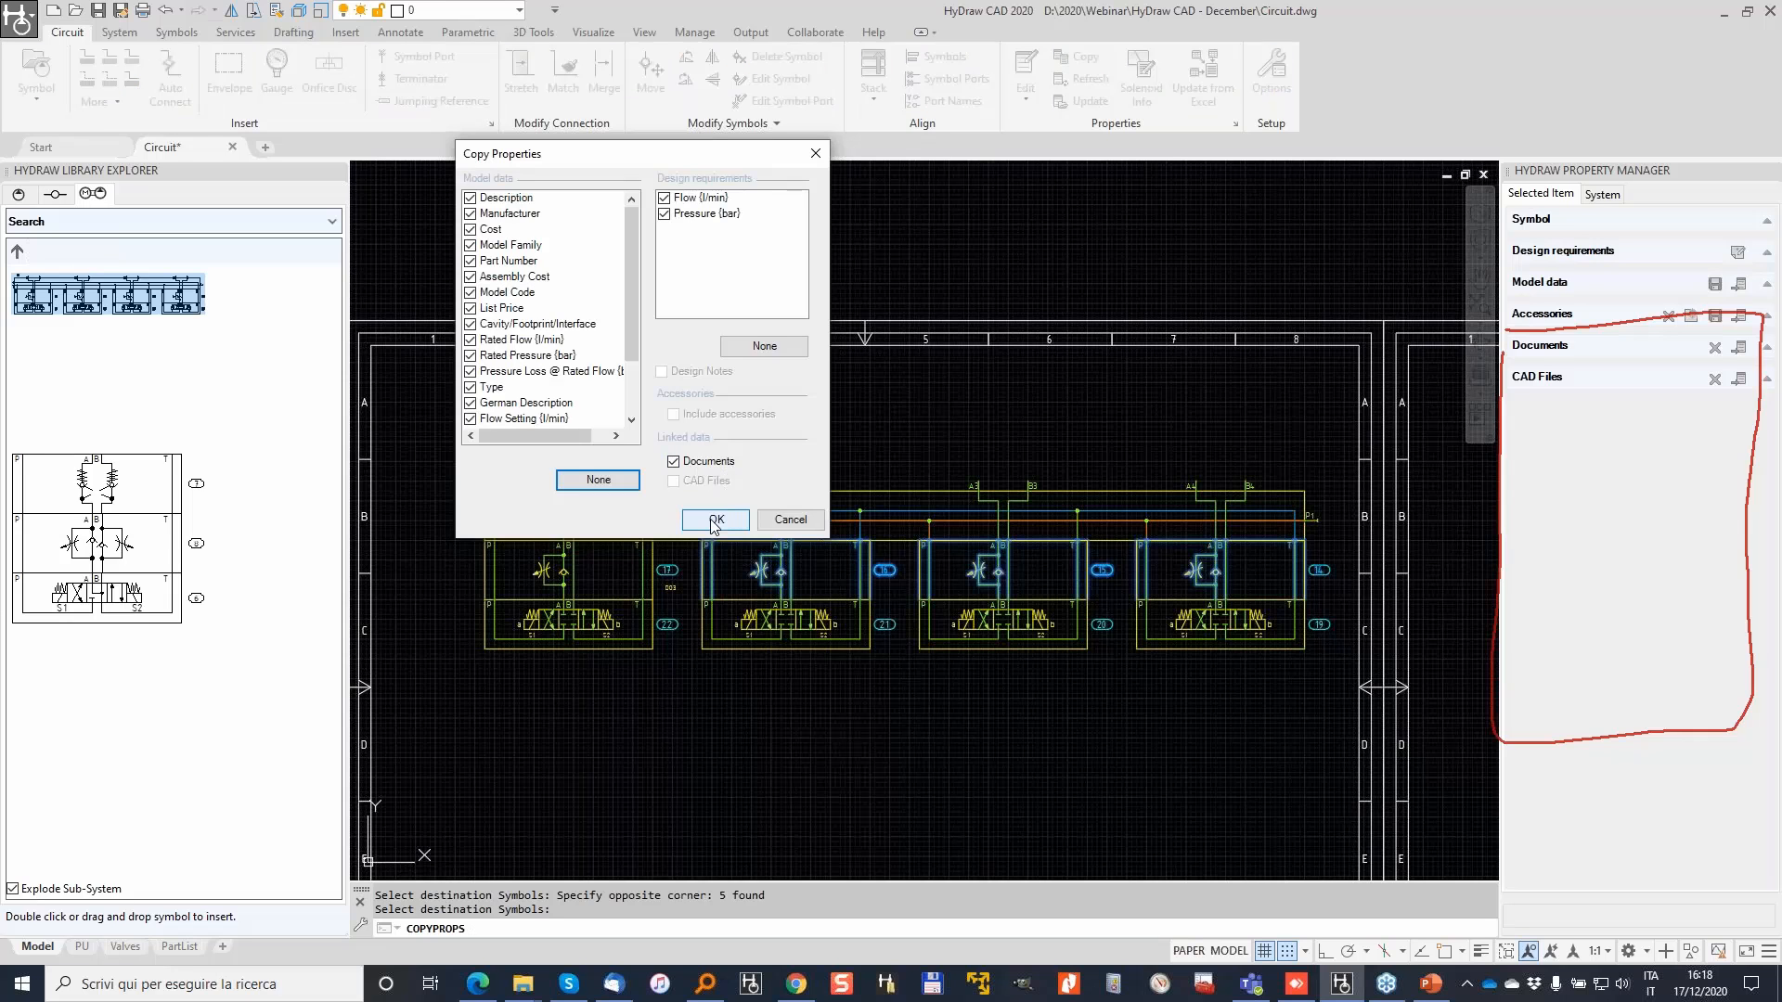
left_click(715, 519)
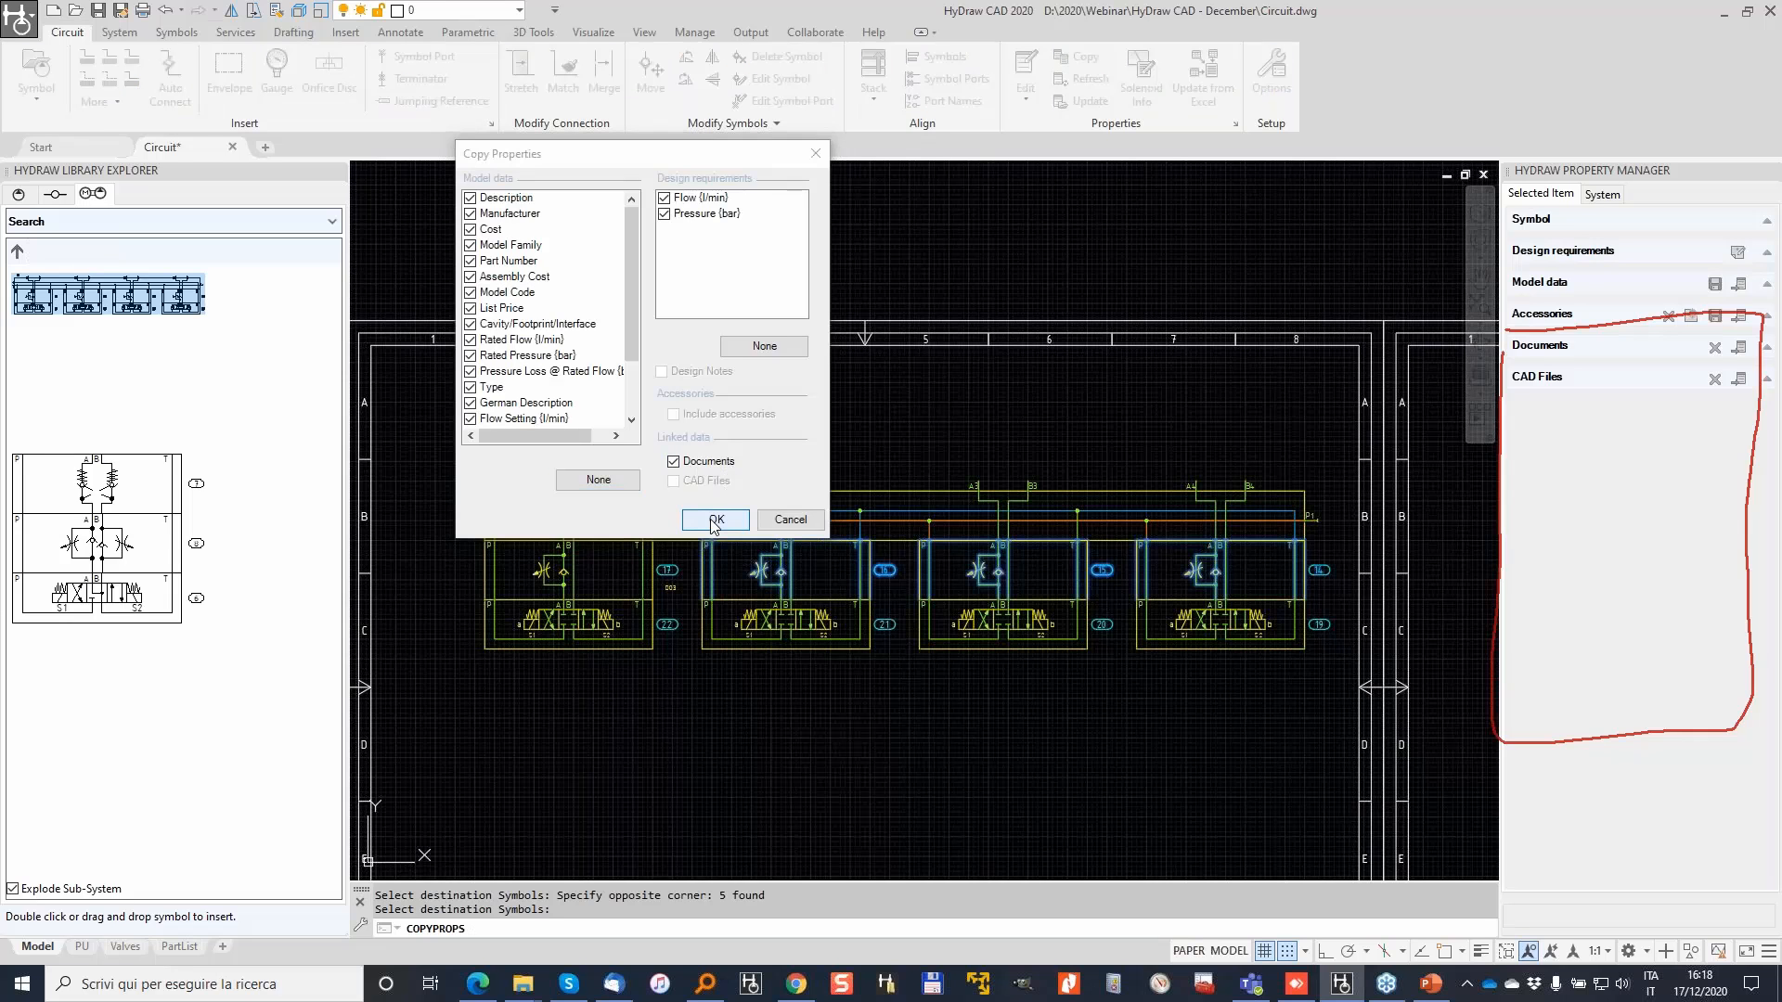
key("Return")
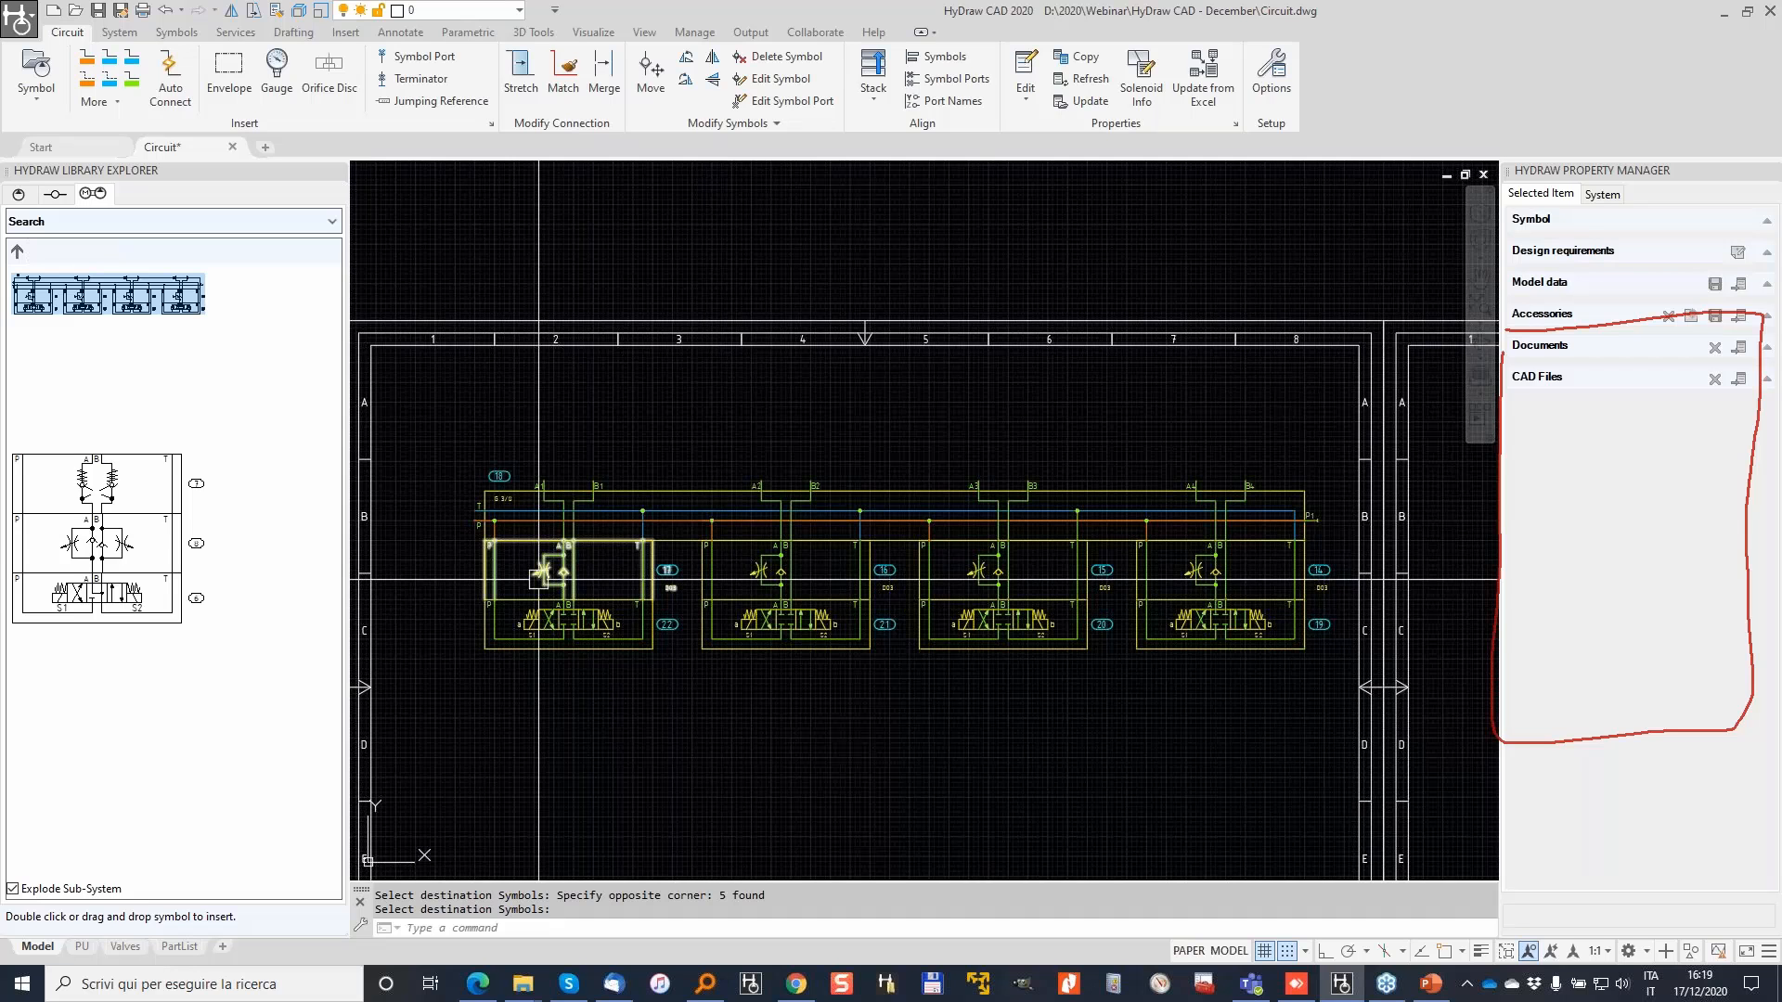
scroll(538, 579, "up", 2)
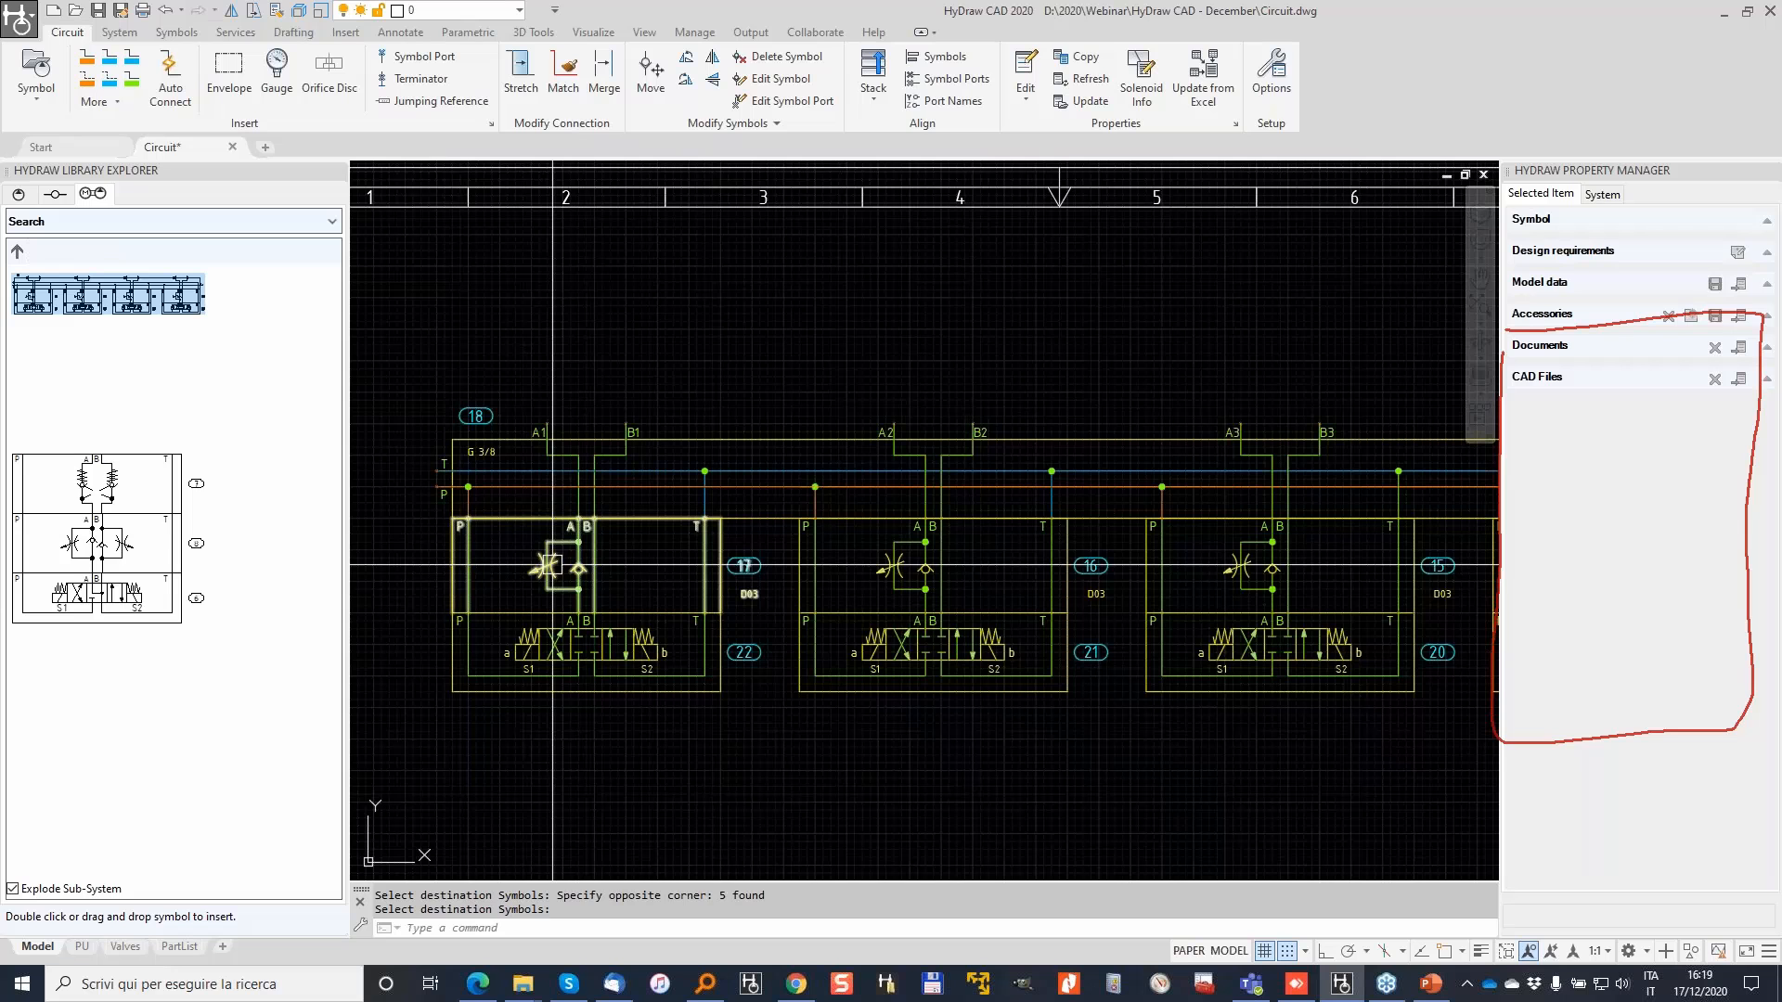
Step: Copy the ZRD model properties onto valve 22 and check its Model Family
left_click(1084, 58)
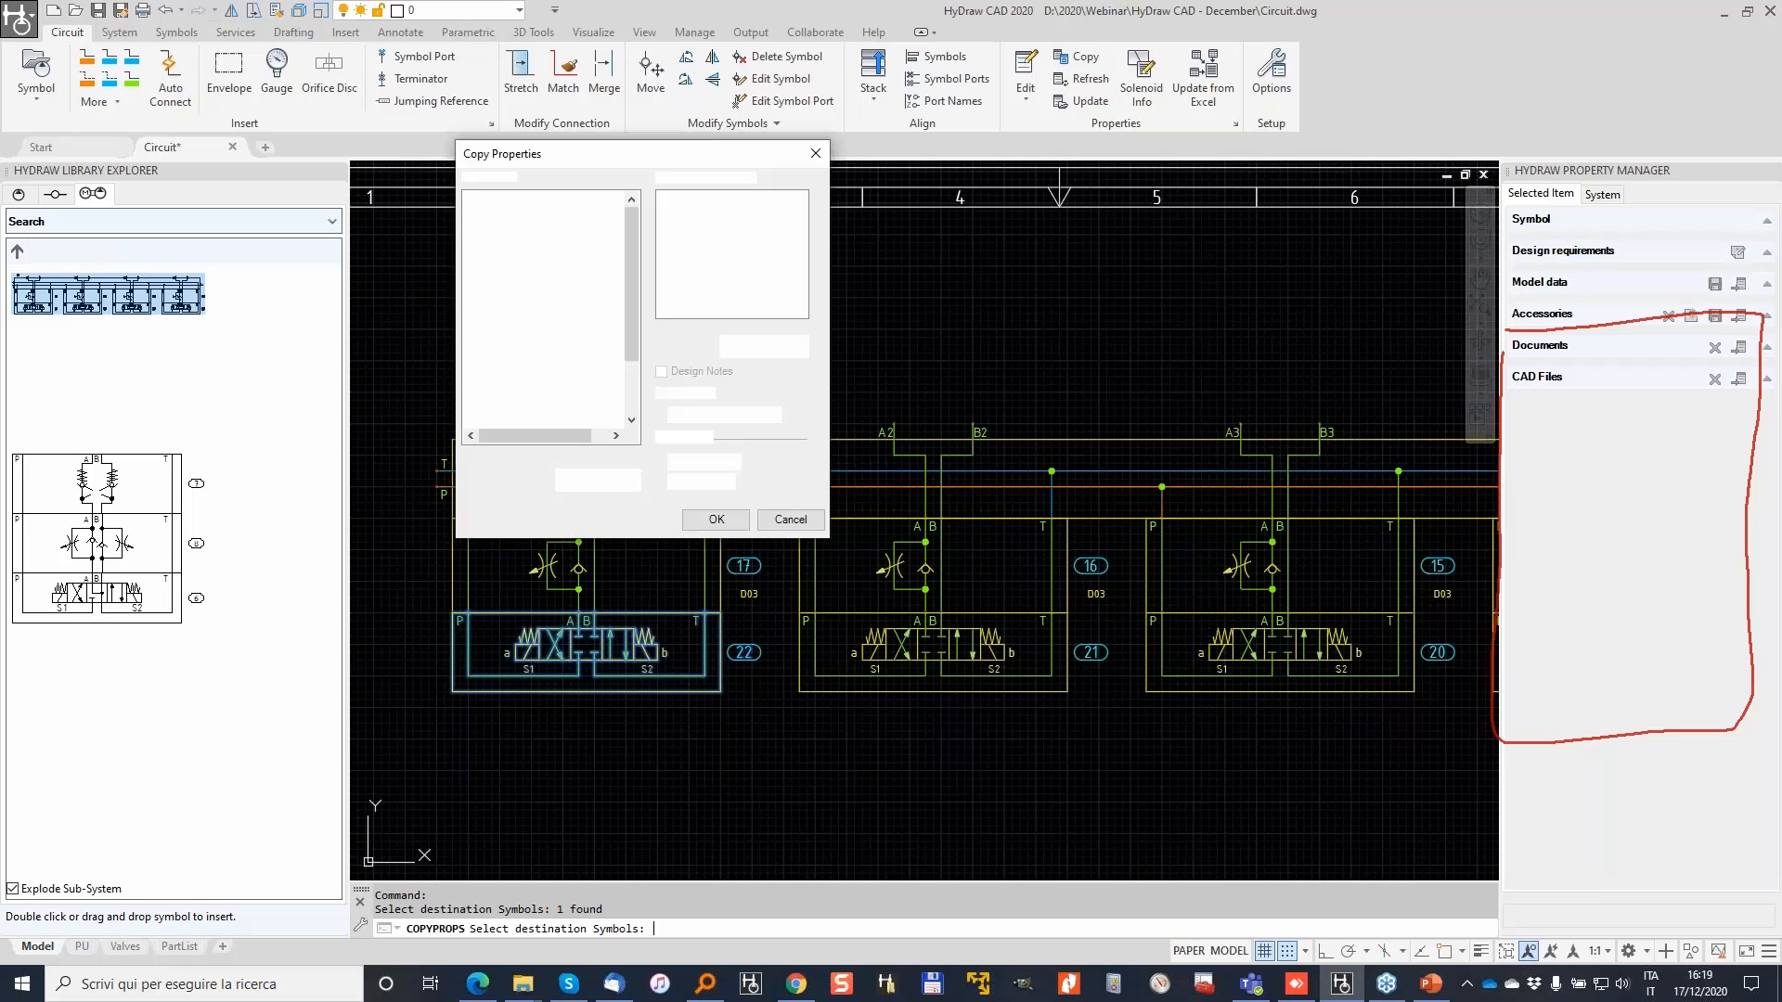
left_click(708, 519)
key("Return")
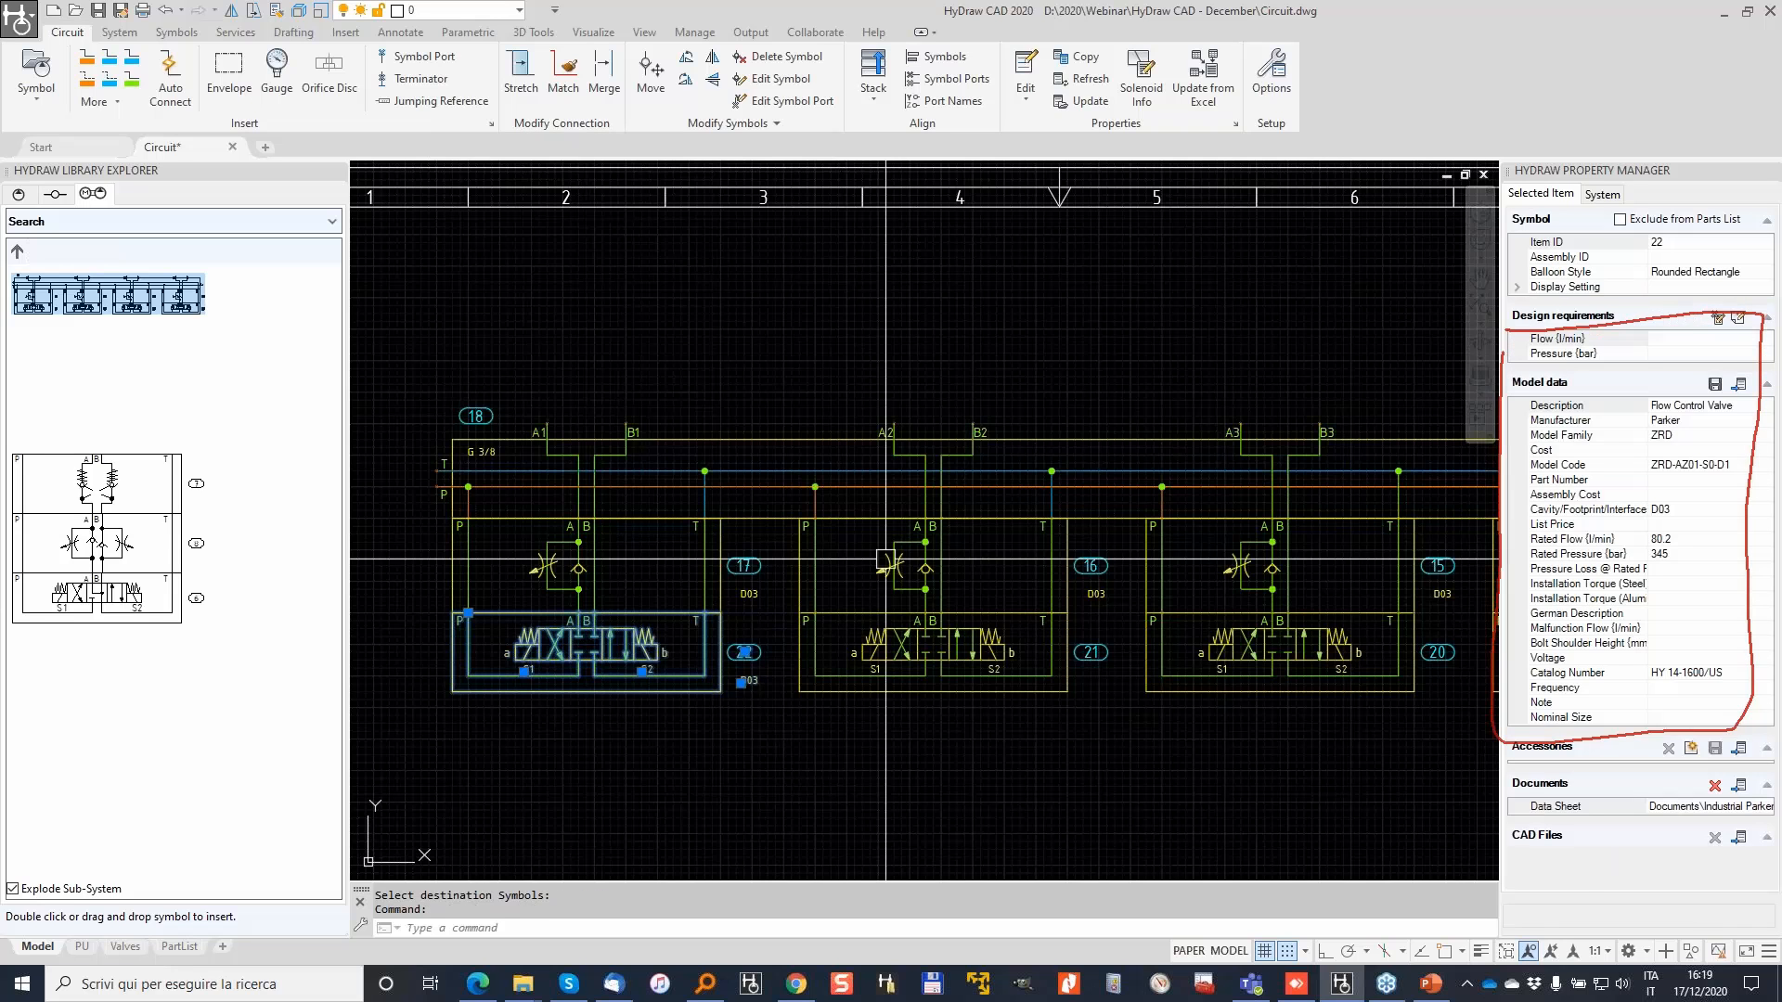
left_click(1682, 435)
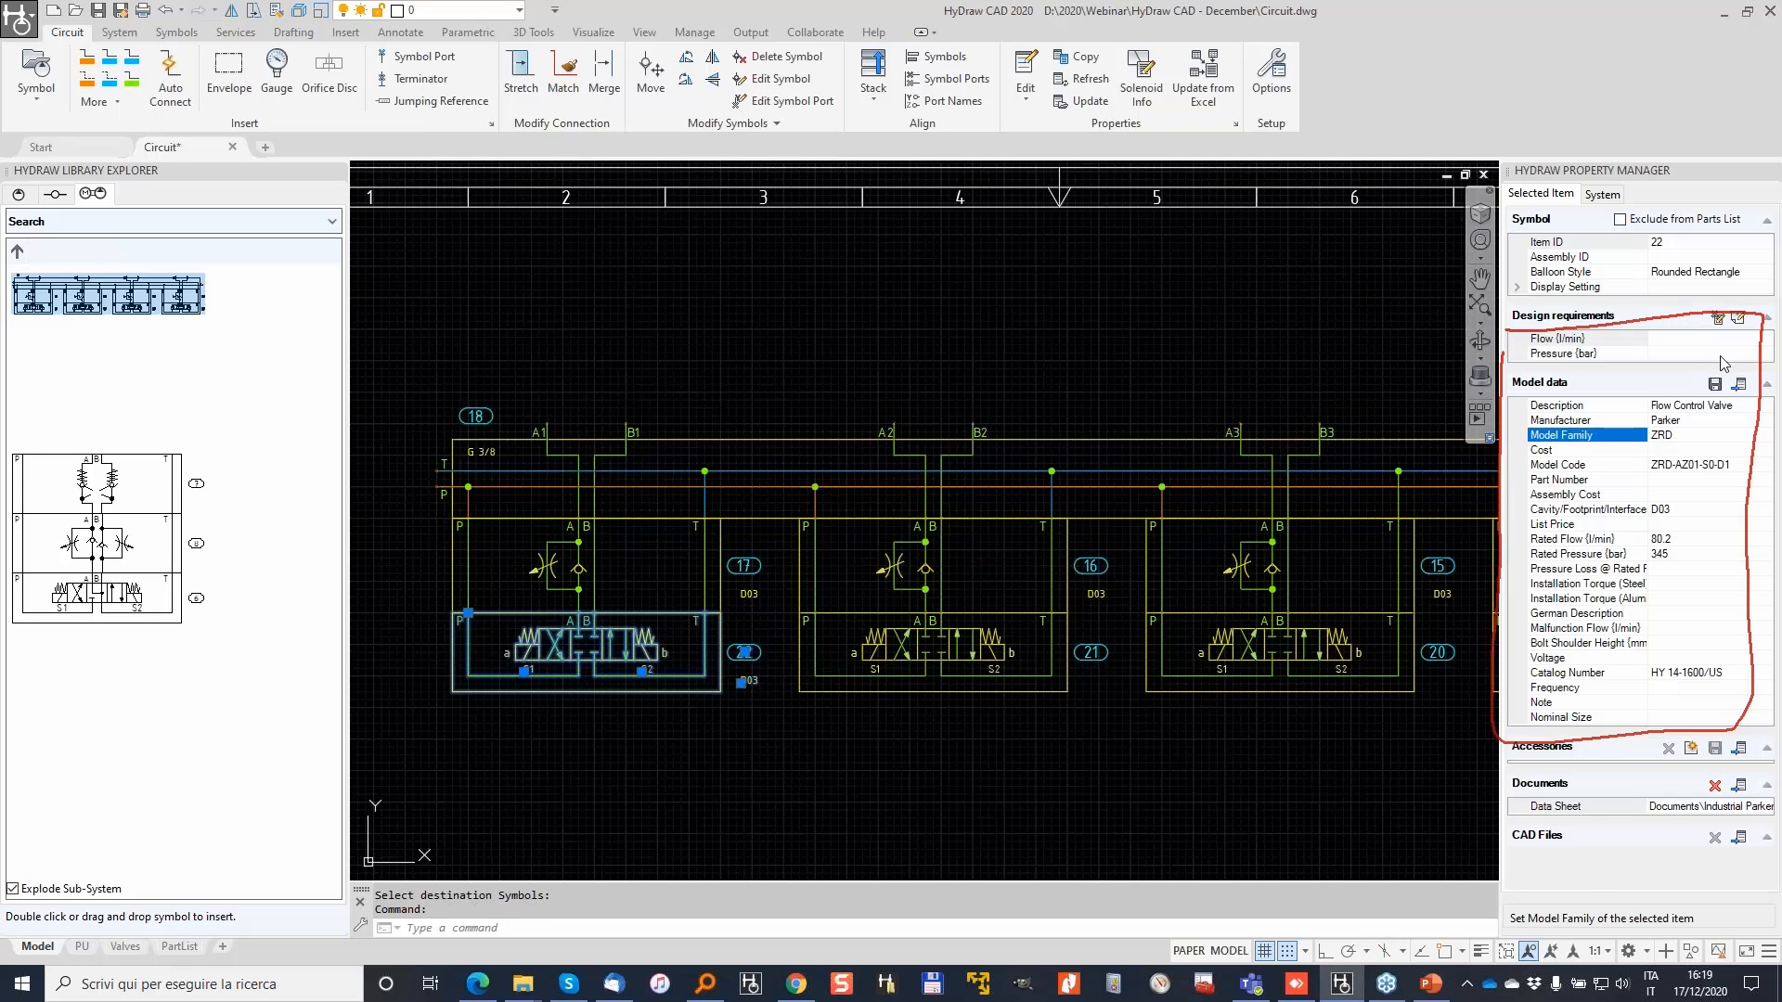
Step: Start another property copy, cancel it, and select directional valve 22
left_click(1077, 56)
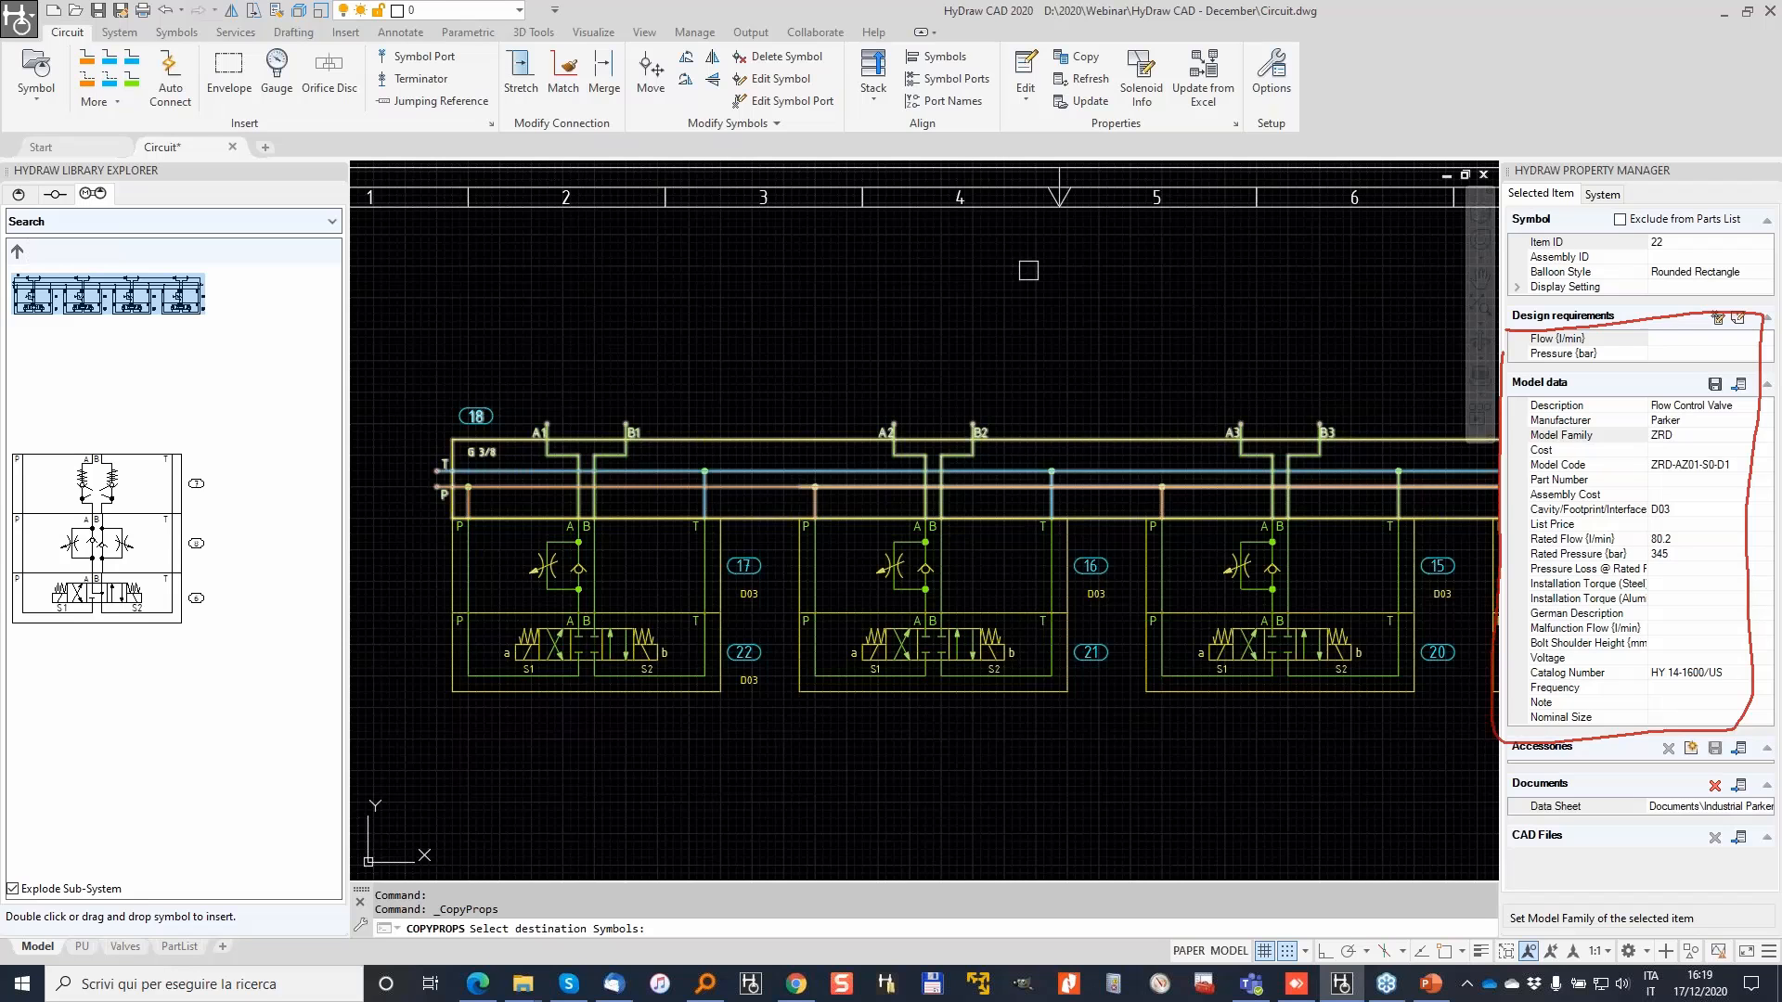
key("Escape")
left_click(624, 641)
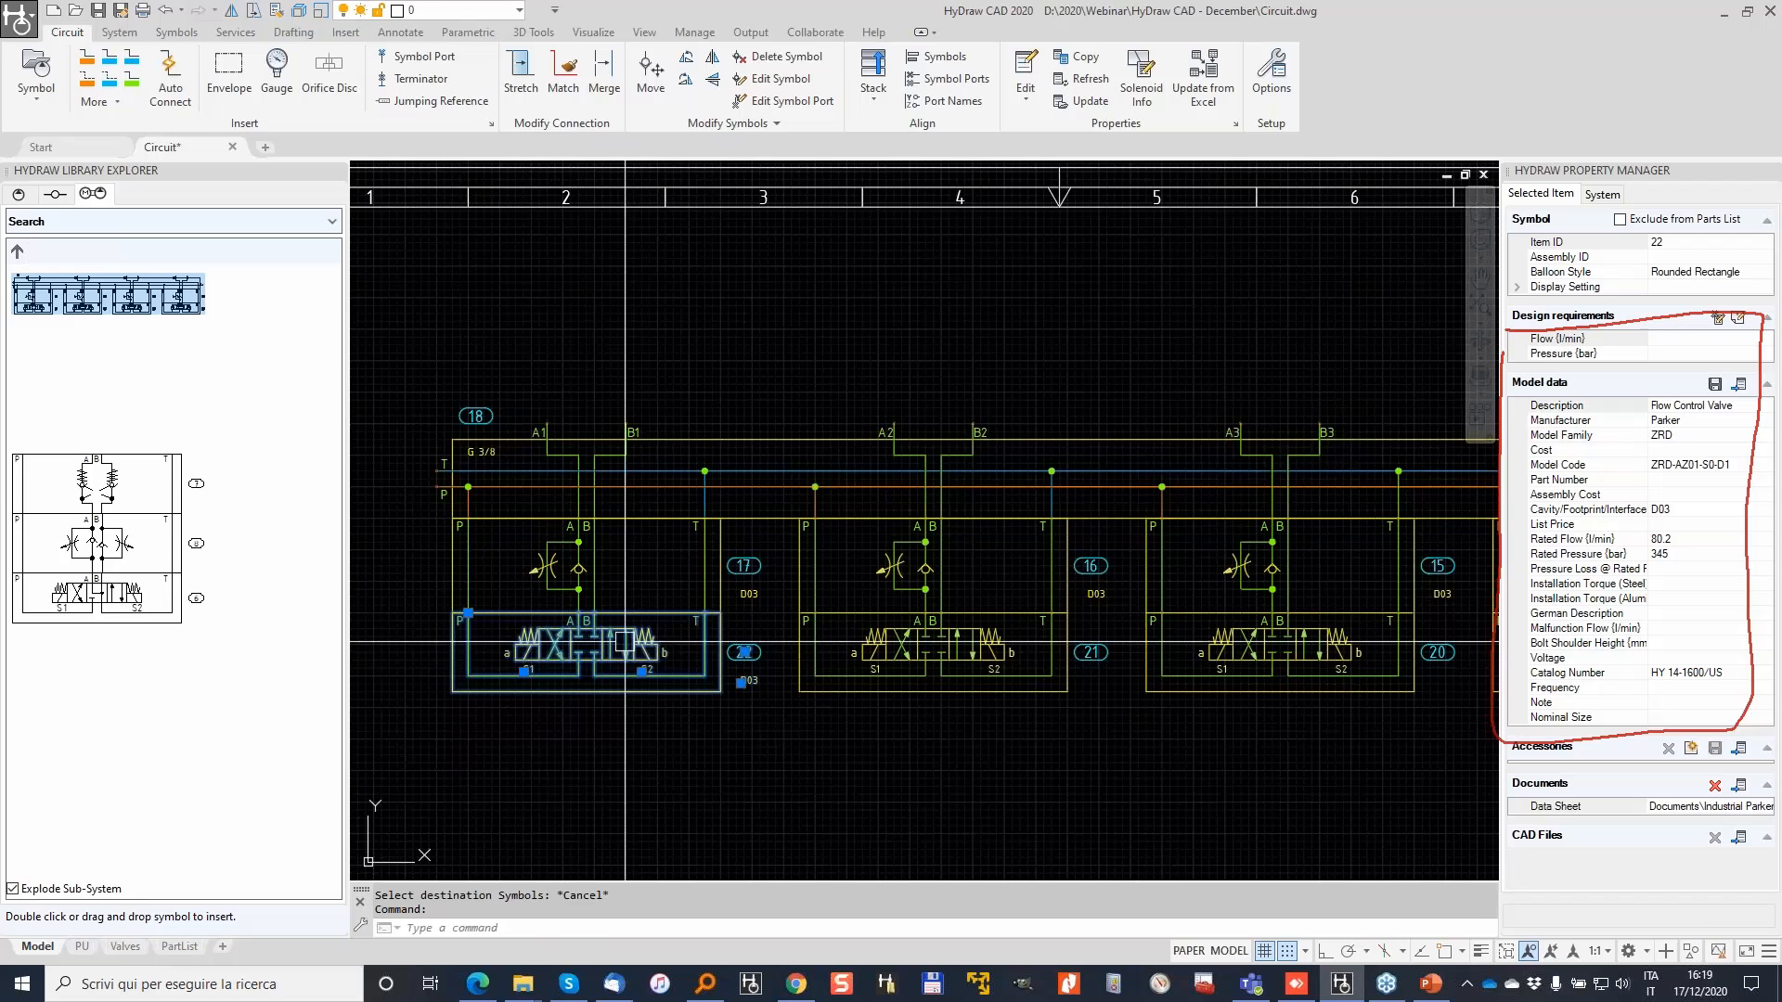
Step: Window-select and delete the four old directional valves
scroll(785, 710, "down", 3)
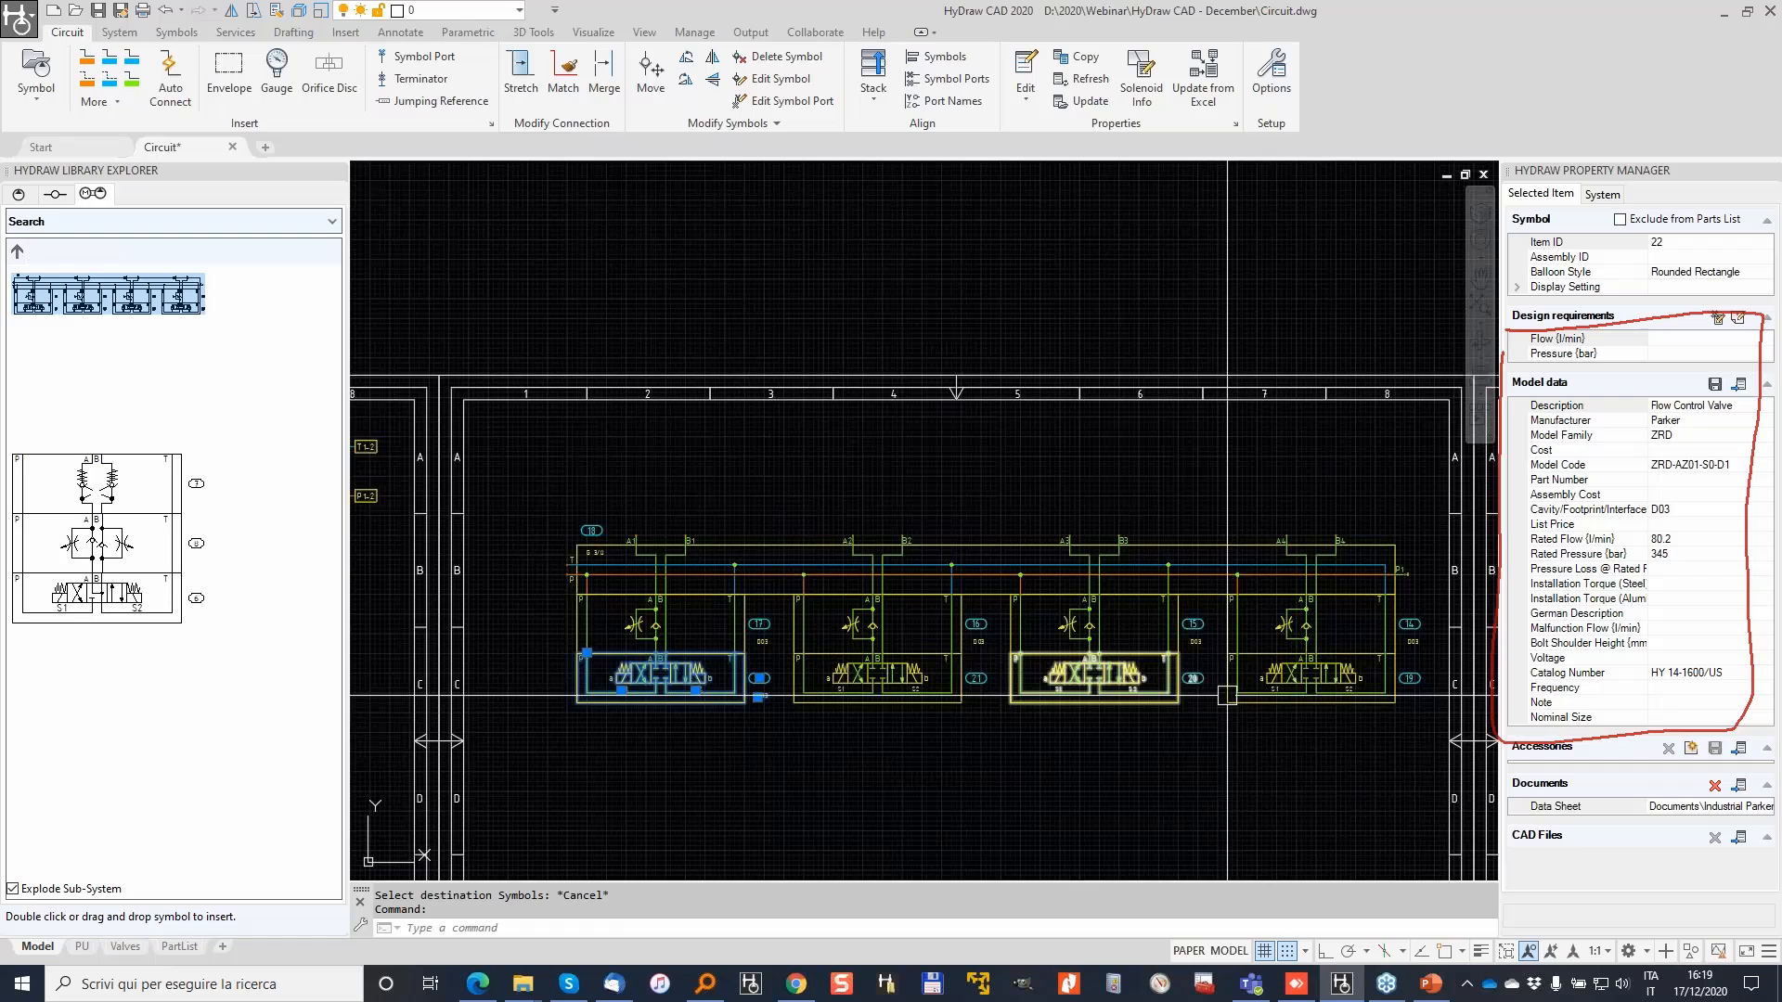
left_click(1355, 735)
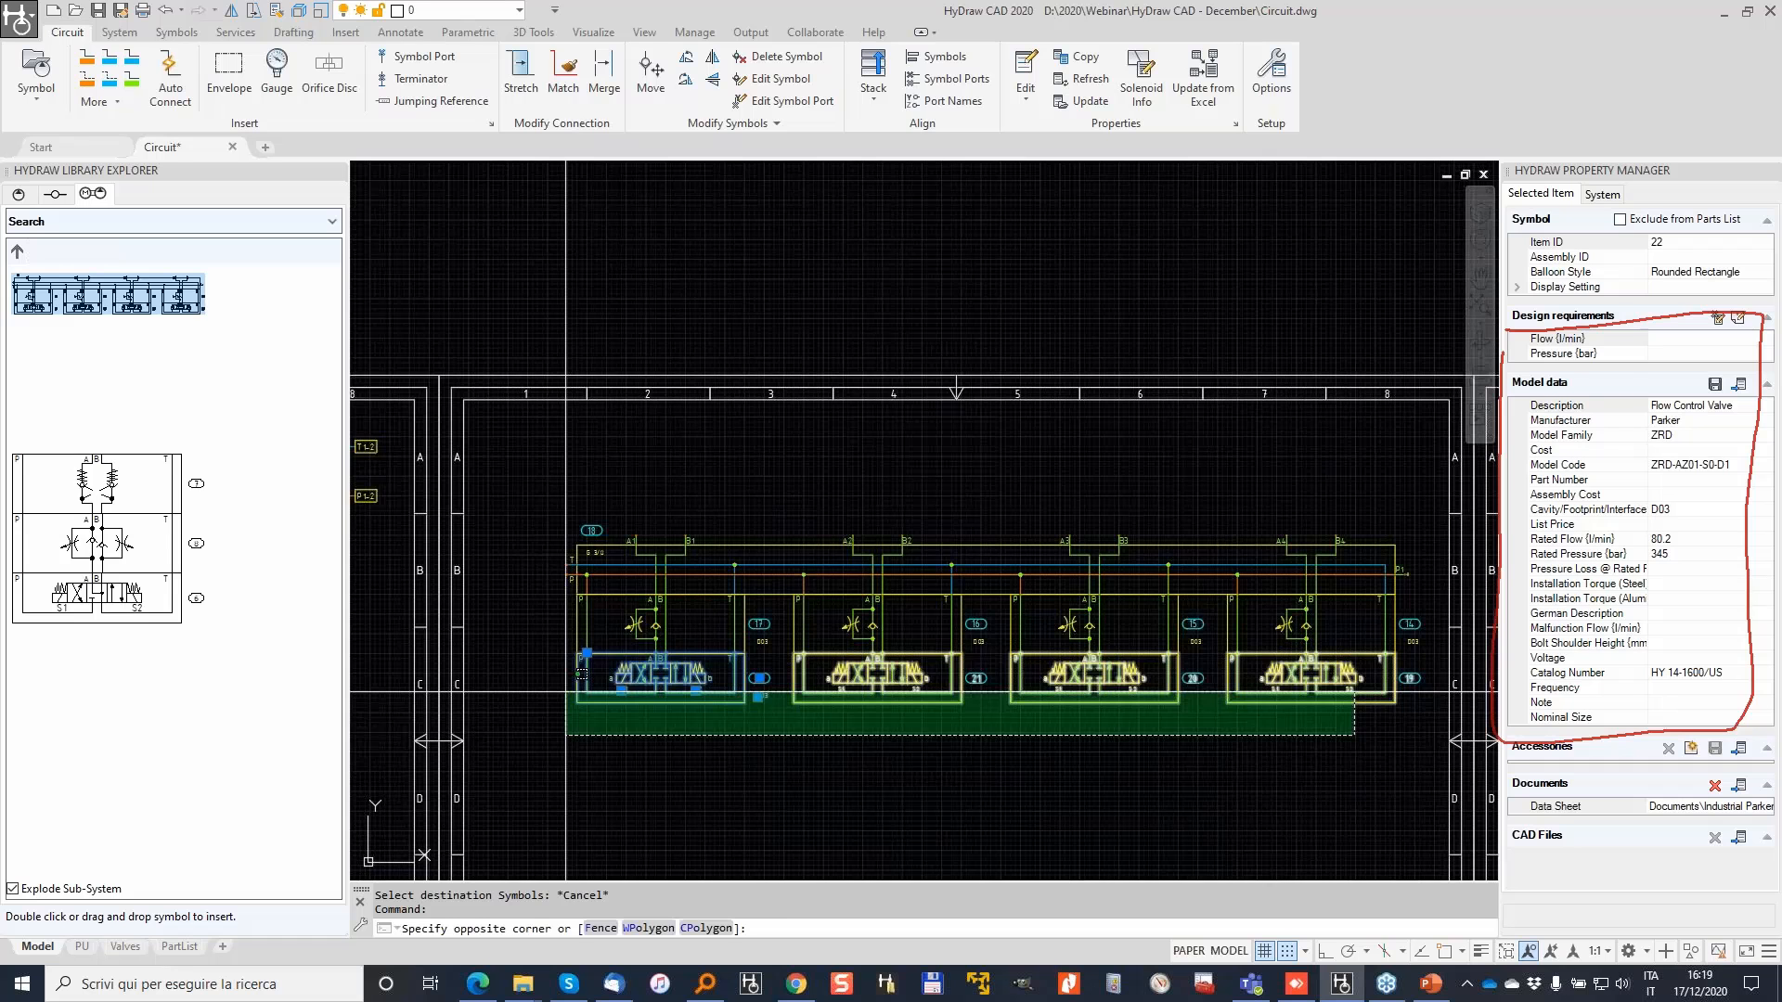
left_click(566, 691)
key("Delete")
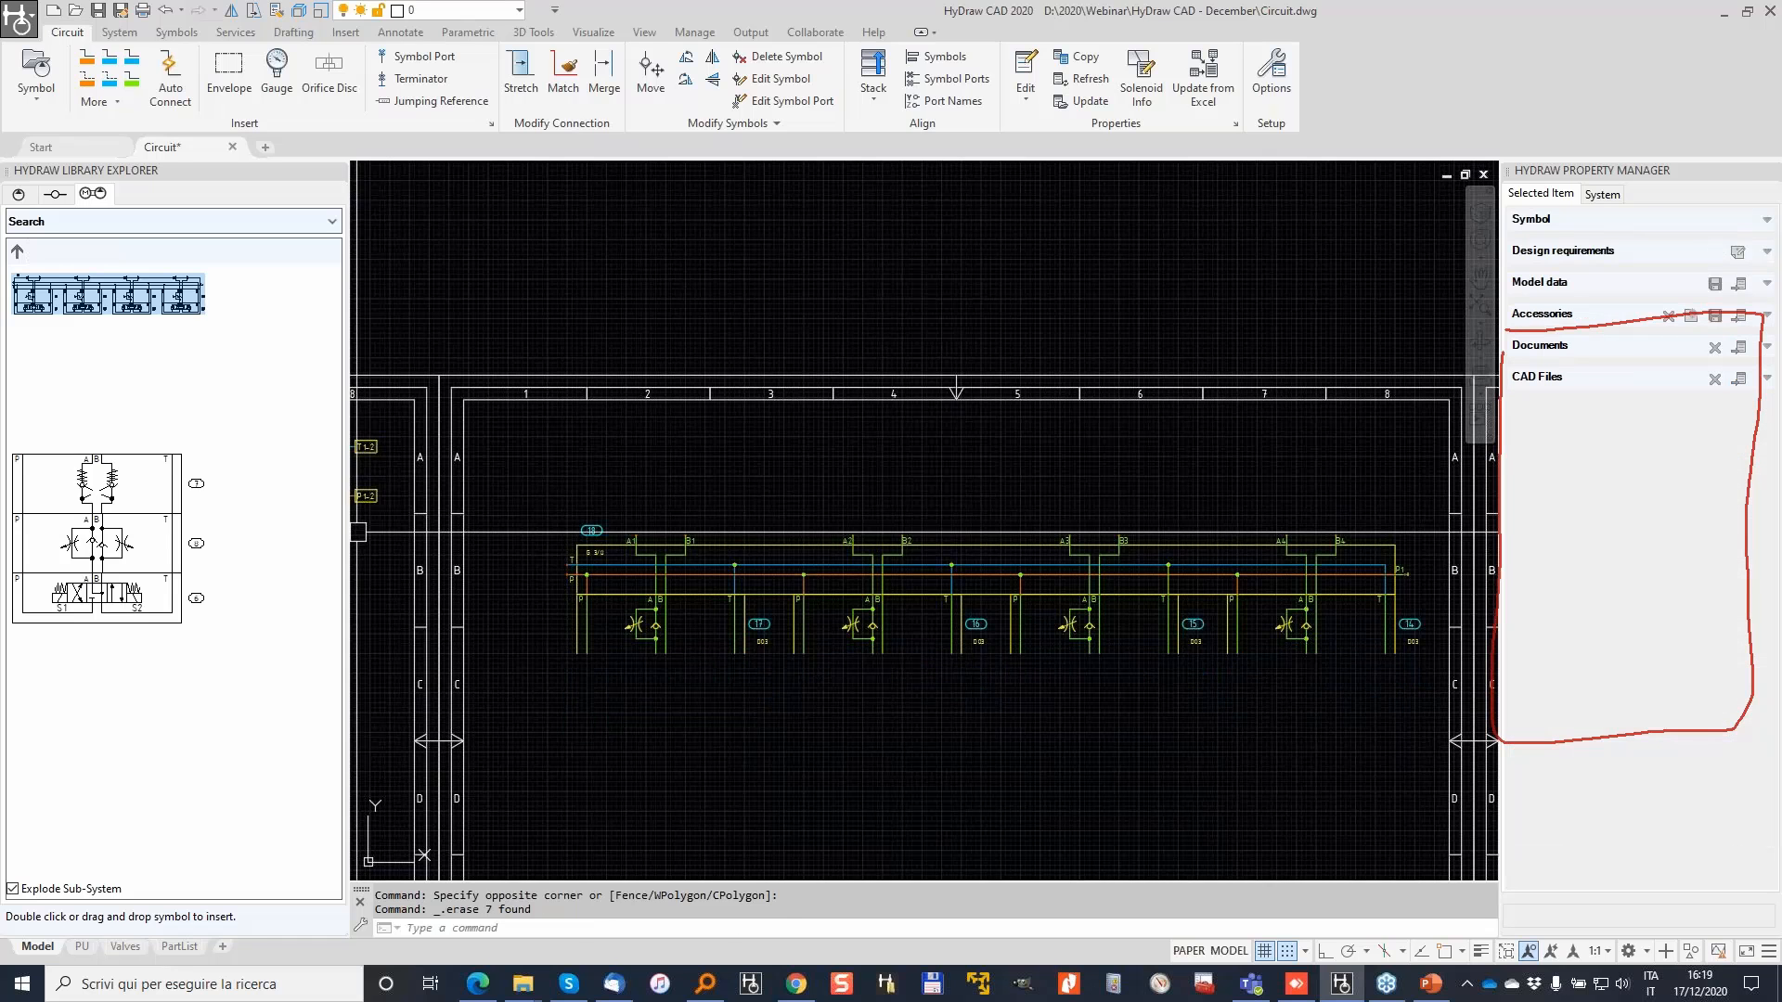
Step: Search the FluidPowerTools.com library for model code 4WE
left_click(18, 194)
left_click(329, 218)
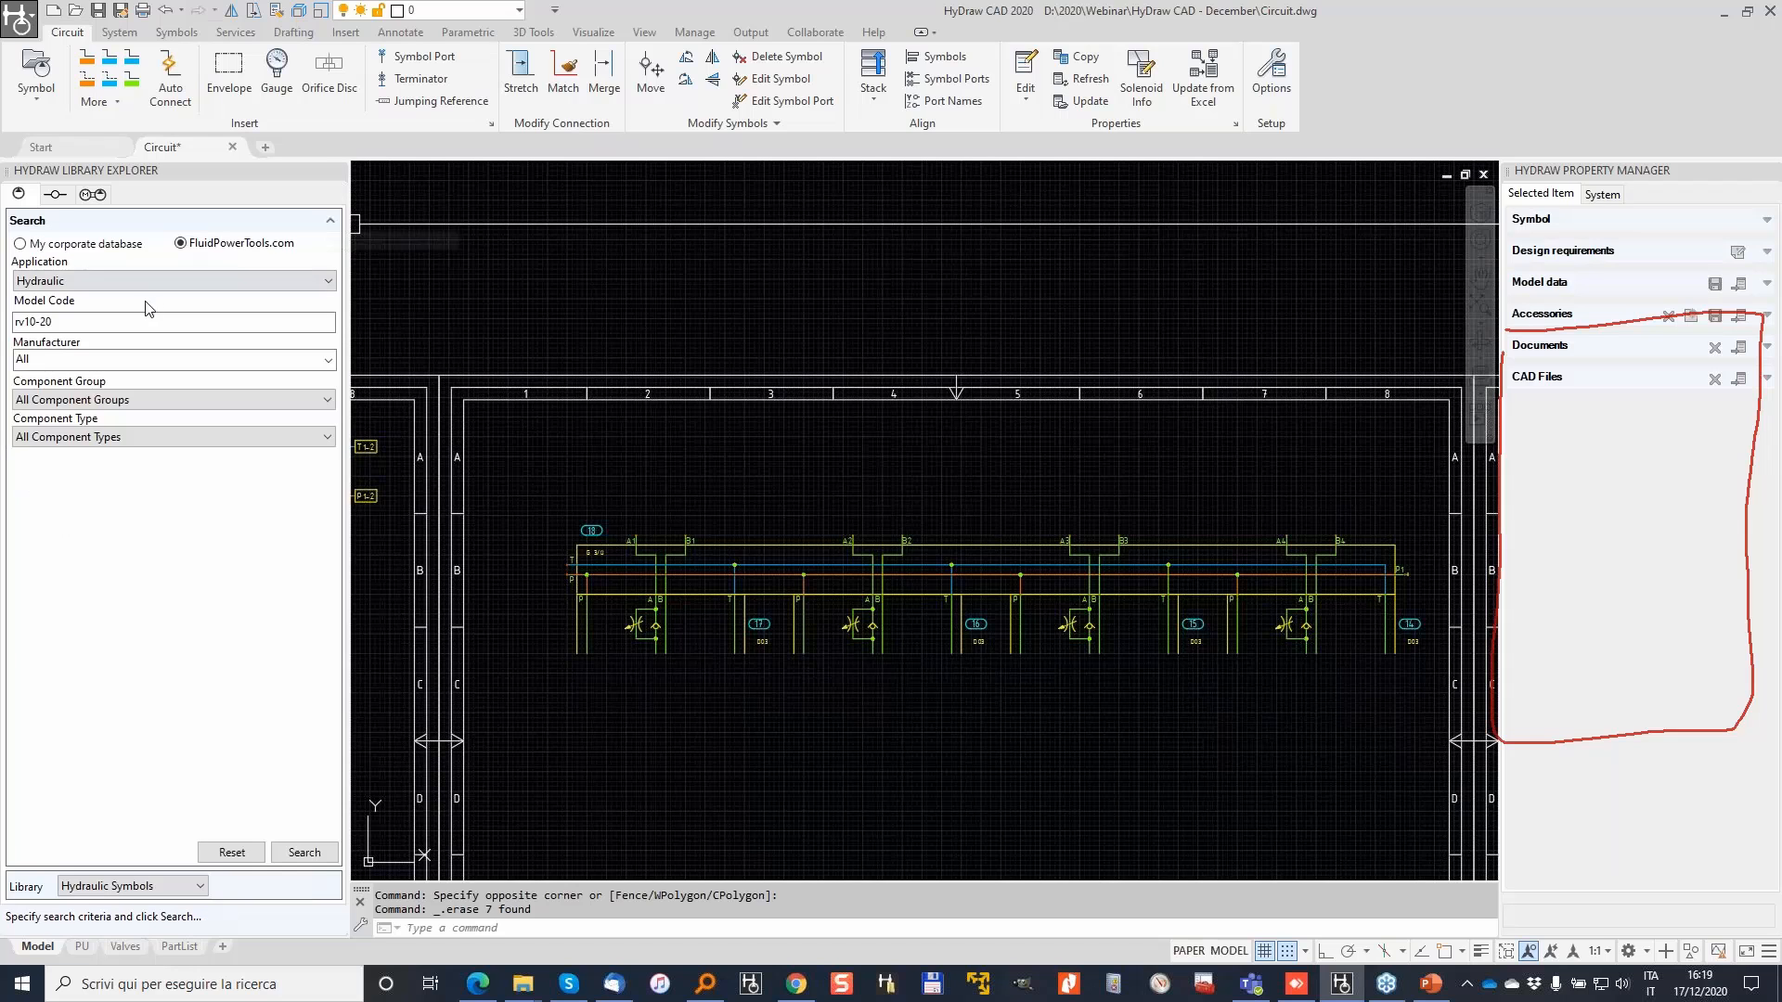
left_click(92, 320)
key("BackSpace")
key("BackSpace")
key("BackSpace")
key("BackSpace")
key("BackSpace")
key("BackSpace")
key("BackSpace")
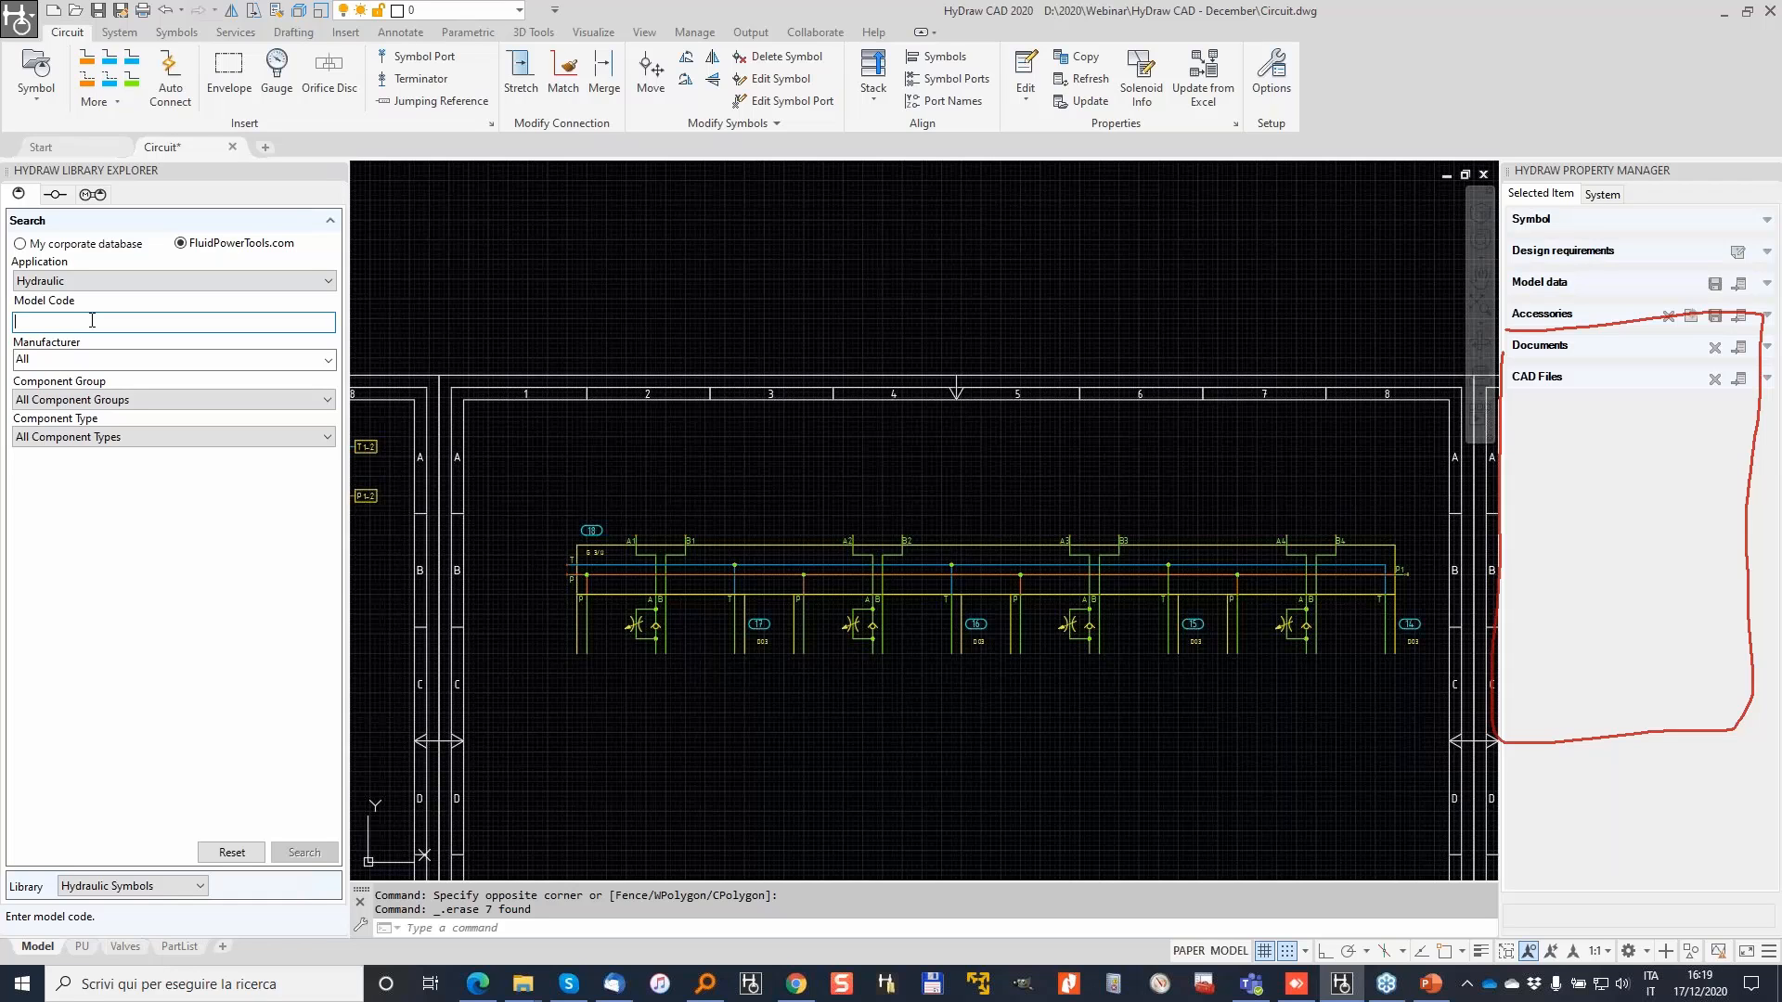
type("4WE6J")
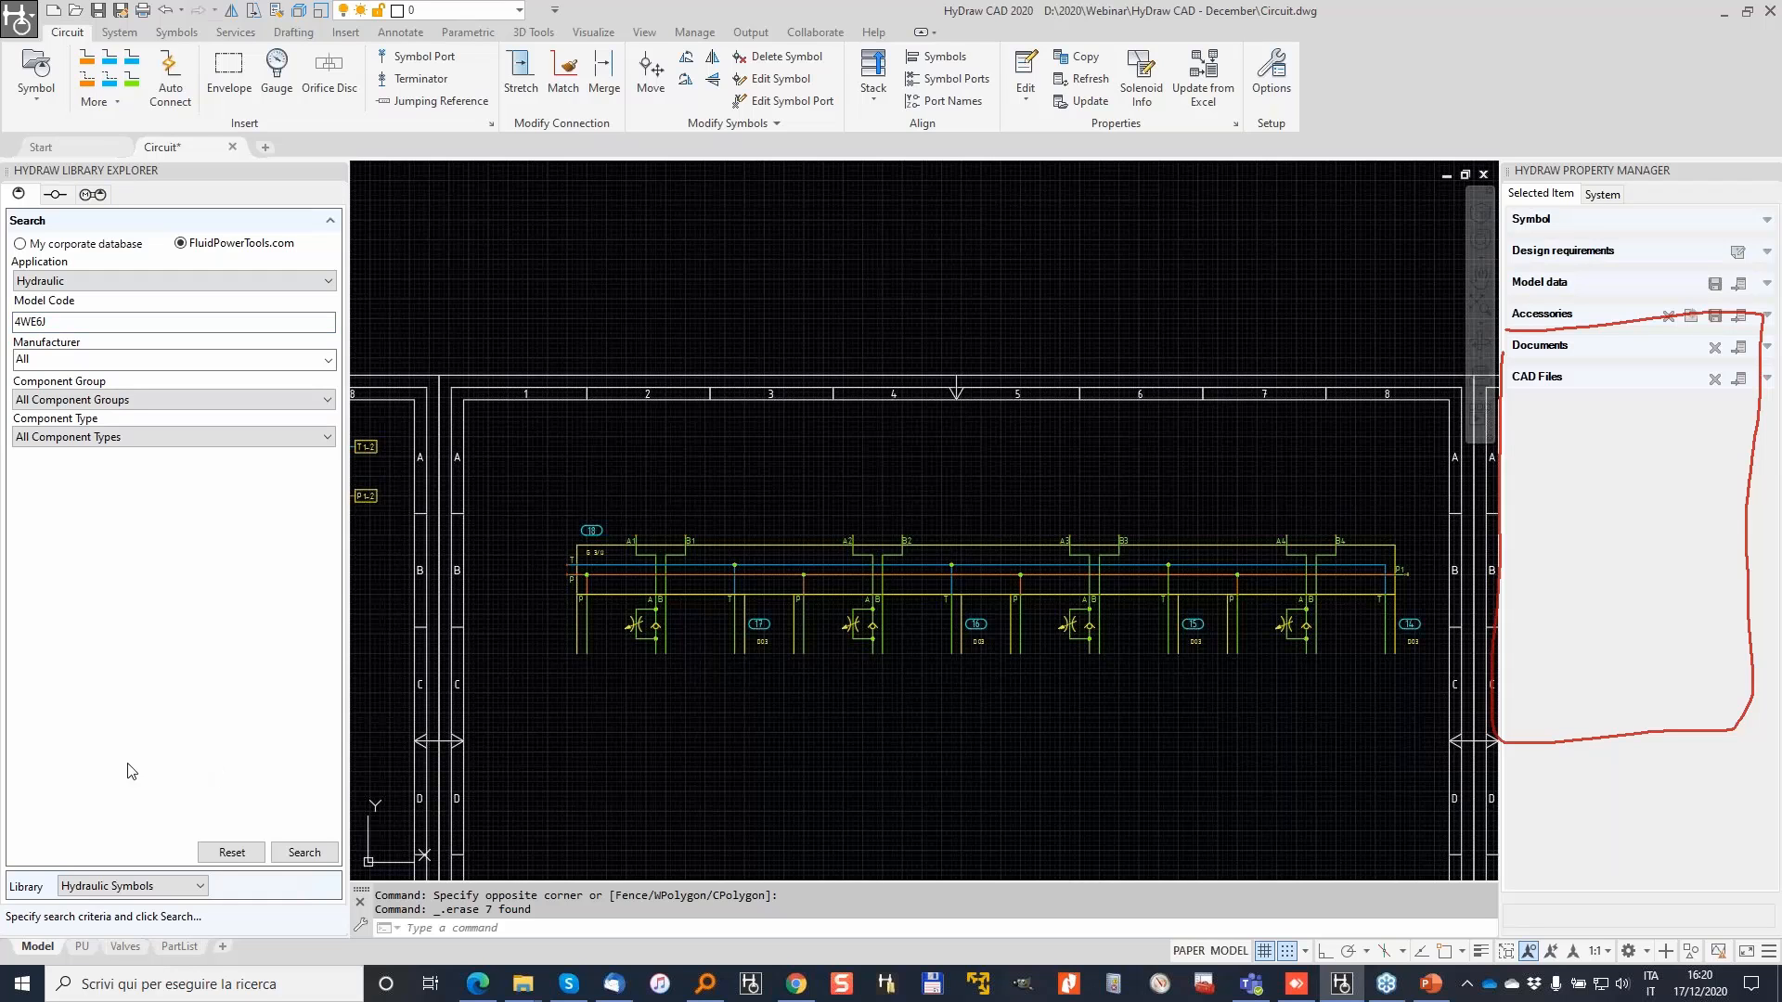
left_click(304, 852)
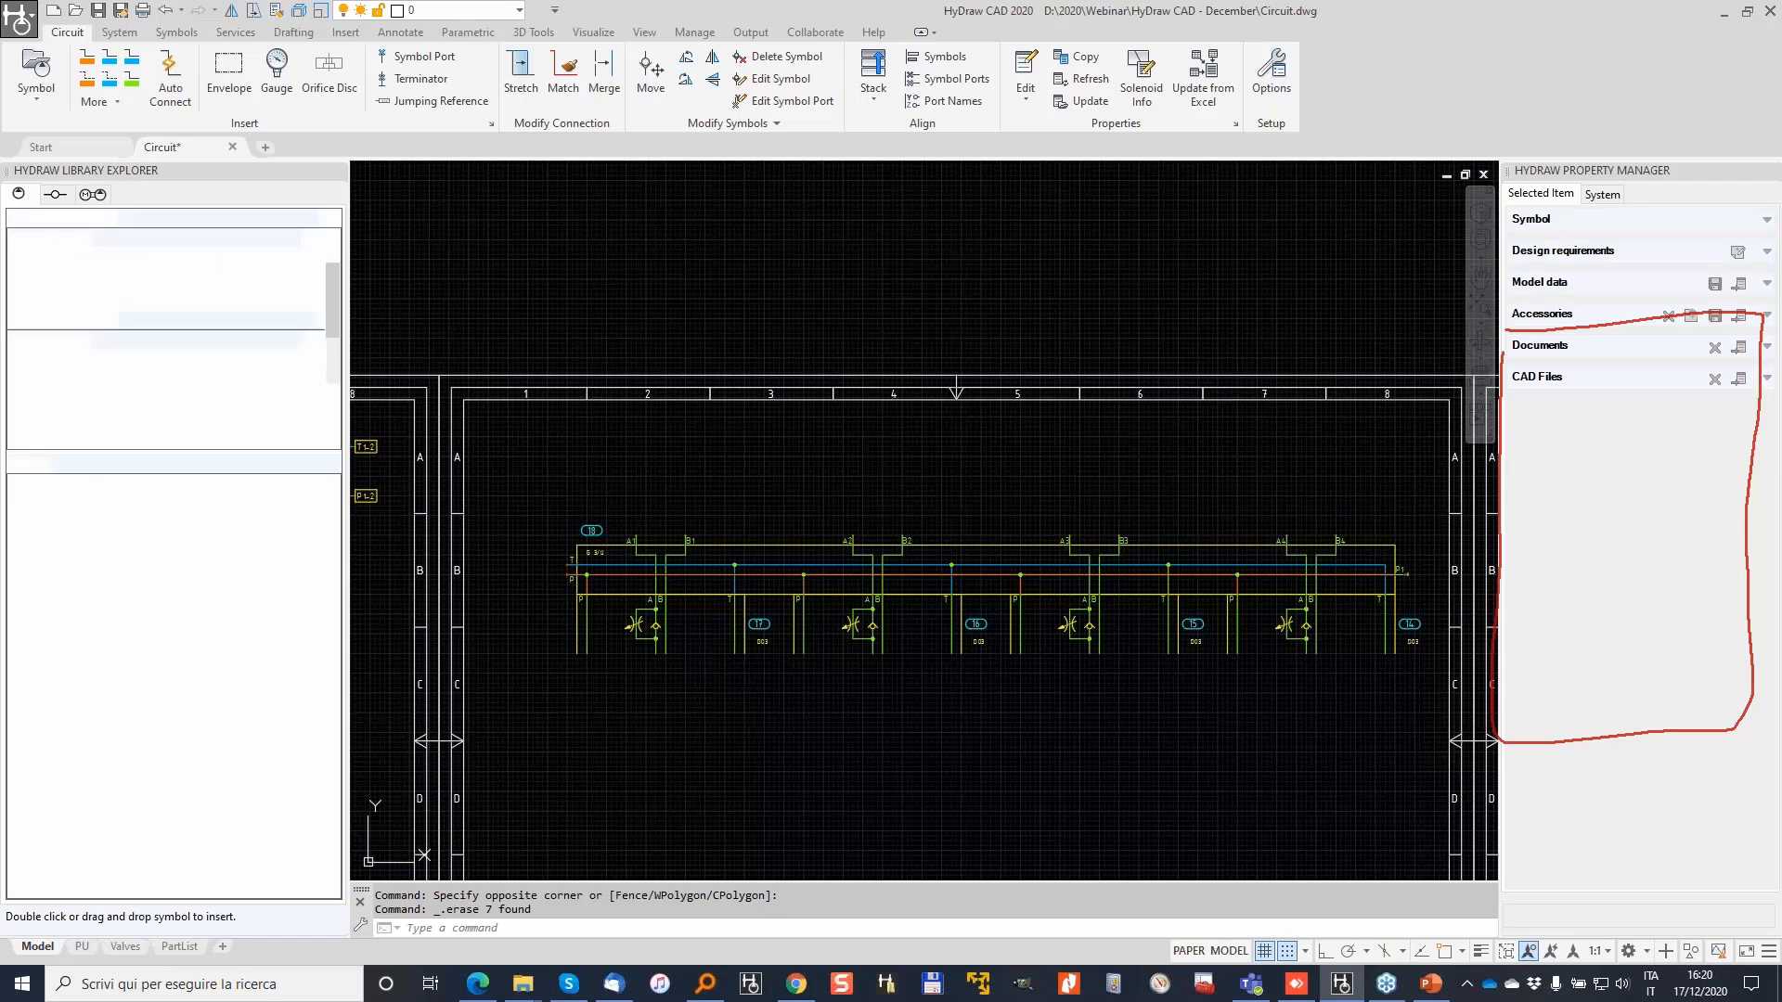
Step: Filter the directional valve's linked models to Parker and choose D1VW004C*J*L**
right_click(116, 496)
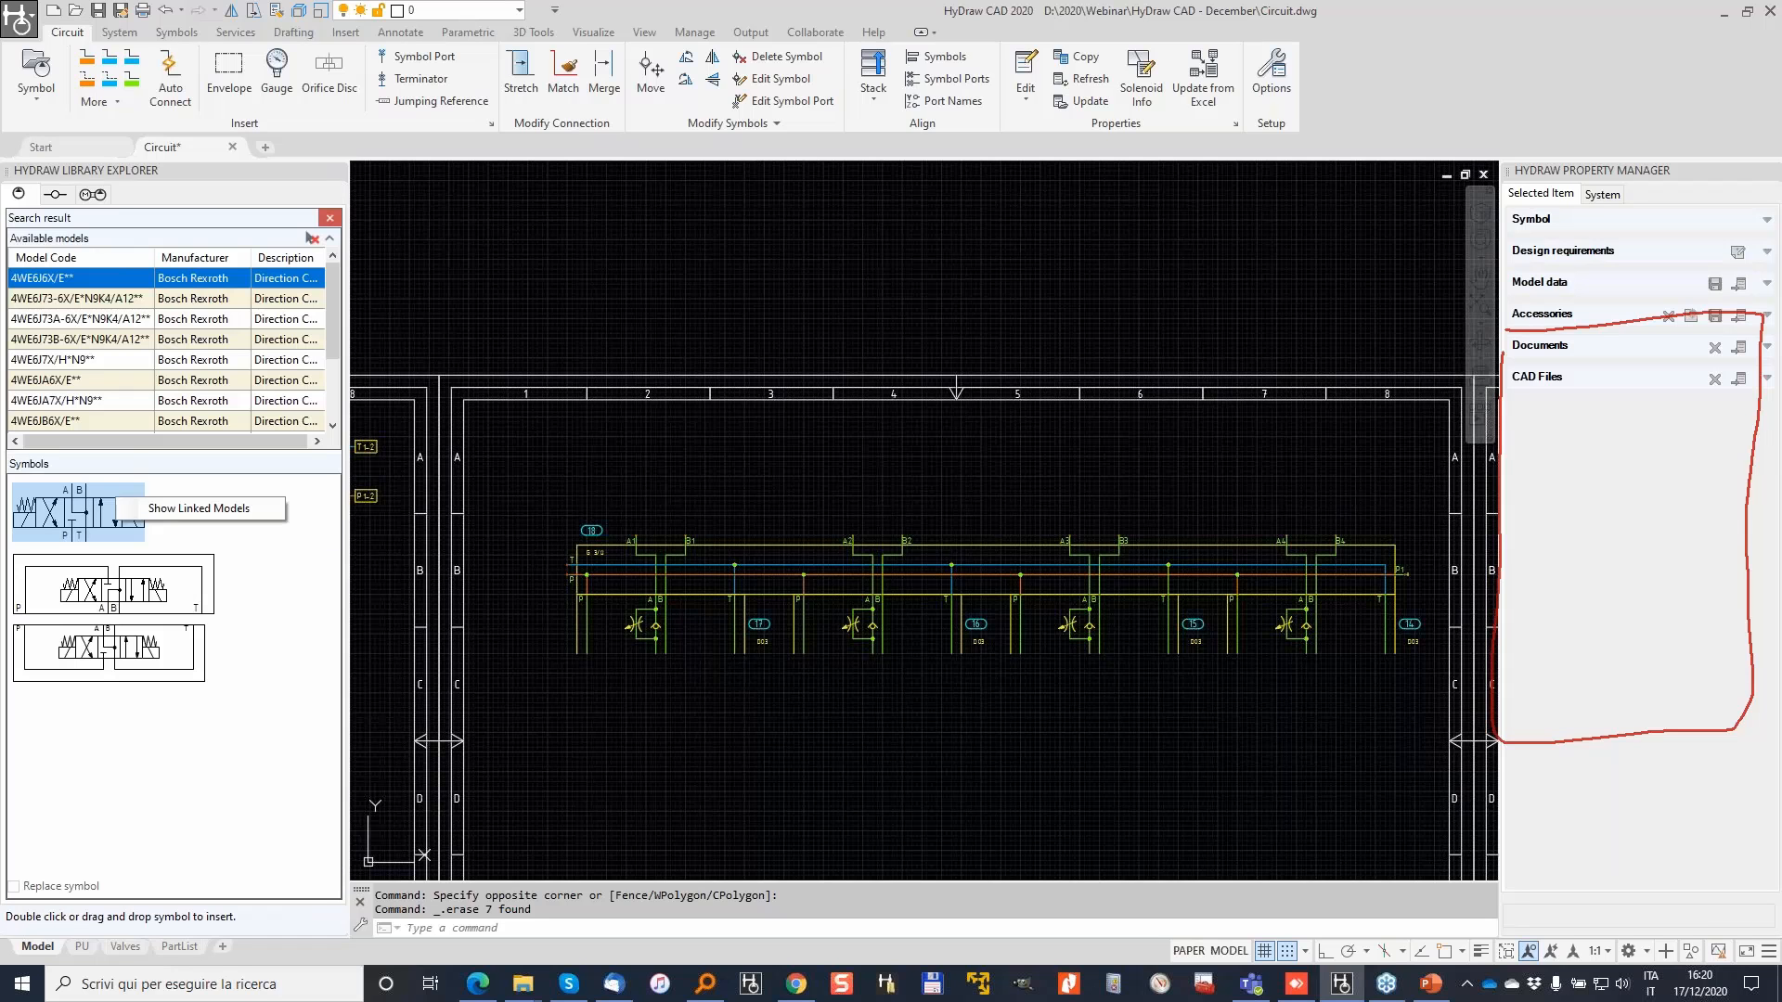
left_click(208, 509)
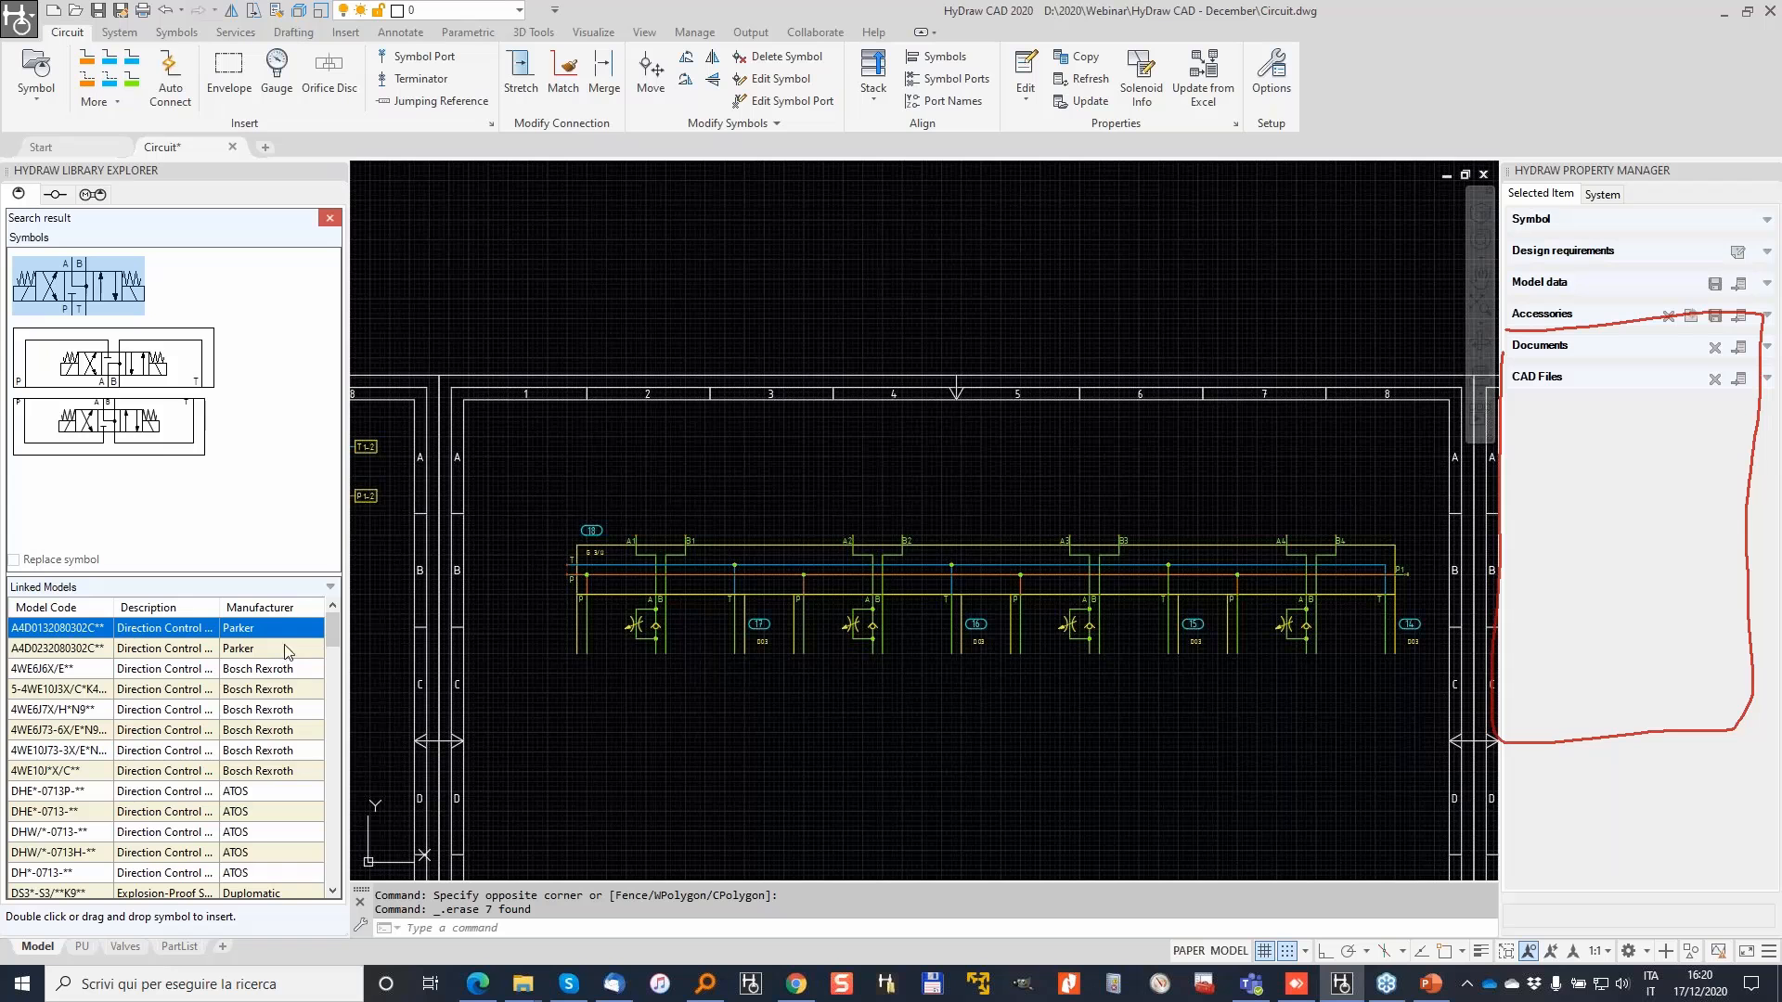
left_click_drag(330, 636, 330, 675)
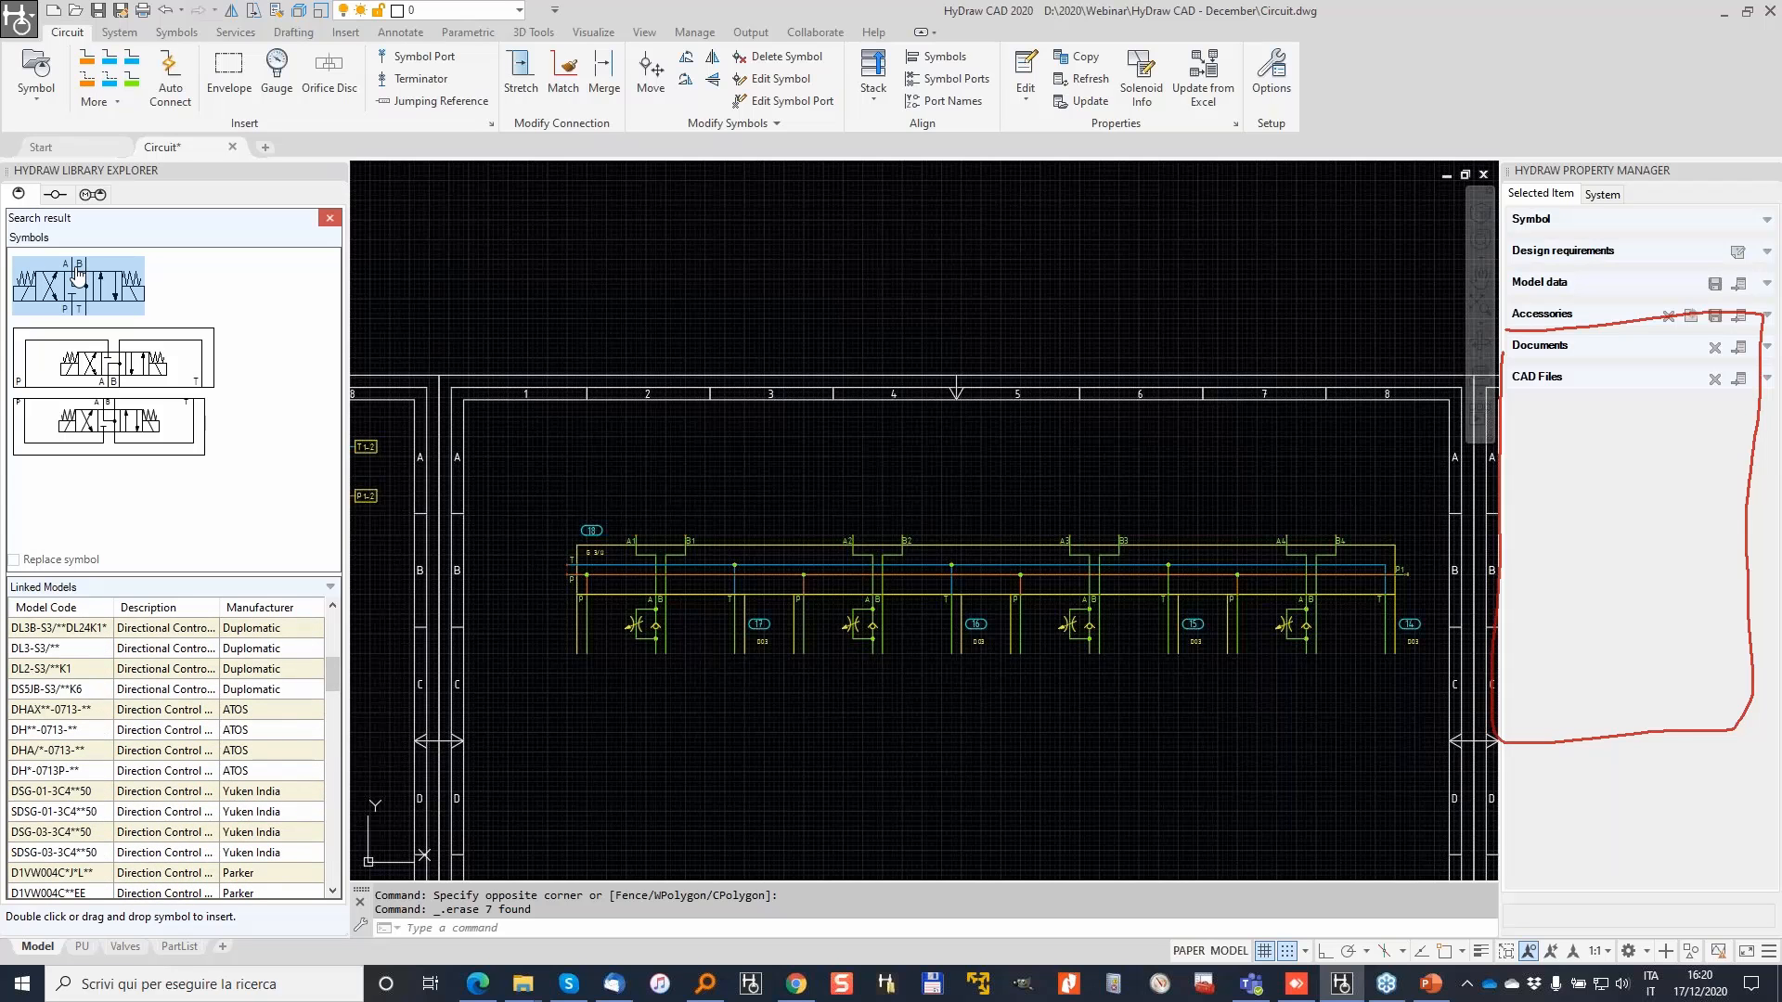
left_click(318, 608)
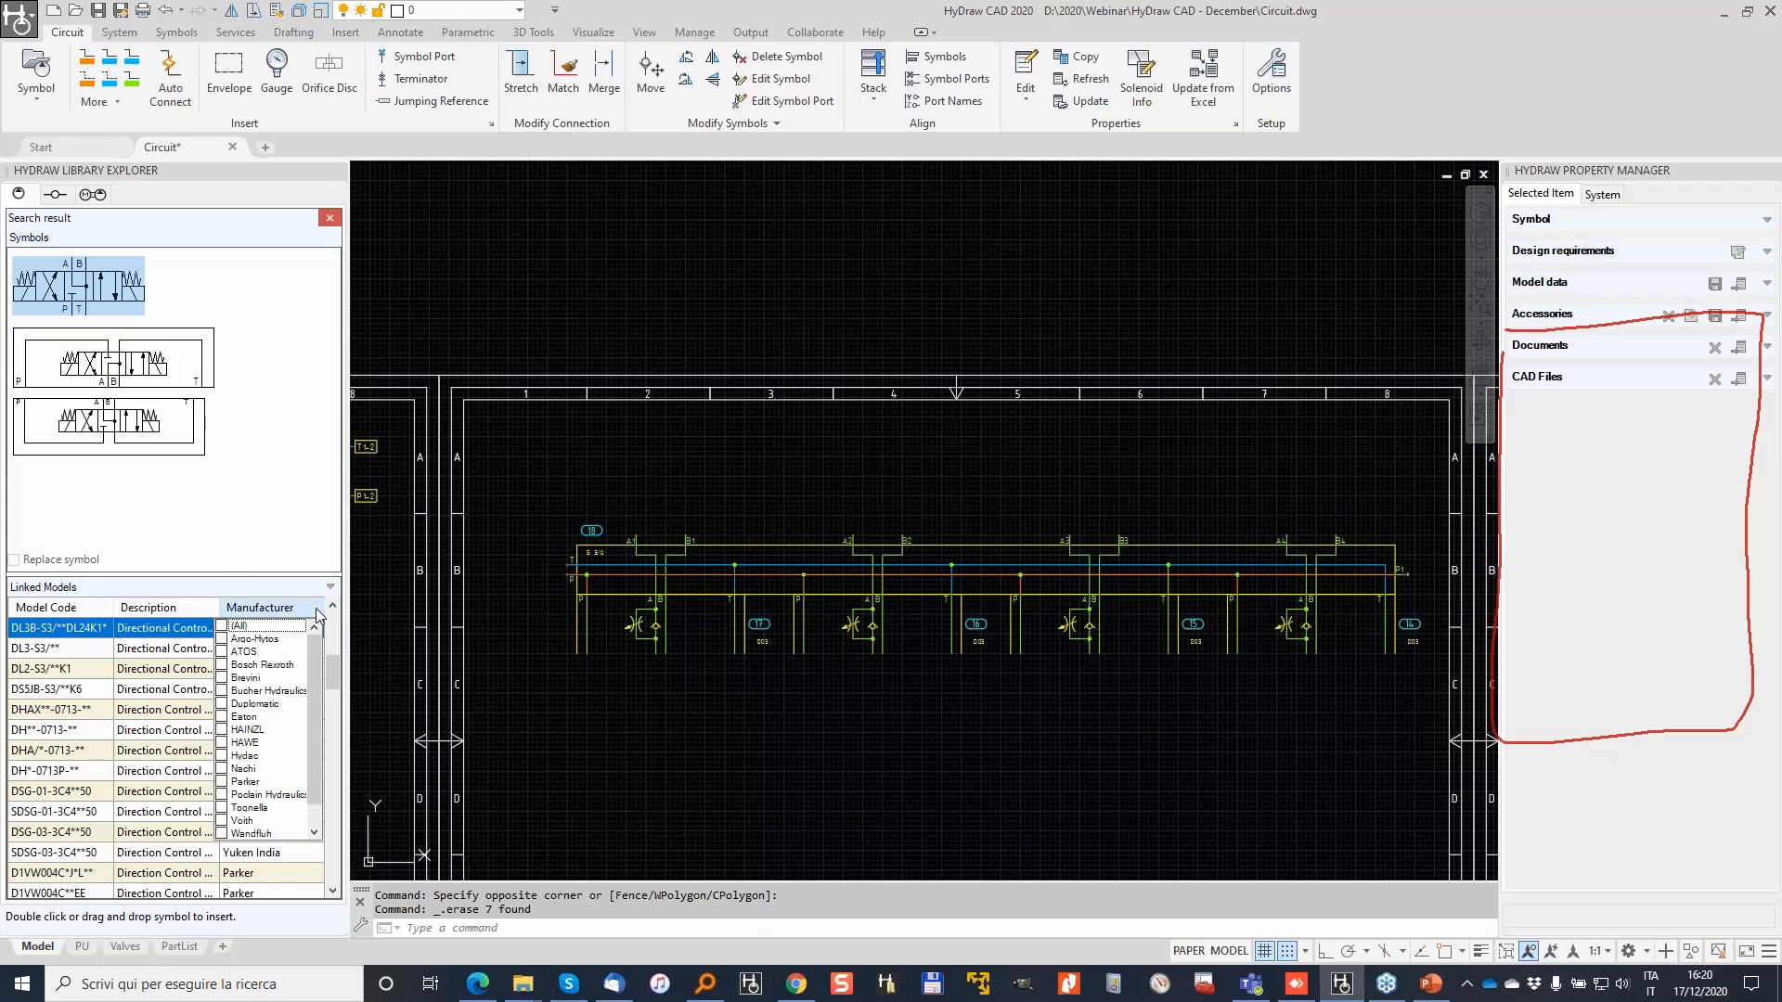
left_click(232, 781)
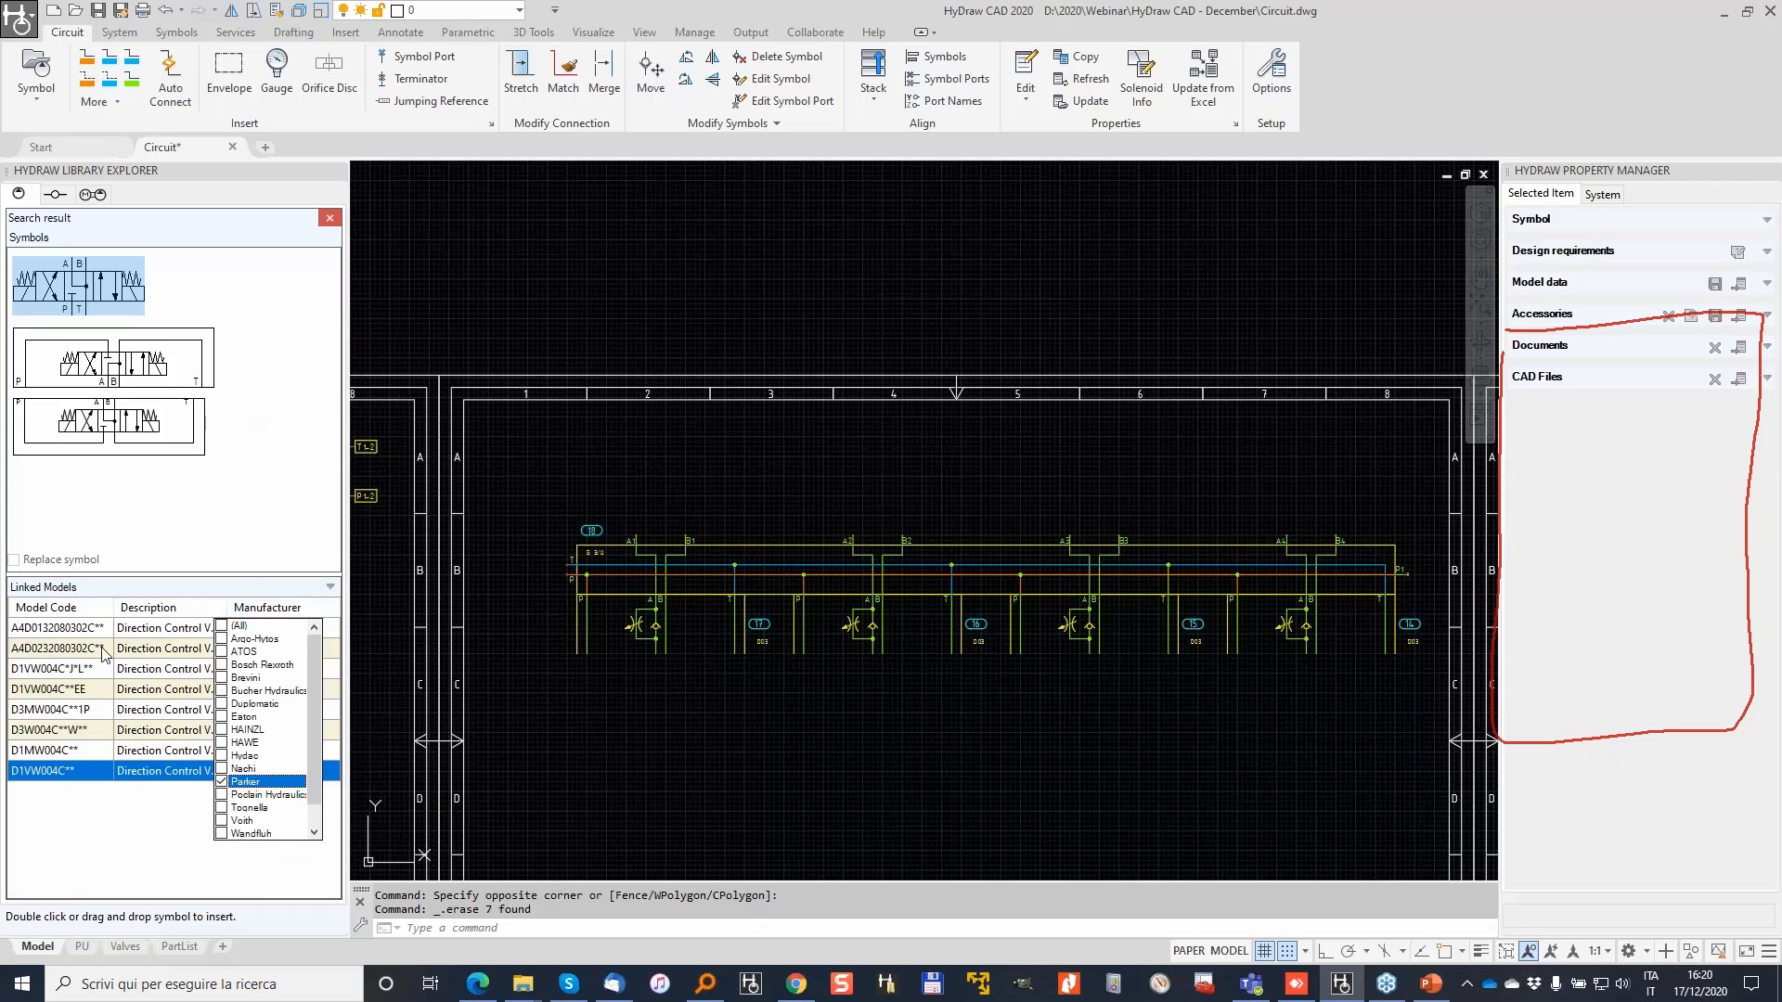
left_click(95, 834)
left_click(113, 416)
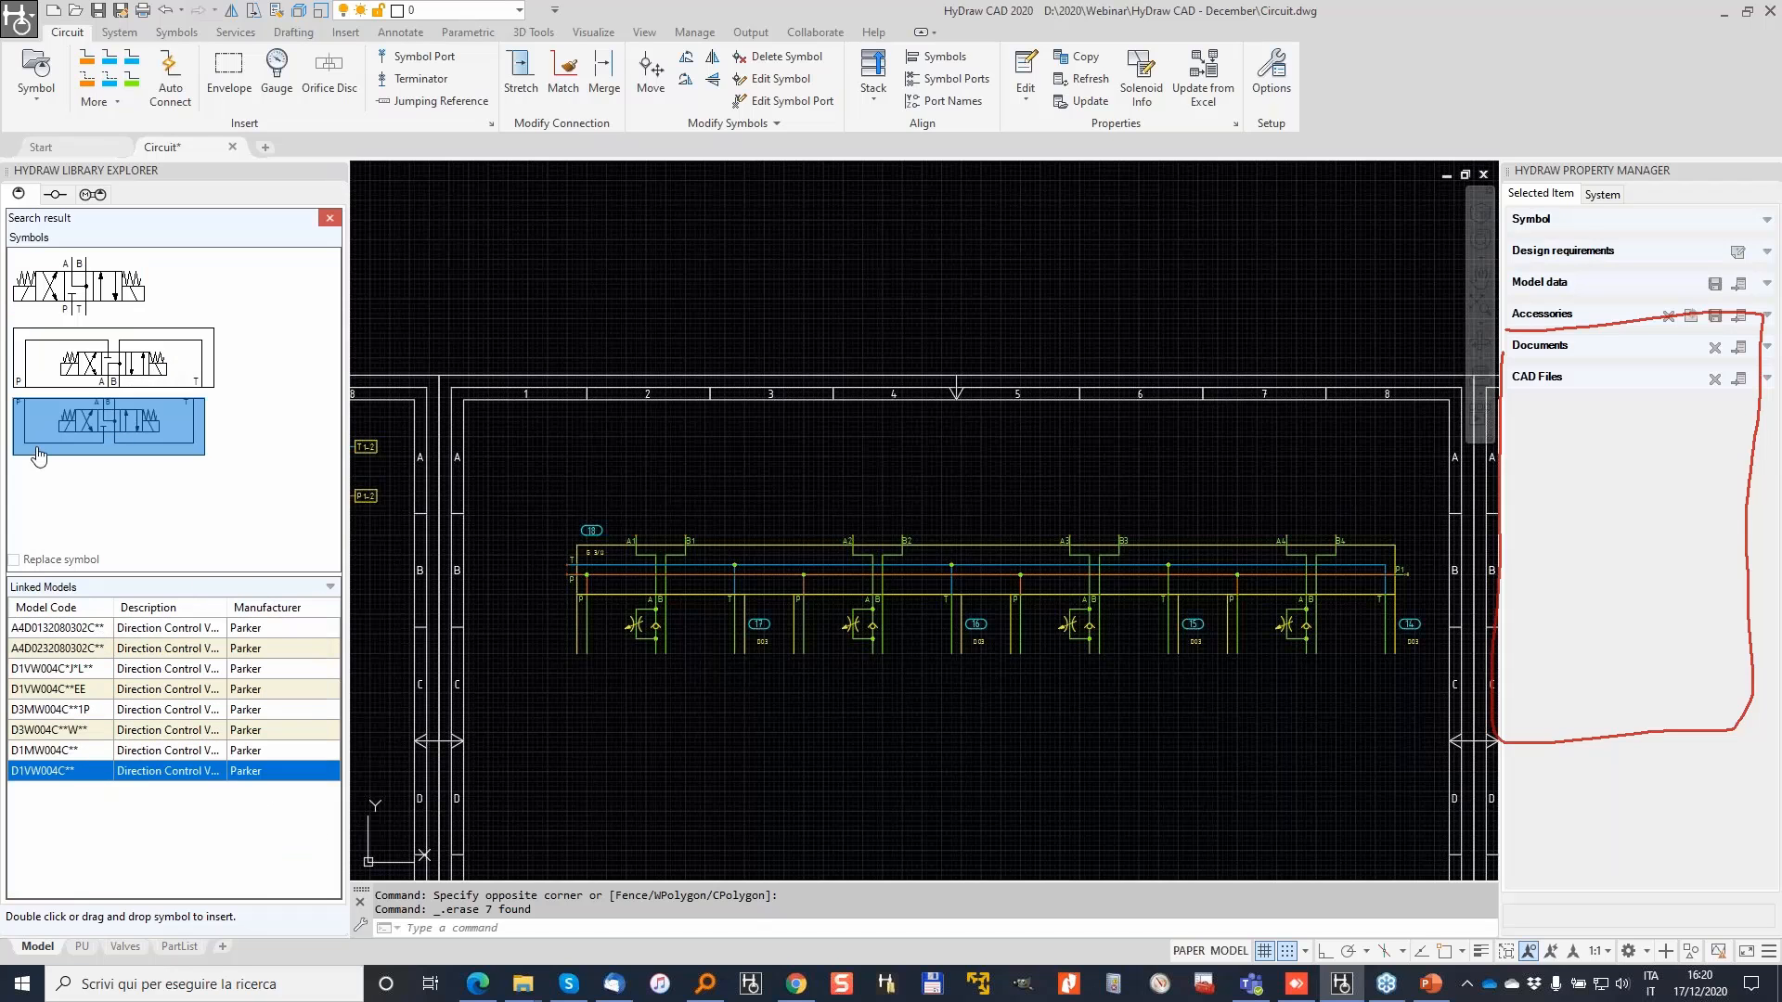
left_click(38, 672)
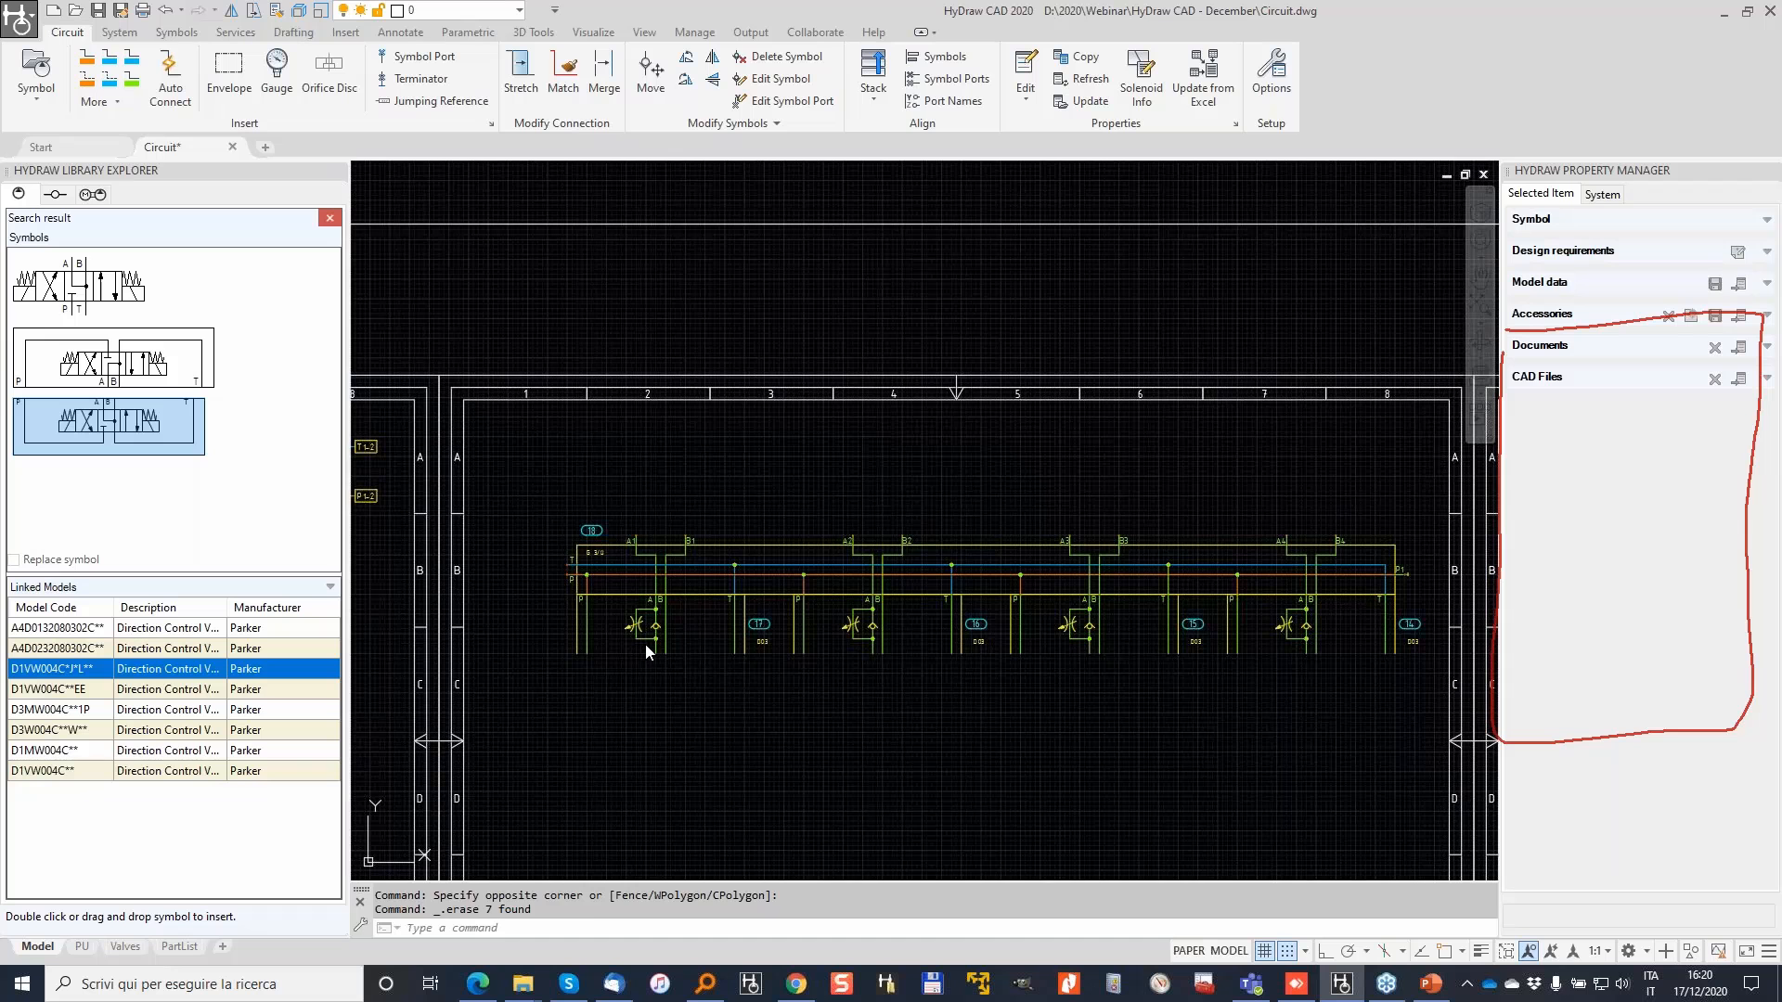
Step: Place the Parker D1VW-L directional valve under the first station
scroll(574, 675, "up", 4)
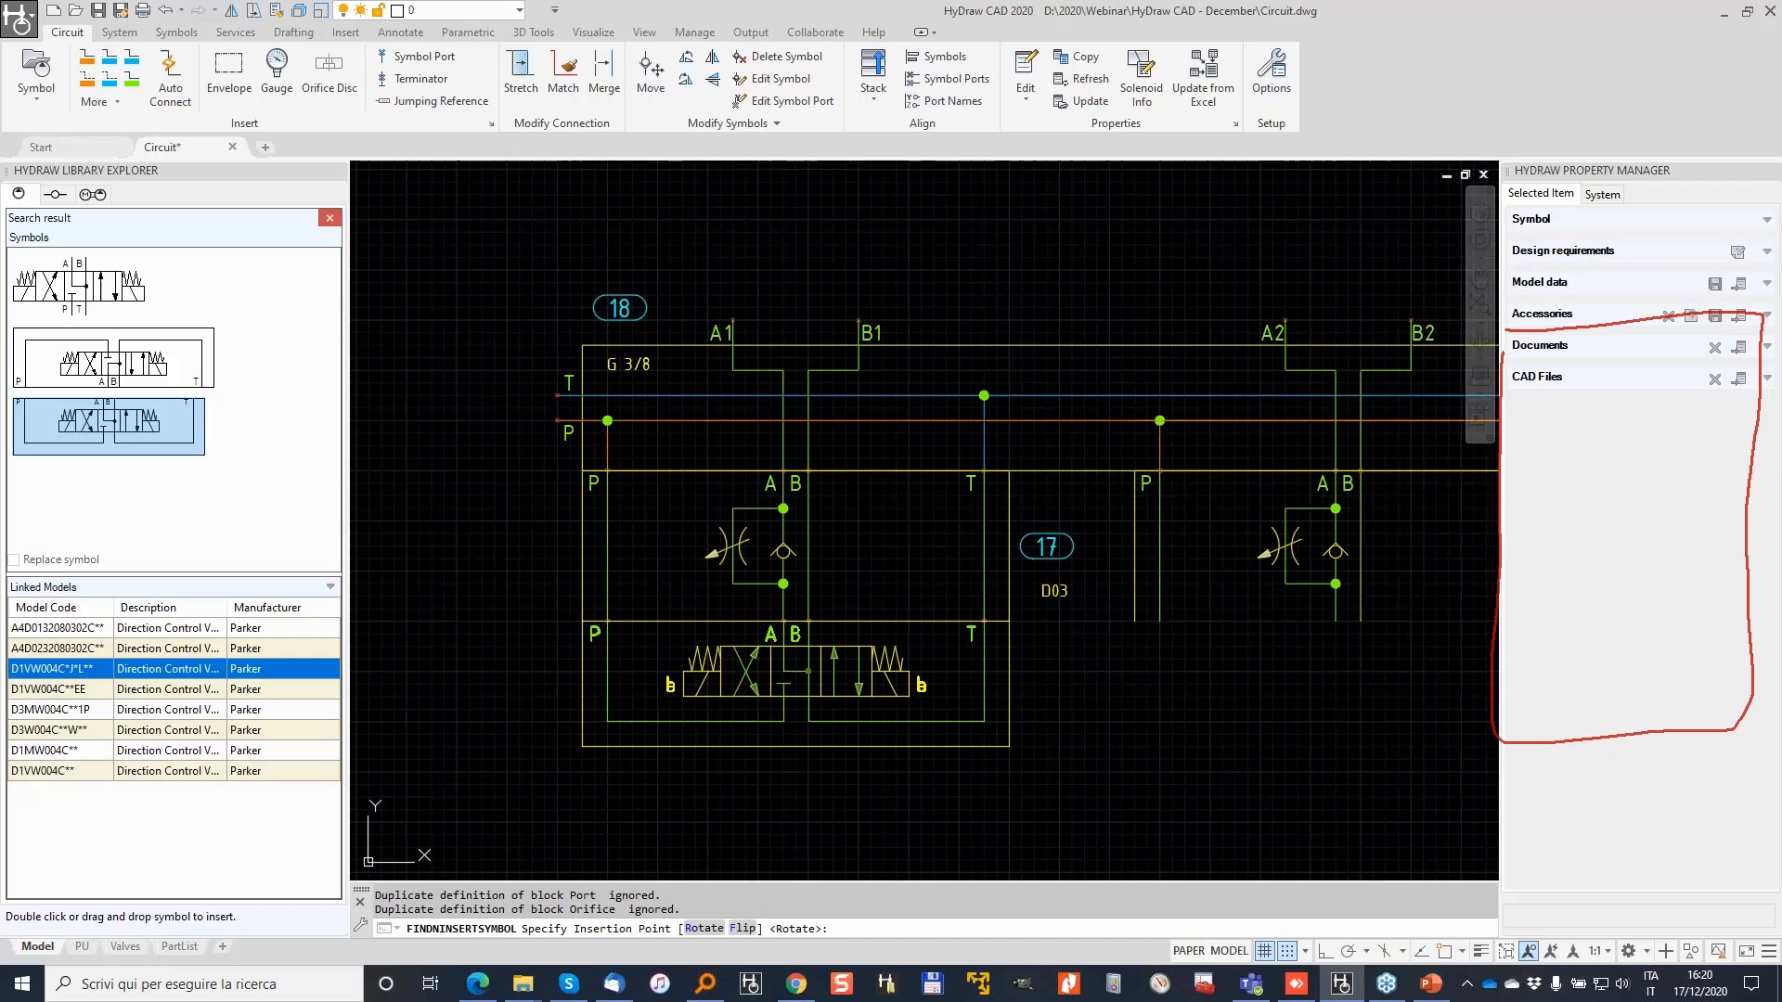
left_click(607, 621)
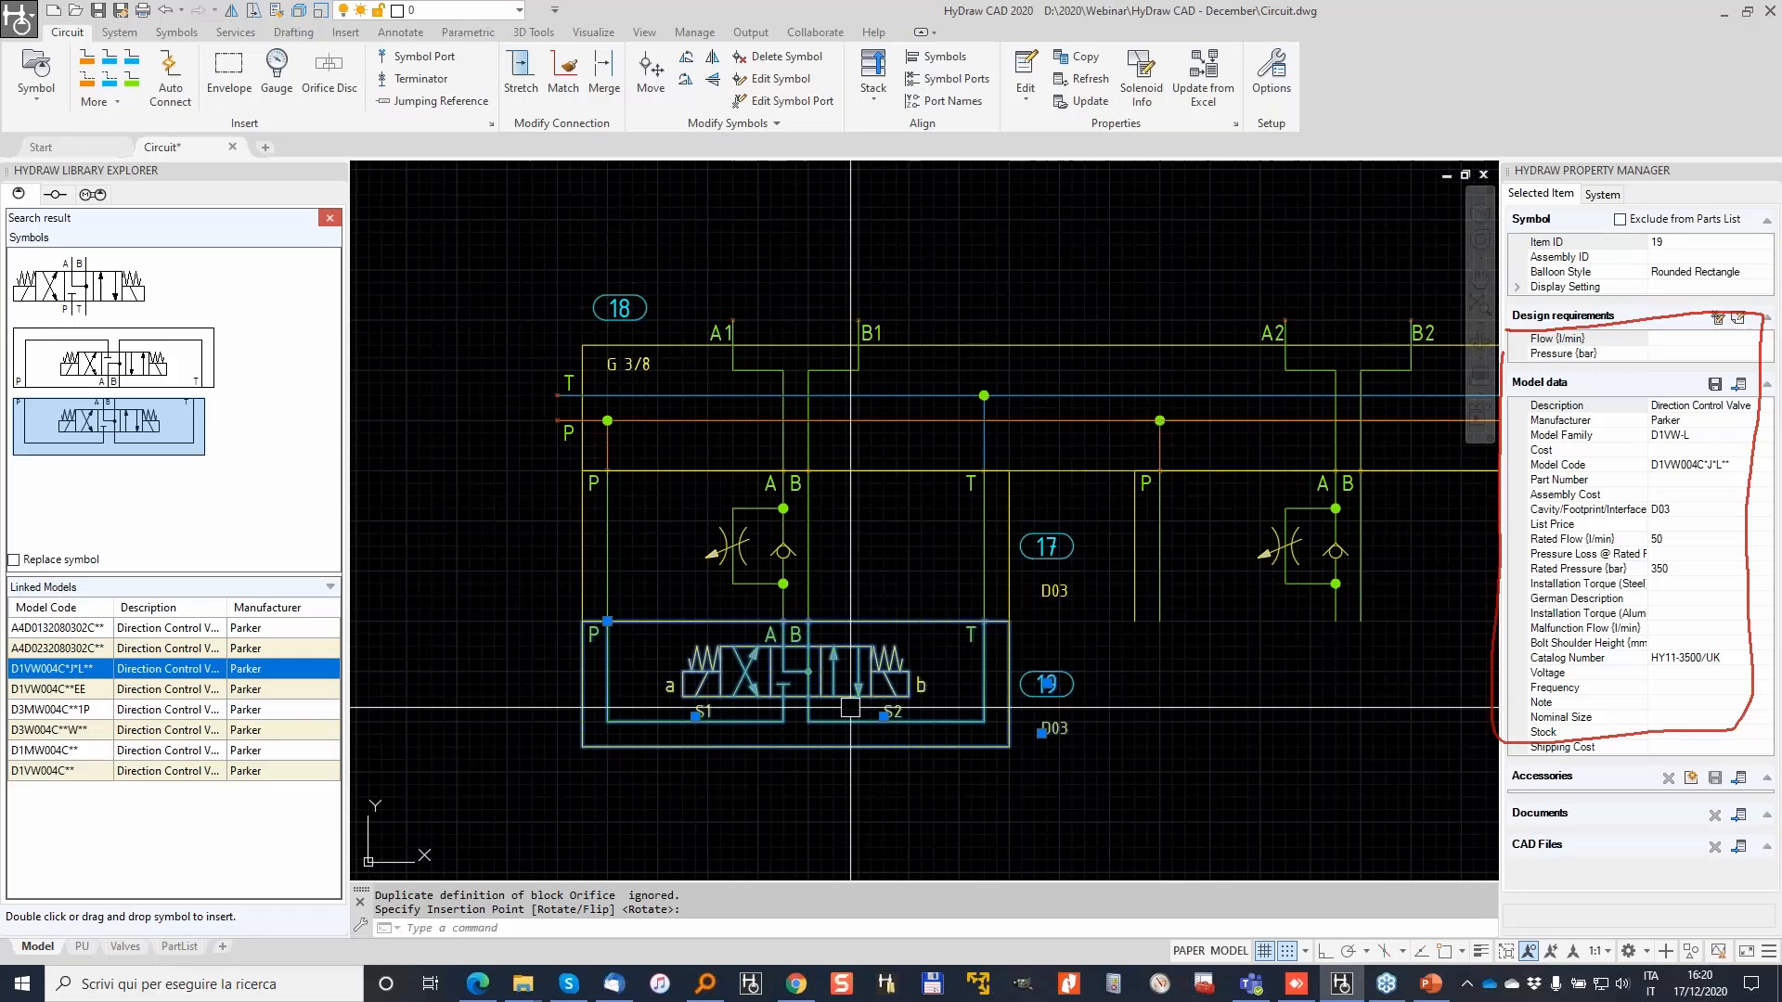
middle_click_drag(1083, 629, 841, 597)
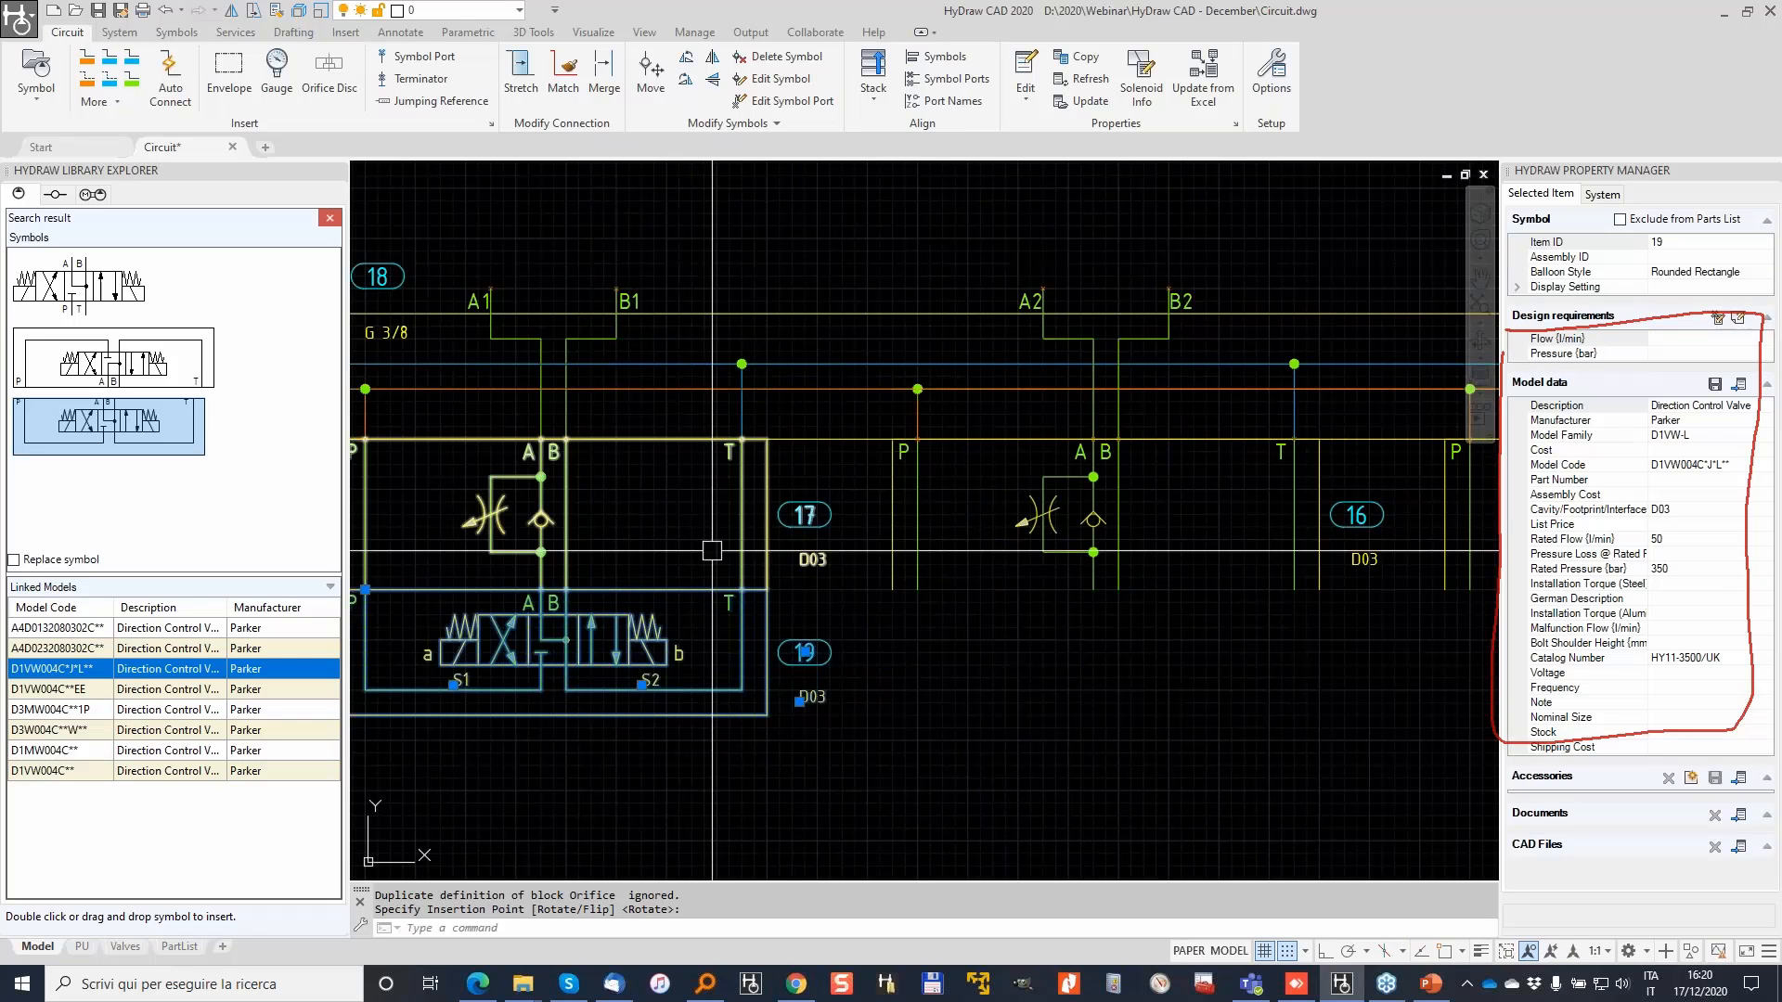
scroll(712, 550, "down", 2)
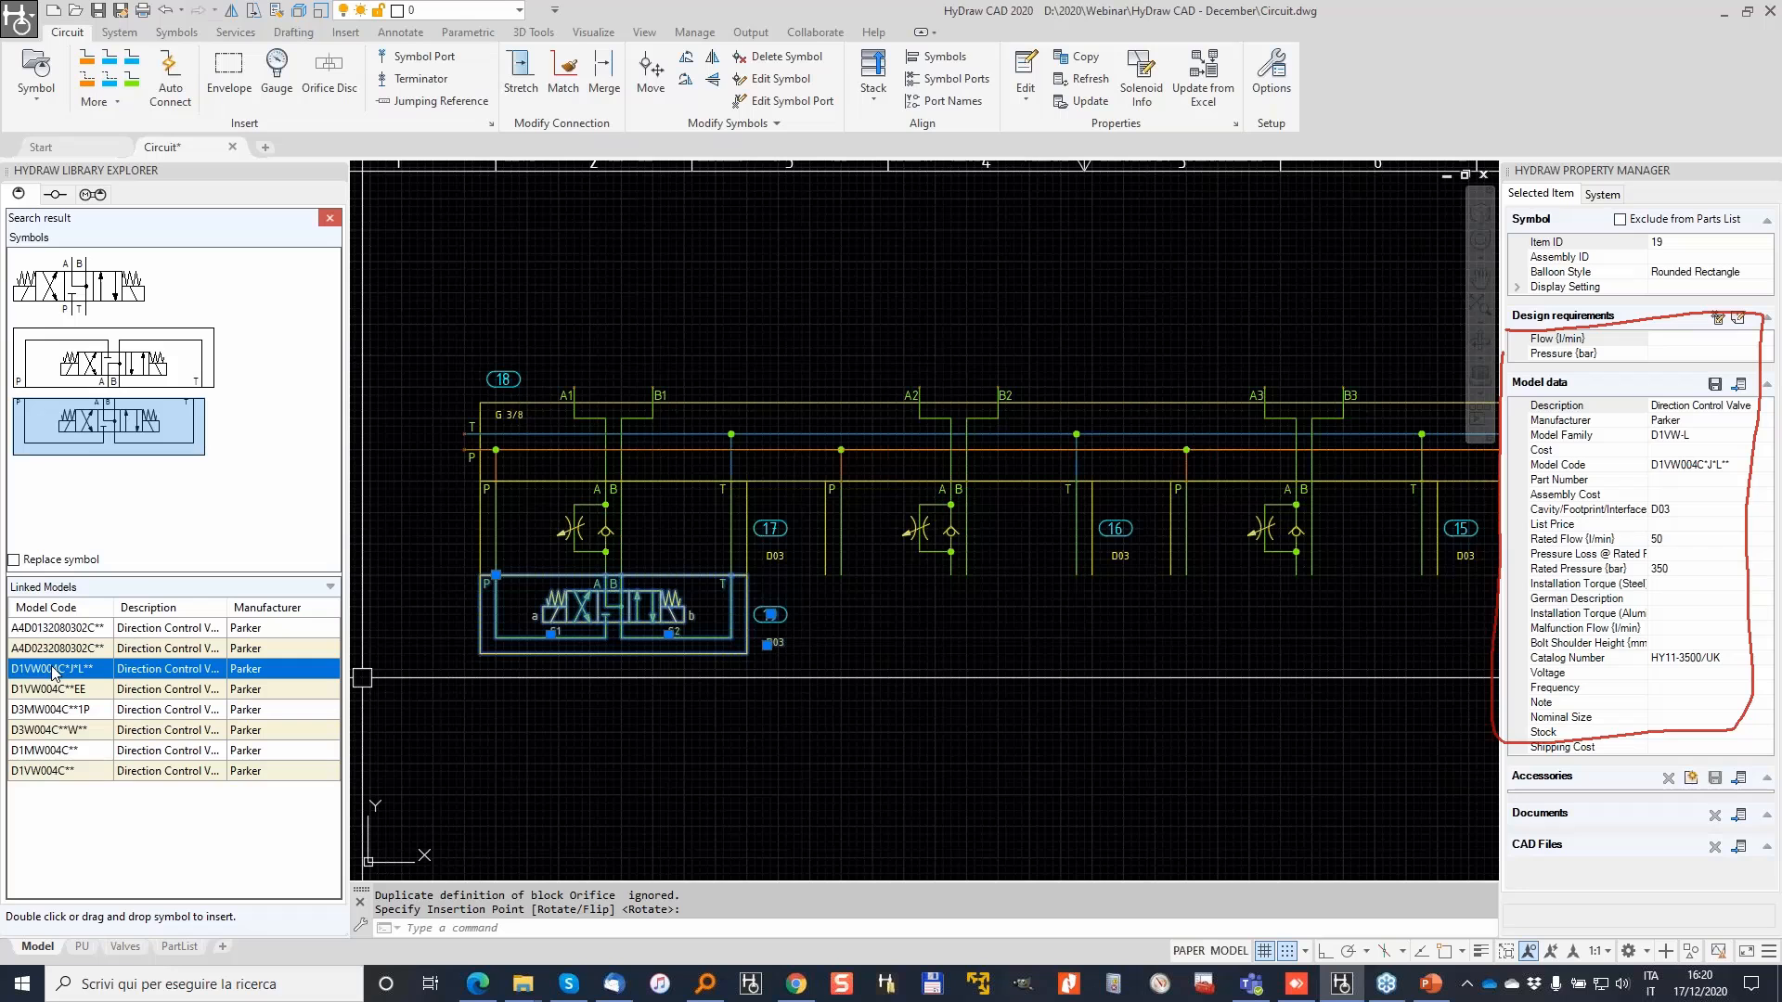
Step: Copy the placed valve beneath the second, third and fourth stations
right_click(622, 817)
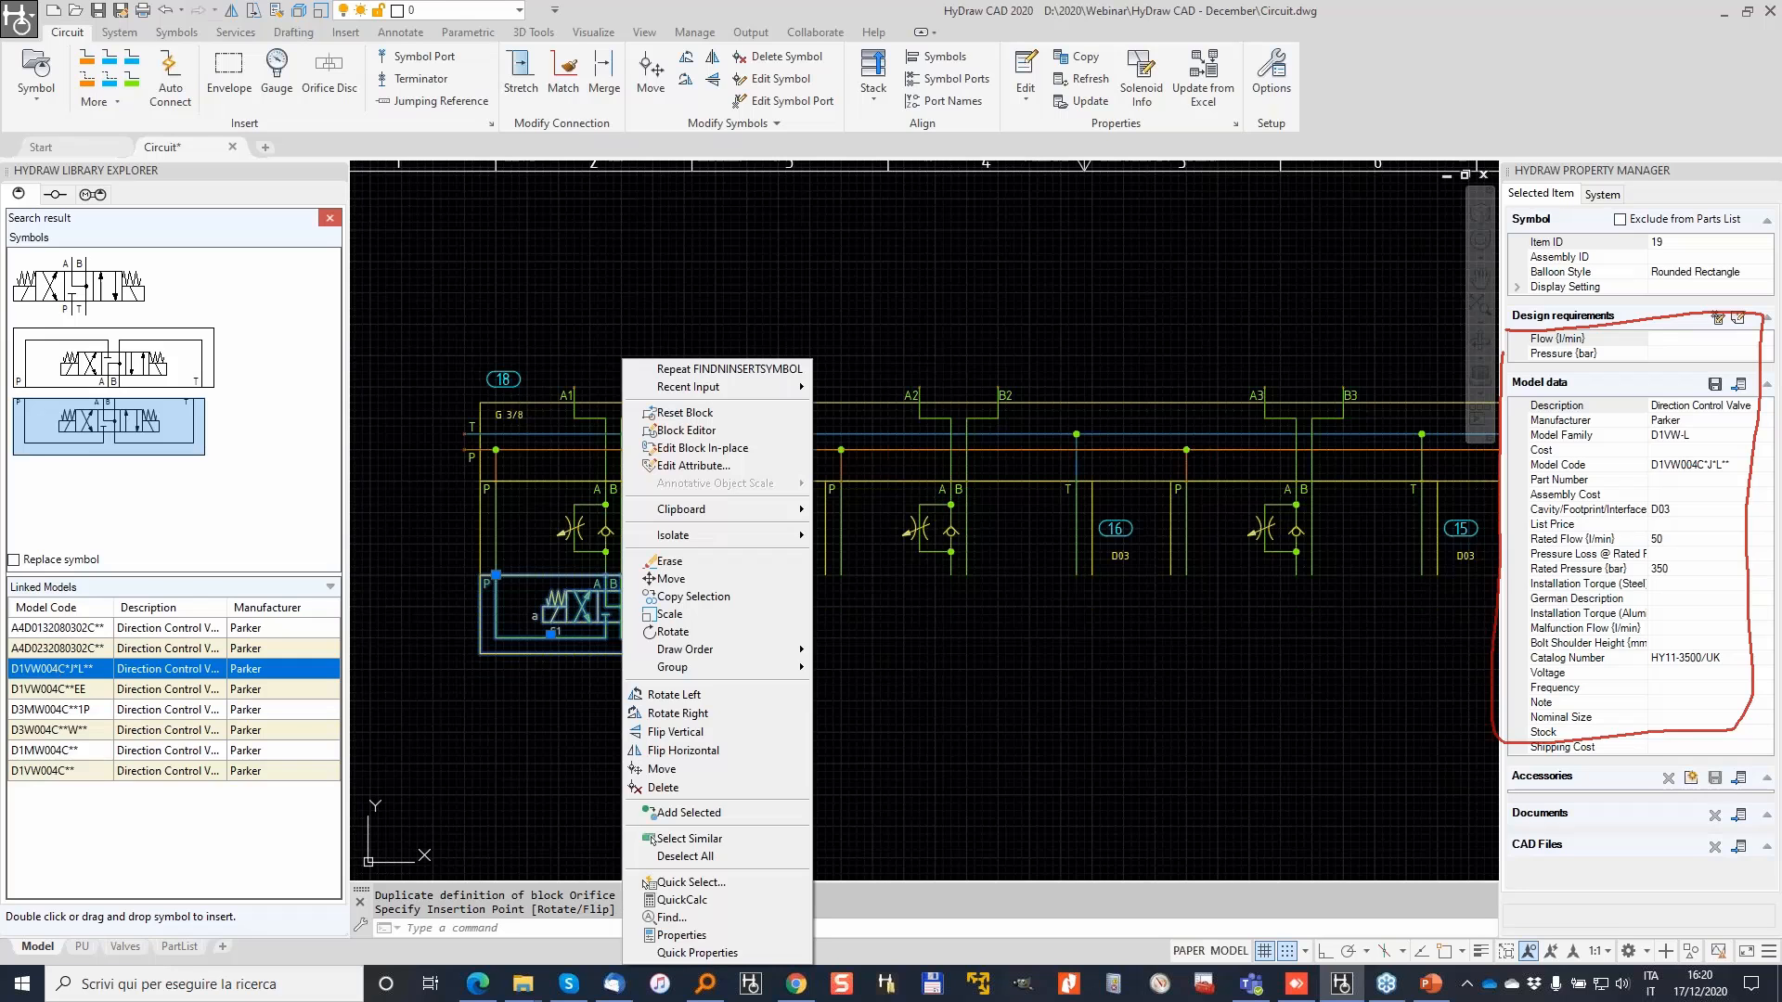
left_click(661, 597)
left_click(660, 596)
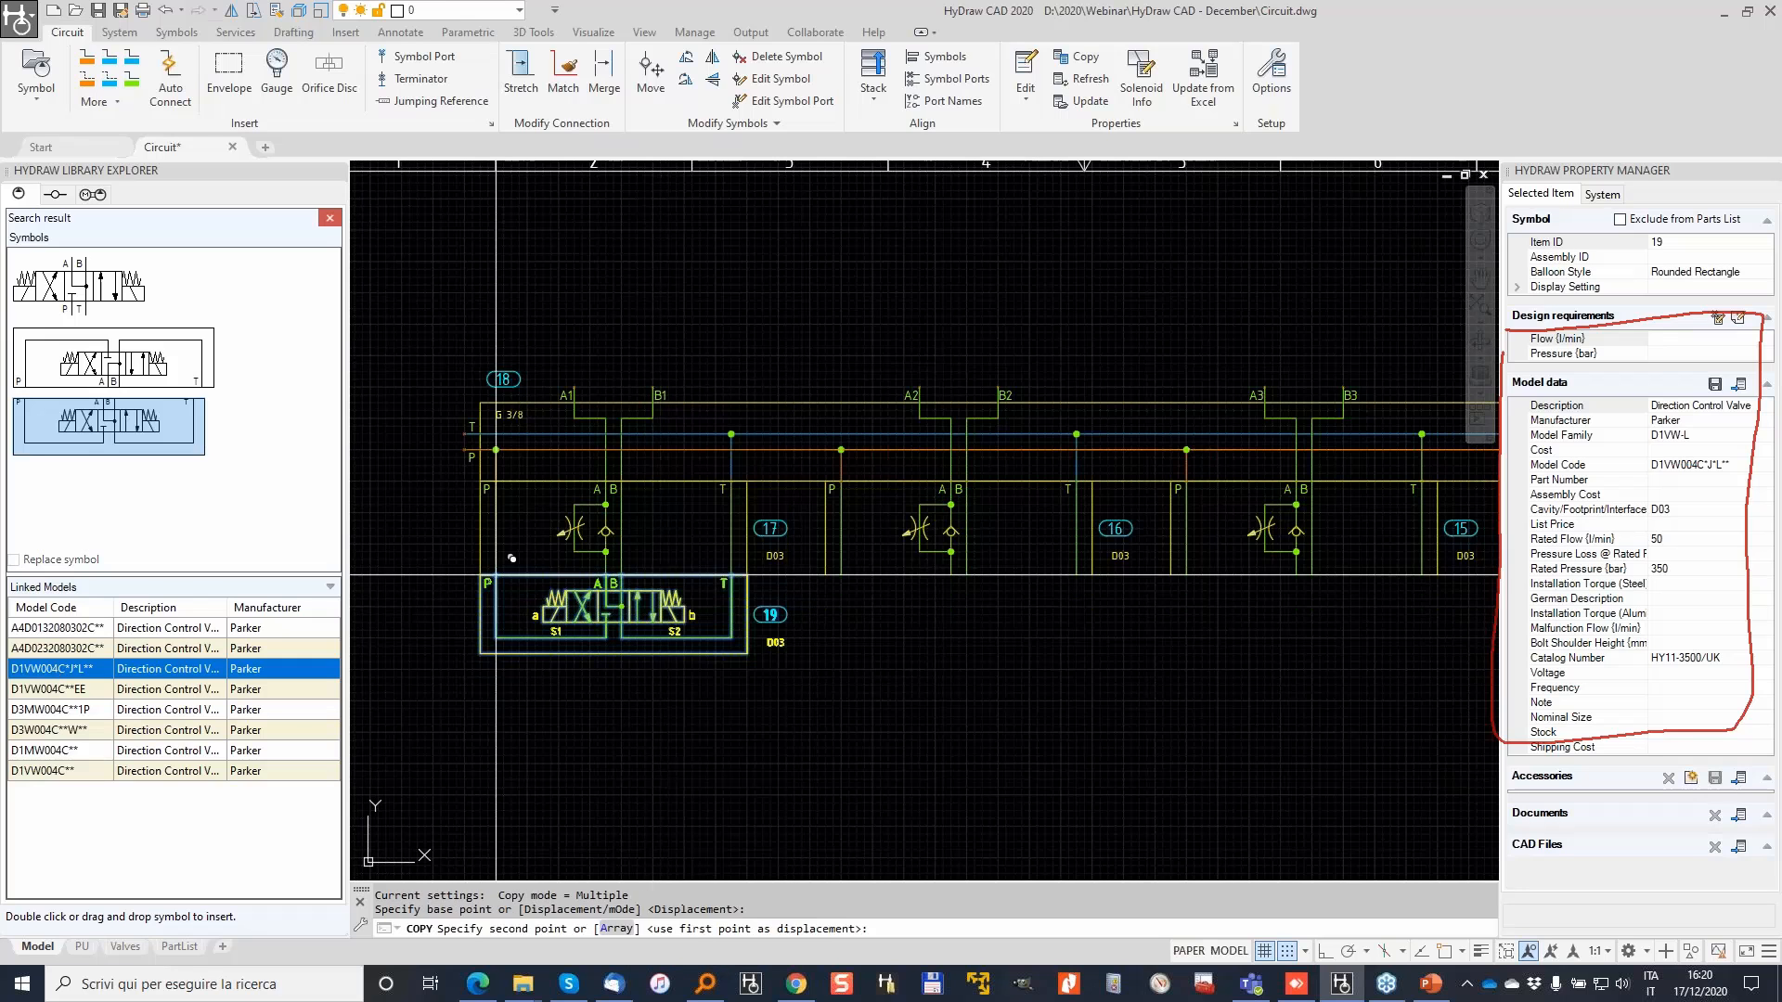
left_click(841, 575)
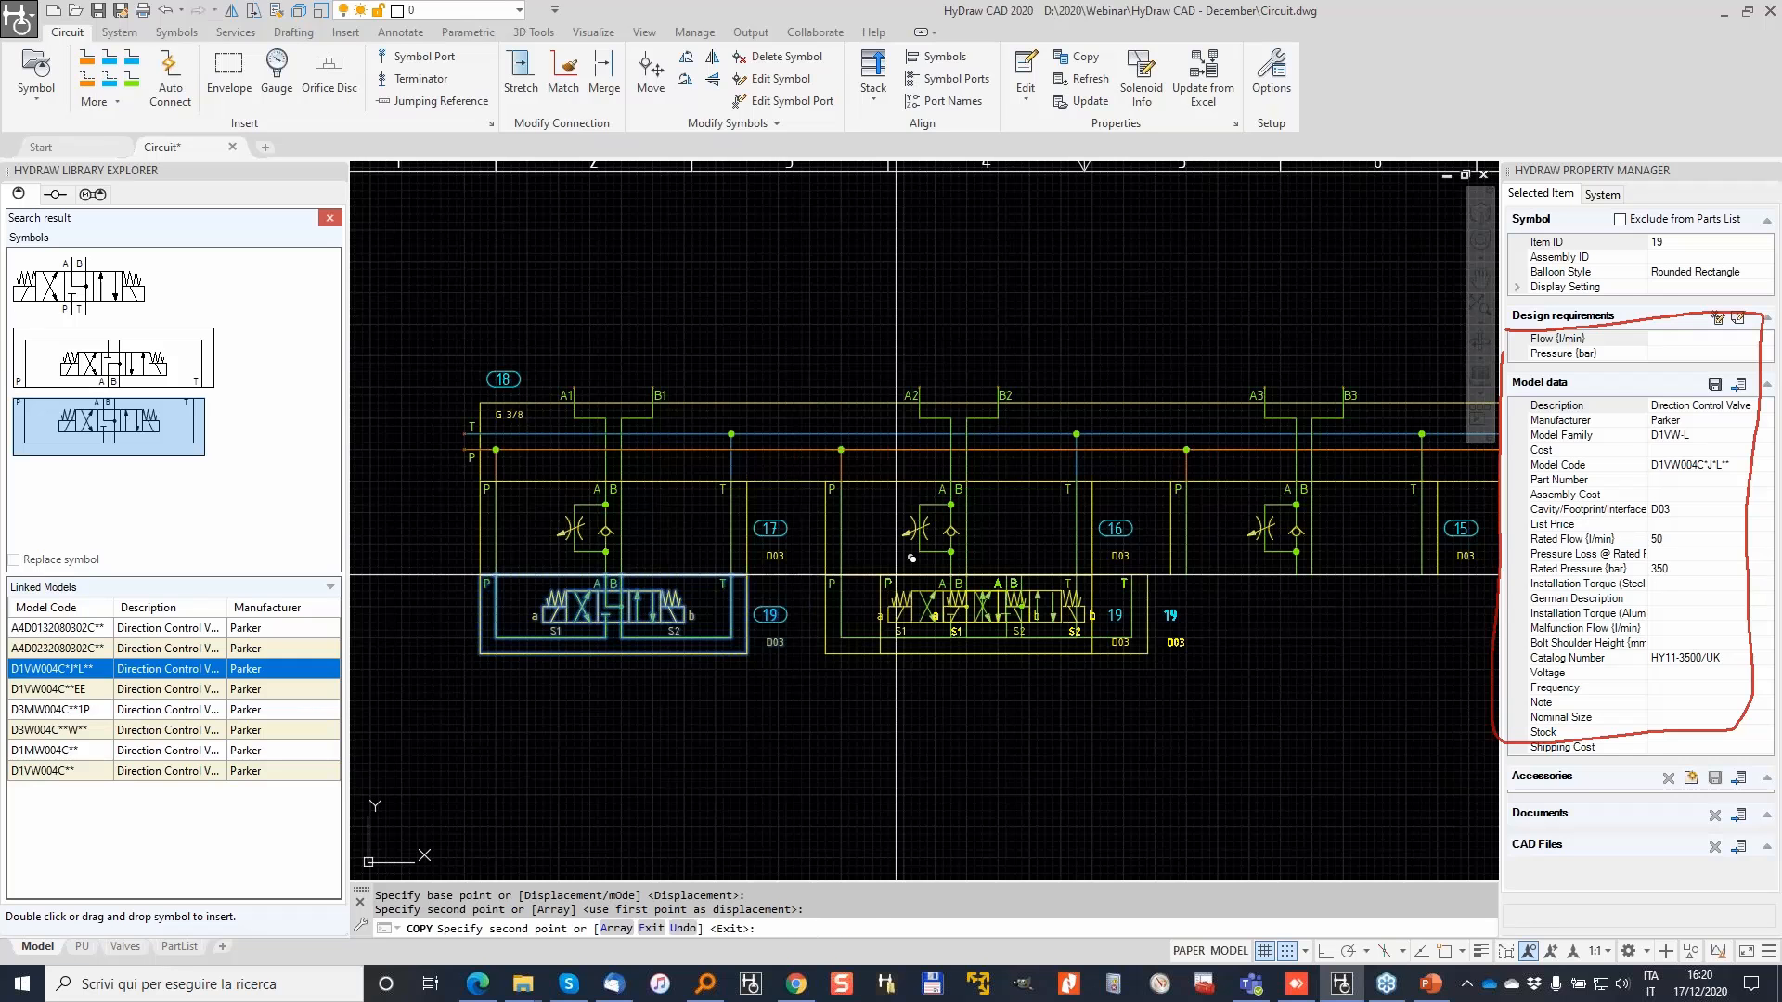
left_click(1195, 558)
middle_click_drag(1256, 563, 720, 589)
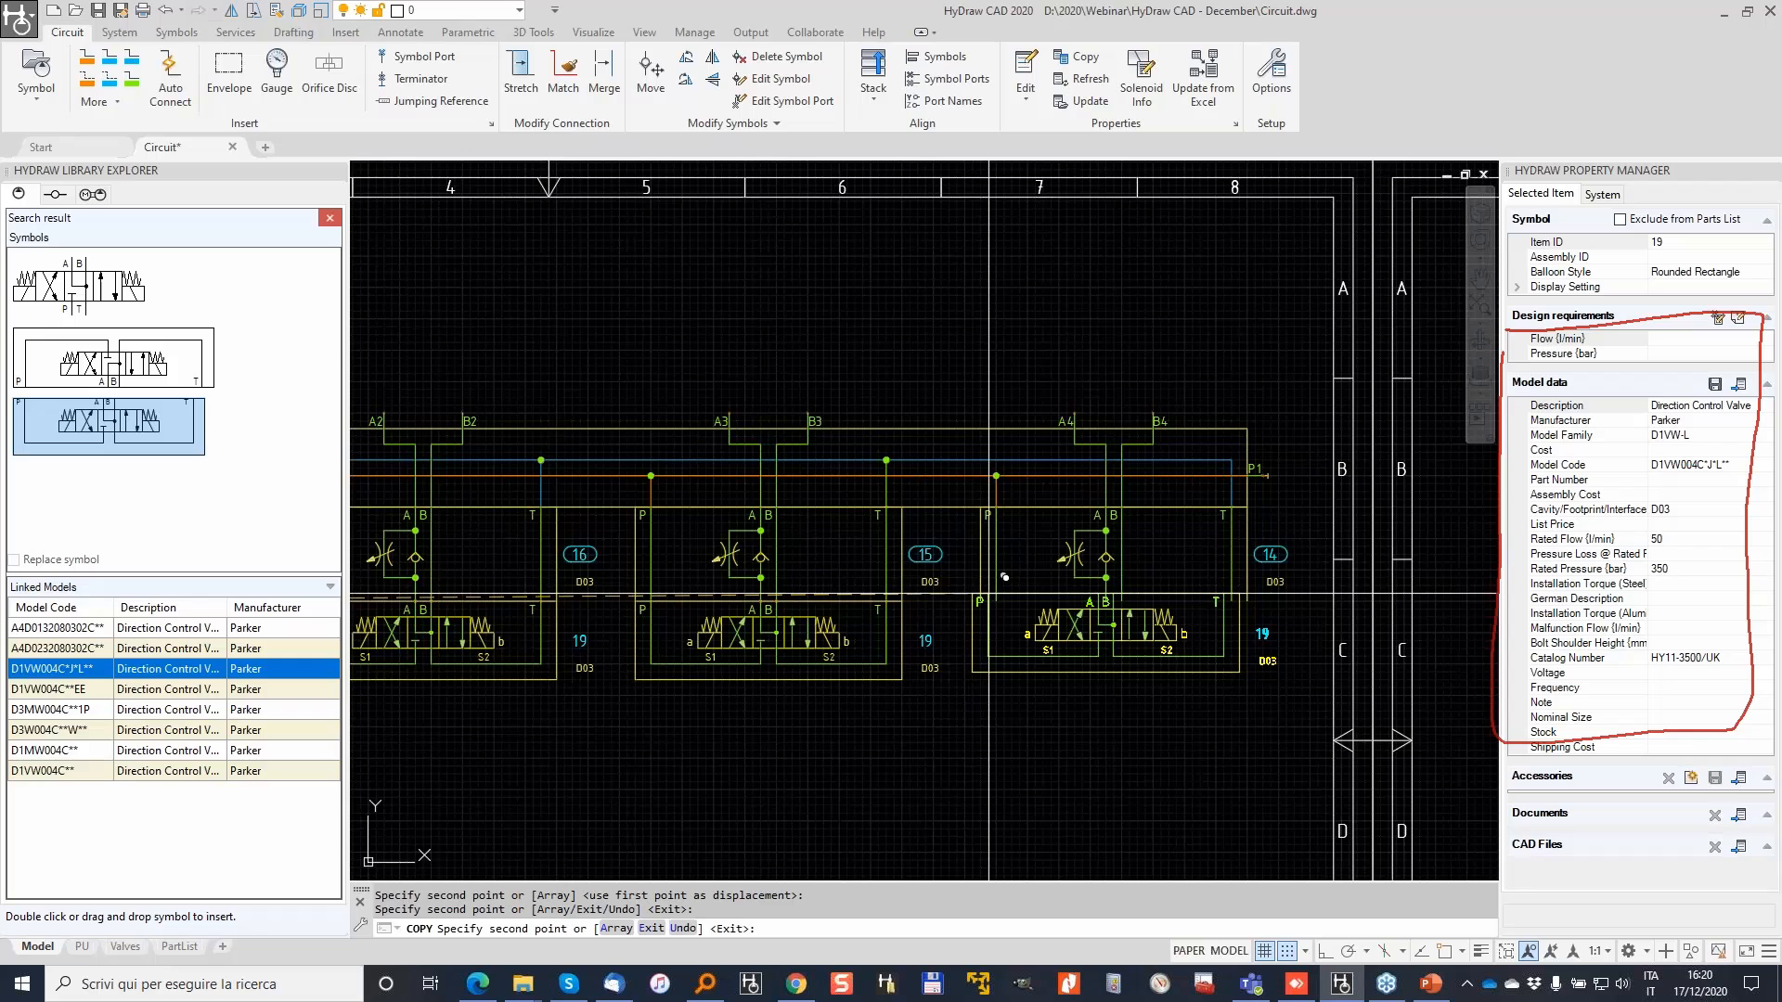
left_click(1012, 584)
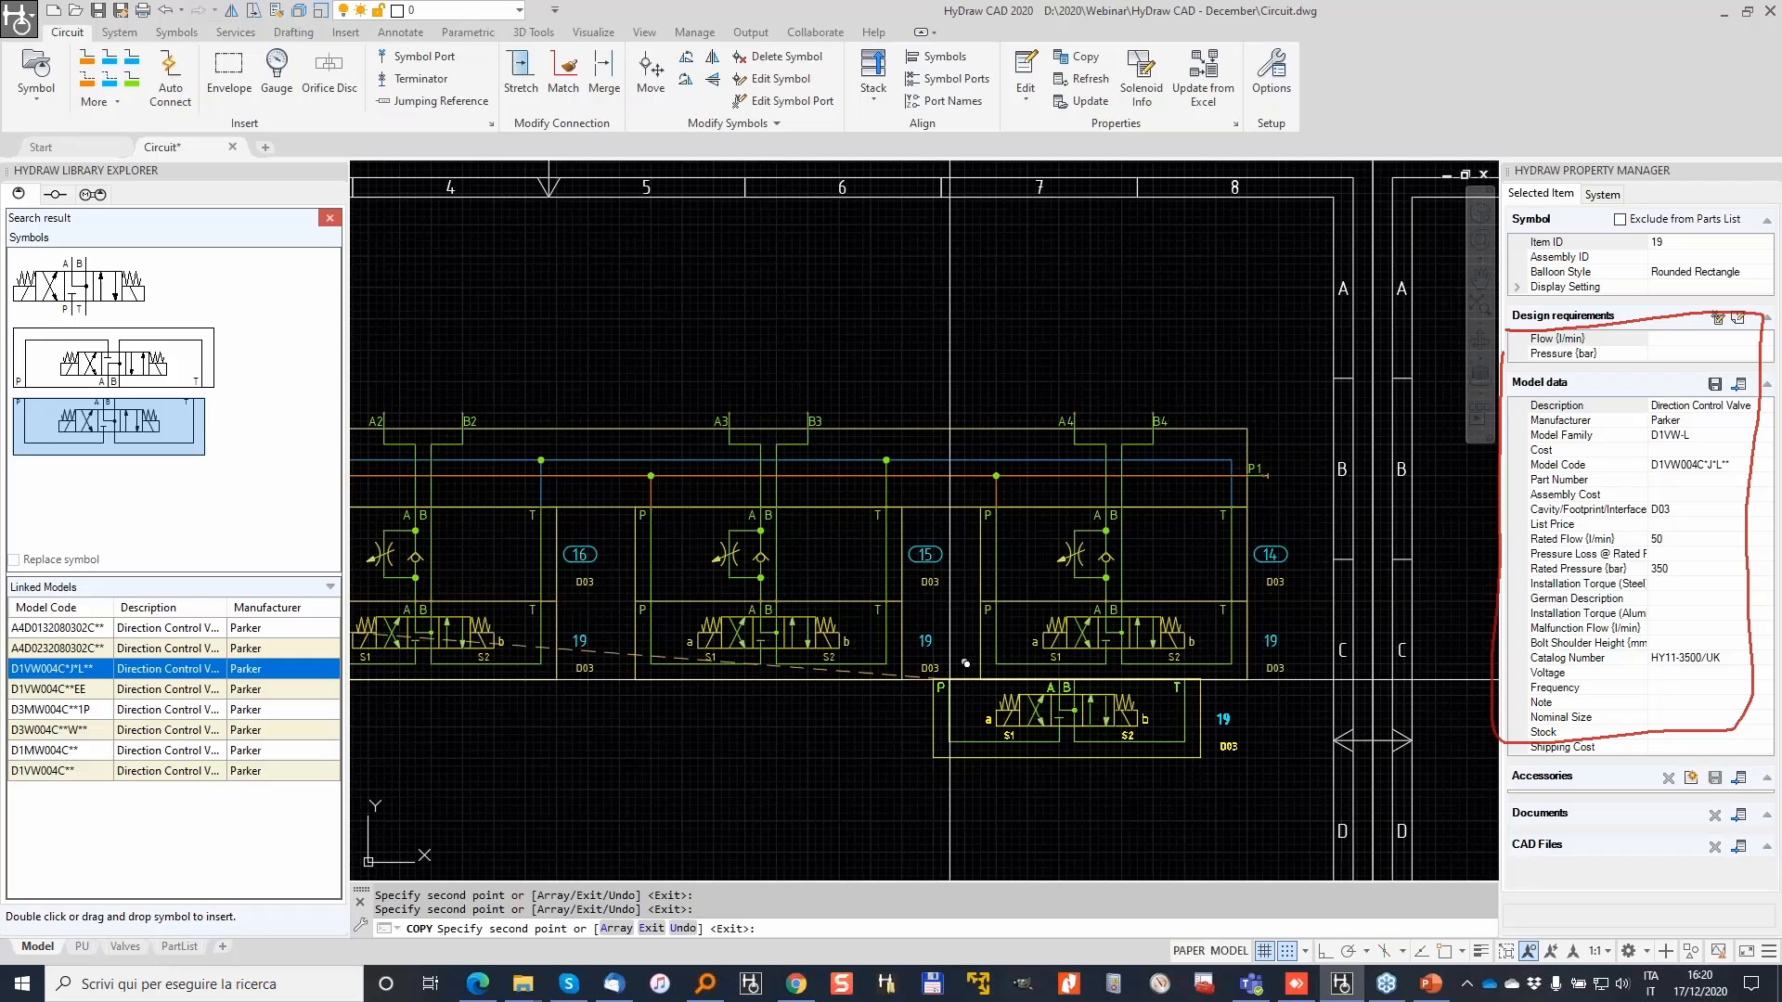
scroll(965, 662, "down", 2)
key("Escape")
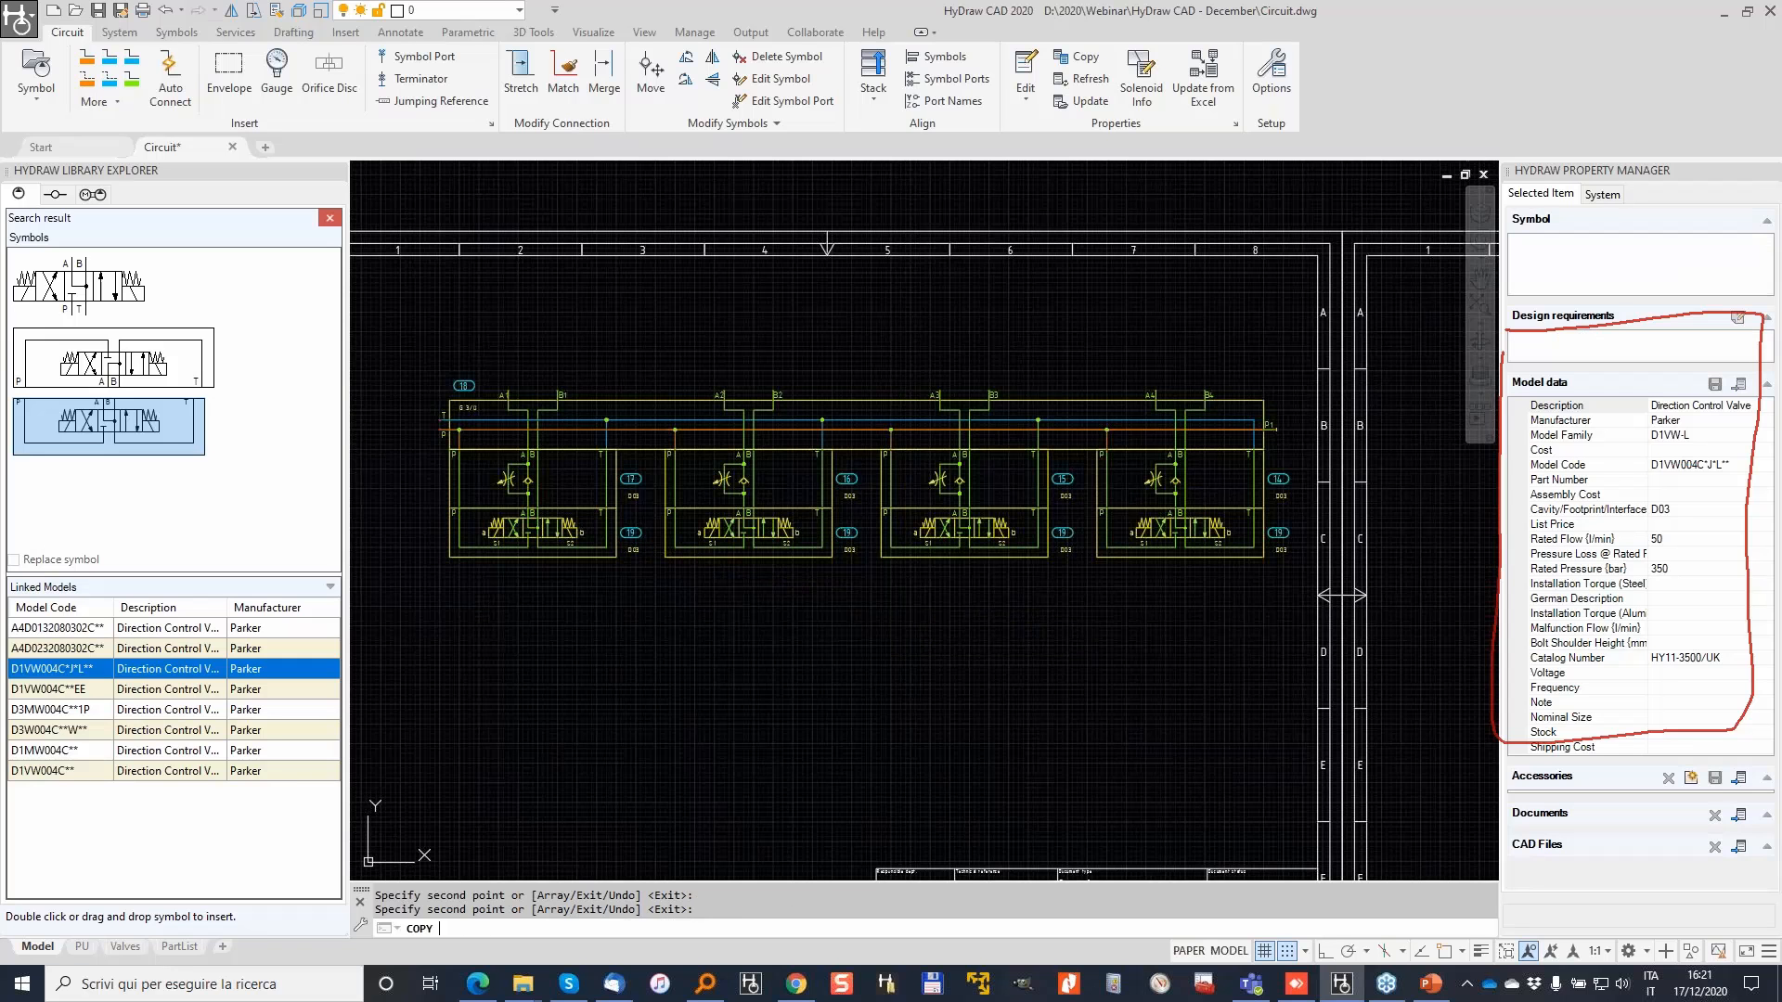
scroll(584, 525, "up", 3)
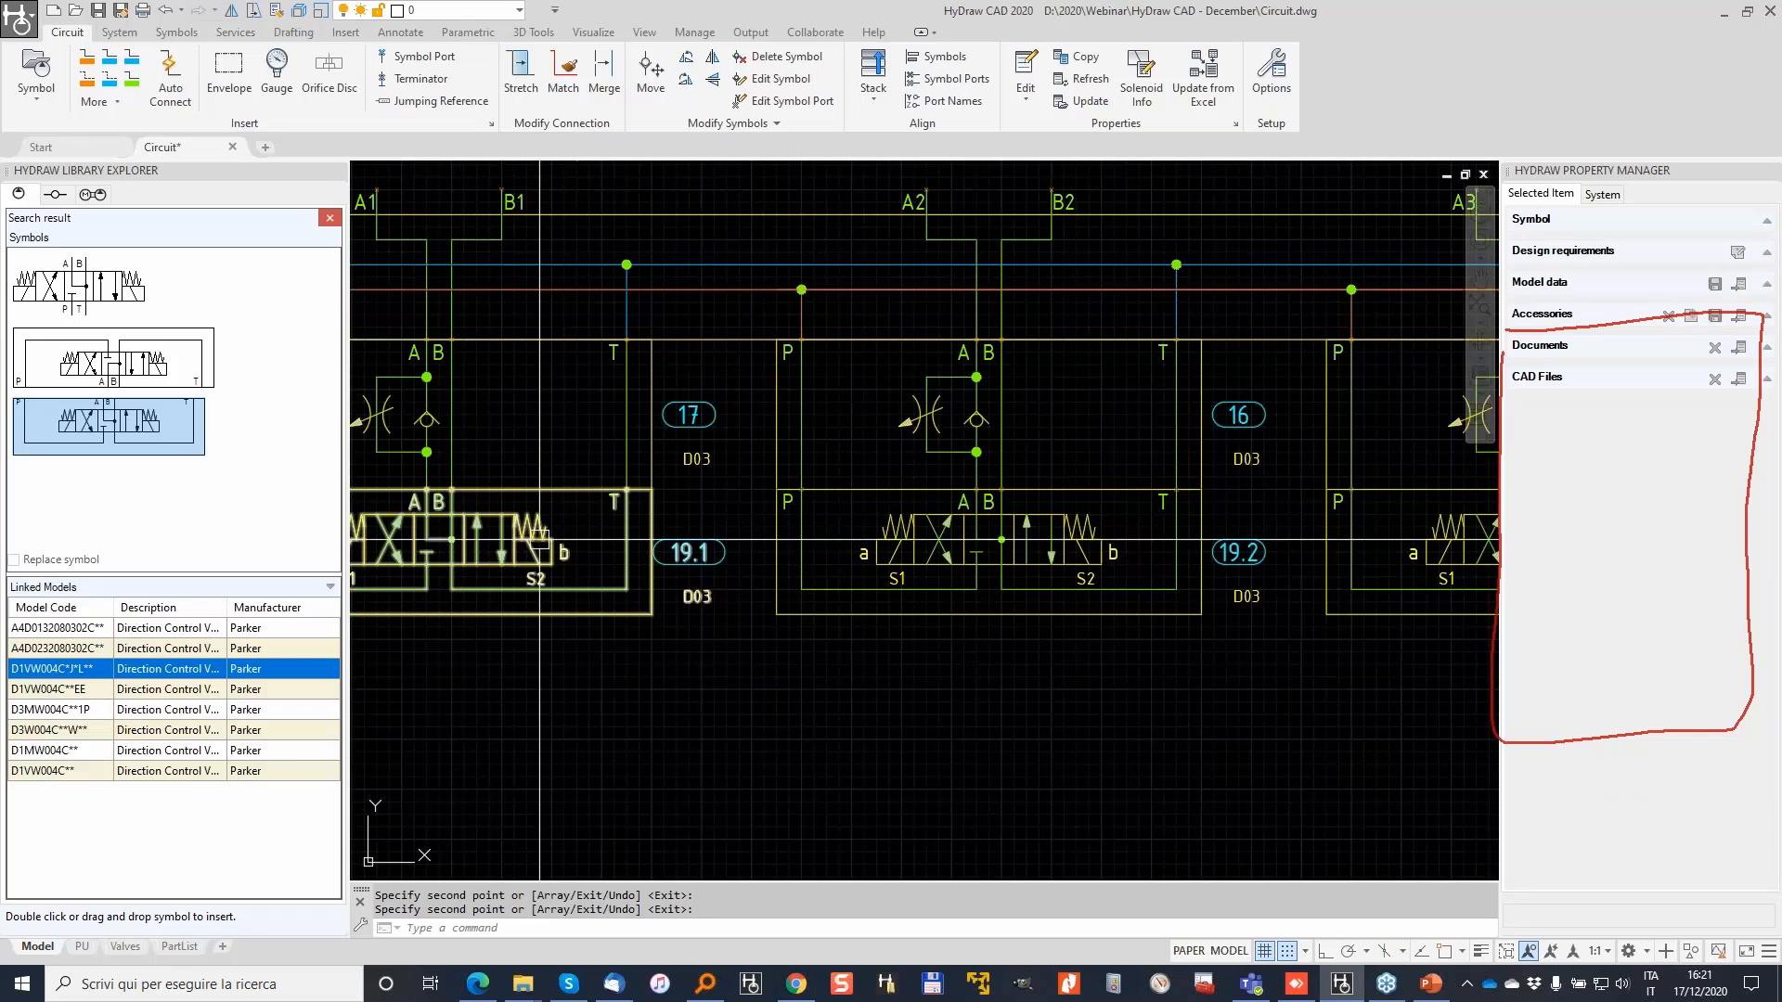
scroll(689, 549, "up", 4)
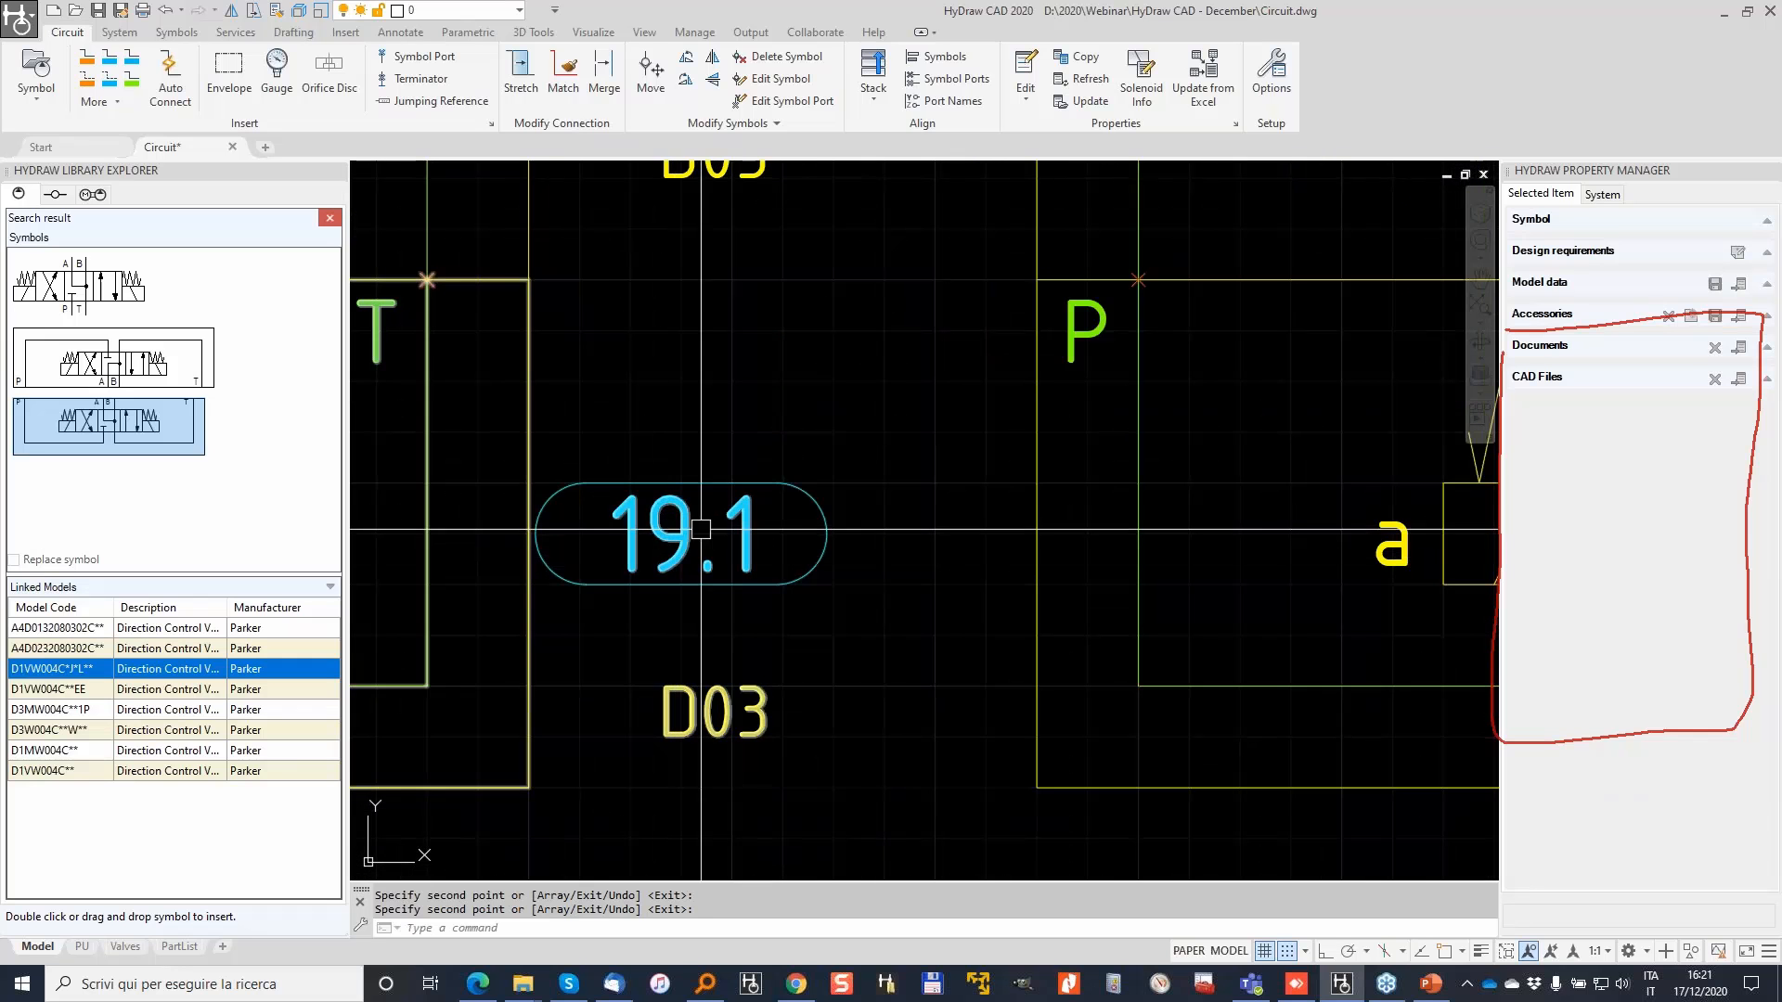
middle_click_drag(1364, 510, 429, 527)
middle_click_drag(1451, 493, 584, 505)
middle_click_drag(1006, 534, 671, 532)
scroll(1022, 512, "down", 3)
mouse_move(1206, 493)
middle_mouse_down()
mouse_move(165, 516)
mouse_move(1194, 490)
mouse_move(535, 498)
mouse_move(1388, 554)
middle_mouse_up()
scroll(671, 533, "down", 3)
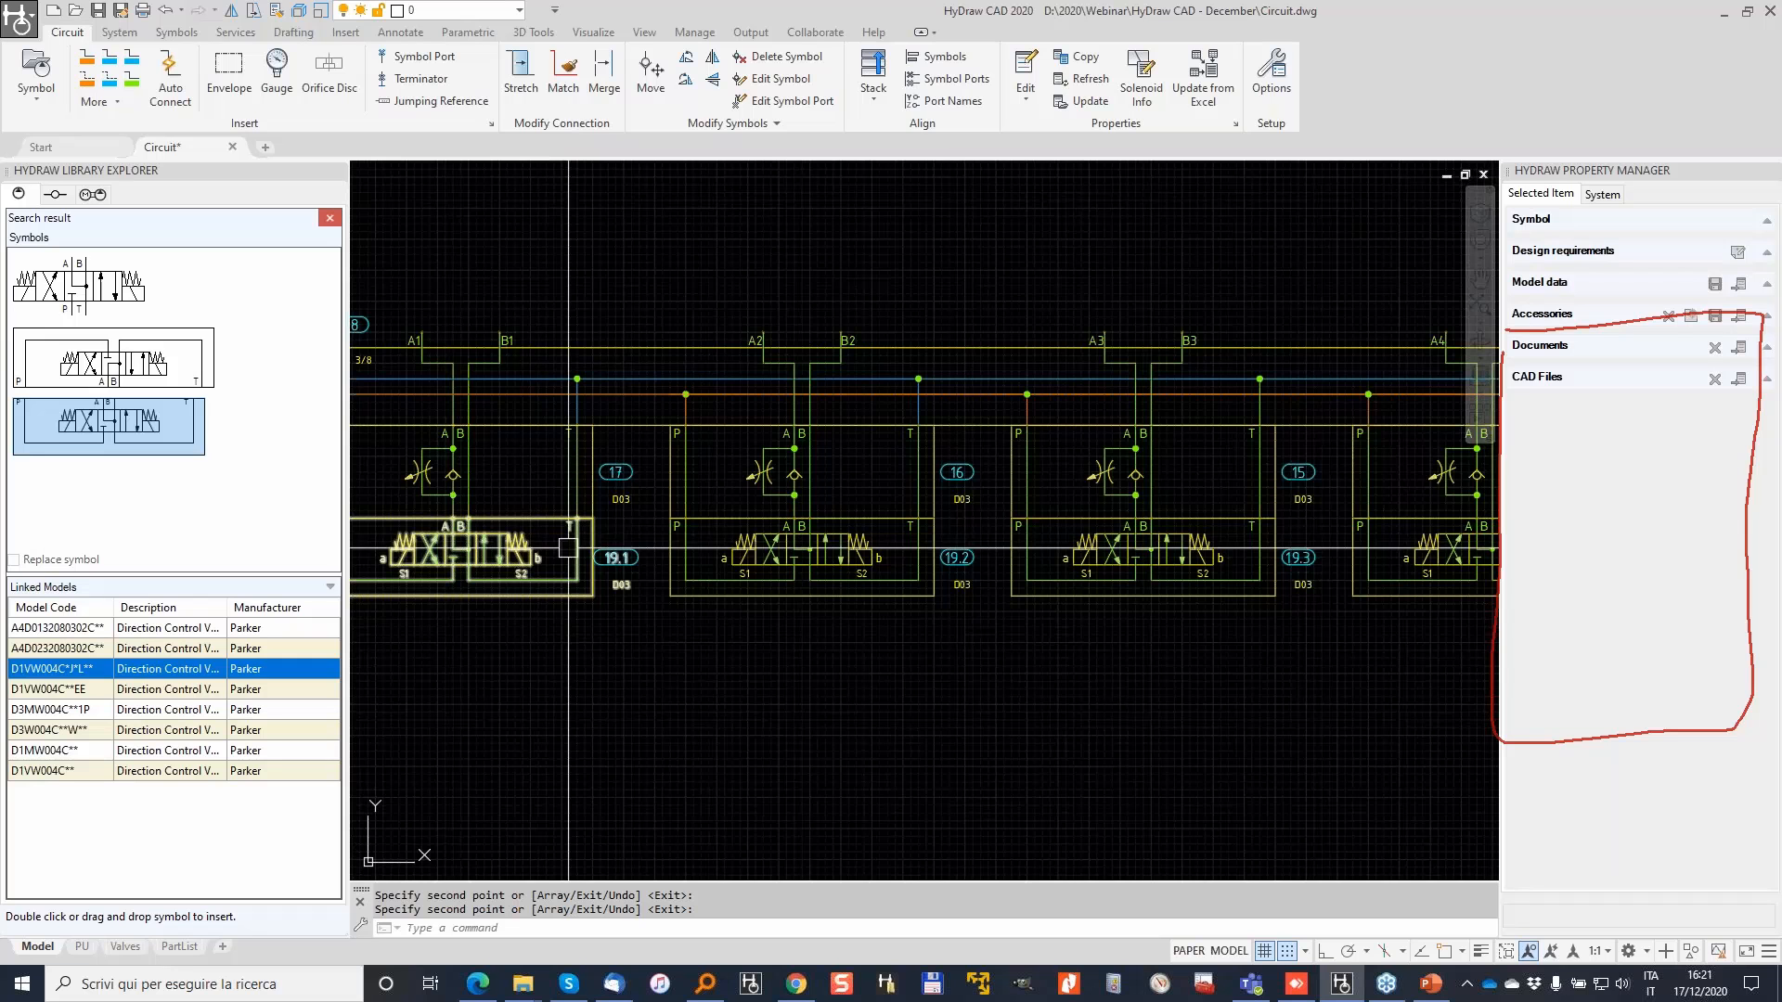
scroll(975, 546, "up", 1)
scroll(949, 556, "down", 1)
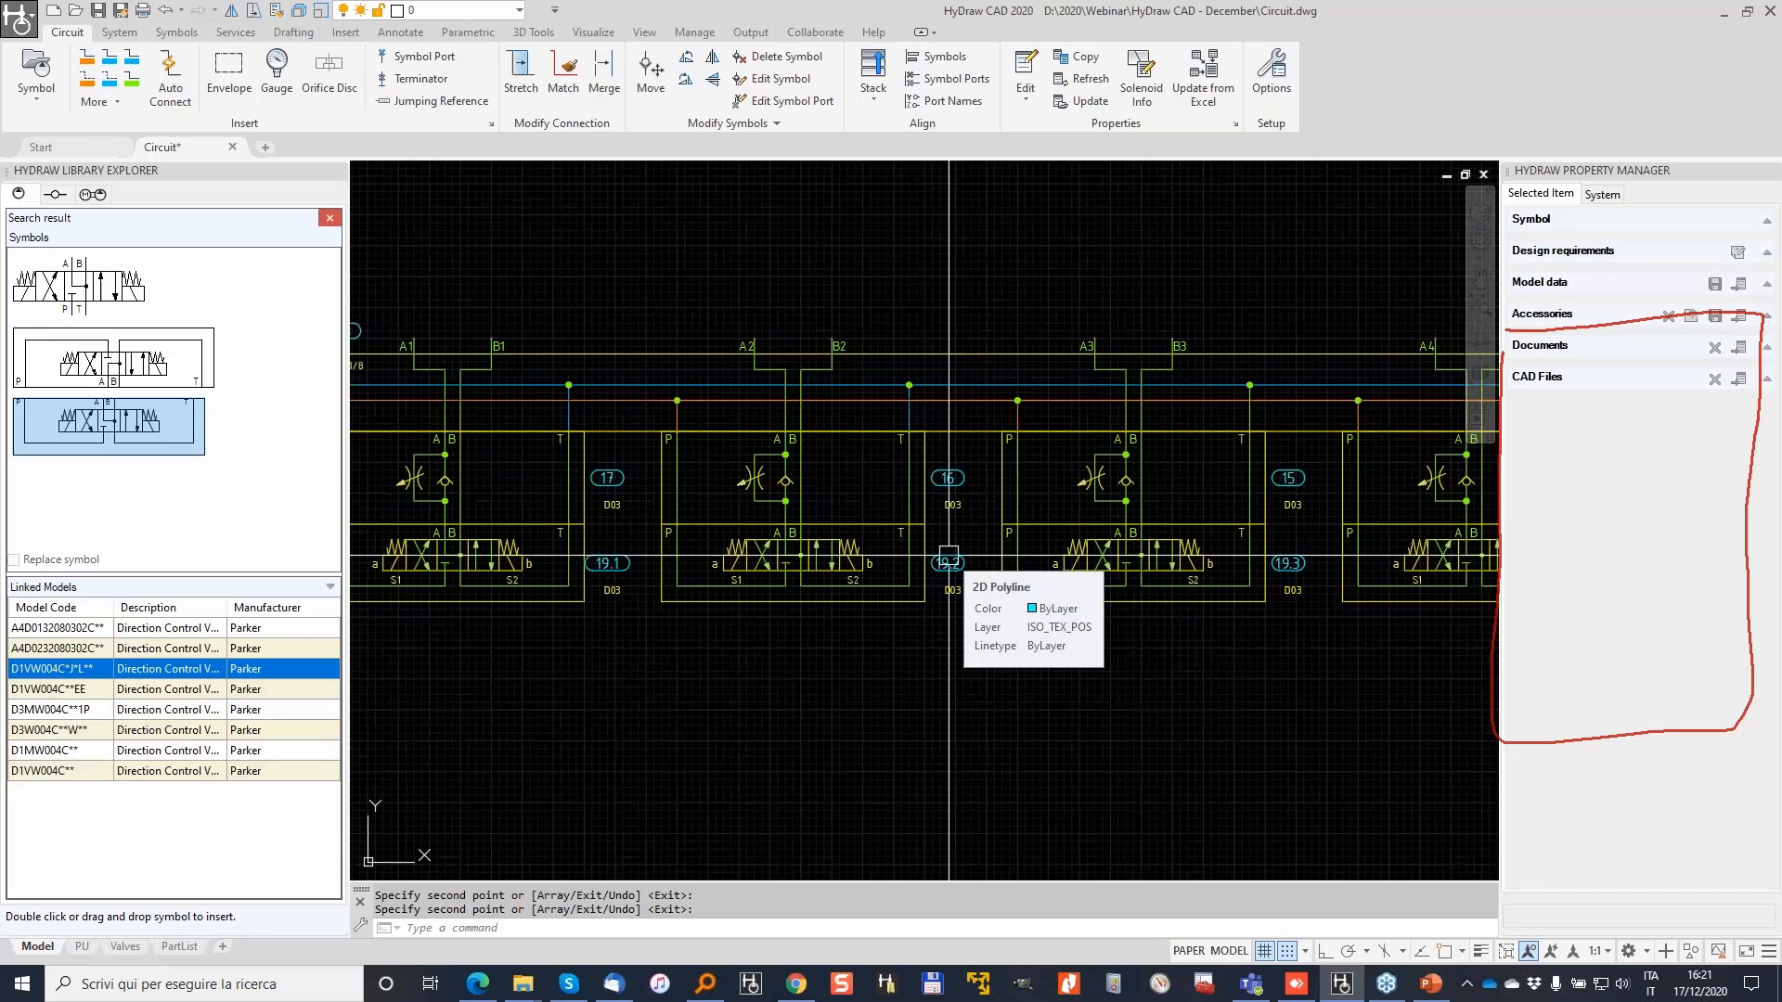
key("Escape")
scroll(937, 554, "down", 3)
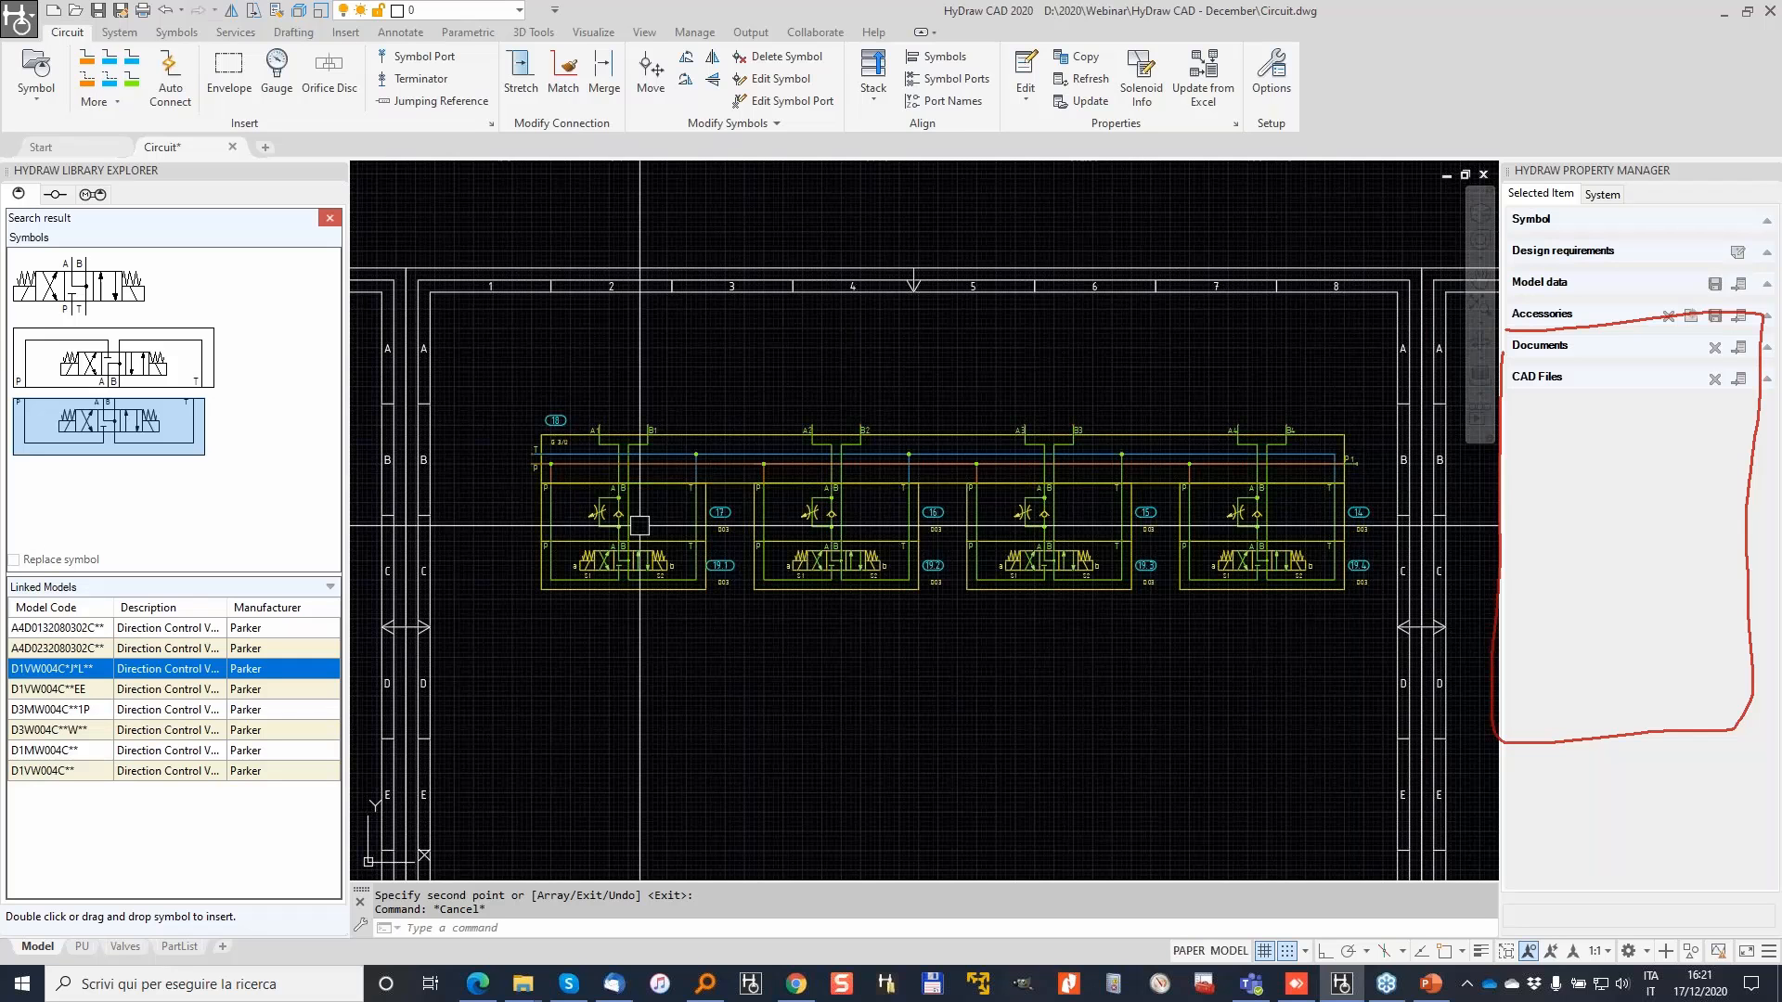
scroll(640, 525, "down", 2)
scroll(1303, 467, "up", 2)
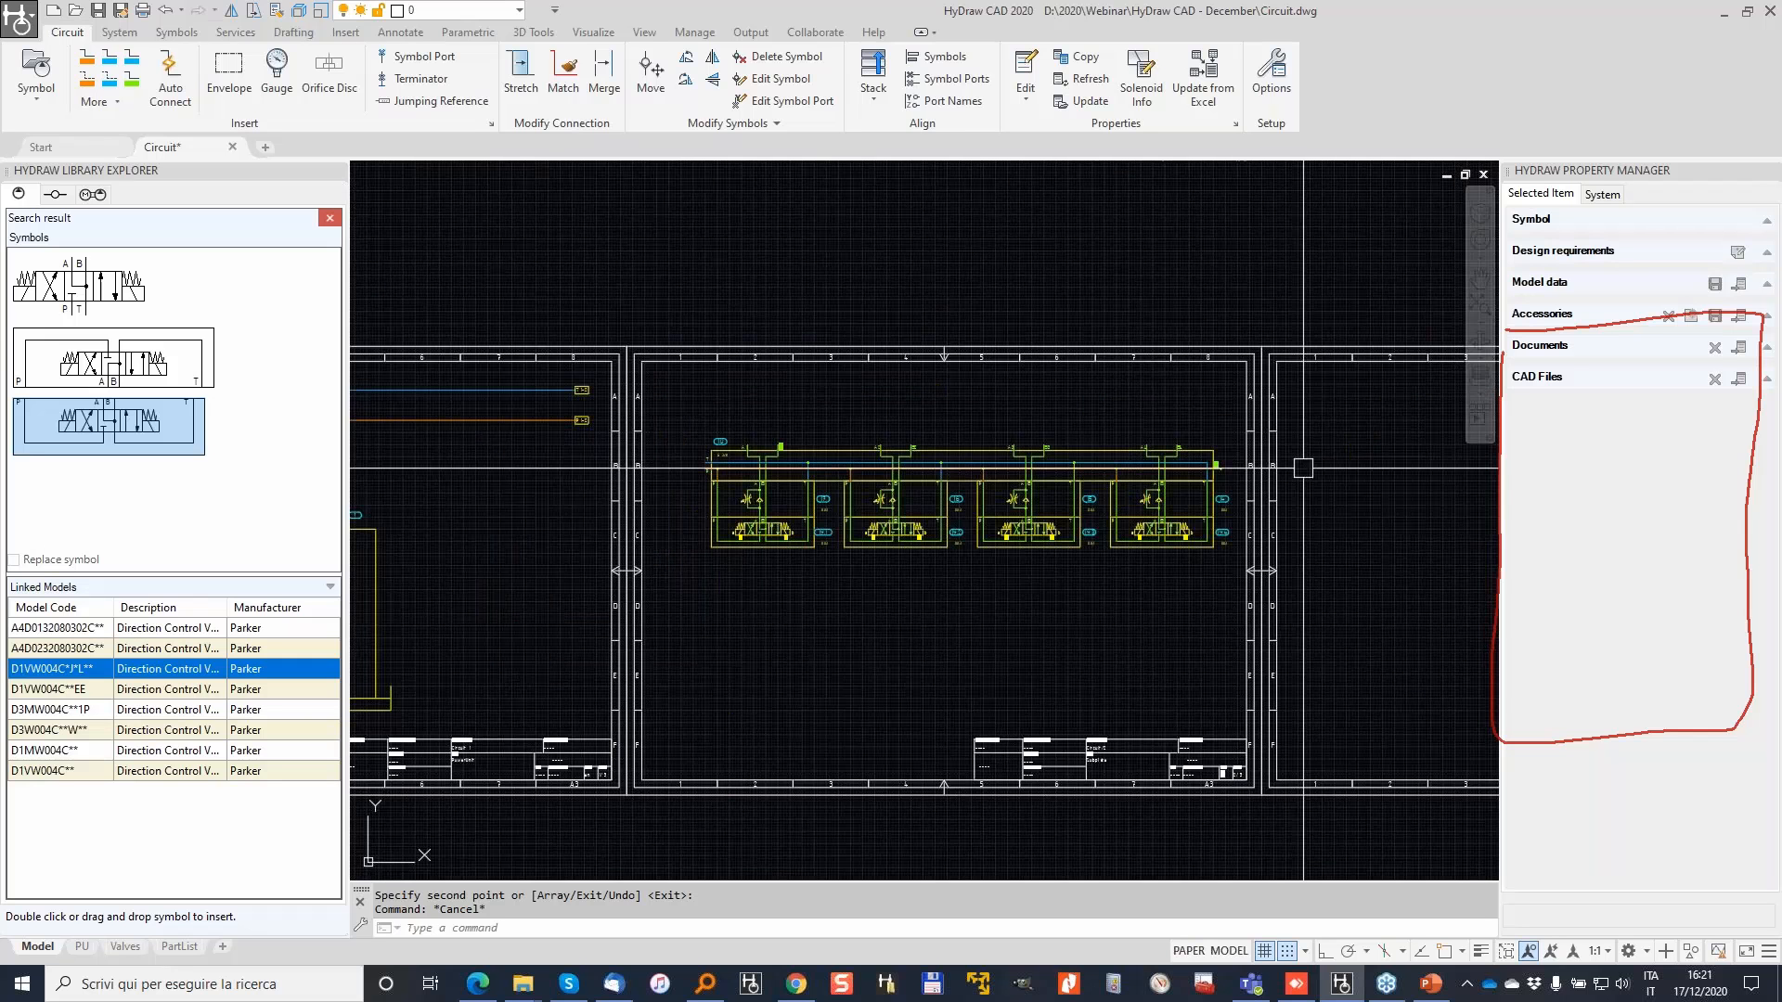
scroll(757, 469, "up", 5)
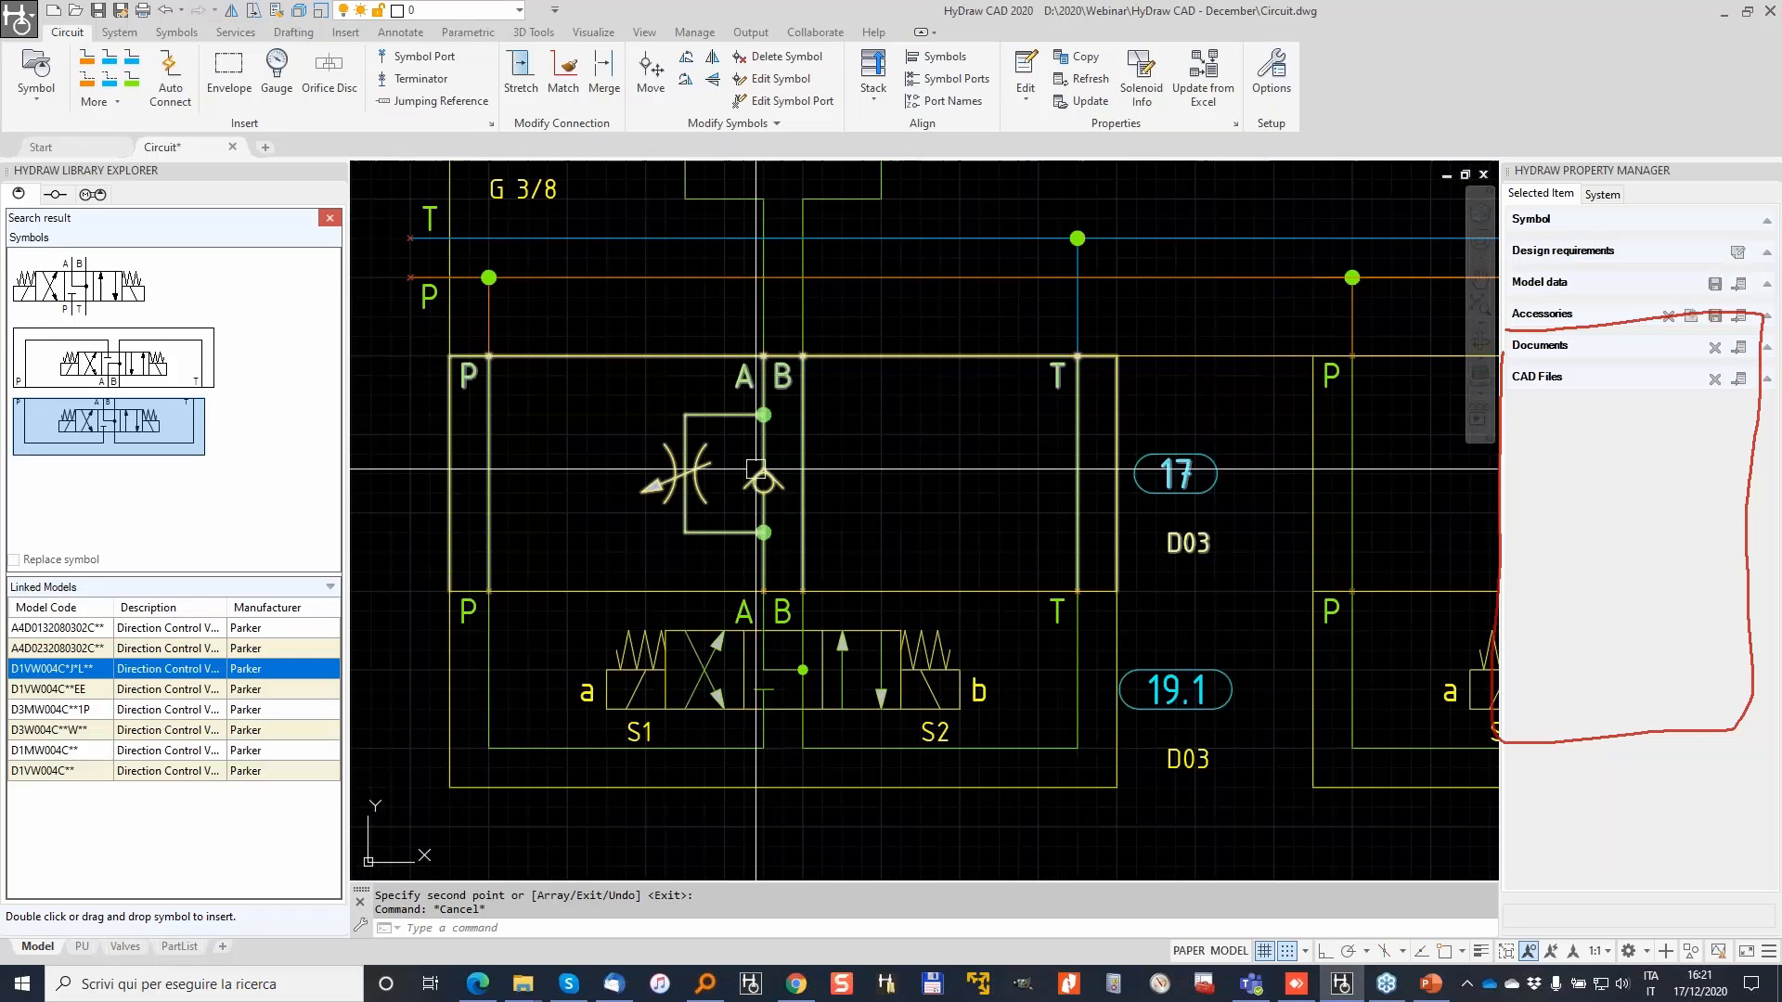
scroll(756, 468, "down", 3)
mouse_move(923, 447)
middle_mouse_down()
mouse_move(946, 452)
mouse_move(772, 471)
middle_mouse_up()
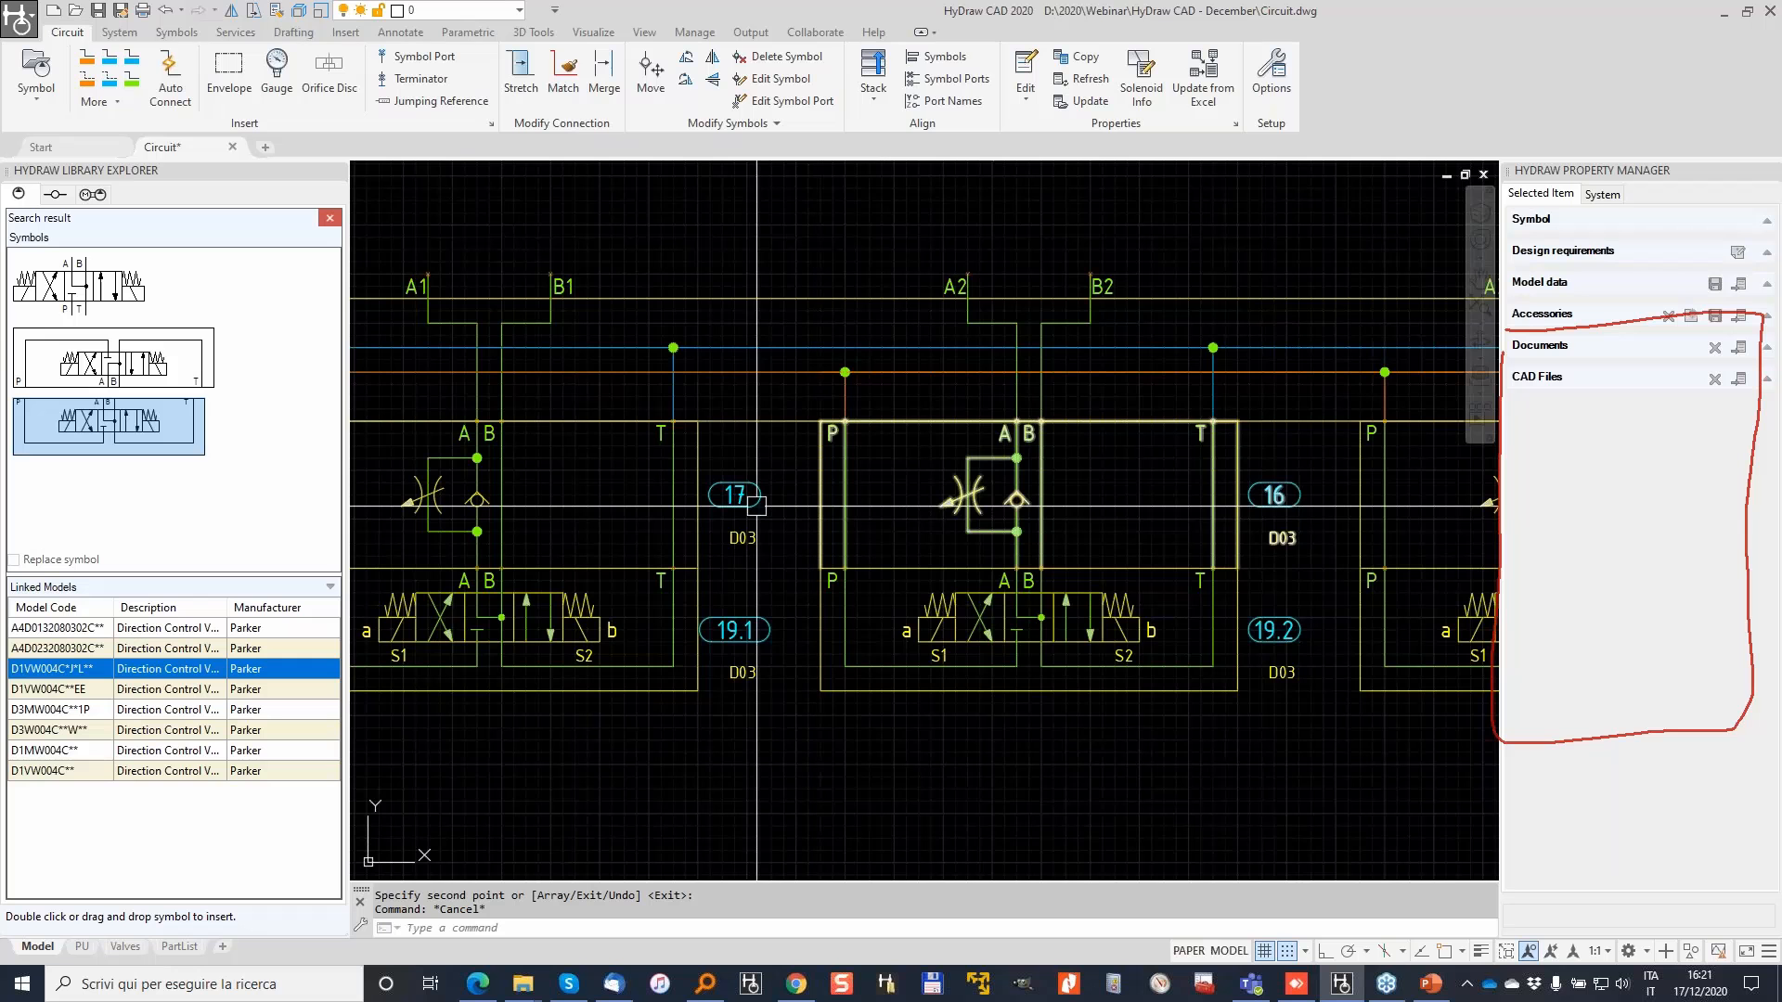
middle_click_drag(1392, 500, 861, 550)
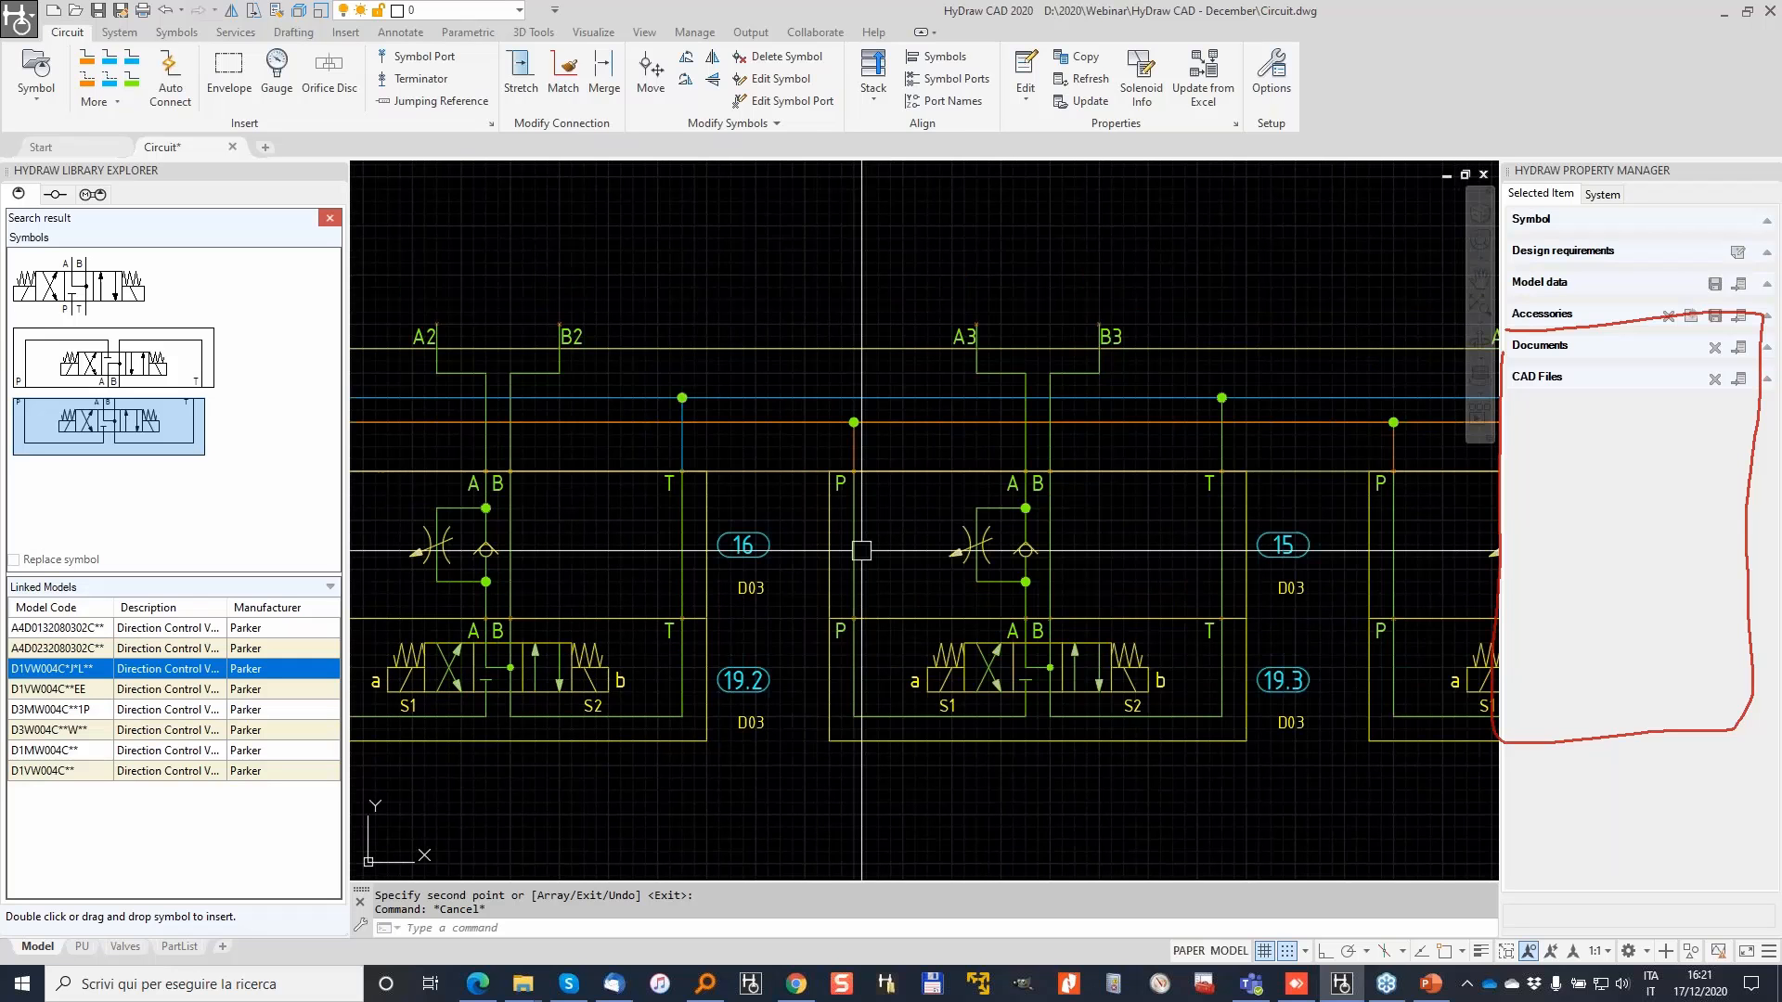
scroll(861, 550, "down", 2)
middle_click_drag(1022, 515, 907, 518)
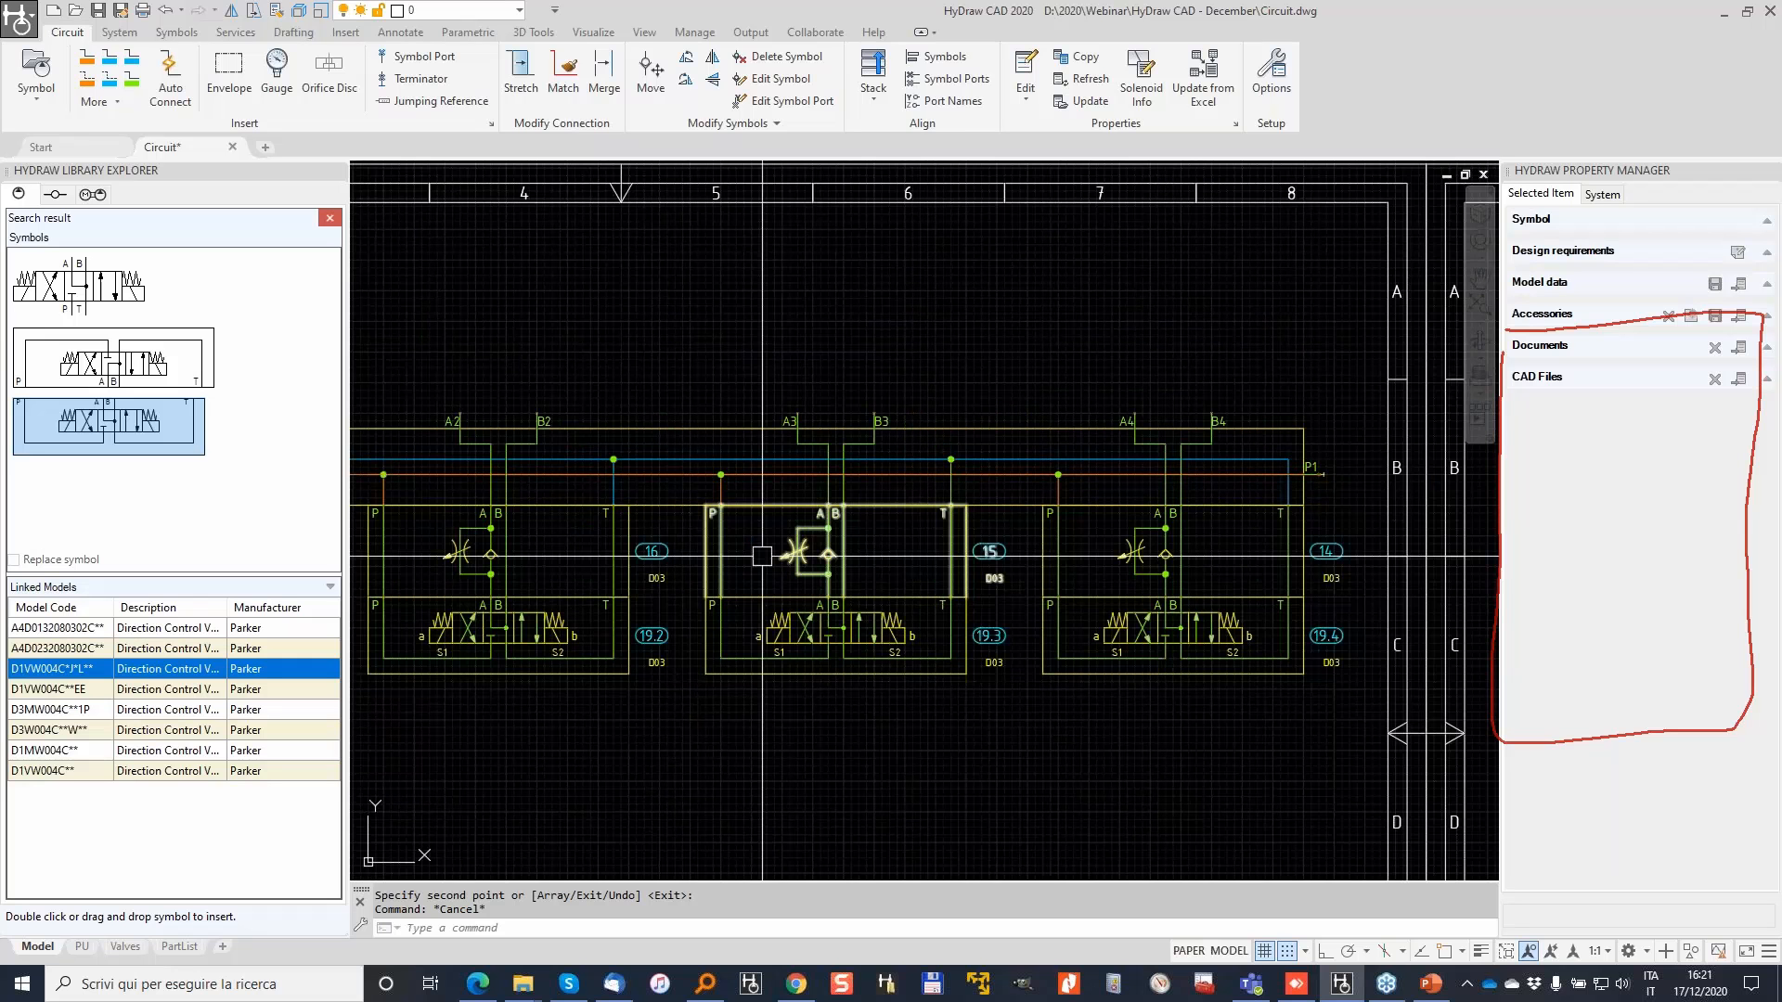
scroll(762, 557, "down", 2)
middle_click_drag(762, 557, 1055, 540)
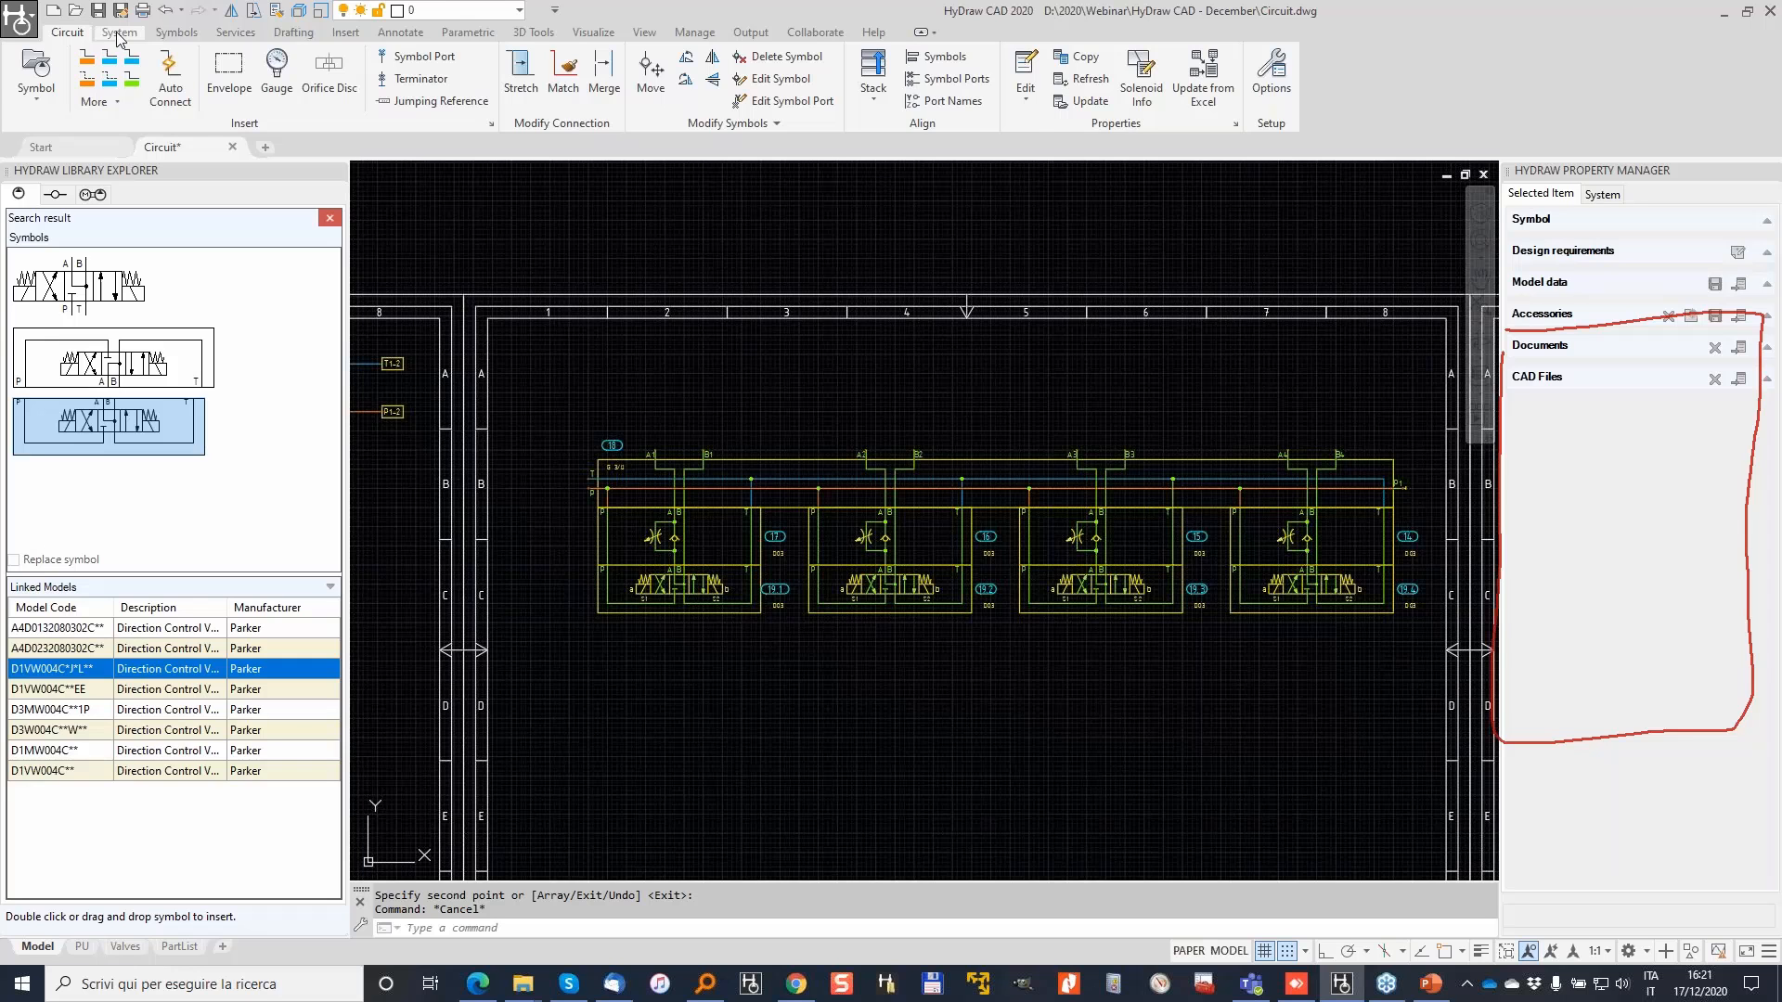
Step: Window-select the whole stack with System > Item to reassign 19 symbol IDs from 1
left_click(119, 35)
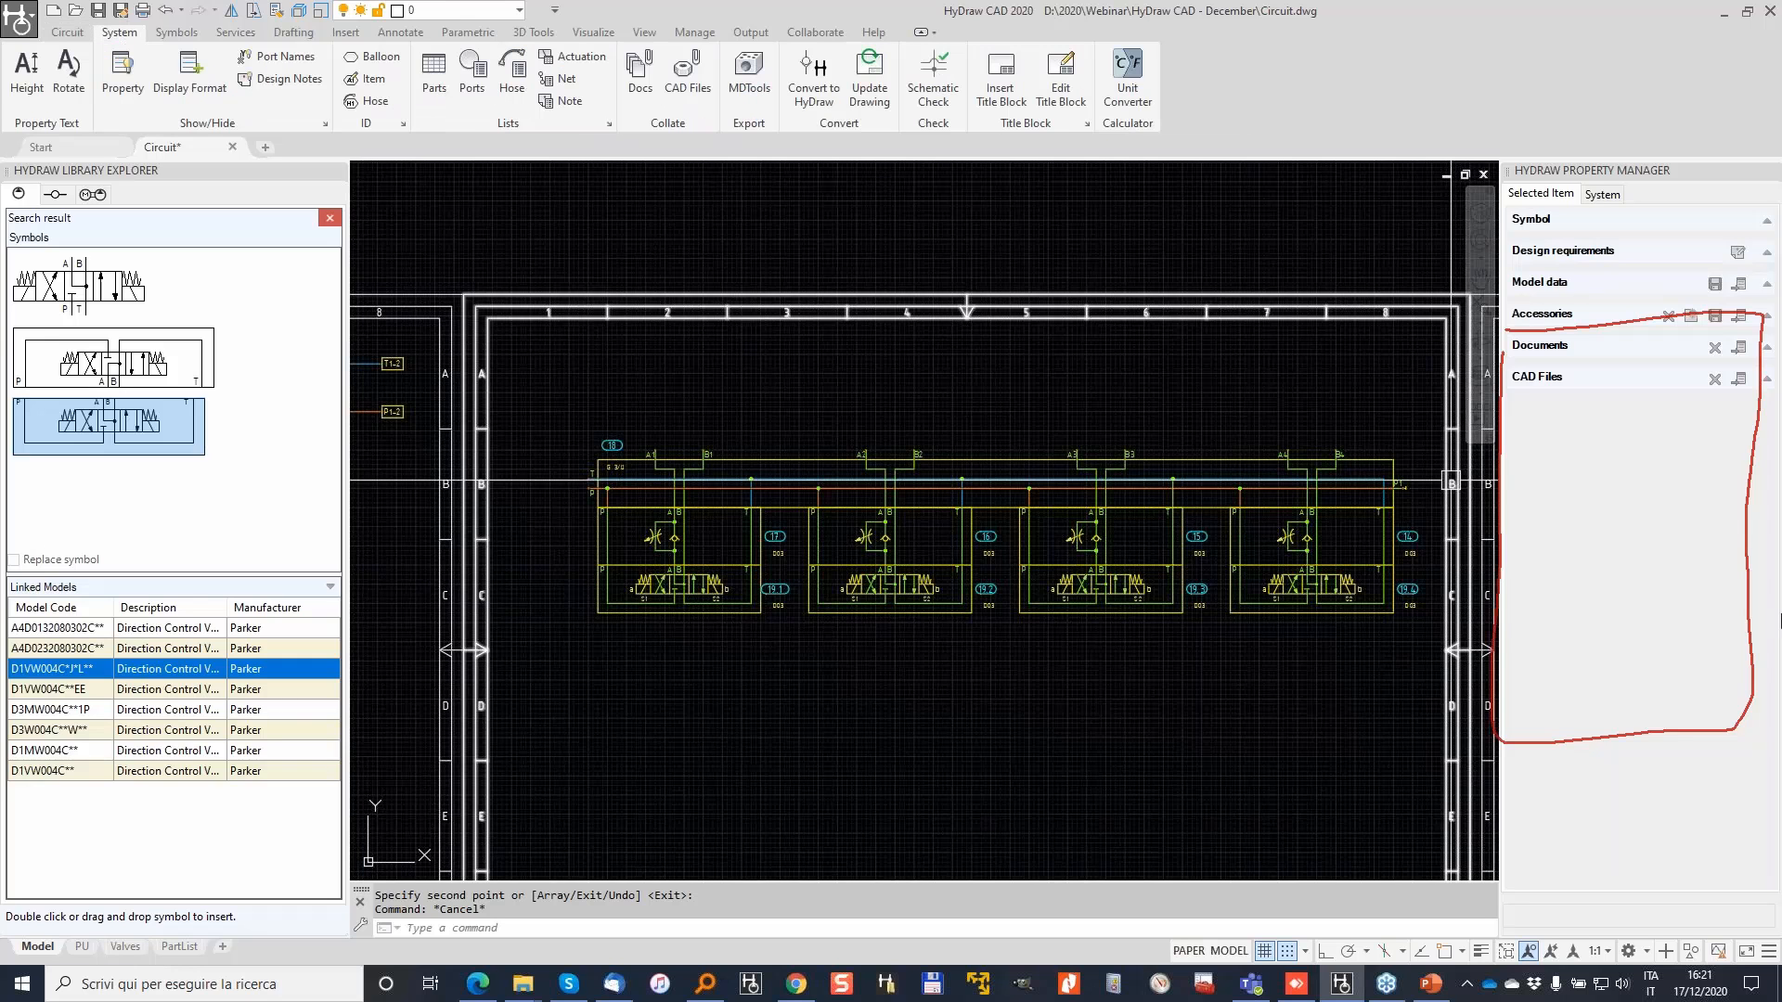
left_click_drag(409, 72, 414, 76)
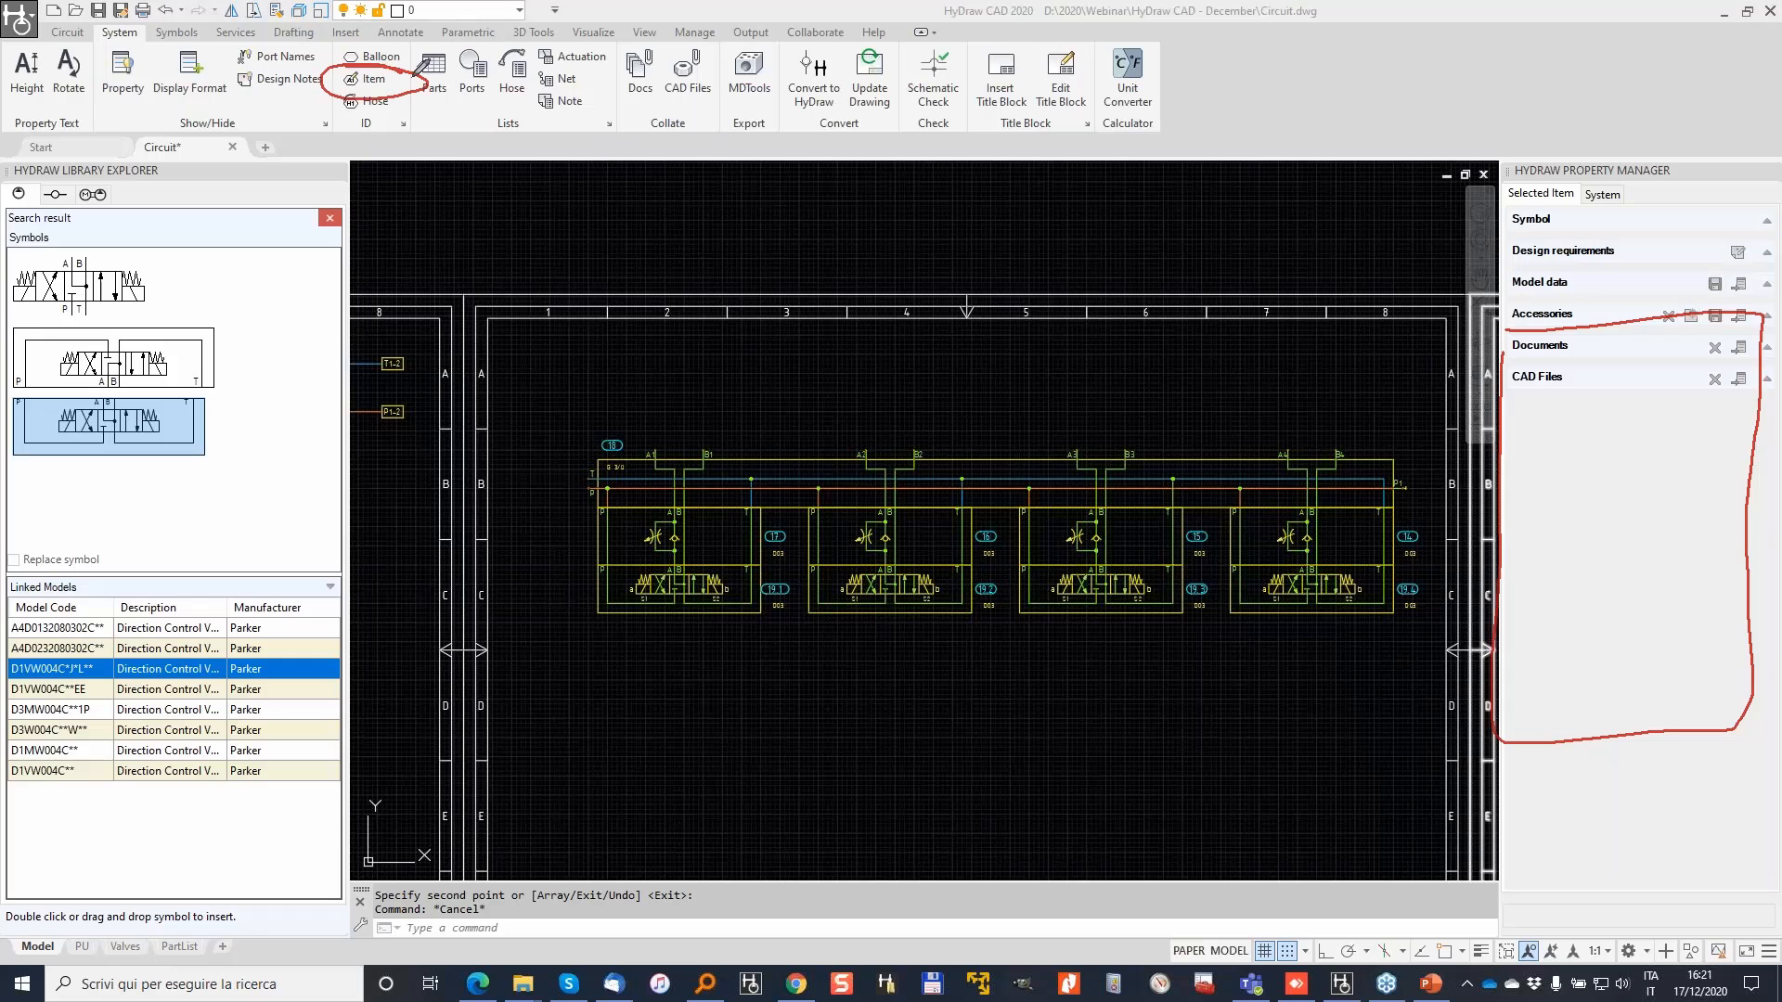
left_click(358, 82)
left_click(531, 384)
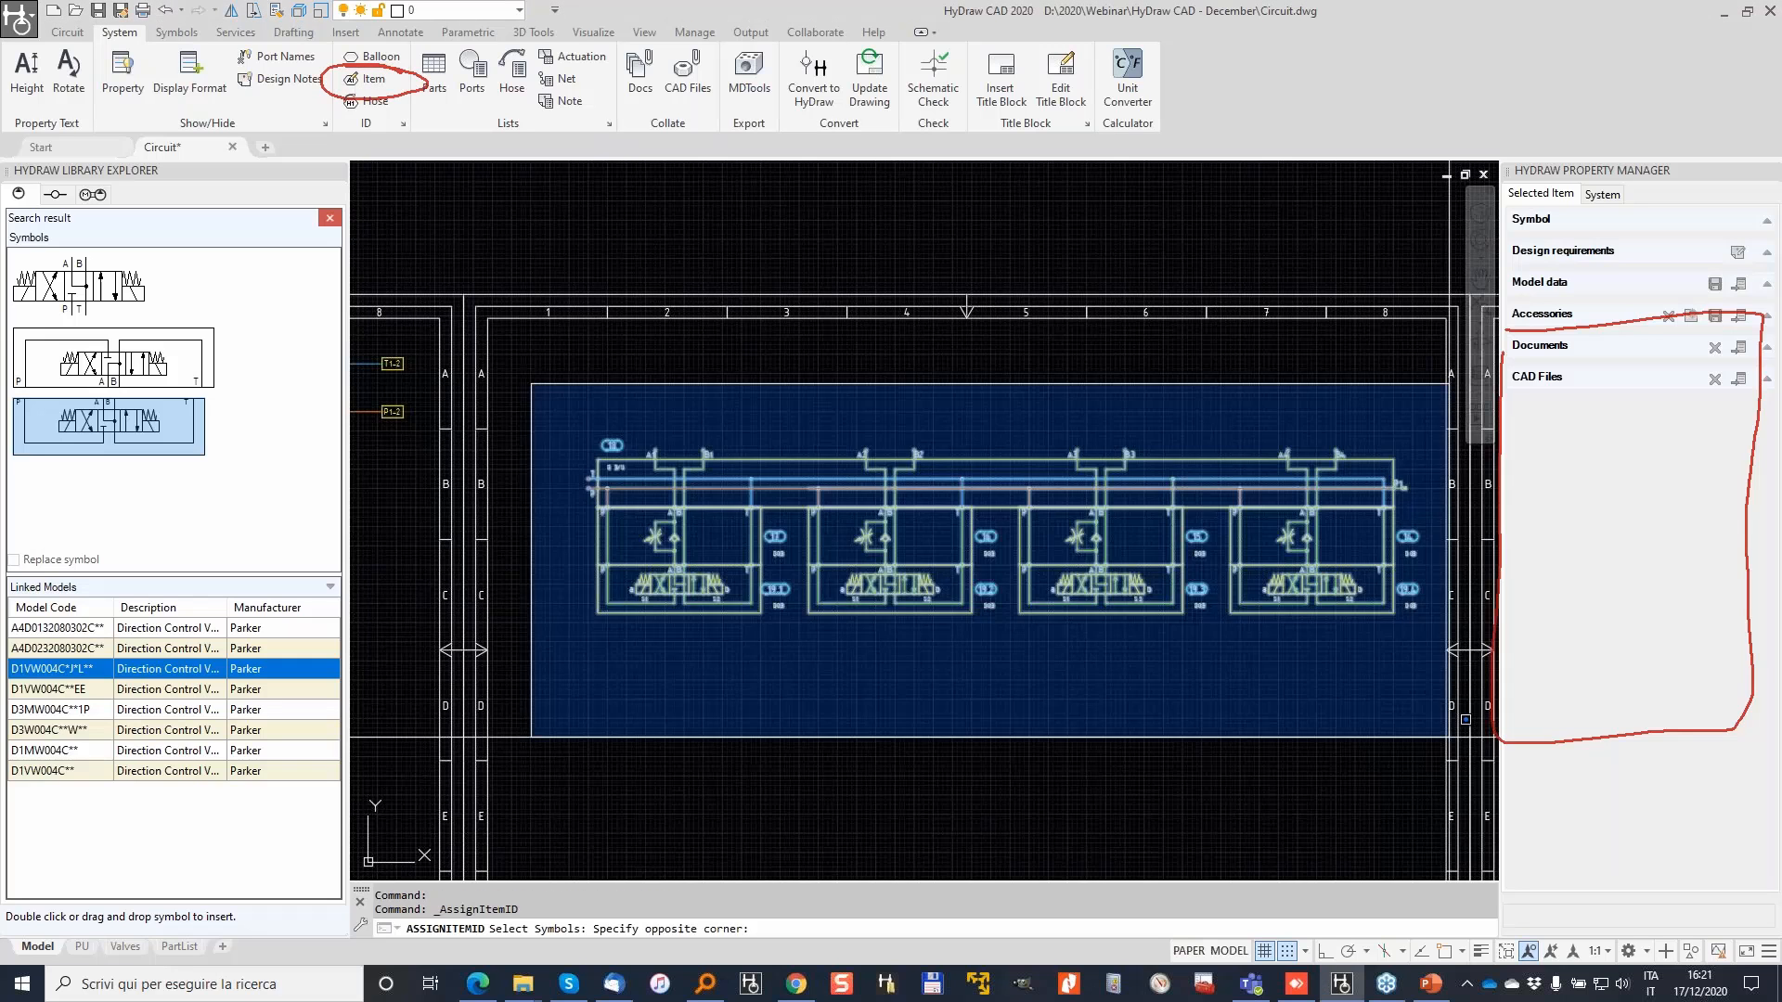
left_click(1466, 719)
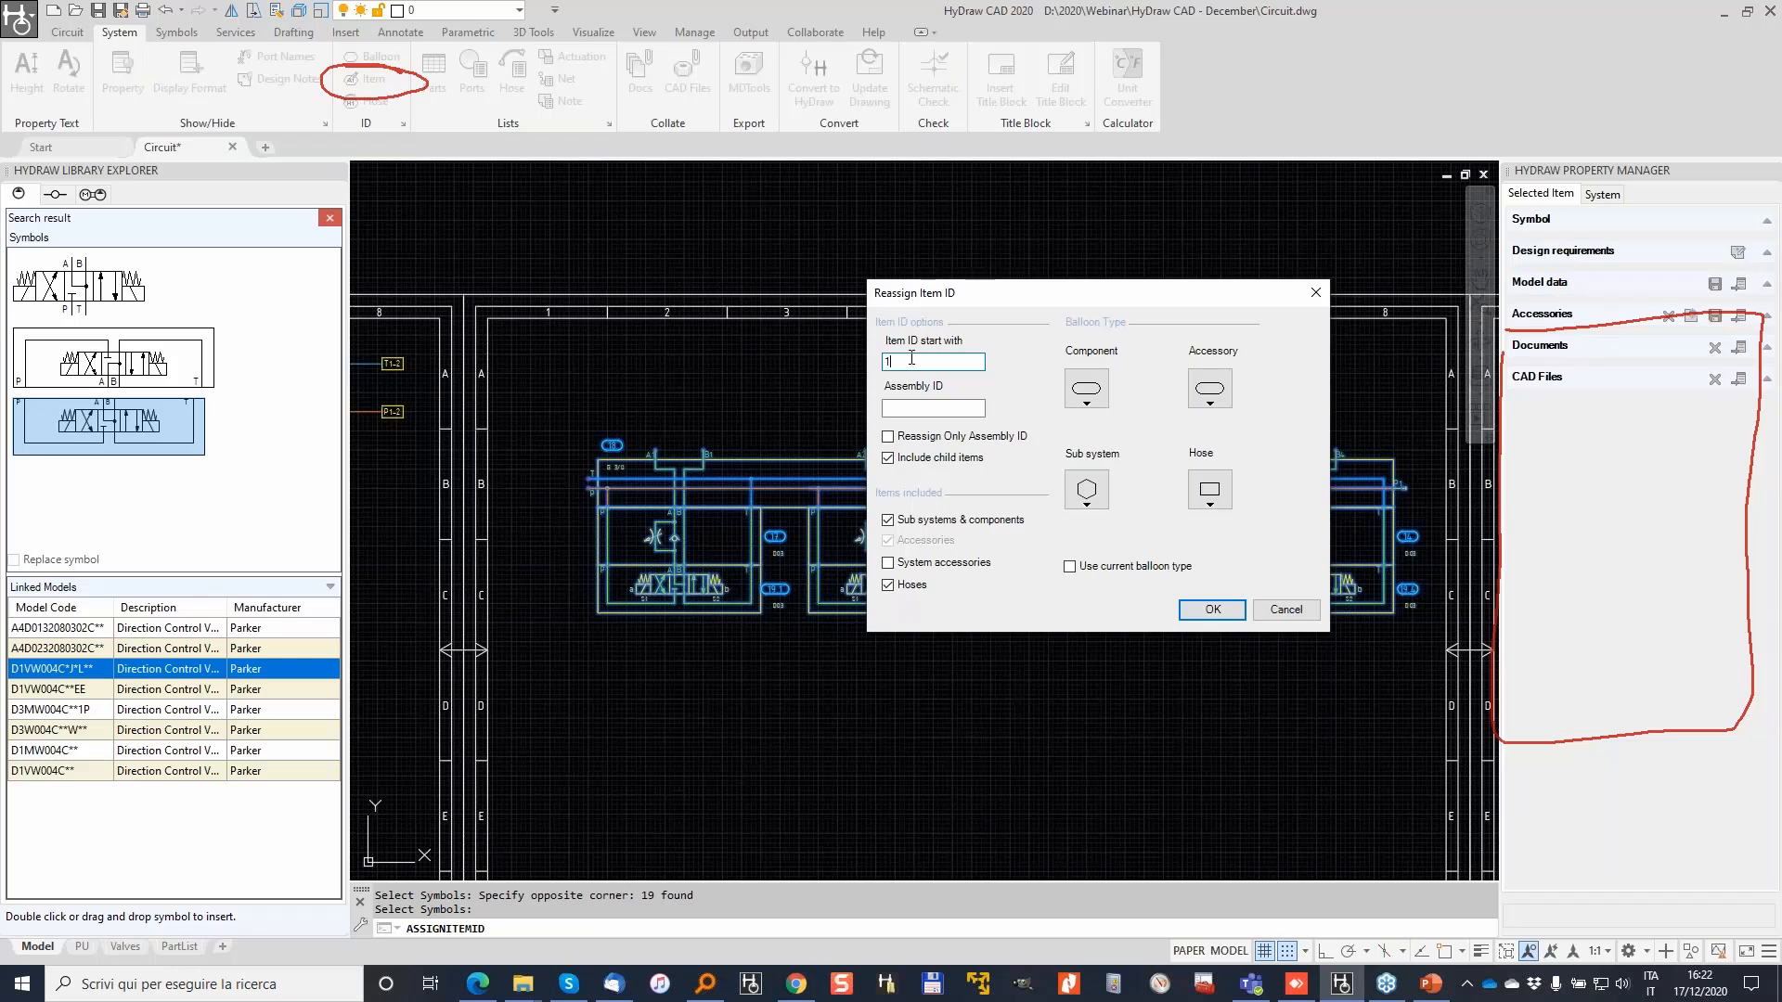
left_click_drag(976, 285, 964, 261)
left_click(1198, 369)
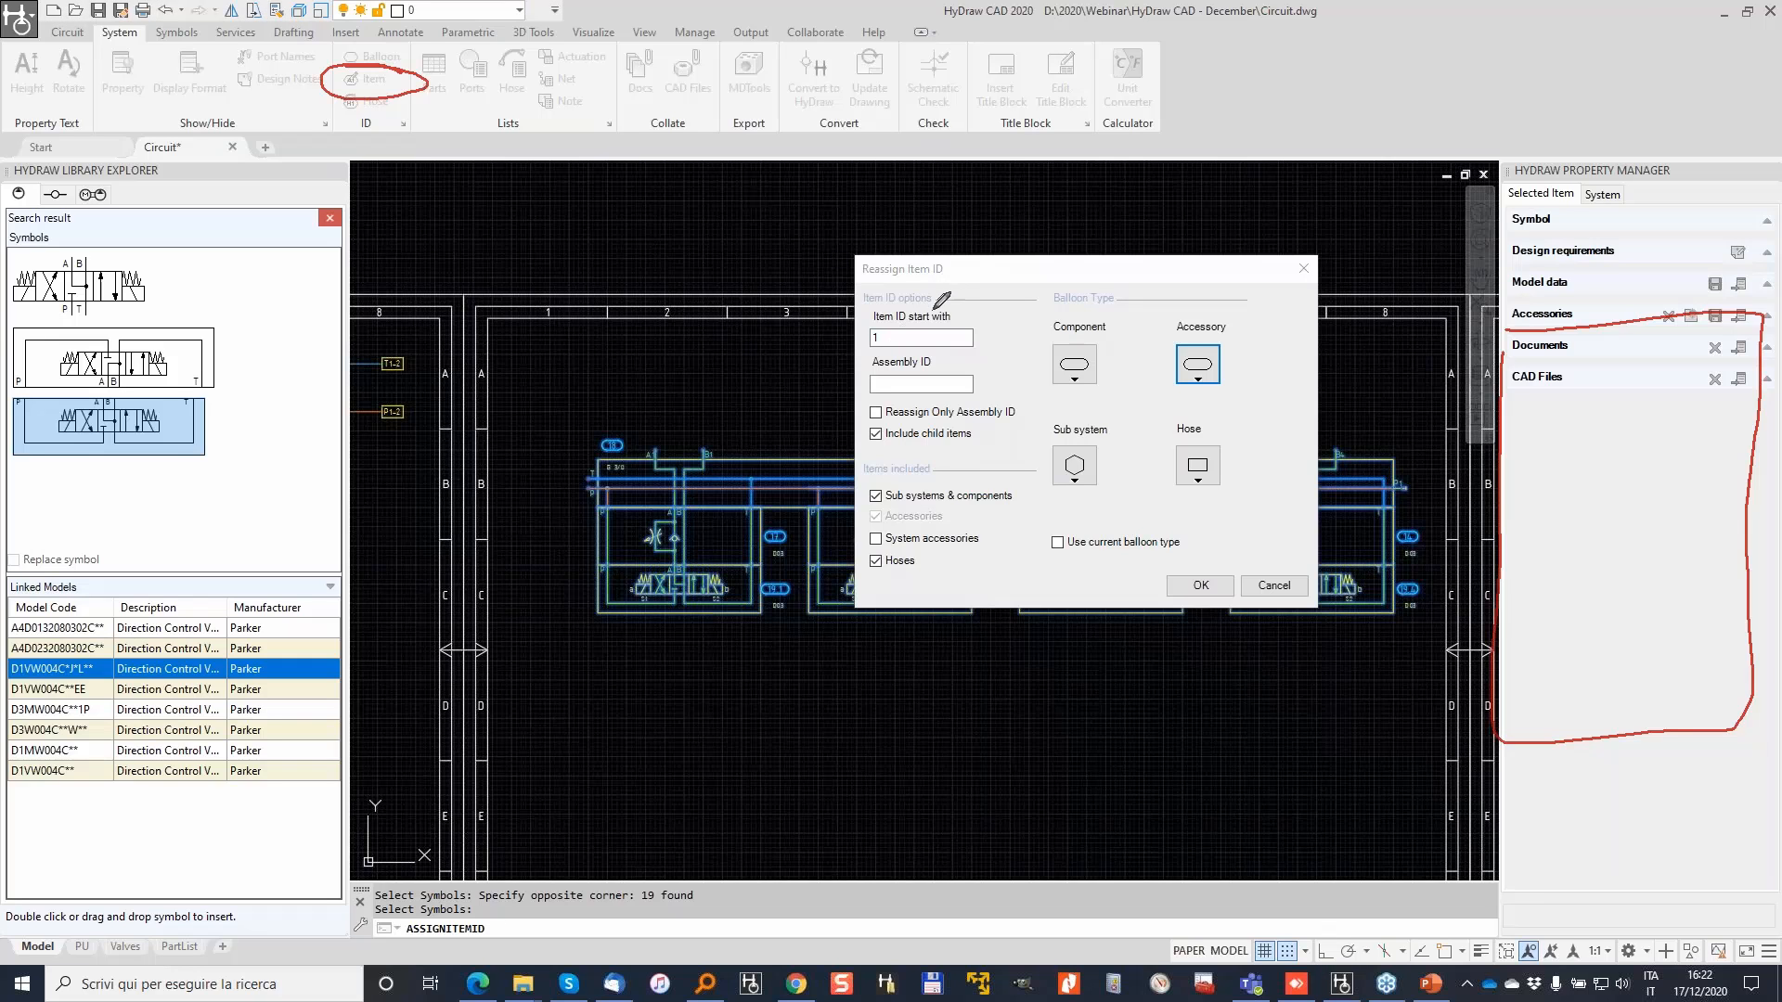
mouse_move(888, 303)
left_mouse_down()
mouse_move(873, 320)
mouse_move(982, 357)
mouse_move(877, 307)
left_mouse_up()
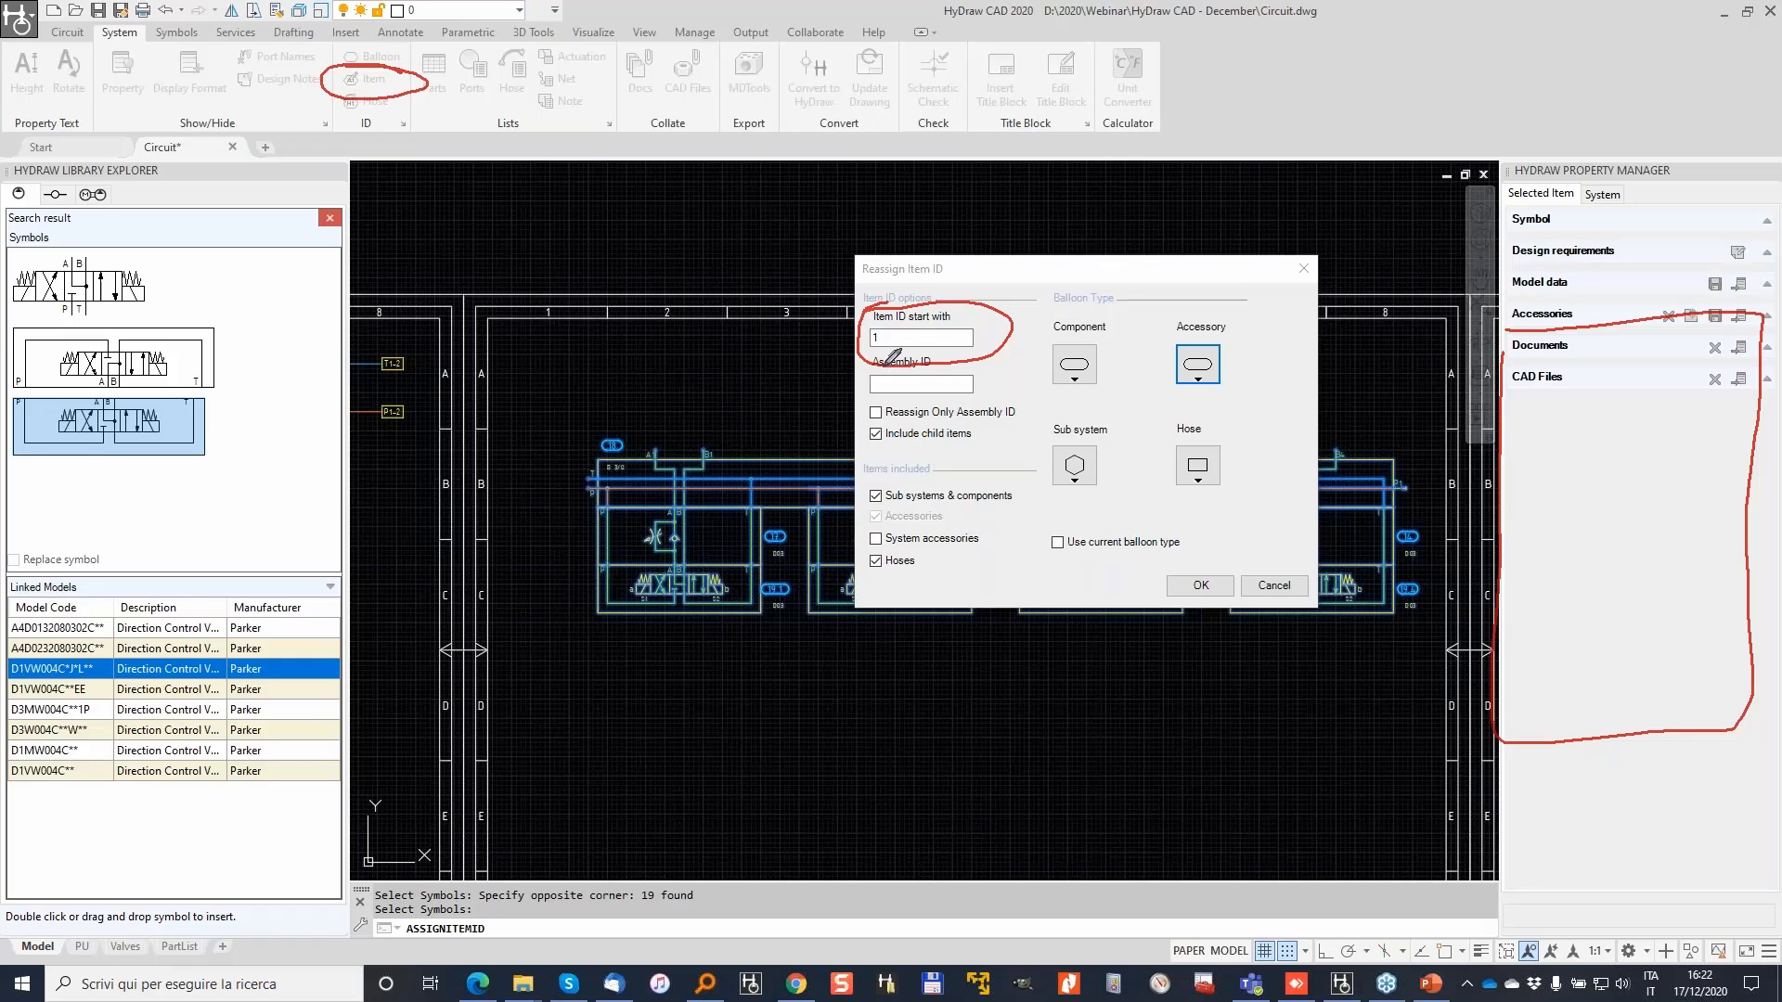
Step: Keep item IDs starting at 1, set Assembly ID 2, and apply the renumbering
left_click_drag(861, 369, 964, 347)
left_click_drag(555, 368, 626, 396)
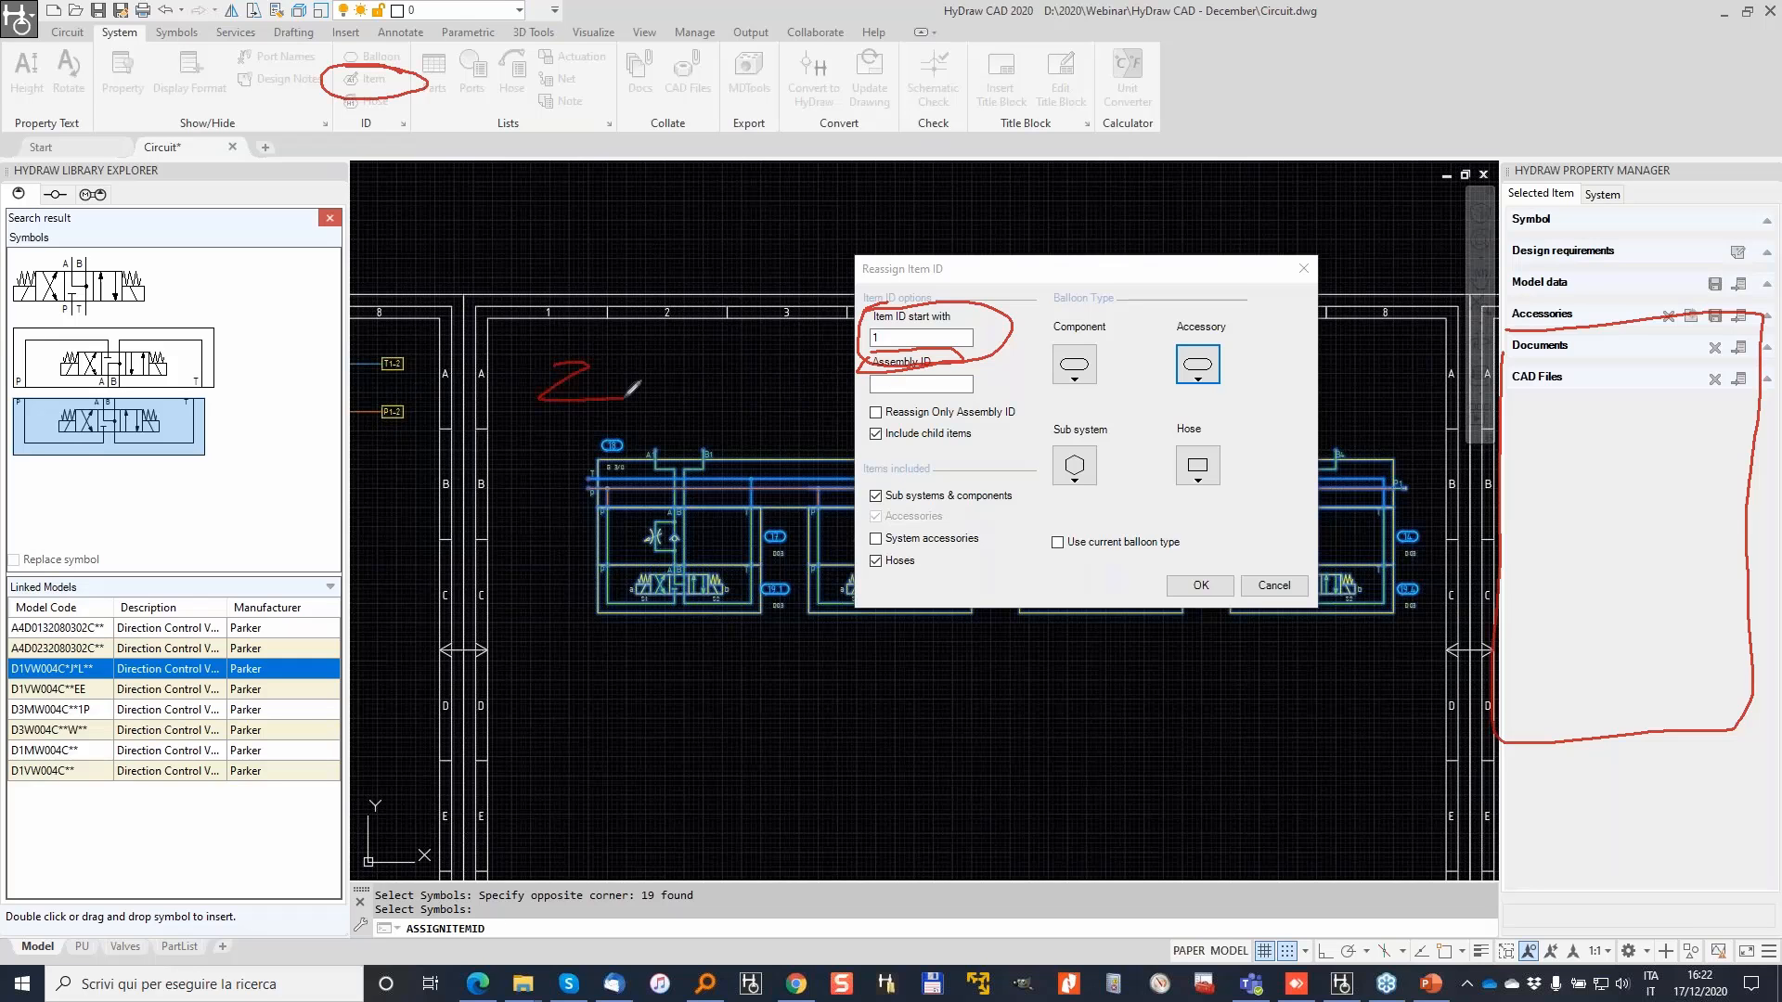
mouse_move(384, 336)
left_mouse_down()
mouse_move(408, 321)
mouse_move(416, 357)
left_mouse_up()
left_click(900, 383)
type("2")
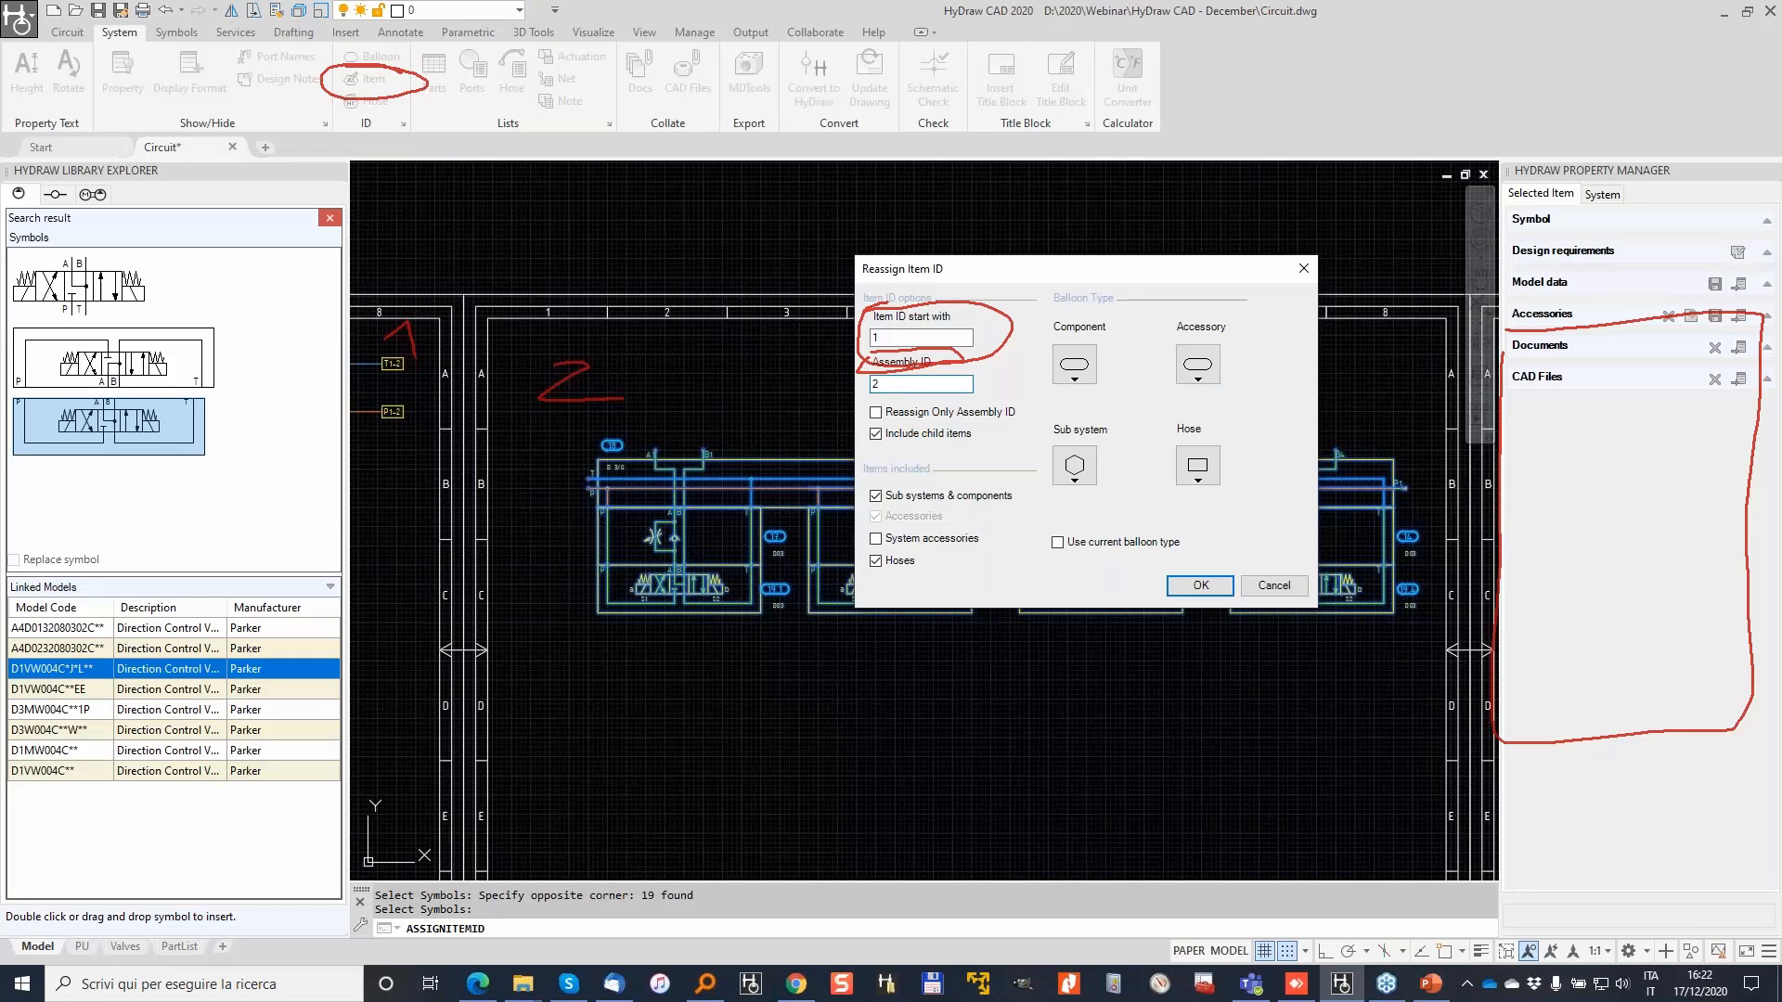
left_click(1198, 466)
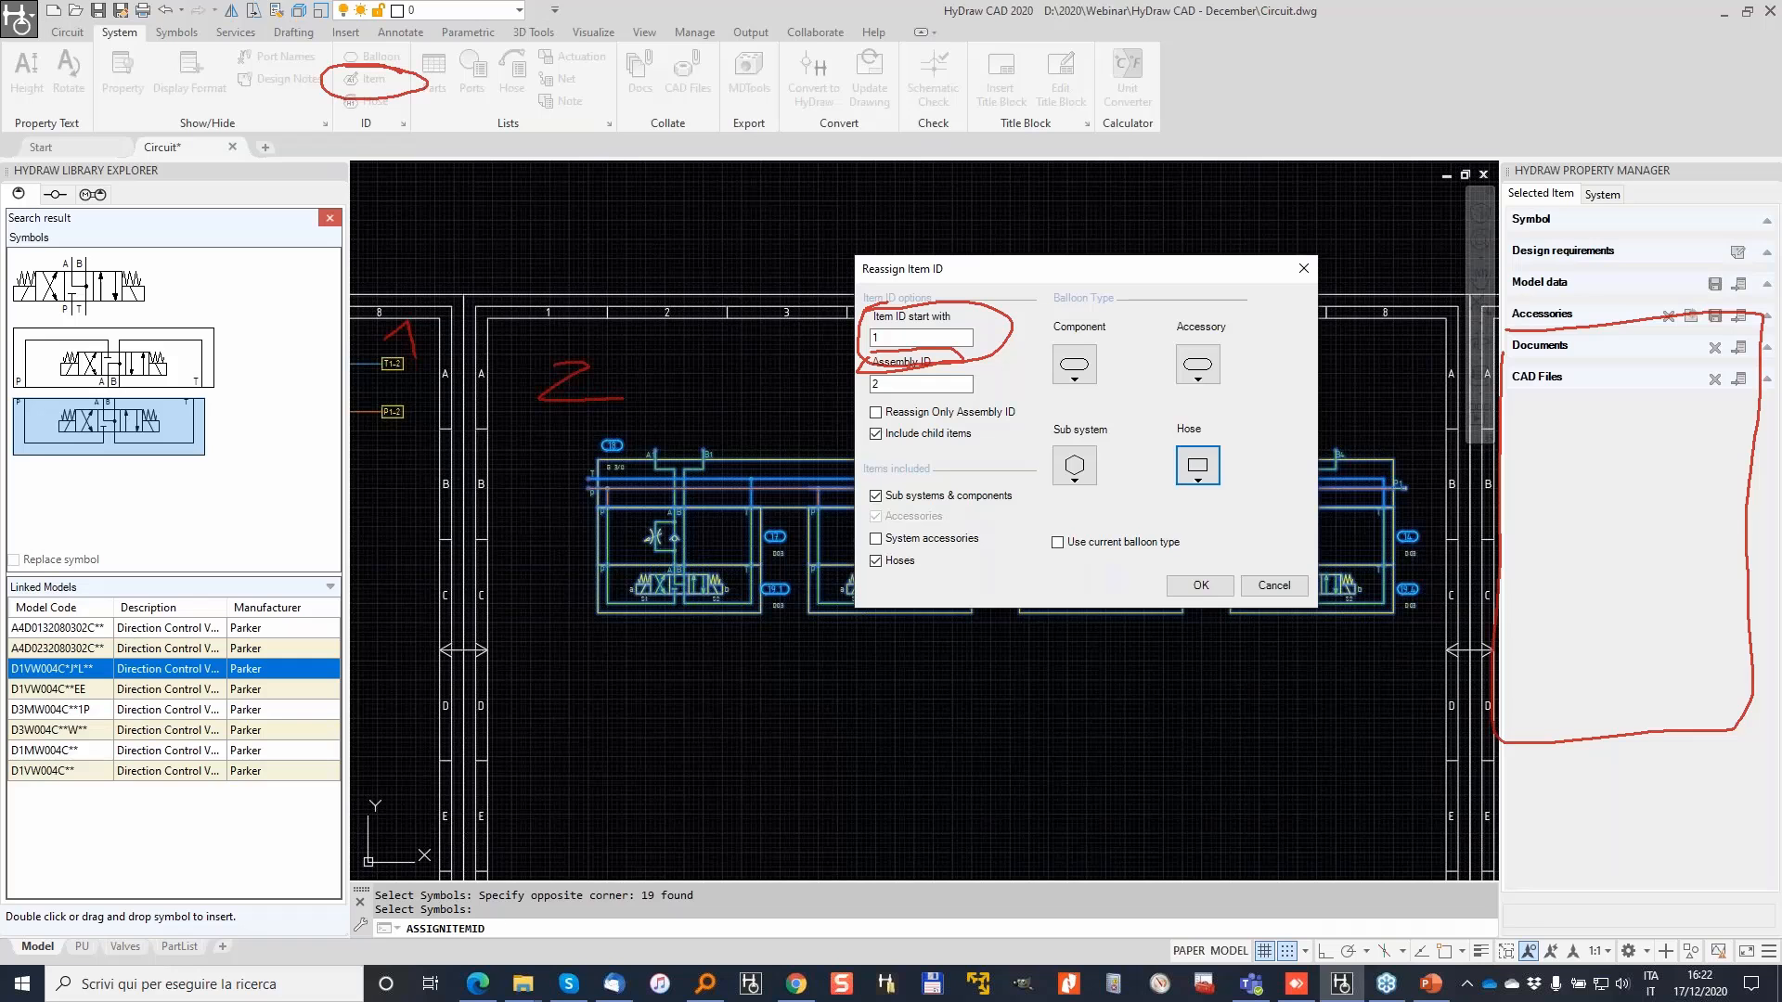
left_click_drag(884, 379, 1019, 405)
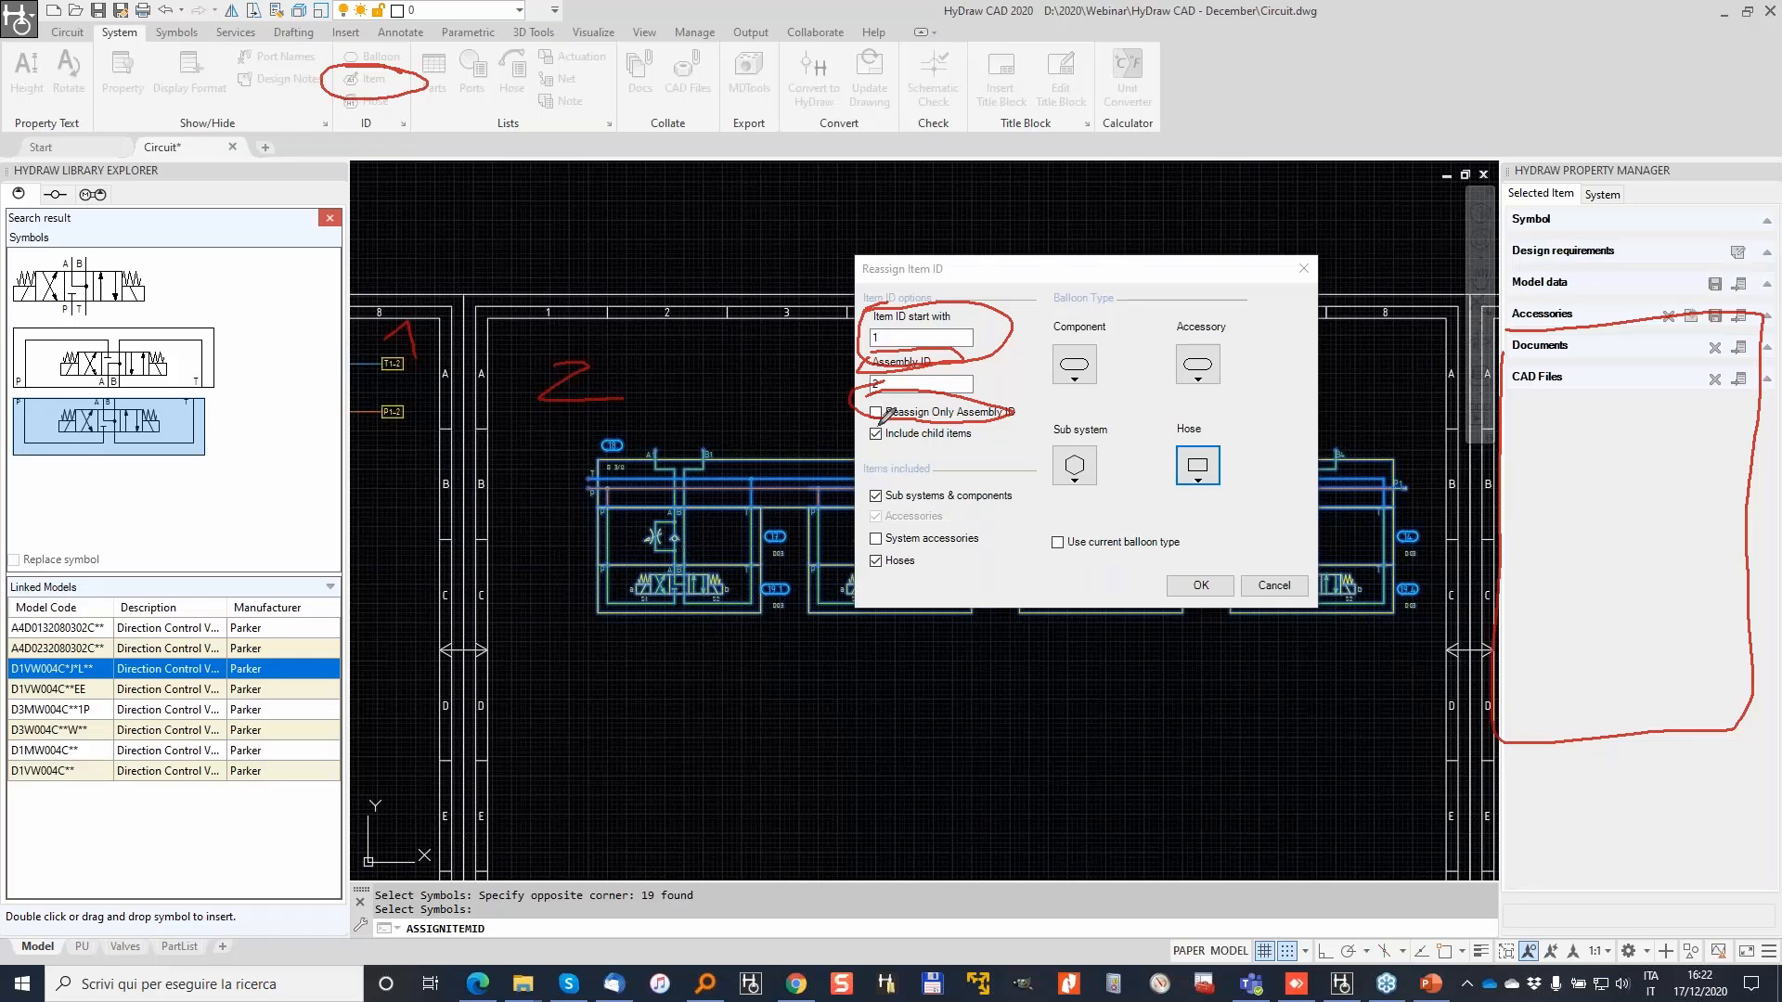
mouse_move(891, 415)
left_mouse_down()
mouse_move(875, 406)
mouse_move(887, 416)
left_mouse_up()
left_click(1210, 588)
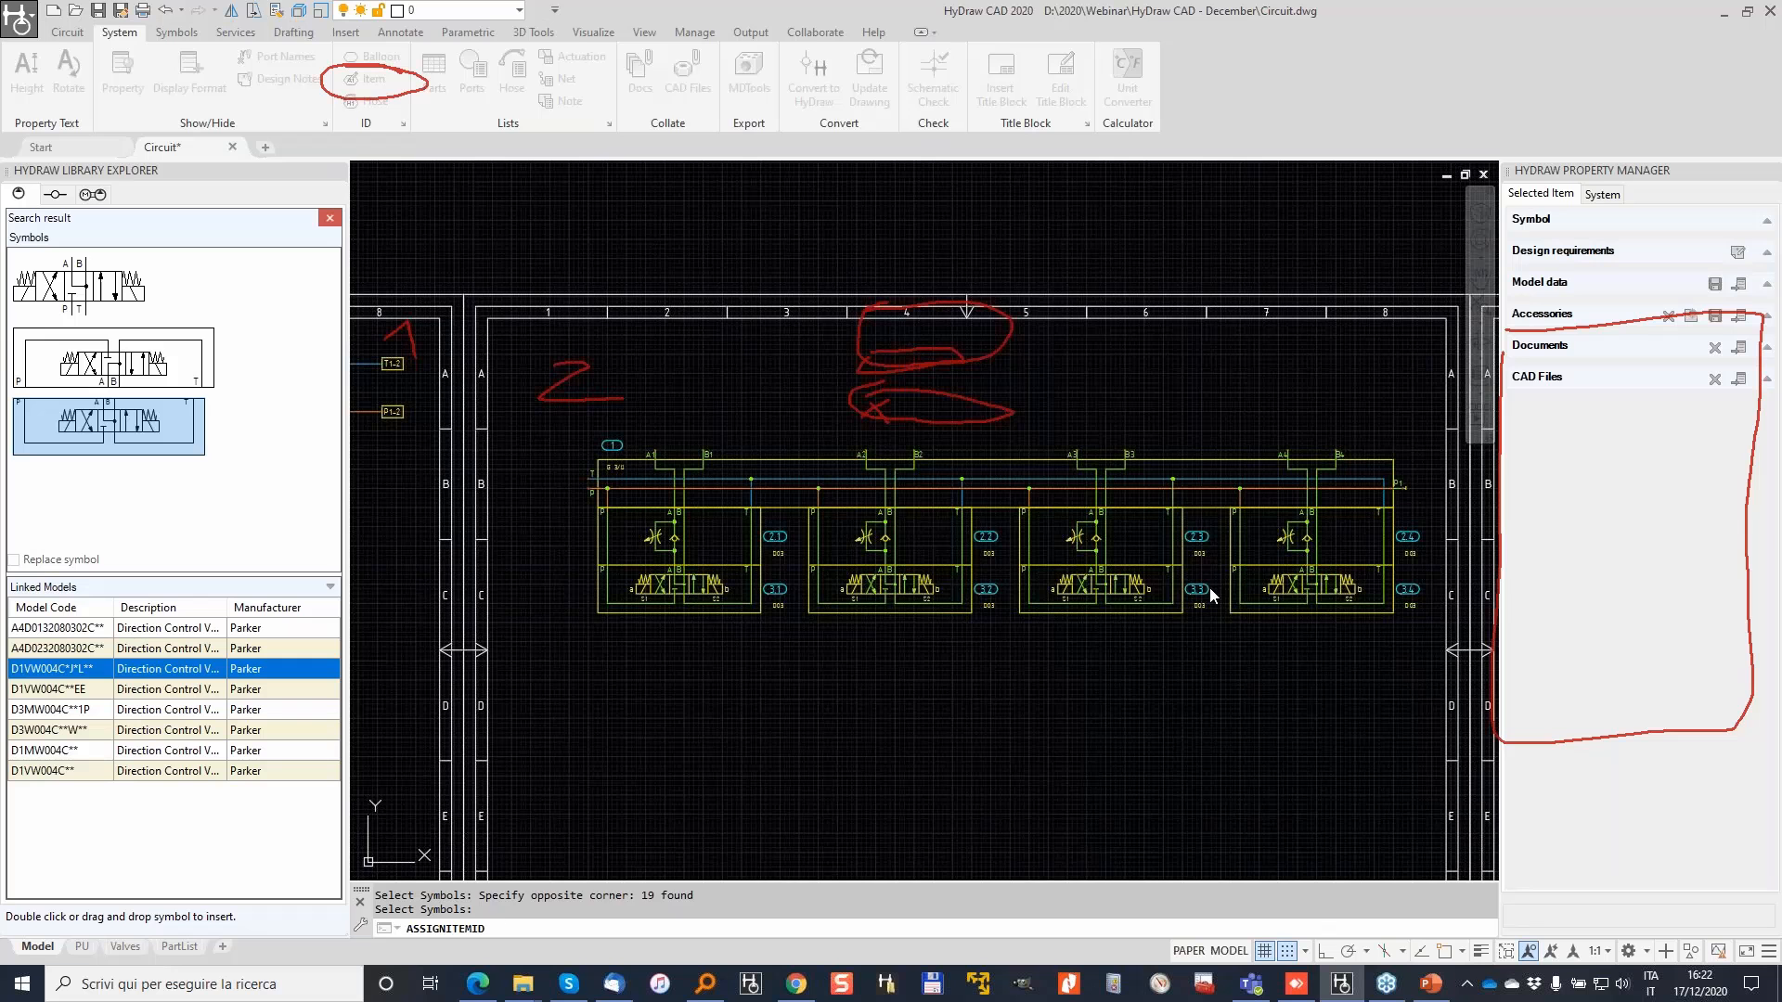
Step: Select the manifold subplate and check Item ID 1 and Assembly ID 2 in Property Manager
scroll(650, 512, "up", 4)
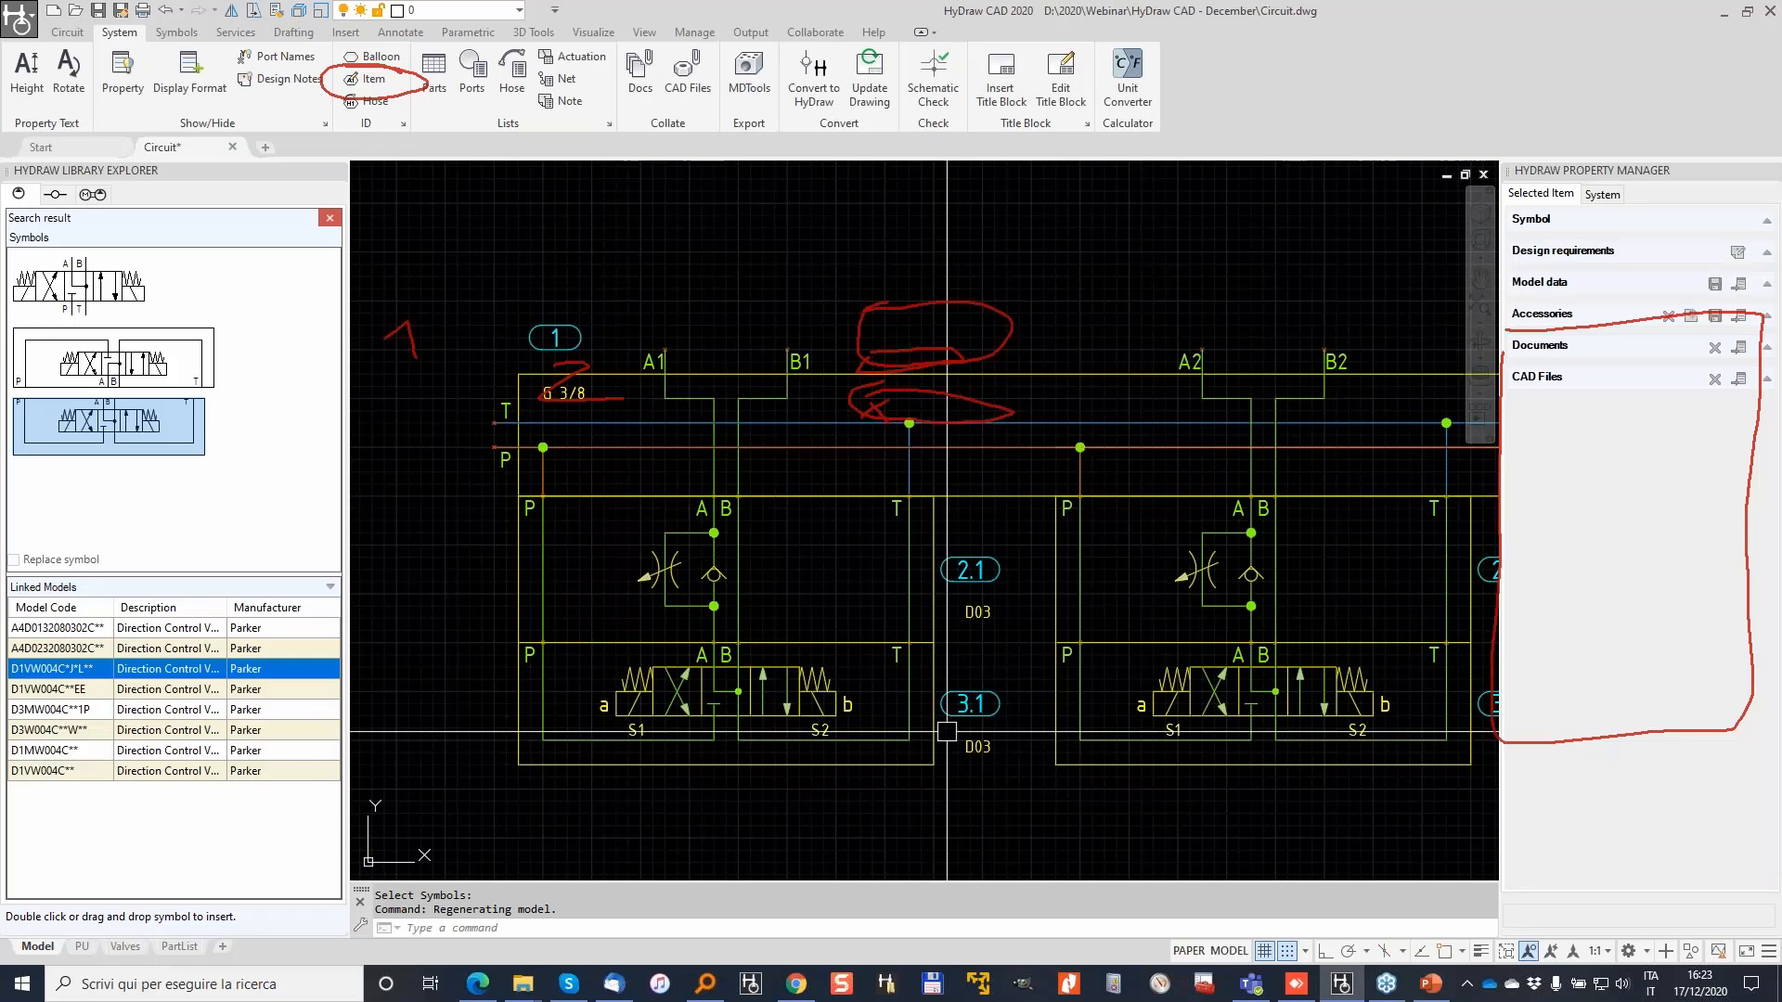
middle_click_drag(1485, 771, 1065, 813)
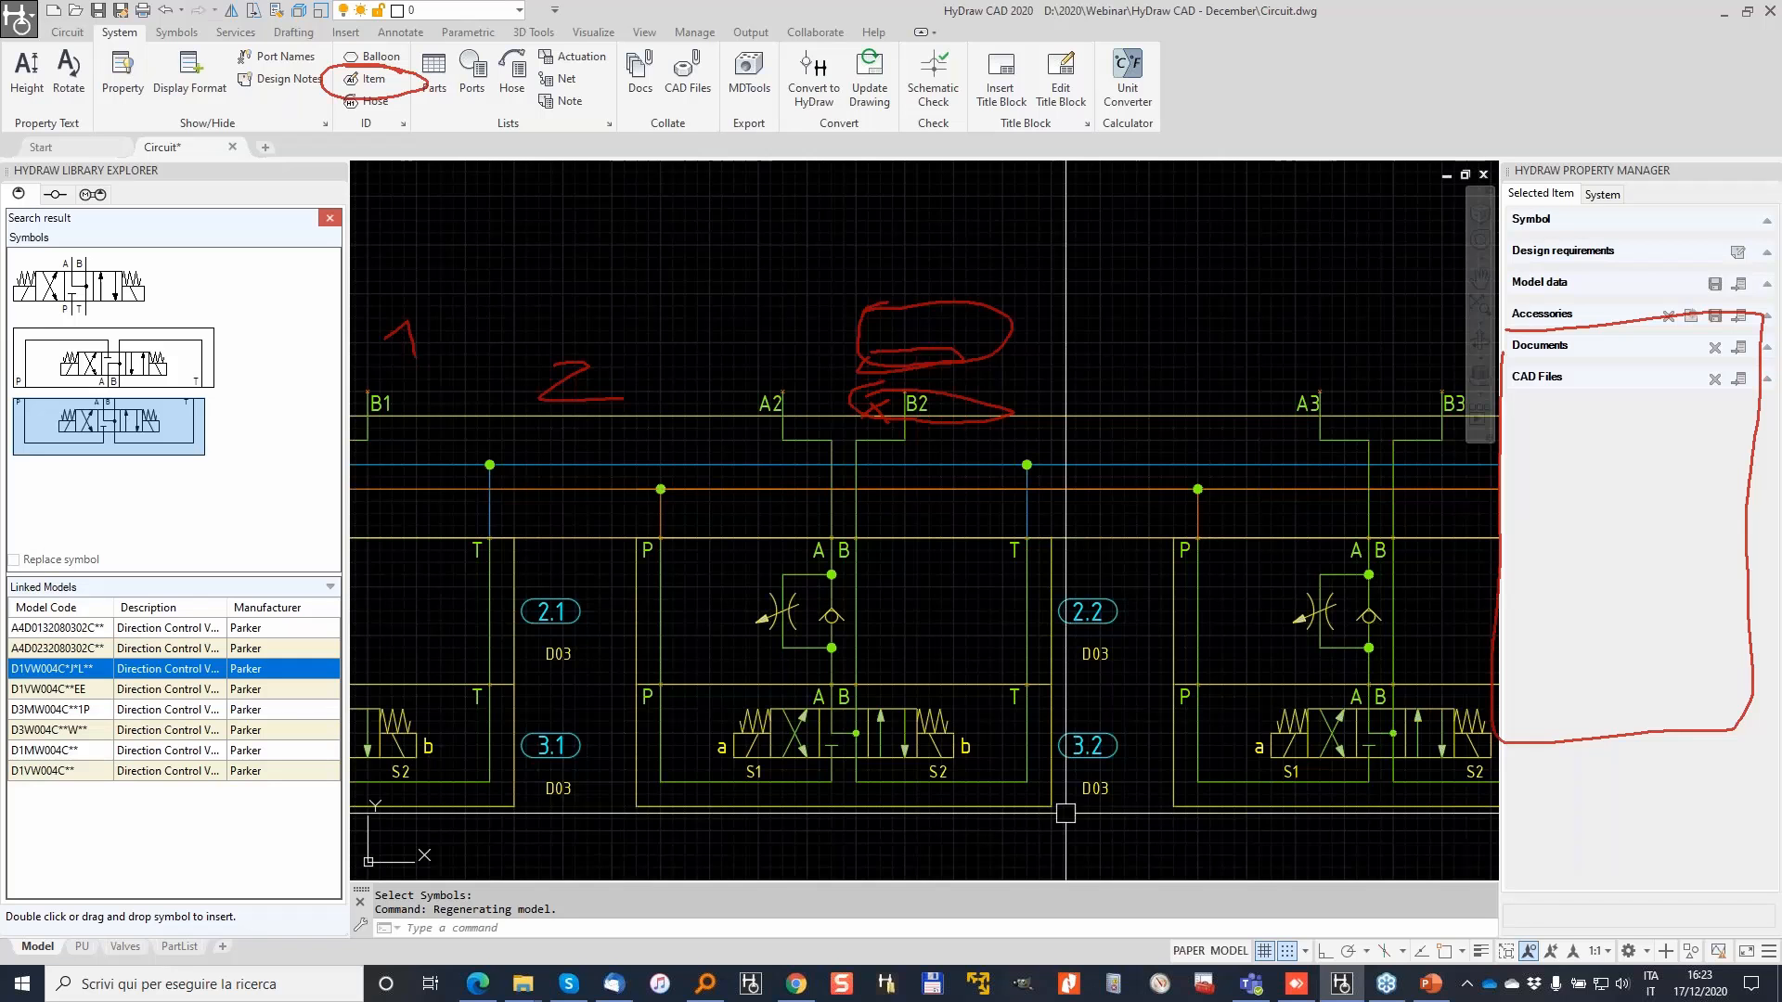
scroll(1065, 813, "down", 2)
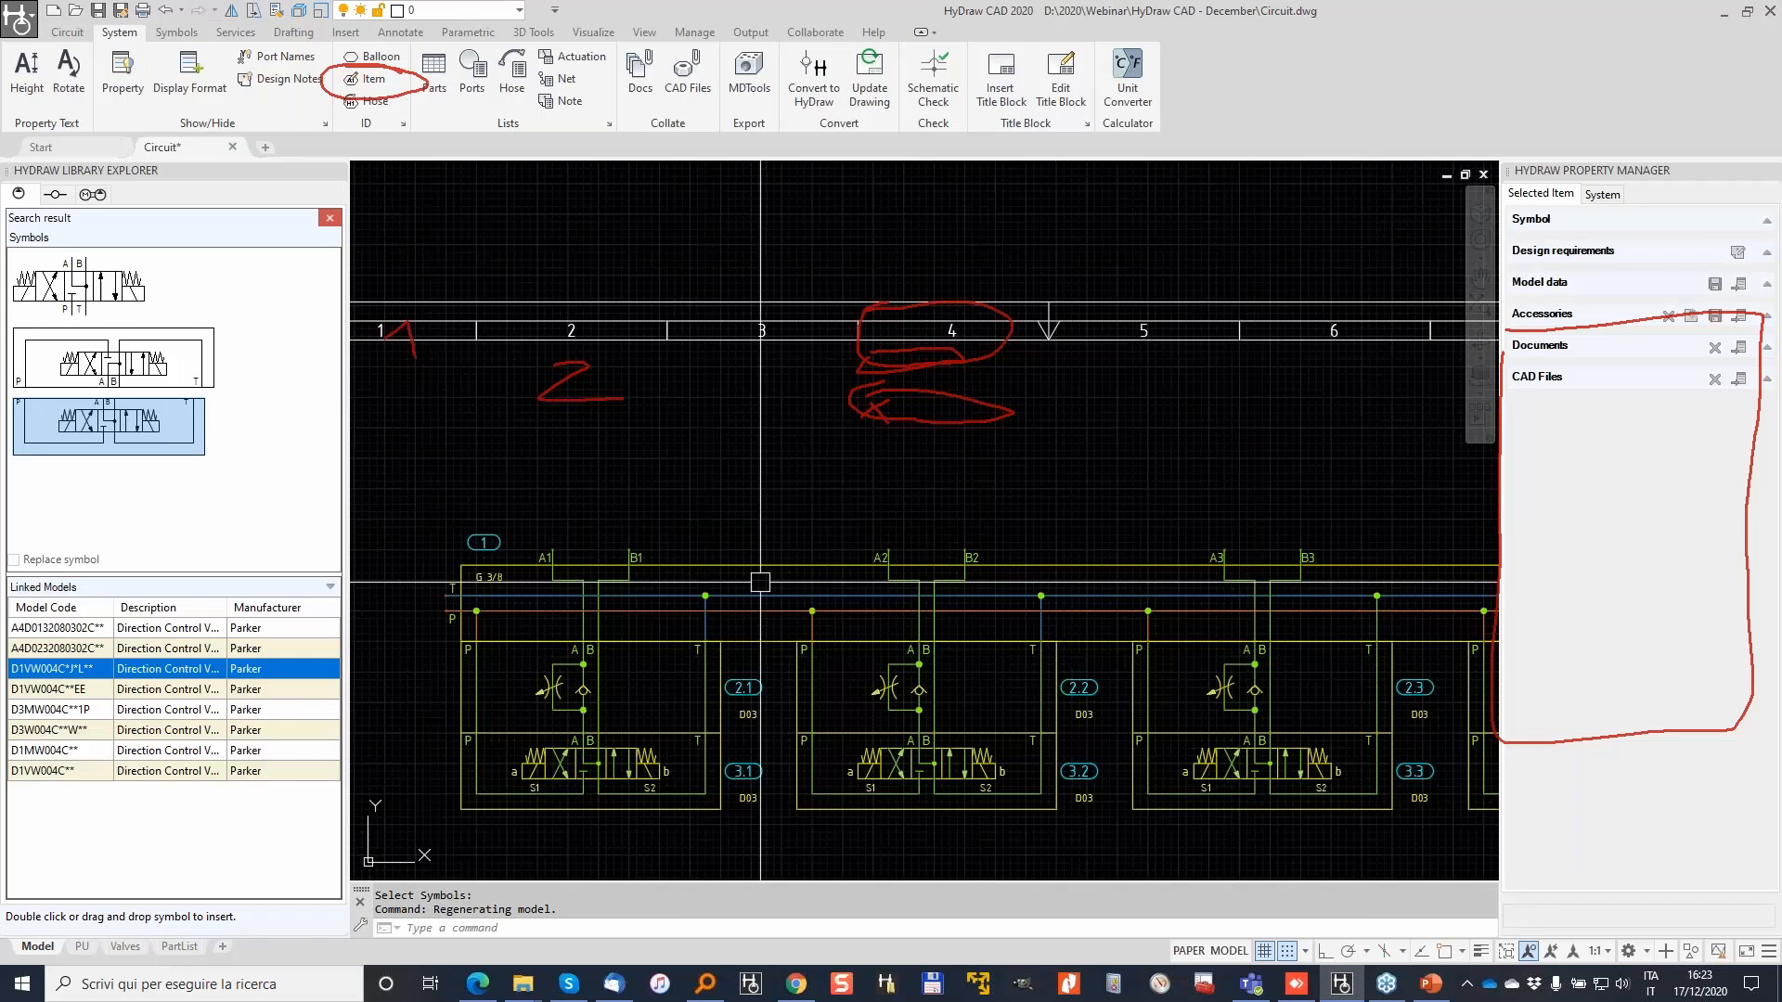
left_click(760, 582)
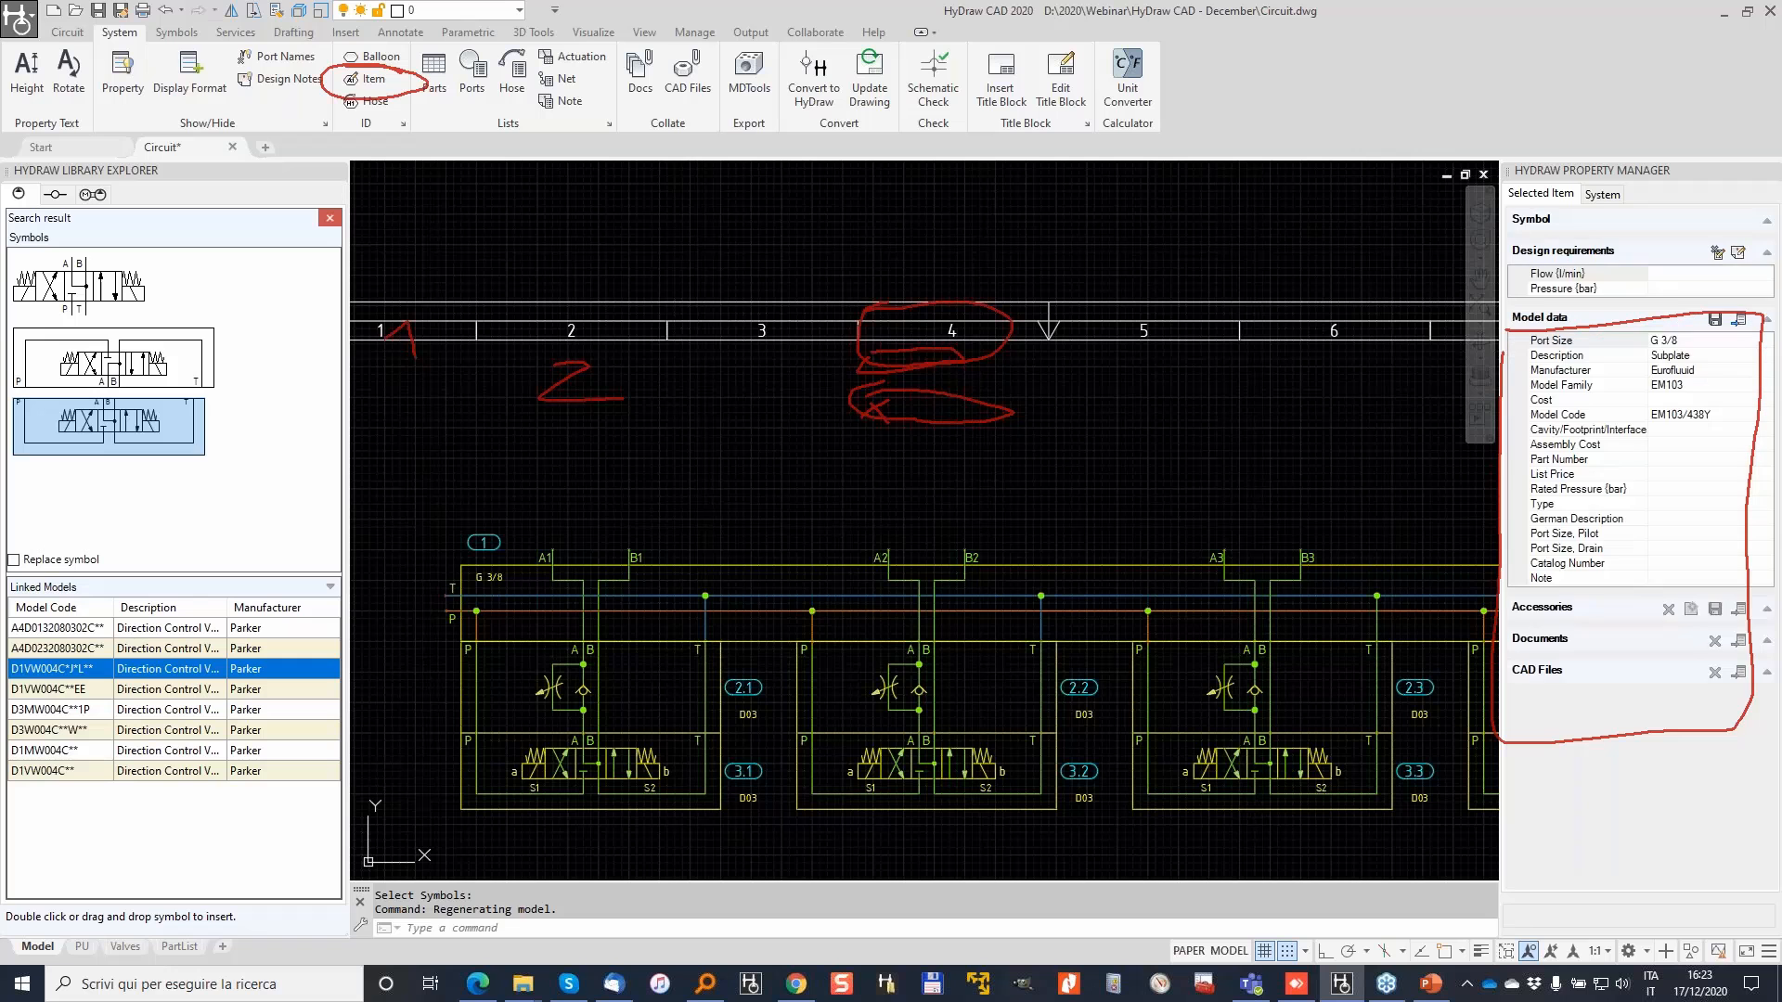
left_click(706, 615)
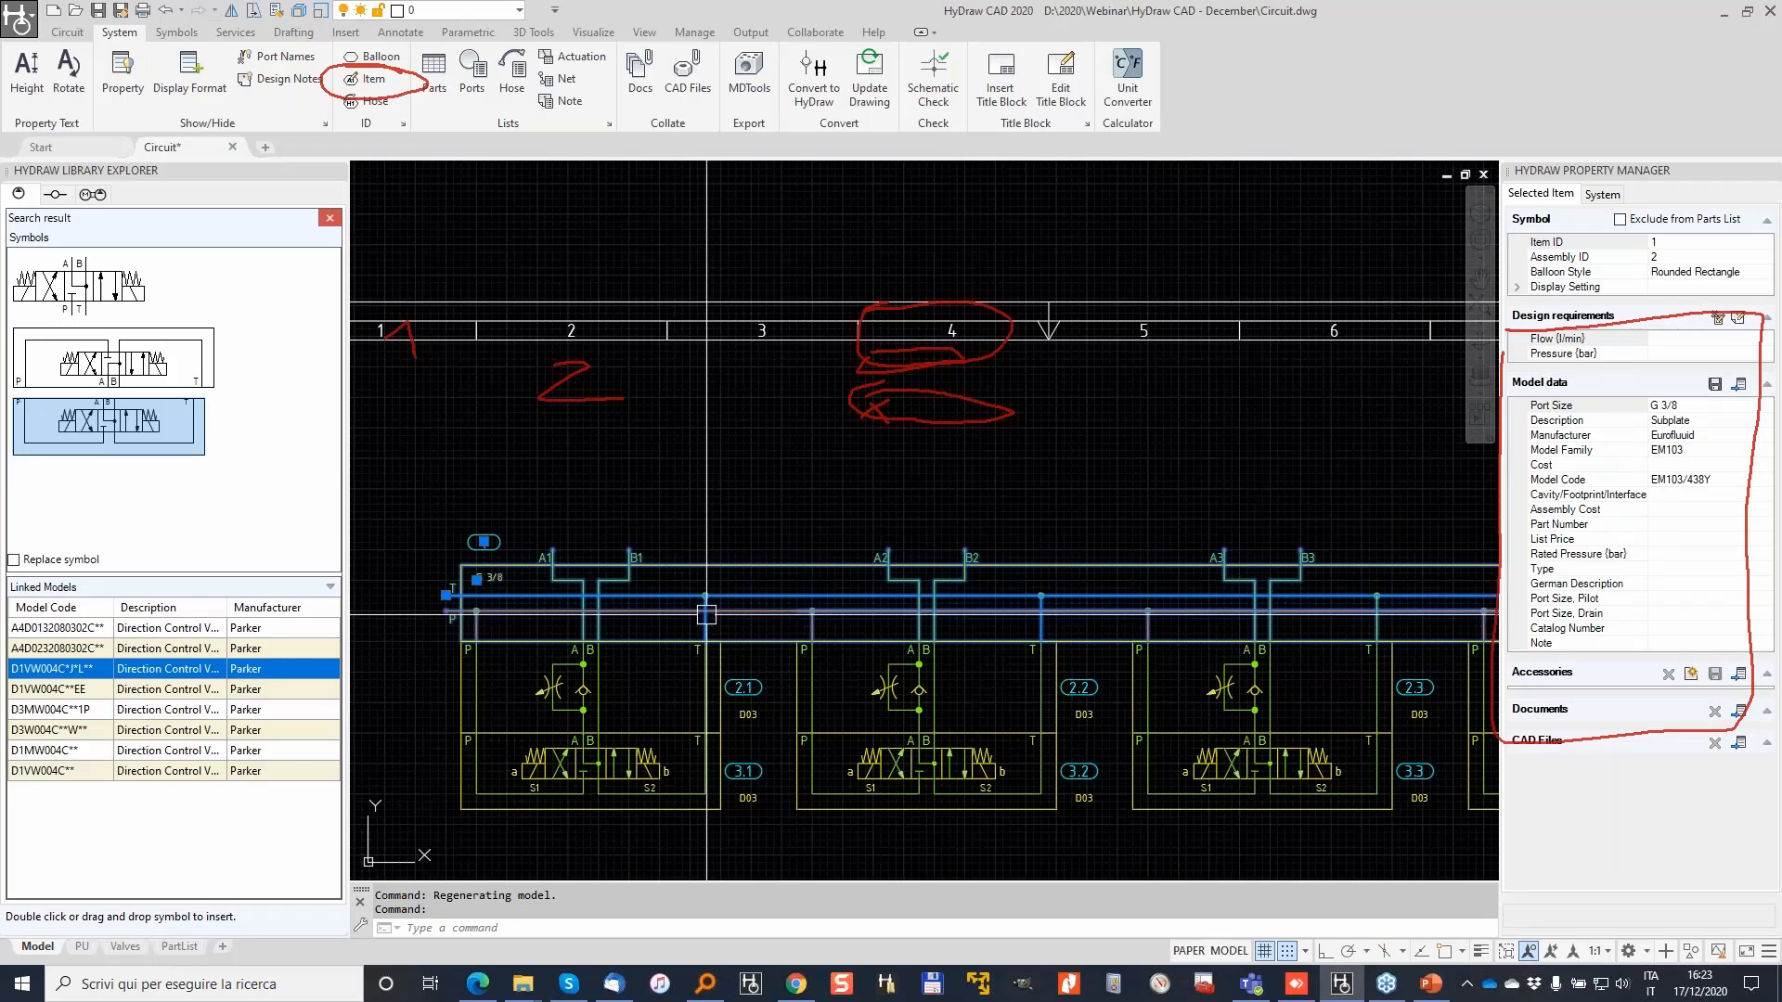
mouse_move(1678, 246)
left_mouse_down()
mouse_move(1669, 266)
mouse_move(1644, 251)
left_mouse_up()
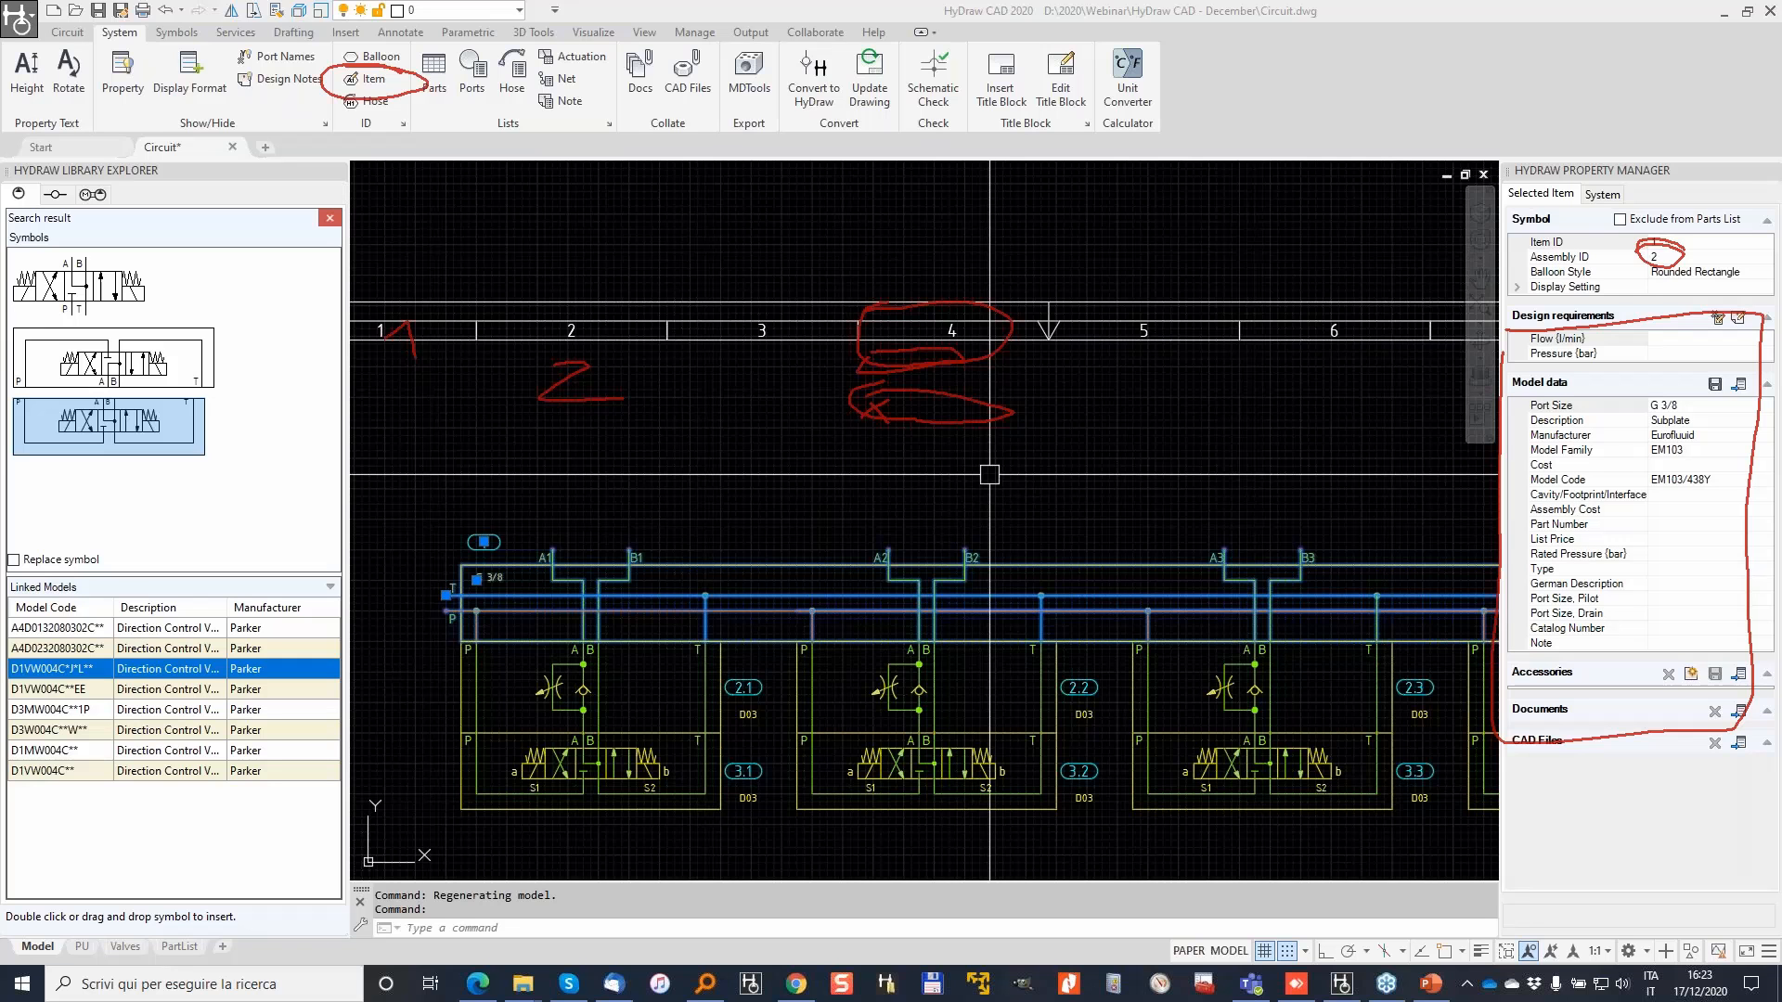
Step: Clear the selection and bring the whole power-unit sheet into view
key("Escape")
key("Escape")
scroll(863, 567, "down", 4)
middle_click_drag(590, 492, 903, 470)
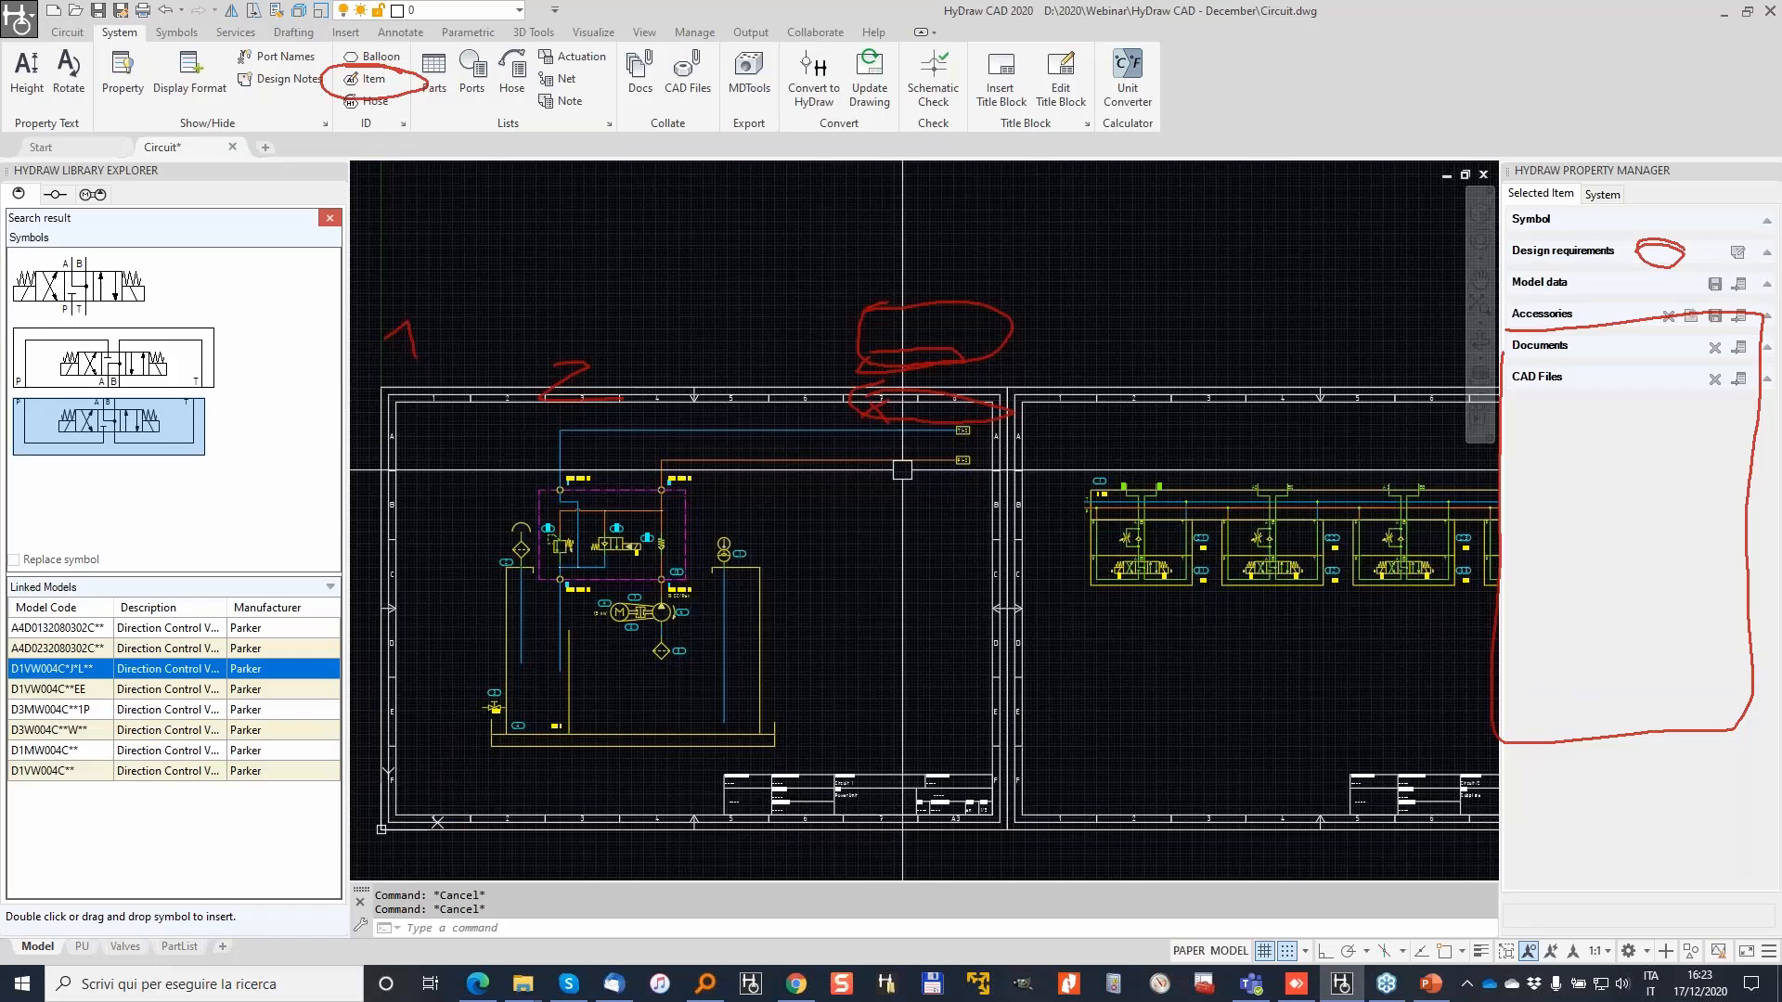
Step: Window-select the power-unit circuit for System > ID > Item and apply Assembly ID 1
left_click(360, 78)
left_click(434, 318)
left_click(1044, 814)
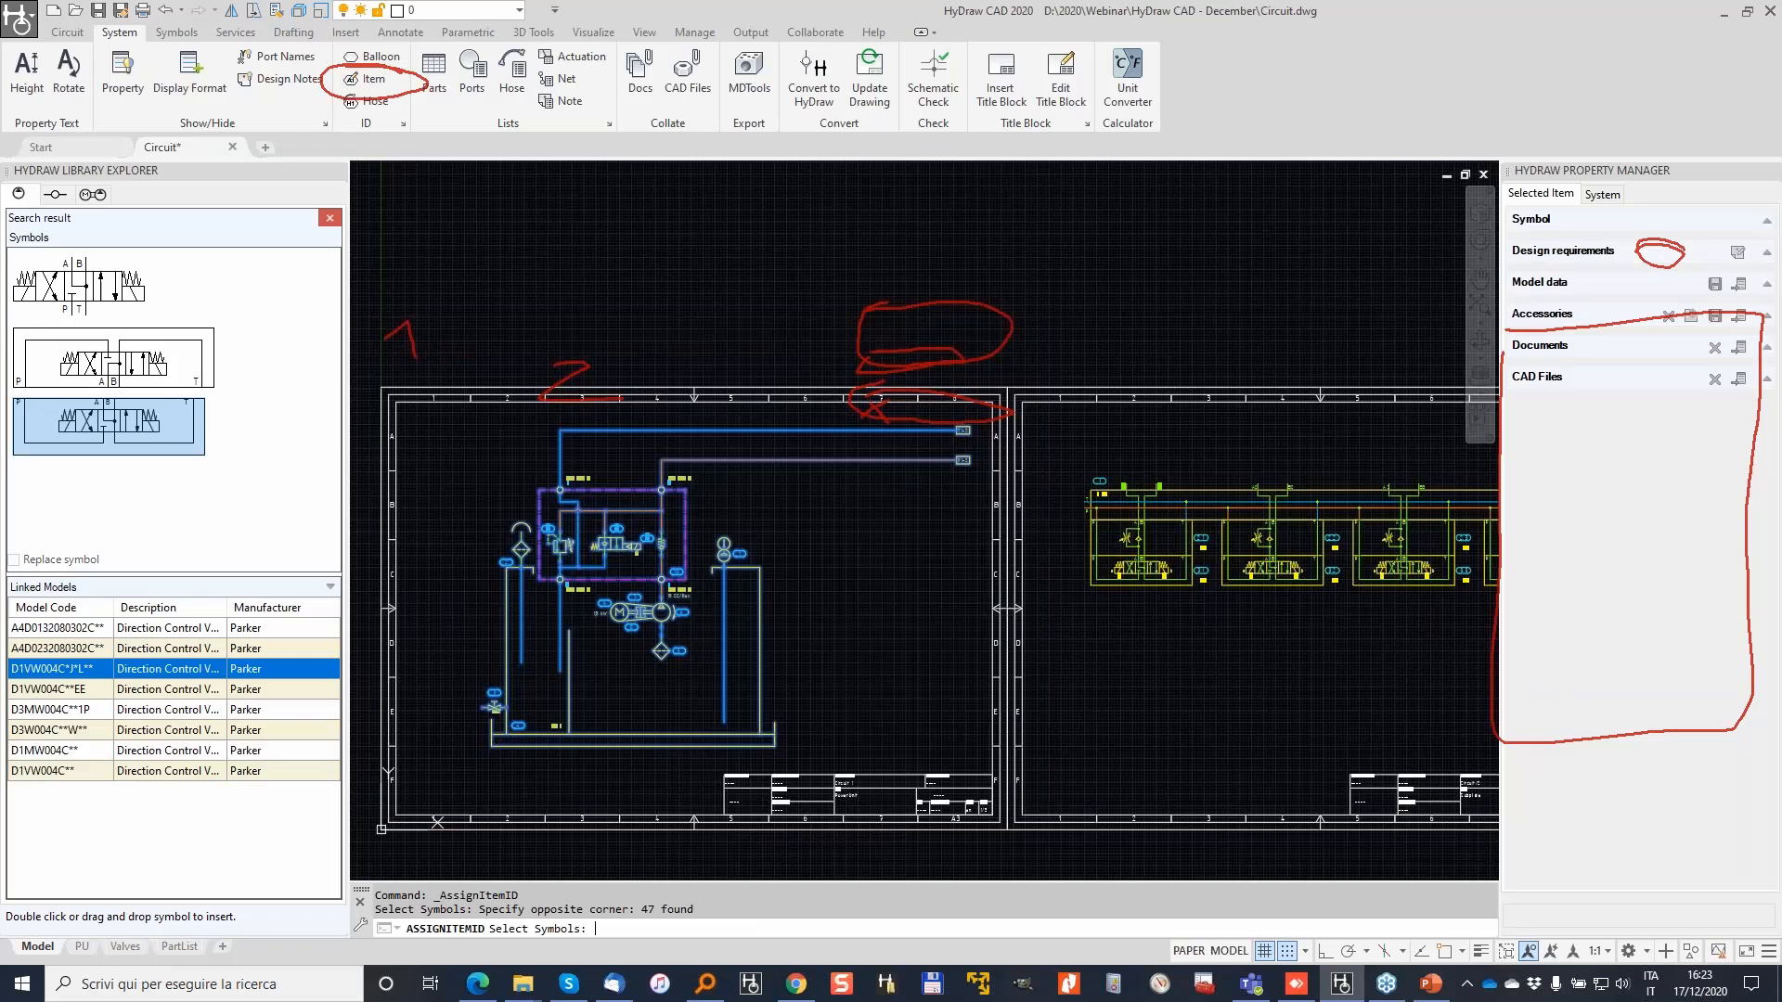
key("Return")
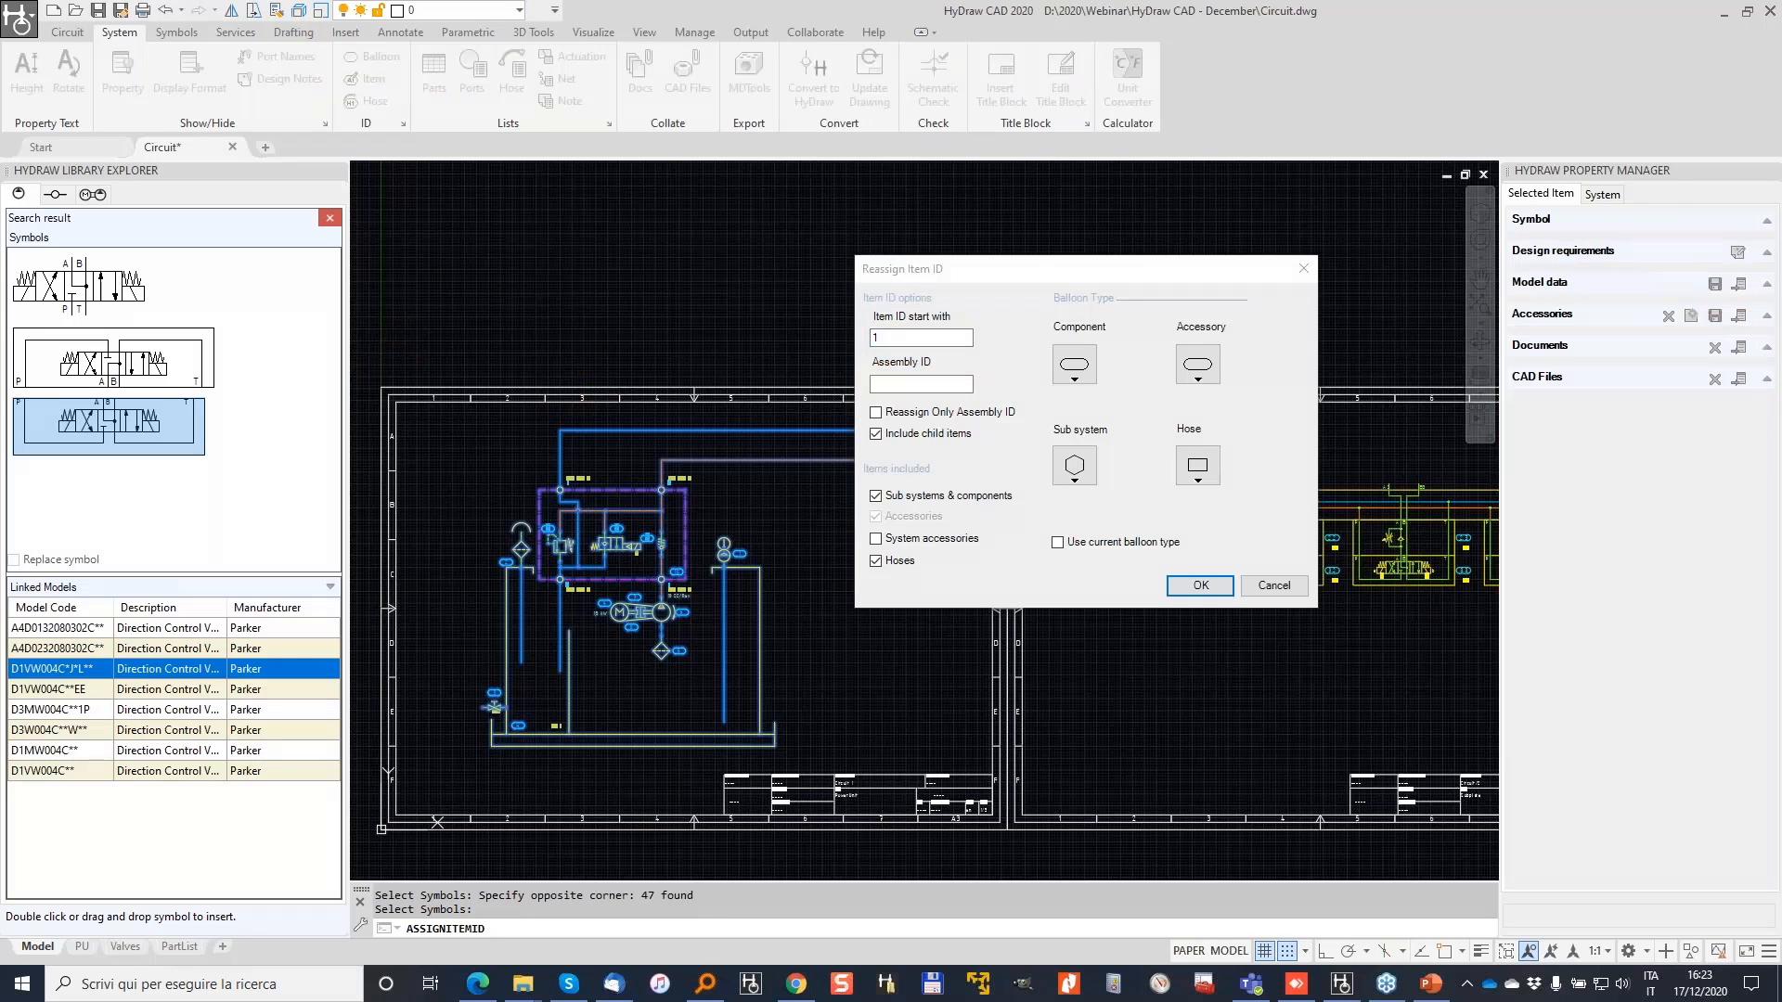
left_click(953, 383)
type("1")
left_click(1201, 584)
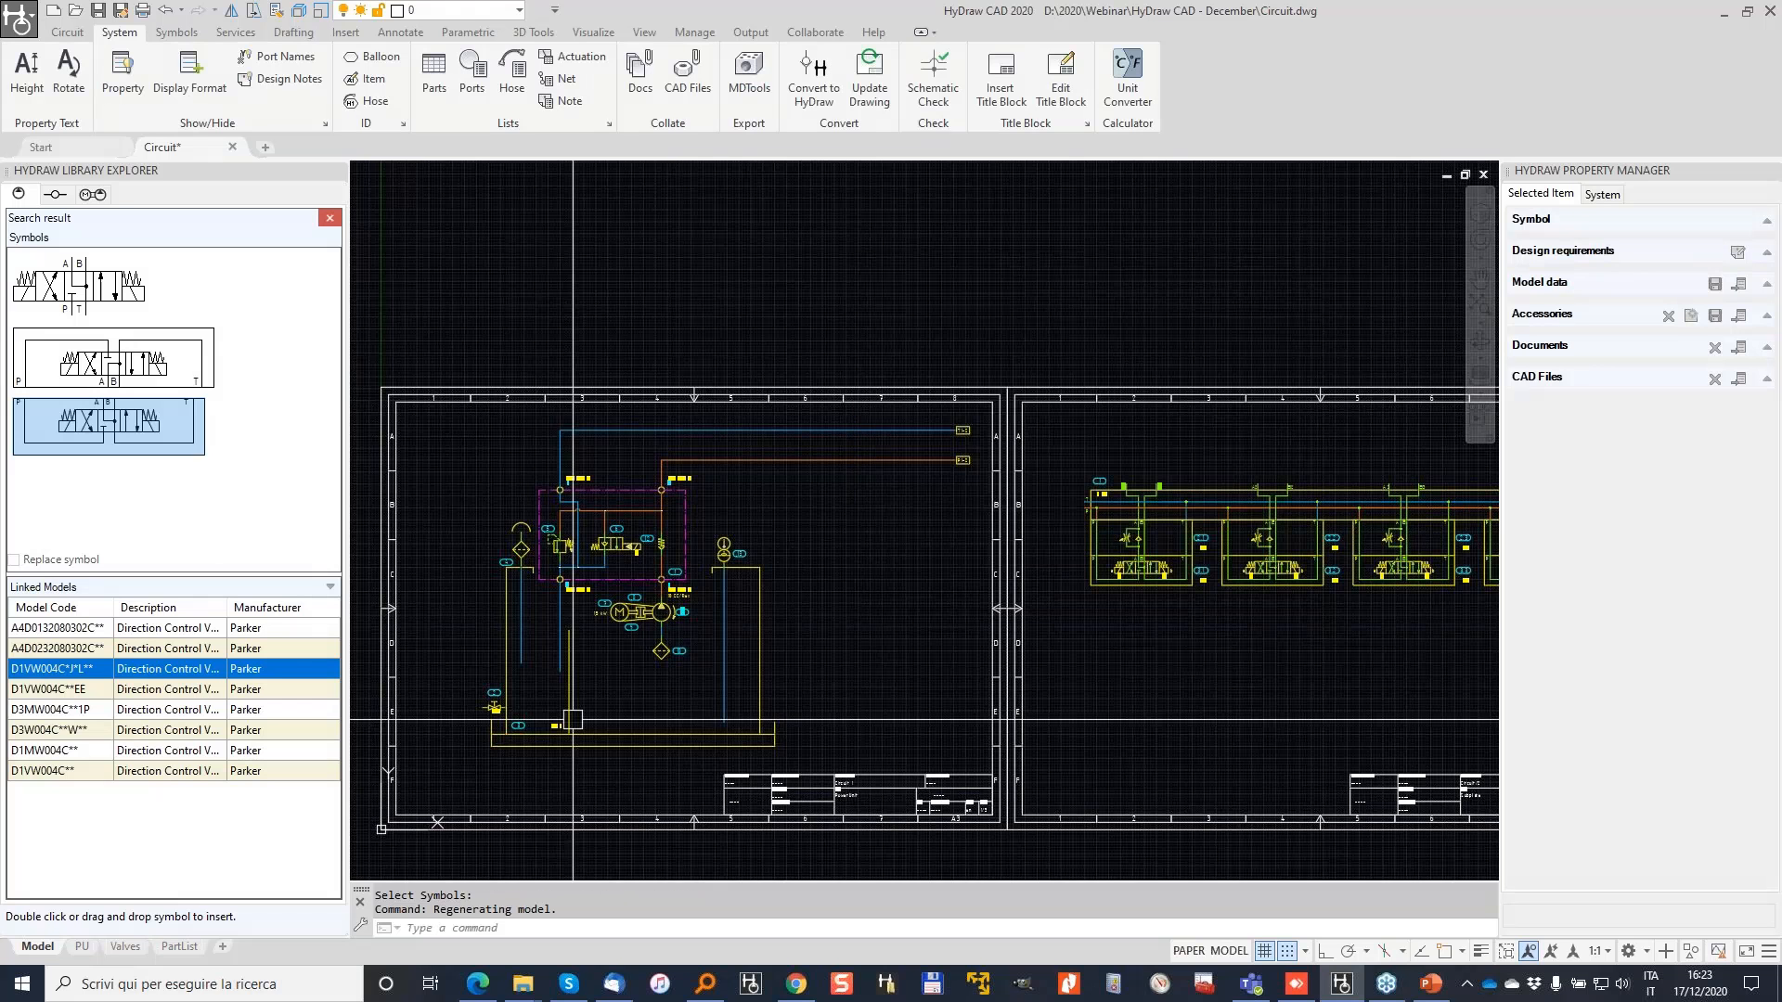
scroll(573, 719, "up", 3)
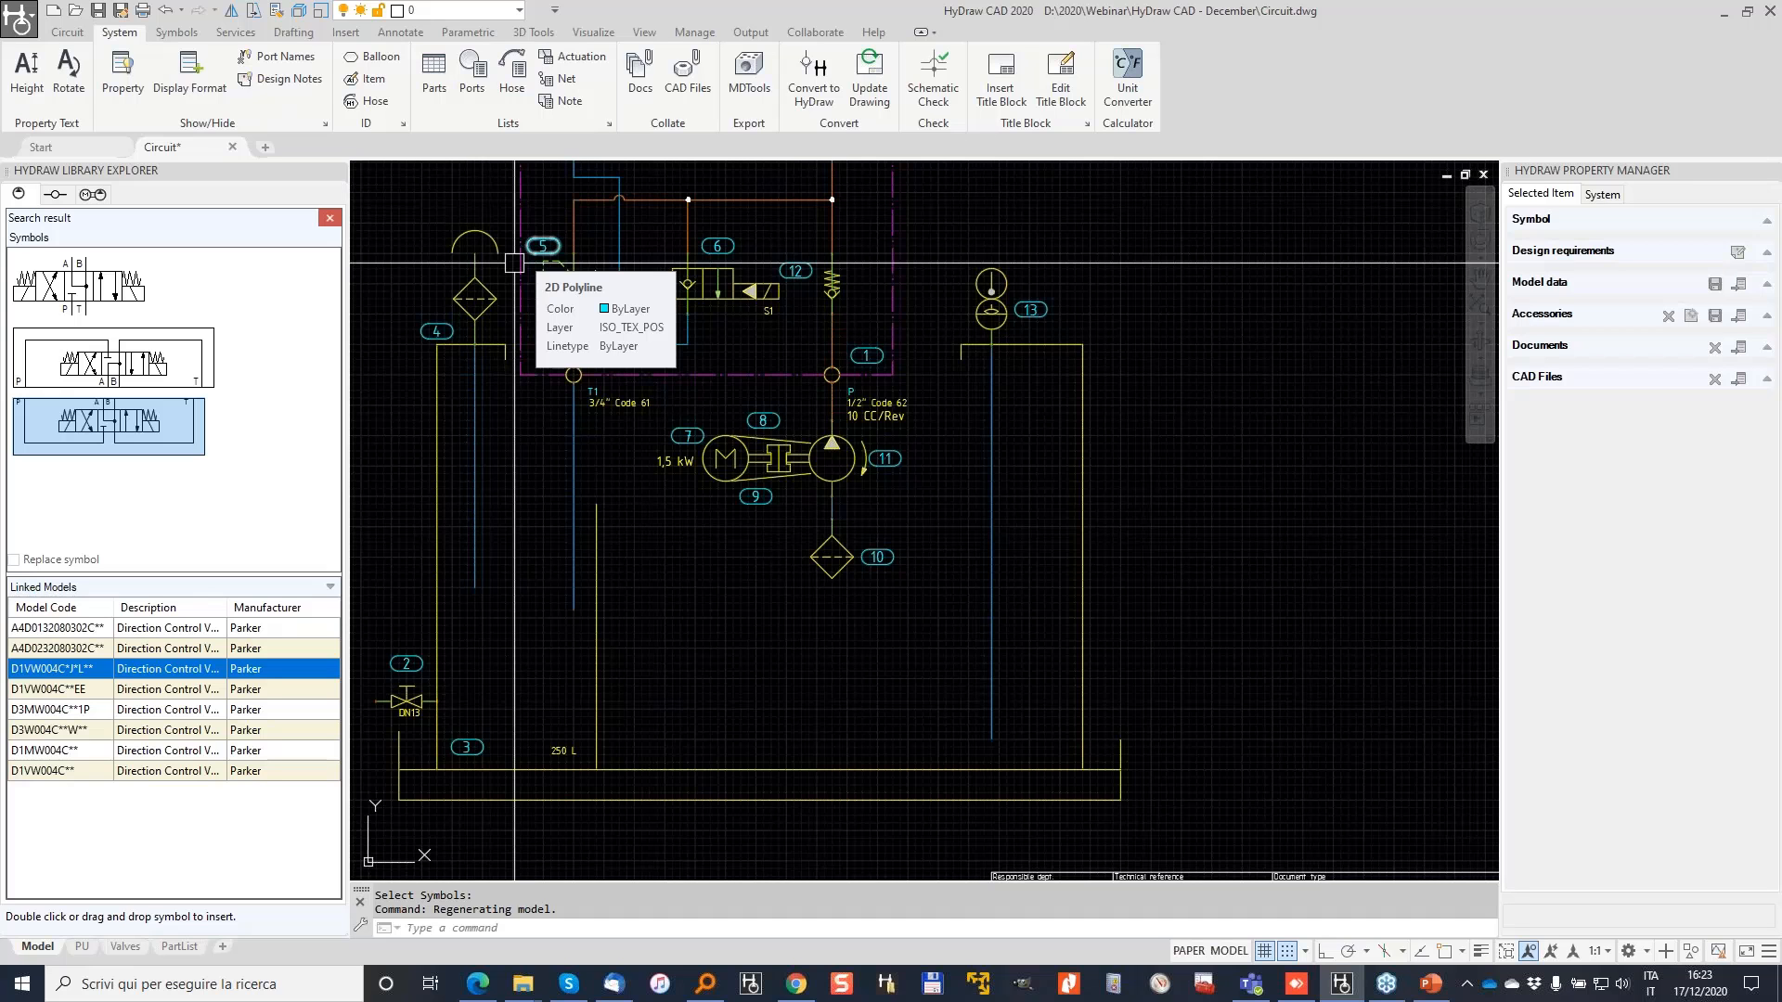
scroll(432, 346, "up", 2)
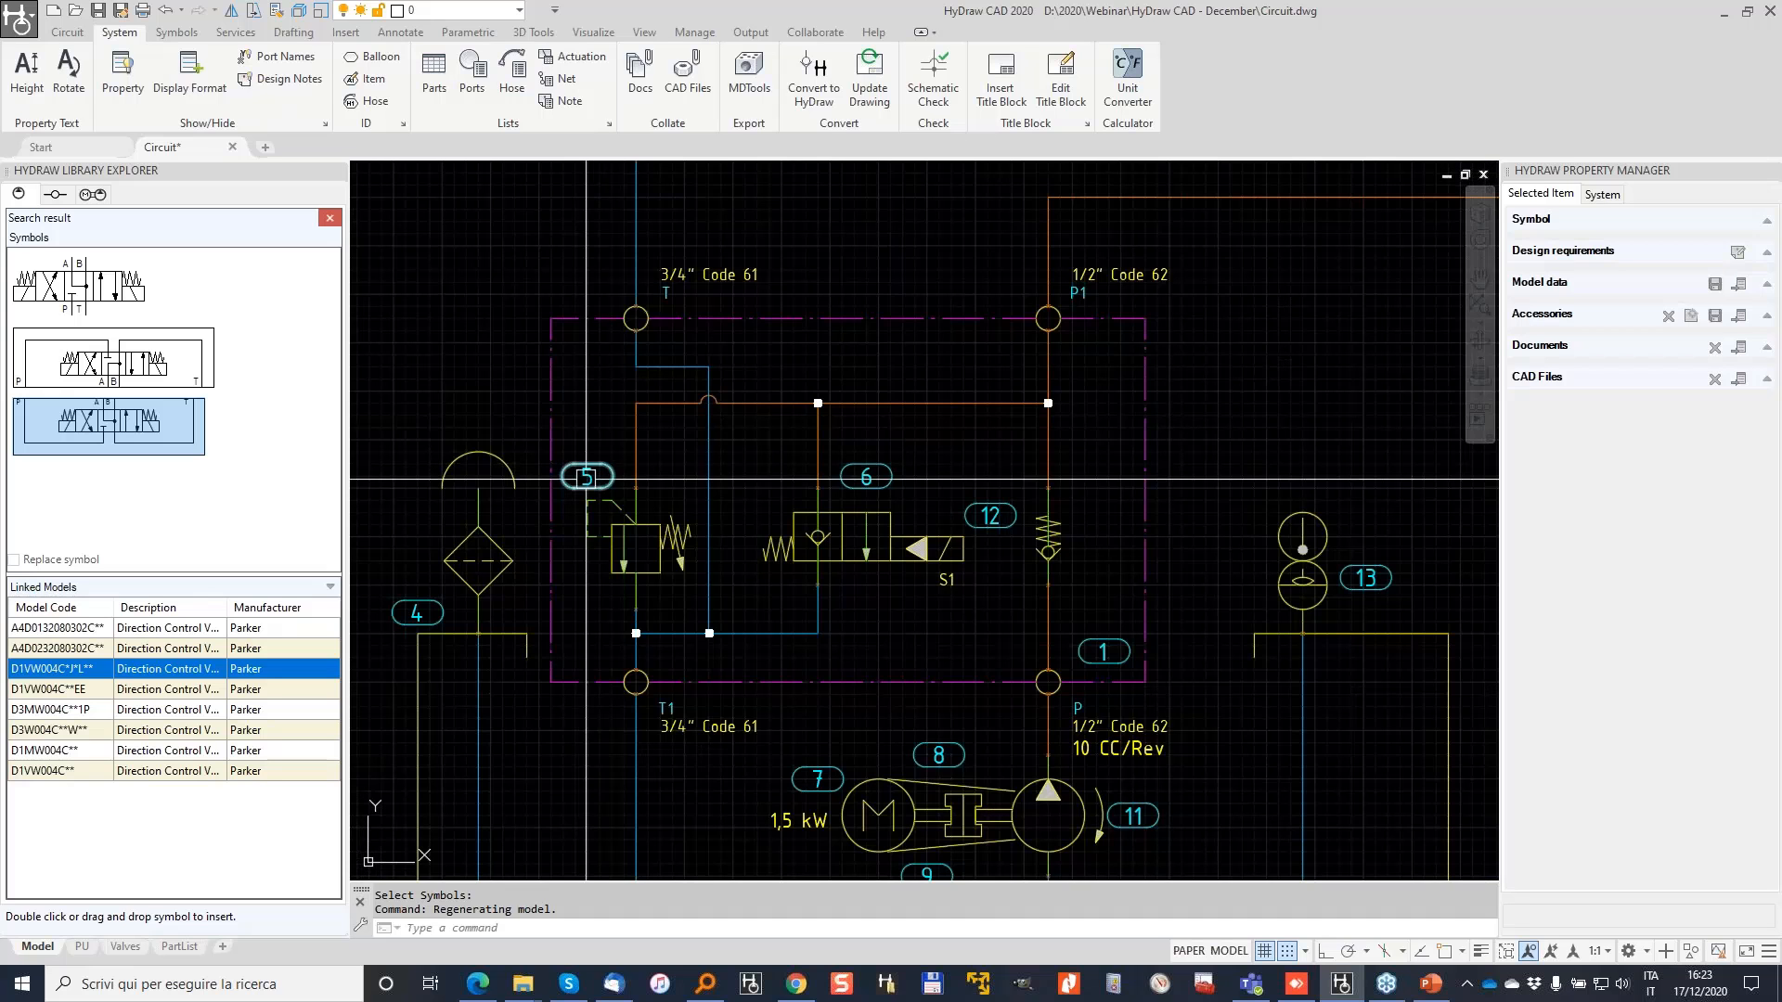
left_click(404, 124)
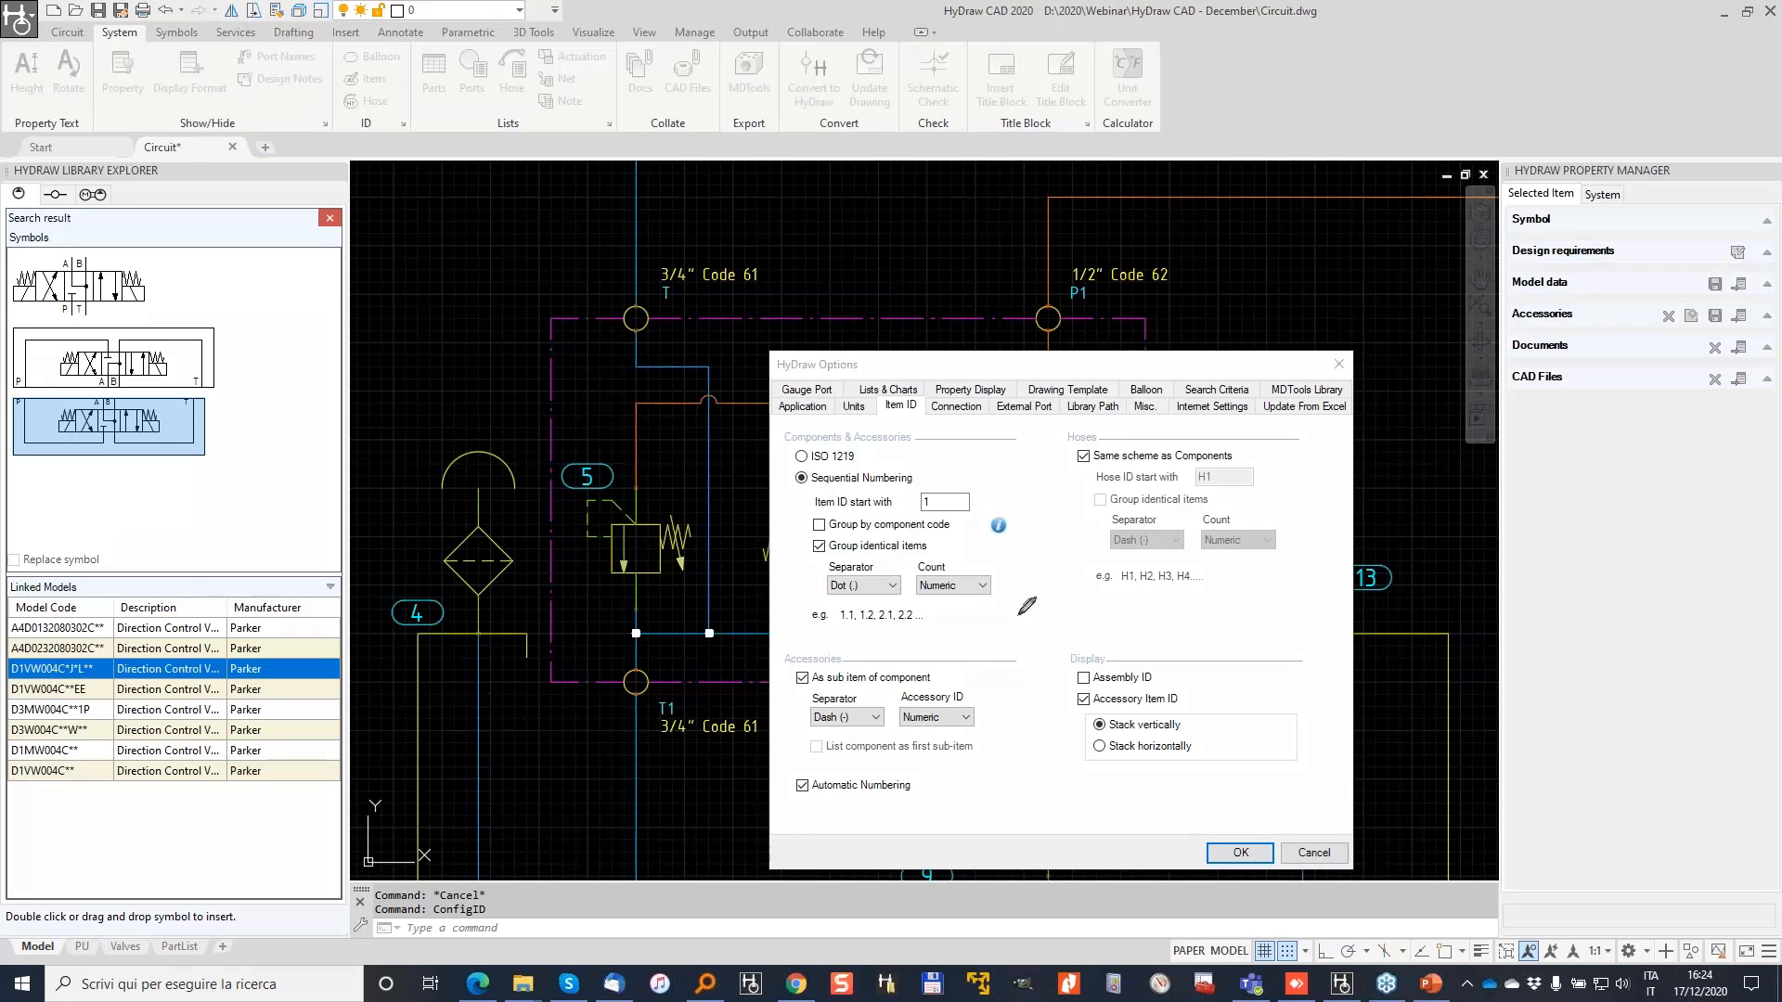
mouse_move(1100, 652)
left_mouse_down()
mouse_move(1042, 663)
mouse_move(1137, 696)
mouse_move(1171, 657)
mouse_move(1091, 656)
mouse_move(1118, 685)
mouse_move(1058, 707)
left_mouse_up()
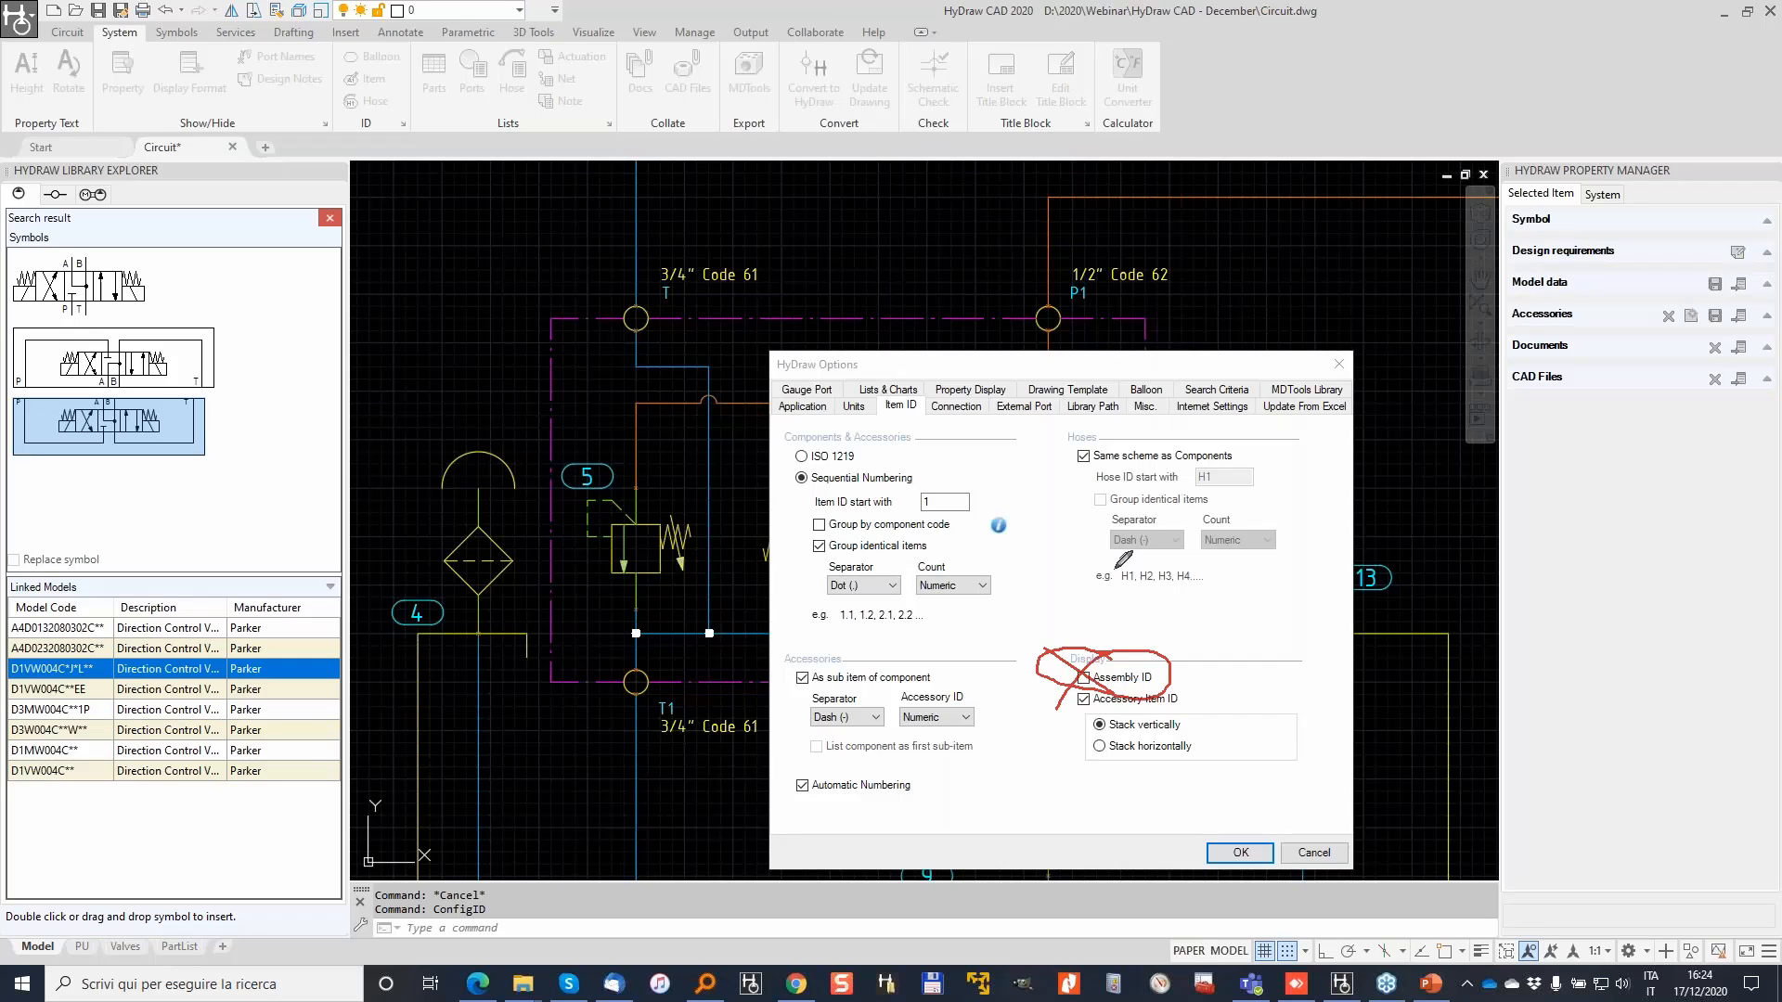
left_click(1314, 853)
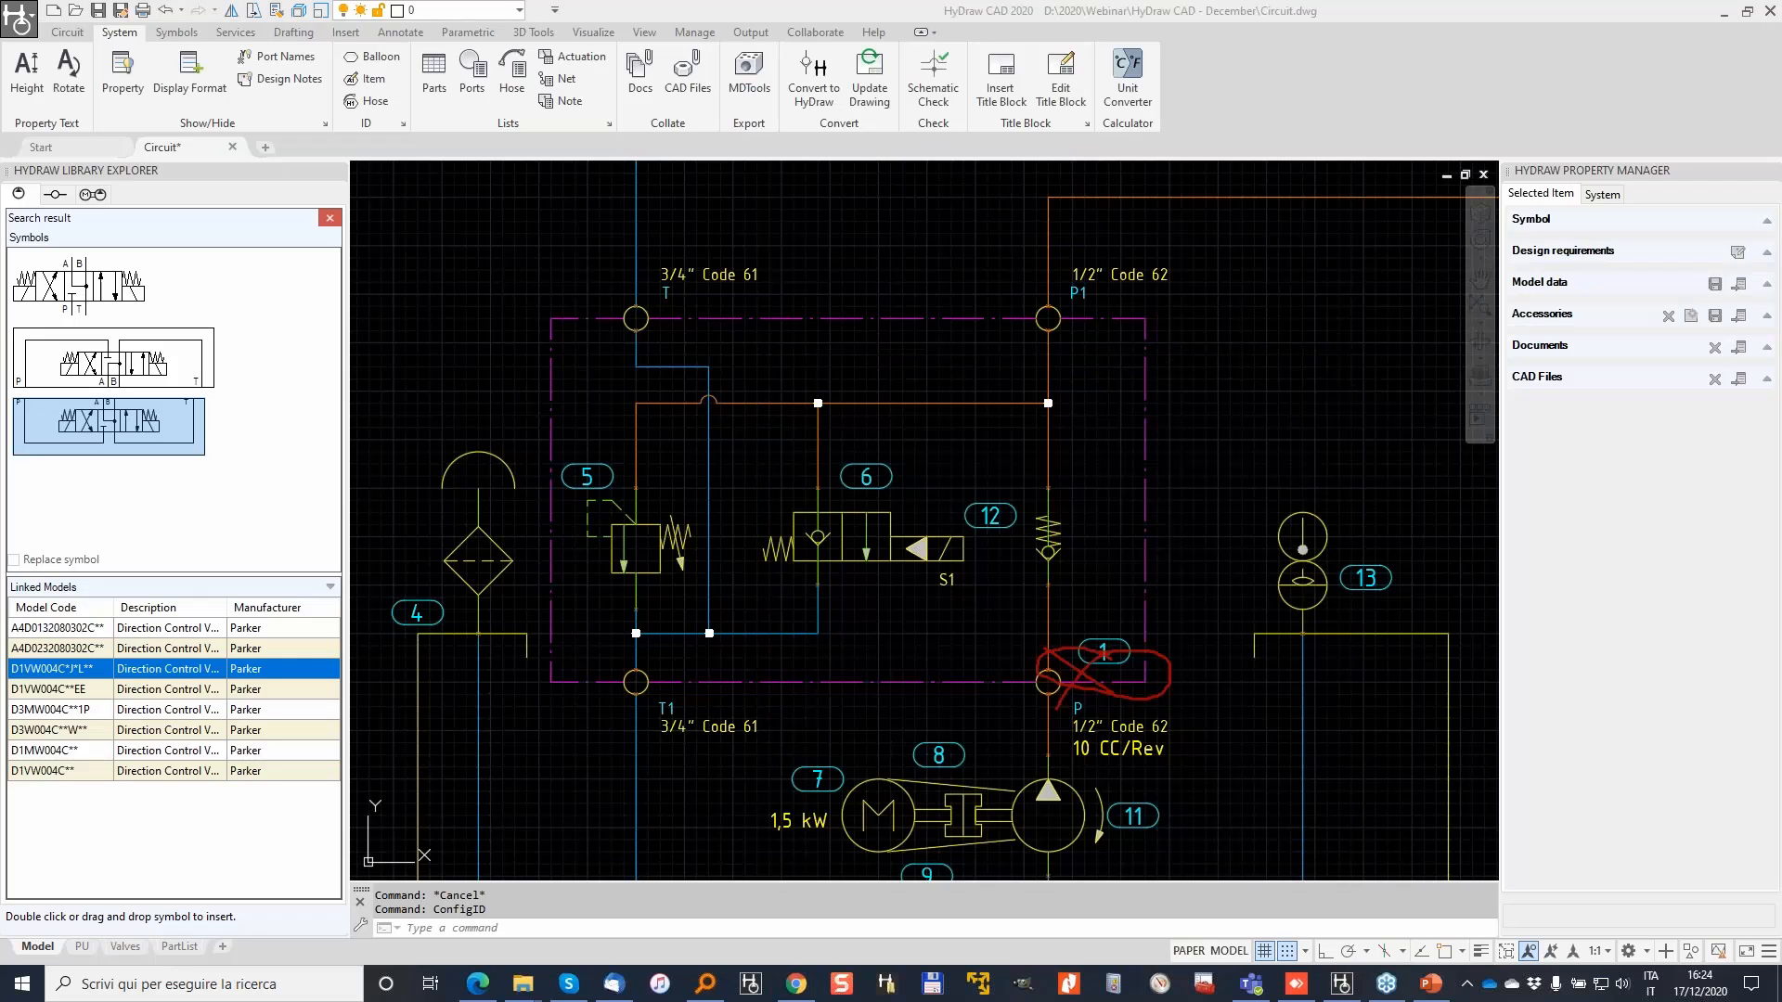
key("Escape")
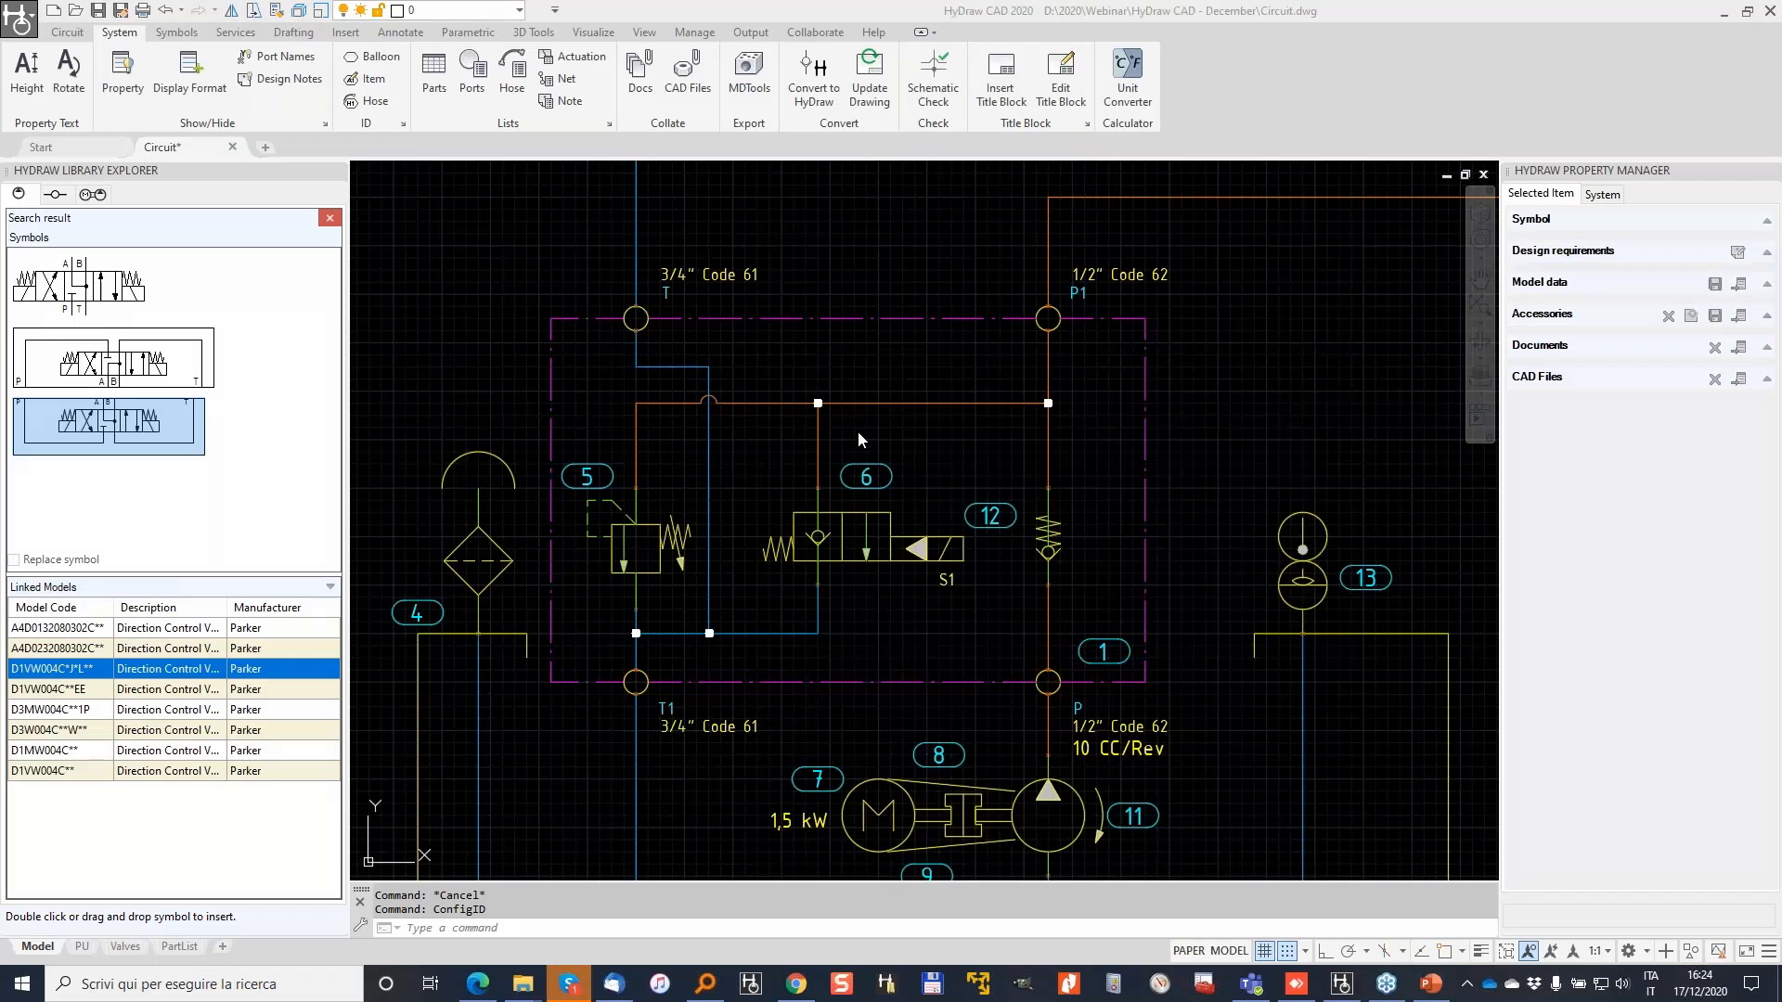
Step: Draw a reservoir line from the manifold's T port, up and left toward T1-2
scroll(858, 430, "down", 4)
middle_click_drag(1111, 389, 754, 374)
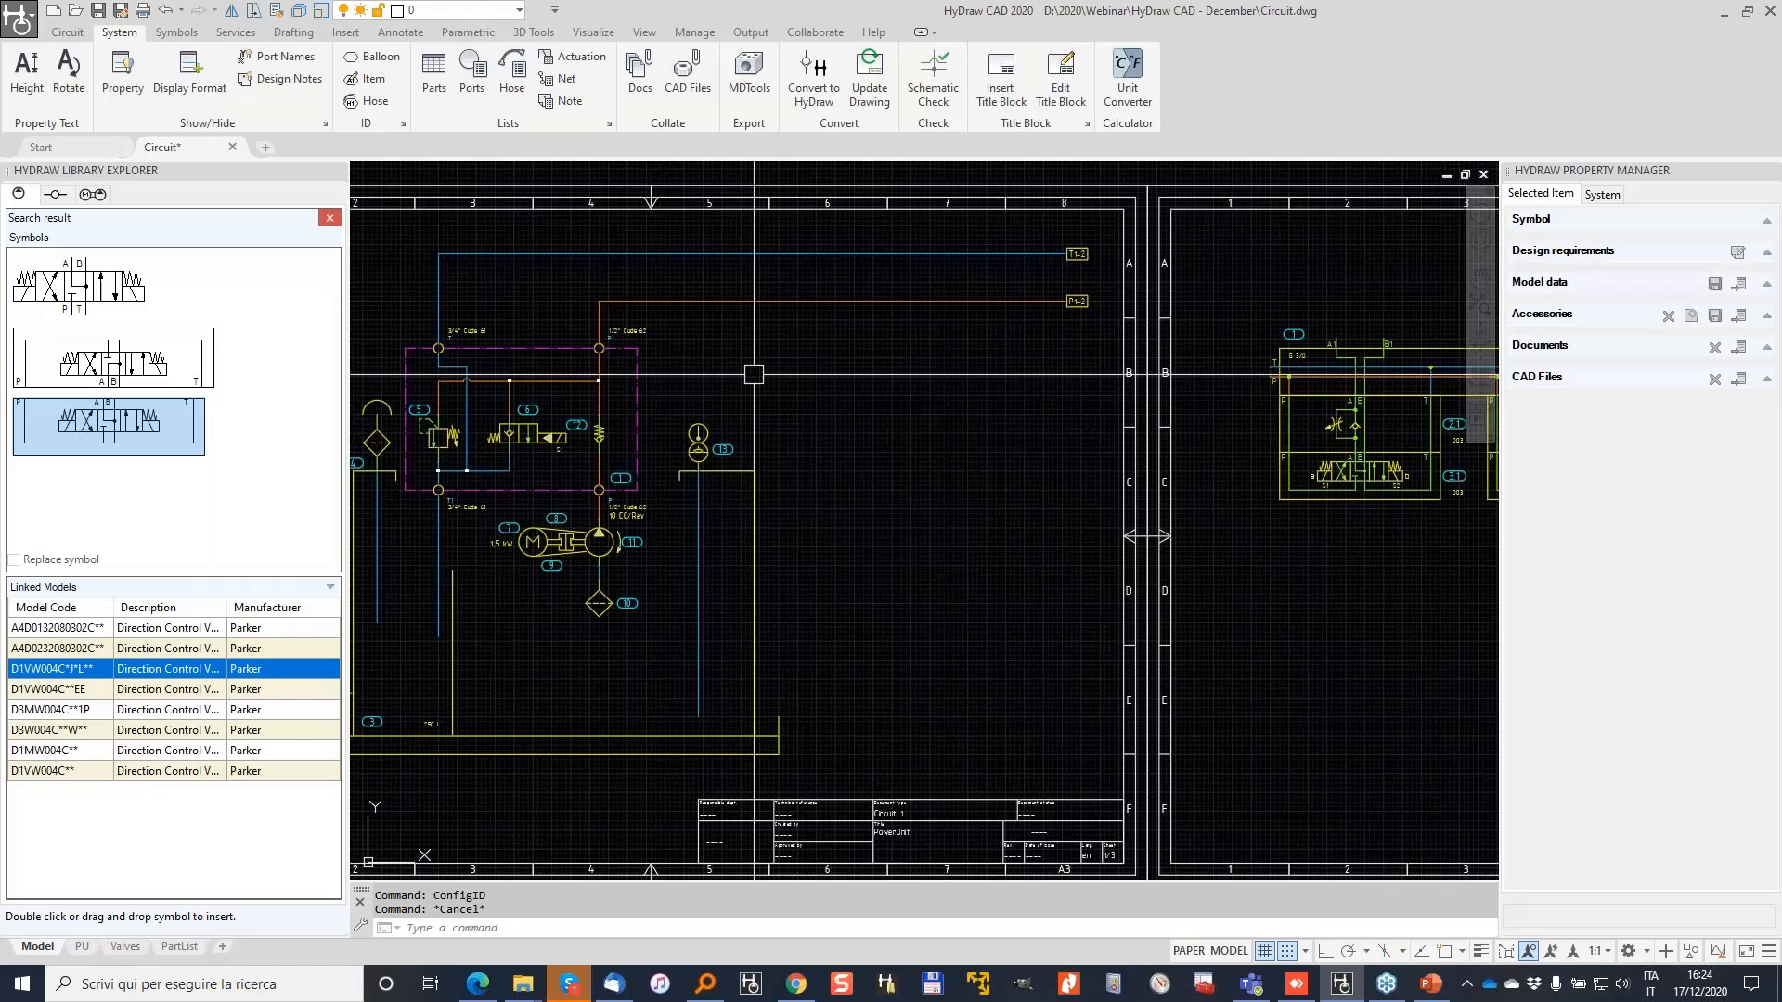
middle_click_drag(1250, 344, 950, 382)
scroll(951, 382, "up", 4)
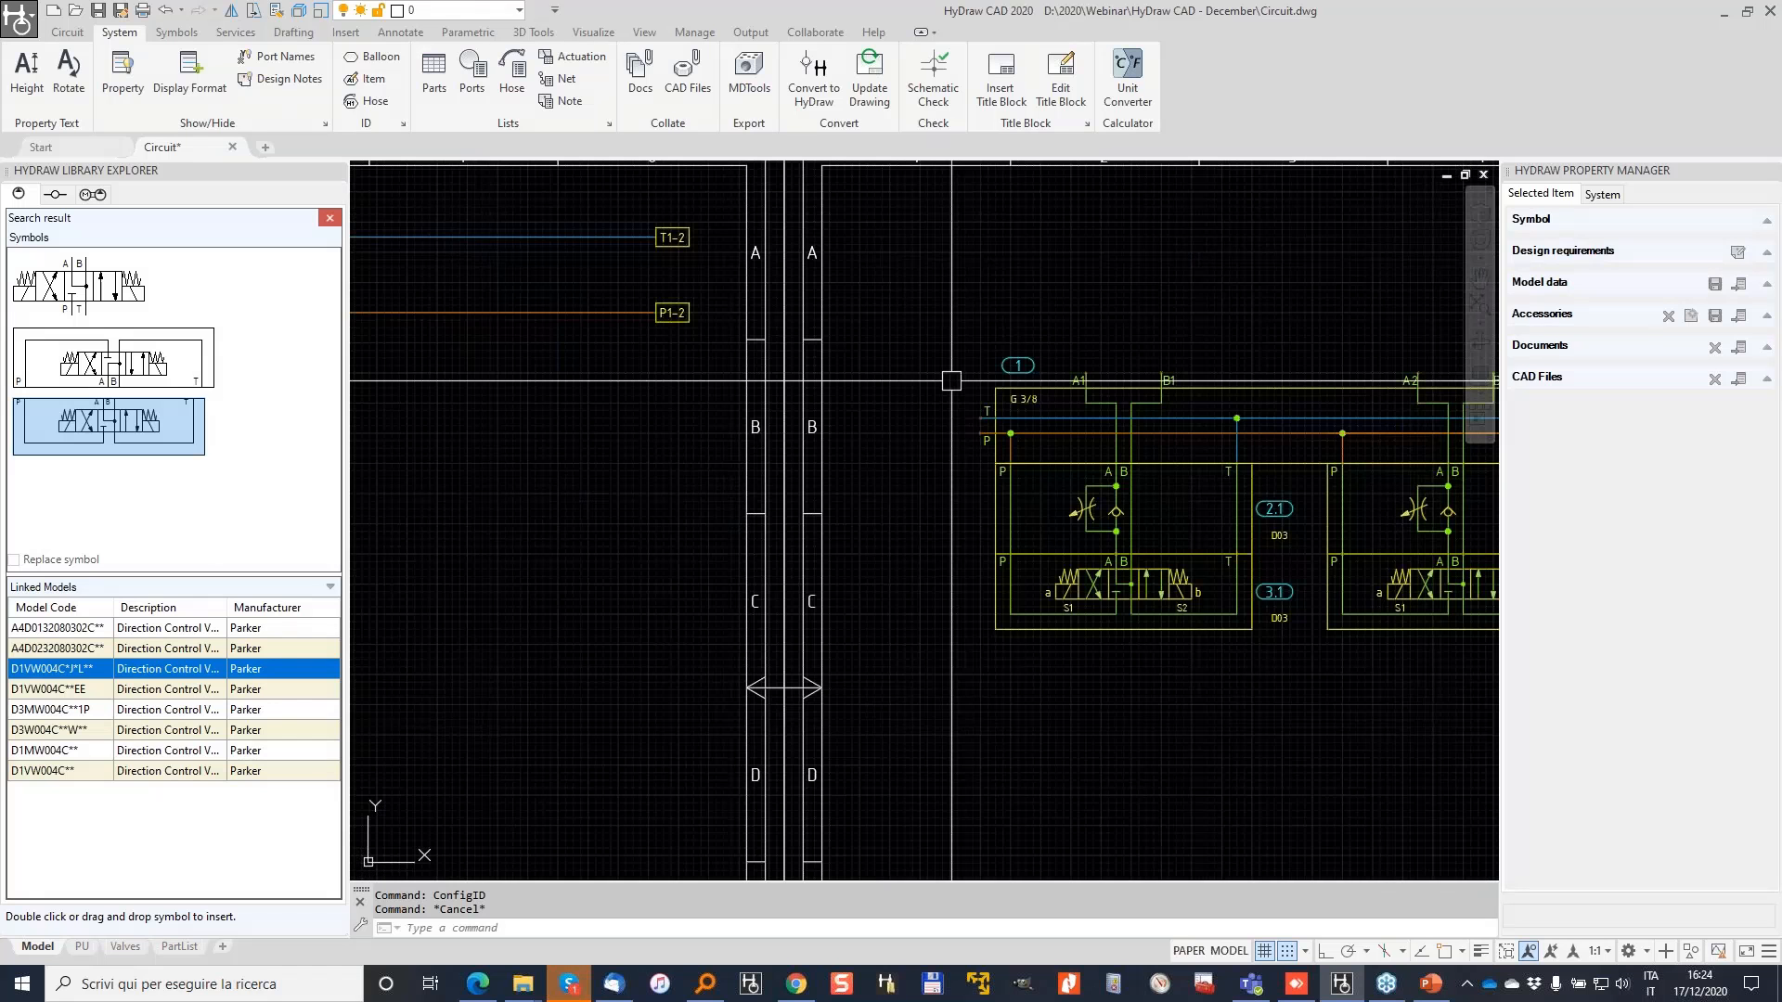
left_click(68, 33)
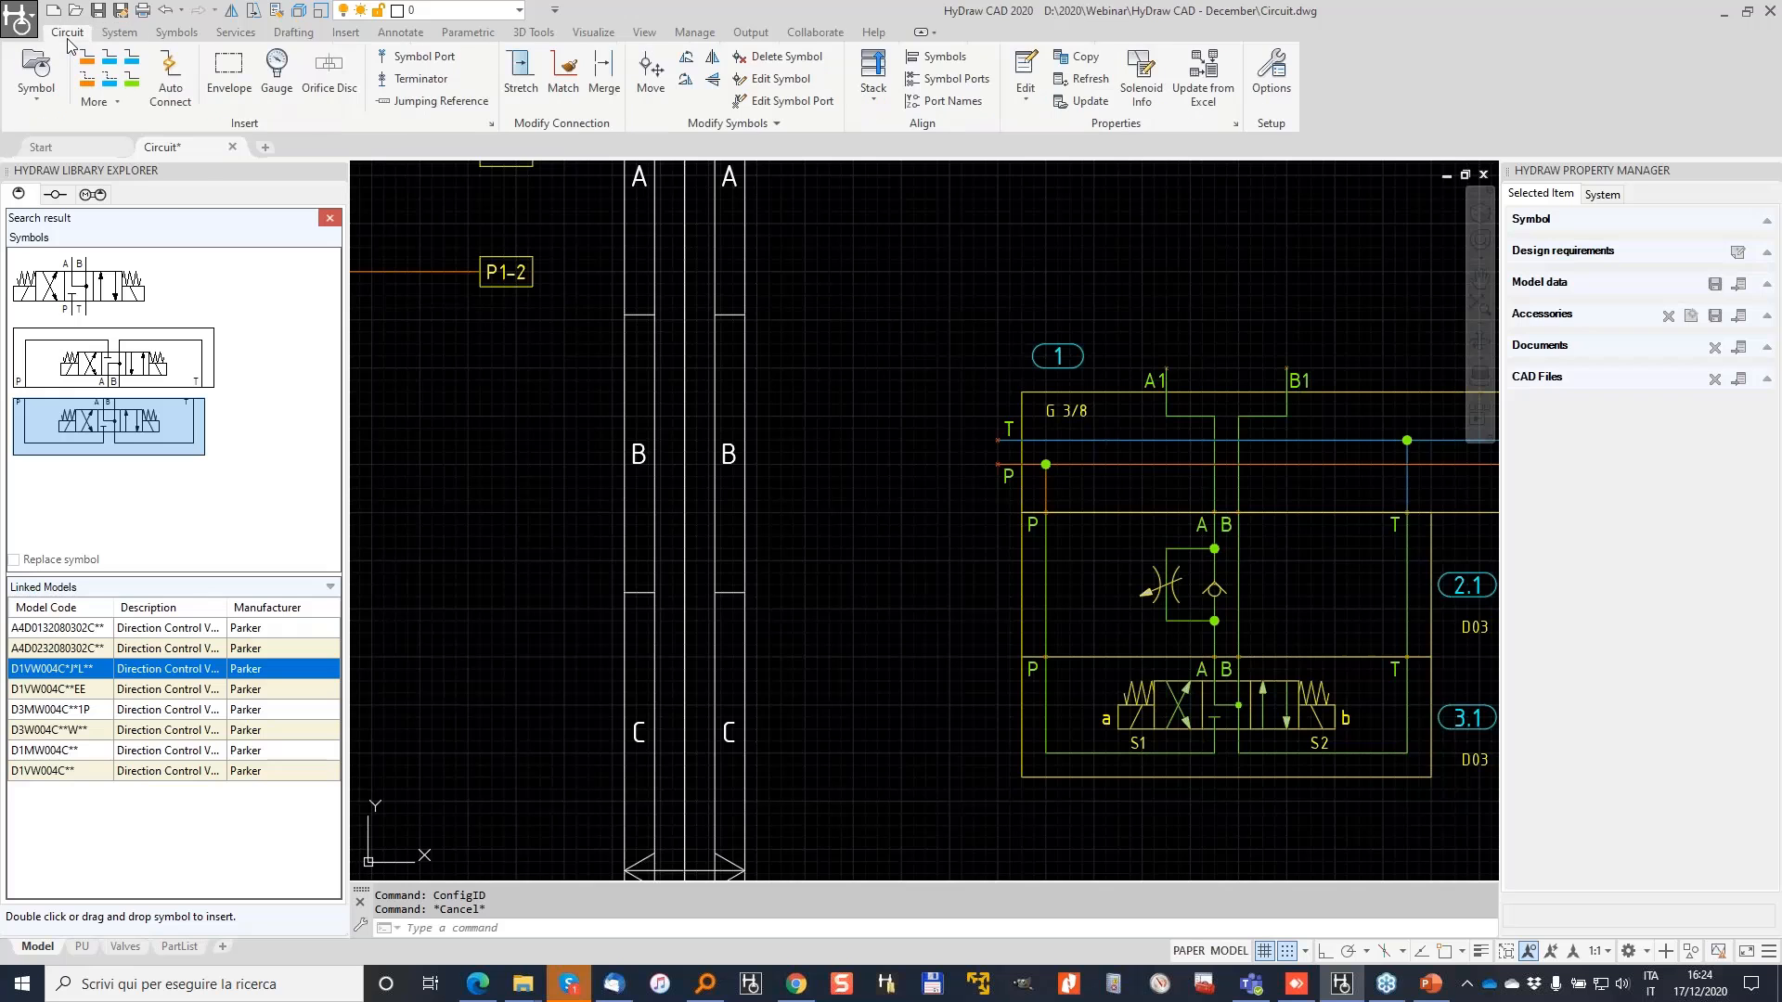
left_click(110, 58)
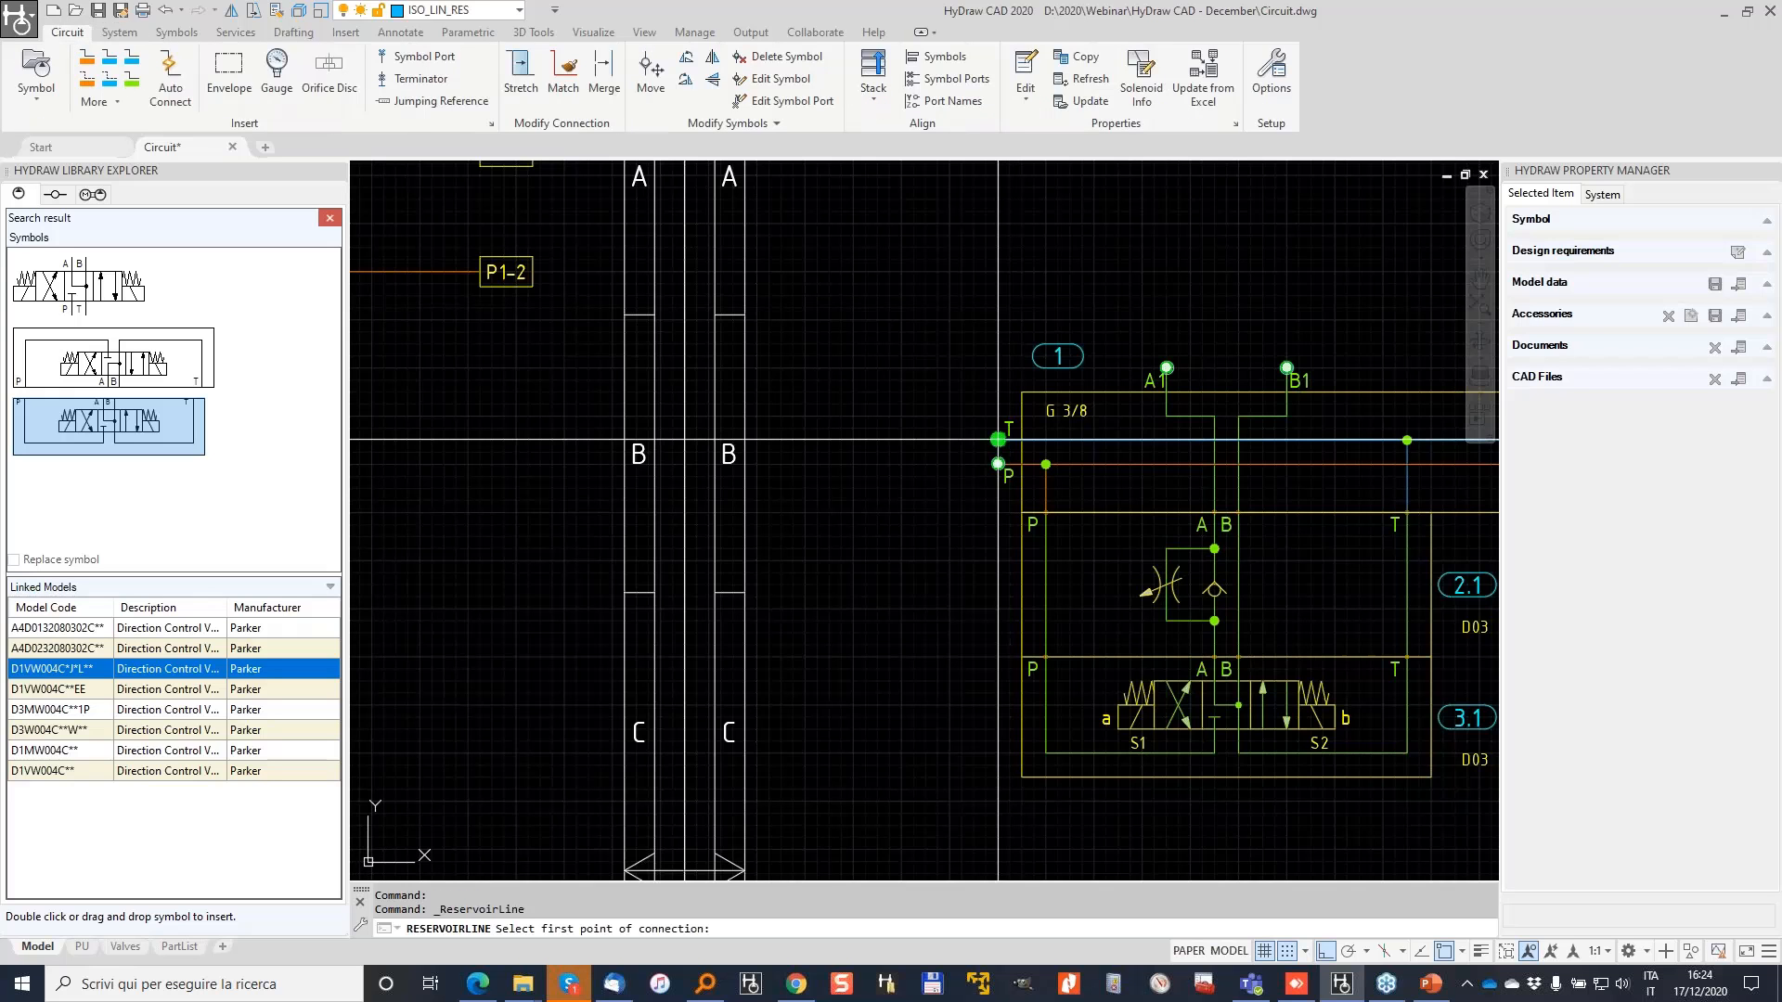
left_click(997, 440)
left_click(938, 440)
middle_click_drag(925, 164, 945, 355)
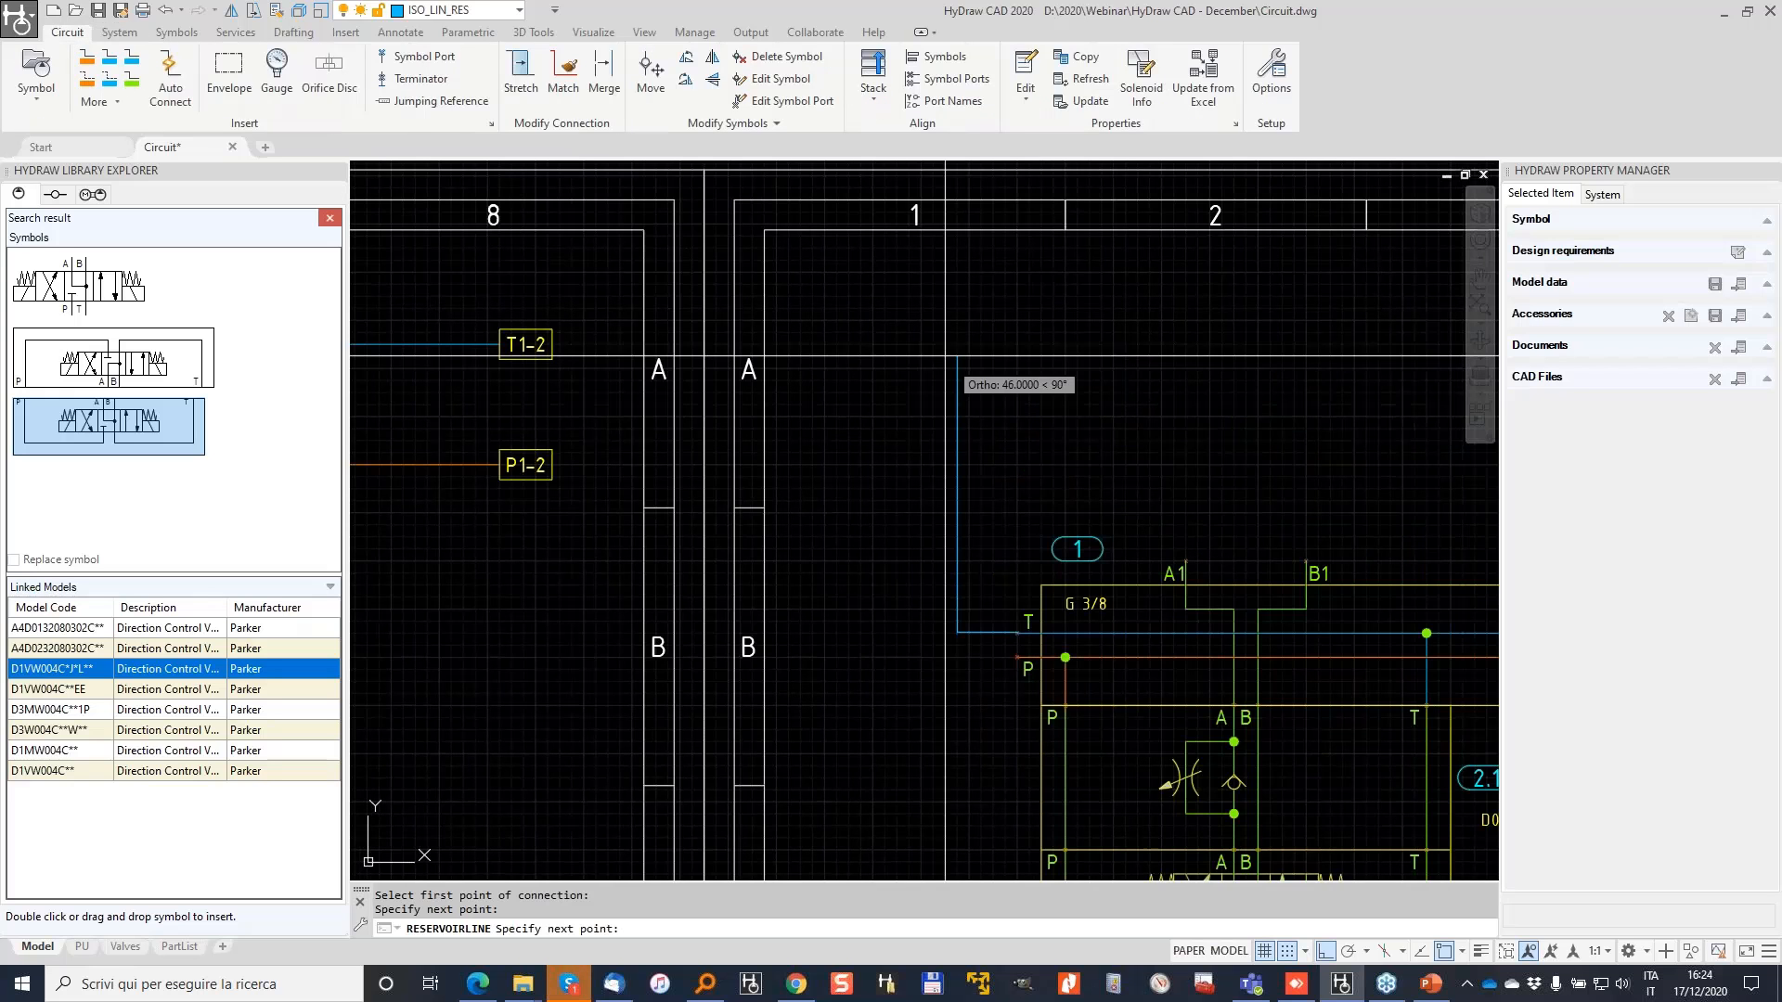
left_click(932, 343)
left_click(909, 344)
key("Return")
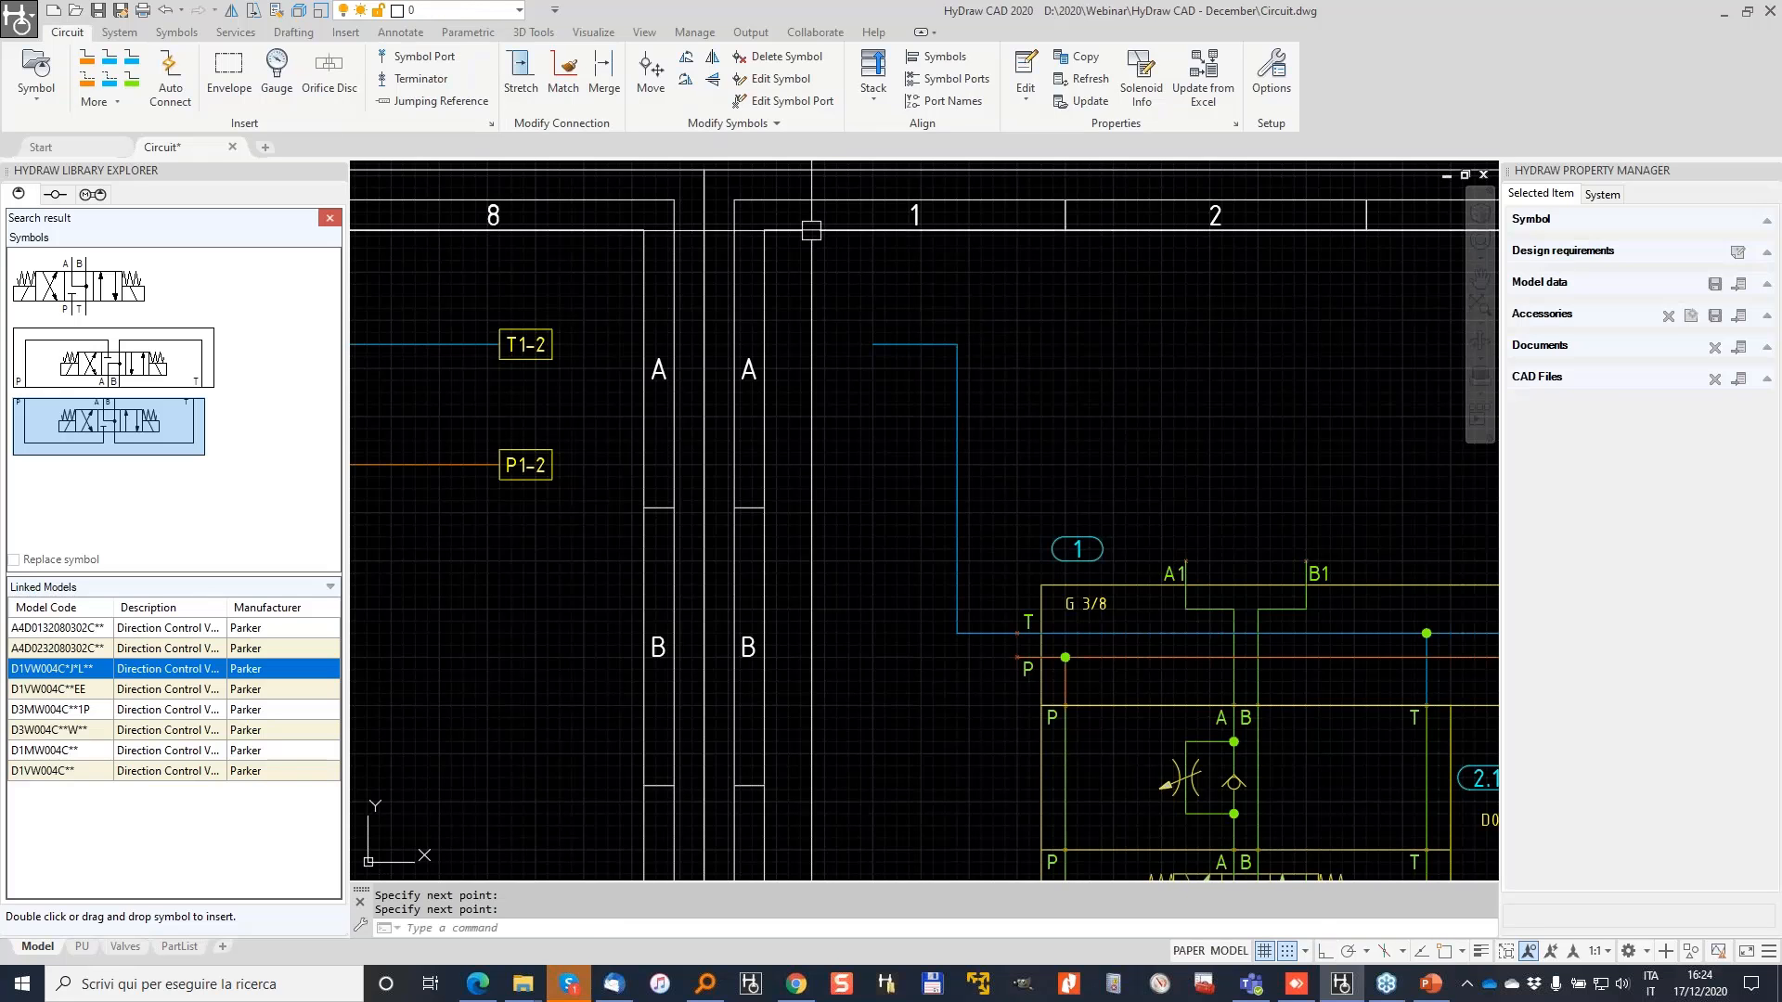
Step: Draw a pressure line from the manifold's P port, left and up toward P1-2
left_click(88, 58)
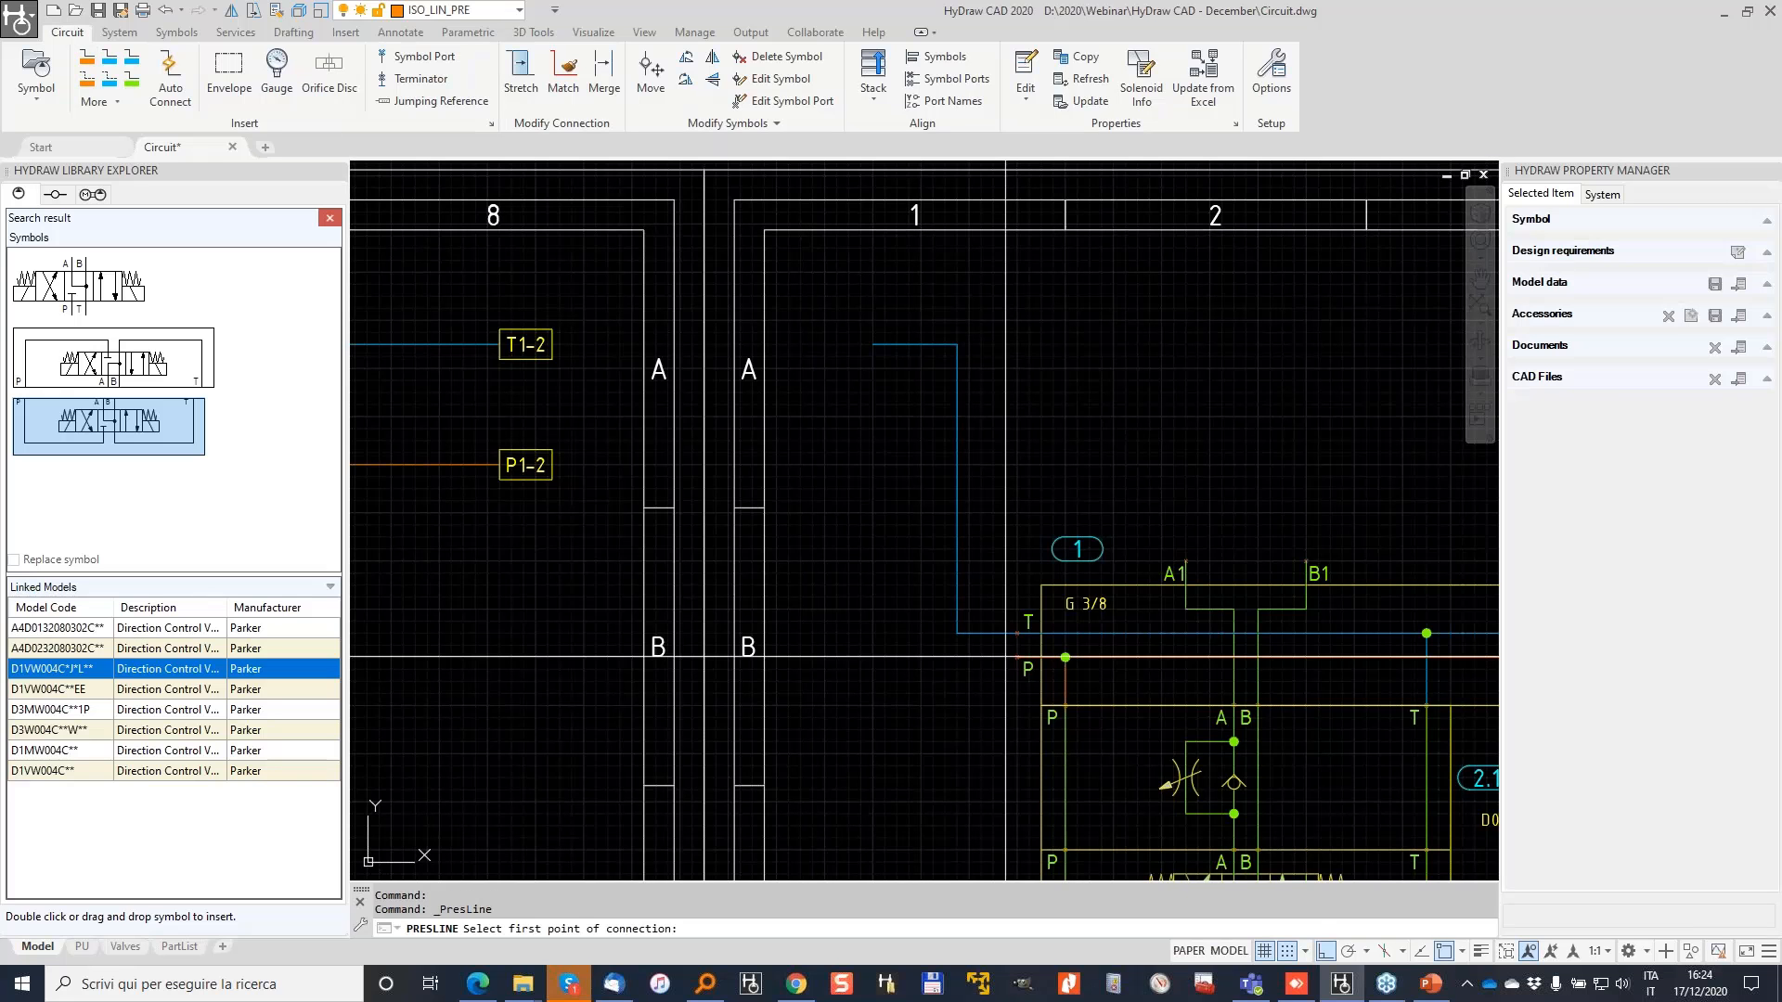
left_click(1017, 657)
left_click(885, 657)
left_click(885, 465)
left_click(860, 465)
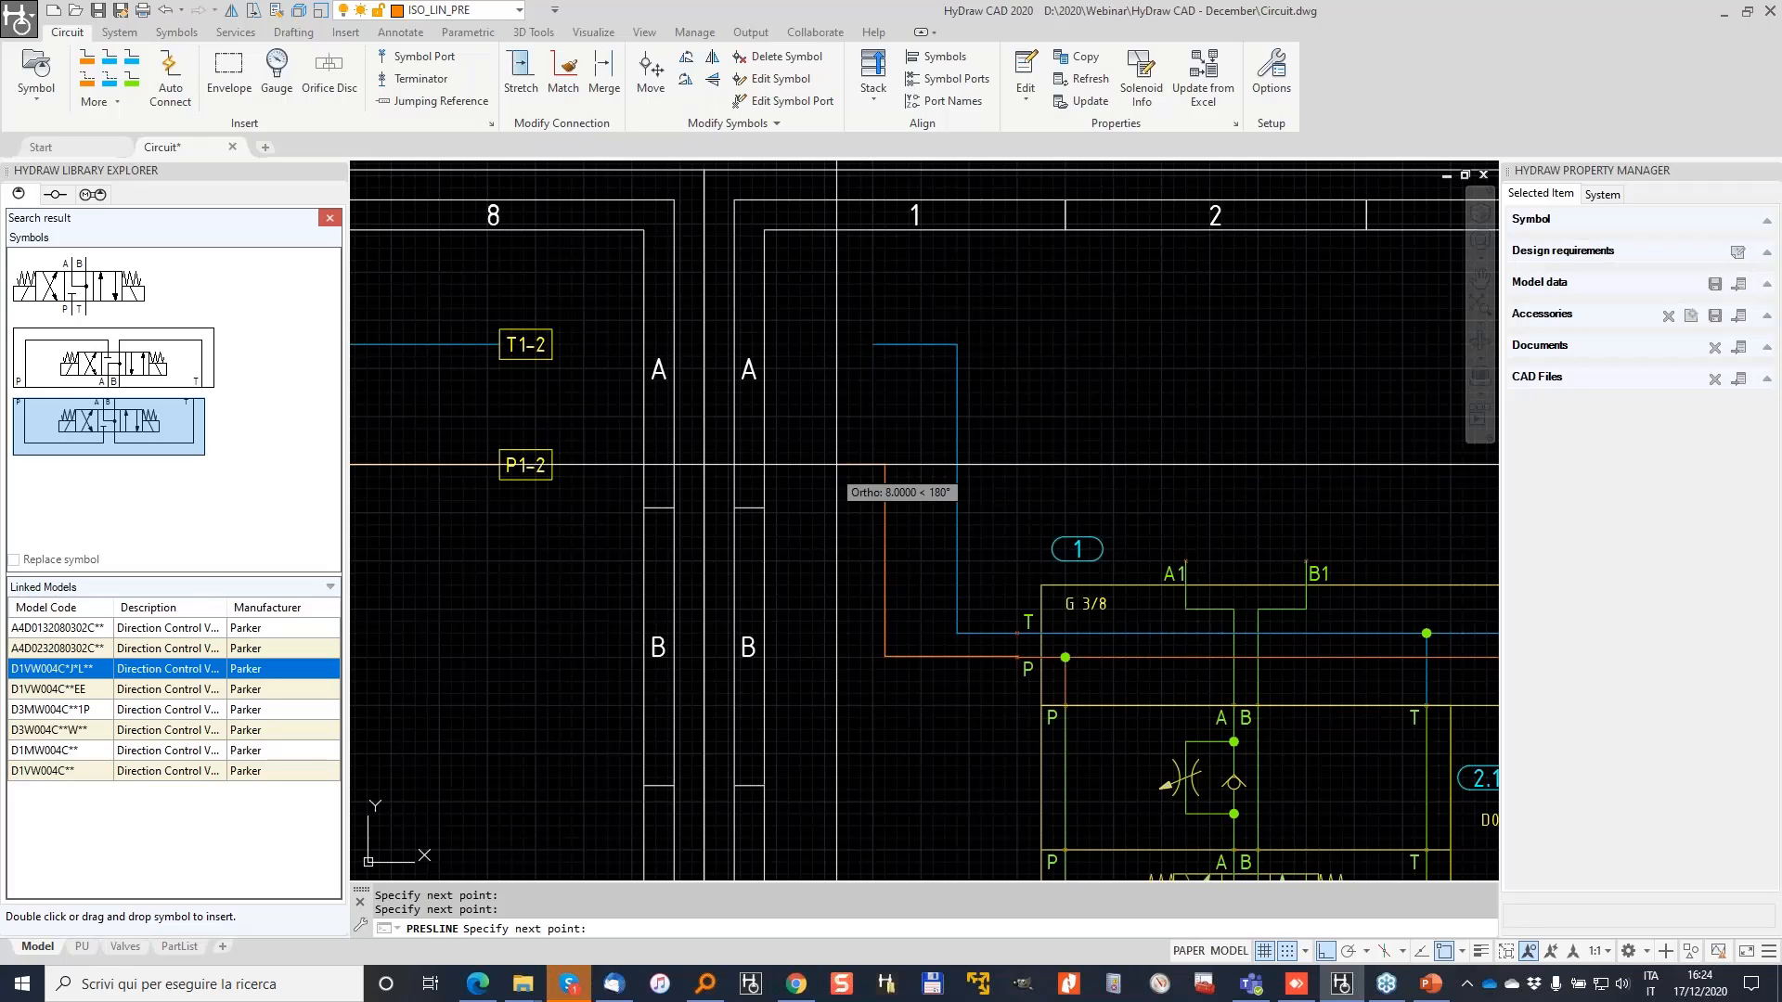
left_click(836, 465)
key("Return")
Step: Add jumping references P1 on the red pressure line and T1 on the blue tank line, to sheet 1
left_click(431, 100)
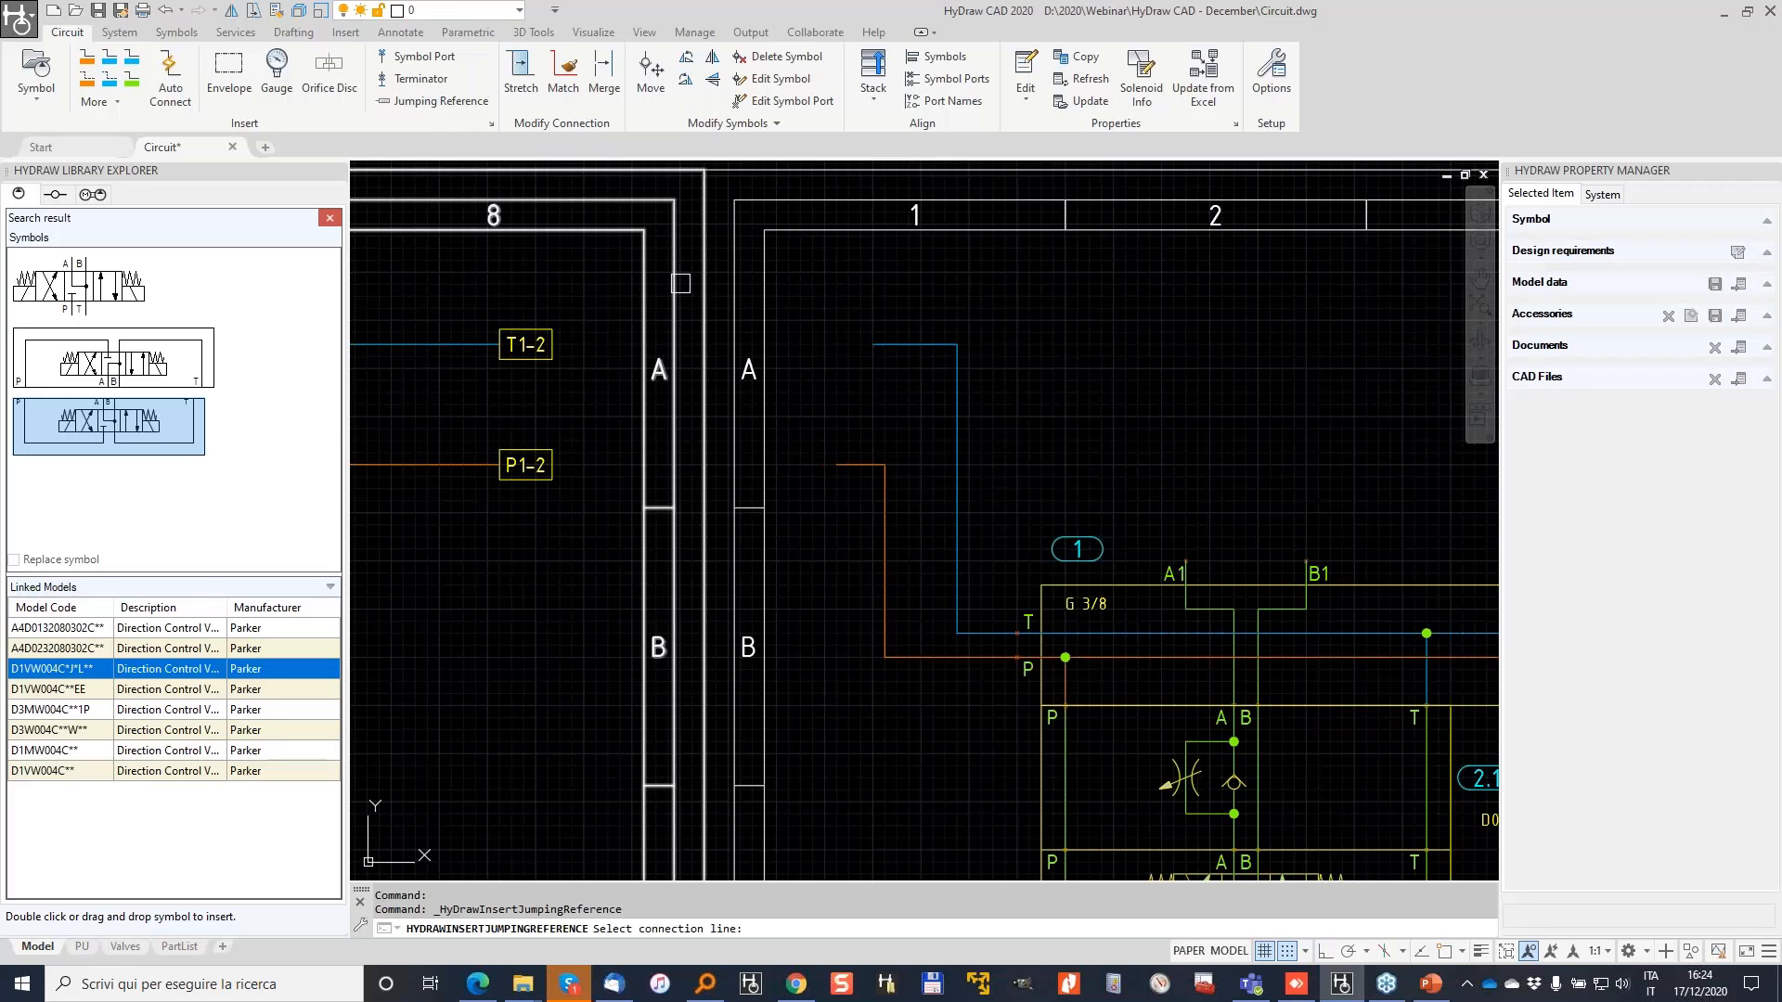
left_click(885, 490)
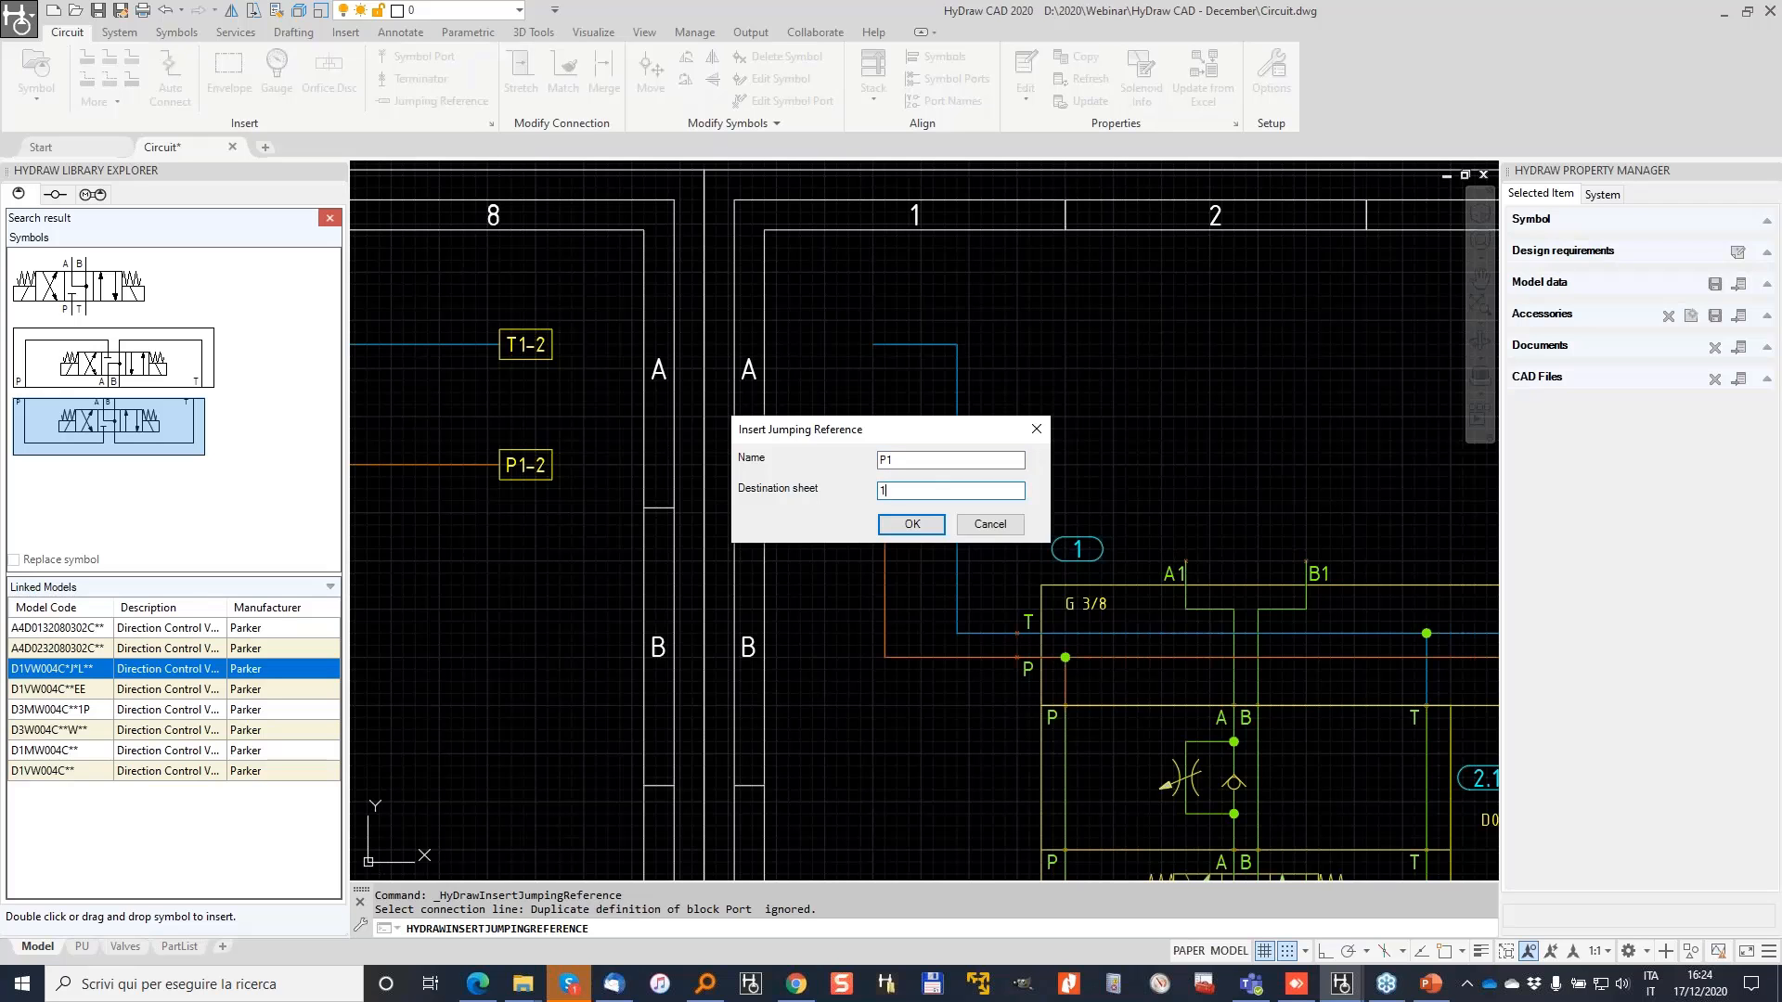
key("Return")
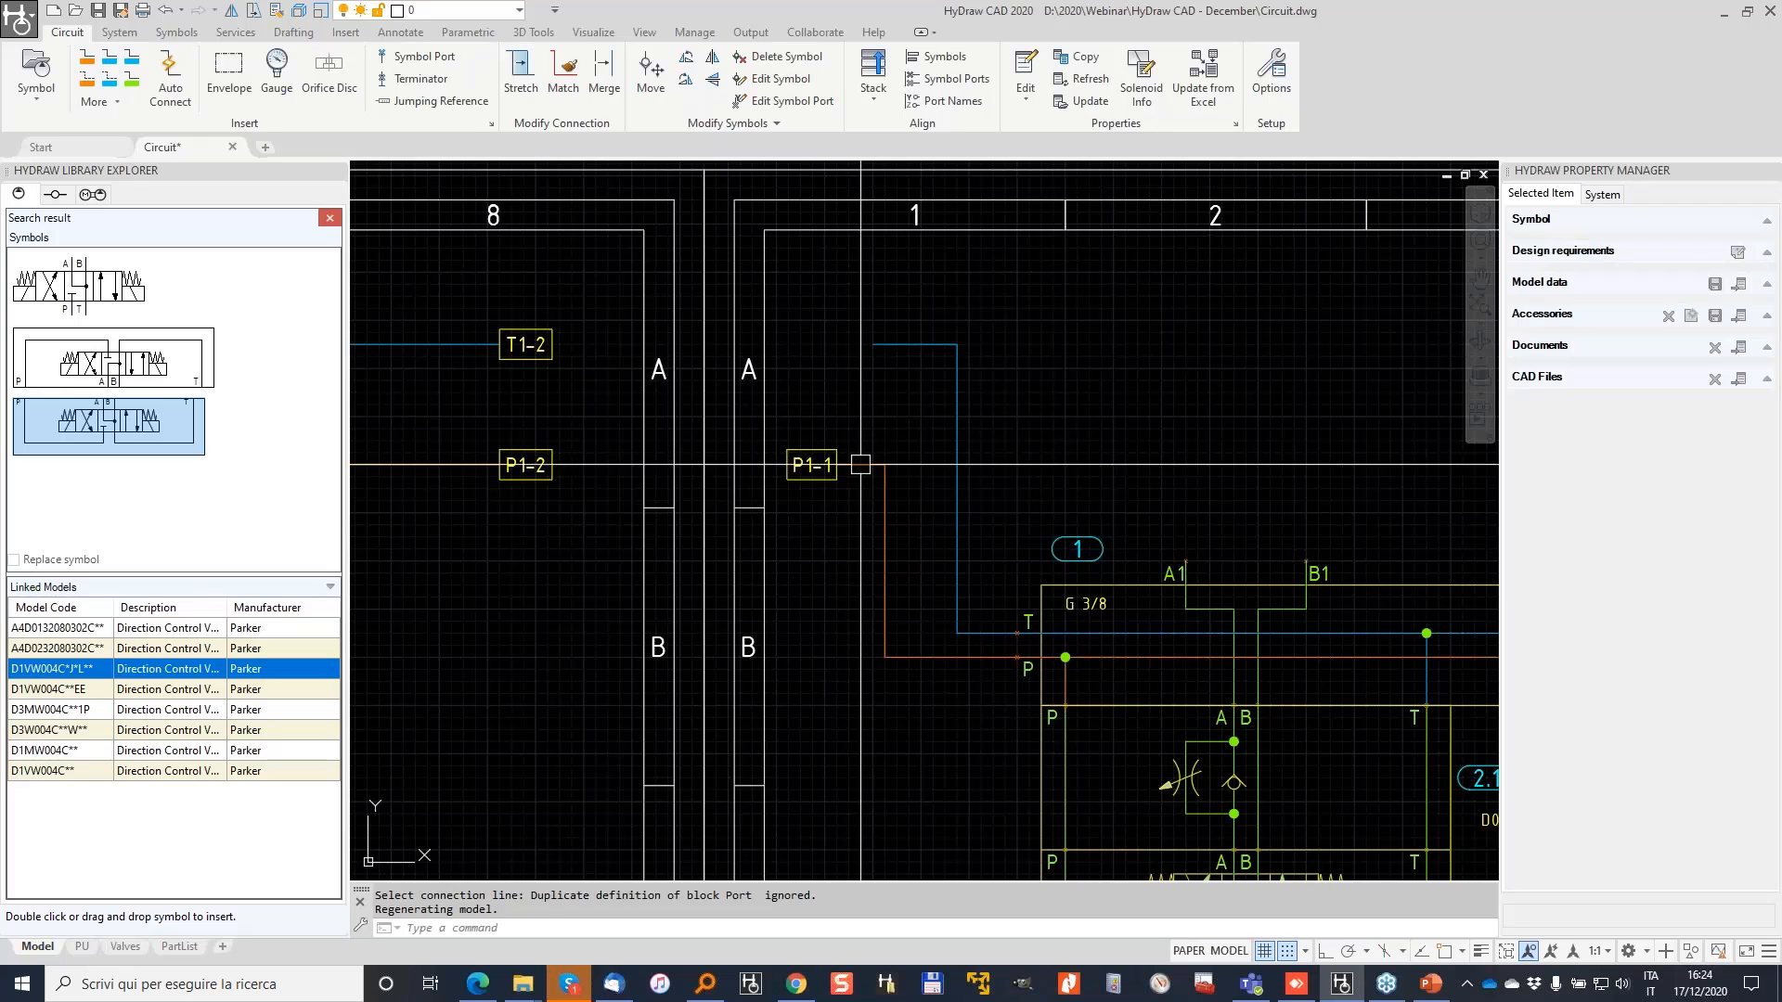
key("Return")
left_click(908, 347)
type("2")
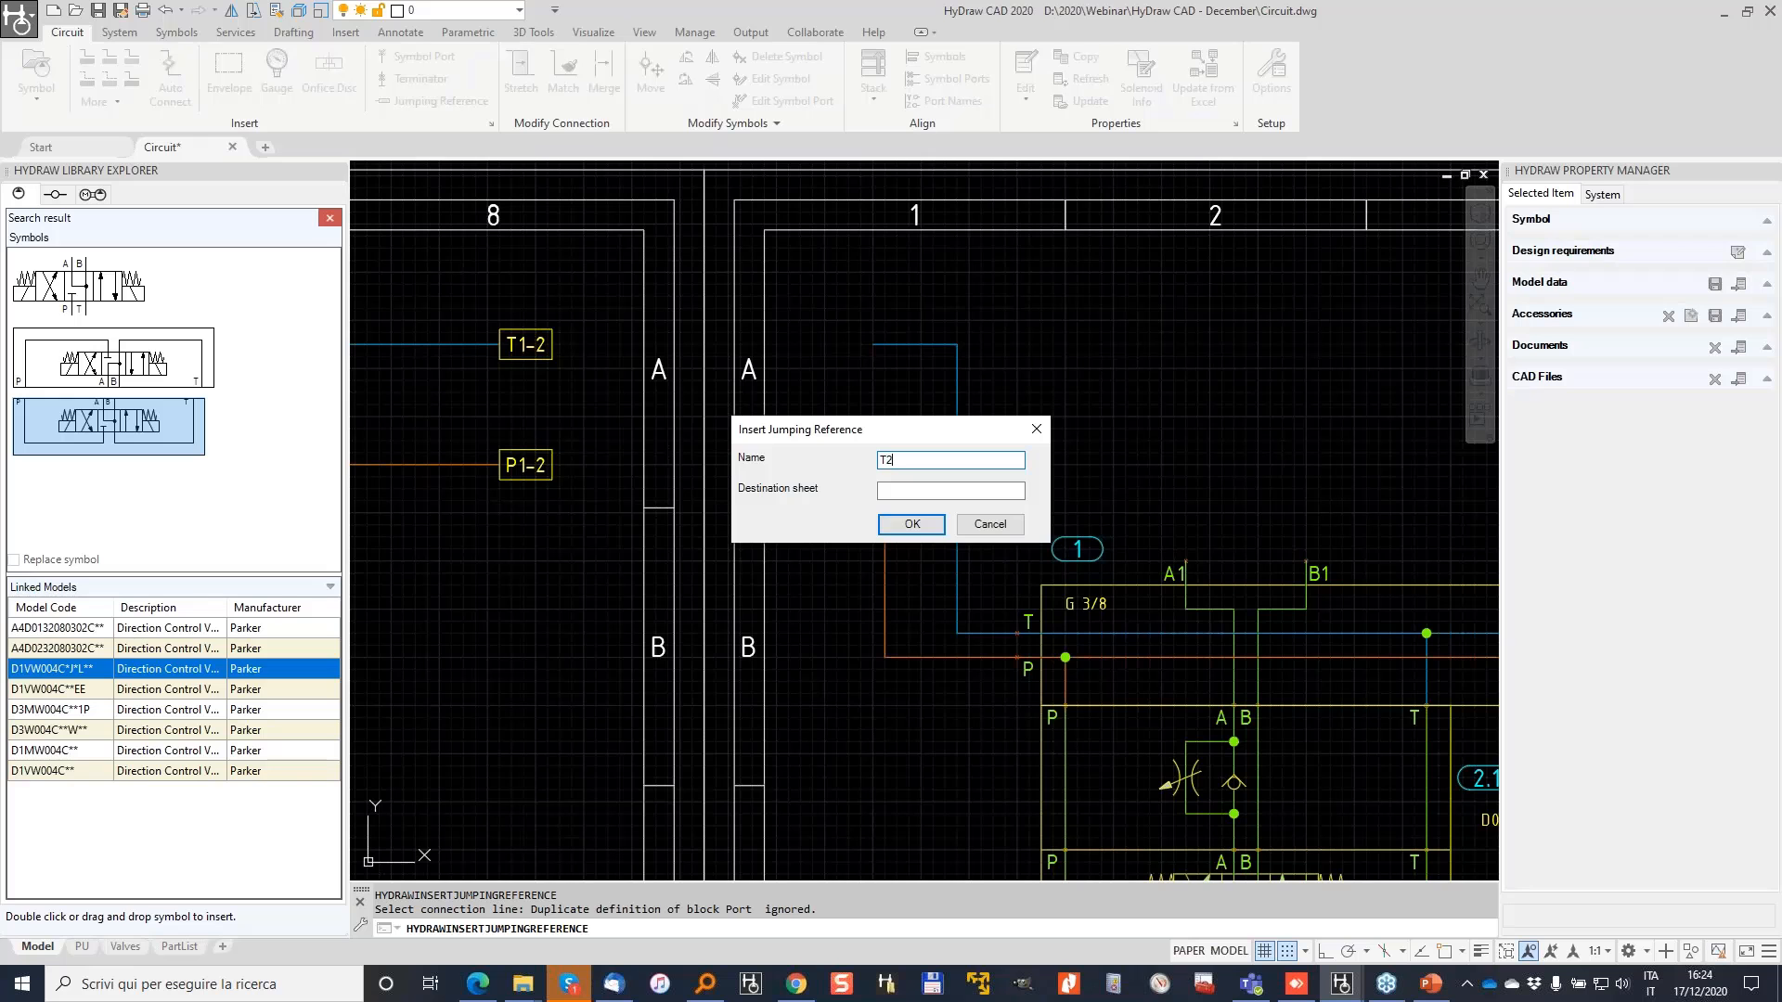
key("Tab")
type("1")
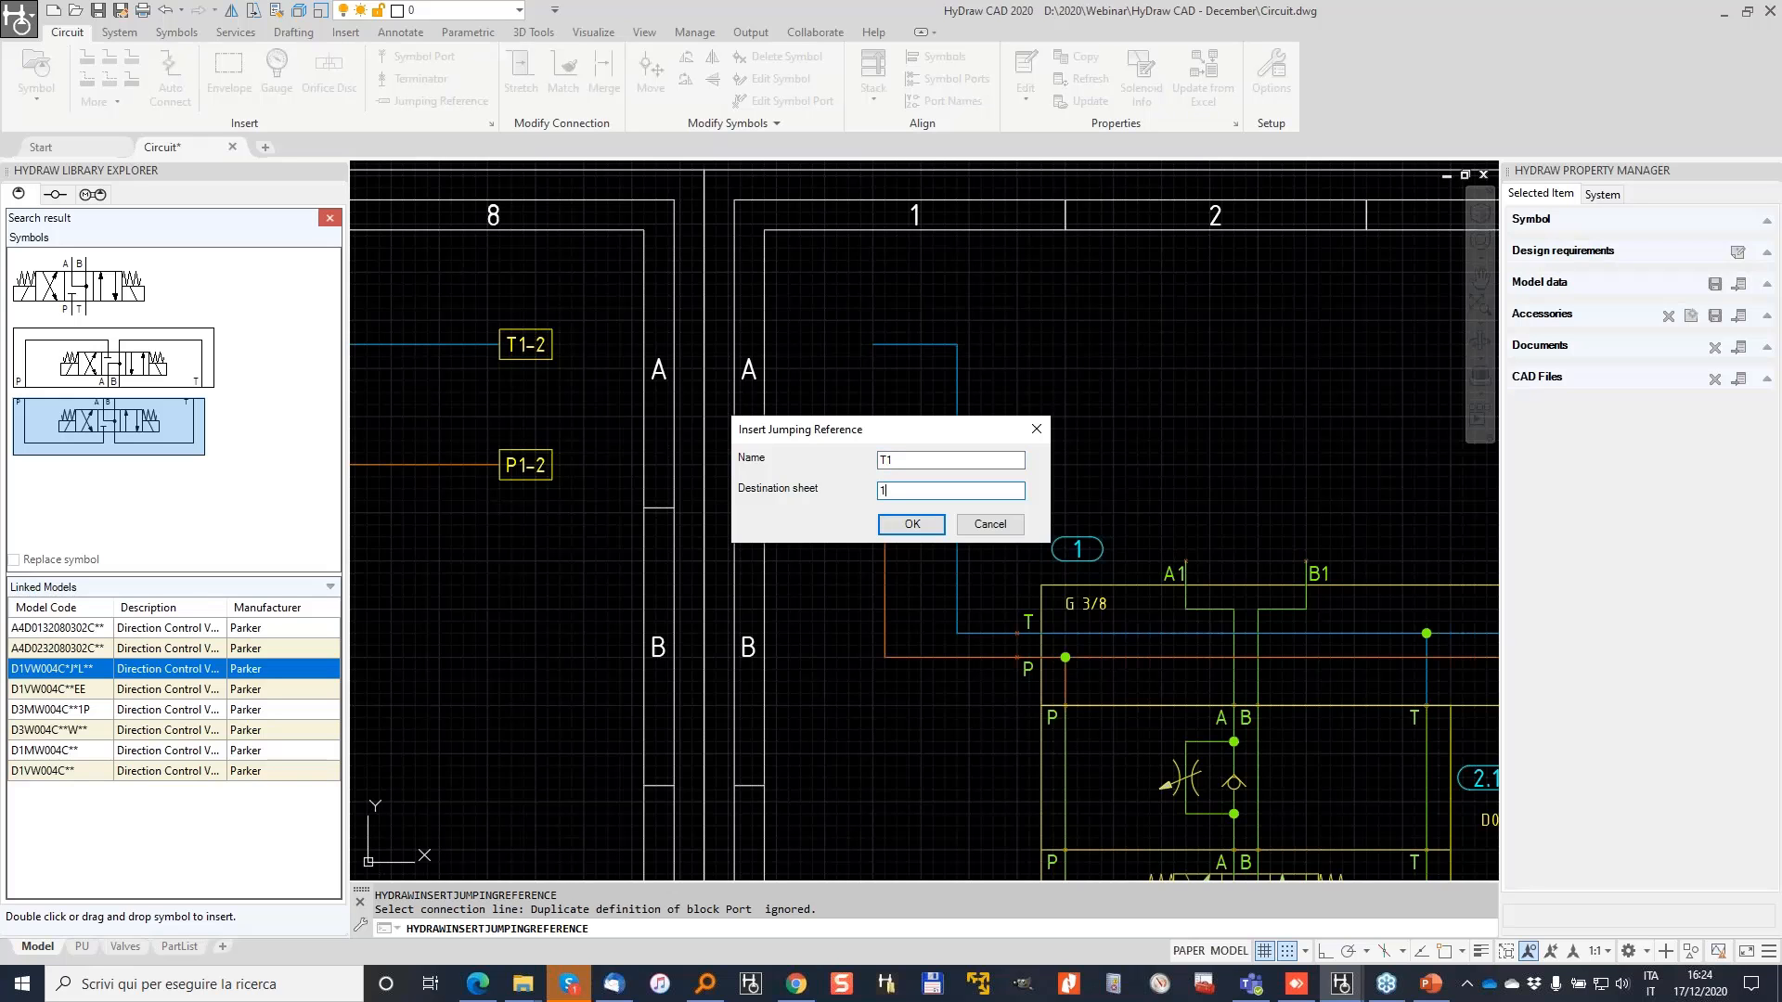
key("Return")
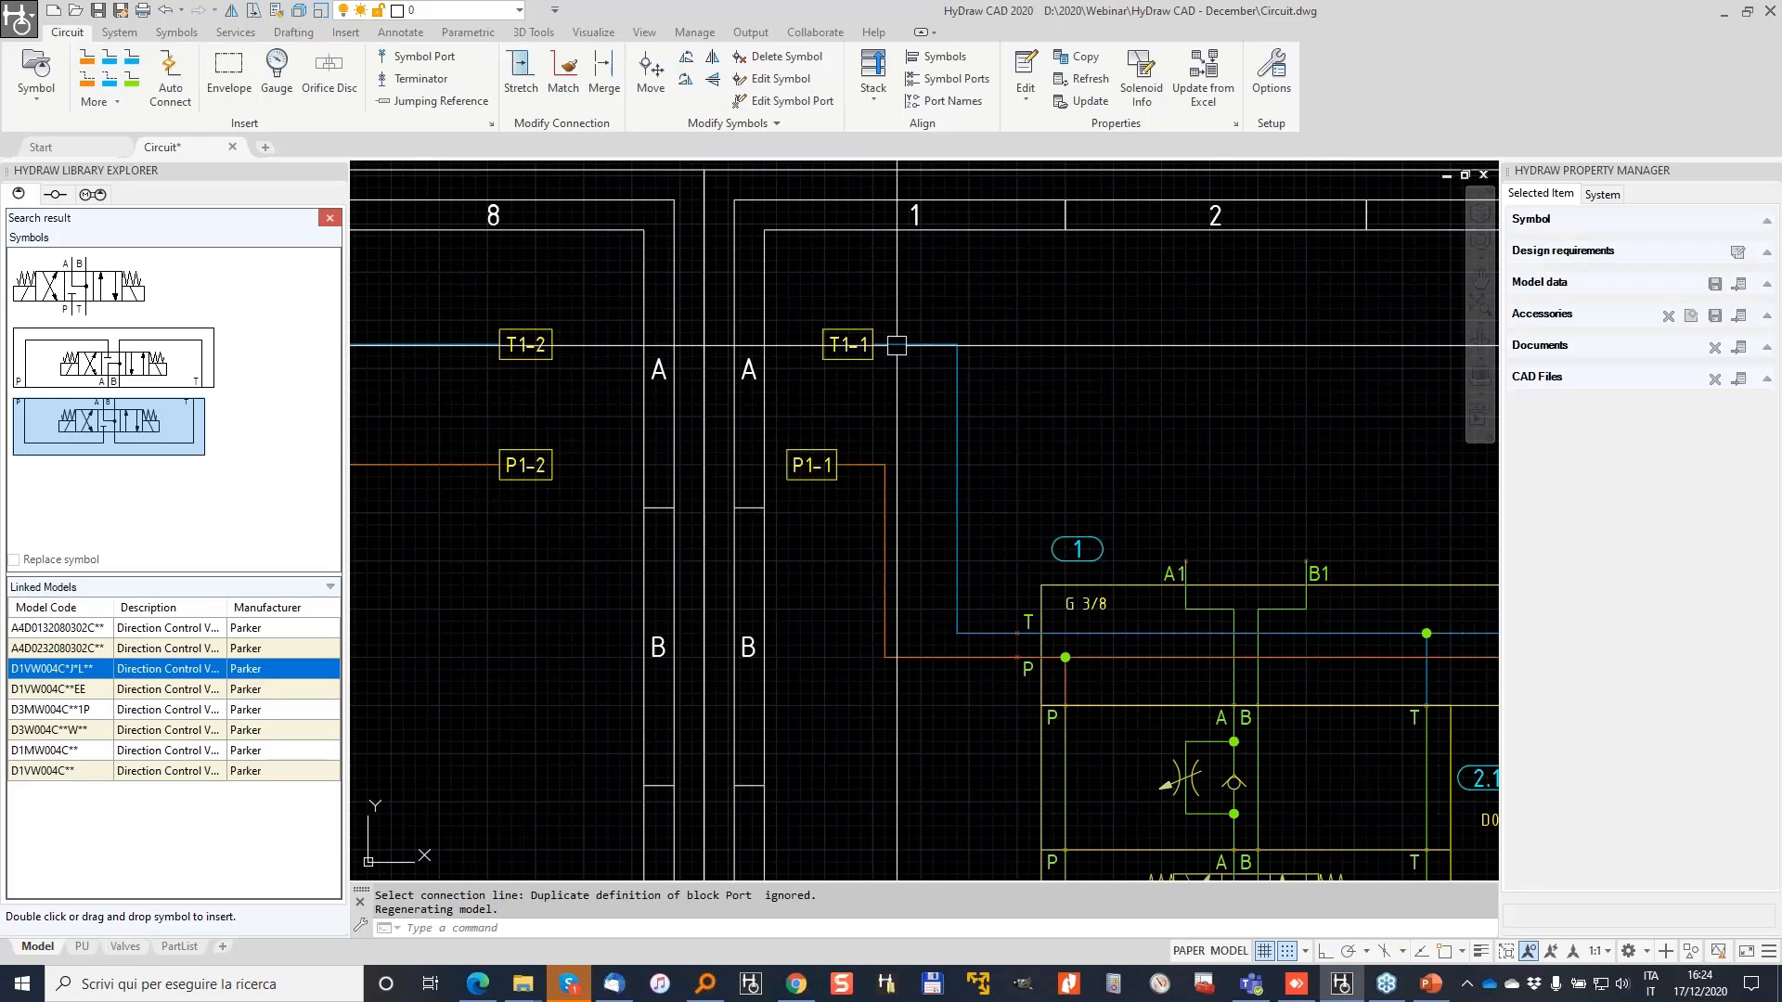
Step: Attempt an extra T1 reference on the blue line, then cancel after the duplicate-name warning
left_click(118, 59)
left_click(957, 416)
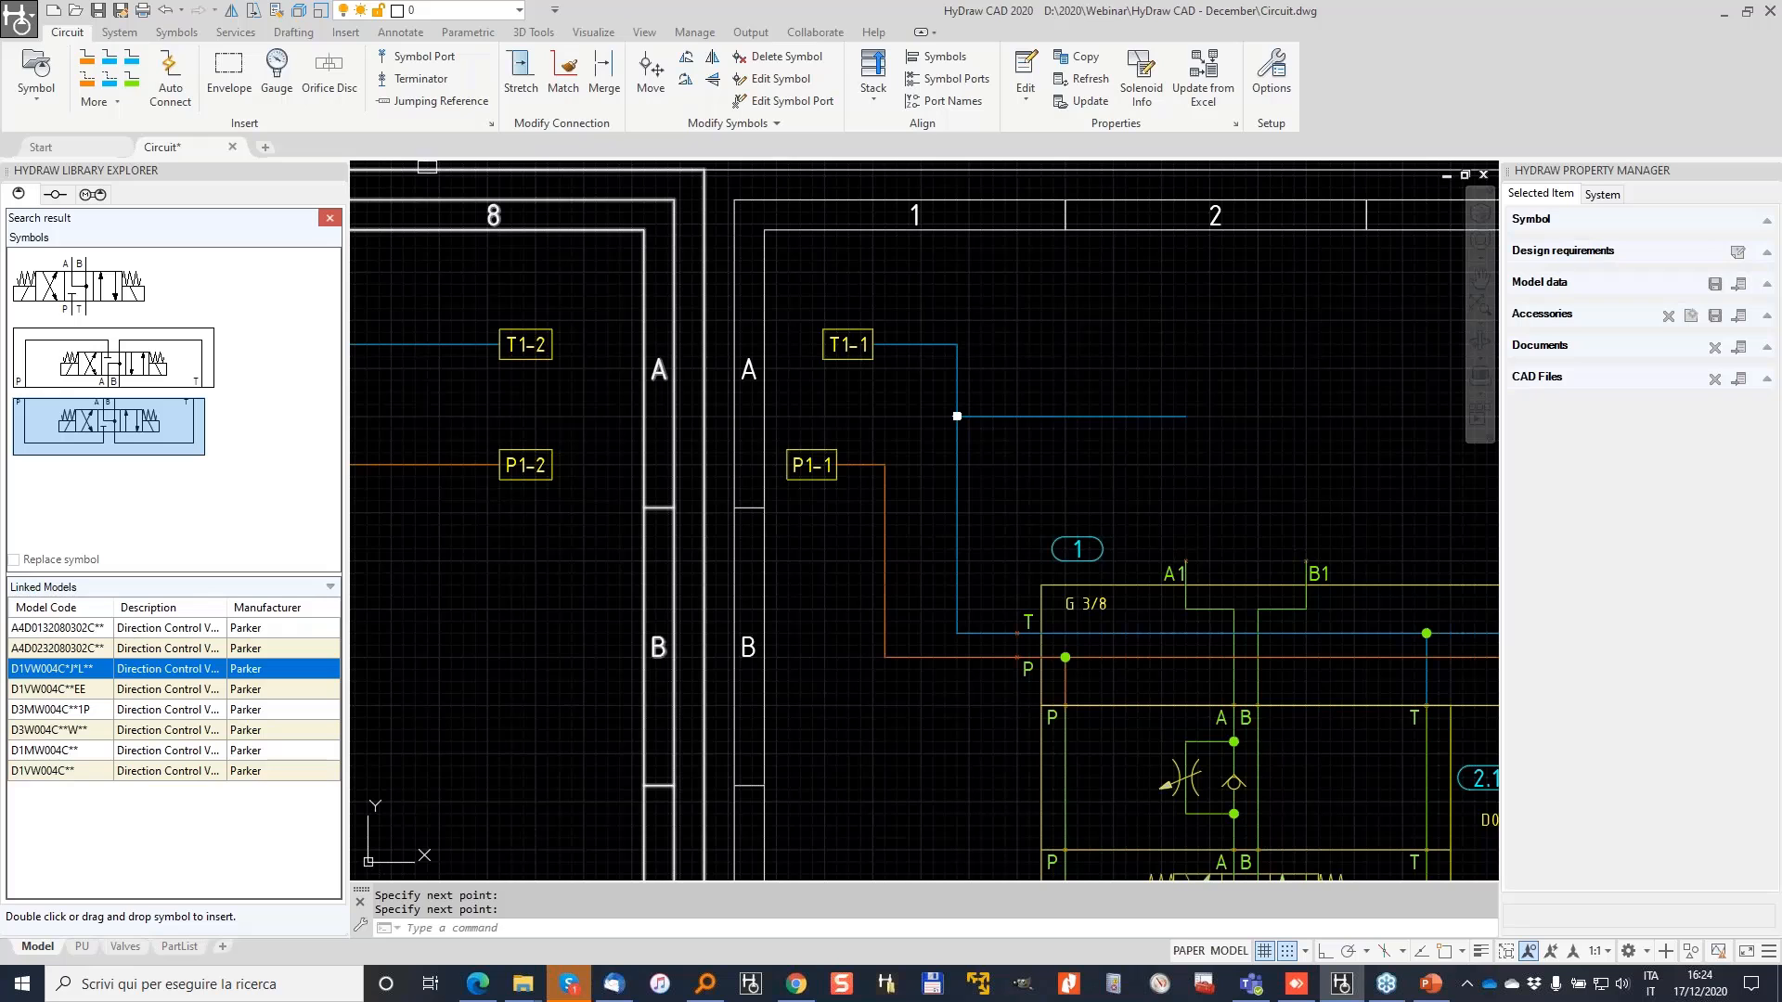
left_click(1175, 416)
type("T1")
left_click(927, 490)
left_click(944, 525)
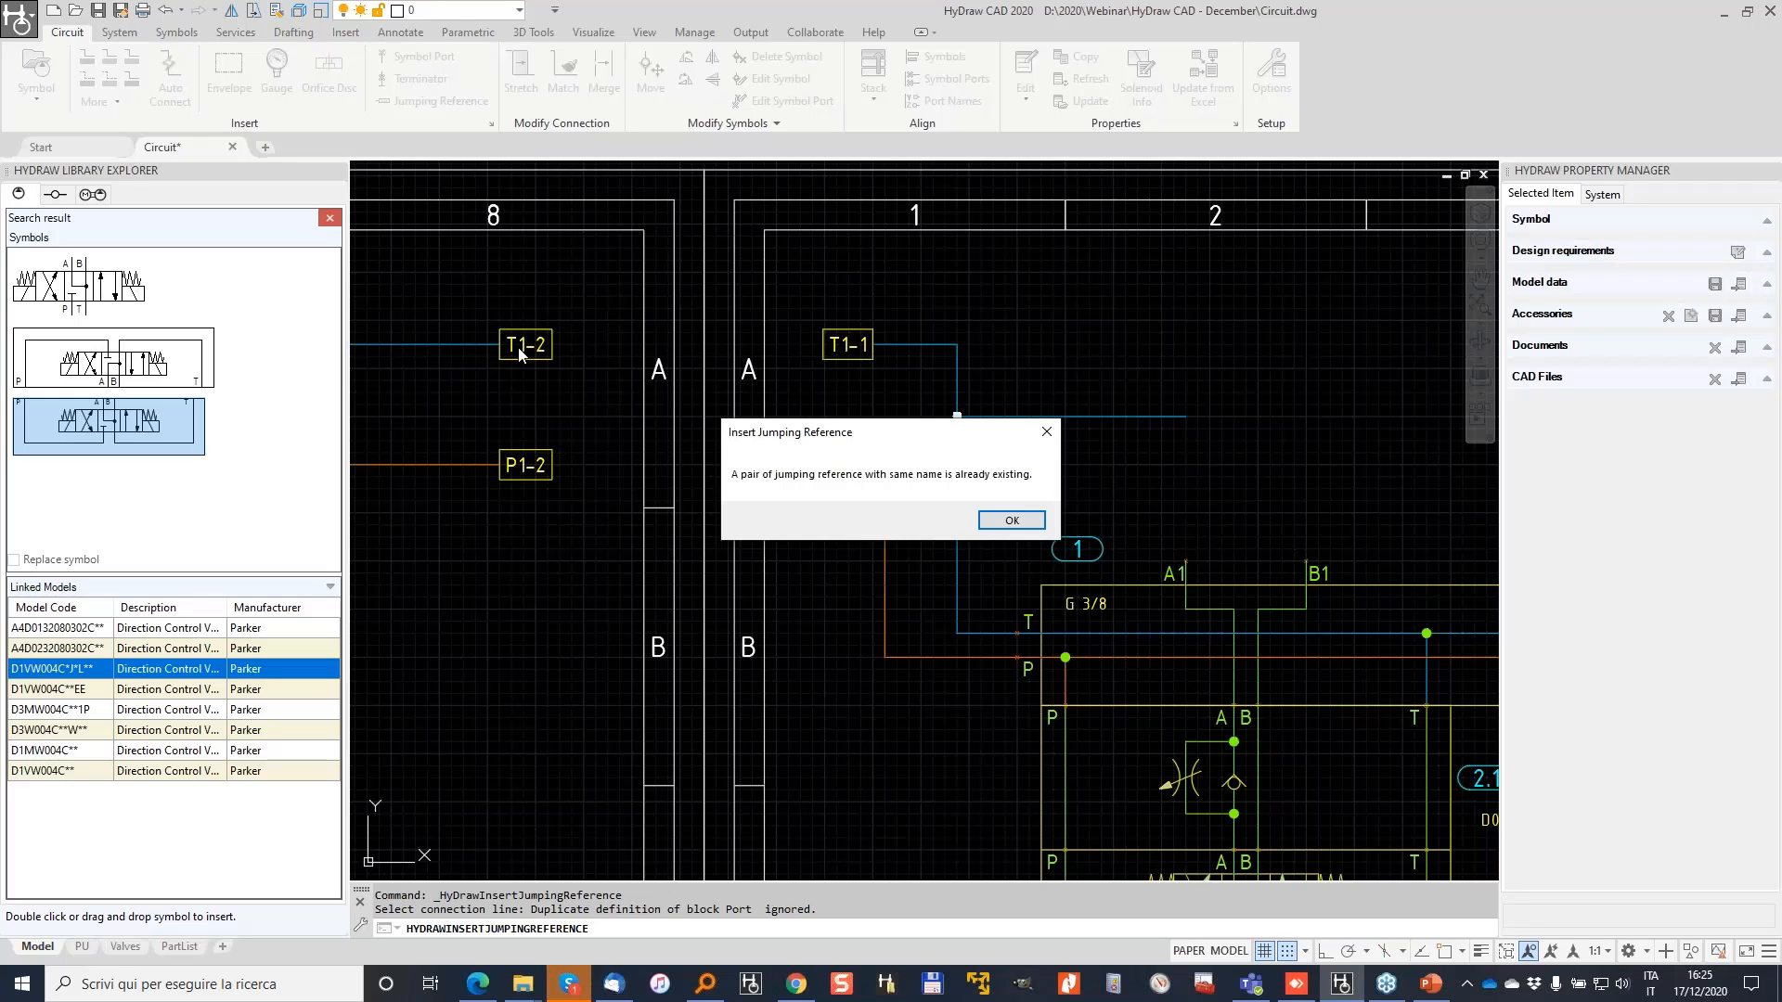
left_click(1014, 522)
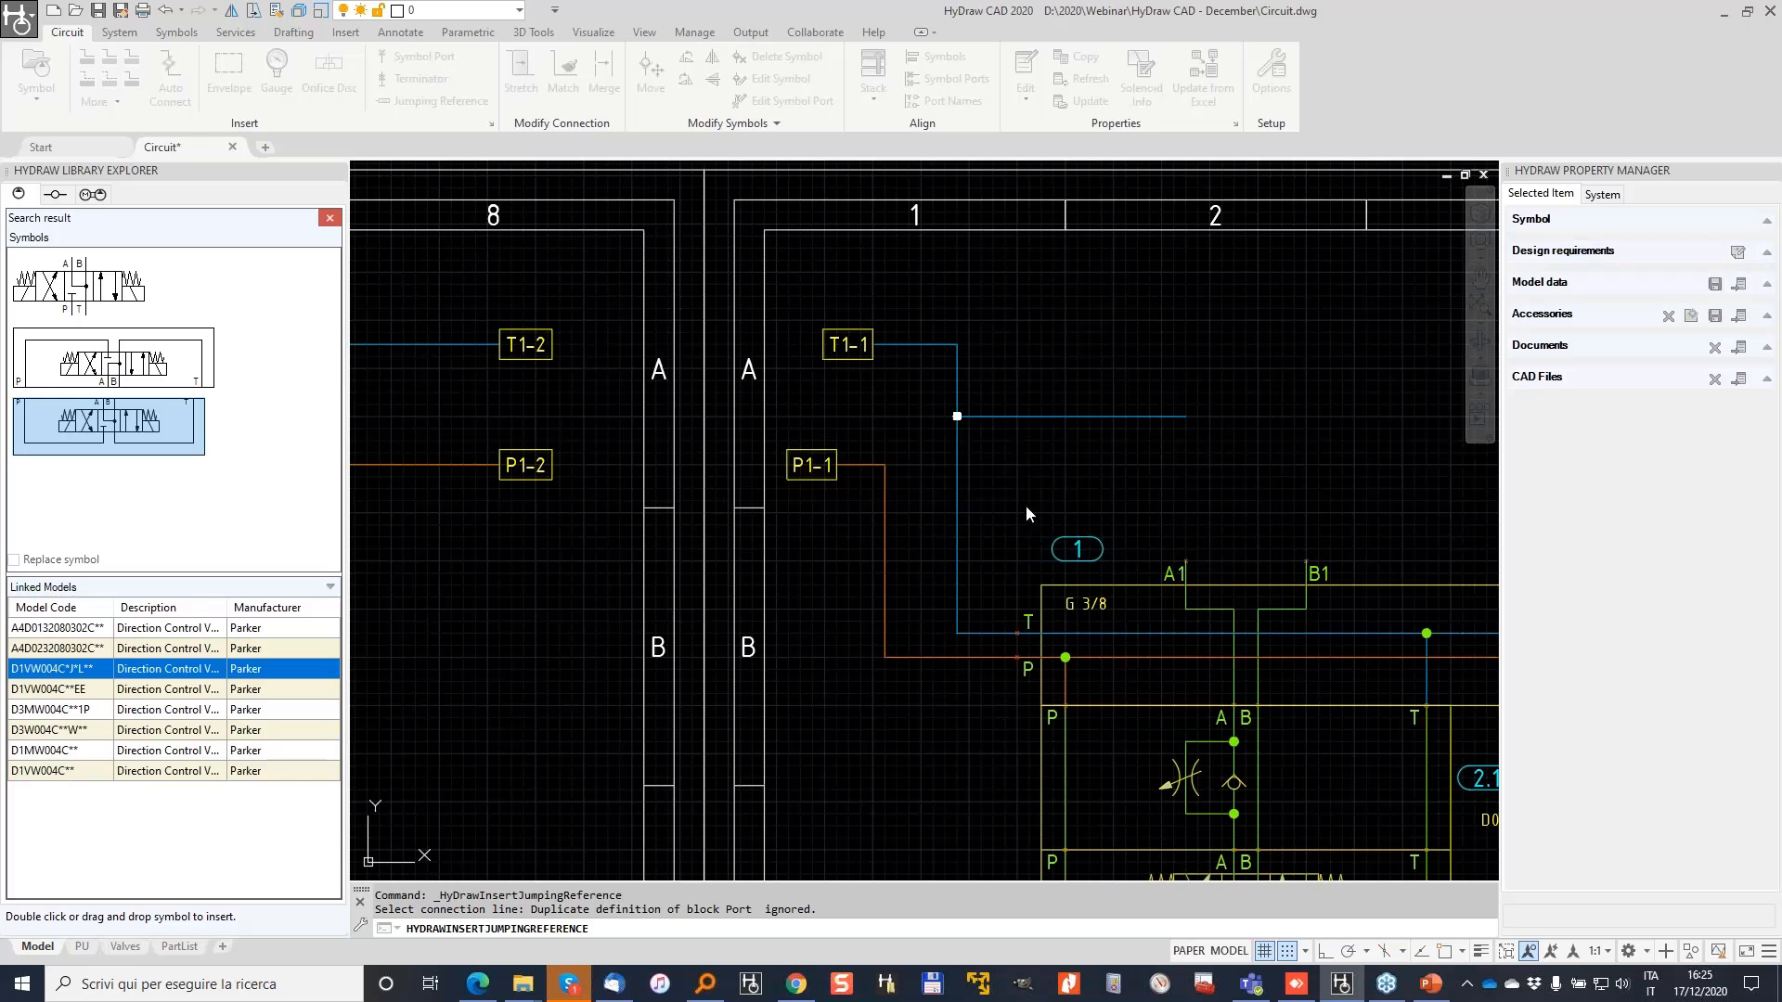
left_click(1016, 522)
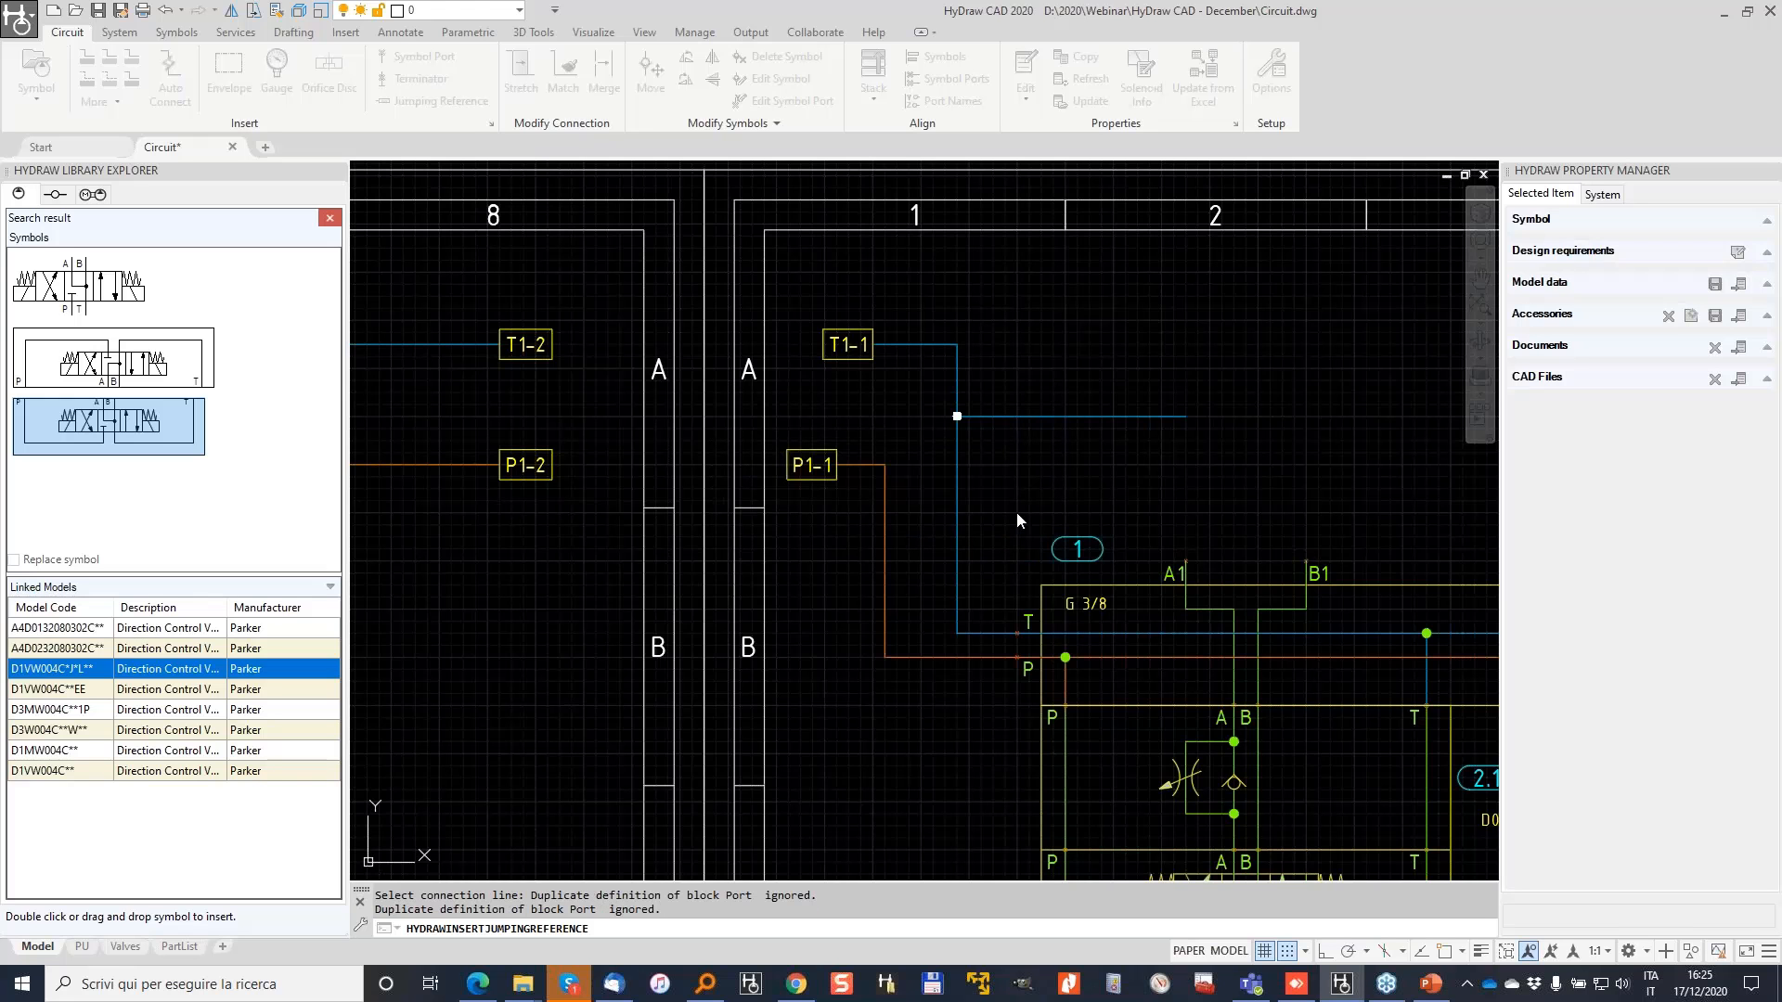
Step: Erase the stray blue horizontal line
left_click(1142, 455)
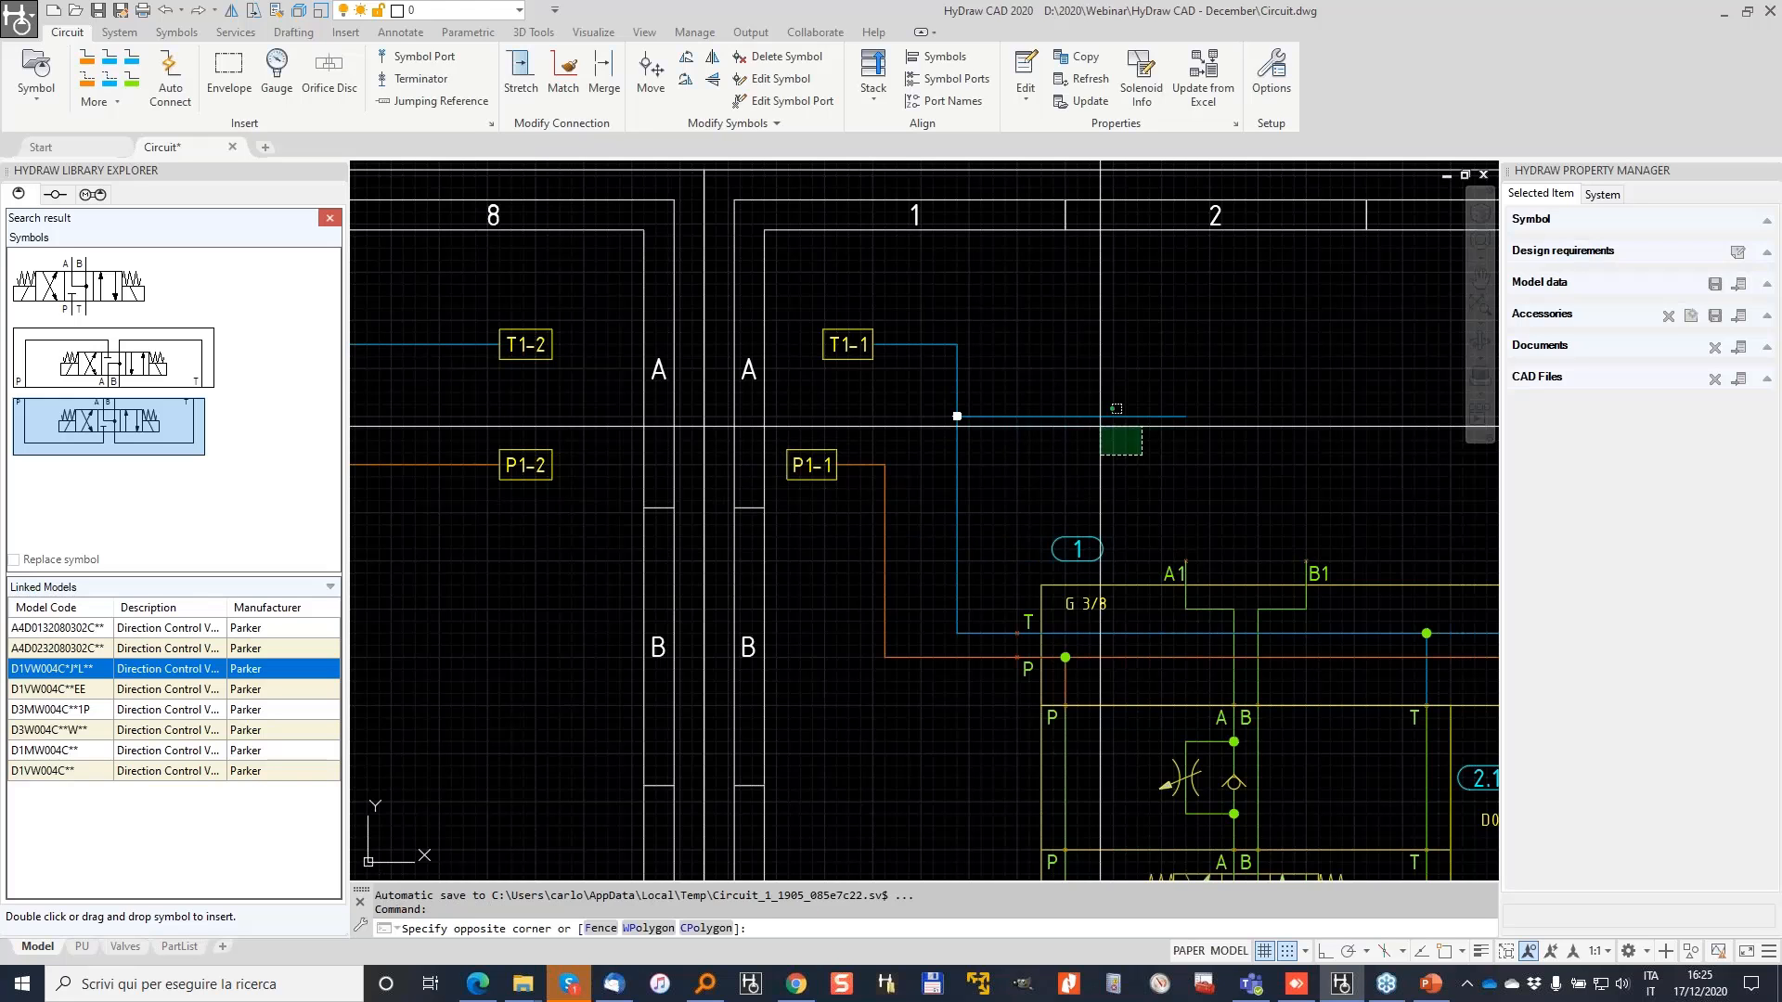
left_click(1082, 407)
key("Delete")
Step: Use Find Jumping Reference to jump between the paired T1-1 and T1-2 references
left_click(822, 347)
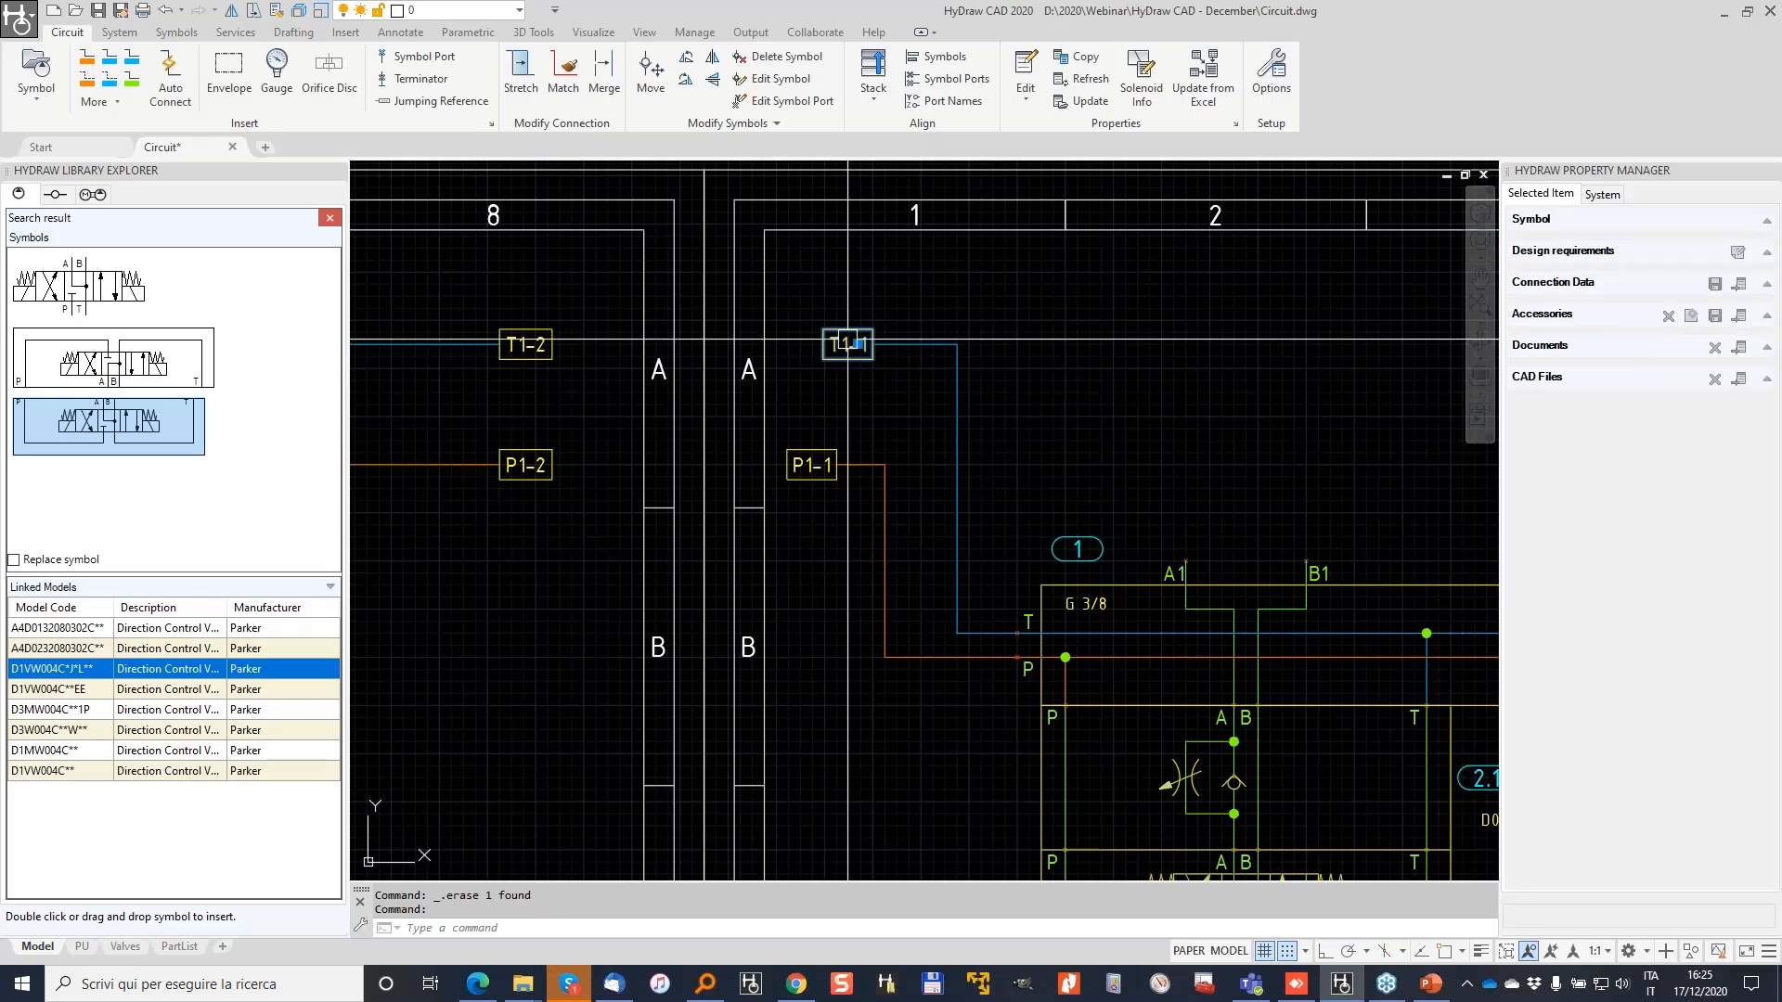
right_click(852, 344)
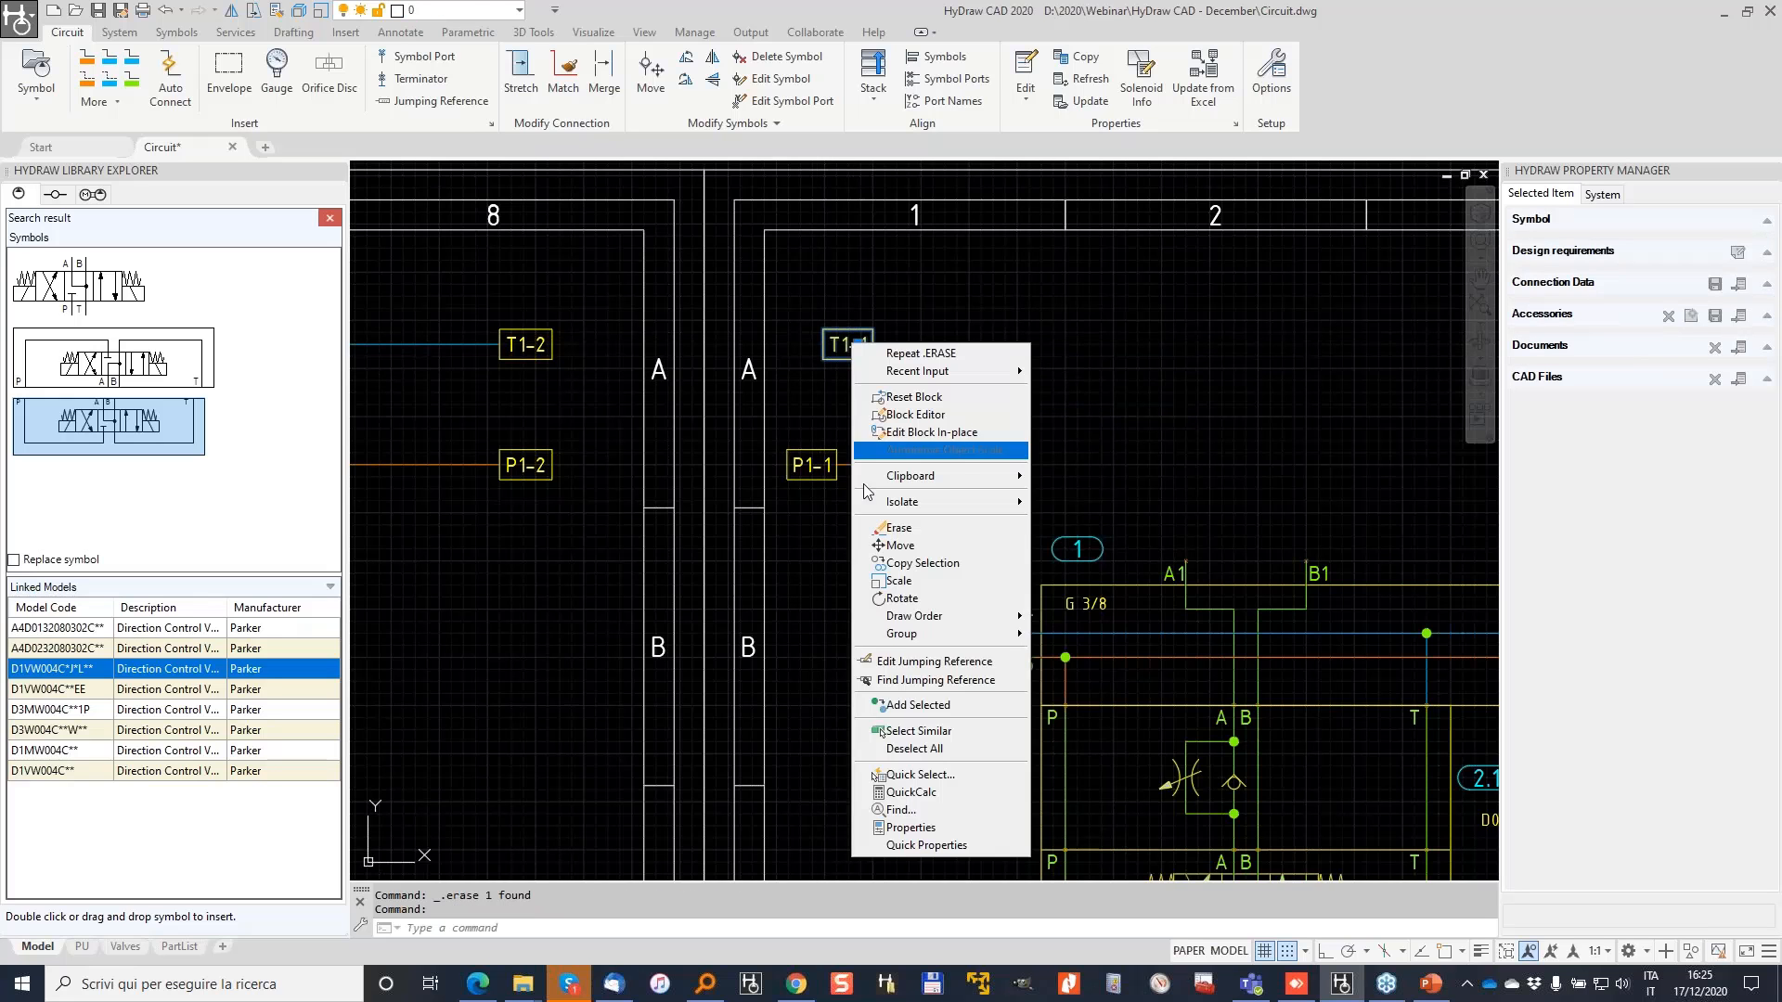
left_click(924, 681)
left_click(984, 512)
right_click(984, 512)
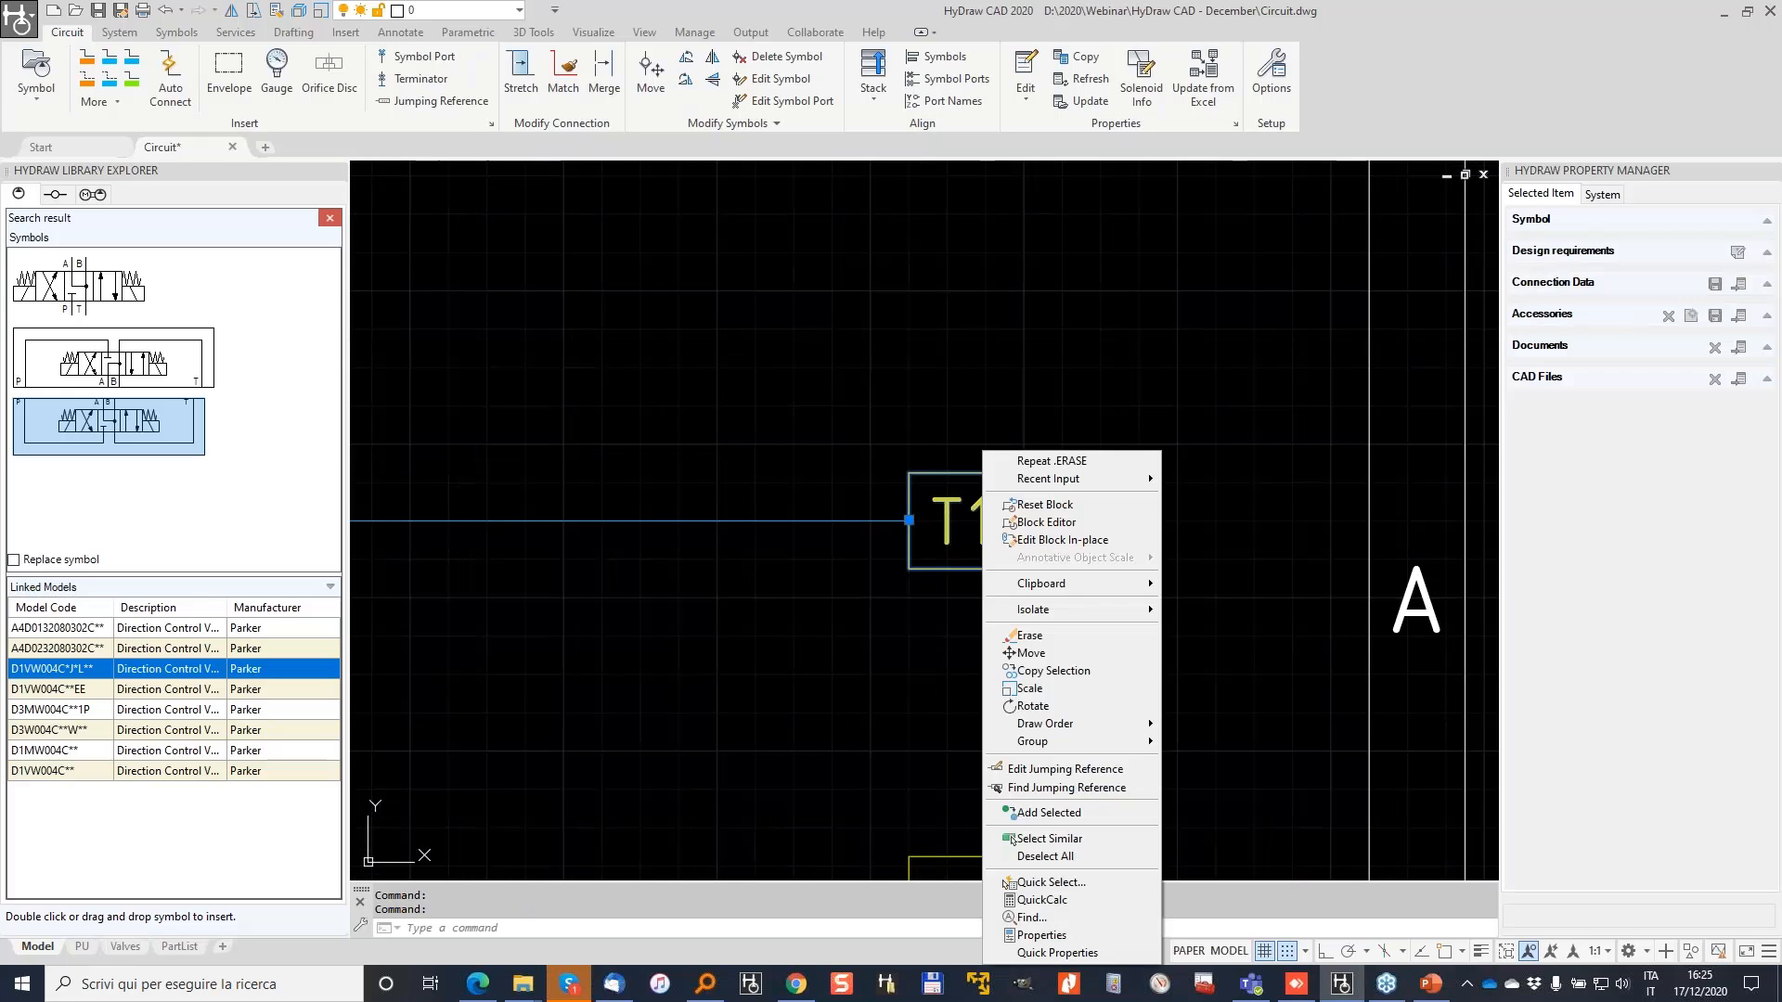
left_click(1054, 787)
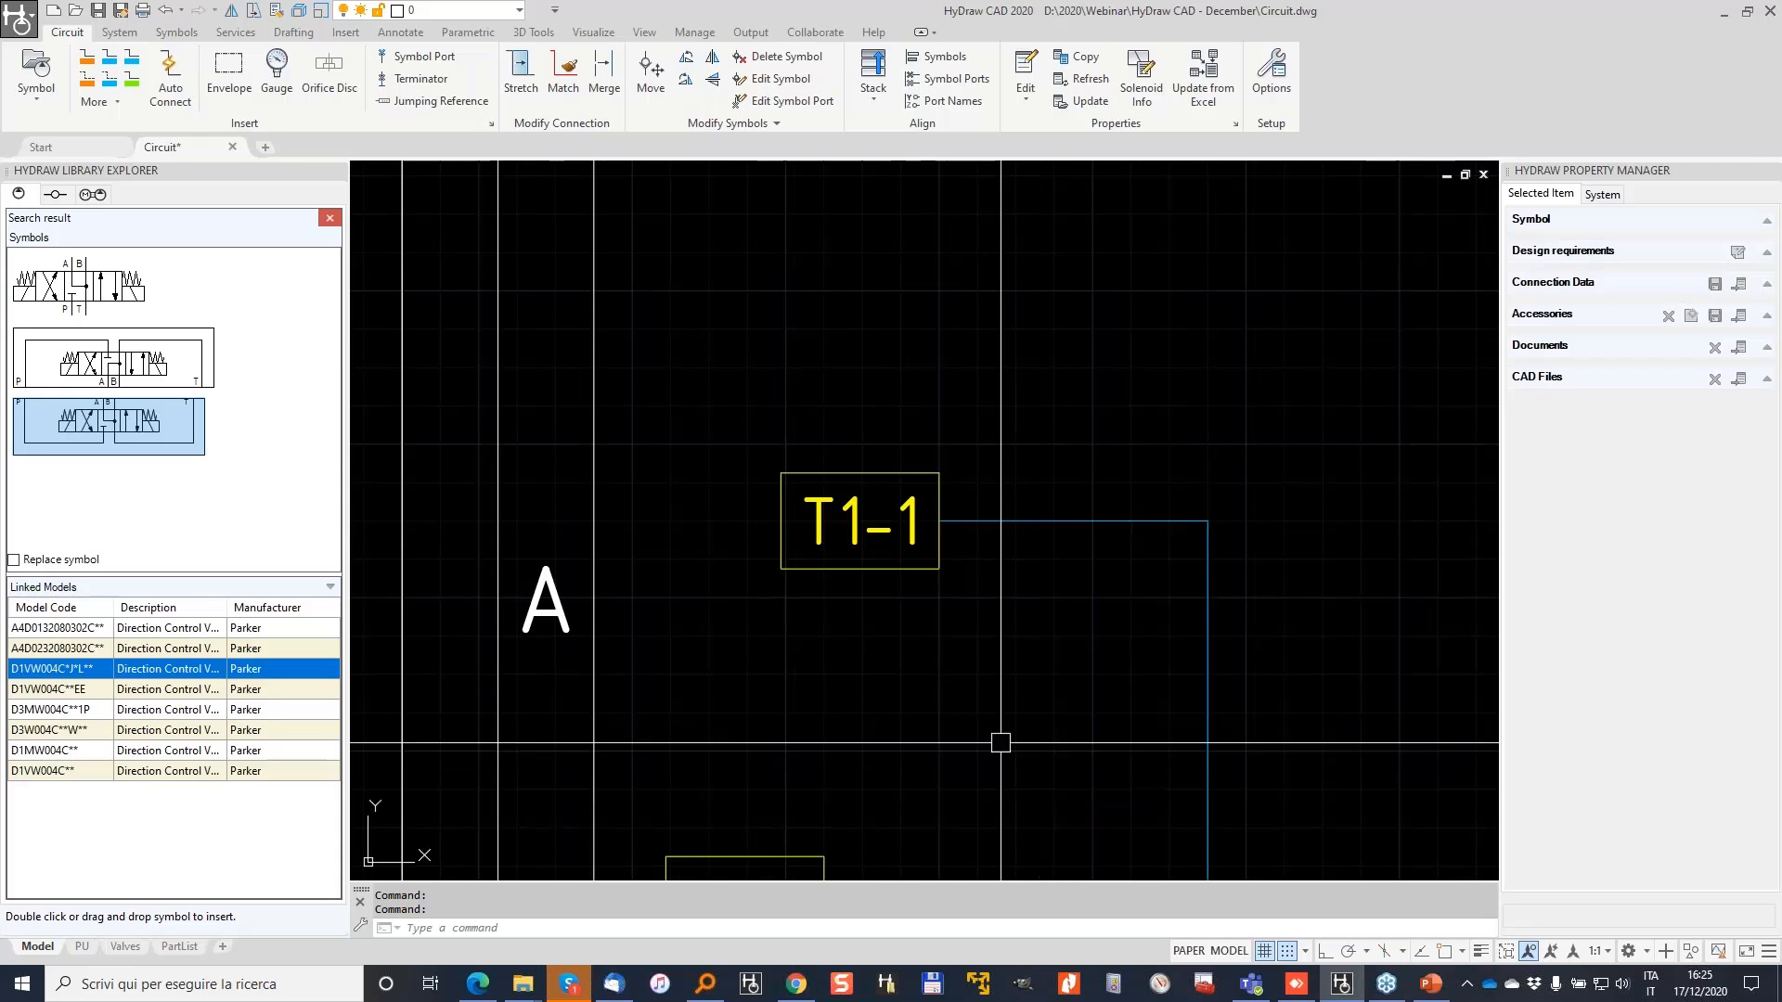
scroll(841, 509, "down", 3)
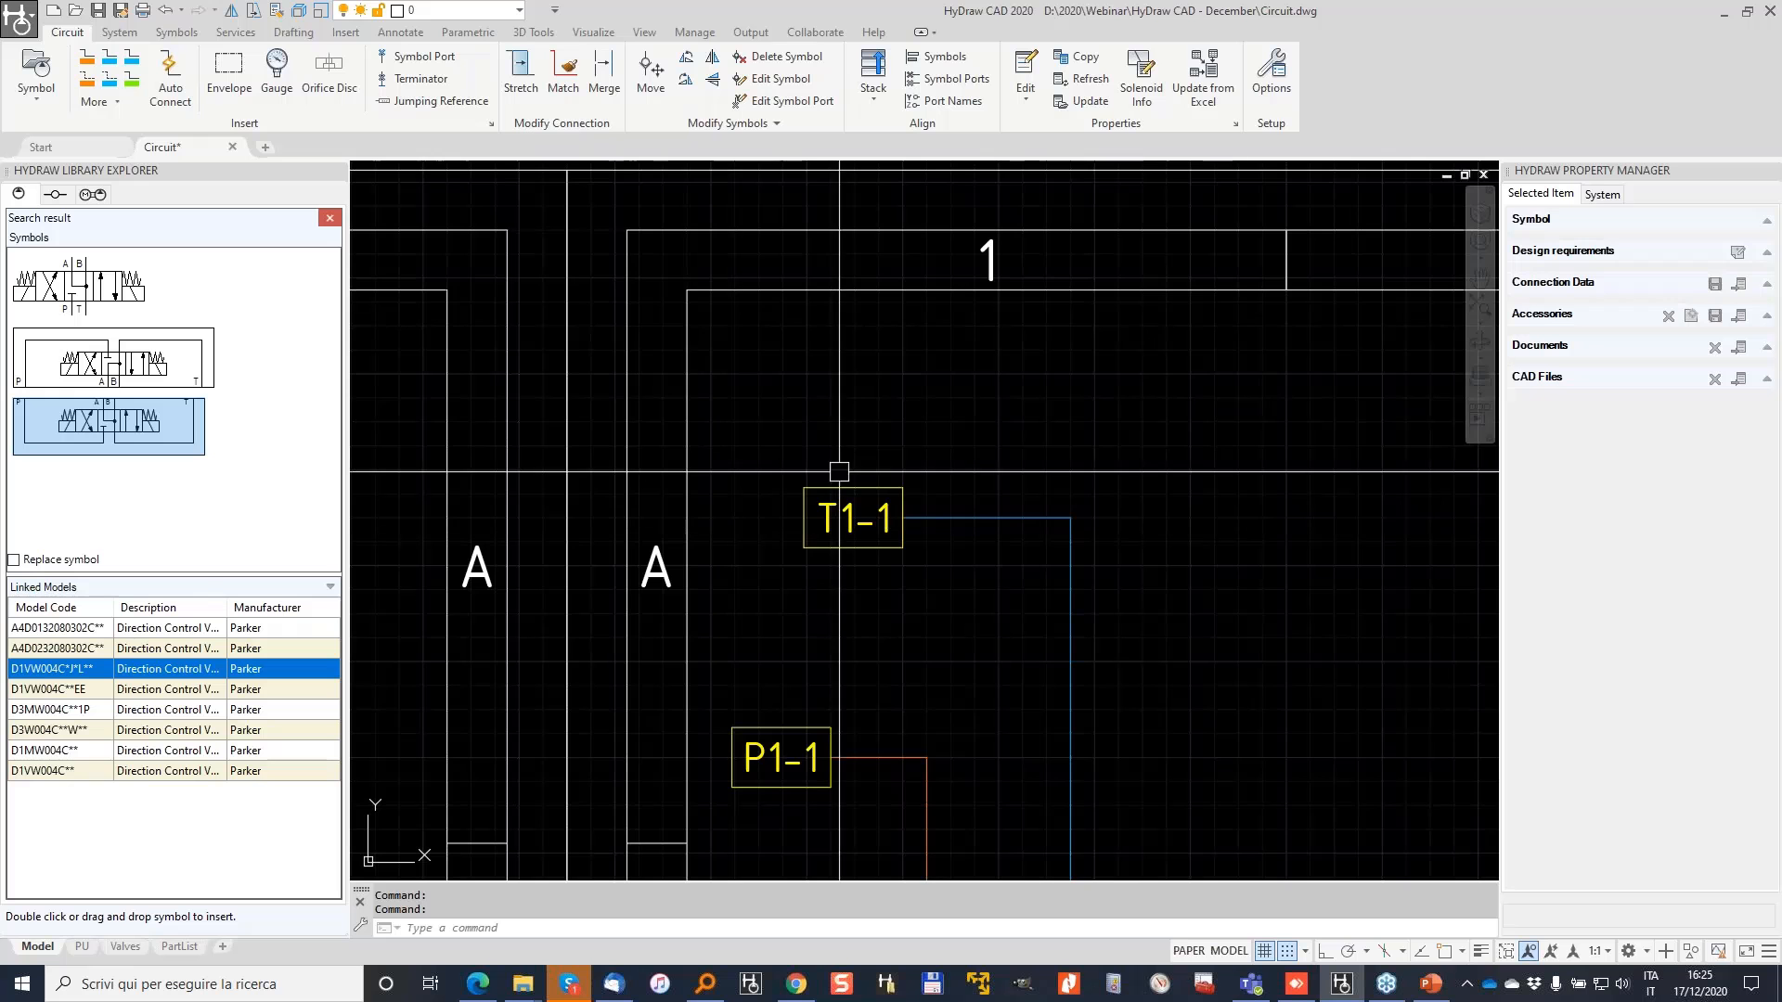
scroll(830, 493, "down", 2)
scroll(829, 493, "down", 2)
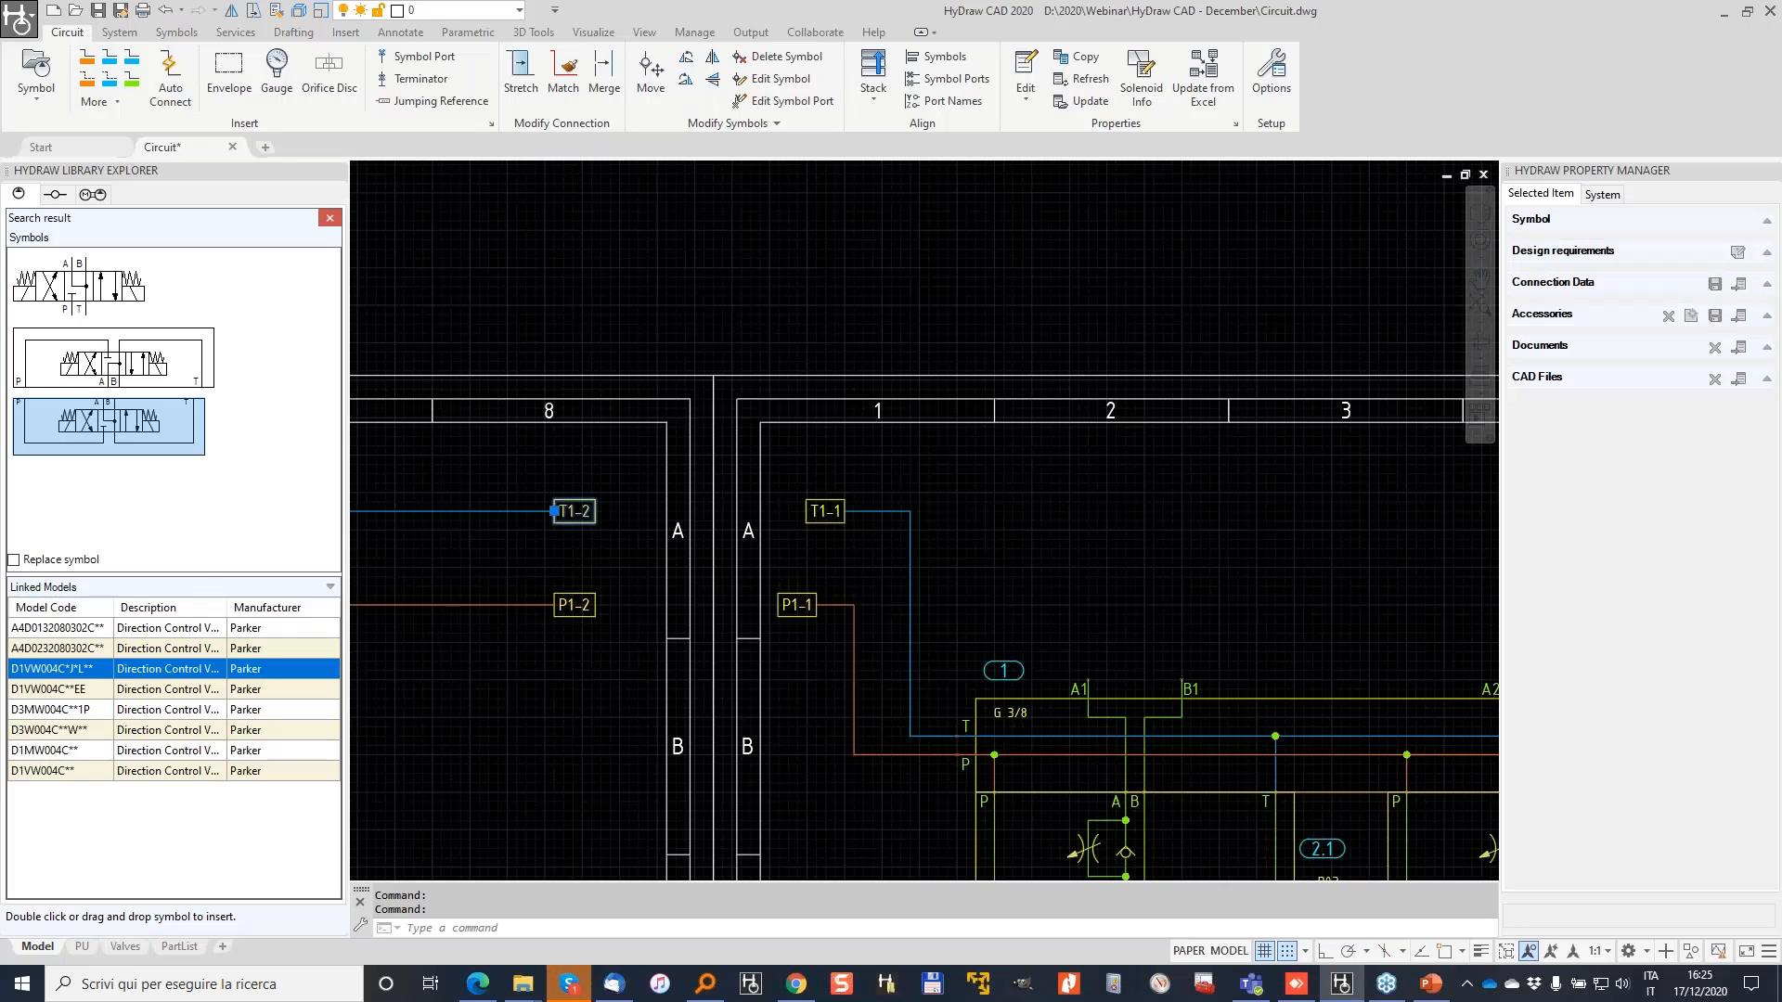
scroll(723, 544, "down", 2)
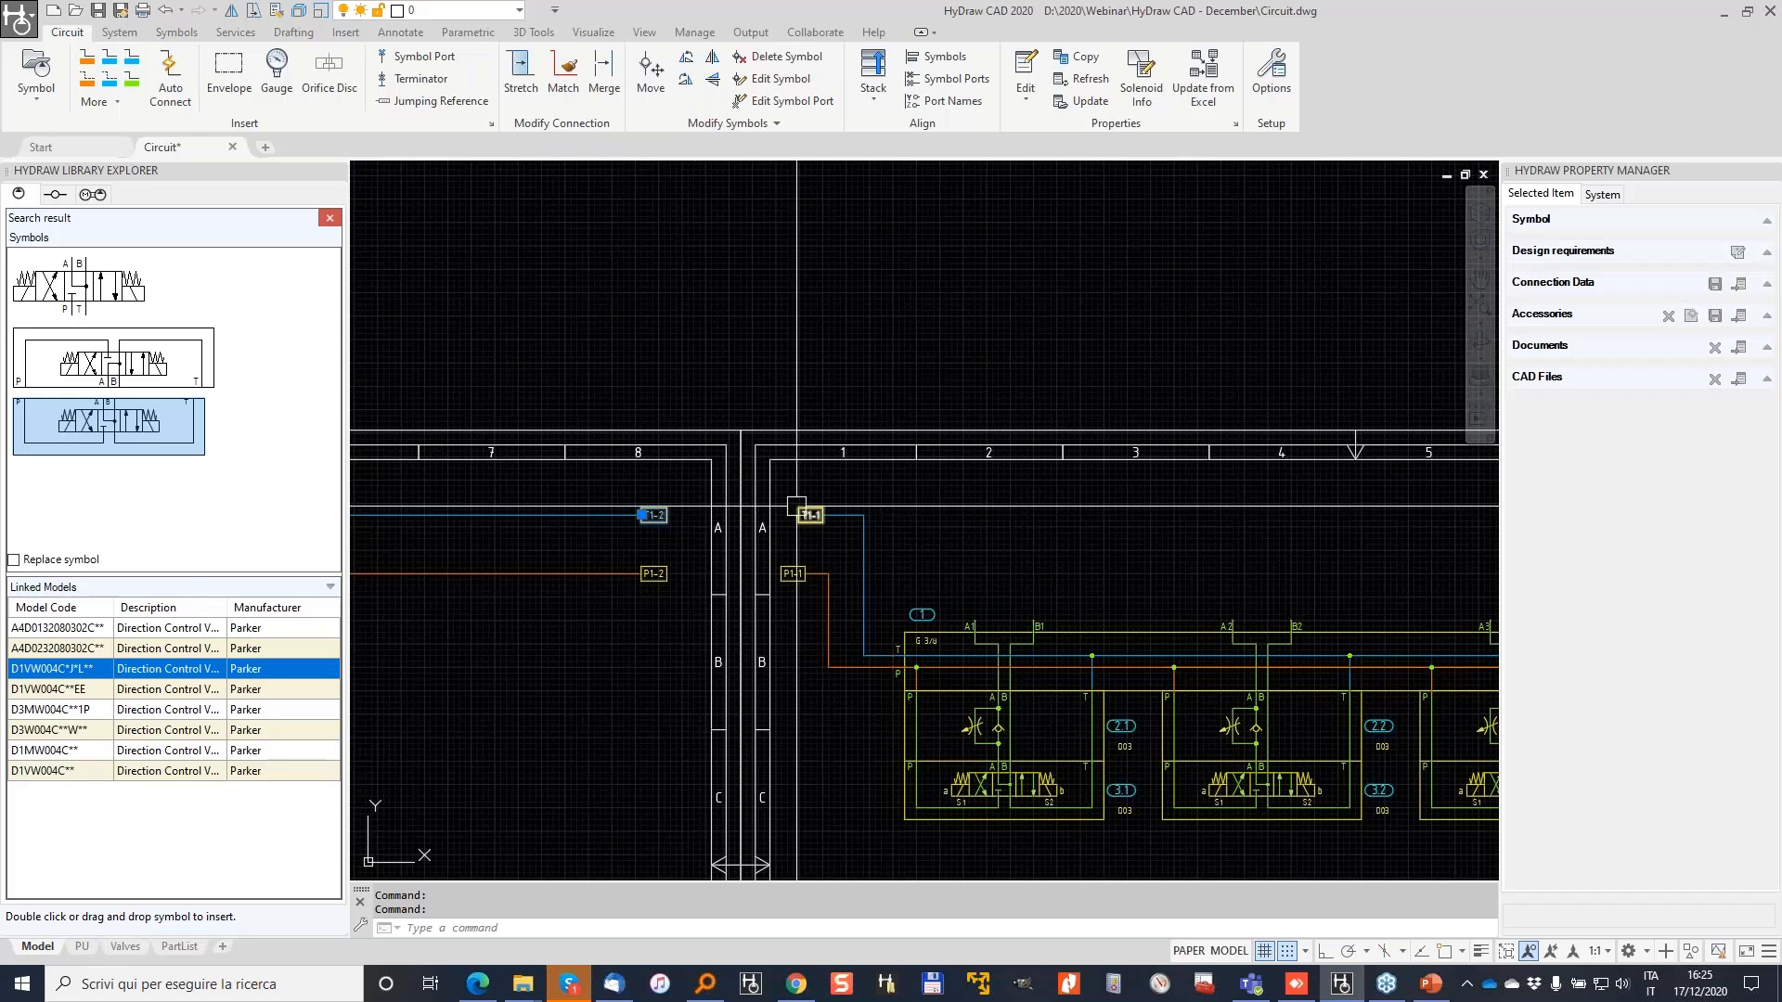
mouse_move(795, 506)
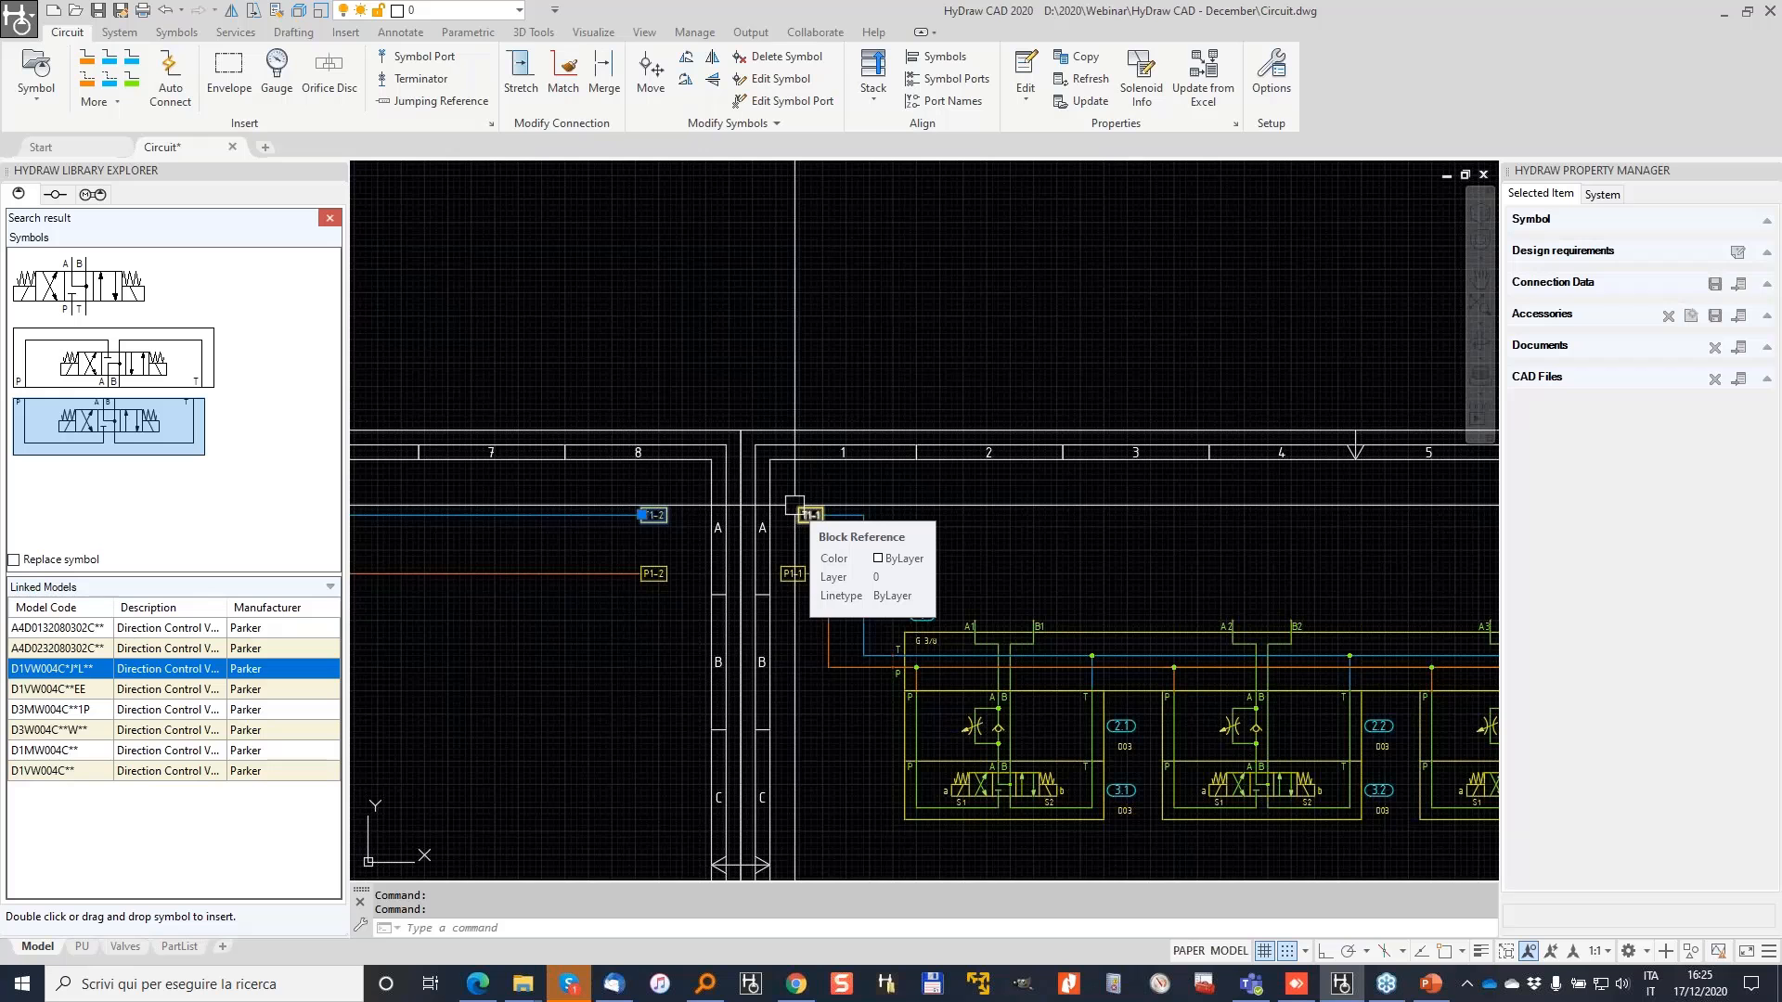
scroll(801, 515, "up", 2)
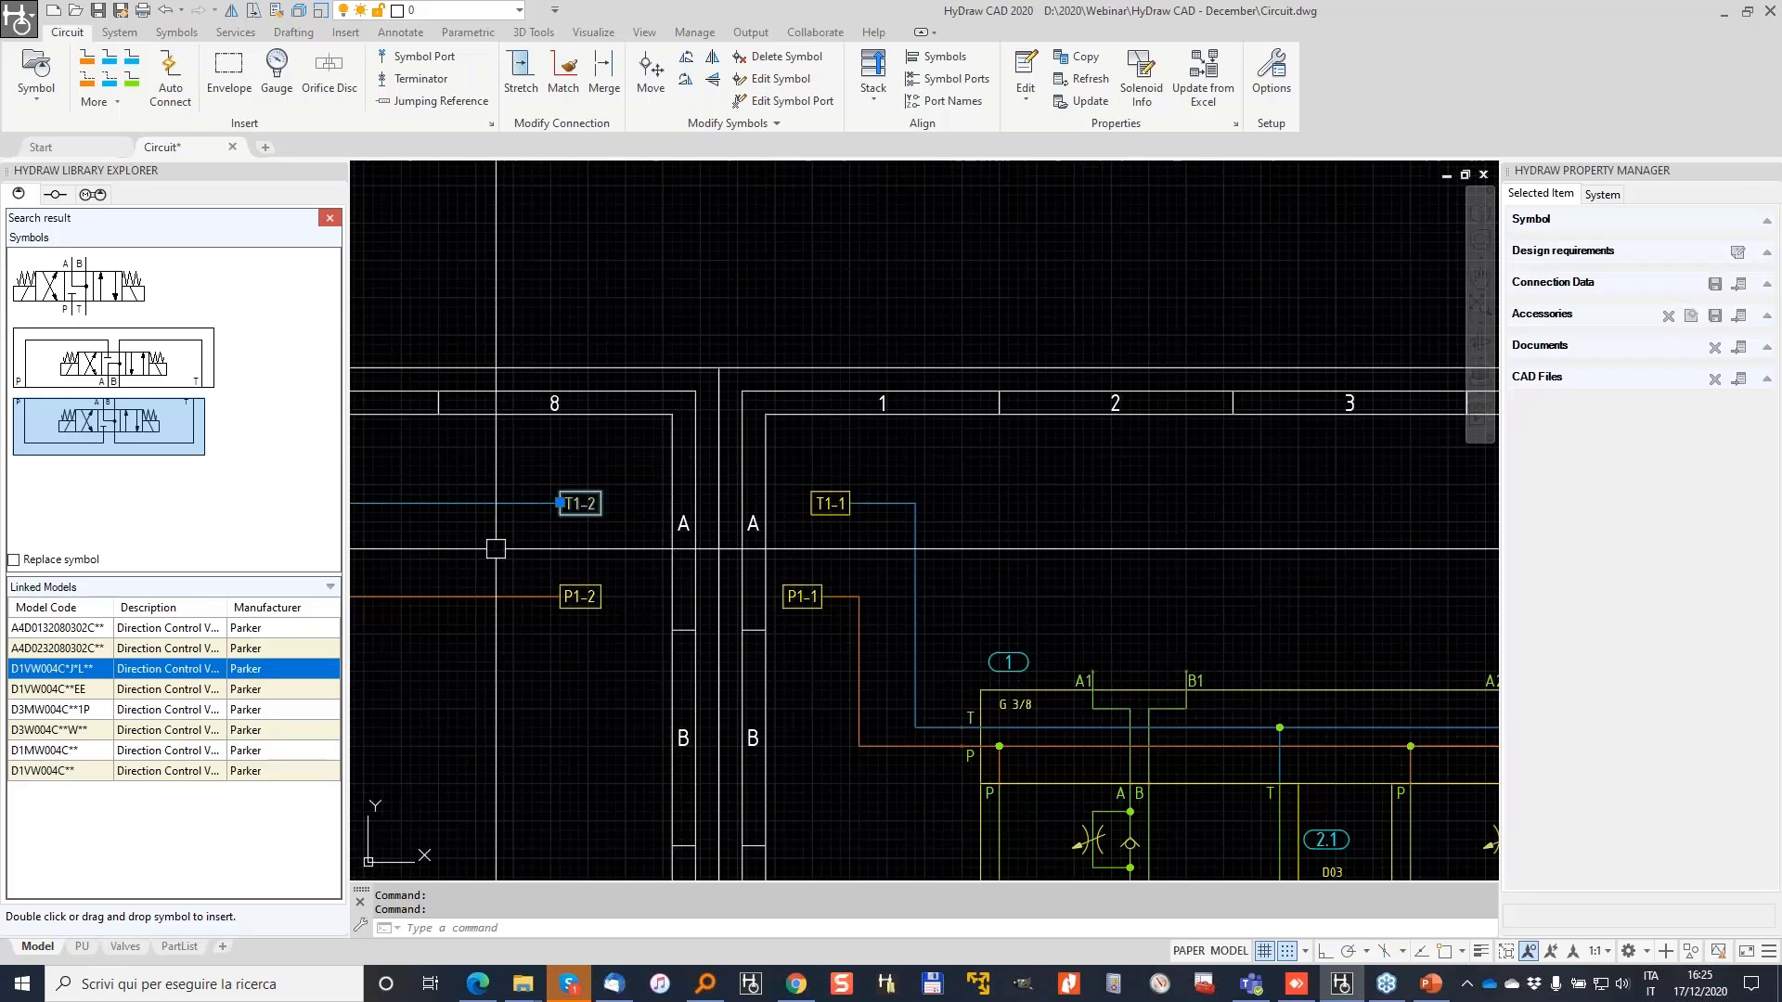
middle_click_drag(568, 557, 830, 529)
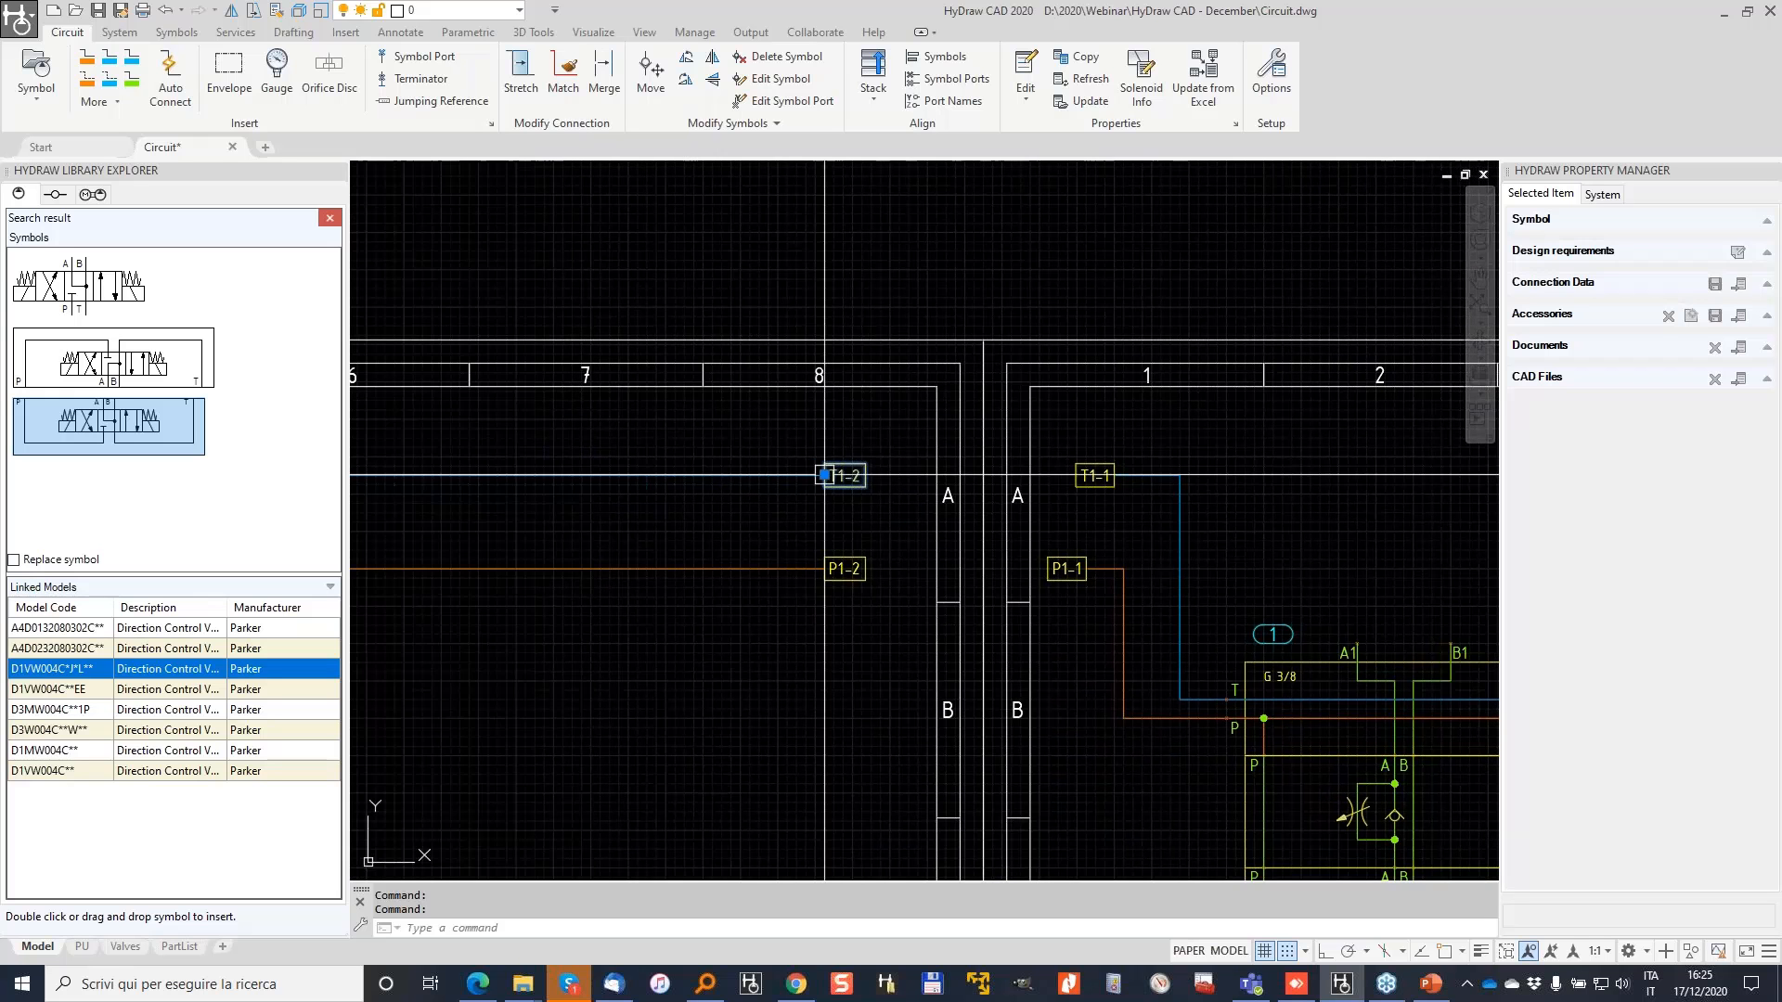
scroll(824, 475, "up", 2)
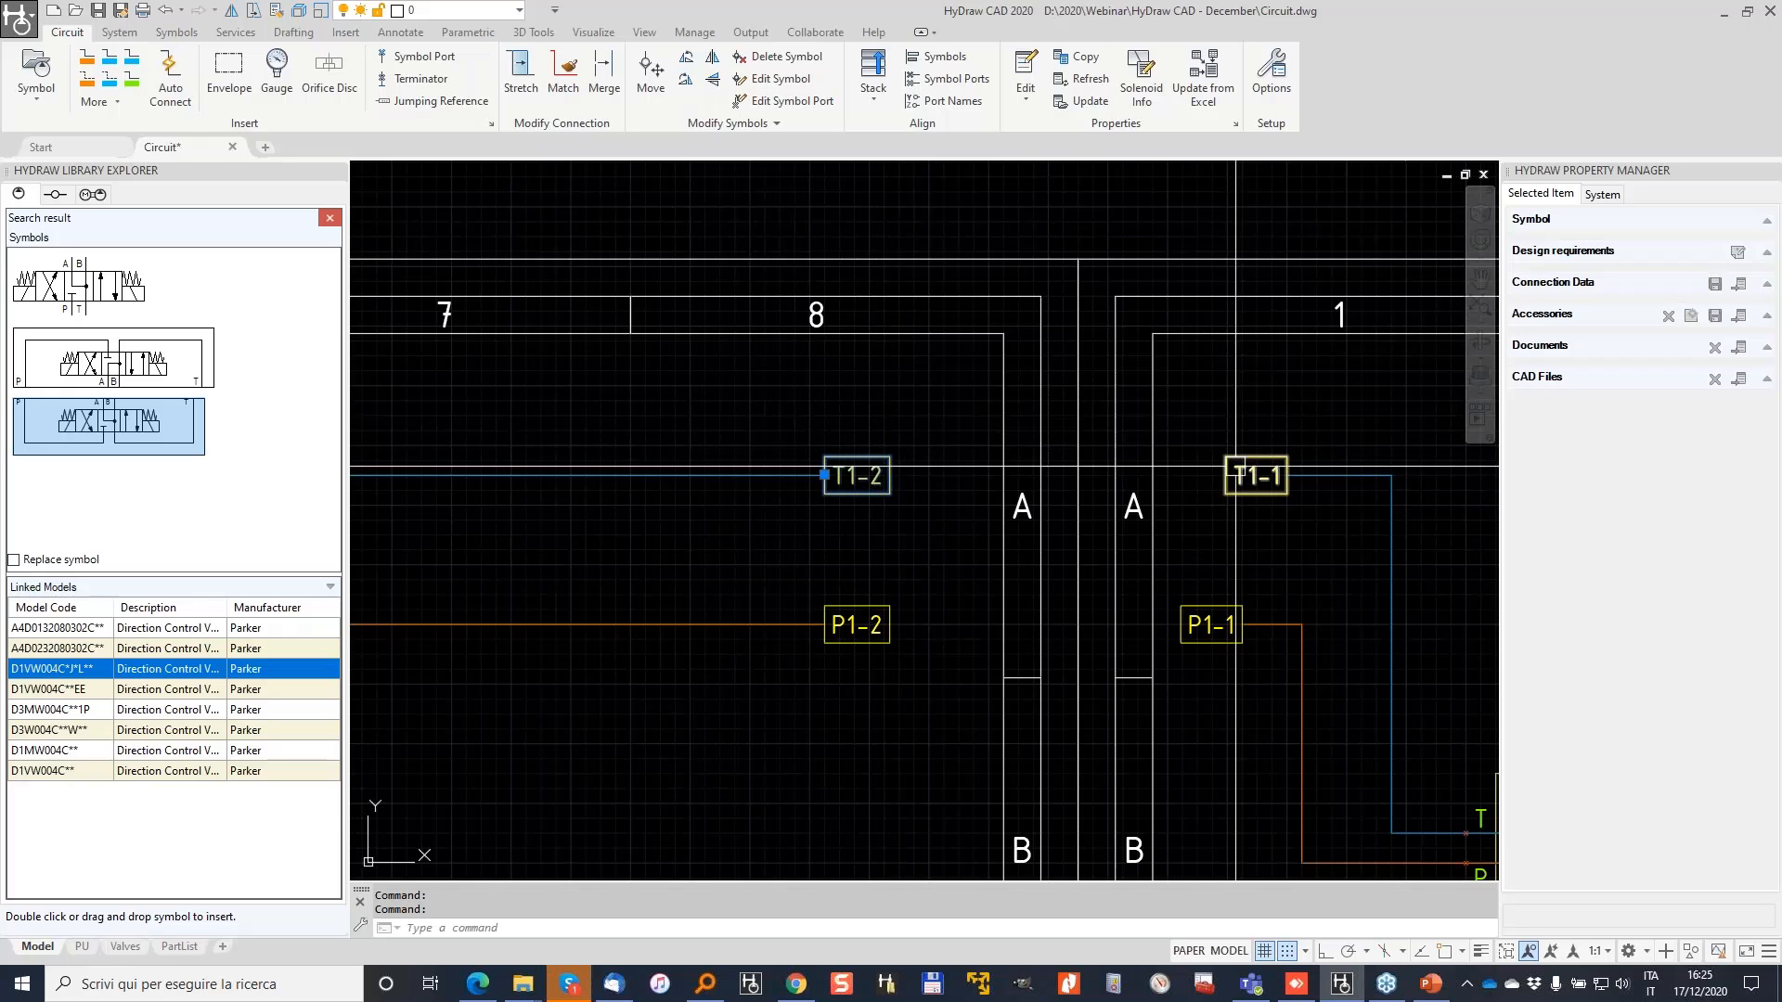
scroll(1235, 467, "down", 2)
scroll(942, 527, "down", 2)
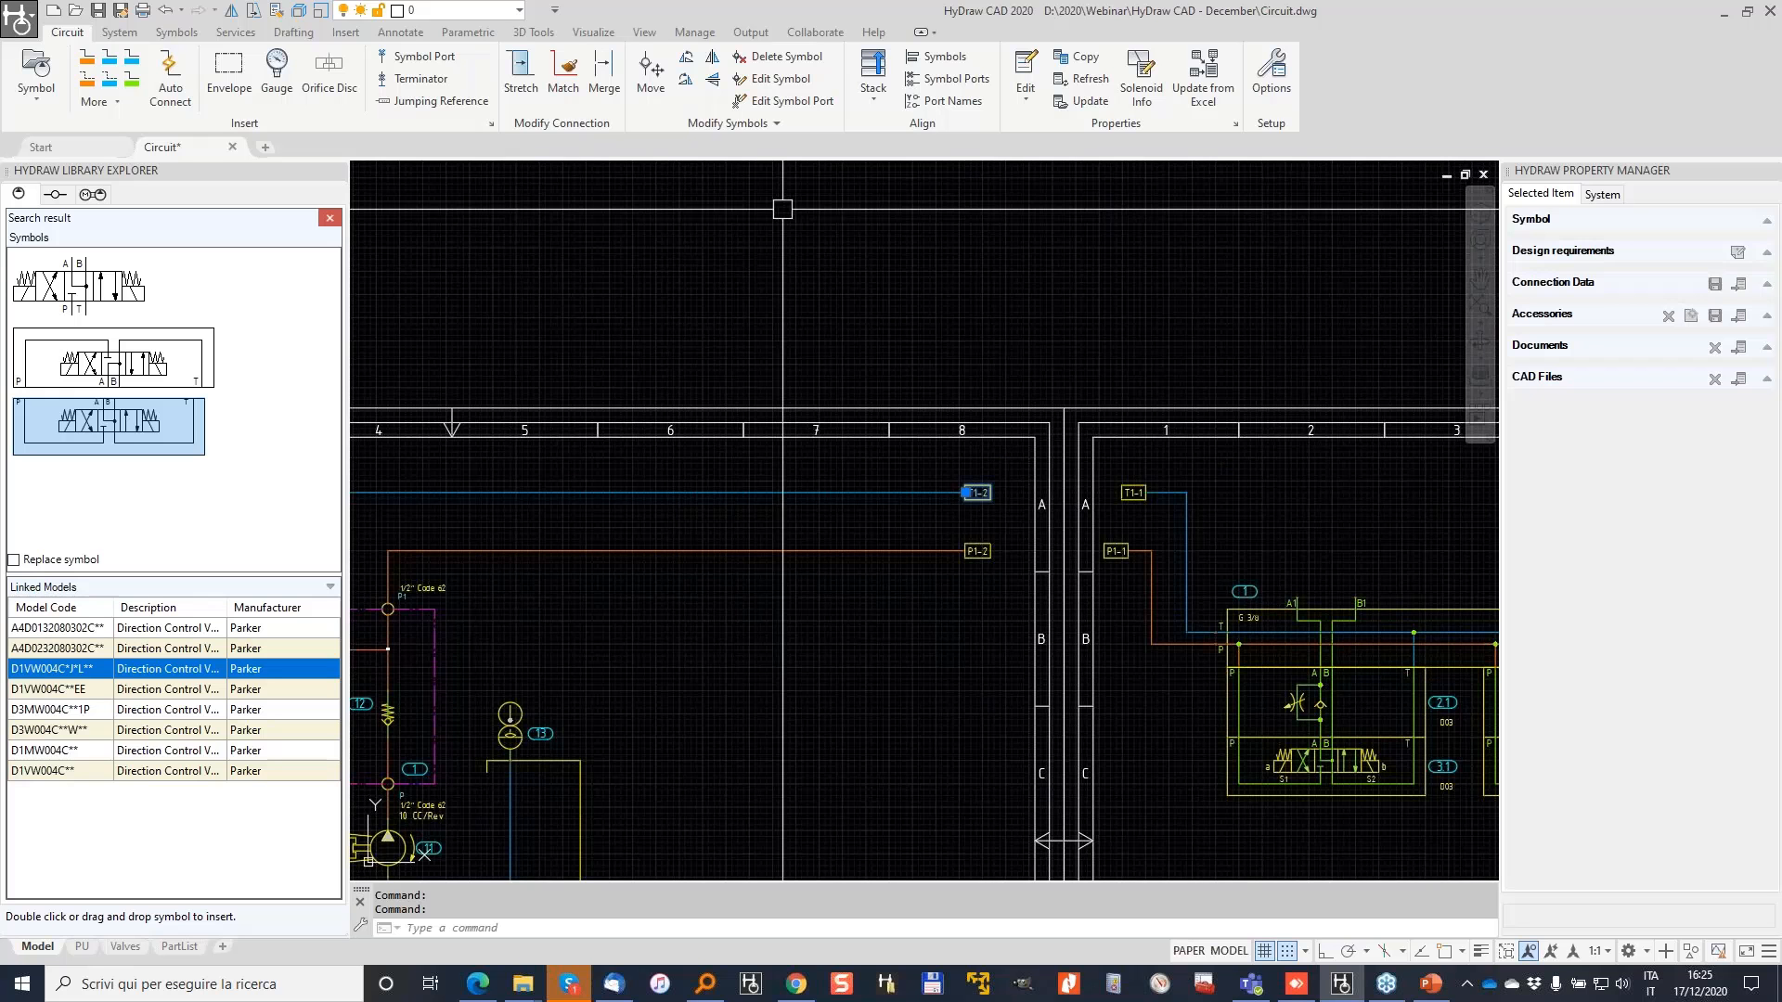
scroll(689, 617, "down", 2)
middle_click_drag(768, 576, 1019, 394)
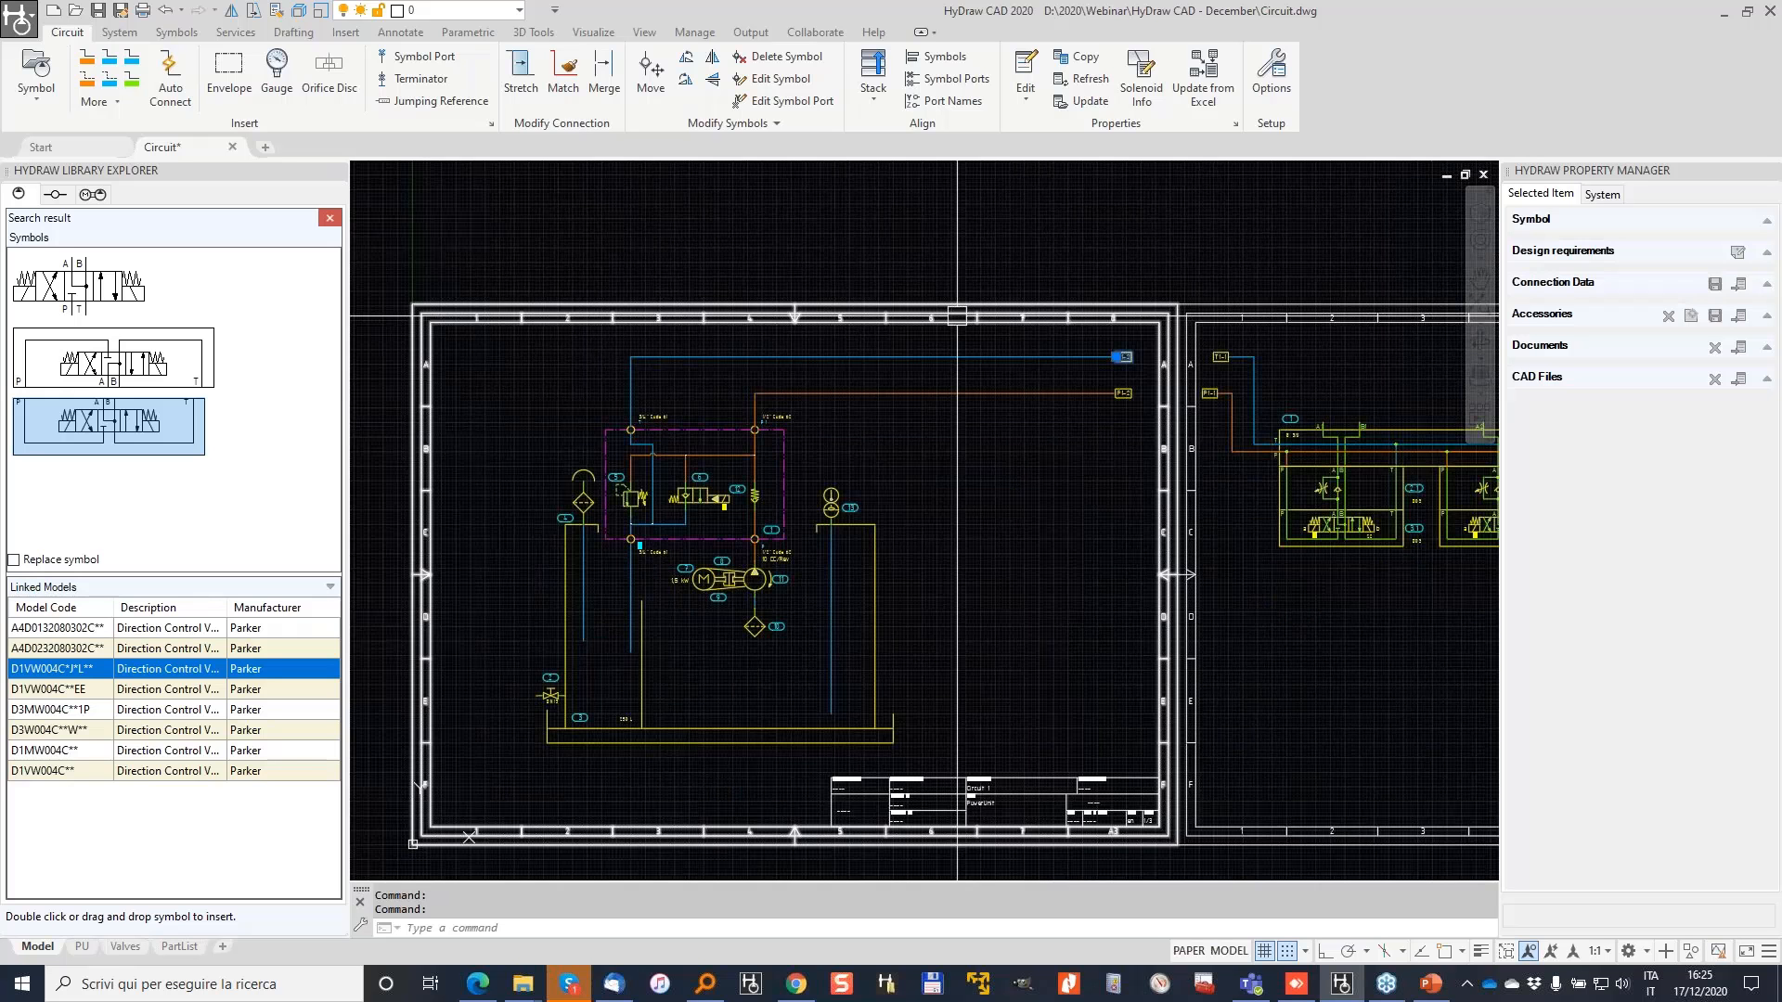
scroll(1114, 301, "down", 2)
middle_click_drag(1203, 299, 768, 287)
key("Escape")
key("Escape")
scroll(763, 303, "up", 3)
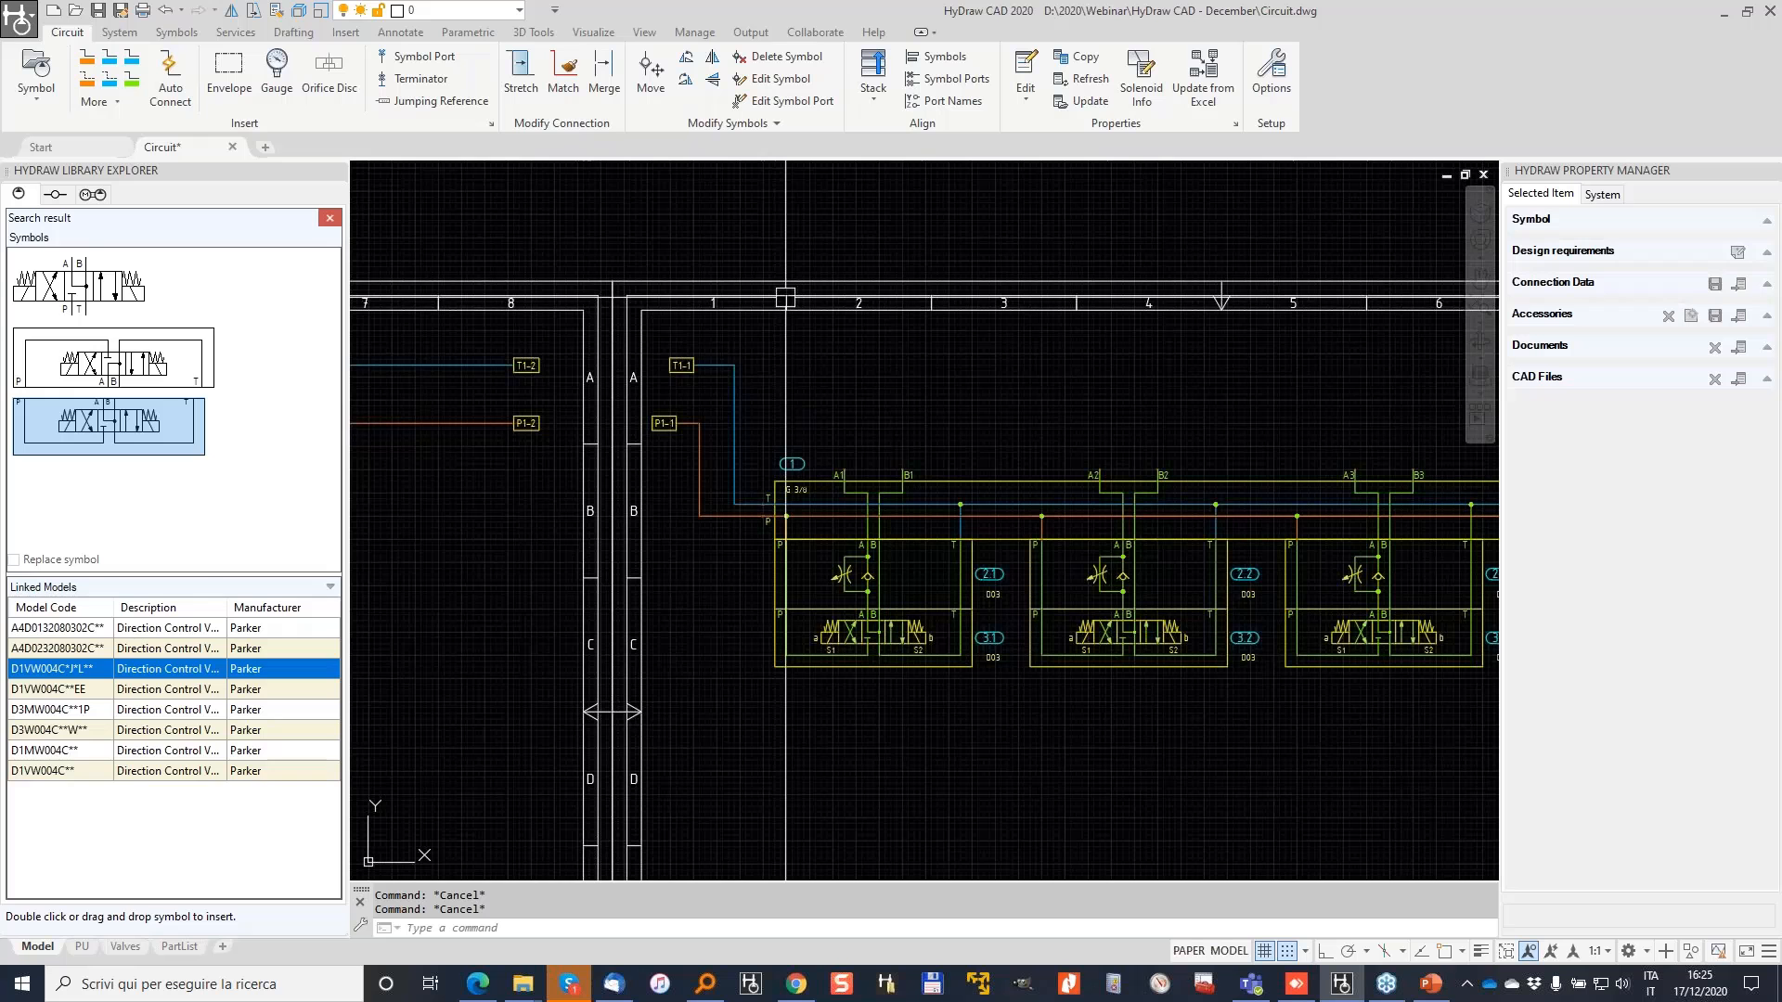
Step: Search the hydraulic library for CYL and place a cylinder above the first valve
left_click(330, 217)
left_click(331, 220)
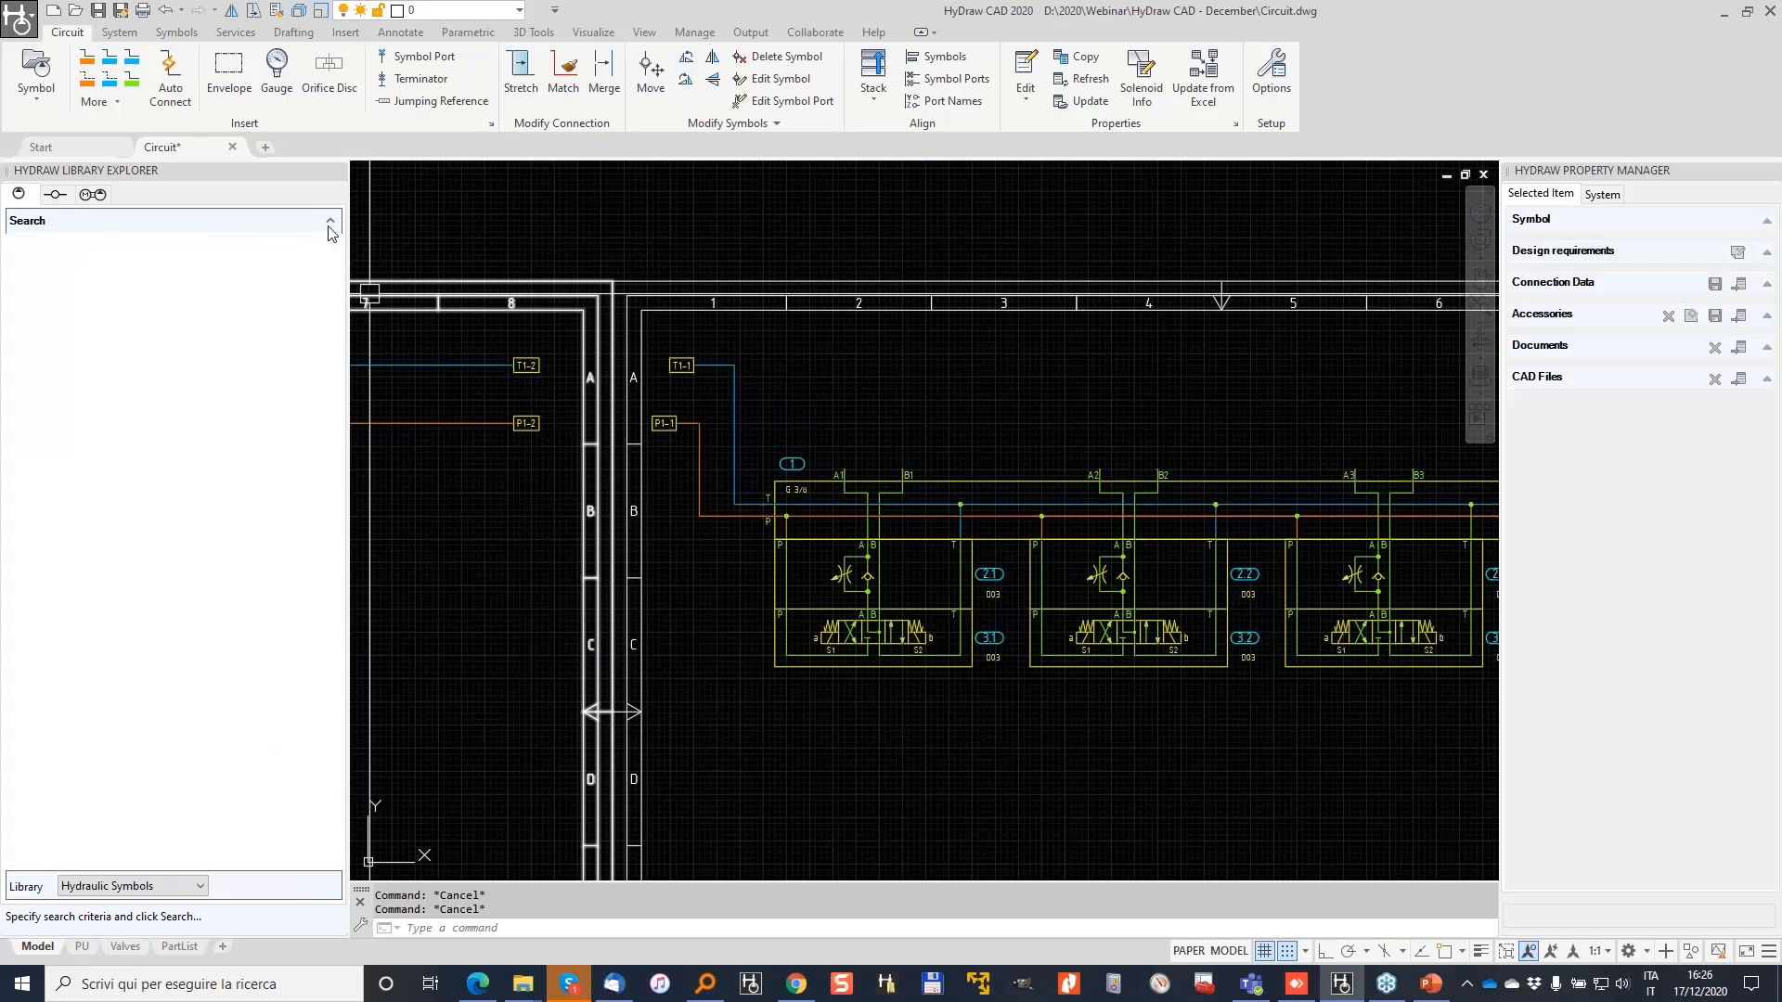
left_click(192, 228)
type("CYL")
left_click(15, 280)
double_click(88, 316)
left_click(72, 288)
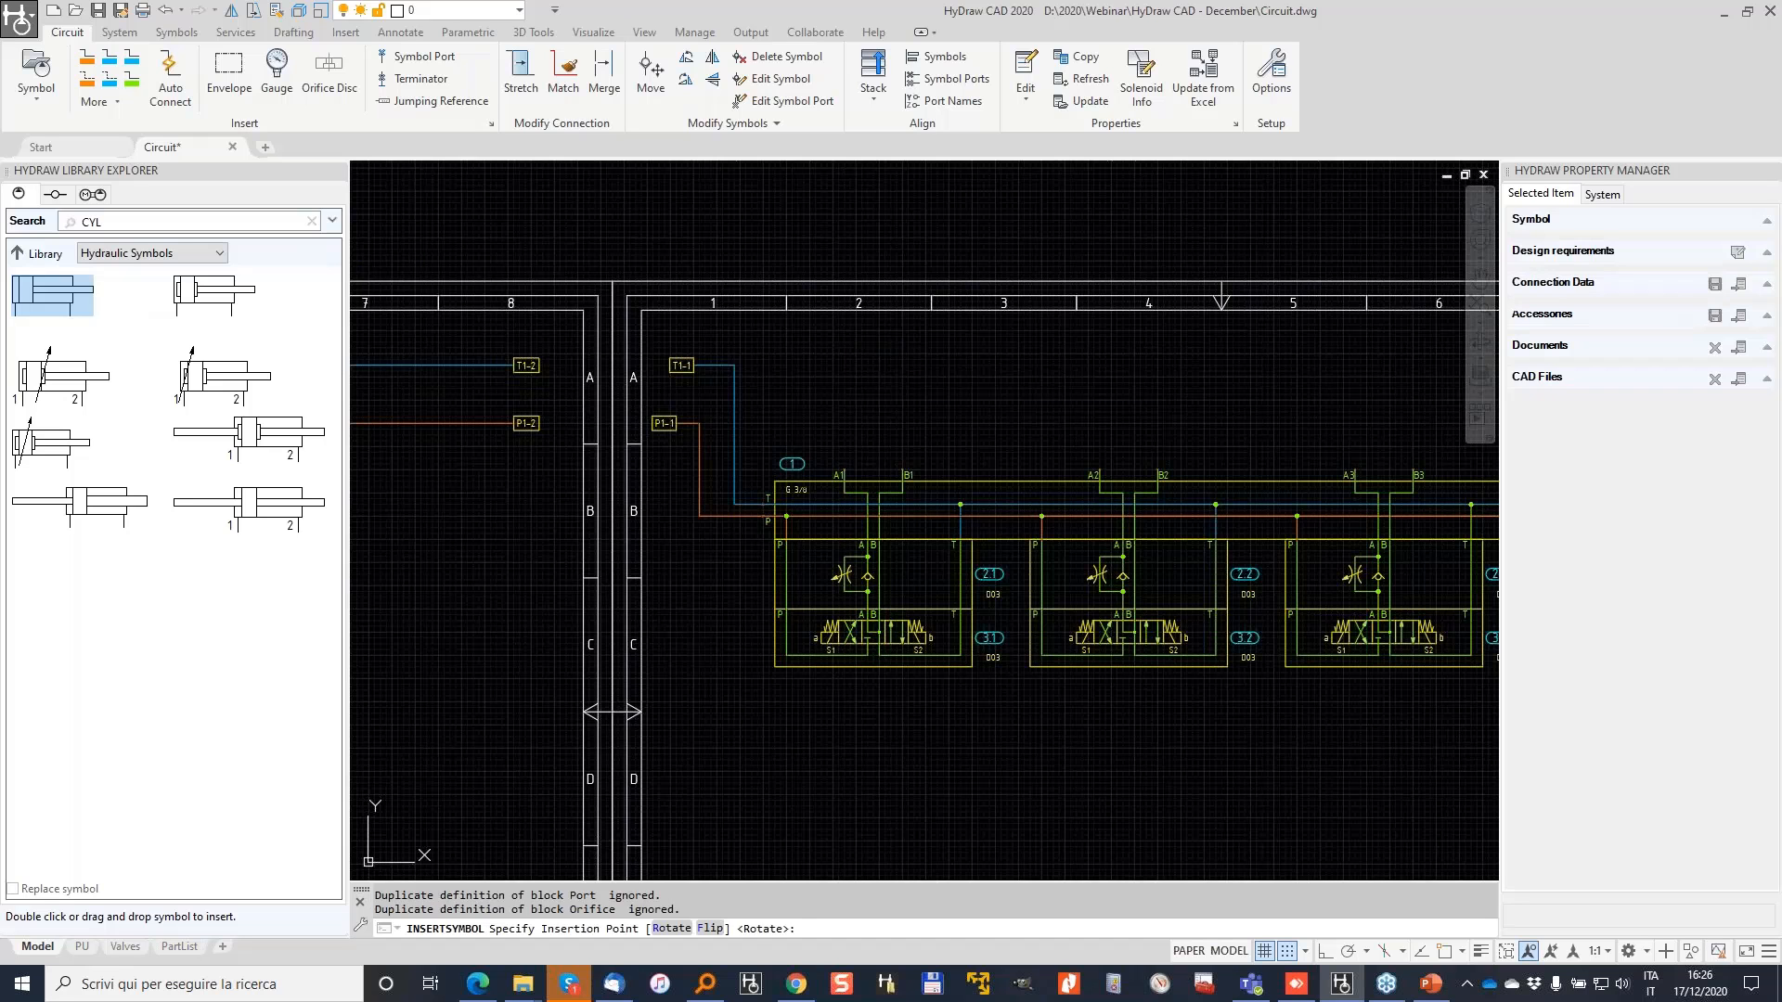
left_click(850, 387)
key("Escape")
key("Escape")
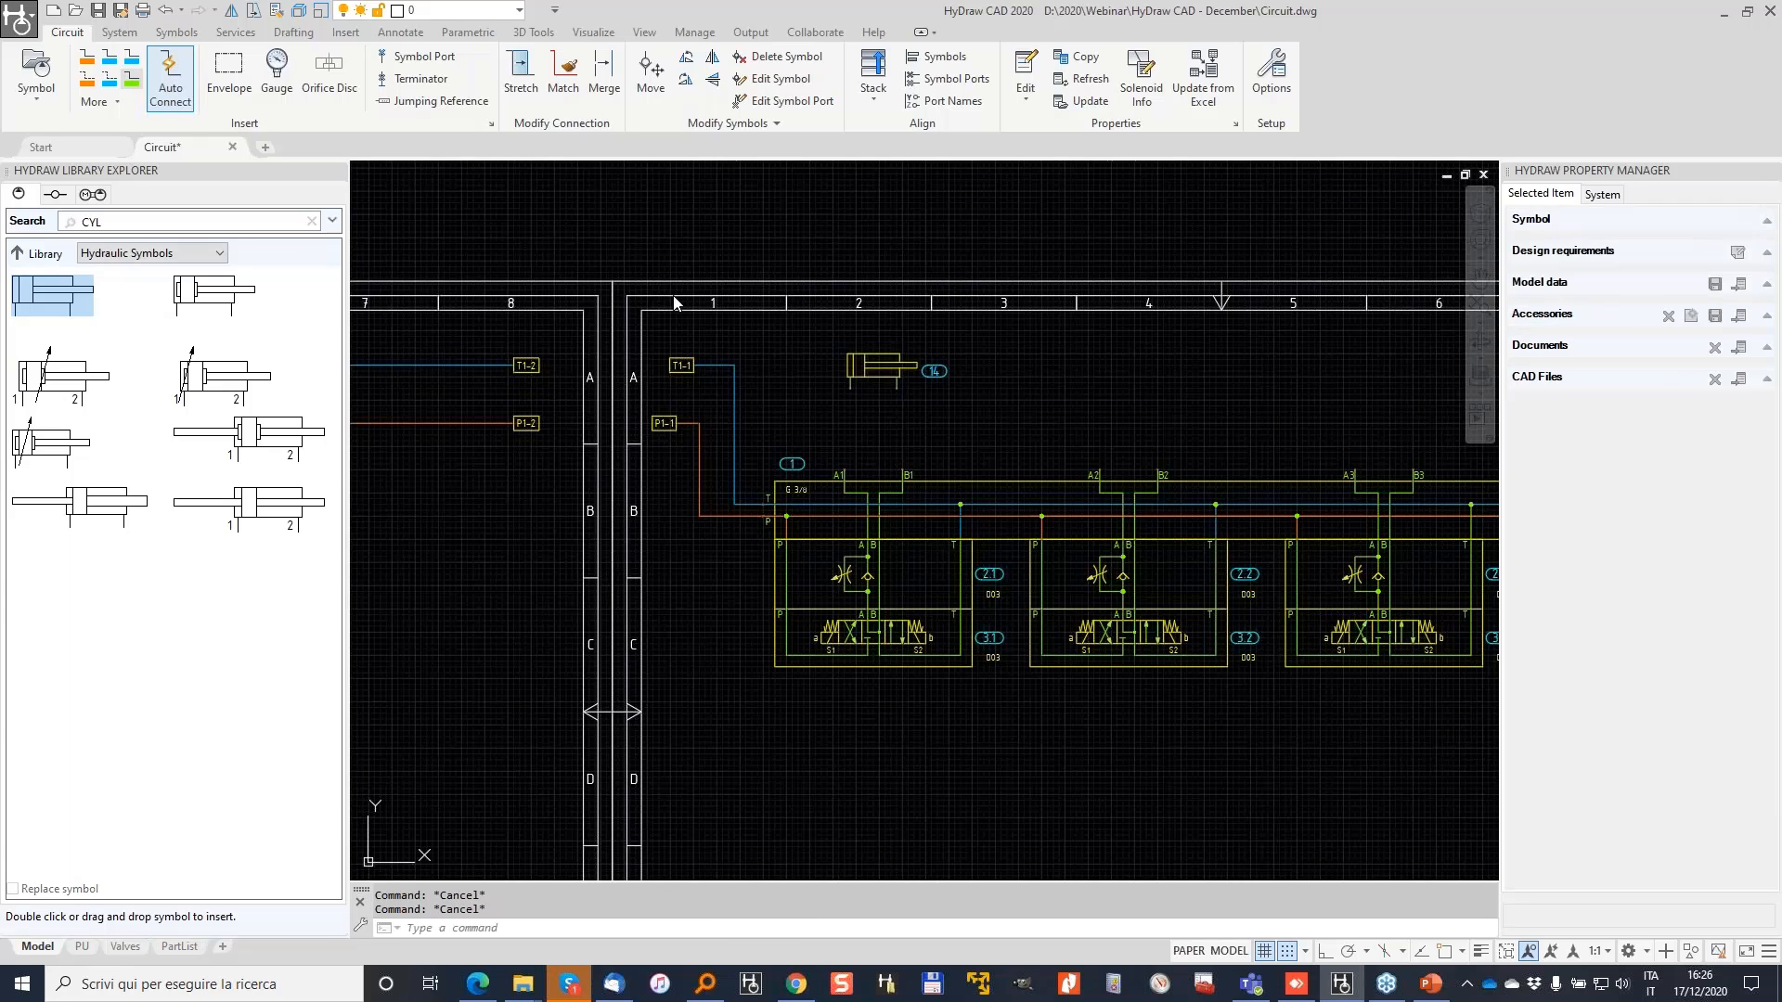
Step: Draw working lines from ports A1 and B1 to the cylinder's ports
scroll(836, 448, "up", 2)
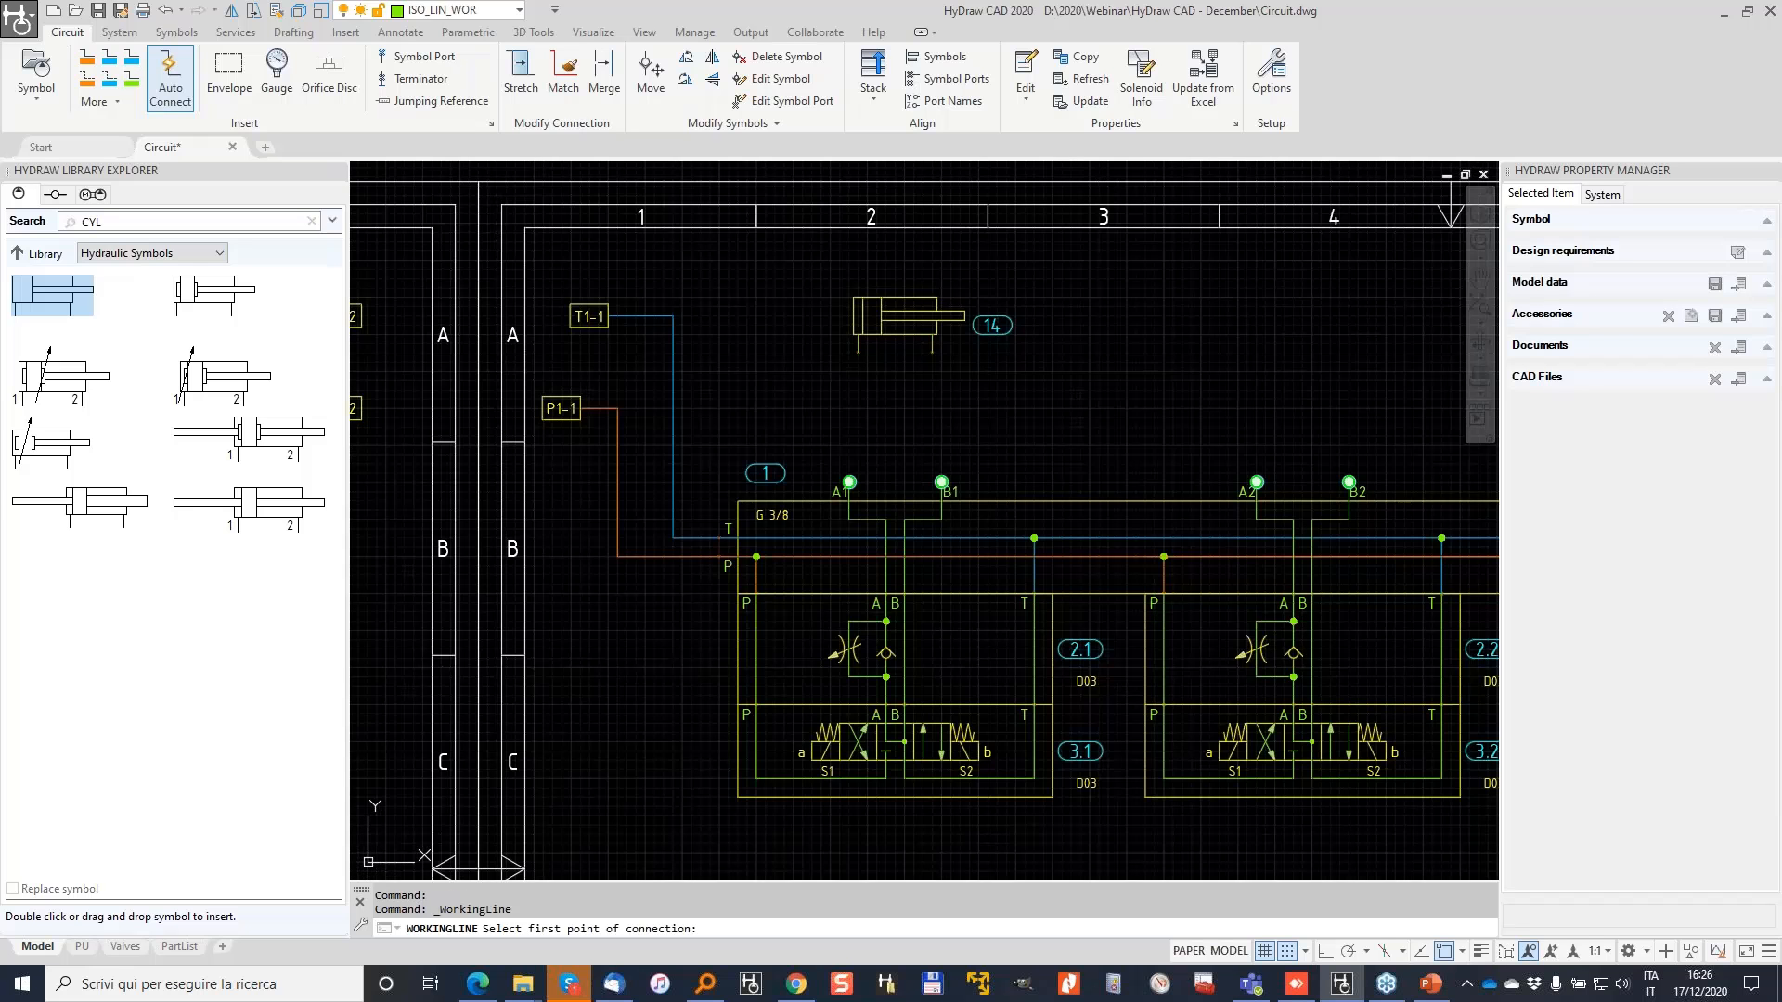
left_click(849, 482)
left_click(854, 347)
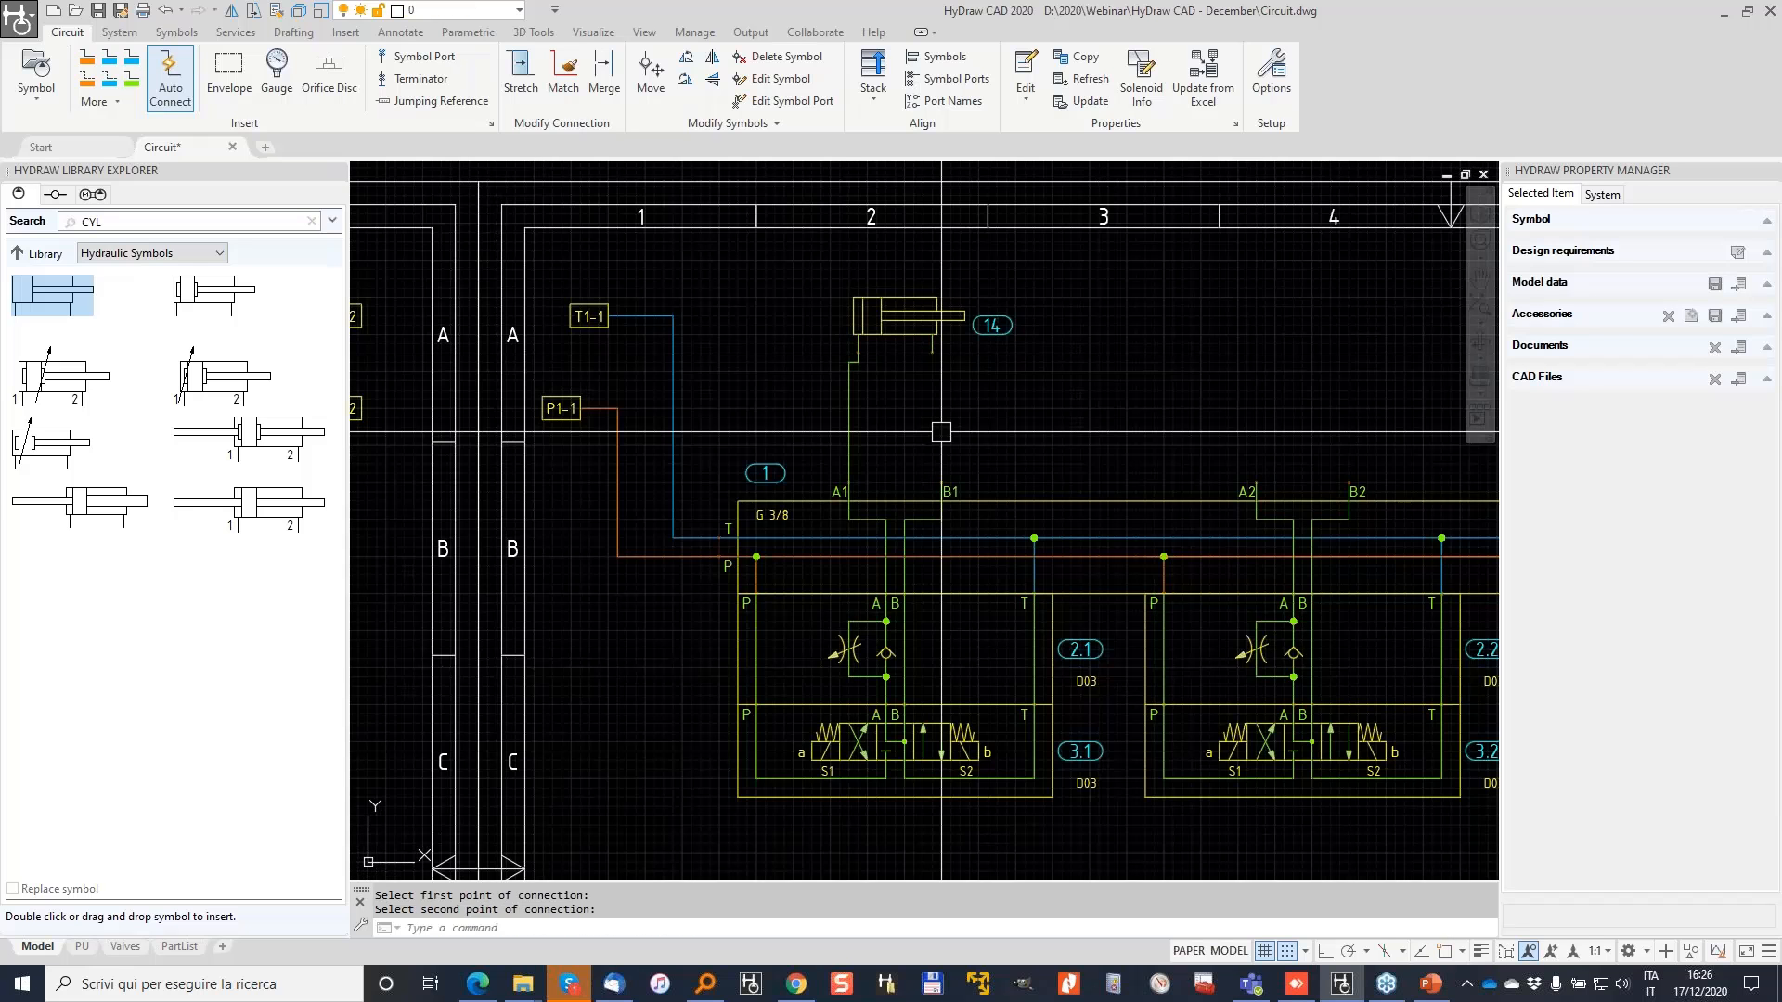
left_click(941, 481)
left_click(930, 350)
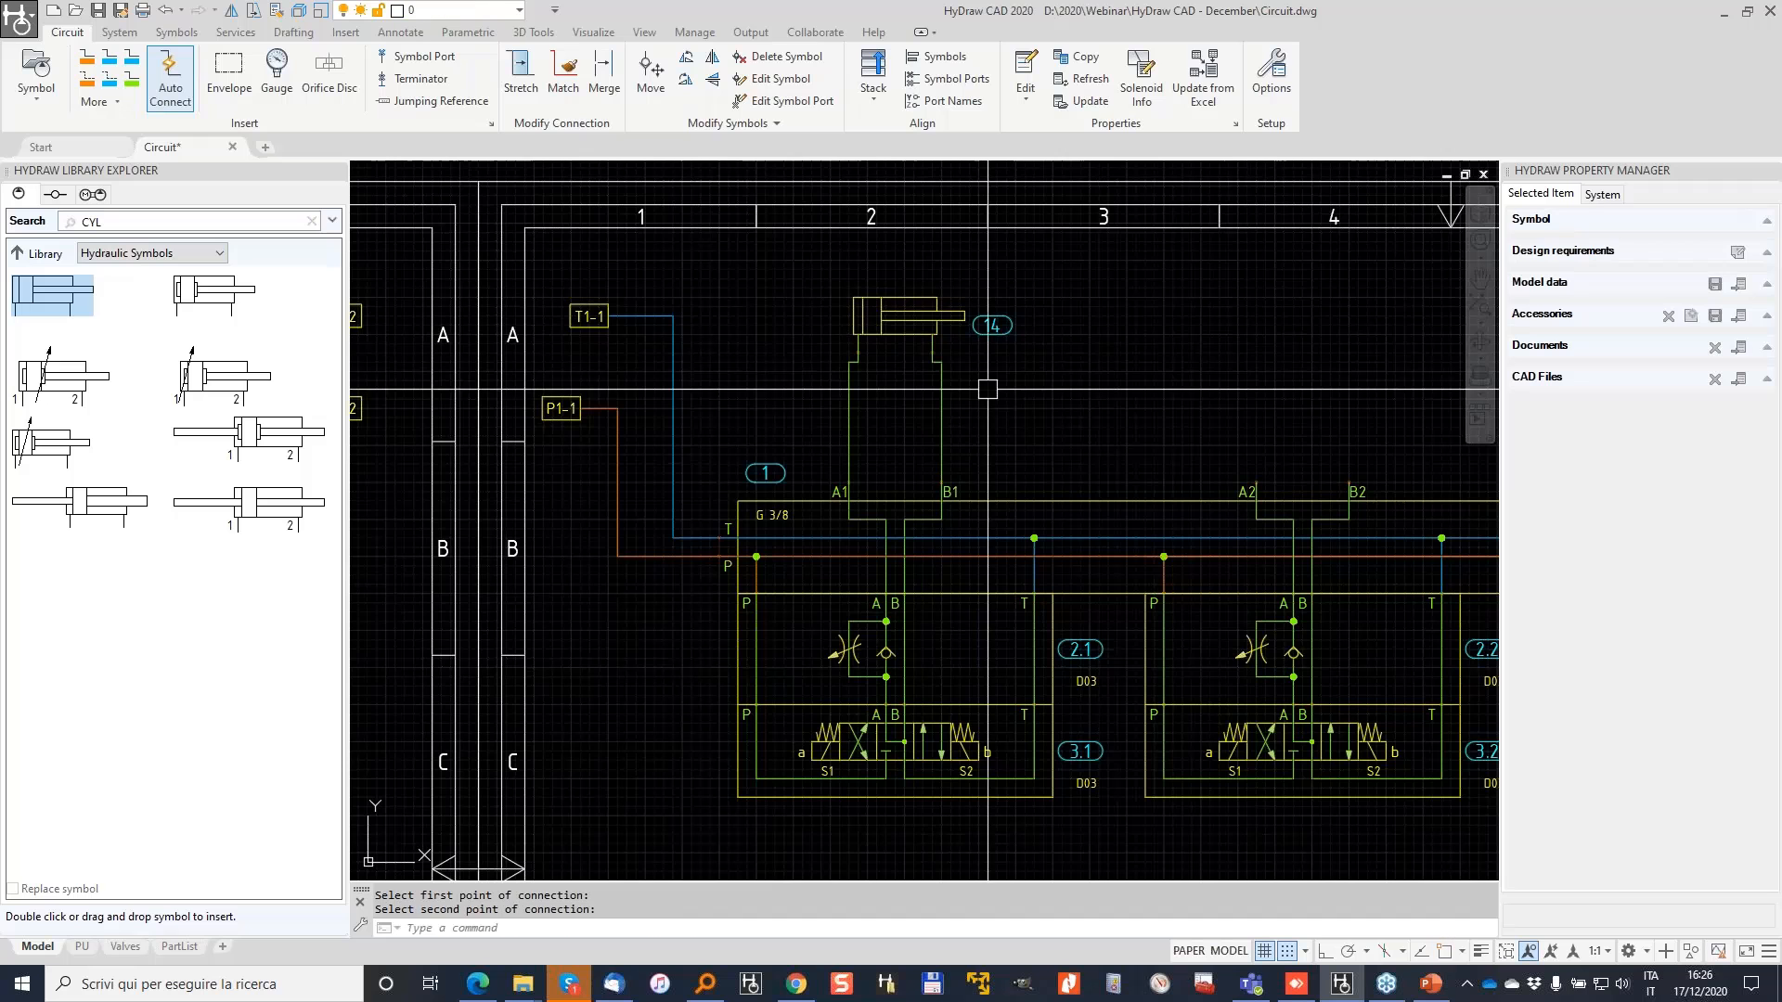
Step: Tick Exclude from Parts List for the cylinder so its balloon disappears
left_click(899, 322)
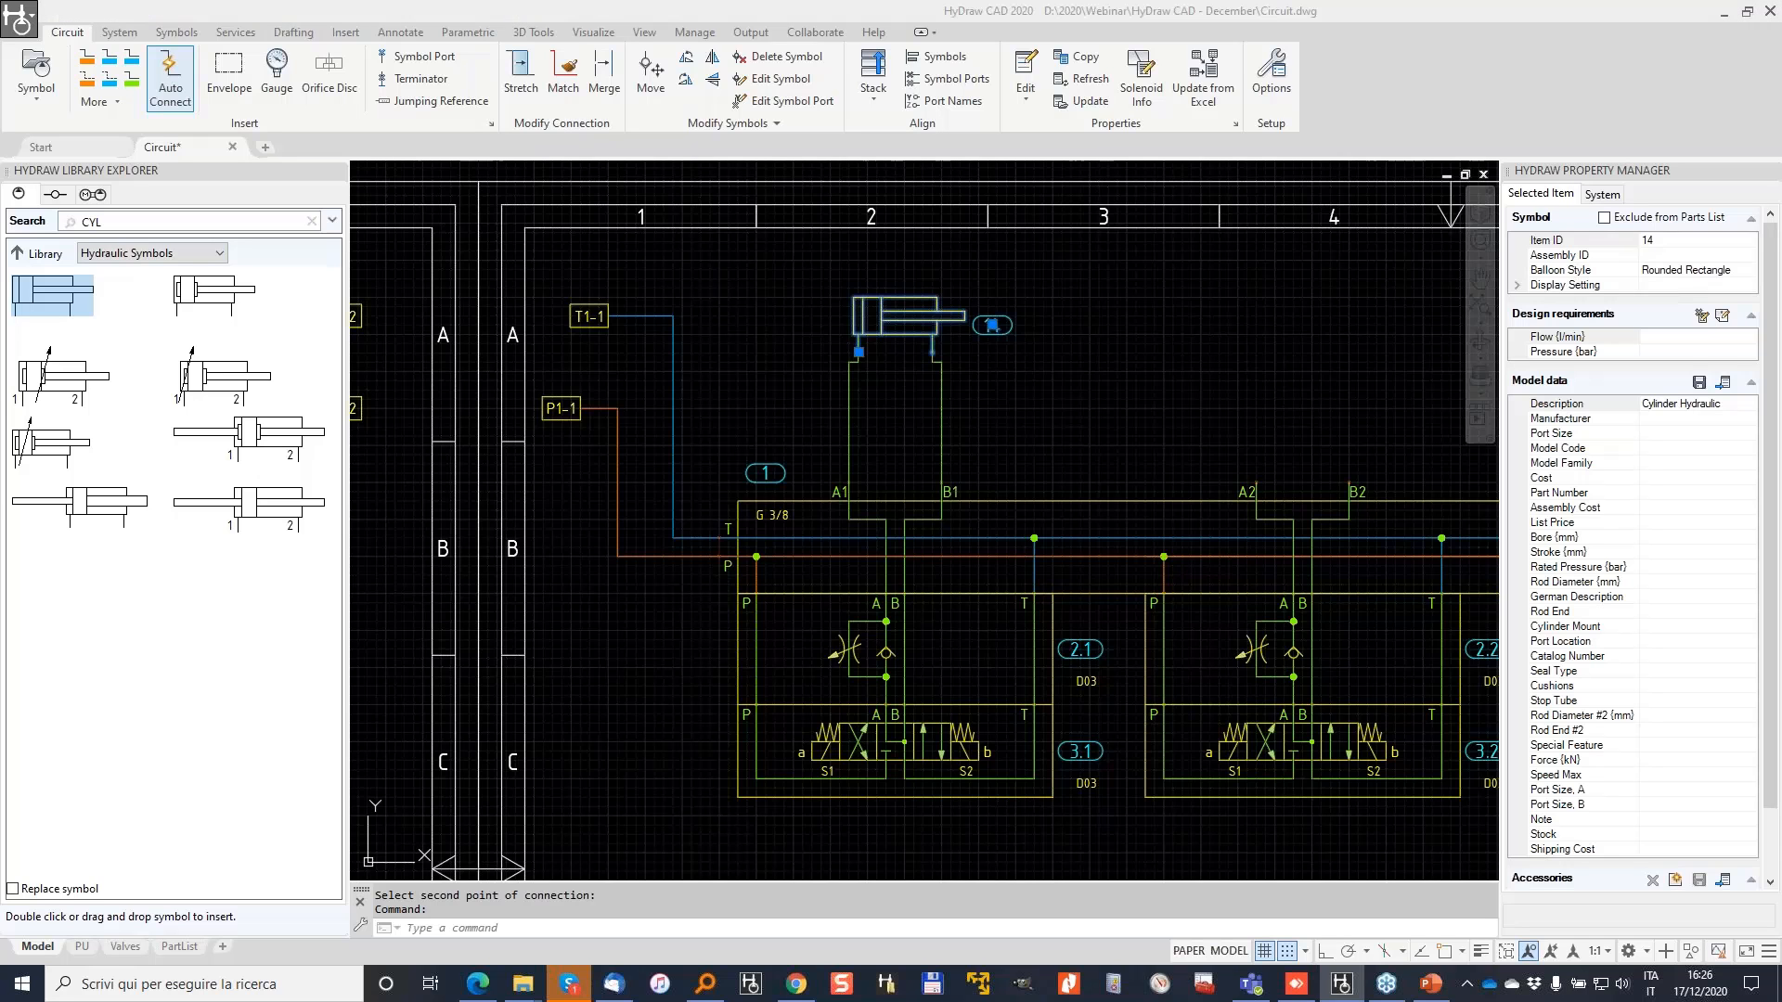
mouse_move(1621, 149)
left_mouse_down()
mouse_move(1751, 195)
mouse_move(1497, 195)
left_mouse_up()
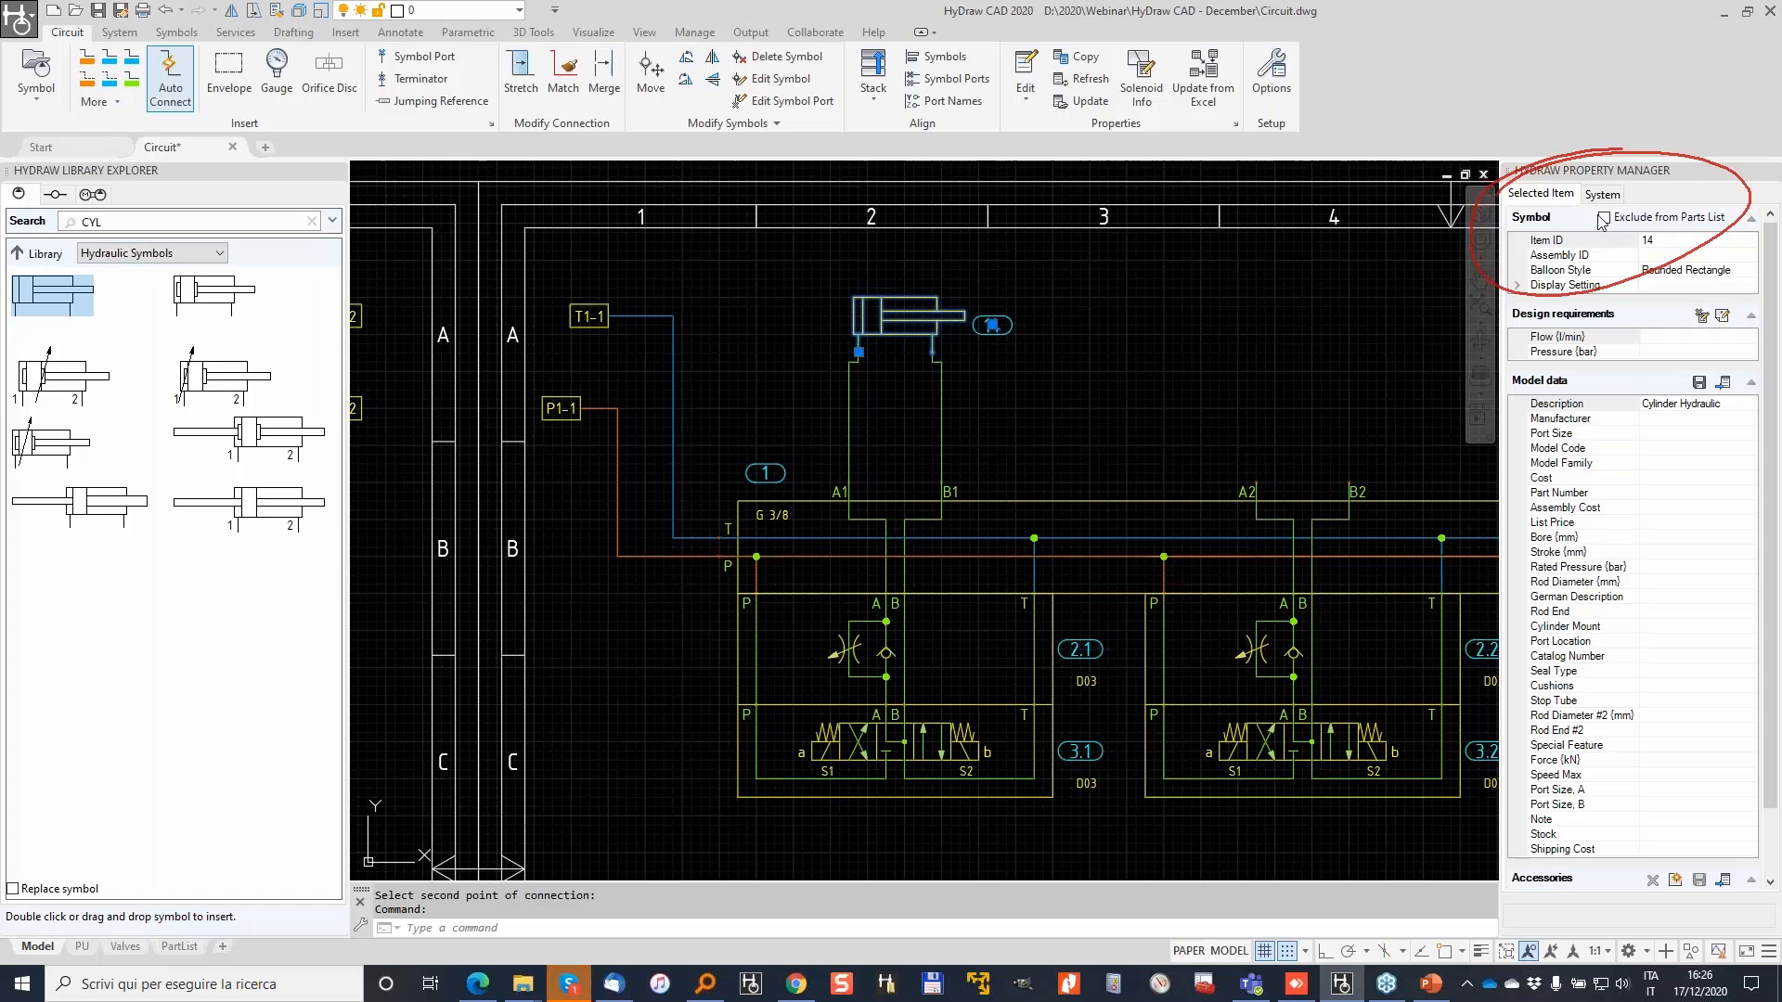
left_click(1605, 218)
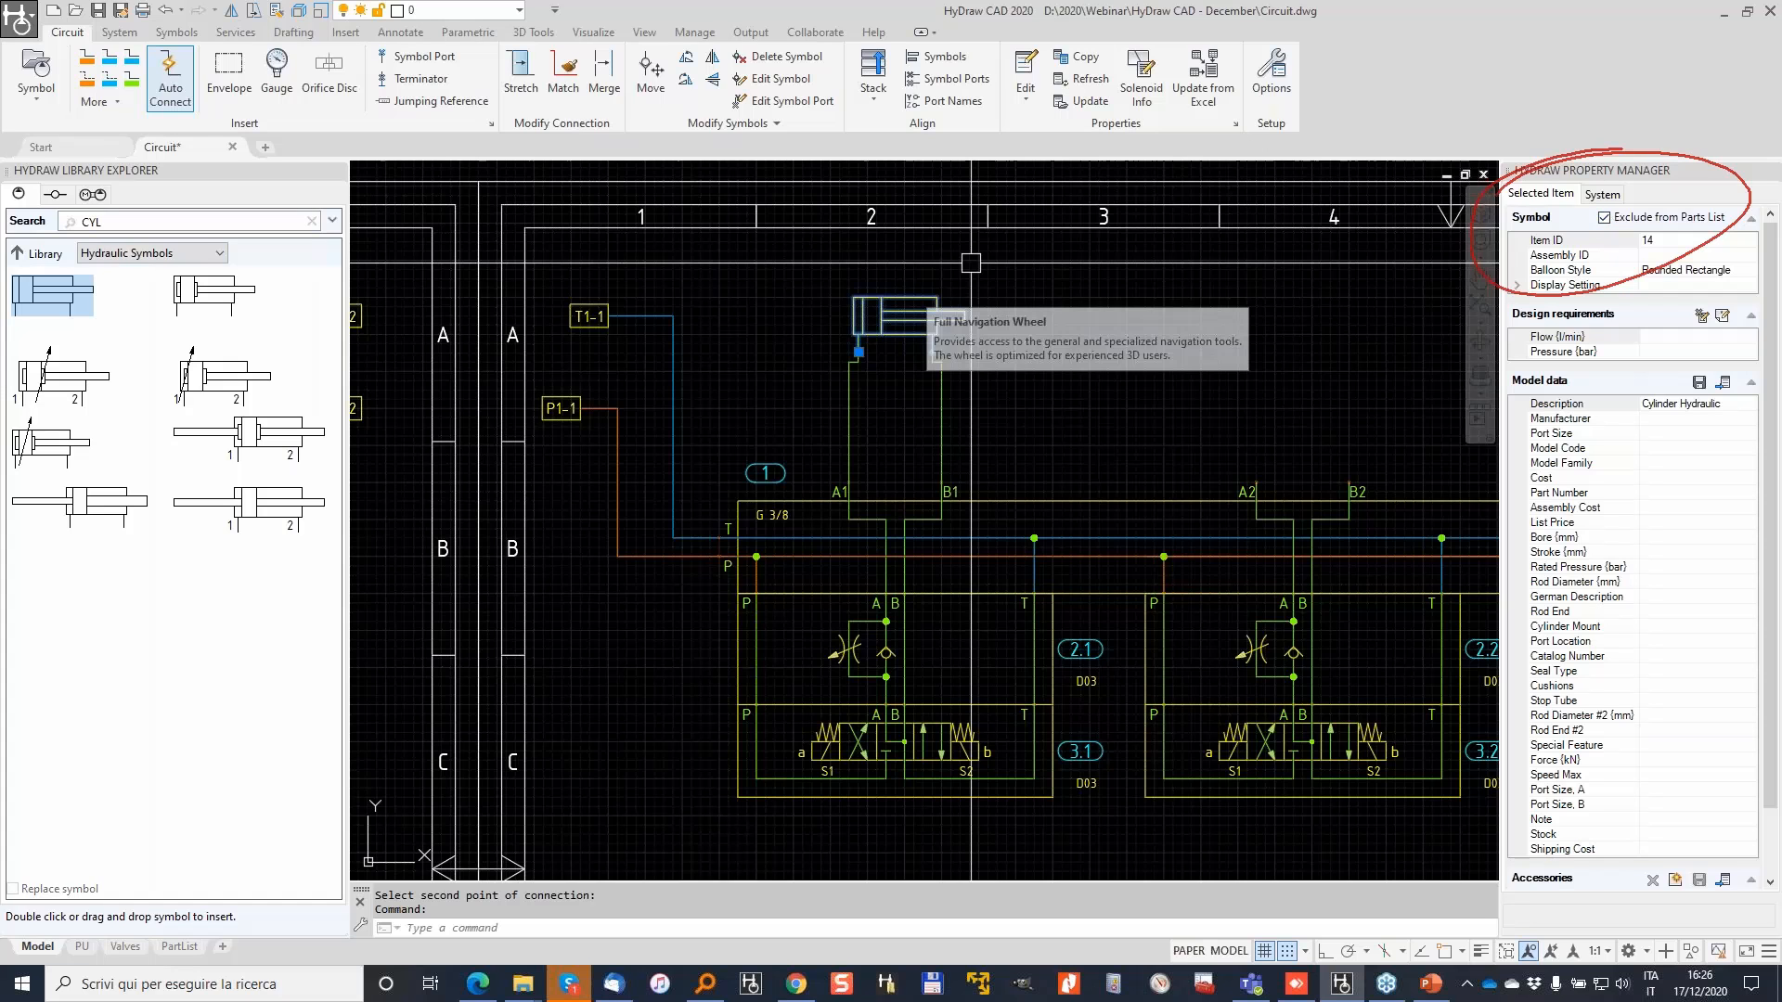
key("Escape")
left_click(1039, 422)
Step: Copy the cylinder and its wires from A1 to ports A2, A3 and A4
left_click(879, 323)
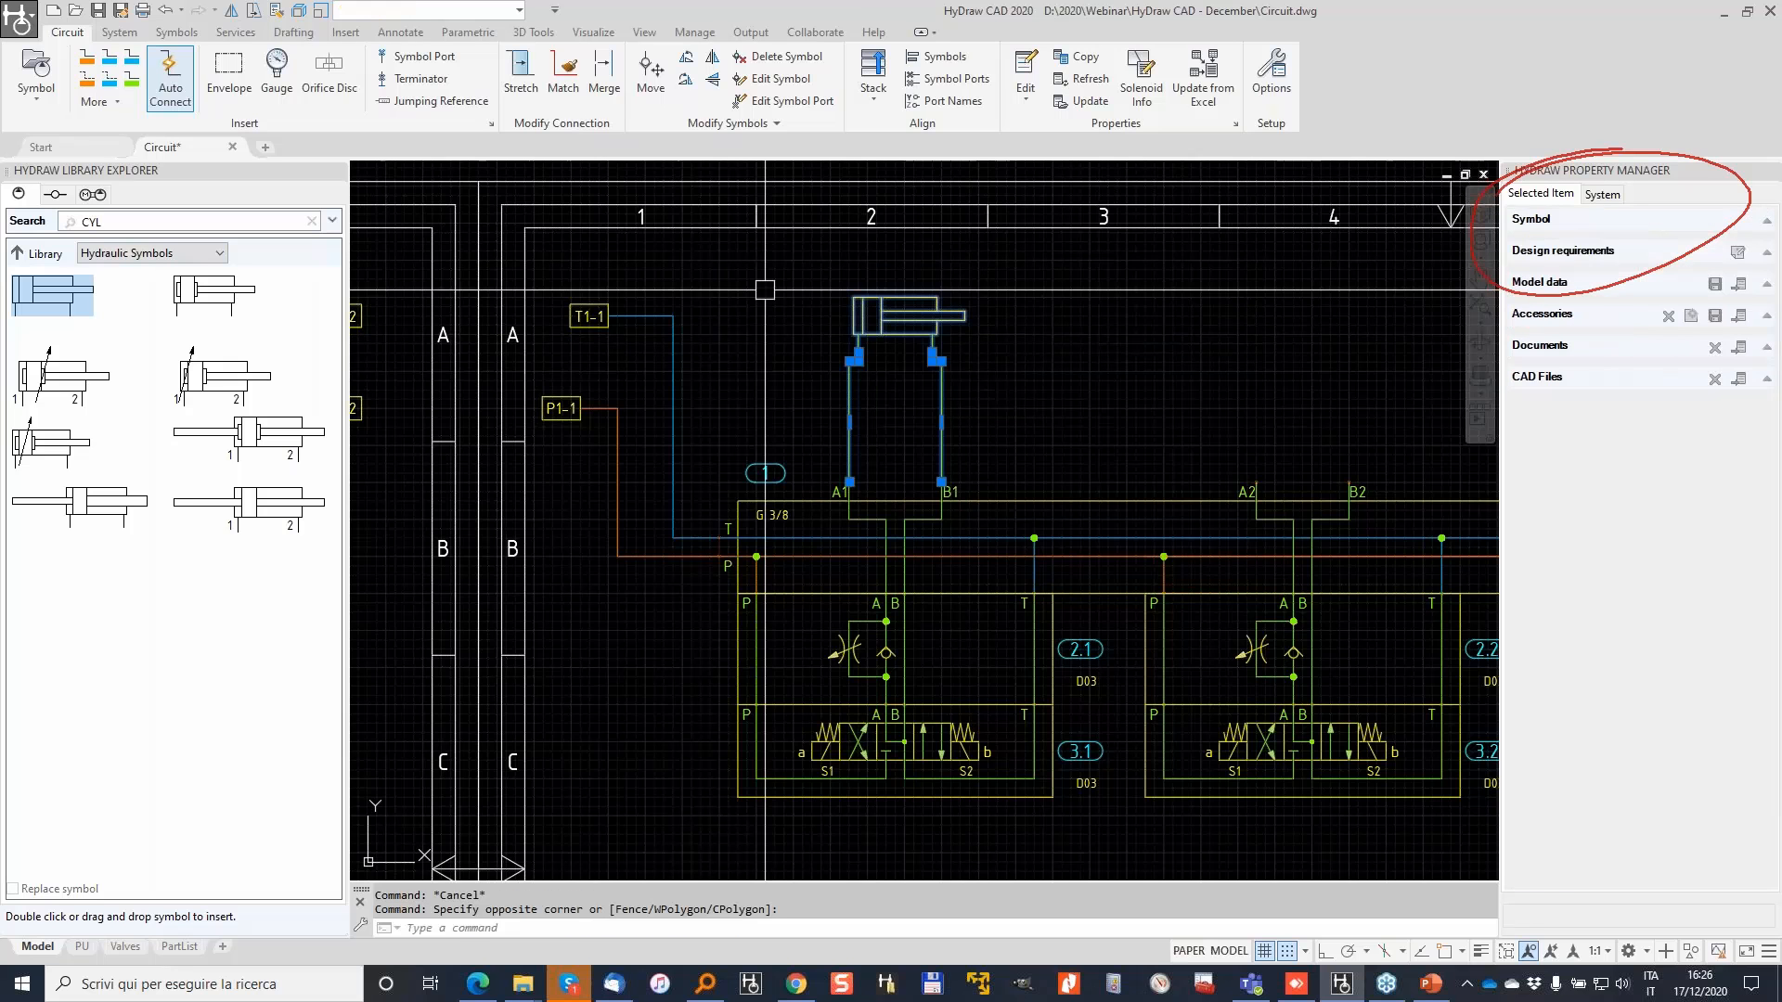
type("co")
key("Return")
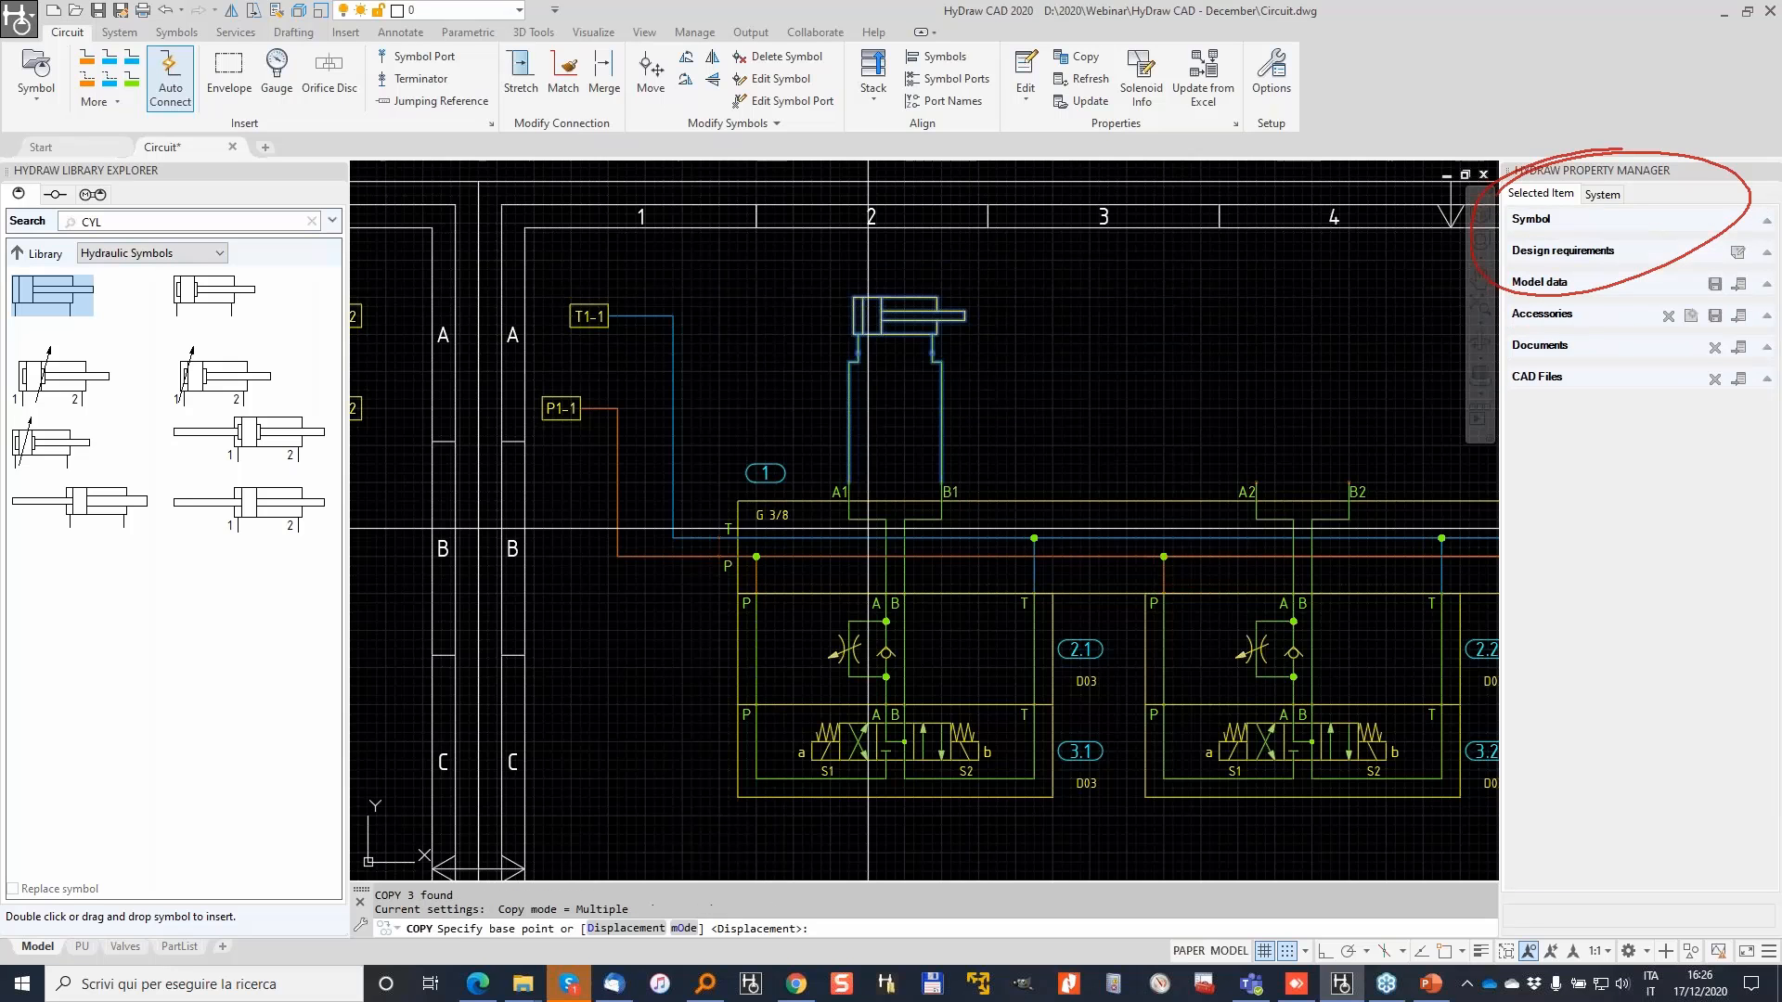
scroll(872, 497, "up", 2)
left_click(835, 533)
middle_click_drag(1336, 511, 821, 554)
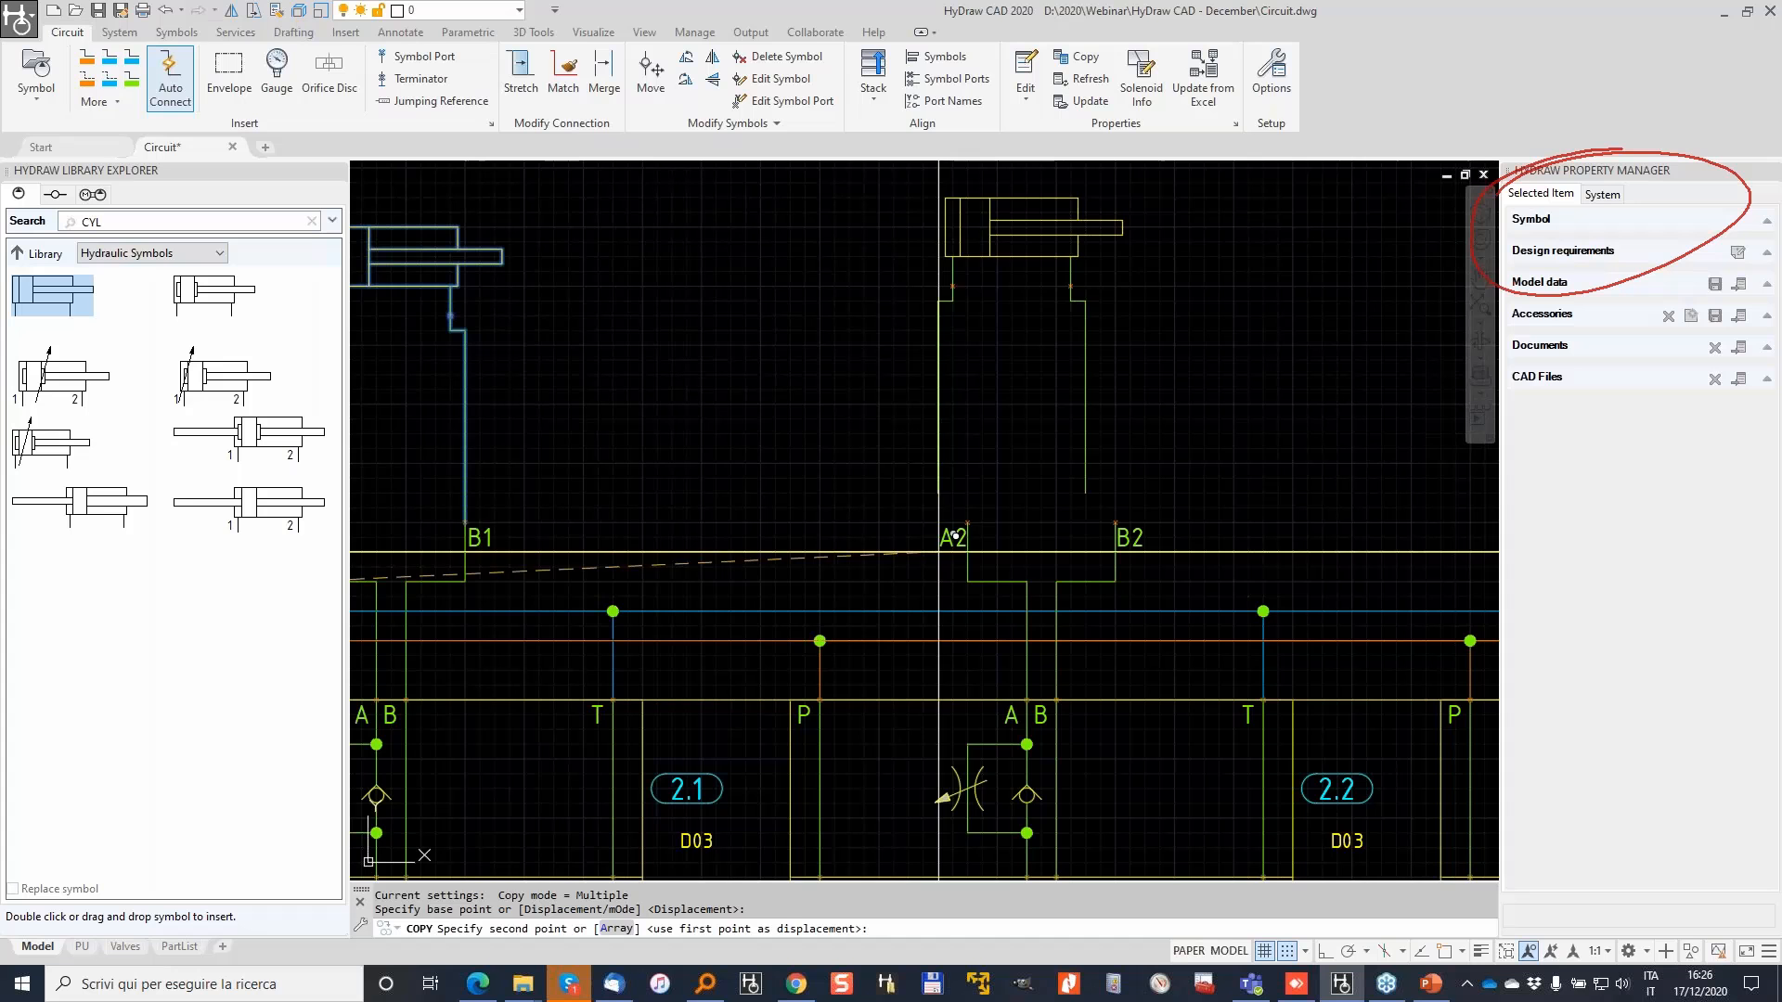
left_click(968, 582)
middle_click_drag(1429, 553, 676, 605)
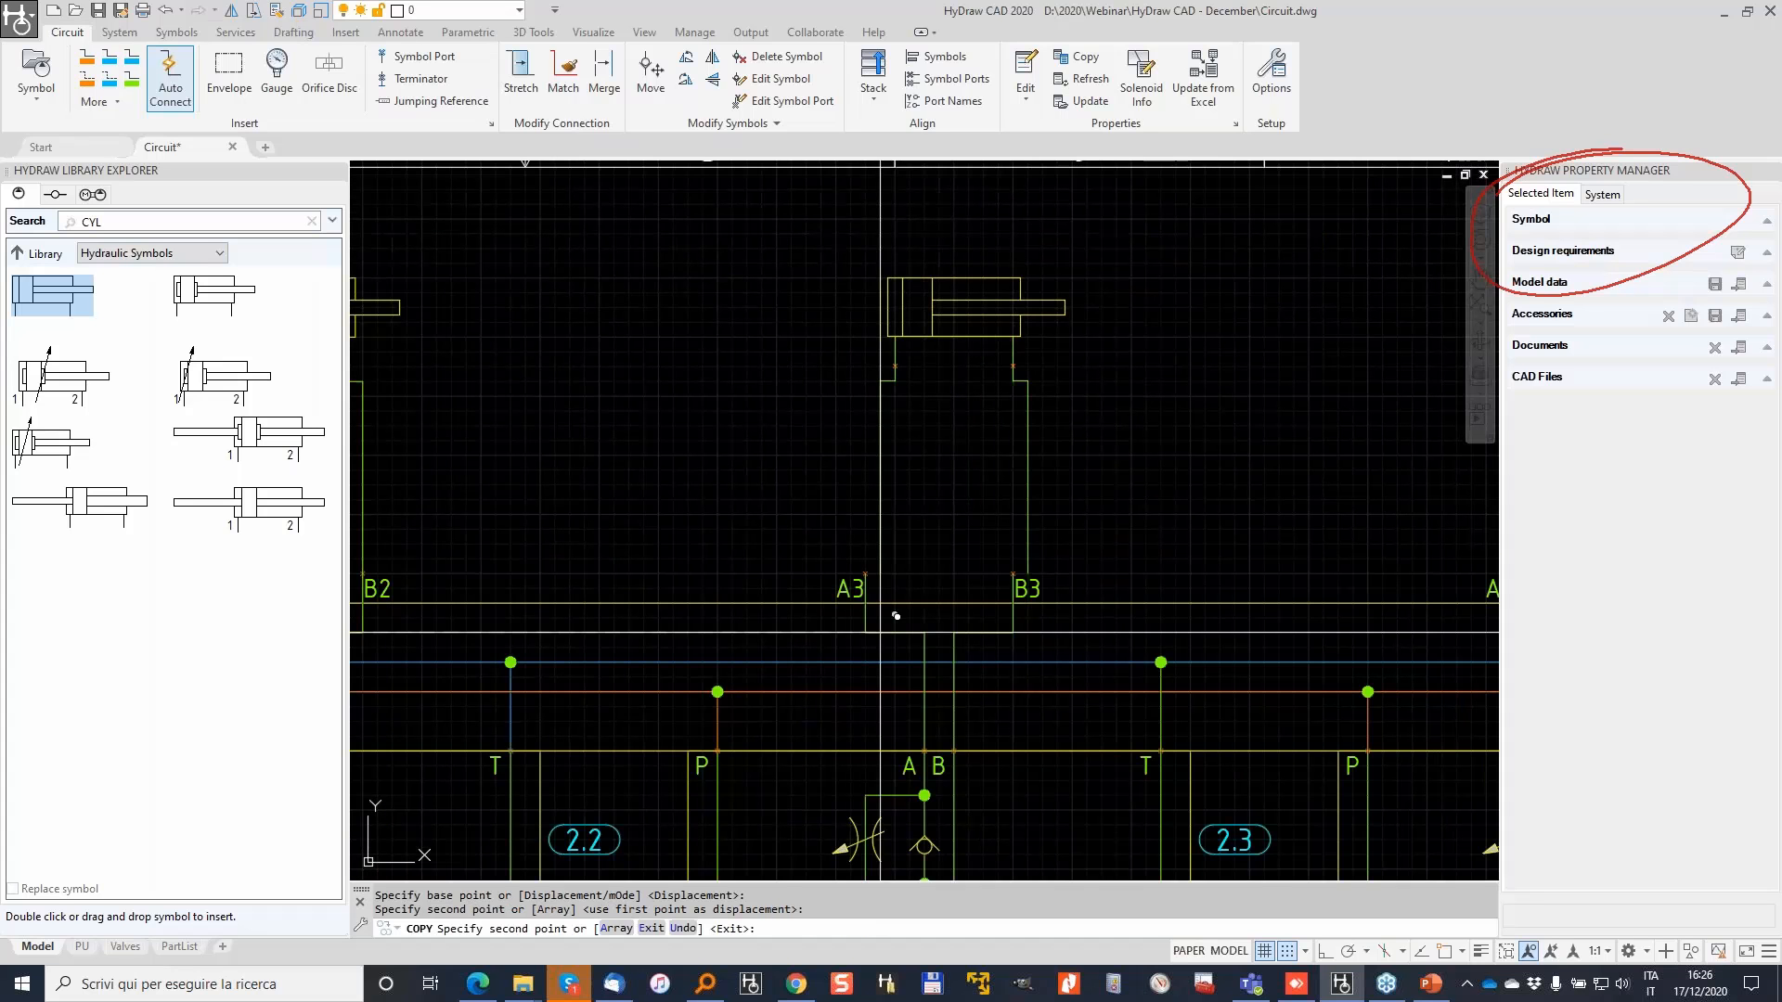
left_click(865, 633)
middle_click_drag(1384, 556, 801, 622)
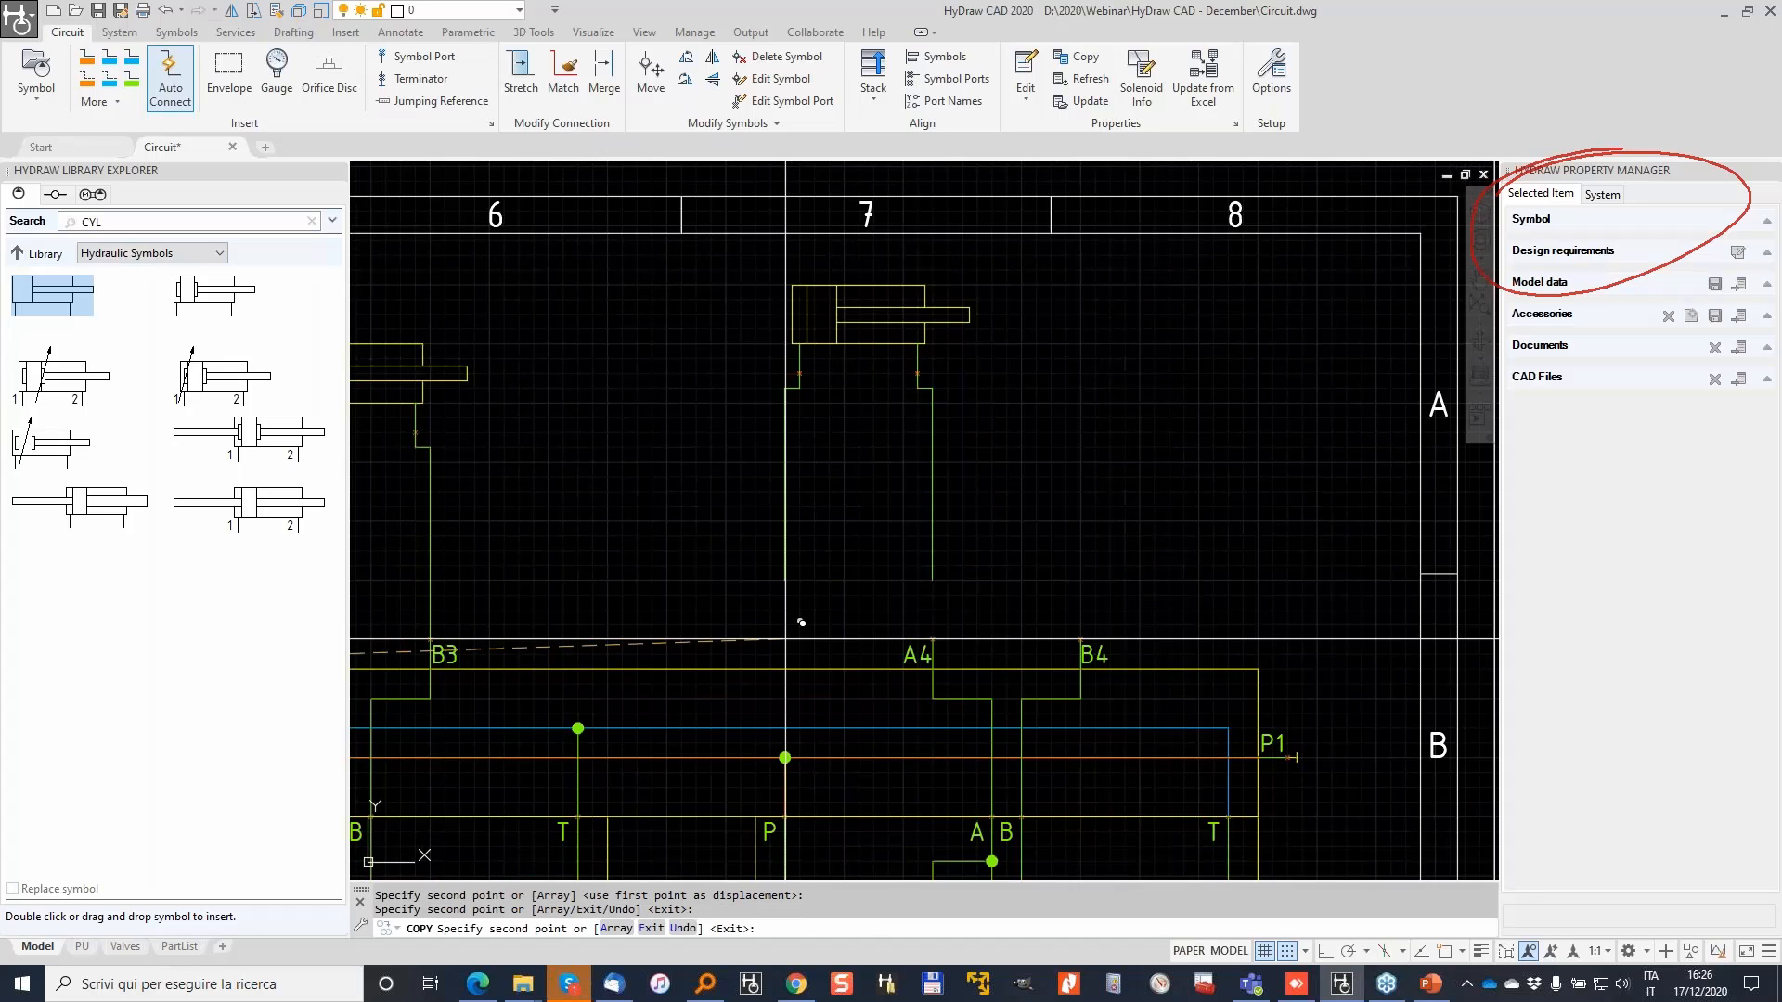
left_click(950, 682)
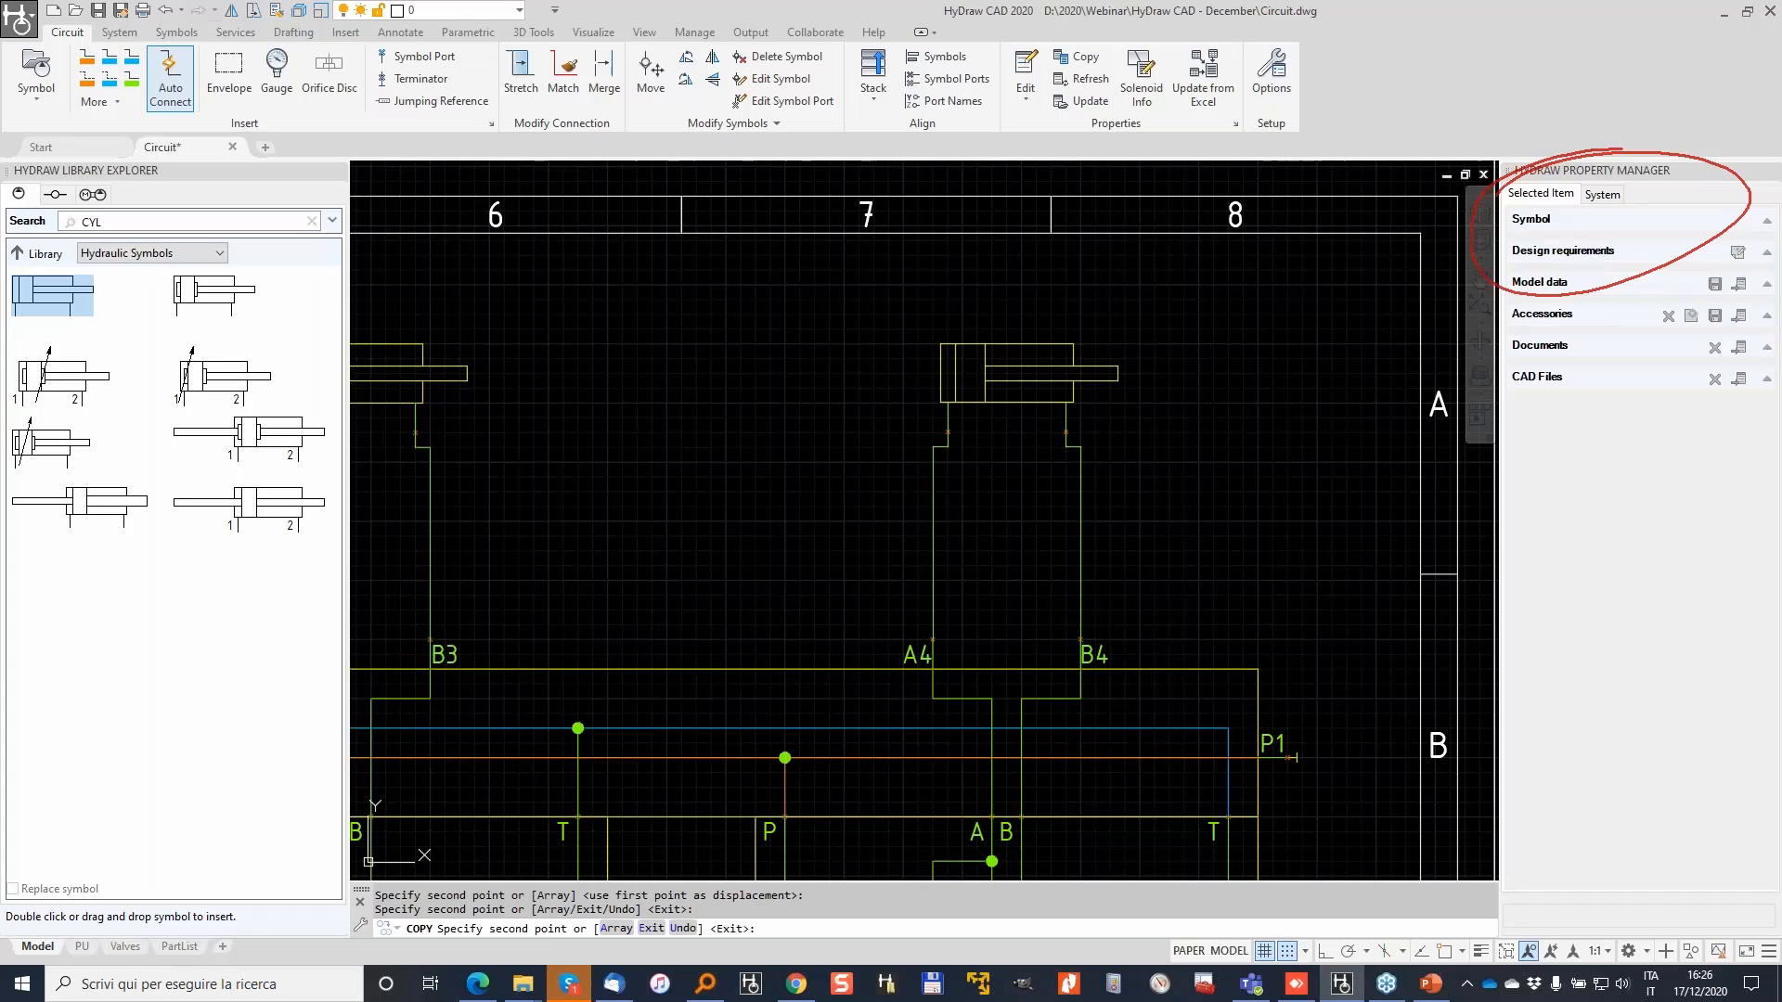
scroll(948, 609, "down", 8)
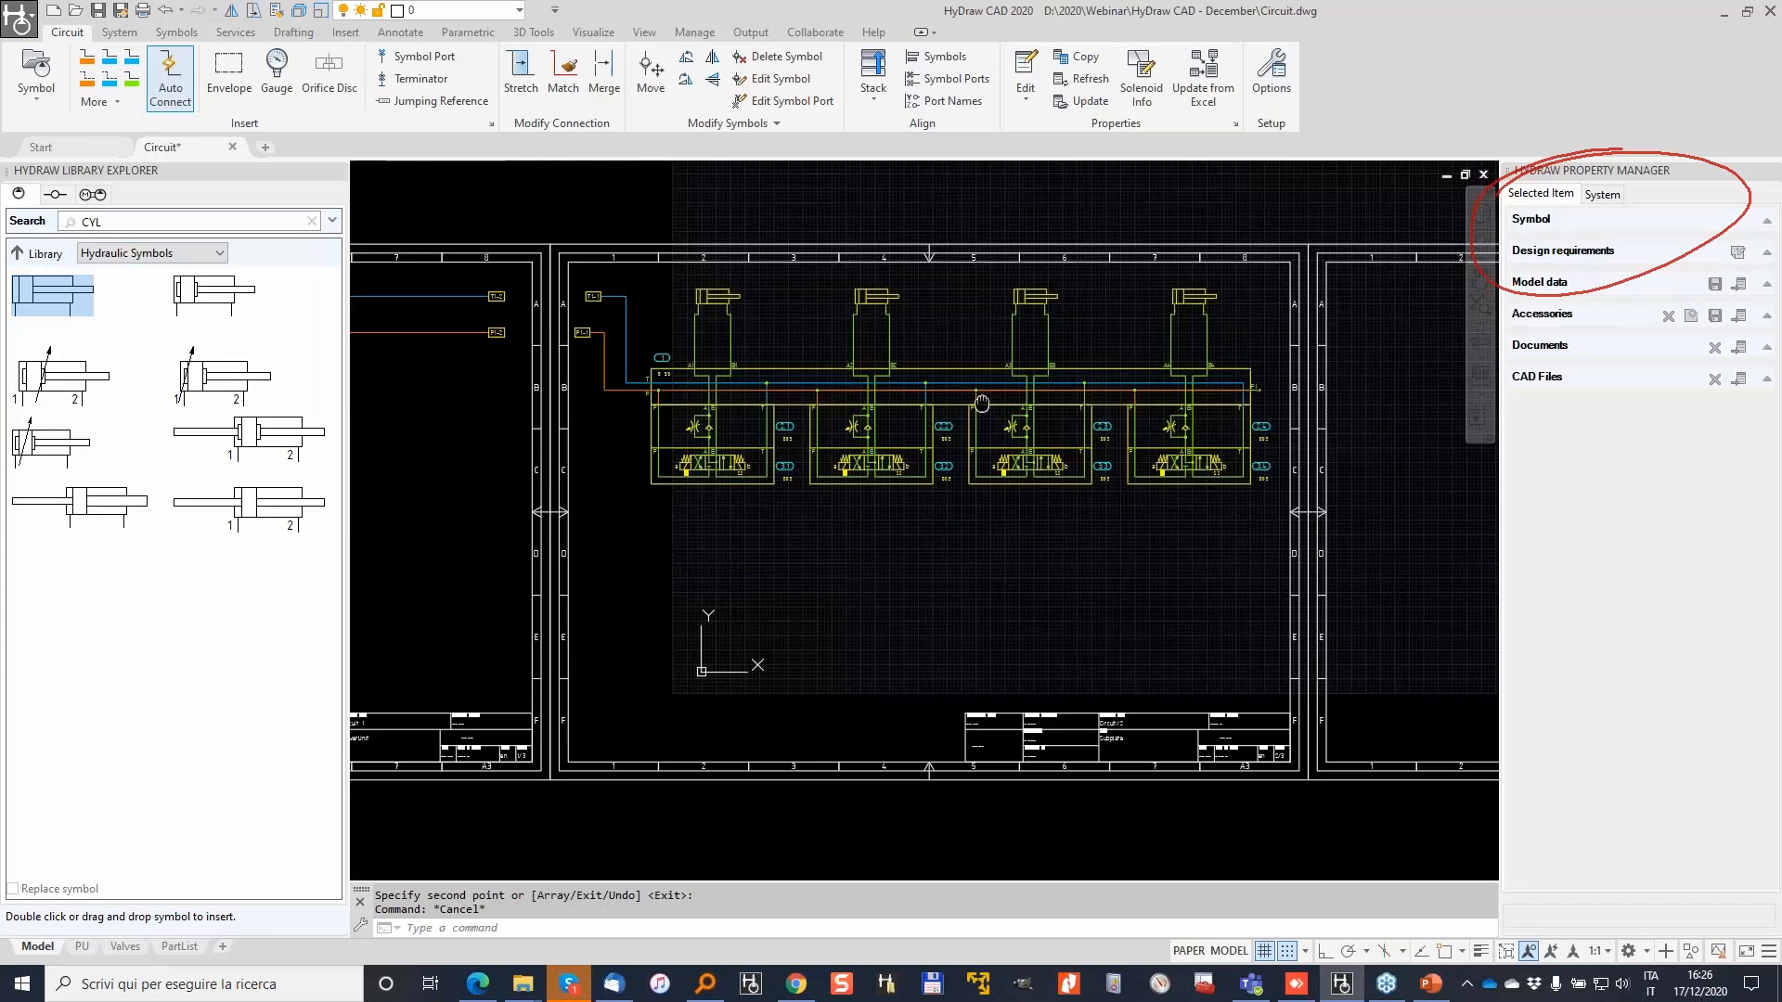
key("Escape")
key("Escape")
Step: Window-select the valve circuit and move it to a new position on the sheet
left_click(763, 219)
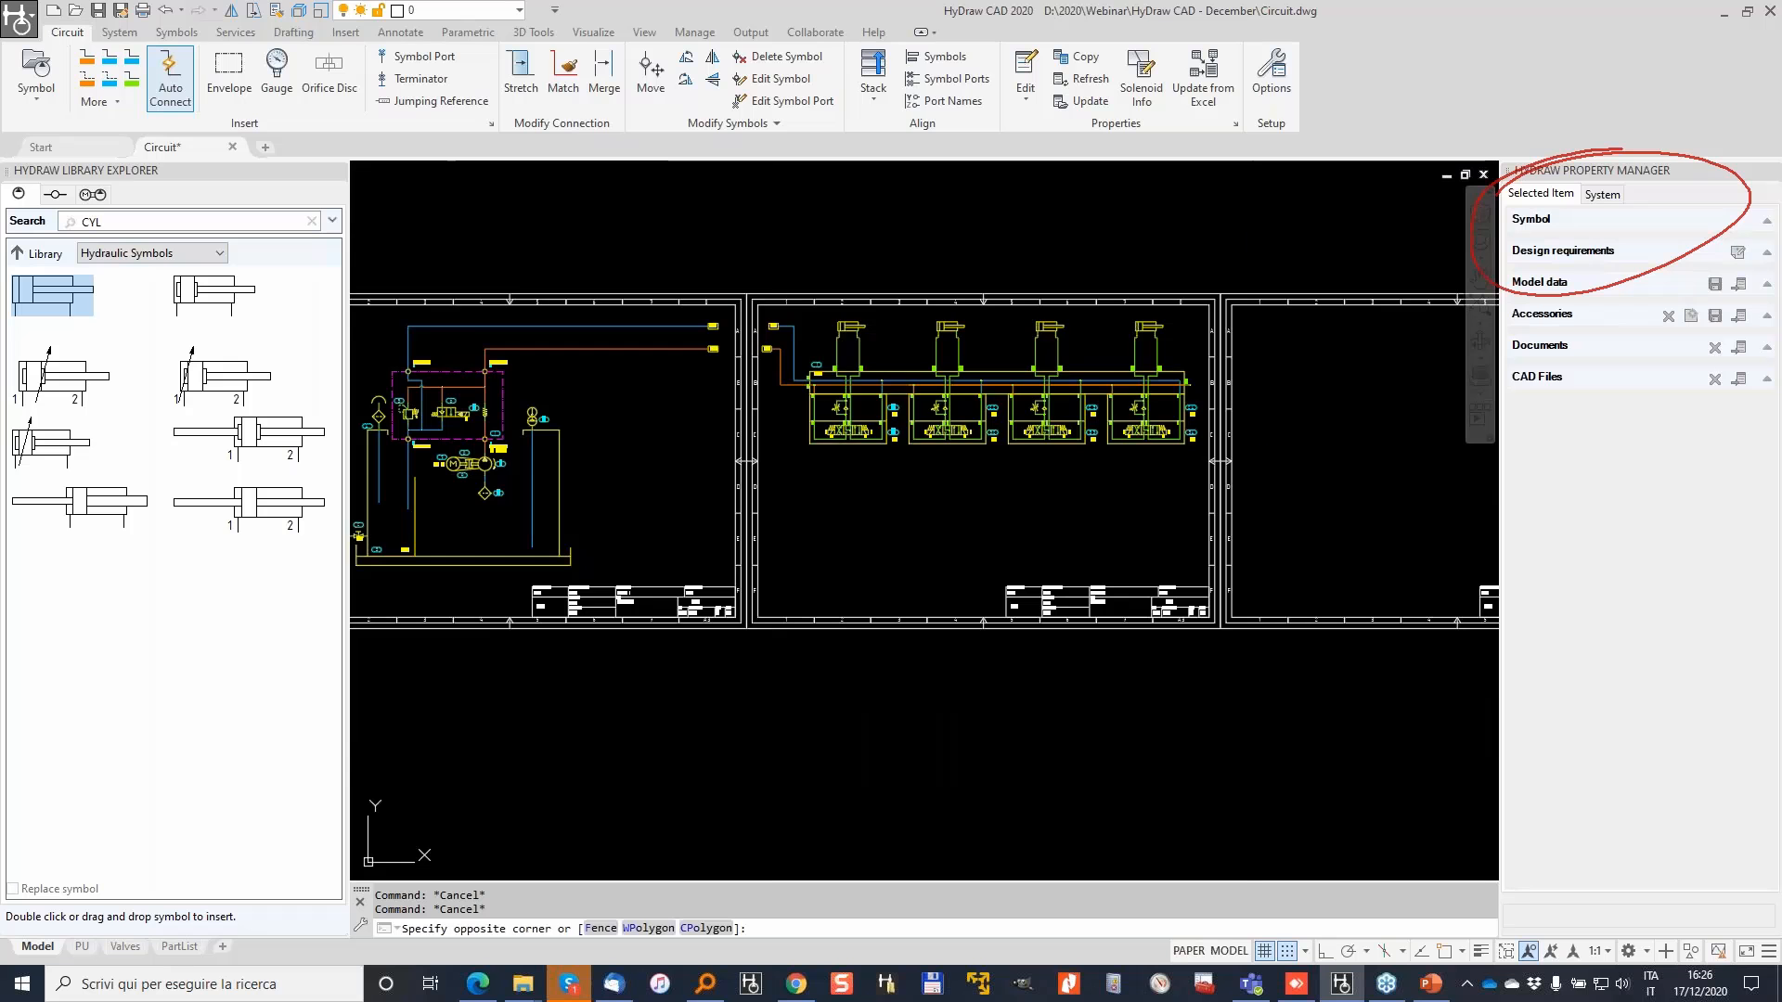
type("m")
key("Return")
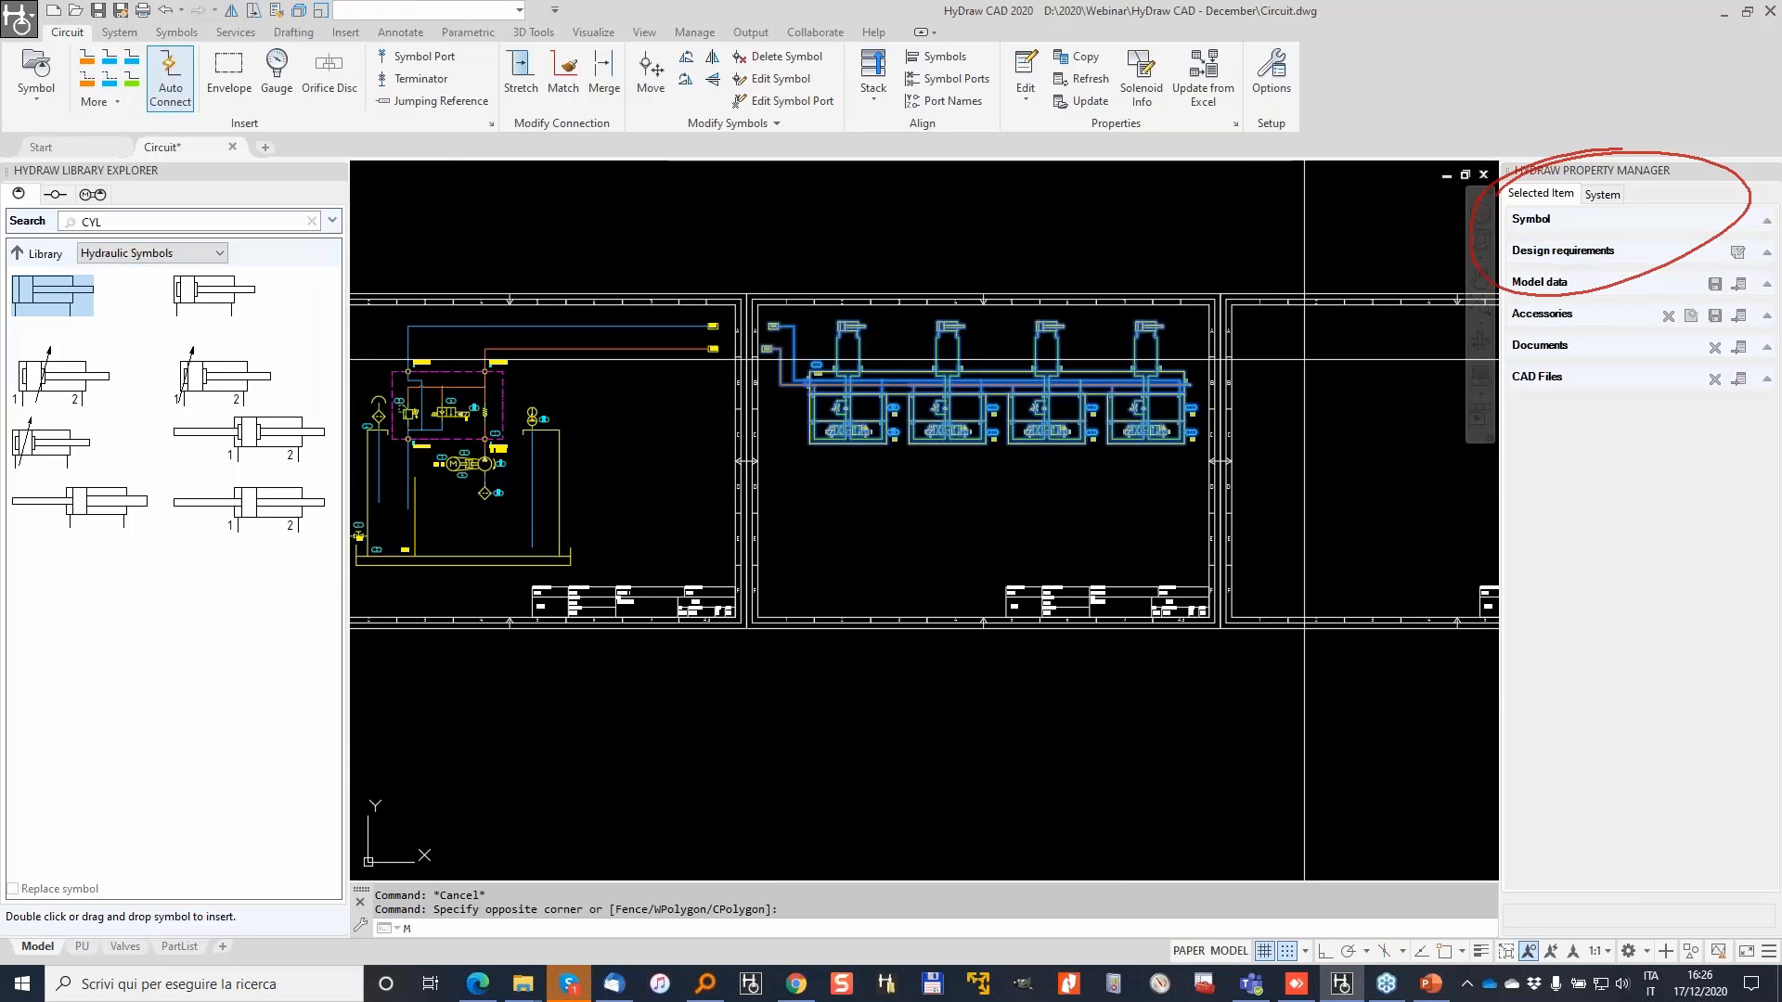
left_click(1307, 353)
left_click(1306, 425)
key("Escape")
scroll(842, 383, "down", 2)
key("Escape")
scroll(951, 352, "up", 2)
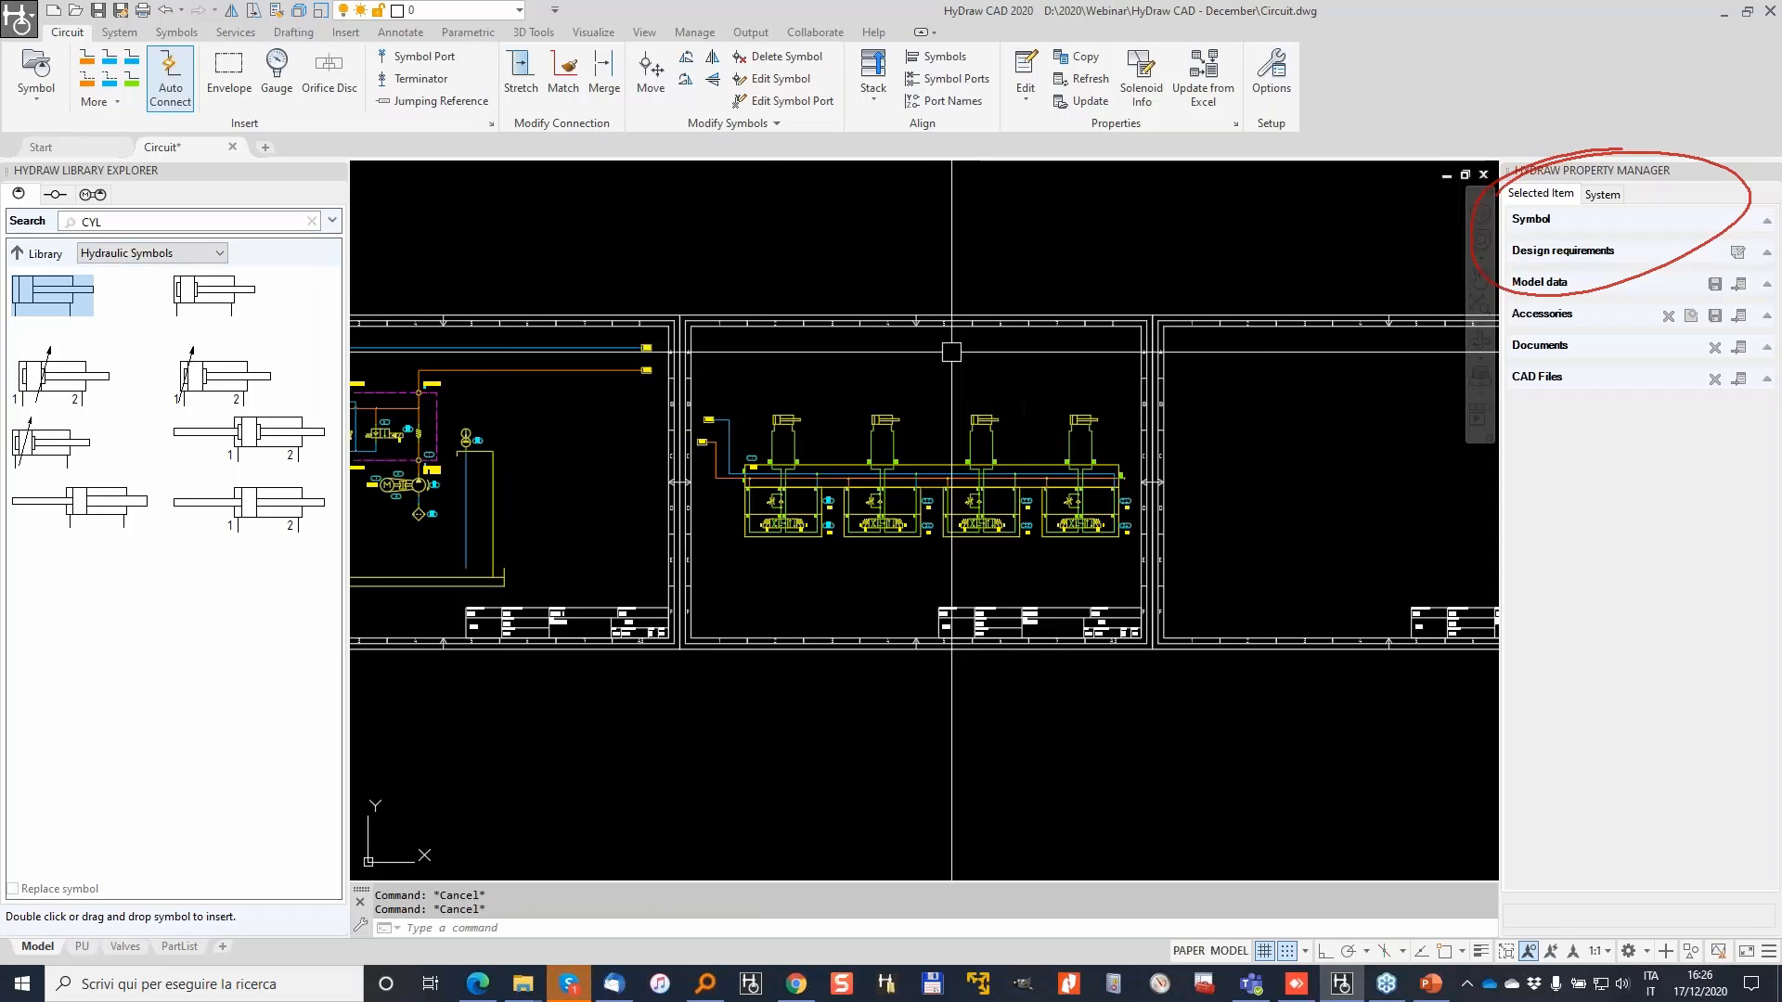
scroll(951, 352, "up", 2)
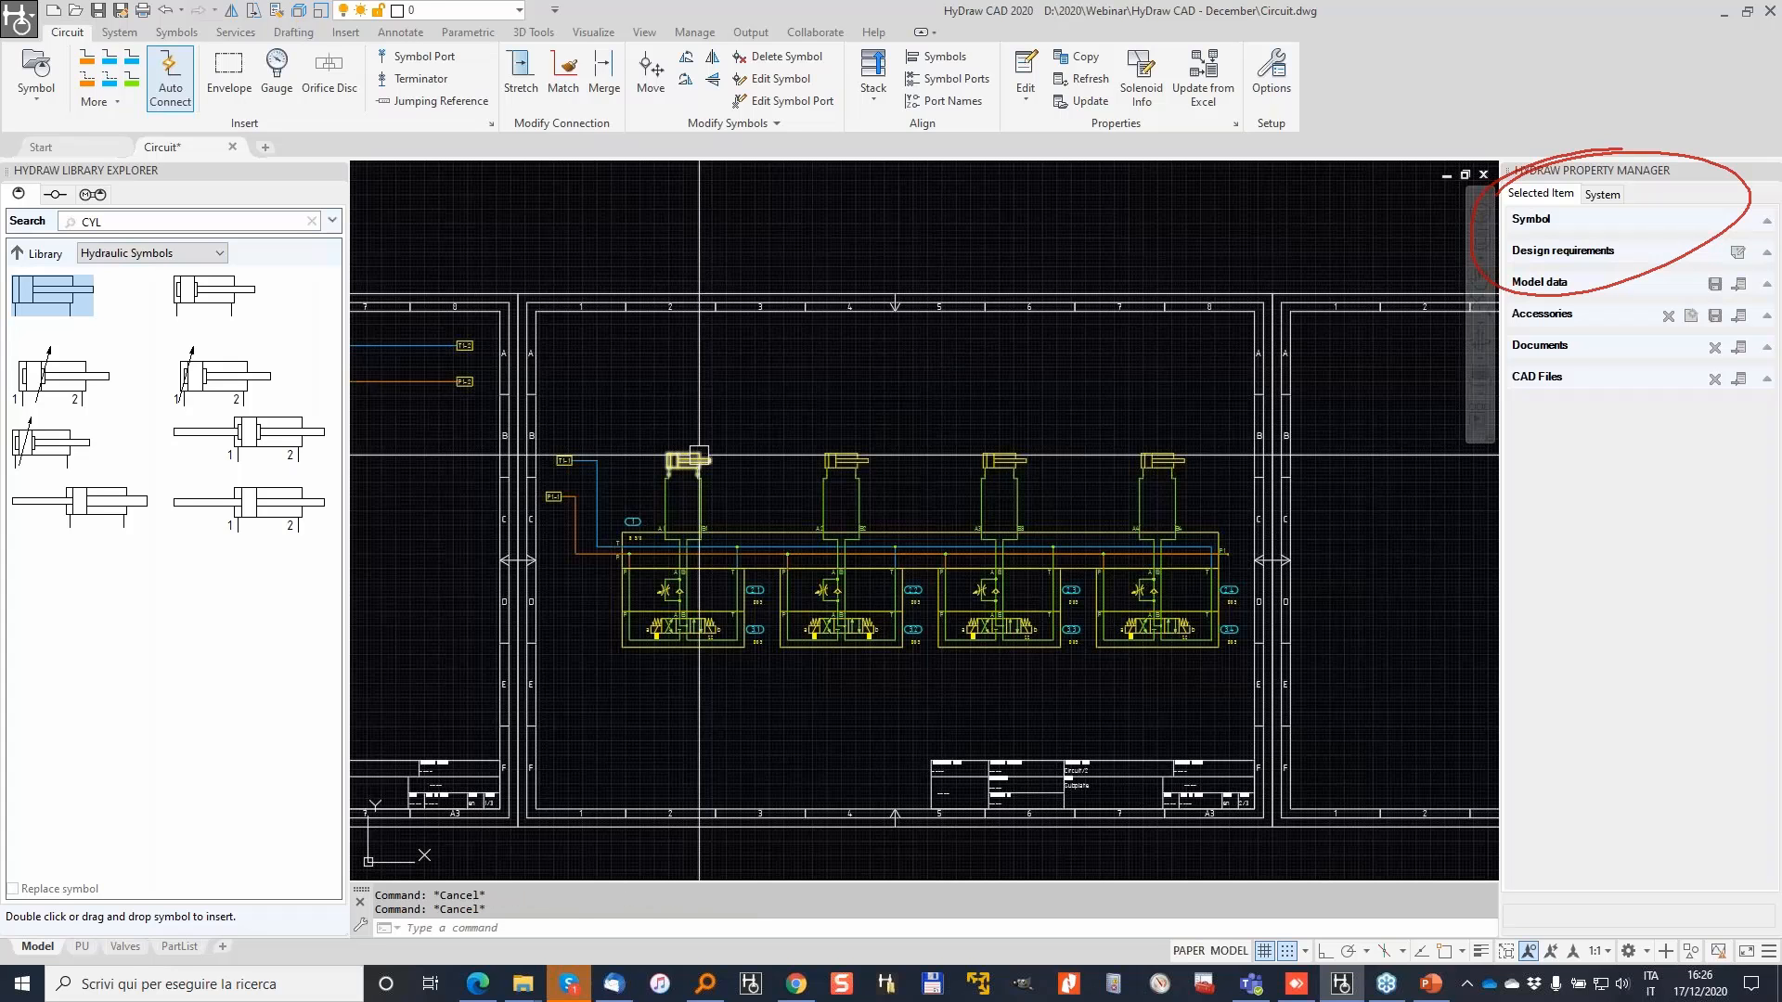
Step: Give the first cylinder bore 200, stroke 1200 and rod diameter 64 mm
left_click(666, 492)
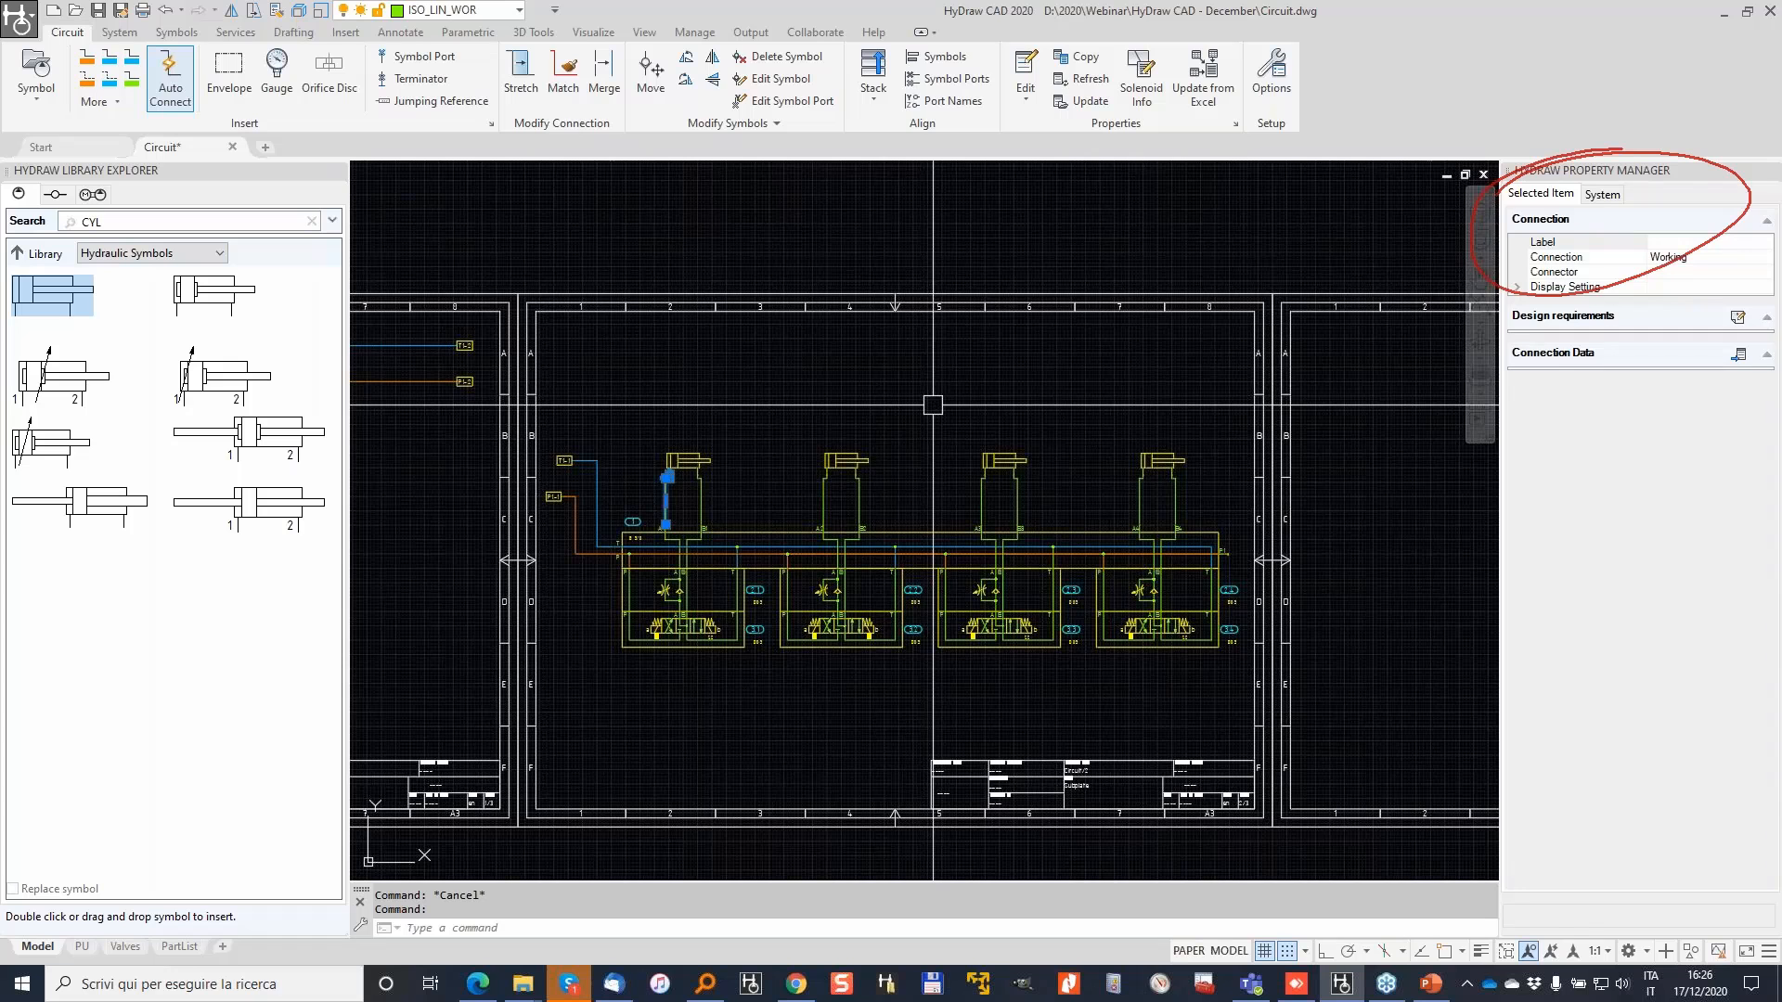
left_click(1670, 536)
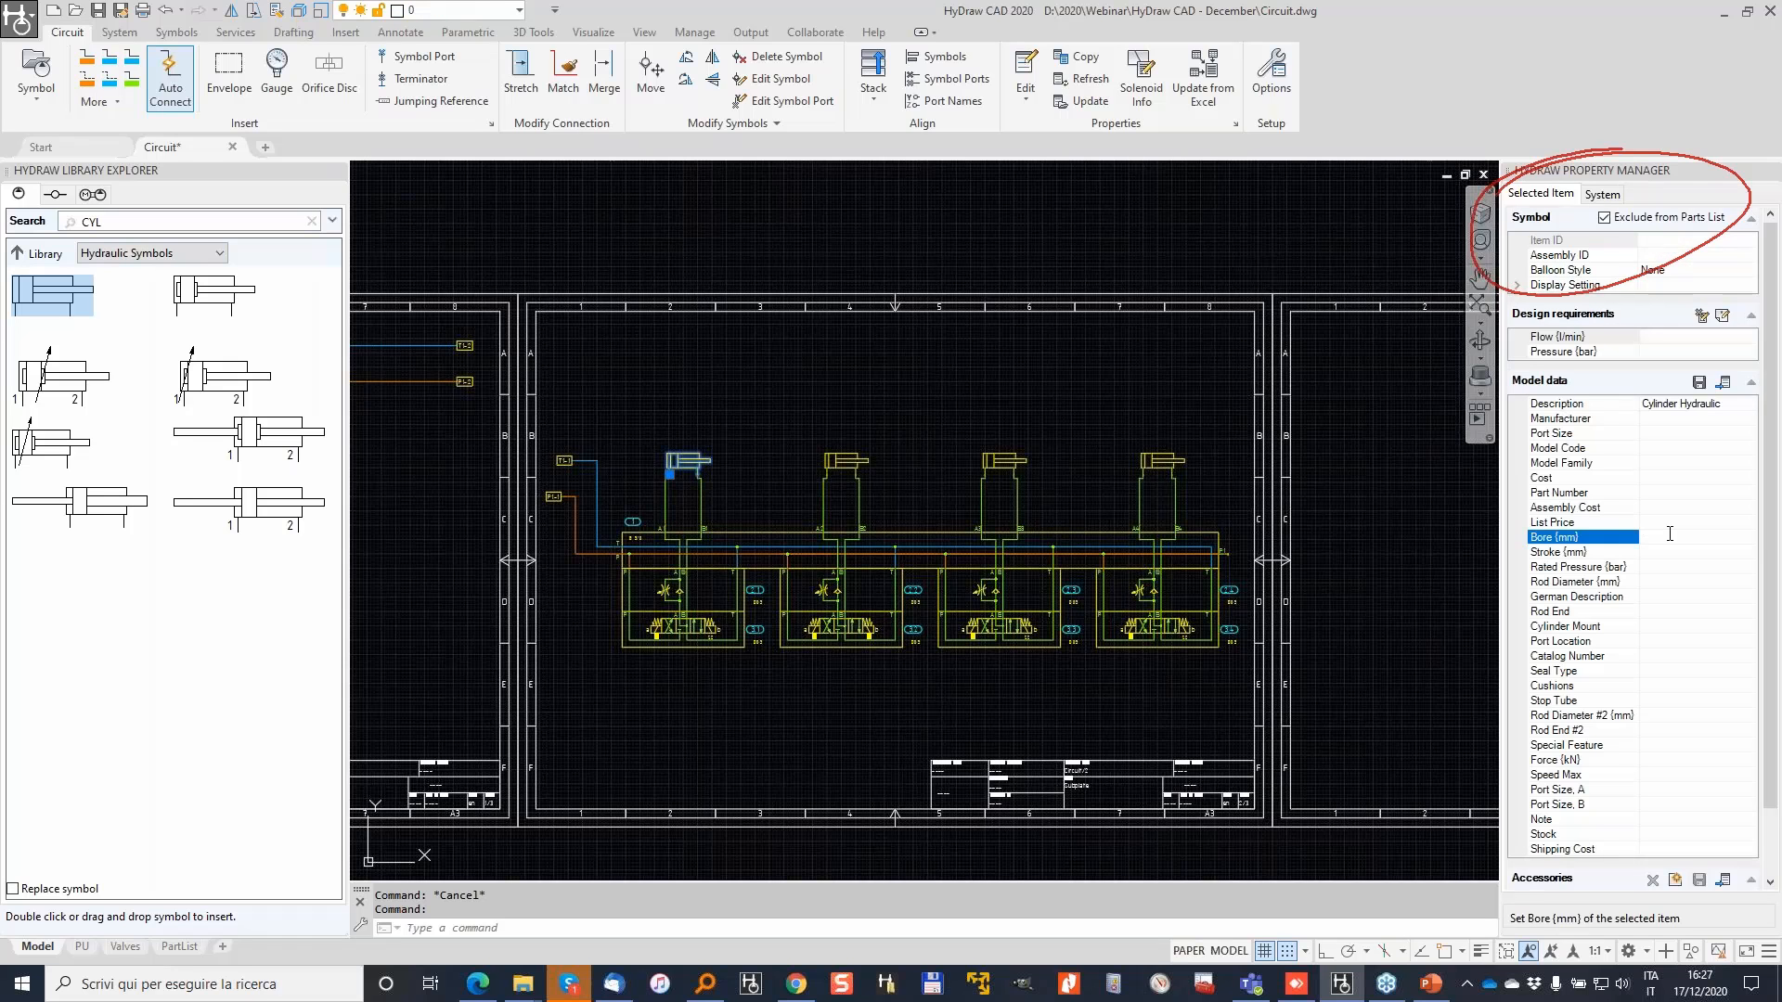
type("20")
key("Return")
type("120")
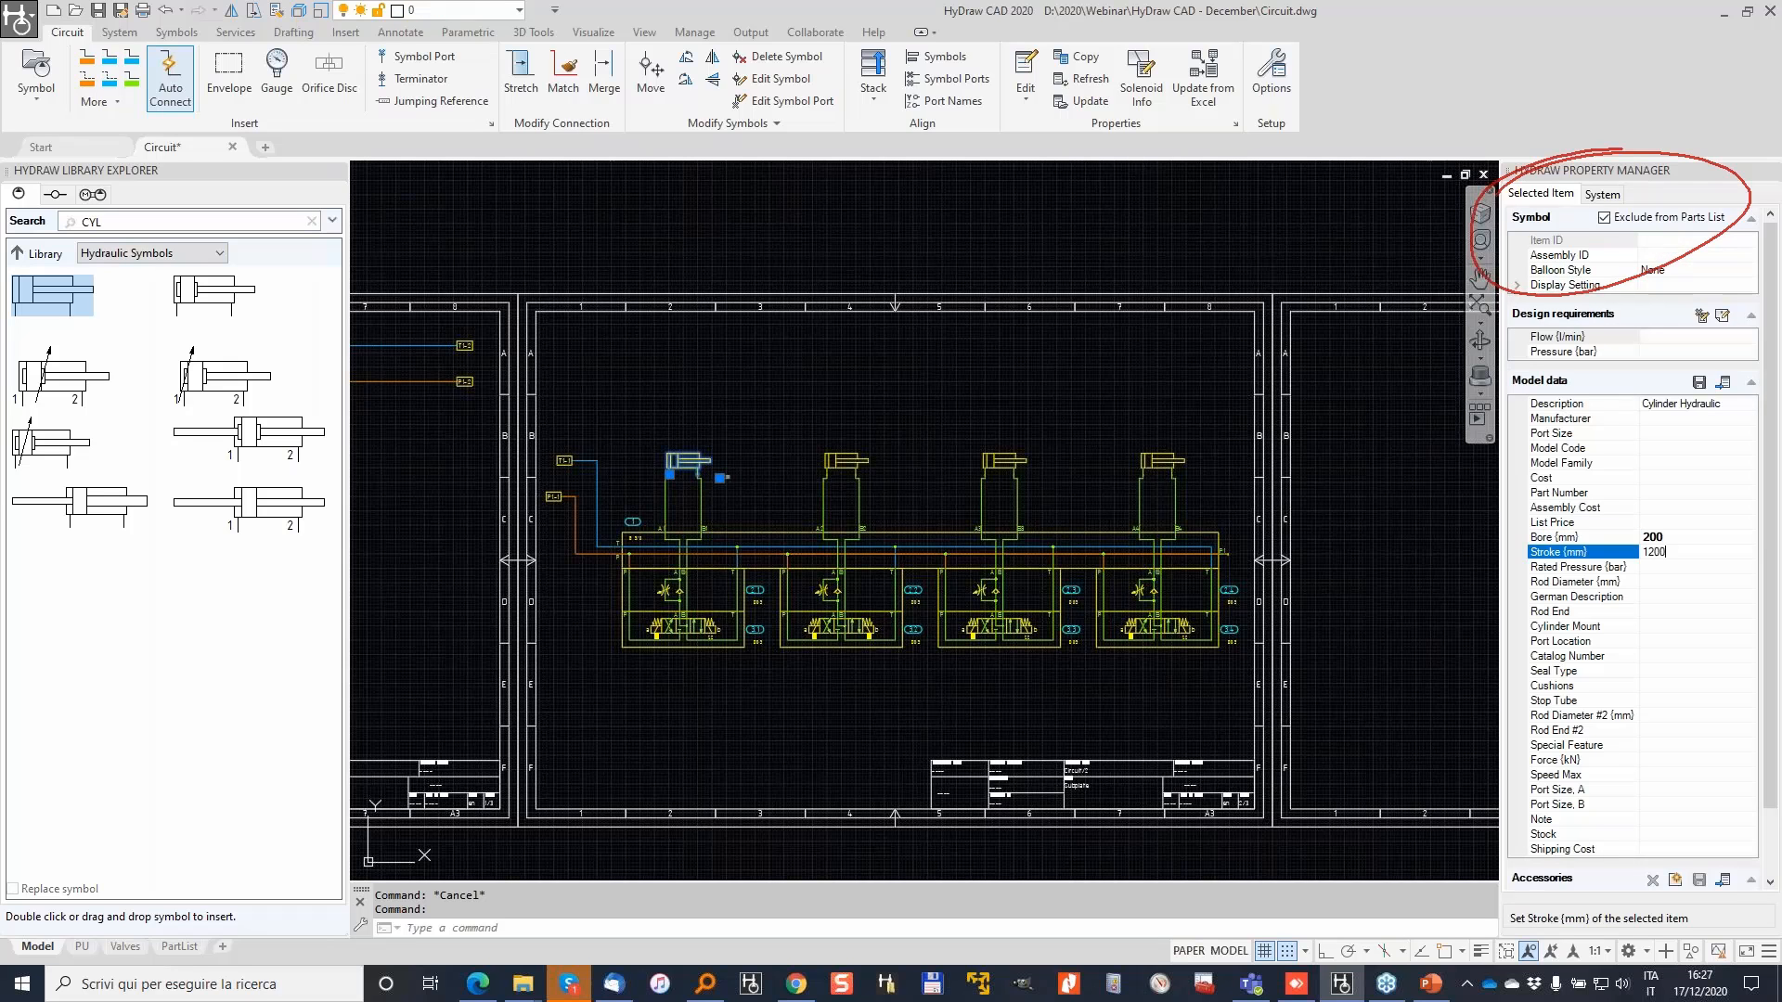
type("0")
key("Return")
key("Return")
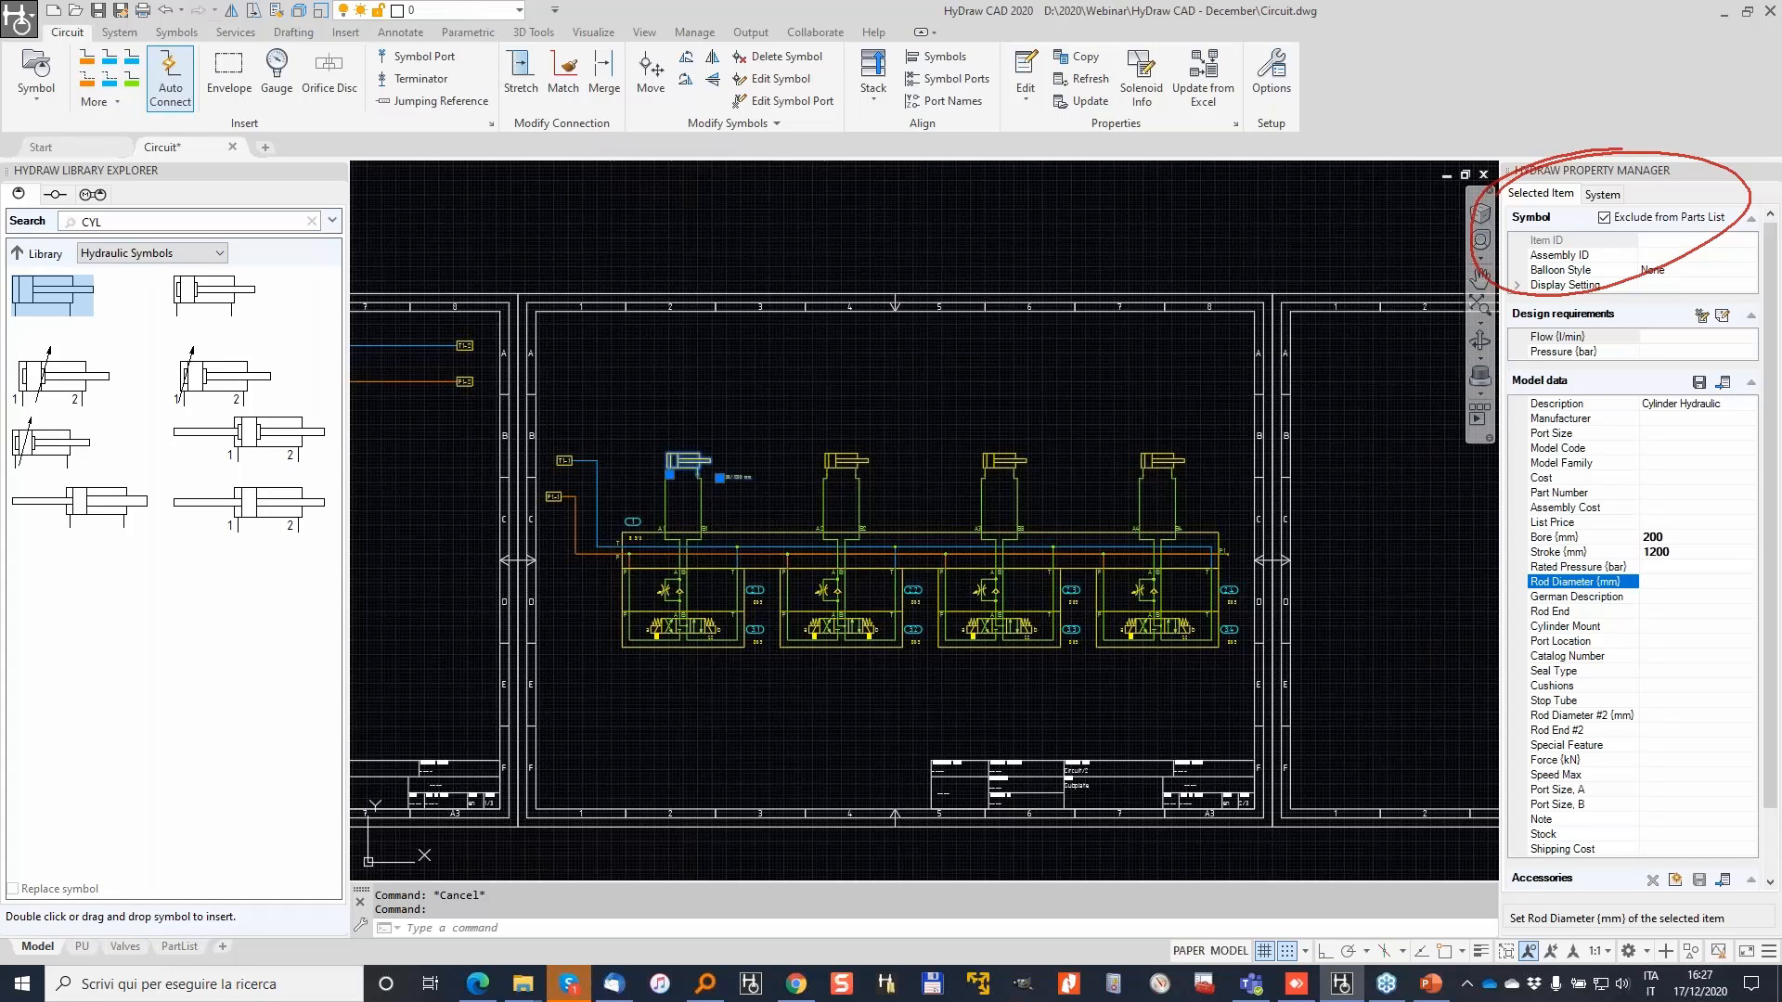
type("64")
key("Return")
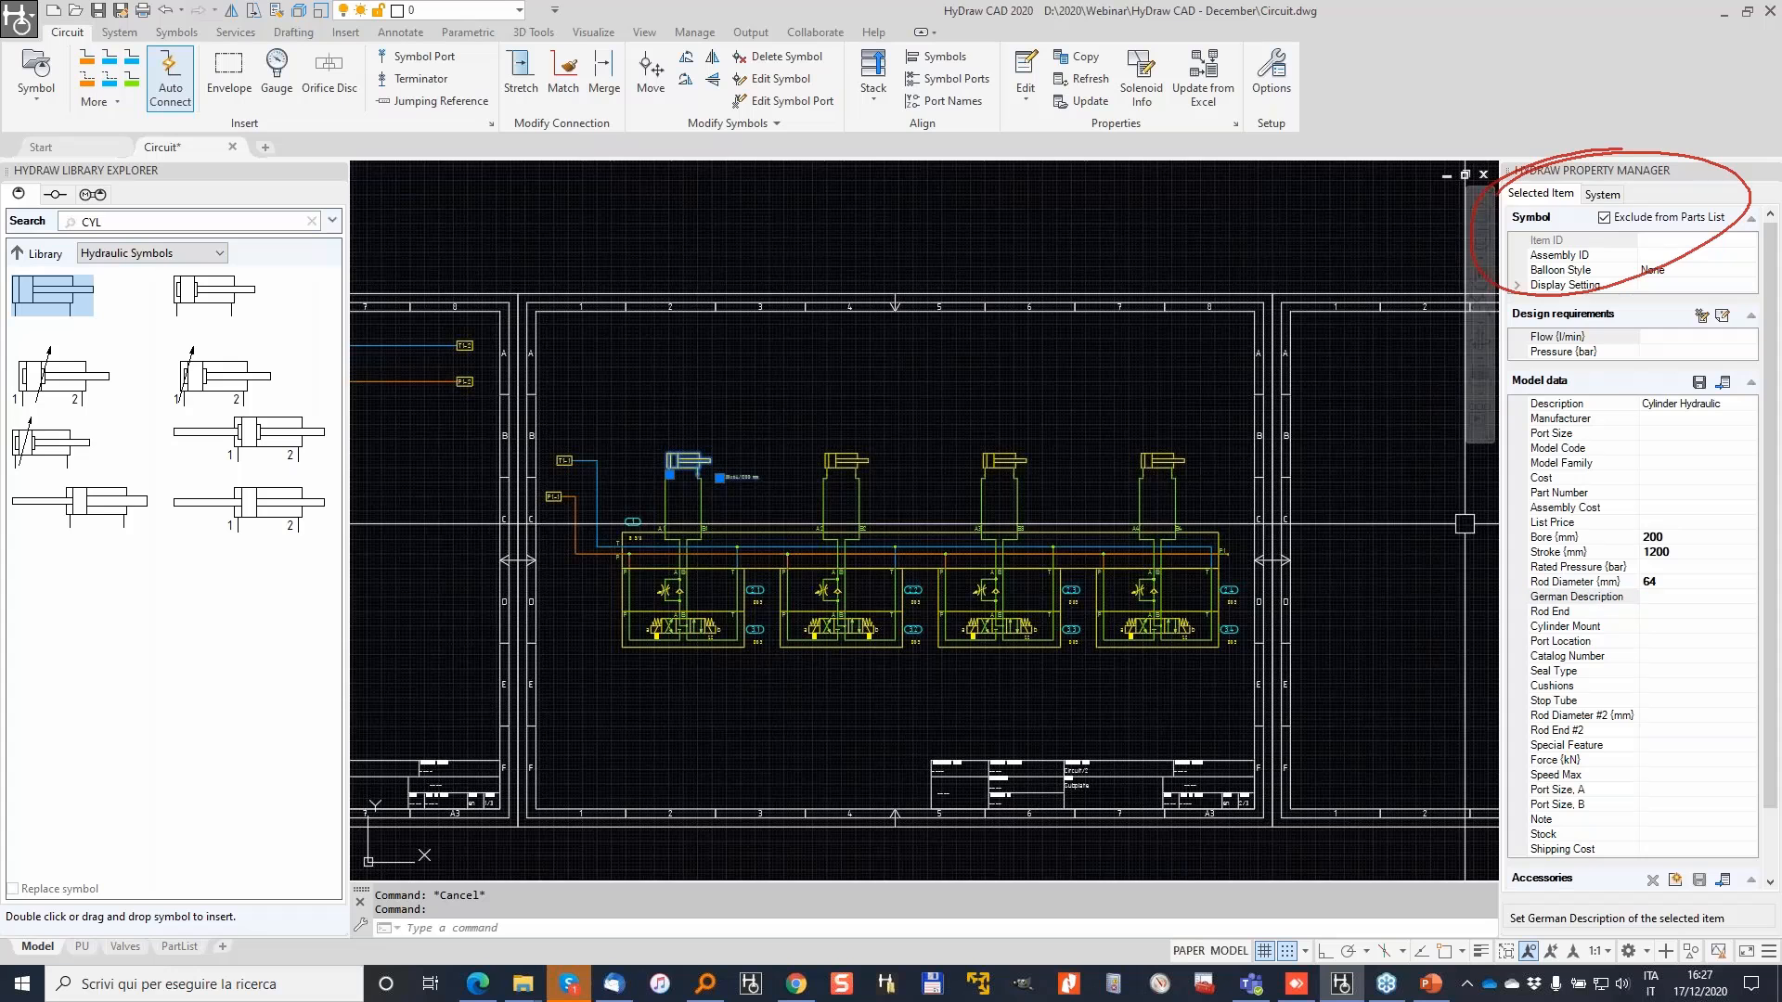
Step: Move the Ø200x64/1200 mm label above the cylinder
scroll(716, 437, "up", 6)
left_click(728, 602)
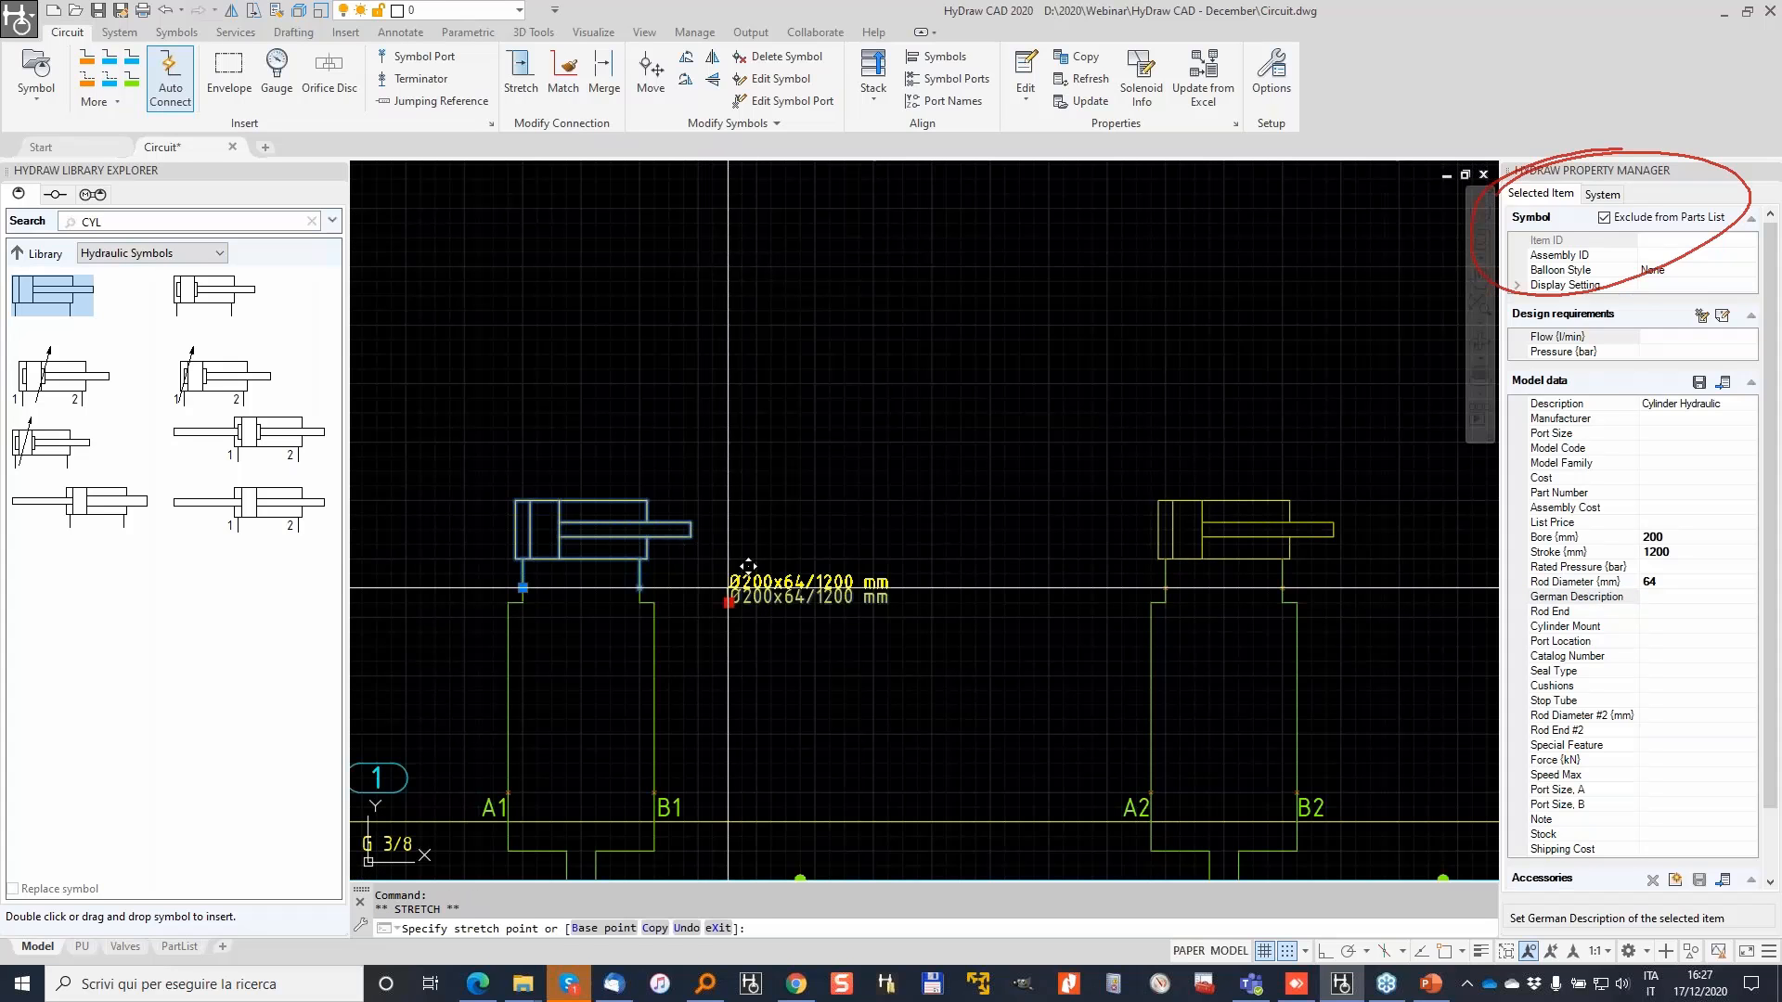
left_click(523, 485)
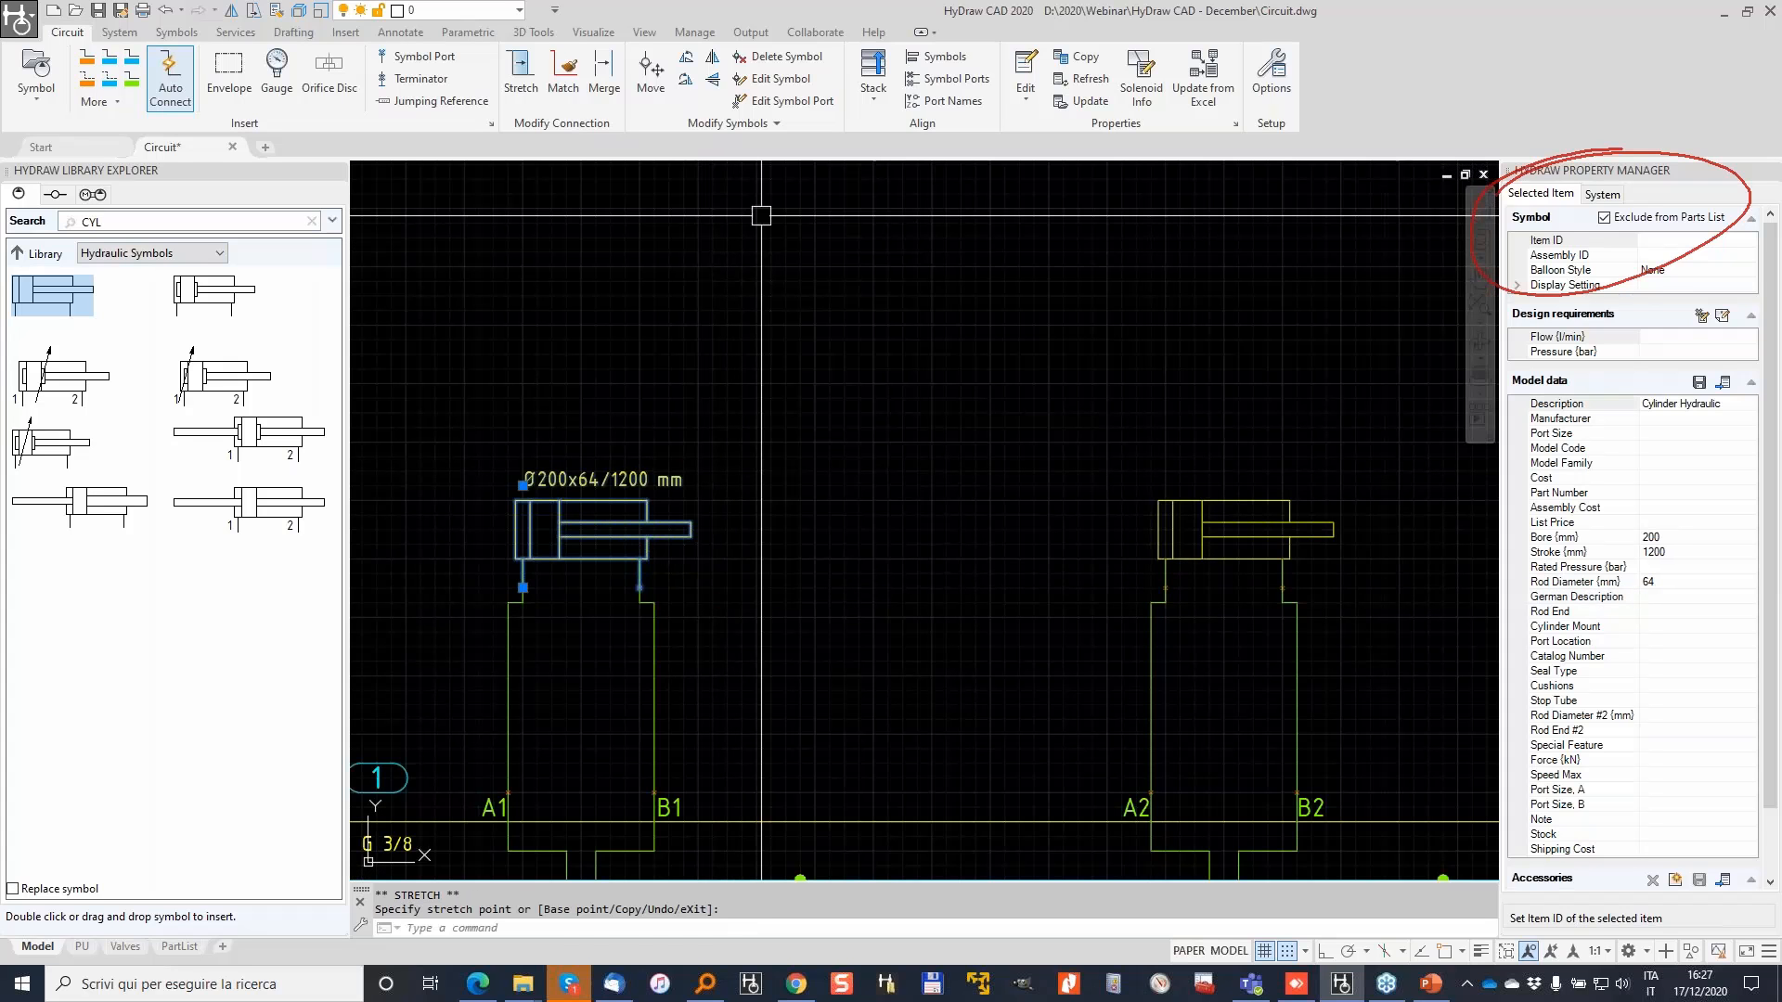
Step: Copy only Bore, Stroke and Rod Diameter from the first cylinder to the other three cylinders
left_click(1084, 57)
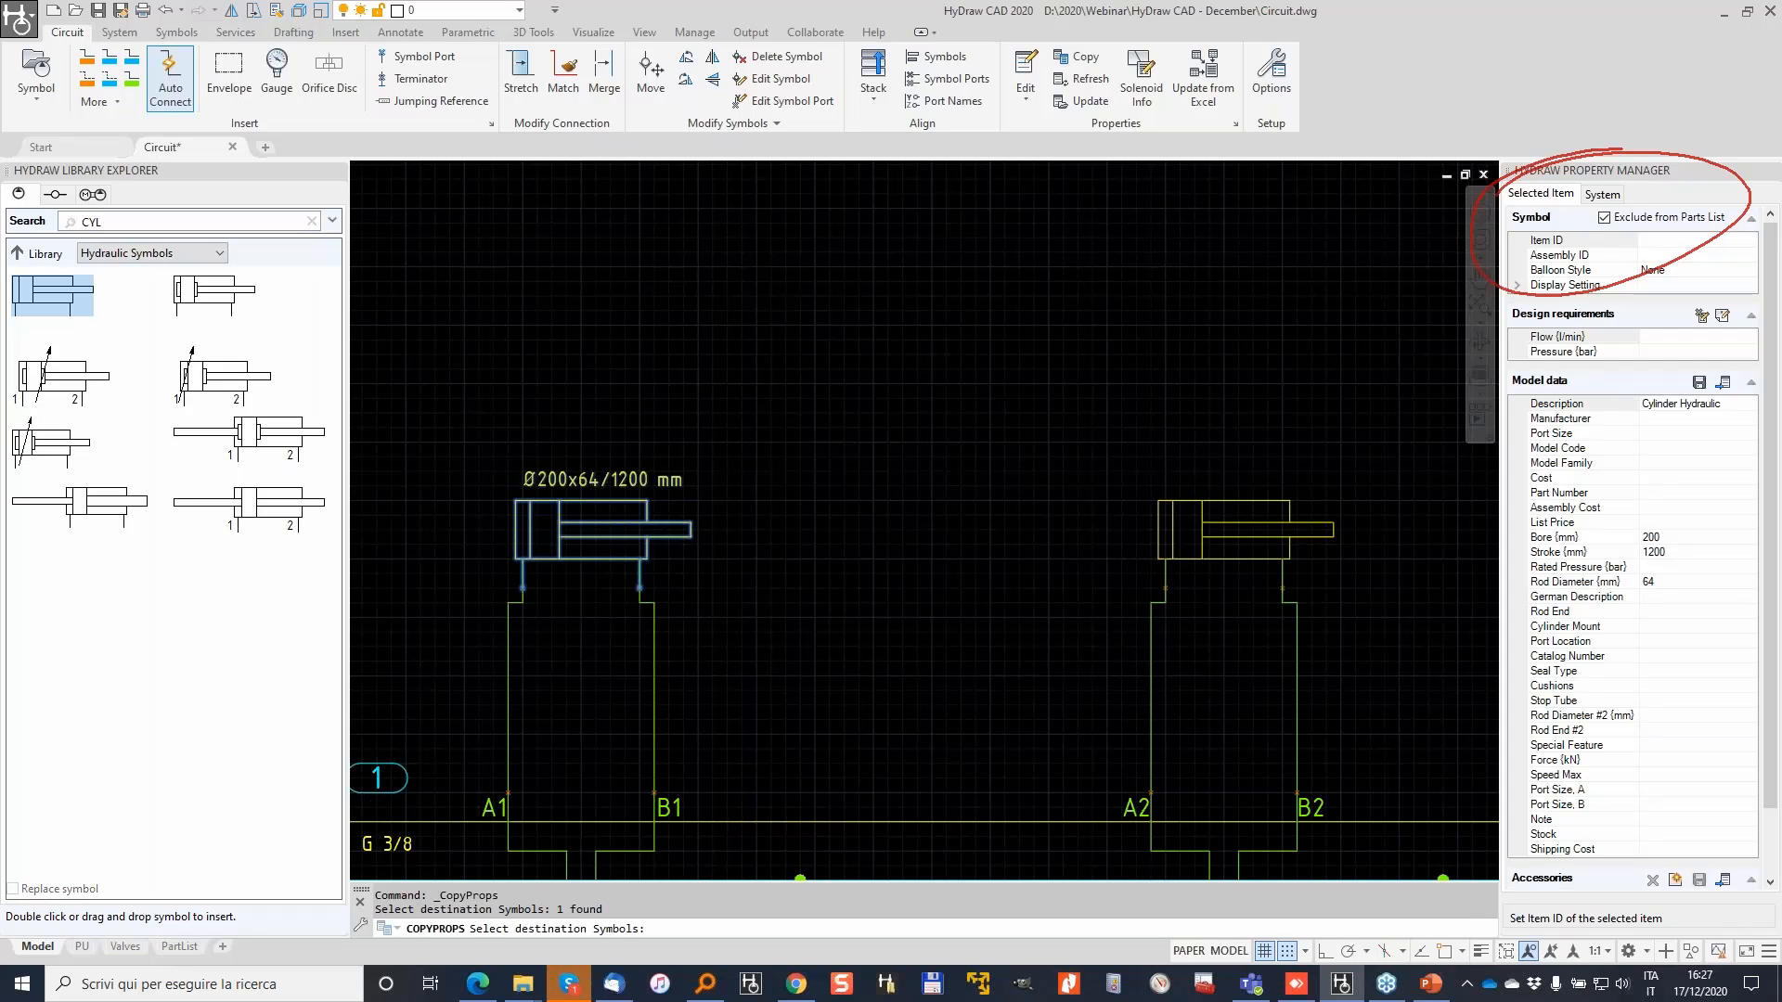
scroll(683, 478, "down", 2)
middle_click_drag(1114, 453, 638, 504)
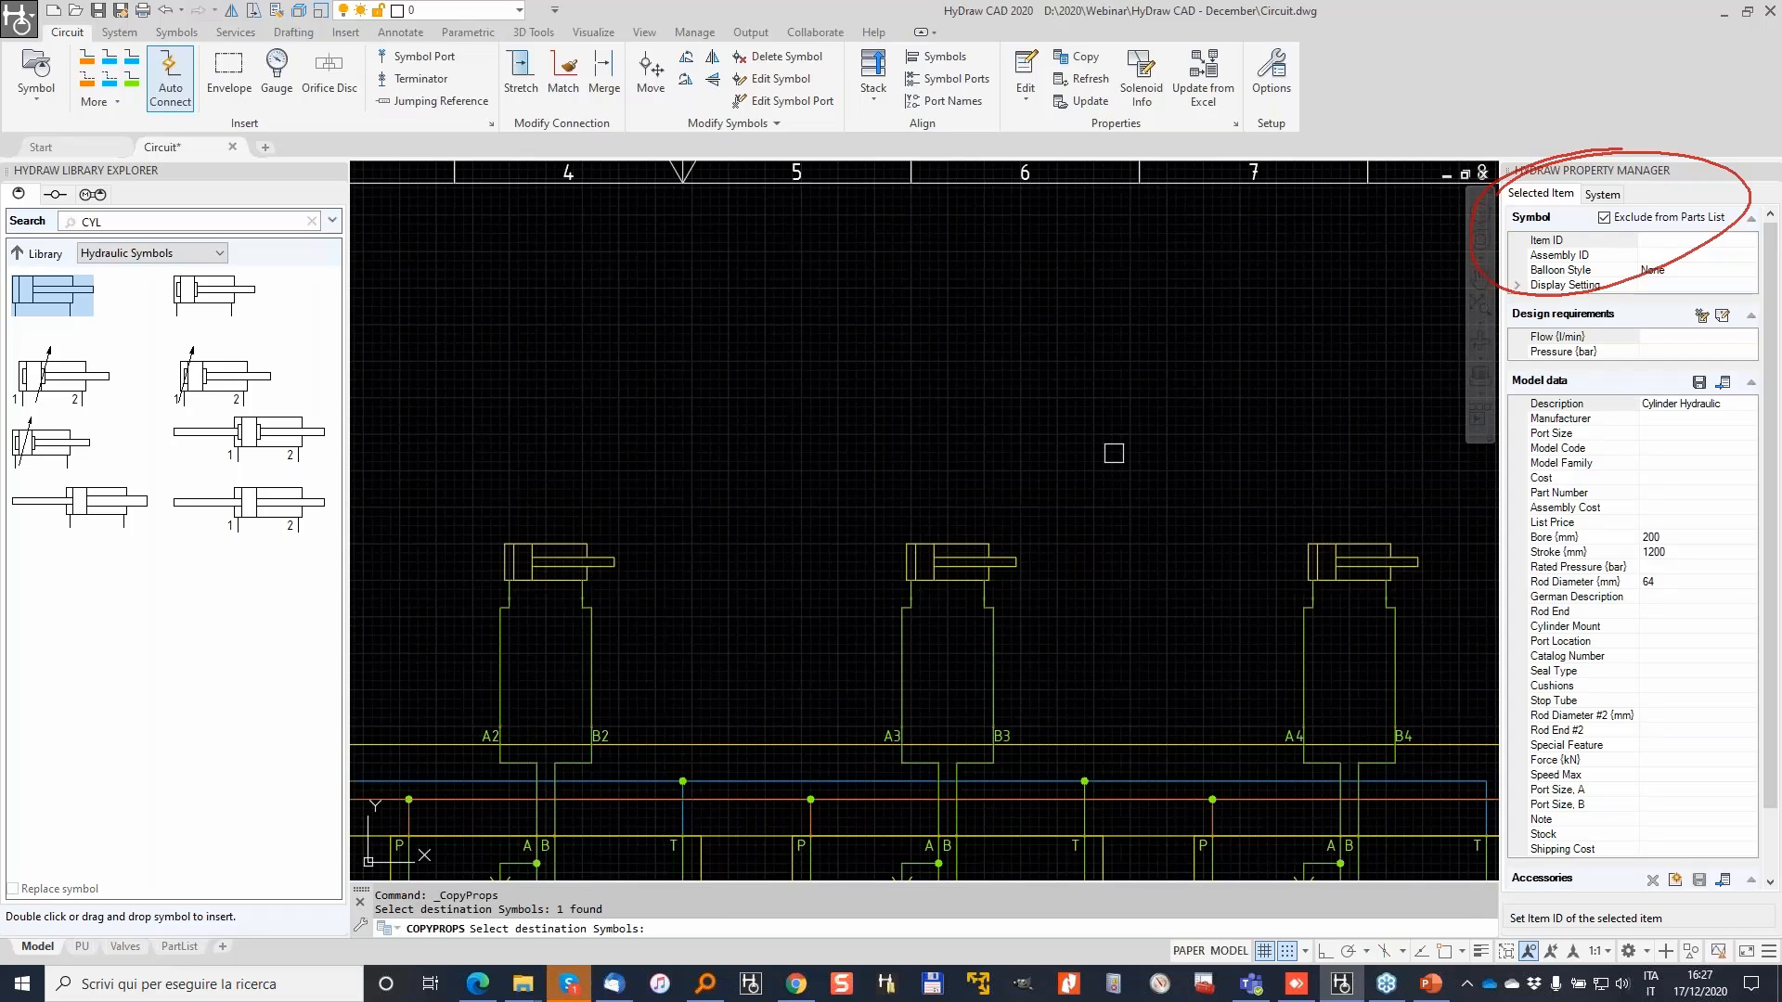
left_click(1440, 449)
left_click(542, 564)
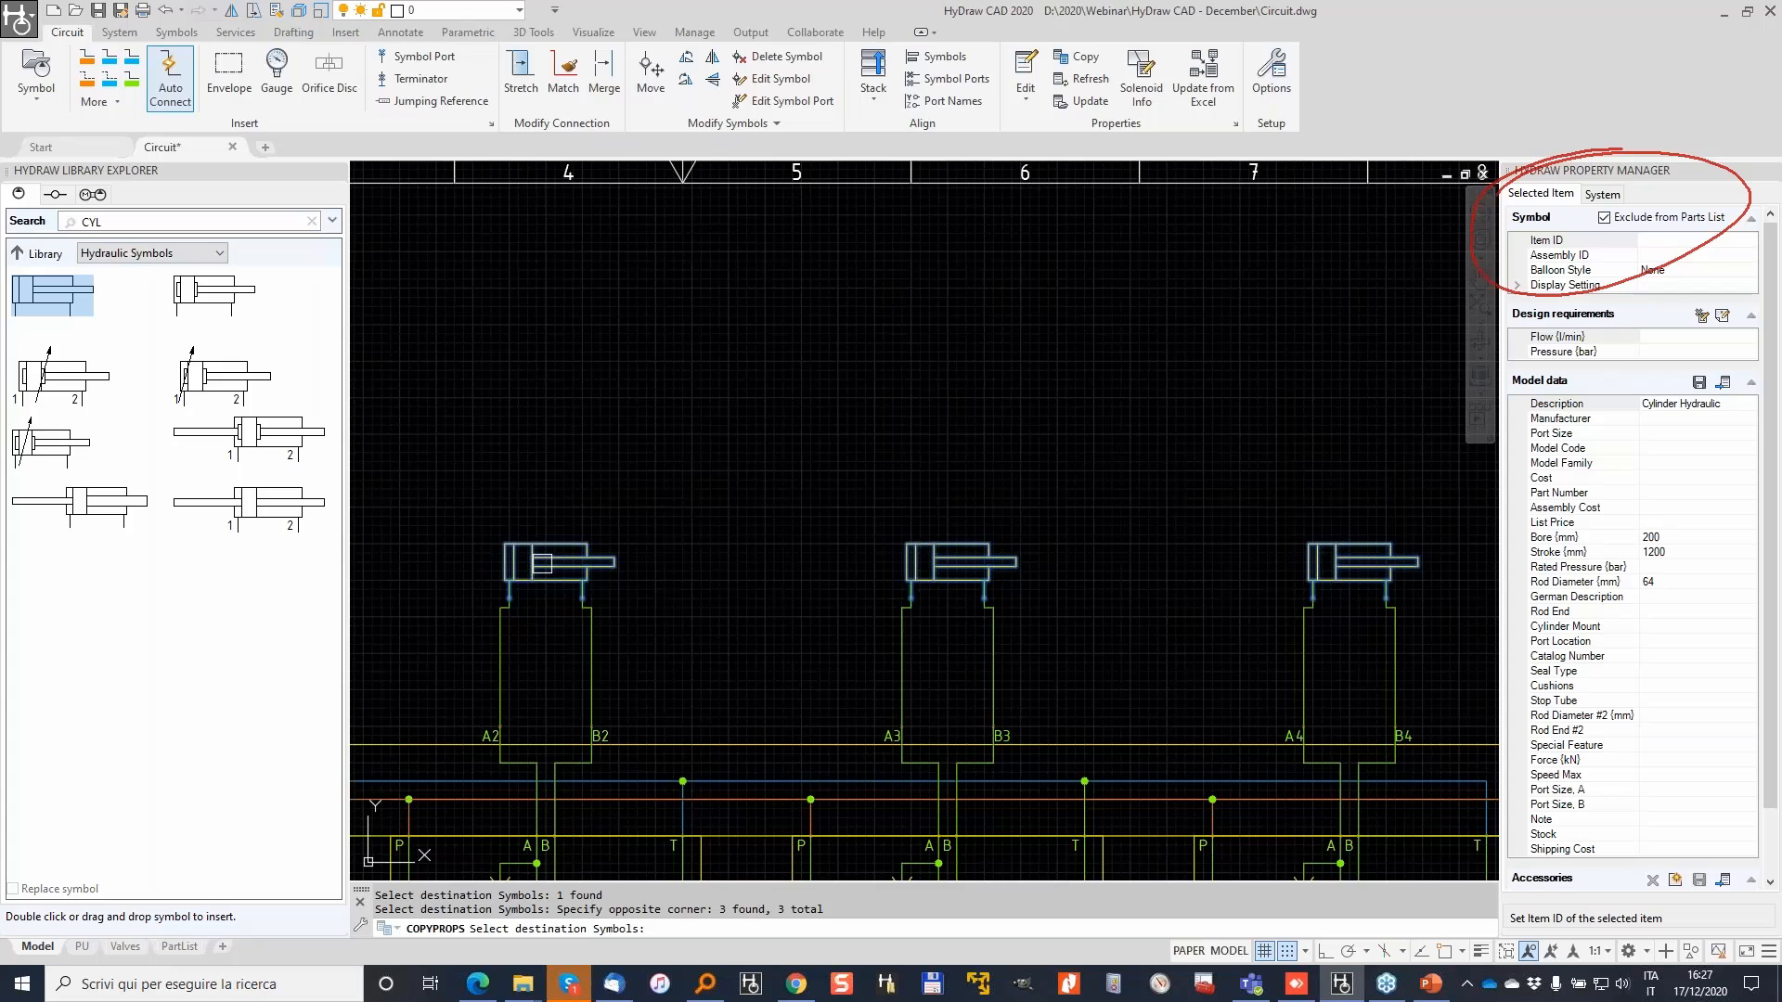
key("Return")
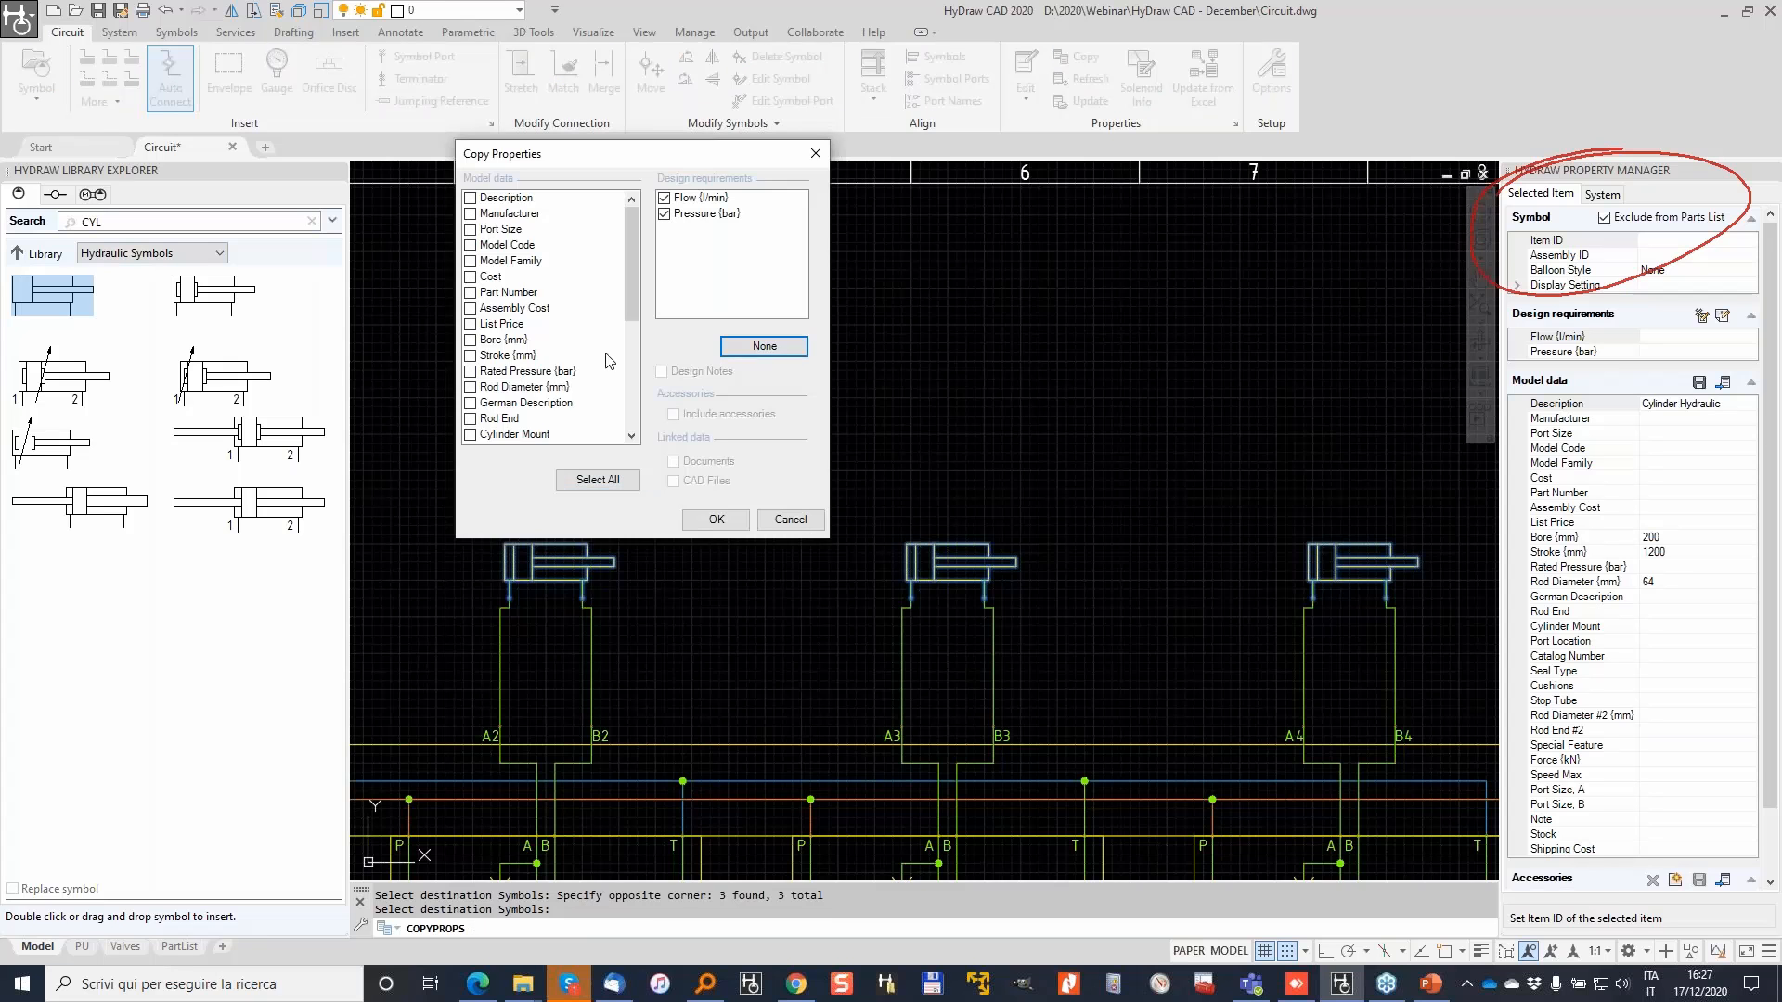
left_click(764, 345)
left_click(471, 340)
left_click(470, 355)
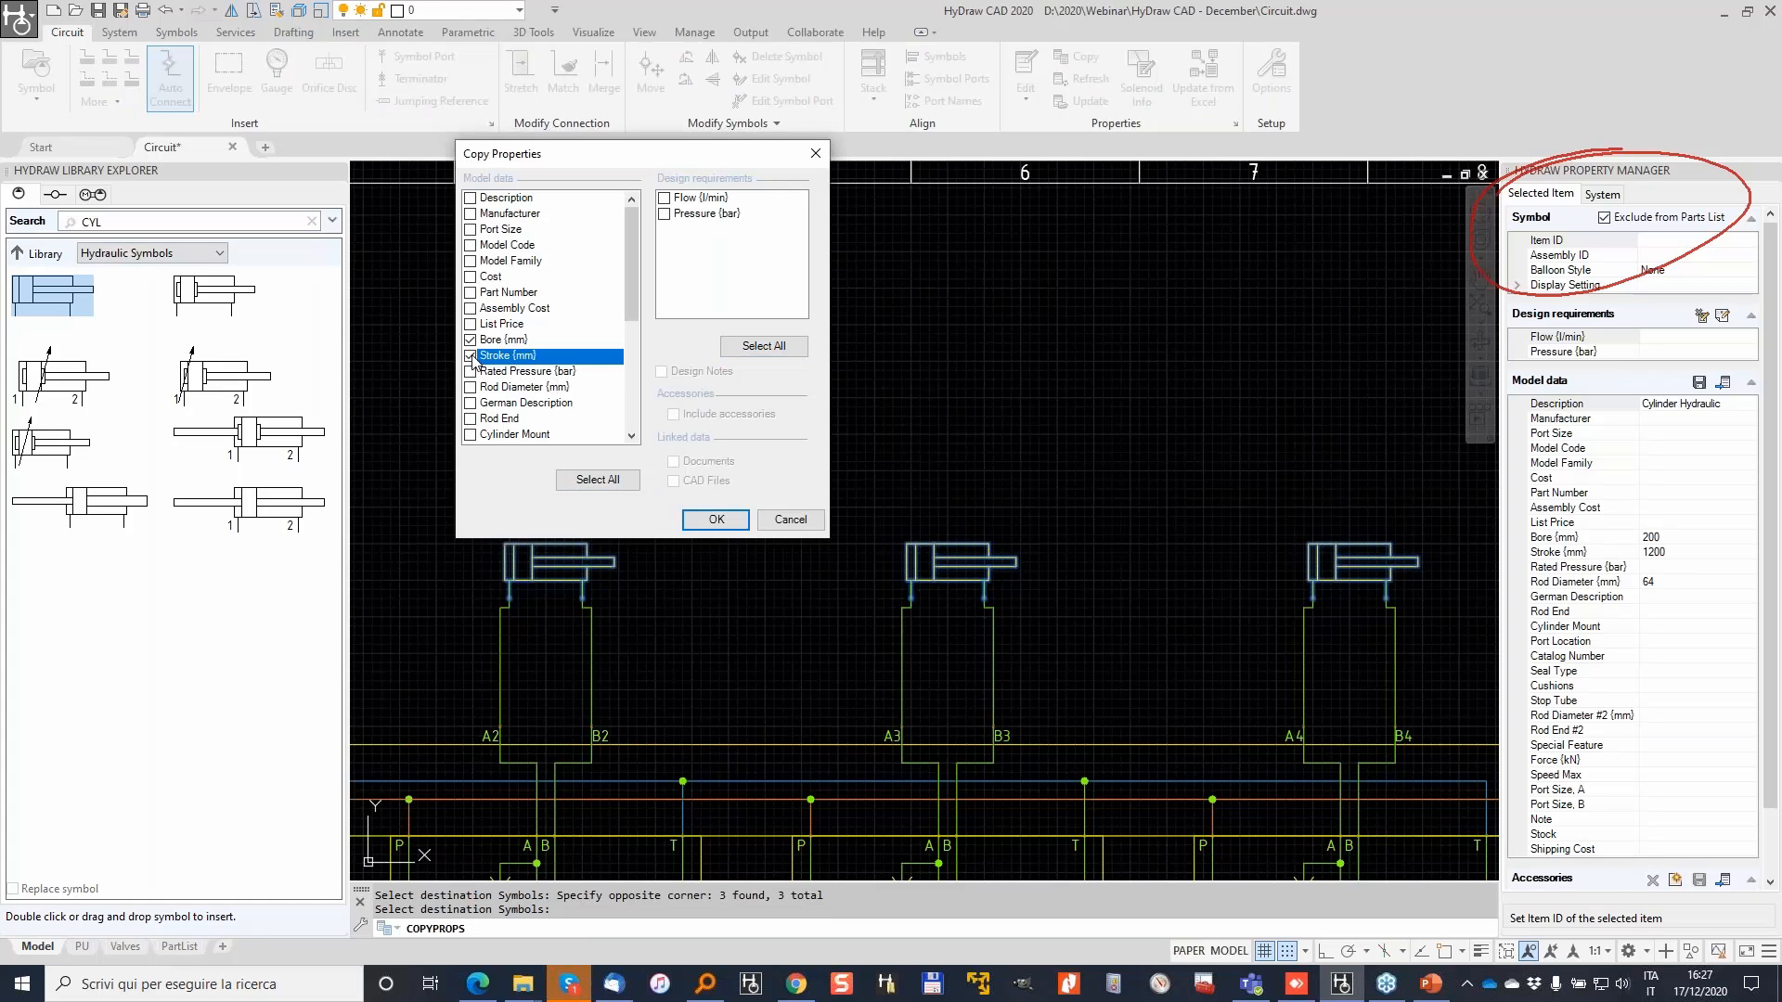
left_click(471, 387)
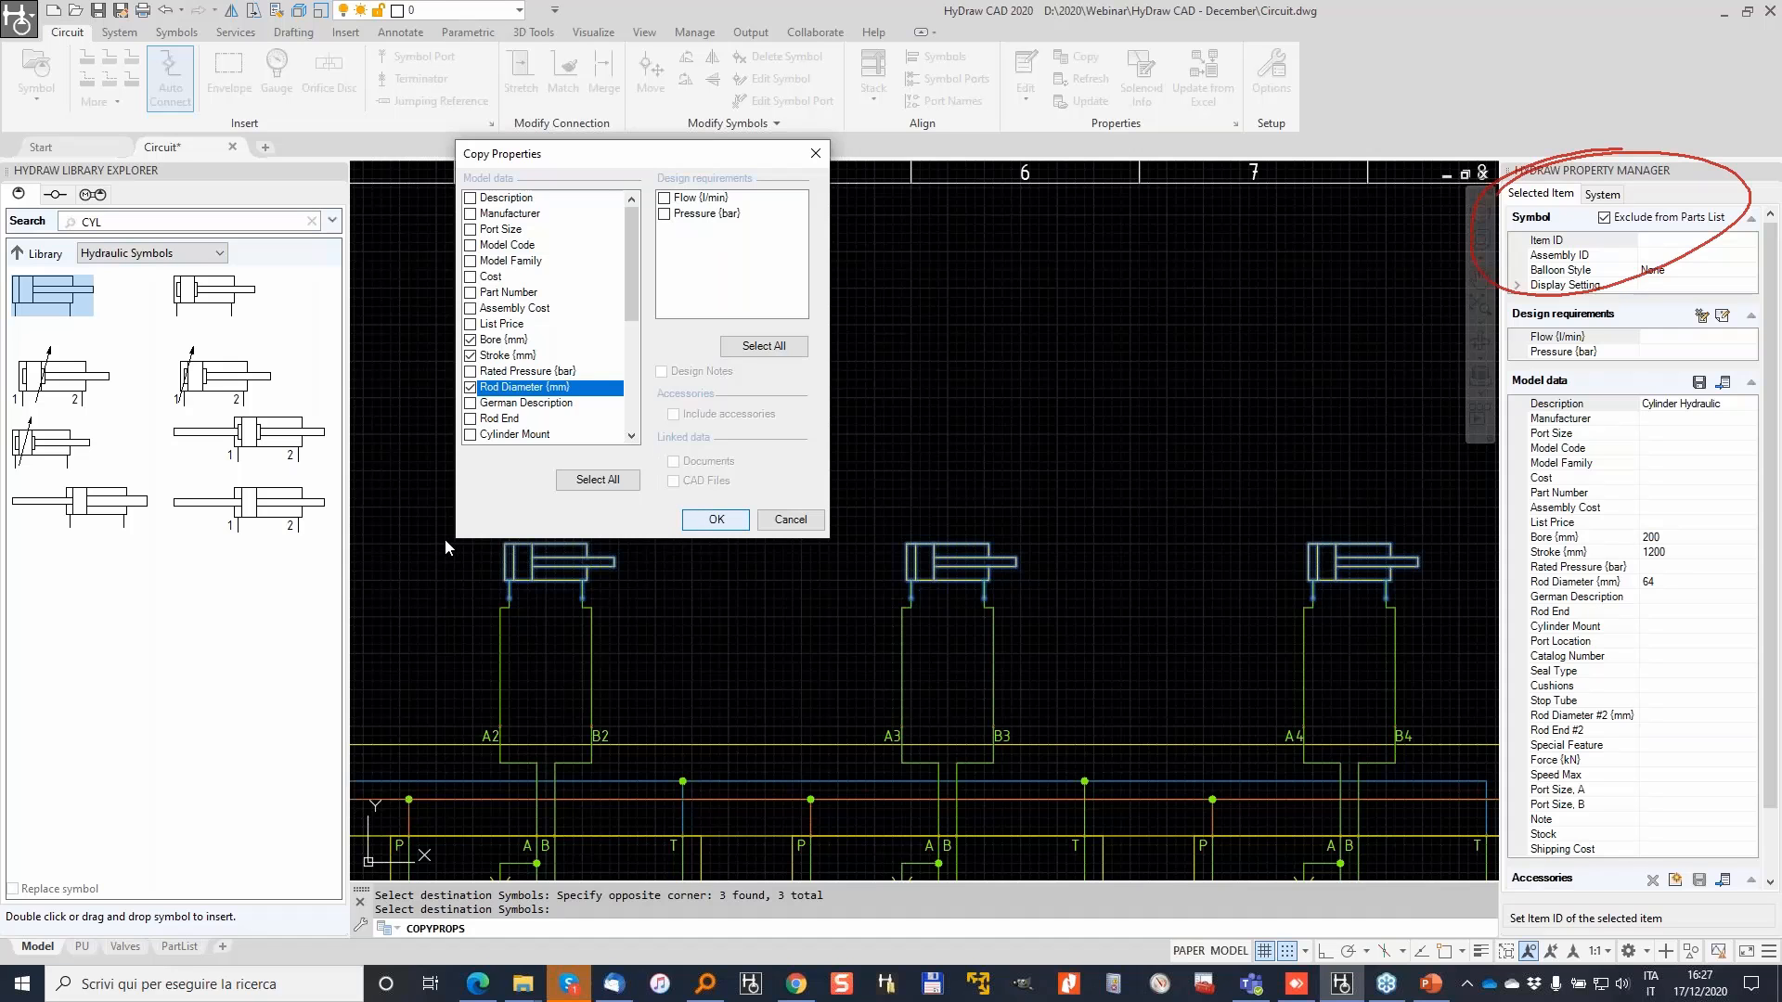
key("Return")
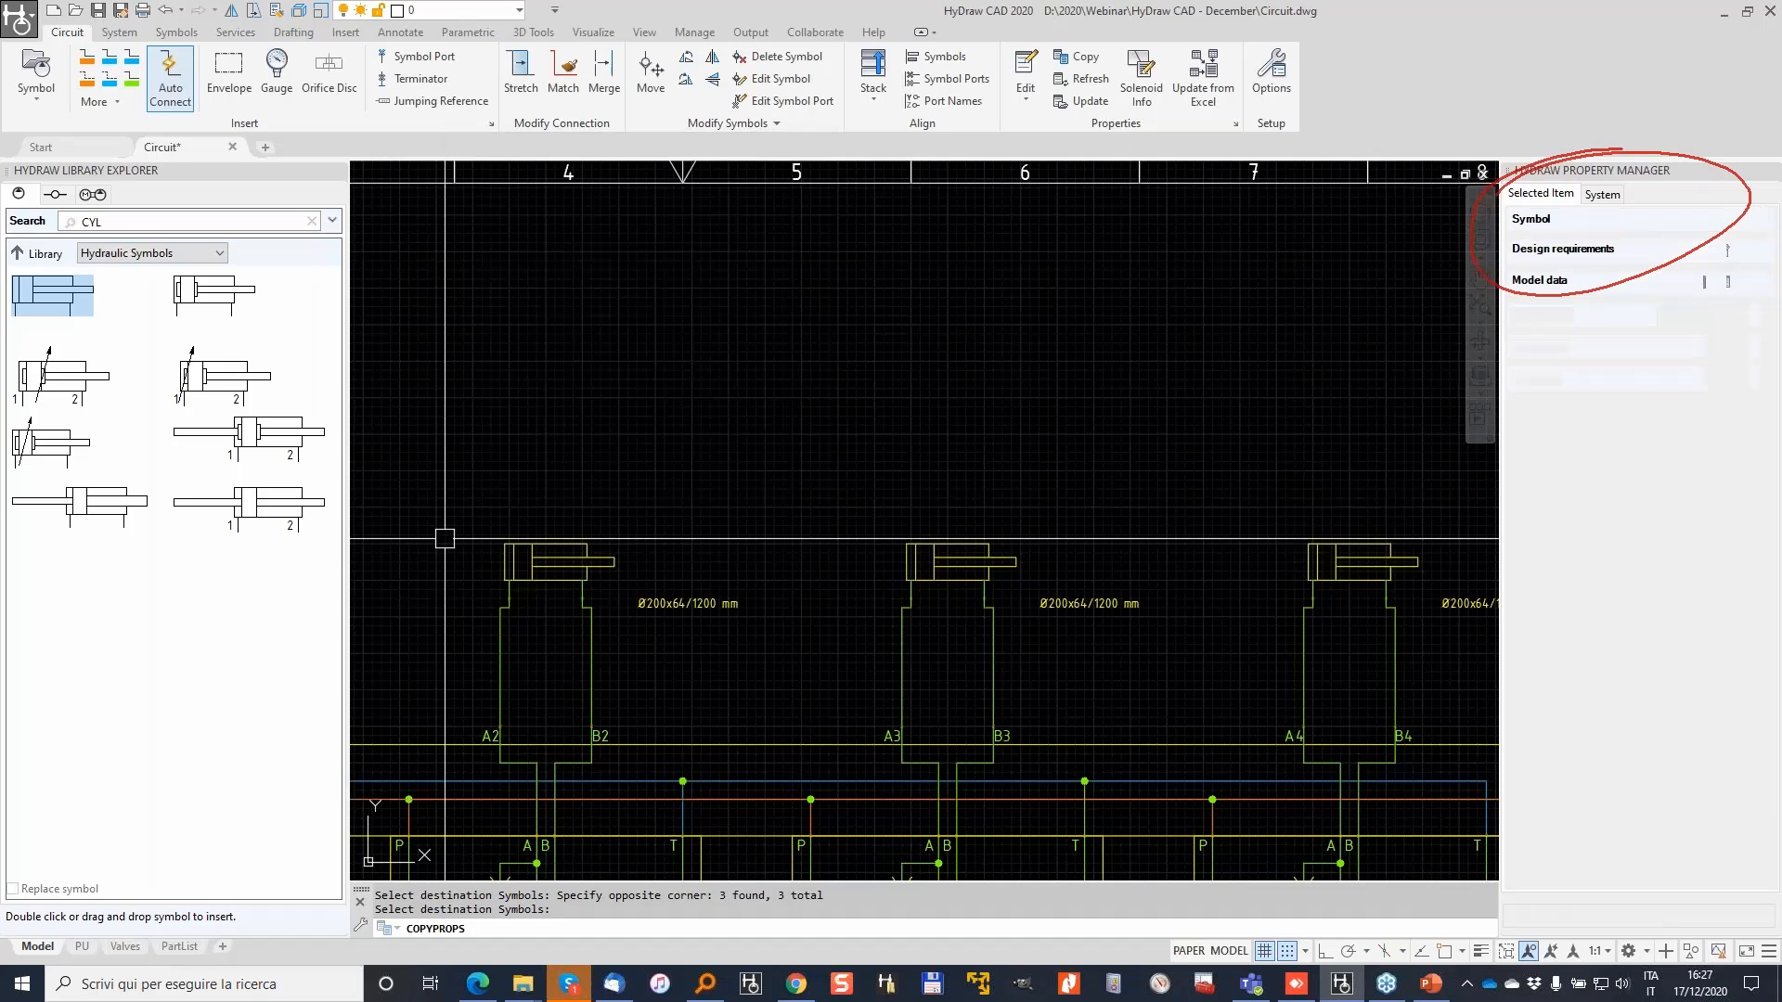
Step: Check the left cylinder's values and pick up its Ø200x64/1200 mm size label
left_click(630, 613)
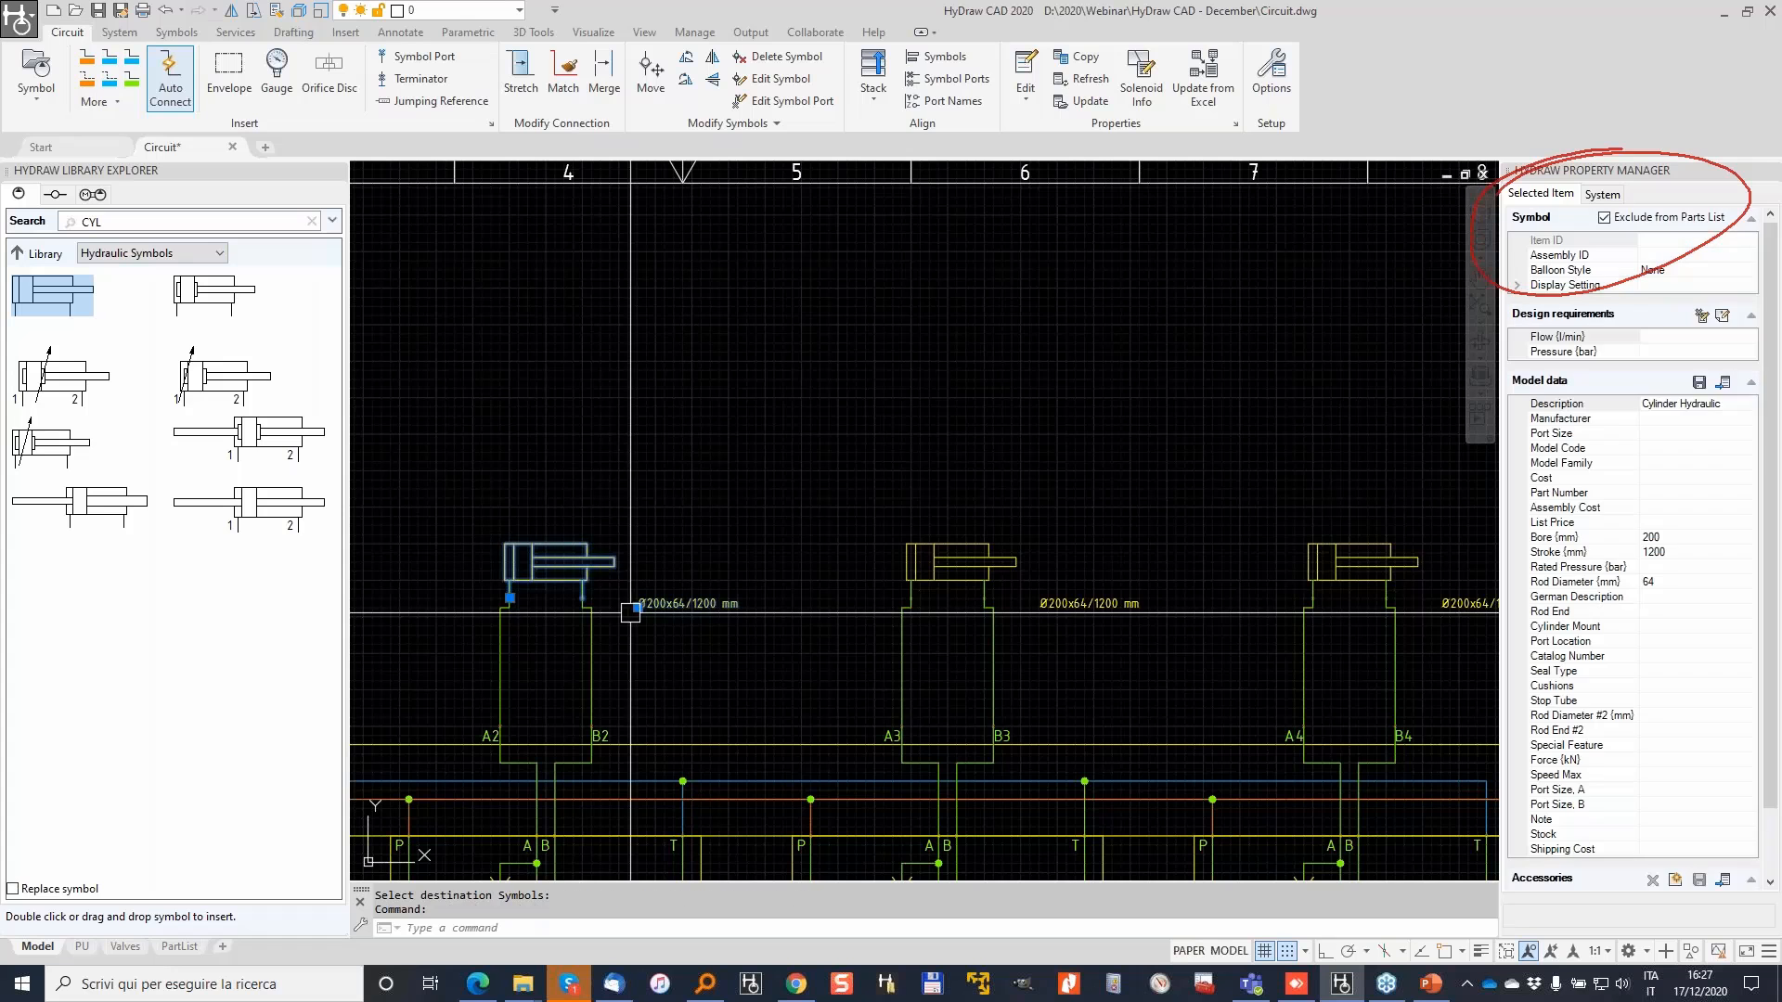
left_click(630, 612)
left_click(653, 608)
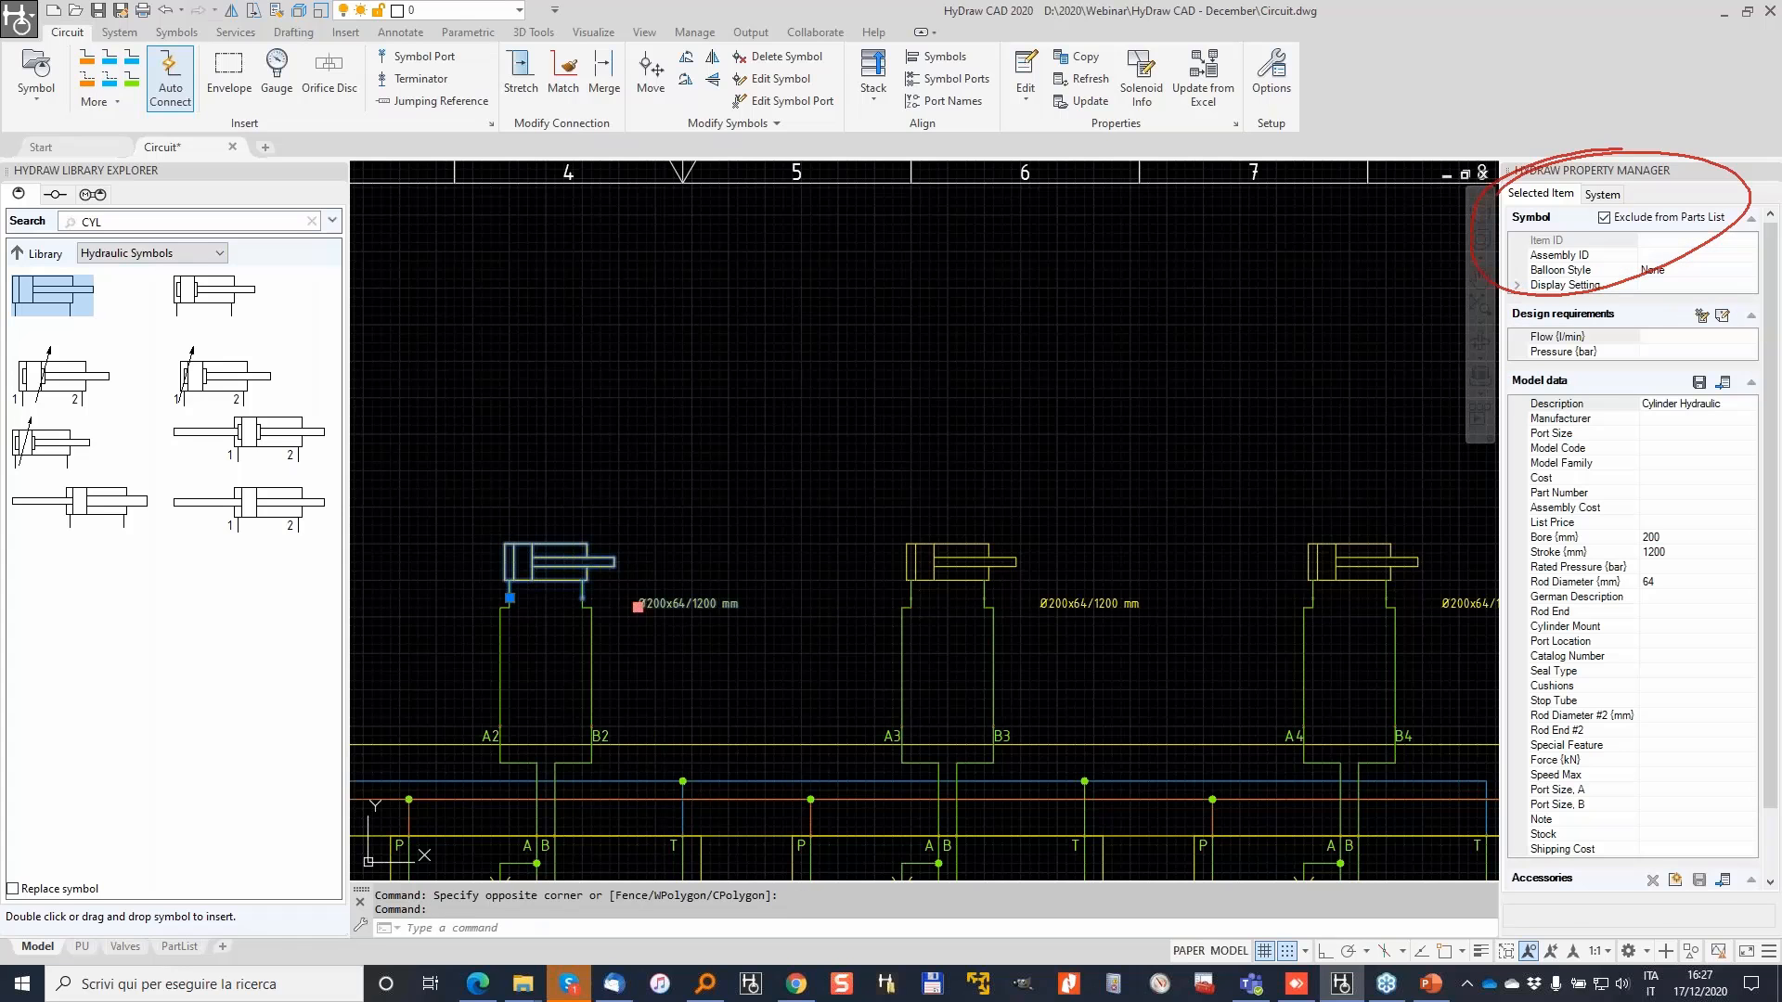
left_click(638, 607)
Step: Move the middle and right cylinders' Ø200x64/1200 mm labels up above their cylinders
key("Escape")
left_click(1052, 606)
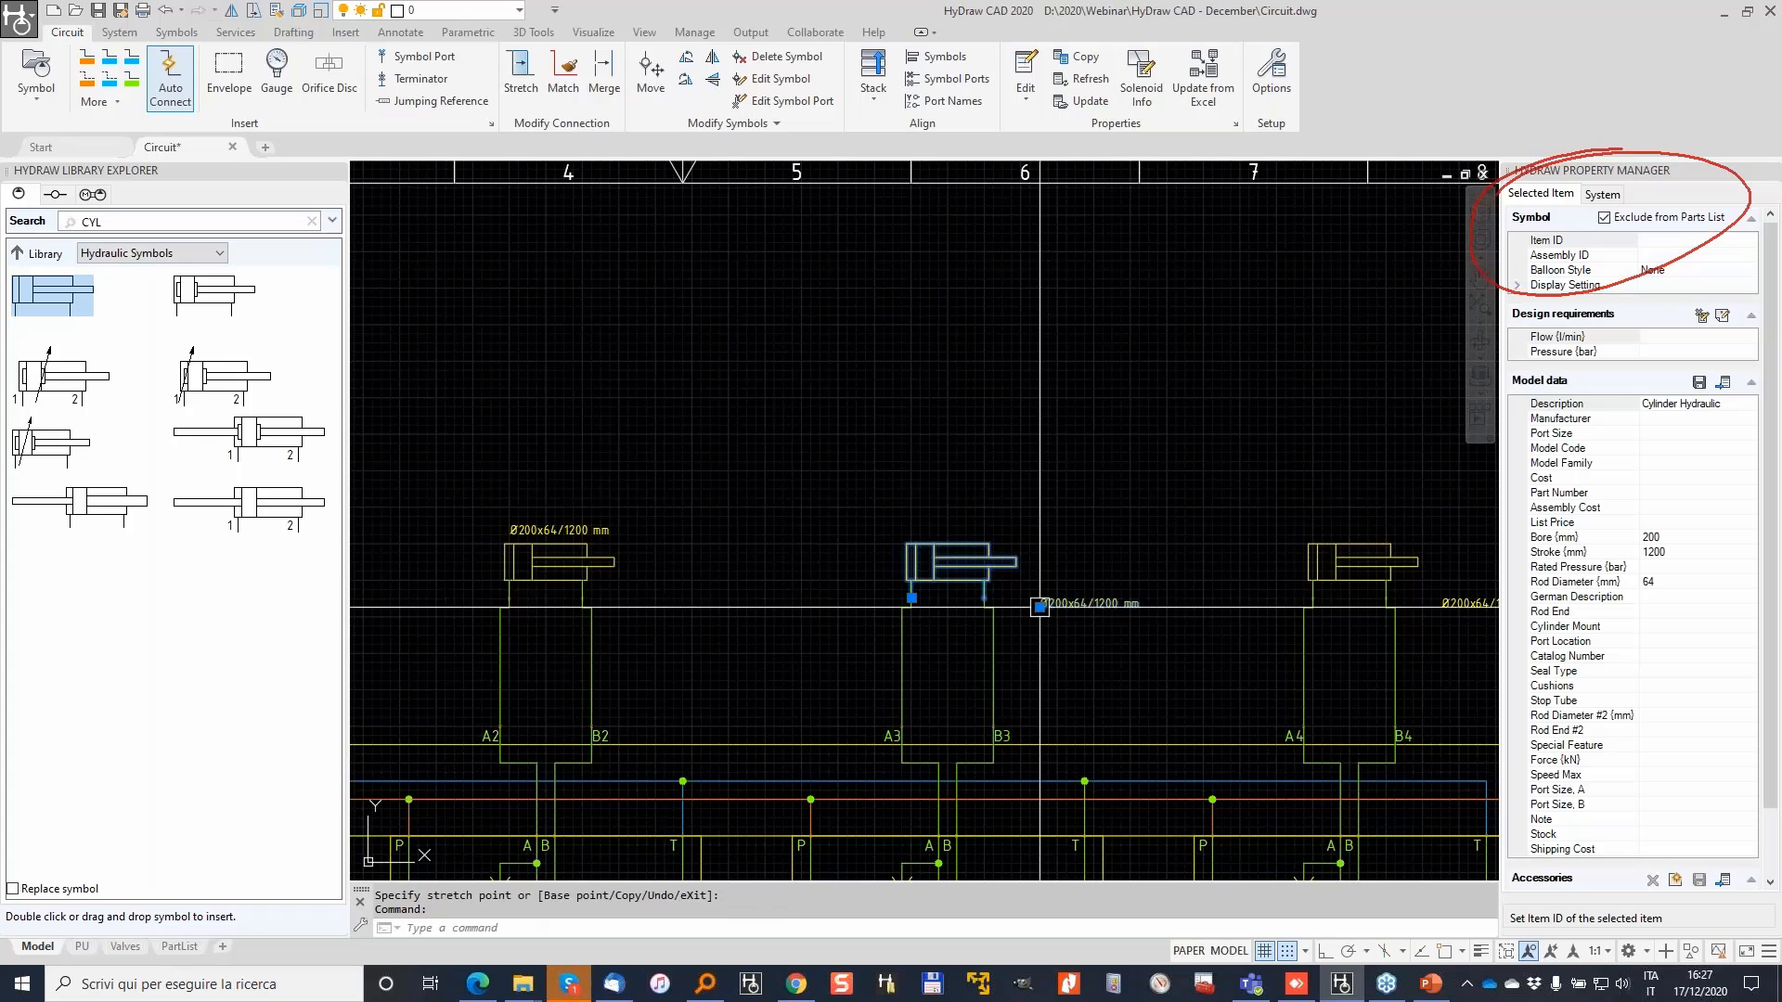
left_click(1040, 607)
left_click(912, 534)
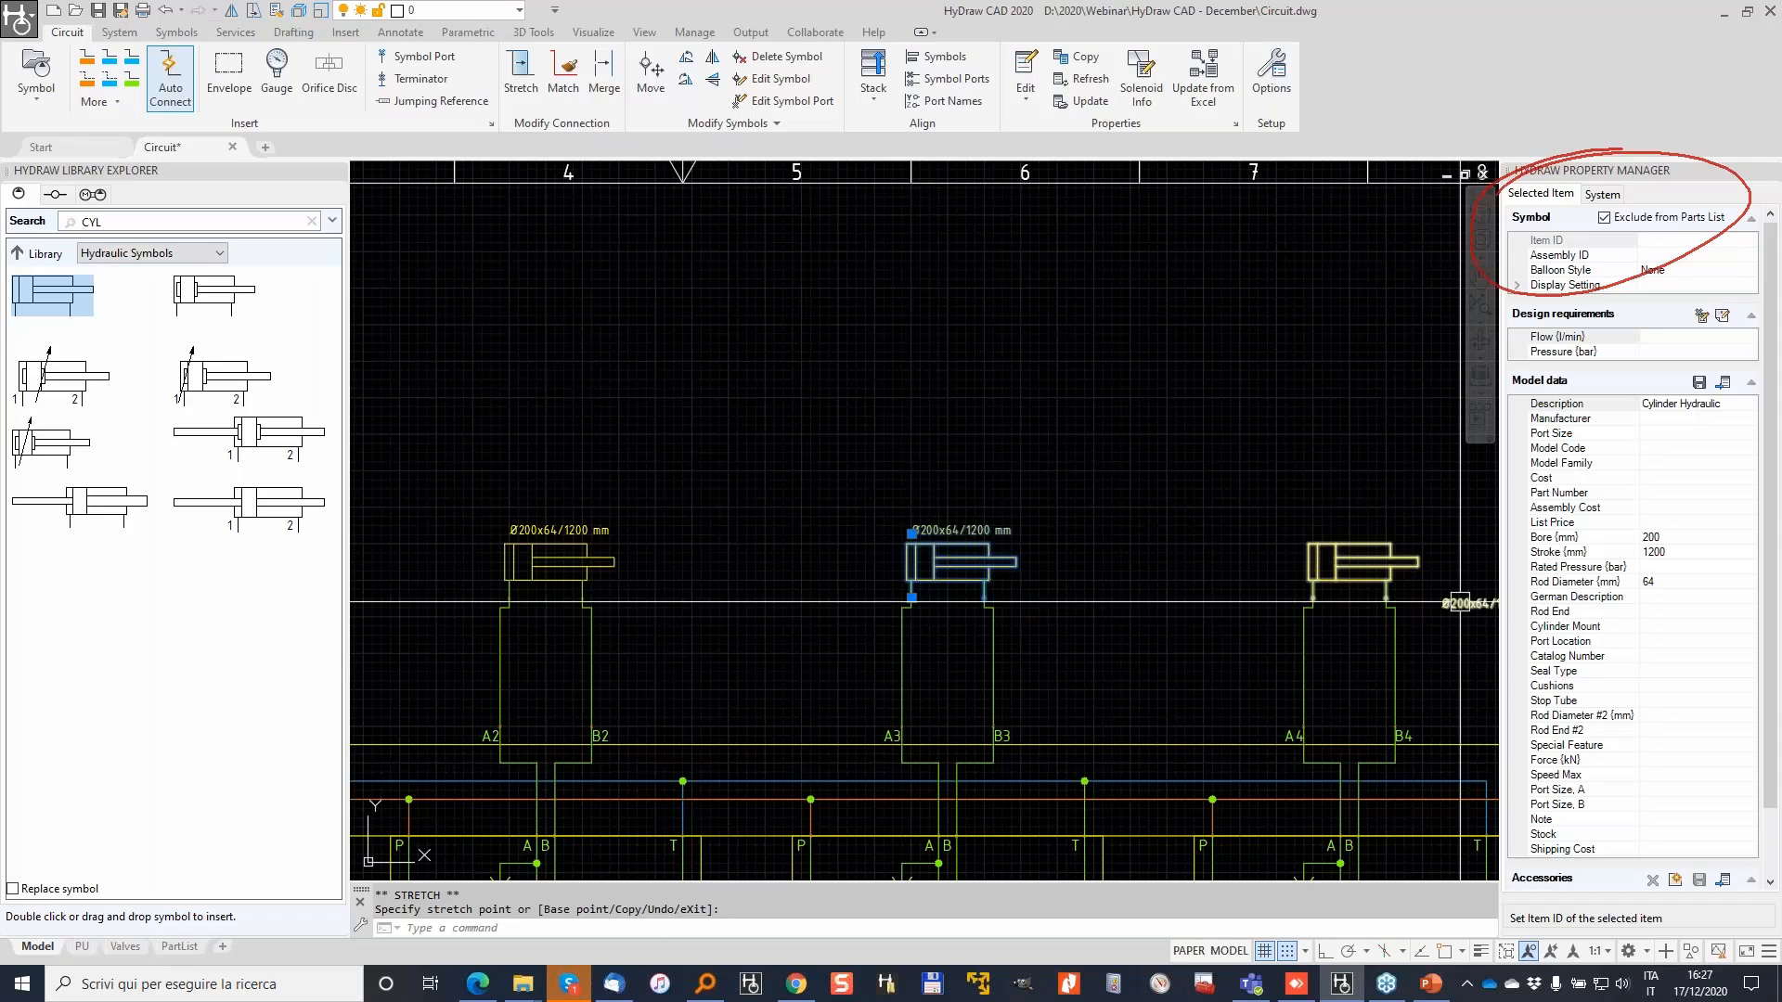
key("Escape")
left_click(1460, 602)
left_click(1442, 607)
left_click(1299, 538)
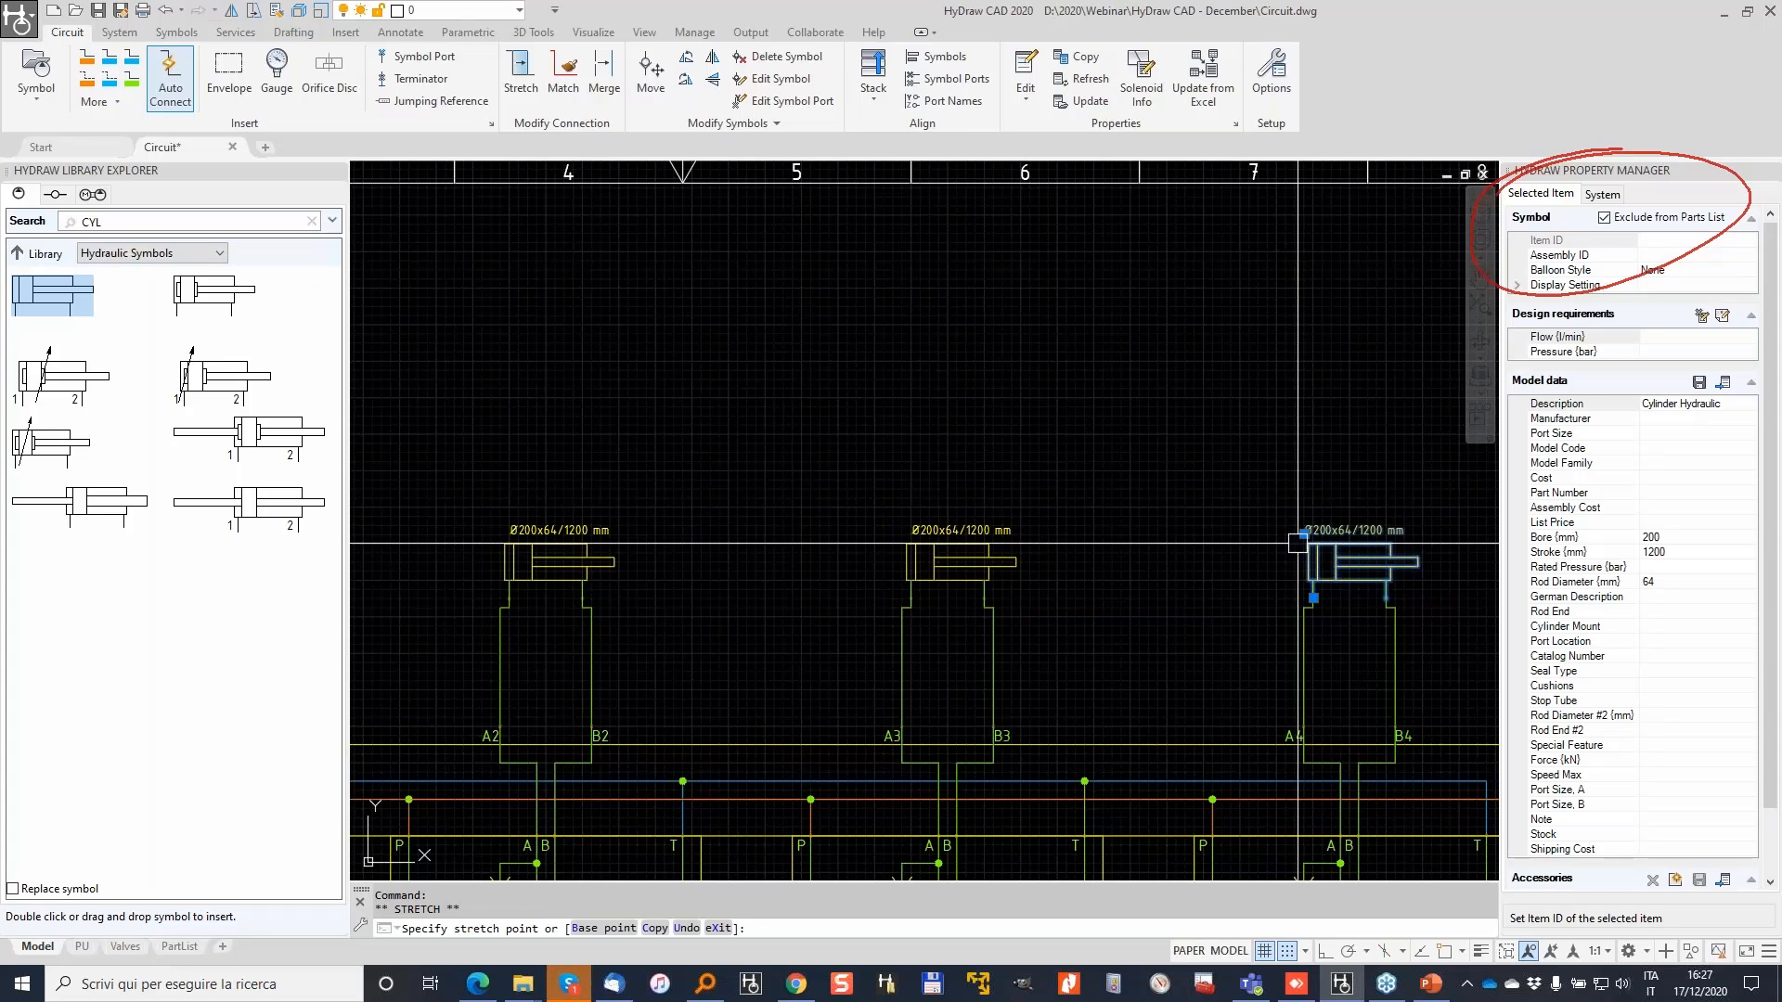
key("Escape")
Step: Zoom out and pan until the empty third sheet is in view
scroll(1298, 543, "down", 3)
key("Escape")
scroll(955, 518, "down", 5)
middle_click_drag(791, 587, 905, 513)
mouse_move(1338, 470)
middle_mouse_down()
mouse_move(1284, 461)
mouse_move(1308, 437)
mouse_move(945, 469)
mouse_move(1248, 427)
middle_mouse_up()
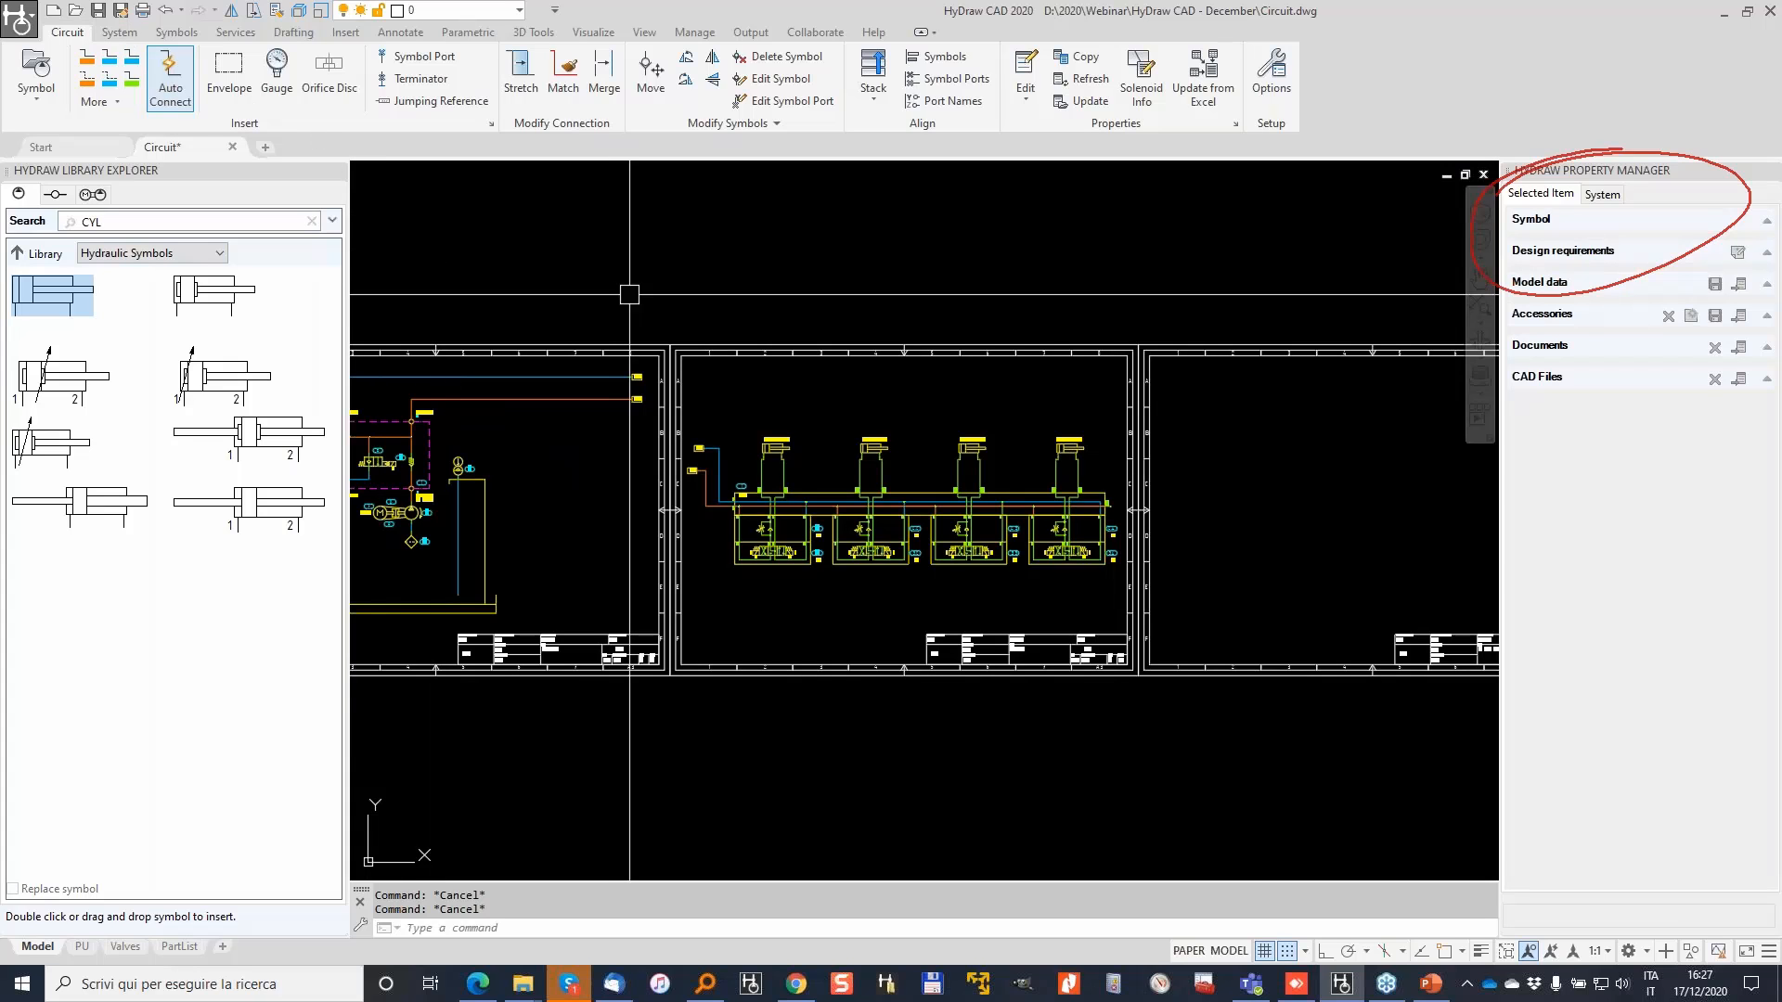
Step: Bring up the System ribbon tab with its parts list tools
left_click(119, 31)
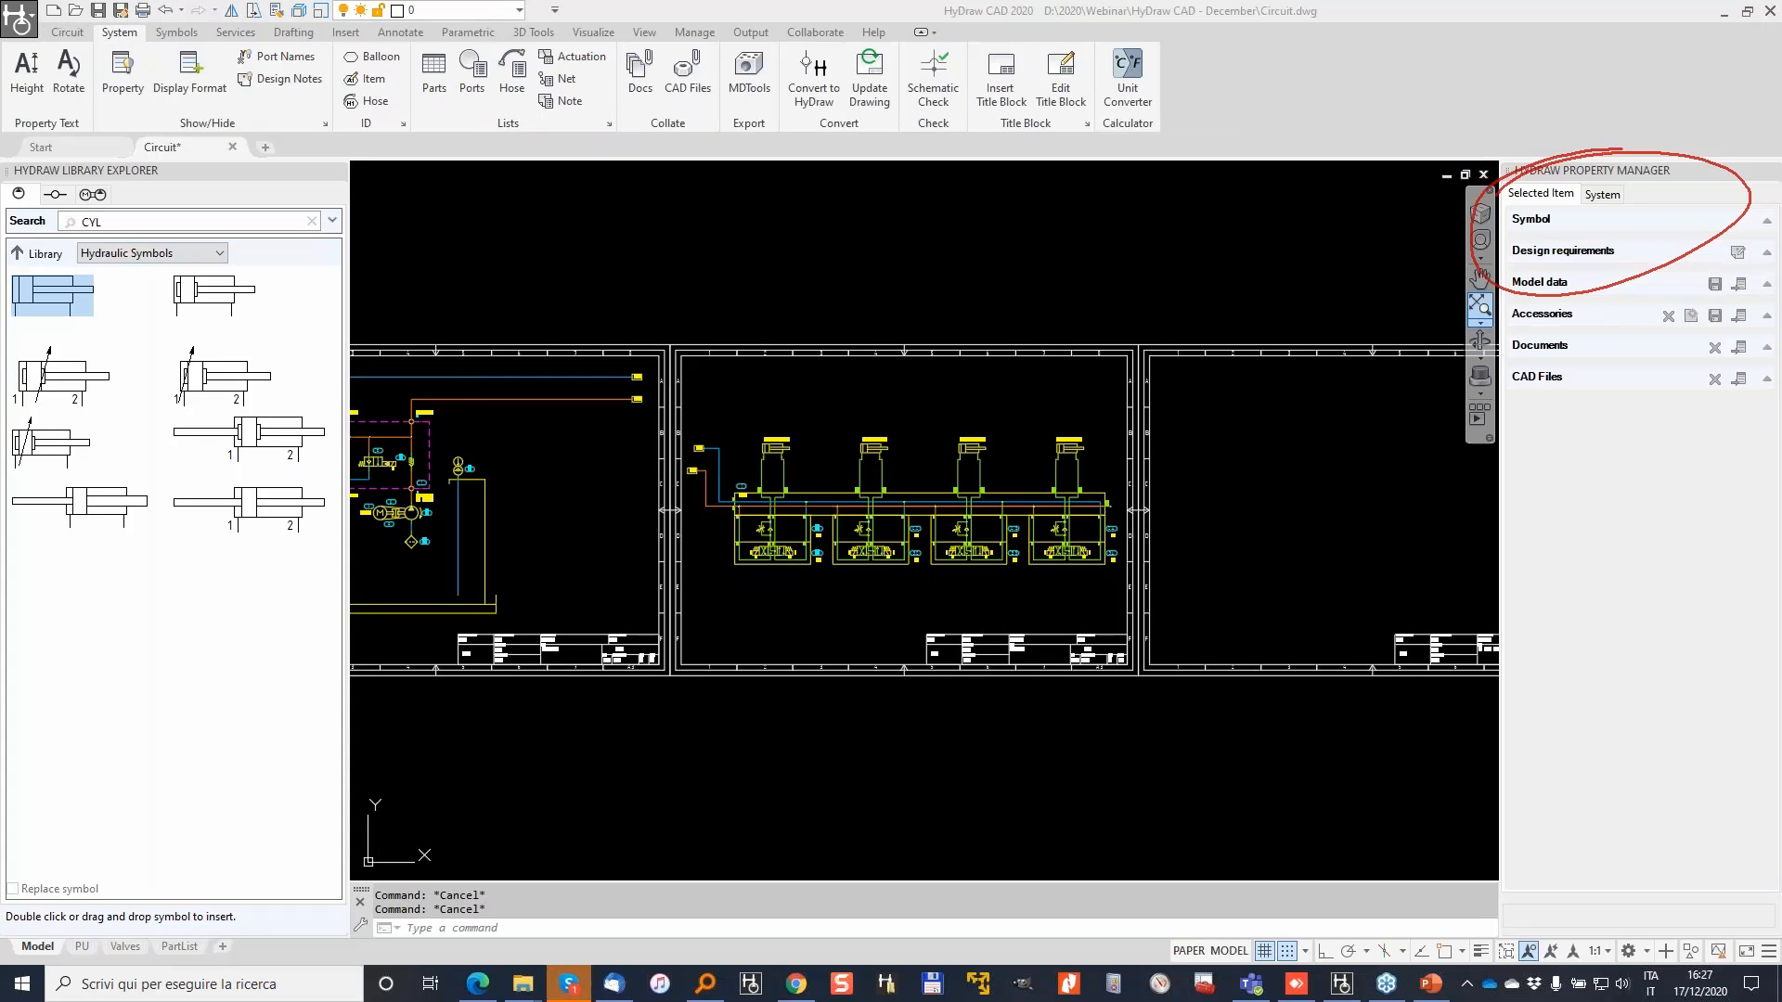
key("Escape")
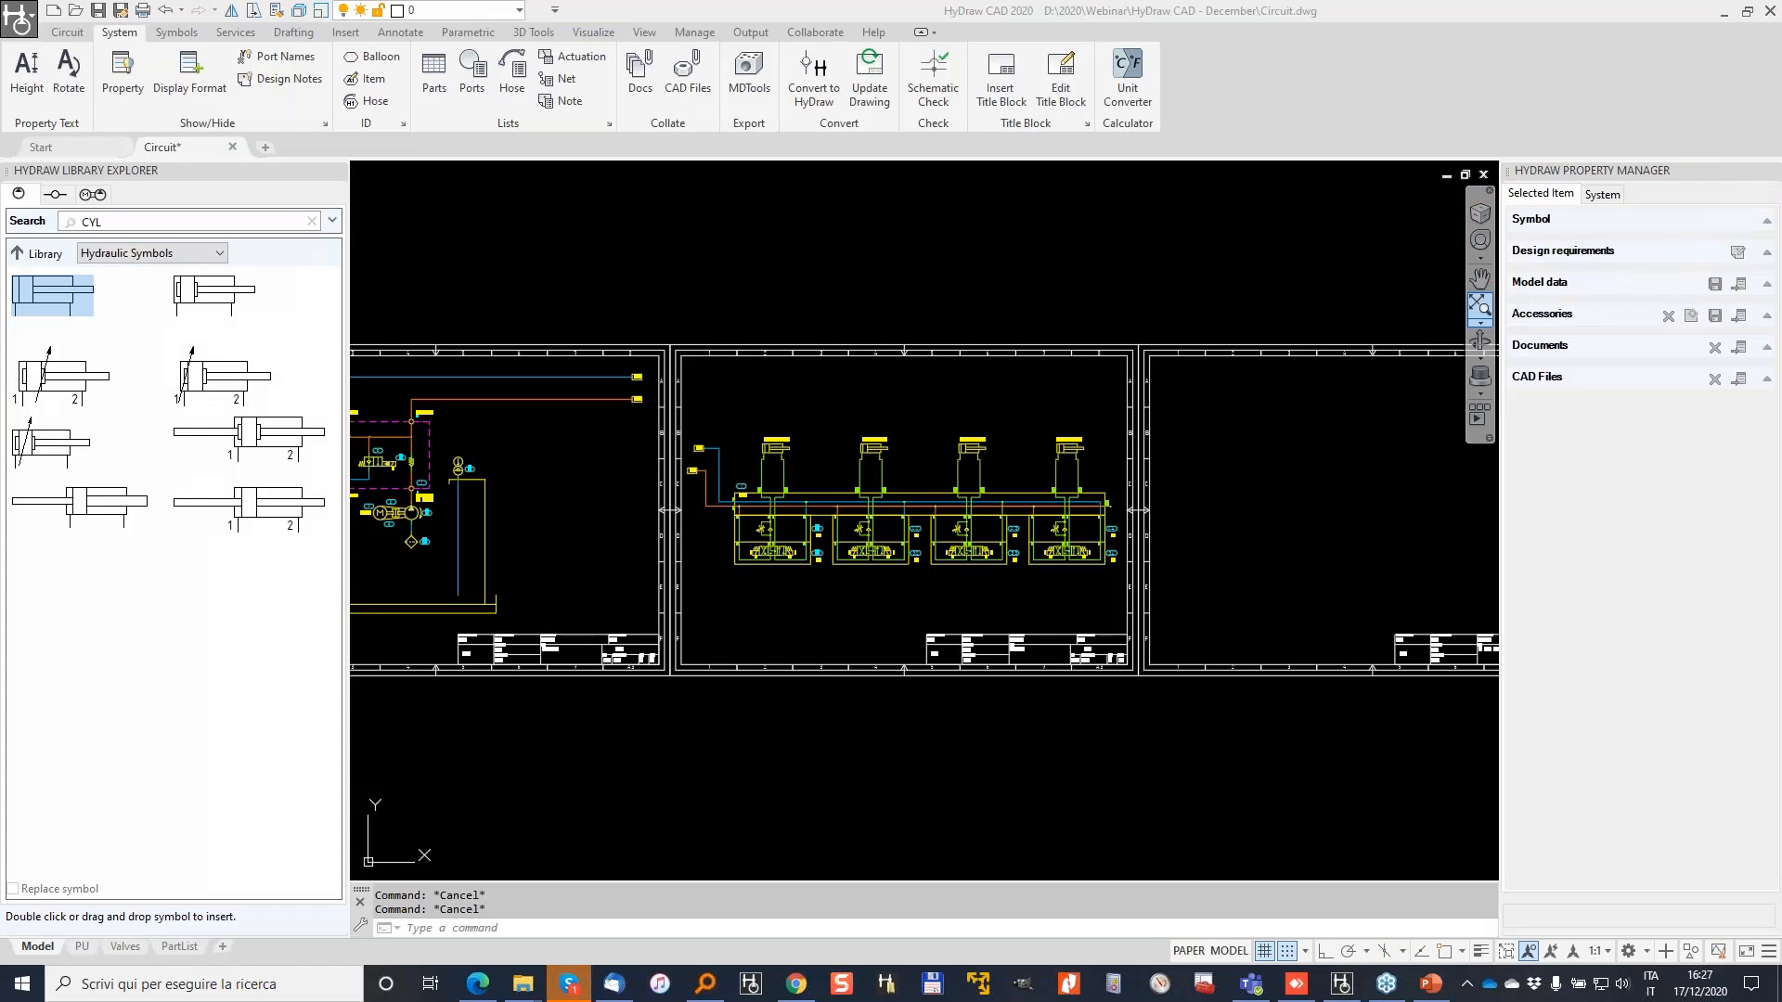
mouse_move(431, 37)
left_mouse_down()
mouse_move(383, 56)
mouse_move(464, 102)
mouse_move(415, 30)
mouse_move(444, 103)
mouse_move(399, 144)
left_mouse_up()
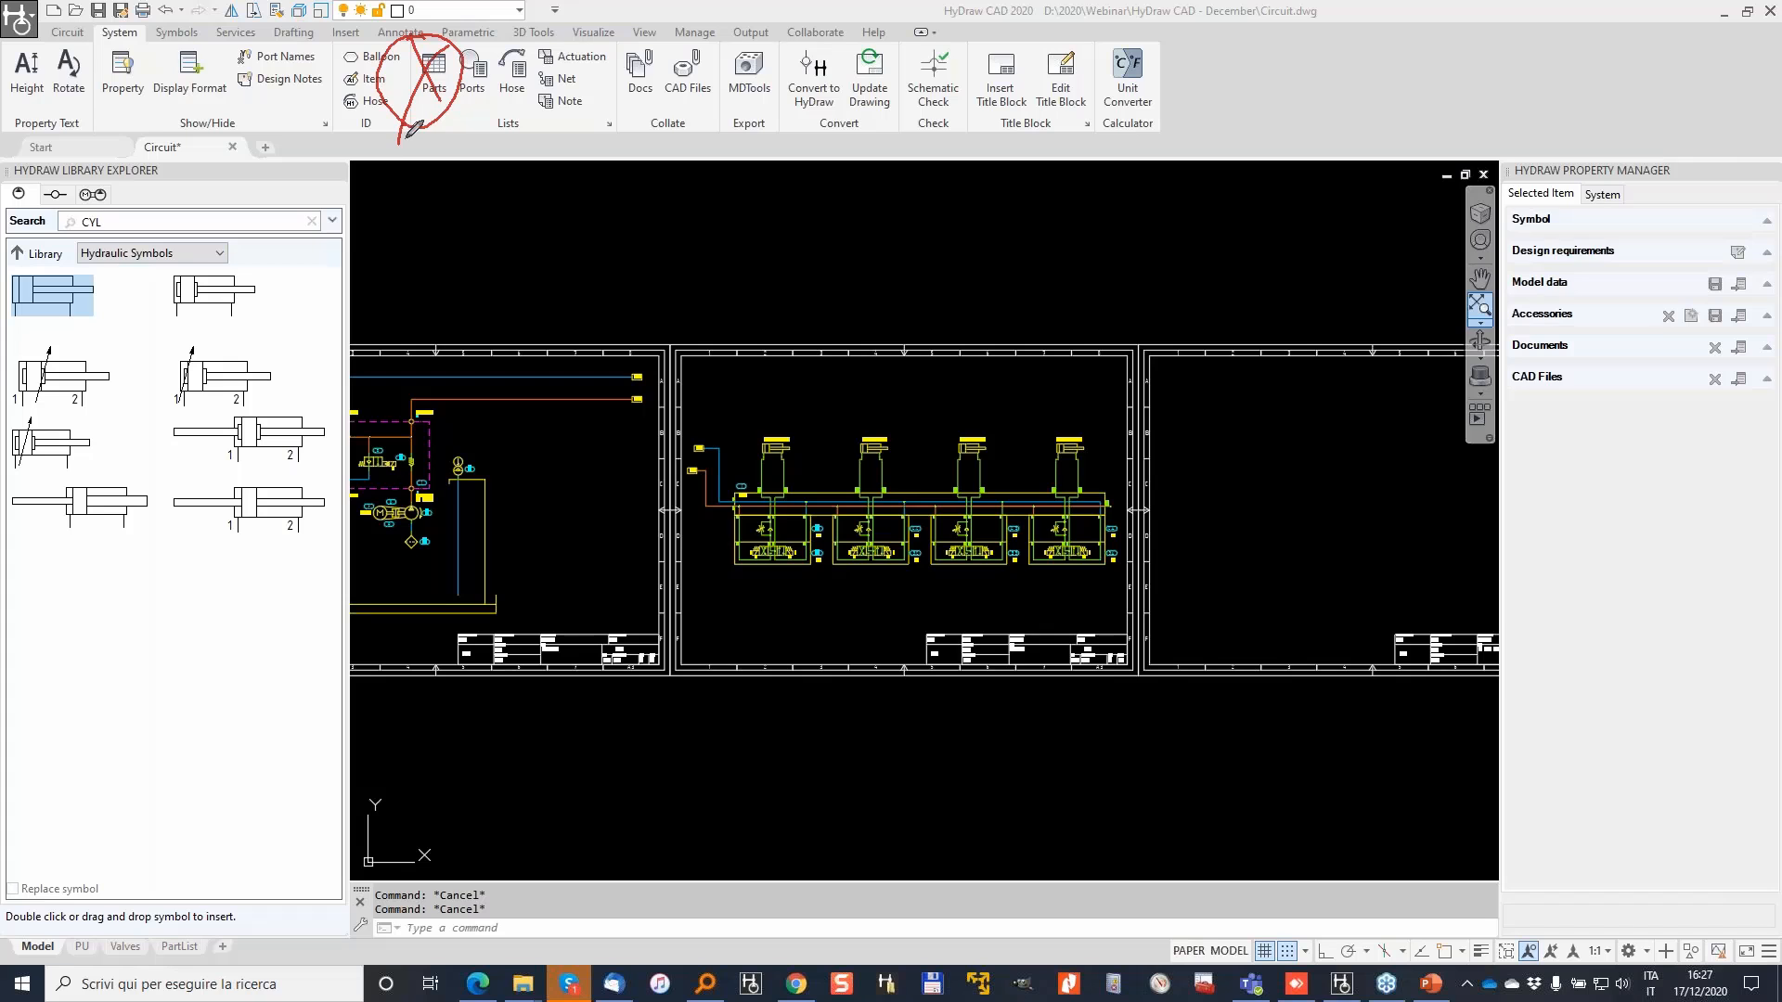
mouse_move(622, 188)
left_mouse_down()
mouse_move(631, 228)
mouse_move(652, 197)
mouse_move(601, 273)
mouse_move(660, 266)
mouse_move(673, 237)
mouse_move(740, 244)
mouse_move(729, 231)
left_mouse_up()
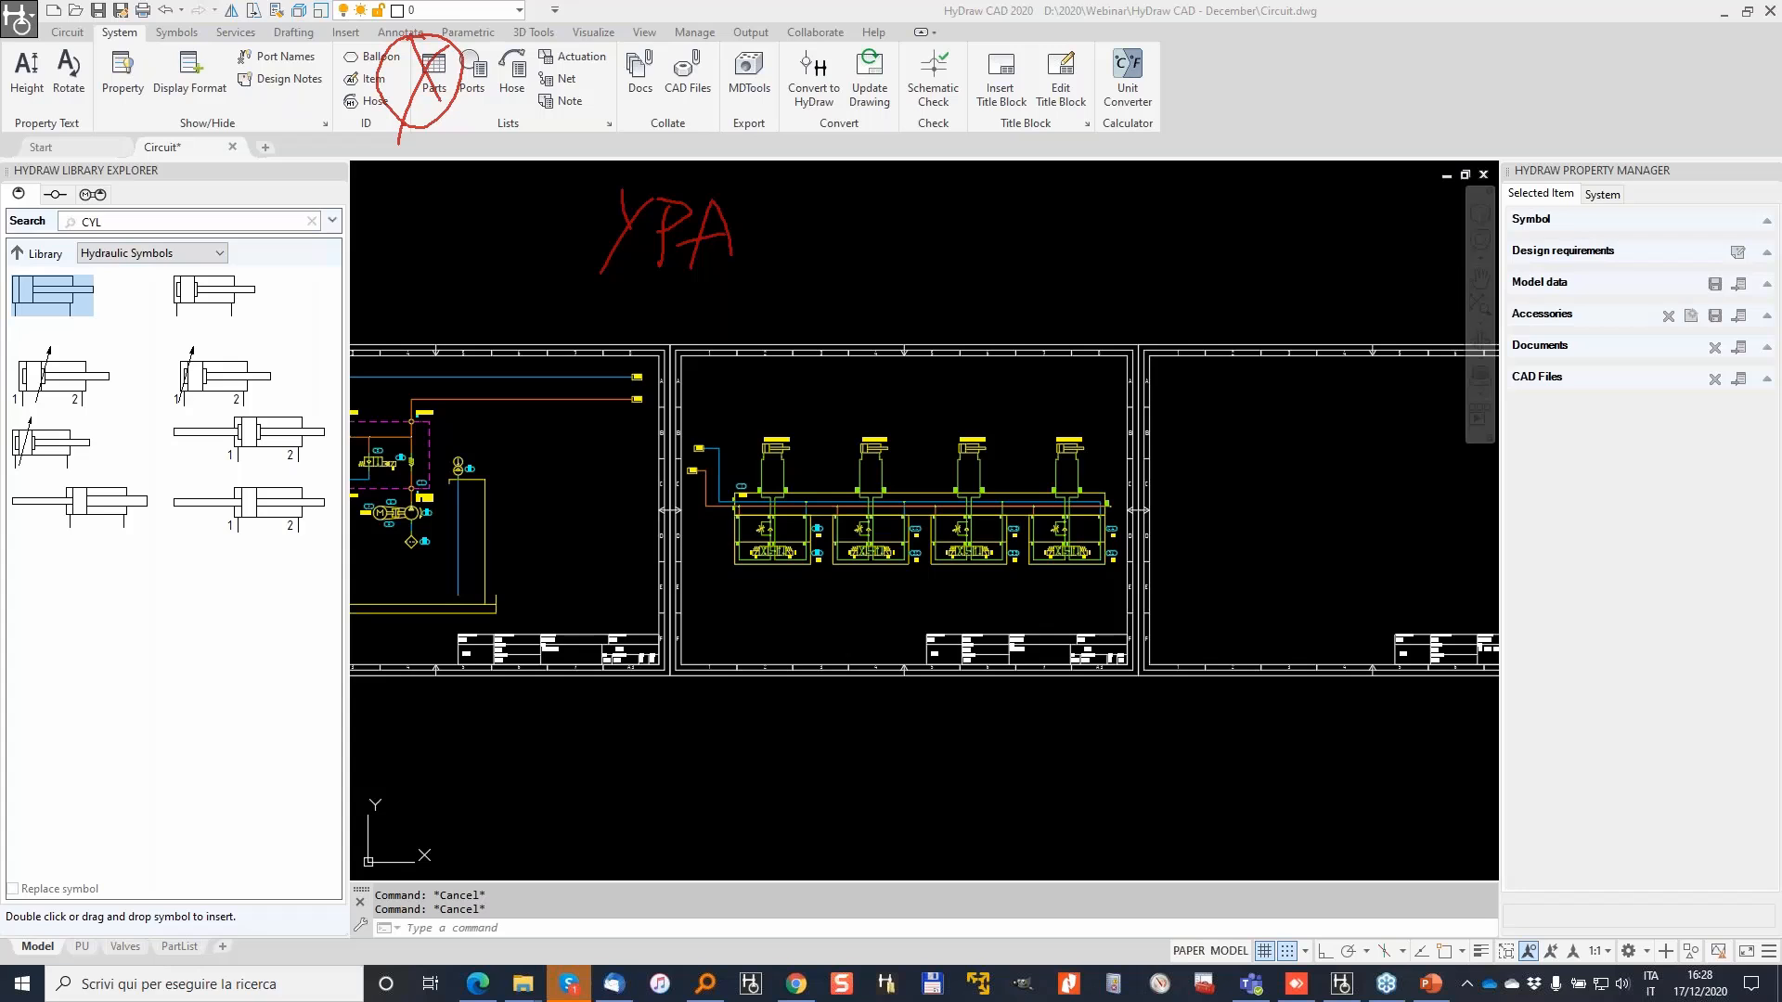
Step: Run YPA on all 87 symbols across the three sheets and review the format list
type("YPA")
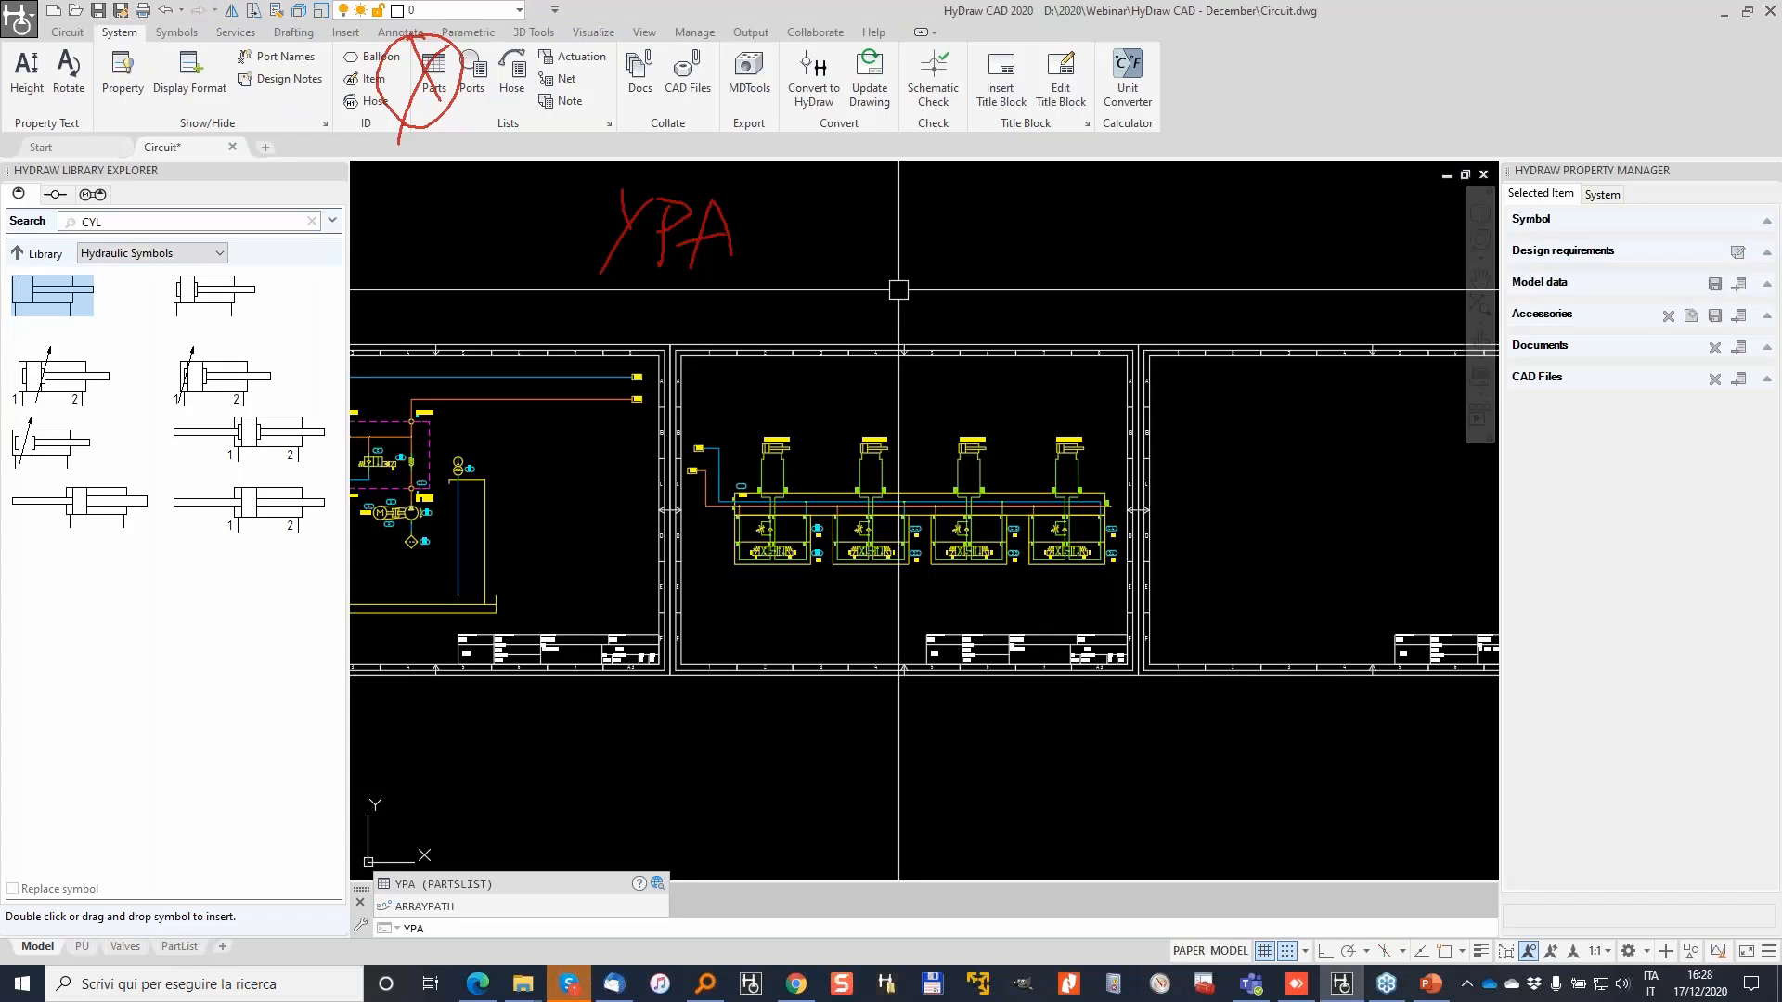
key("Return")
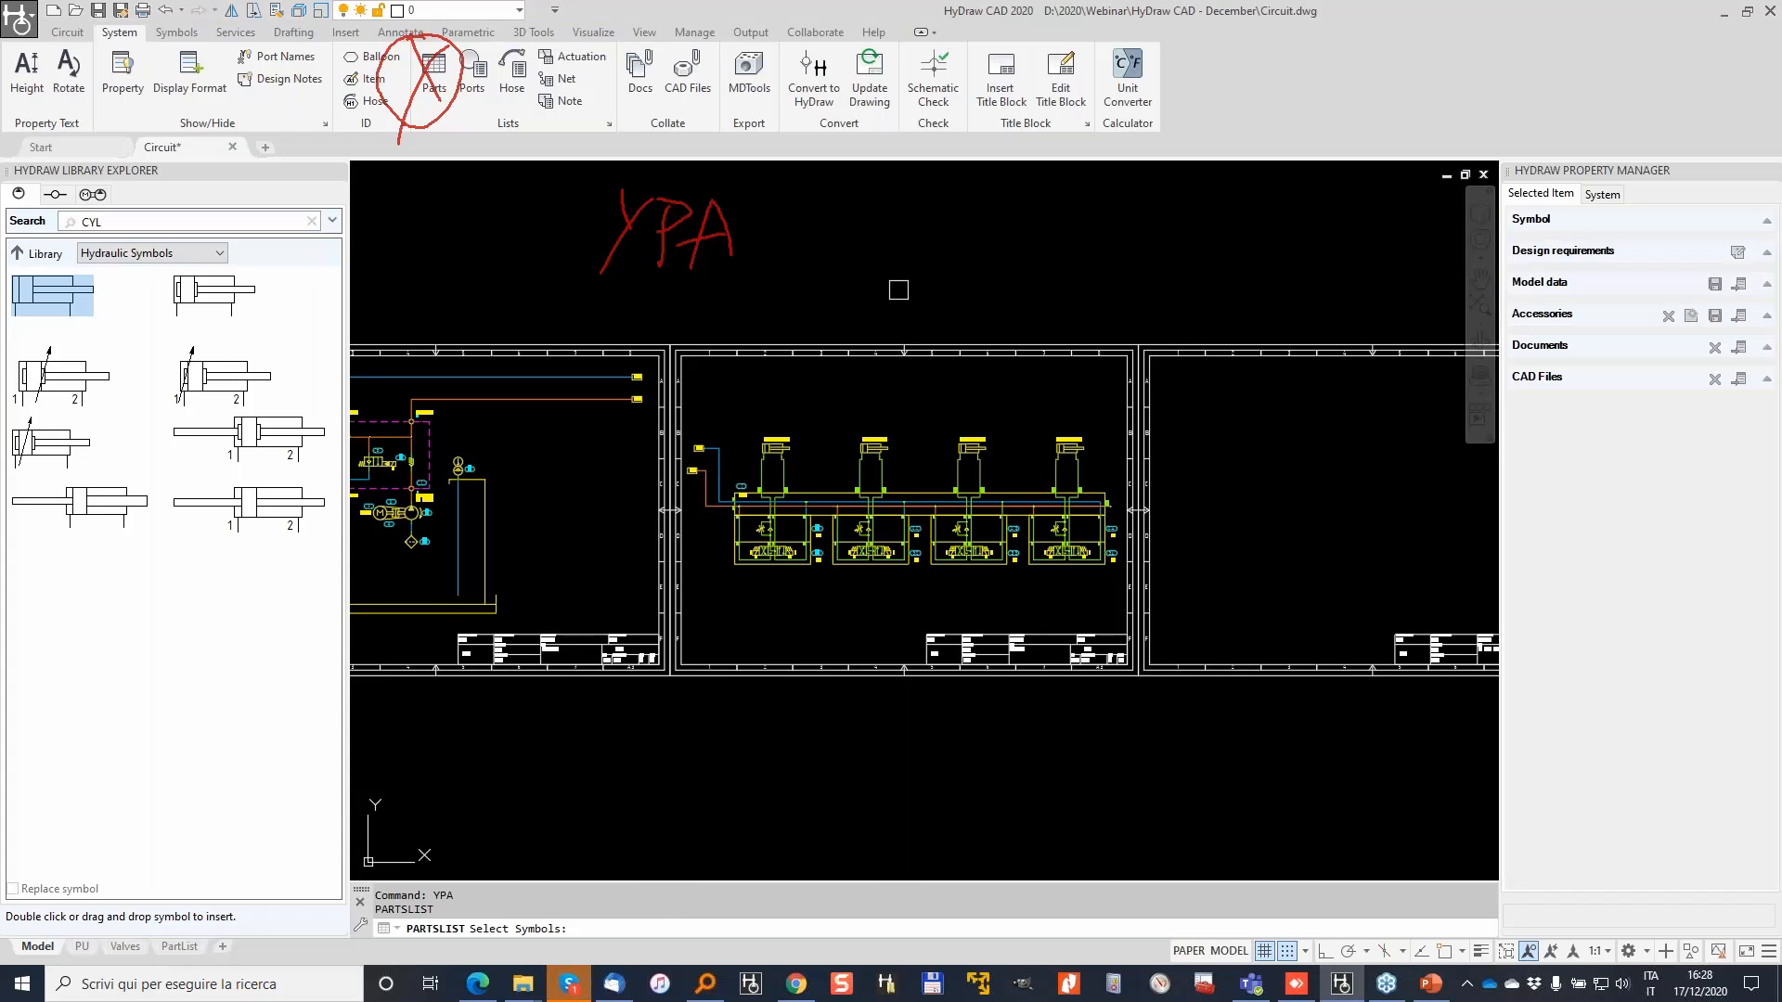
scroll(968, 455, "down", 2)
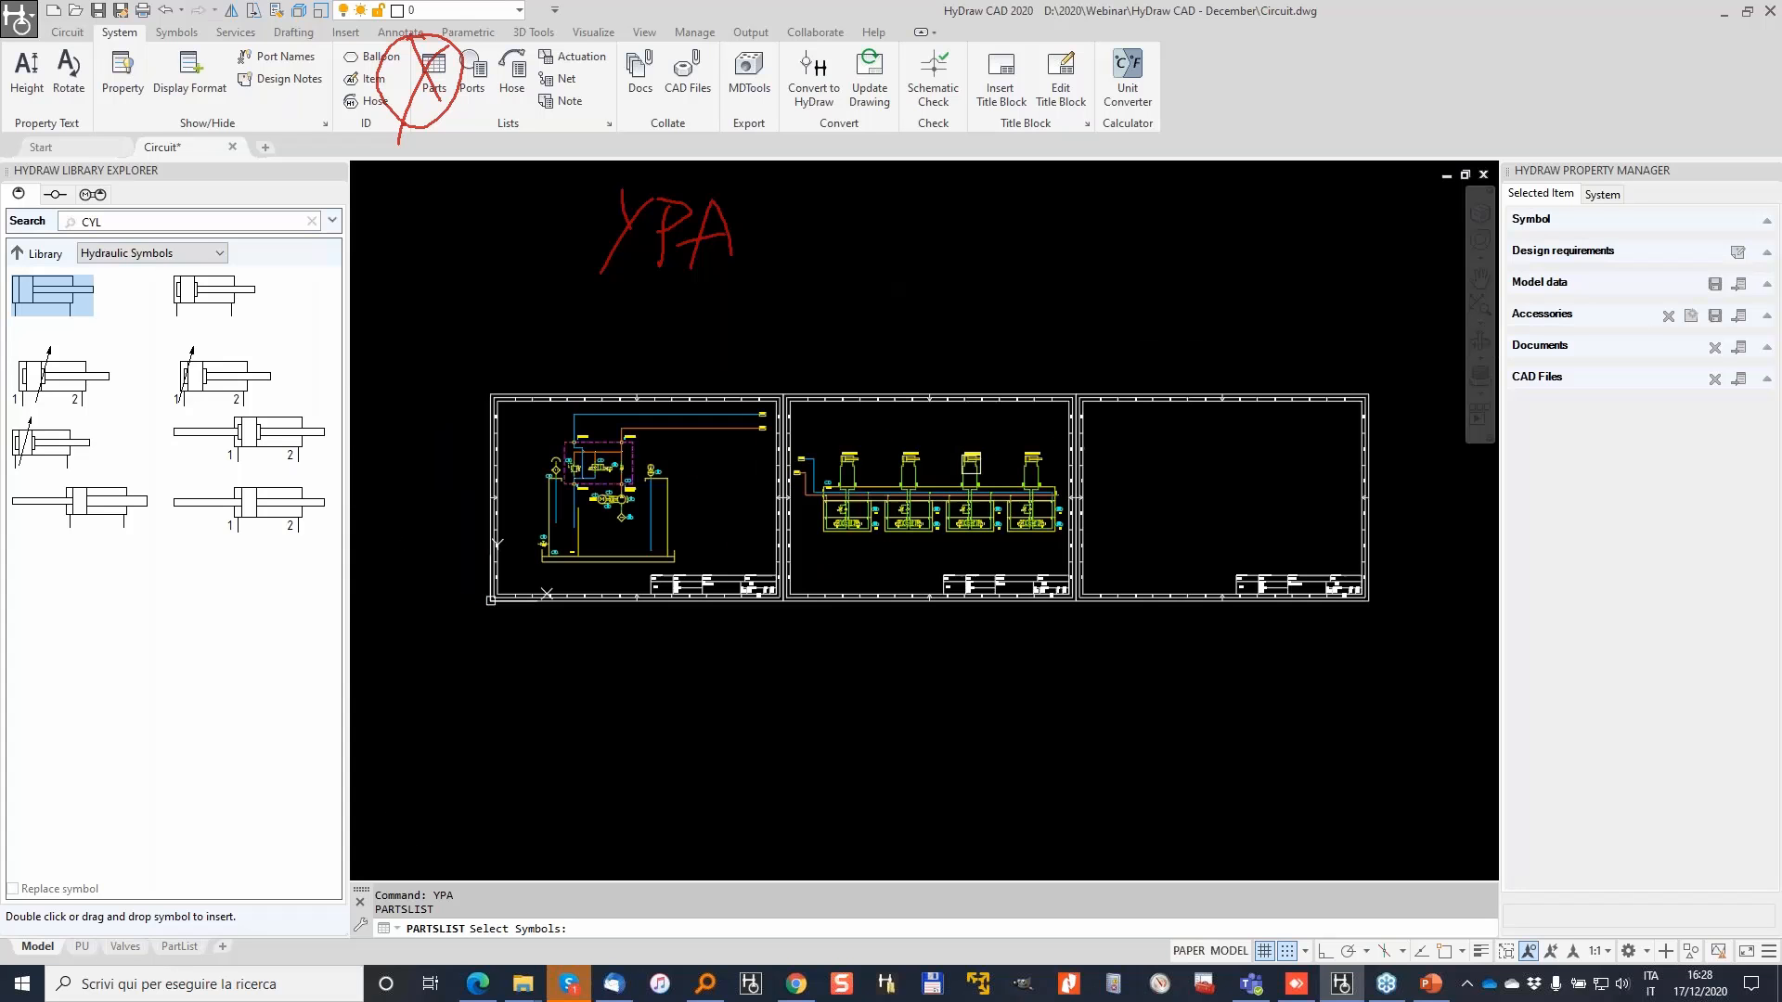
left_click(1155, 655)
left_click(413, 342)
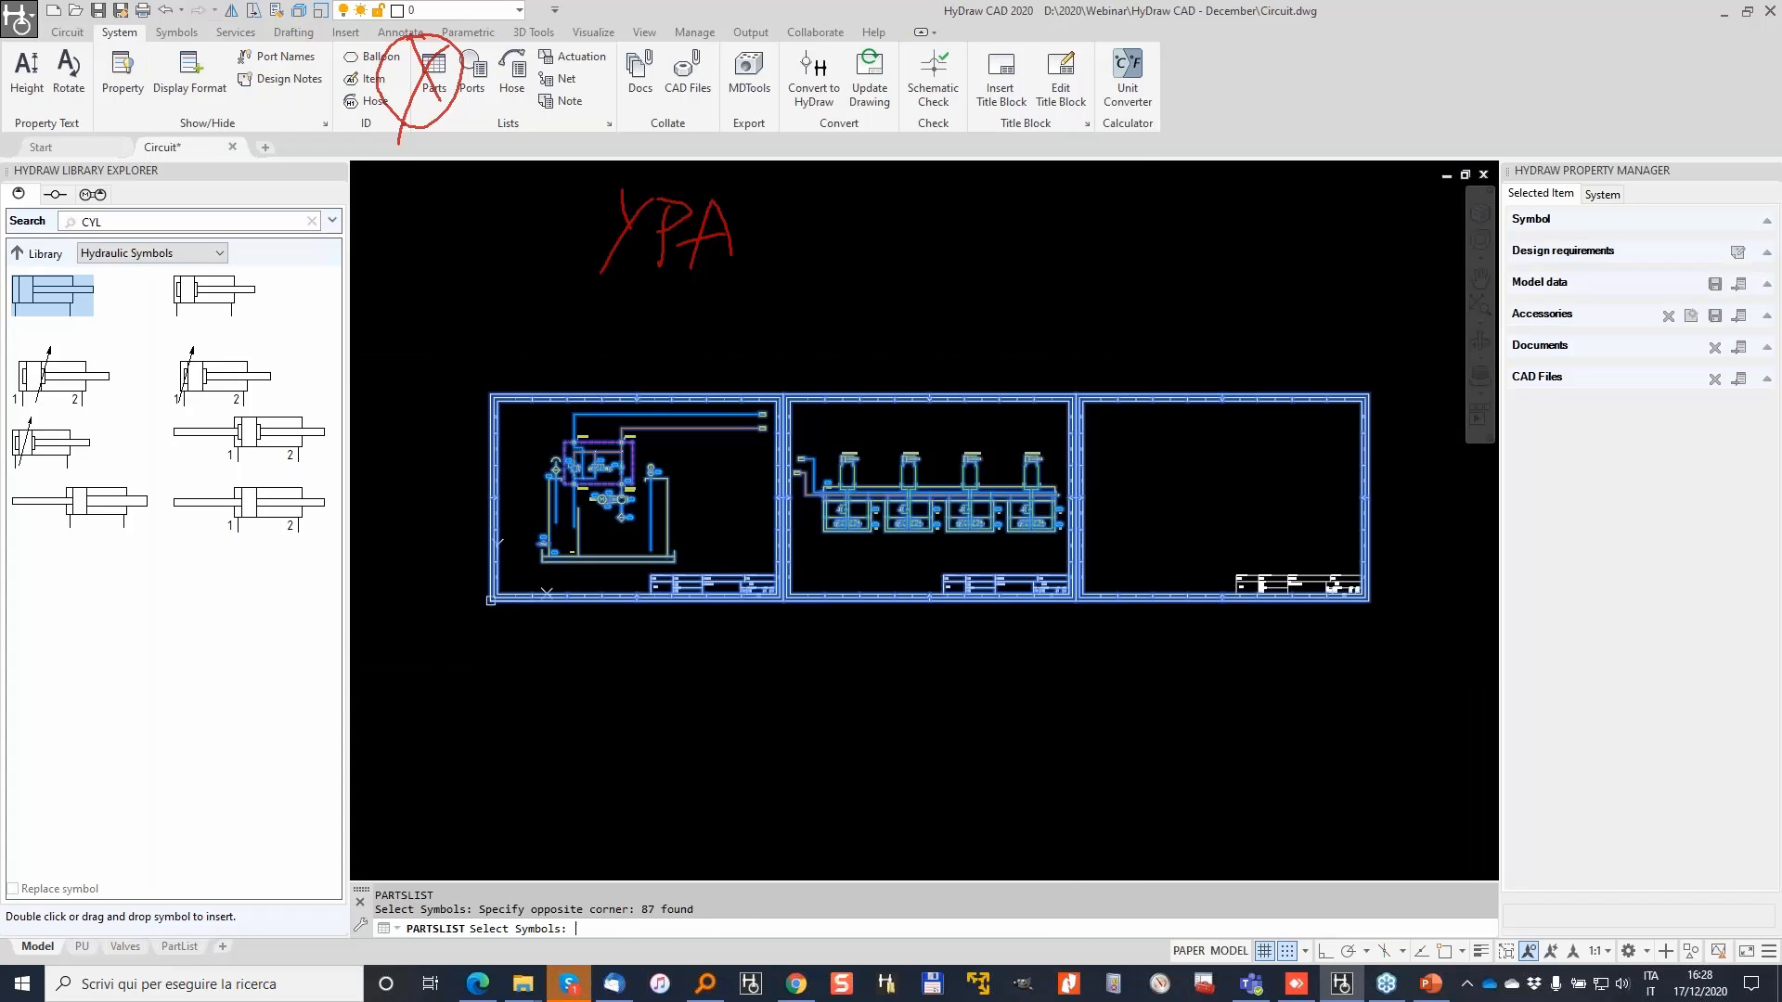
key("Return")
mouse_move(279, 224)
left_mouse_down()
mouse_move(412, 233)
mouse_move(1015, 160)
left_mouse_up()
left_click(1134, 307)
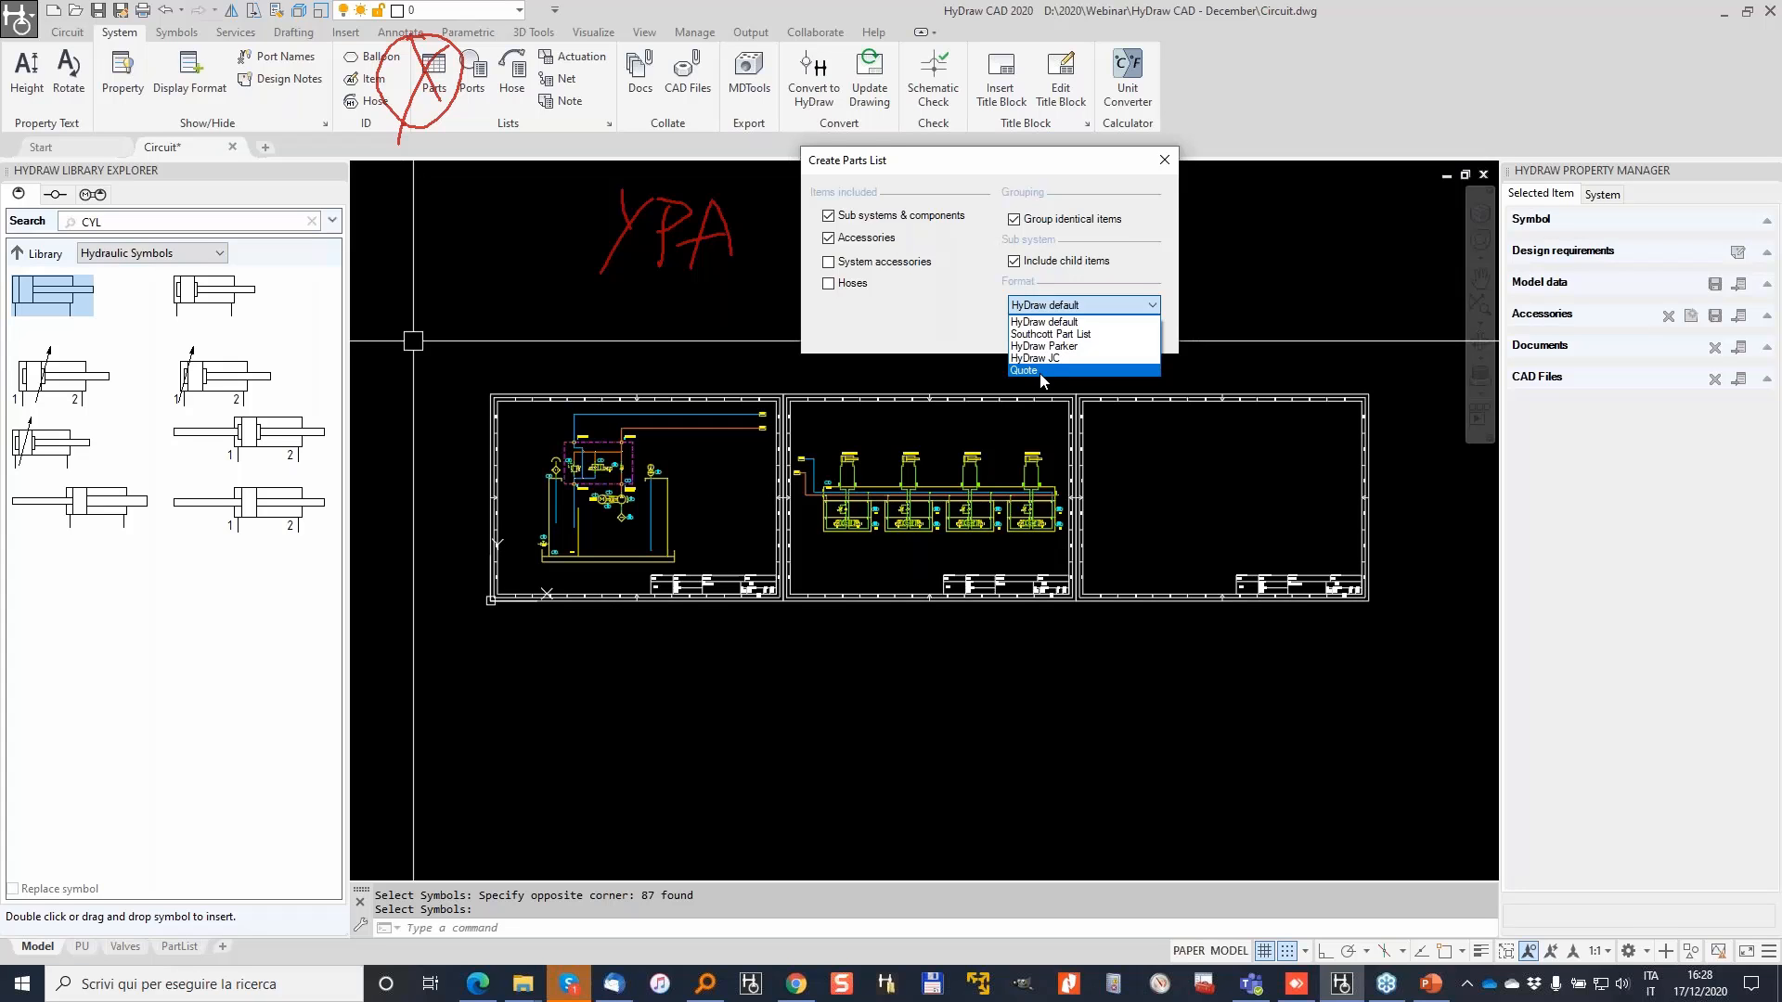
Step: Keep the HyDraw default format, exclude Accessories, and generate the parts table
left_click(1067, 329)
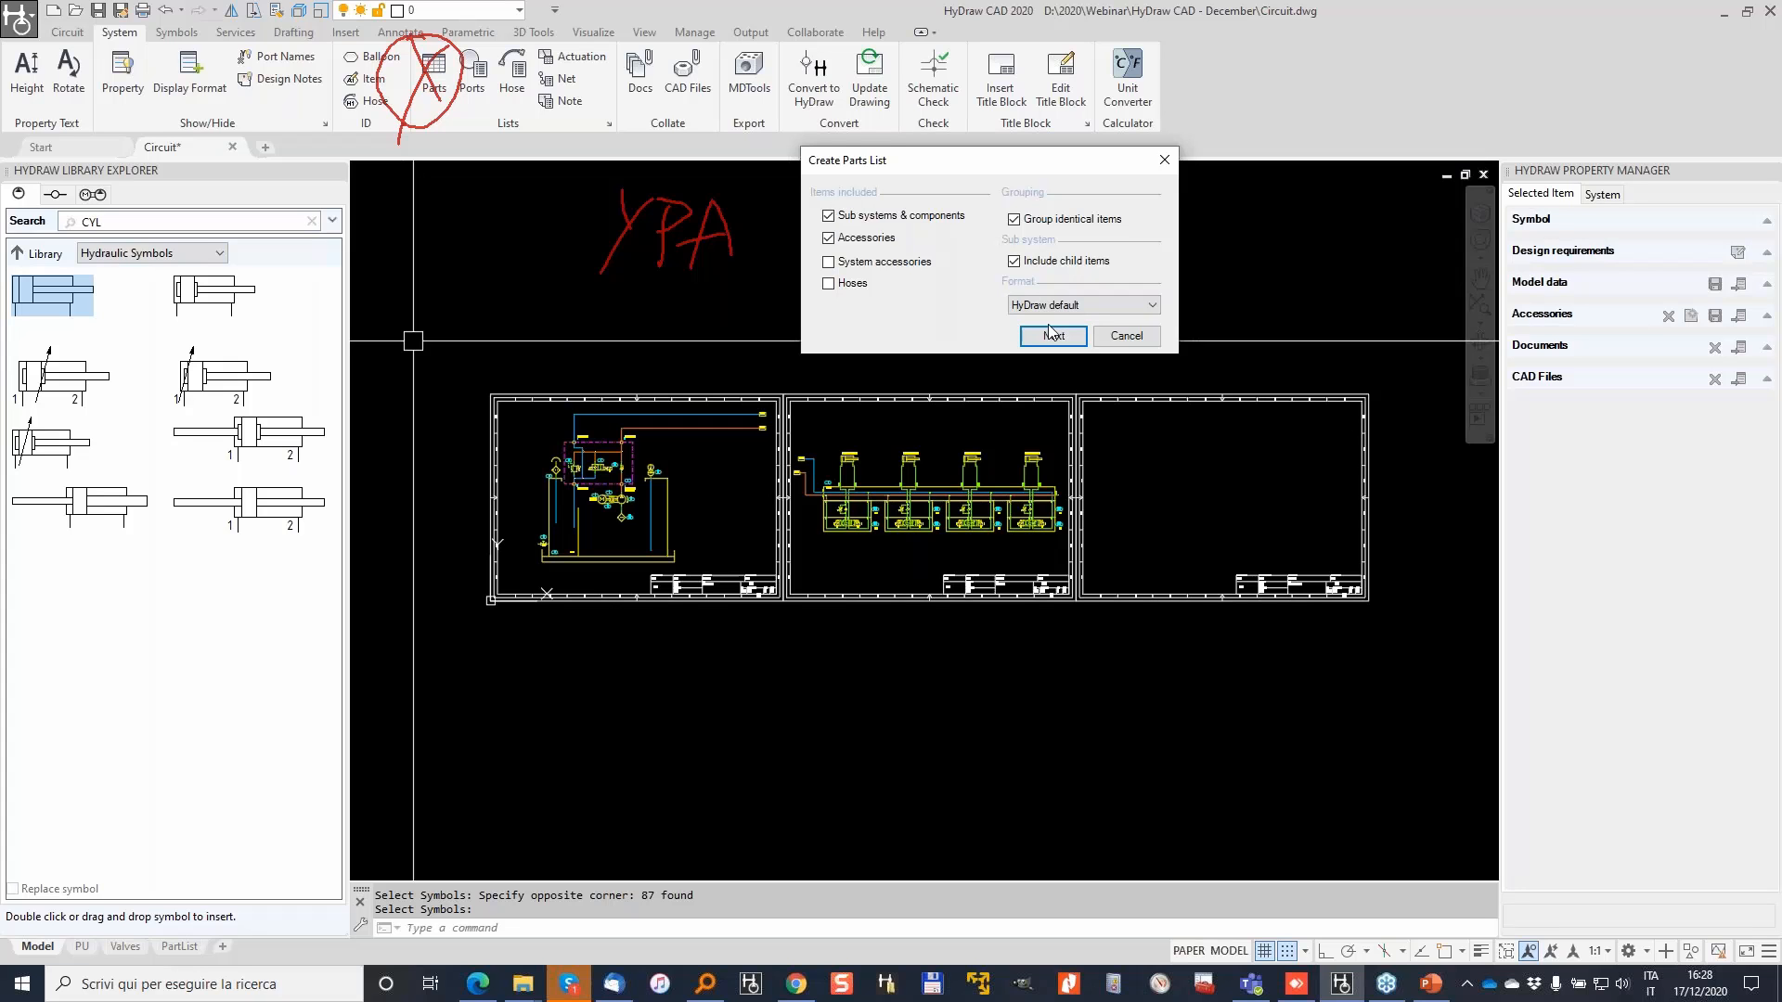
left_click(829, 244)
left_click(1059, 336)
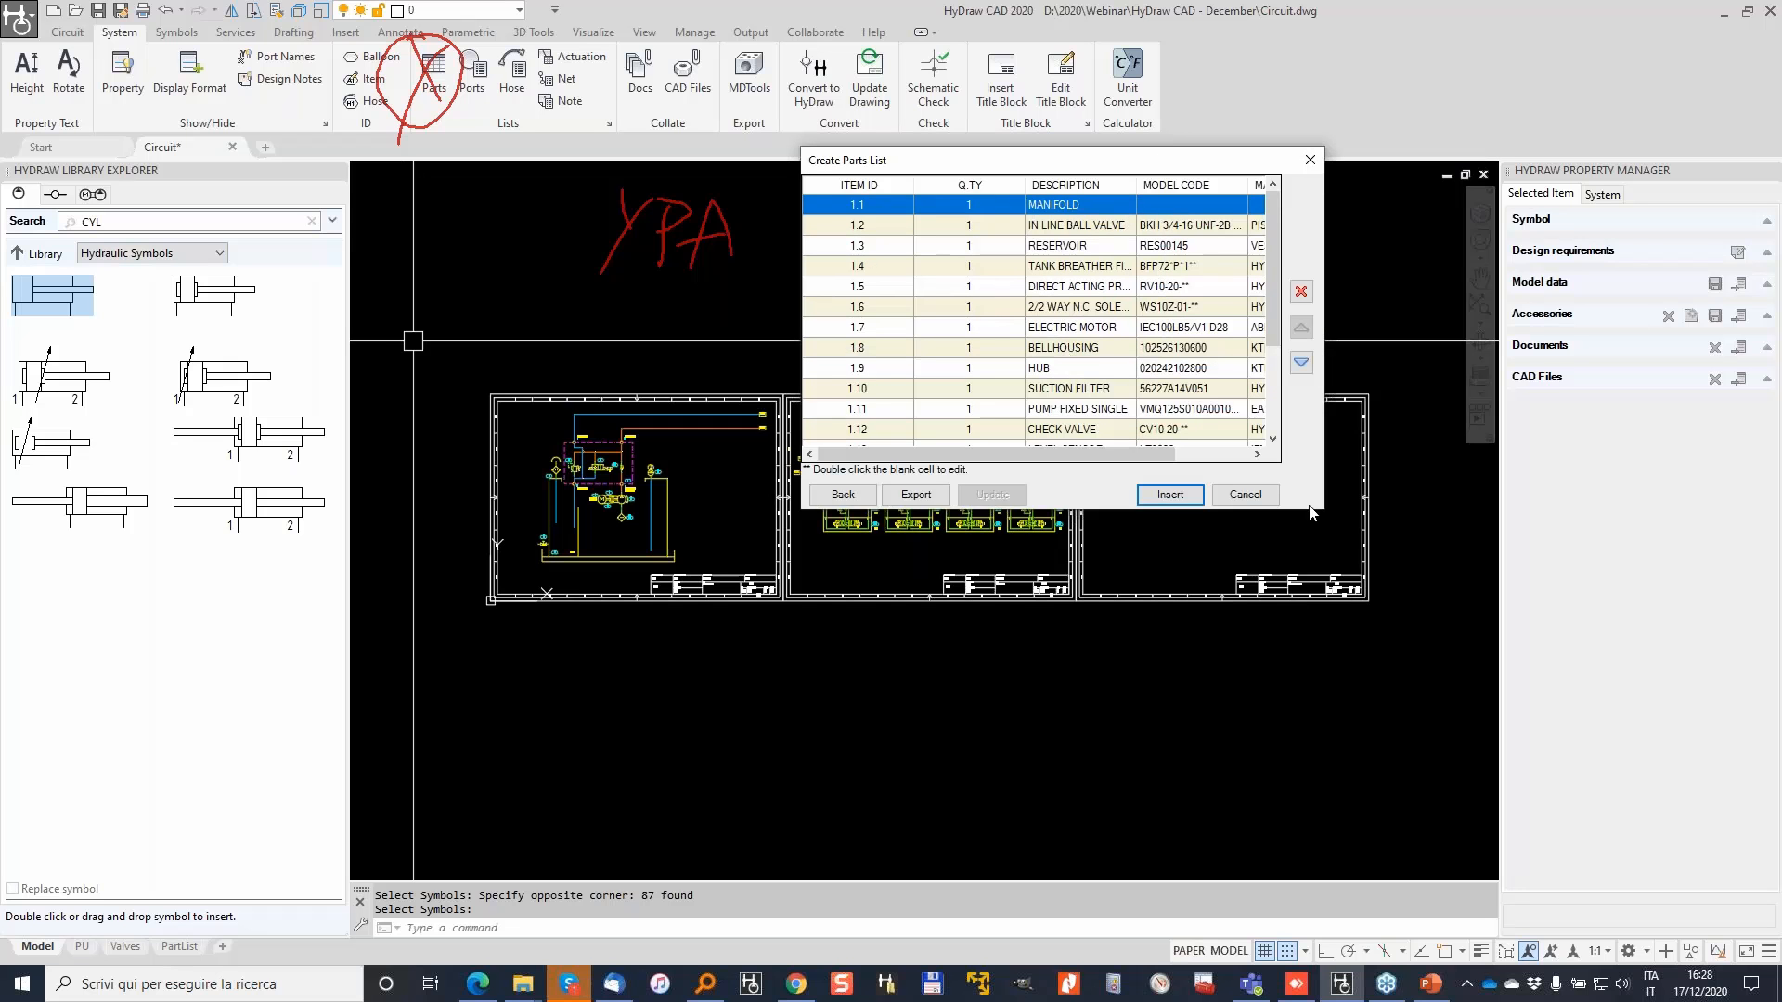
Step: Give row 1.1 MANIFOLD model code VEST3456 and manufacturer PARKER
left_click_drag(1326, 510, 1731, 868)
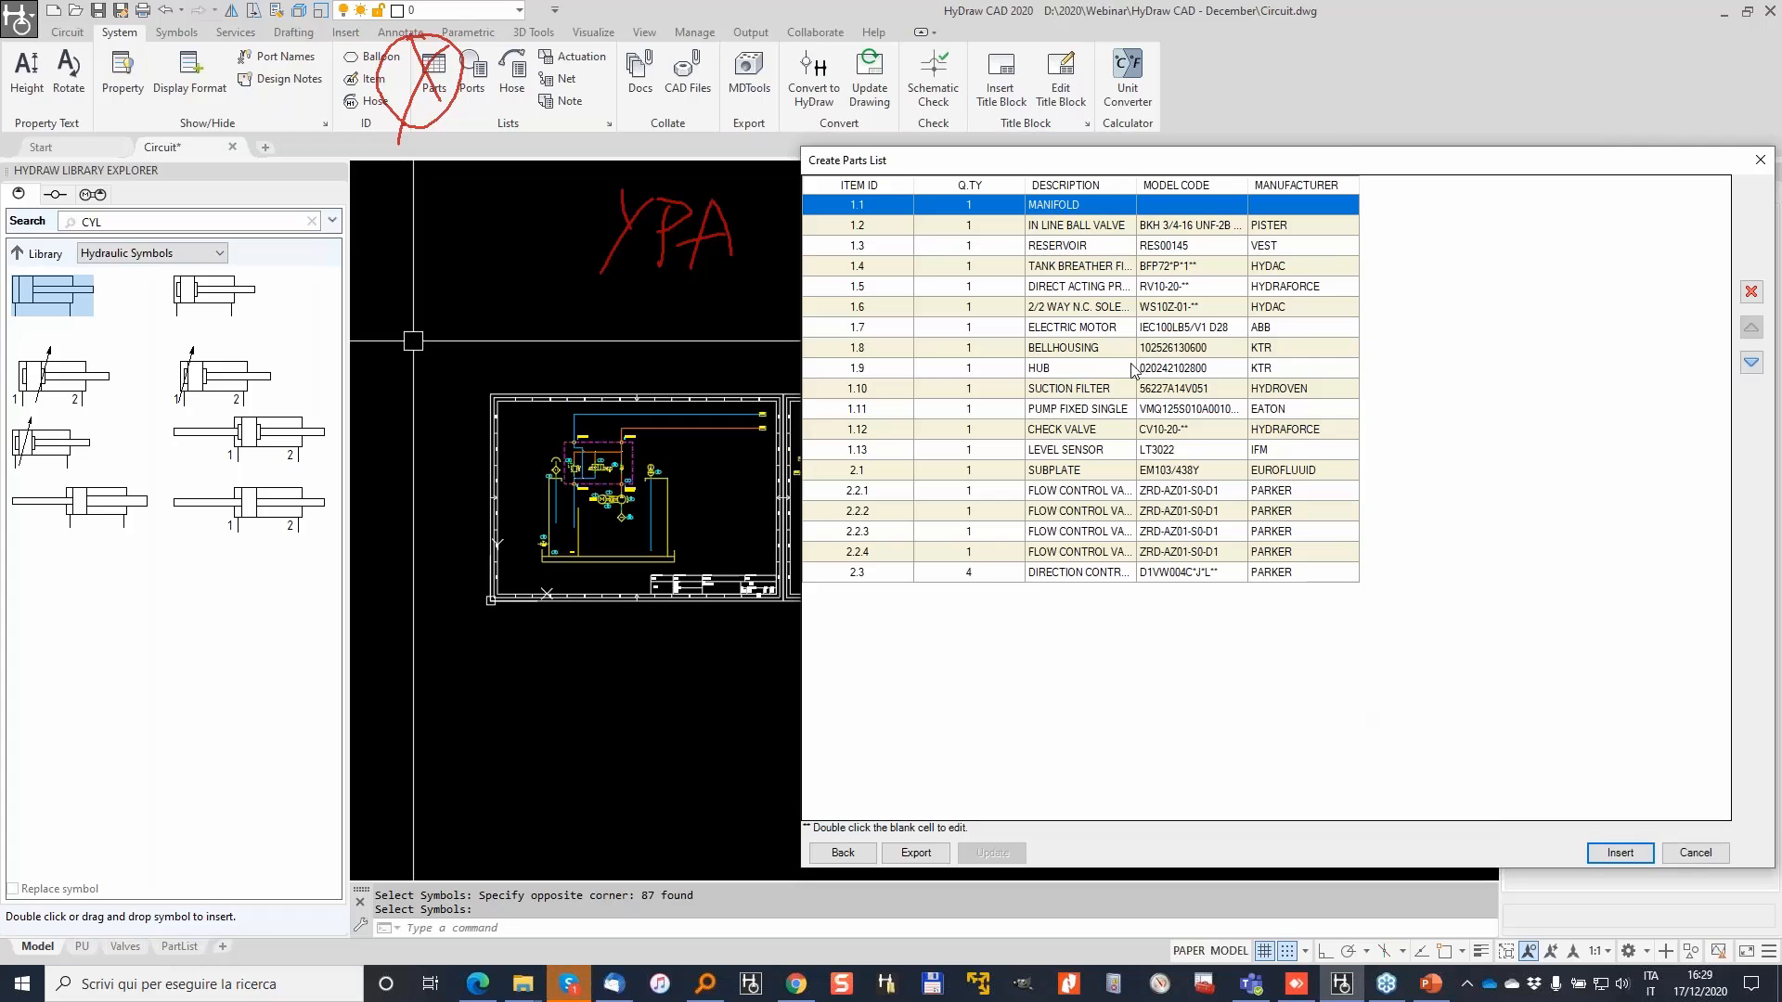
double_click(1172, 205)
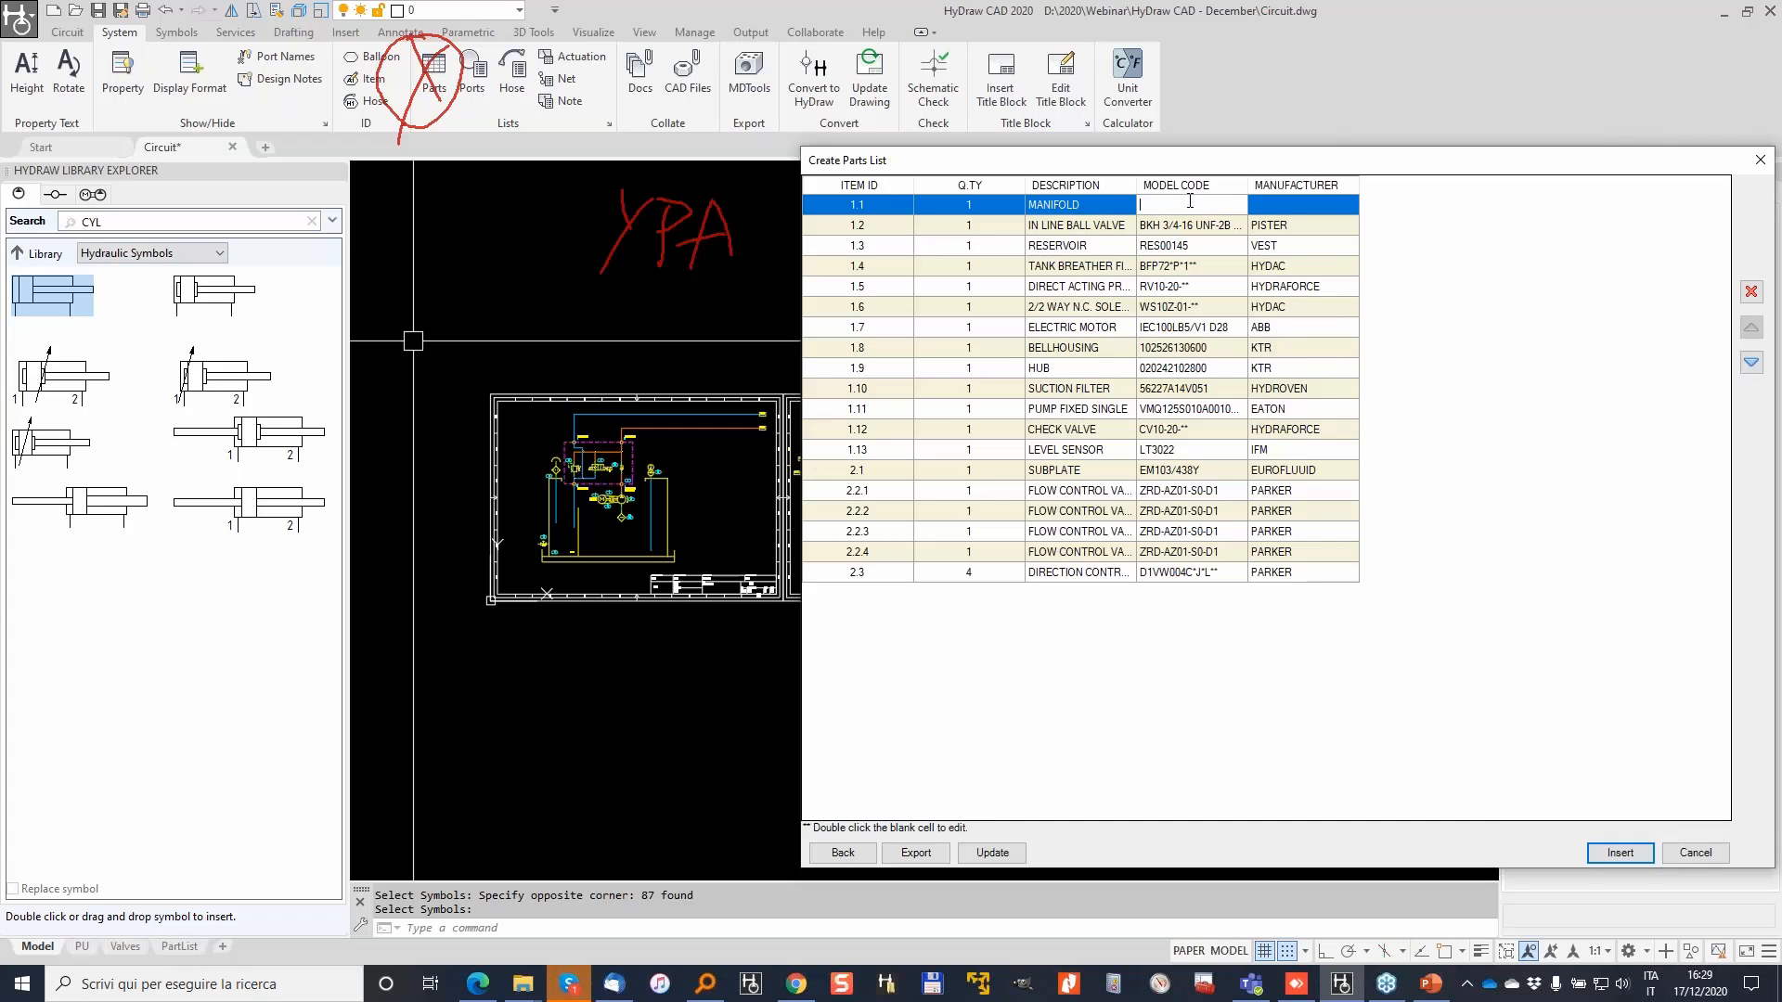
type("VEST3456")
double_click(1329, 202)
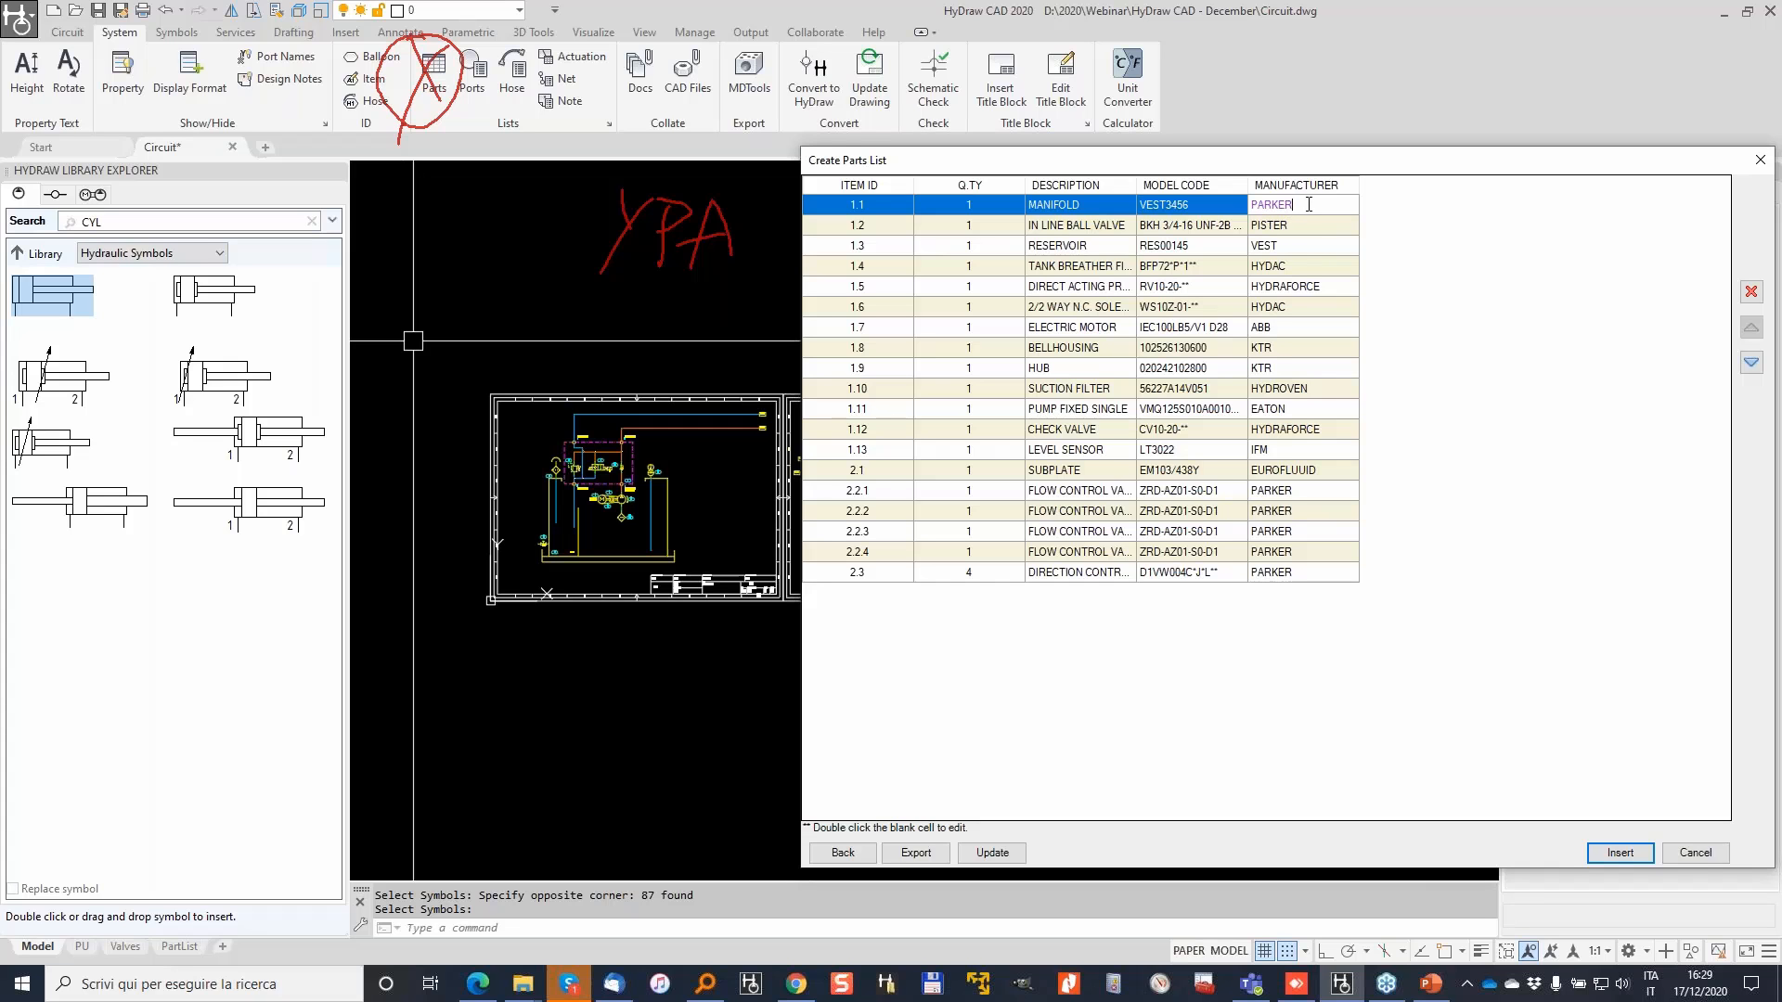
left_click_drag(1266, 245, 1263, 347)
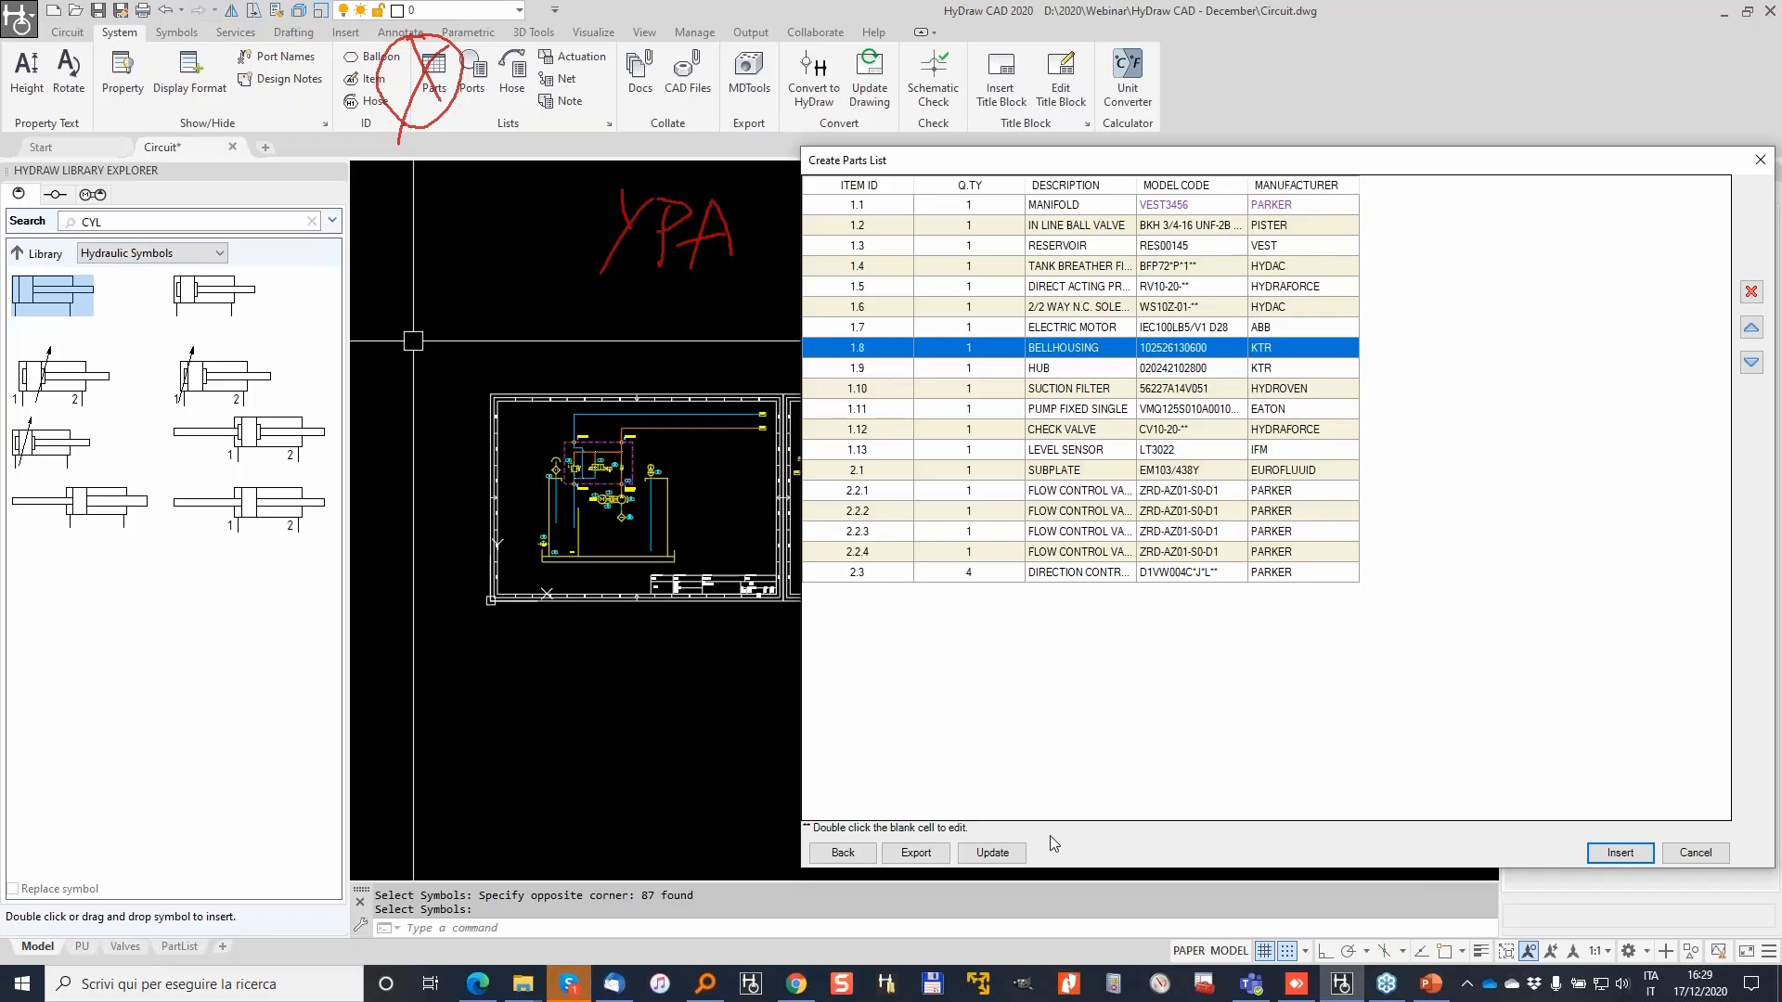
Step: Write the table edits back into the drawing, confirming with Sì, and choose Insert
left_click(992, 853)
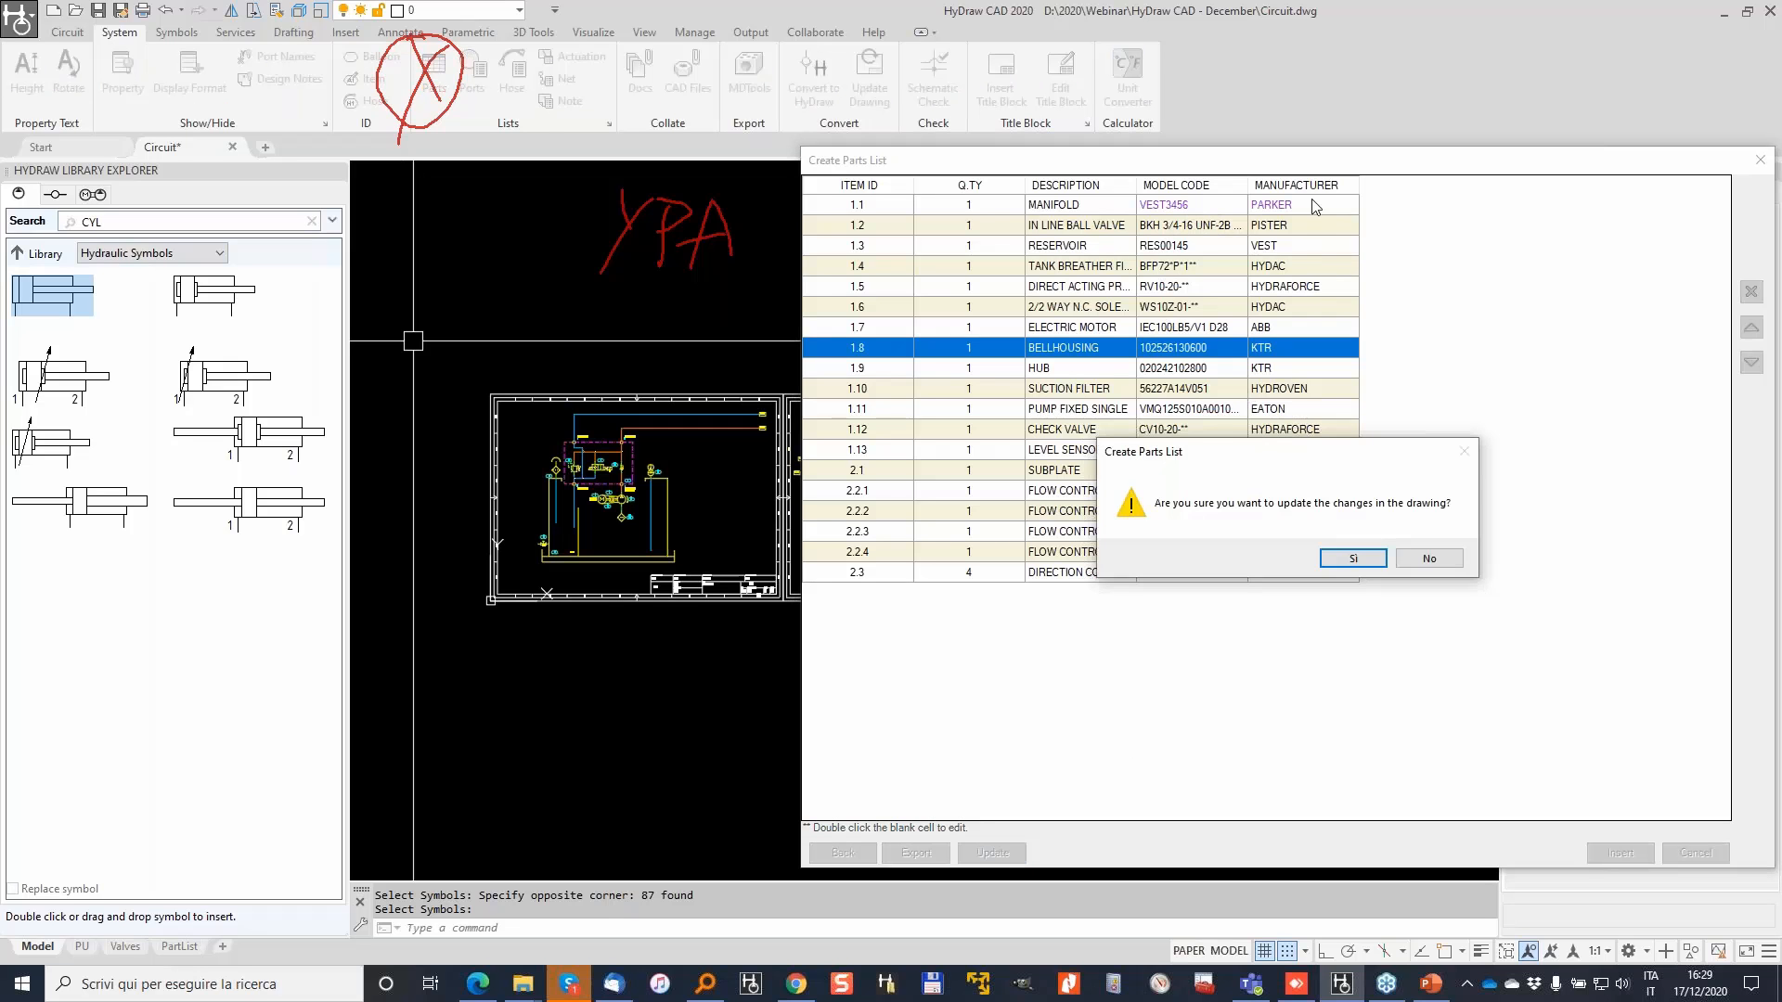
left_click(1356, 559)
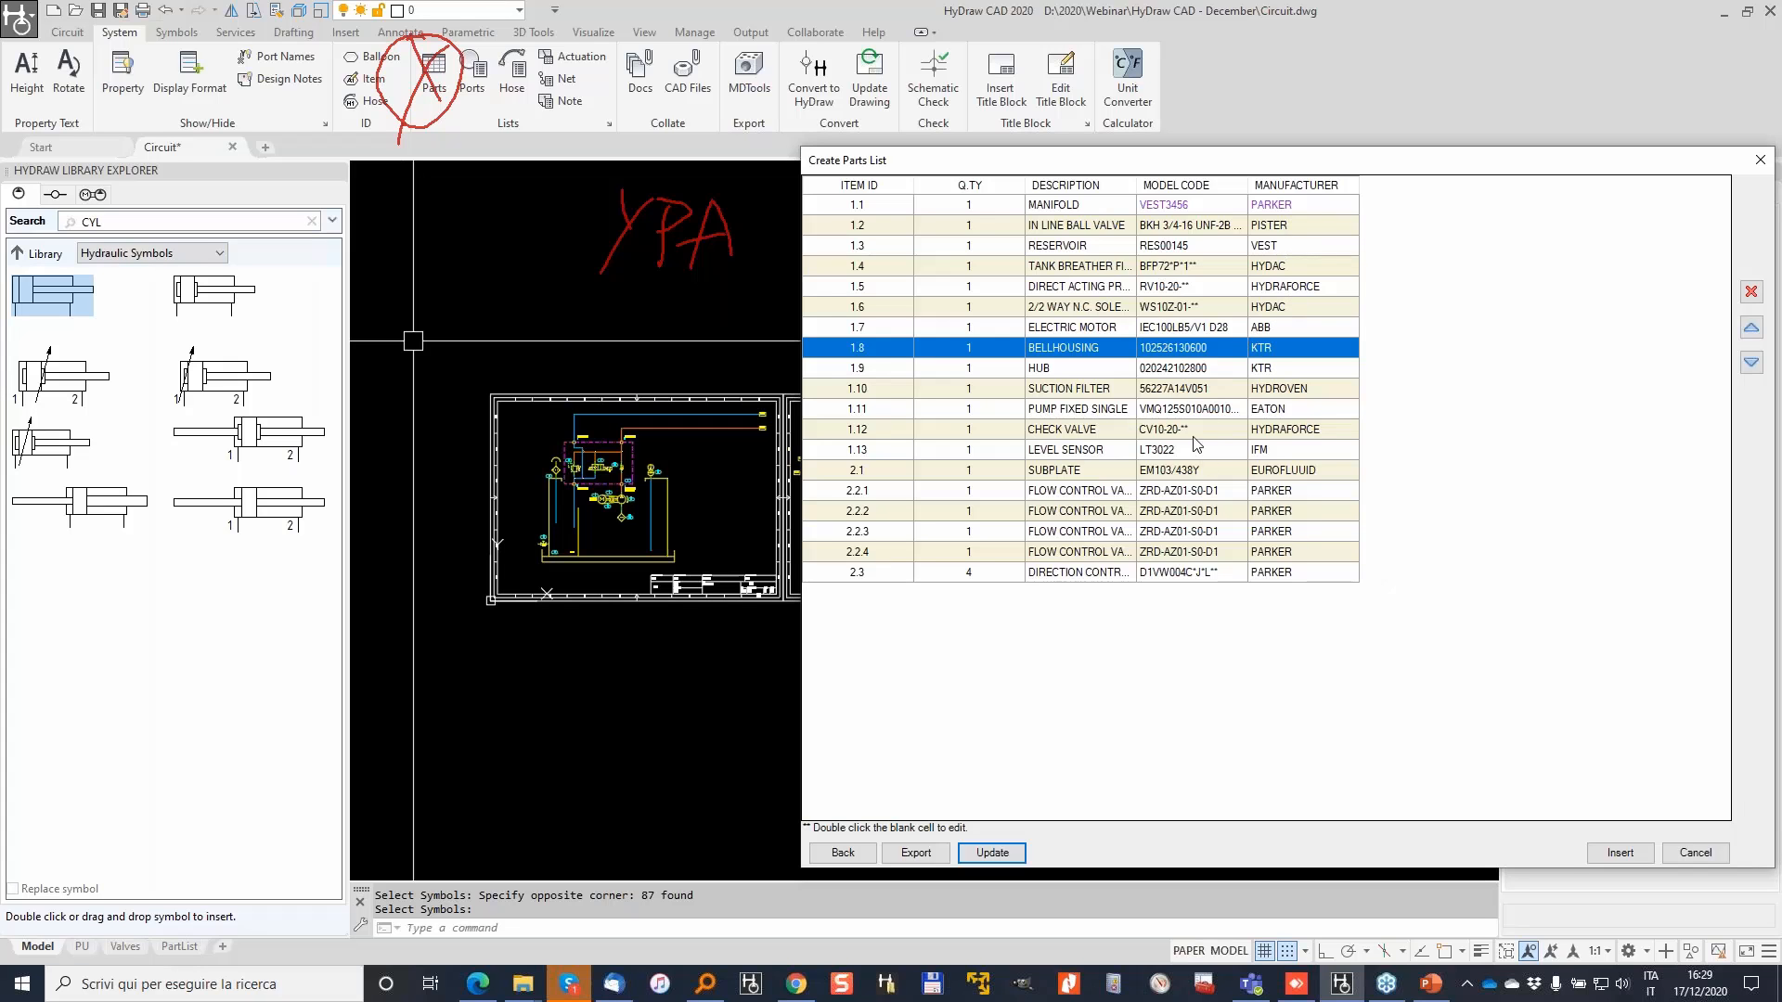
left_click(1620, 852)
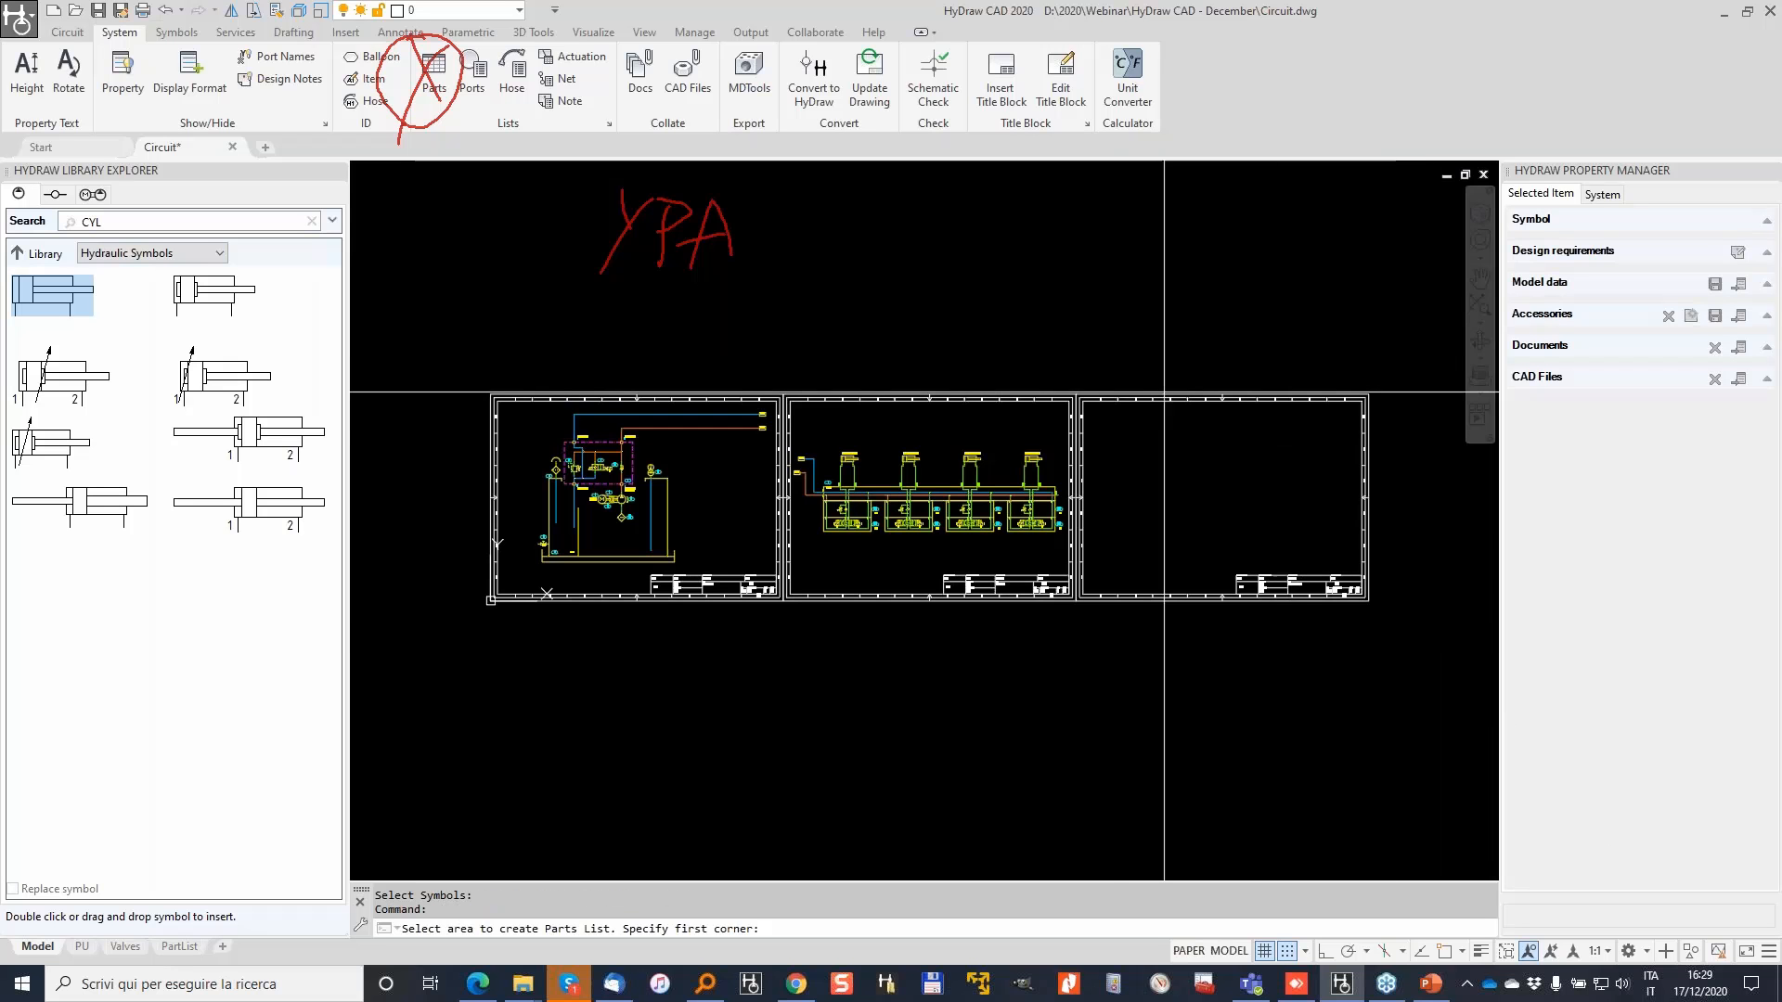
Step: Place the parts list table at the top of the third sheet
scroll(1112, 388, "up", 3)
left_click(1062, 451)
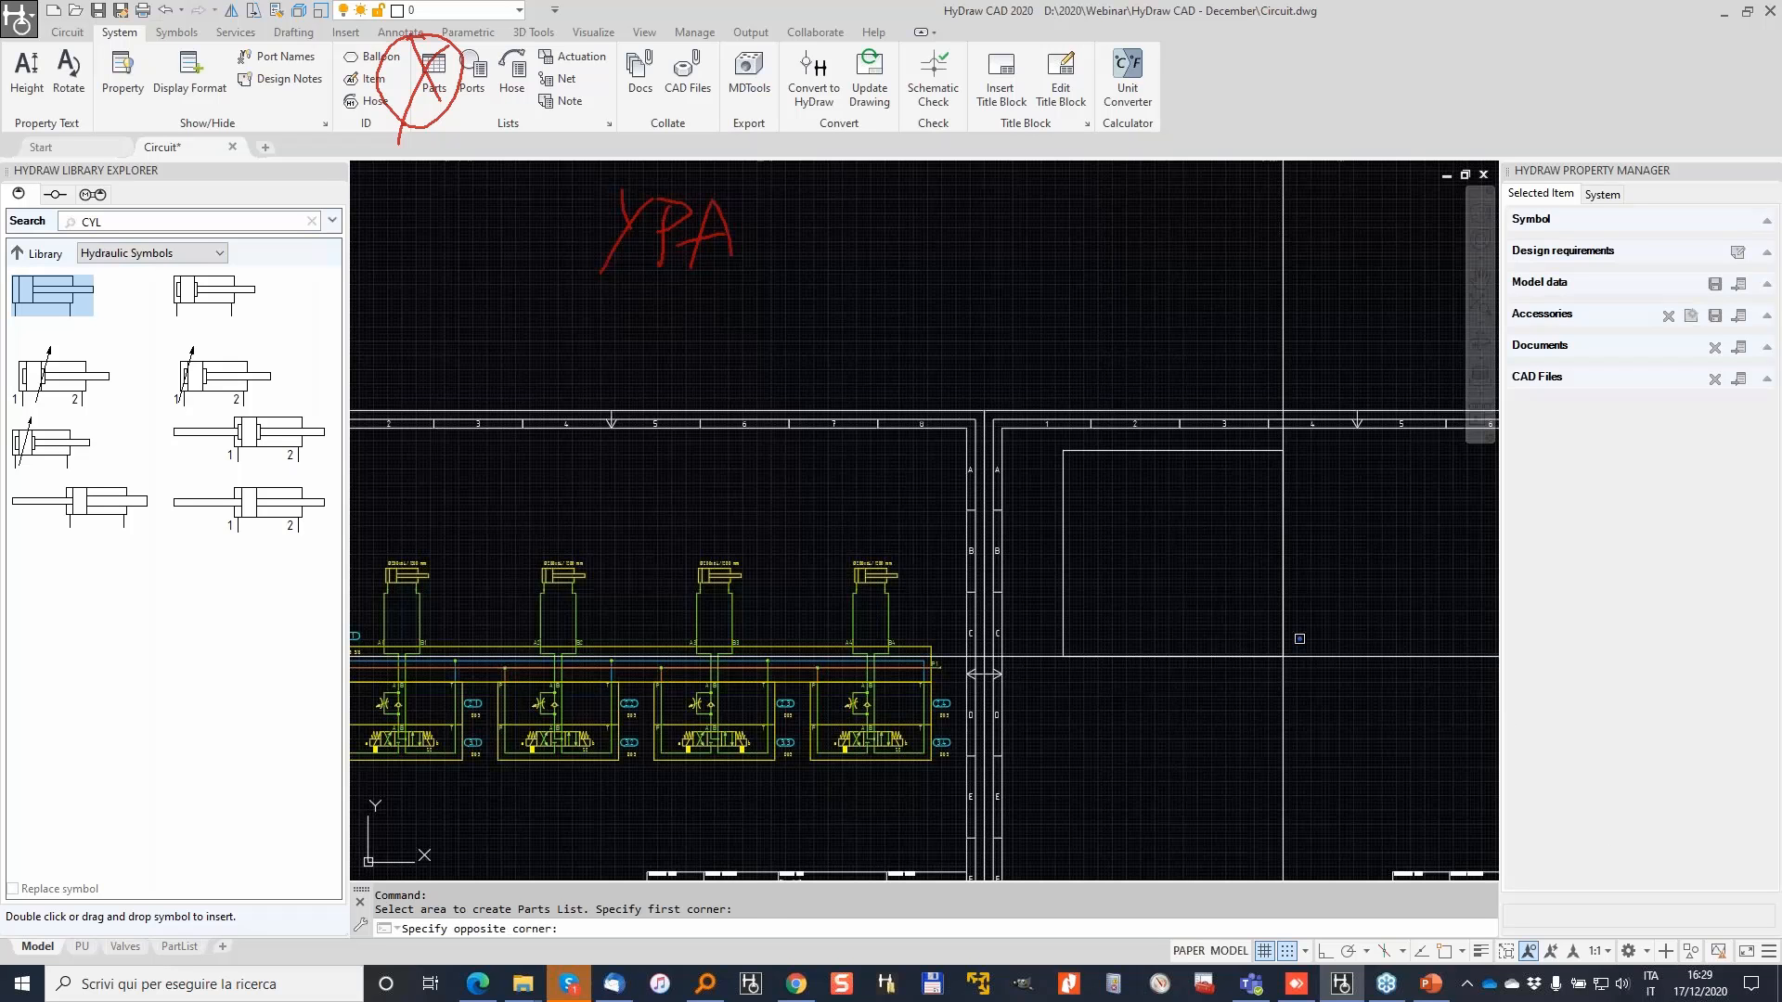
middle_click_drag(1283, 657, 843, 443)
left_click(1178, 673)
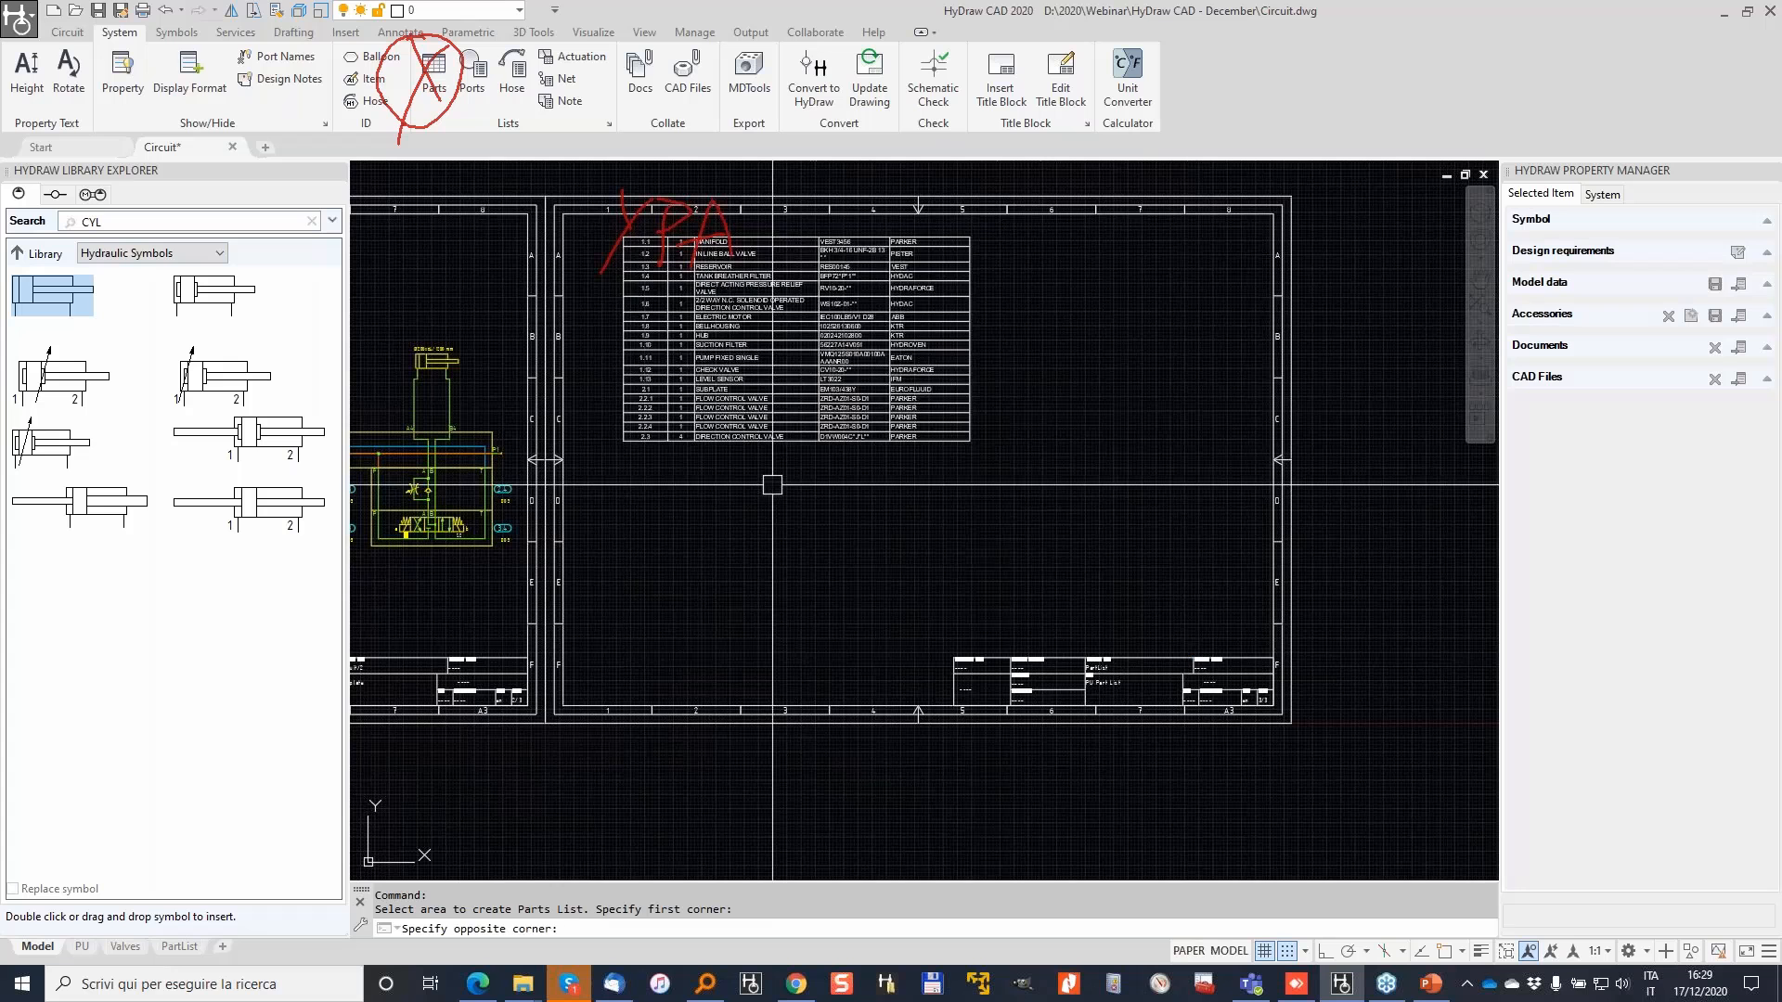
key("Escape")
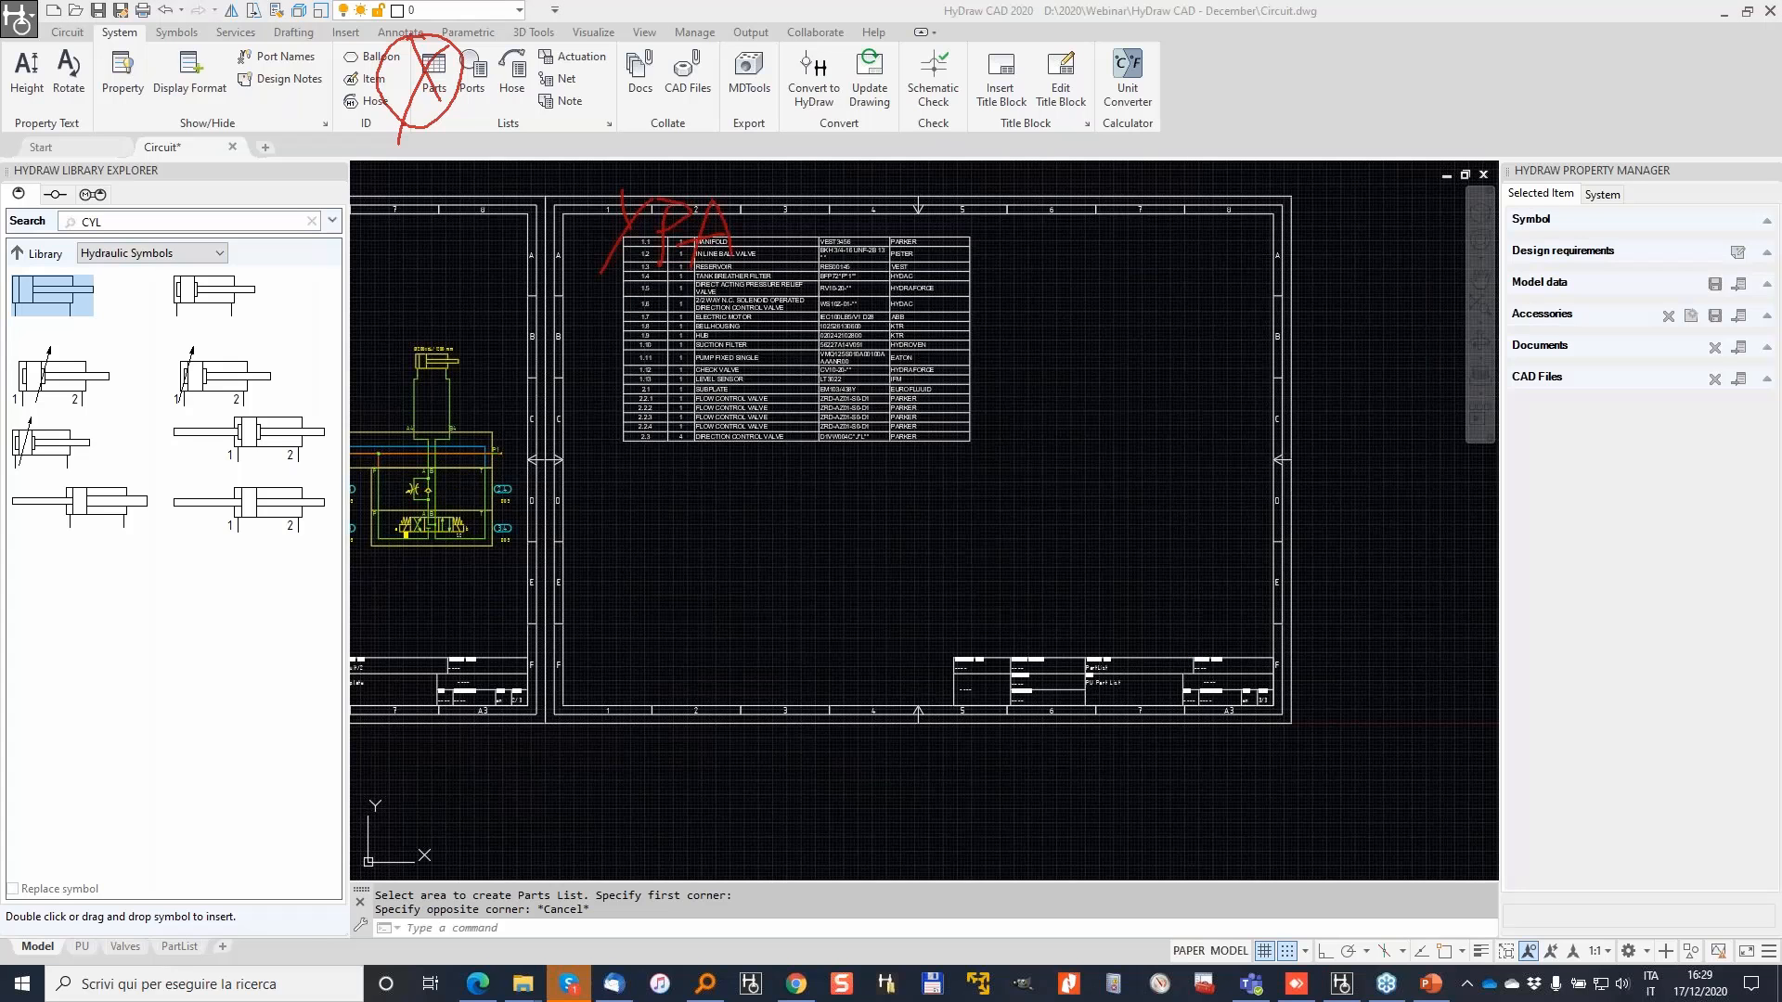
Step: Zoom in on the inserted parts list and bring up the list and chart settings
key("Escape")
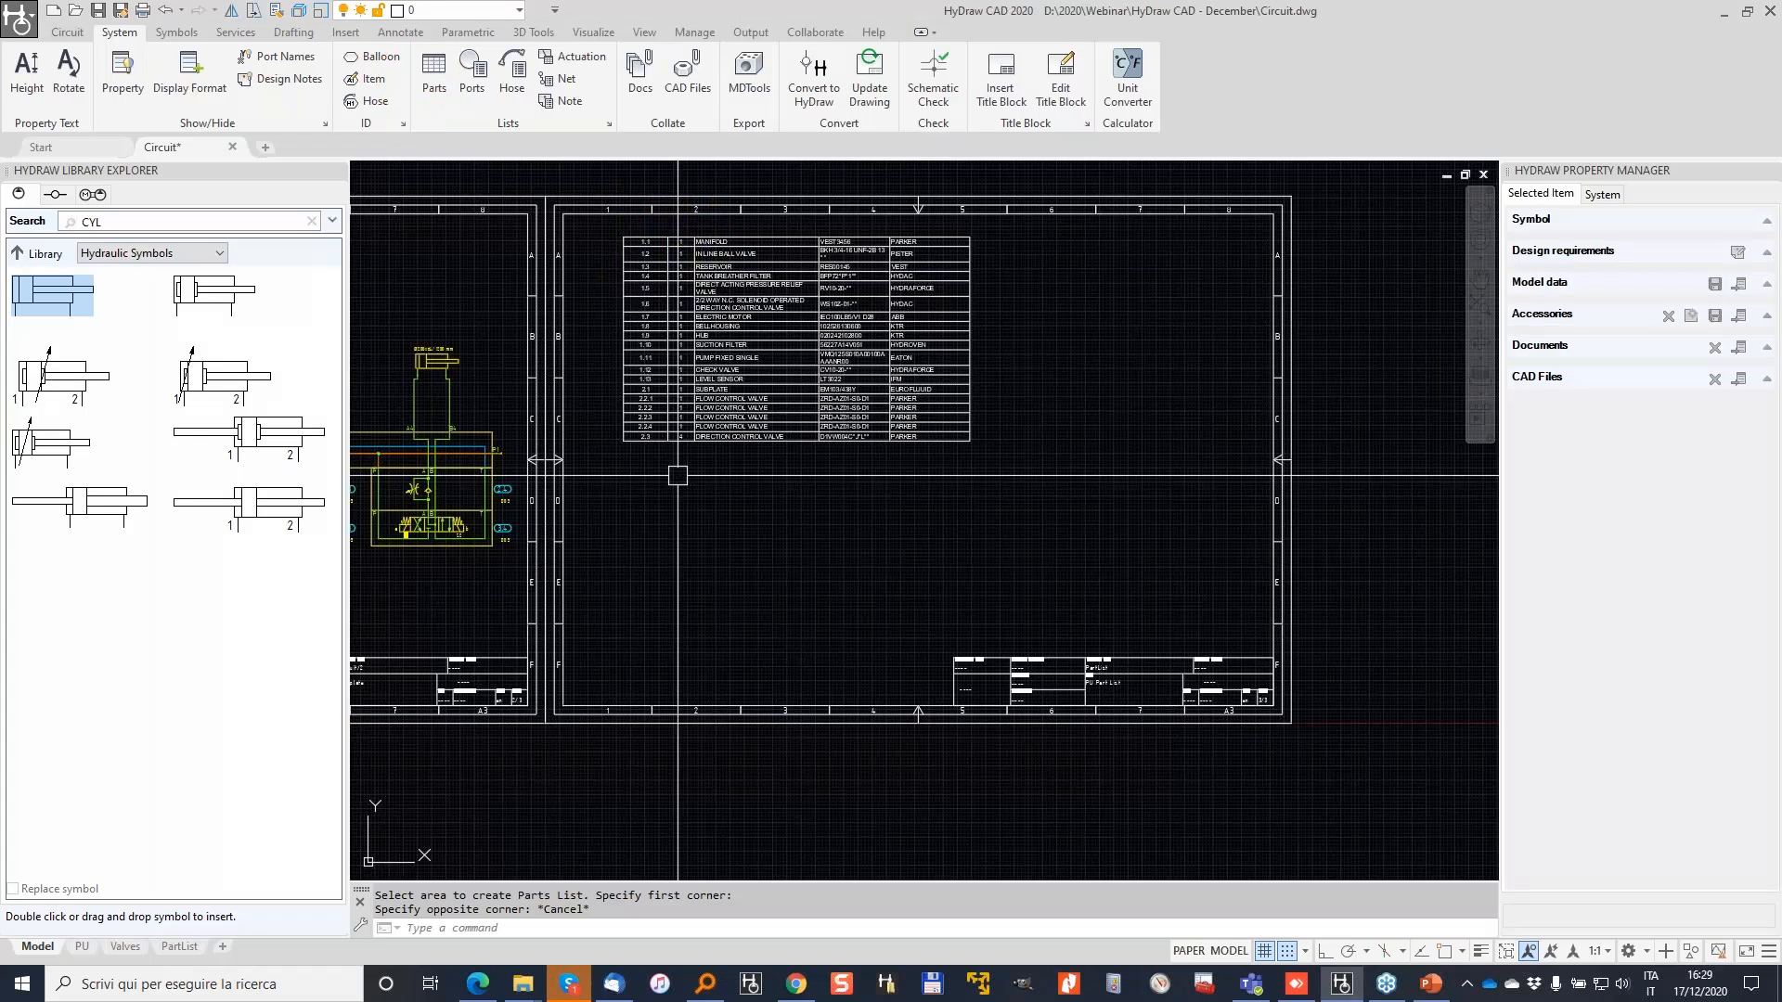
scroll(821, 411, "up", 2)
type("Y")
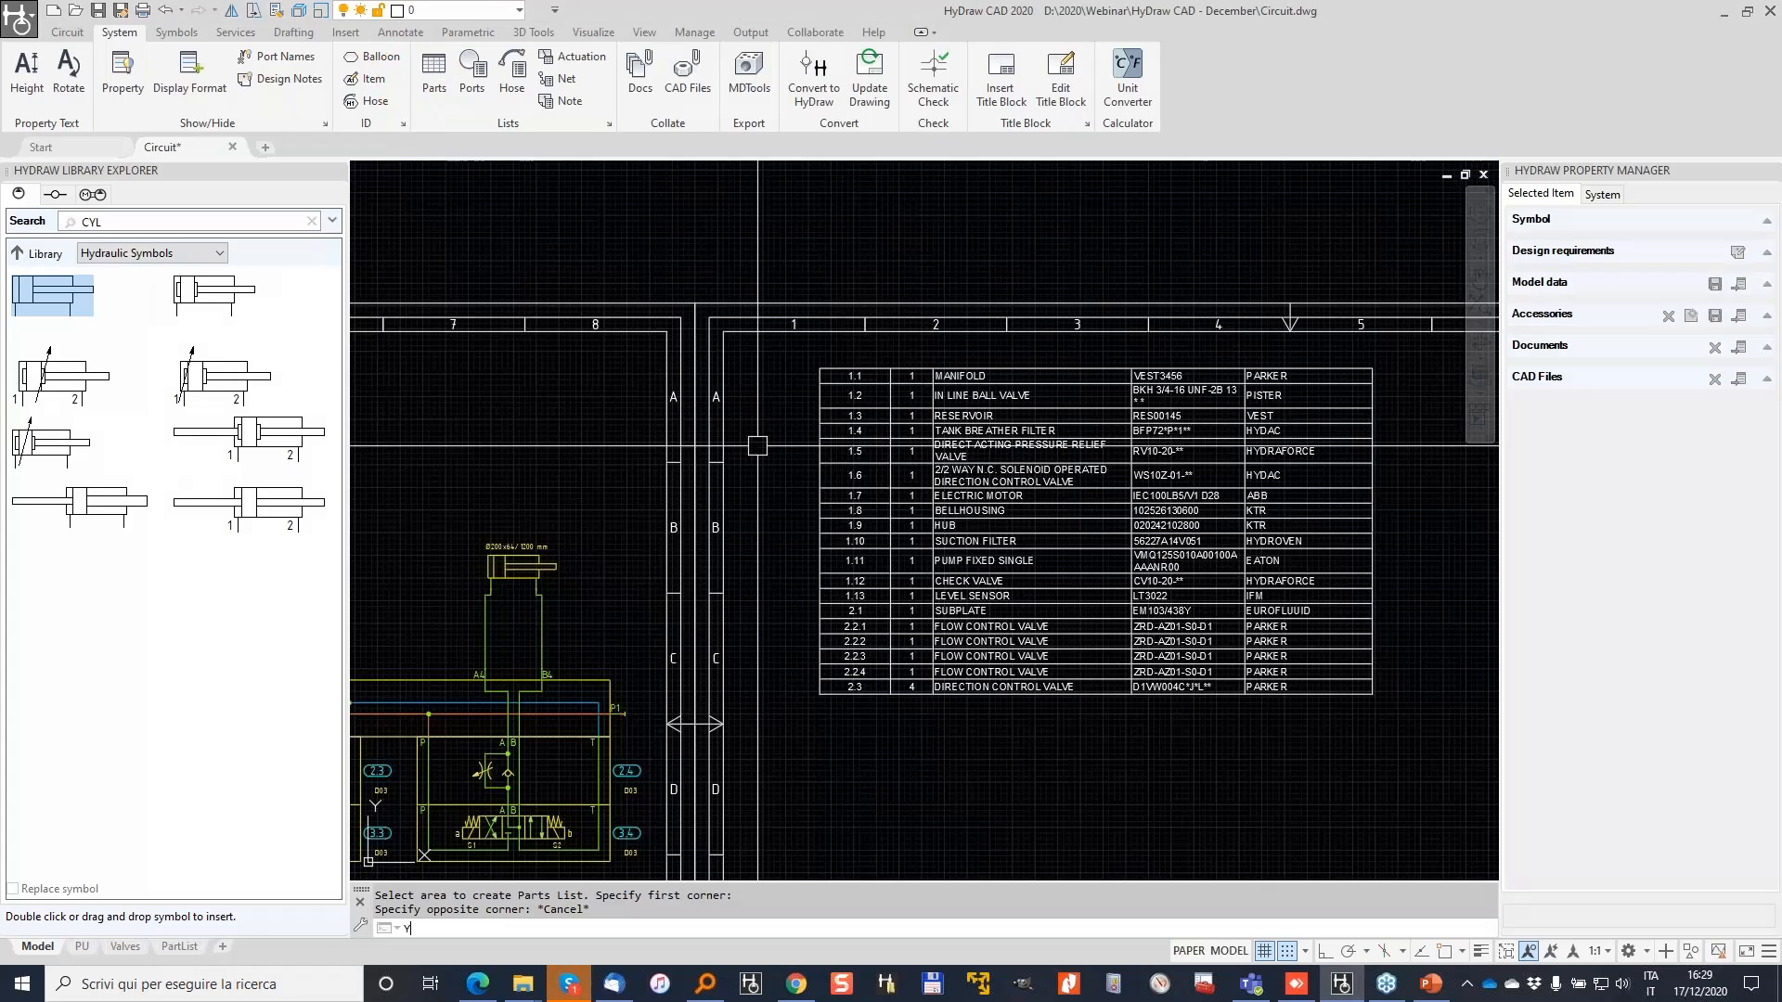
key("Escape")
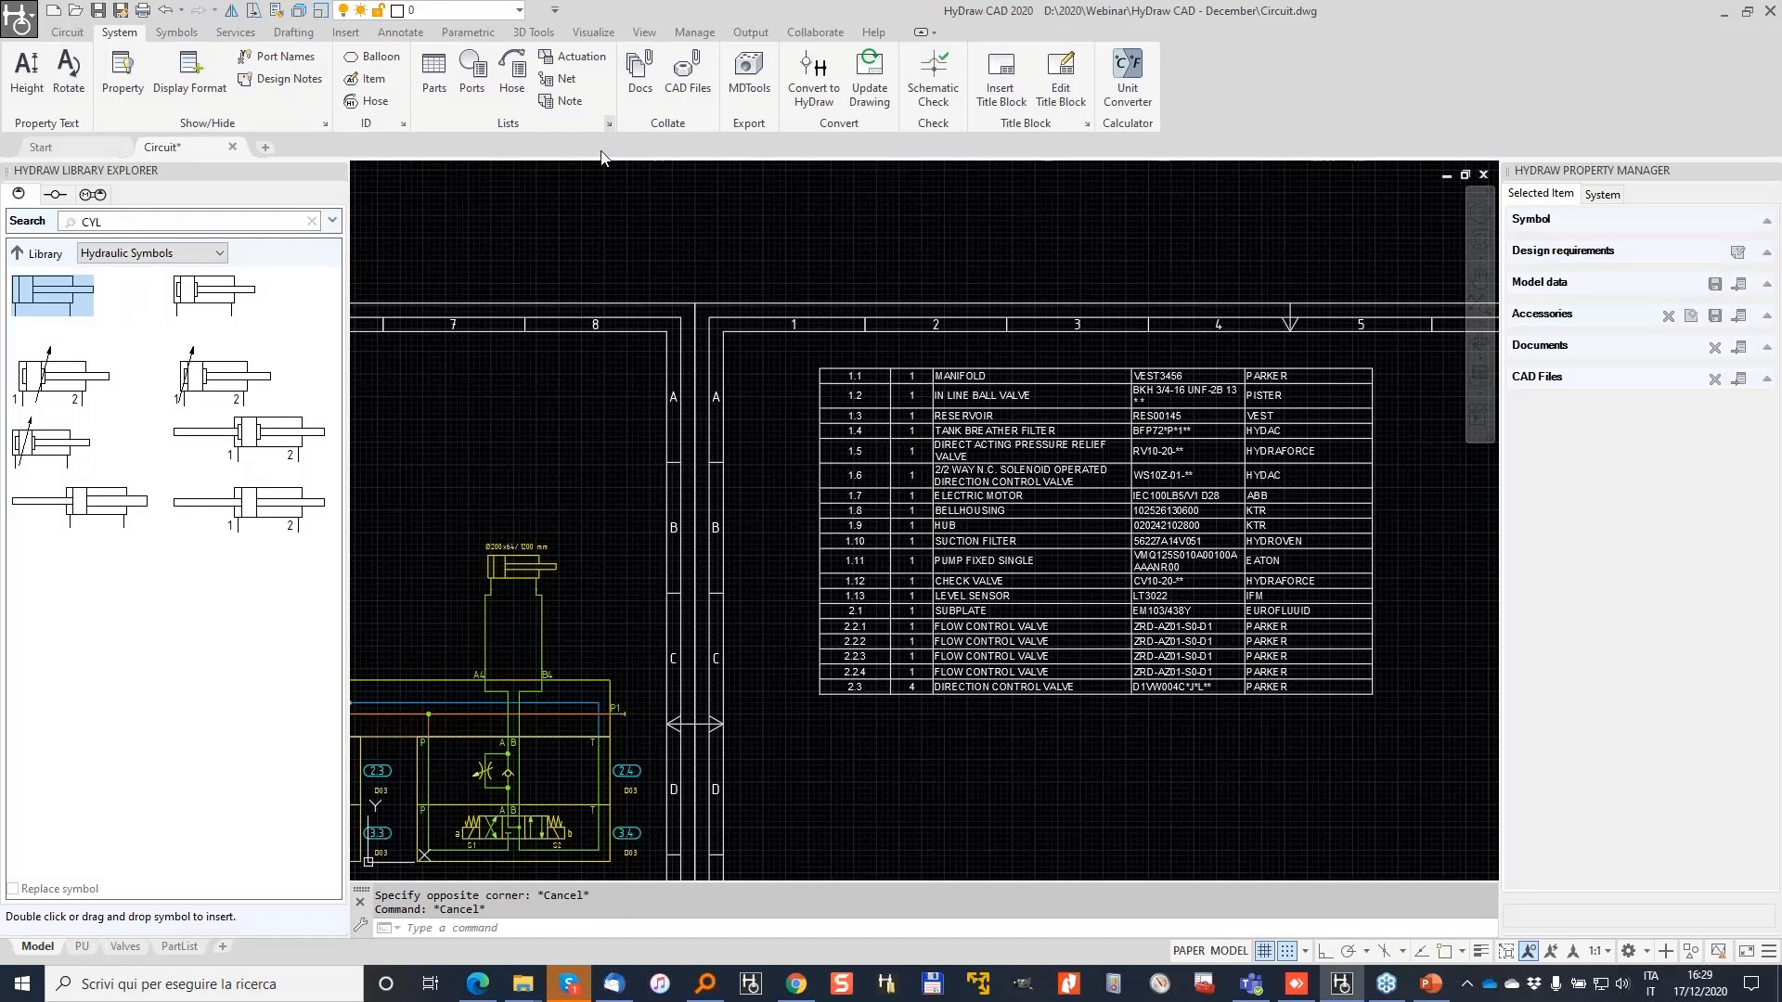
left_click(609, 124)
Step: Give the HyDraw default parts list format a dark header row heading style
left_click(854, 440)
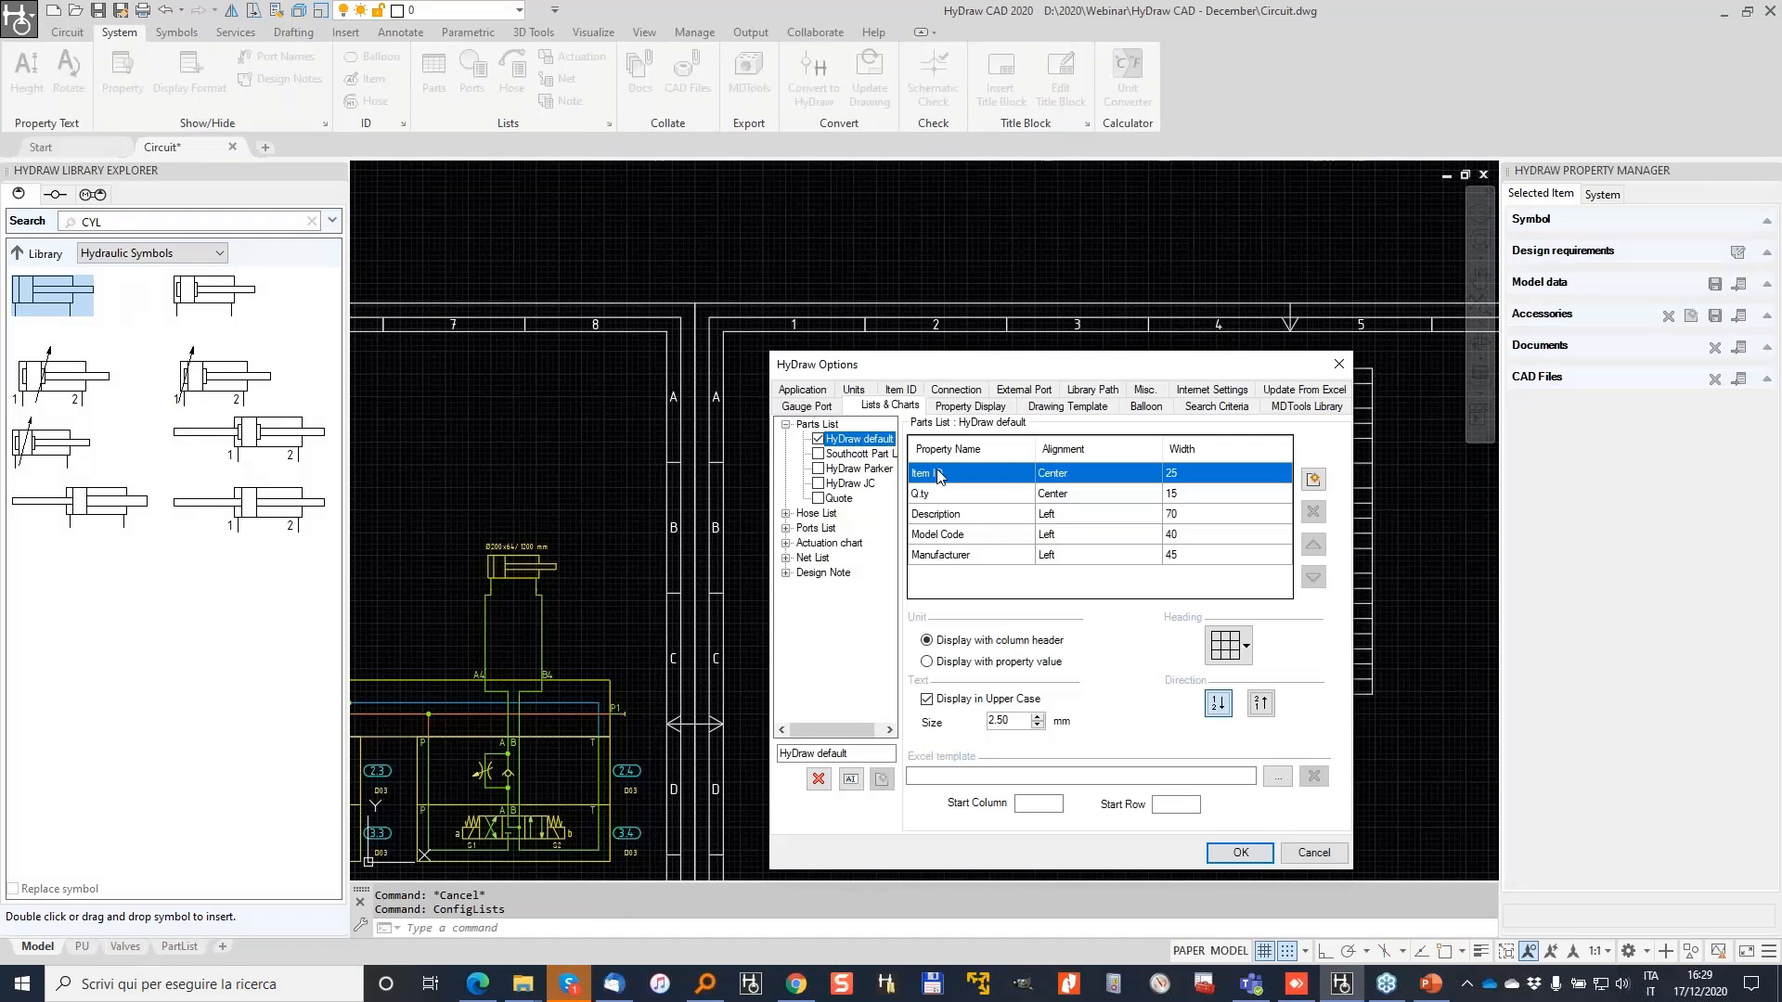
left_click(1246, 646)
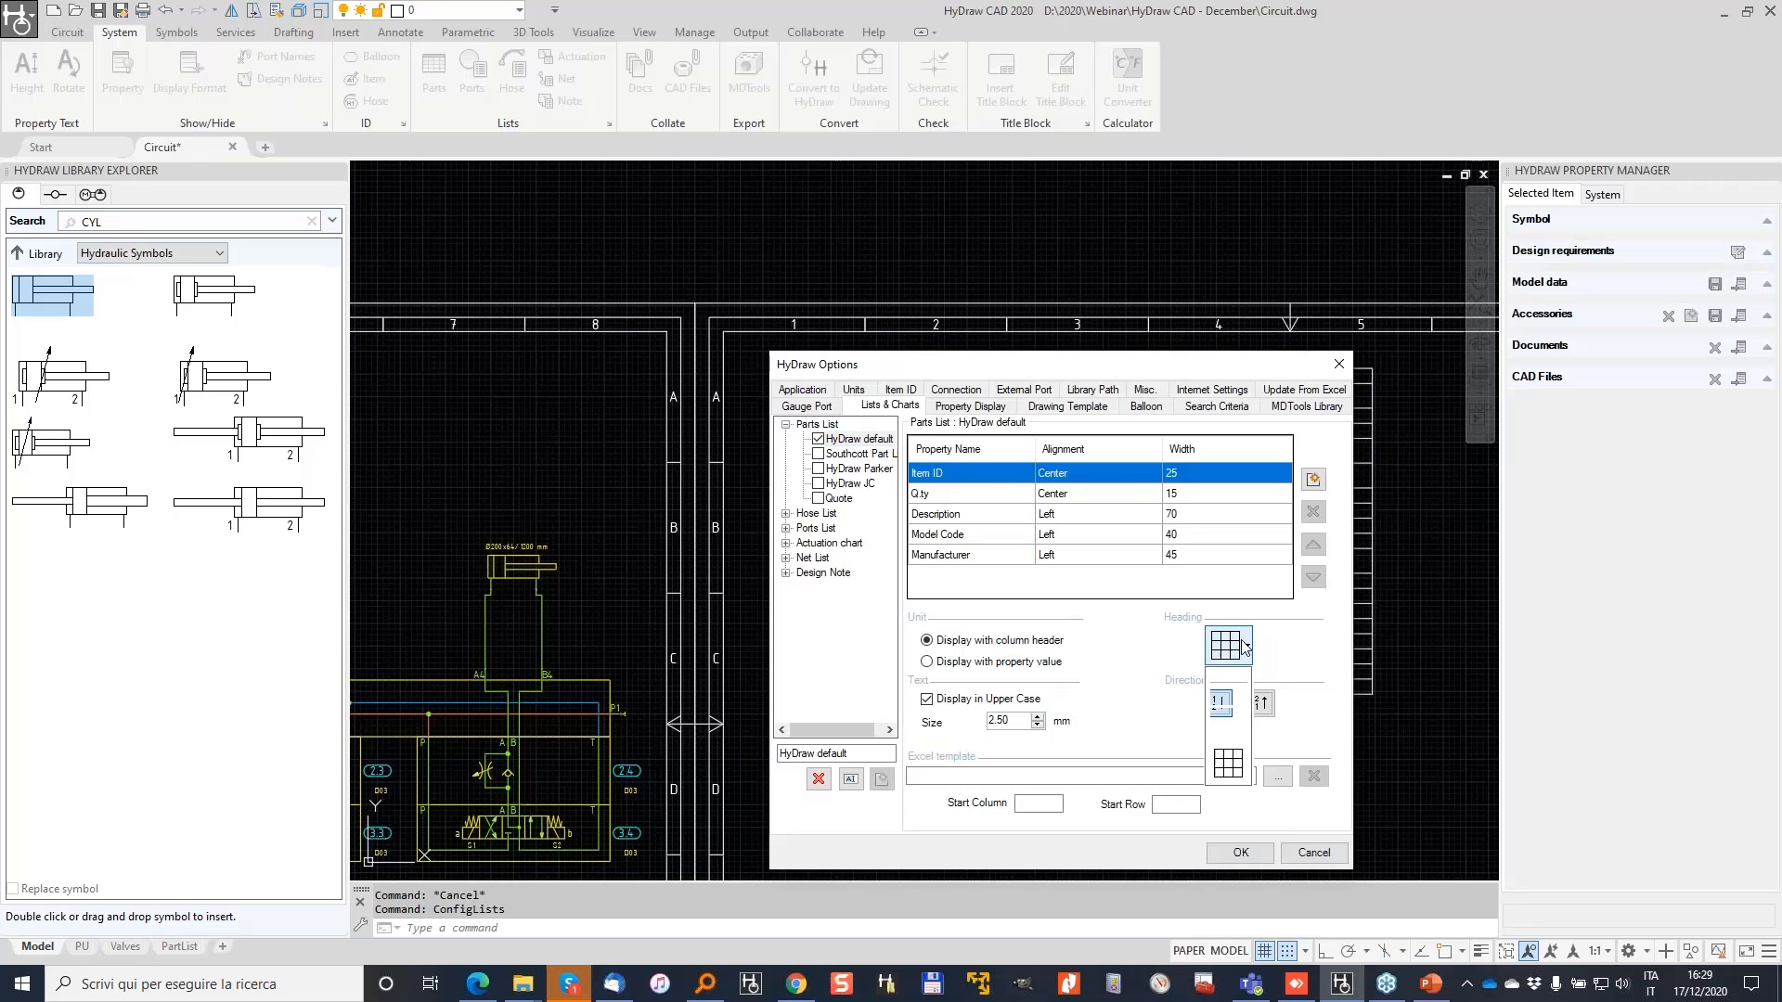
left_click(1227, 691)
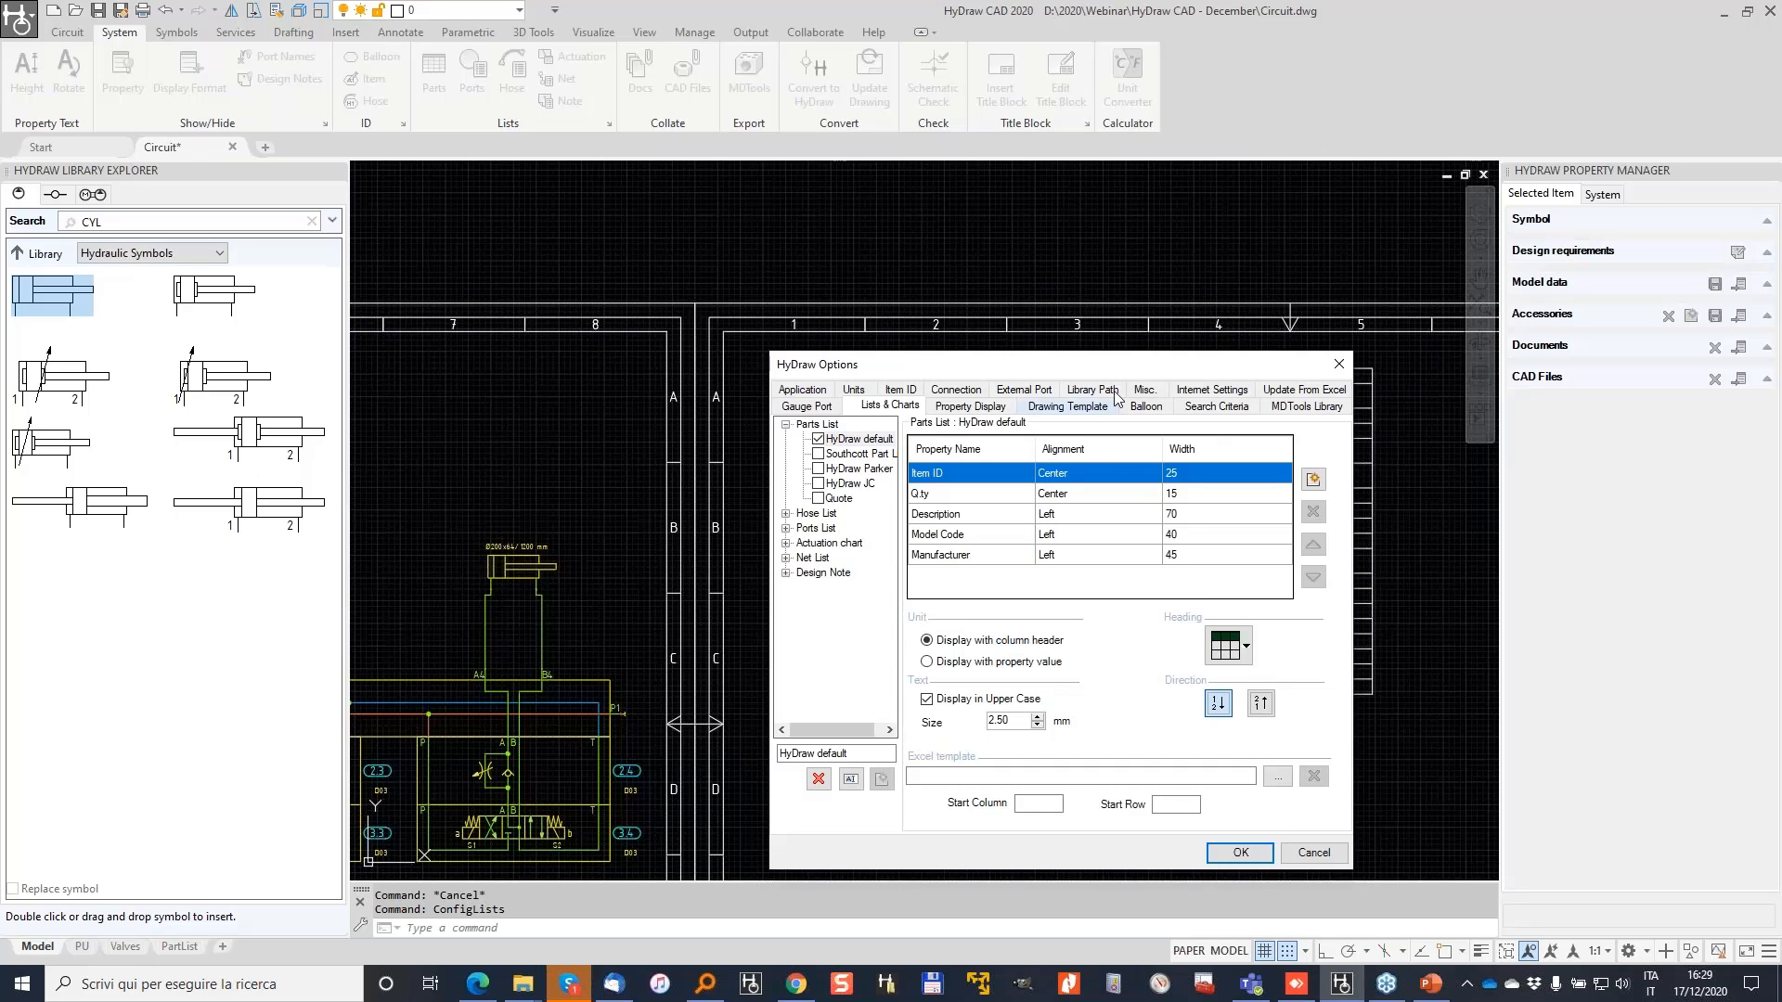
mouse_move(1122, 360)
left_mouse_down()
mouse_move(781, 184)
mouse_move(595, 183)
left_mouse_up()
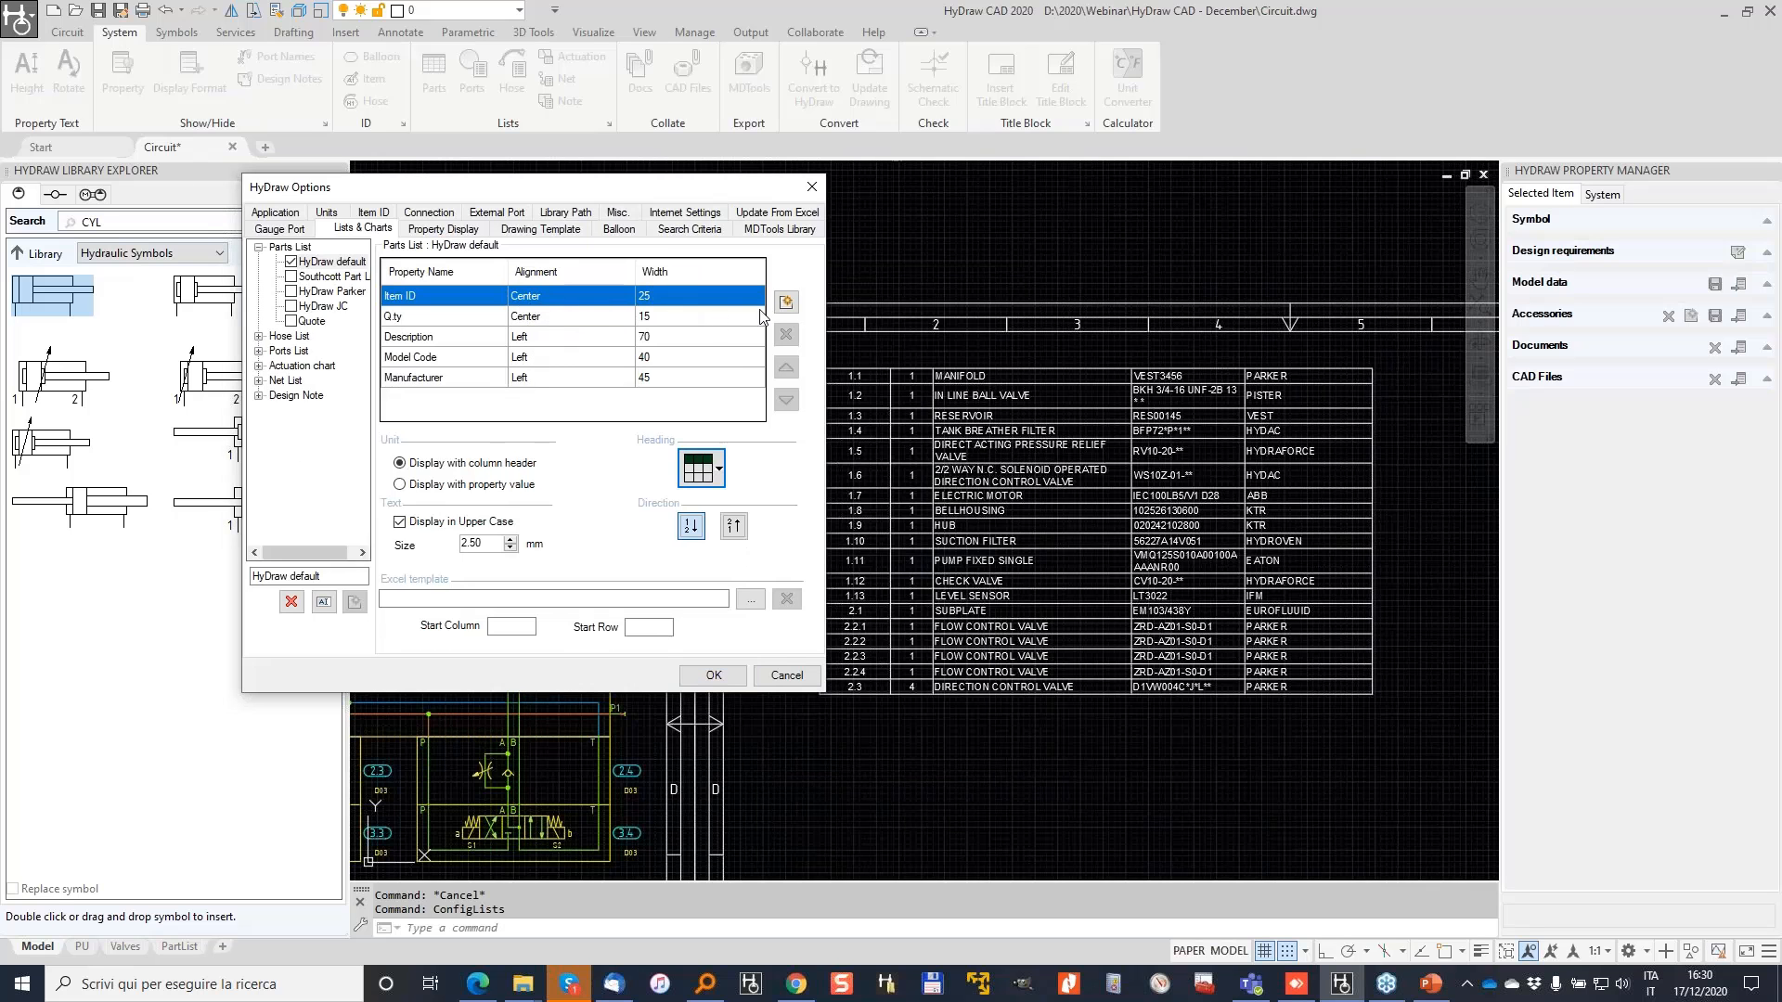
Step: Set column widths: Description 100, Model Code 60, Manufacturer 35
left_click(464, 338)
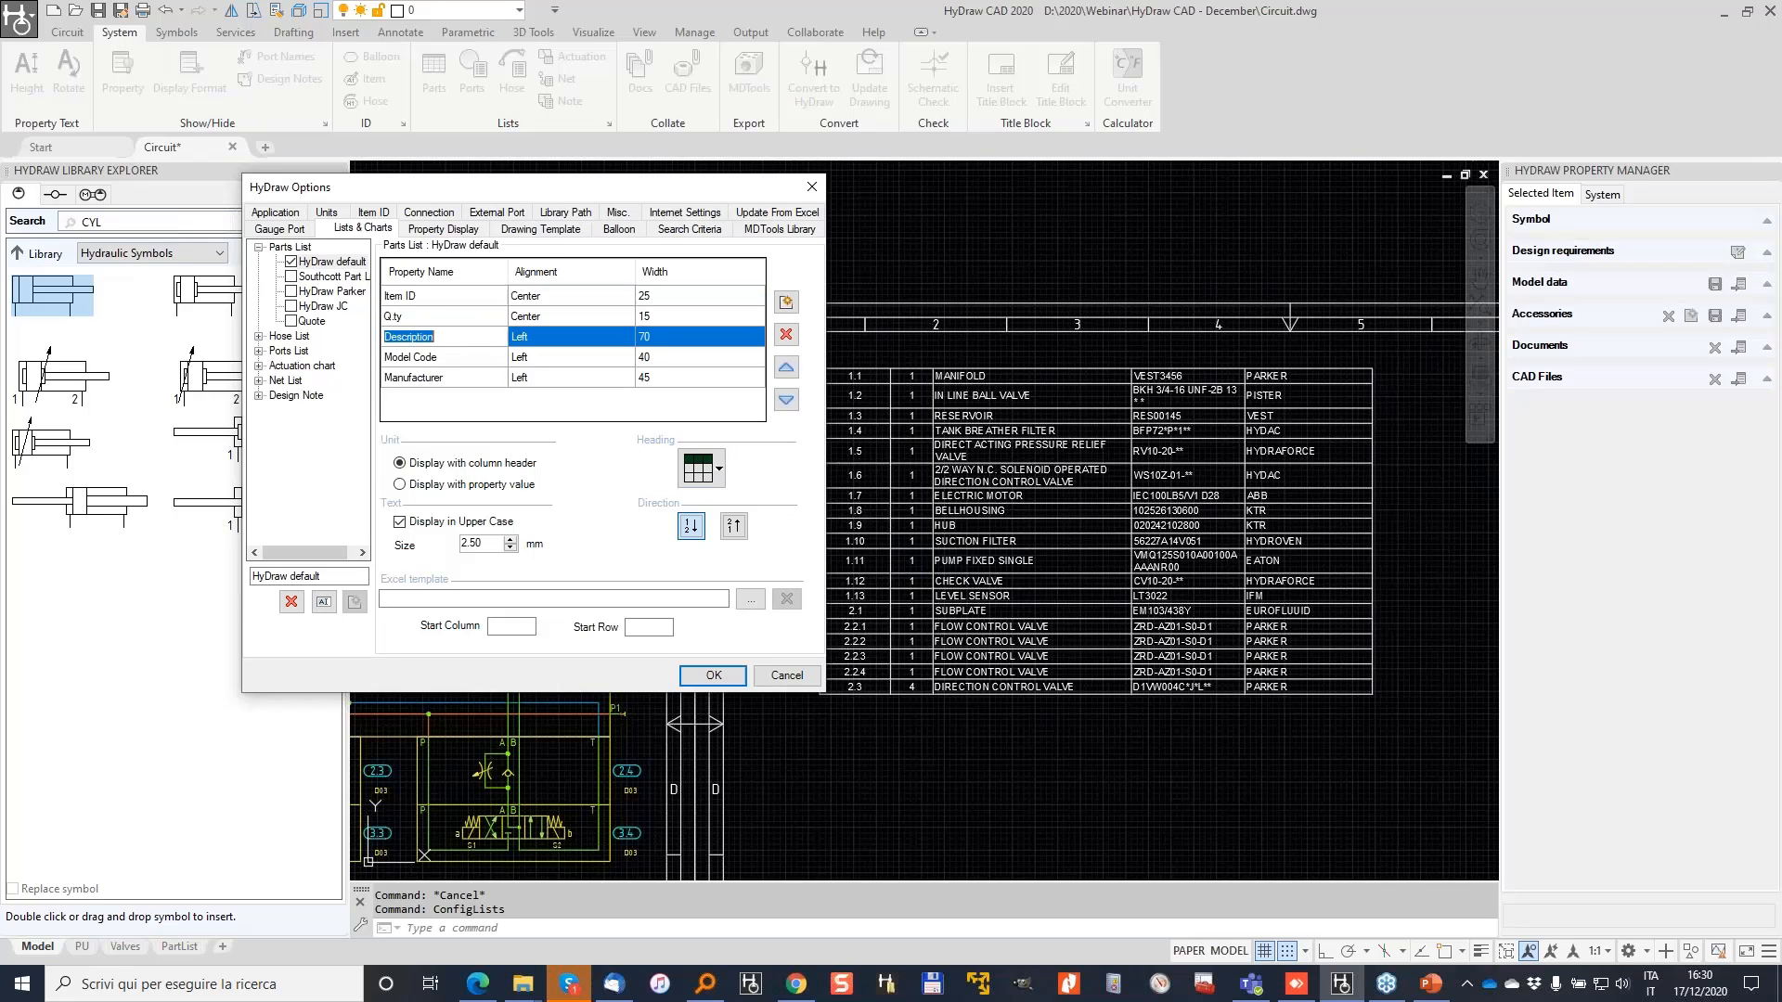
left_click(696, 337)
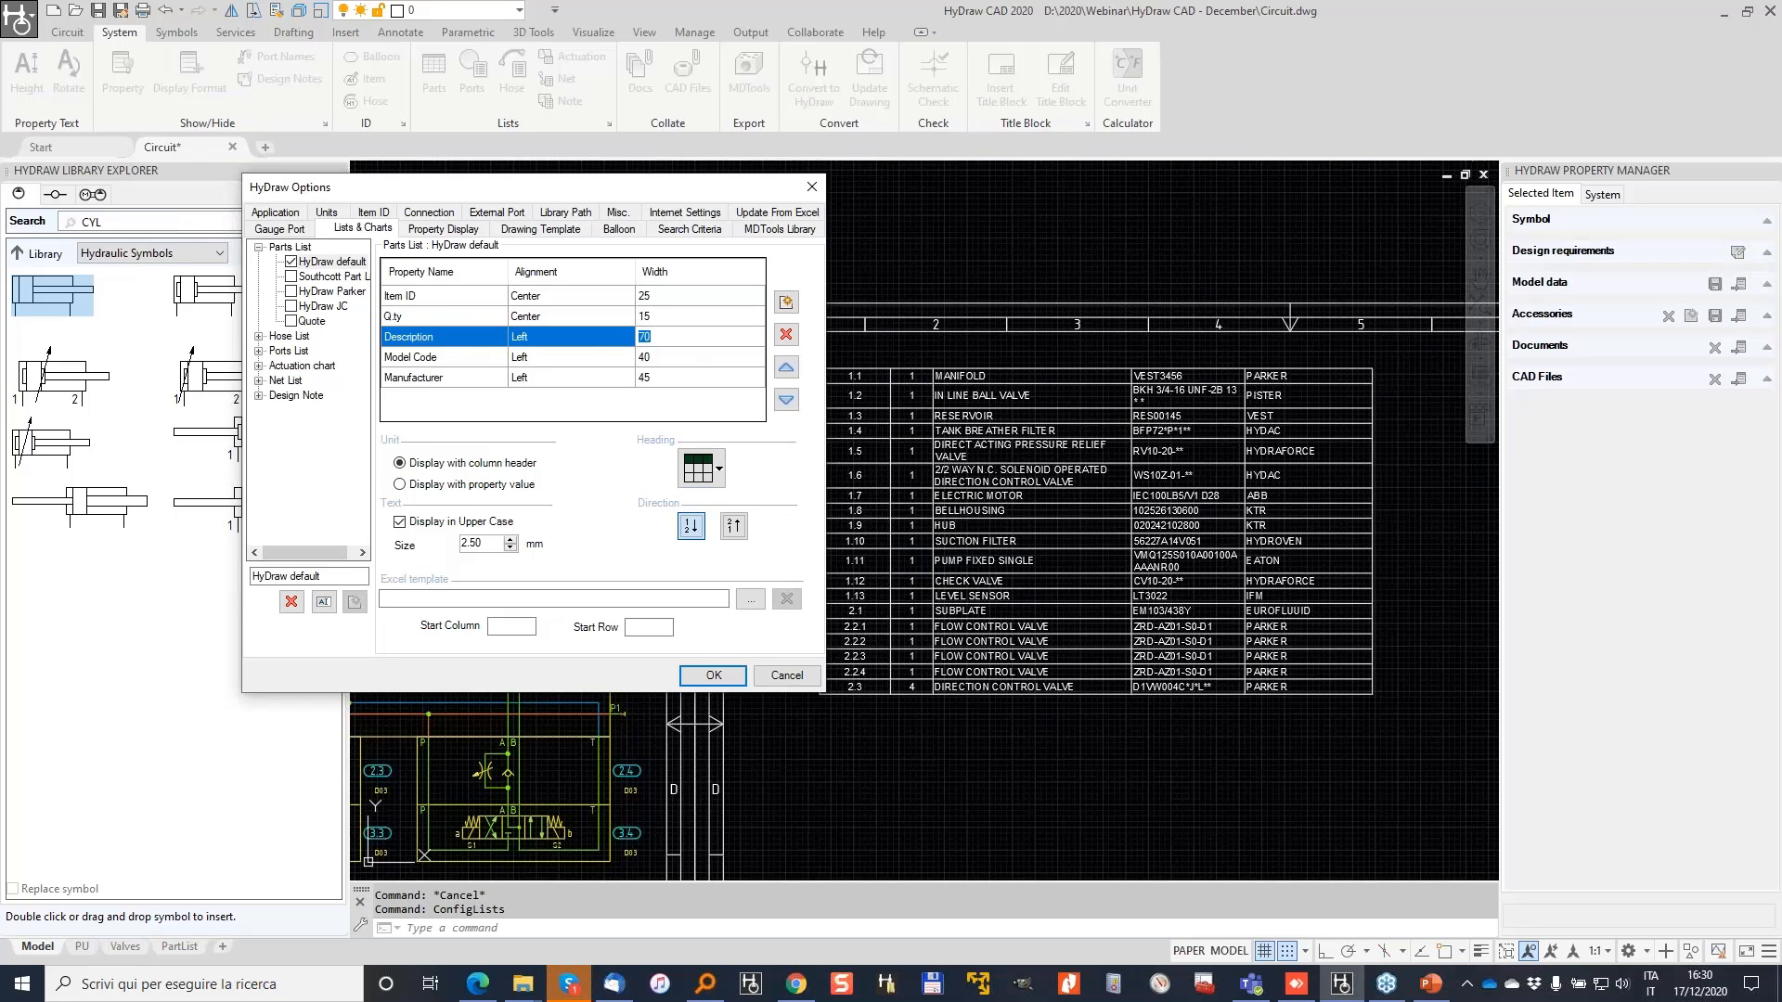
key("Tab")
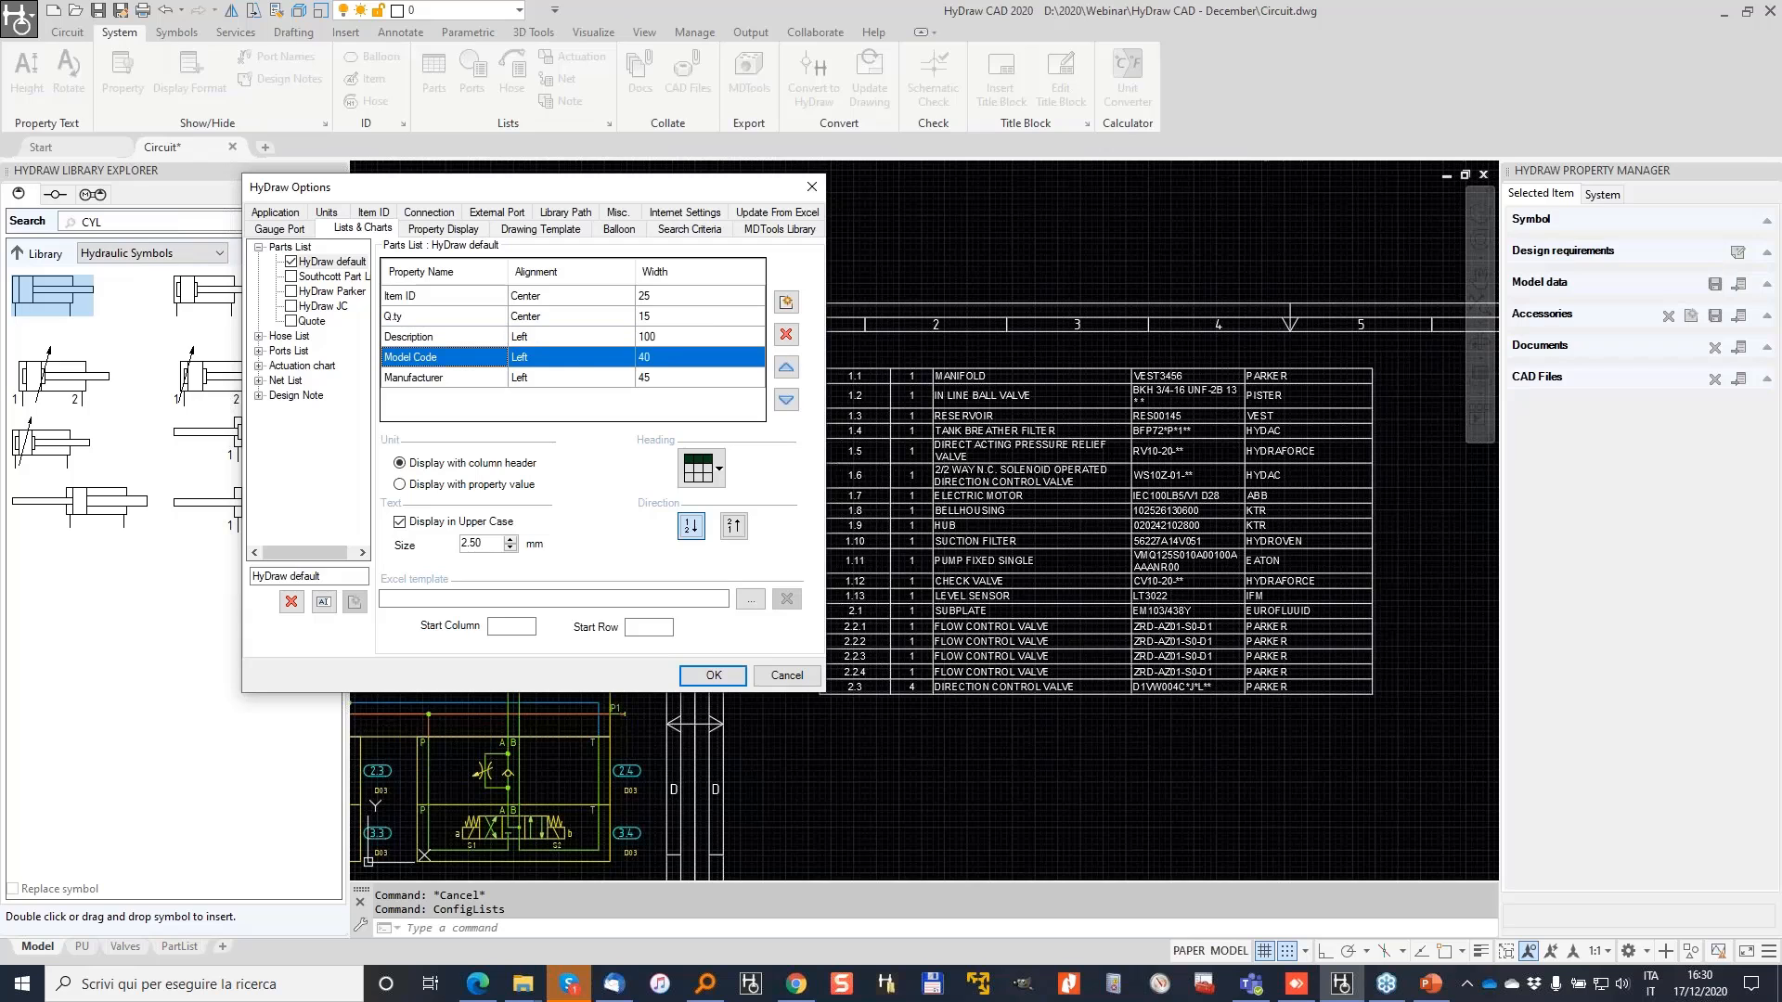
left_click(683, 351)
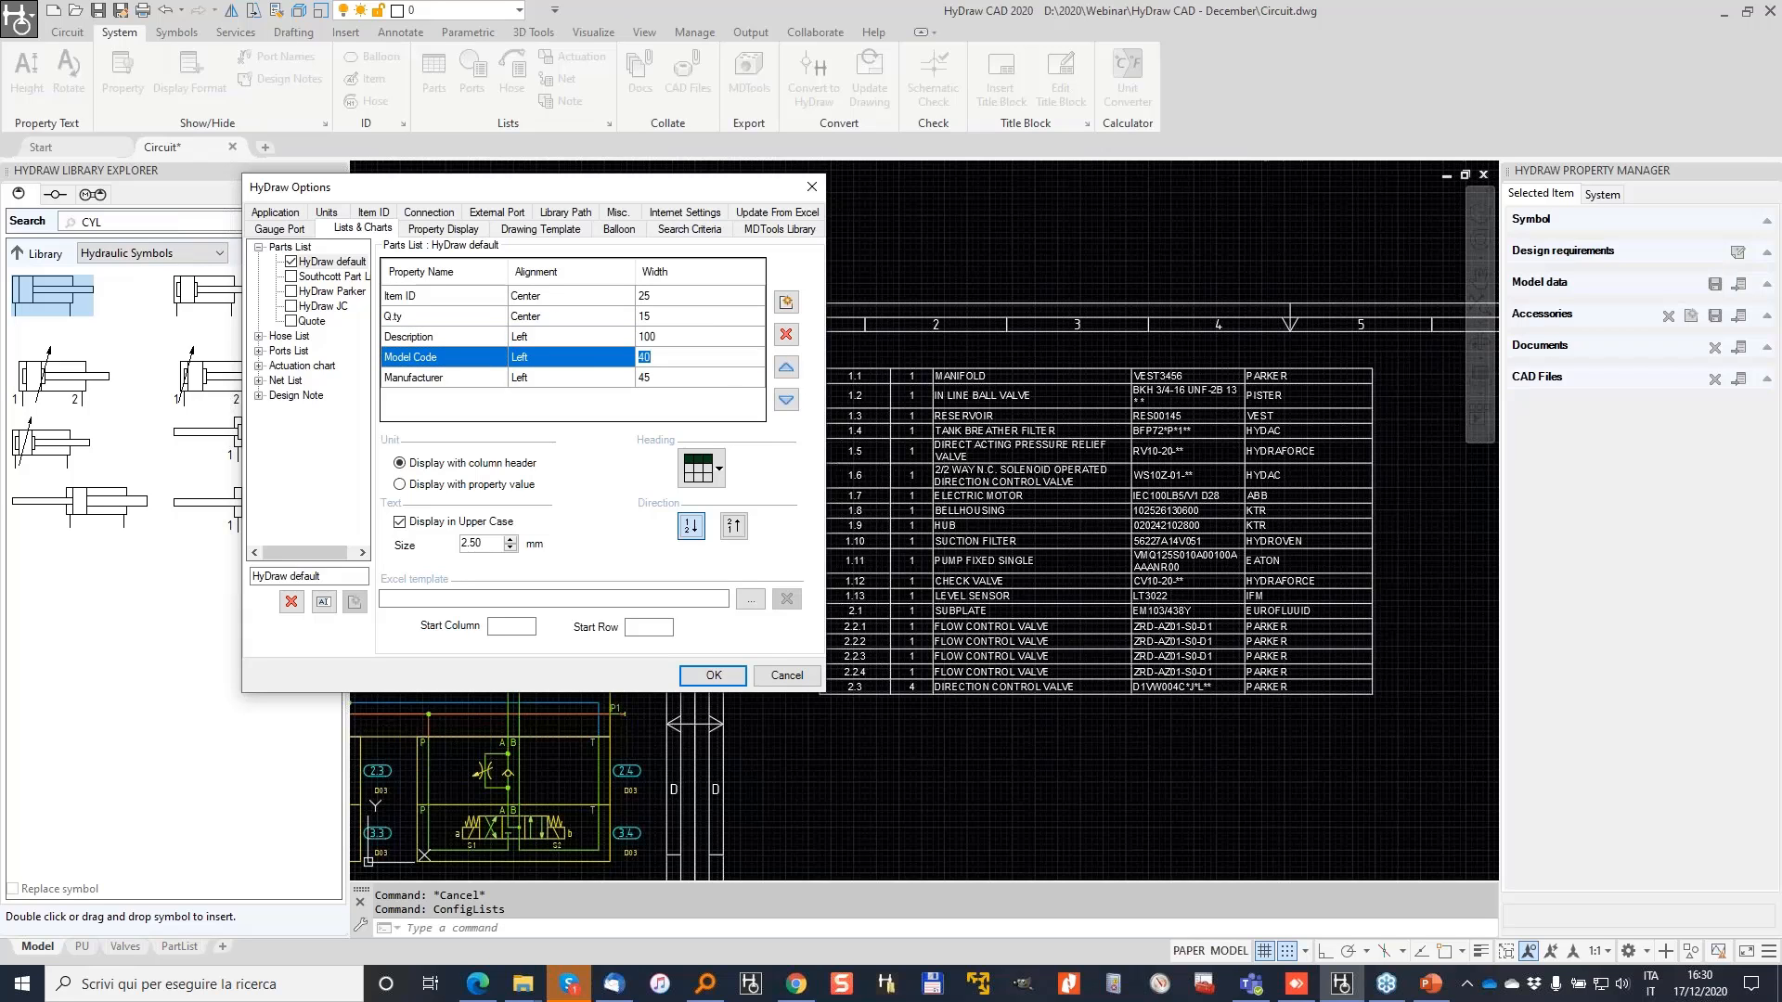
type("60")
key("Tab")
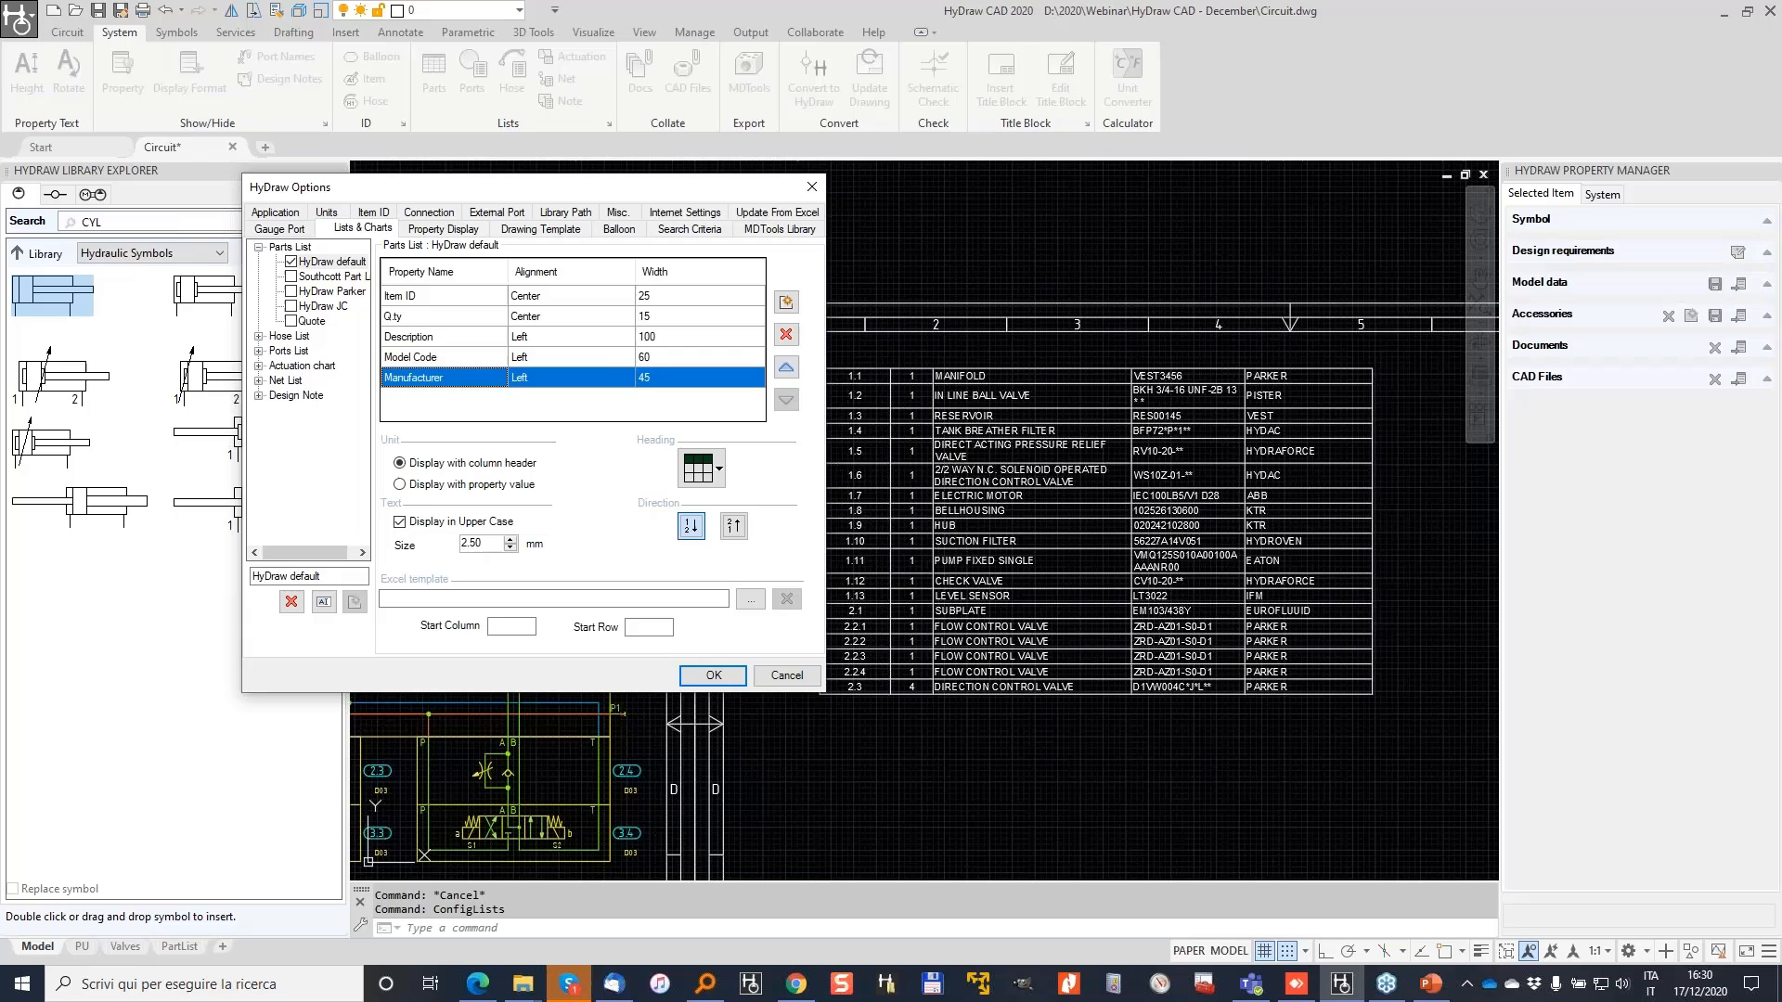
left_click(682, 369)
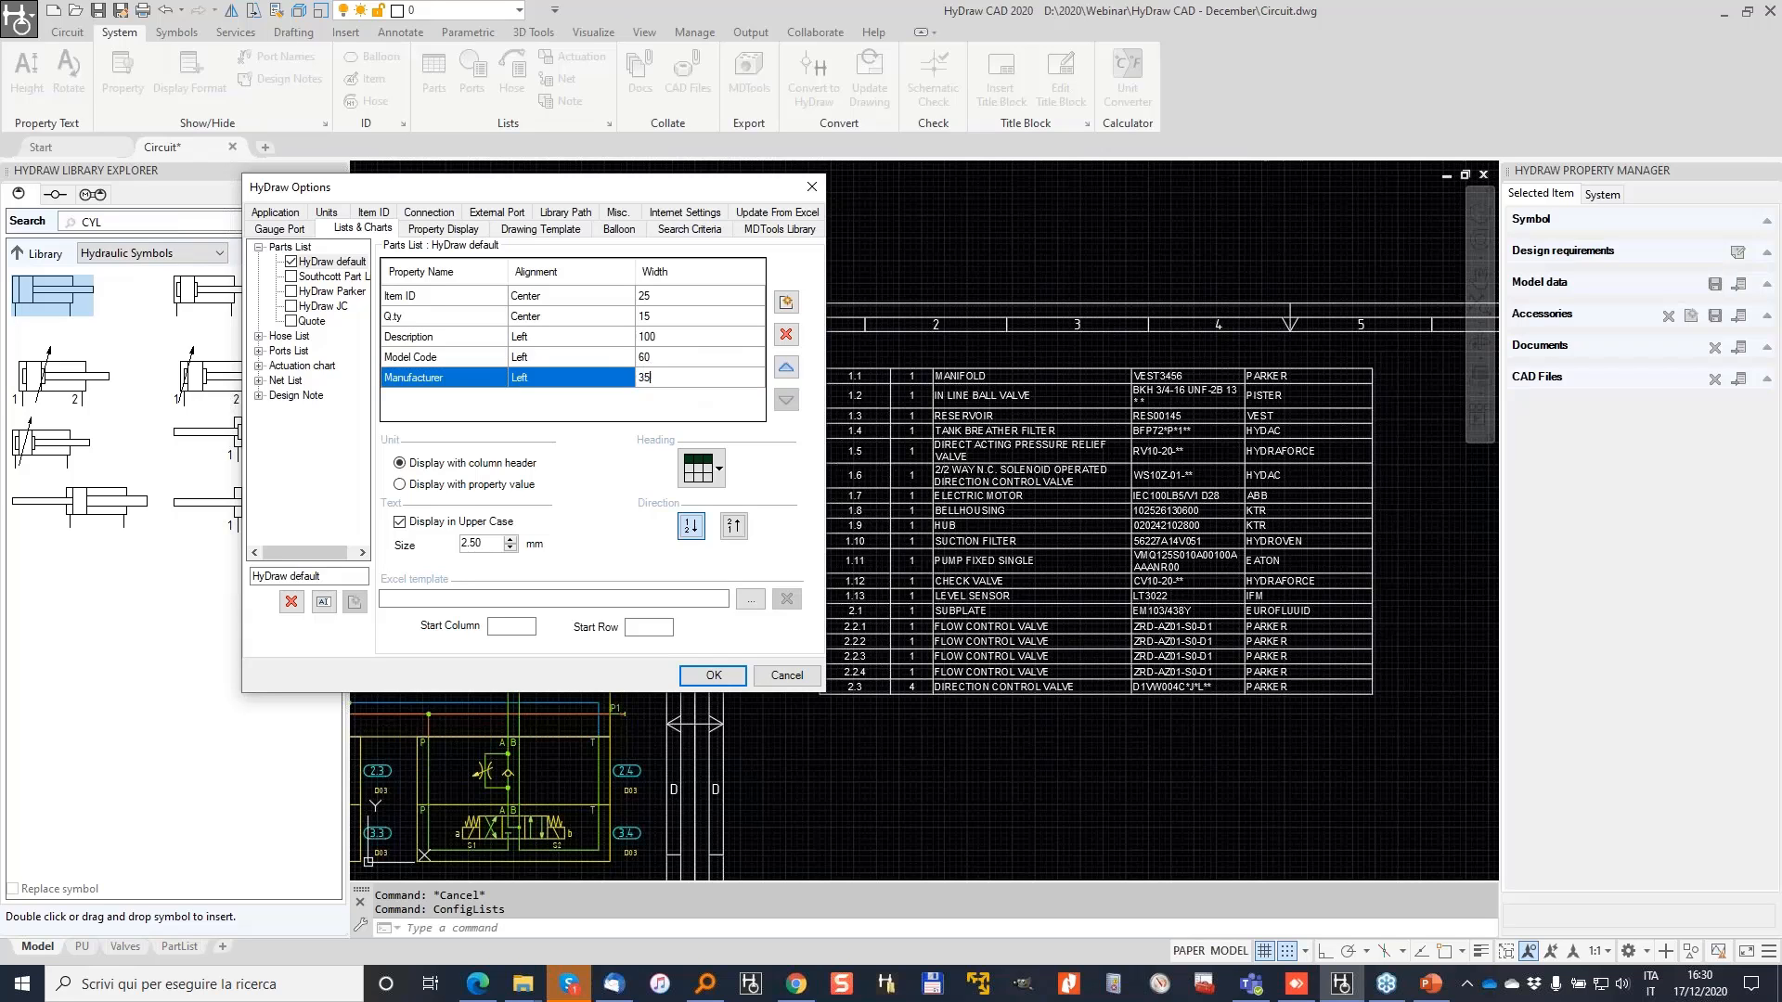
key("Tab")
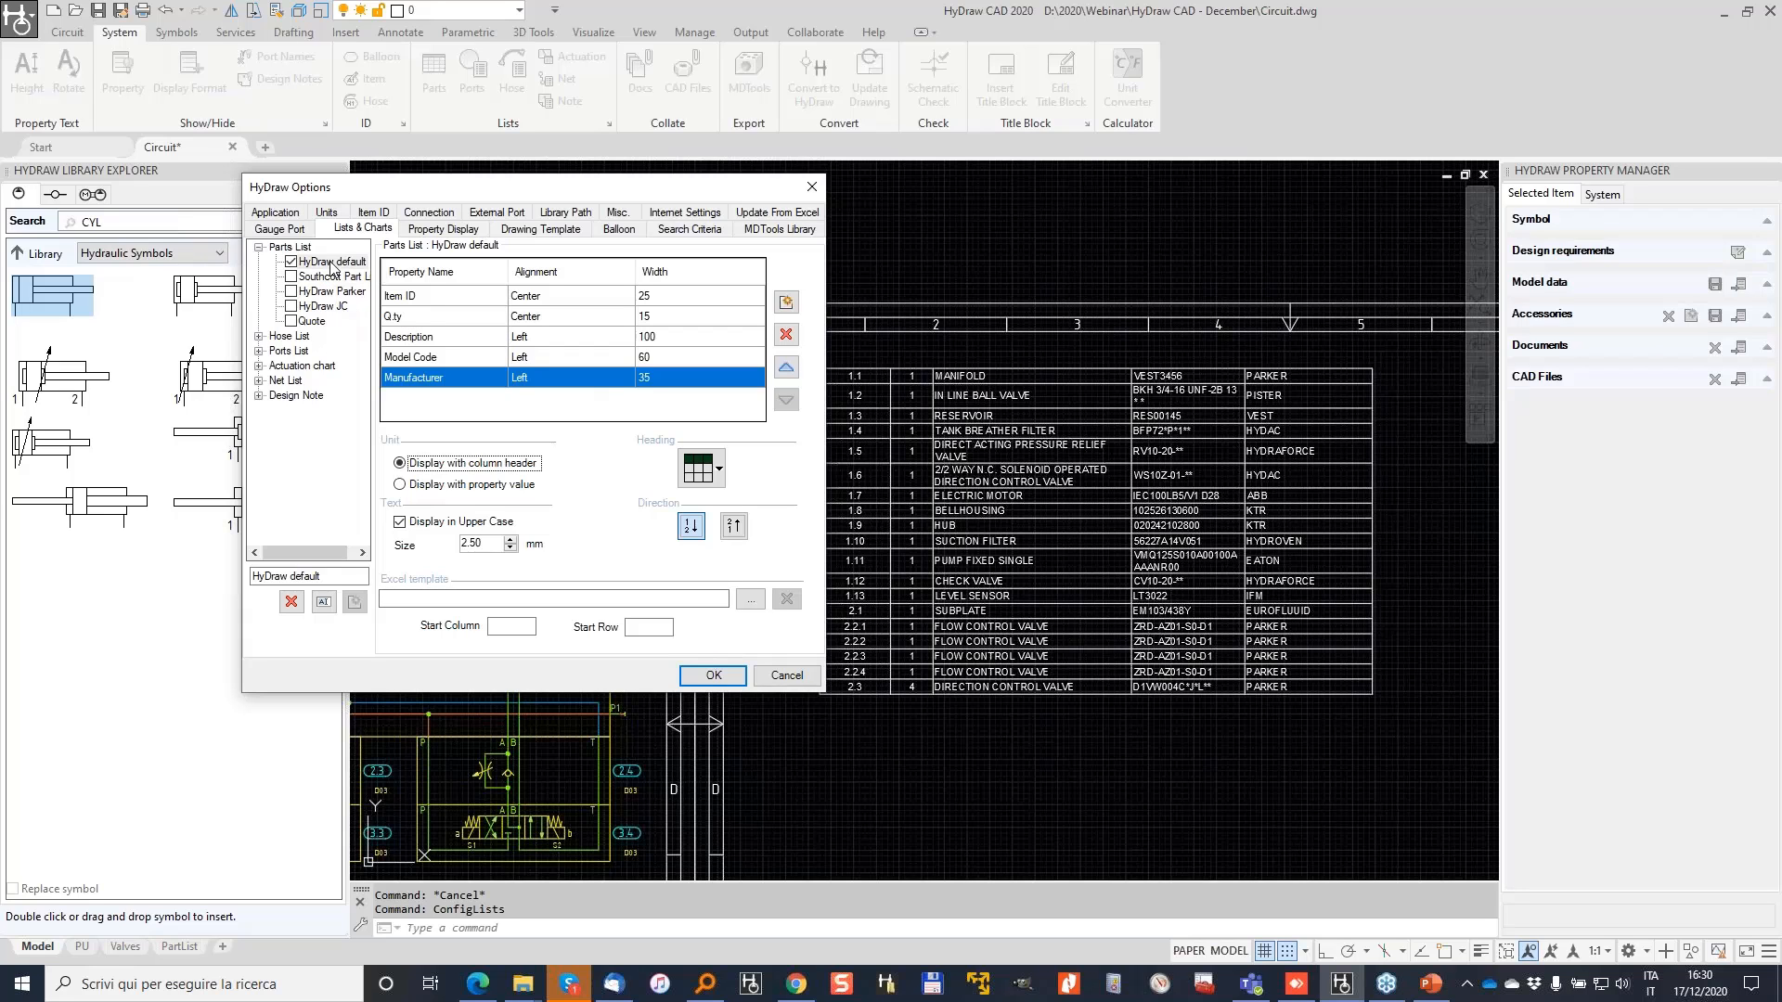
Step: Show the Quote parts list format settings
left_click(312, 321)
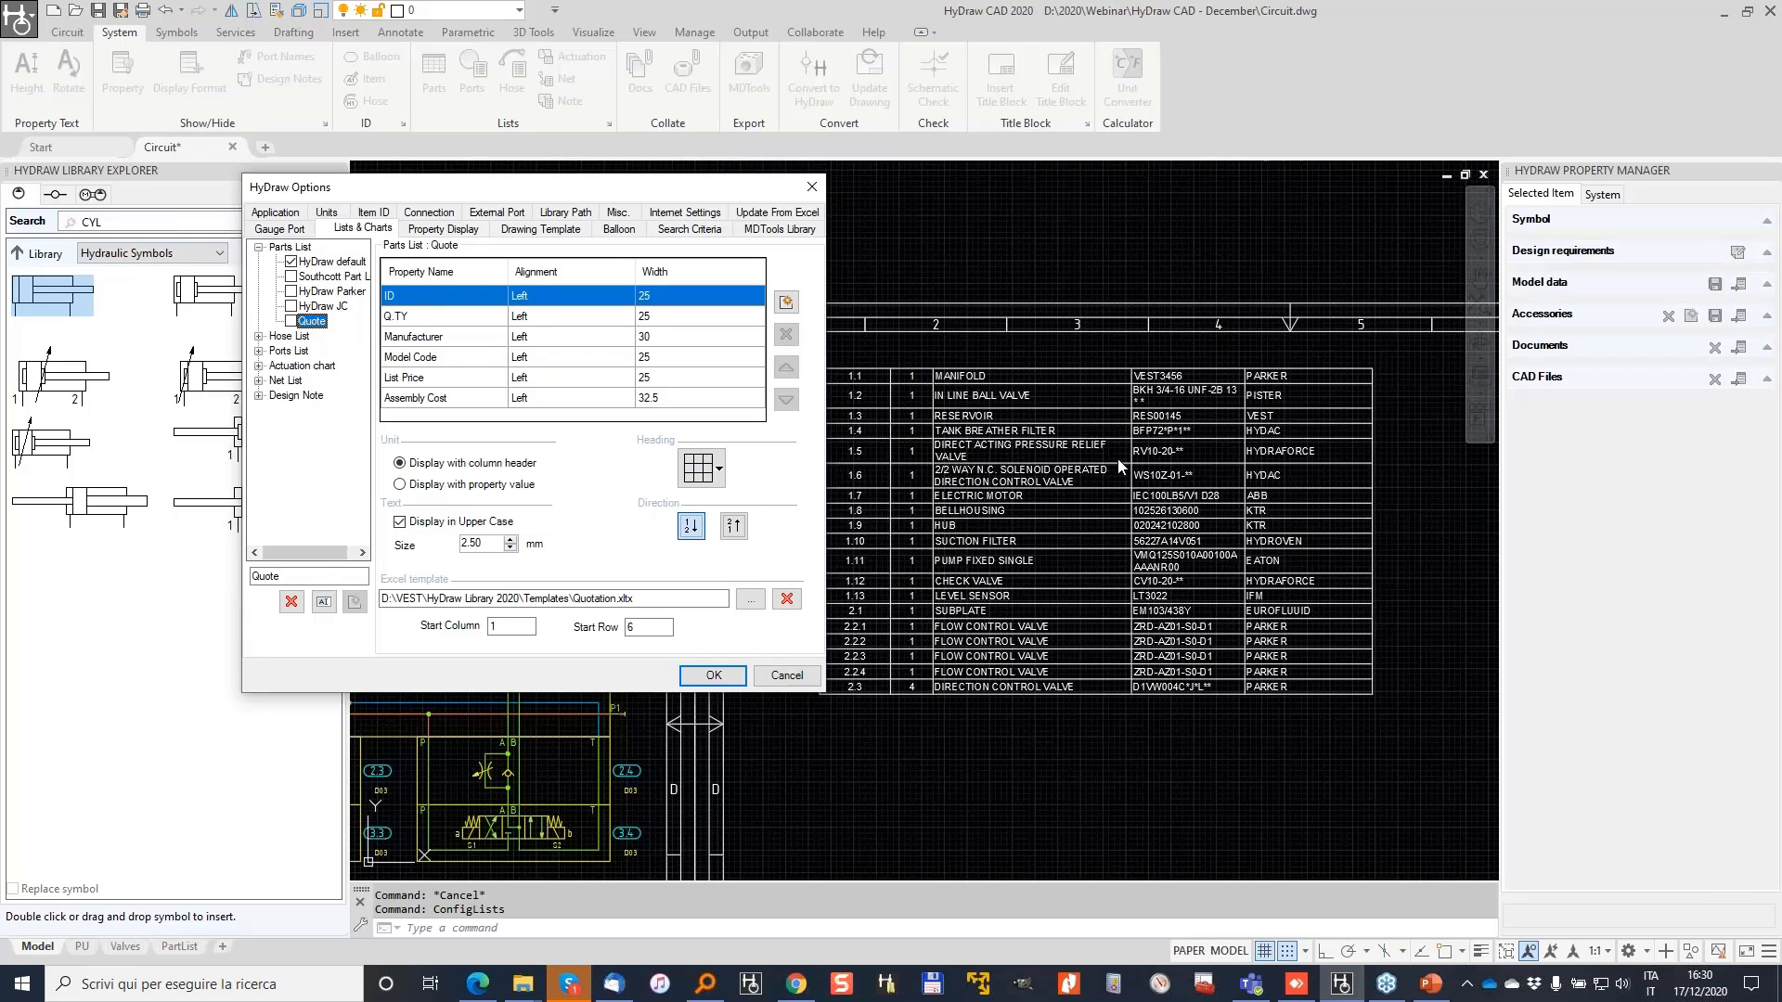
key("alt+Tab")
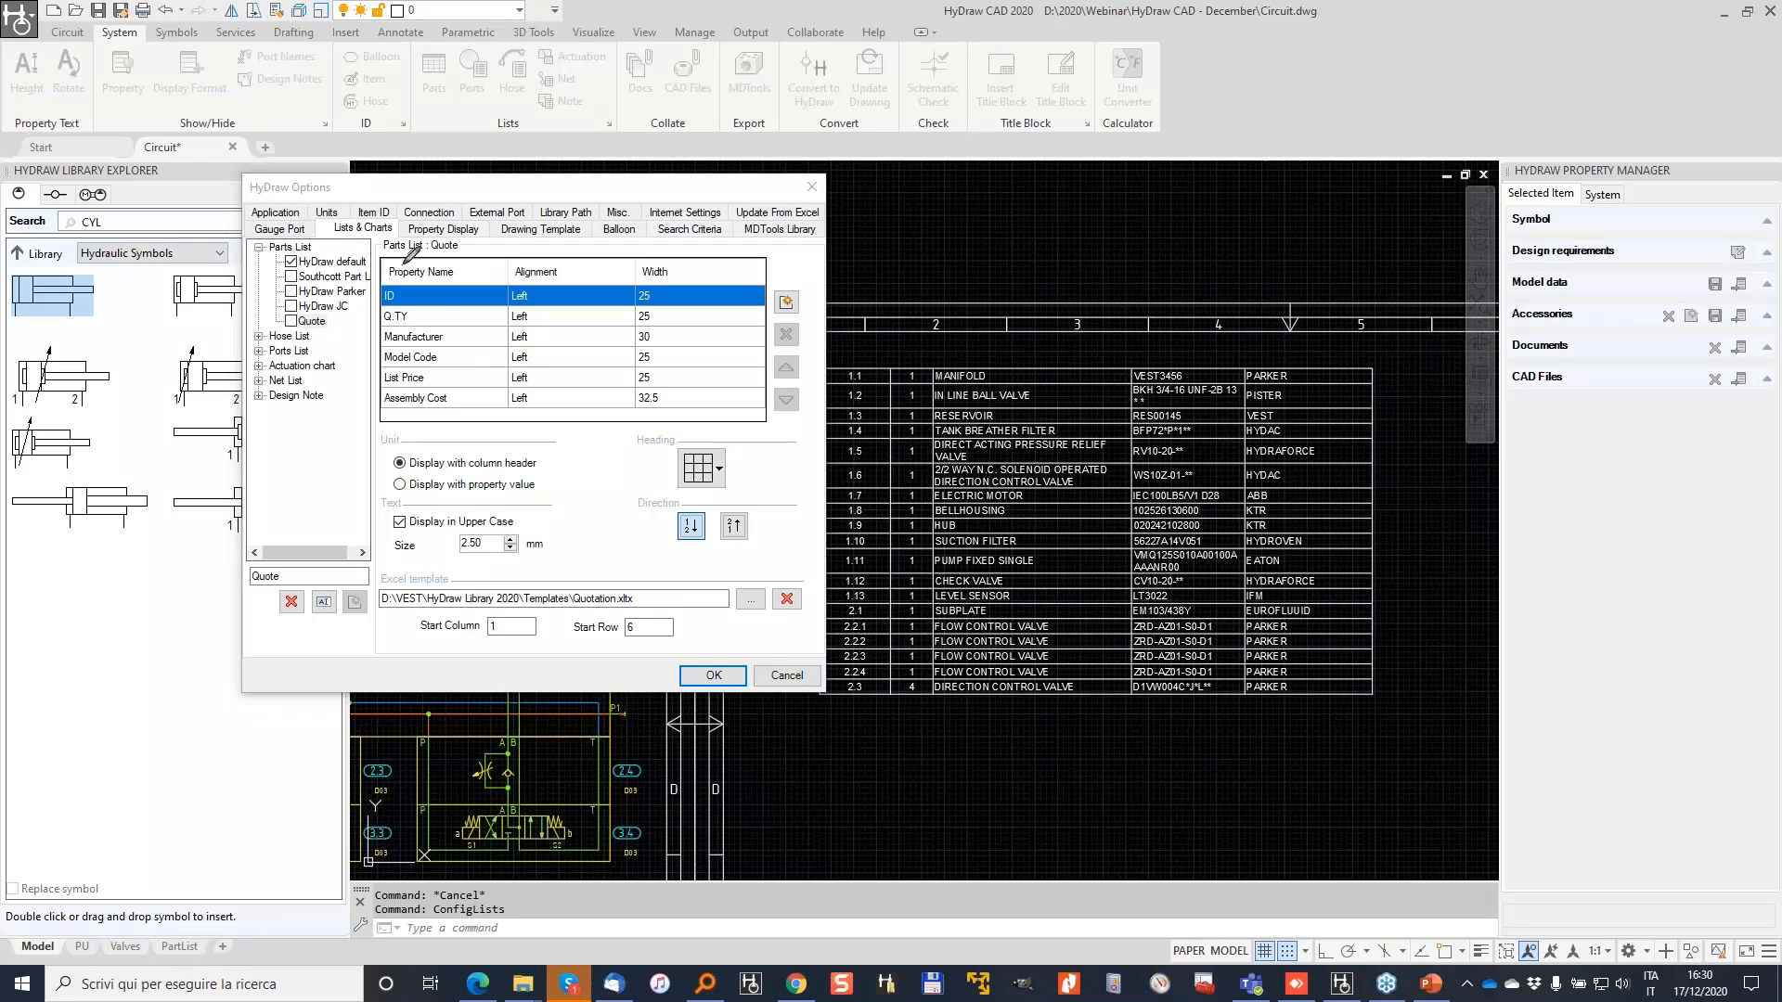
mouse_move(386, 284)
left_mouse_down()
mouse_move(394, 303)
mouse_move(409, 288)
mouse_move(381, 327)
mouse_move(422, 315)
mouse_move(463, 341)
left_mouse_up()
mouse_move(371, 373)
left_mouse_down()
mouse_move(454, 369)
mouse_move(430, 385)
mouse_move(504, 397)
left_mouse_up()
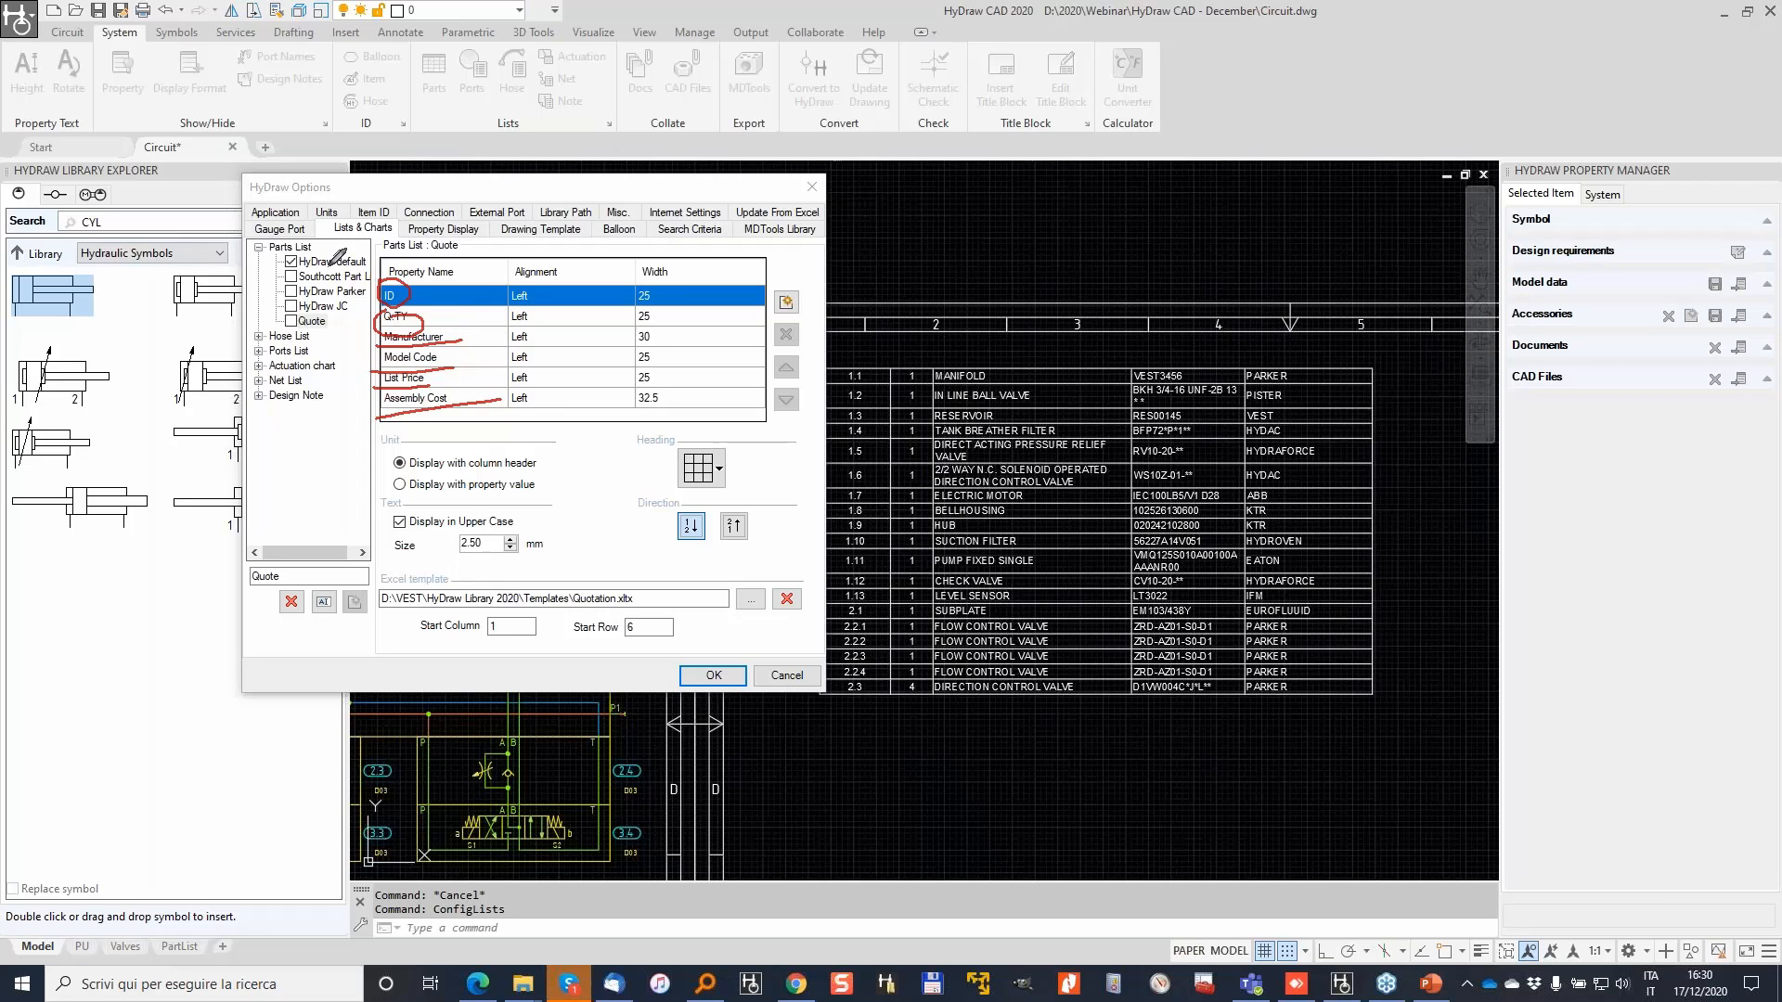
Step: Close the column picker without adding columns and keep the plain grid heading style
left_click(786, 309)
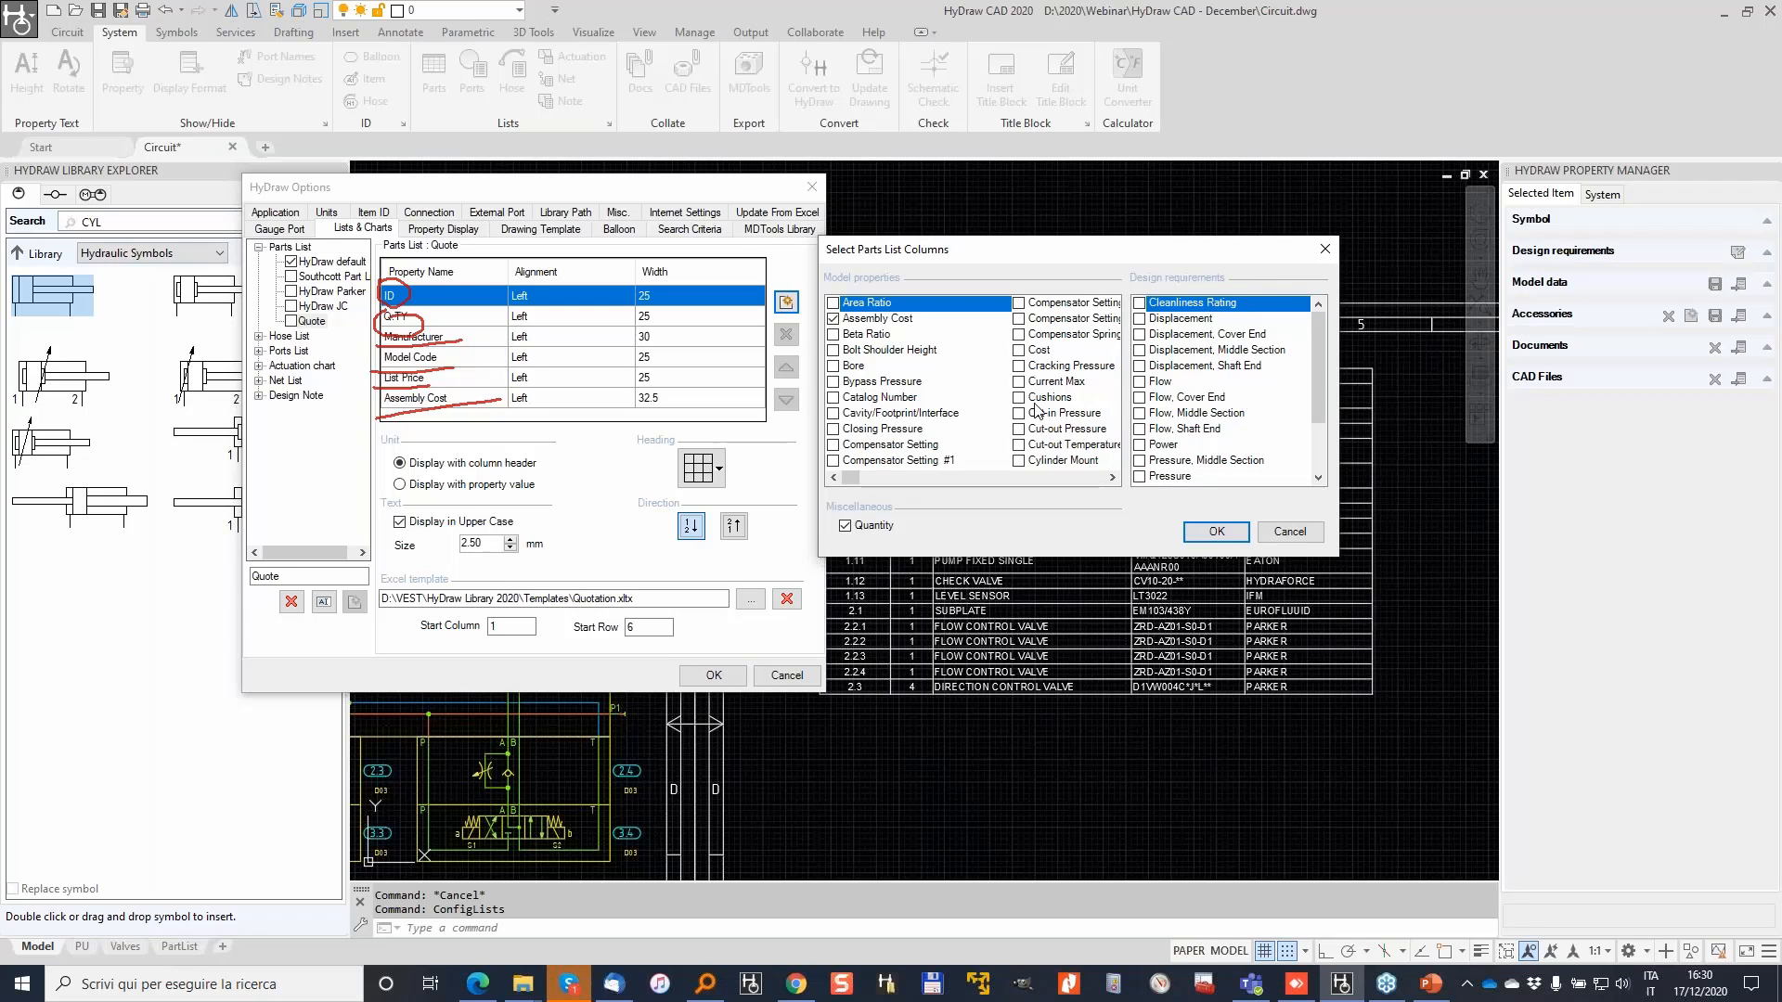
left_click(1299, 535)
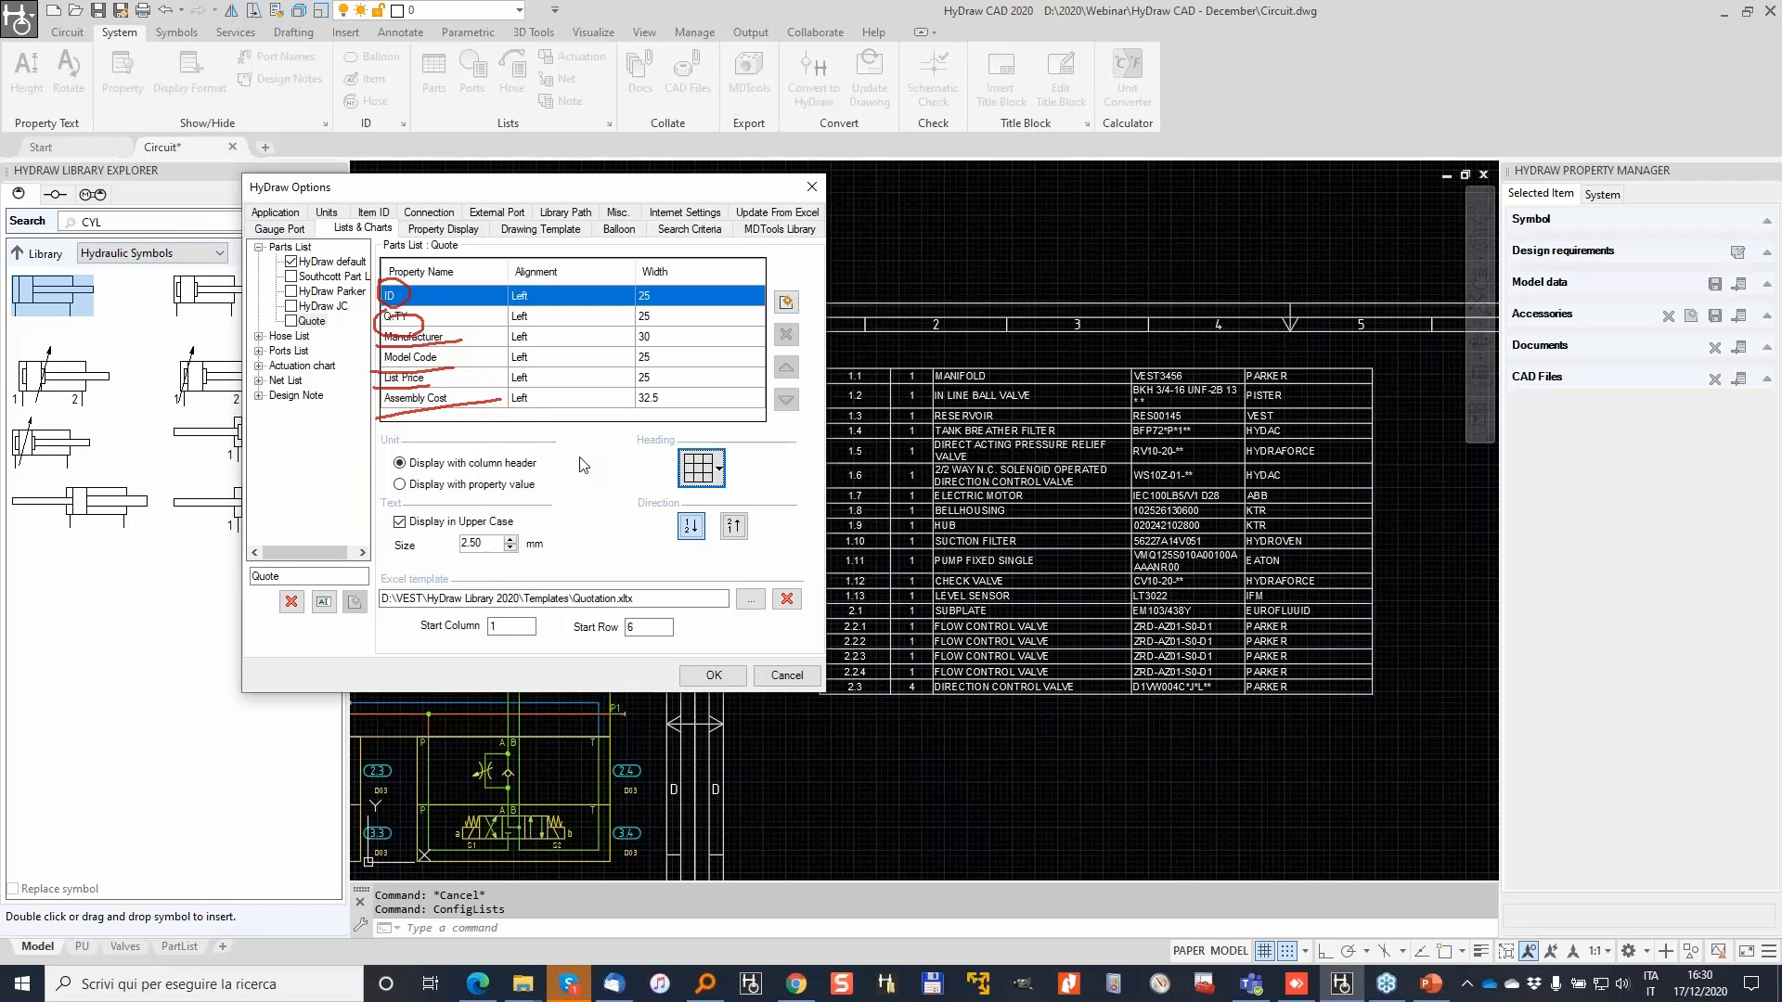
left_click(721, 471)
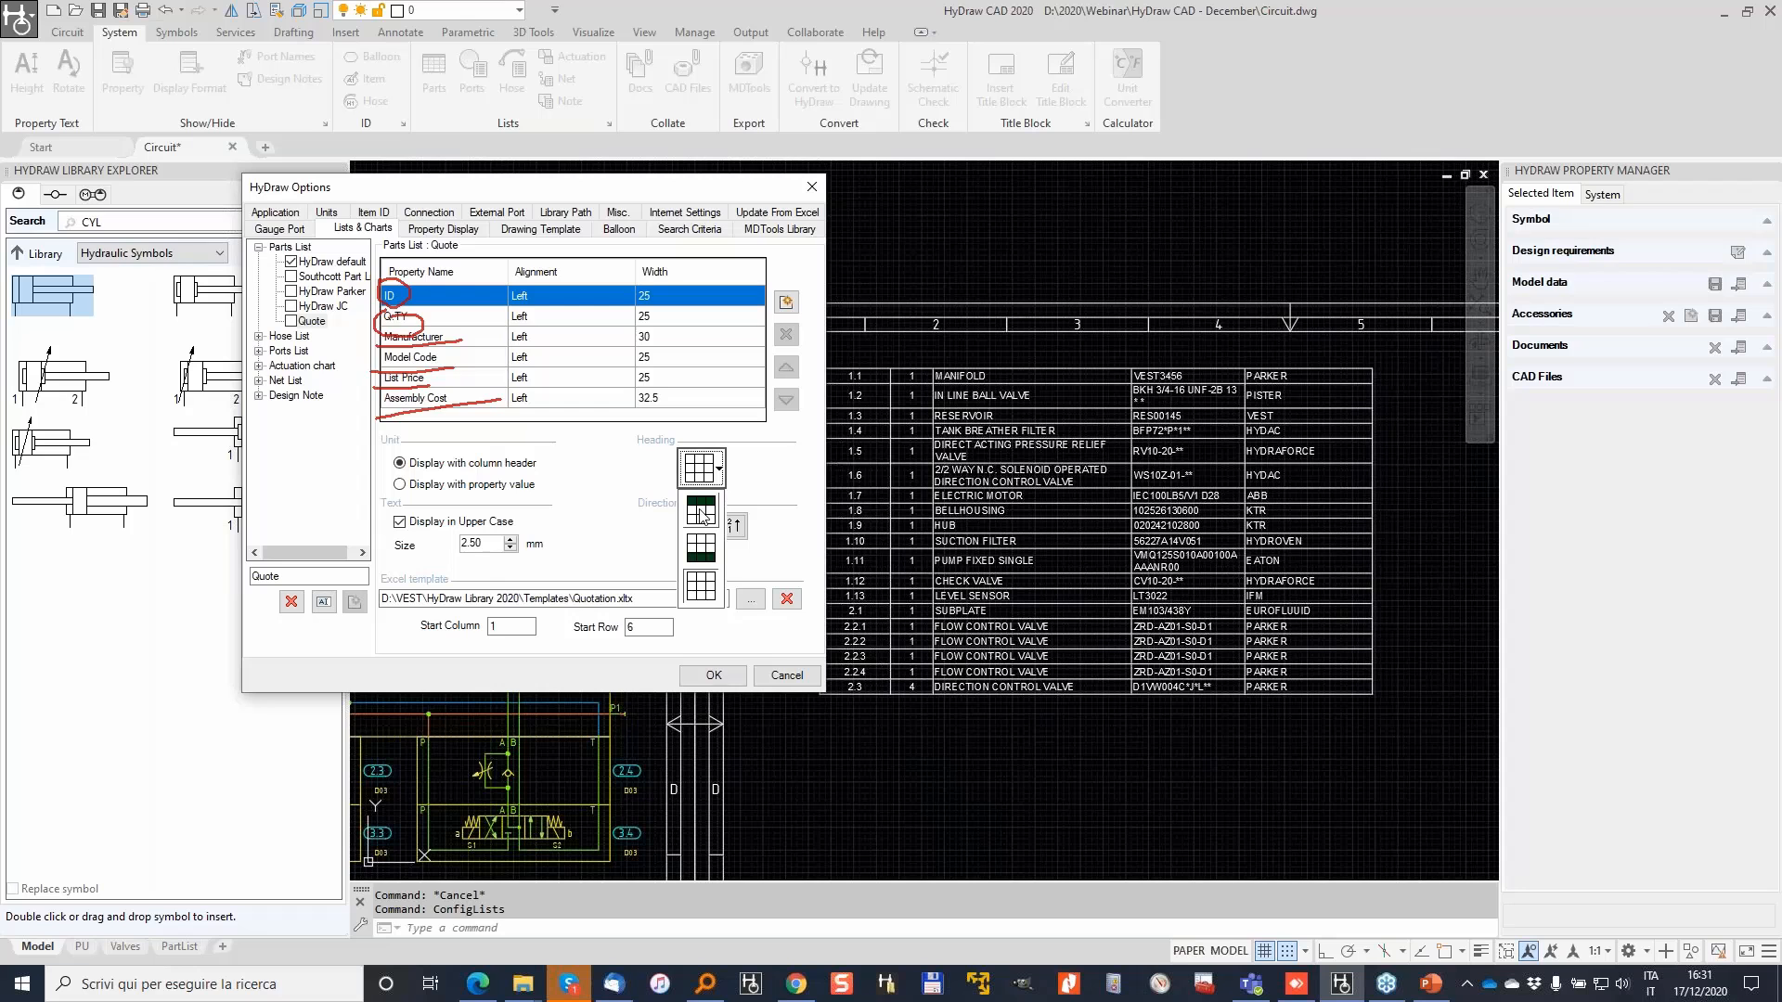
left_click(701, 510)
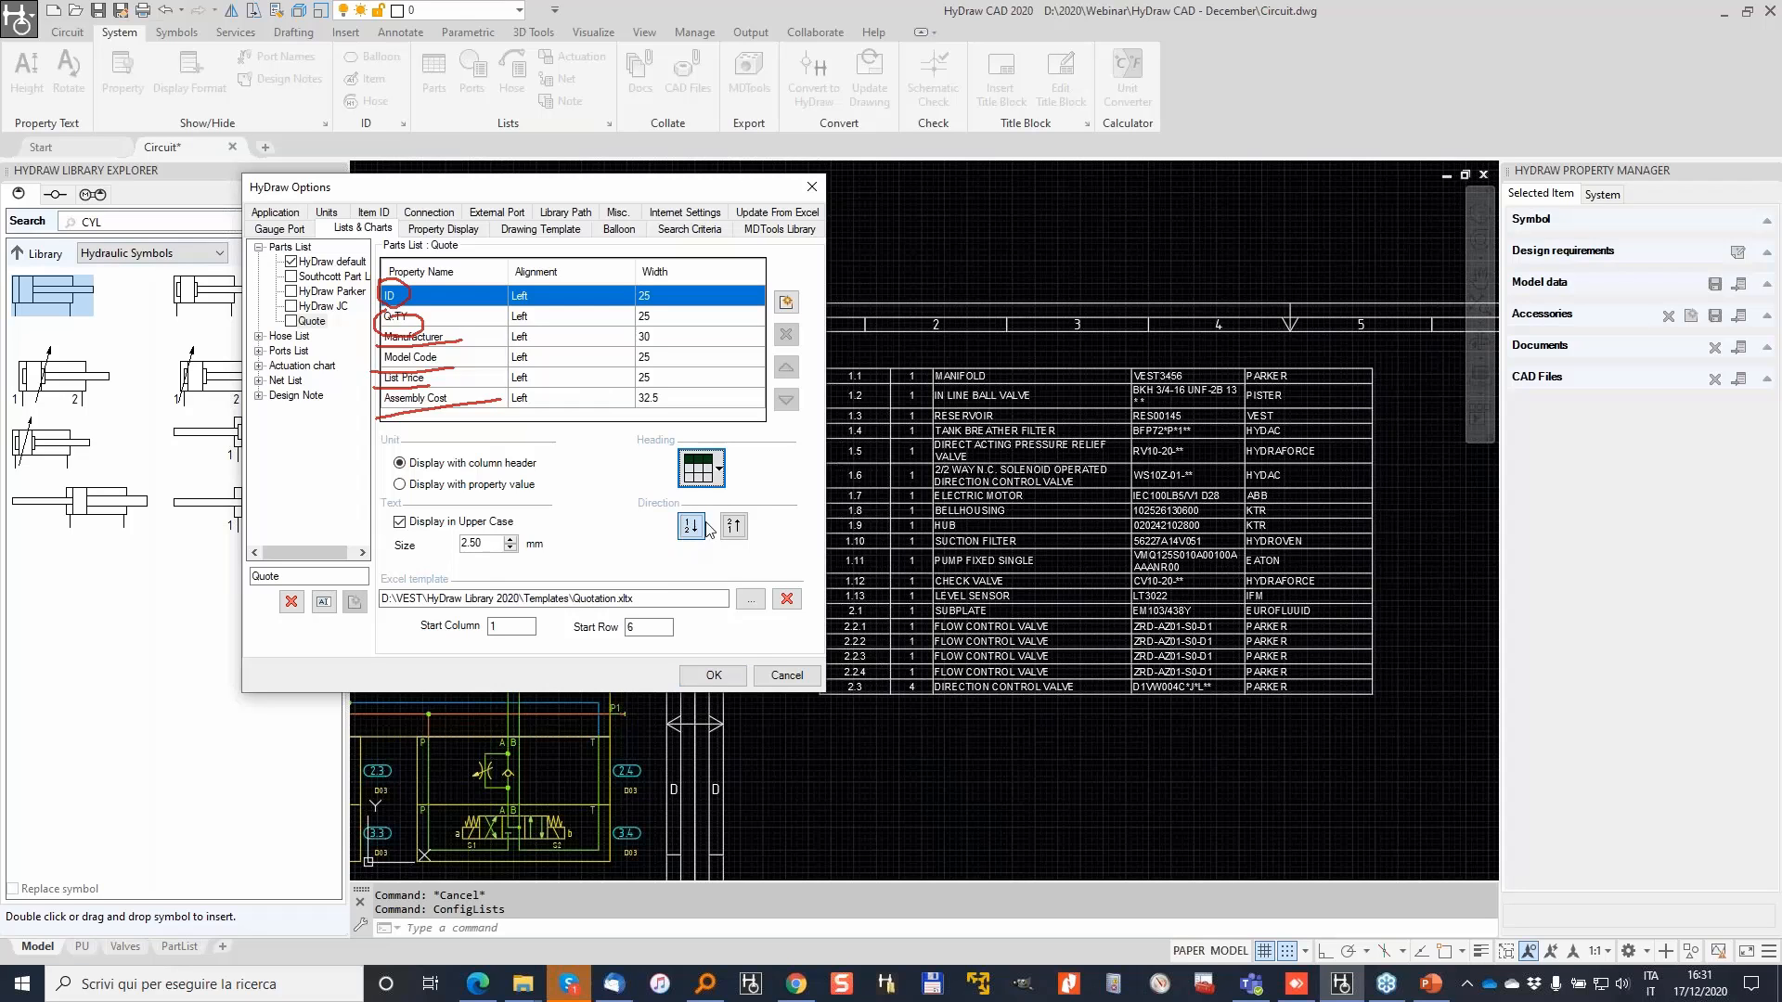
left_click(721, 471)
left_click(701, 589)
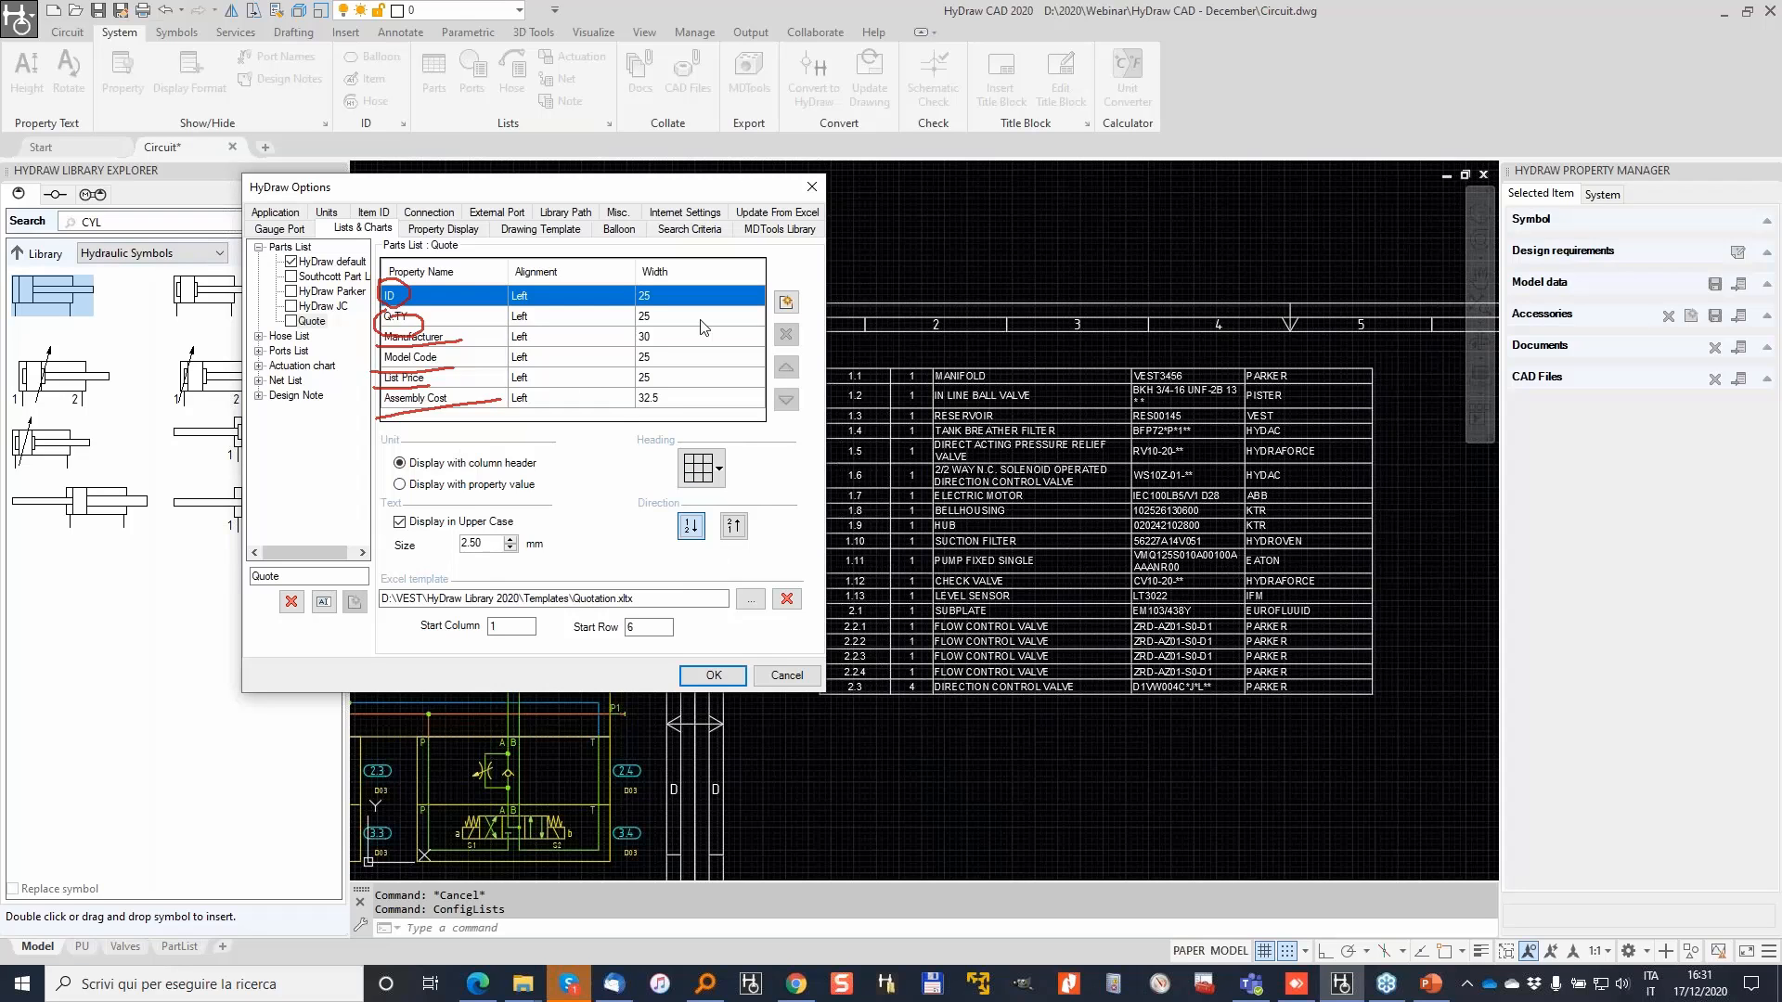
Step: Set the Quotation.xltx Excel template to fill from column 1, row 6
left_click(1463, 714)
mouse_move(389, 557)
left_mouse_down()
mouse_move(371, 615)
mouse_move(661, 615)
mouse_move(487, 570)
mouse_move(362, 577)
left_mouse_up()
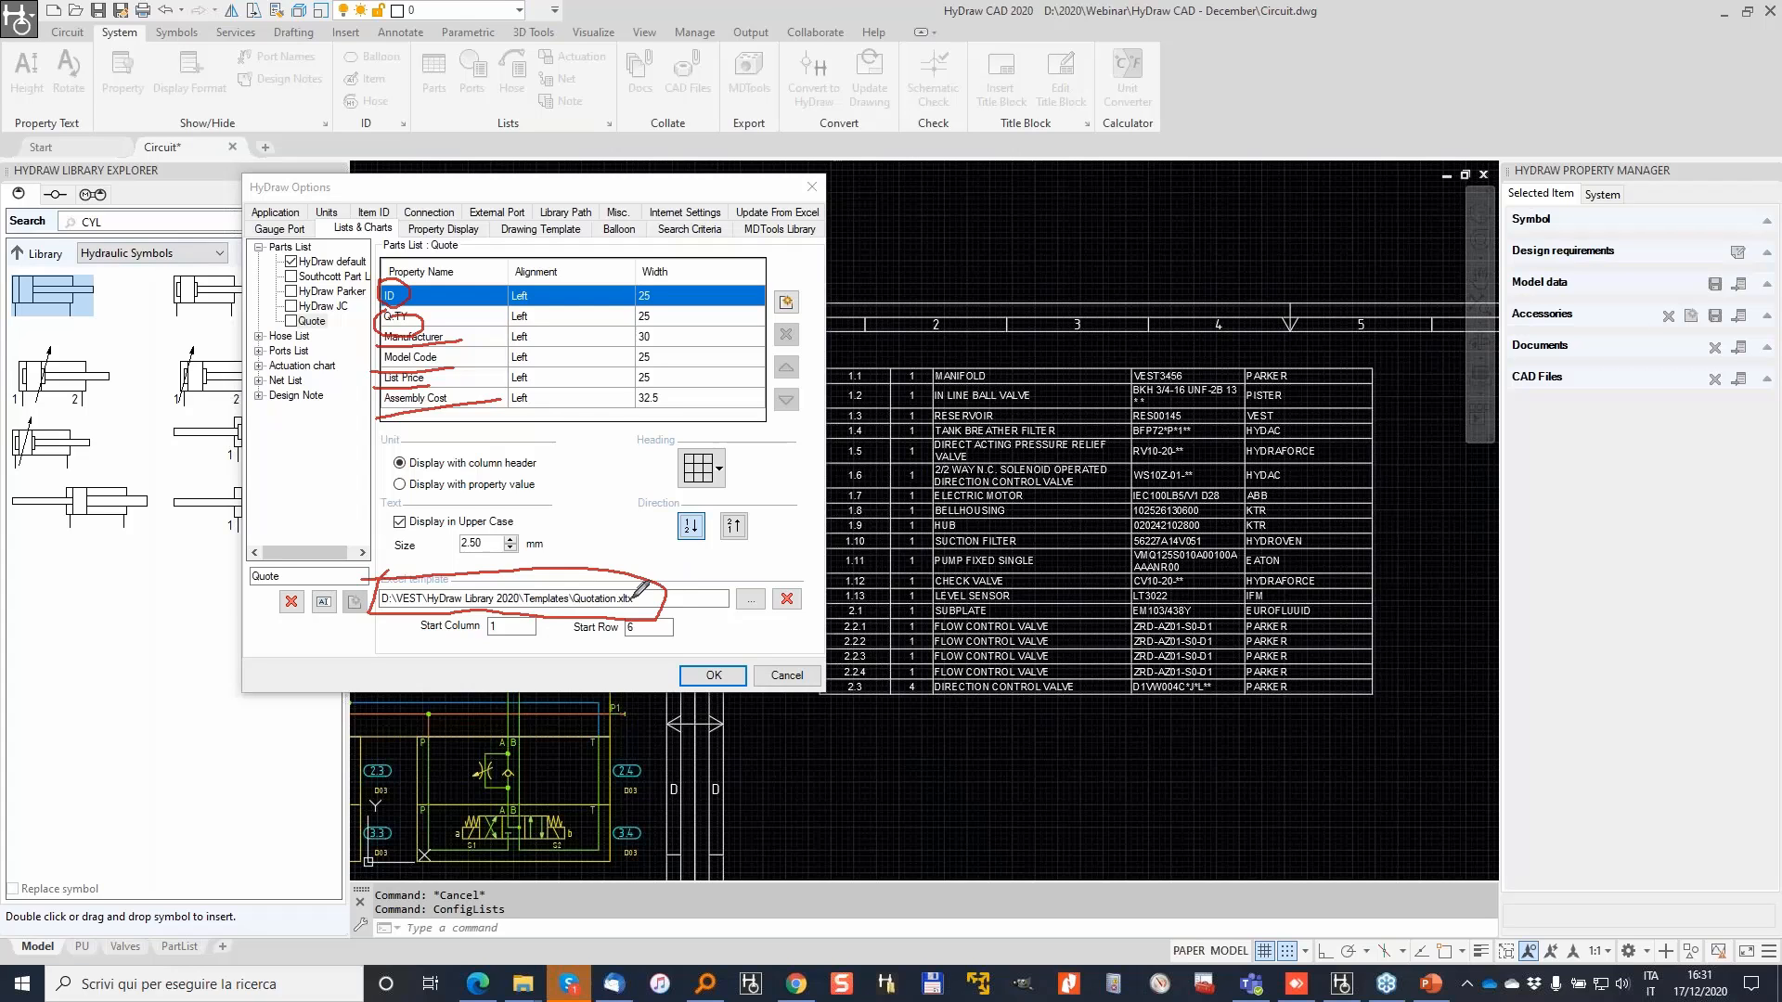
mouse_move(488, 608)
left_mouse_down()
mouse_move(490, 653)
mouse_move(517, 624)
mouse_move(478, 602)
left_mouse_up()
type("6")
mouse_move(580, 623)
left_mouse_down()
mouse_move(612, 649)
mouse_move(696, 620)
mouse_move(580, 639)
left_mouse_up()
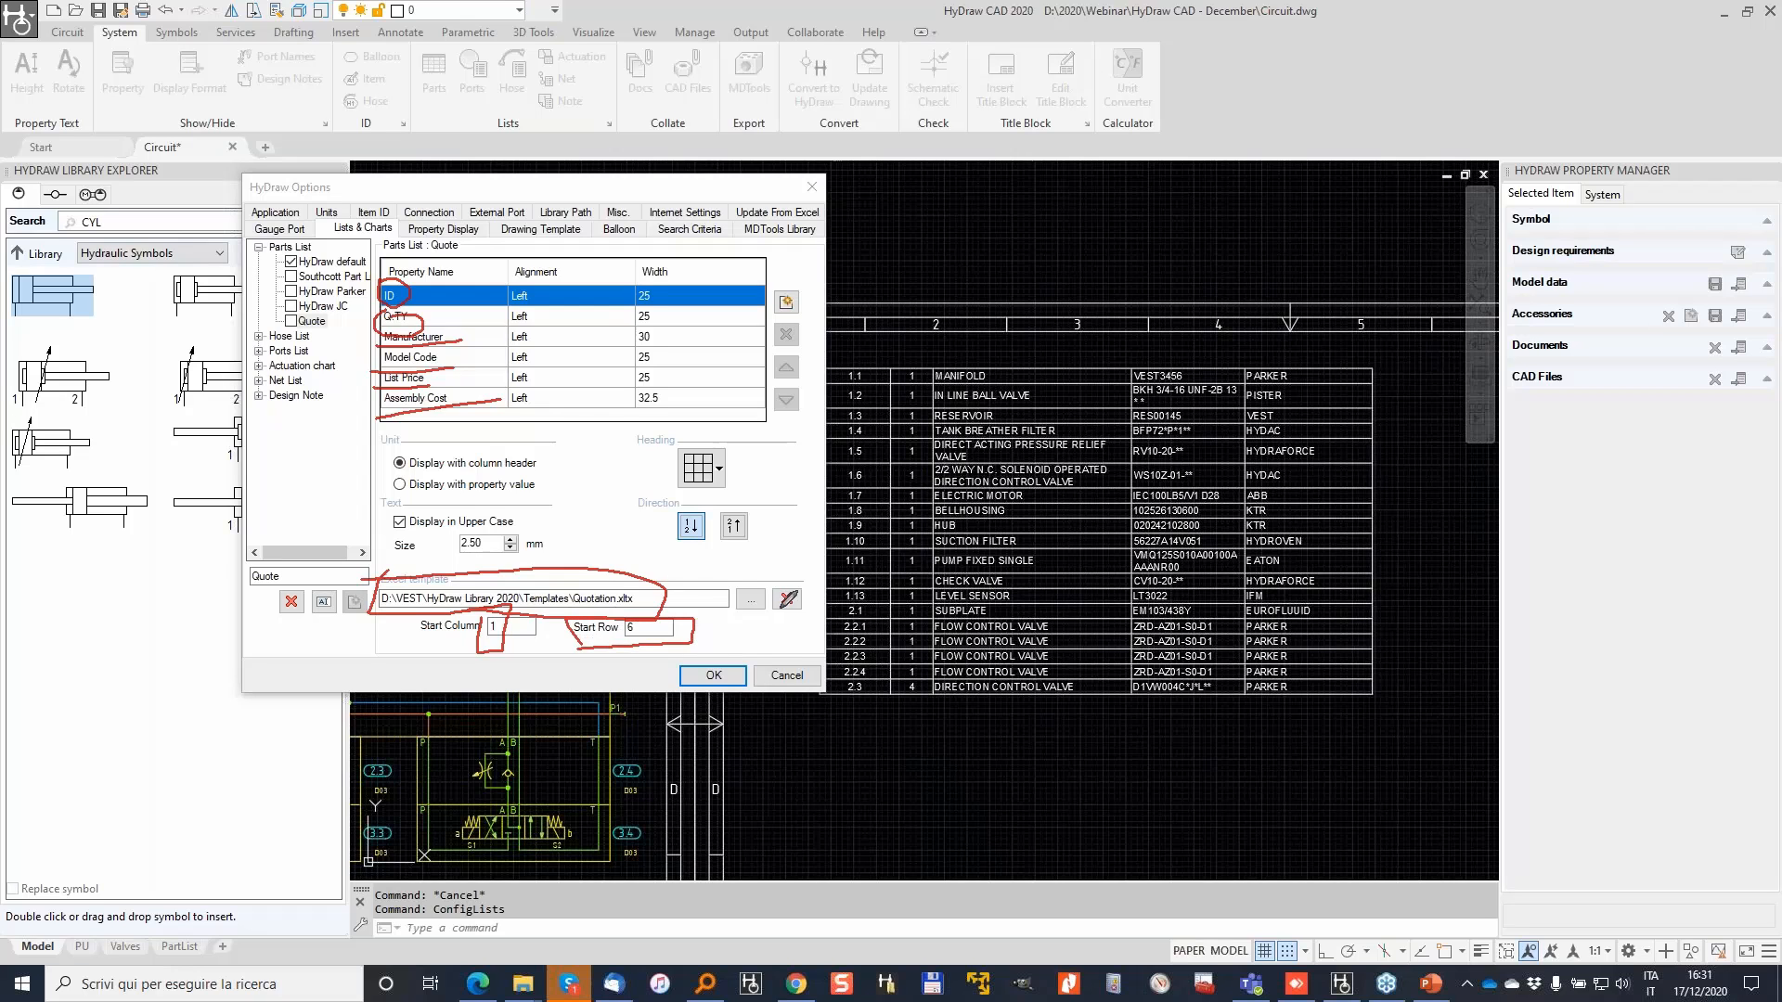
left_click_drag(995, 218, 944, 691)
mouse_move(949, 192)
left_mouse_down()
mouse_move(1434, 202)
mouse_move(1425, 687)
mouse_move(1376, 220)
left_mouse_up()
left_click_drag(991, 275, 1366, 267)
left_click_drag(979, 322, 1387, 320)
left_click_drag(1060, 179, 1088, 752)
left_click_drag(1167, 179, 1211, 715)
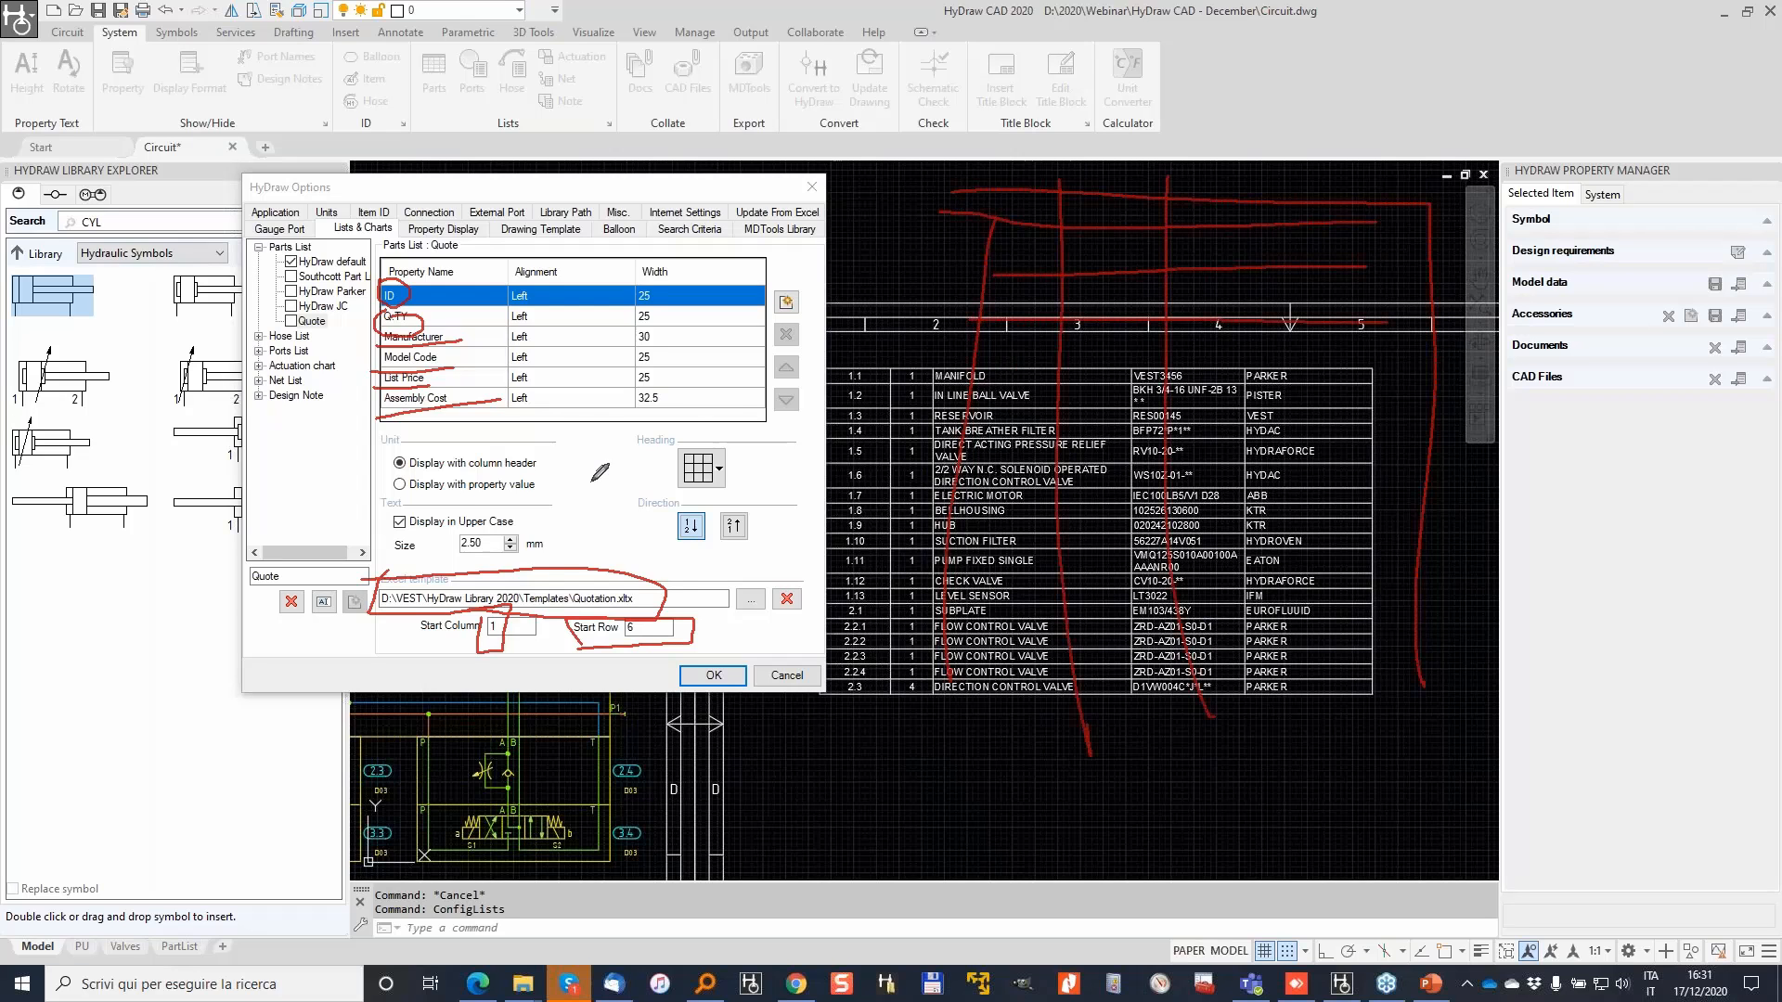
mouse_move(995, 336)
left_mouse_down()
mouse_move(1034, 376)
mouse_move(1053, 346)
mouse_move(993, 339)
mouse_move(1031, 369)
mouse_move(1056, 336)
mouse_move(1037, 380)
left_mouse_up()
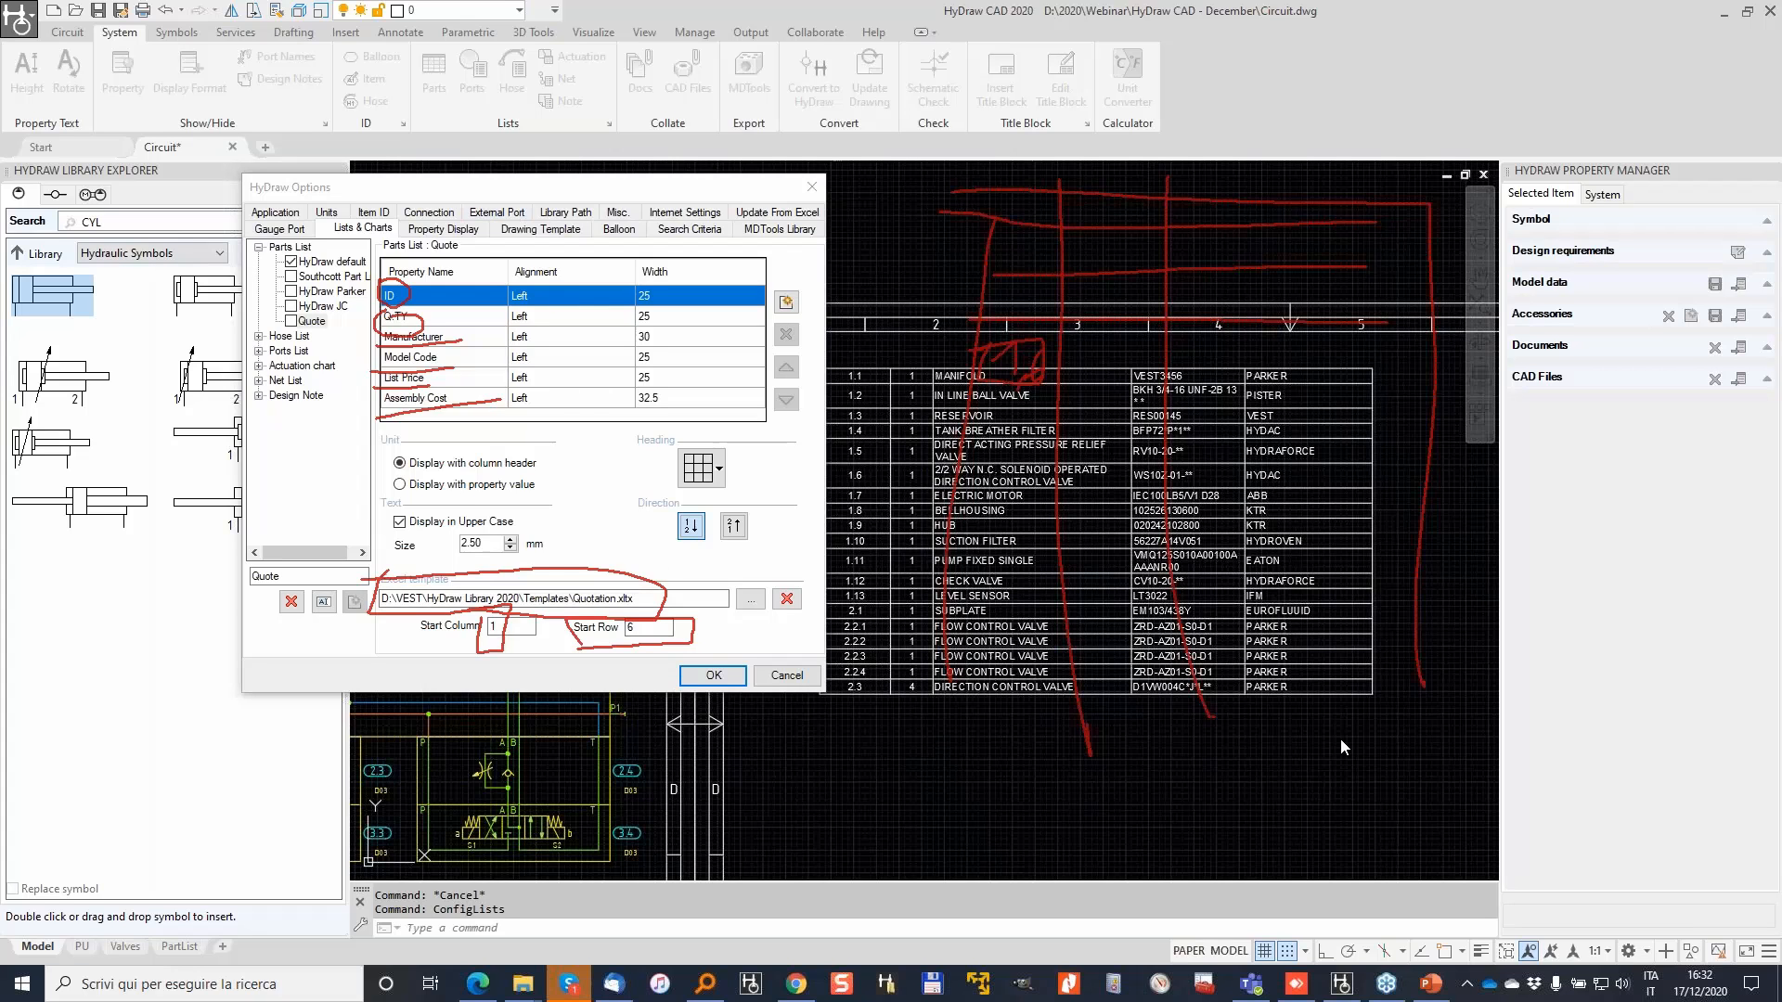
key("Escape")
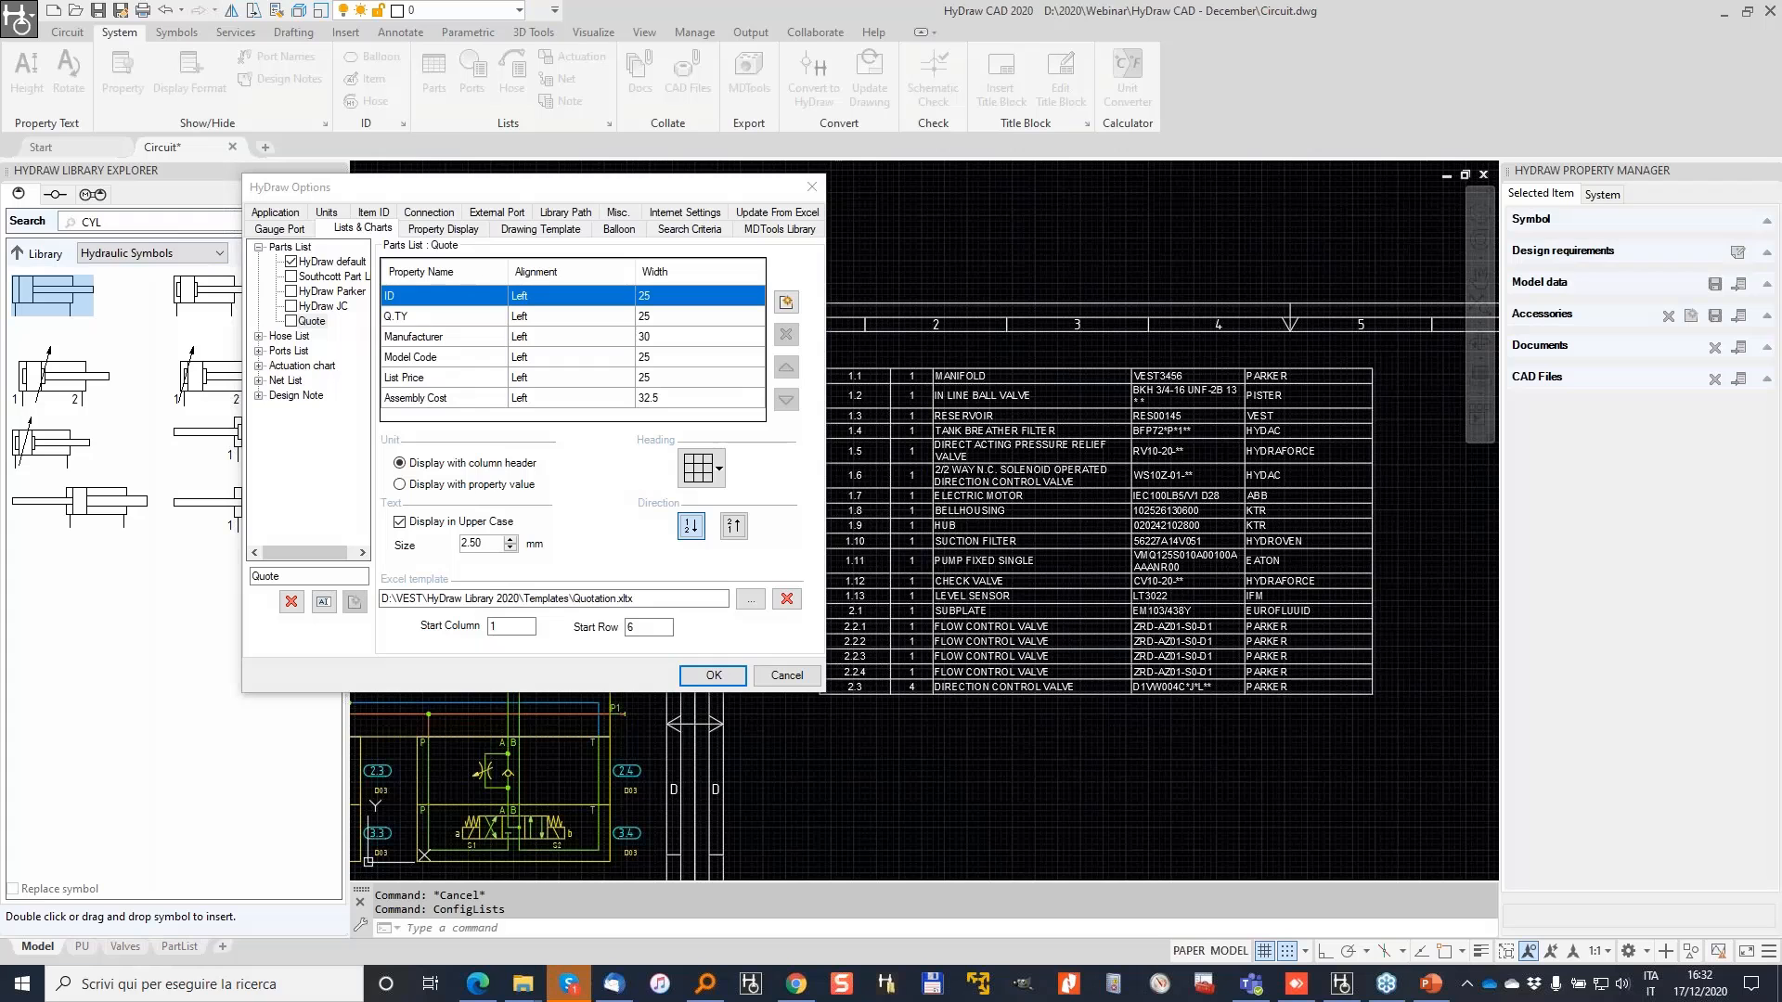
Step: Save the Quote settings and delete the old parts-list table from the drawing
left_click(710, 682)
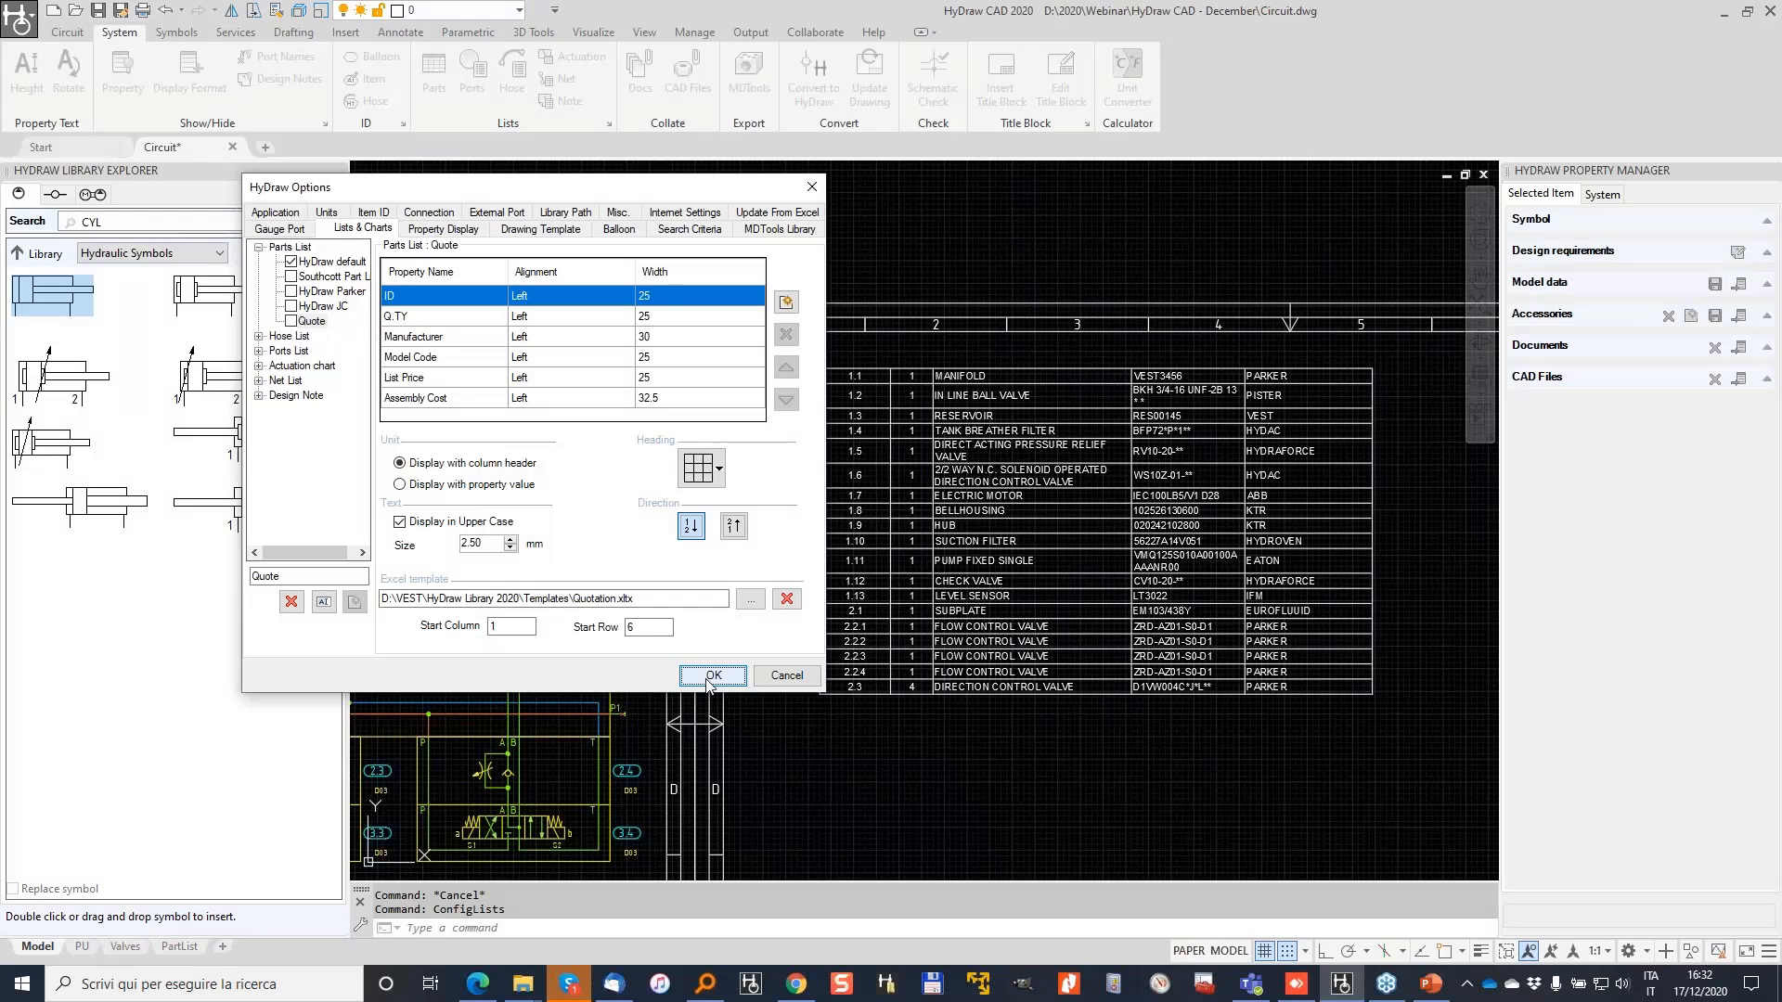
left_click_drag(1044, 703, 918, 412)
key("Delete")
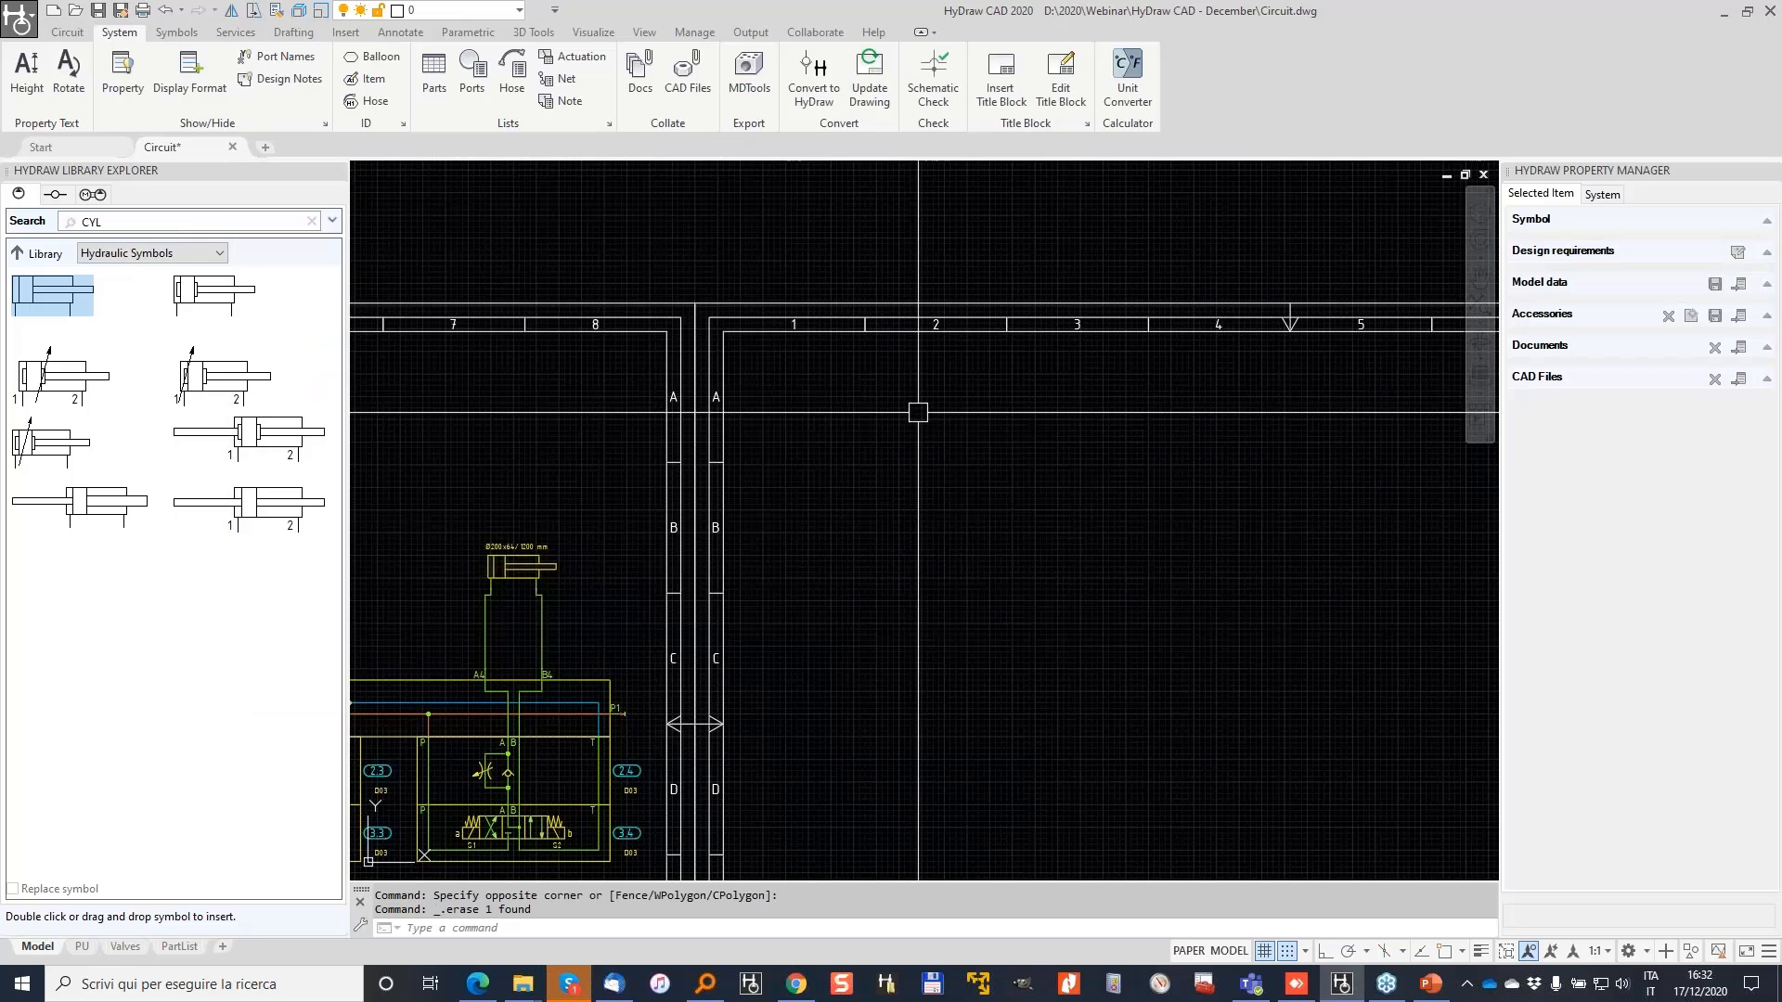
scroll(918, 412, "down", 5)
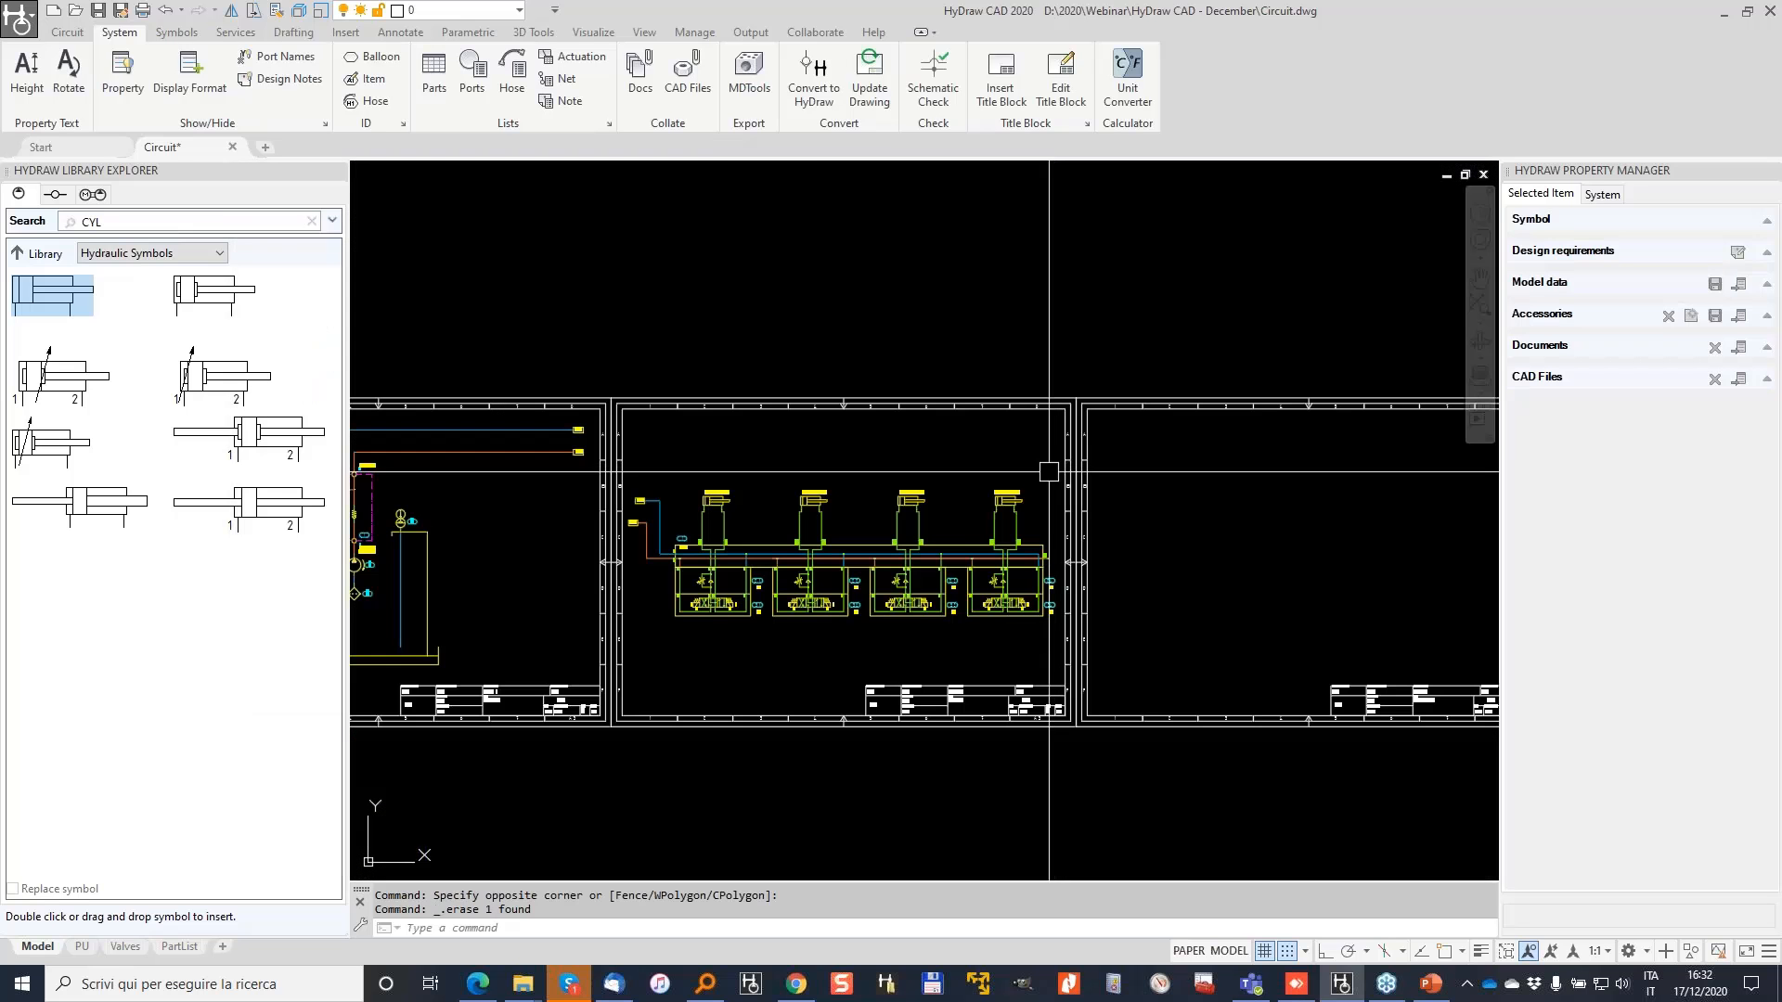
key("Escape")
Step: Pan and zoom so both circuit sheets are visible
middle_click_drag(696, 471, 933, 416)
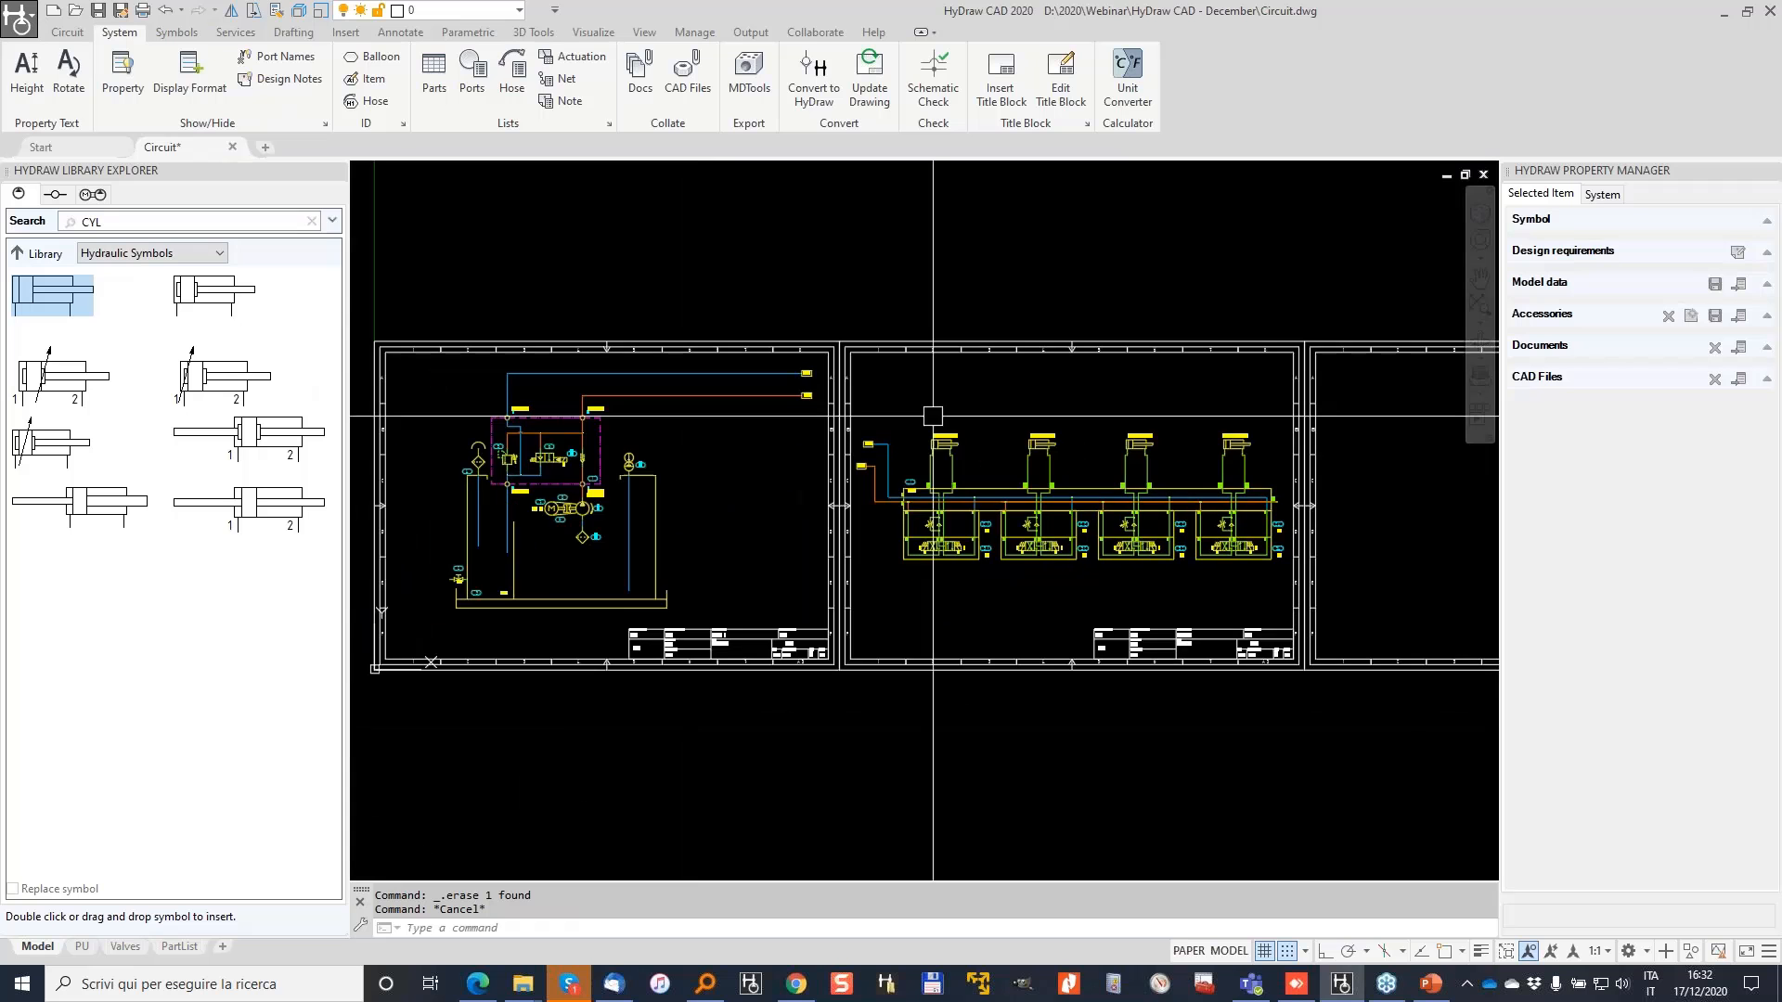
scroll(756, 397, "up", 2)
scroll(784, 366, "down", 2)
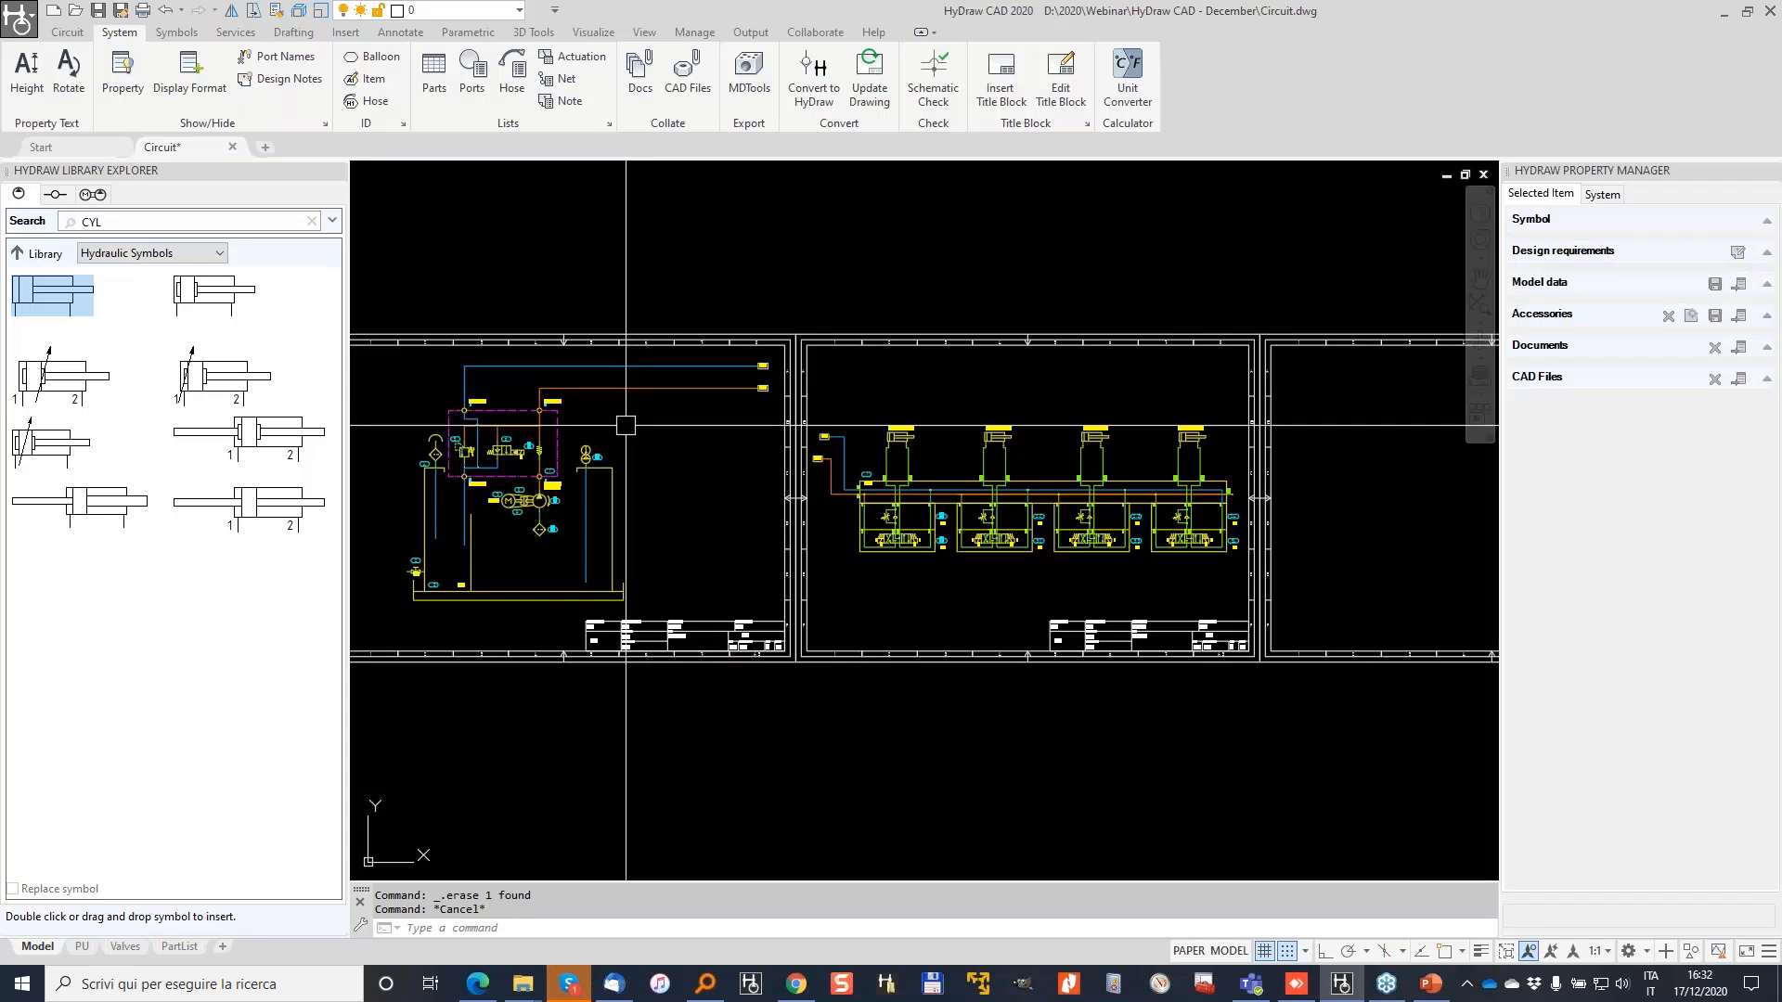
left_click(67, 33)
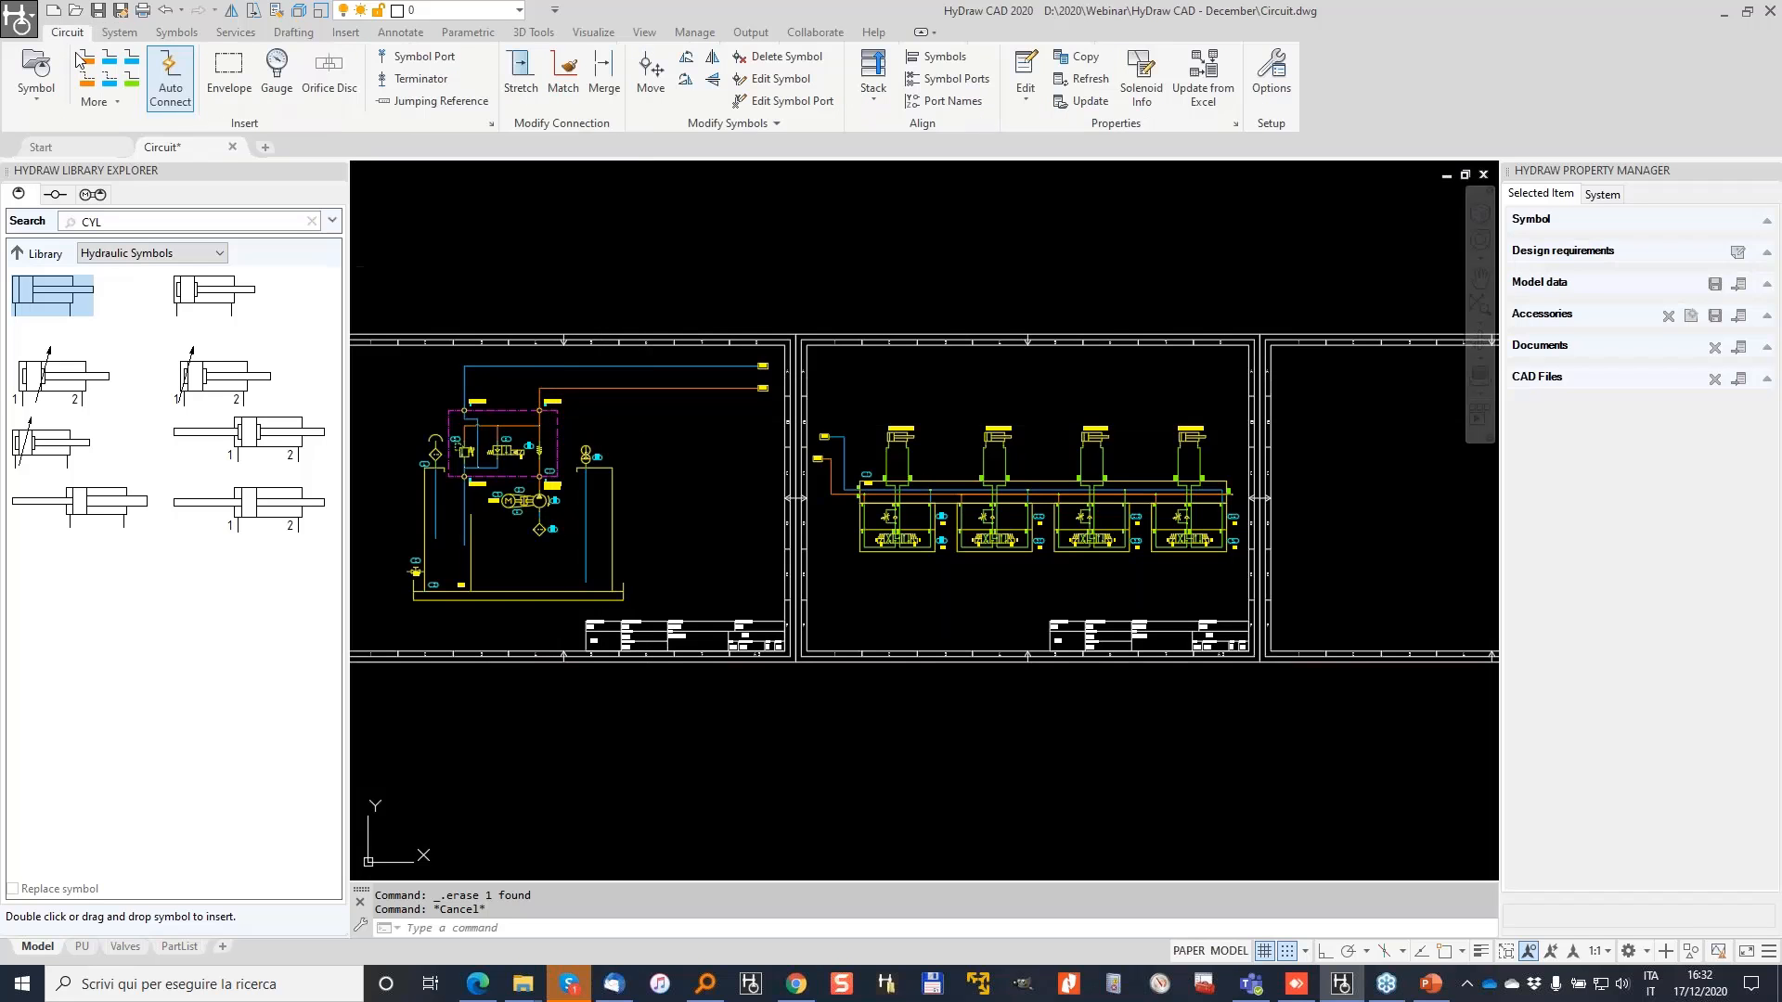
Step: Run Update from Excel on all 84 symbols in both circuits, including all item types
left_click(1206, 78)
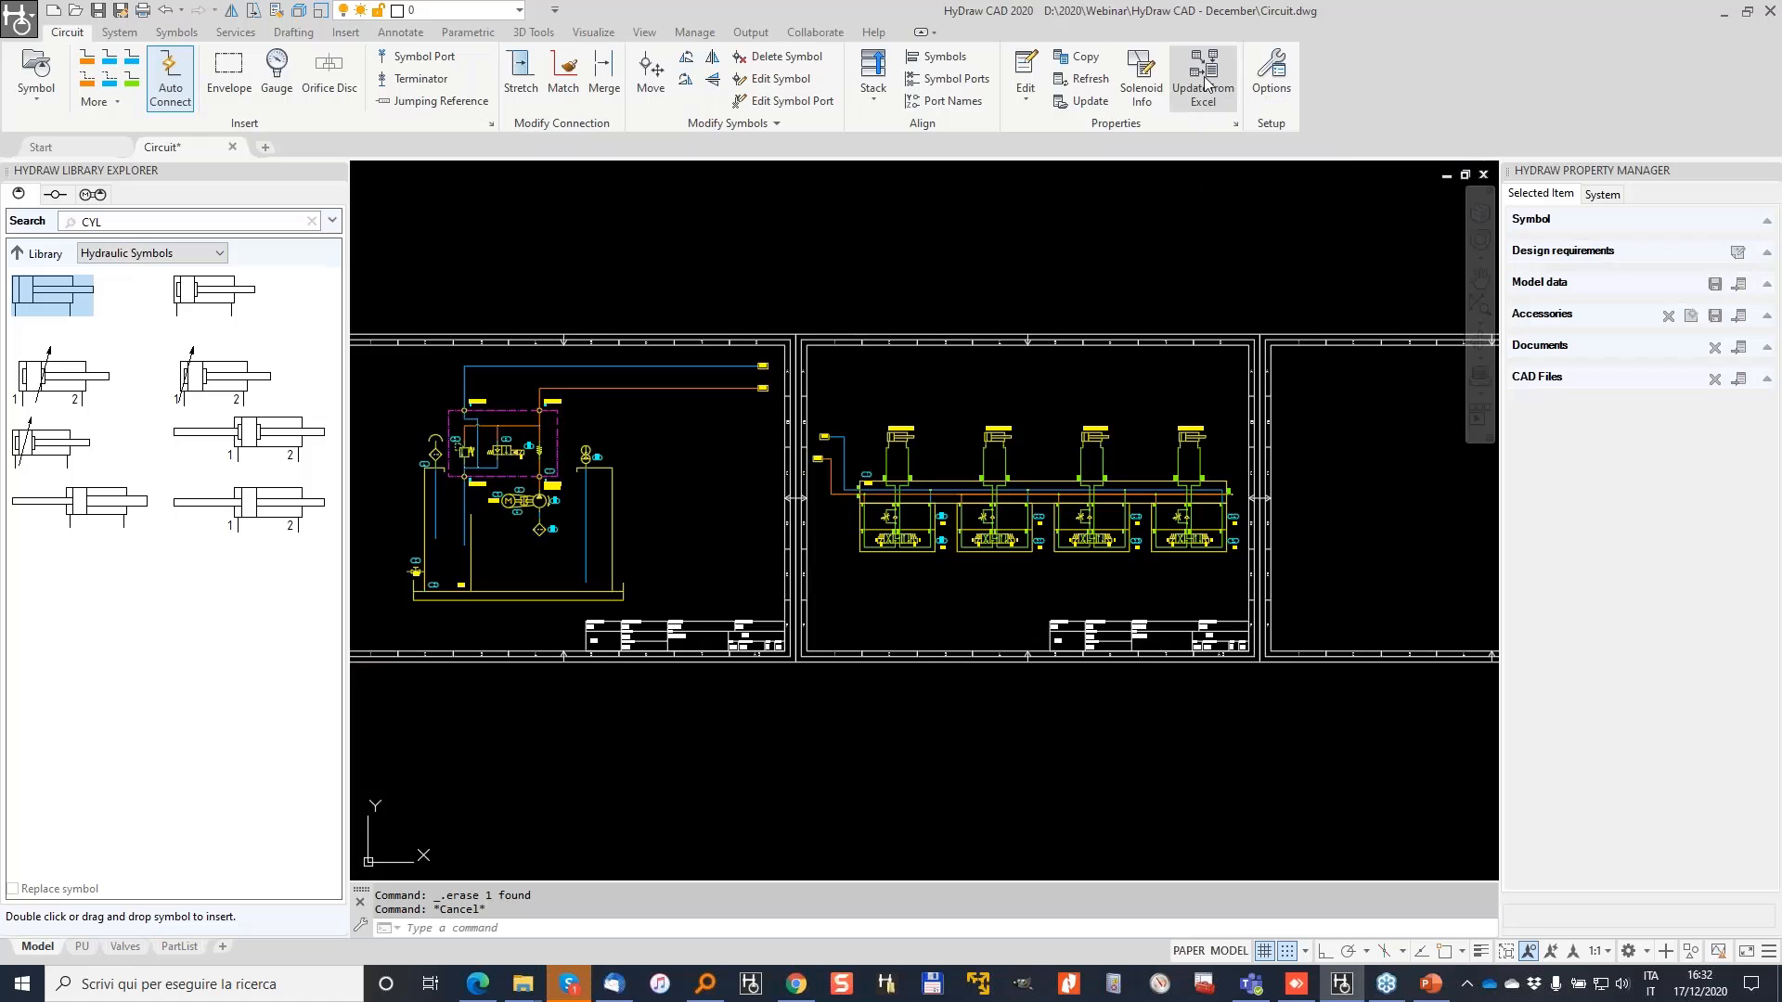
left_click(359, 265)
left_click(1308, 640)
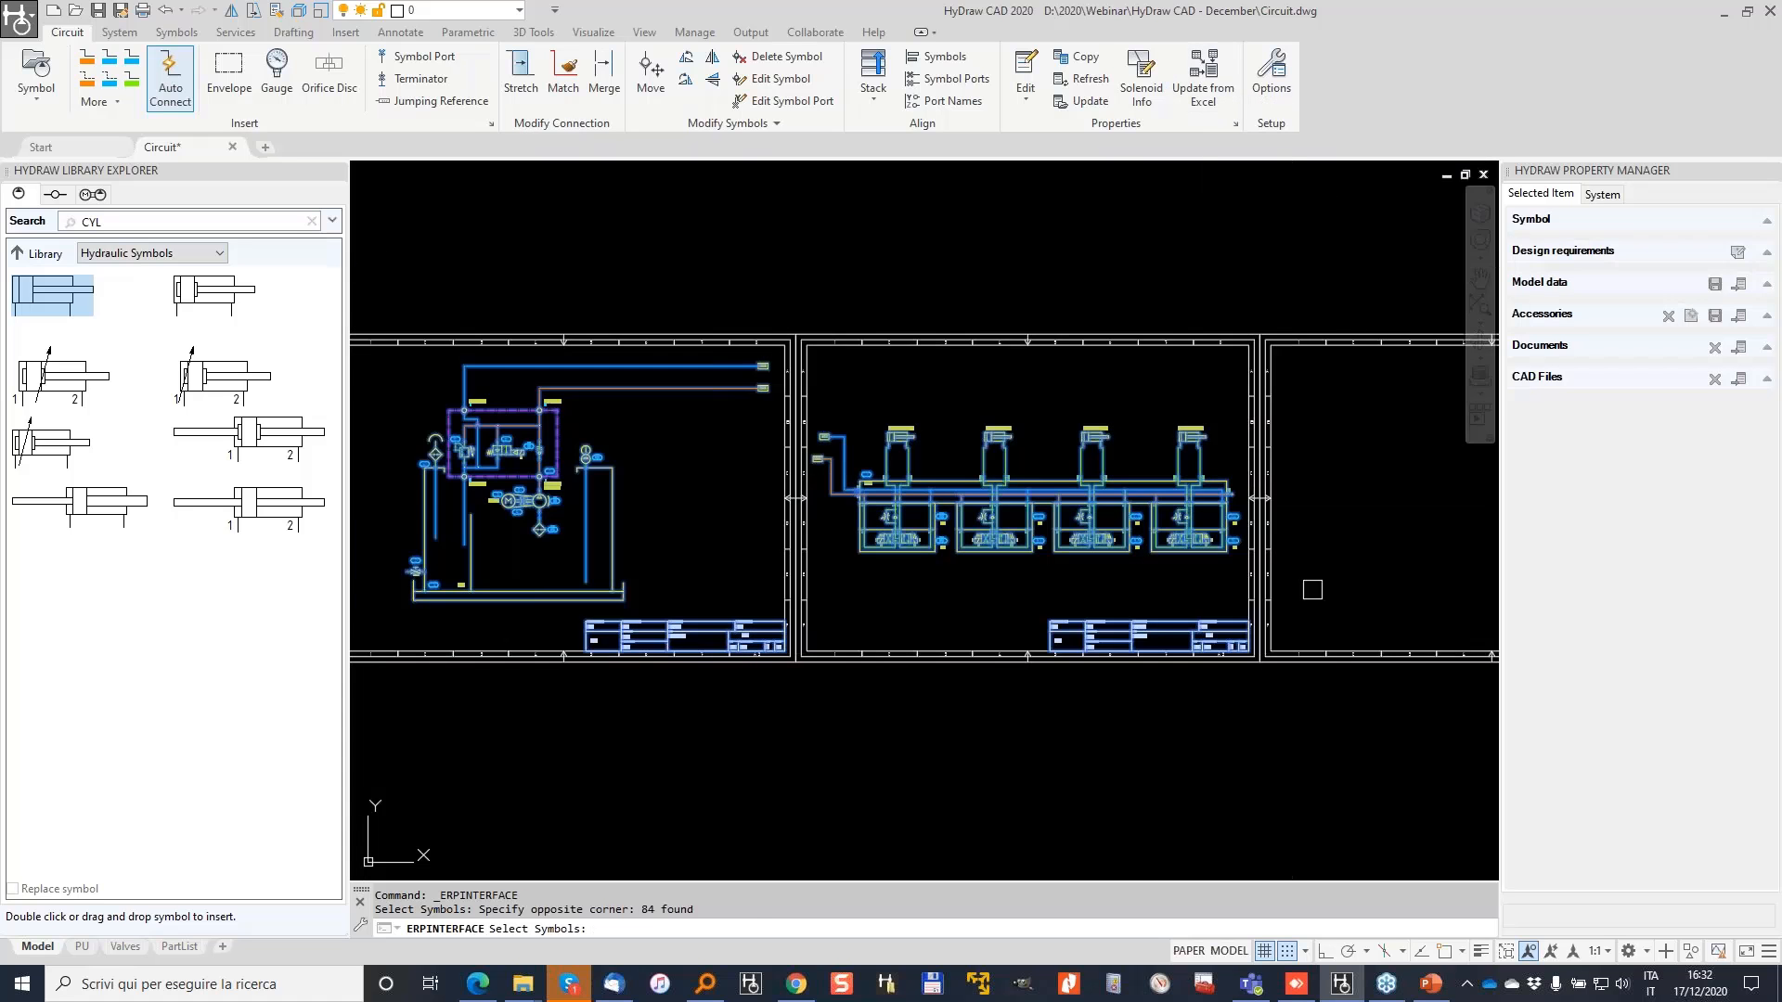
key("Return")
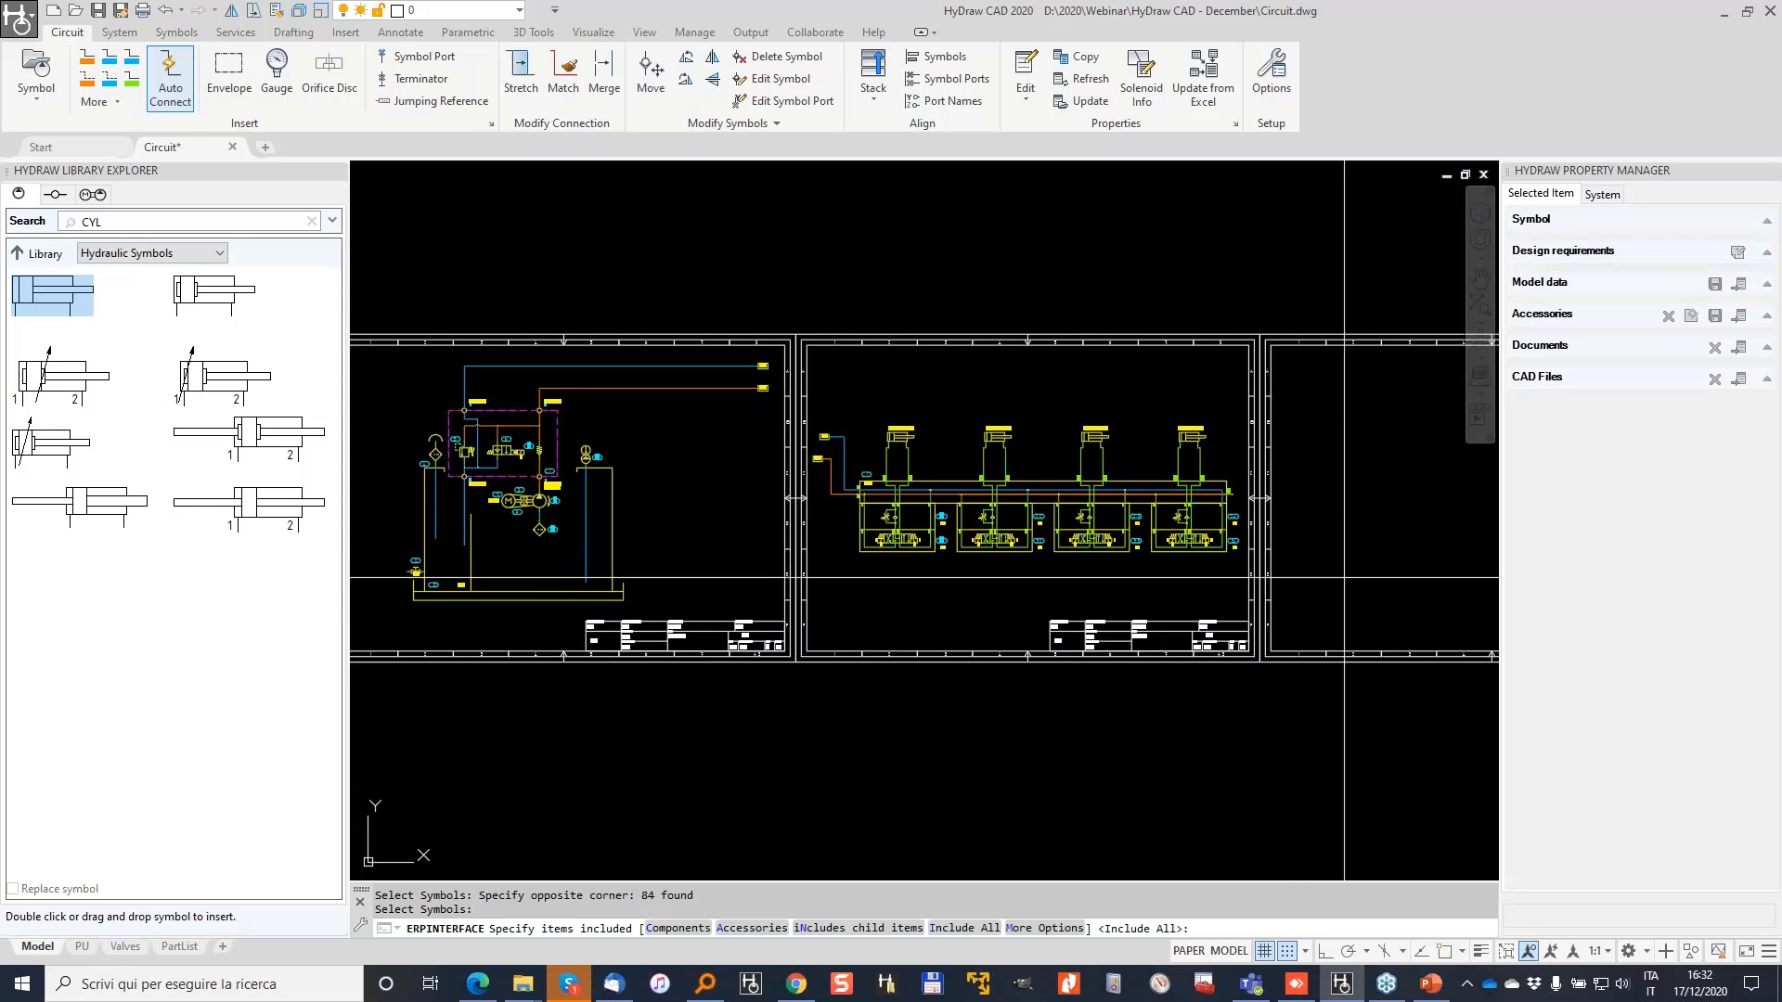
left_click(965, 928)
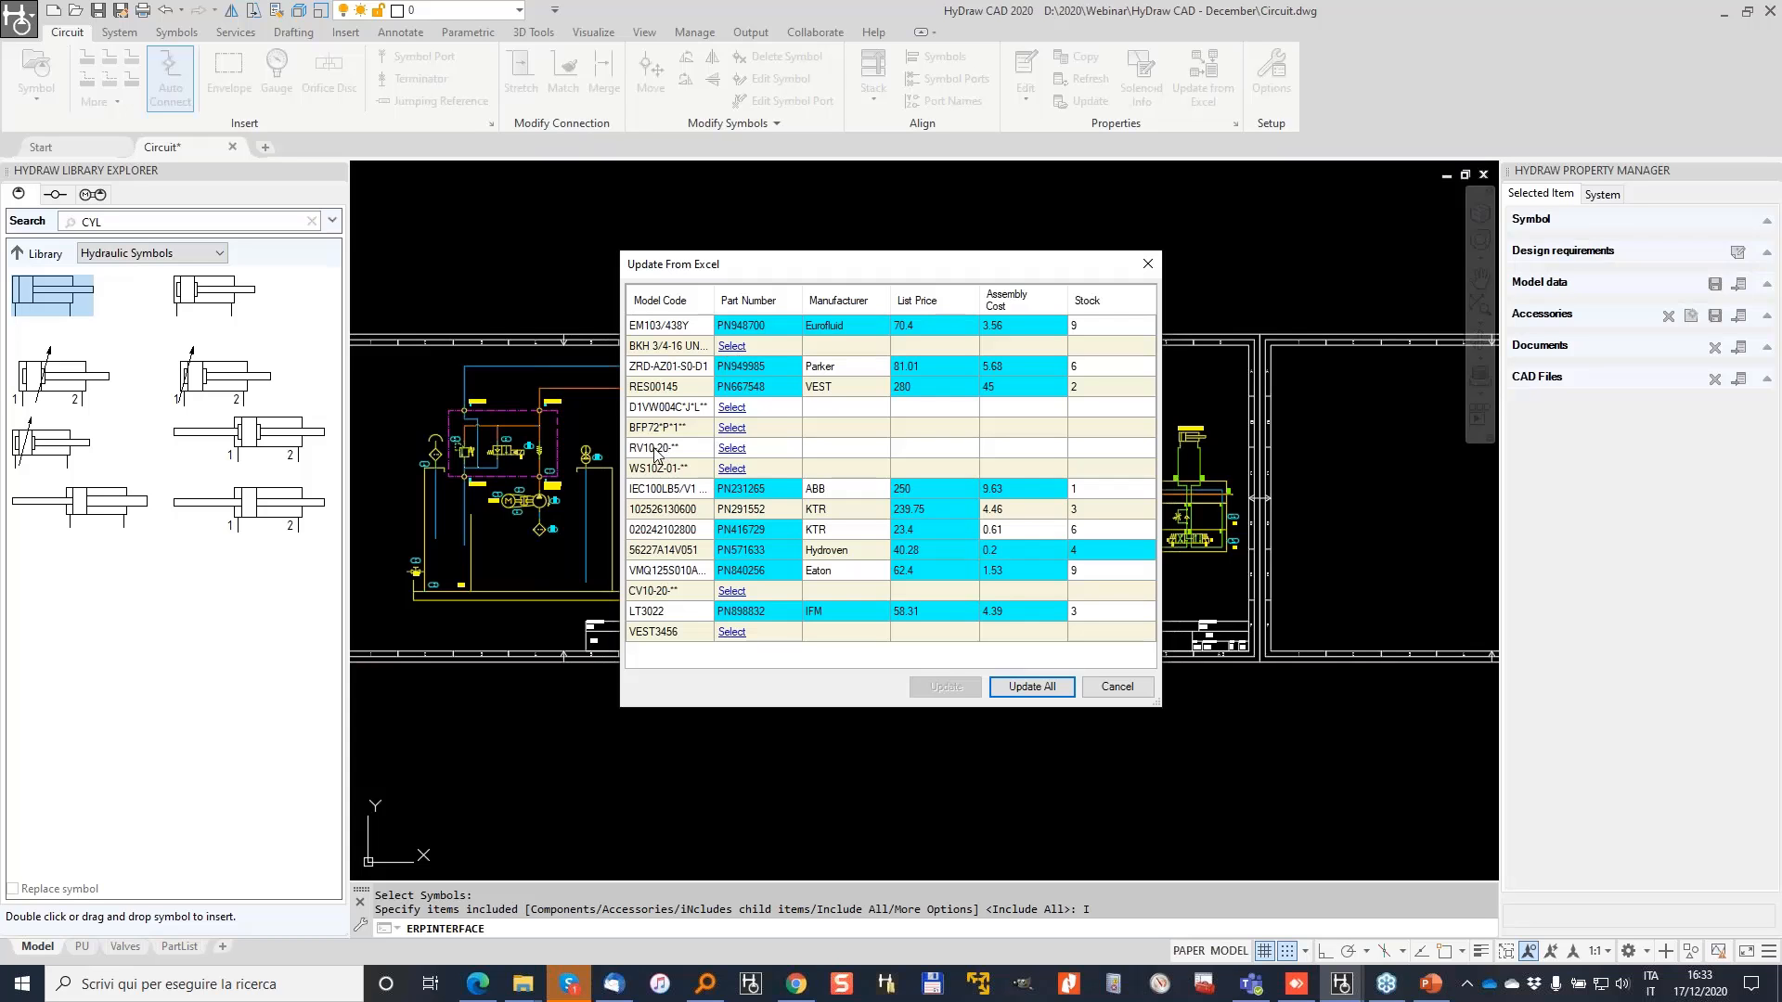
Step: Assign Hydraforce model RV10-20-B-0-V-12/ to the RV10-20-B-0-V row after comparing the -6/ and -33/ codes
left_click(732, 448)
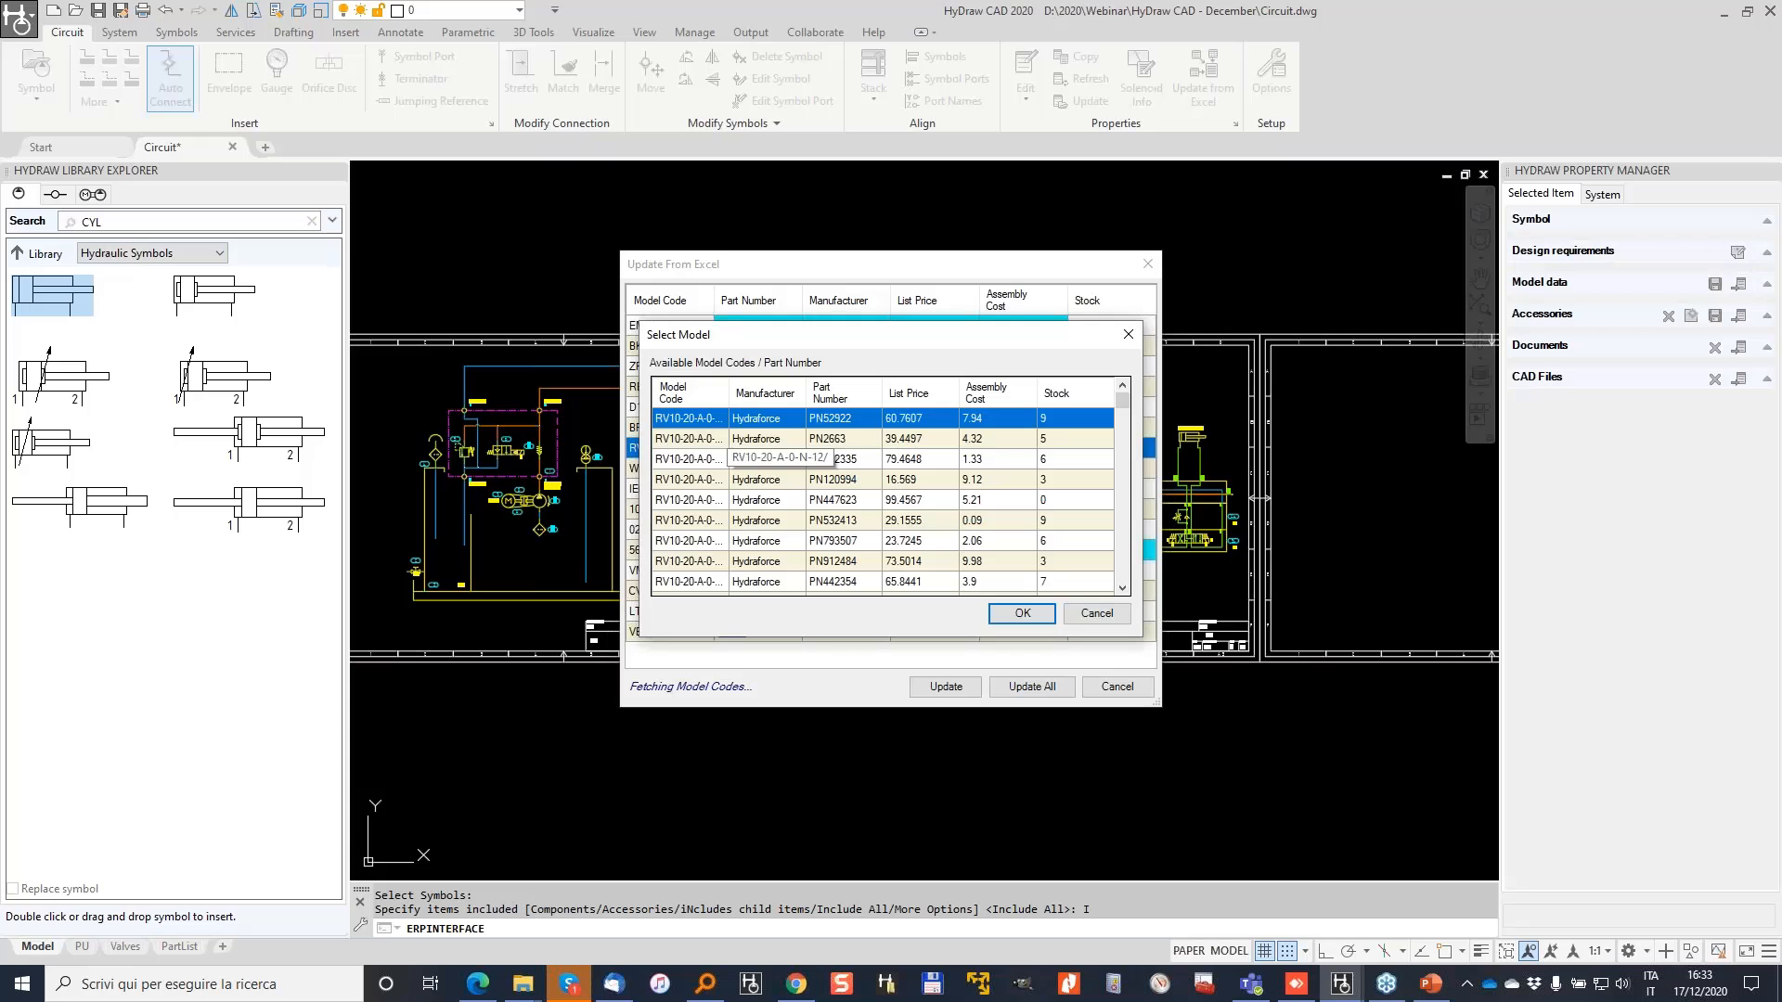
left_click_drag(1123, 405, 1126, 457)
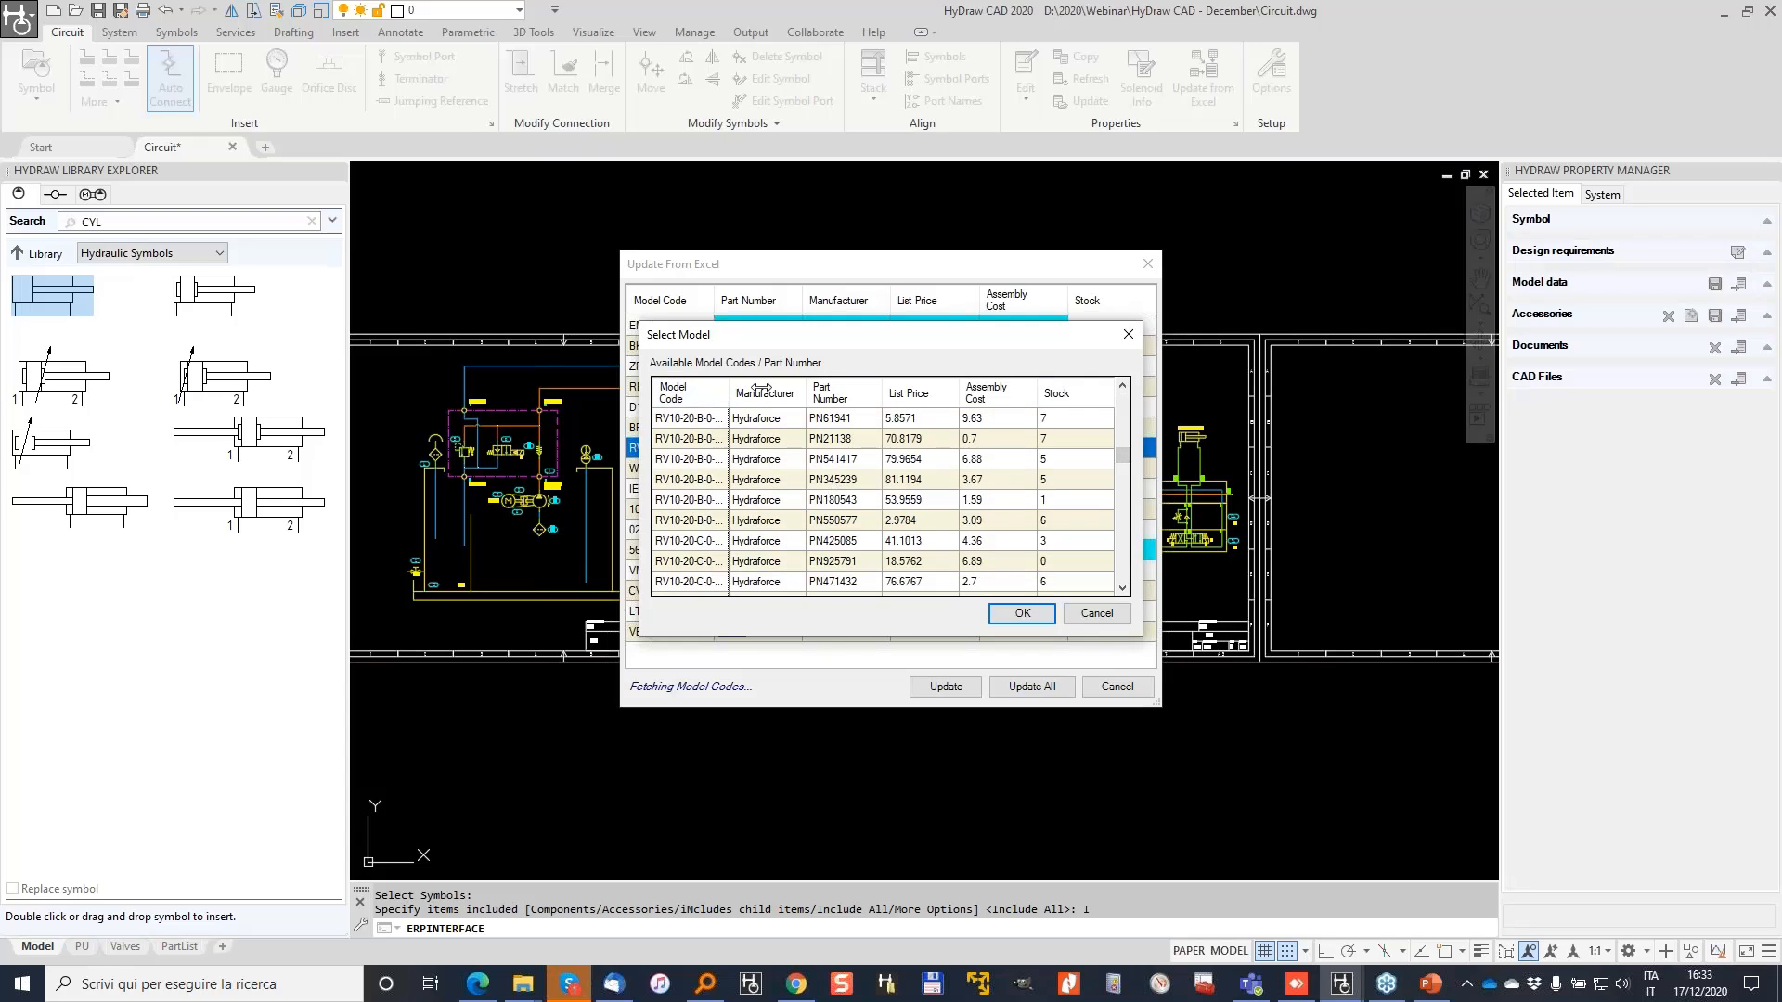
left_click_drag(769, 392, 787, 392)
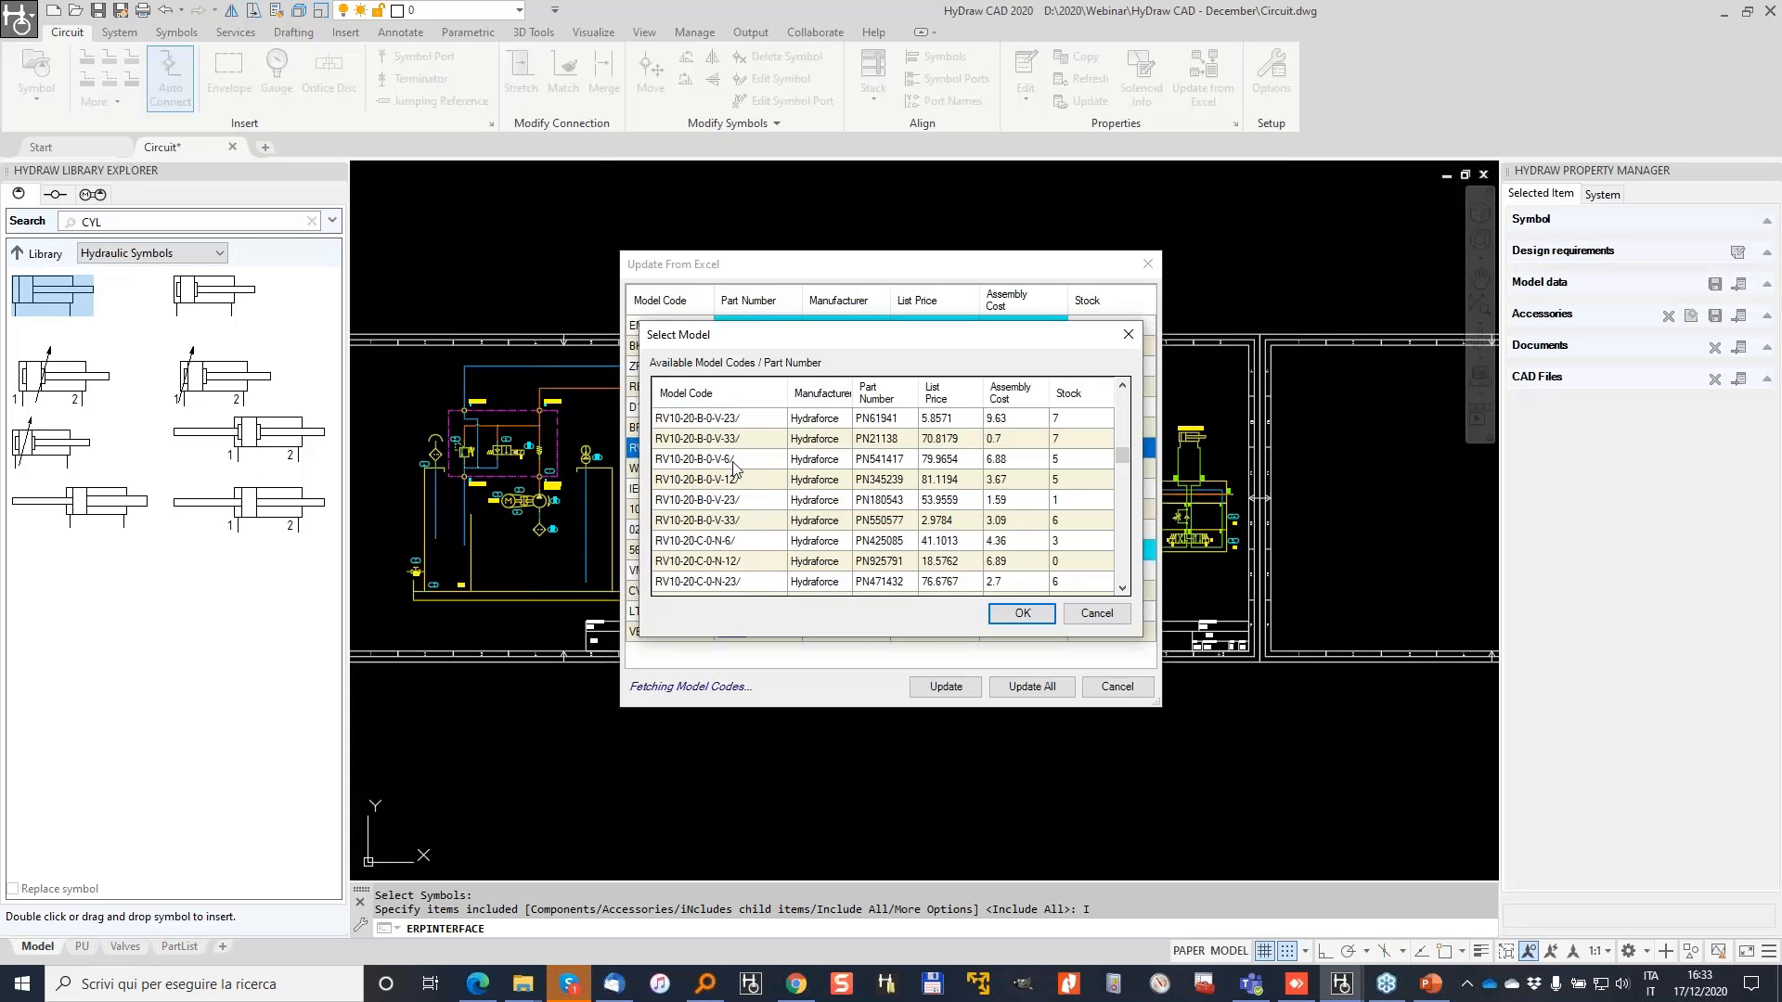
left_click(1080, 461)
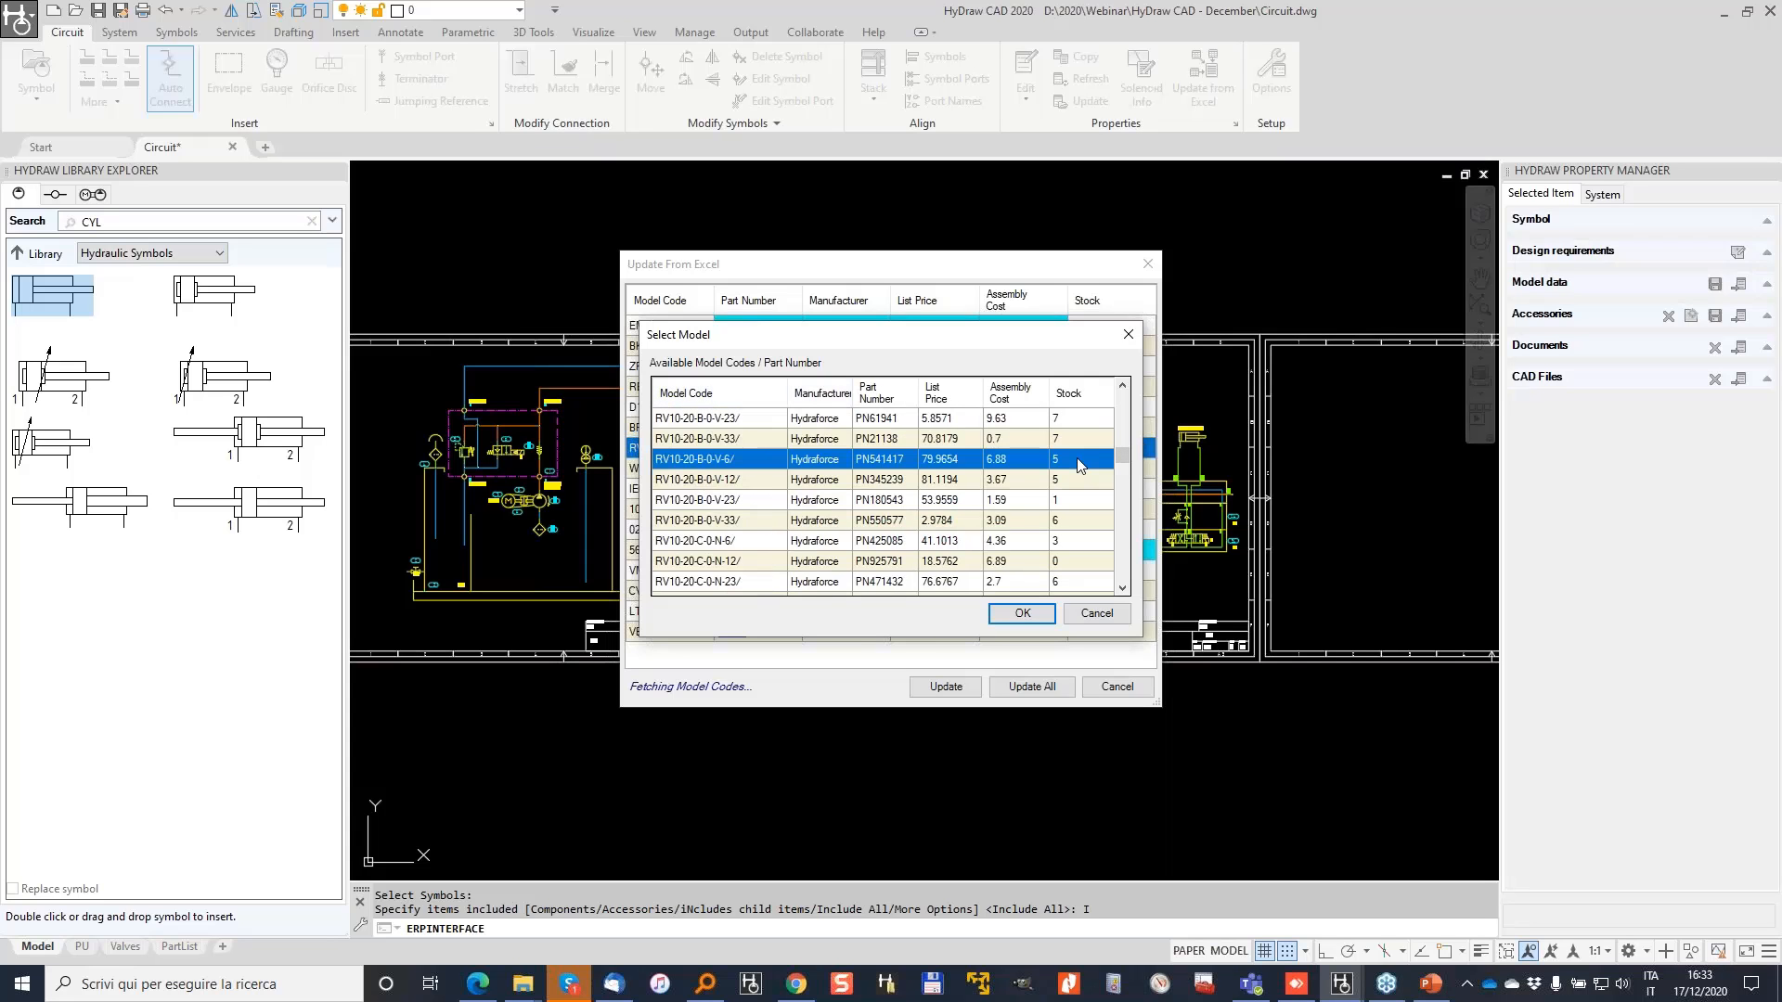
left_click(958, 442)
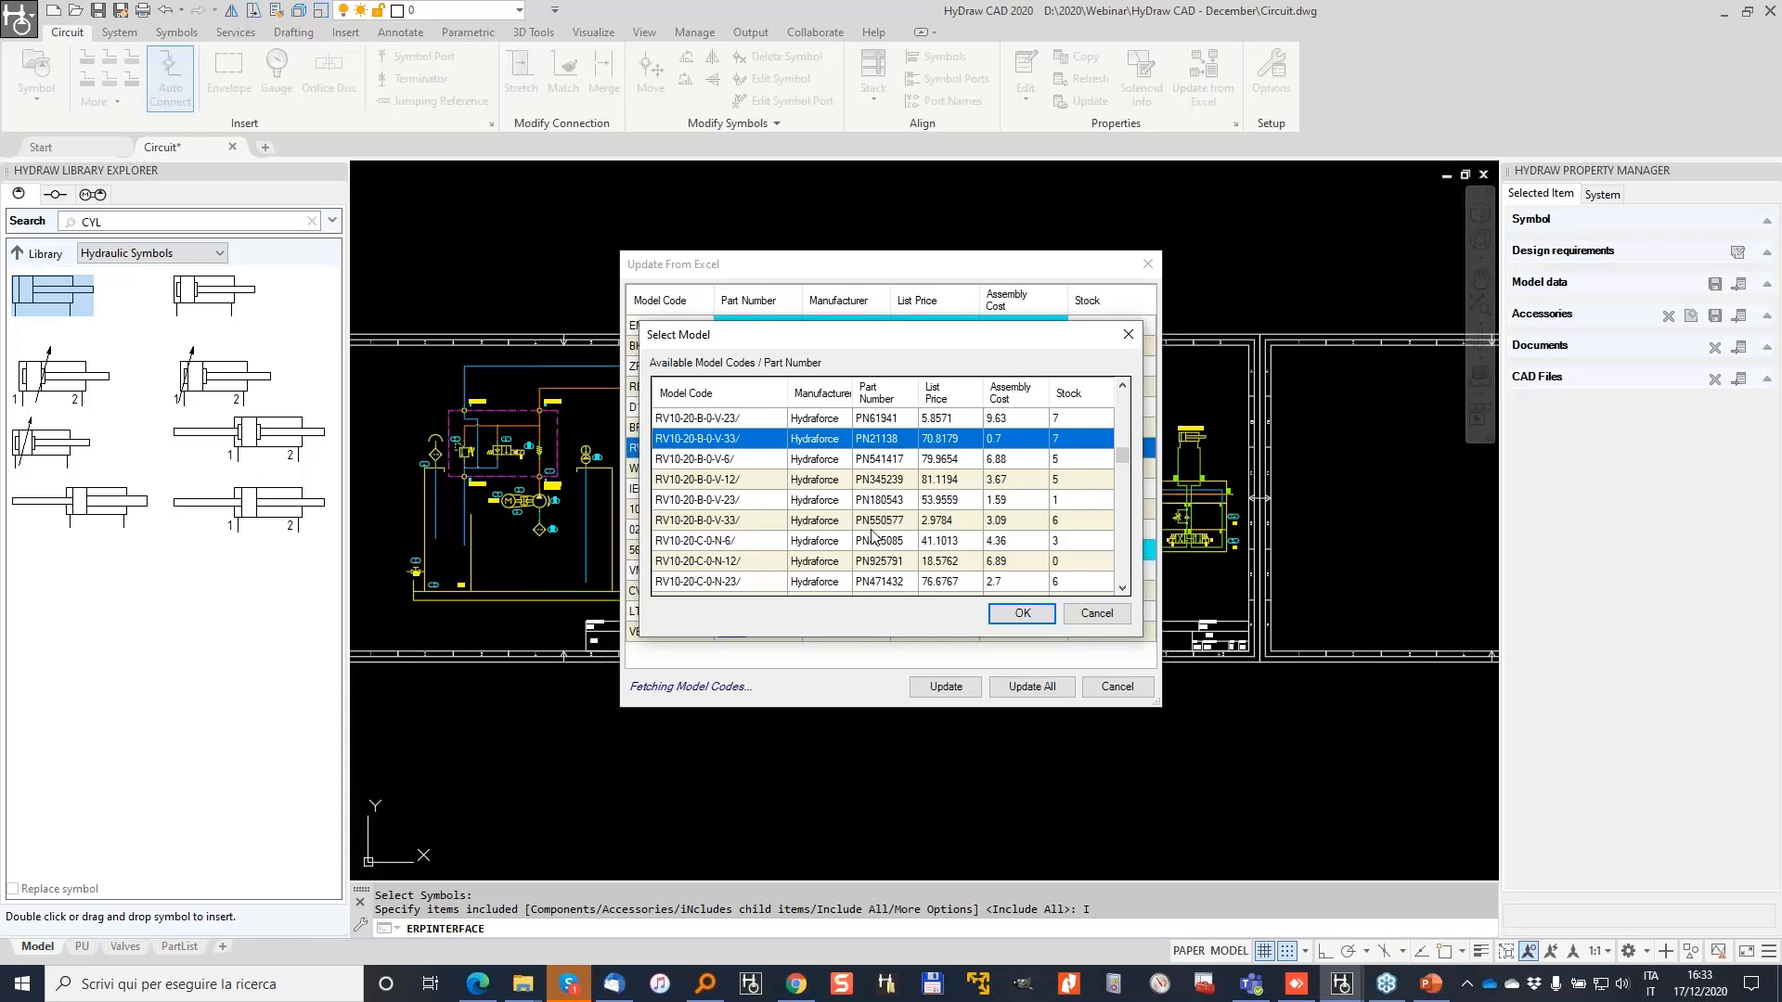
left_click(704, 481)
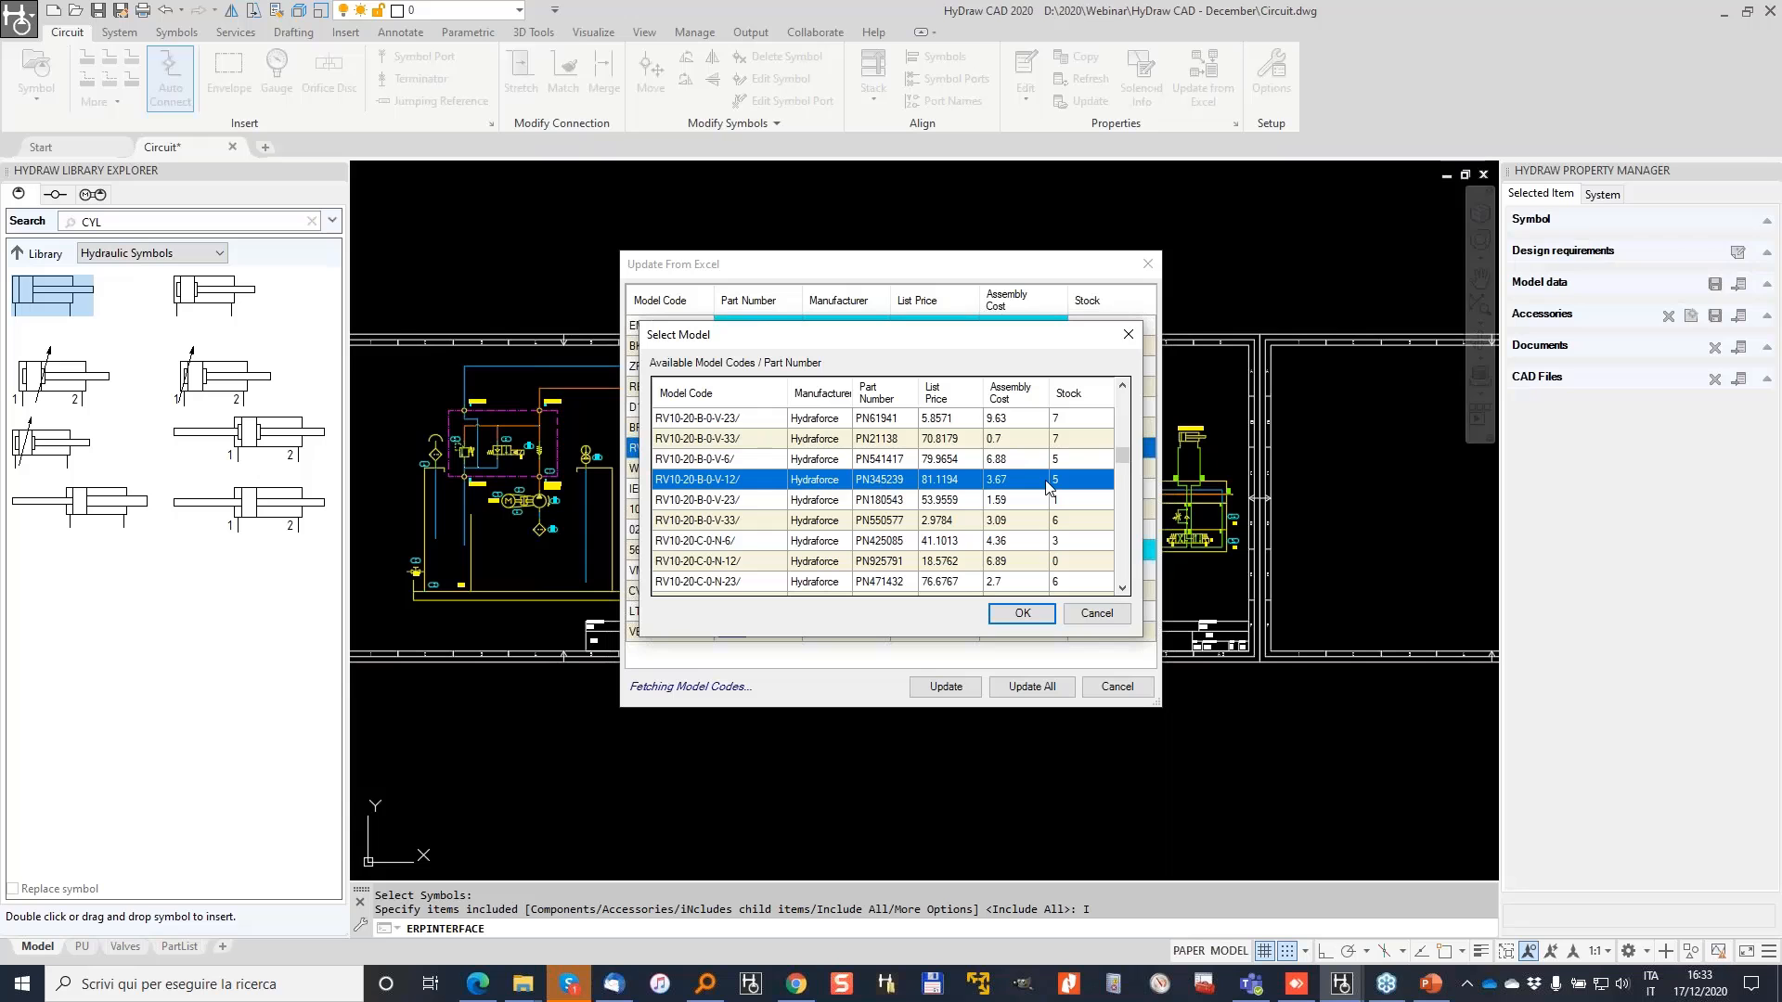
left_click(1021, 615)
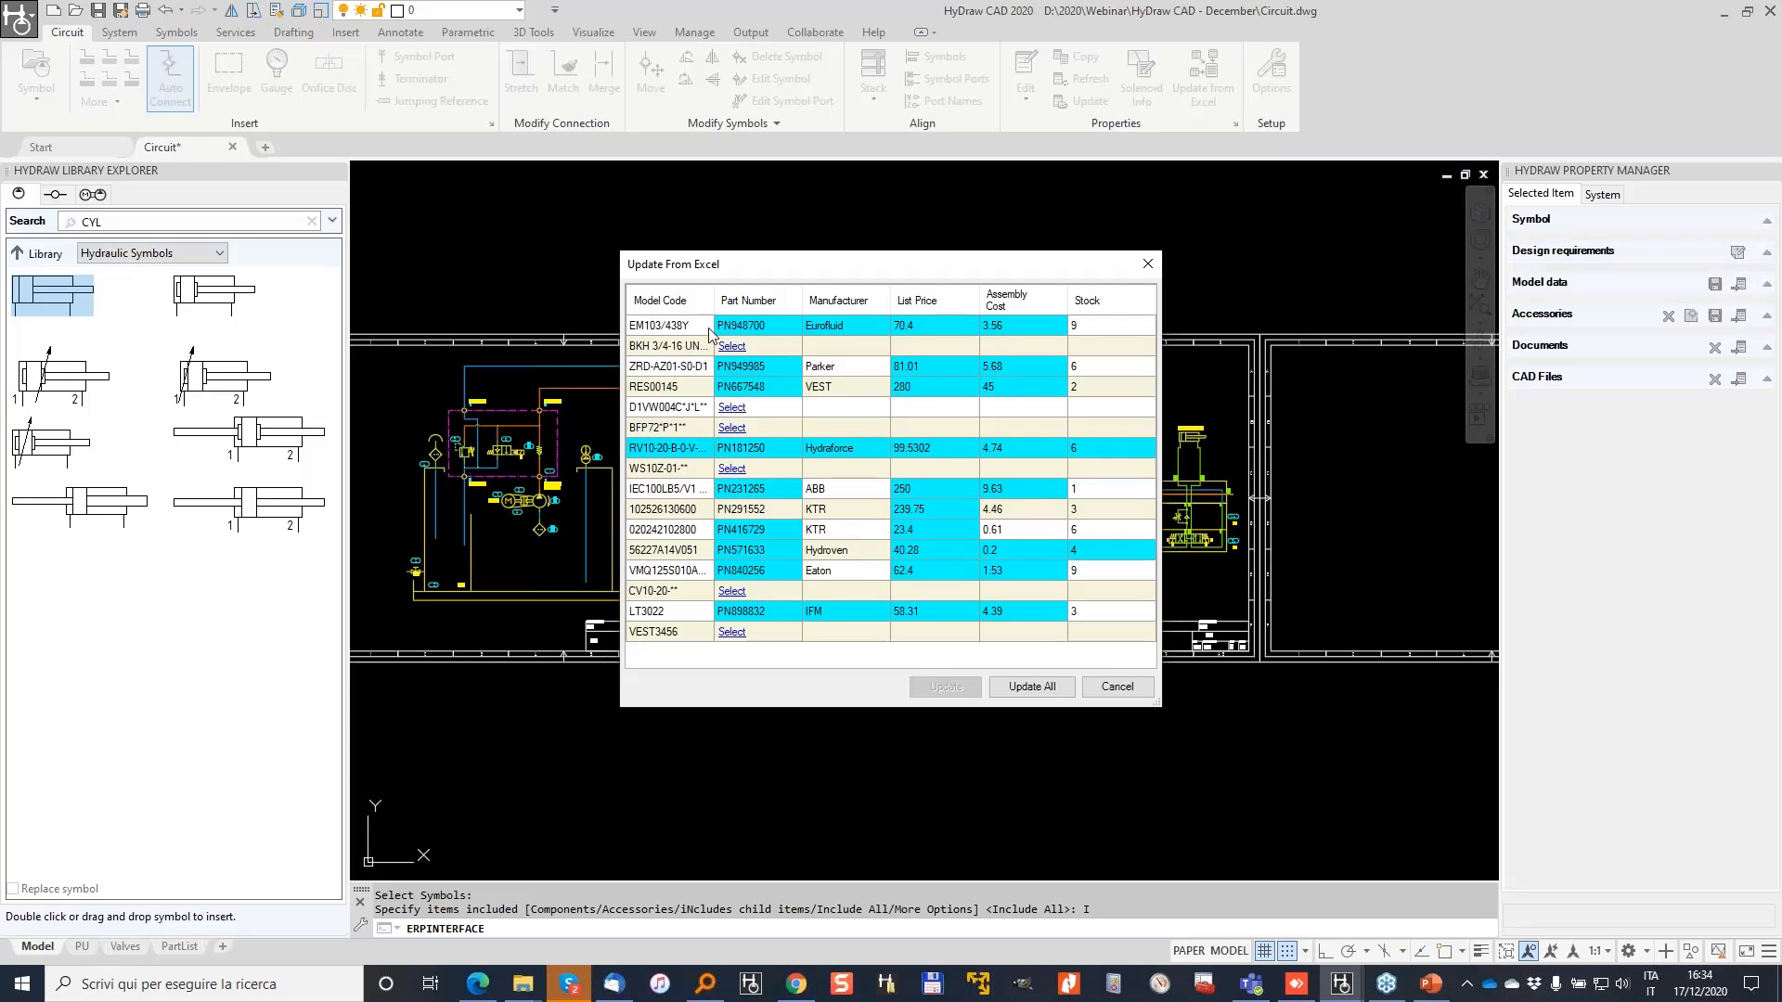
Step: Match the BFP72 row to the HYDAC BFP72GPW1X model and leave D1VW004C unmatched
left_click(735, 429)
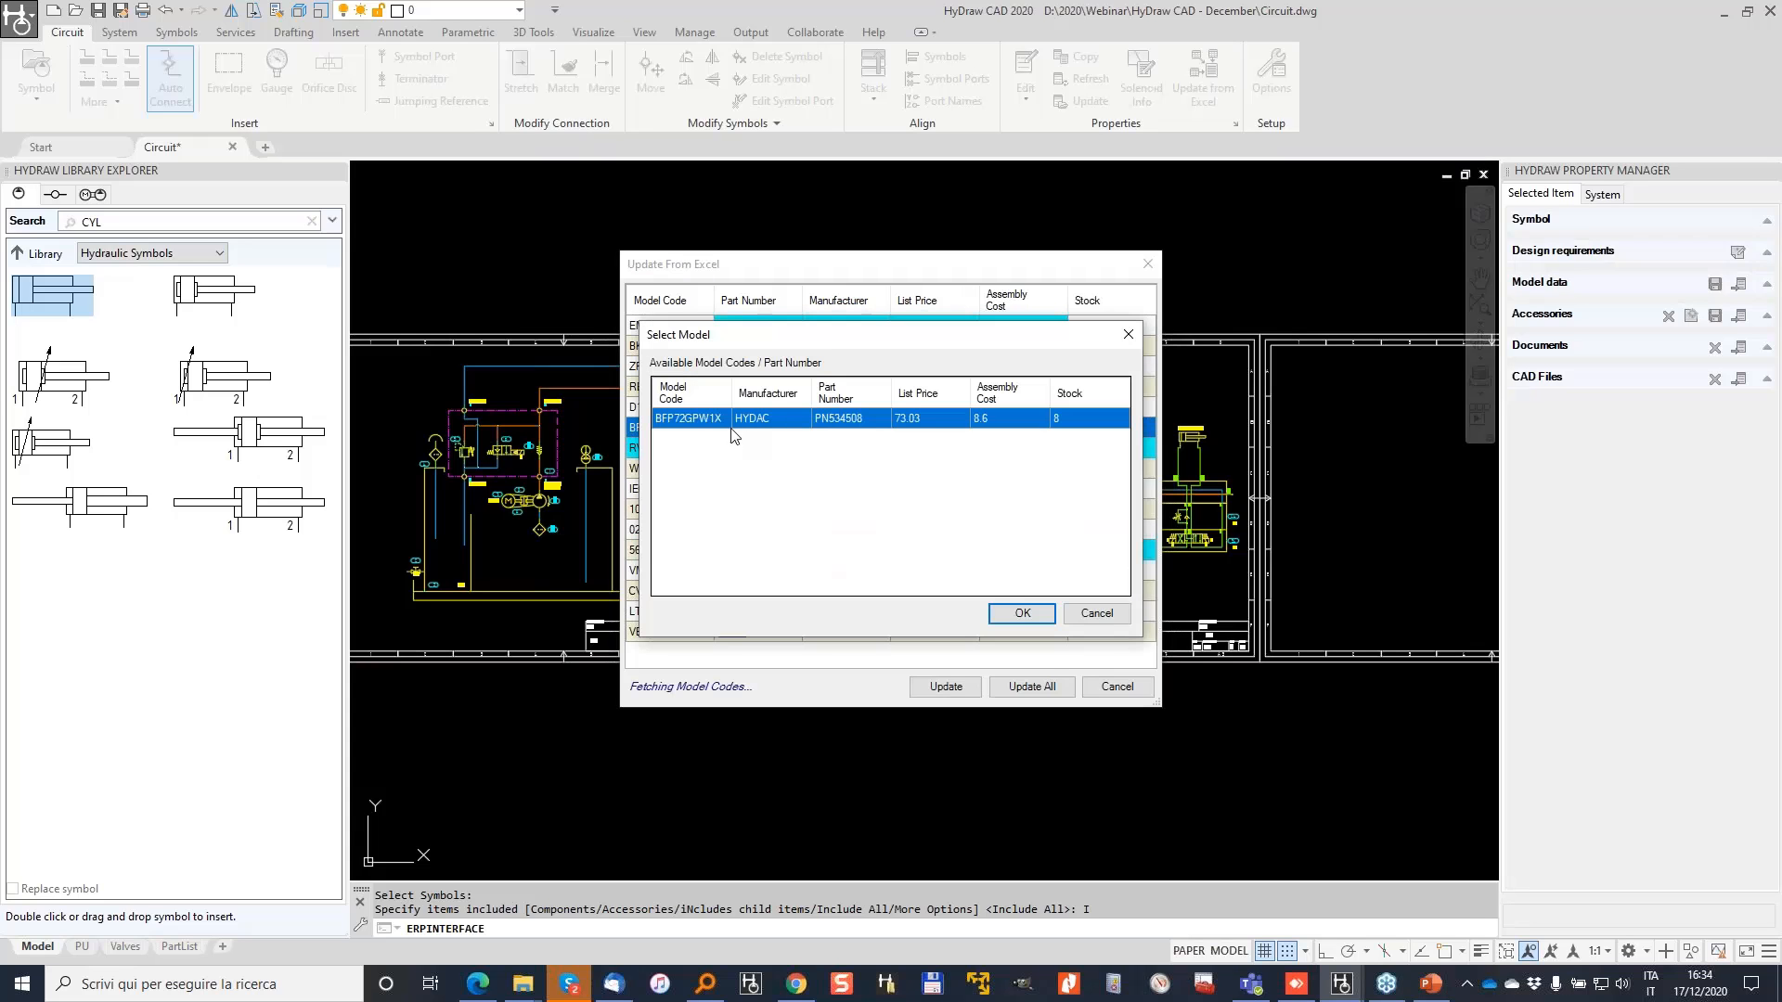
left_click(1030, 620)
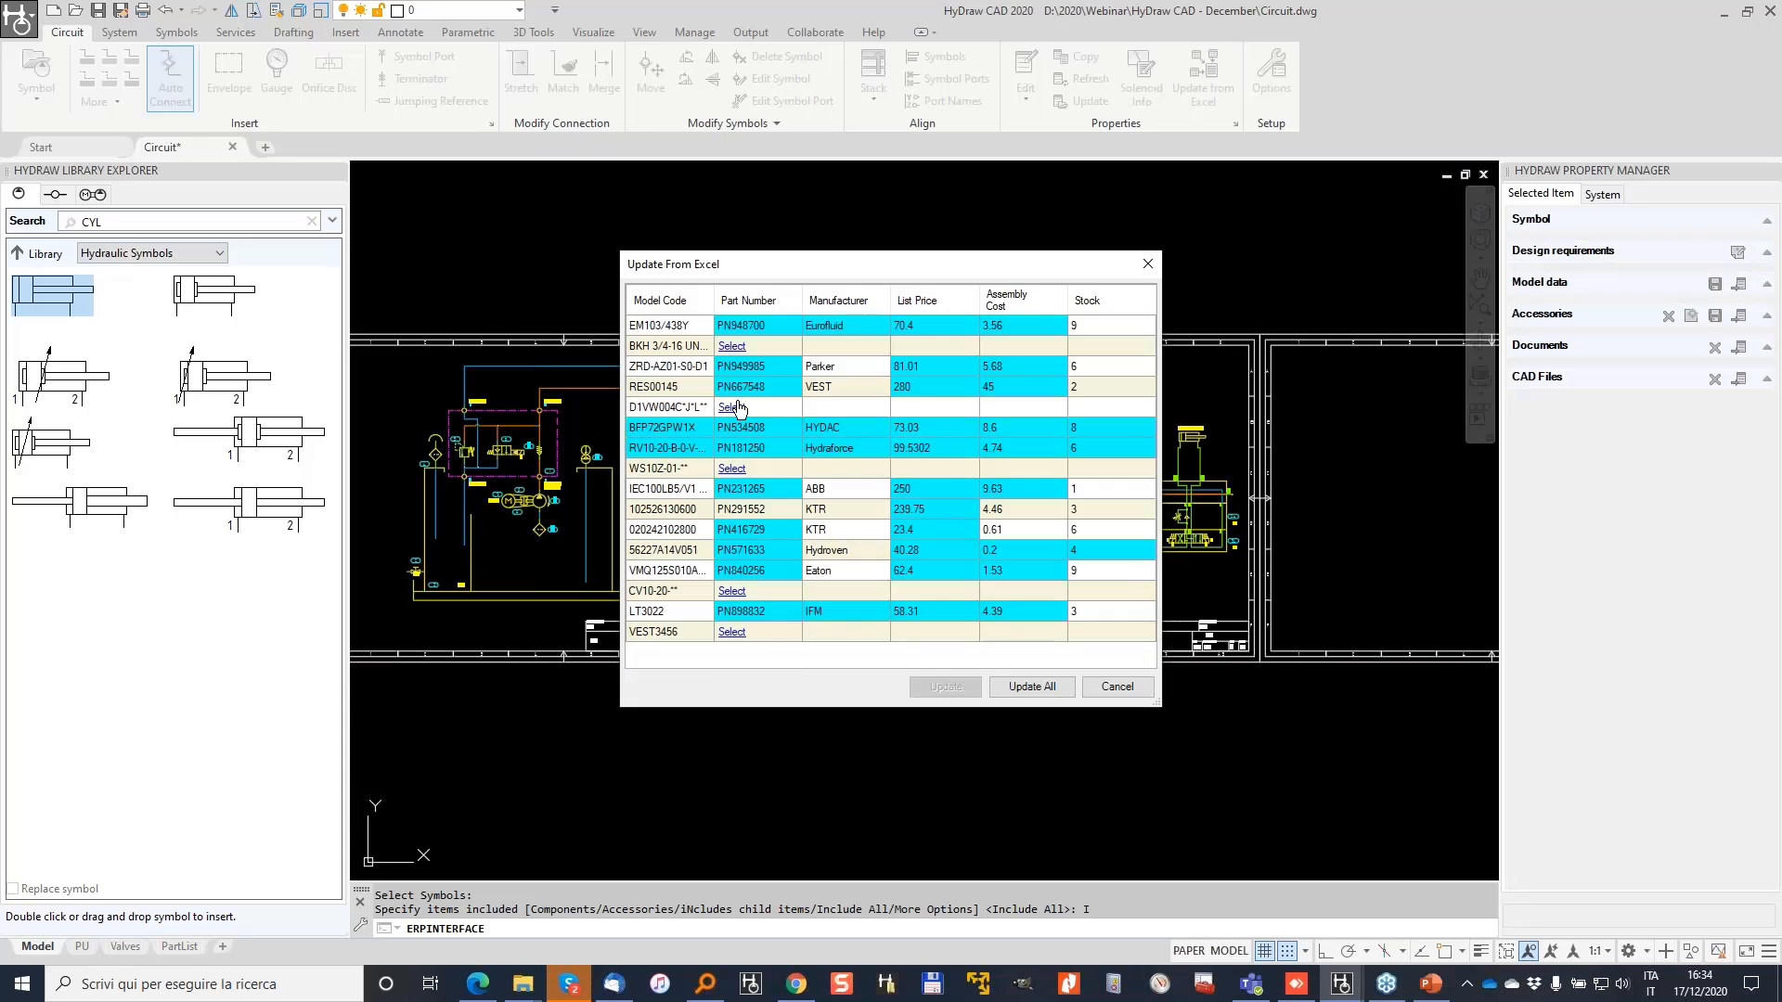
left_click(732, 407)
scroll(802, 524, "down", 5)
left_click_drag(1122, 403, 1116, 590)
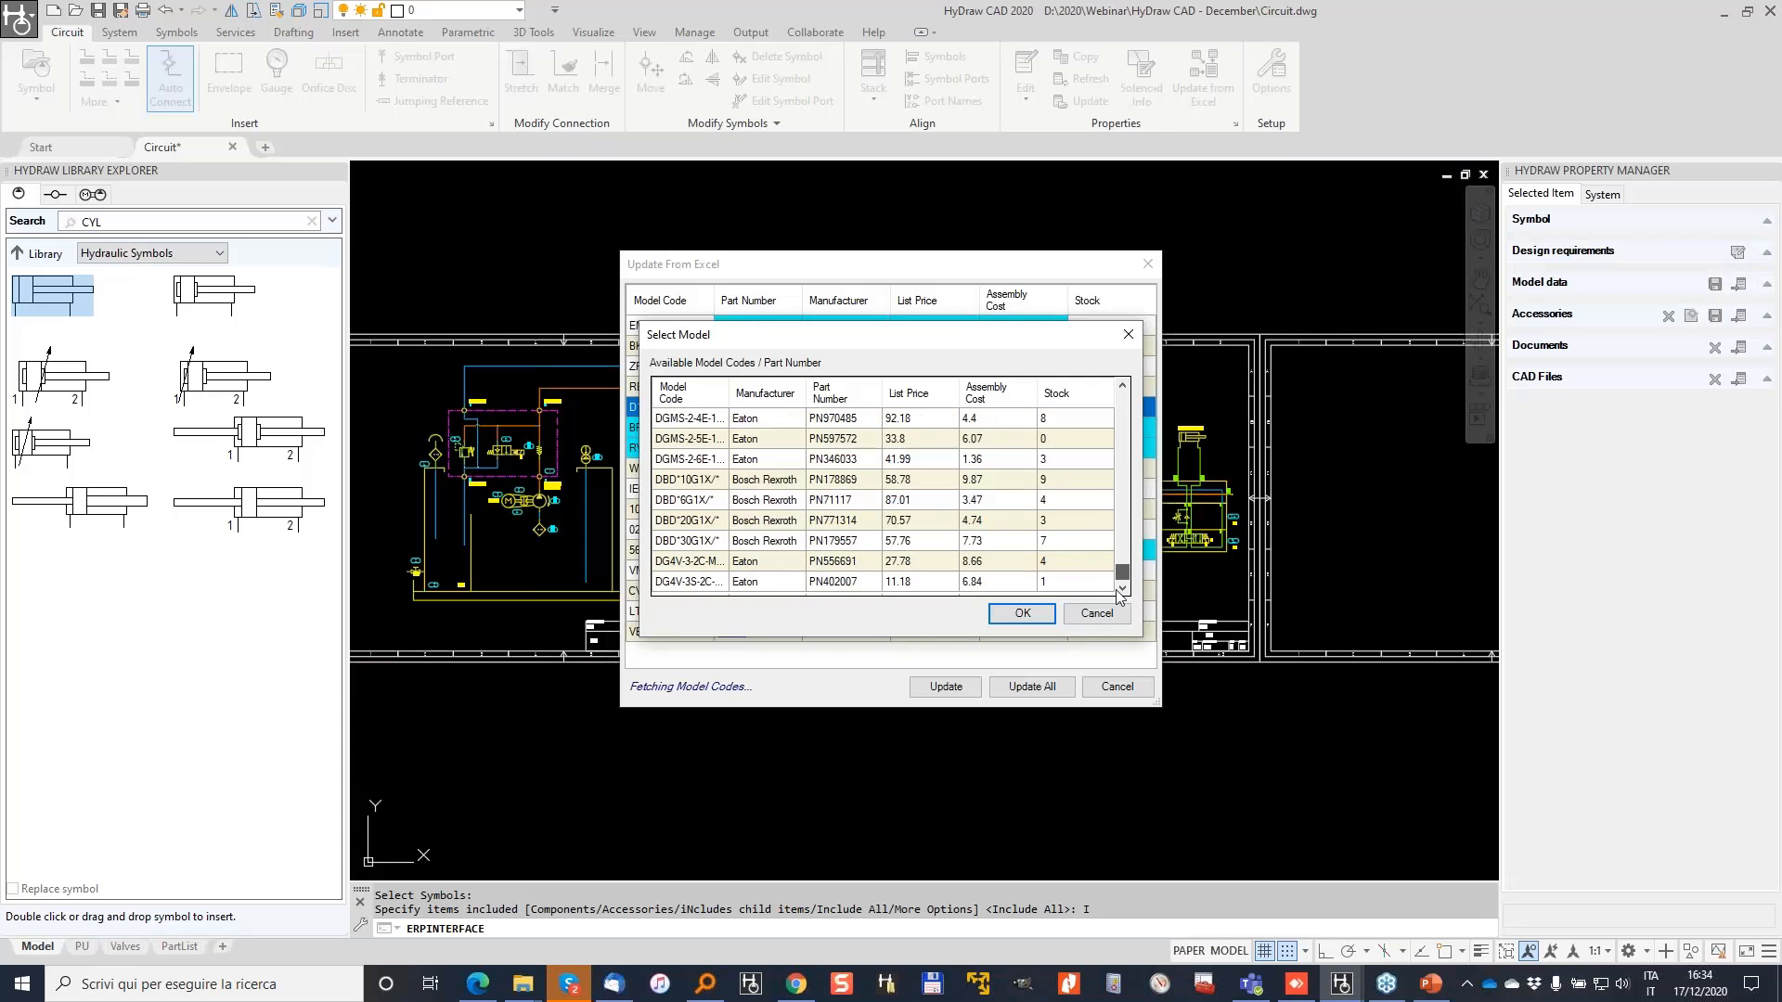
scroll(1090, 543, "up", 4)
left_click(1096, 614)
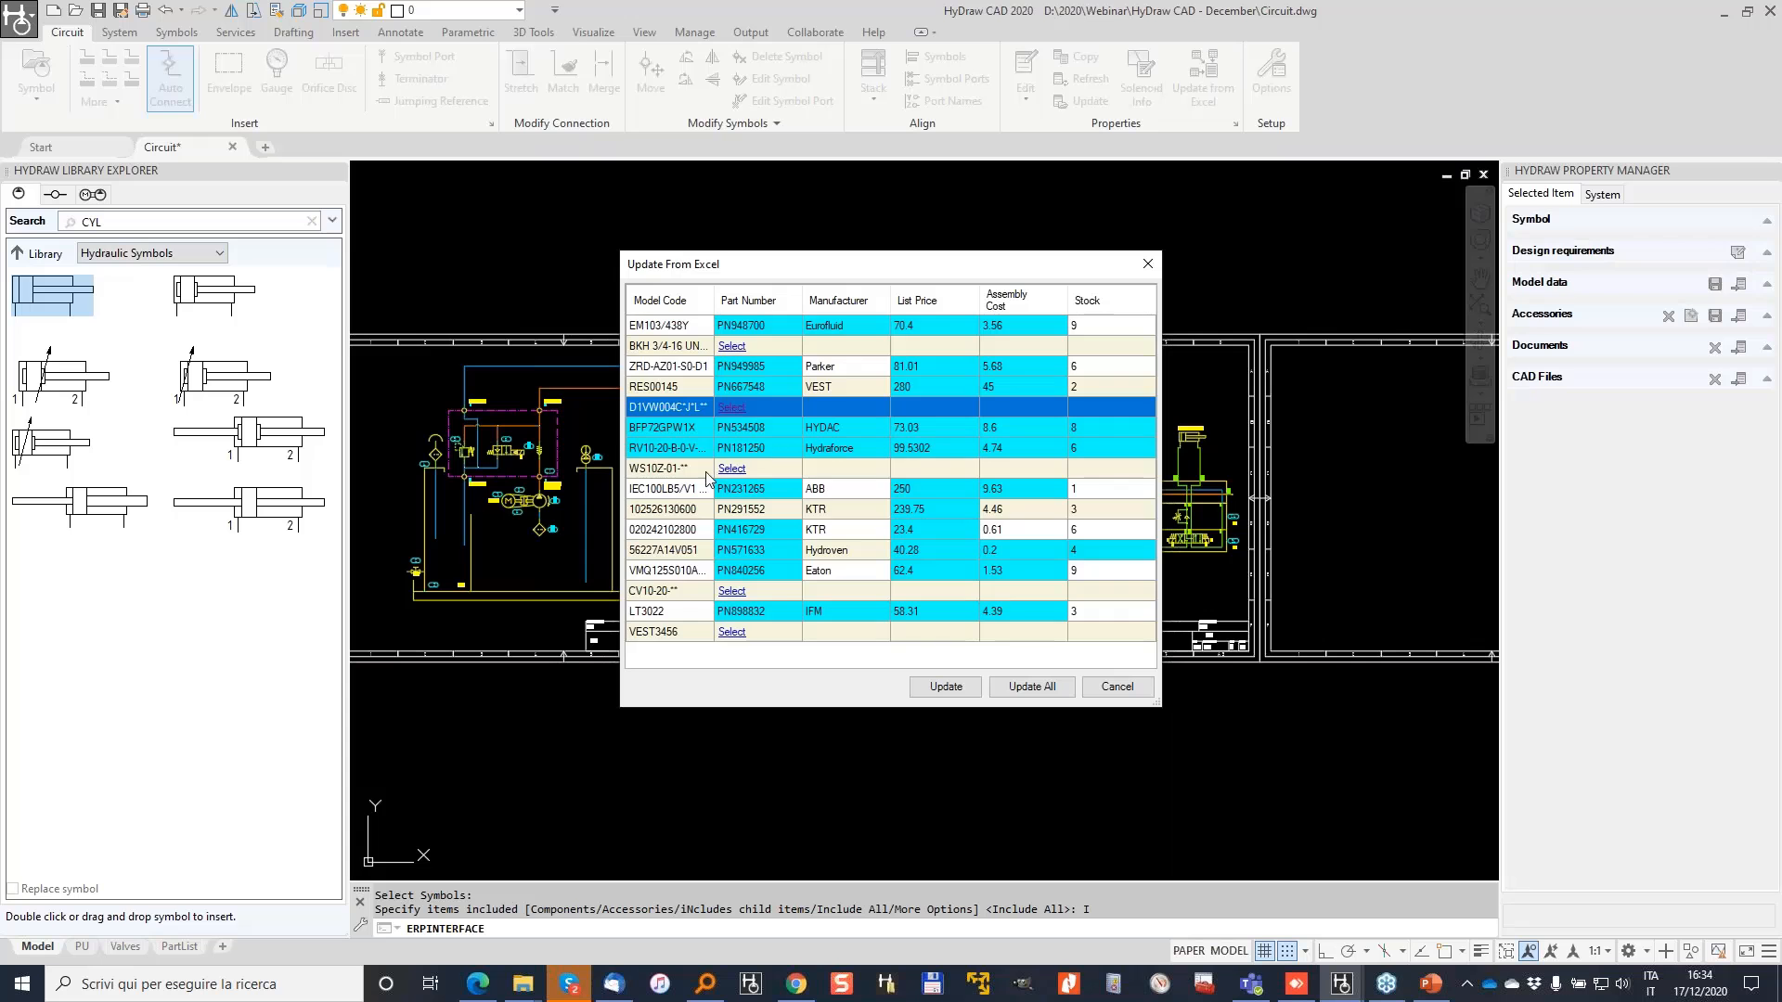
Step: Assign Hydac PN914985 to WS10Z-01 and Hydraforce PN756738 to CV10-20
left_click(739, 470)
left_click(702, 521)
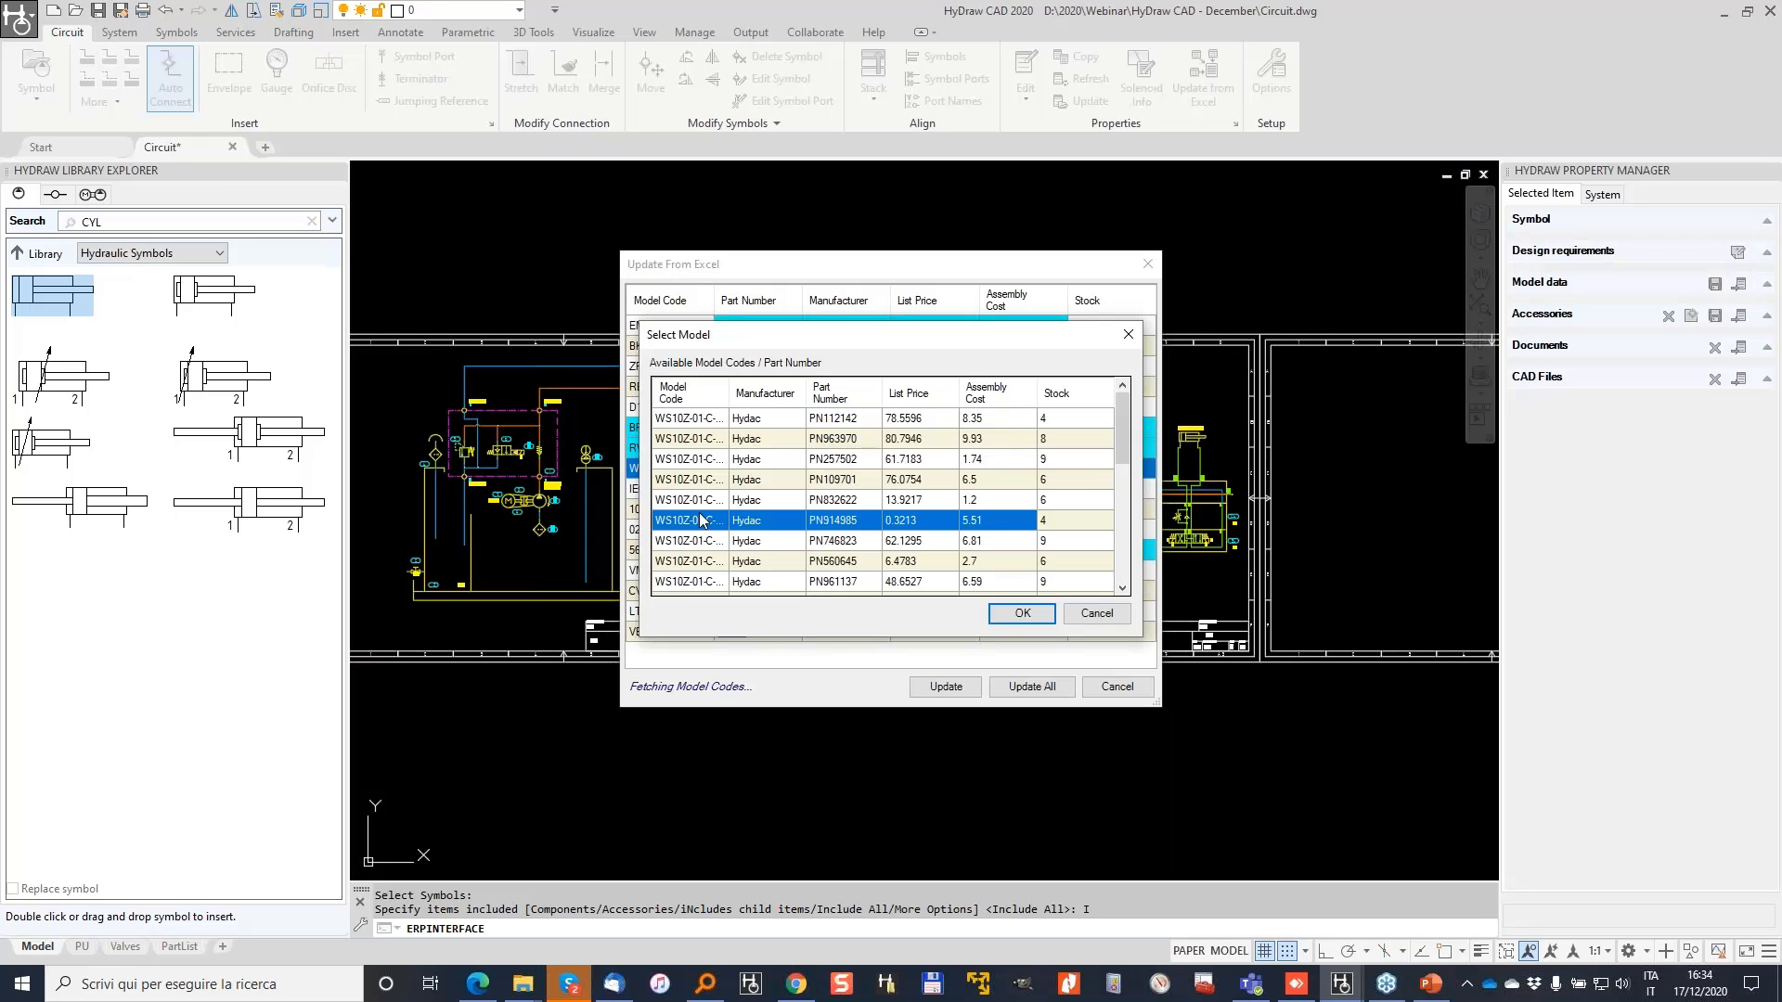
left_click(1022, 614)
left_click(731, 595)
left_click(891, 478)
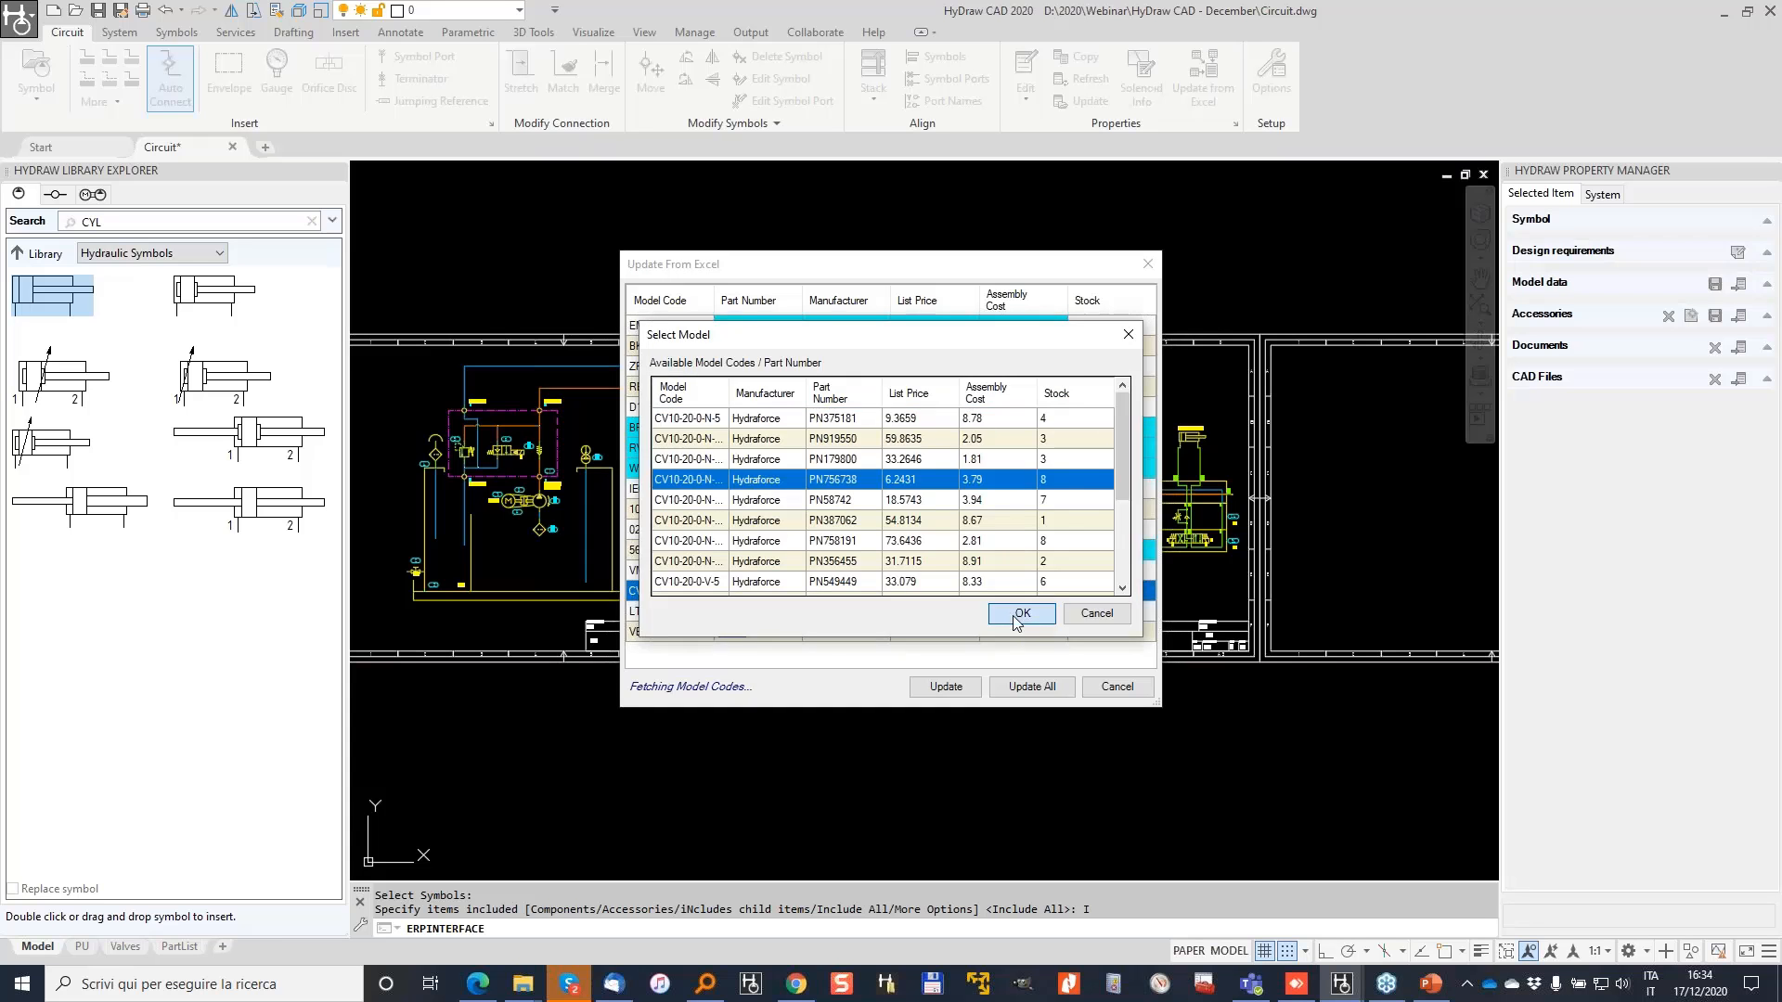
left_click(1022, 614)
Step: Assign Eaton PN840256 to VMQ125S010A and Pister PN912413 to BKH 3/4-16, then update all
left_click(738, 633)
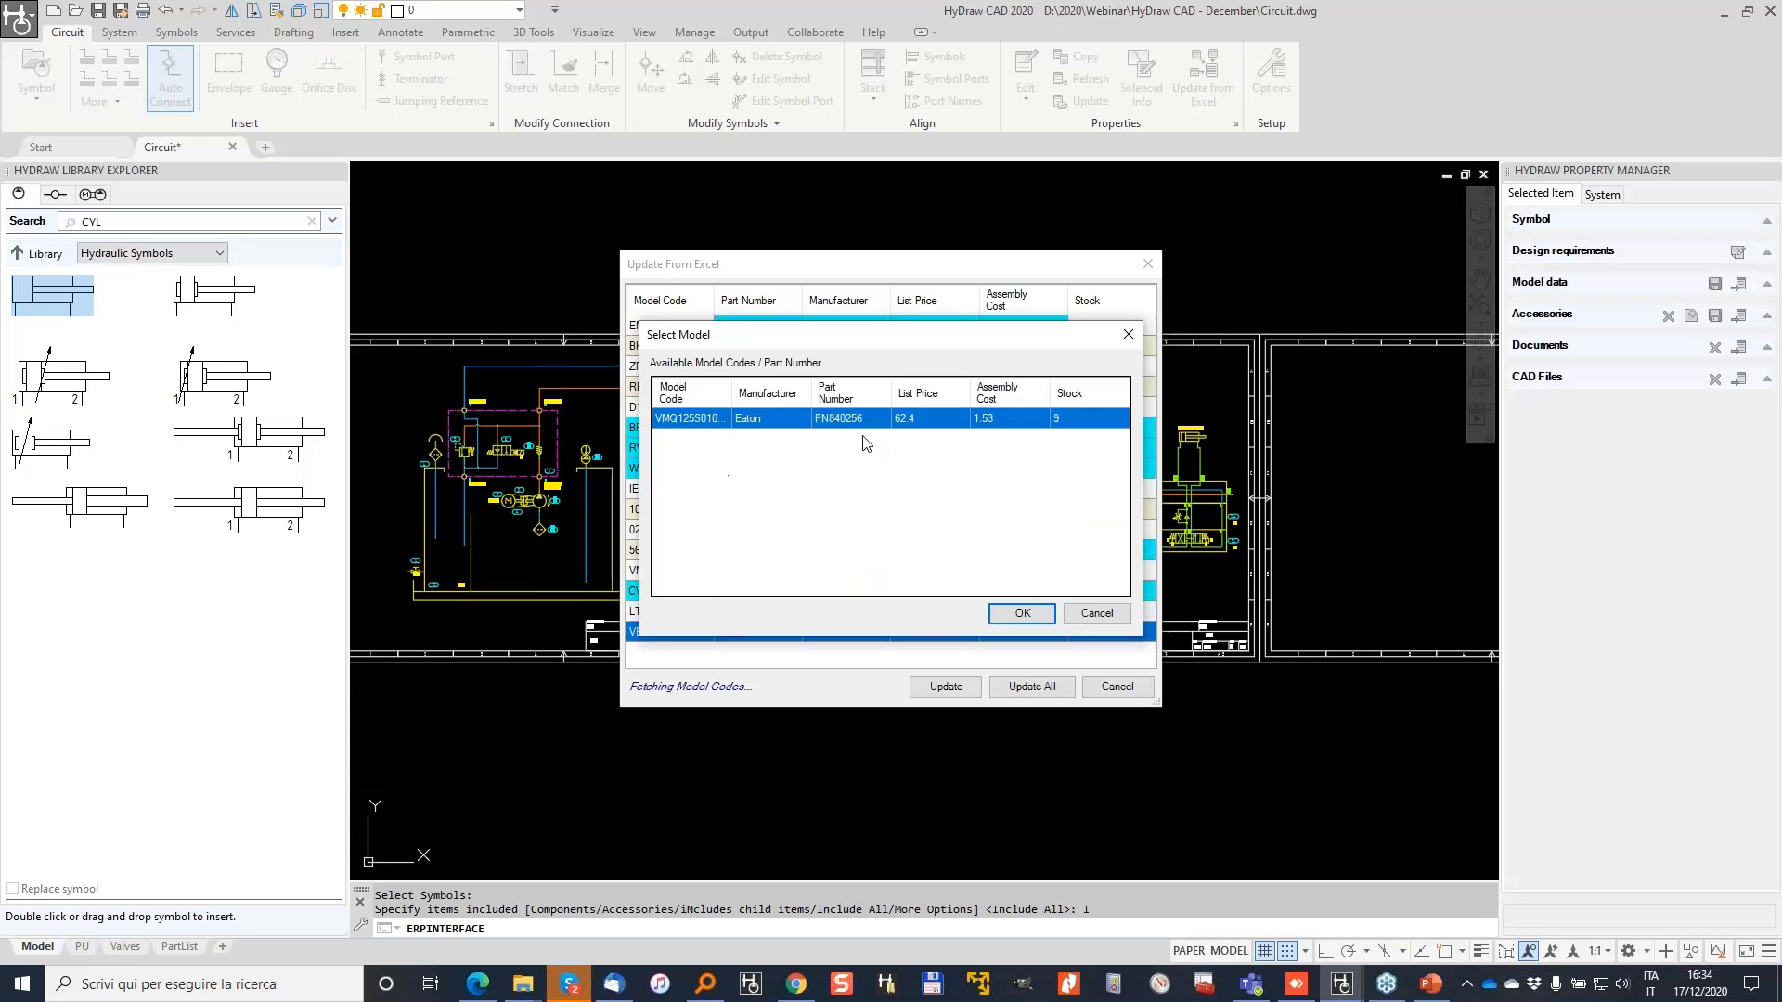
left_click(1022, 613)
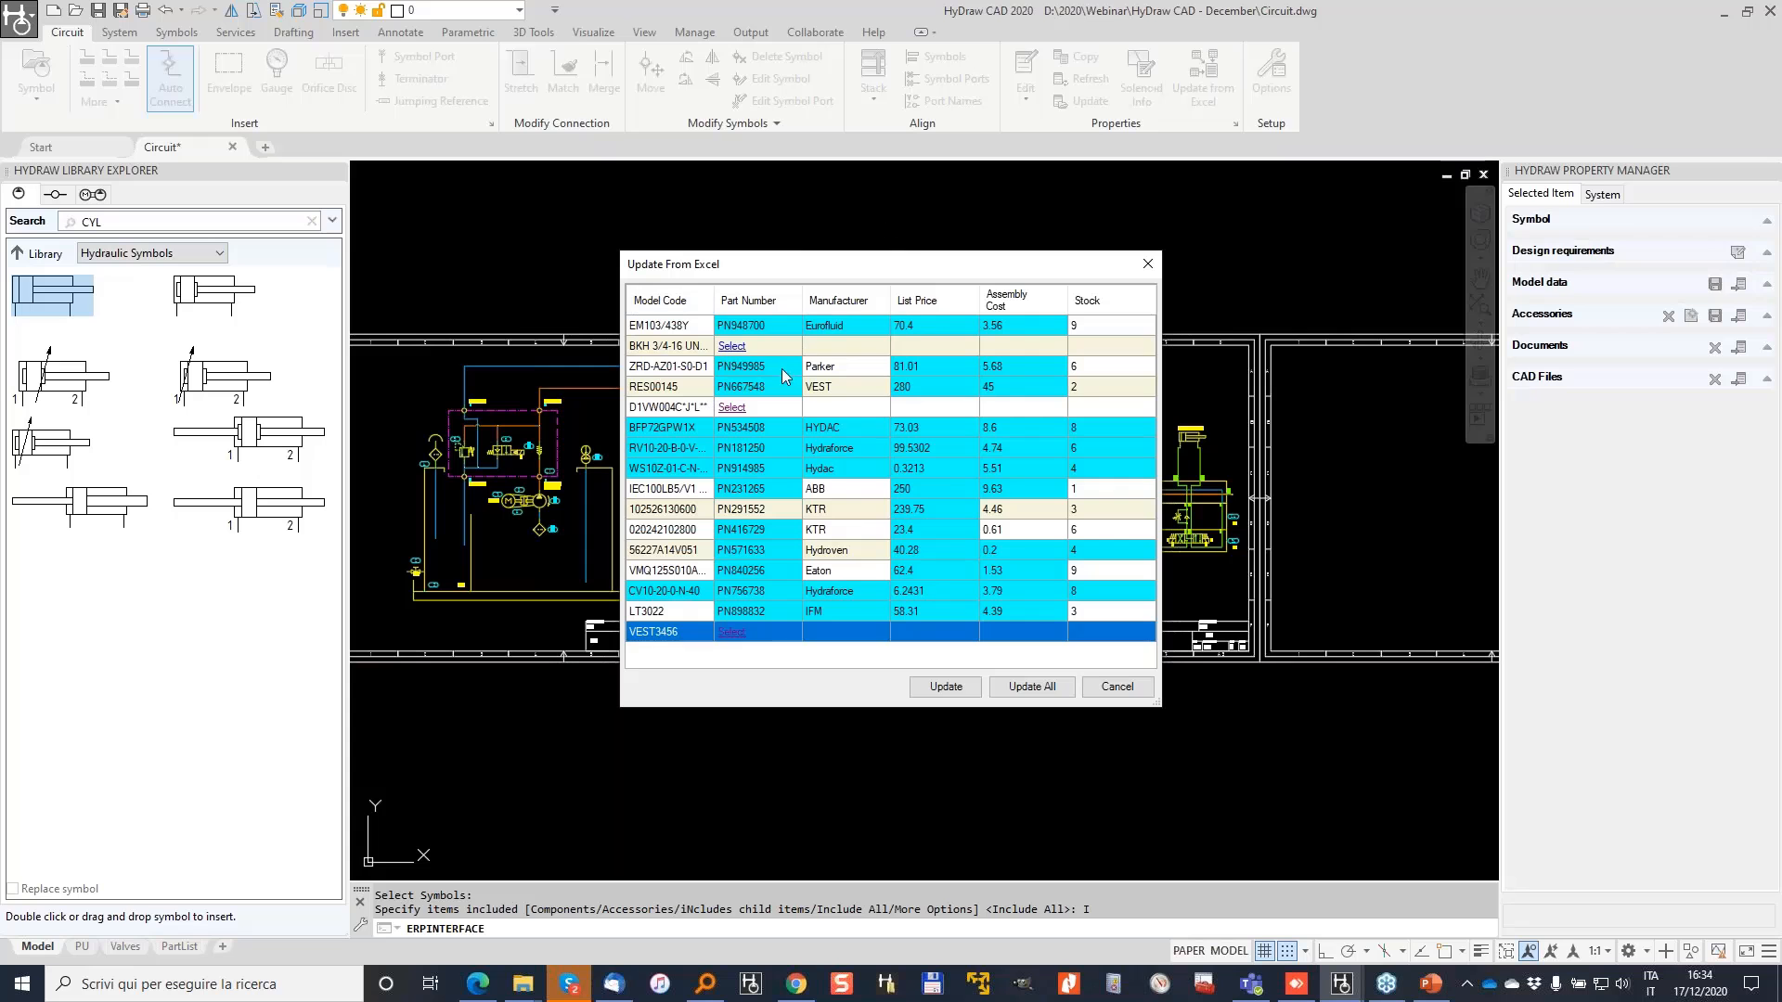
left_click(729, 347)
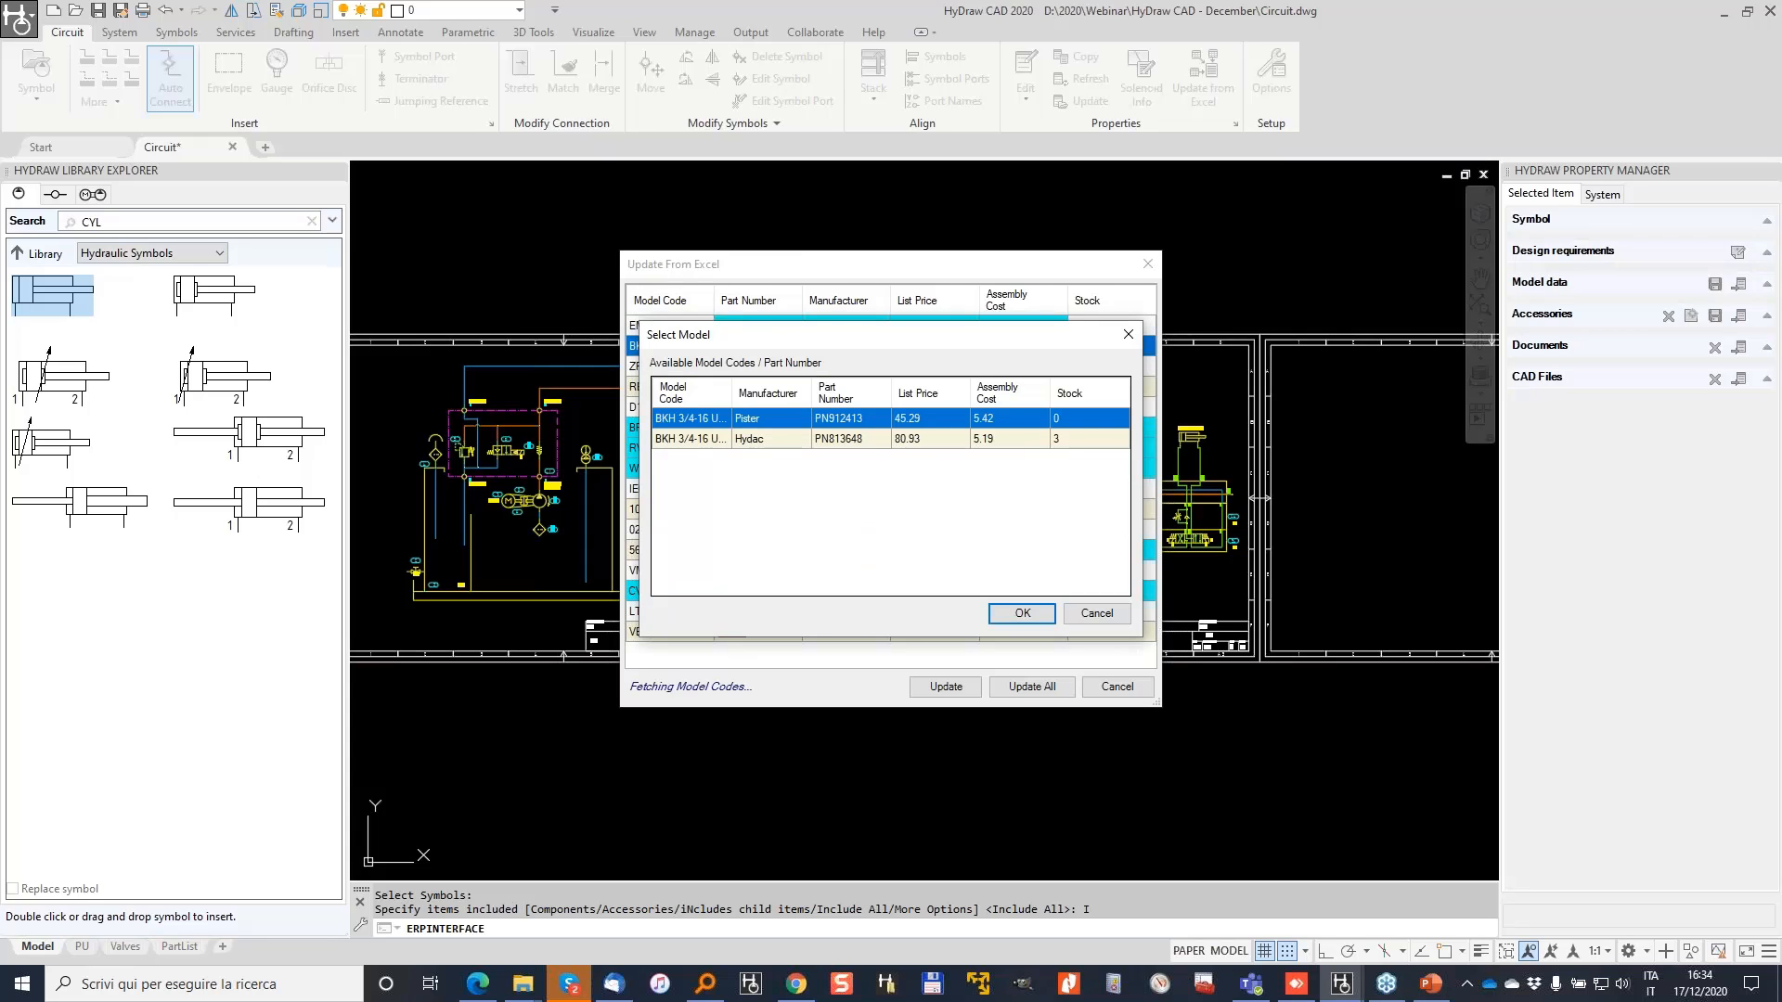
left_click(1022, 614)
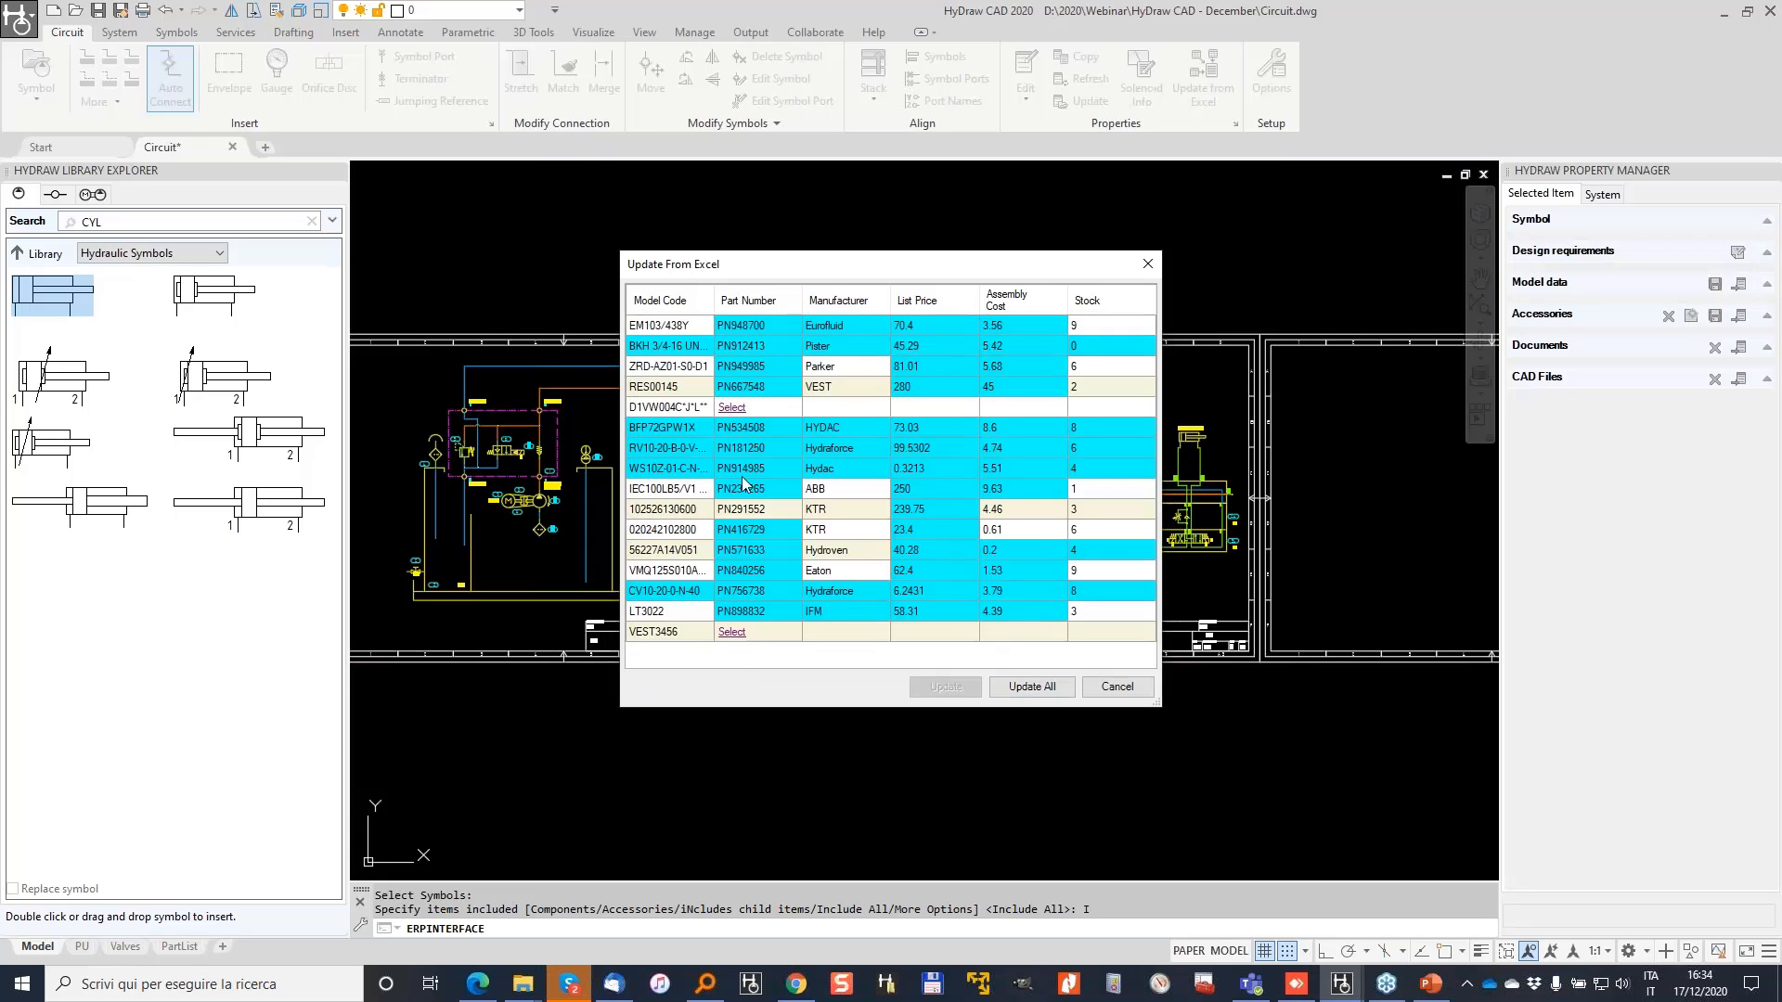
left_click(1031, 688)
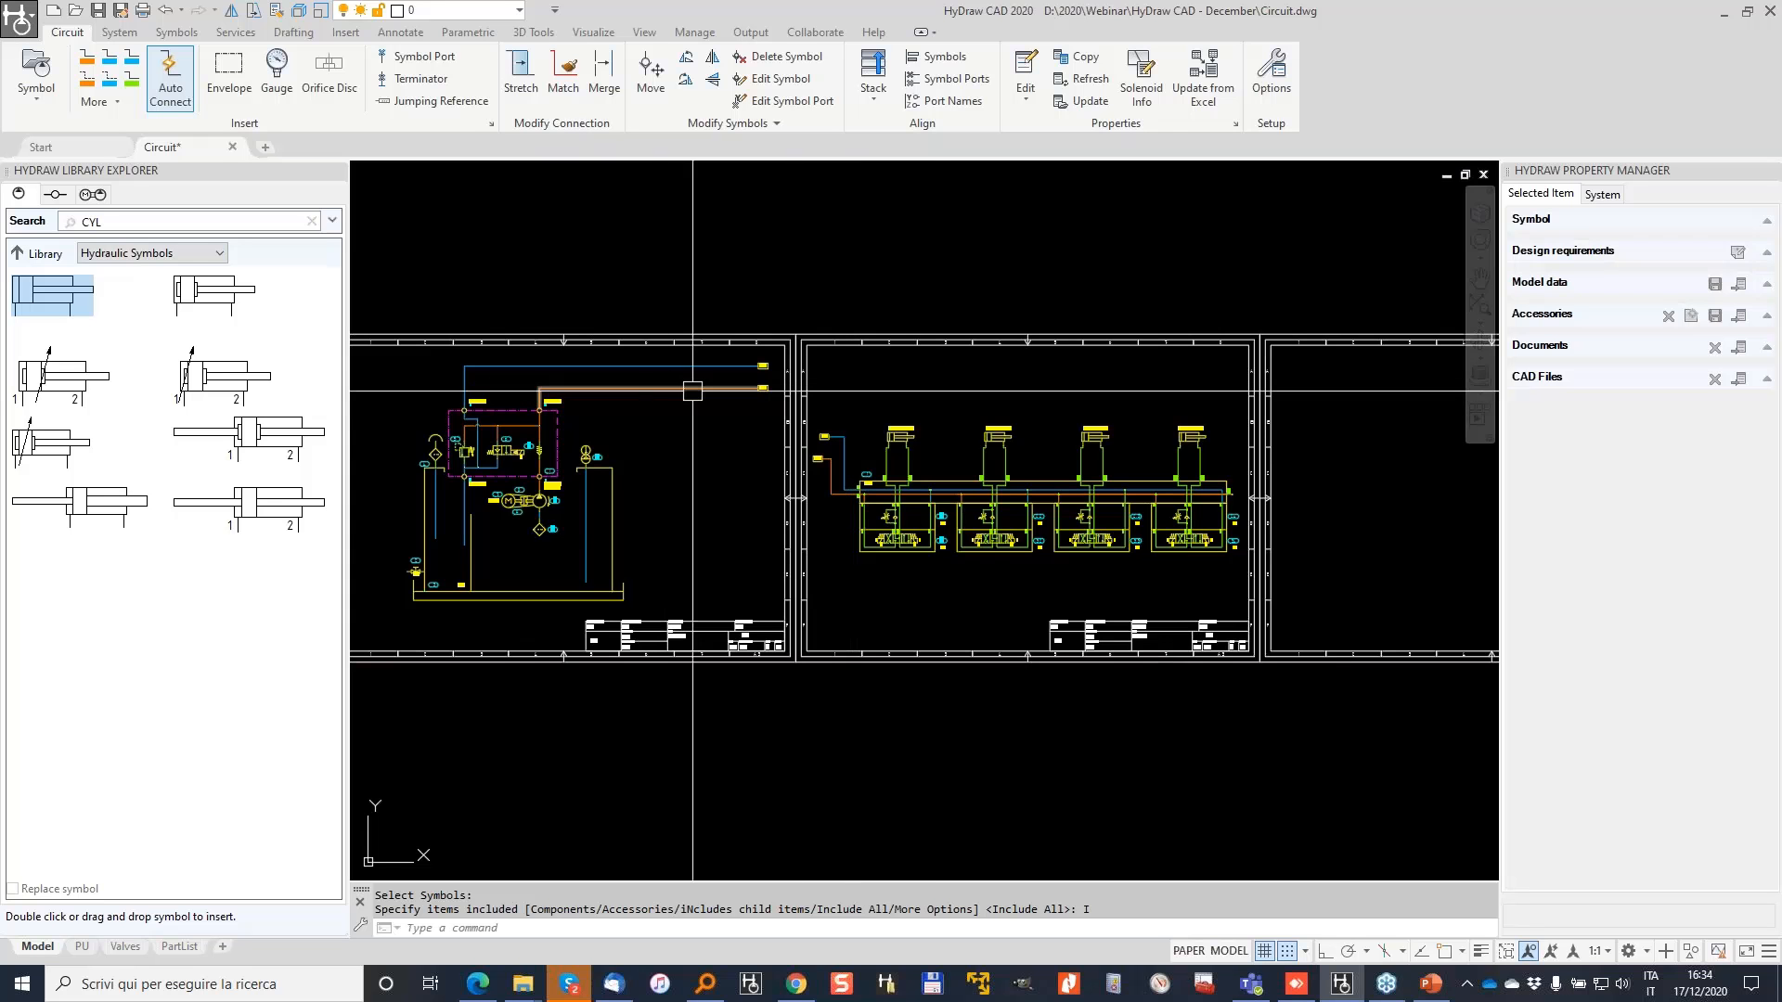
Step: Verify the first flow control valve shows PN949985, list price 81.01 and assembly cost 5.68, then search for Excel
scroll(933, 534, "up", 2)
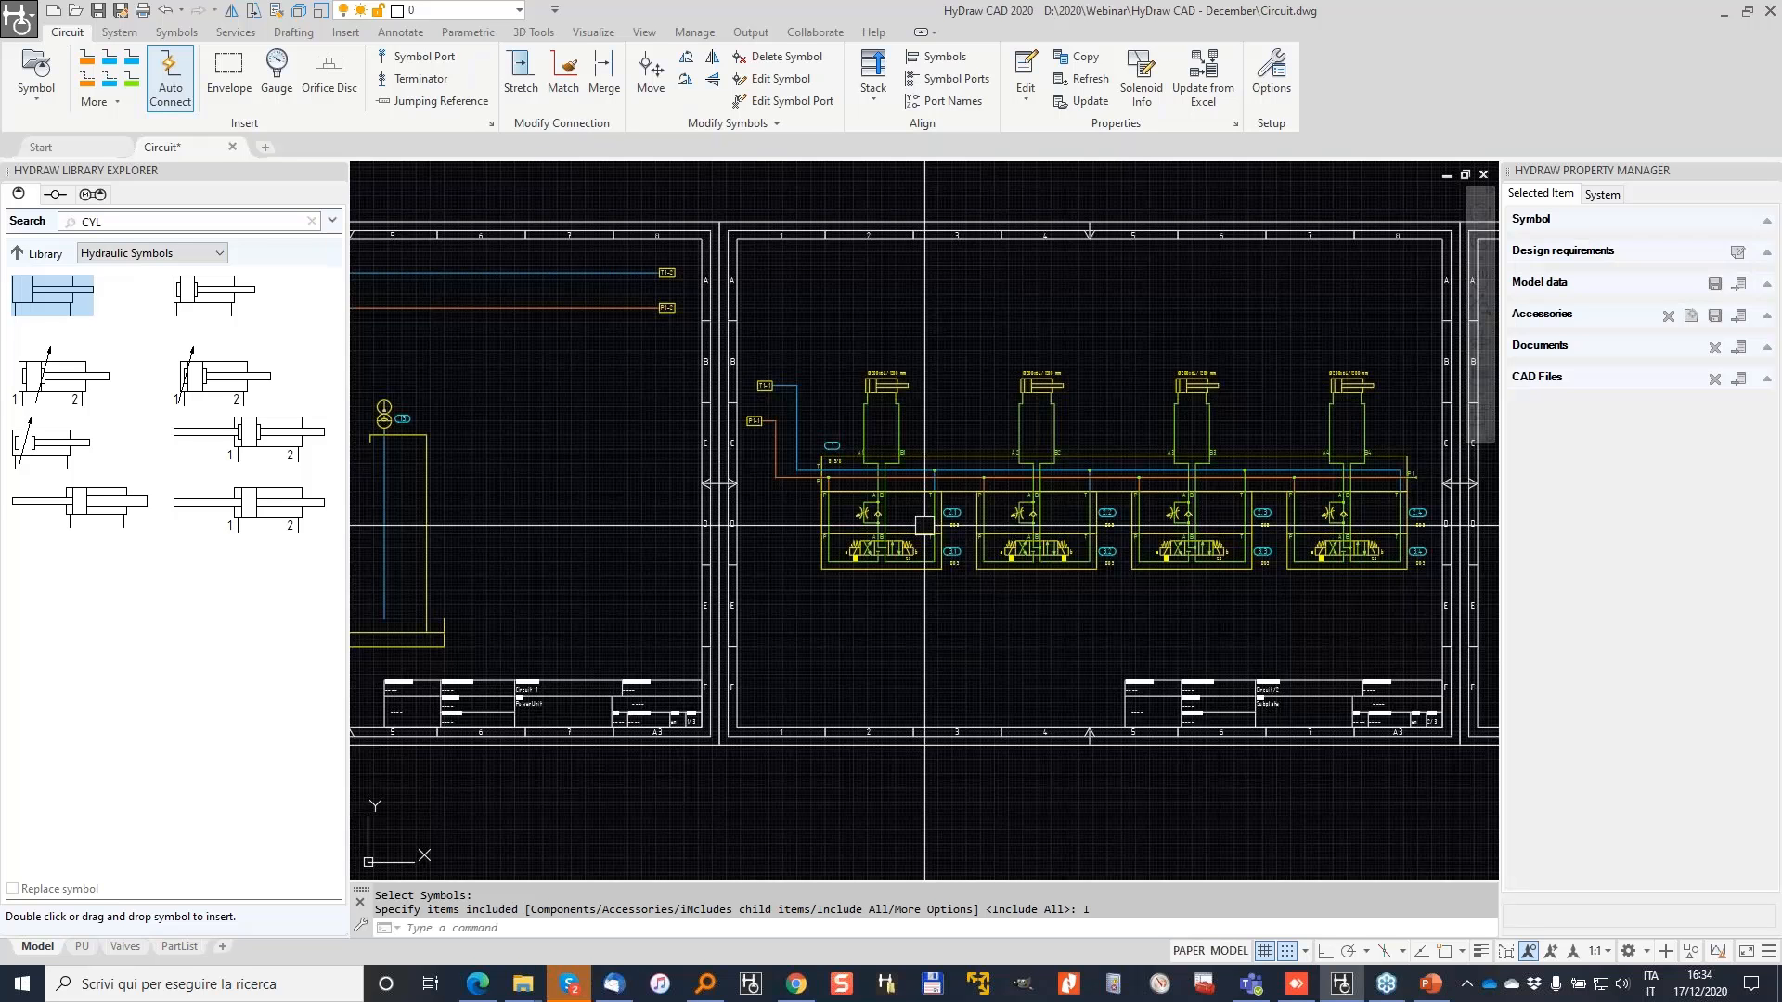
left_click(876, 557)
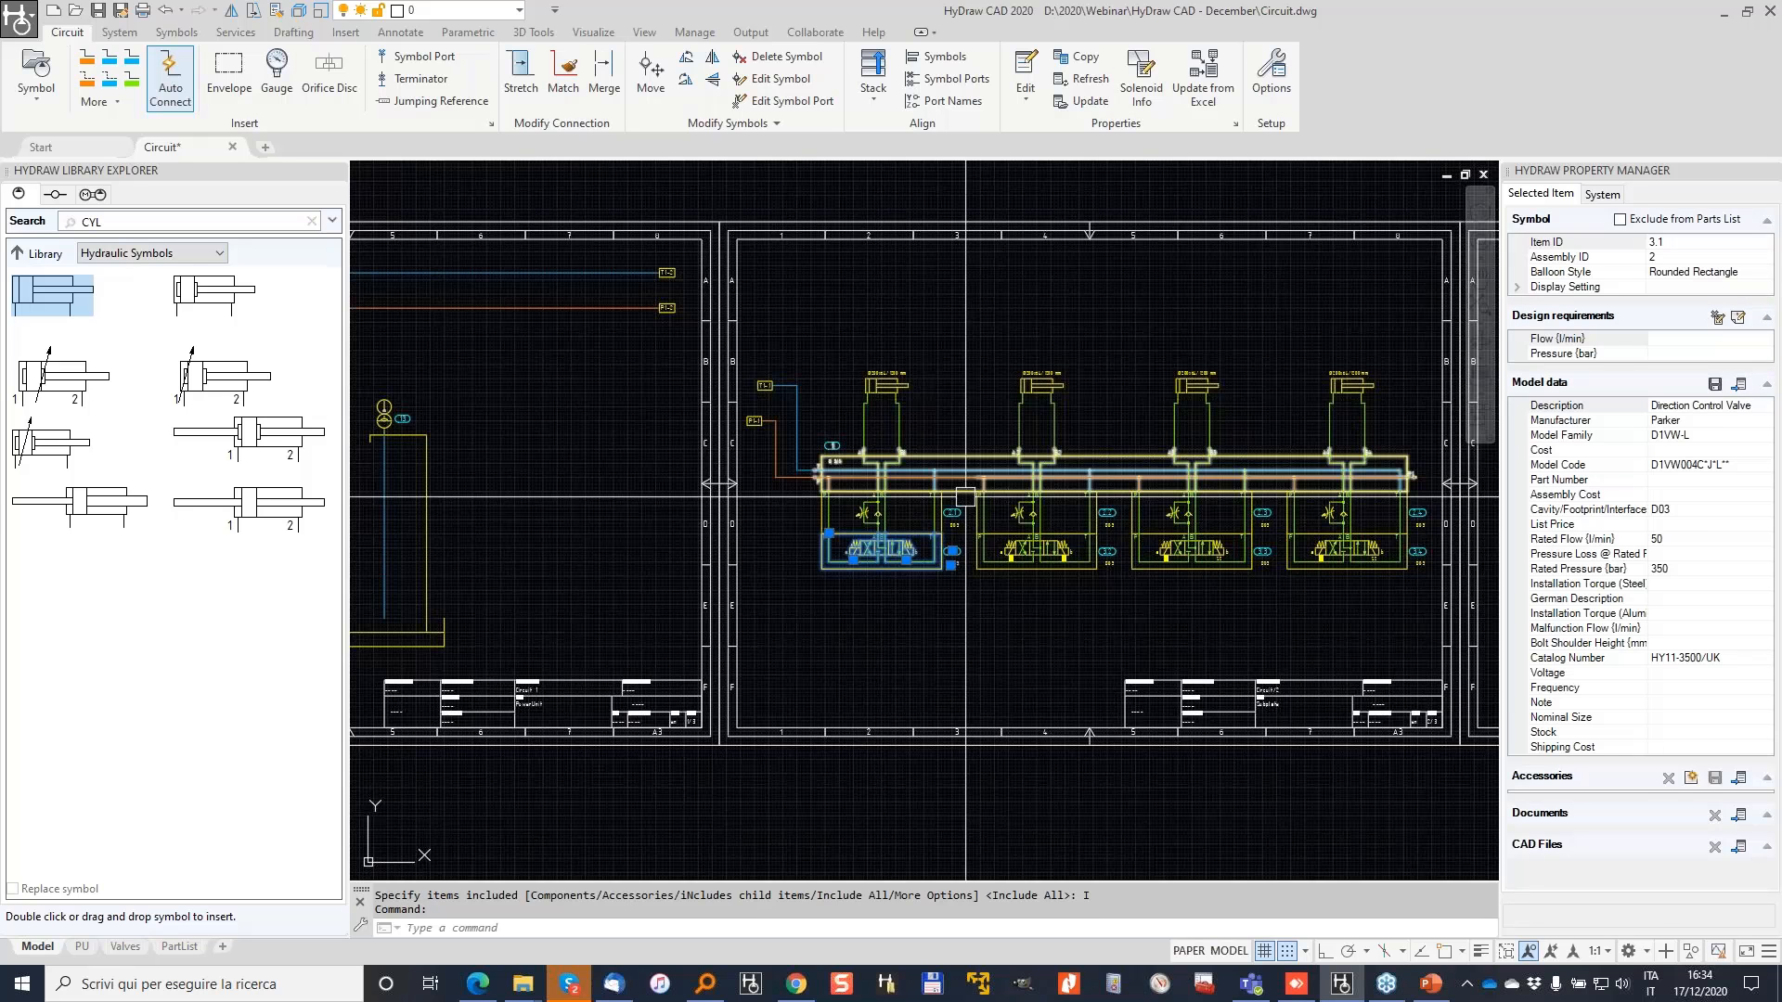
scroll(935, 501, "up", 2)
left_click(882, 523)
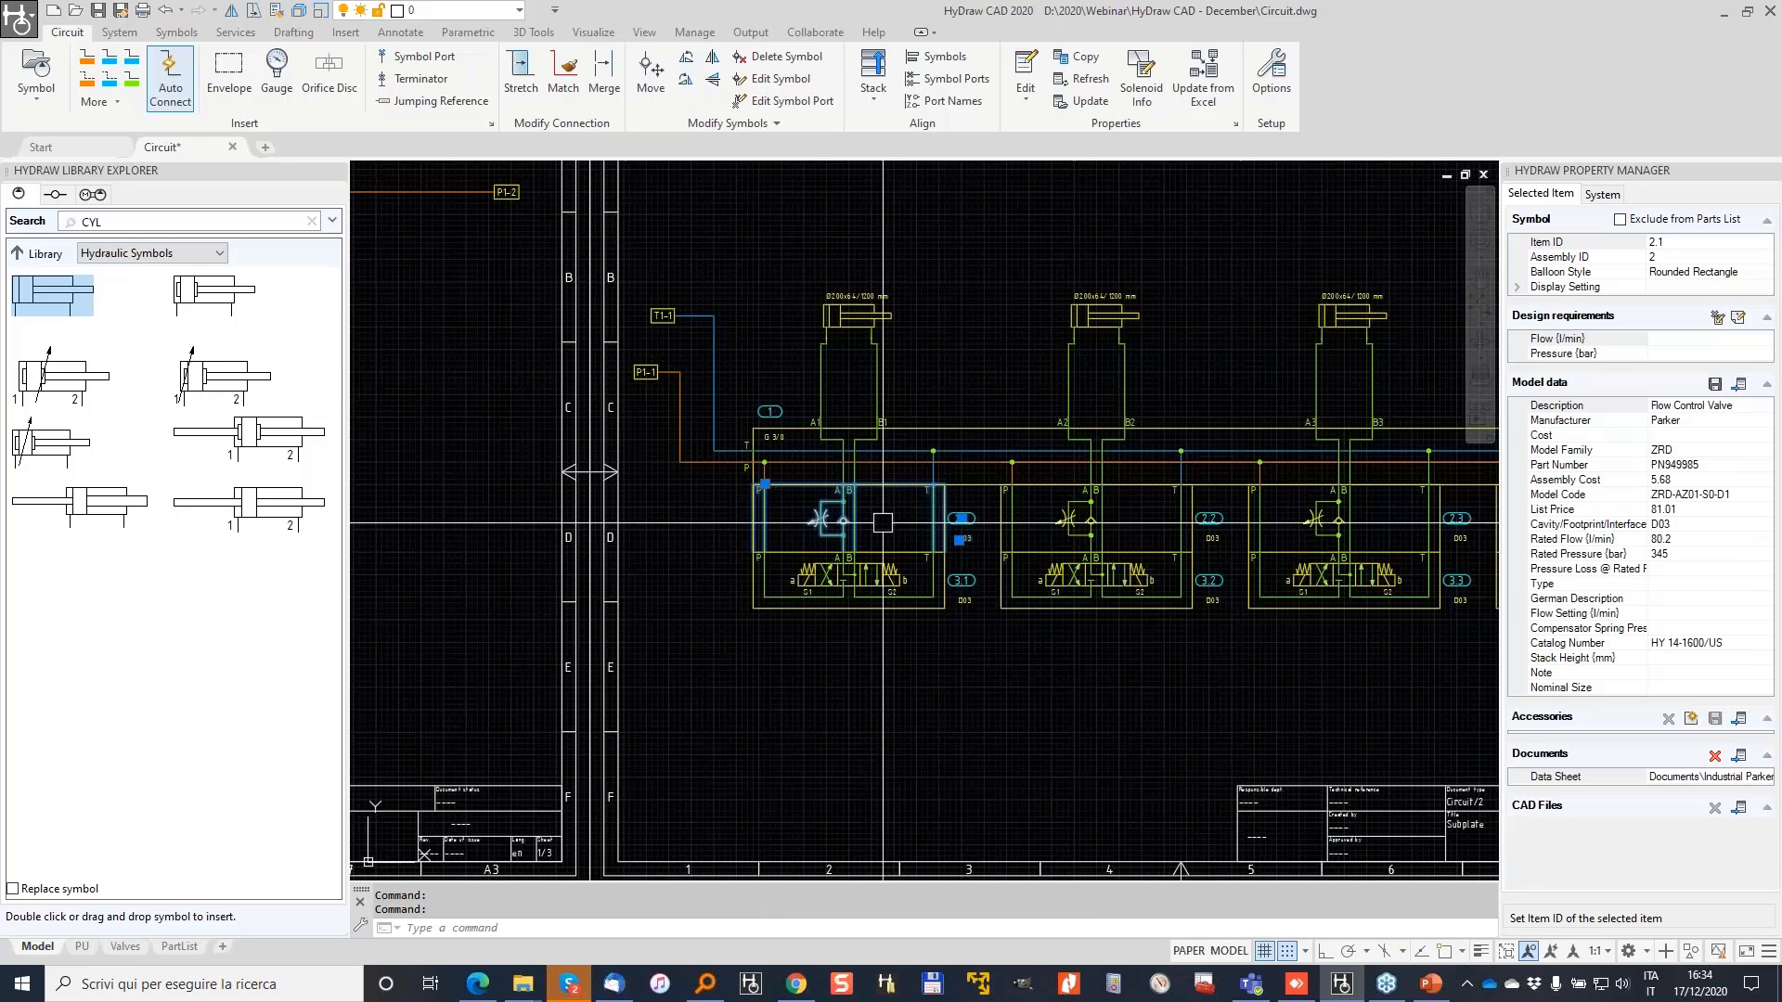
left_click(1694, 509)
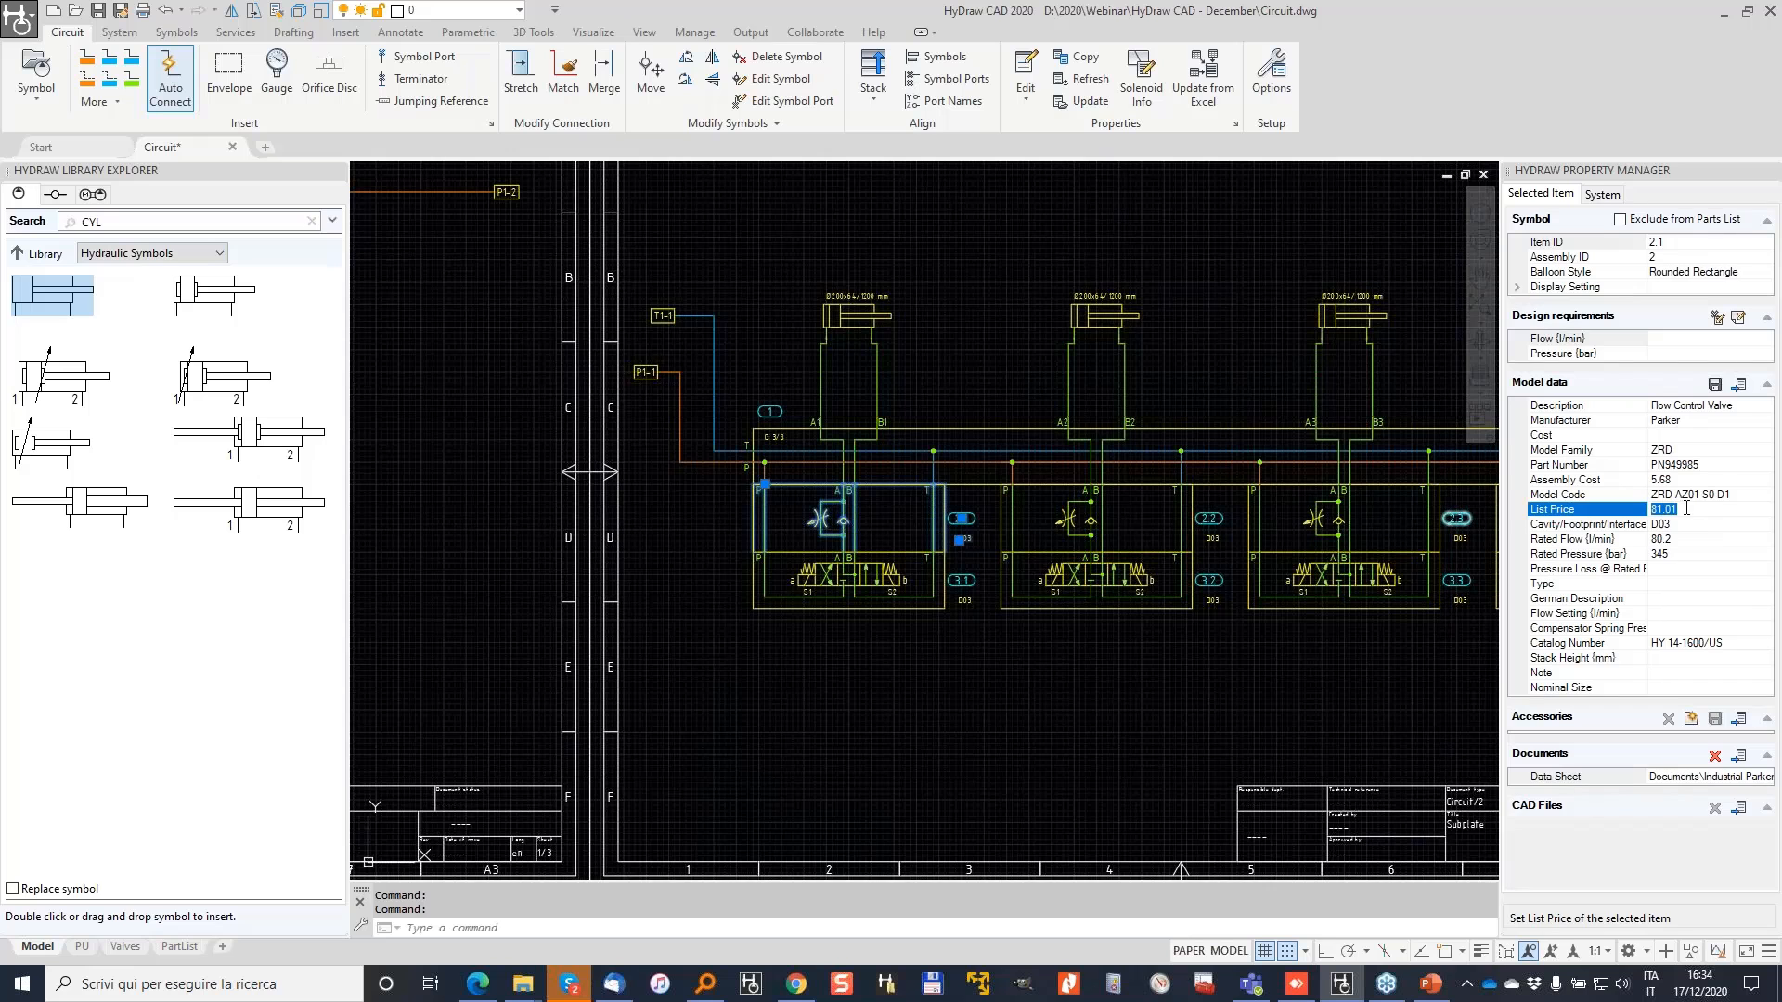
left_click(1715, 464)
double_click(1697, 465)
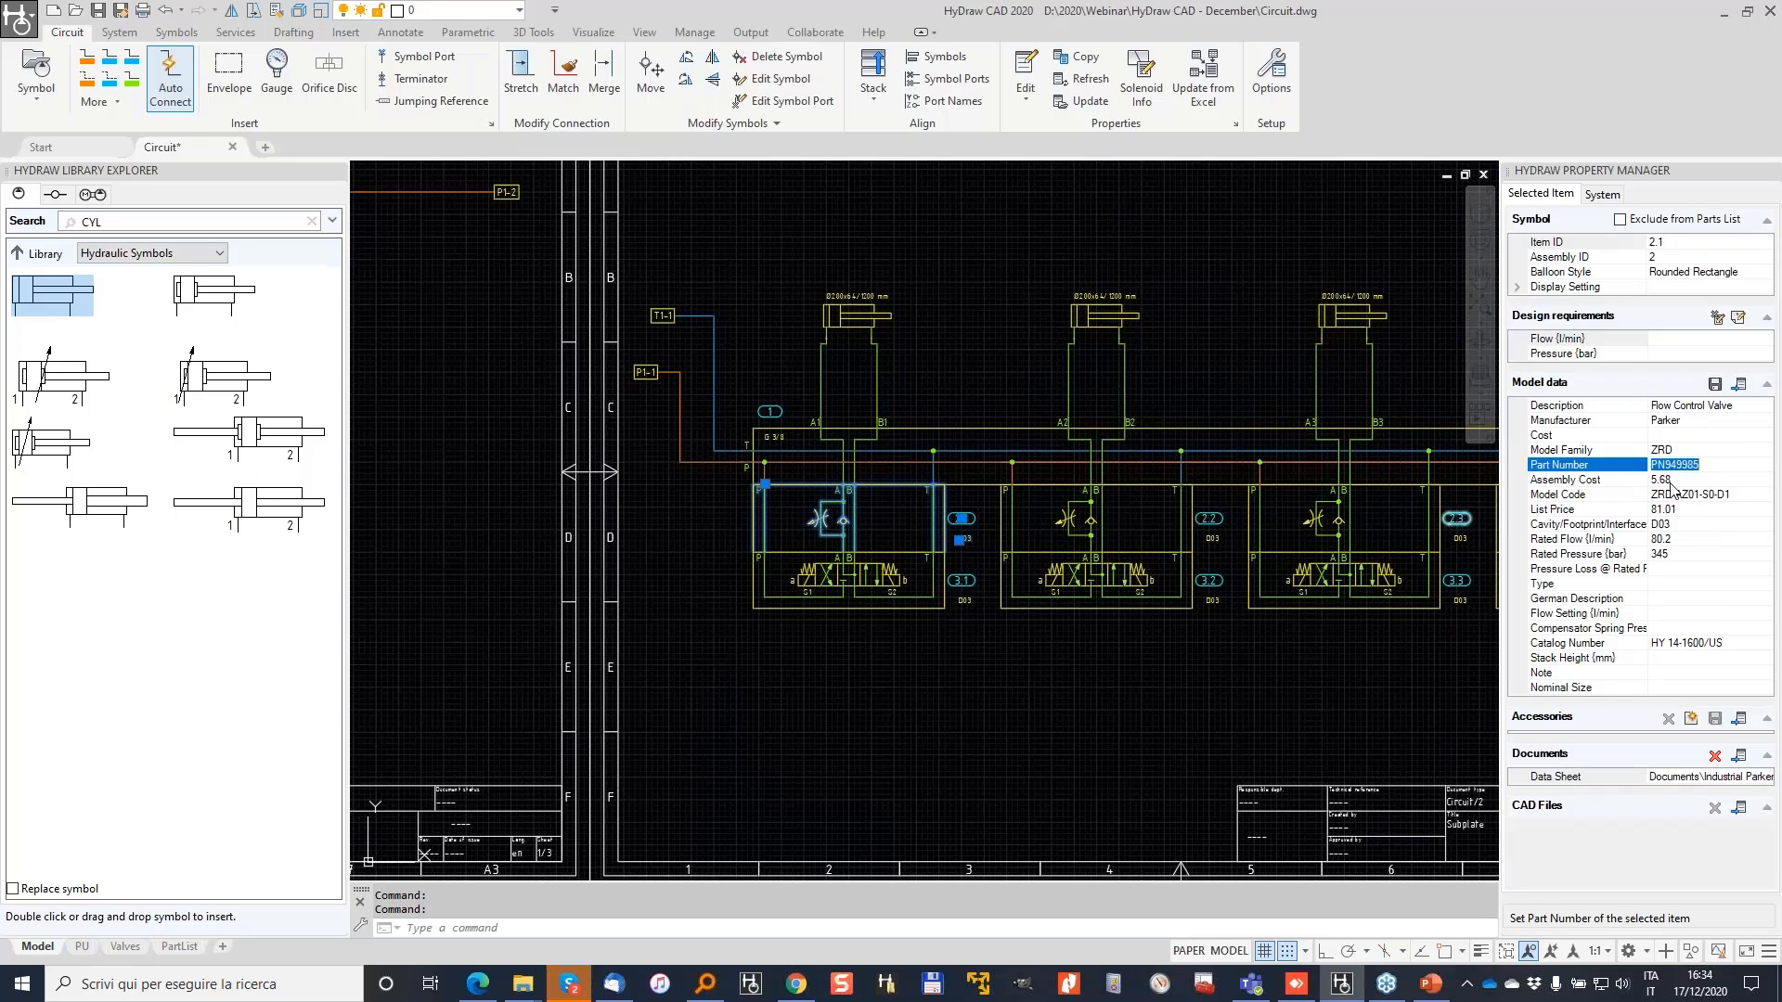
double_click(1670, 480)
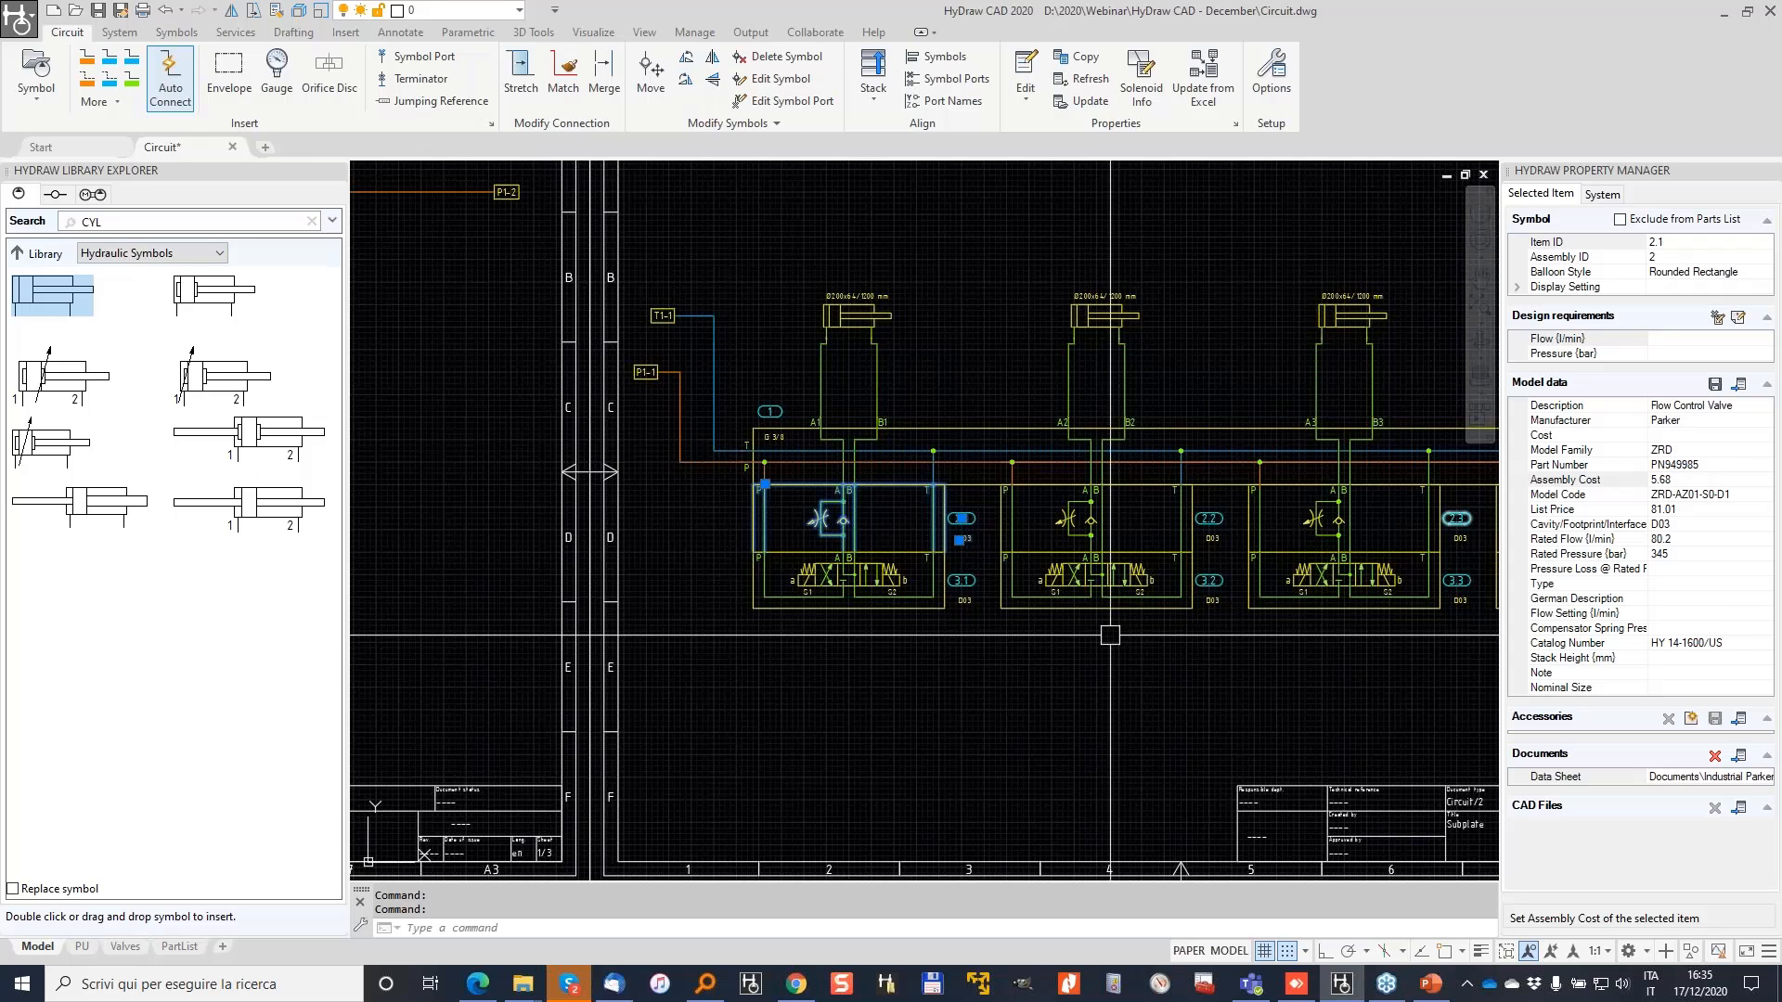
key("super")
type("EXC")
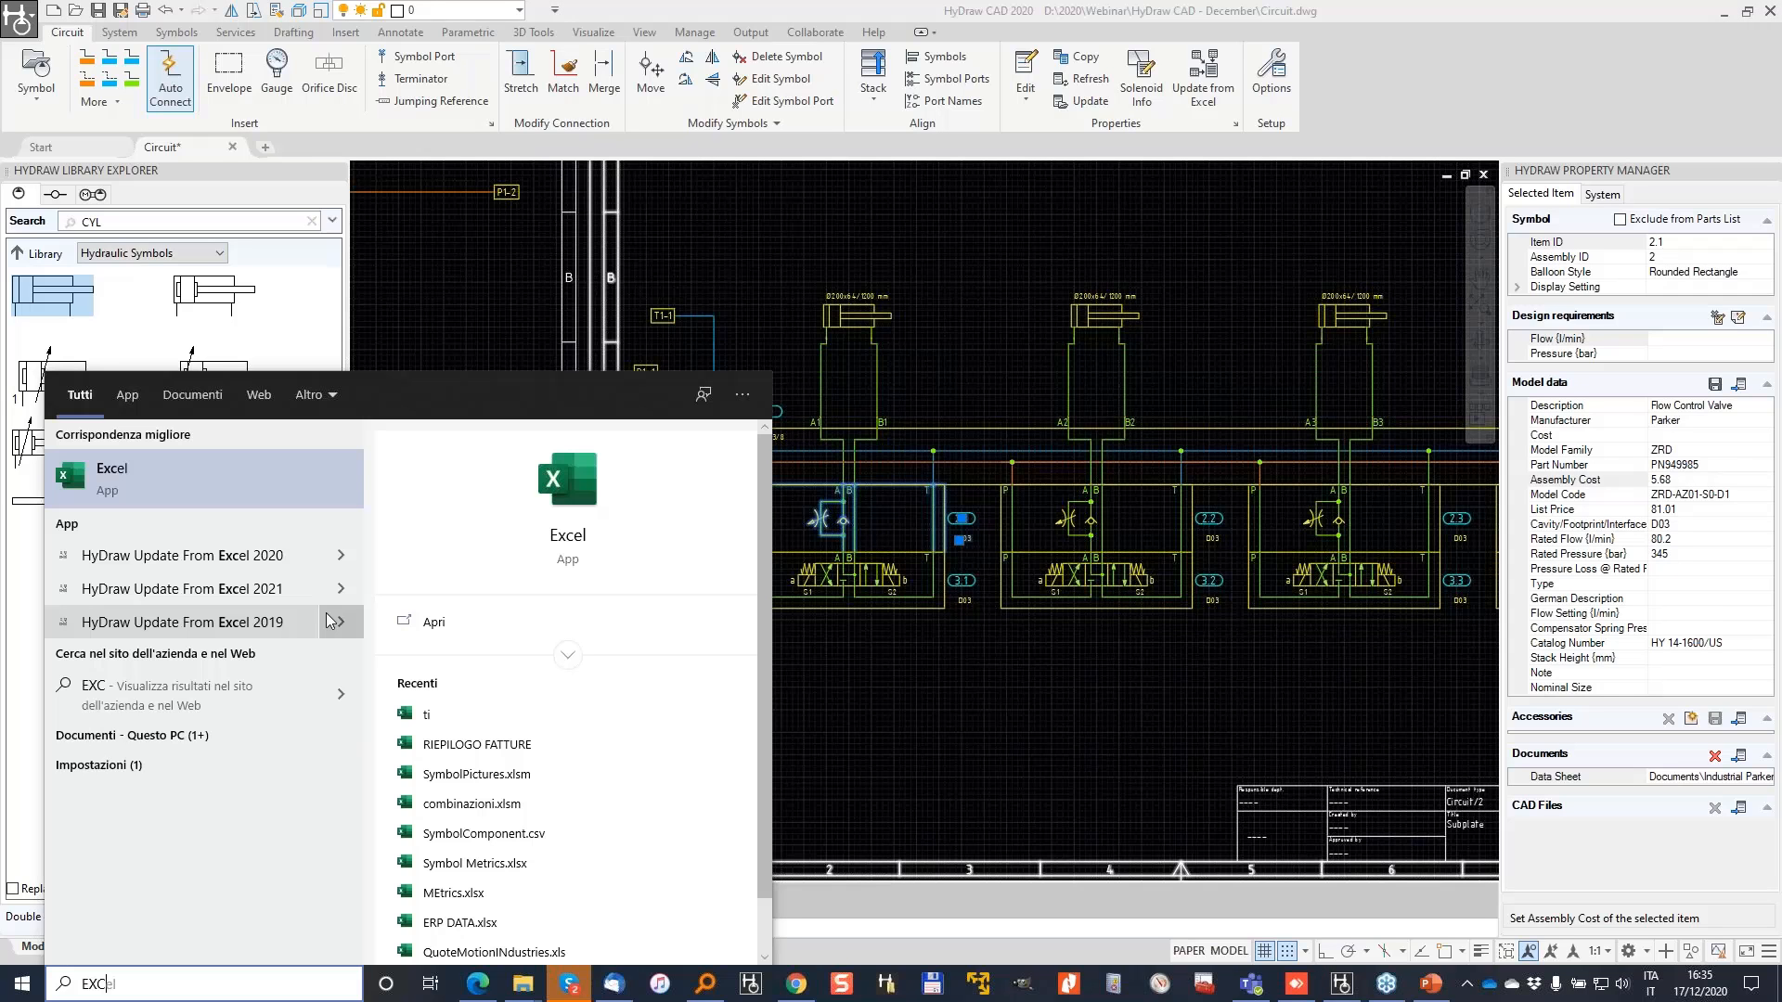
Step: Launch Excel from the search results, bringing up ERP DATA.xlsx
key("Return")
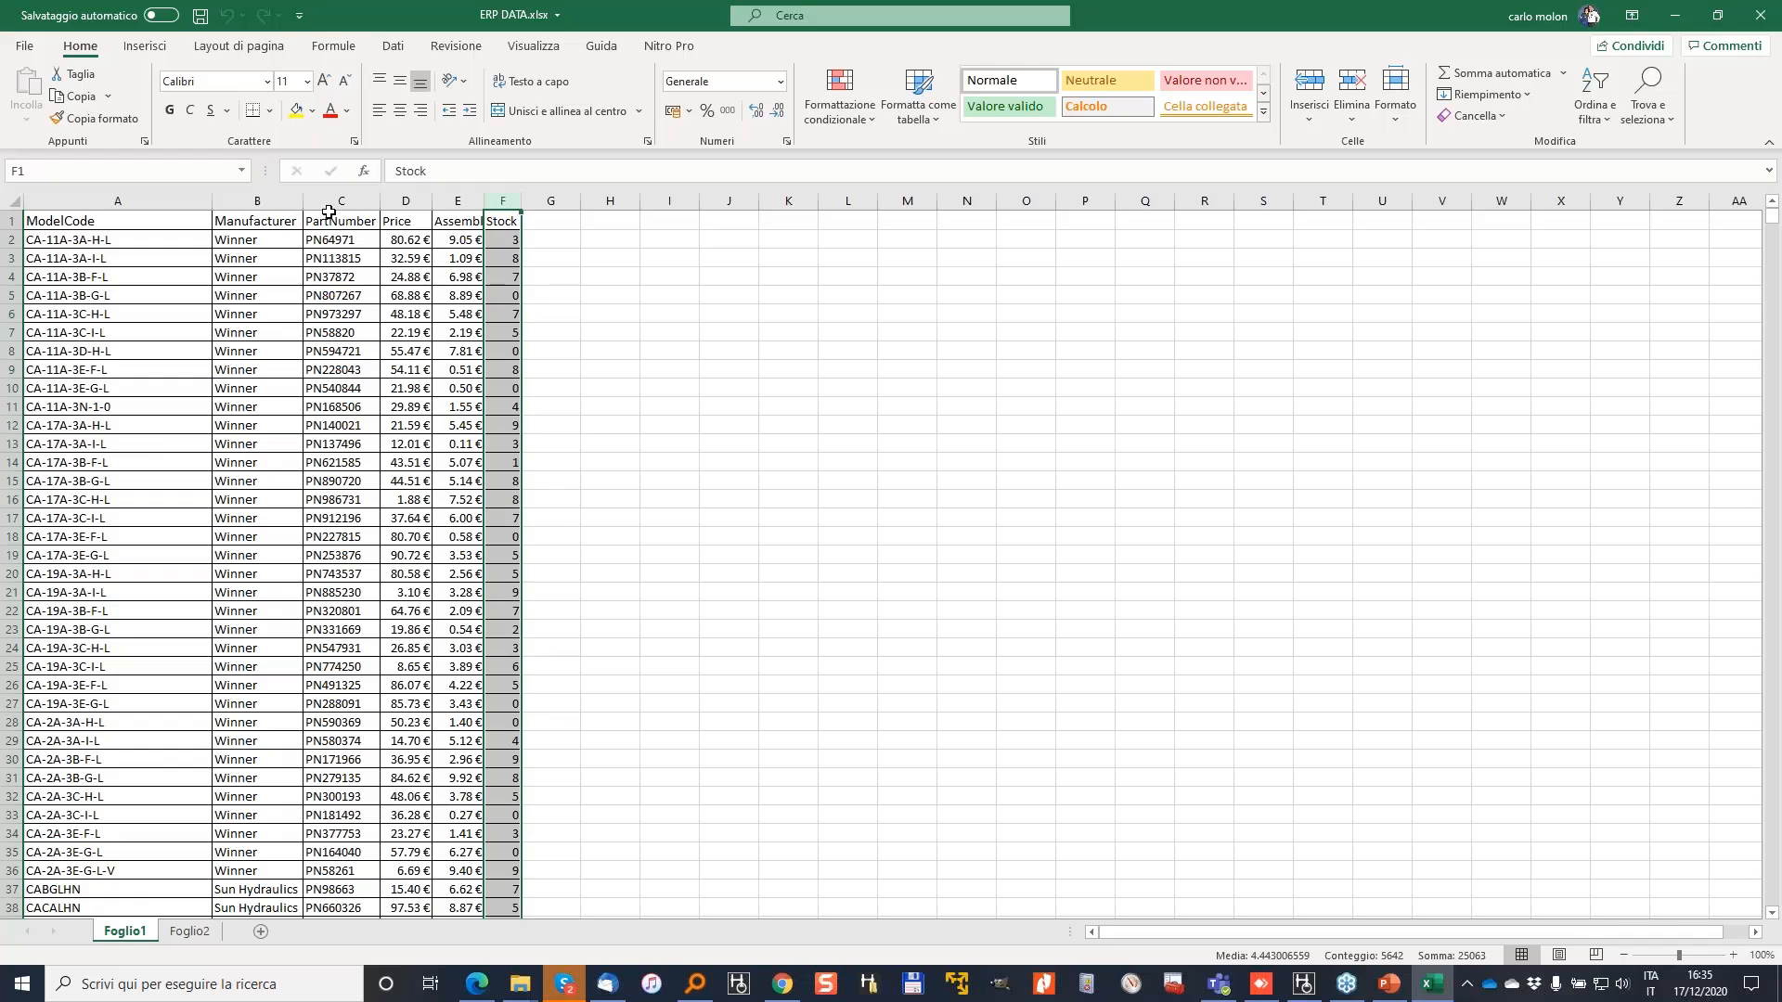
Step: Jump from the Manufacturer column to the list's end and the EM103/438Y code in row 5618
left_click(249, 317)
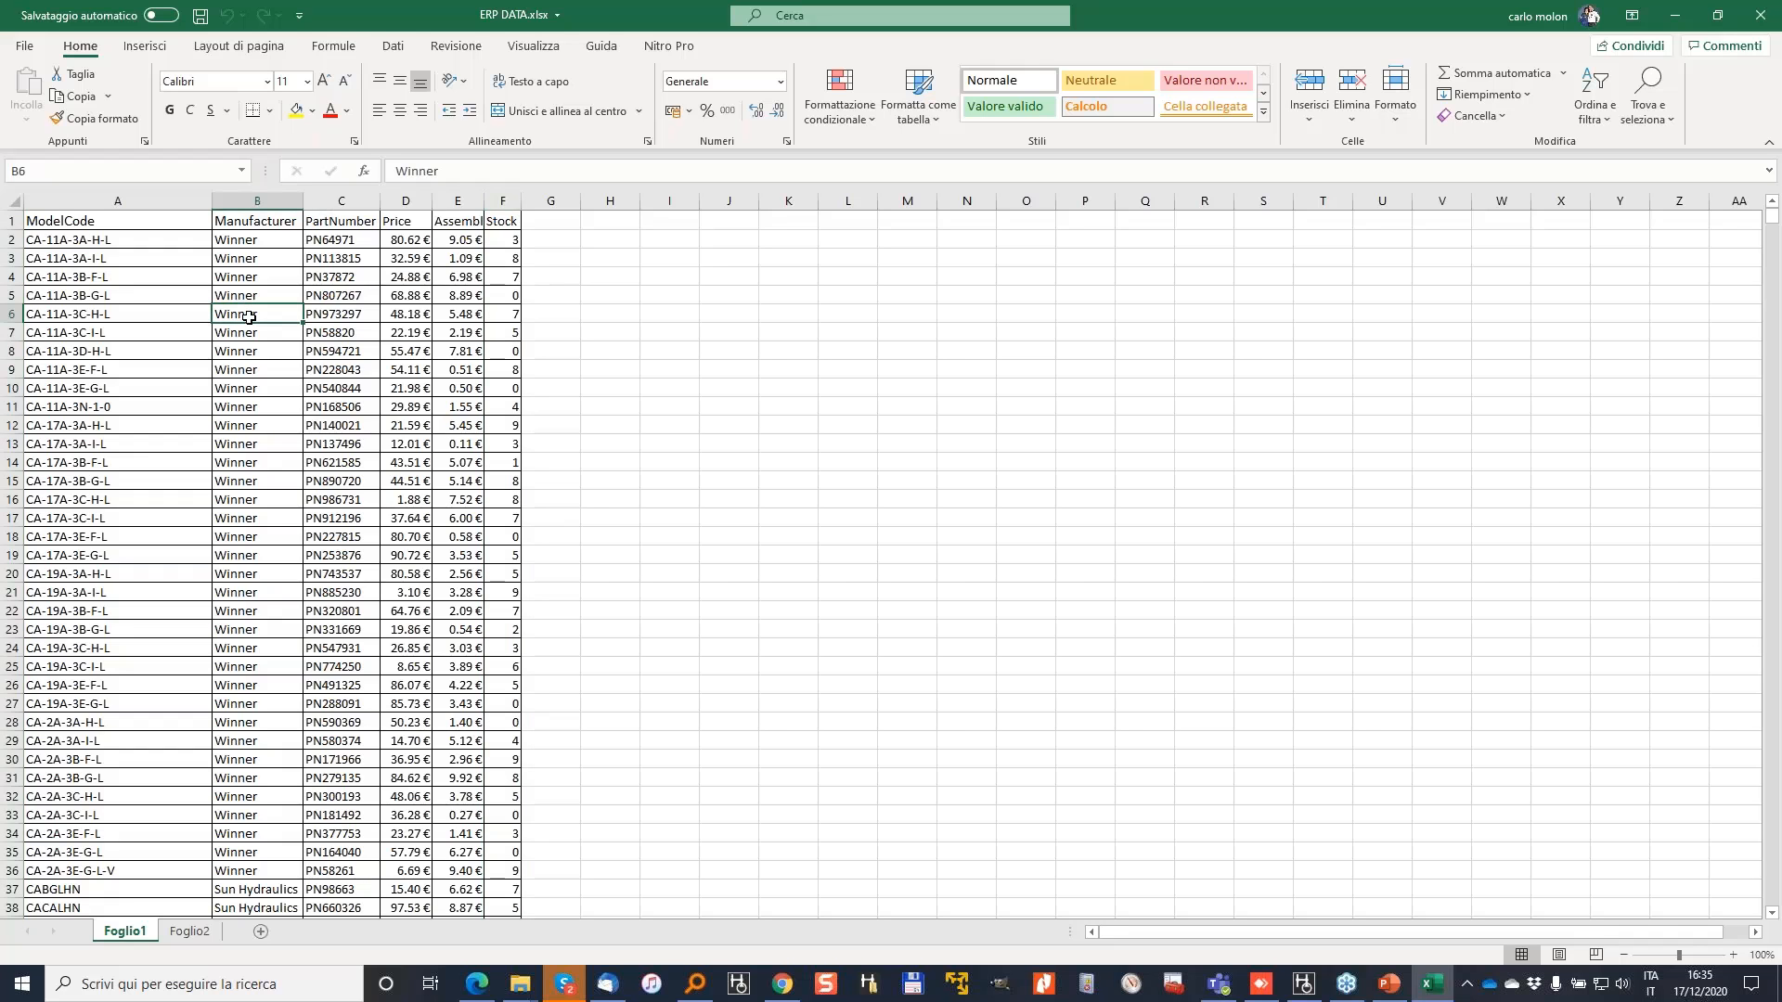
scroll(215, 389, "down", 2)
key("Page_Down")
key("Page_Down")
key("Page_Down")
key("Page_Down")
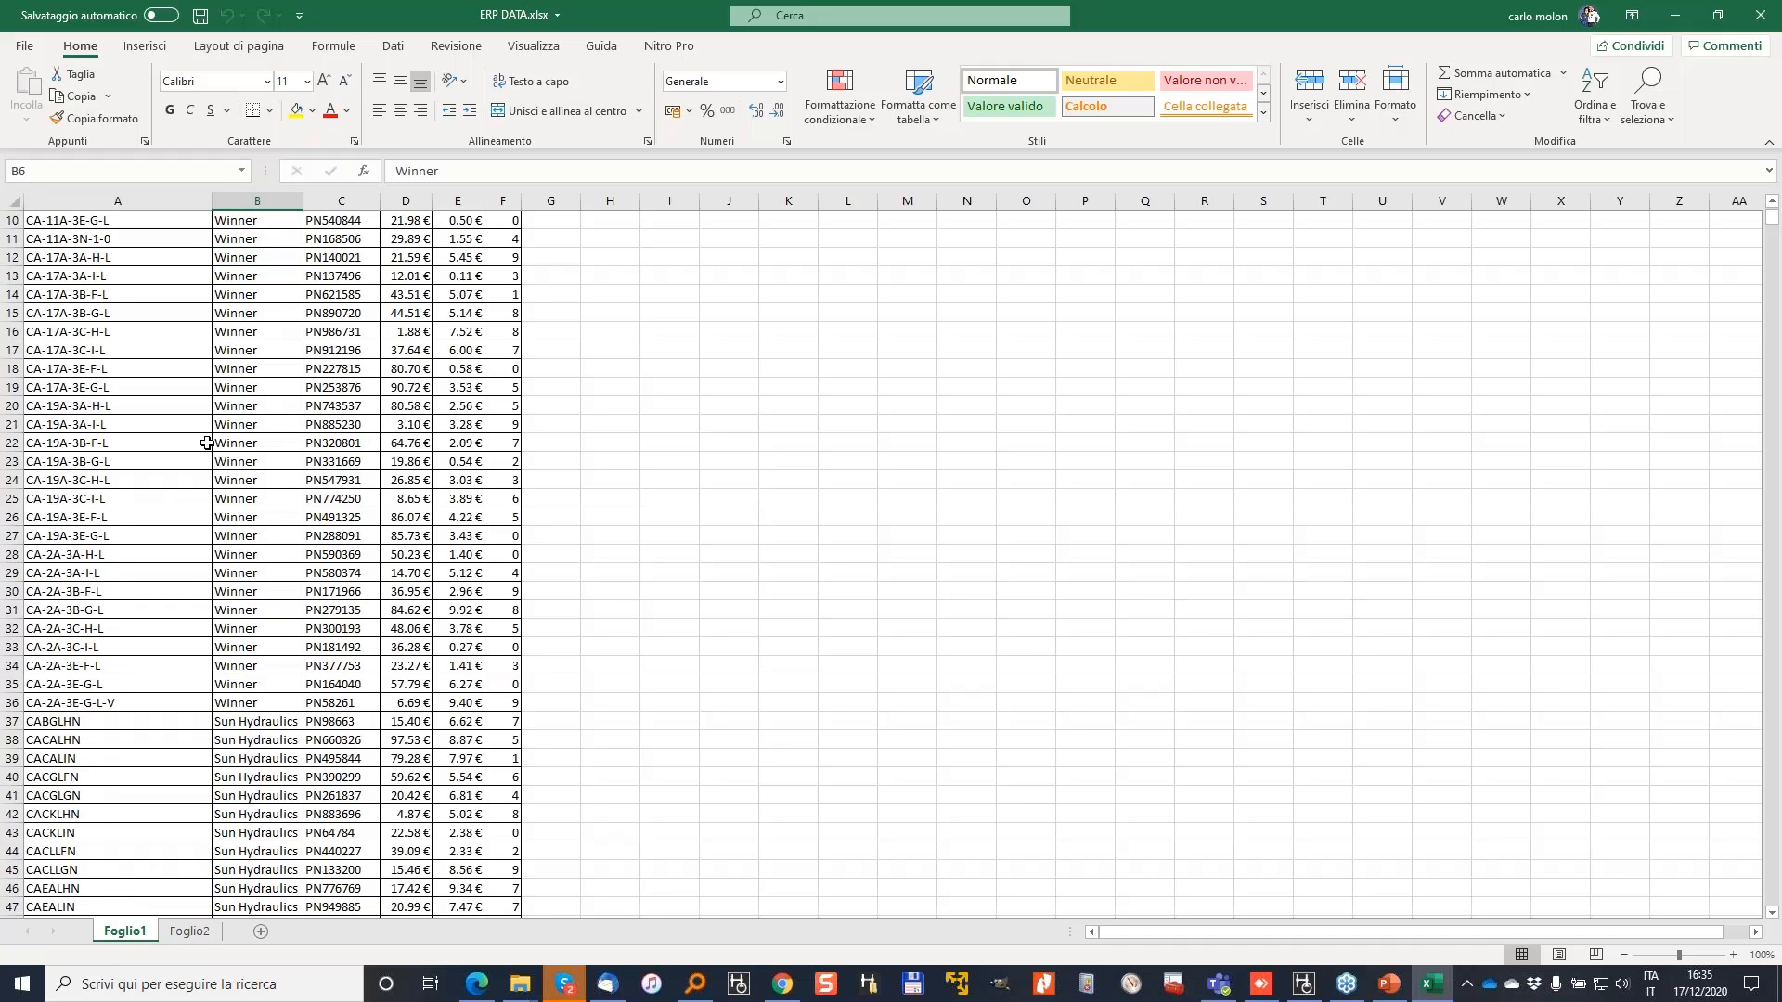
key("Page_Down")
key("Page_Down")
key("Page_Down")
key("Page_Down")
key("Page_Down")
key("Page_Down")
key("Page_Down")
key("Page_Down")
key("Page_Down")
key("Page_Down")
key("Page_Down")
key("Page_Down")
key("Page_Down")
key("Page_Down")
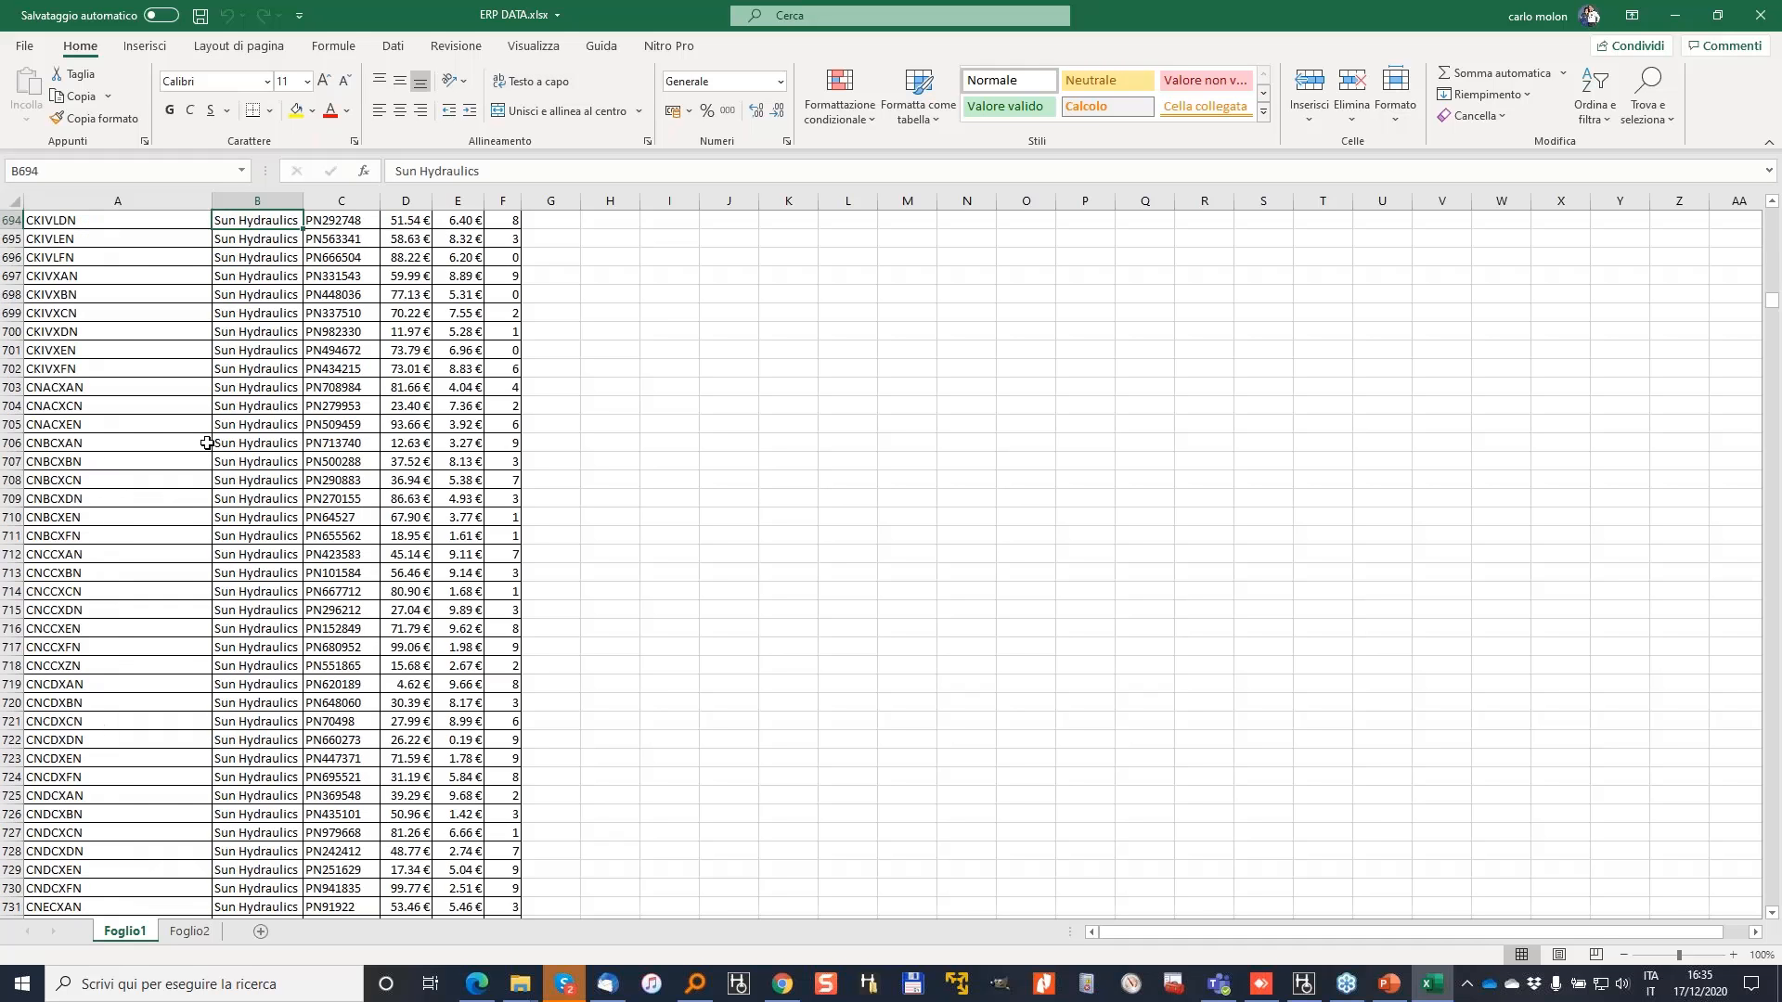
key("ctrl+Down")
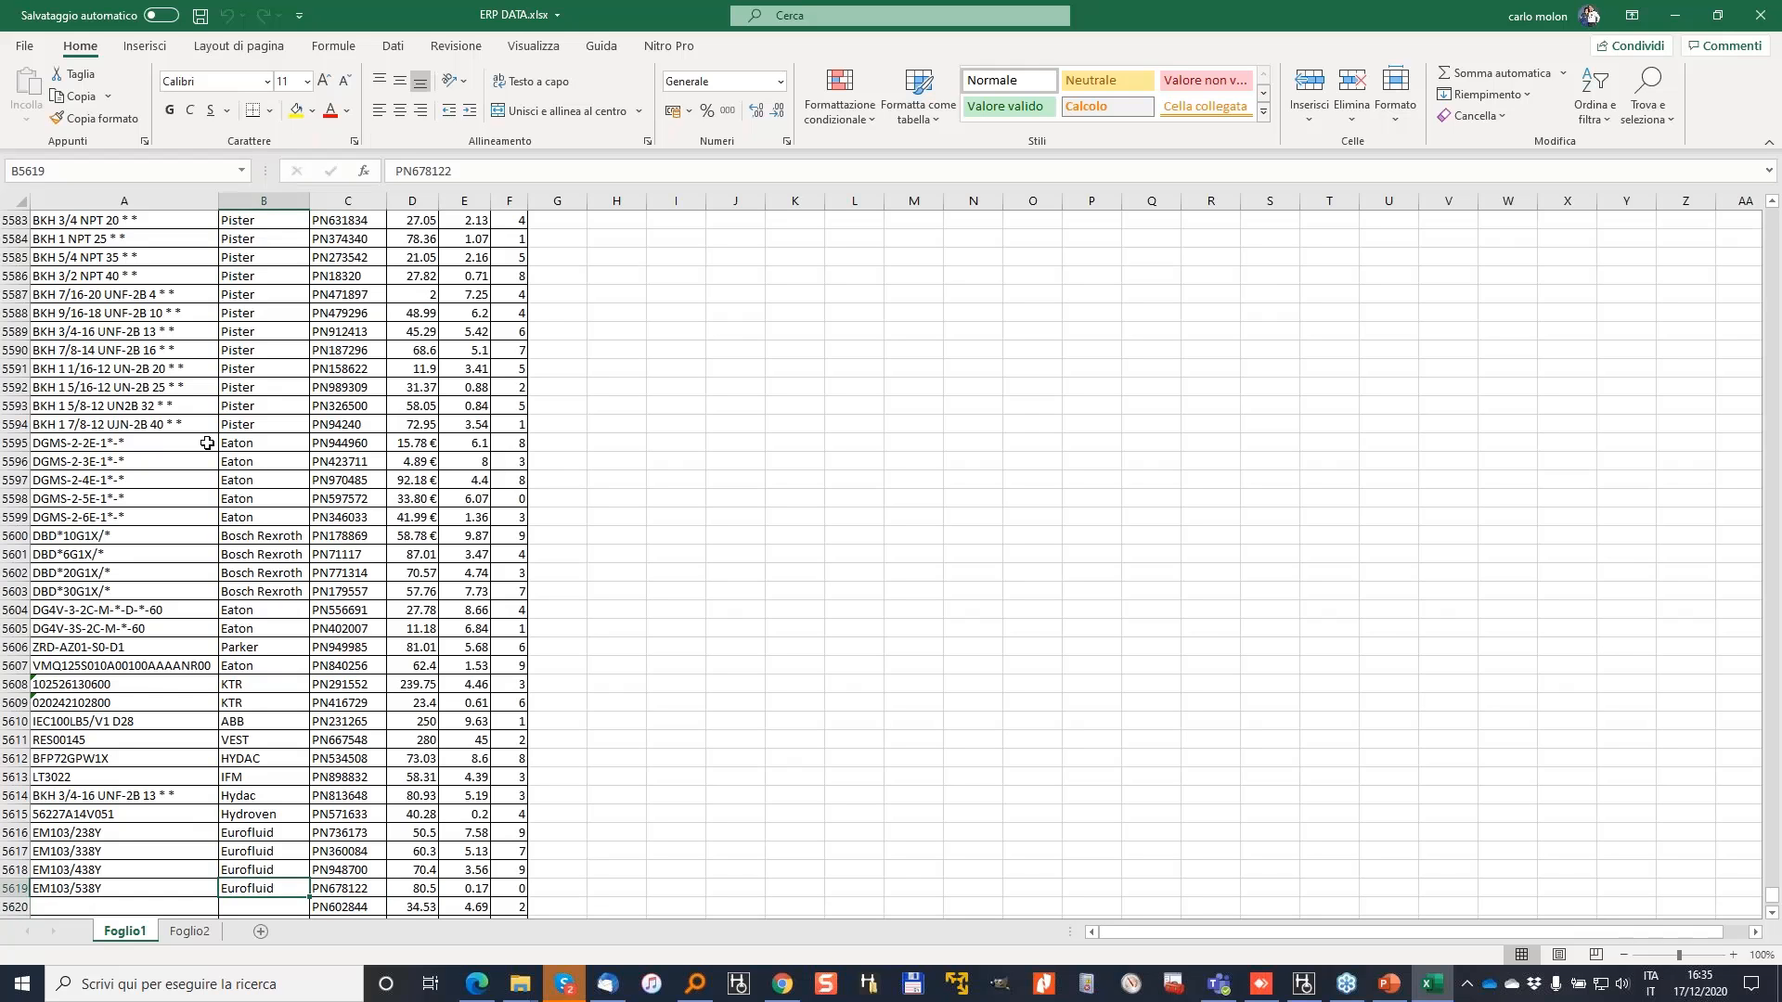
key("Left")
key("Up")
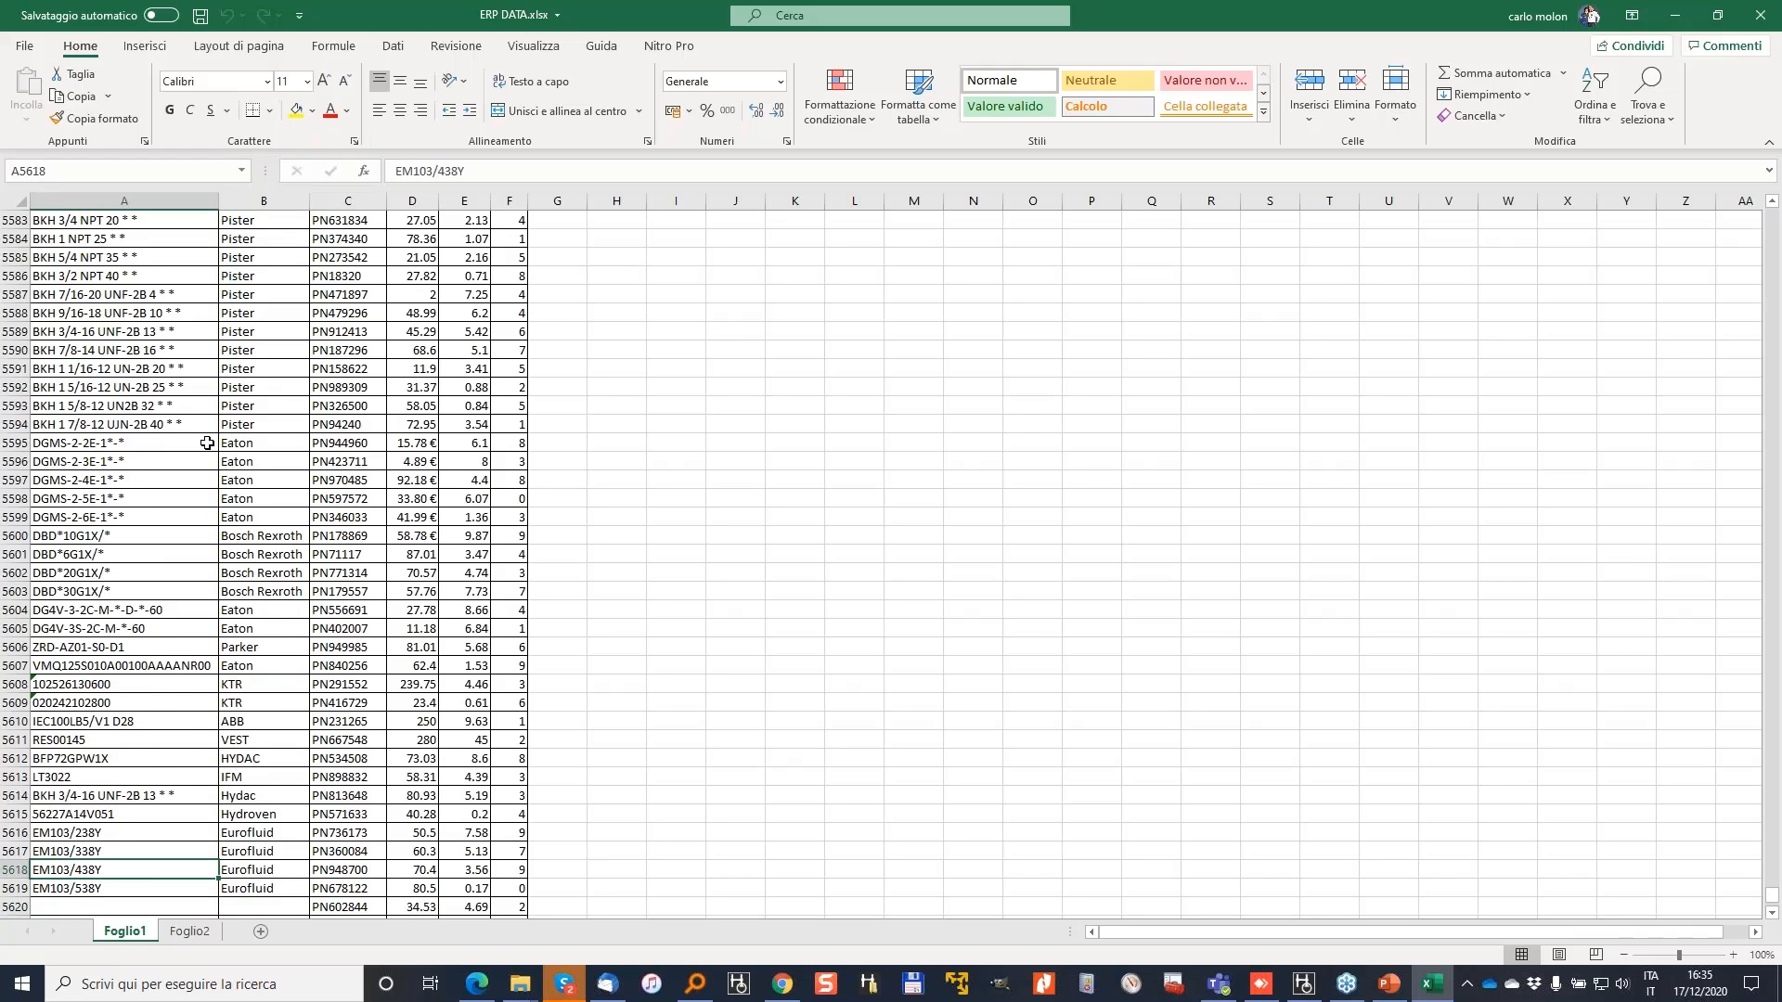
Step: Leave Excel and return to the HyDraw CAD circuit drawing
key("ctrl+Up")
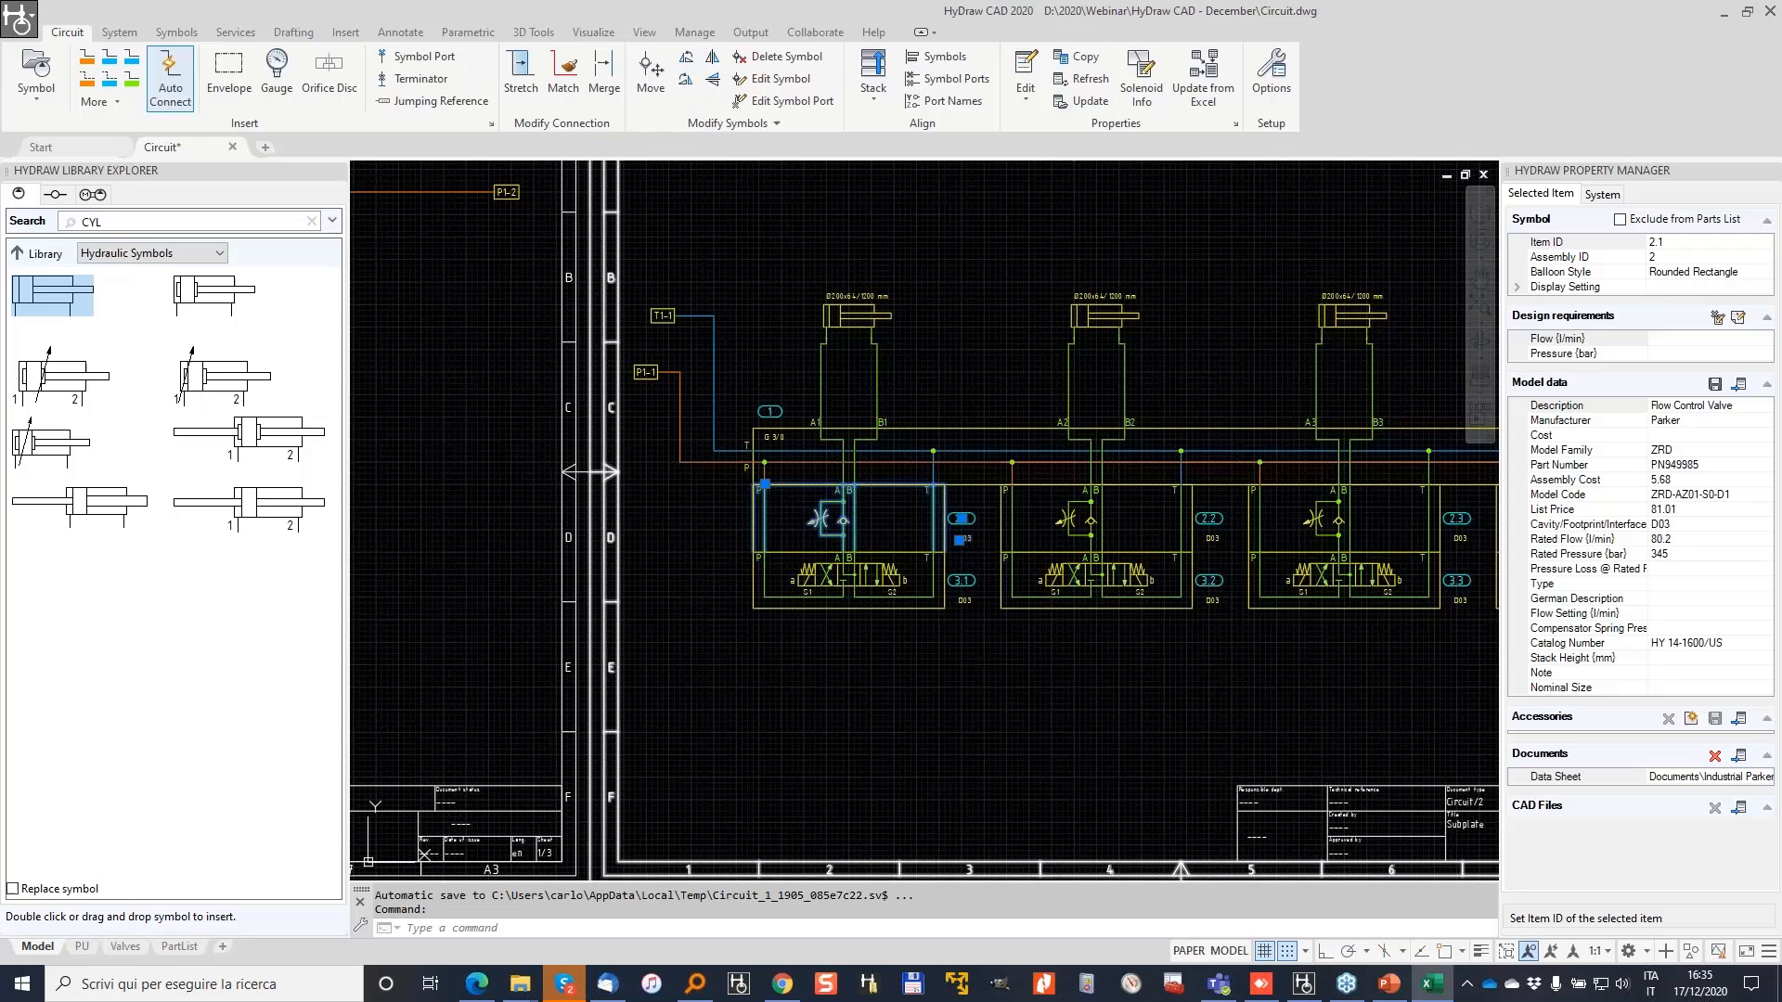
scroll(409, 459, "down", 5)
key("Escape")
key("Escape")
Step: Create a parts list from a window selection of the circuit and insert it into the drawing
left_click(118, 34)
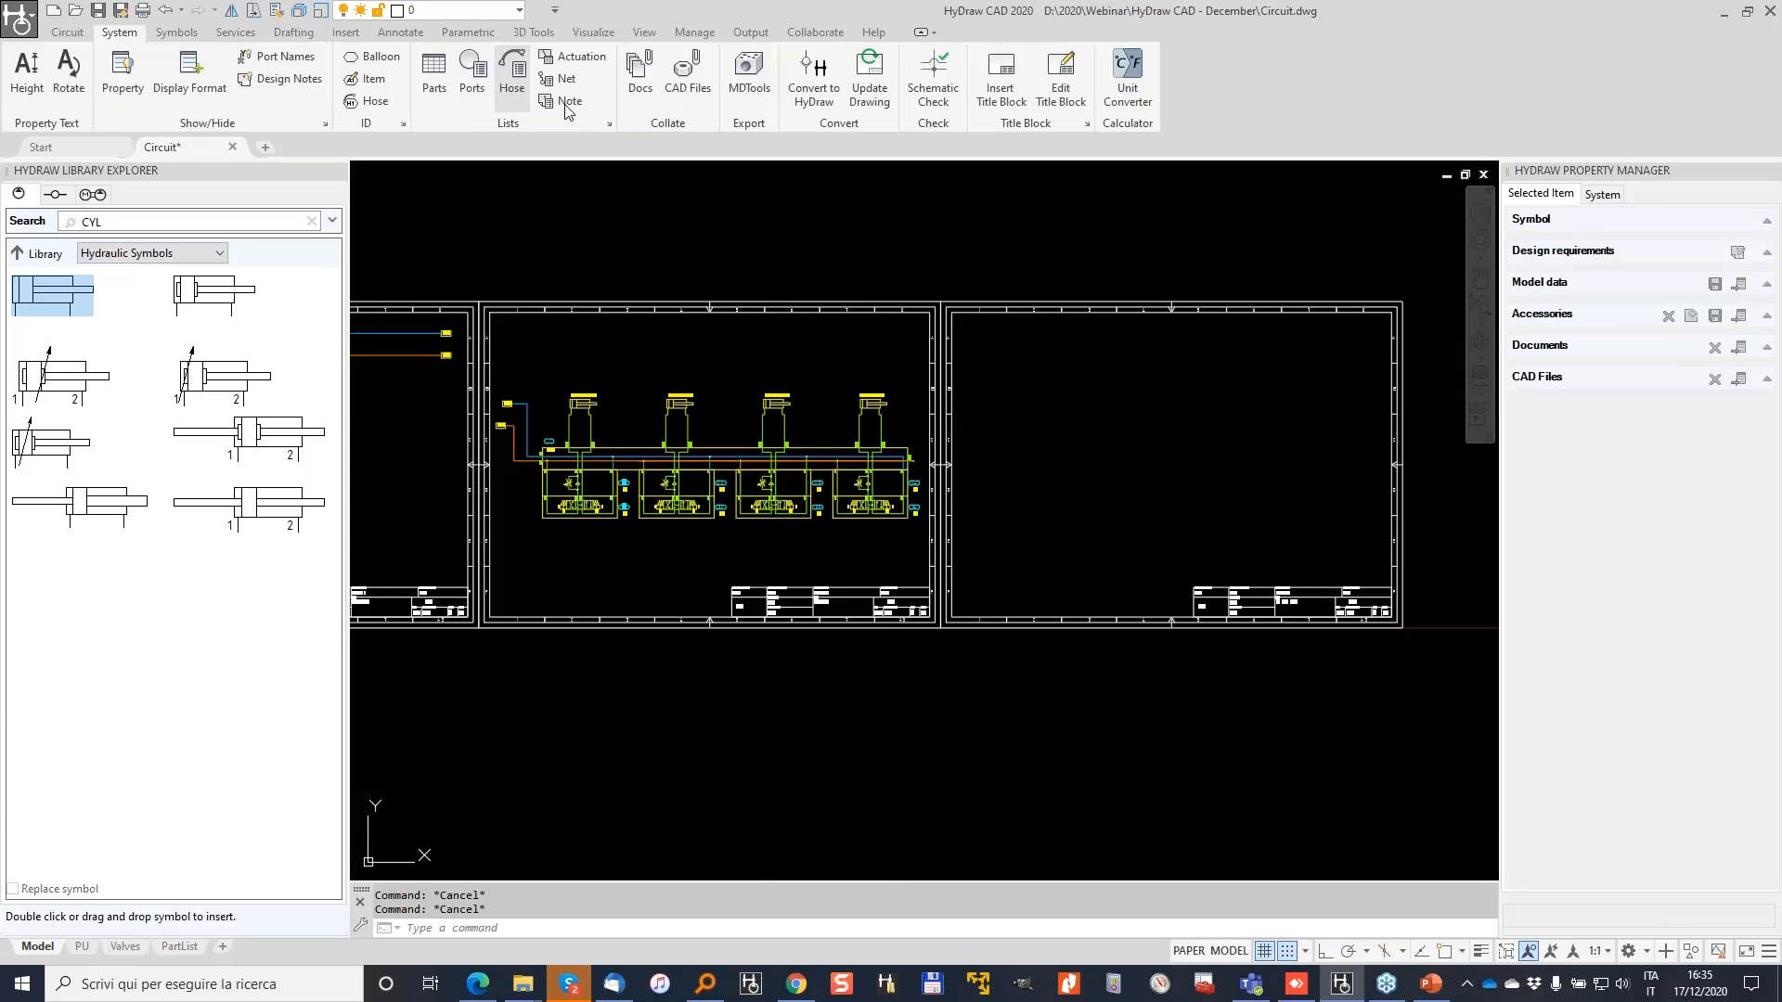
left_click(433, 70)
left_click(466, 249)
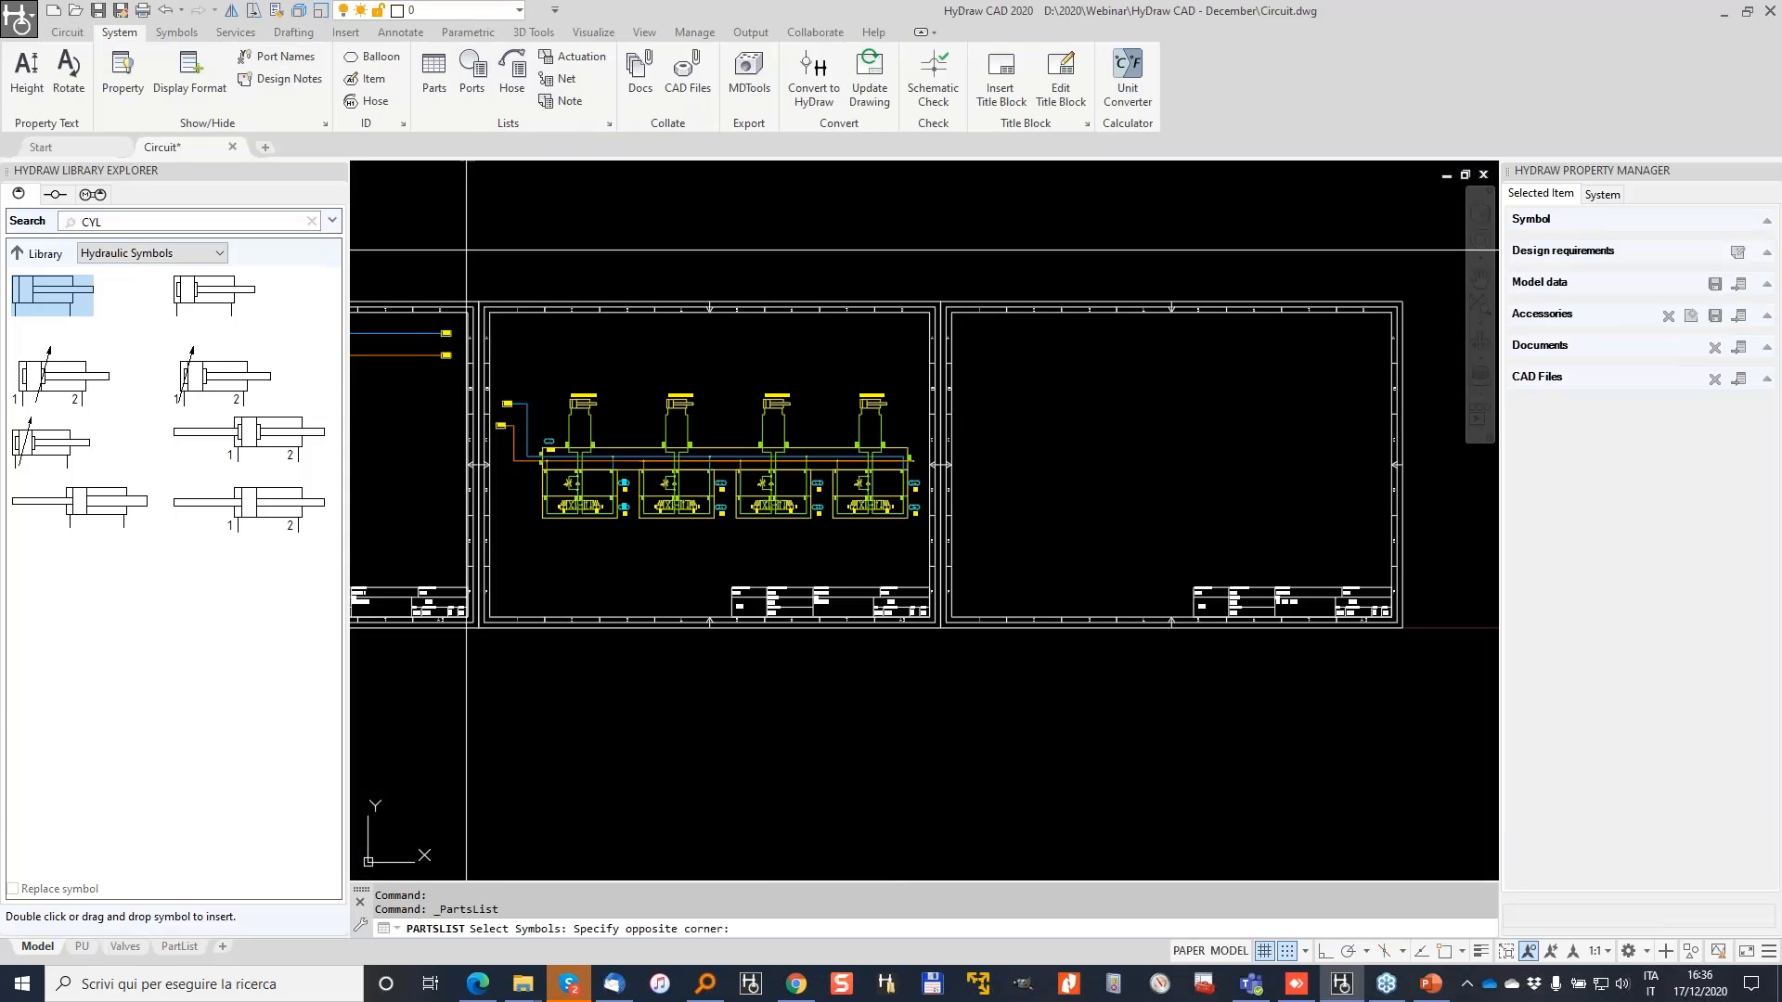
left_click(922, 525)
key("Return")
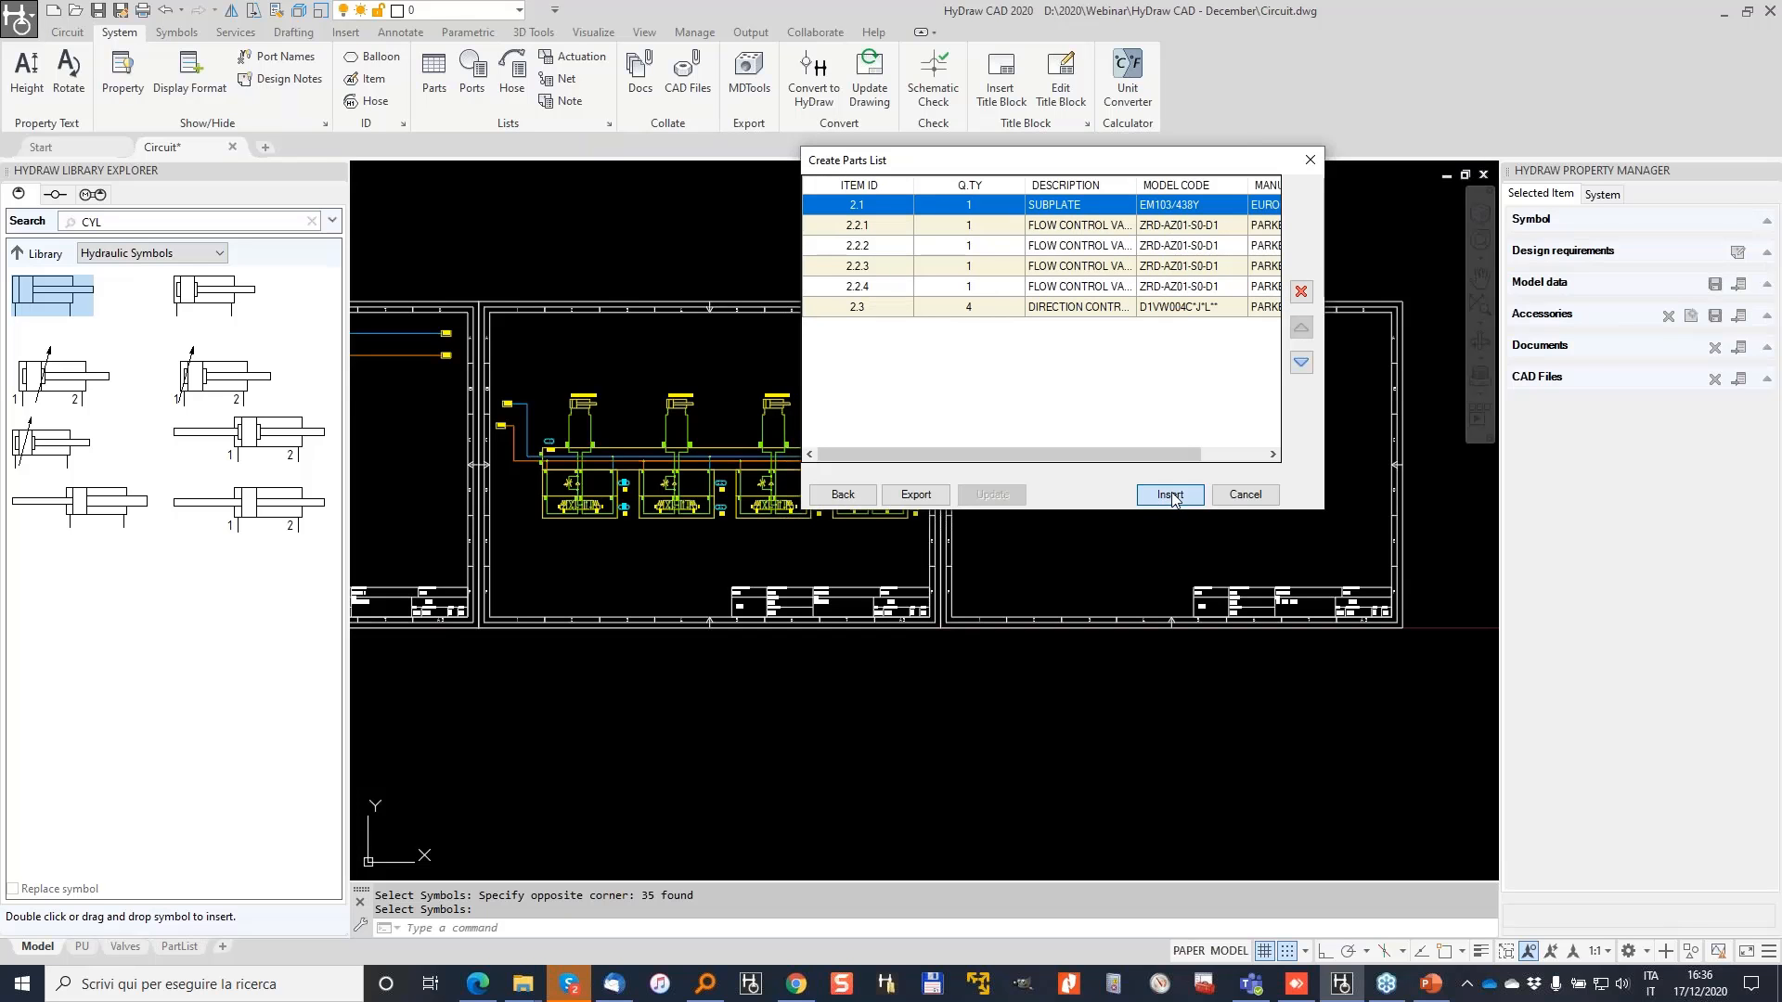
left_click(1170, 495)
scroll(824, 325, "down", 2)
middle_click_drag(863, 278, 1047, 280)
Step: Rebuild the parts list from ALL symbols and place its table on the third sheet
left_click(433, 73)
left_click(388, 224)
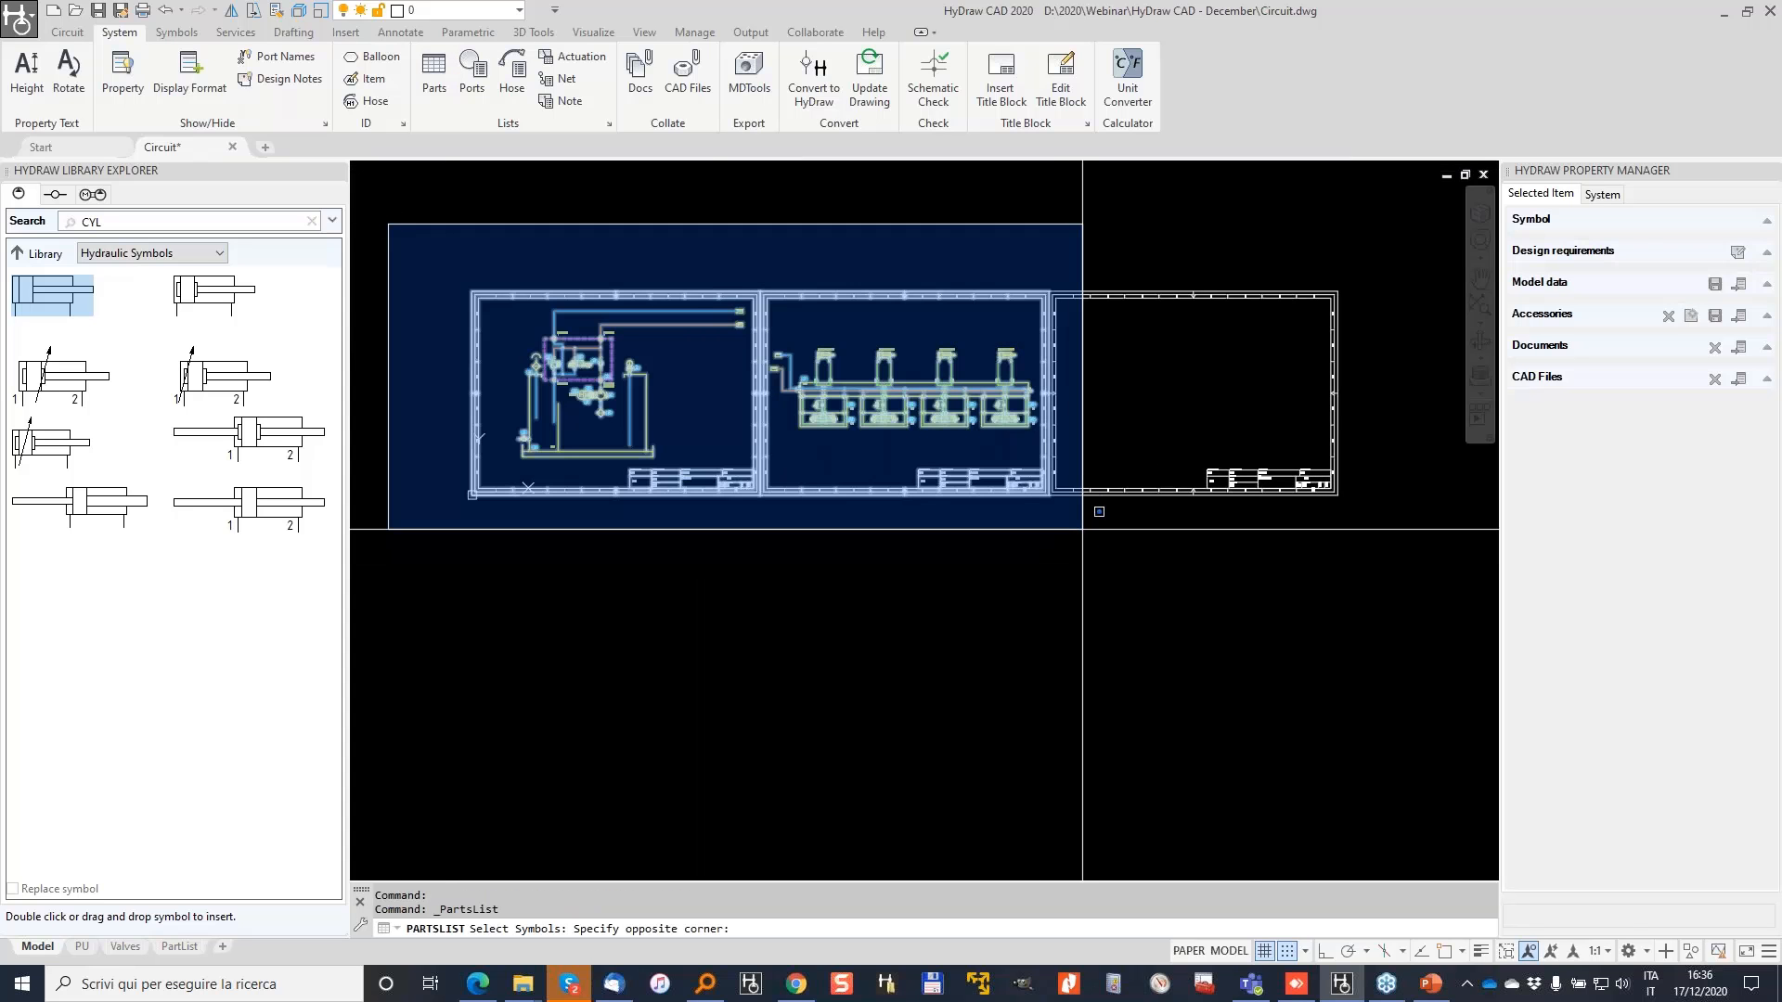
key("Escape")
type("ALL")
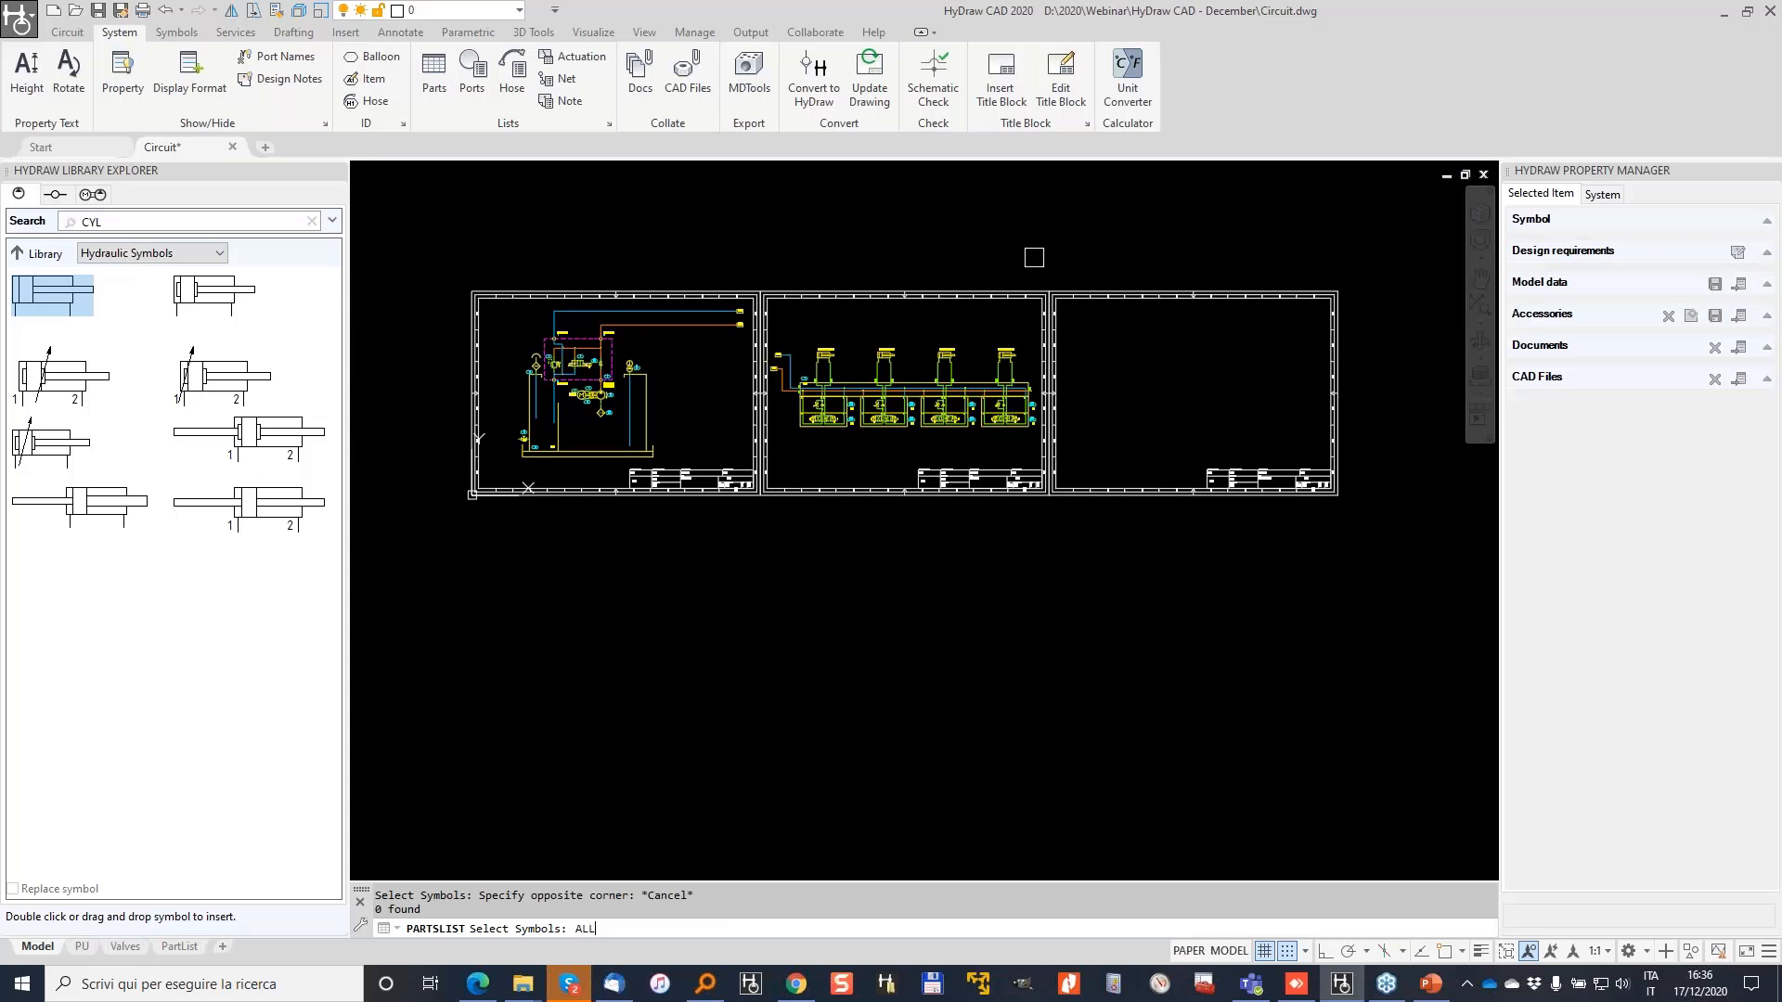
key("Return")
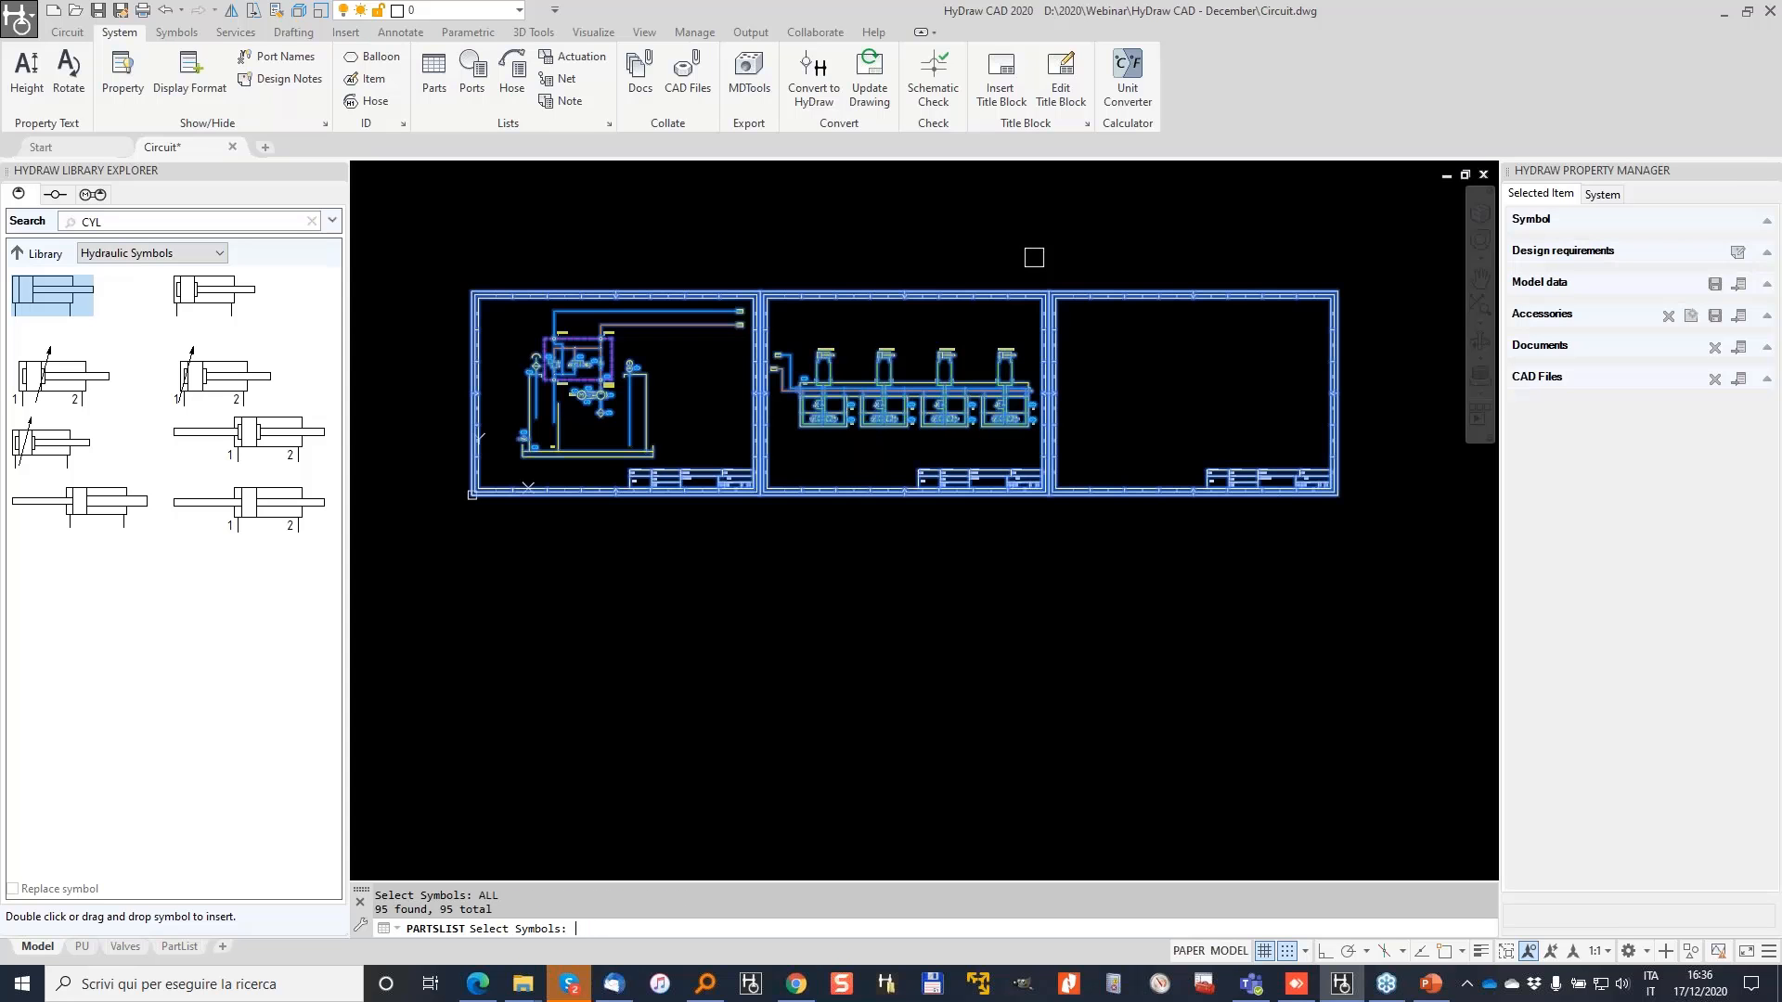
key("Return")
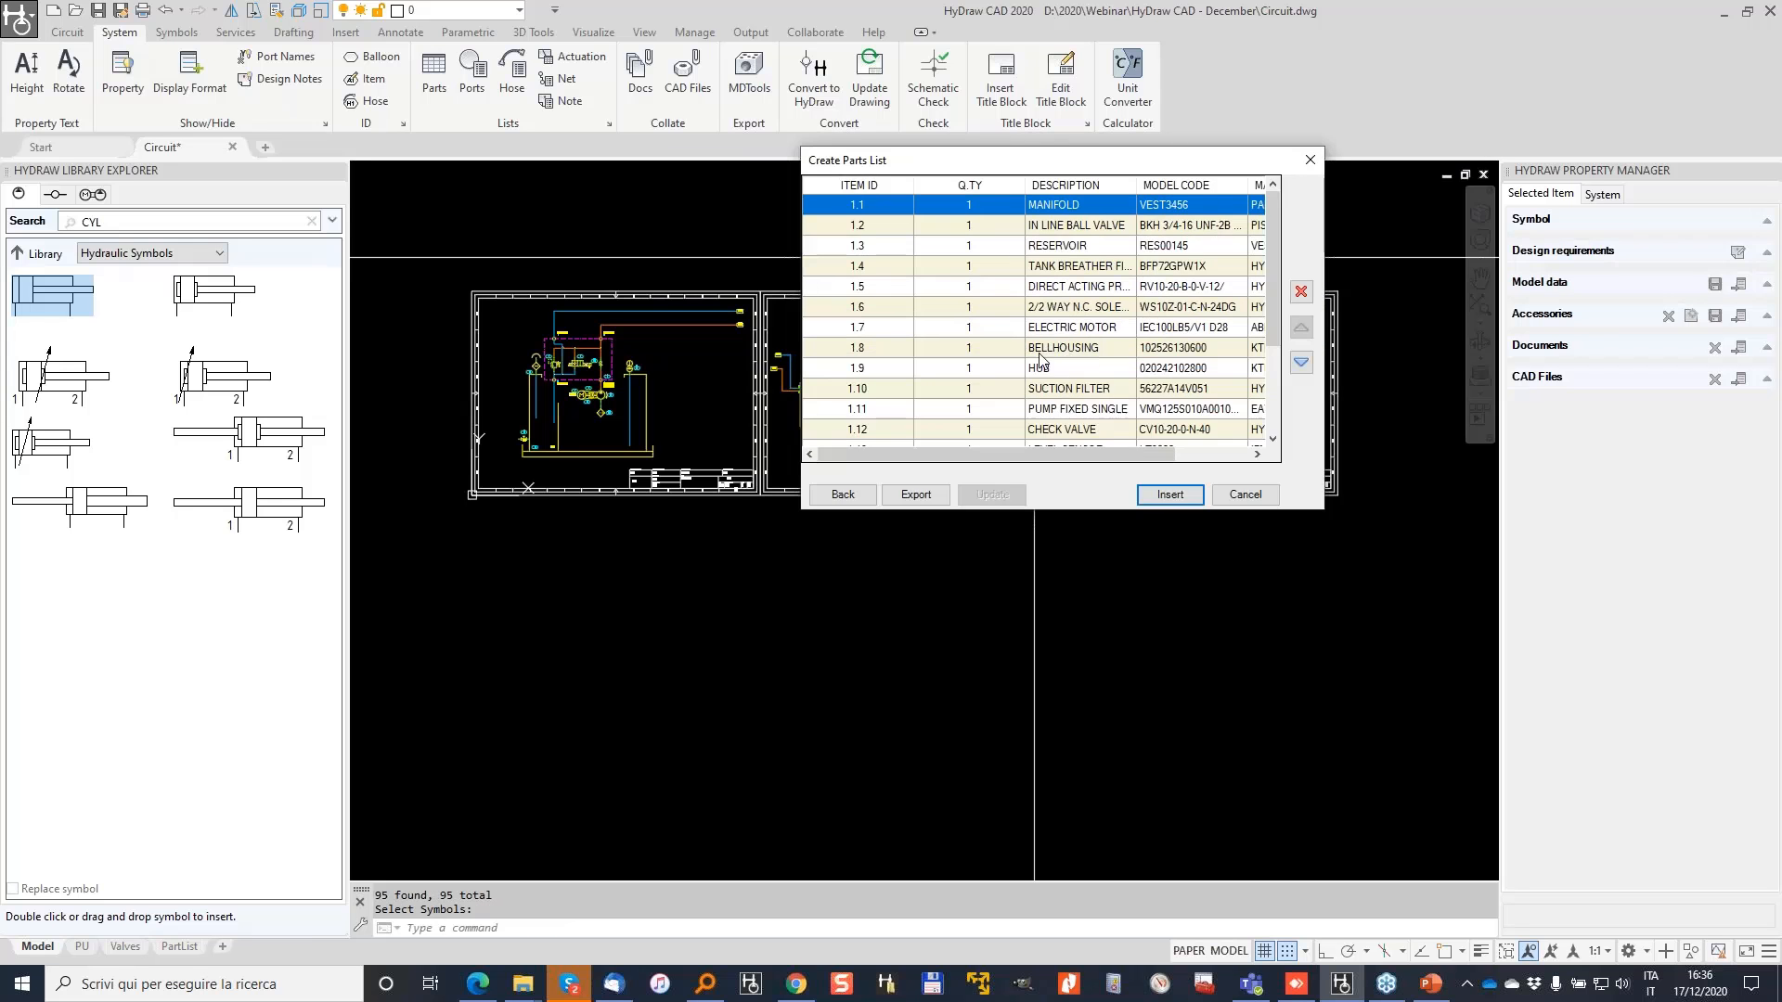
left_click(1168, 497)
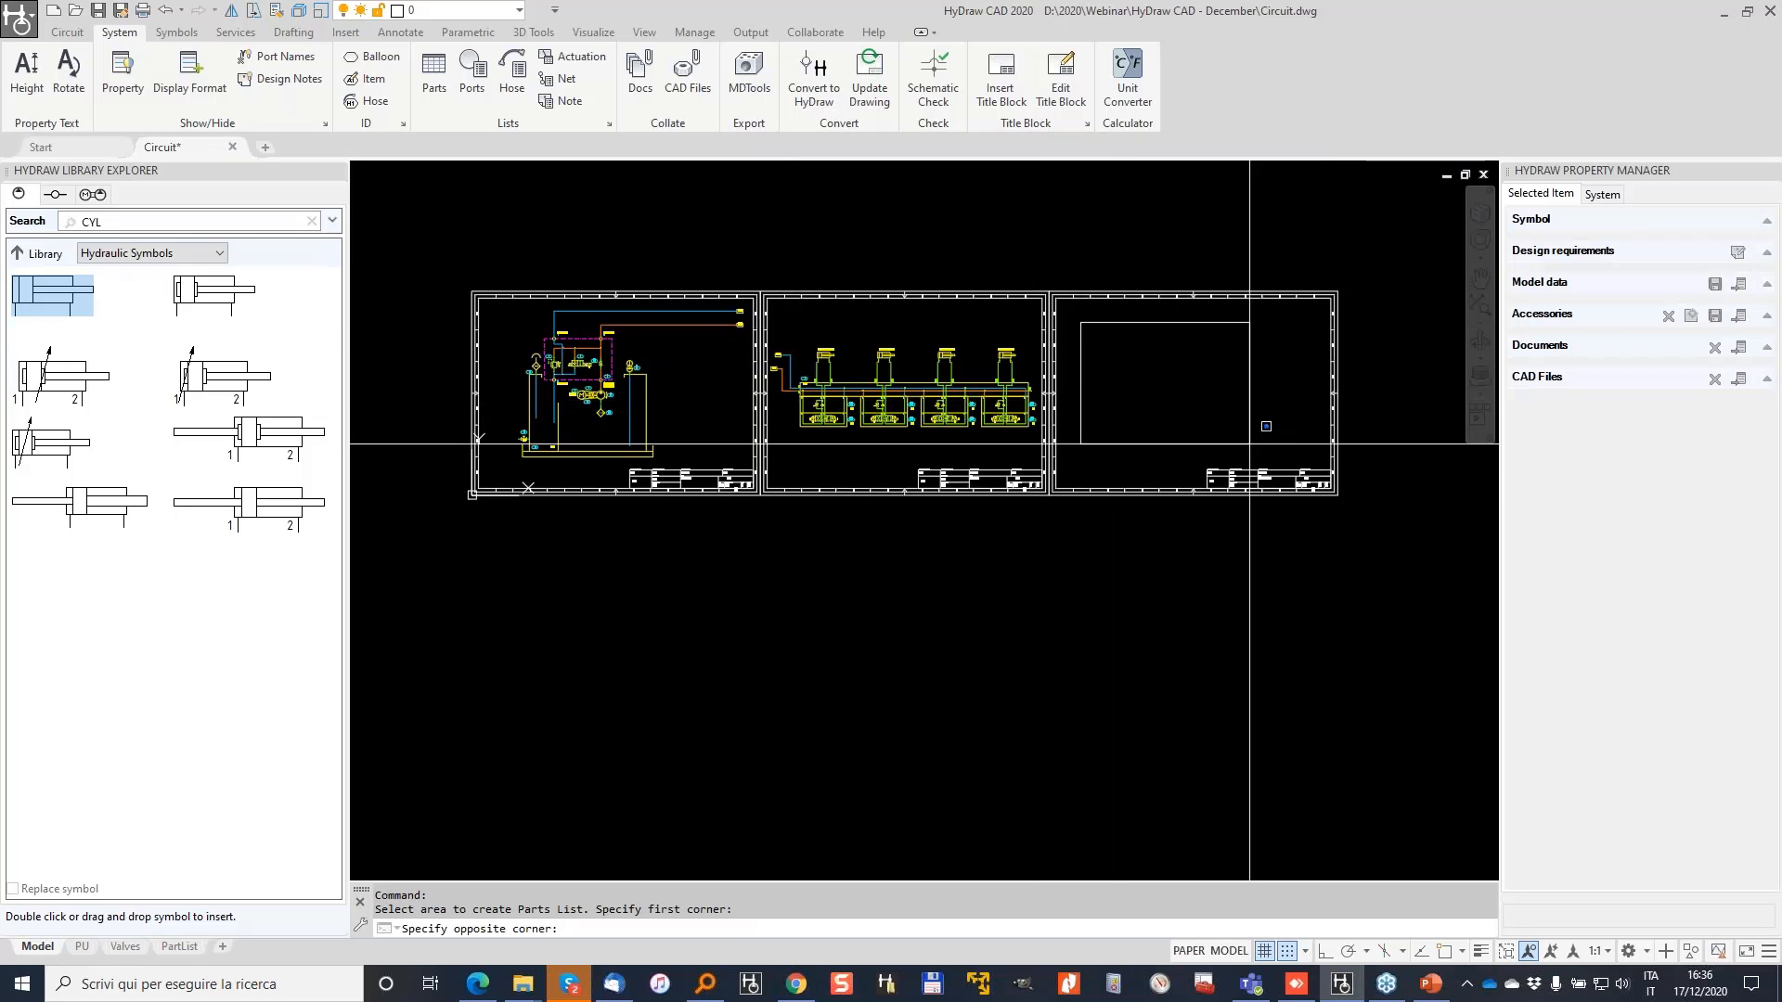
left_click(1075, 321)
scroll(1180, 314, "up", 5)
scroll(1046, 337, "down", 5)
mouse_move(938, 357)
middle_mouse_down()
mouse_move(1050, 369)
mouse_move(1133, 491)
middle_mouse_up()
scroll(786, 722, "up", 2)
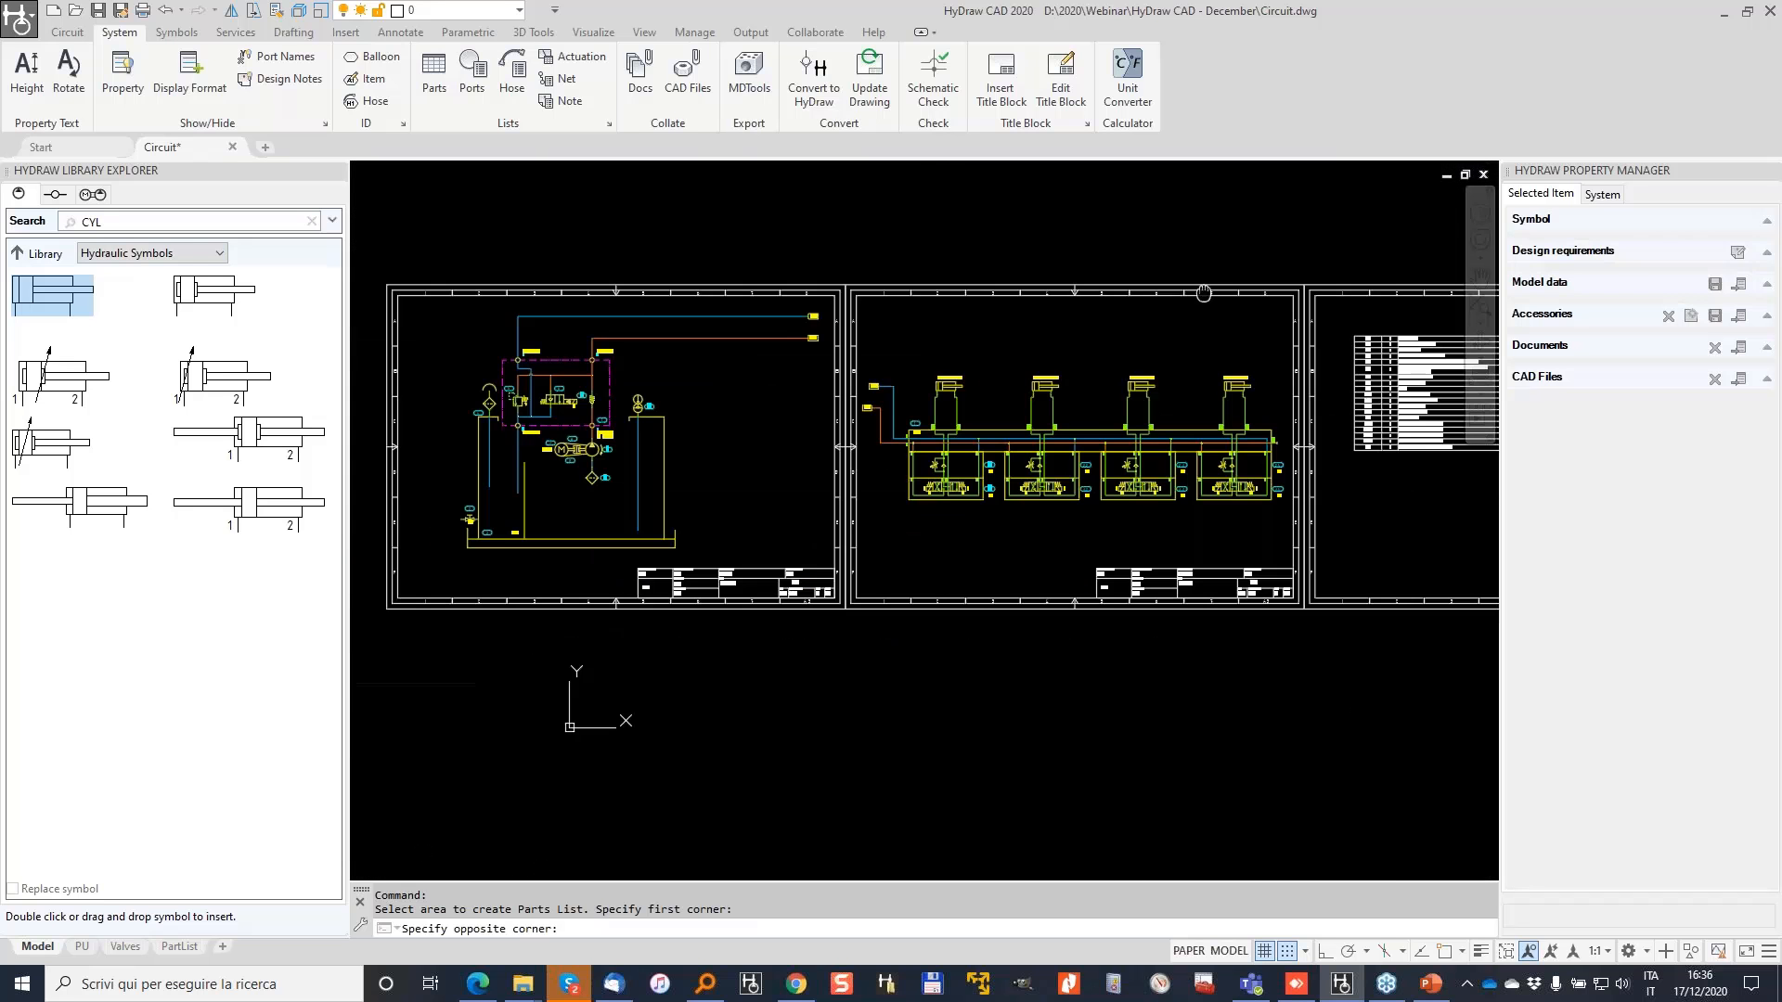
Step: Rerun the parts list command with YPA and ALL, selecting all 96 symbols
type("YPA")
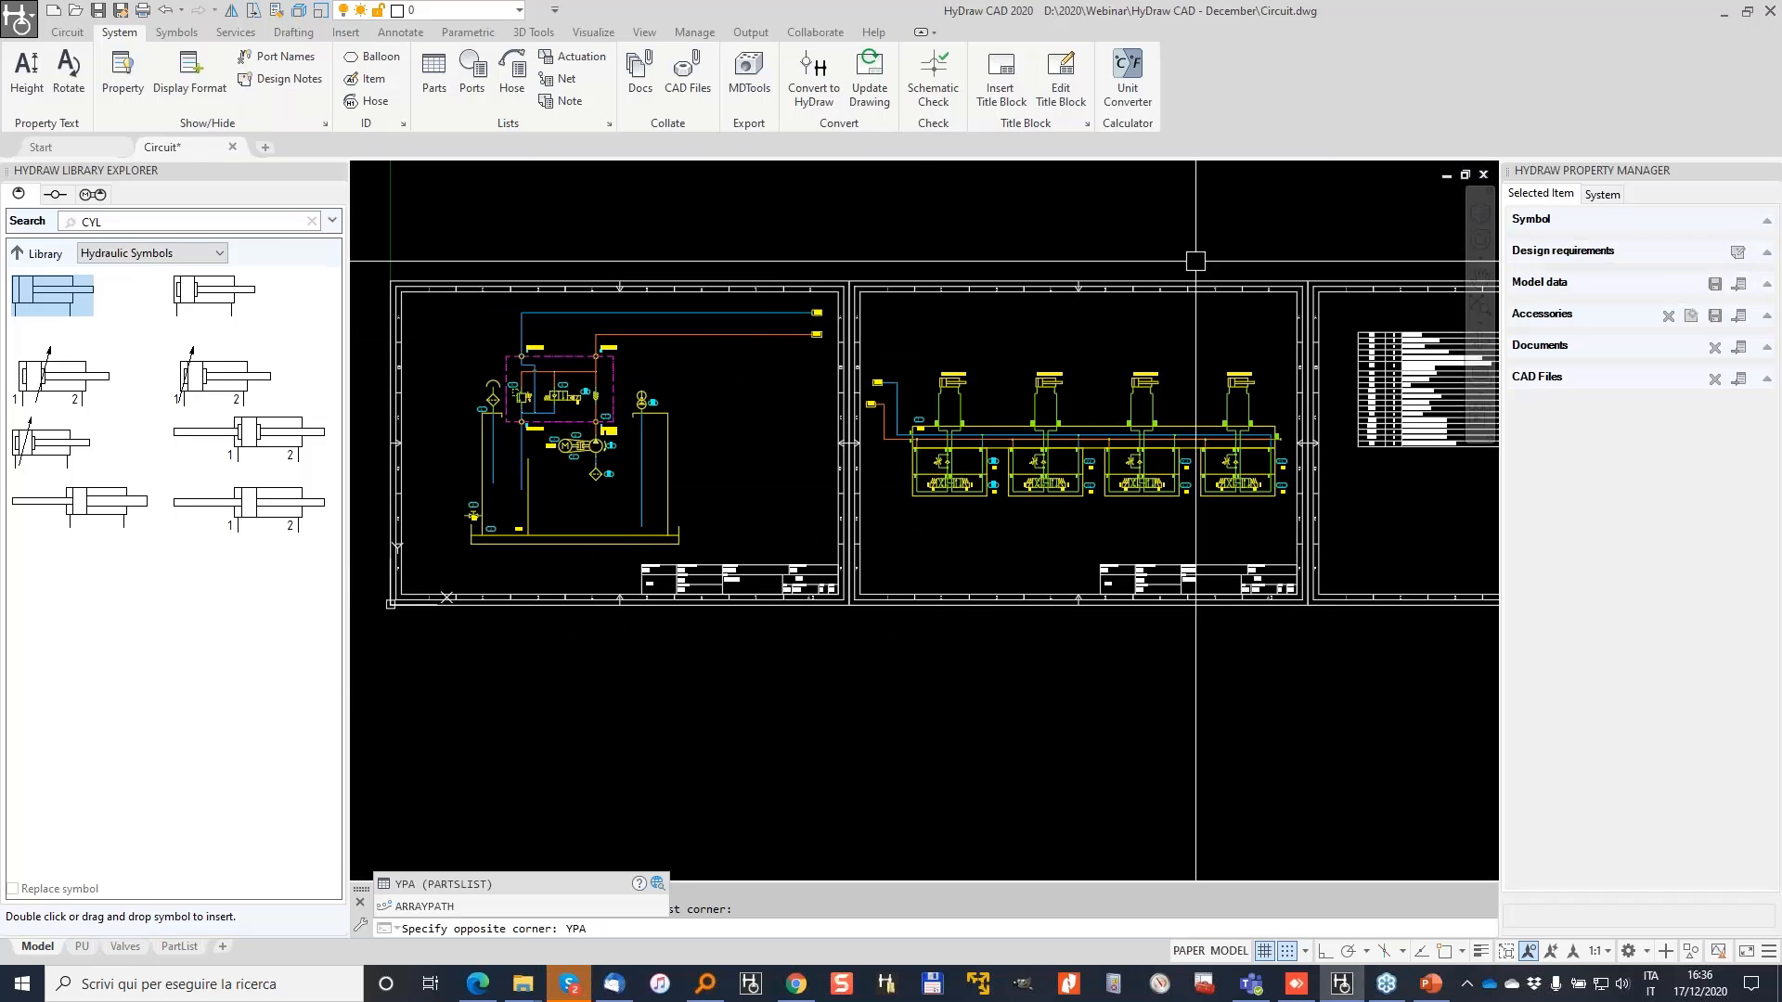
key("Return")
type("ALL")
key("Return")
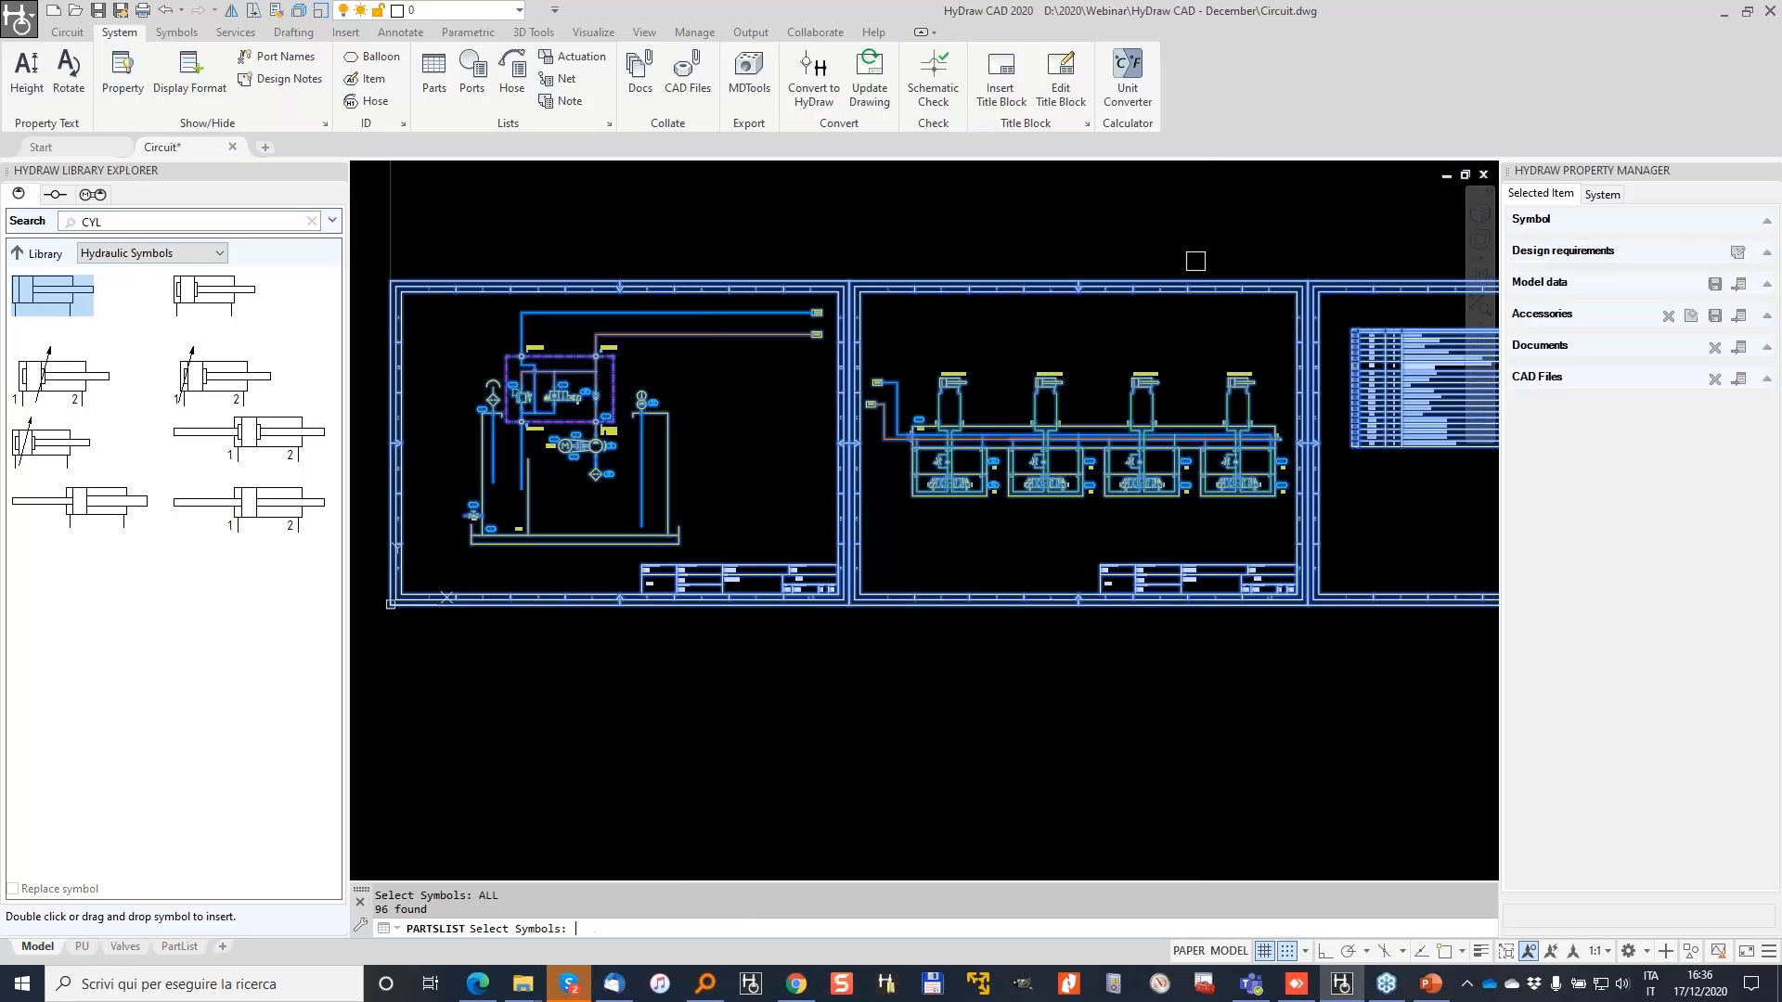
key("Return")
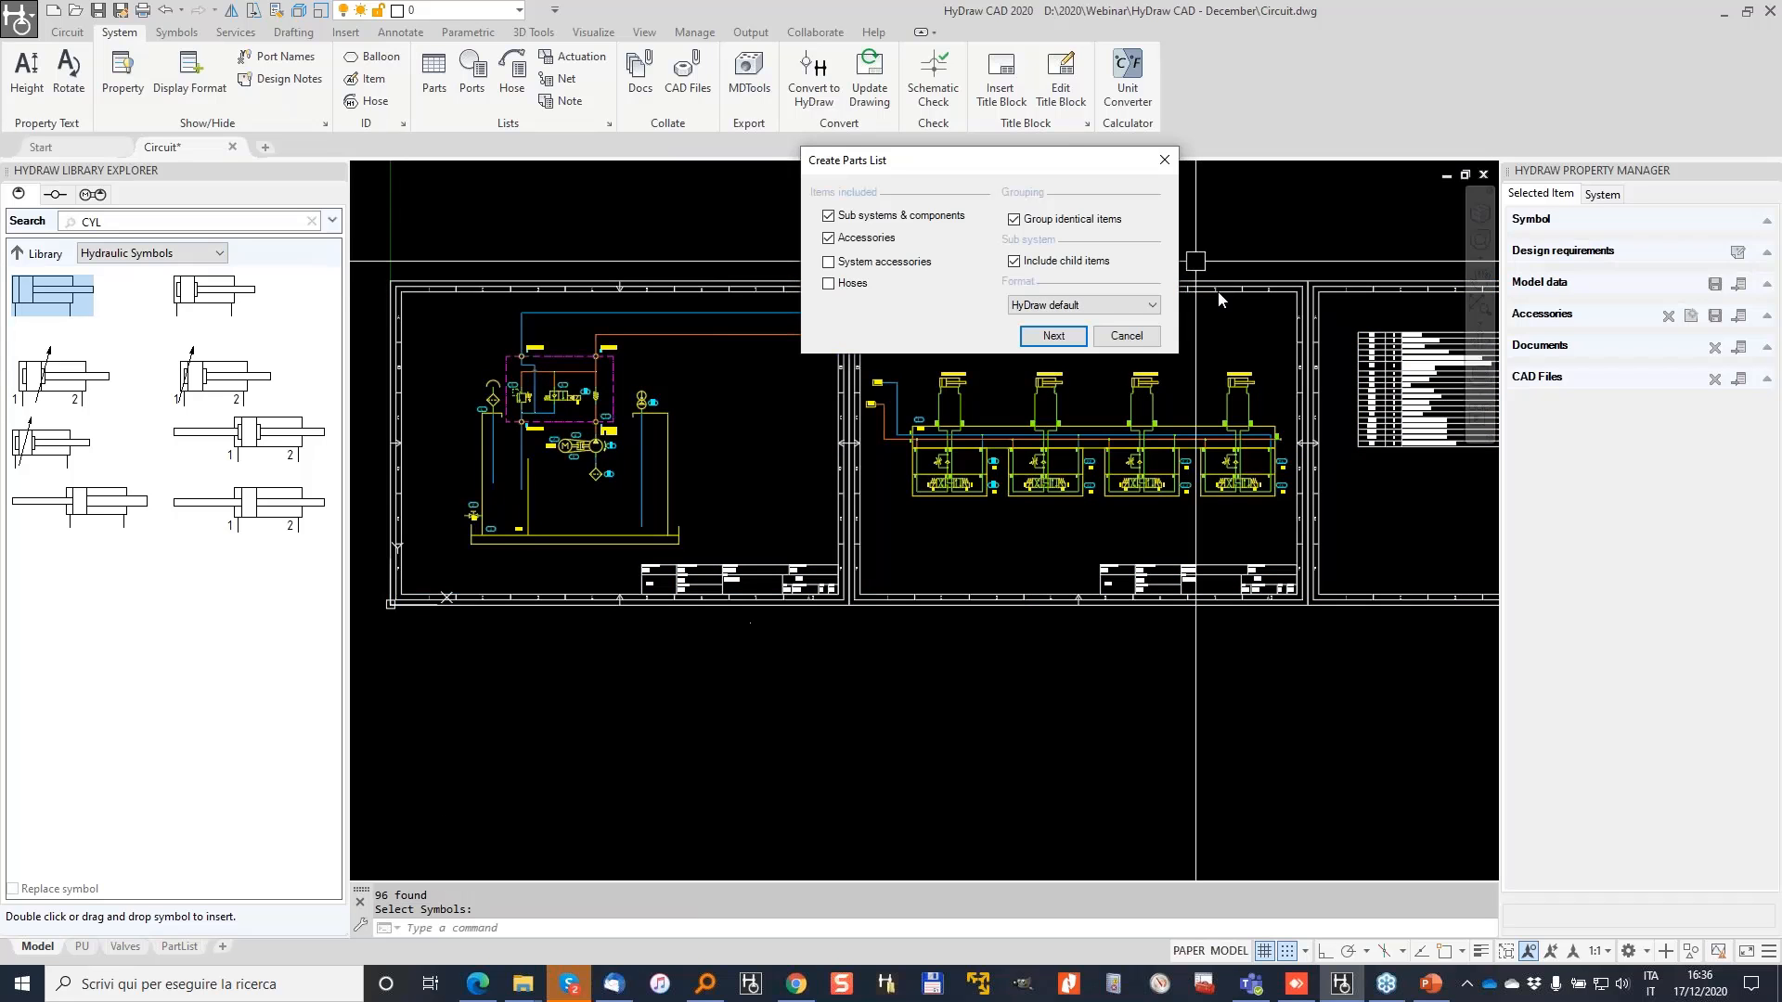
Step: Generate the parts list in Quote format and enlarge its window to show price columns
left_click(1138, 313)
left_click(1067, 338)
left_click(1054, 340)
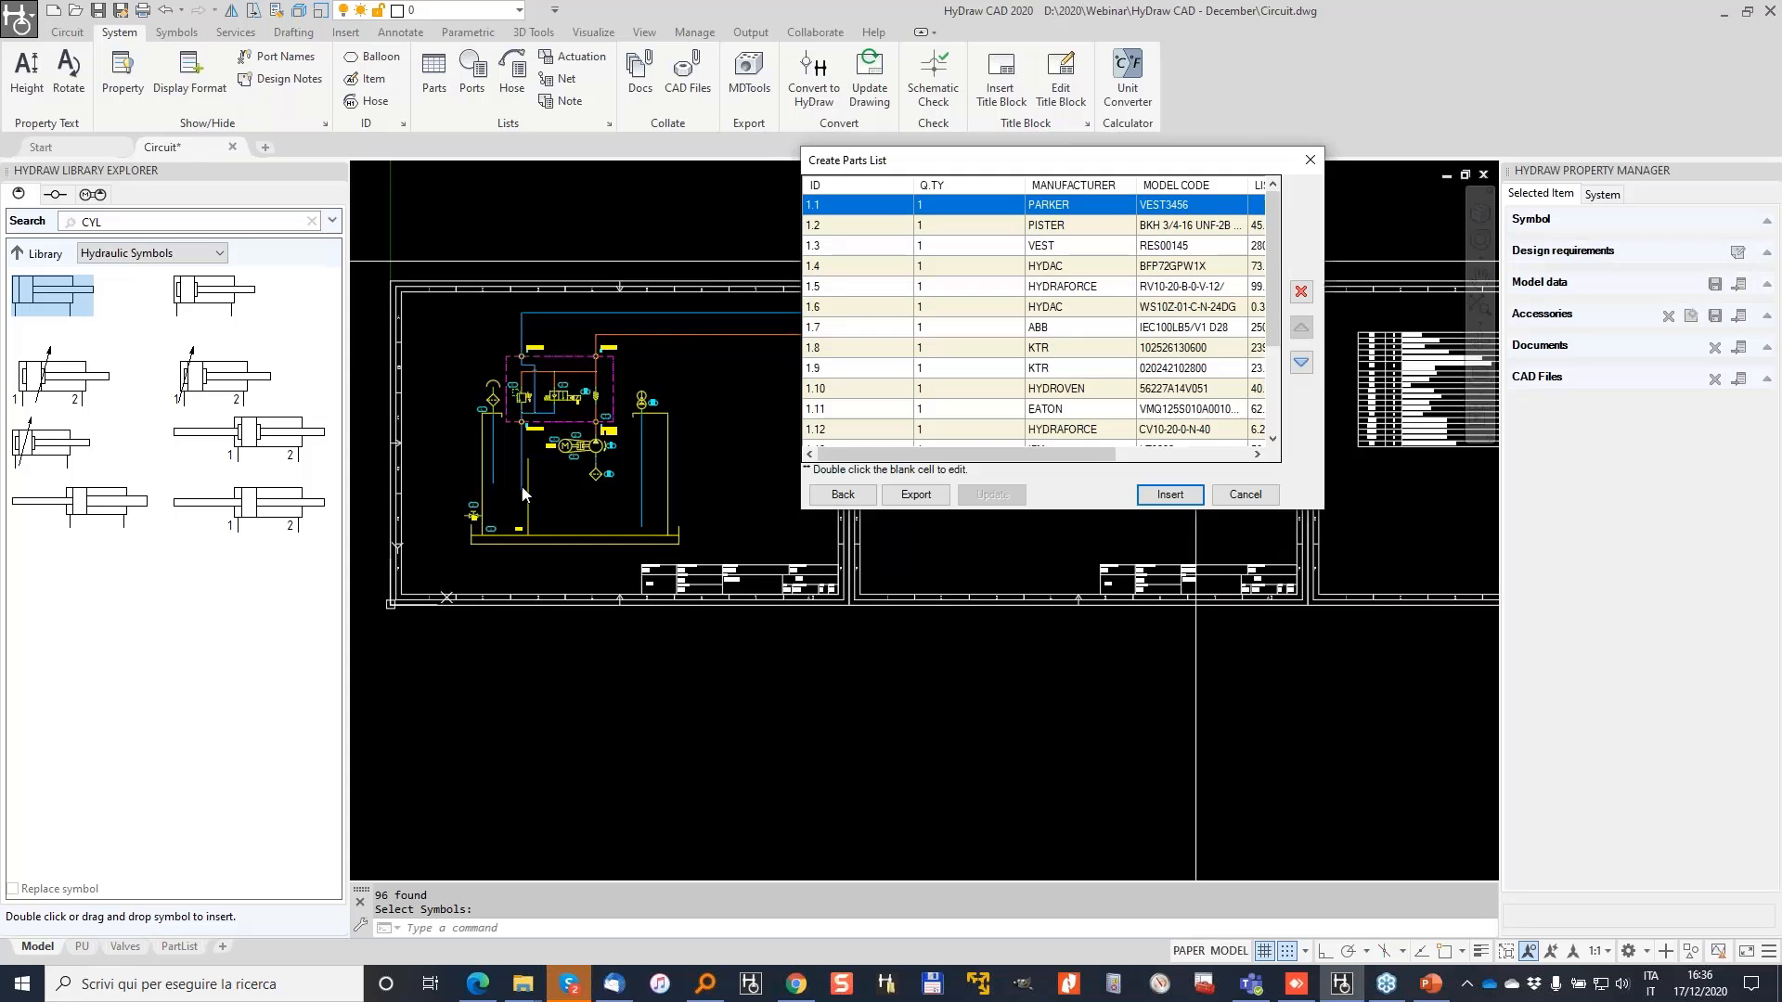
left_click_drag(1333, 507, 1774, 800)
left_click_drag(1522, 167, 1044, 239)
Step: Give item 1.1 a list price of 500 and assembly cost of 50
double_click(819, 275)
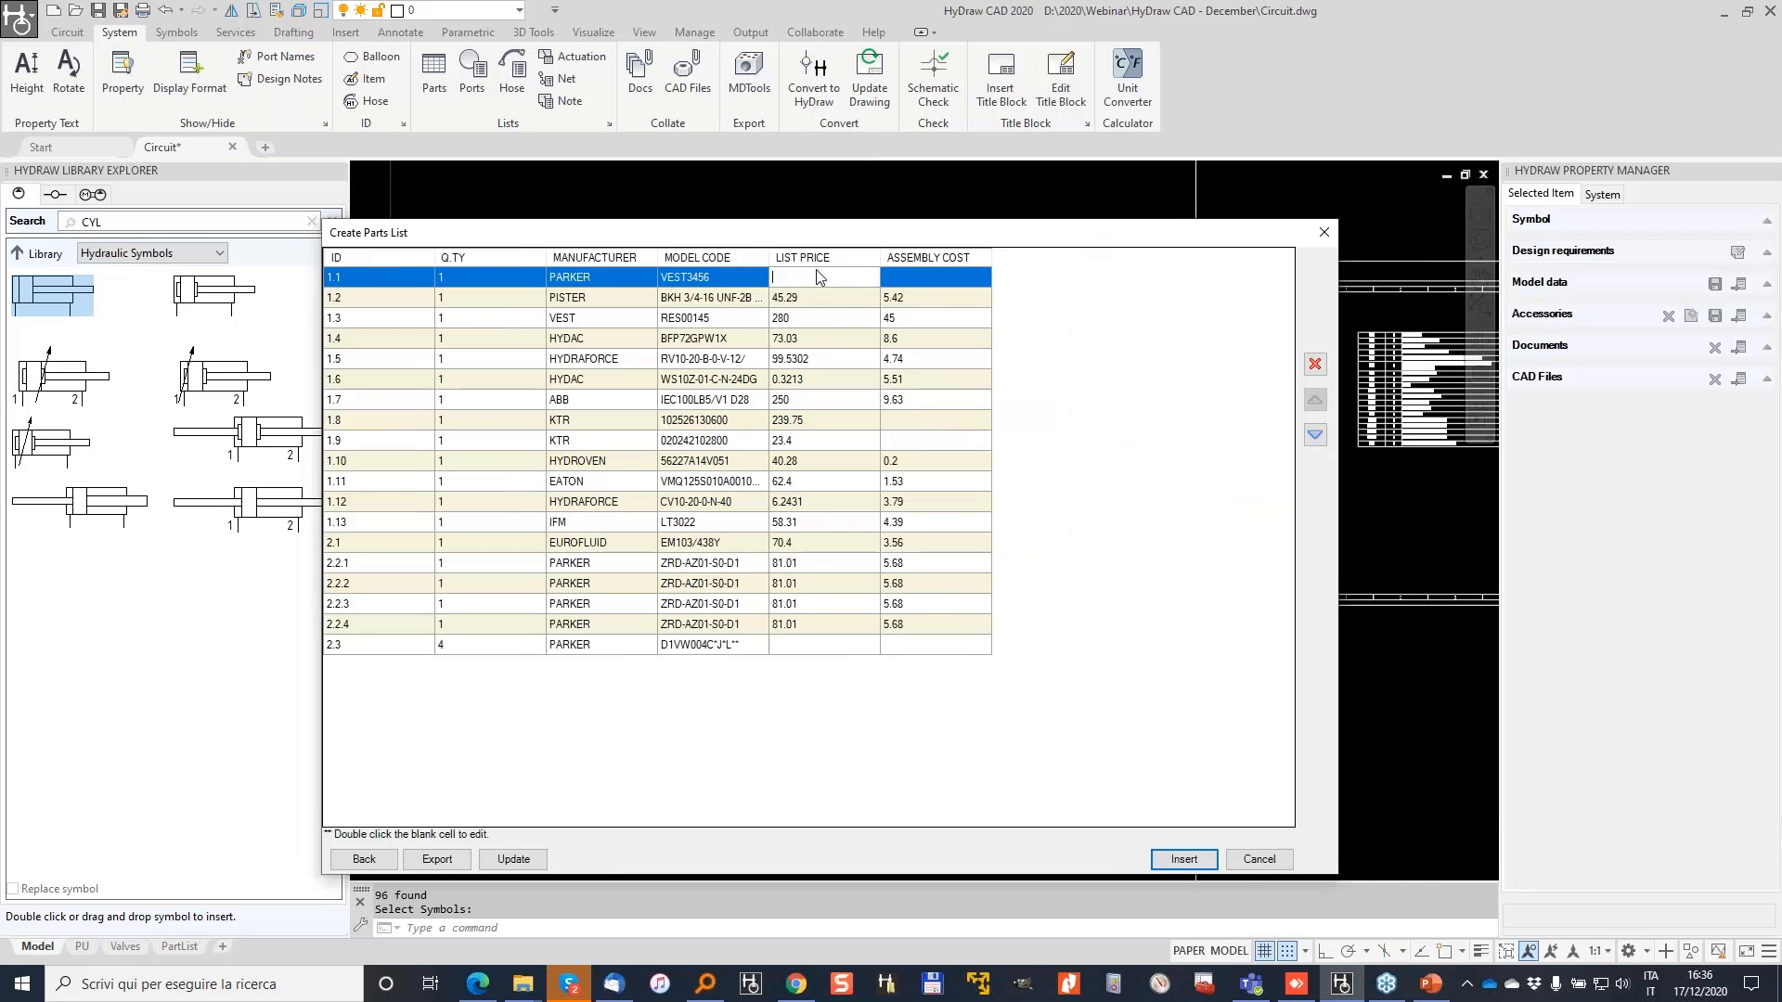
type("500")
key("Return")
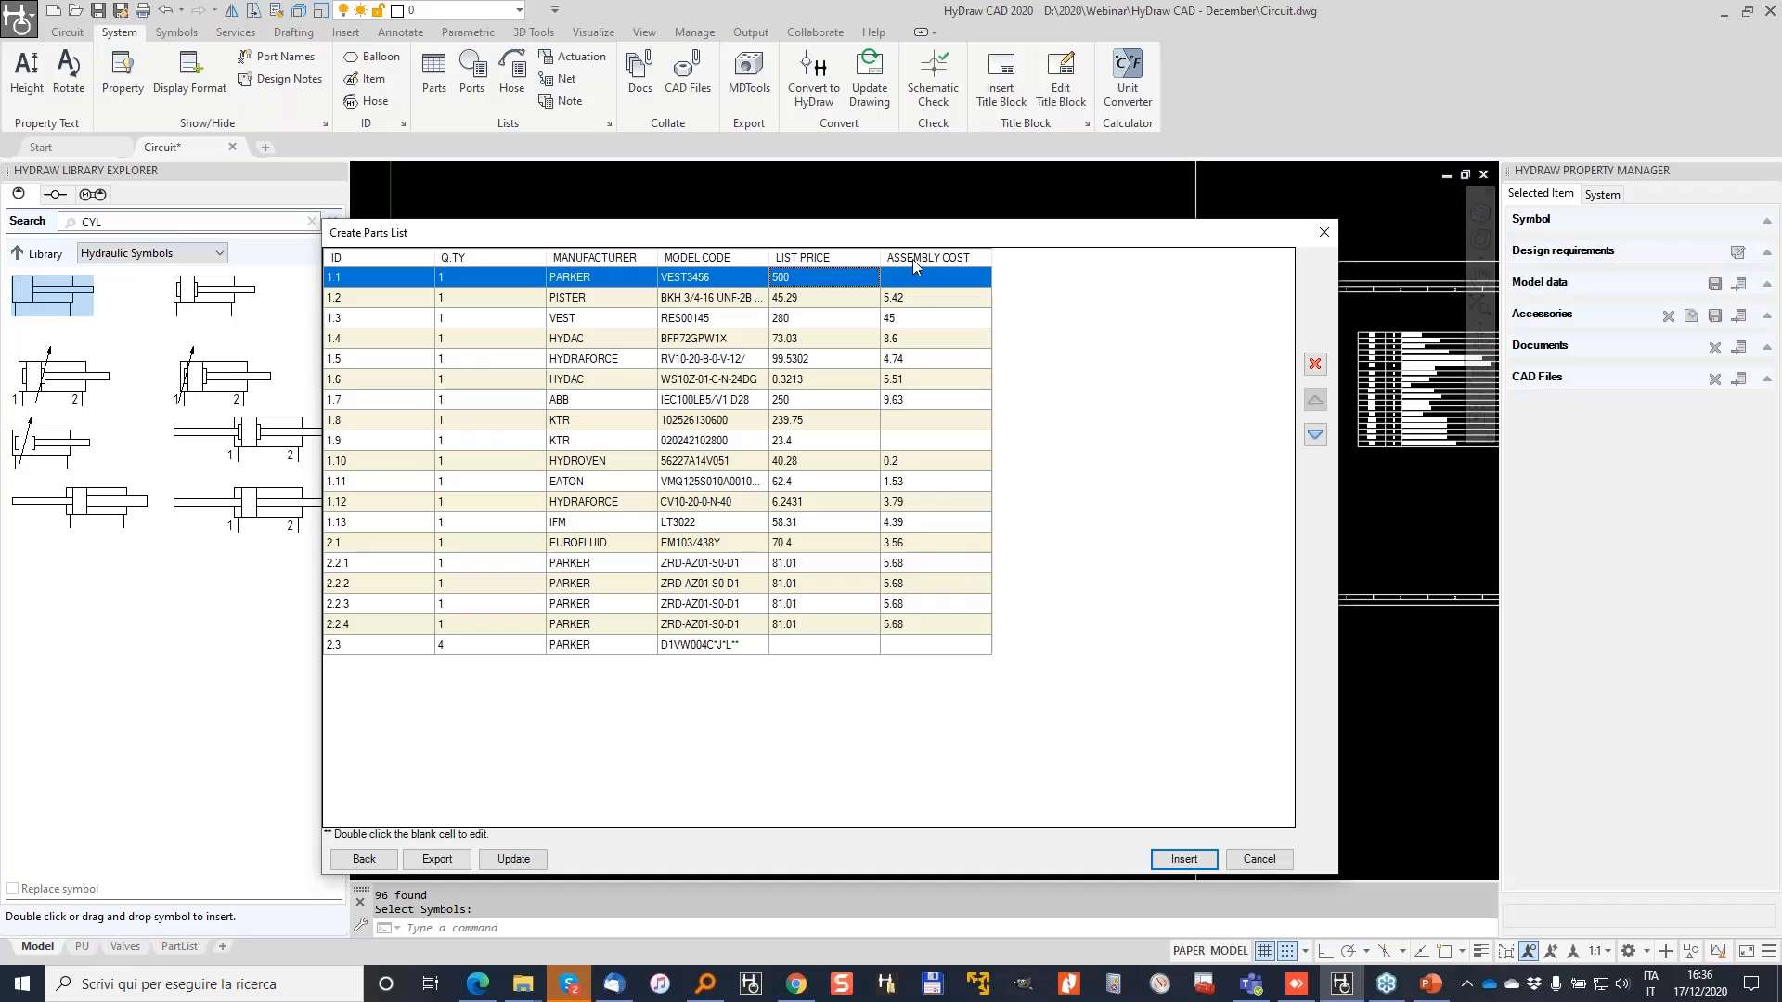
double_click(954, 276)
type("50")
Step: Set assembly cost 1 for items 1.8 and 1.9, and price 67, cost 5 for item 2.3
double_click(927, 422)
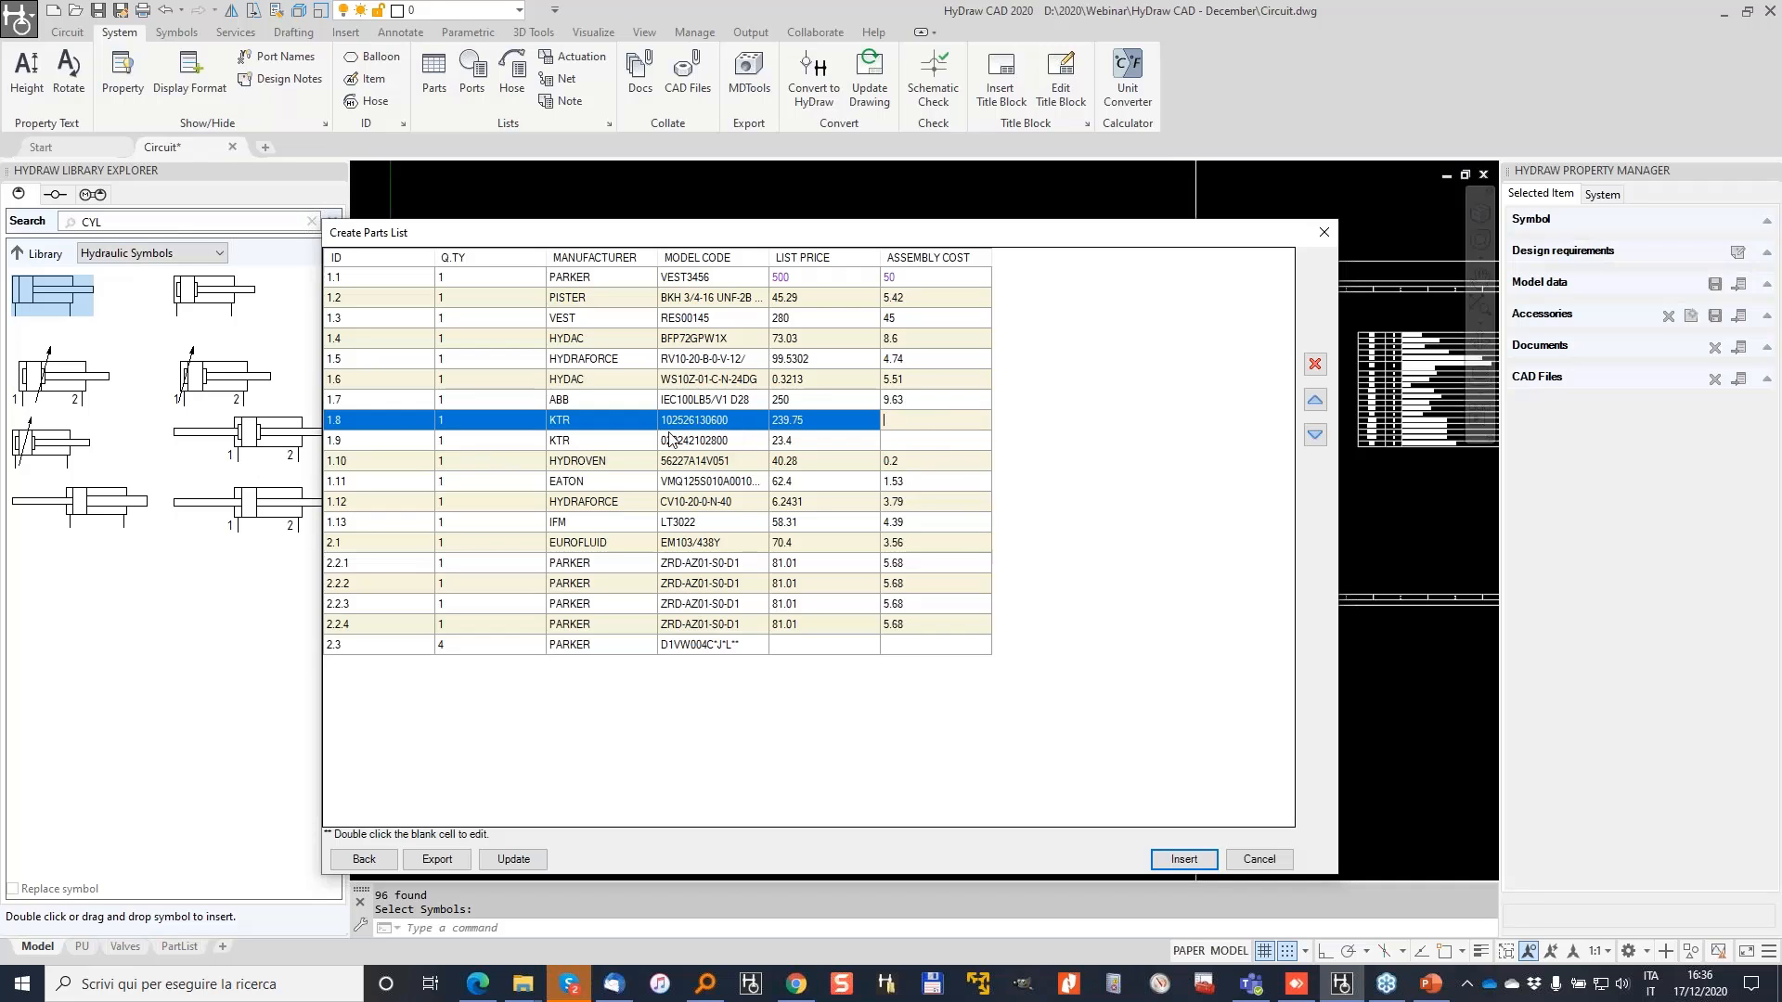
type("1")
double_click(907, 439)
type("1")
double_click(813, 644)
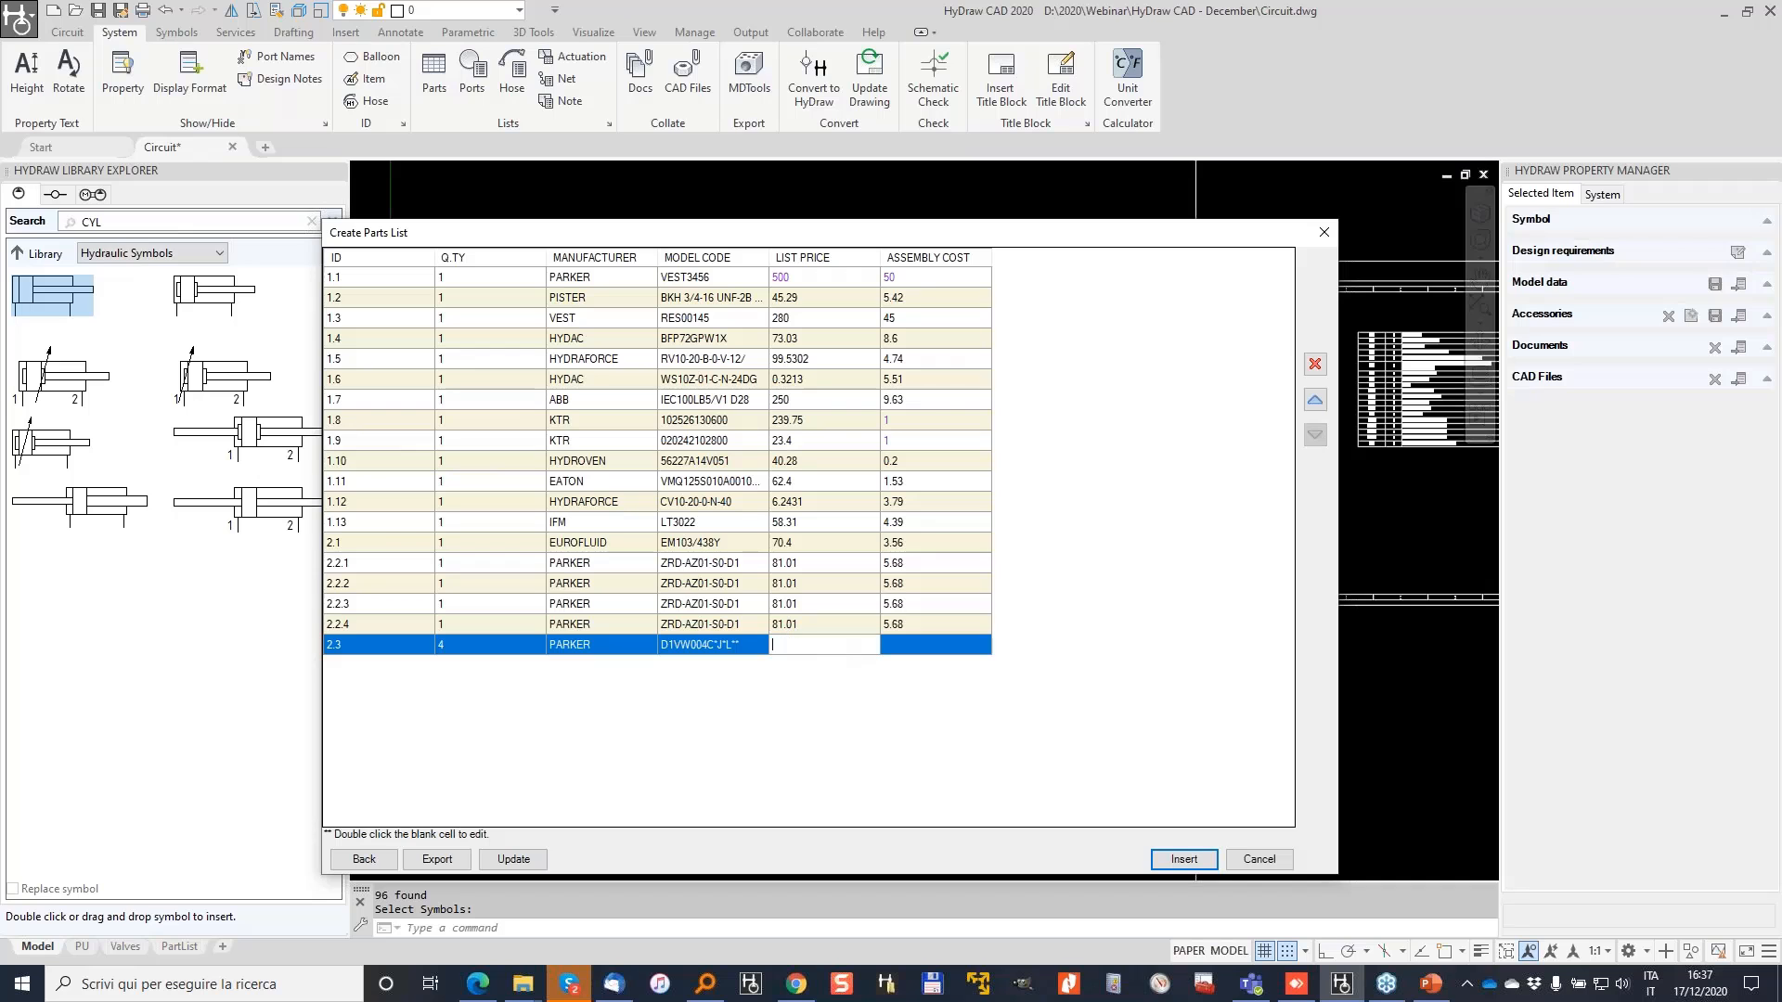
type("67")
key("Tab")
type("5")
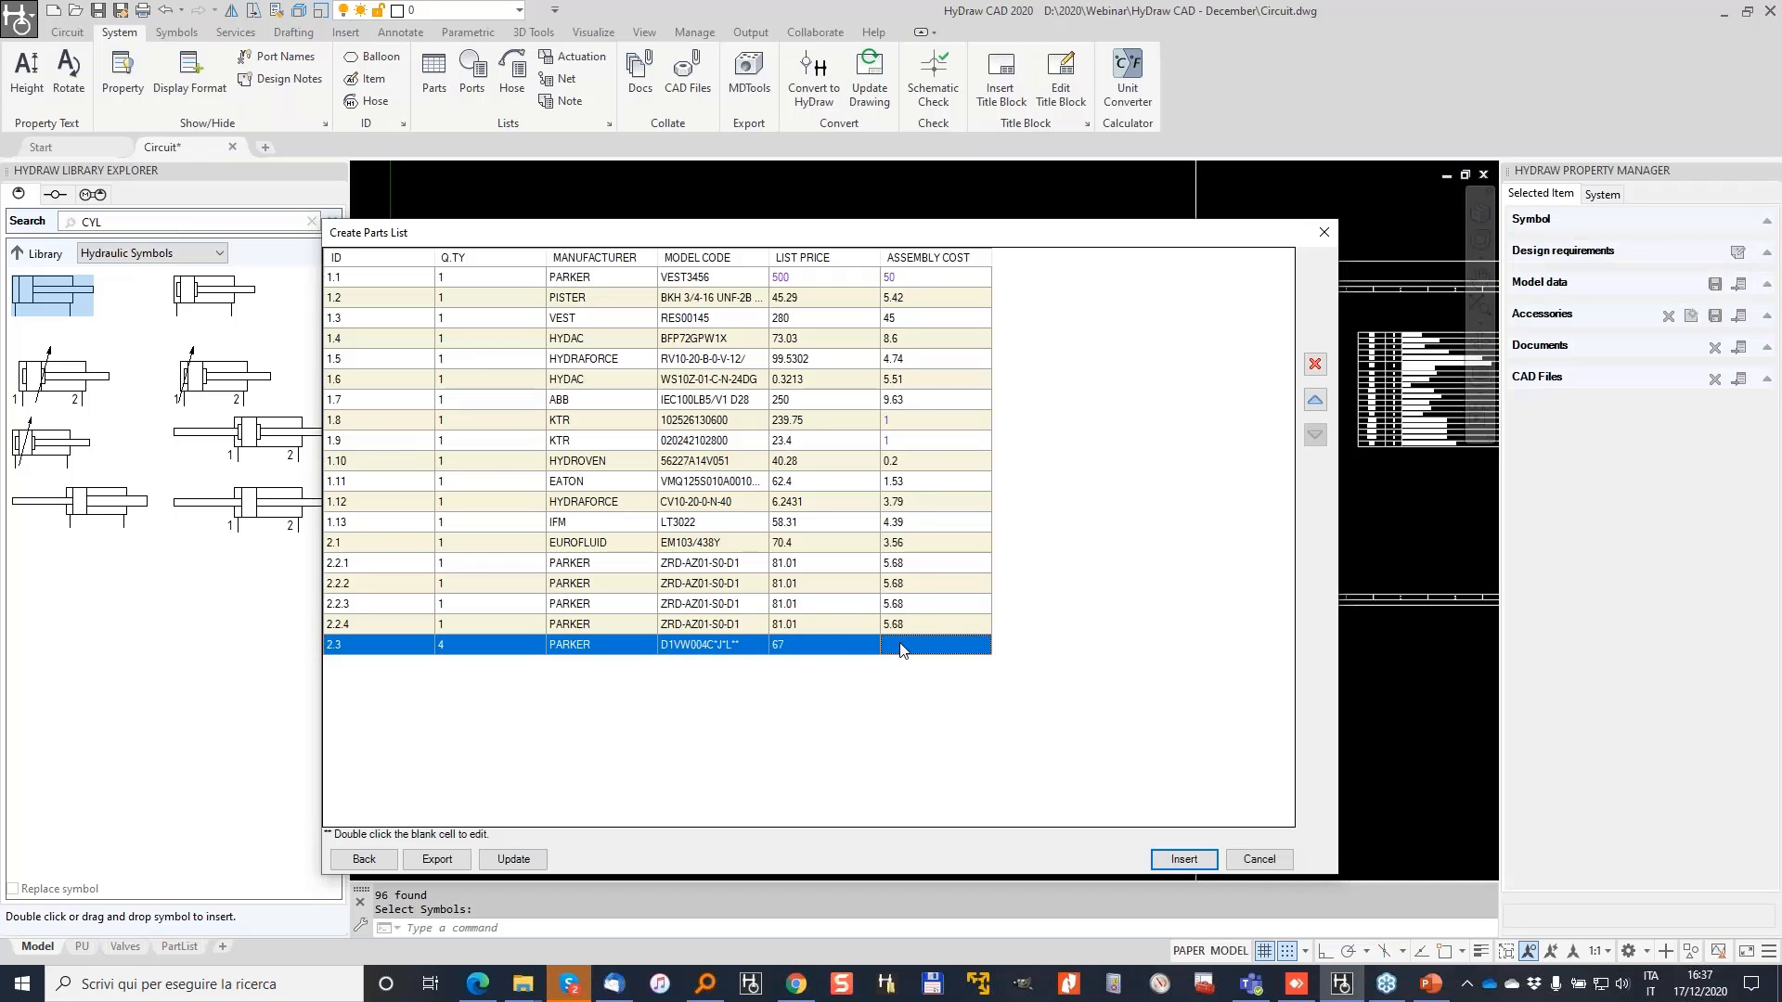
key("Tab")
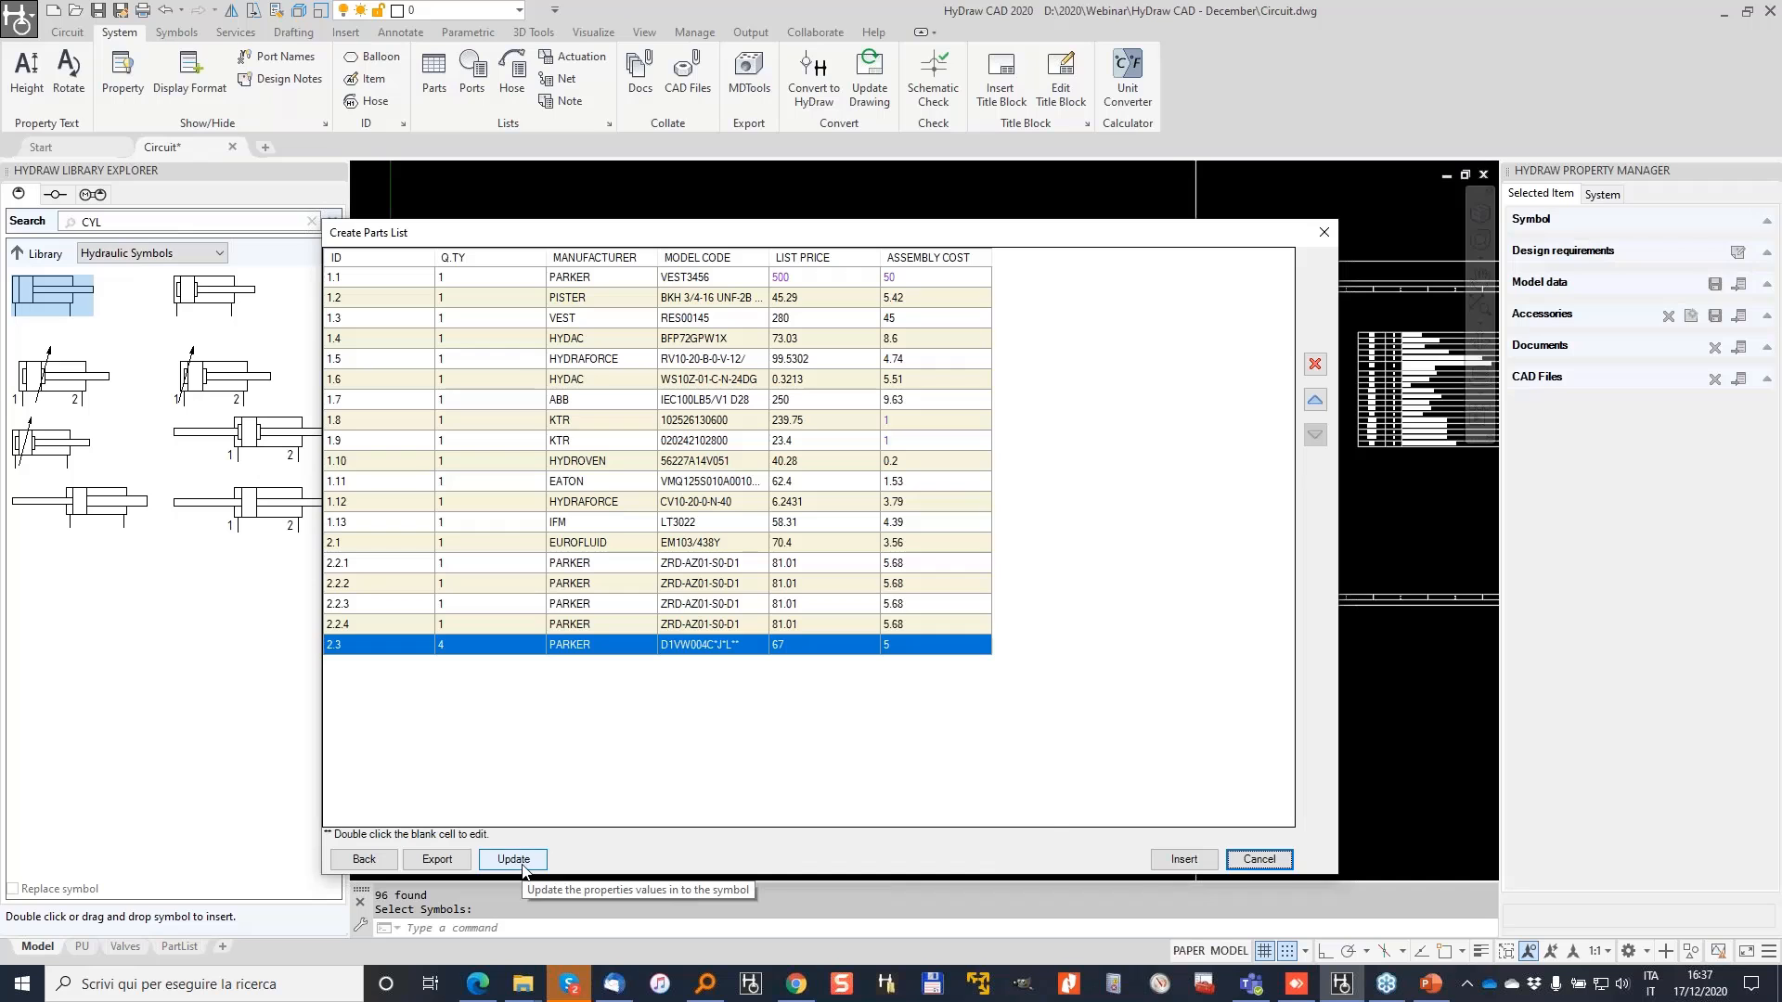
Step: Export the parts list as 'quote' into D:\2020\Webinar\HyDraw CAD - December
left_click(427, 861)
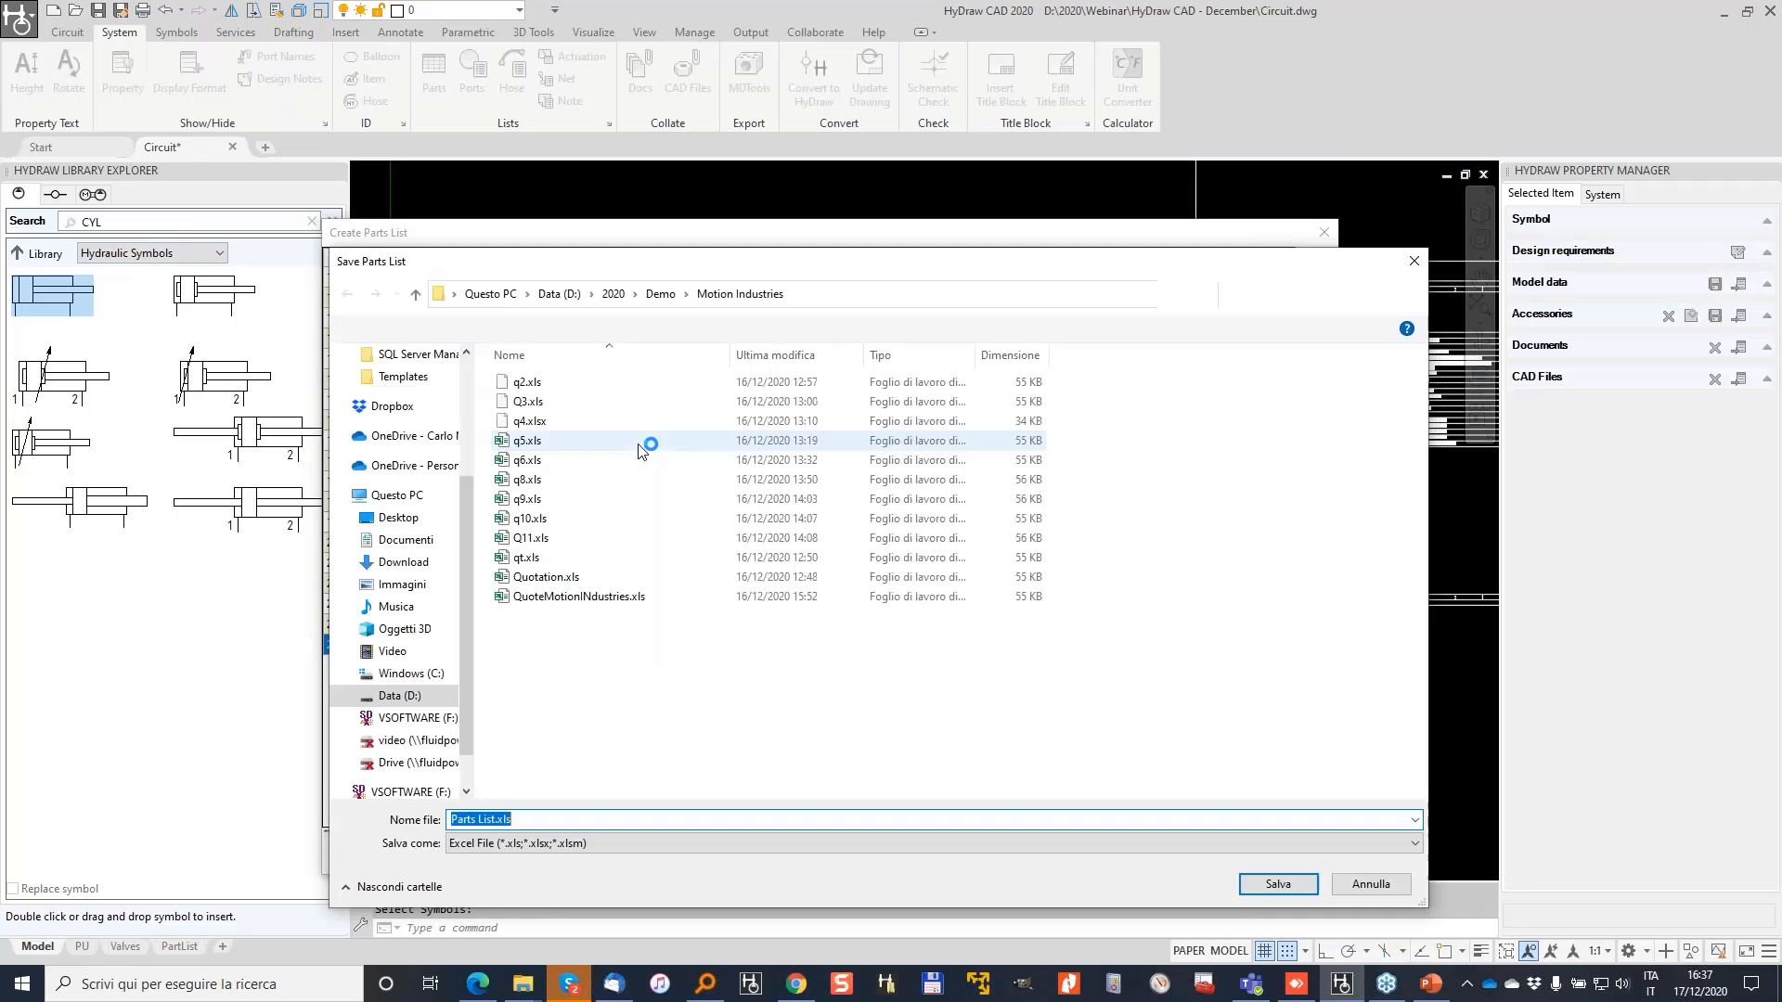
left_click(660, 295)
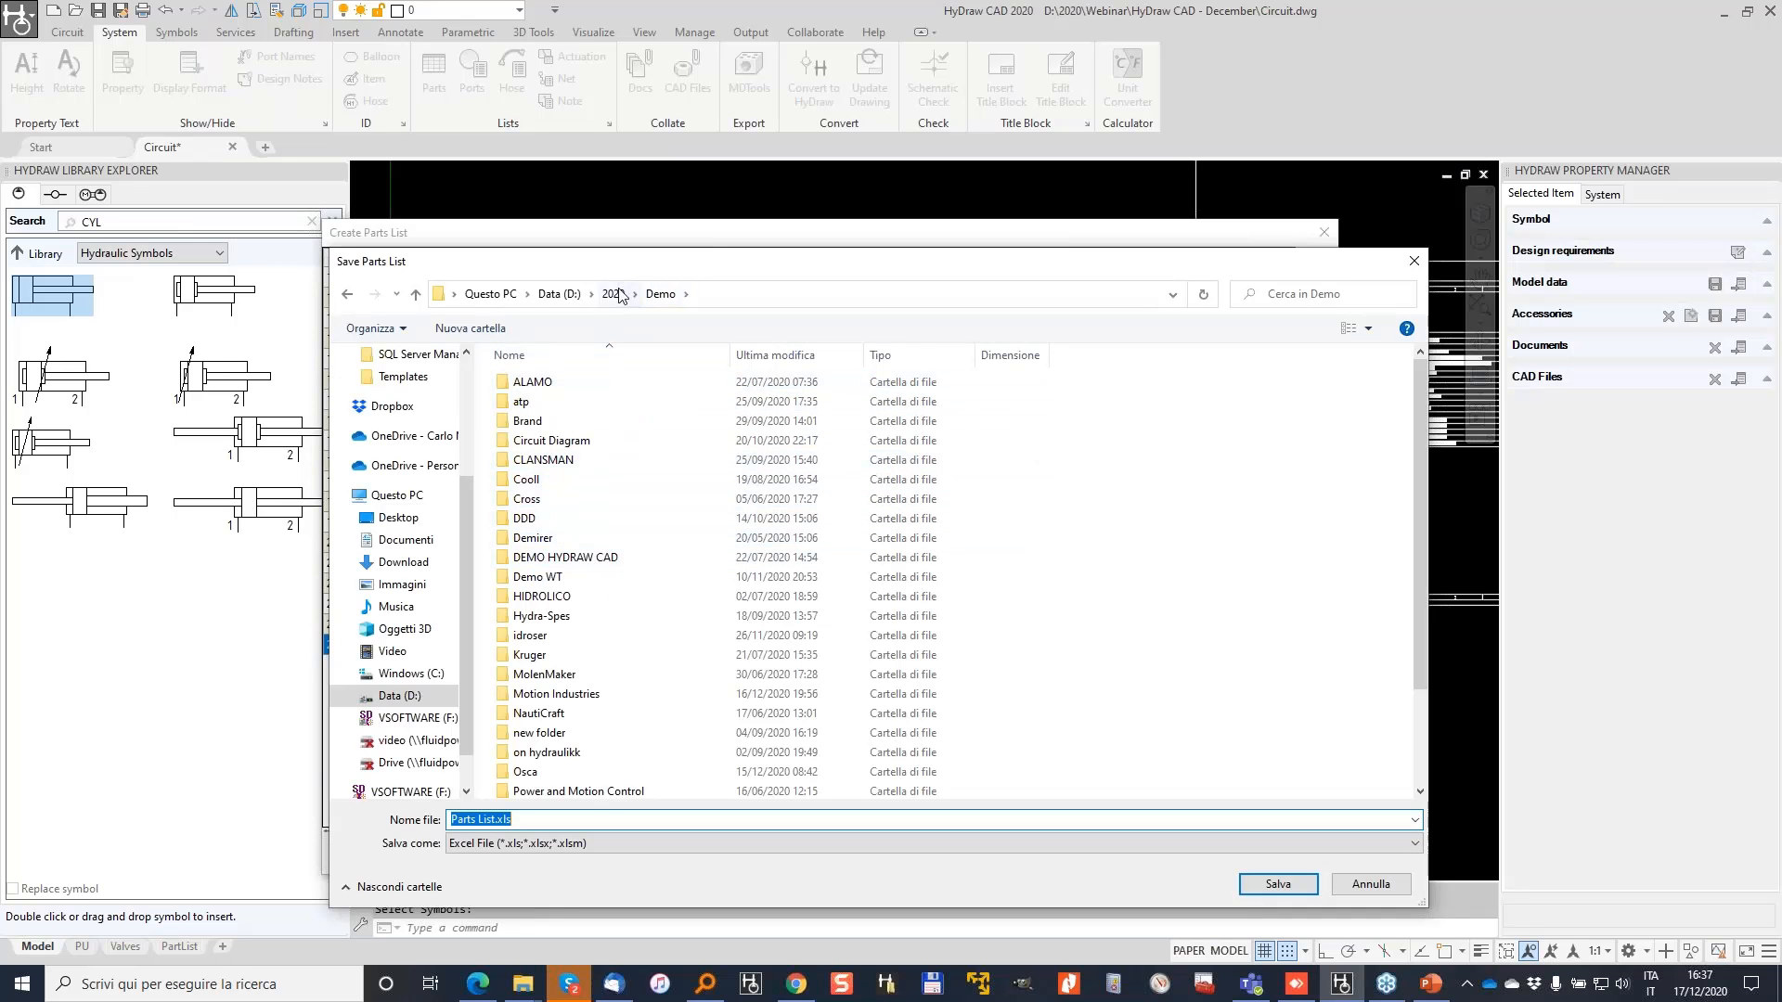
left_click(620, 295)
double_click(529, 537)
left_click(612, 402)
double_click(611, 402)
left_click(543, 820)
key("ctrl+a")
type("qUOT")
key("BackSpace")
key("BackSpace")
key("BackSpace")
key("BackSpace")
type("quote")
key("Return")
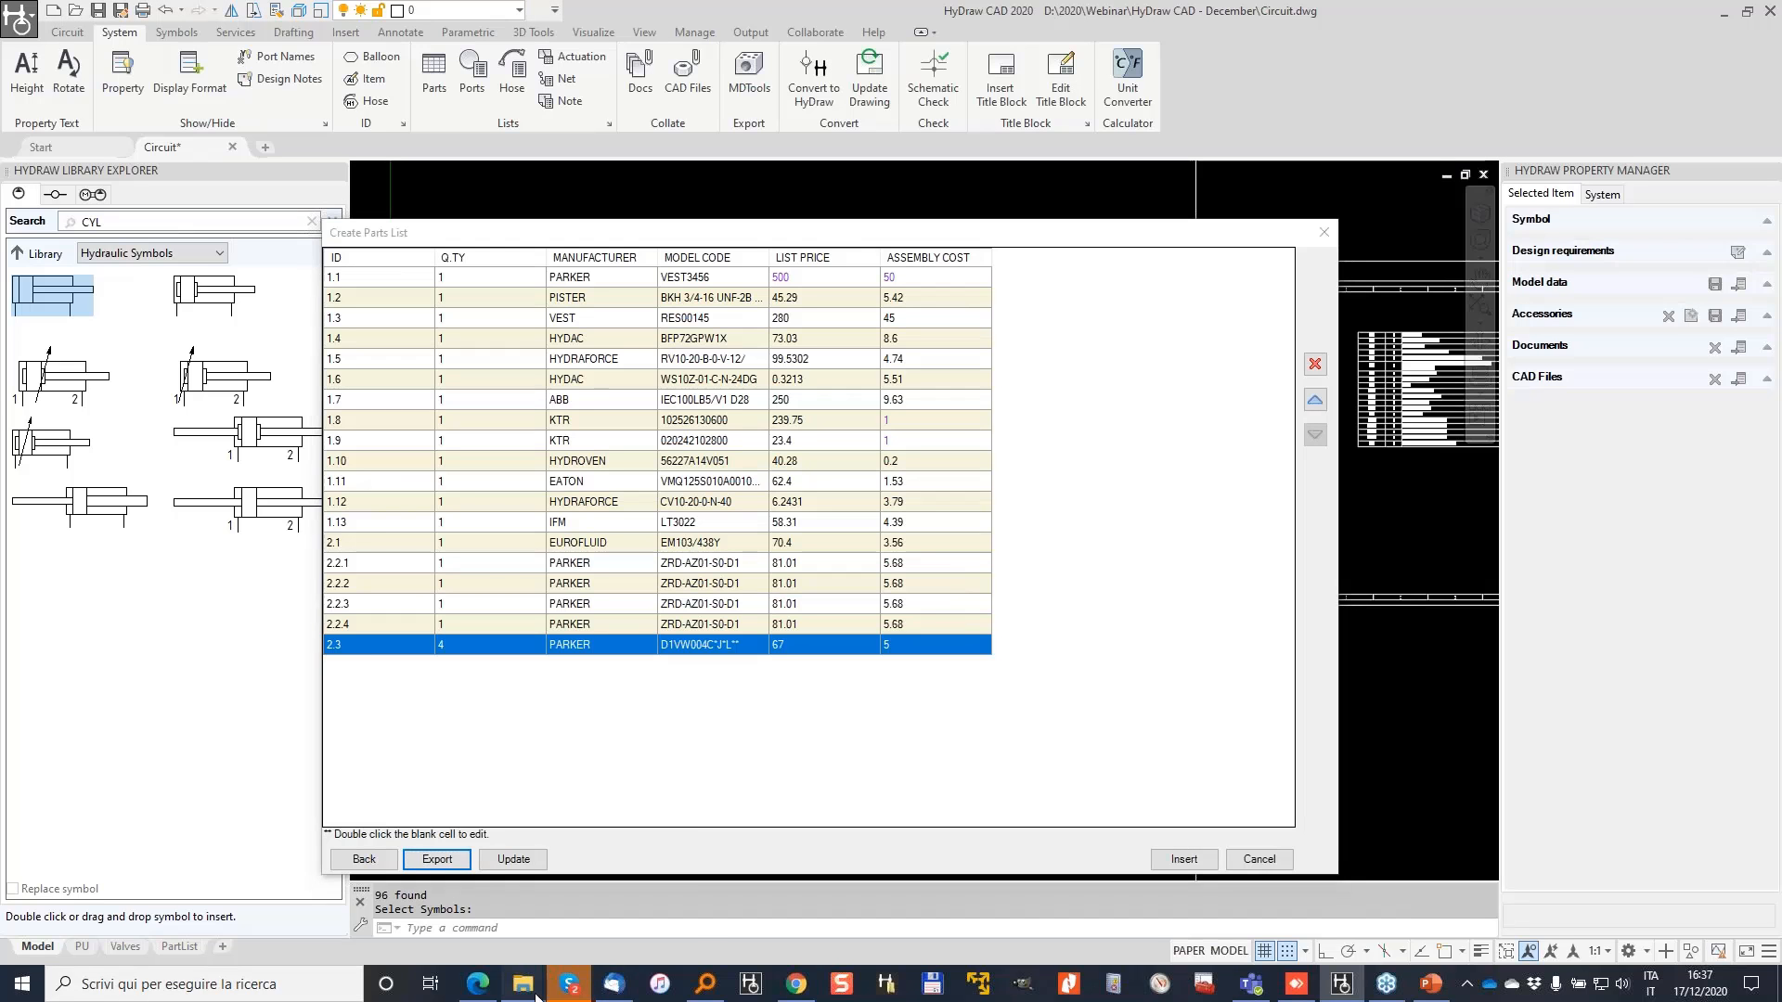
Step: Search Everything for quote.xls and open it from the HyDraw CAD - December folder
left_click(709, 984)
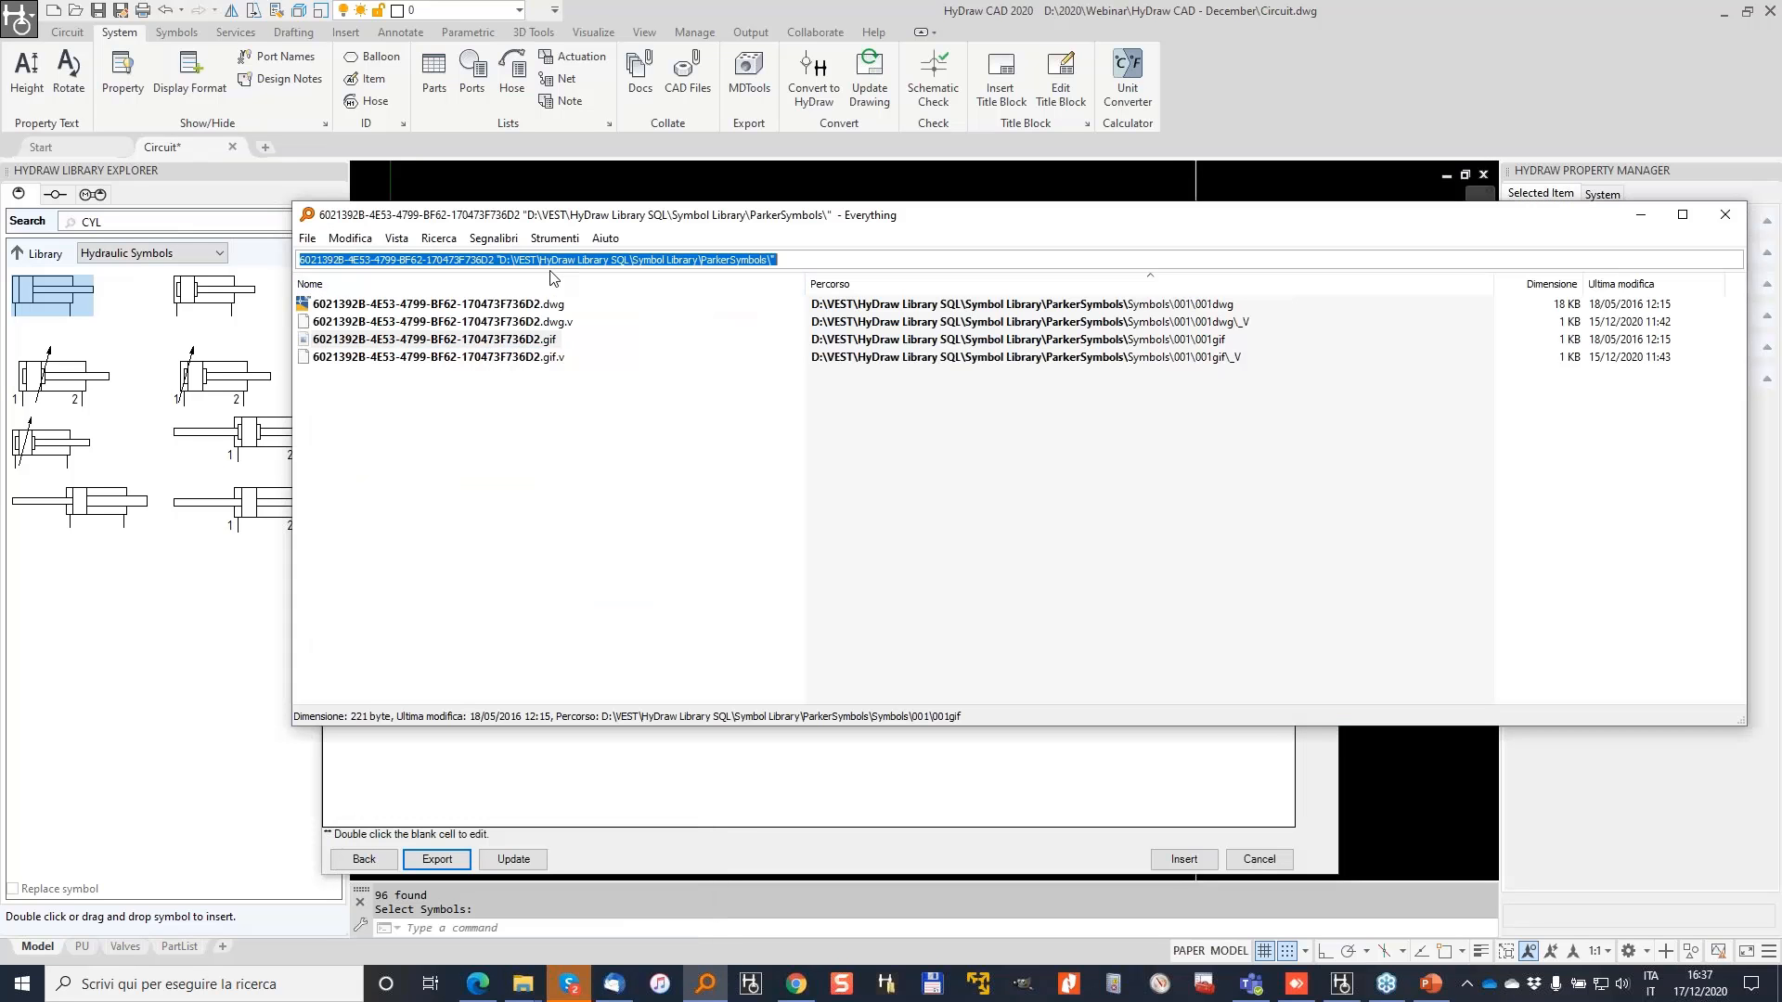
type("quote.xls")
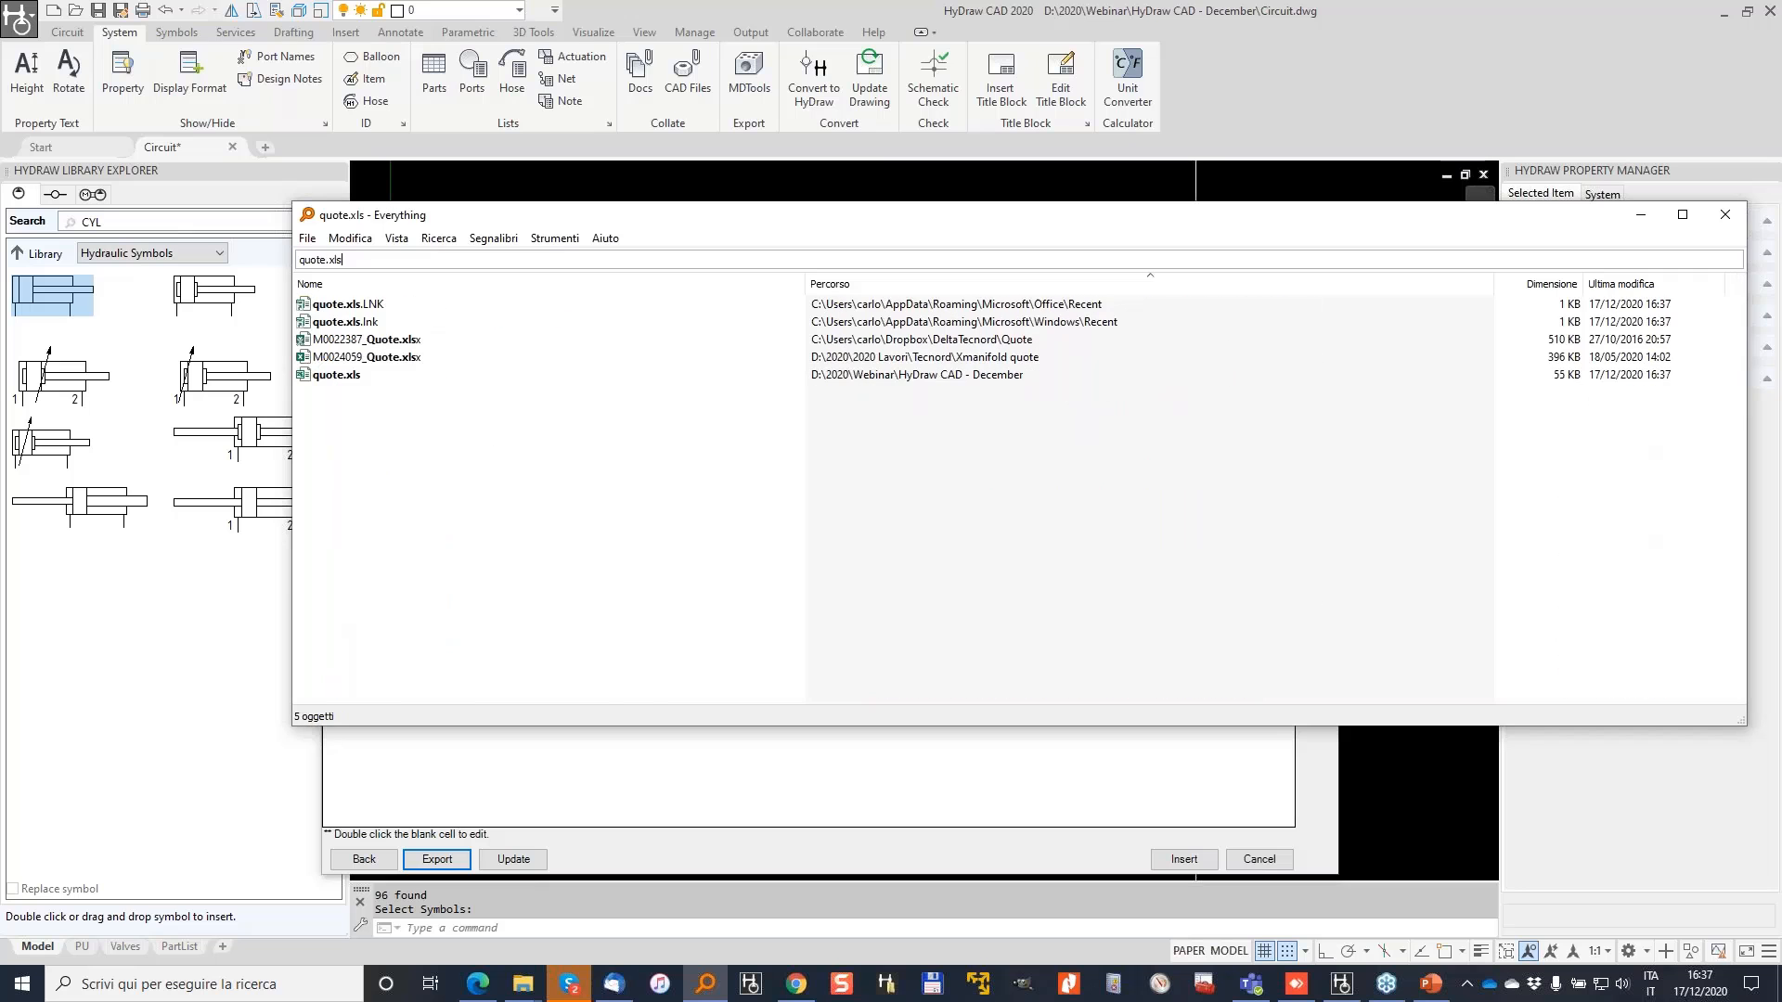
double_click(336, 375)
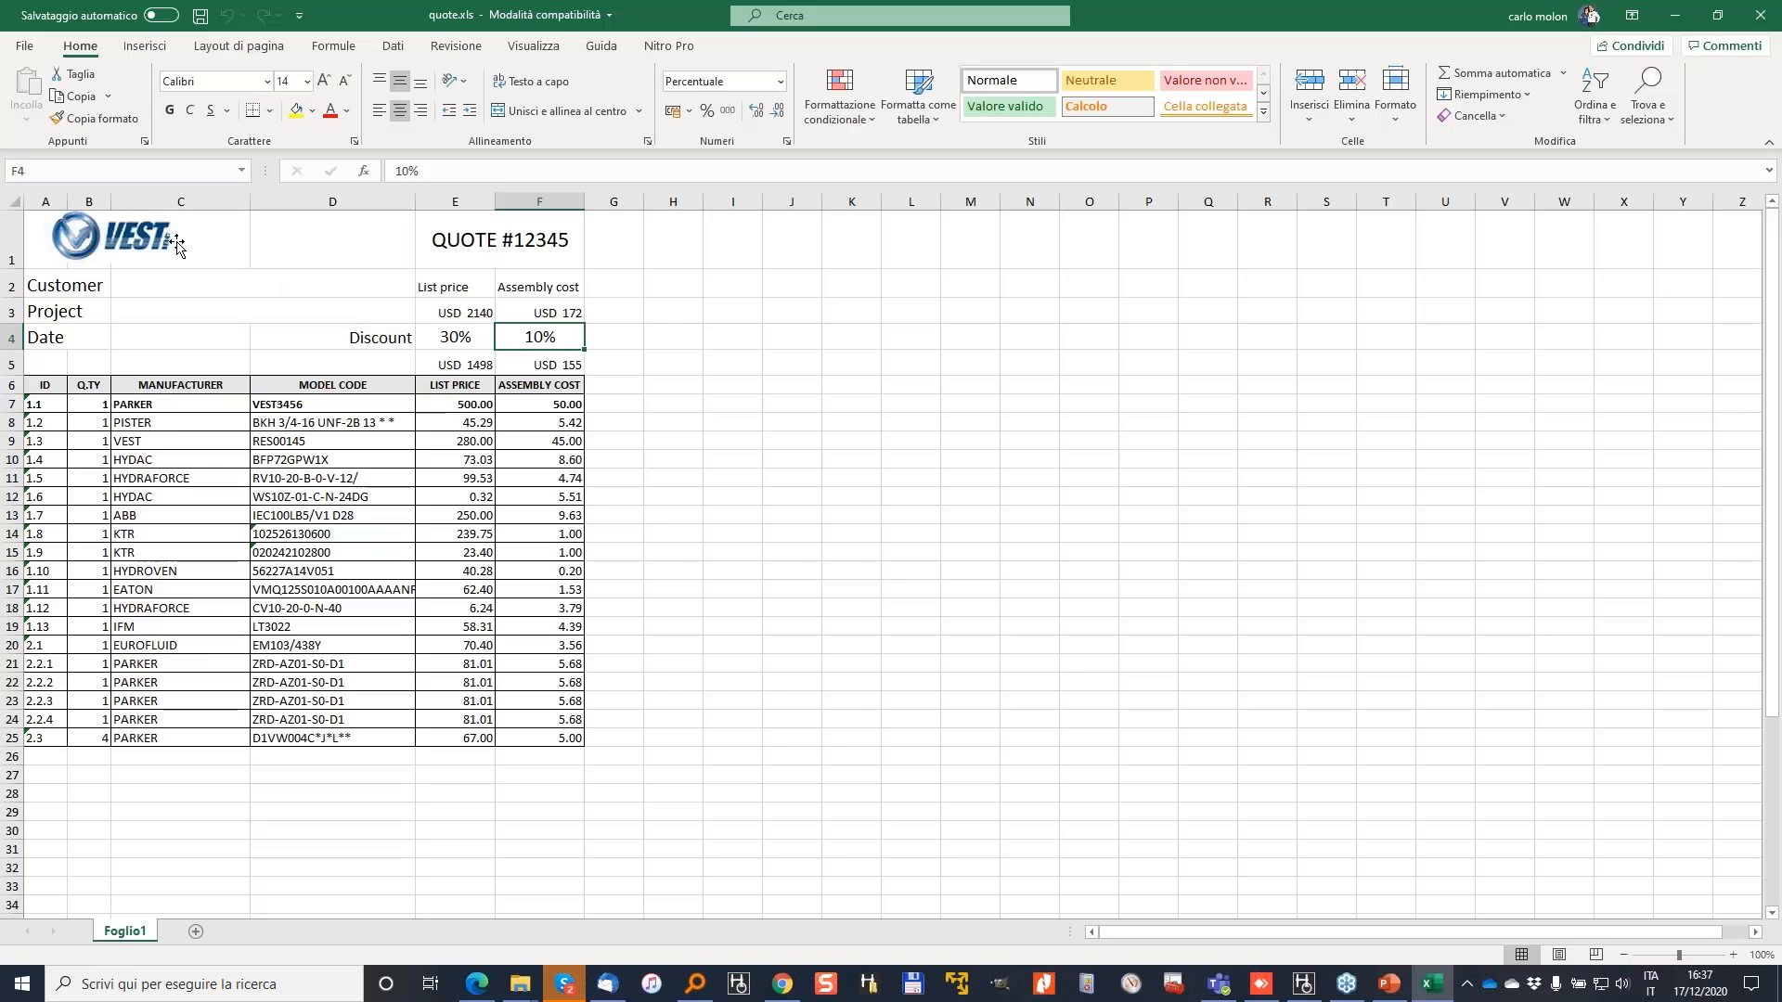
Step: Set the list price discount in E4 to 25% and keep the 10% assembly discount
left_click(498, 232)
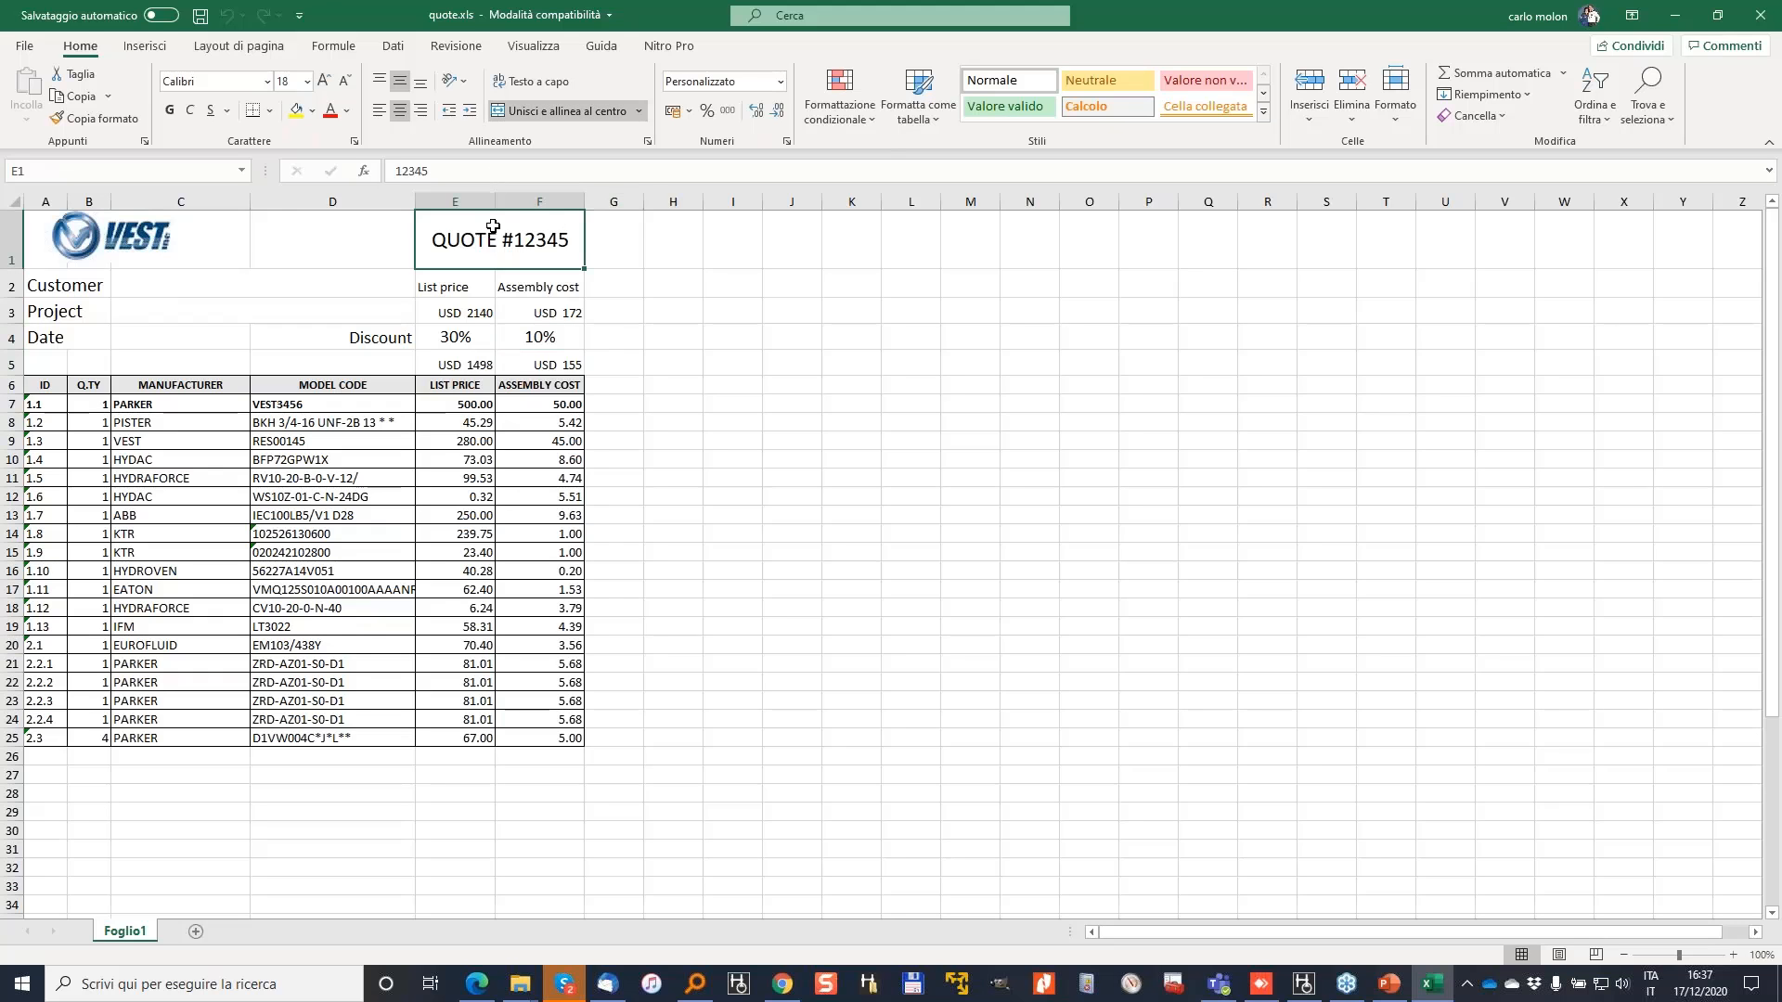
left_click(444, 313)
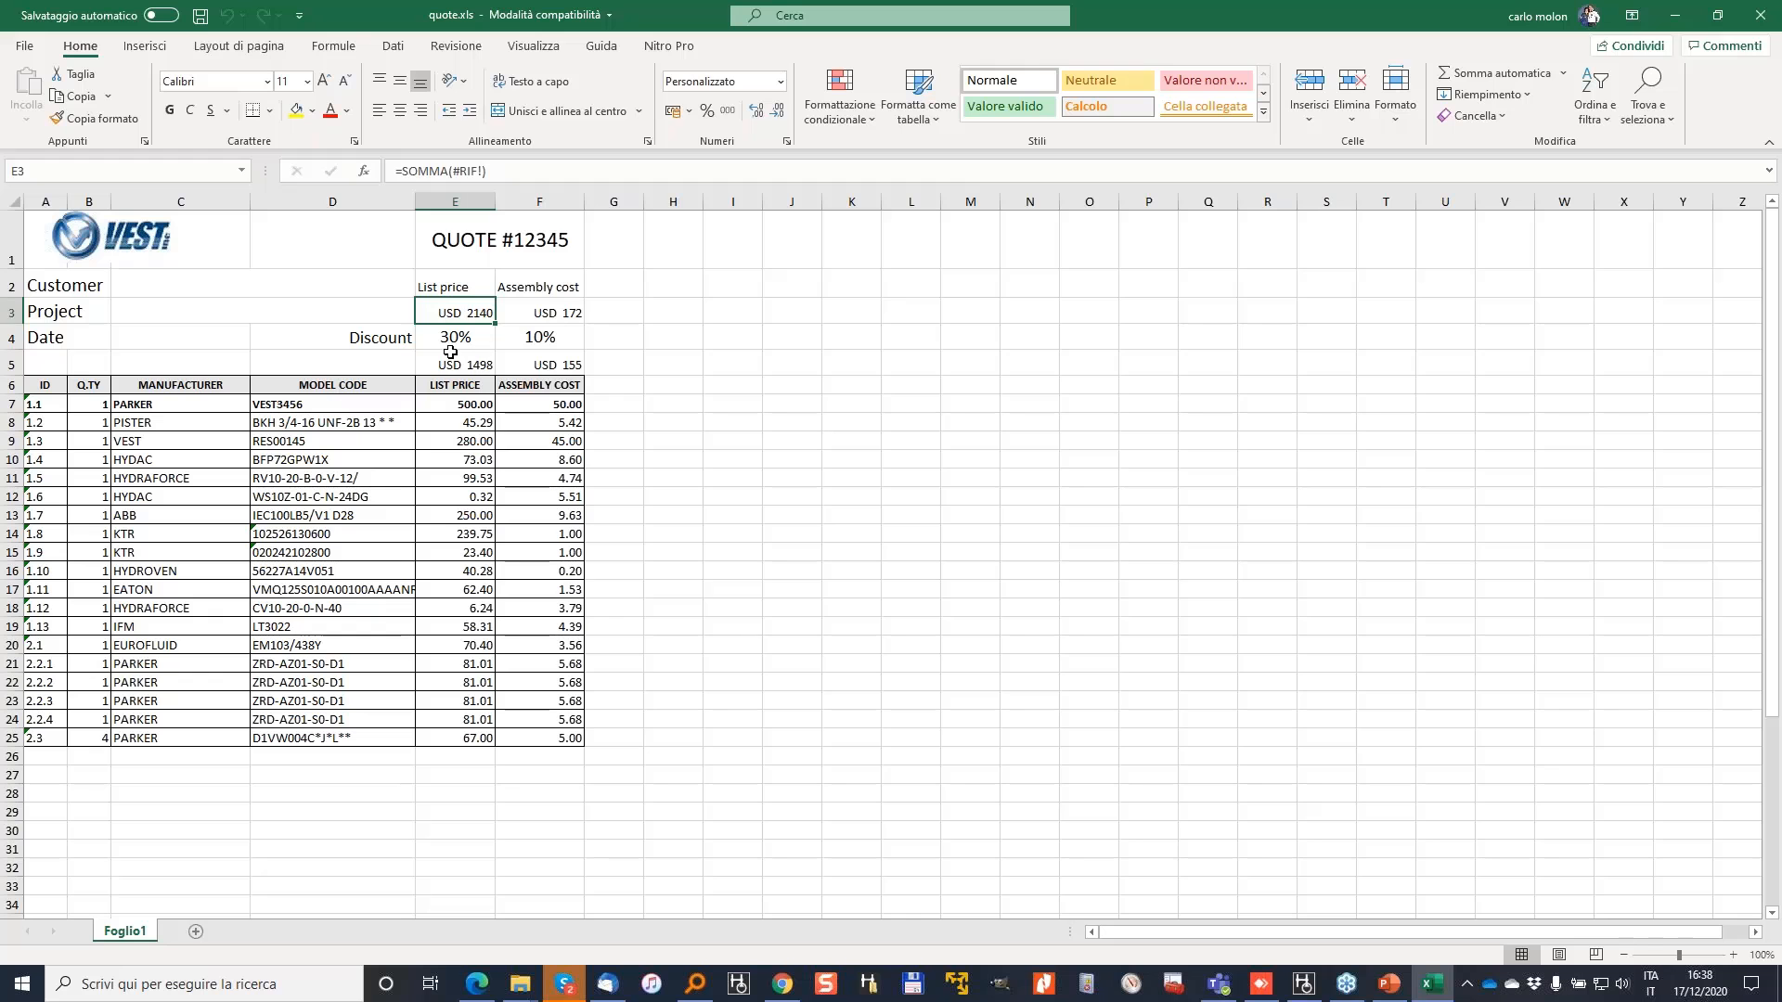
left_click(451, 343)
key("BackSpace")
key("BackSpace")
key("BackSpace")
type("25")
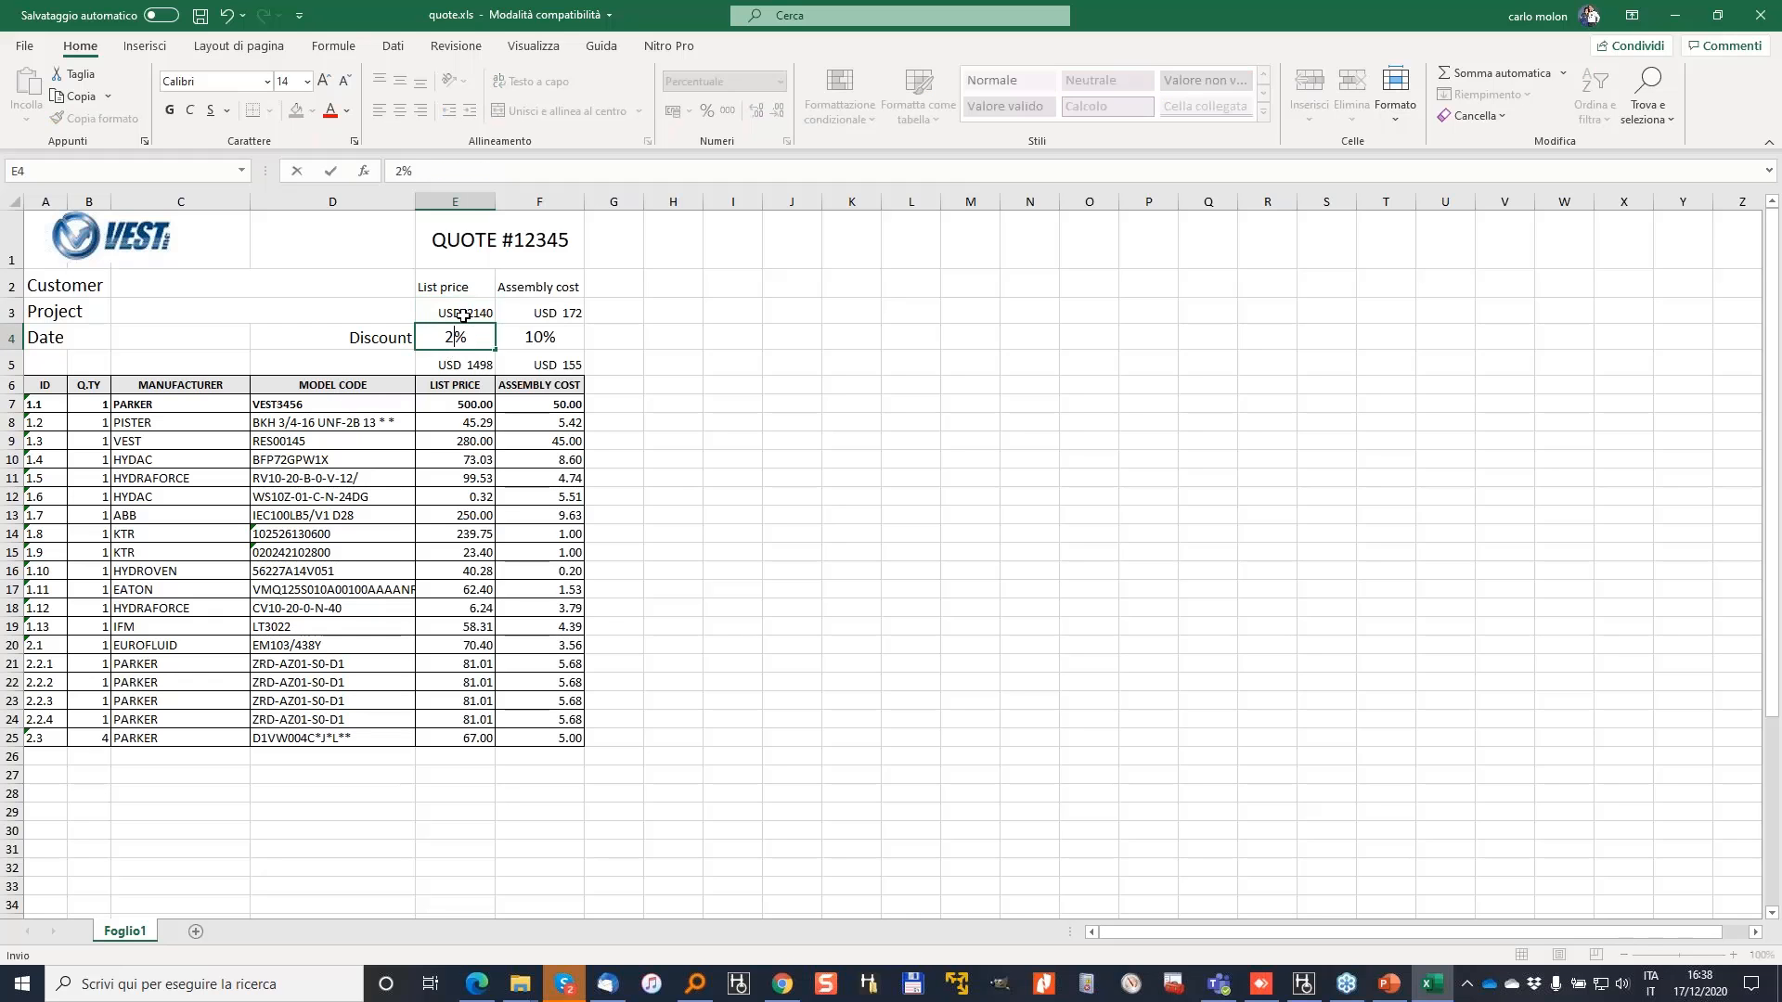
key("Tab")
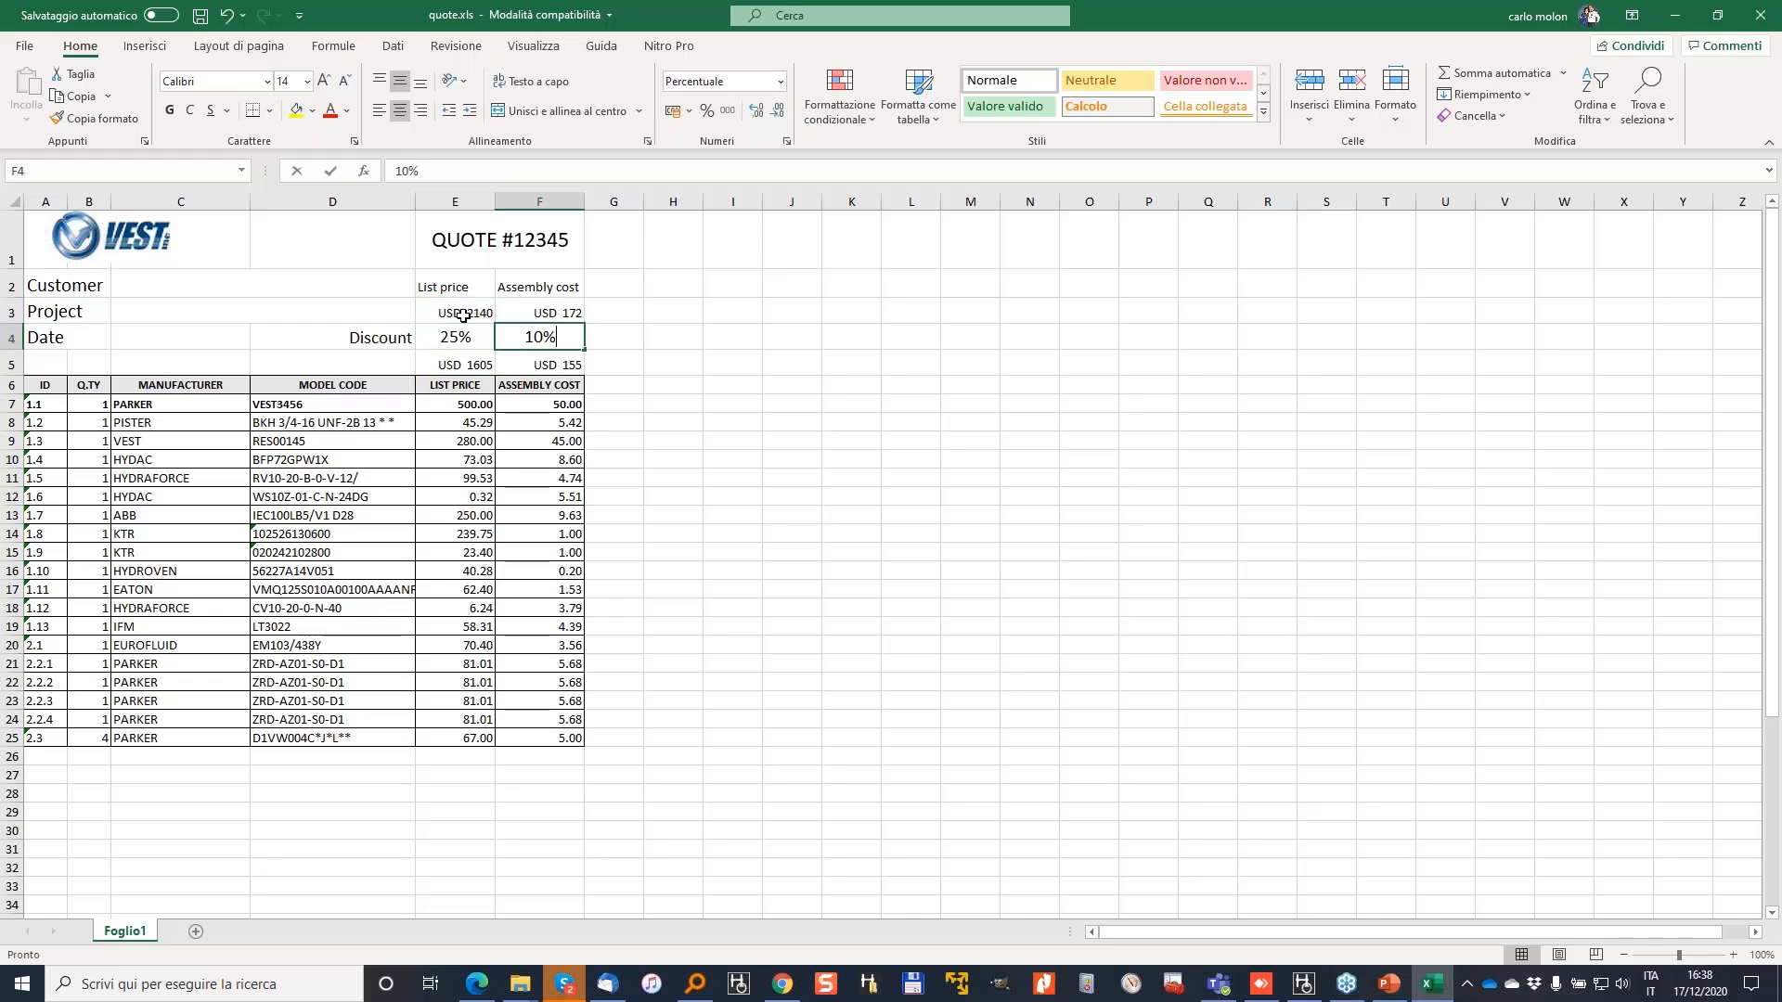
key("Return")
Step: Select the list price and assembly cost ranges to check their totals, then minimize Excel
left_click(559, 408)
left_click_drag(560, 412, 557, 629)
left_click_drag(468, 442, 474, 629)
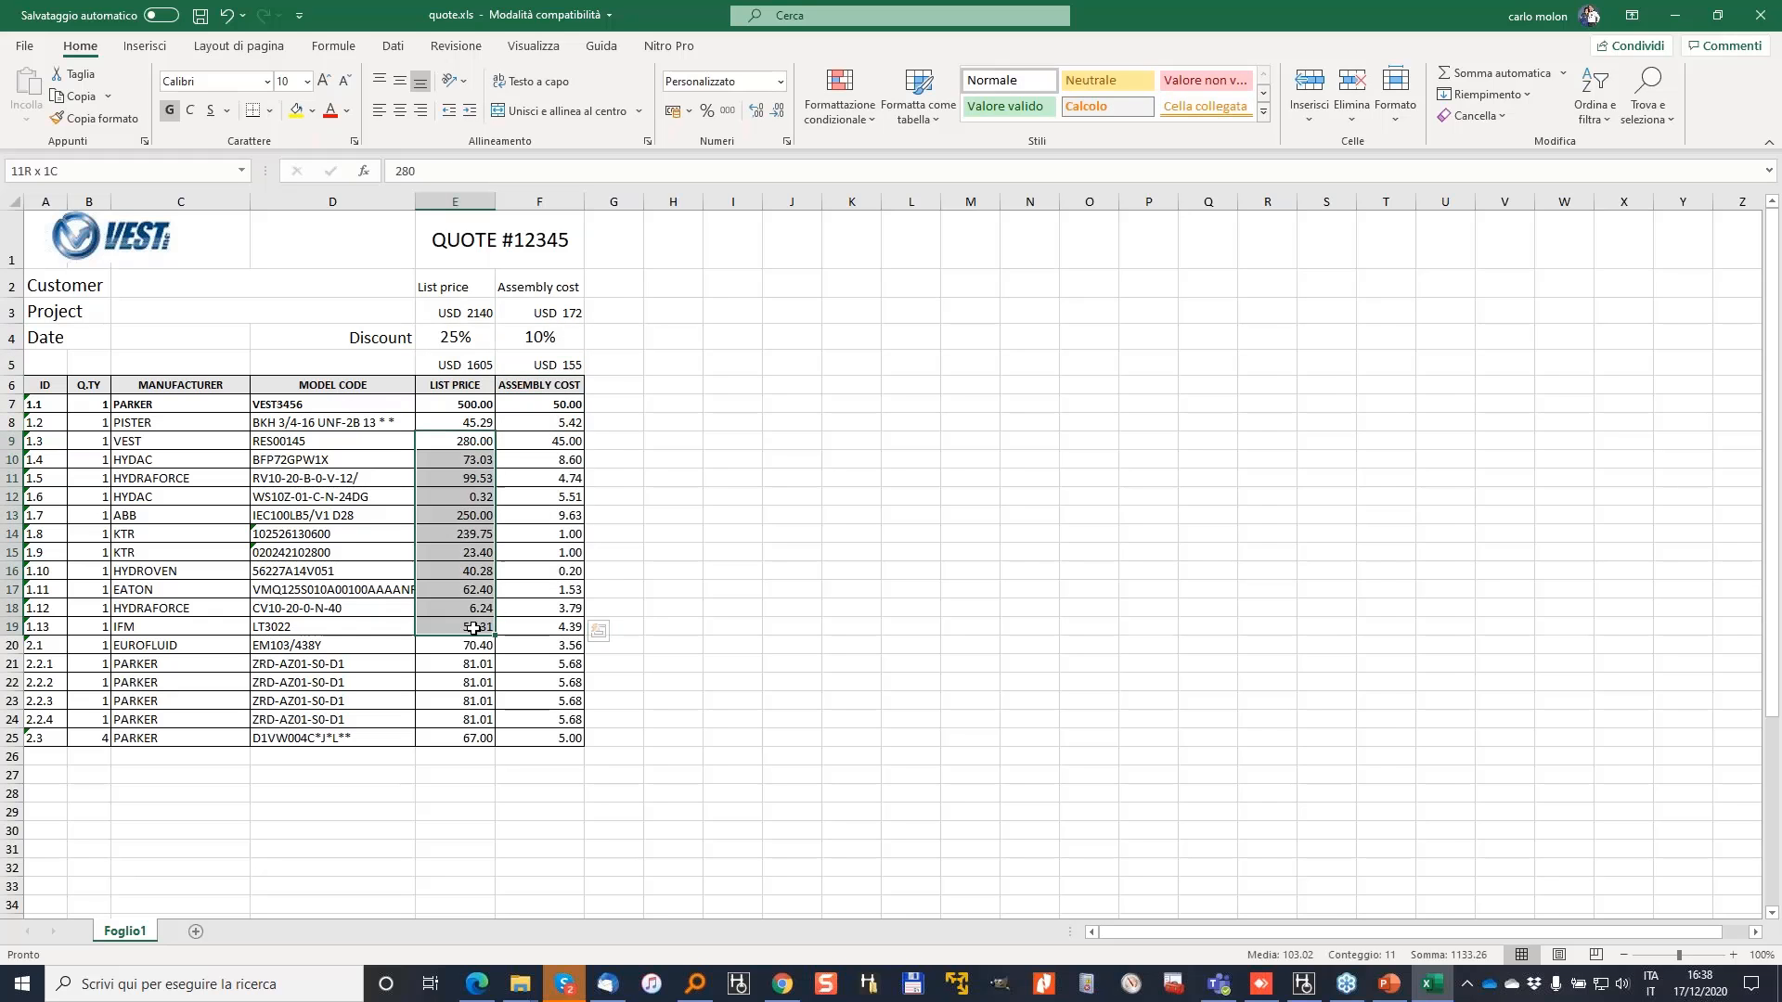
left_click_drag(474, 406, 474, 536)
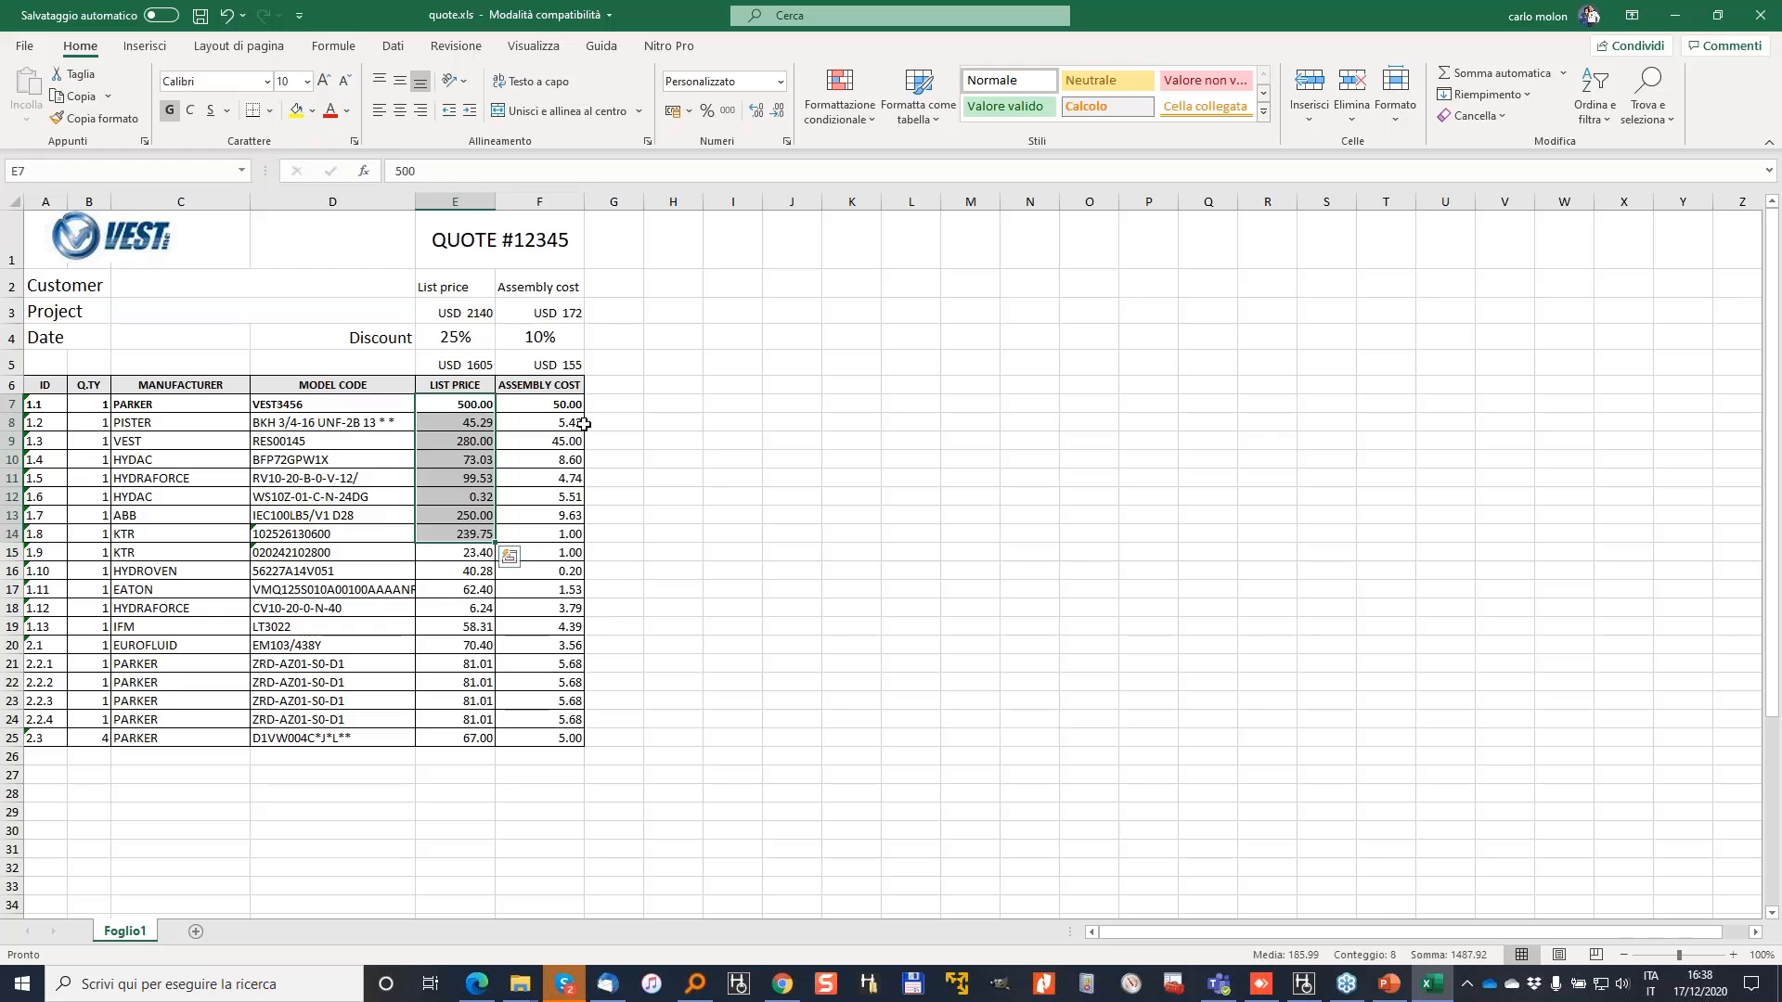
left_click_drag(583, 424, 557, 627)
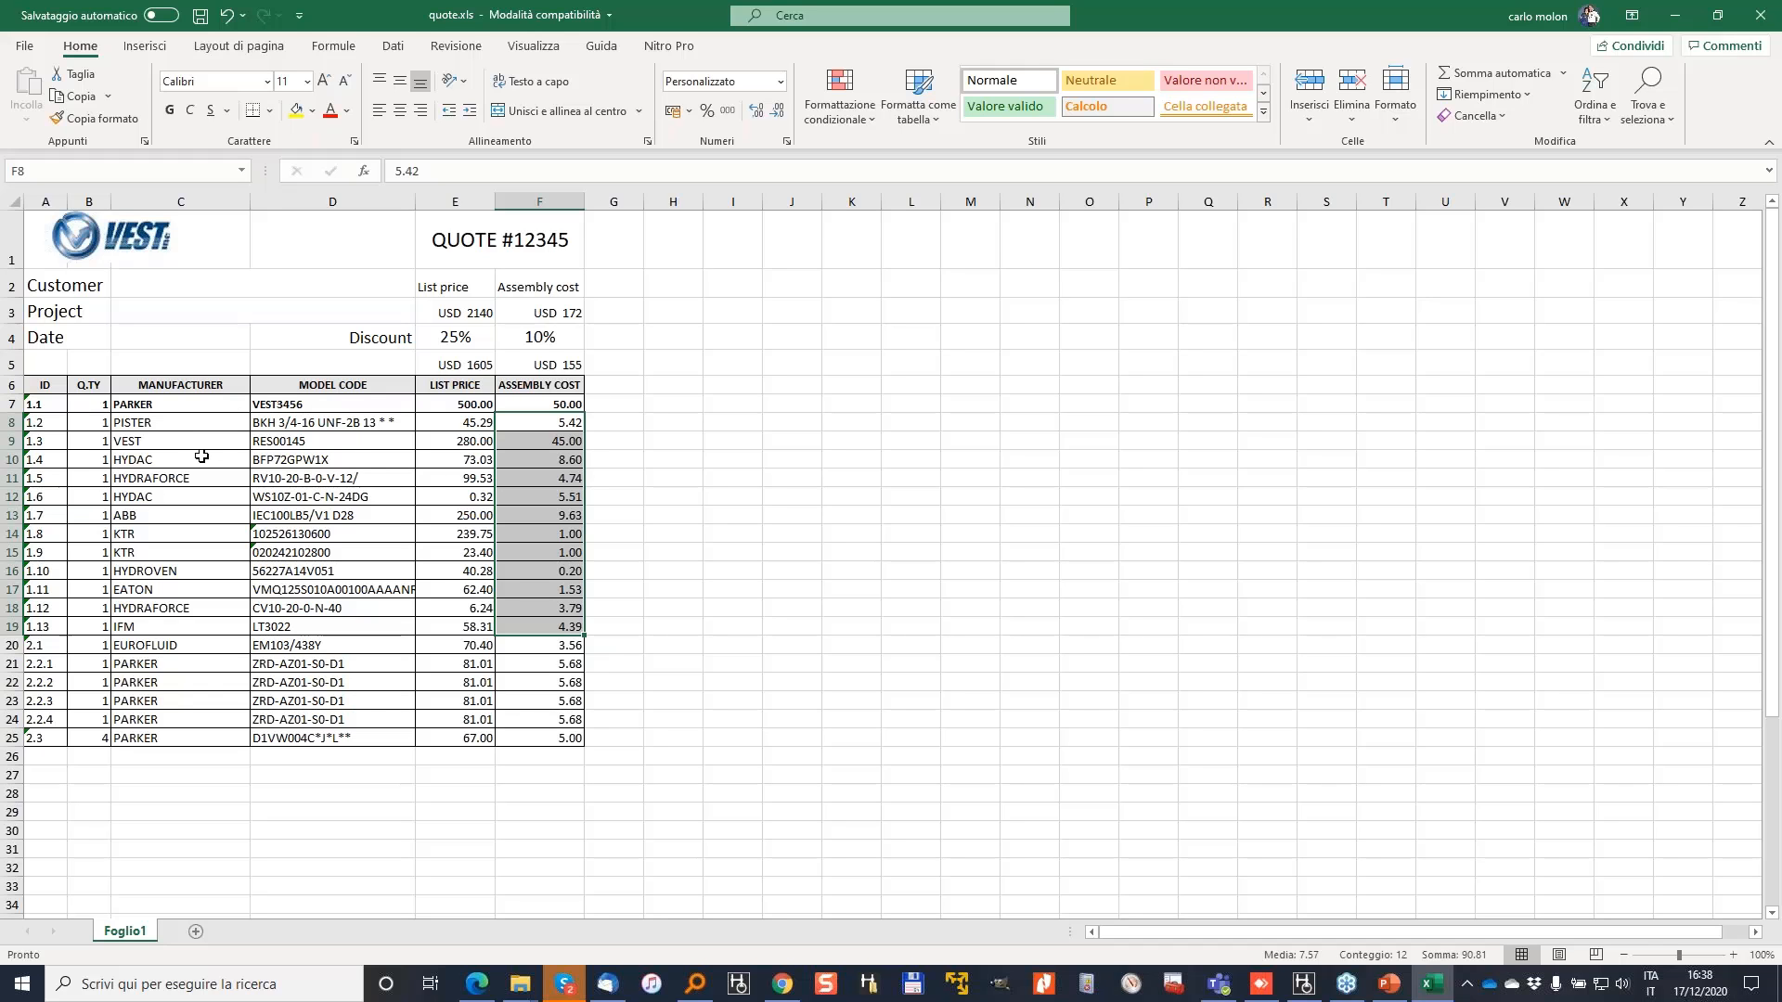
left_click(390, 456)
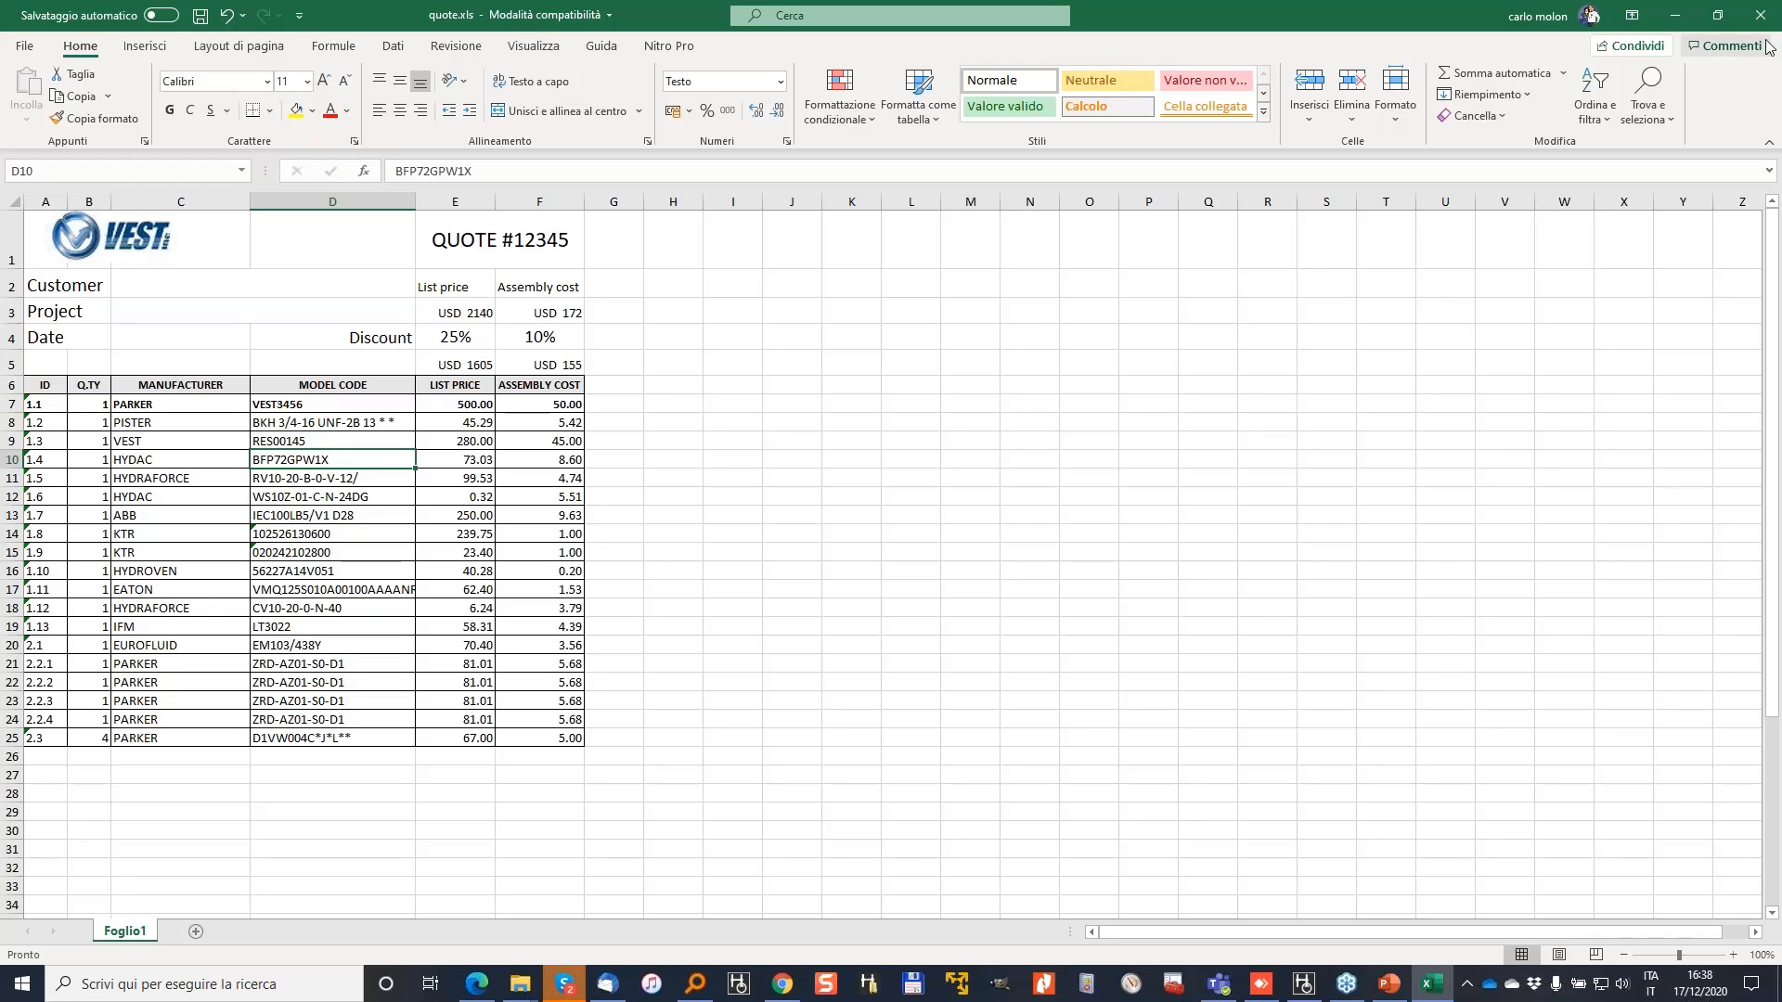
left_click(1670, 13)
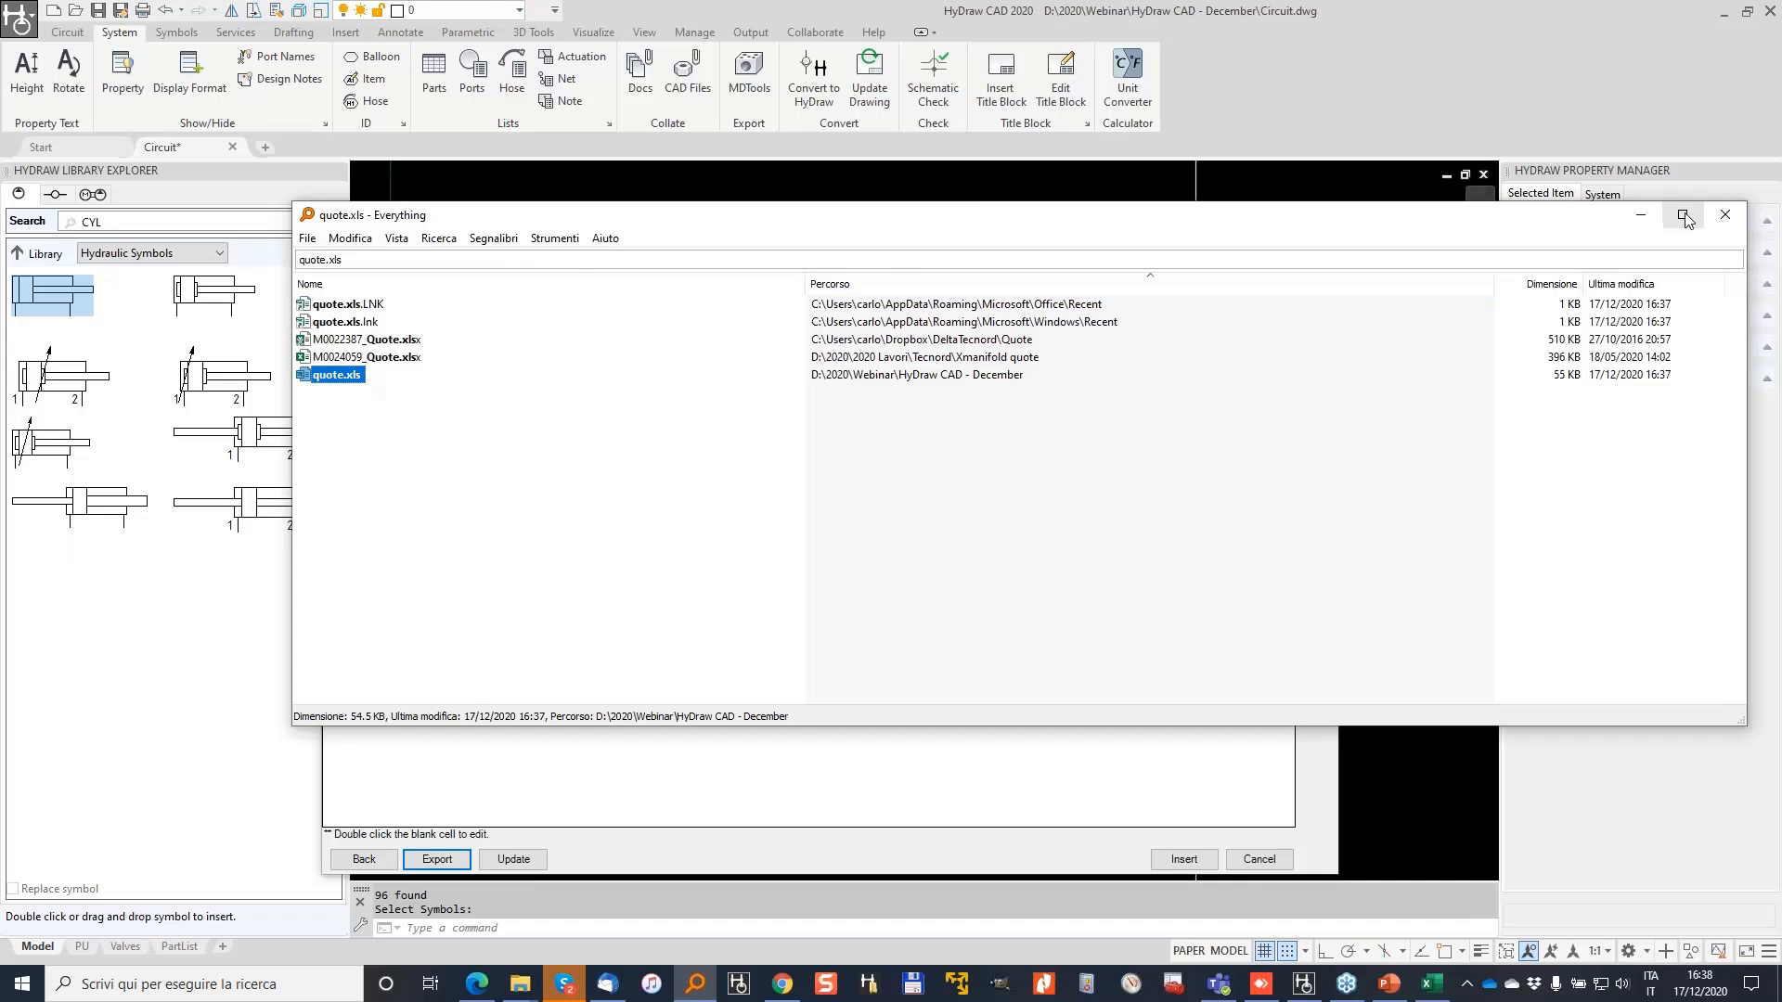
Step: Dismiss the search results and the parts list without inserting it, then save Circuit.dwg
left_click(1640, 217)
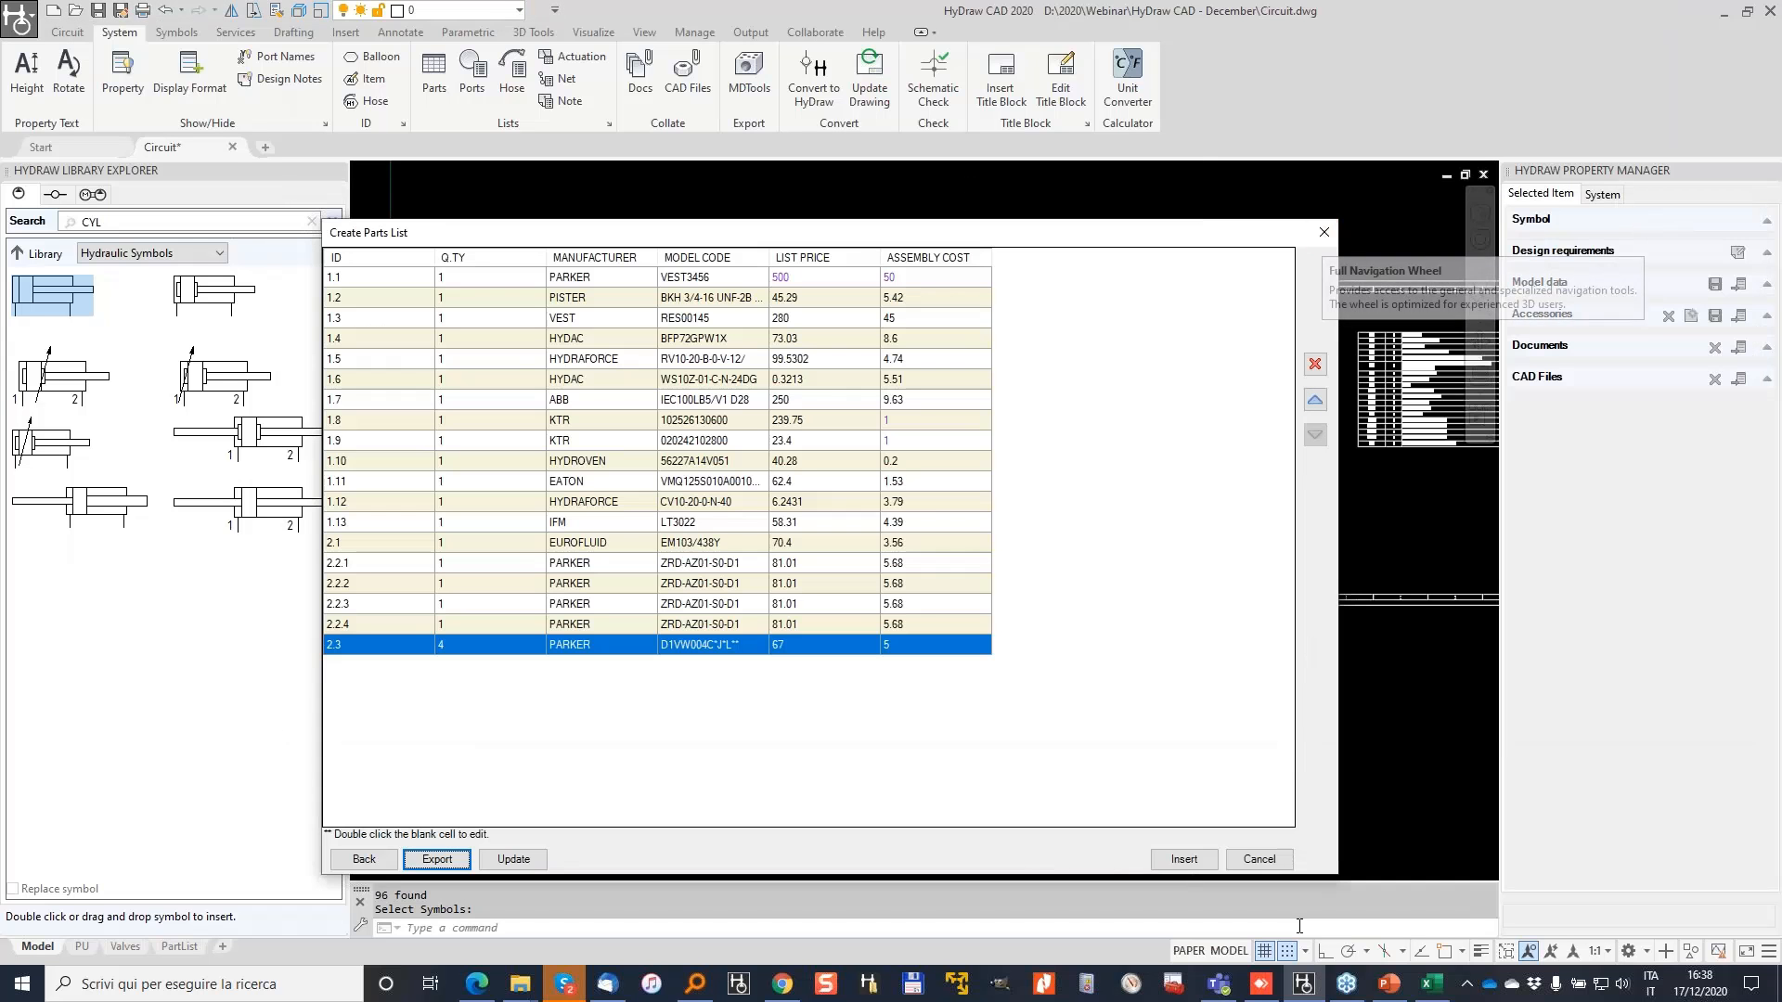
left_click(1273, 855)
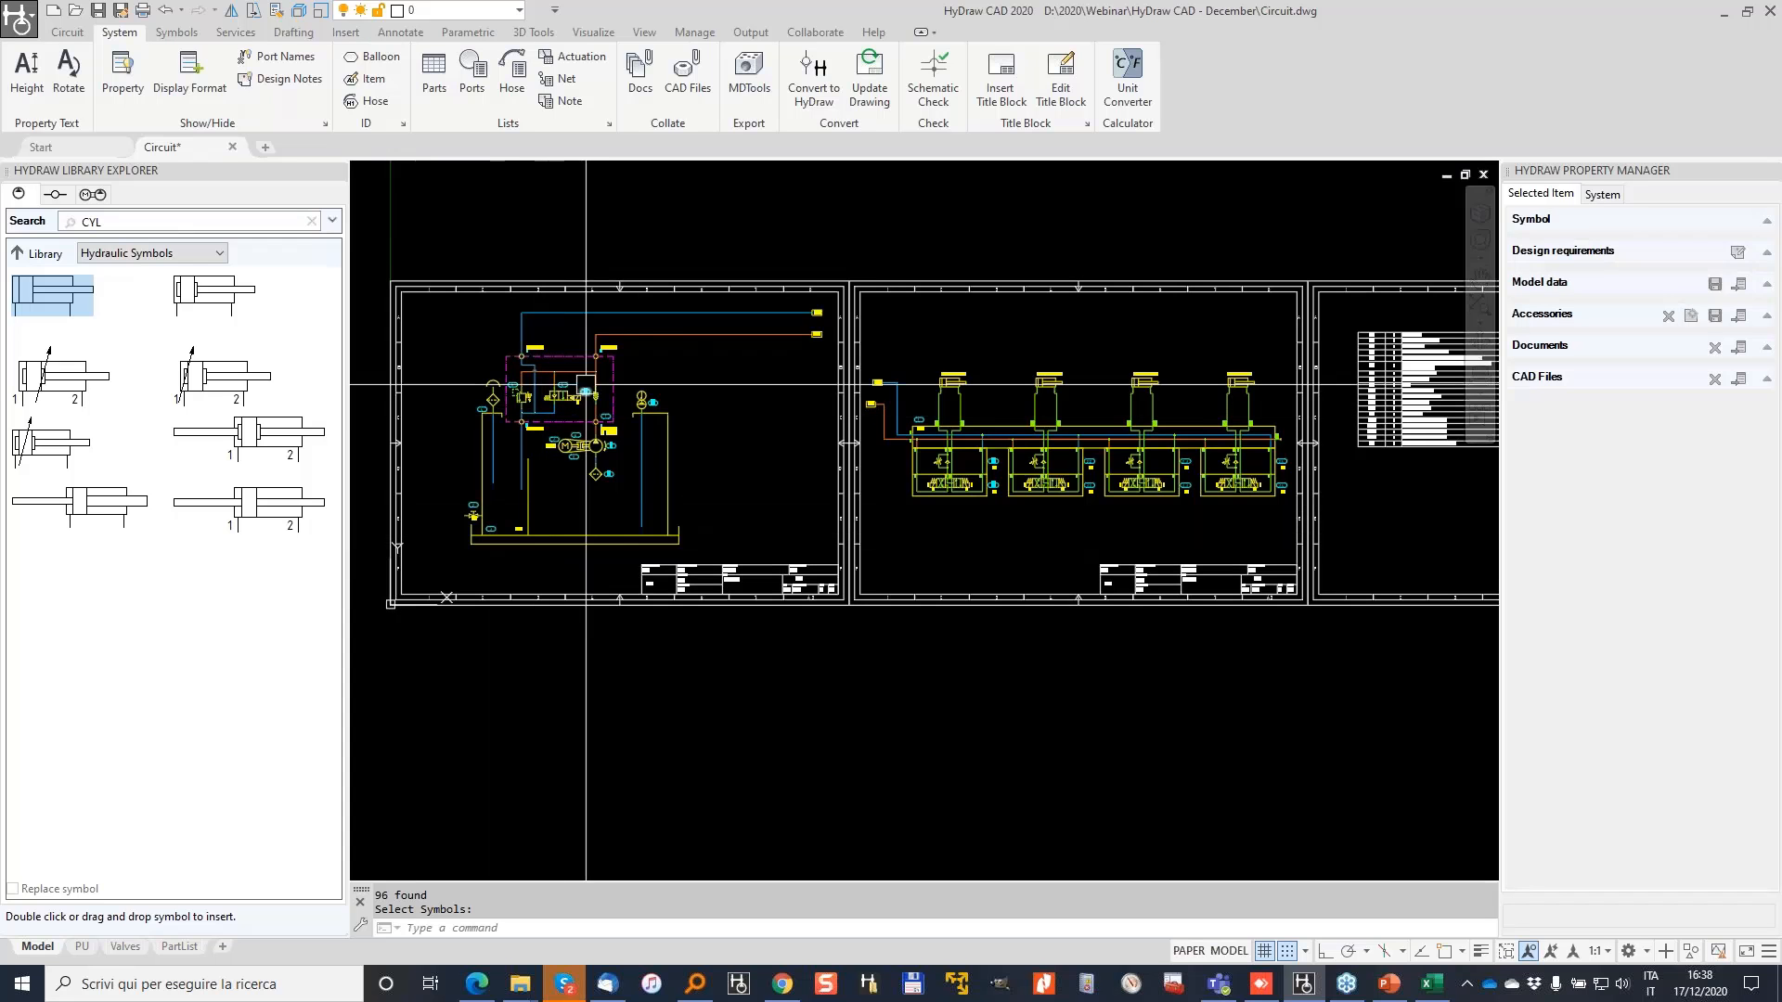
left_click(97, 13)
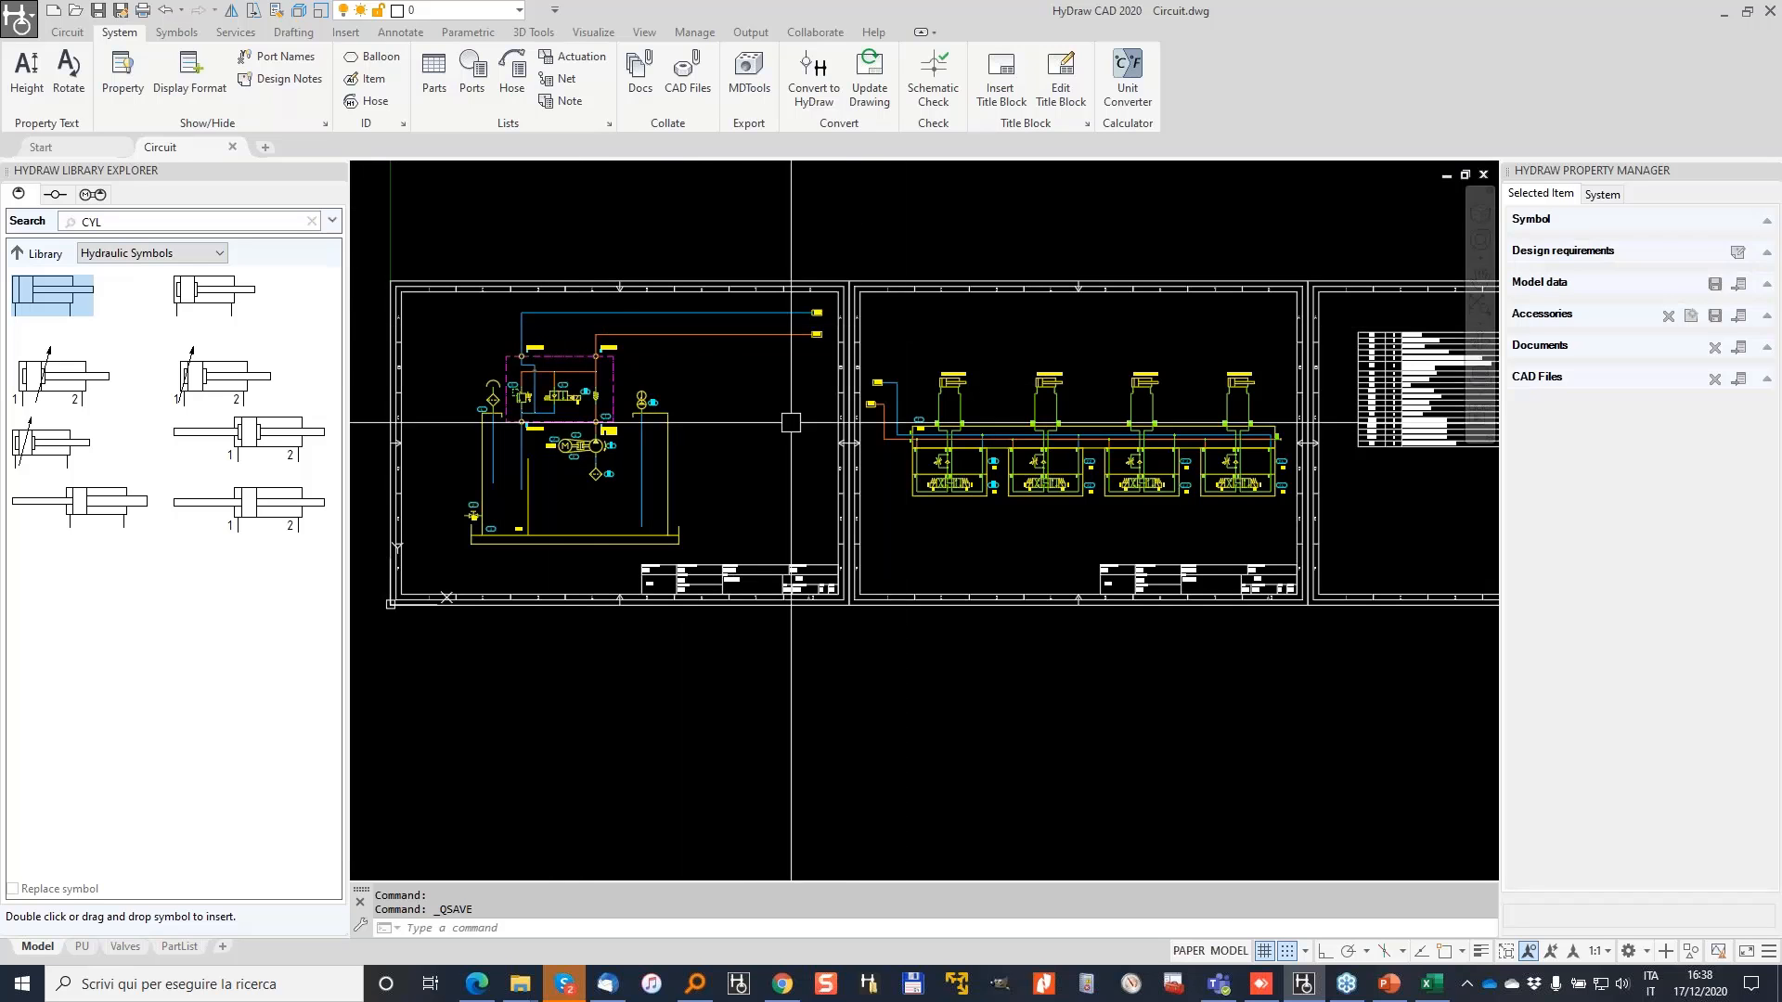
Step: Review the PU, Valves and PartList layouts, then return to the Model view
scroll(791, 423, "down", 2)
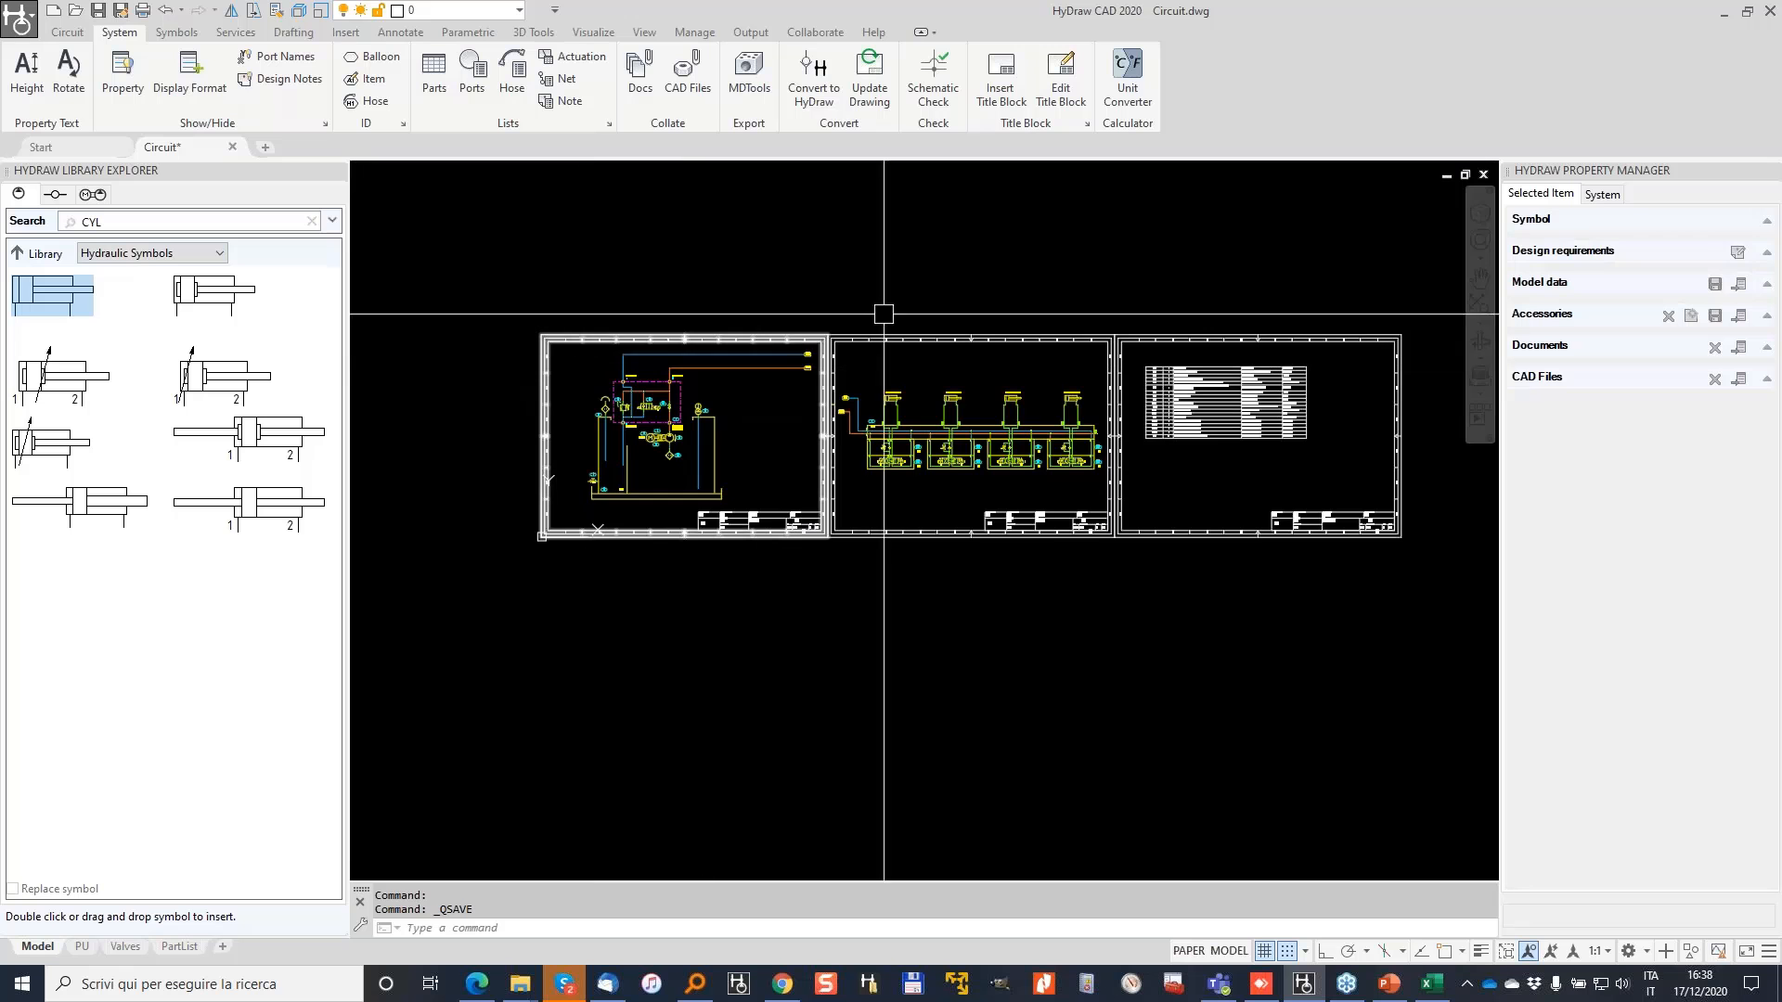
left_click(82, 946)
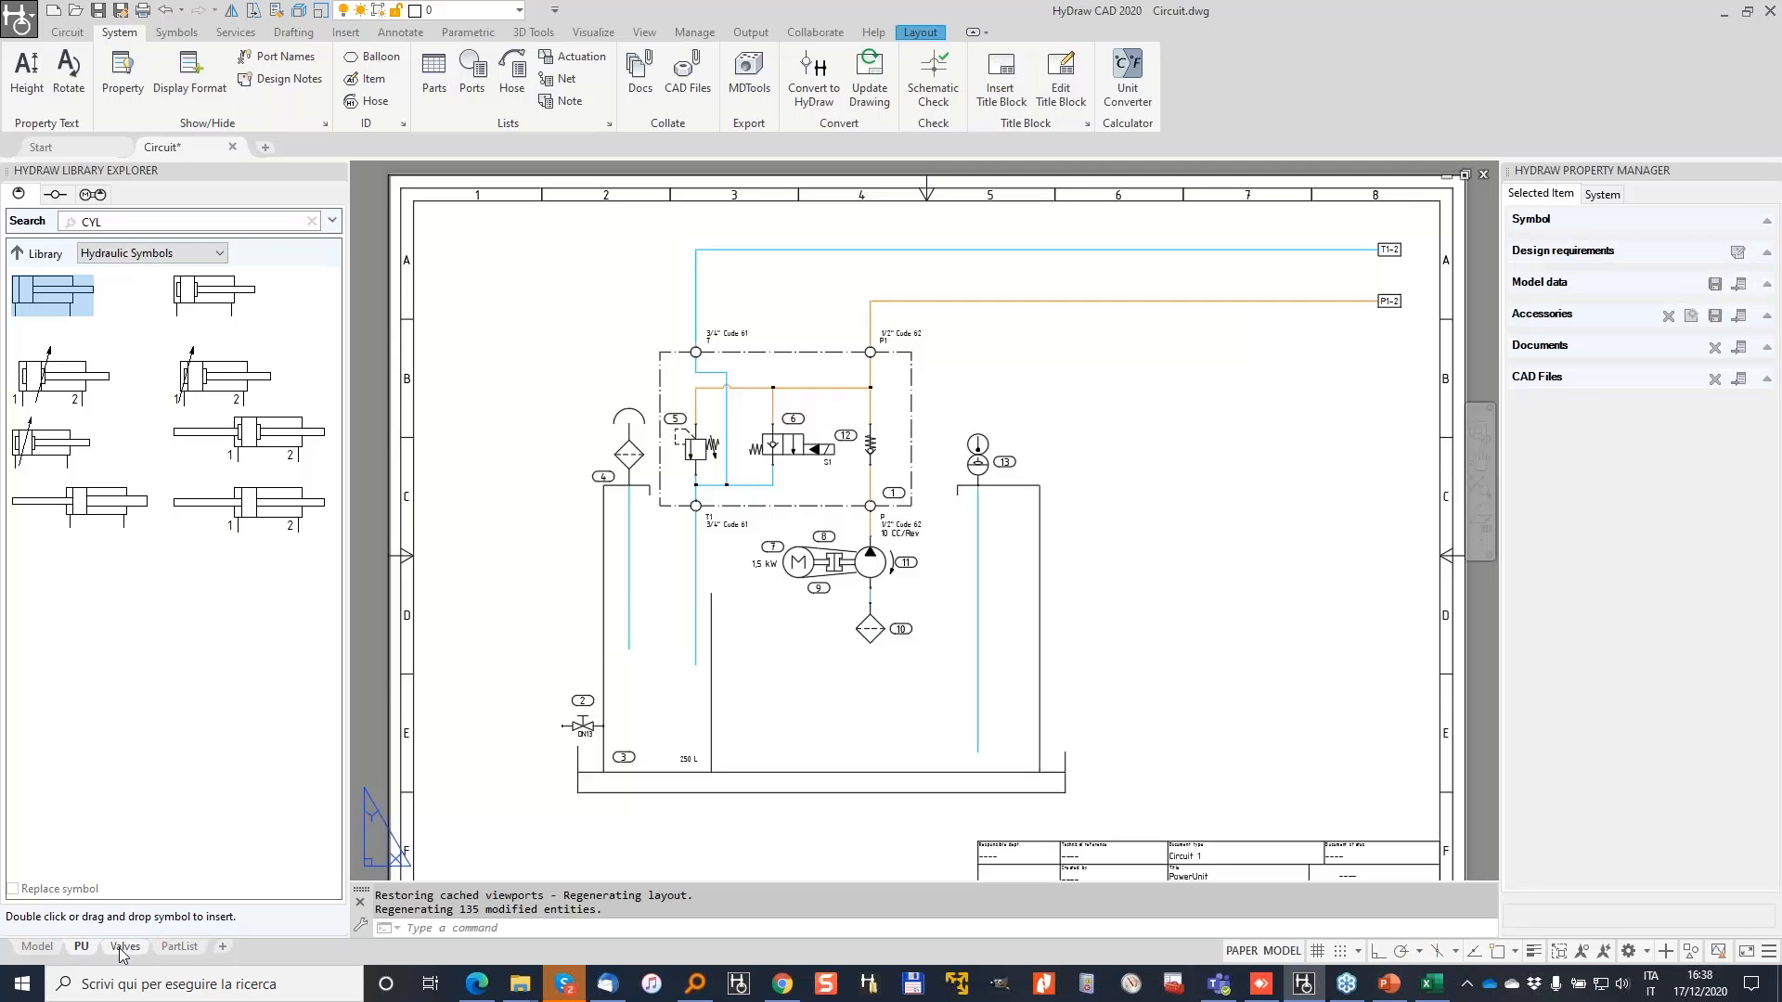
left_click(124, 948)
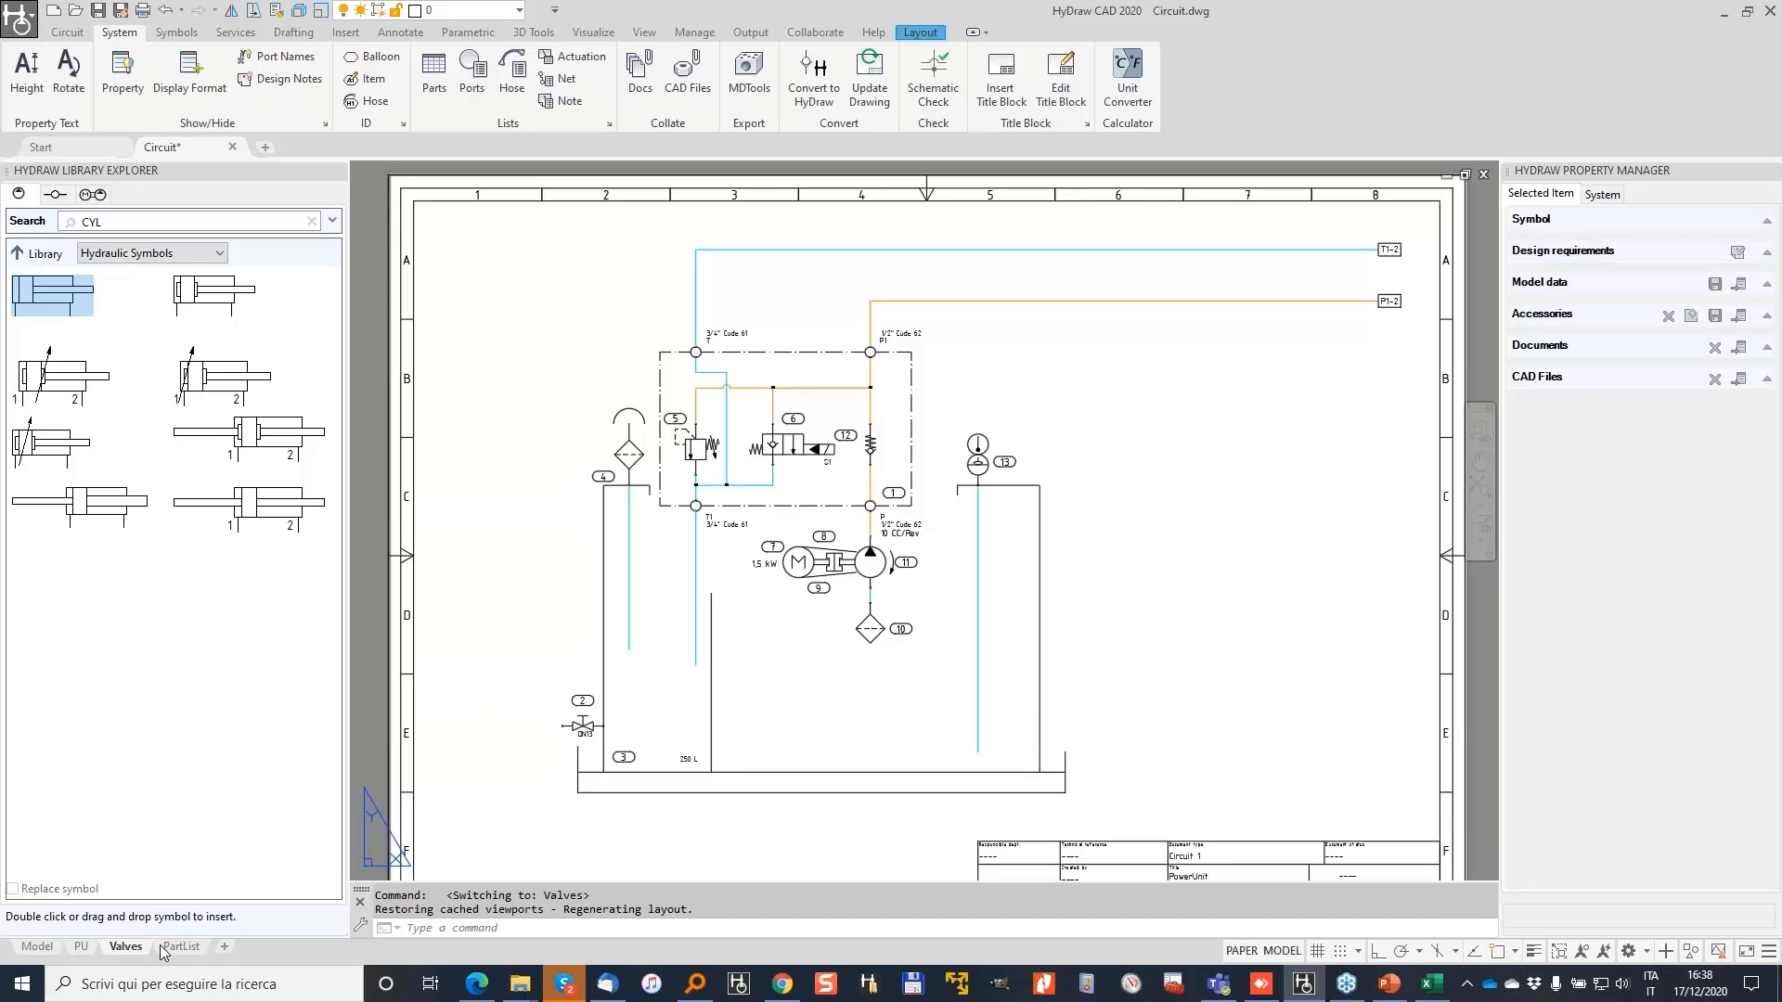
left_click(167, 947)
left_click(37, 947)
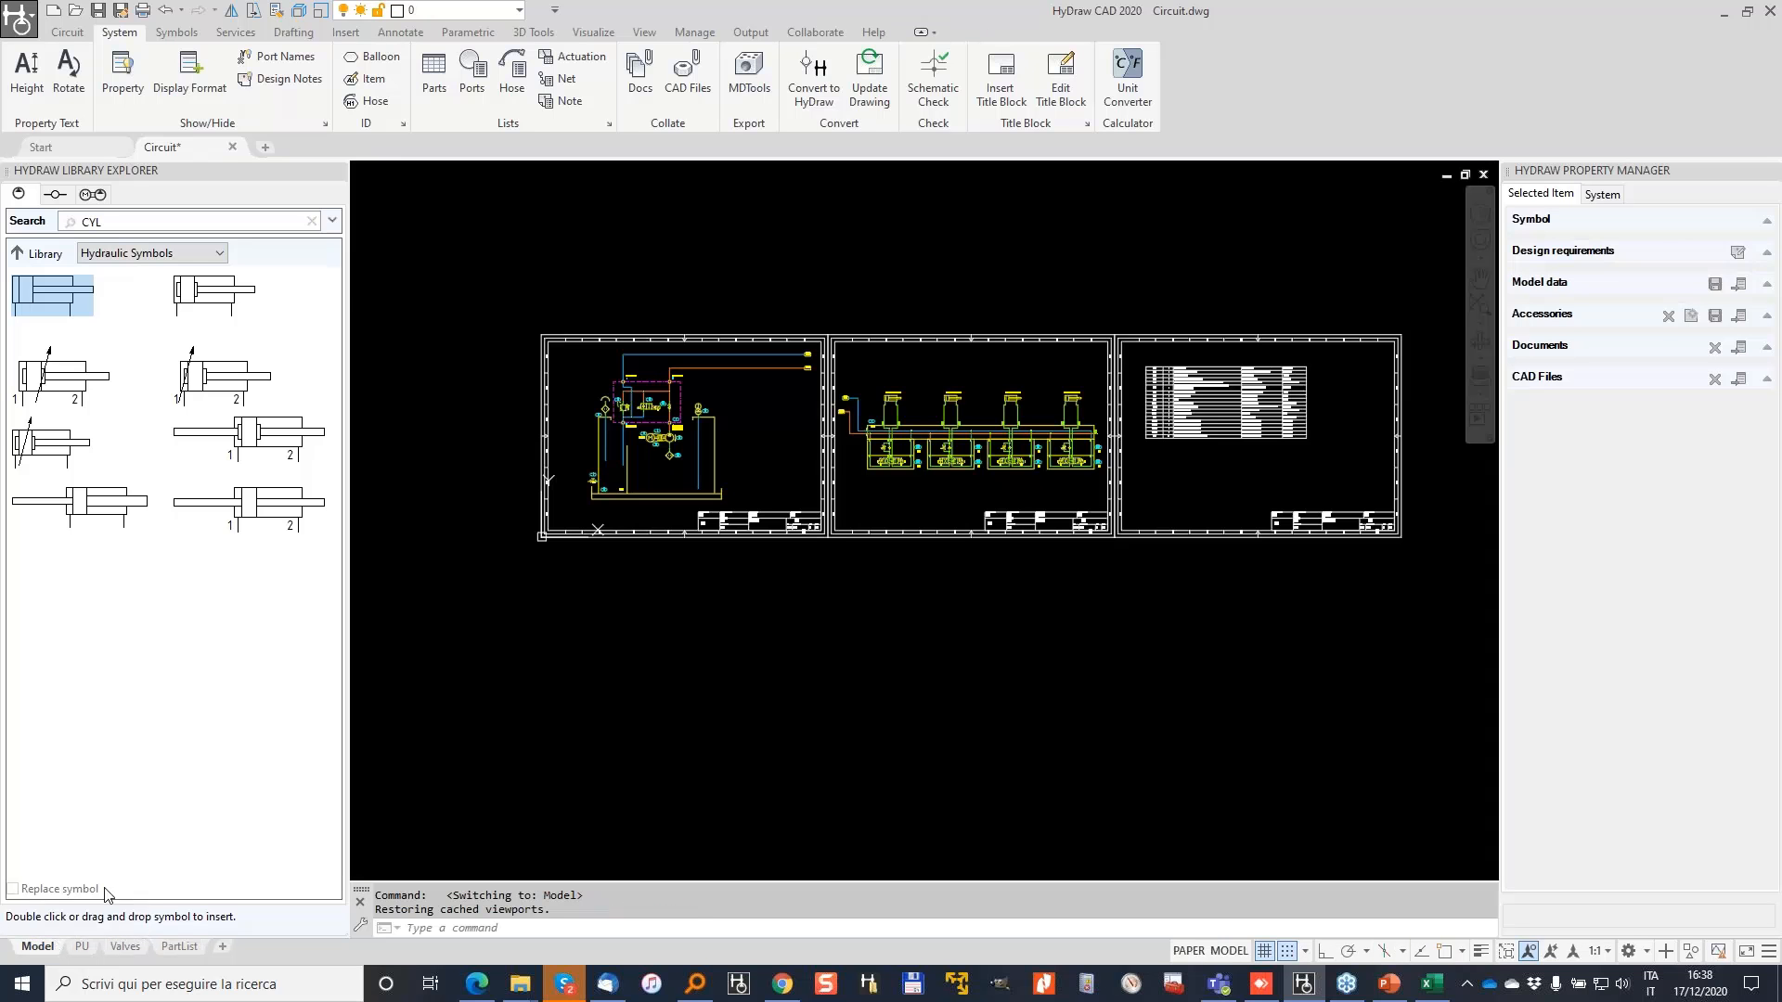
left_click(18, 19)
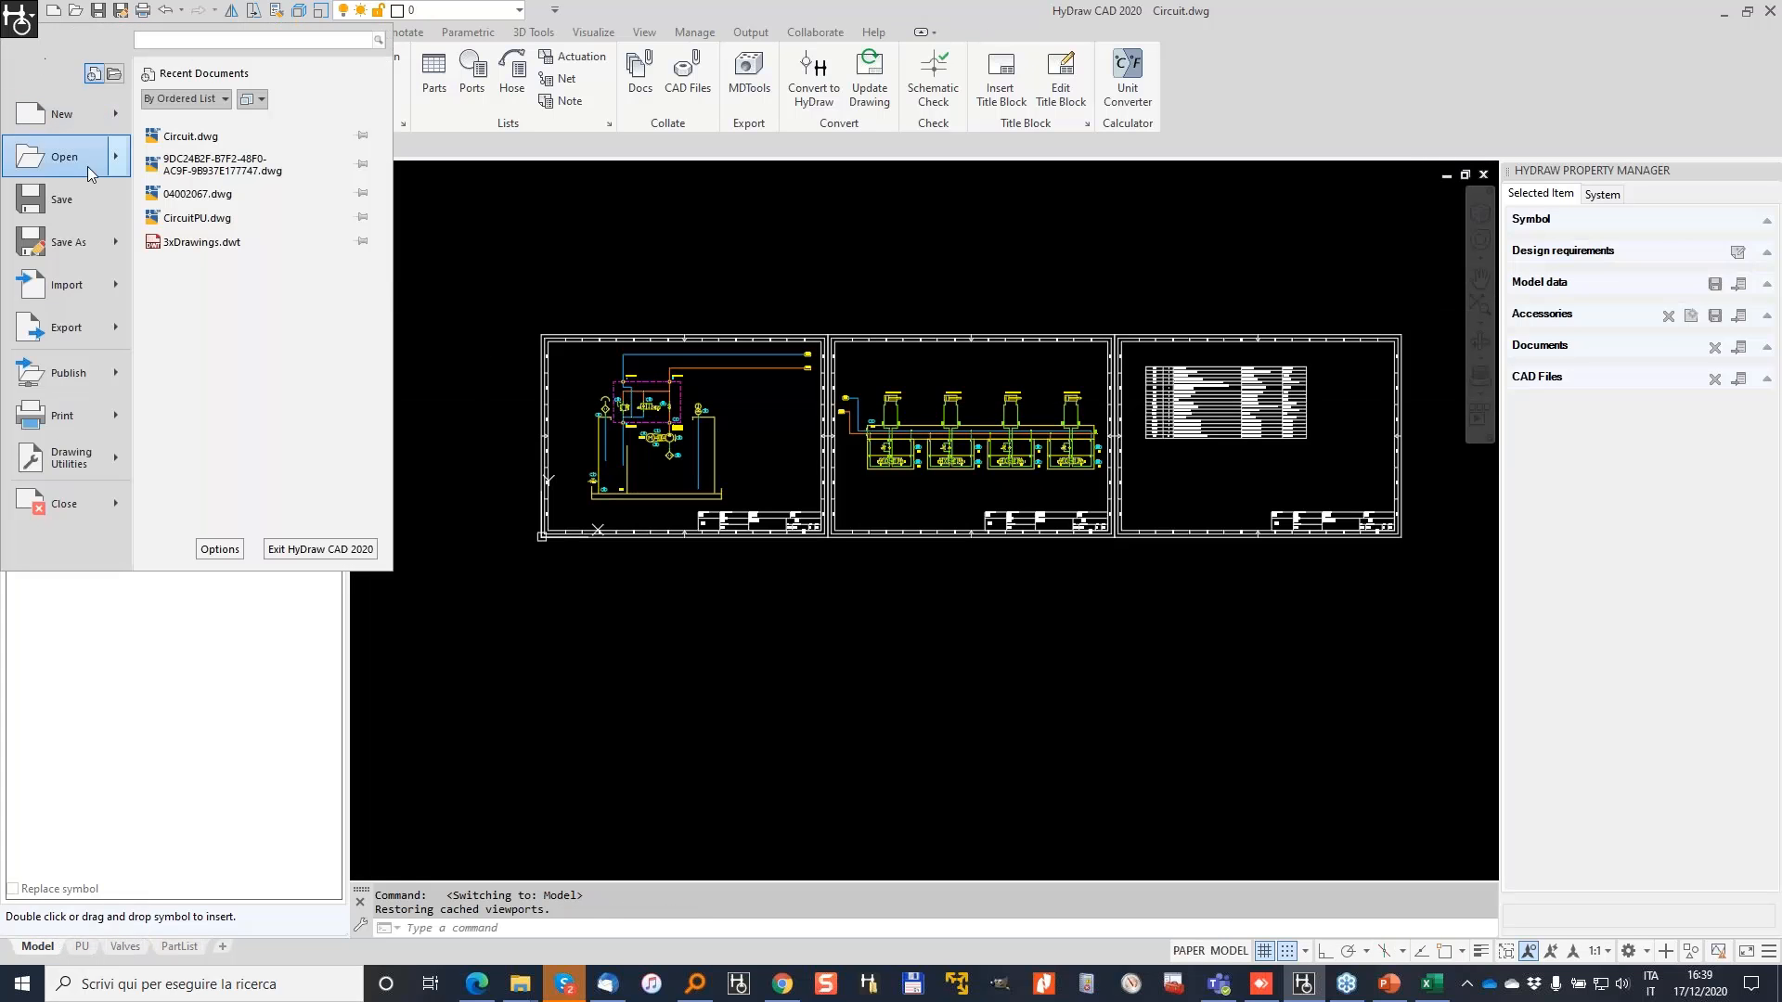
Step: Start a batch publish and remove the Circuit-Model sheet from the sheet list
mouse_move(84, 381)
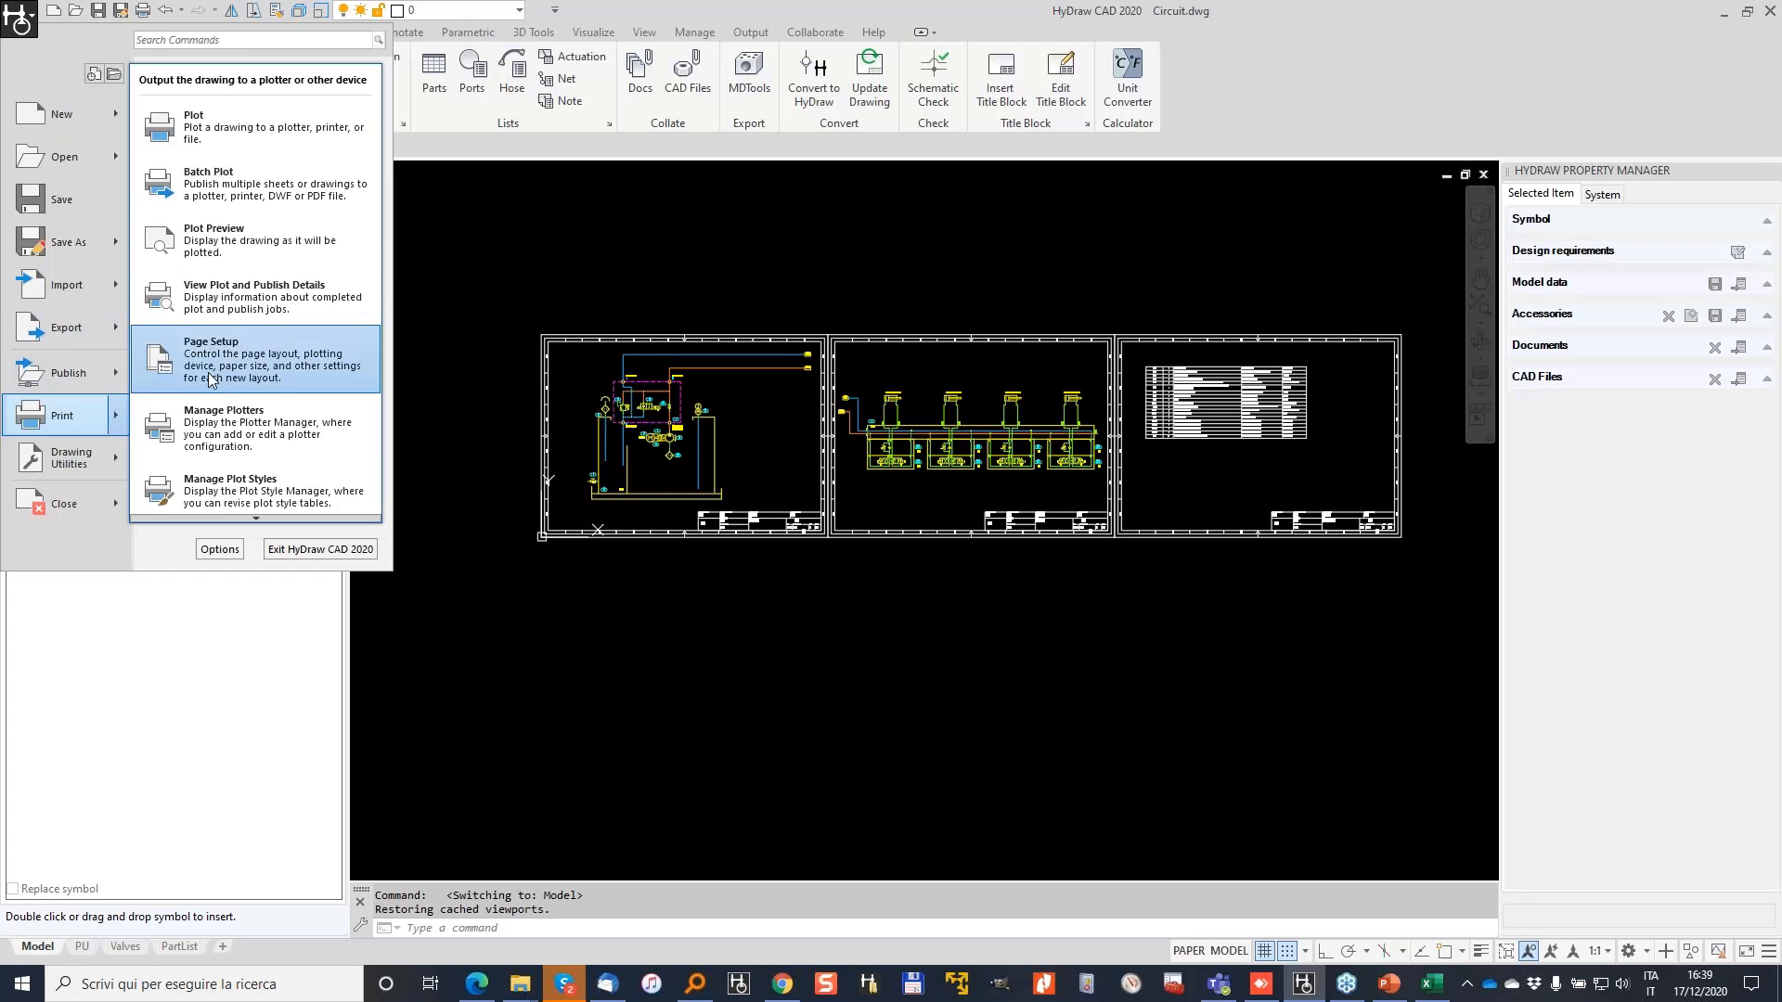
left_click(237, 183)
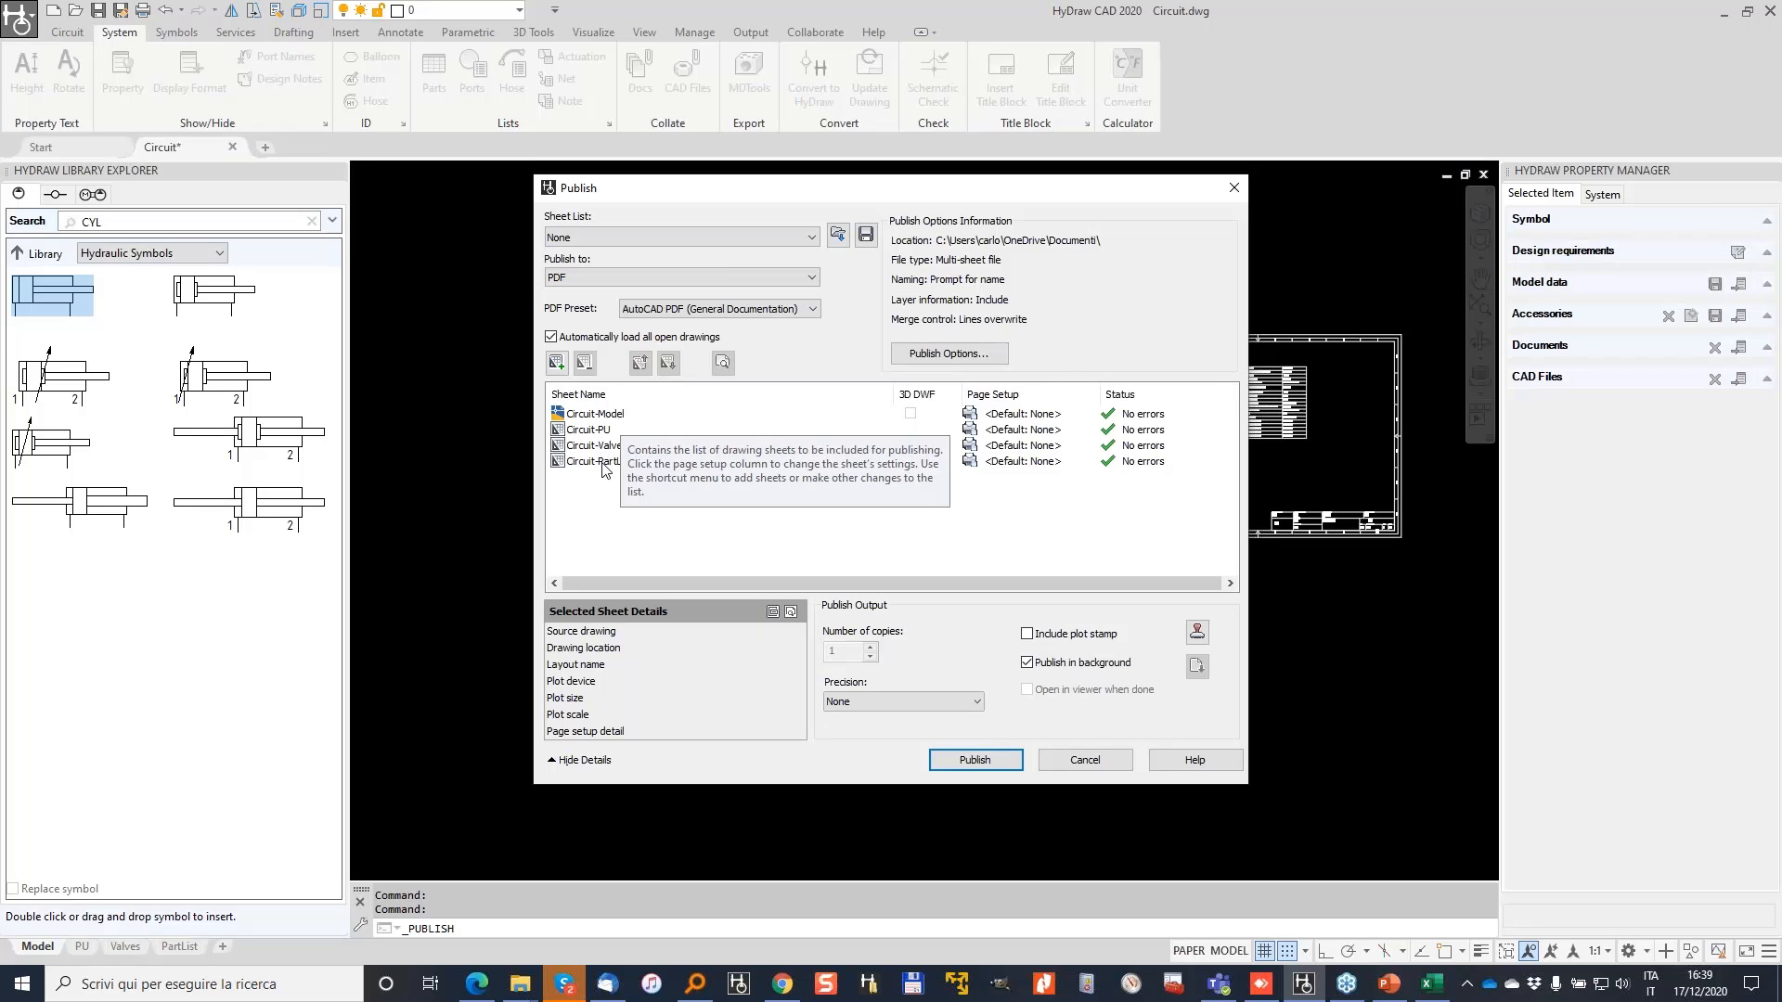
left_click(622, 415)
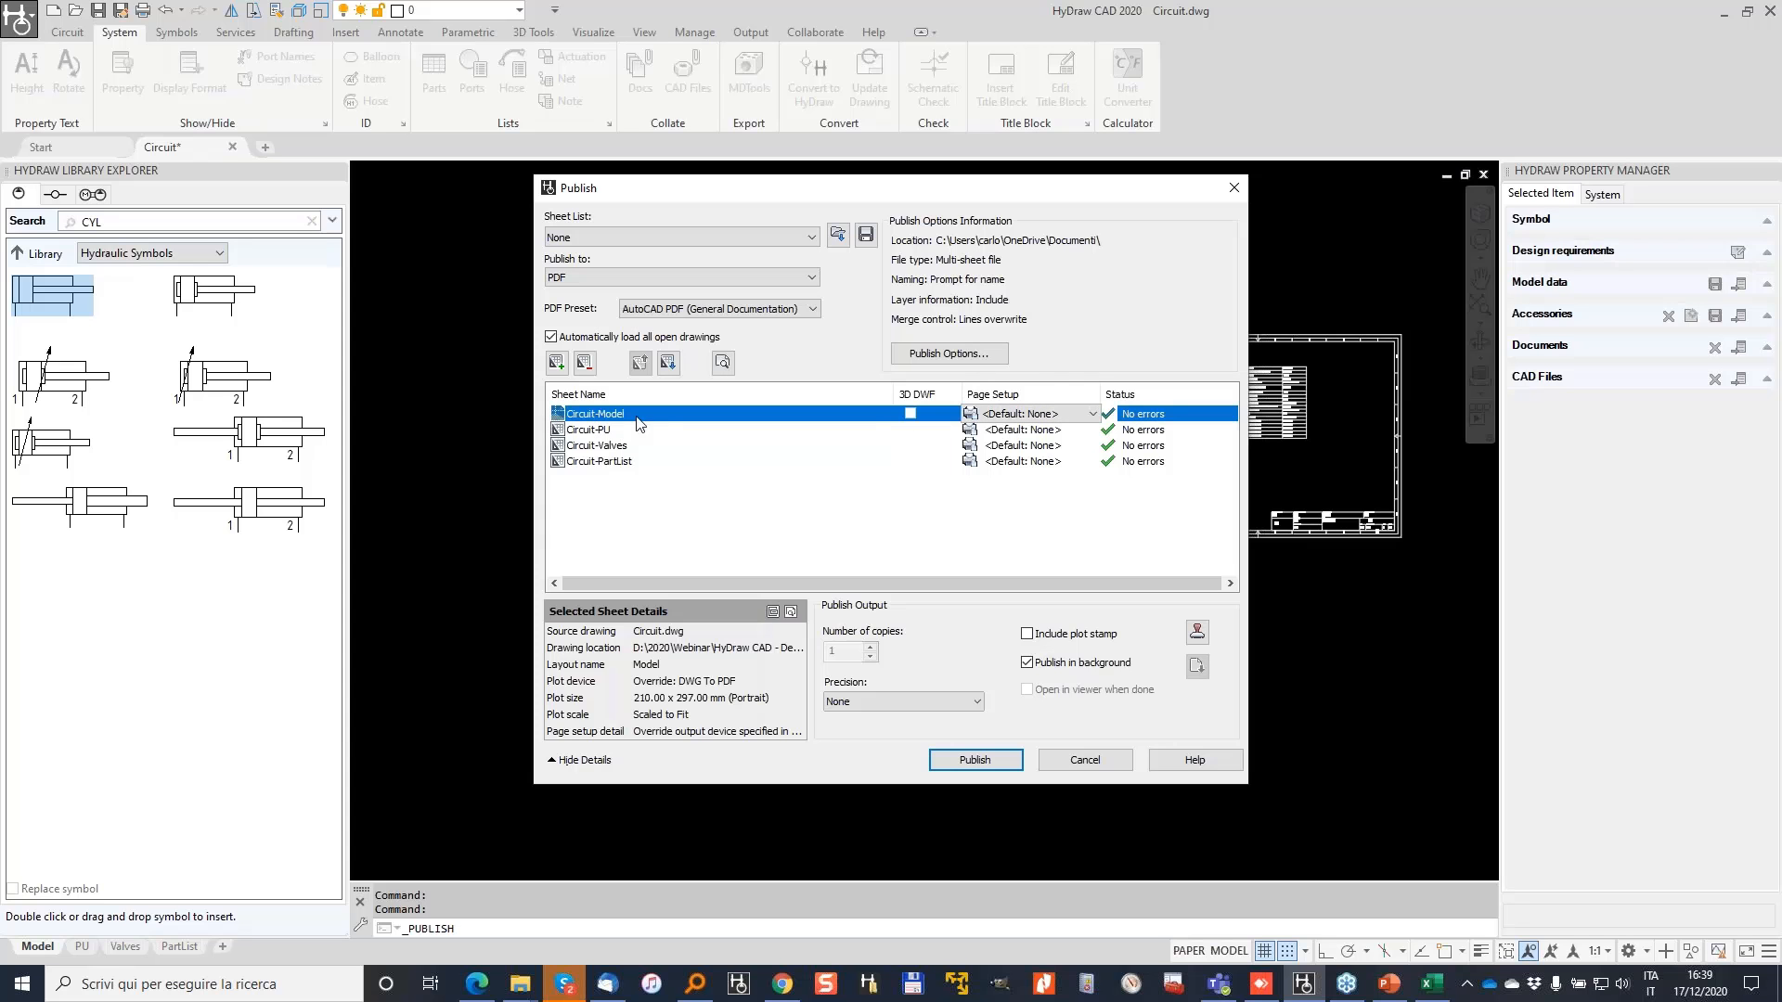
left_click(584, 361)
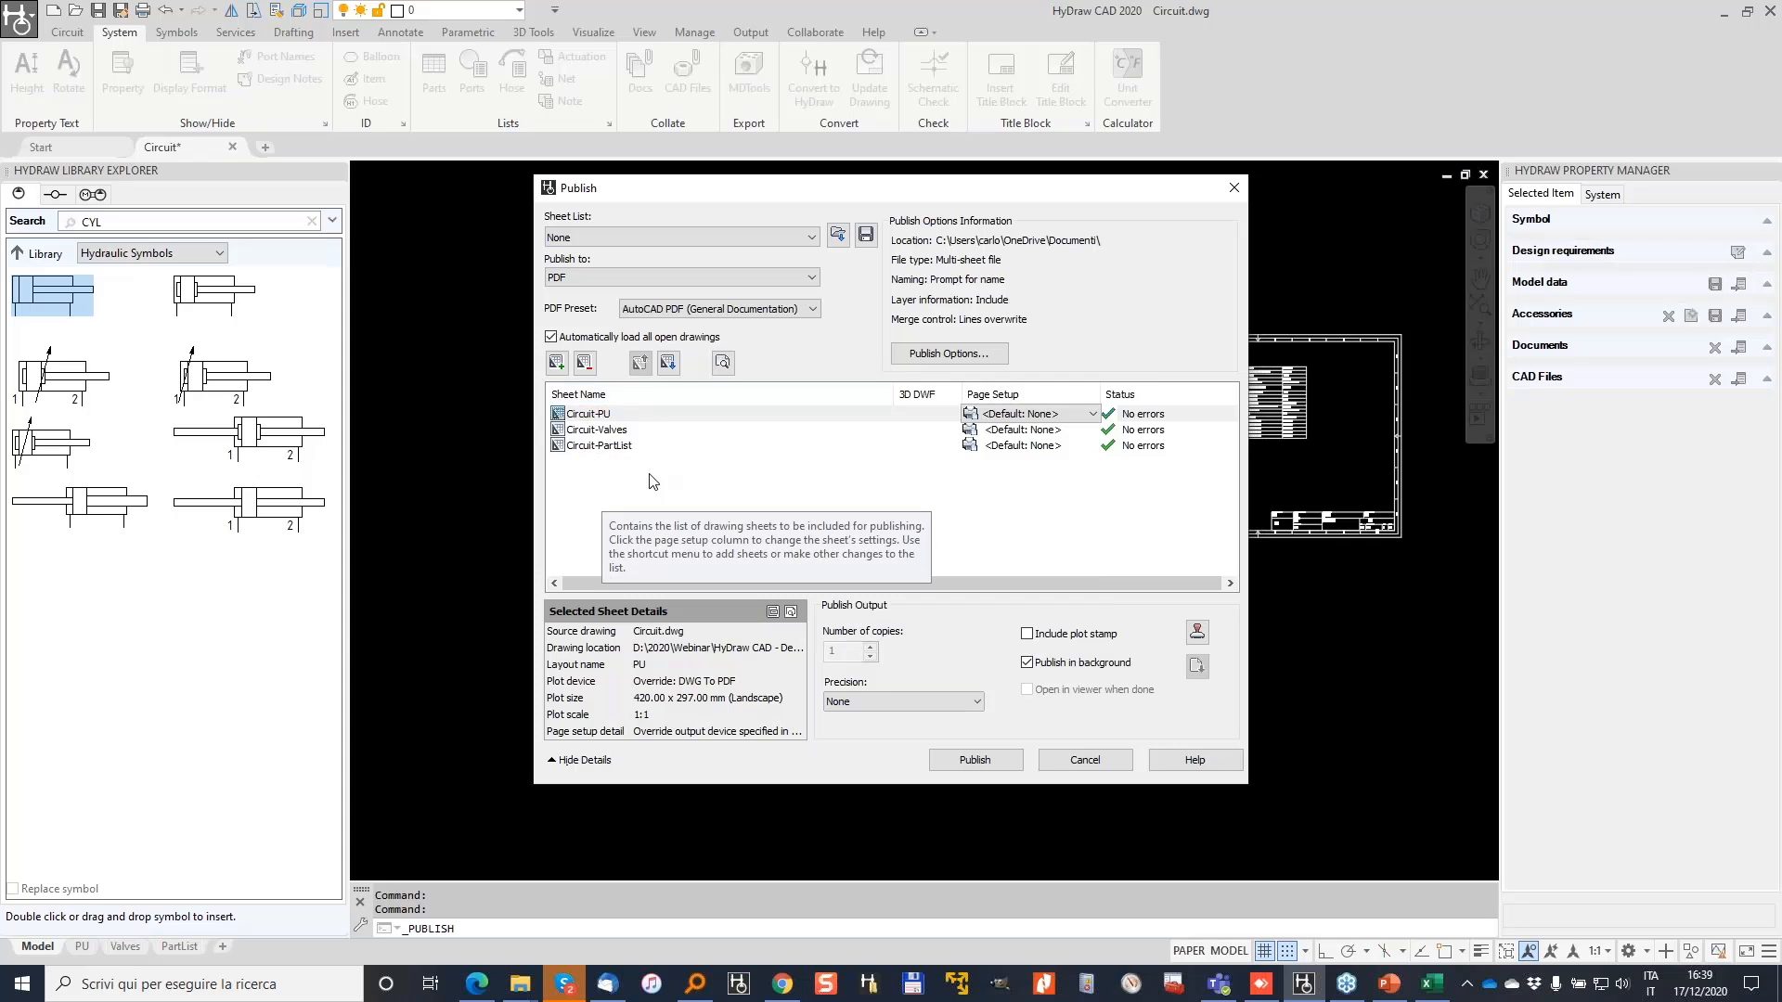
Step: Look over the Add Sheets browser, save location and PDF output format, cancelling without changes
left_click(555, 364)
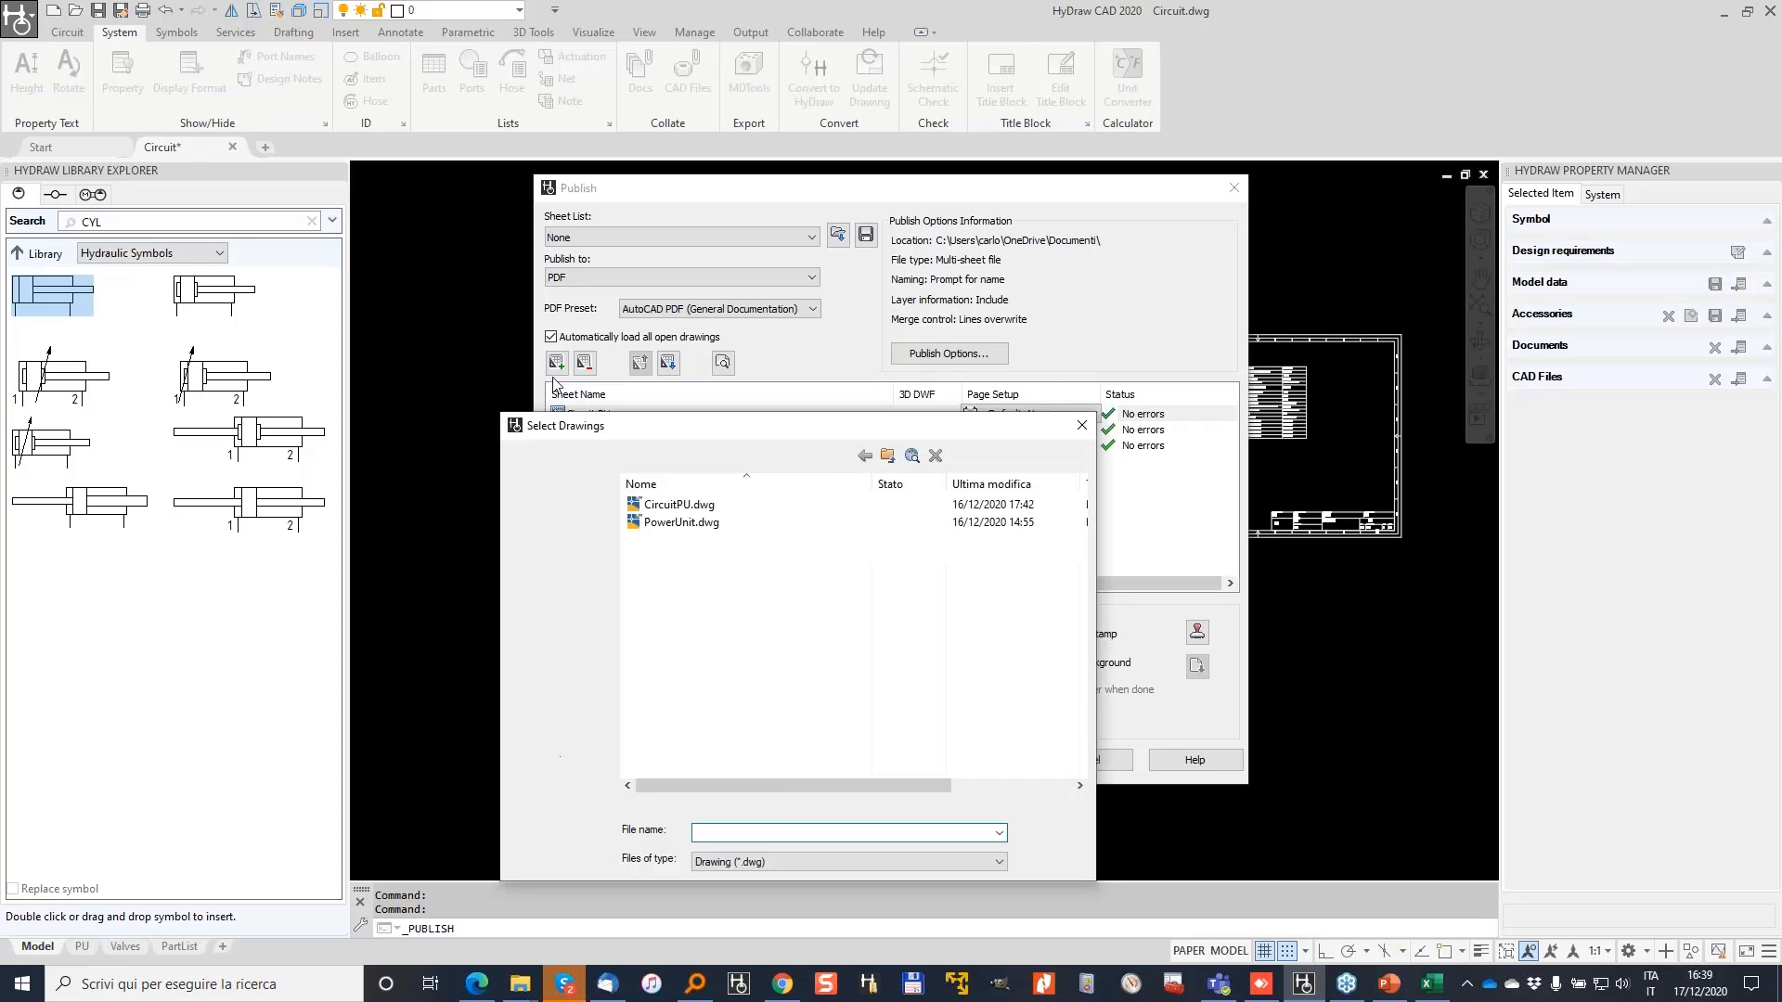
left_click(1082, 426)
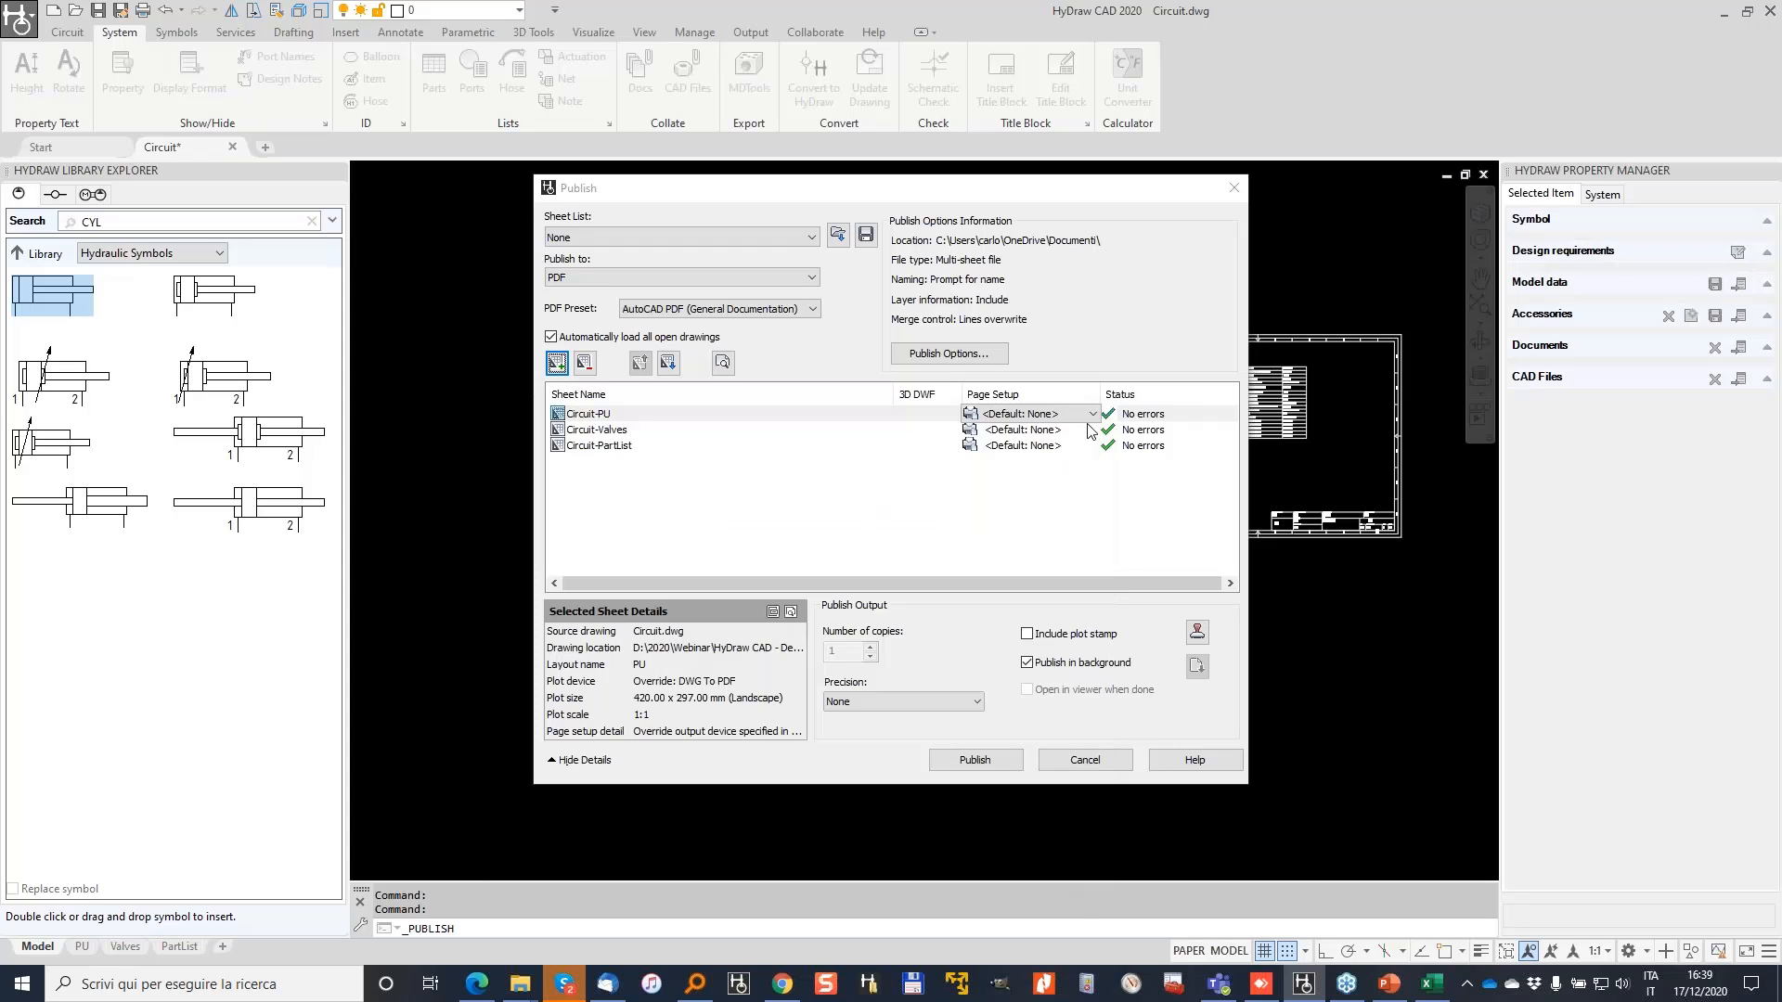
left_click(974, 759)
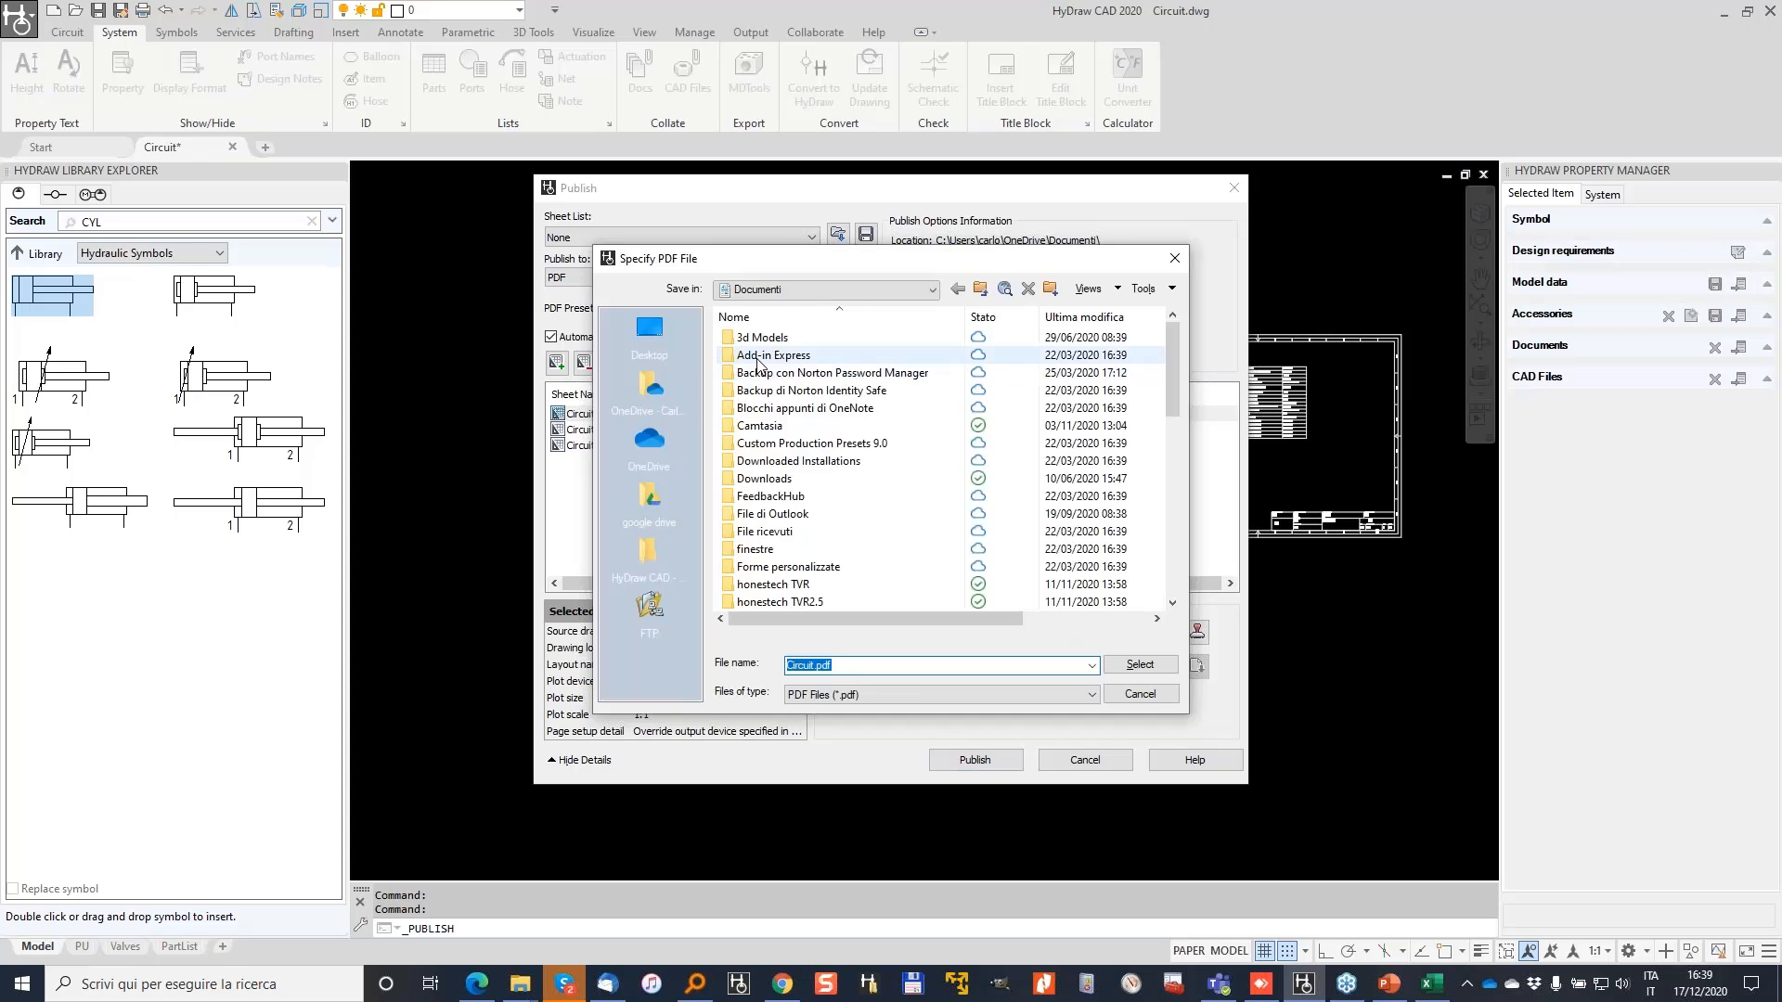
left_click(649, 334)
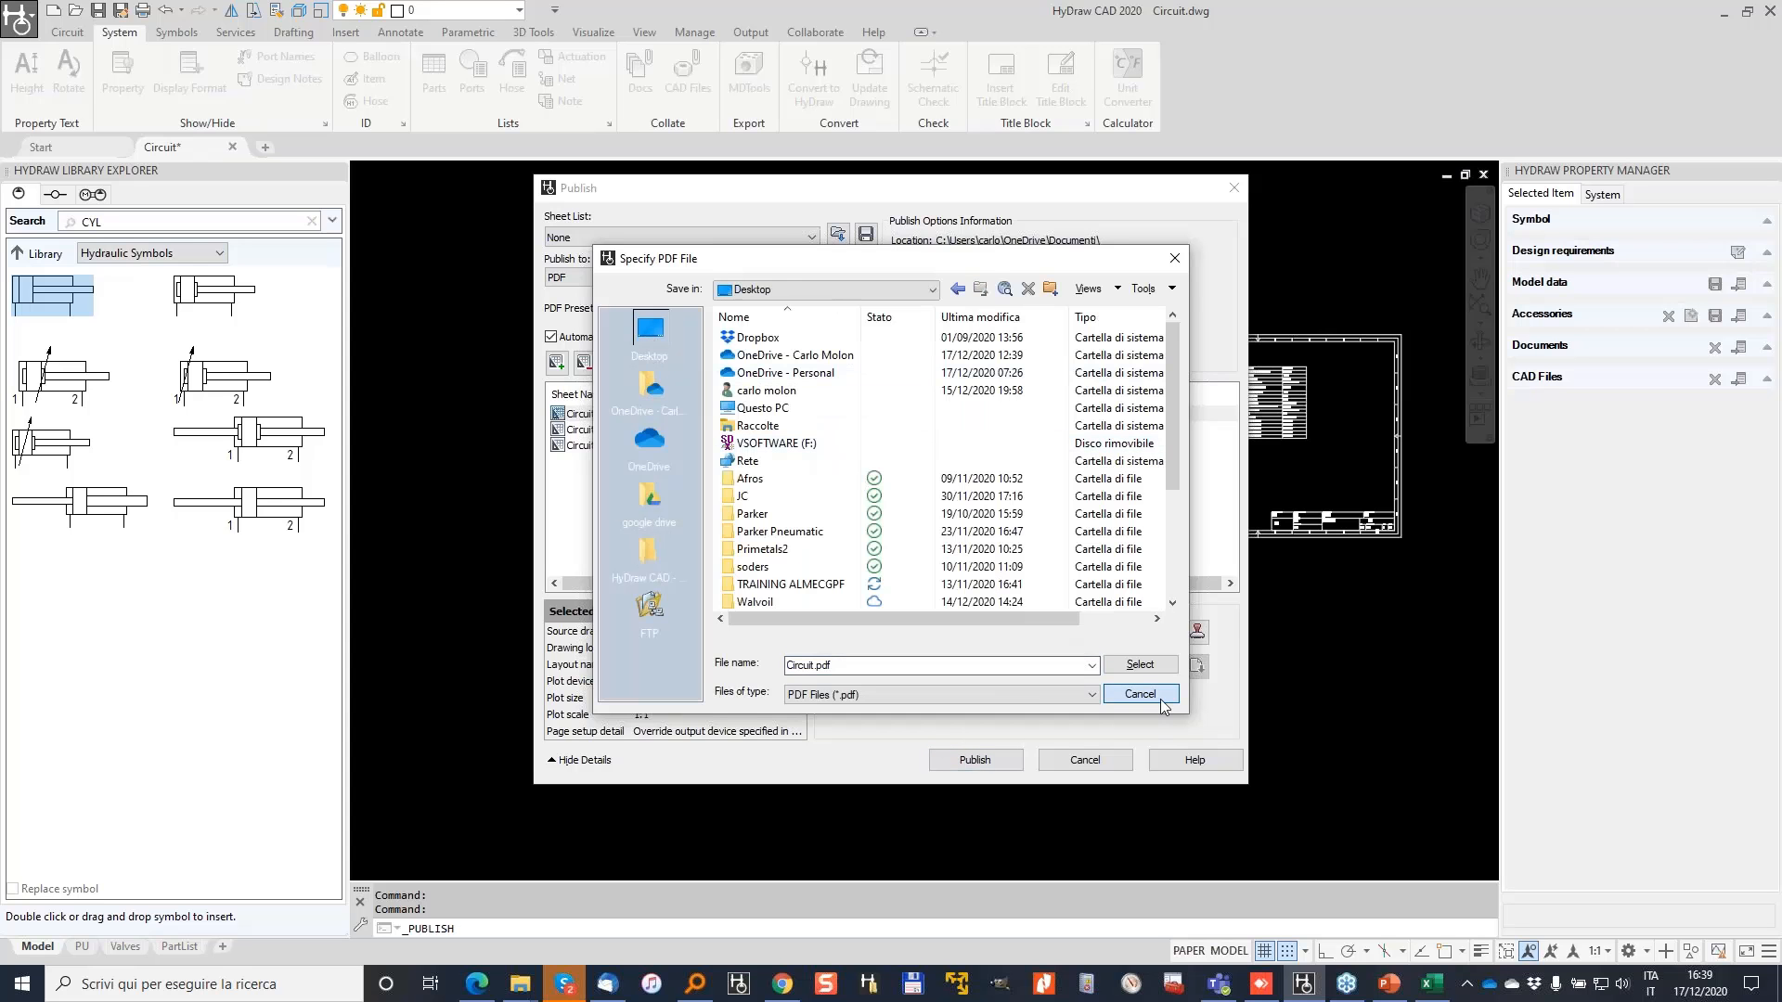
left_click(1140, 695)
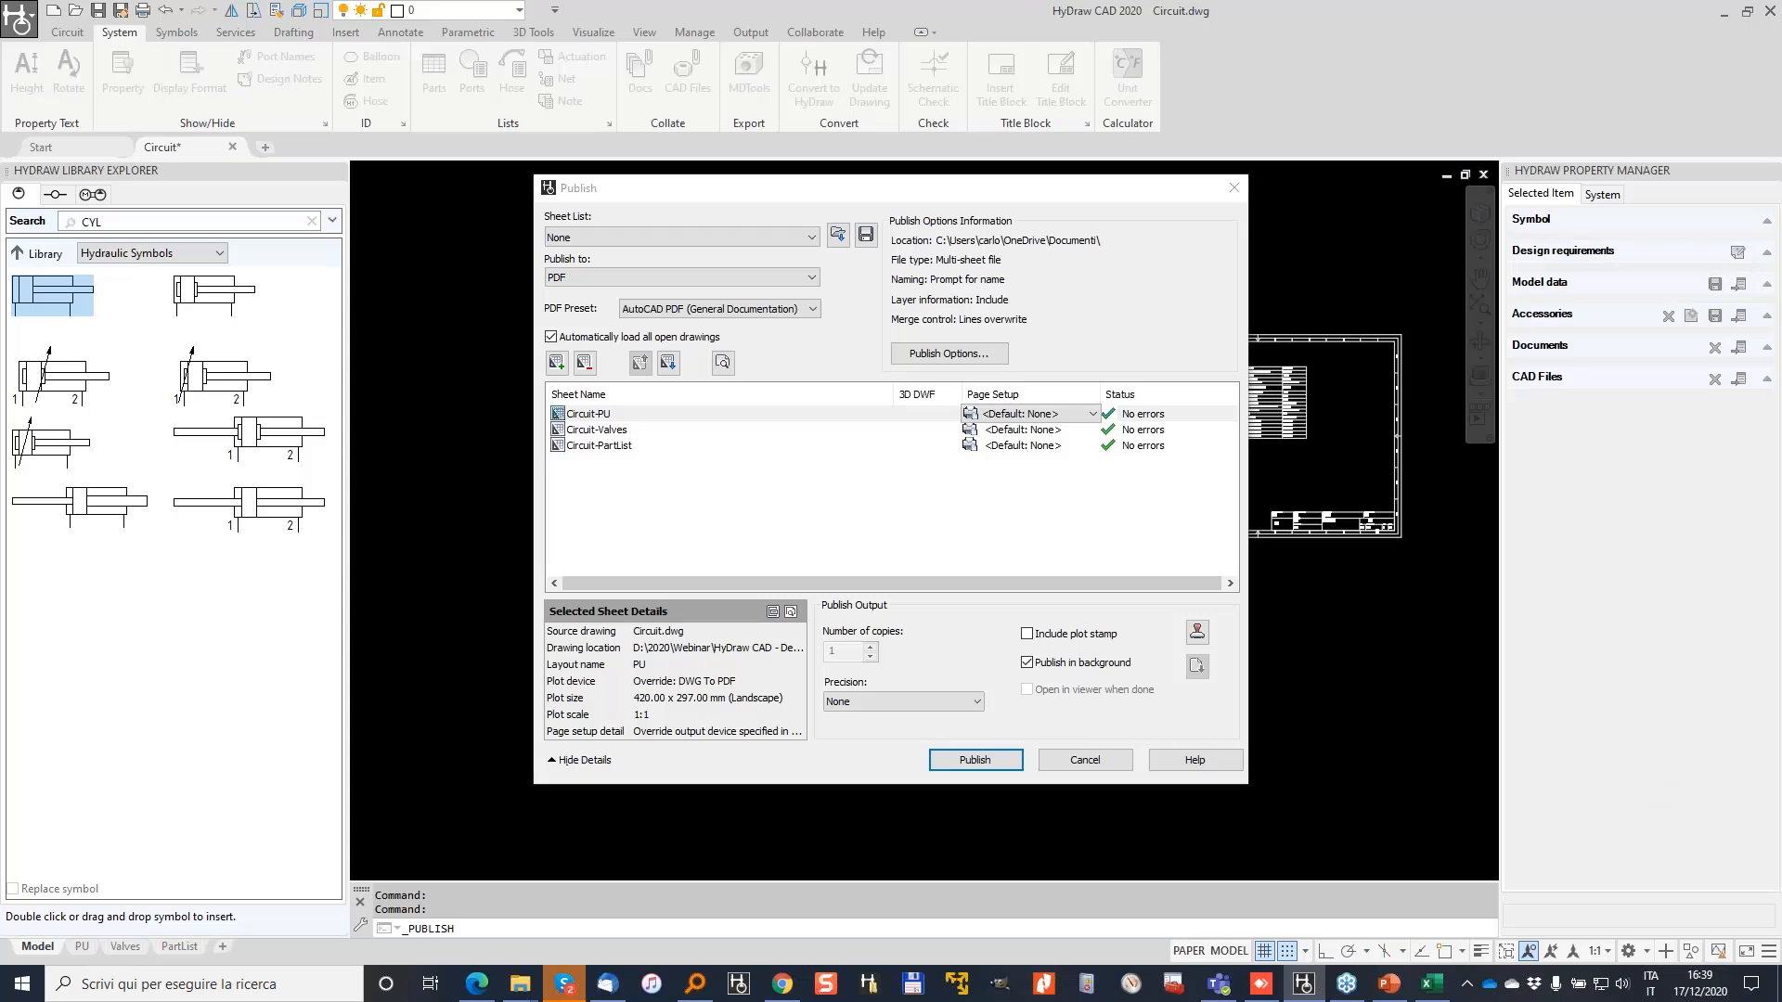
mouse_move(640, 247)
left_mouse_down()
mouse_move(525, 274)
mouse_move(836, 288)
mouse_move(497, 260)
left_mouse_up()
left_click(814, 278)
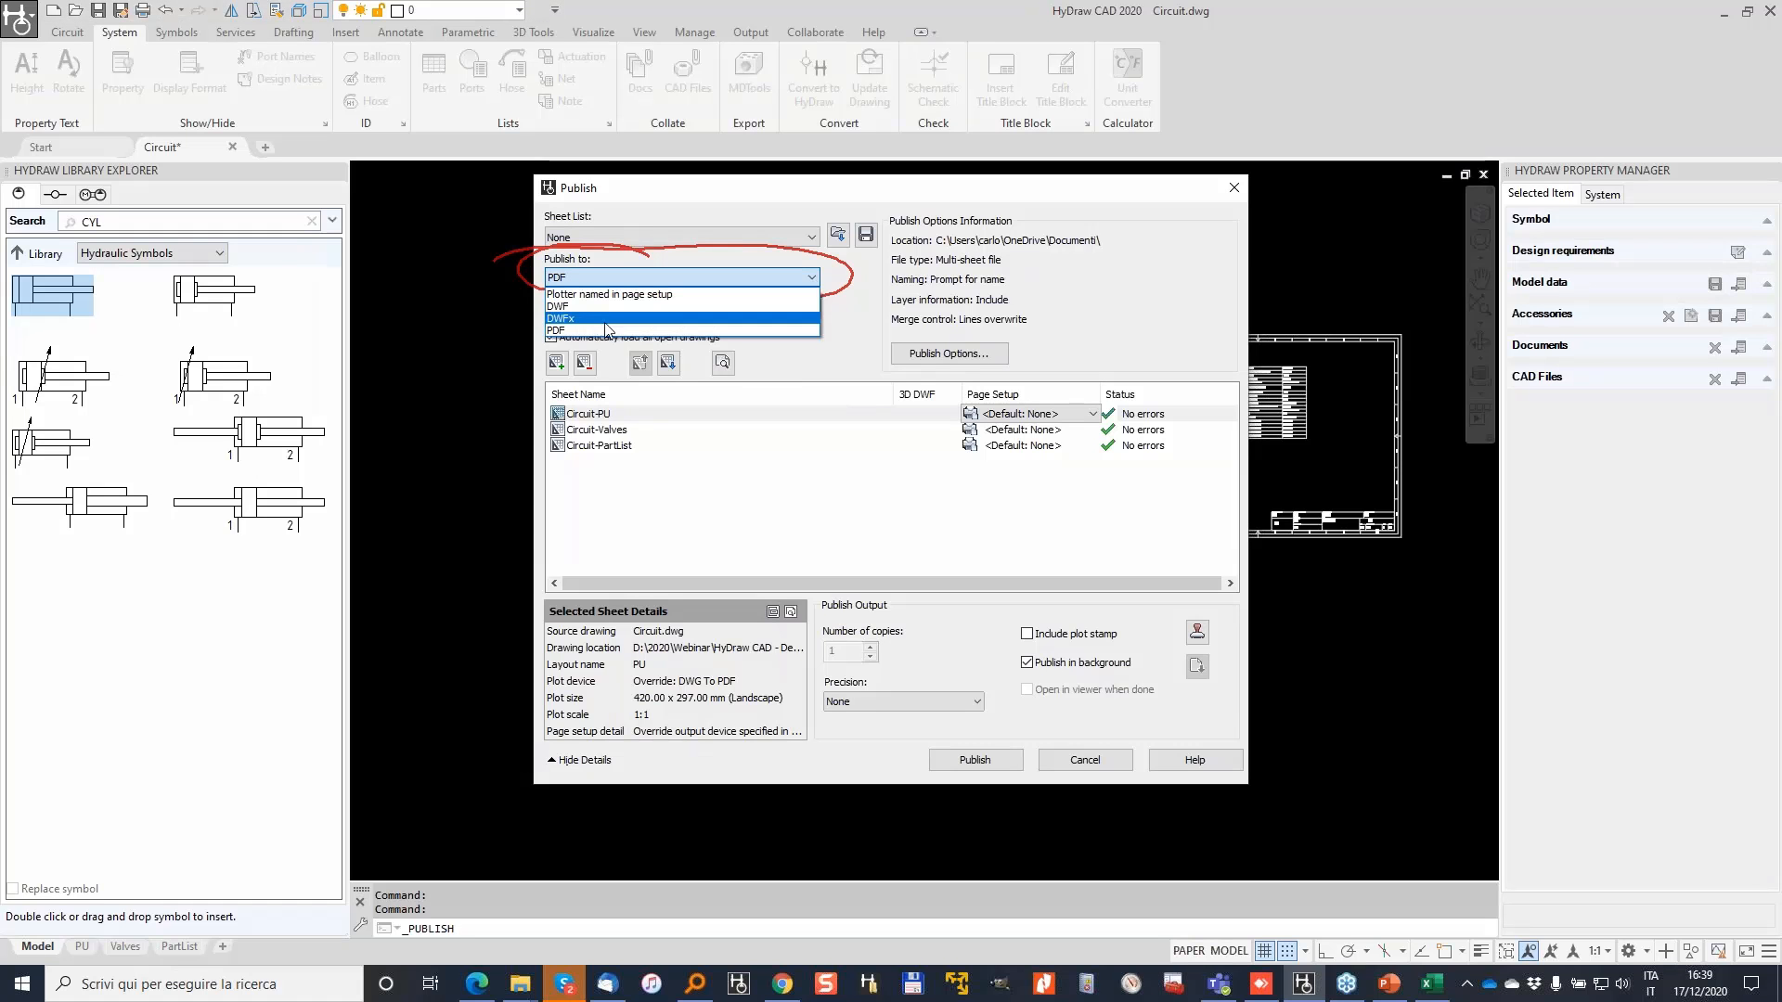
Step: Keep PDF output, save Circuit.pdf into HyDraw CAD - December, and decline saving the sheet list
left_click(605, 330)
left_click(975, 759)
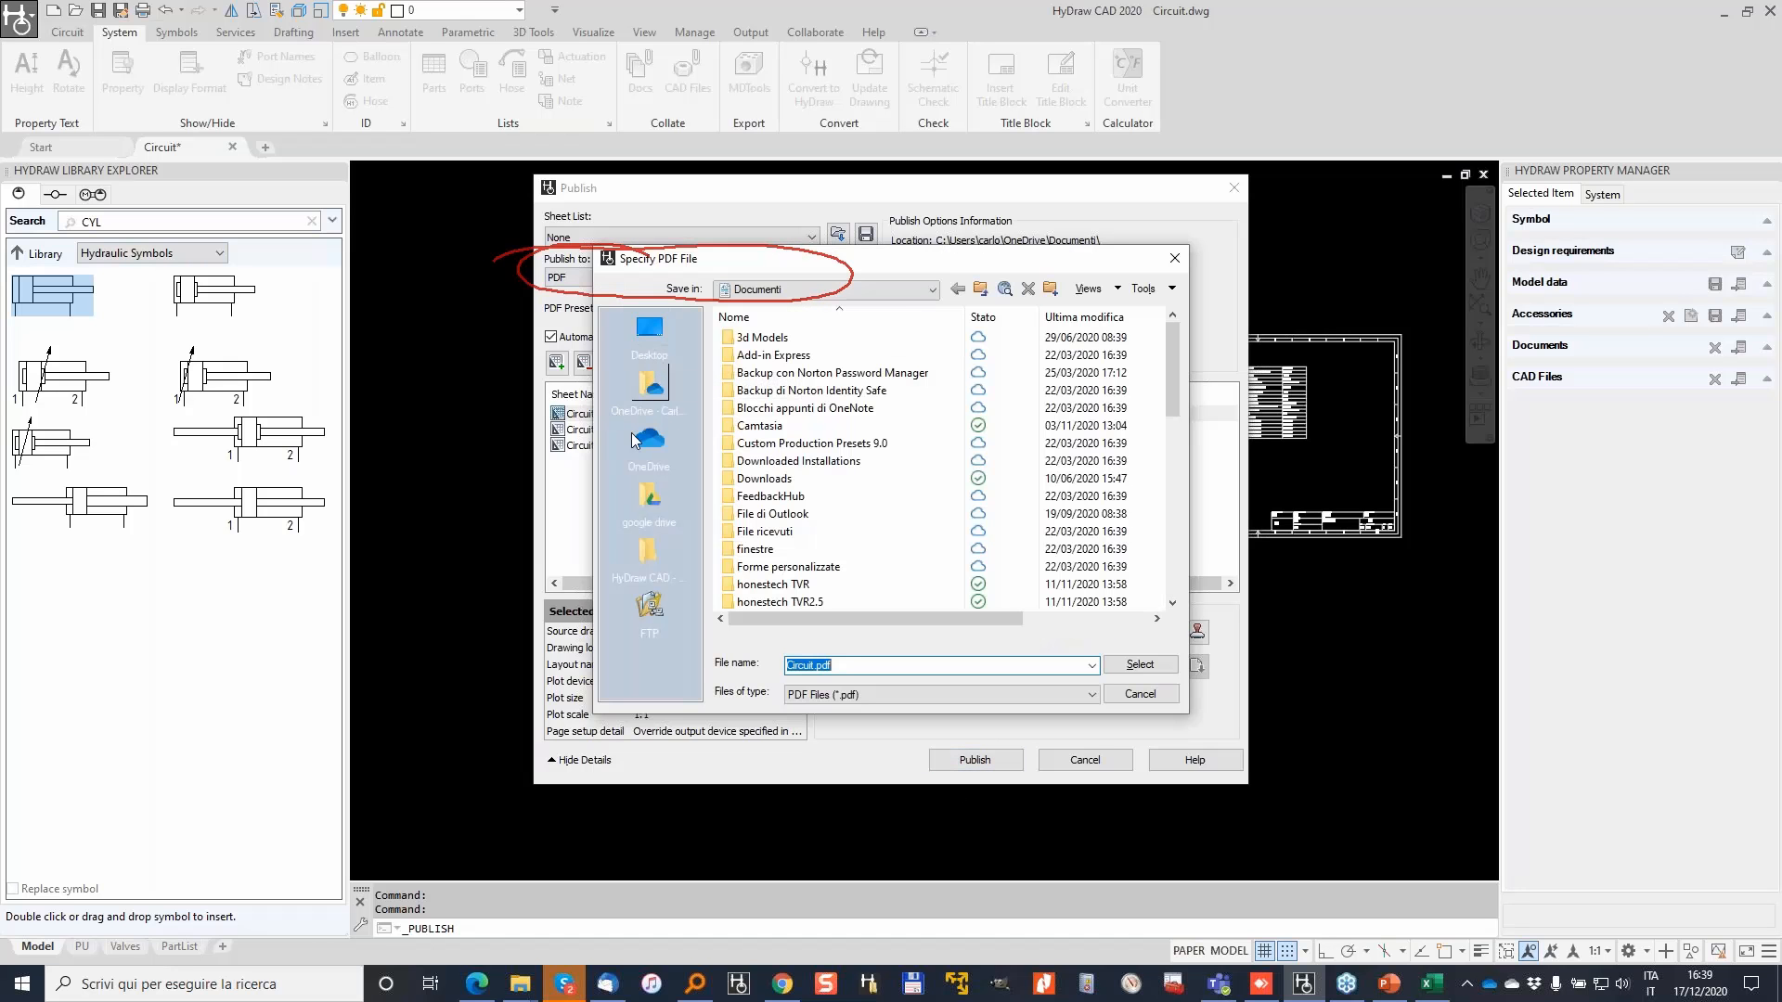
left_click(648, 555)
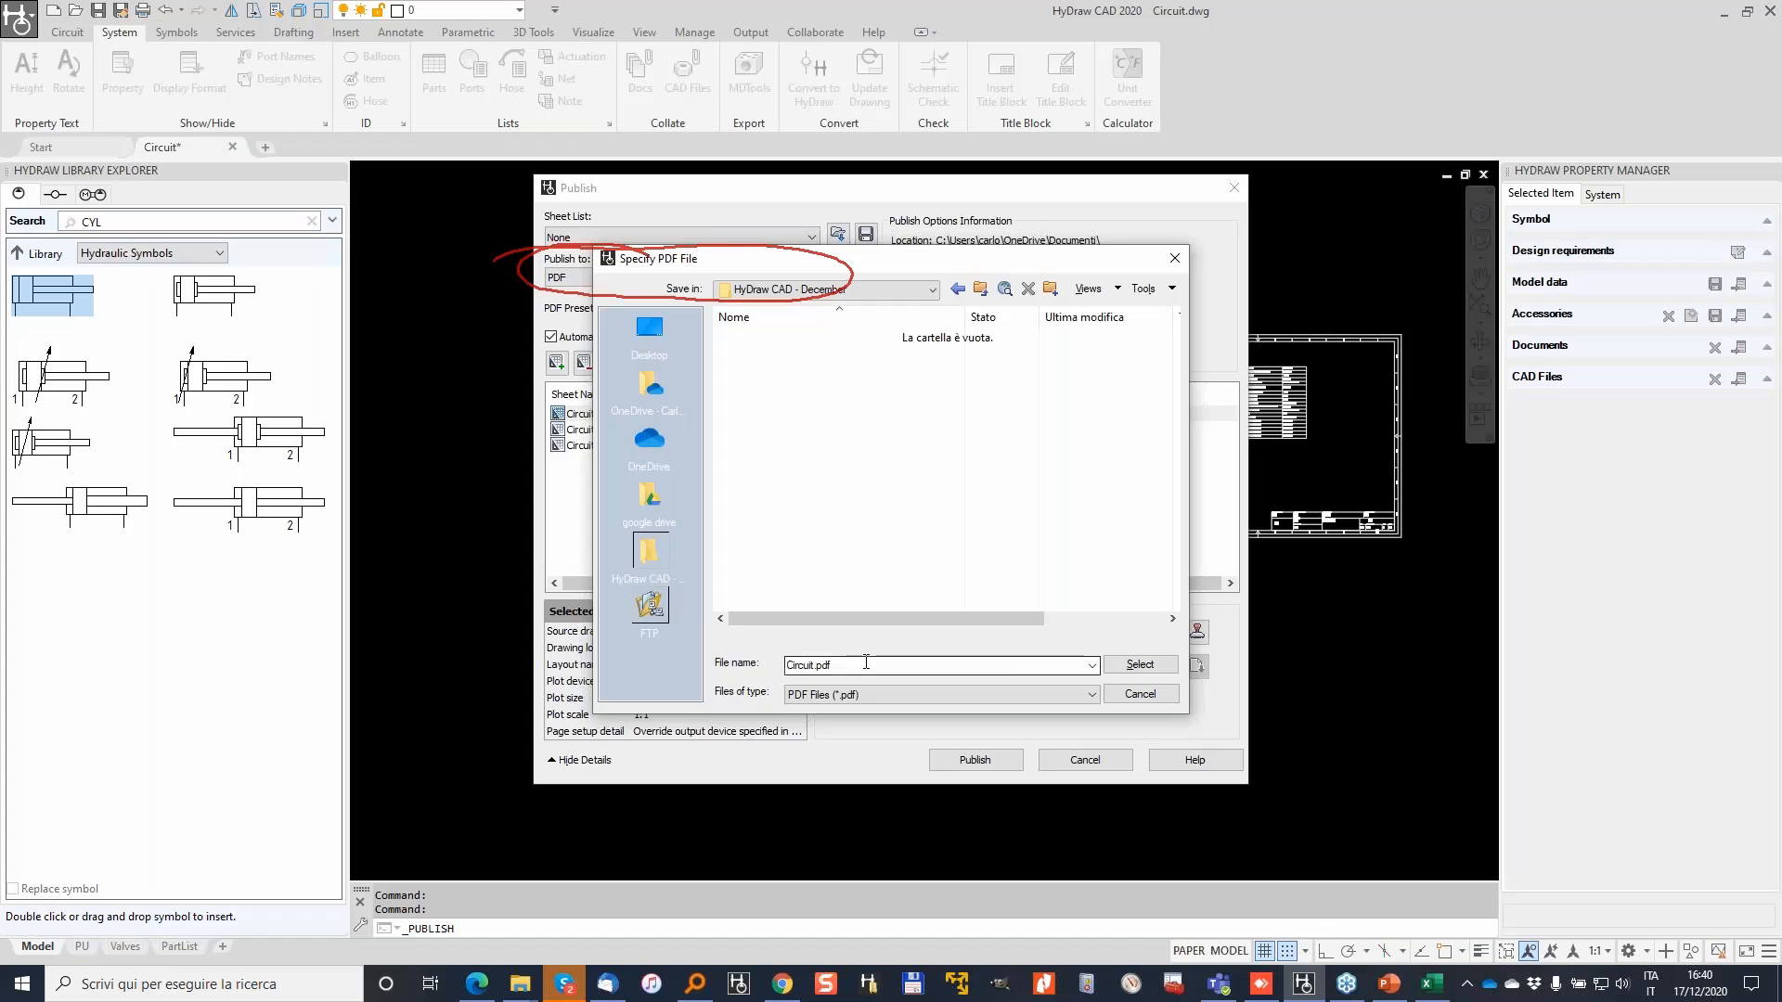
left_click(1152, 672)
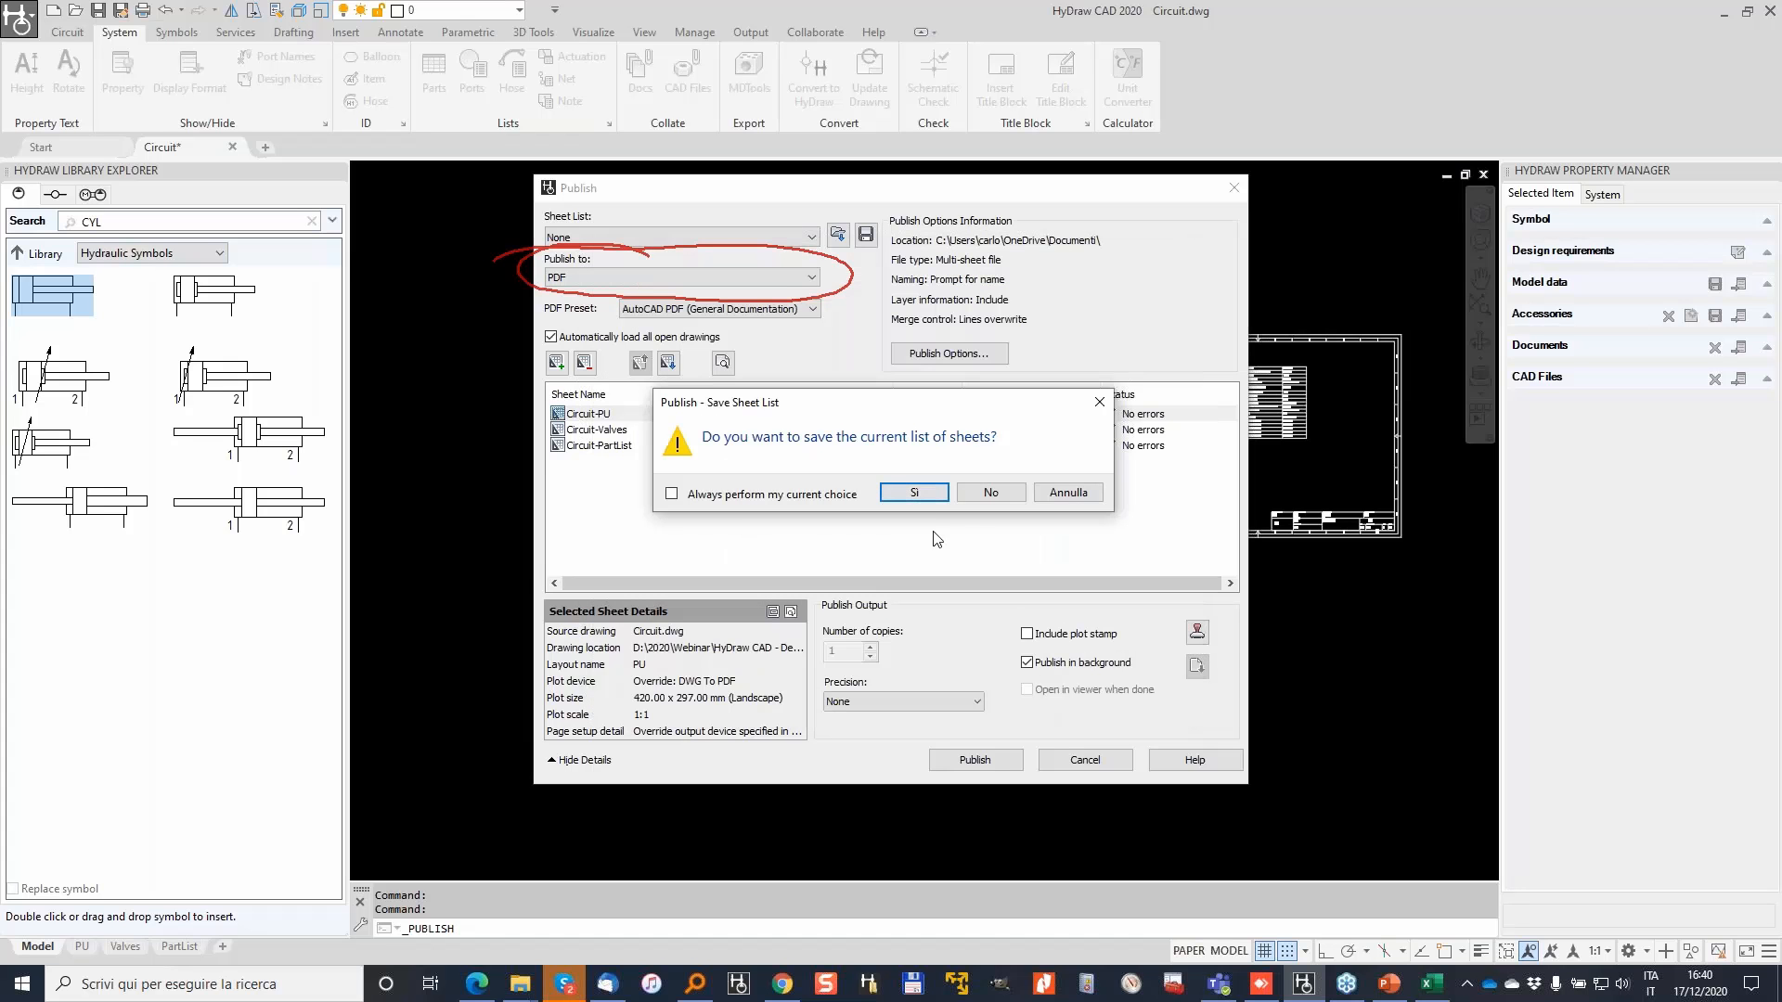
left_click(993, 493)
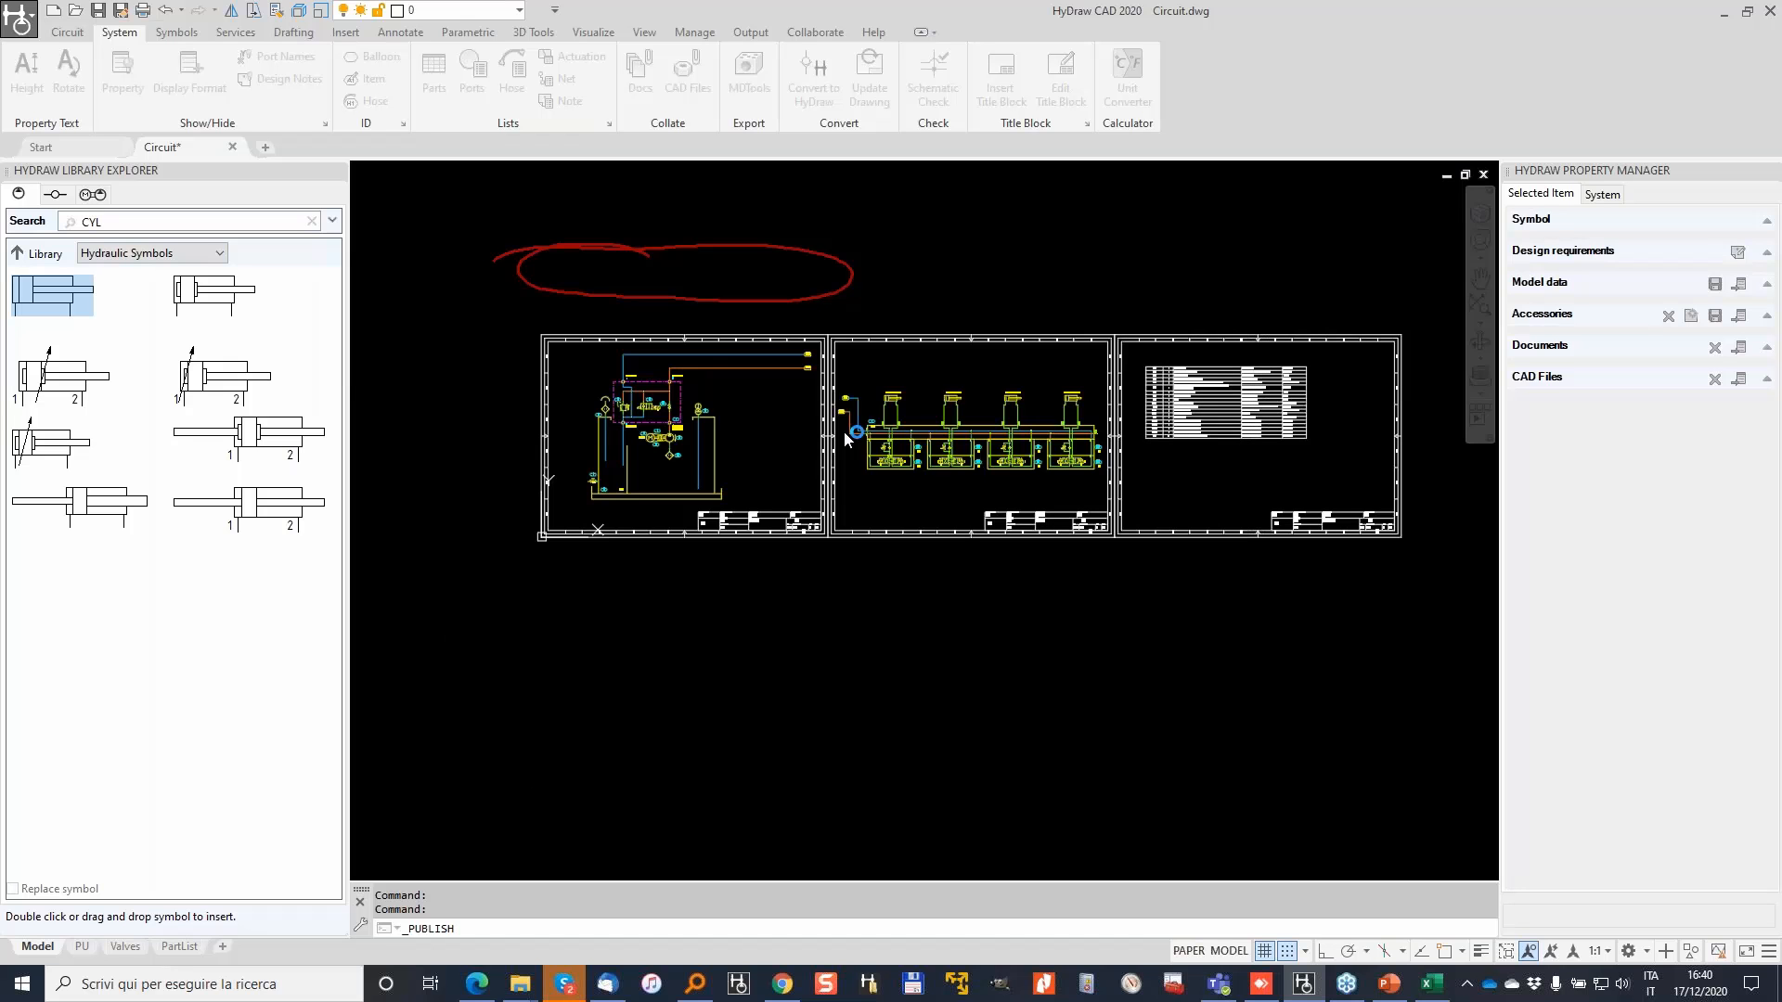
Step: Dismiss the background publishing notice and close the empty plot and publish log
left_click(1003, 517)
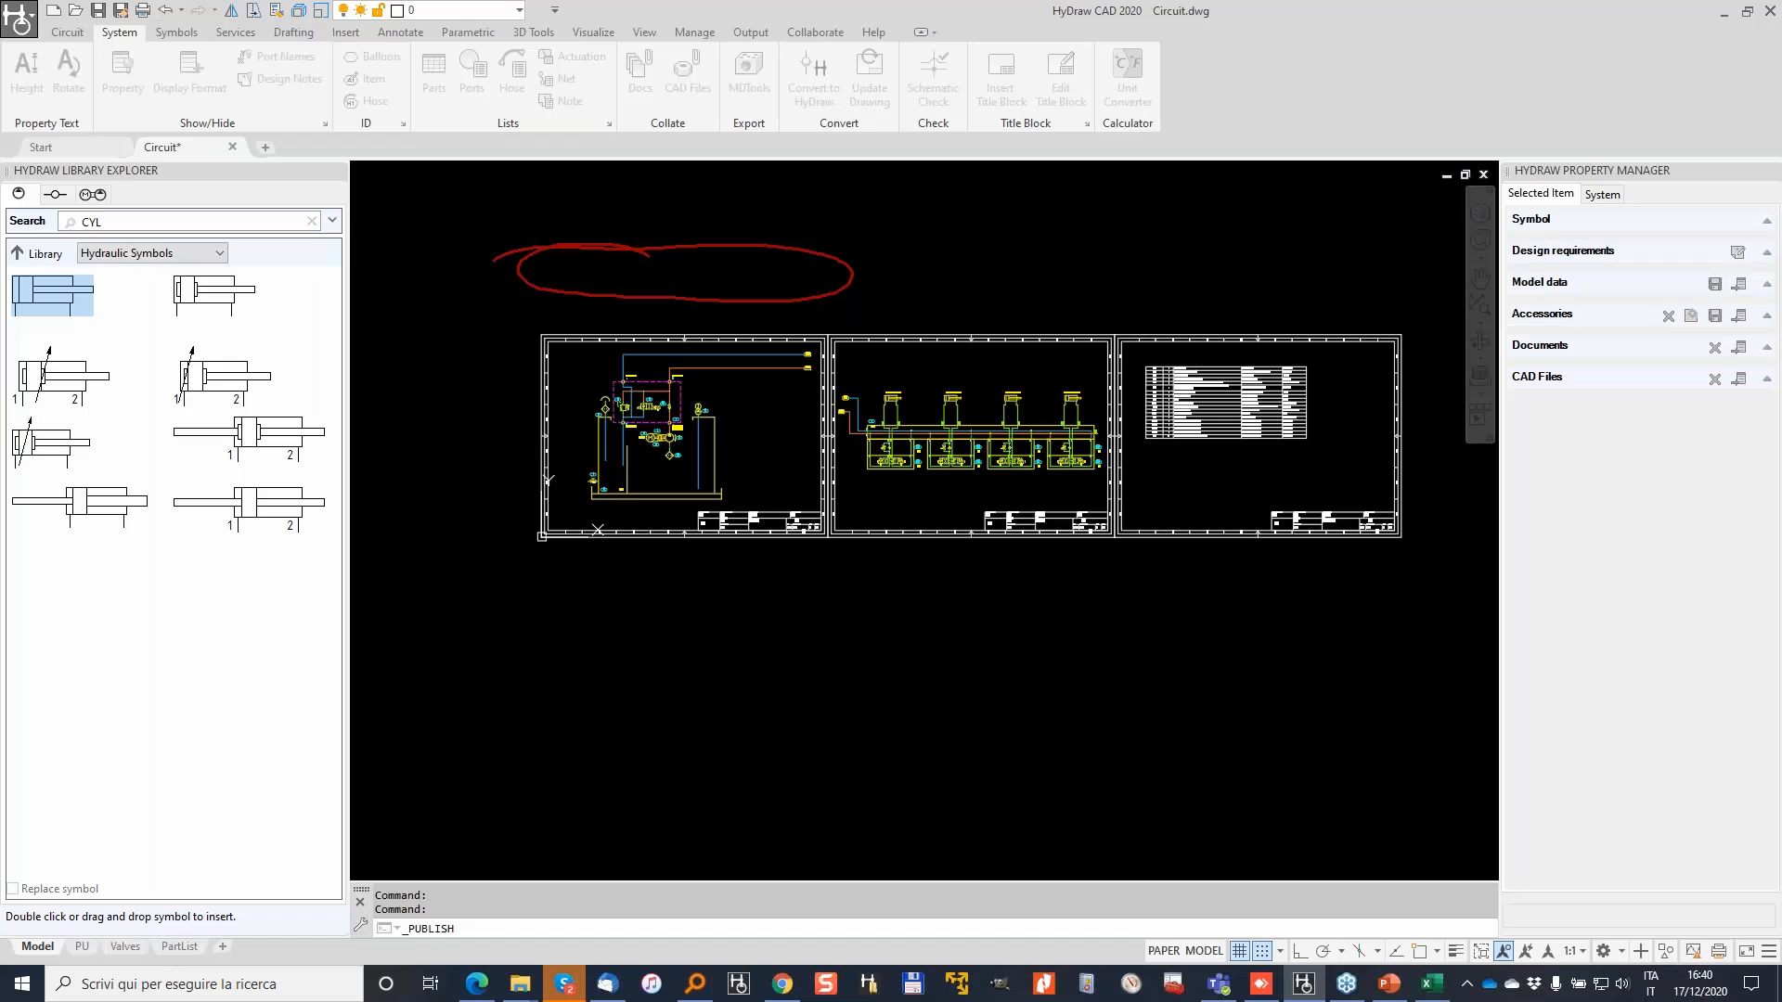
mouse_move(782, 991)
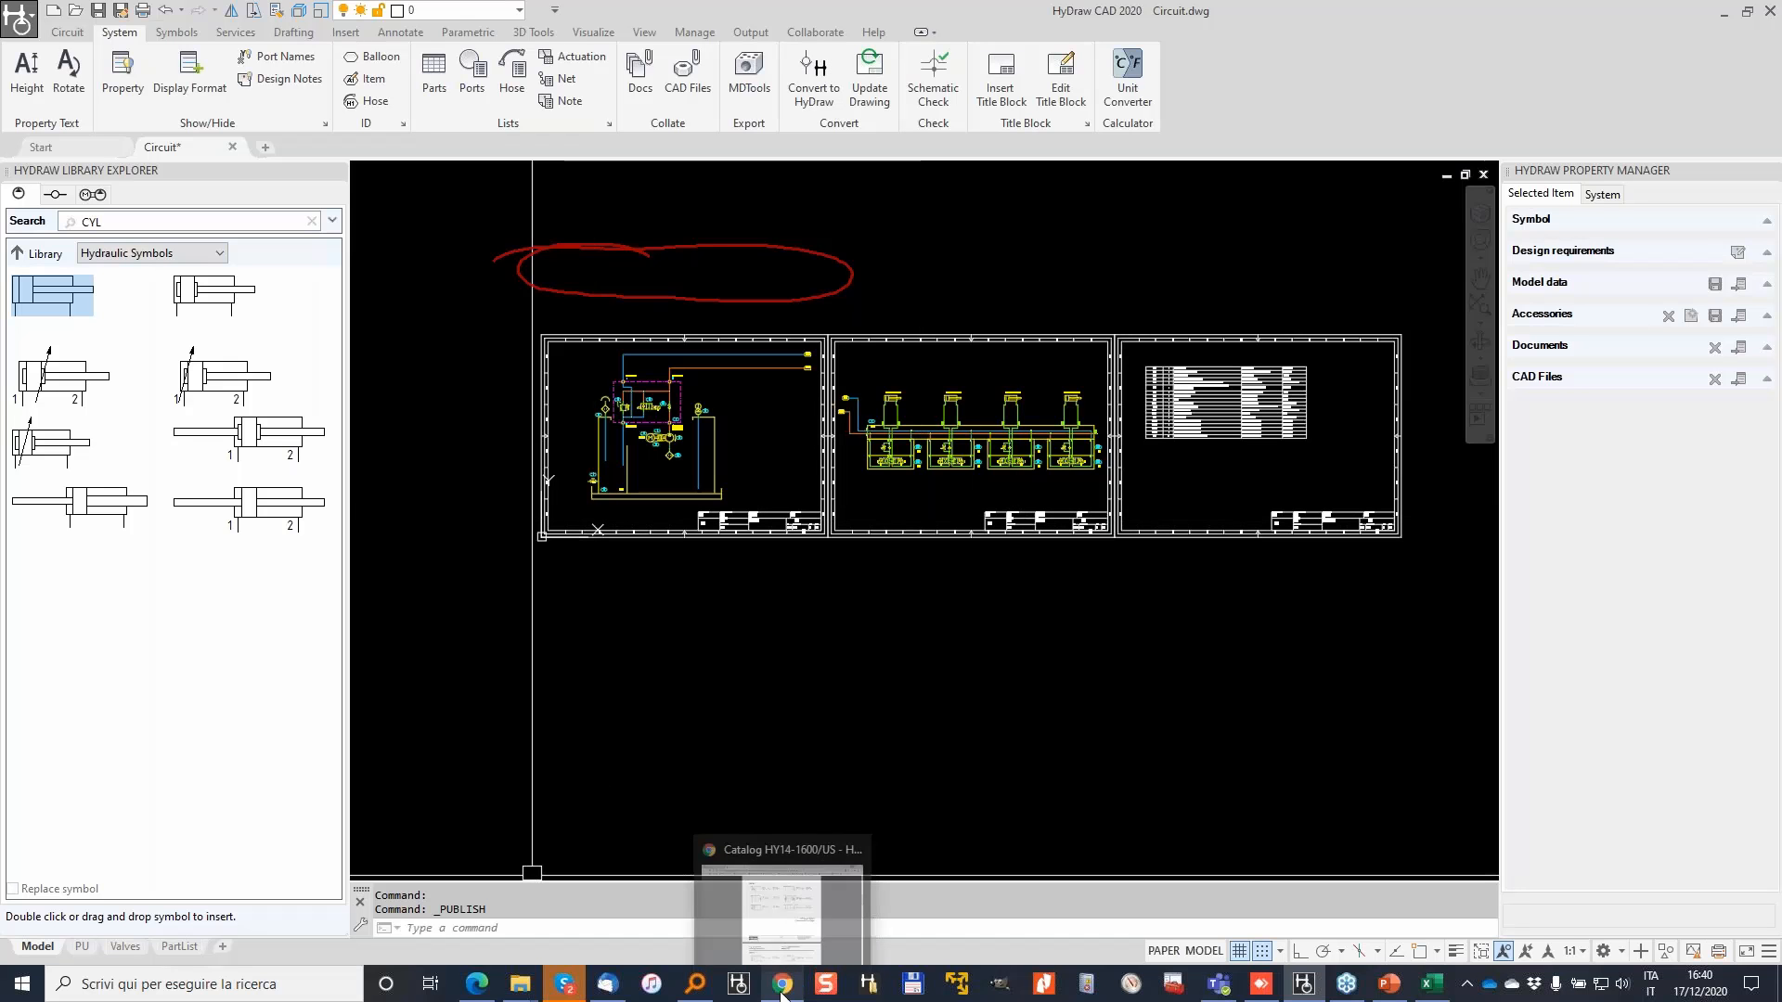
mouse_move(518, 991)
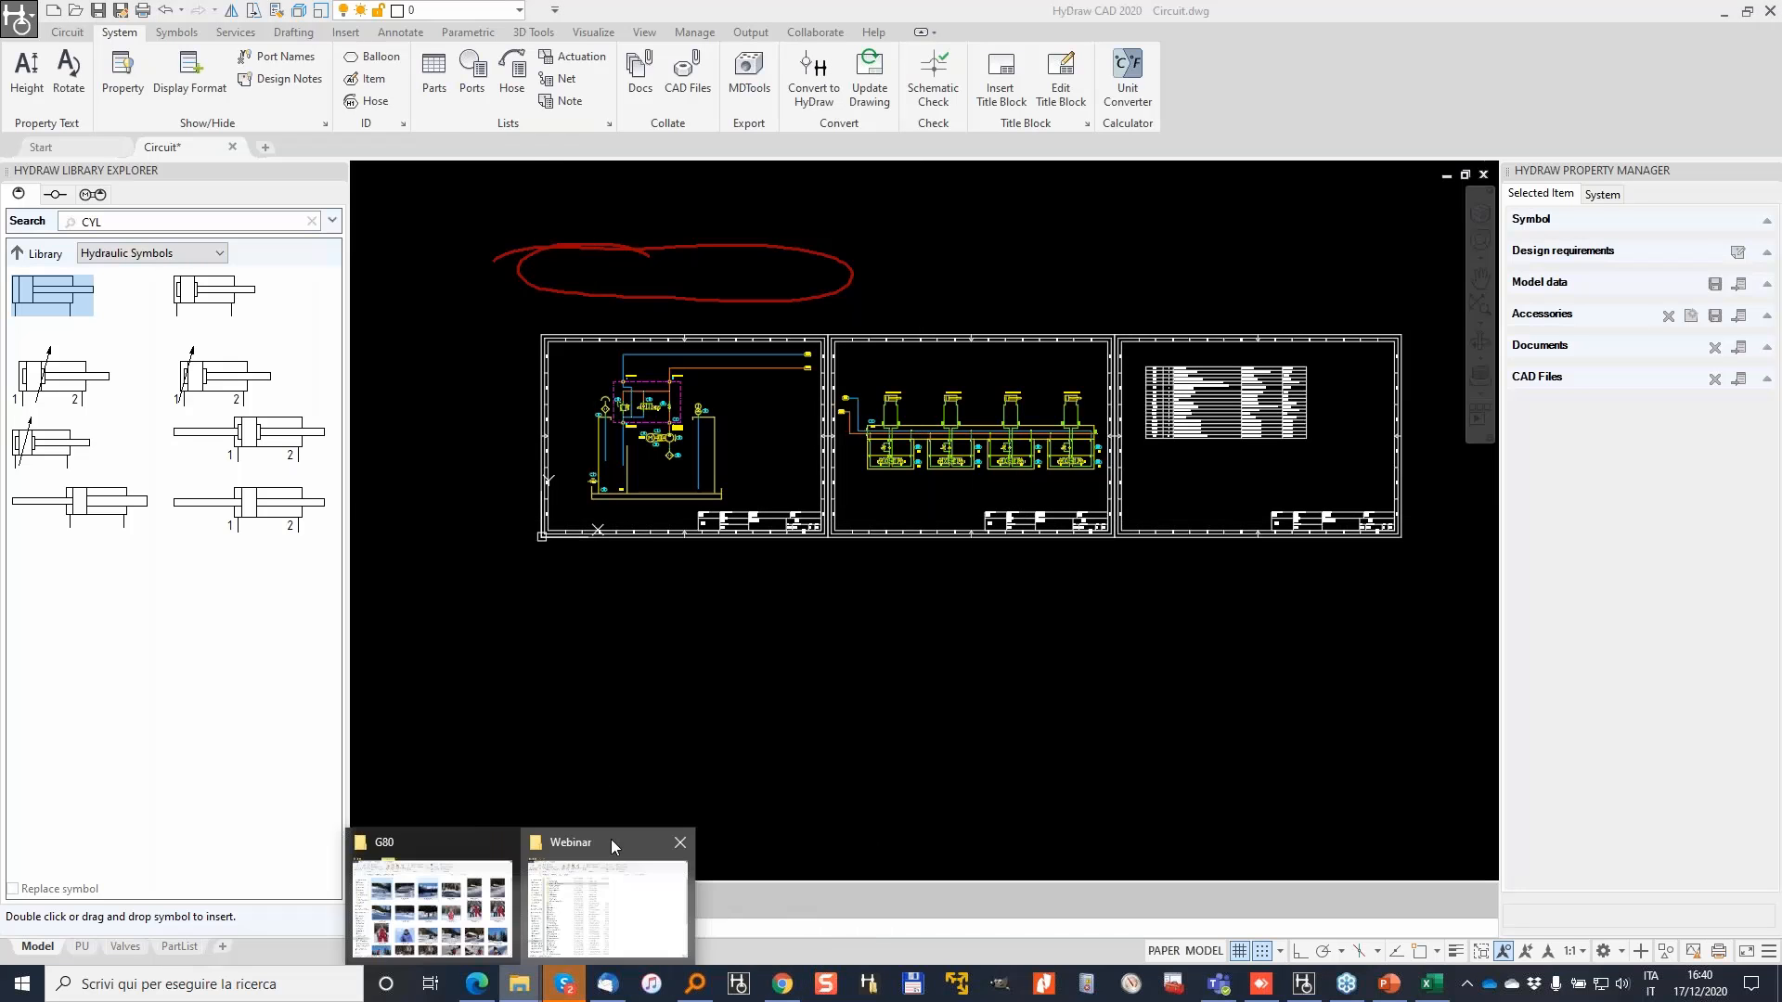
left_click(611, 839)
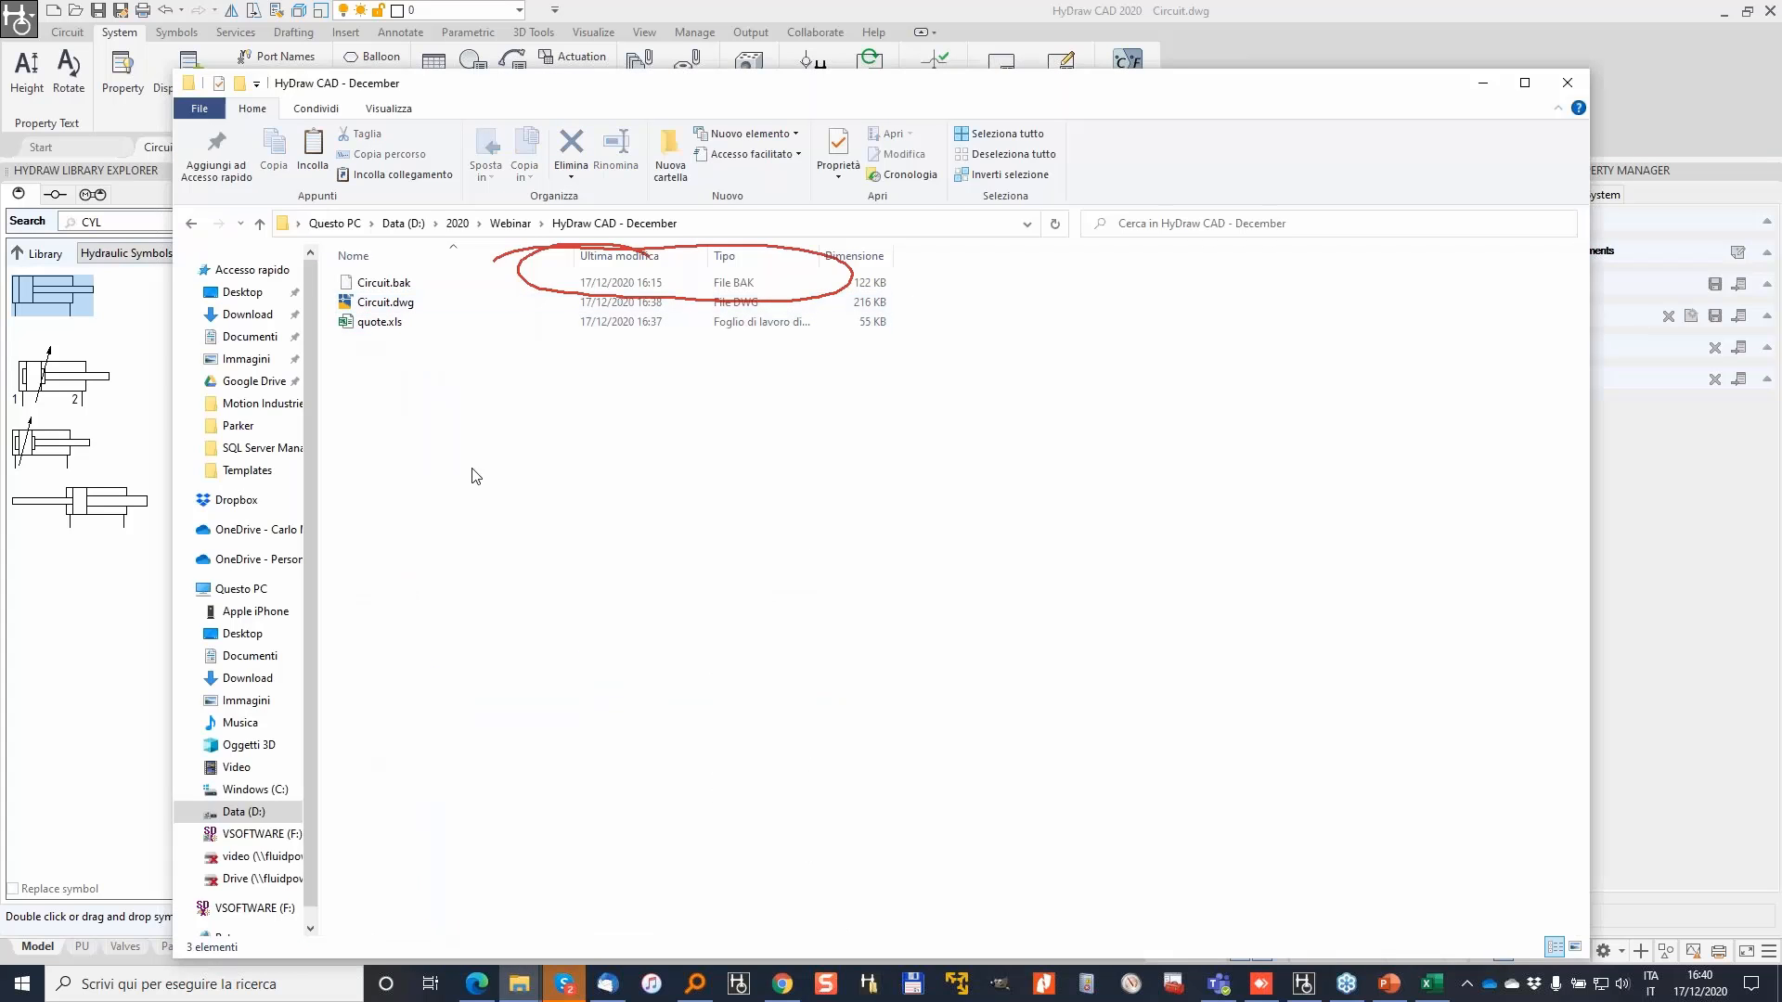
mouse_move(1303, 988)
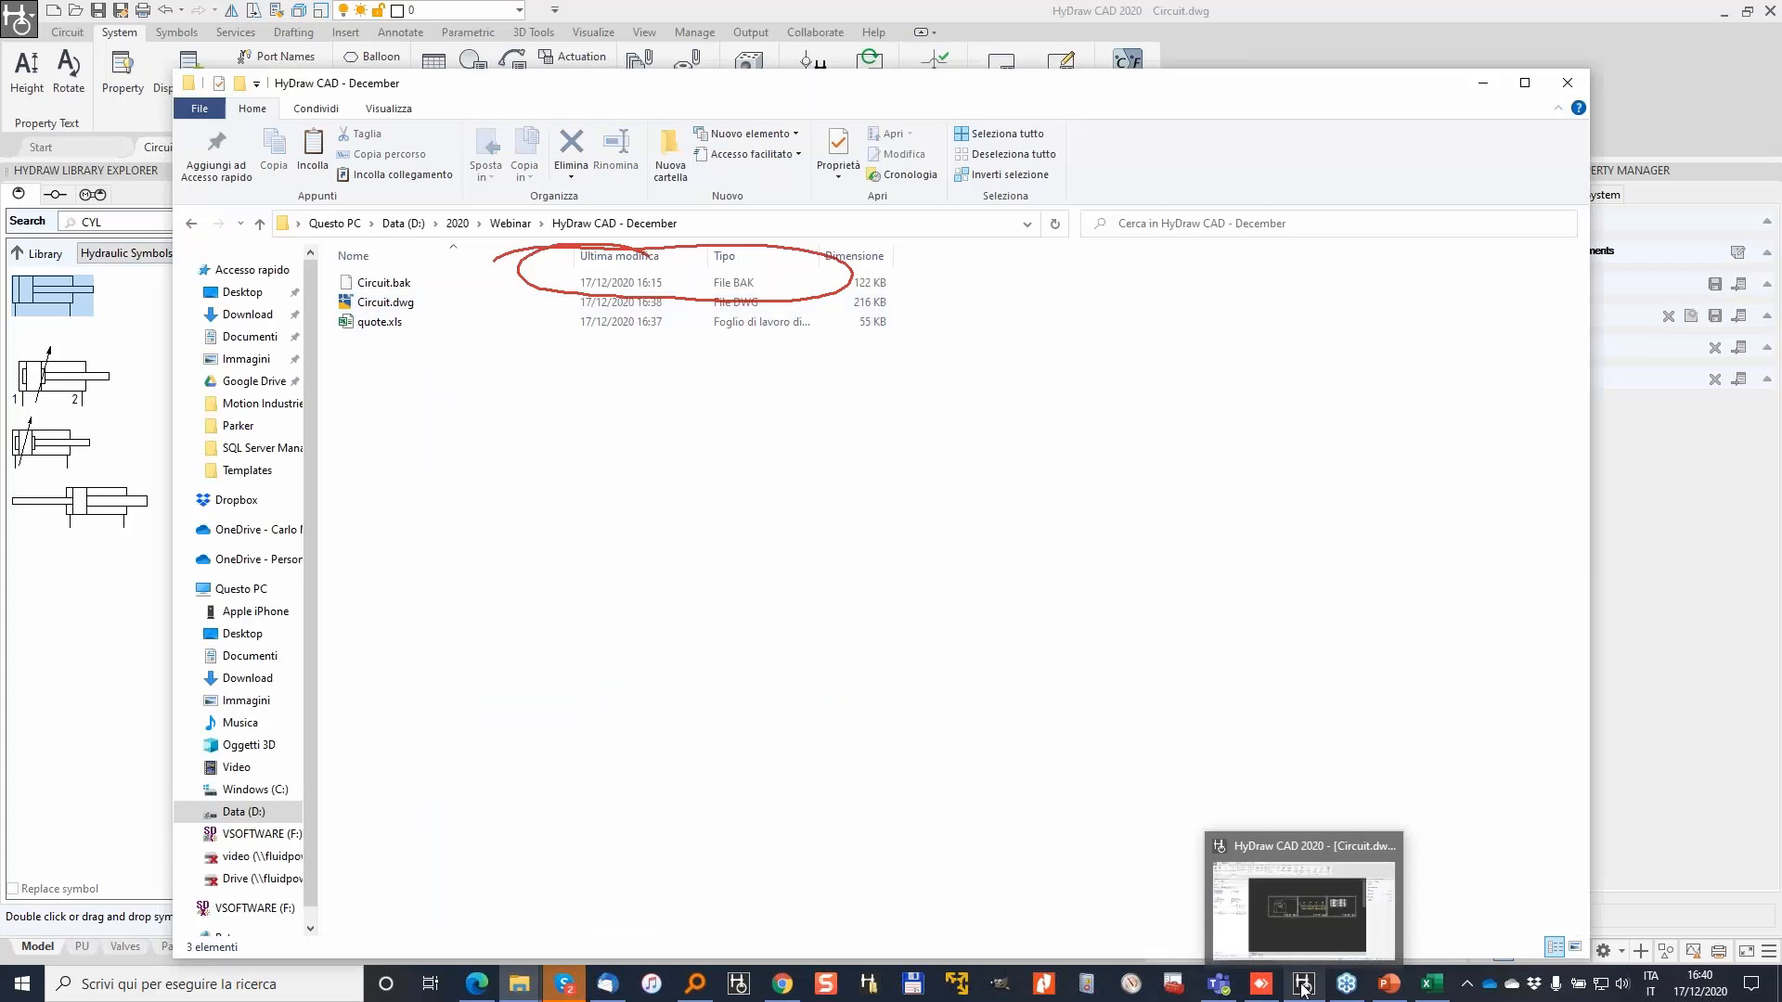
left_click(1303, 987)
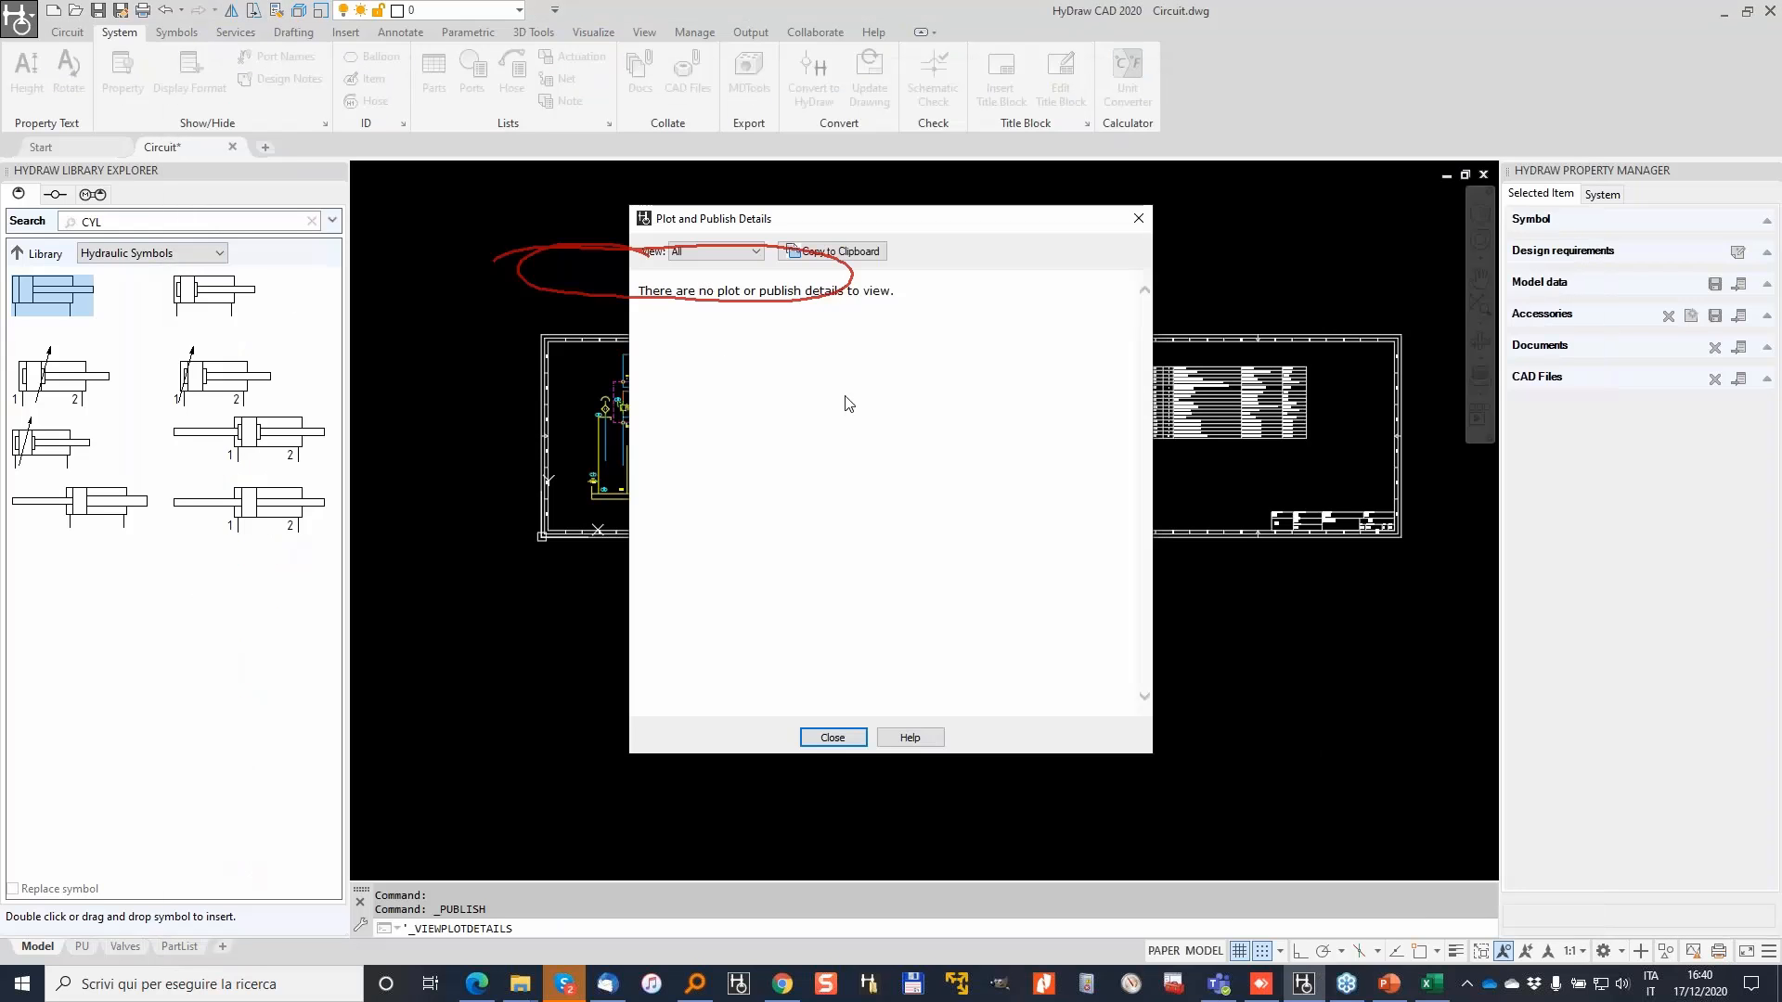
left_click(831, 736)
Step: Open Circuit.pdf from the HyDraw CAD - December folder in a maximized viewer, then return to HyDraw
mouse_move(519, 984)
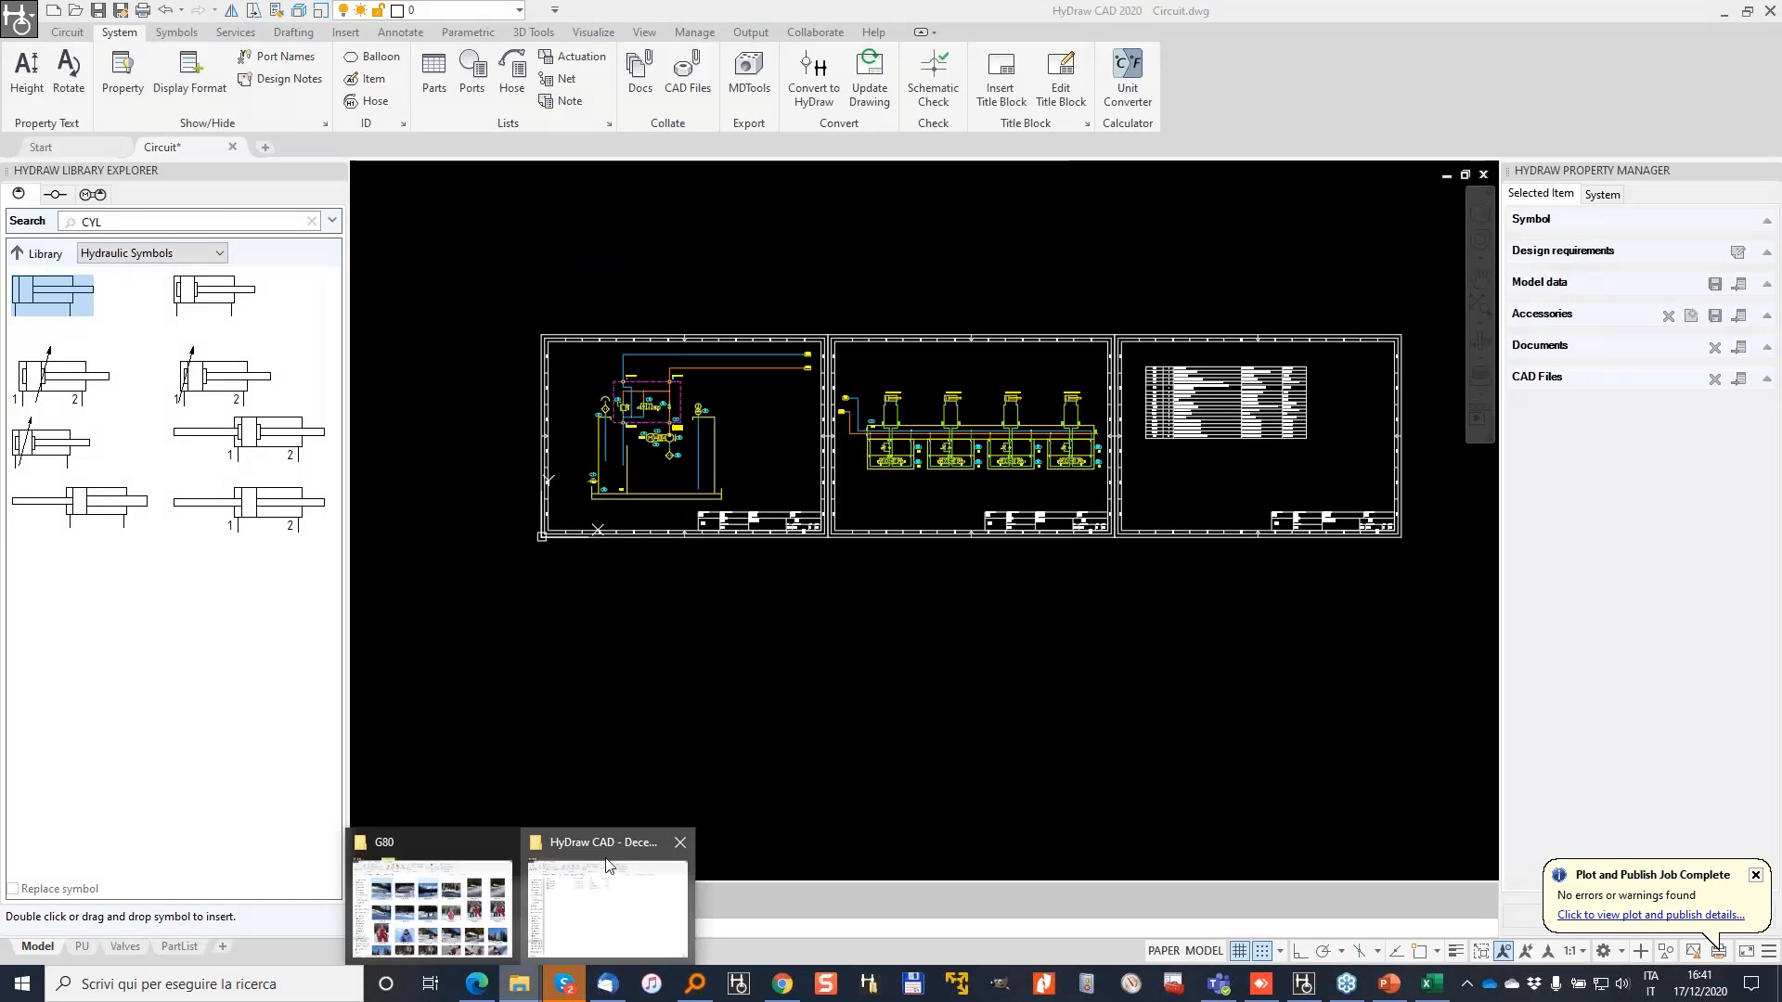
left_click(608, 865)
left_click(405, 322)
double_click(405, 322)
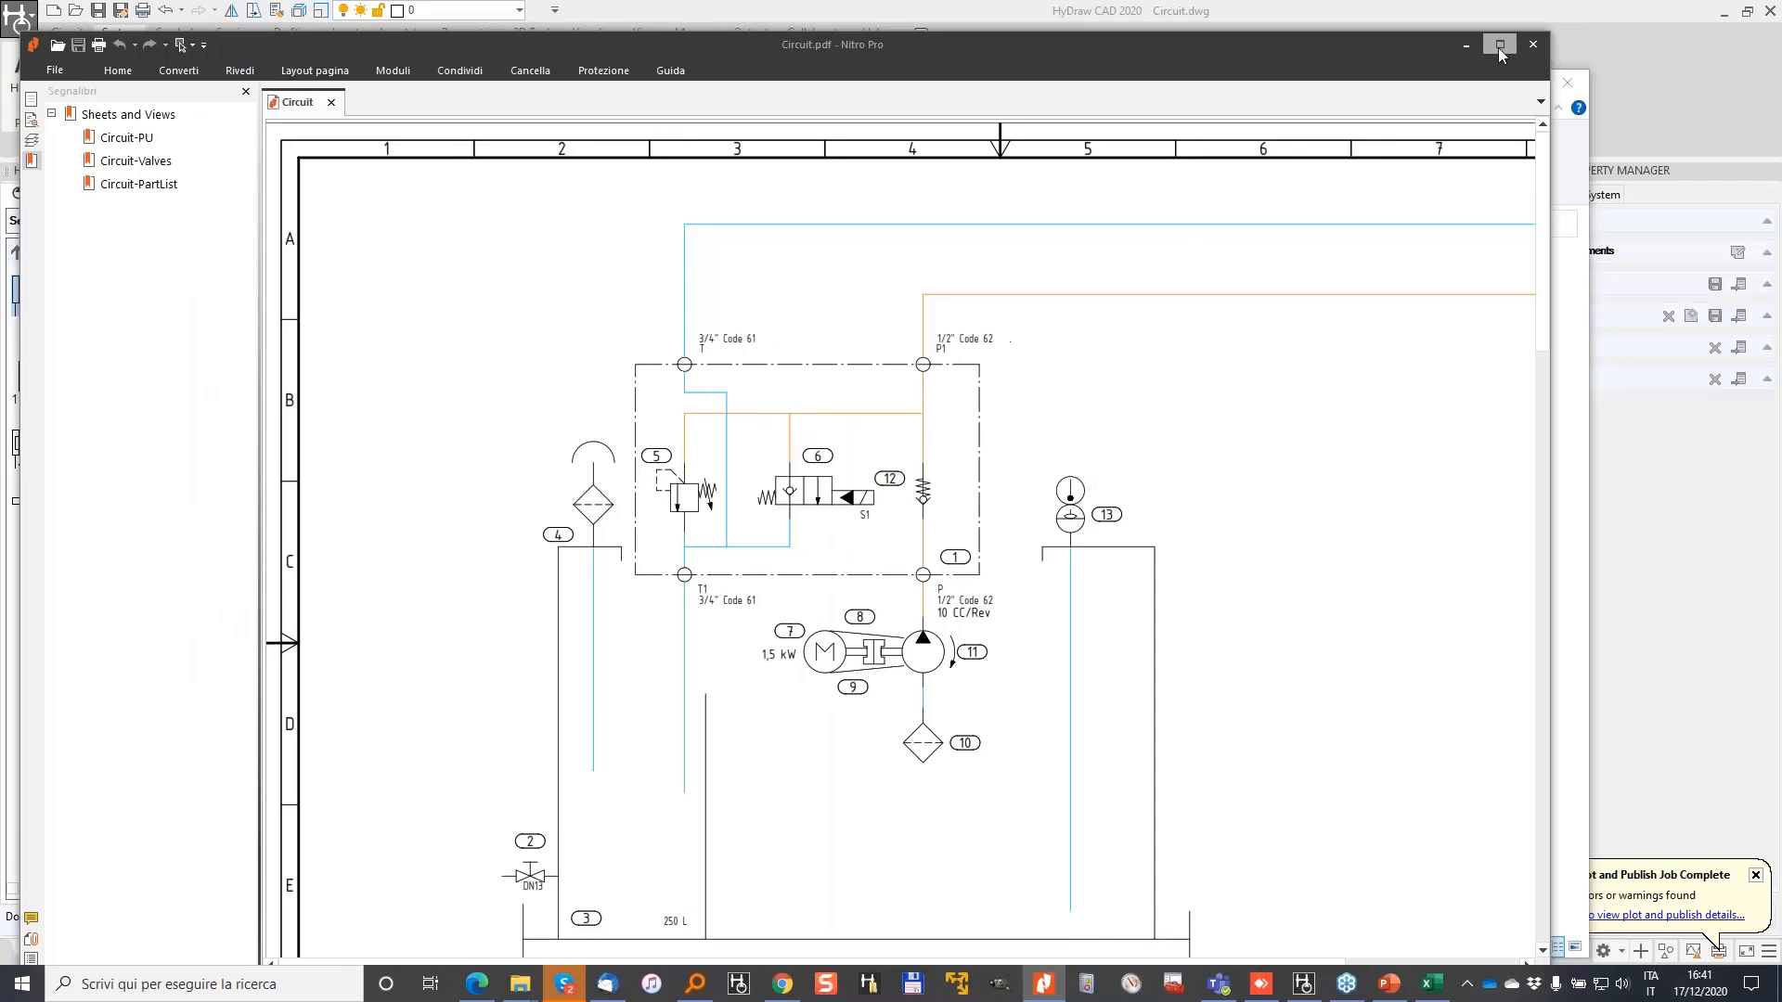
left_click(1500, 51)
left_click(1304, 983)
left_click(20, 17)
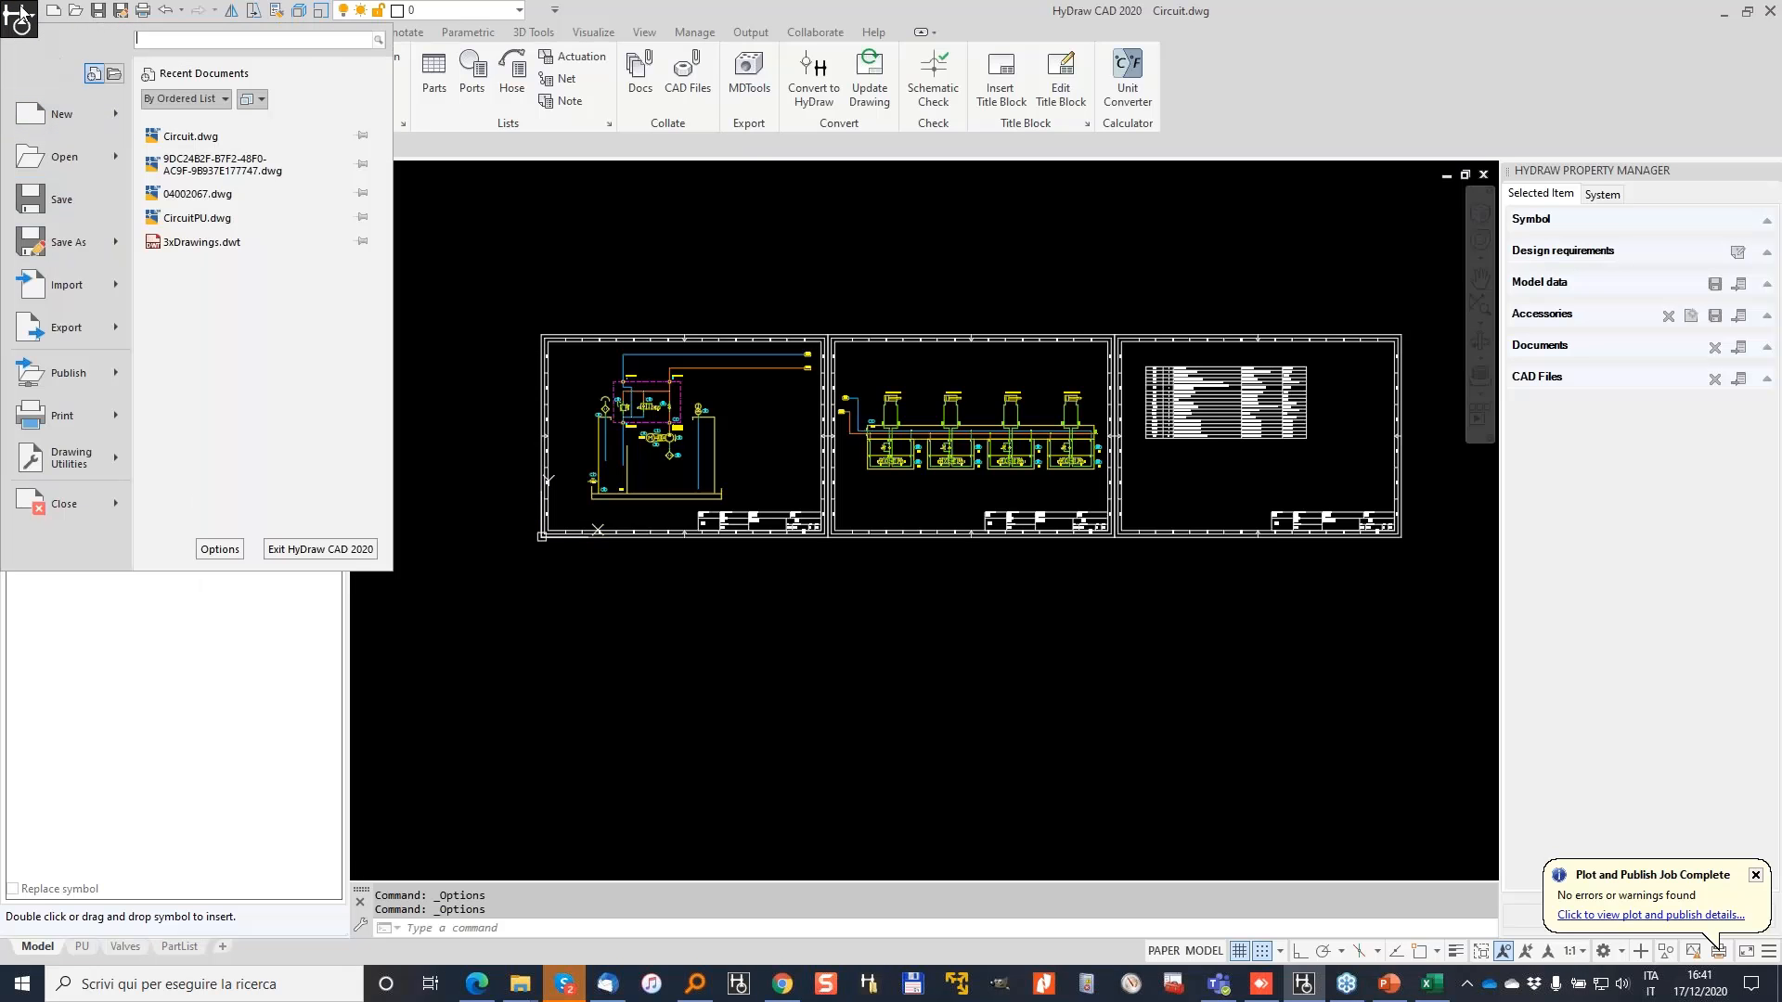
Step: Turn off background publishing in the Plot and Publish options and apply it
left_click(214, 556)
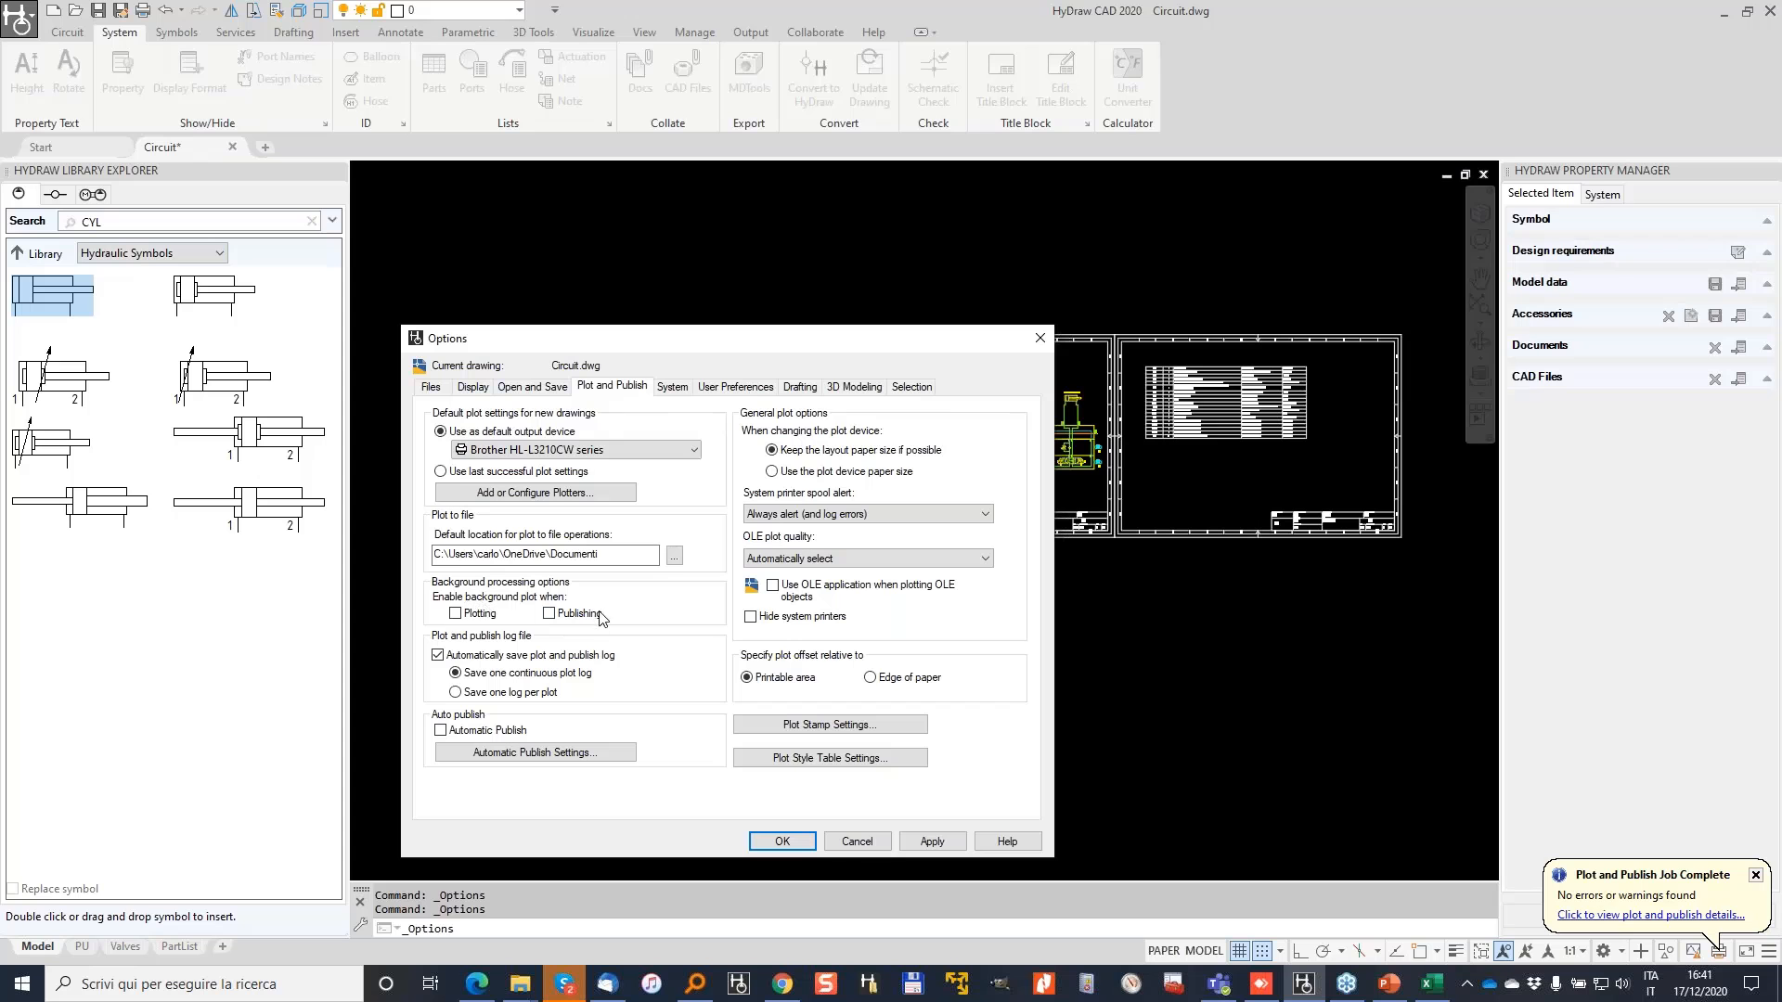
left_click(789, 843)
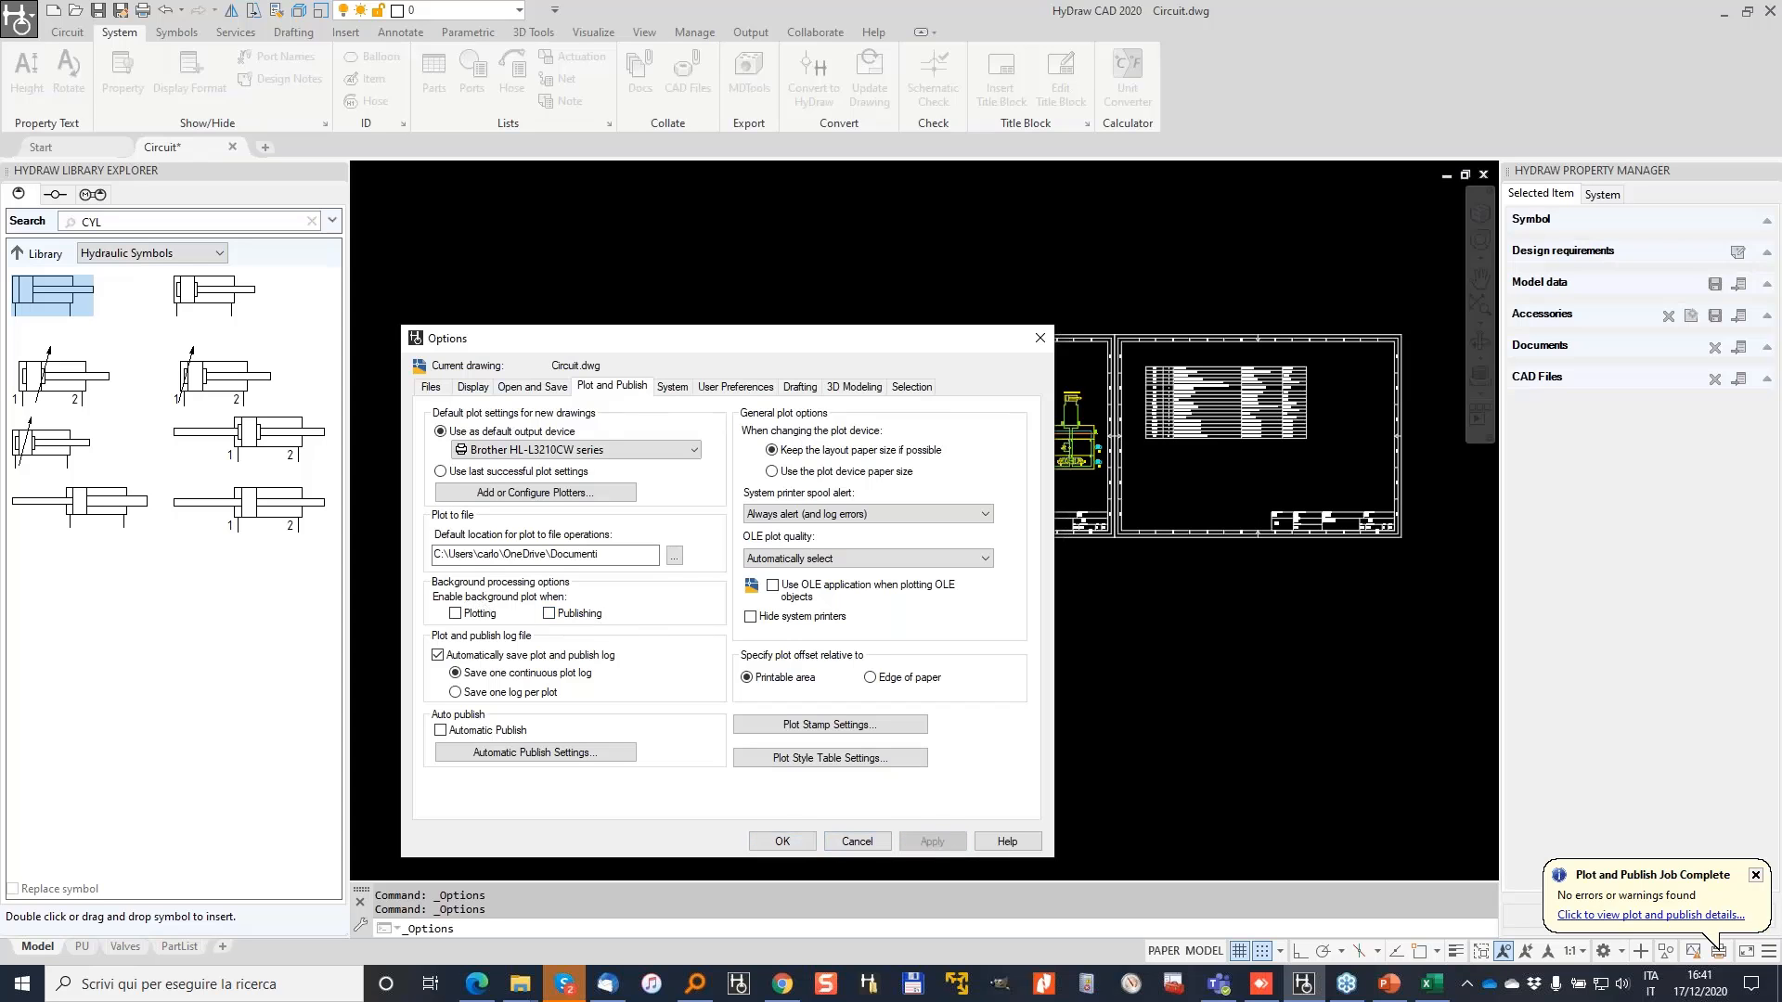
left_click(793, 843)
Step: Save the drawing and start a new batch publish of the Circuit sheets
key("Escape")
left_click(98, 11)
left_click(19, 18)
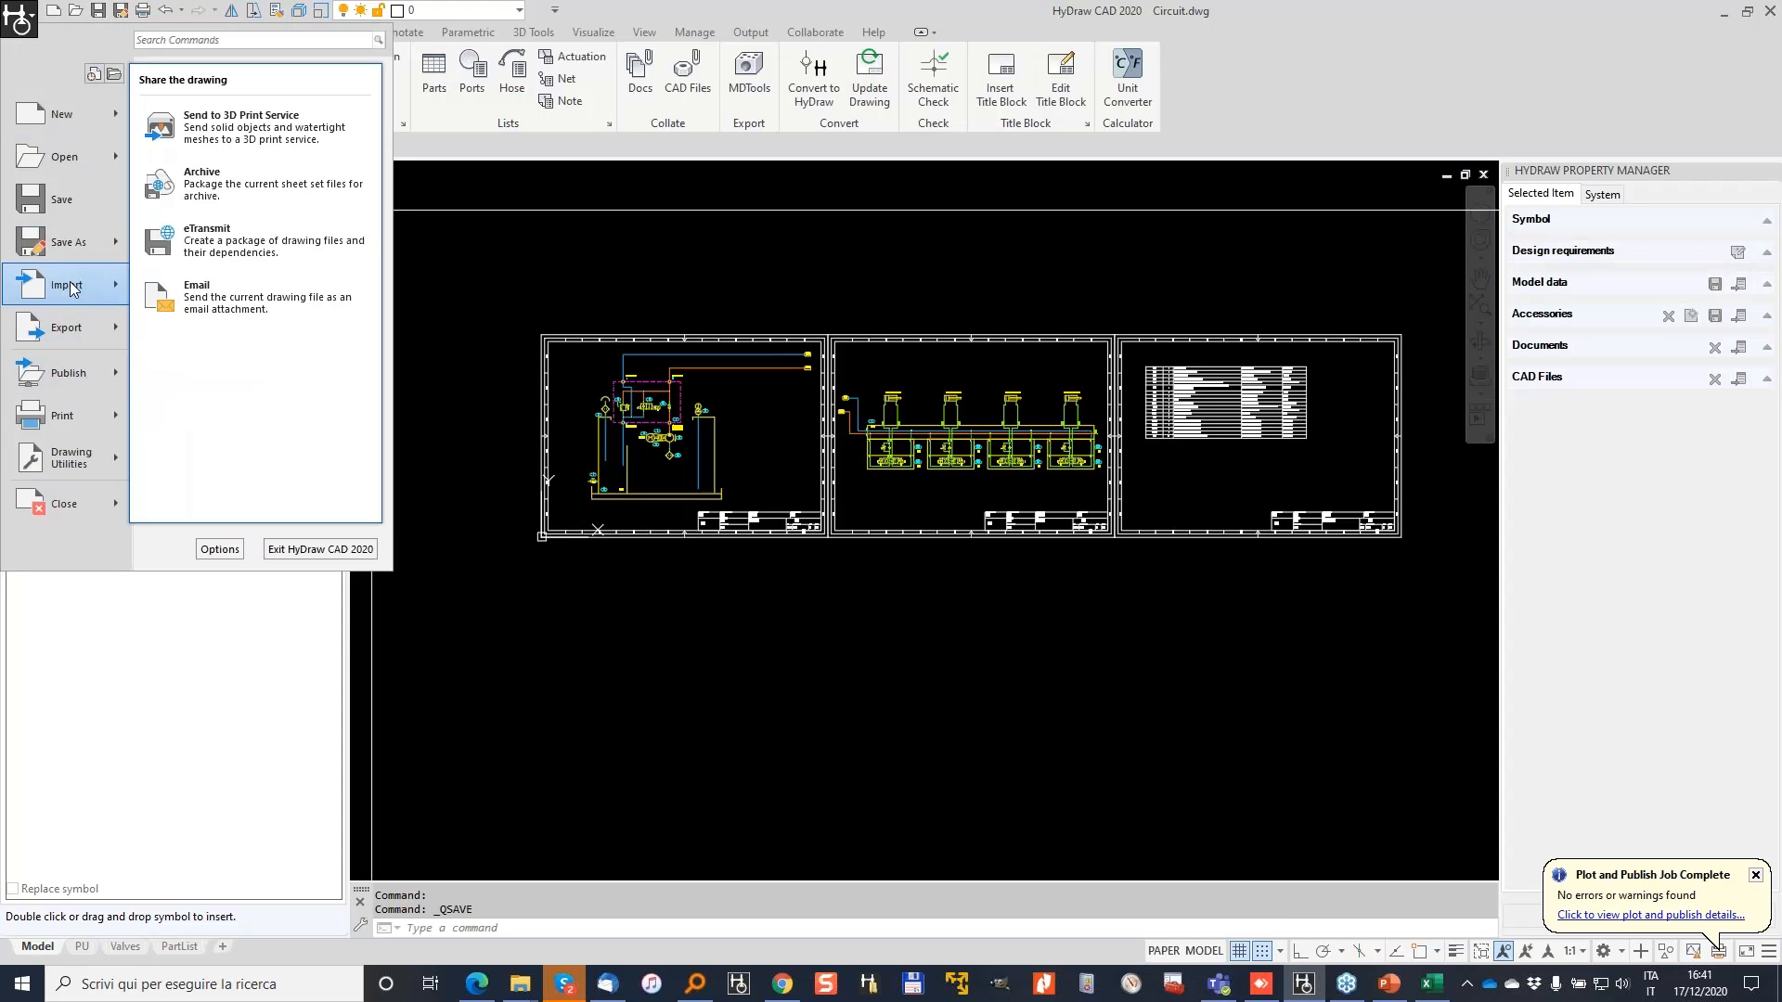
mouse_move(63, 421)
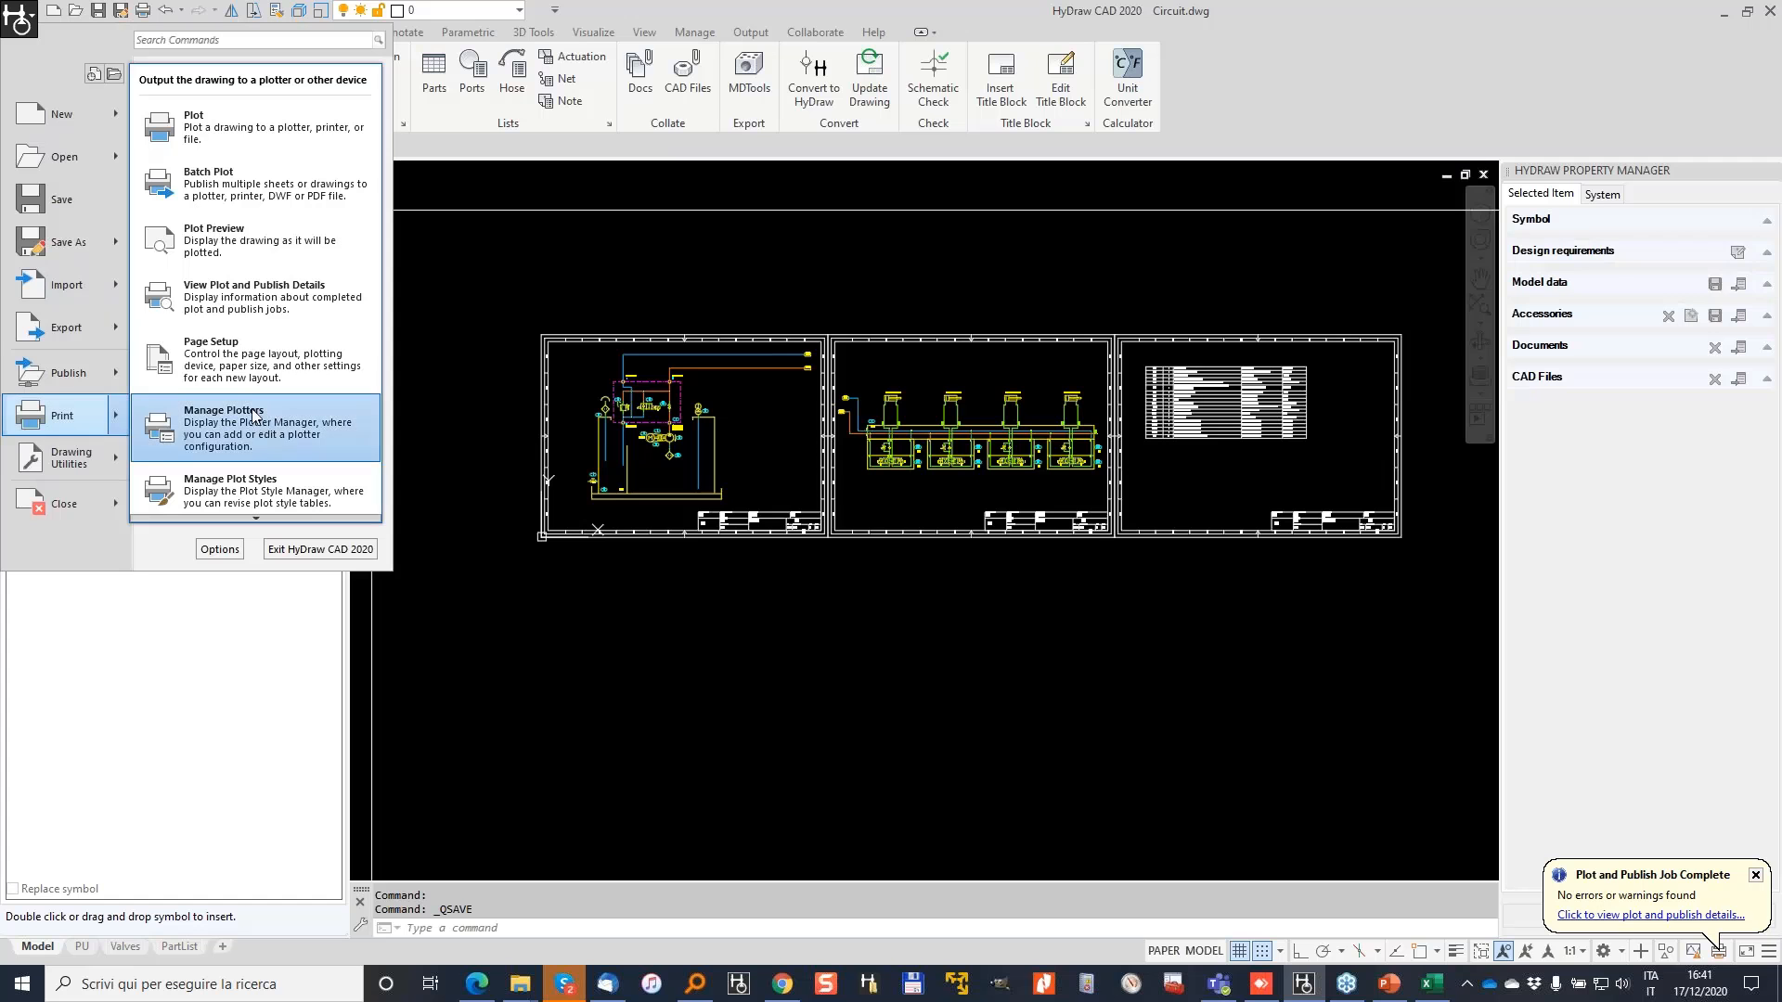
left_click(228, 184)
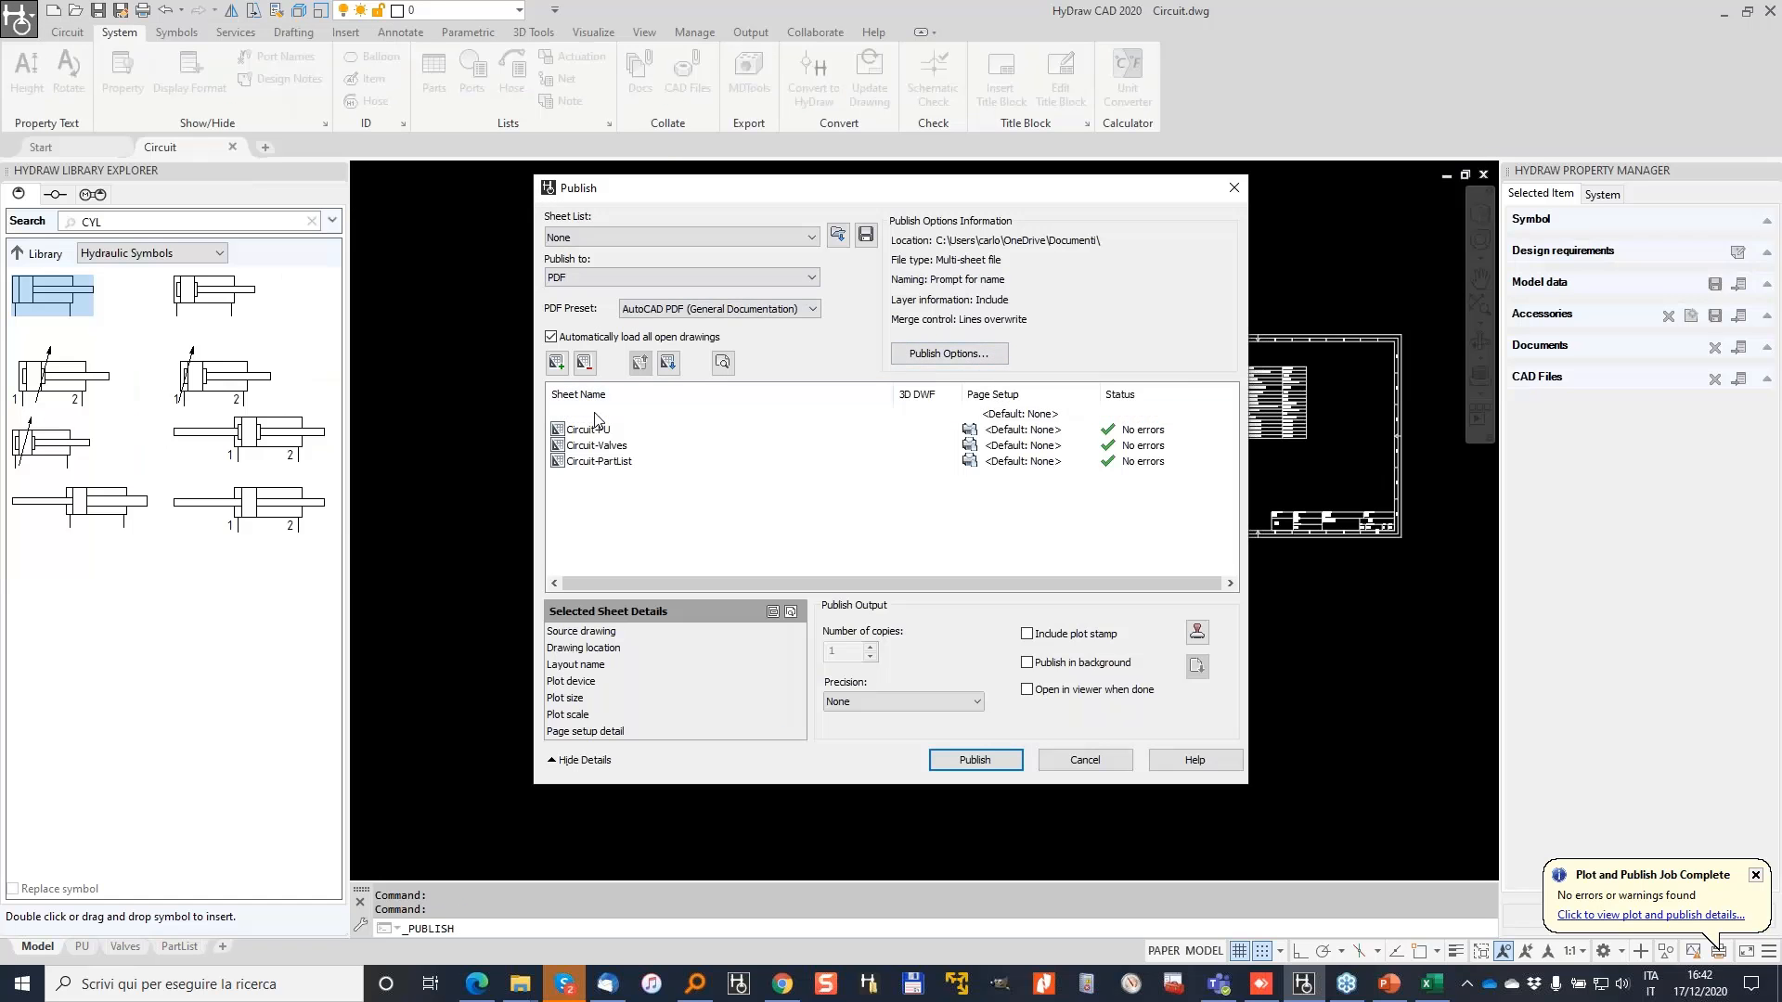
Step: Remove Circuit-Model, publish to HyDraw CAD - December overwriting Circuit.pdf, and skip saving the sheet list
left_click(594, 413)
left_click(583, 362)
left_click(975, 761)
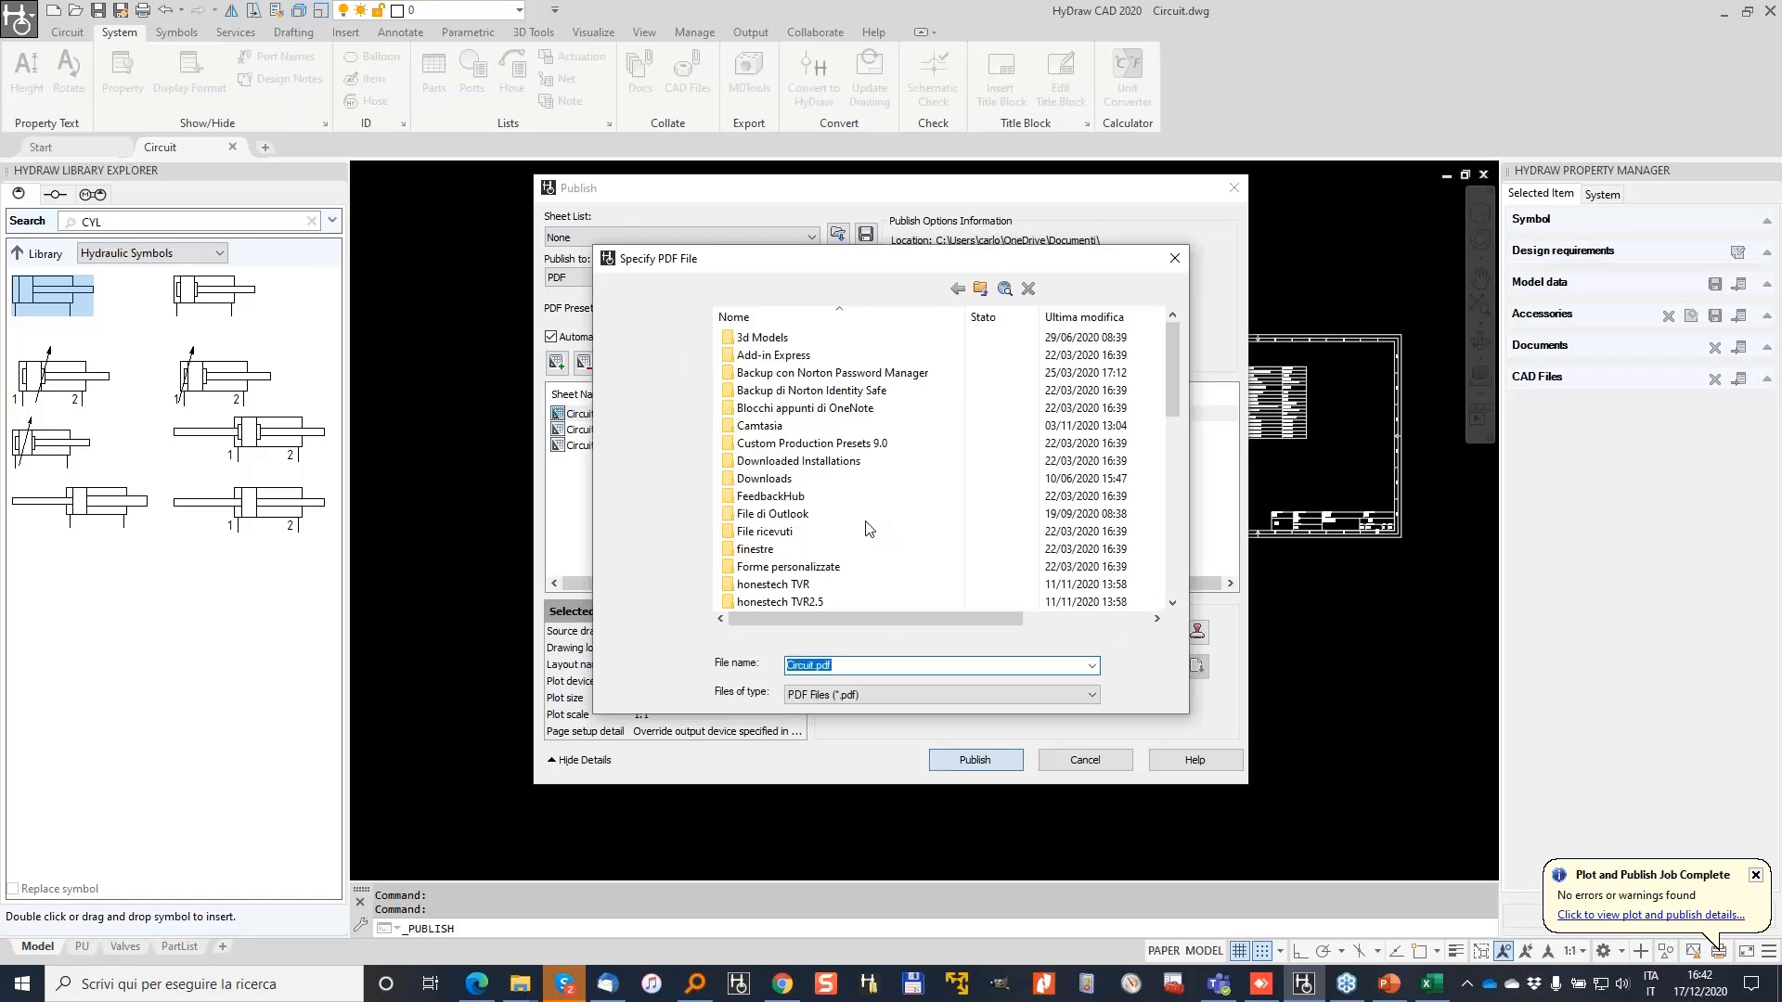
left_click(650, 552)
double_click(790, 340)
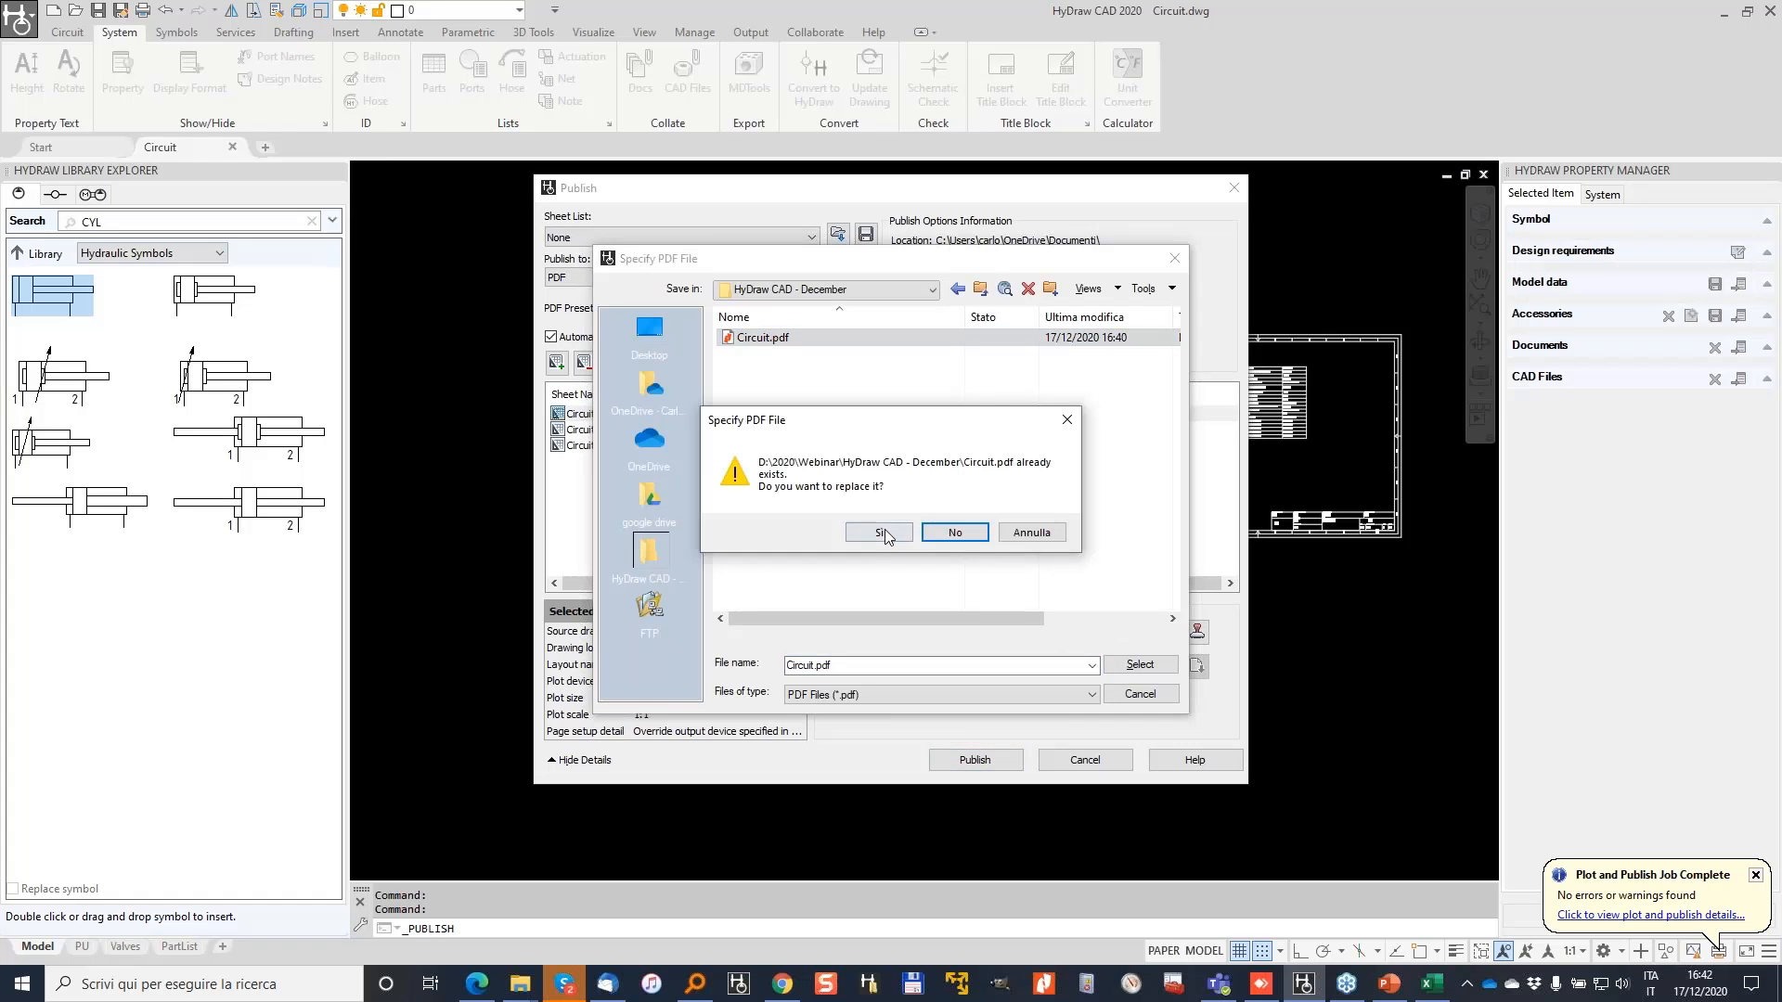
left_click(882, 532)
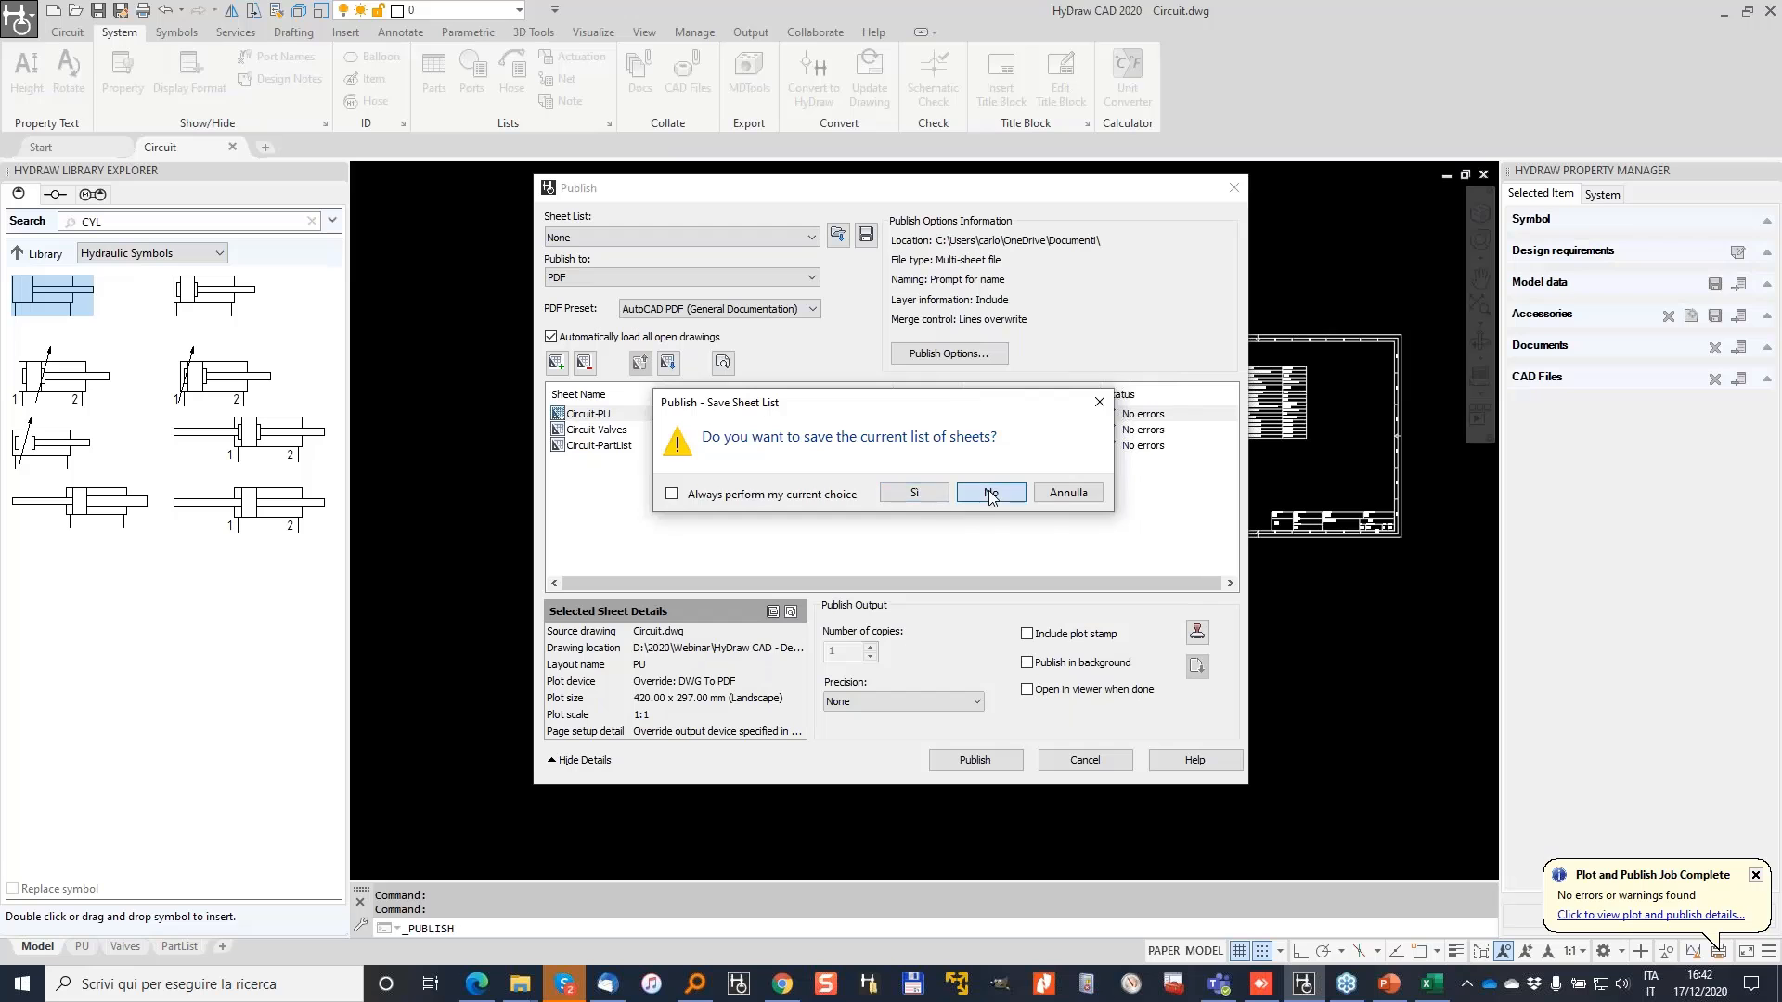
left_click(991, 494)
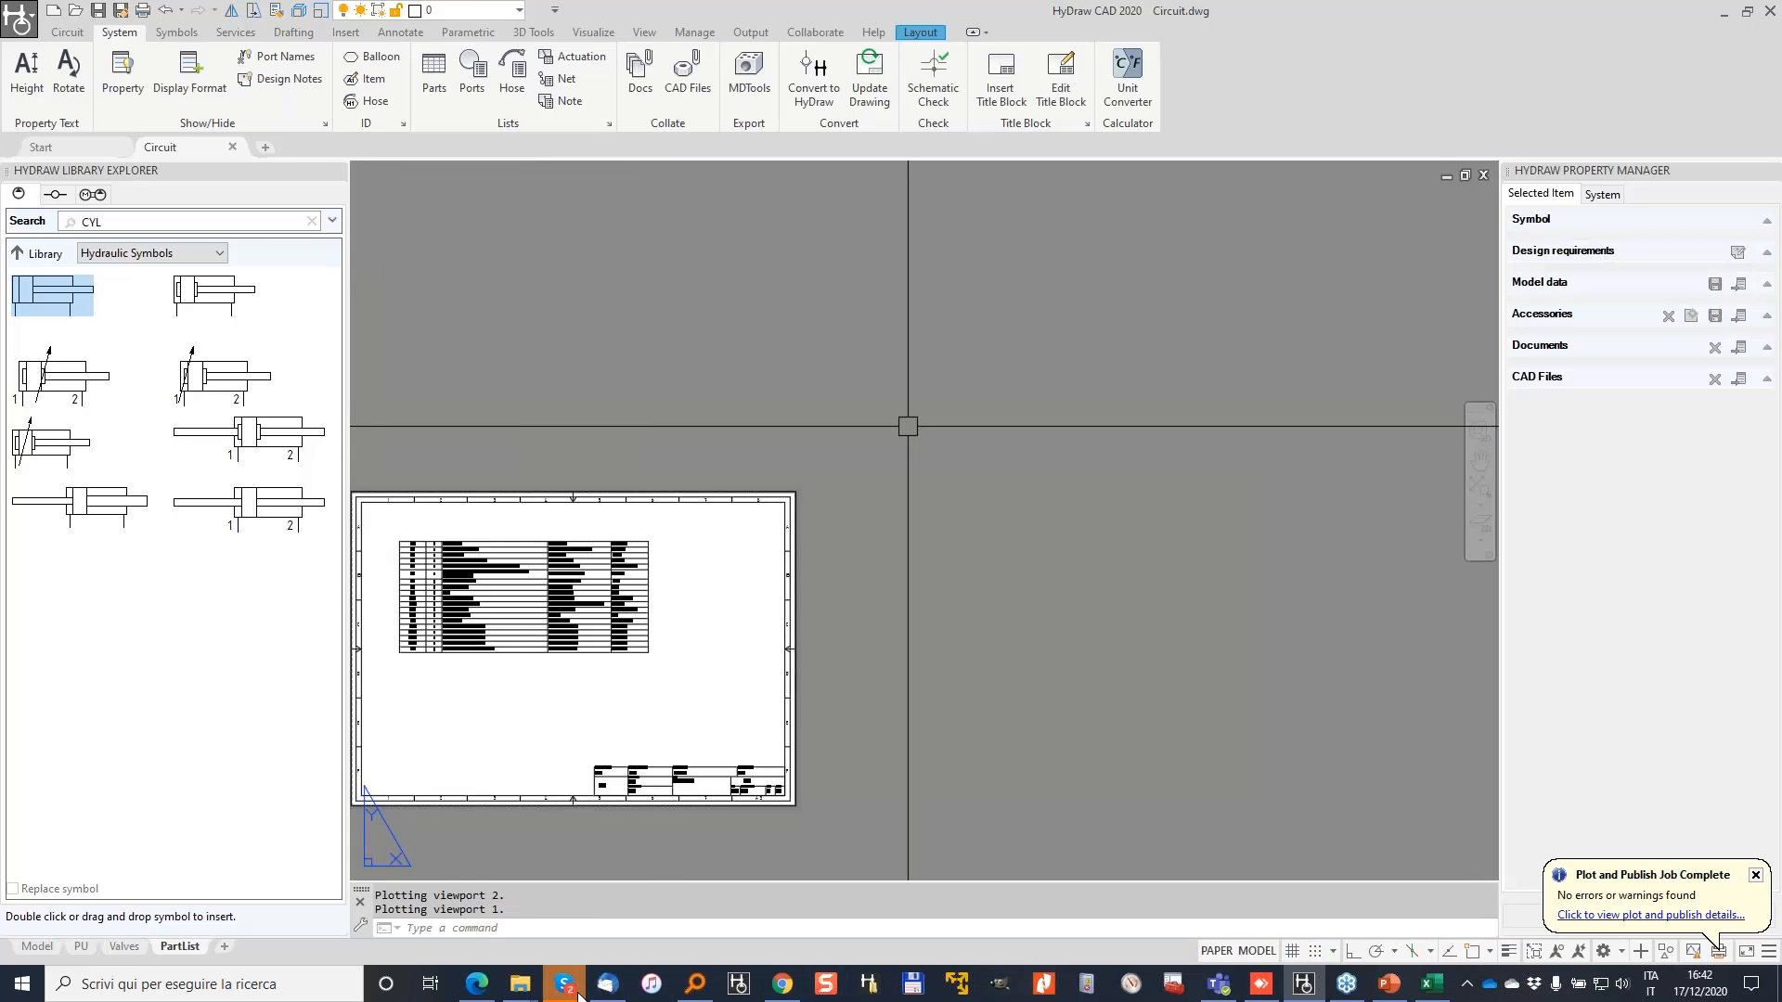
mouse_move(566, 985)
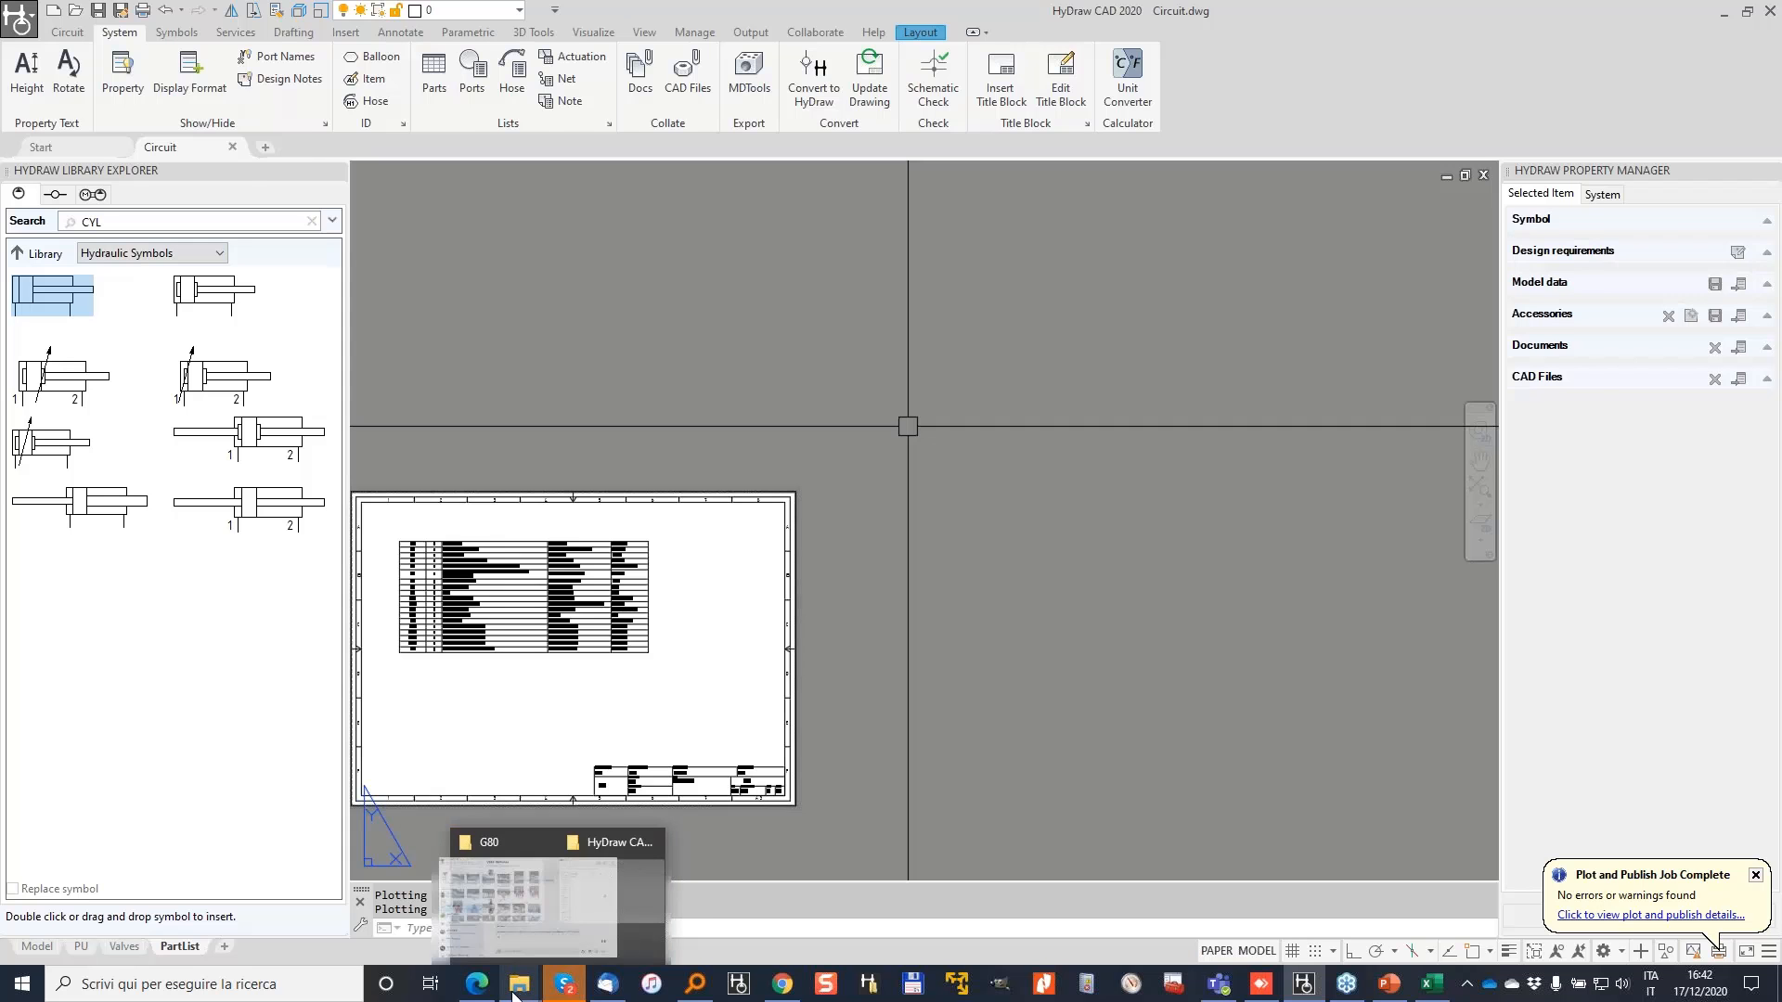
Step: Open the republished Circuit.pdf and view the Circuit-Valves, Circuit-PartList and Circuit-PU pages
left_click(648, 928)
double_click(390, 322)
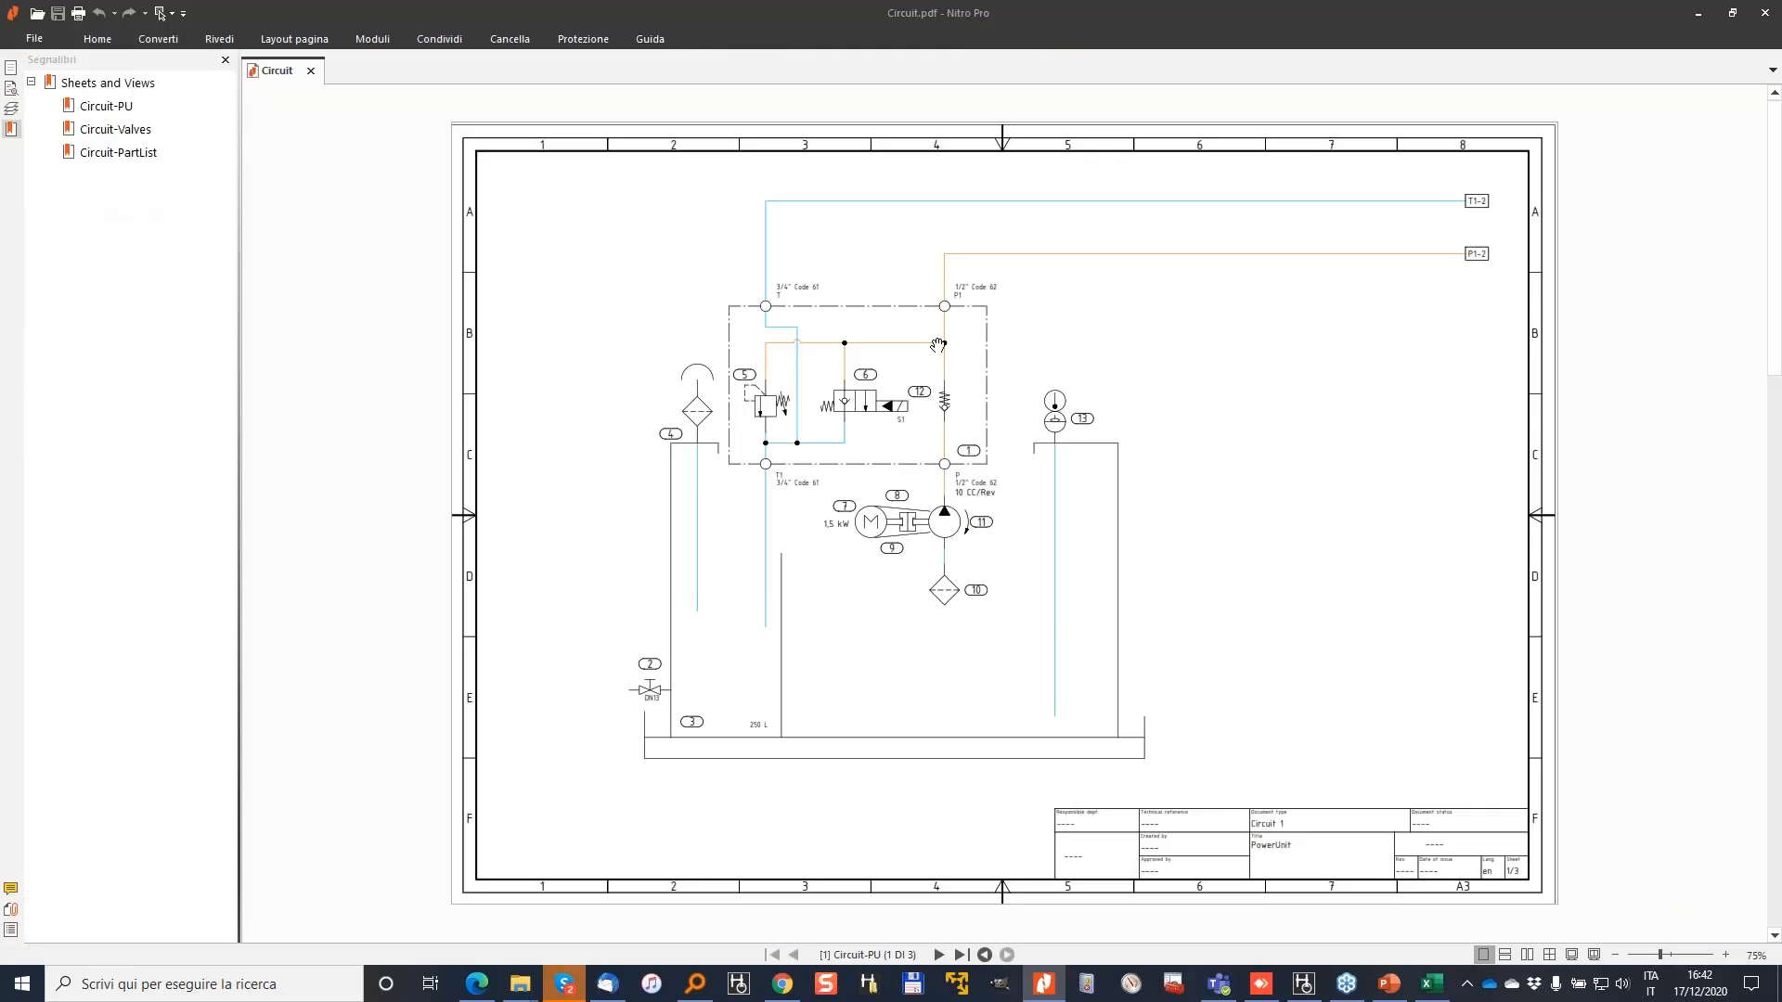
scroll(1022, 371, "up", 3, "ctrl")
scroll(630, 410, "down", 1, "ctrl")
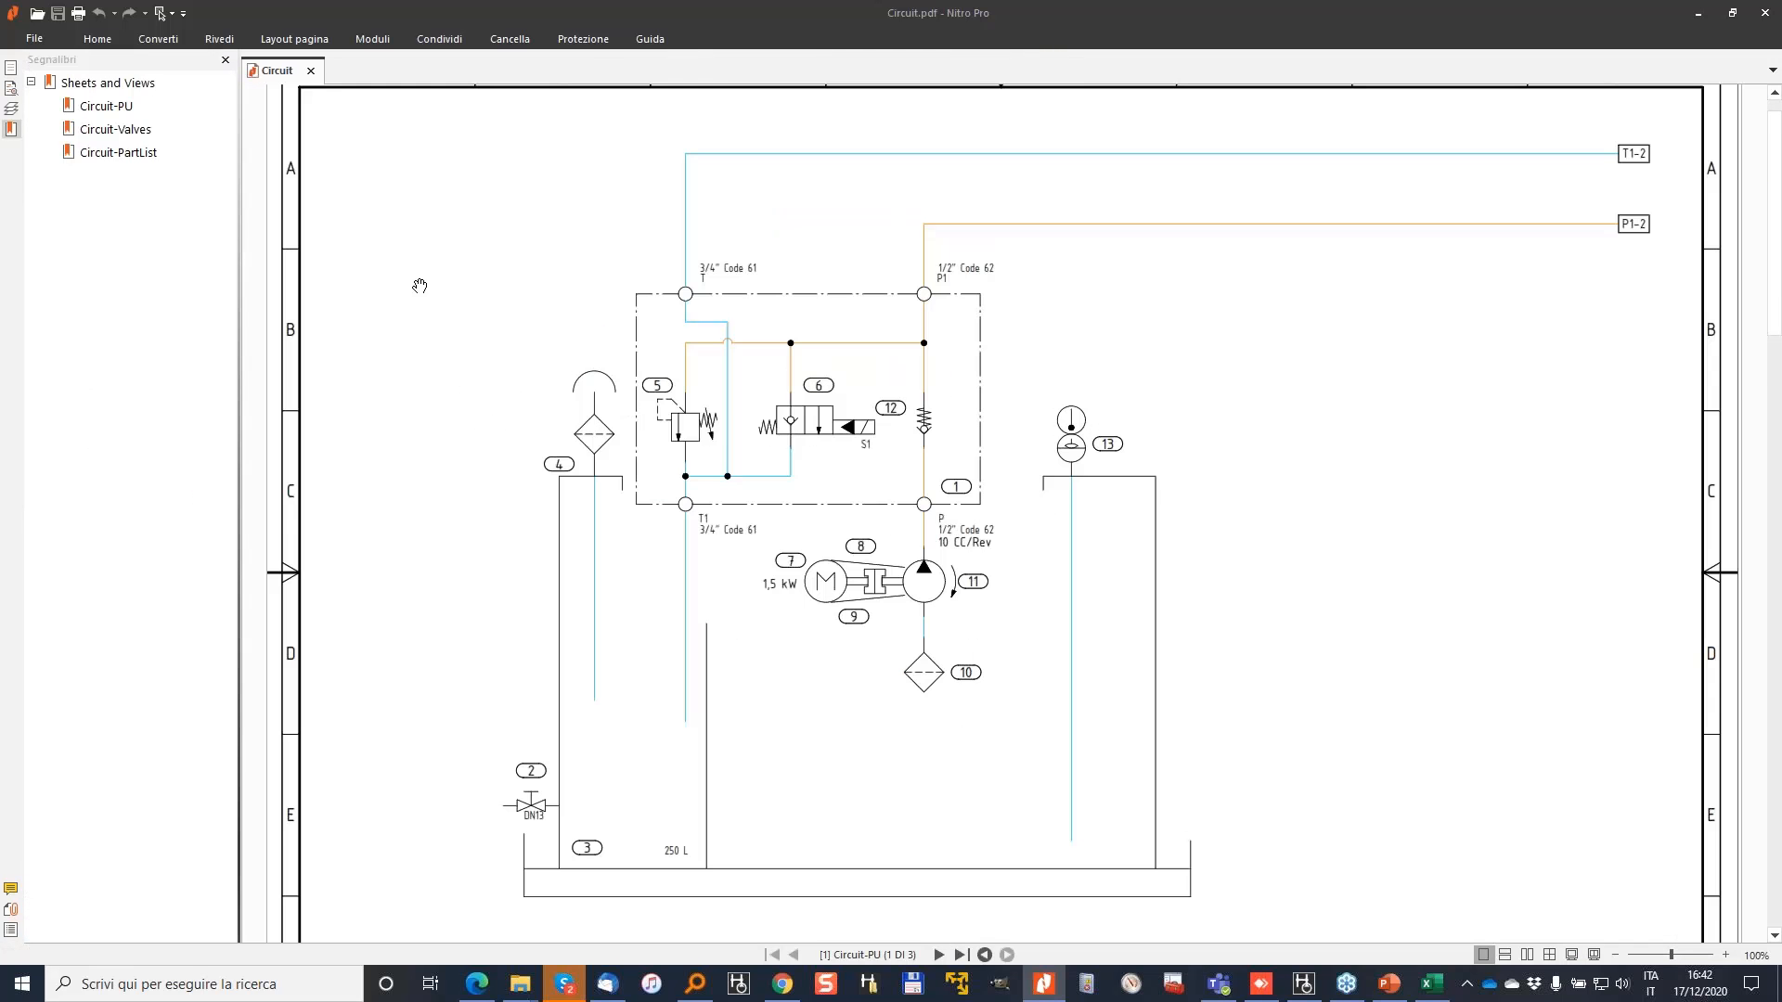
left_click(120, 131)
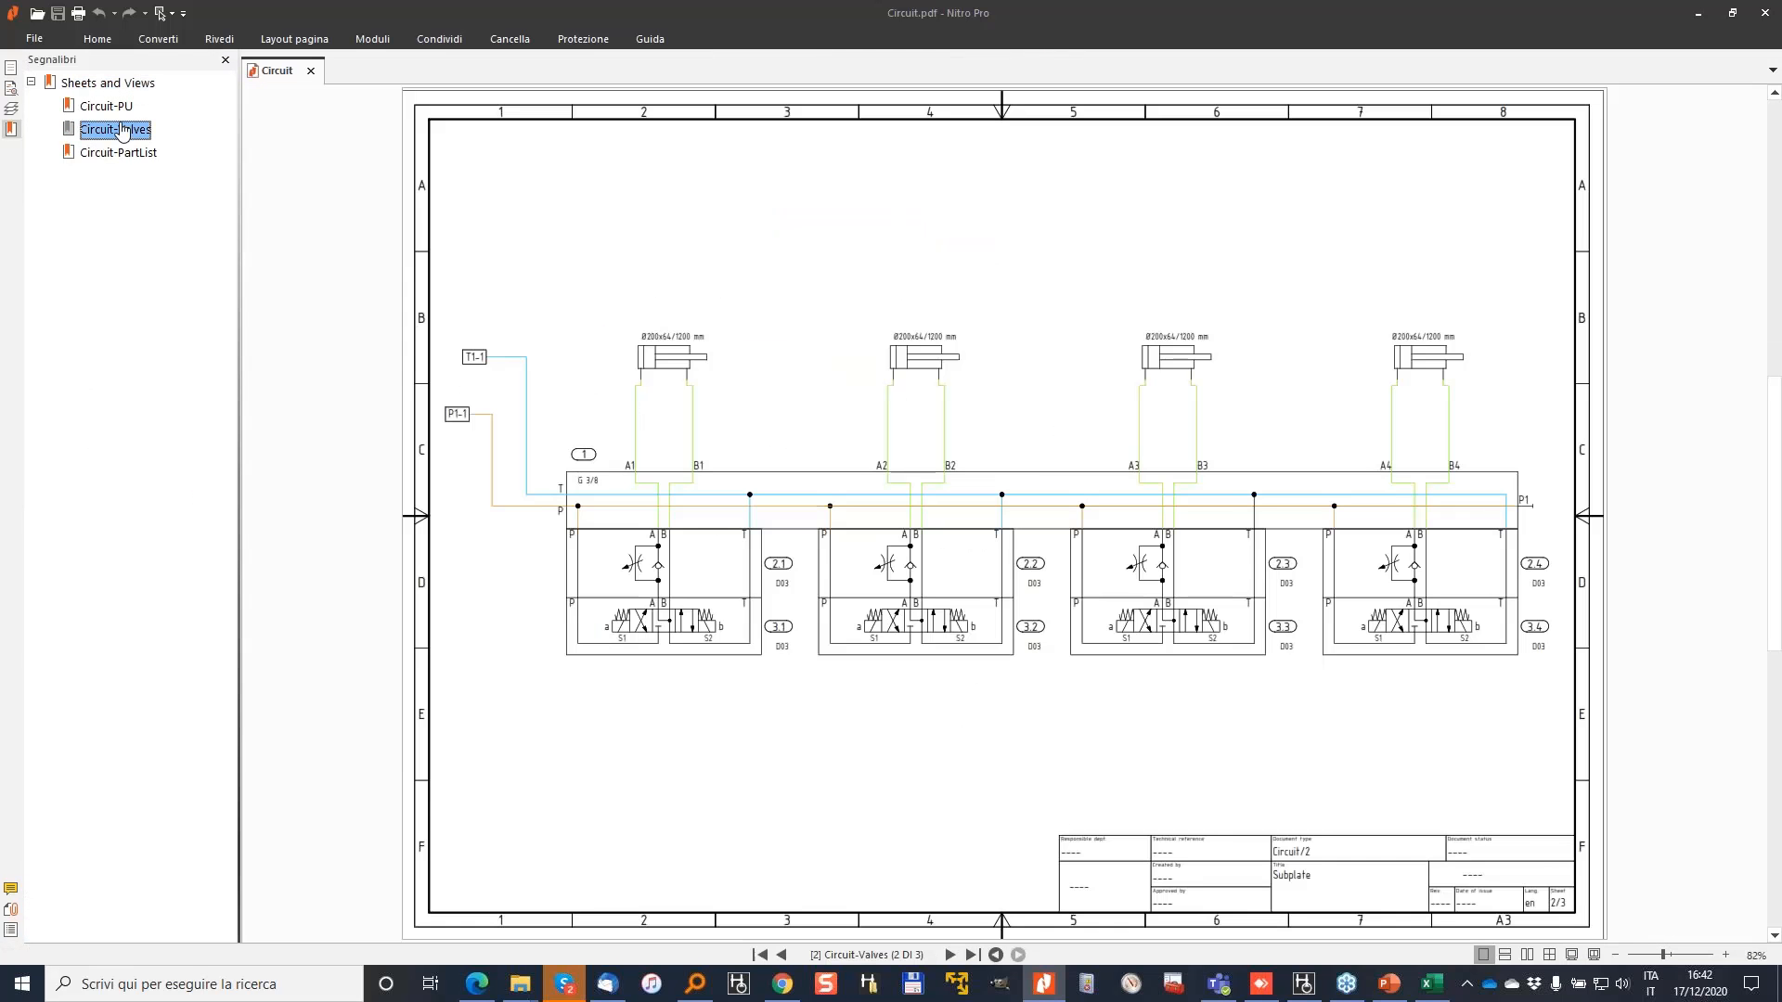
left_click(108, 155)
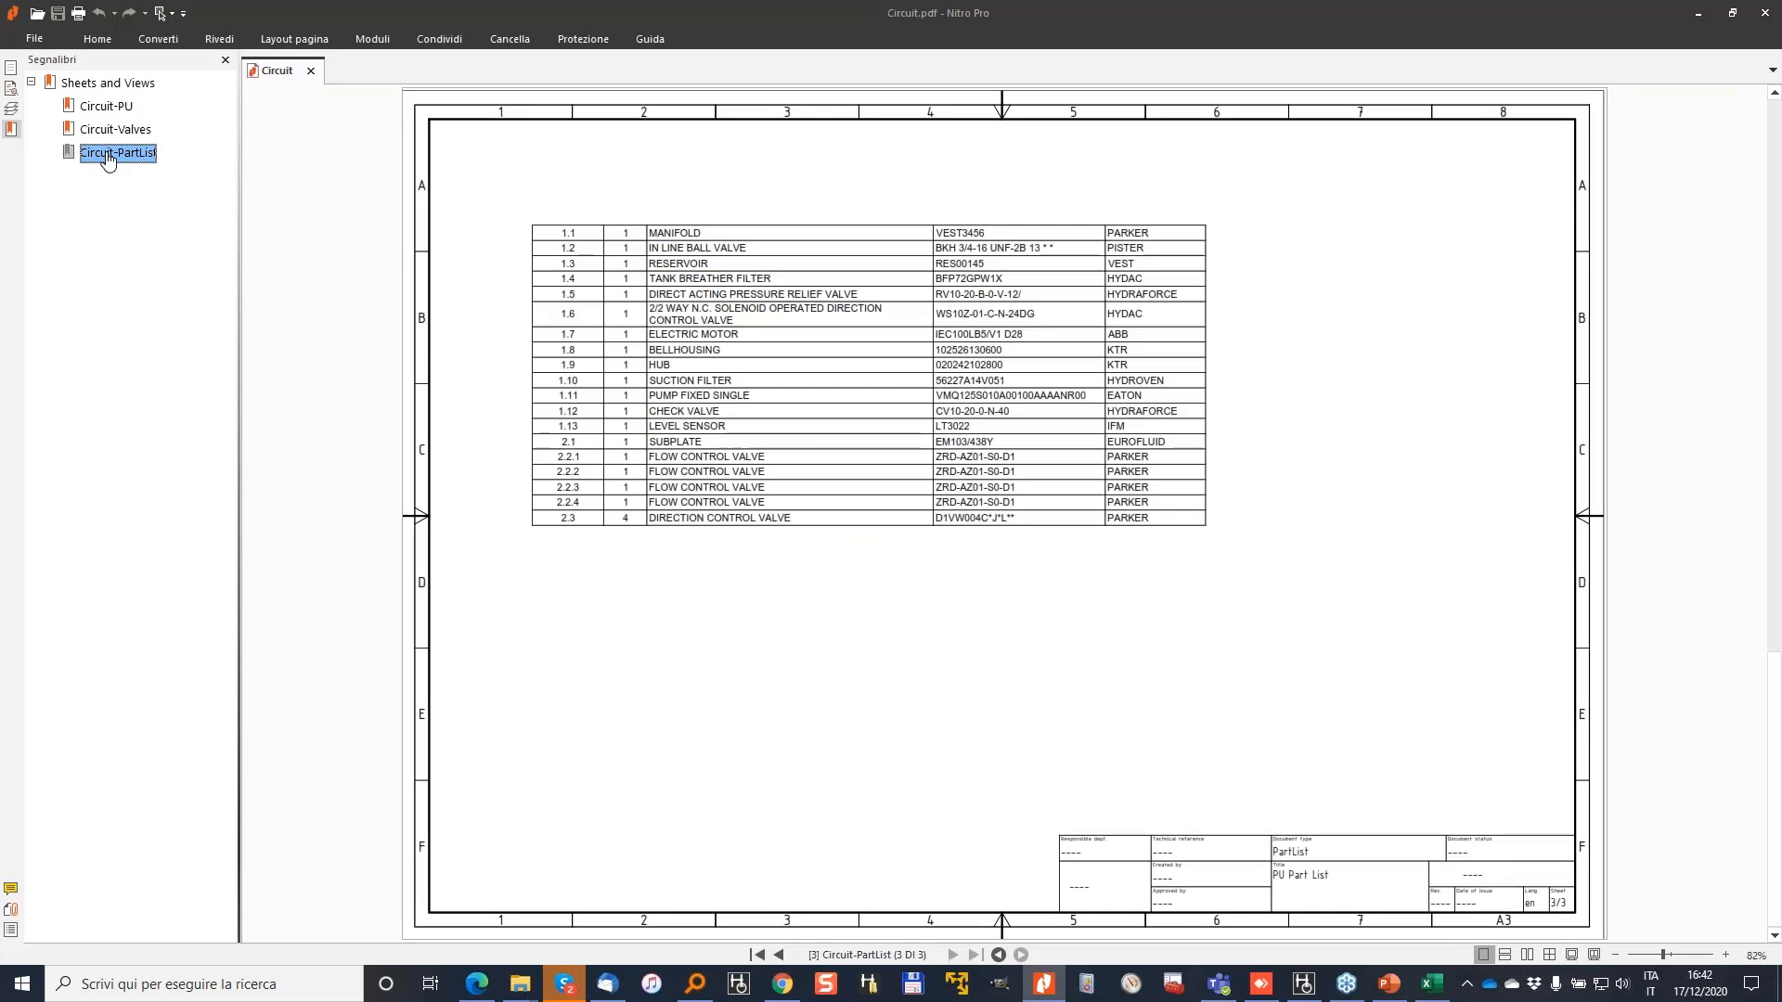
left_click(109, 110)
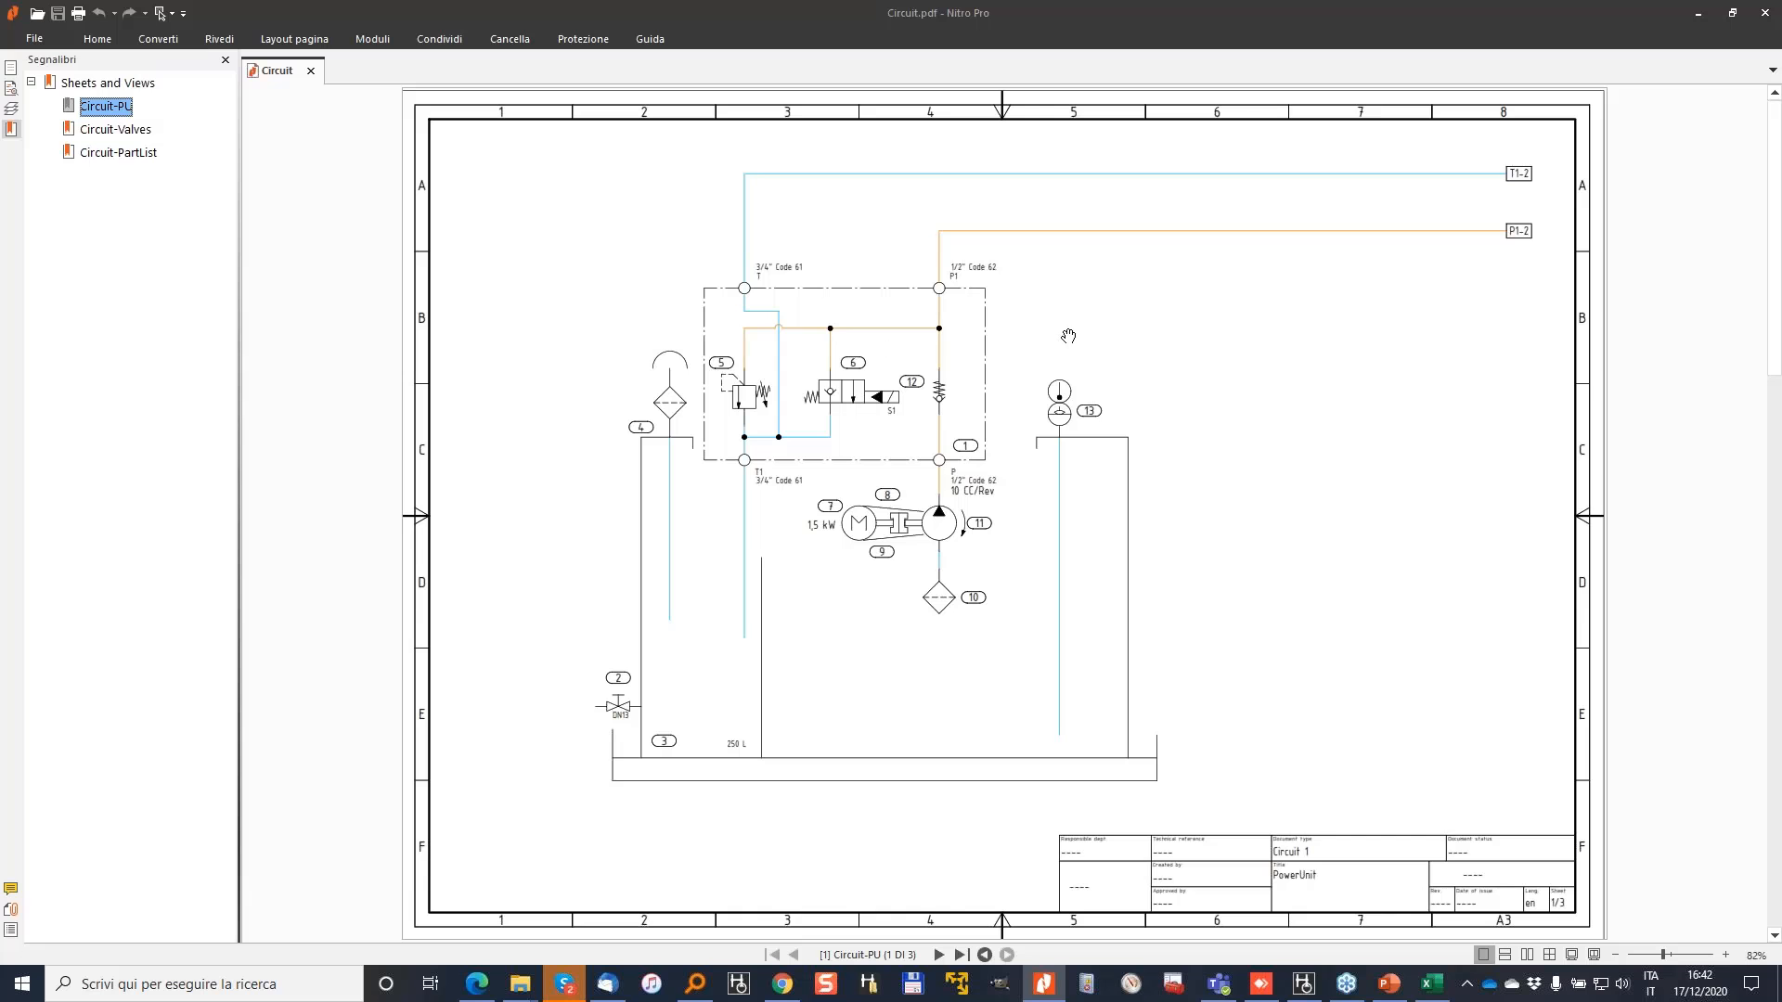
Step: Run an advanced search for 3/4 and scroll through the four matches on pages 1 and 3
left_click(12, 88)
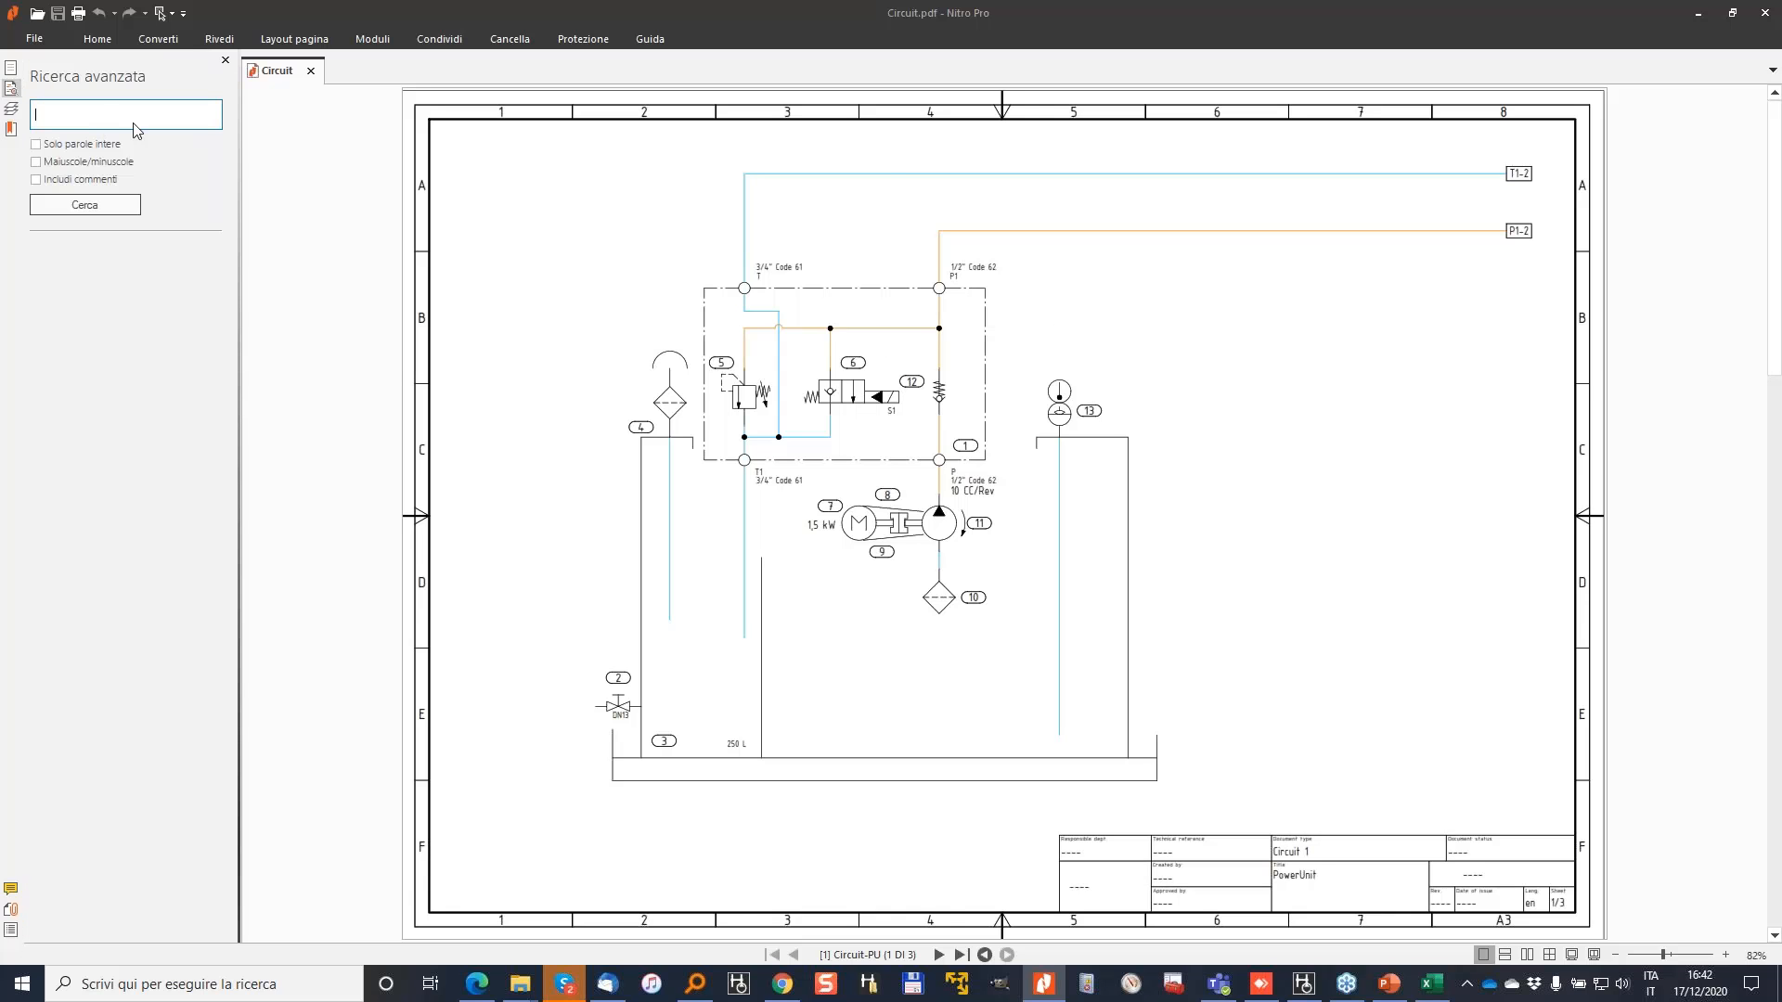
key("Return")
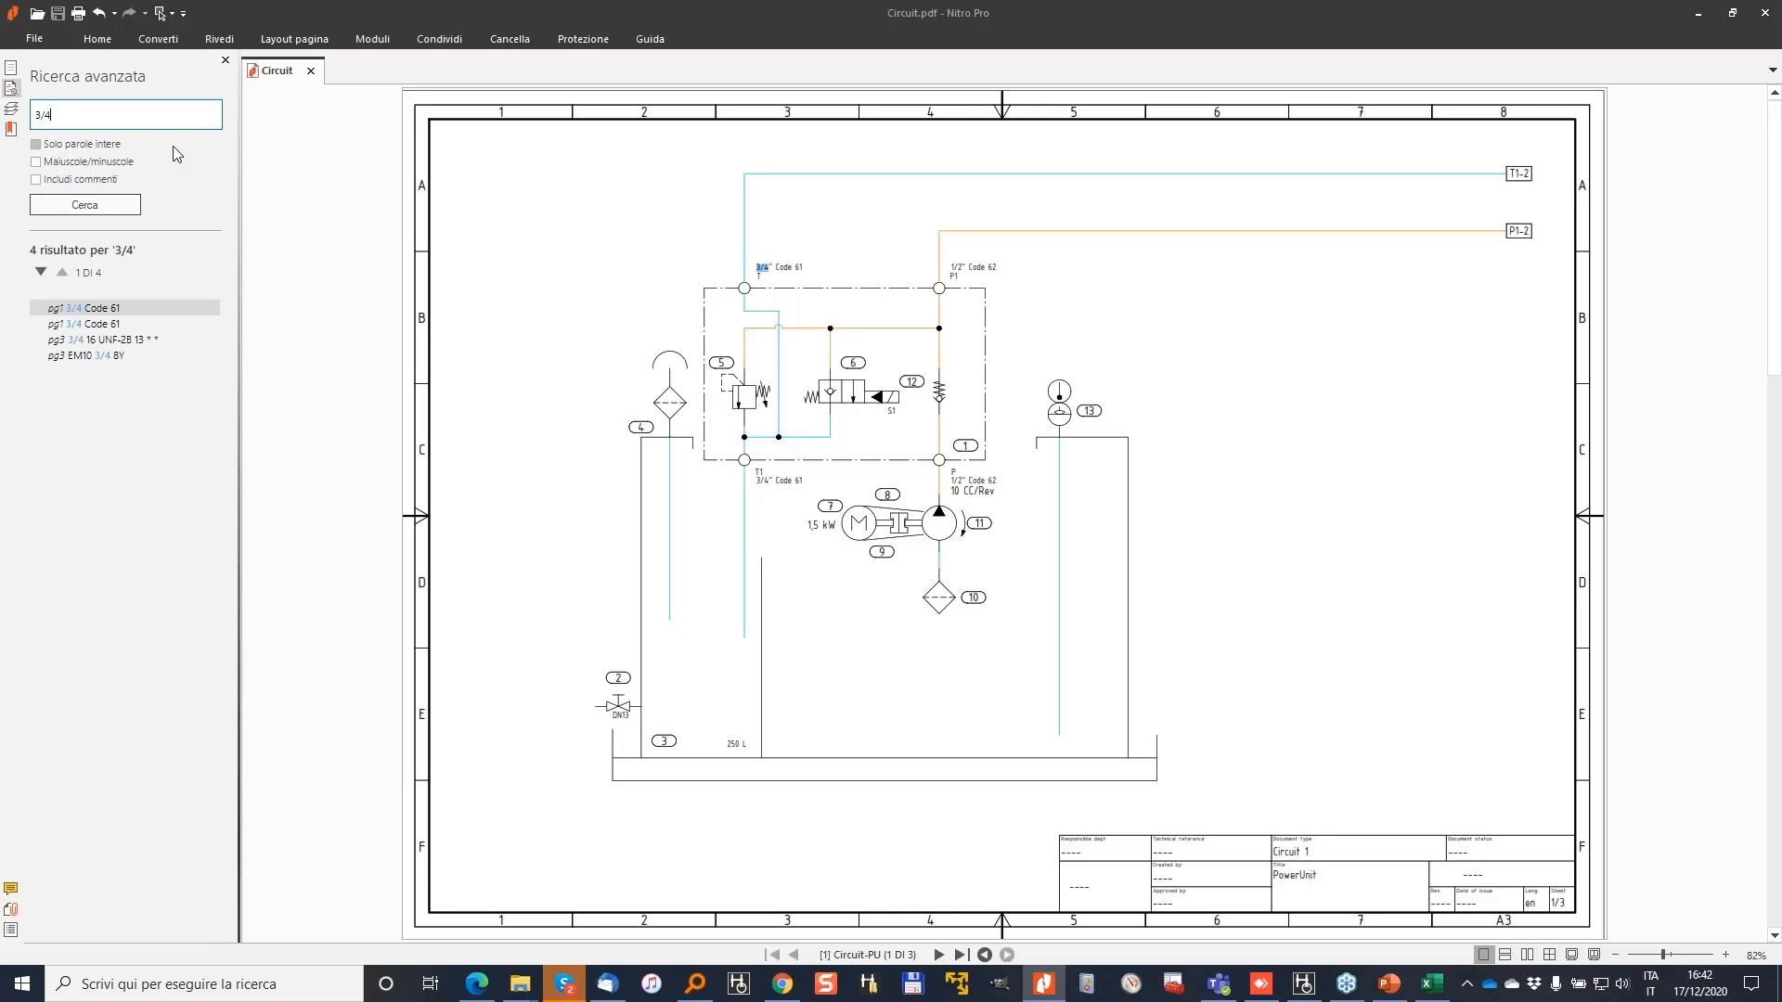
scroll(765, 249, "up", 3, "ctrl")
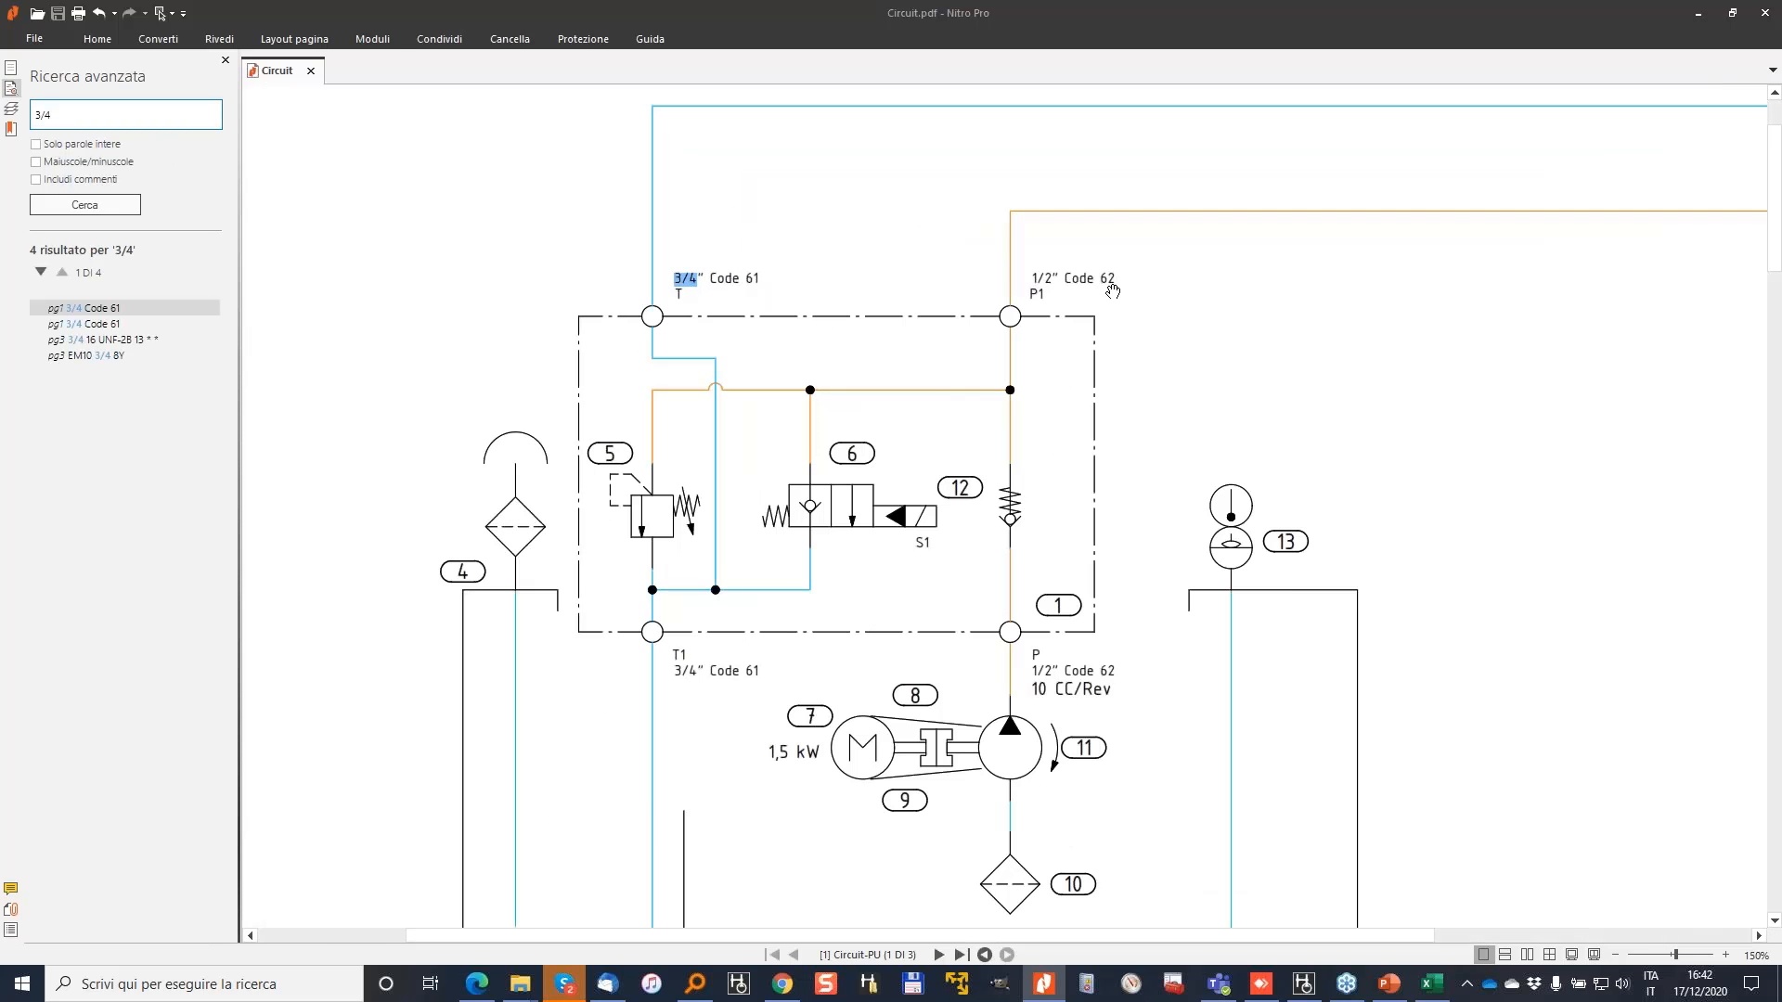
scroll(1113, 291, "up", 4, "ctrl")
scroll(1015, 319, "down", 3)
scroll(1016, 319, "down", 2)
scroll(1016, 320, "down", 4, "ctrl")
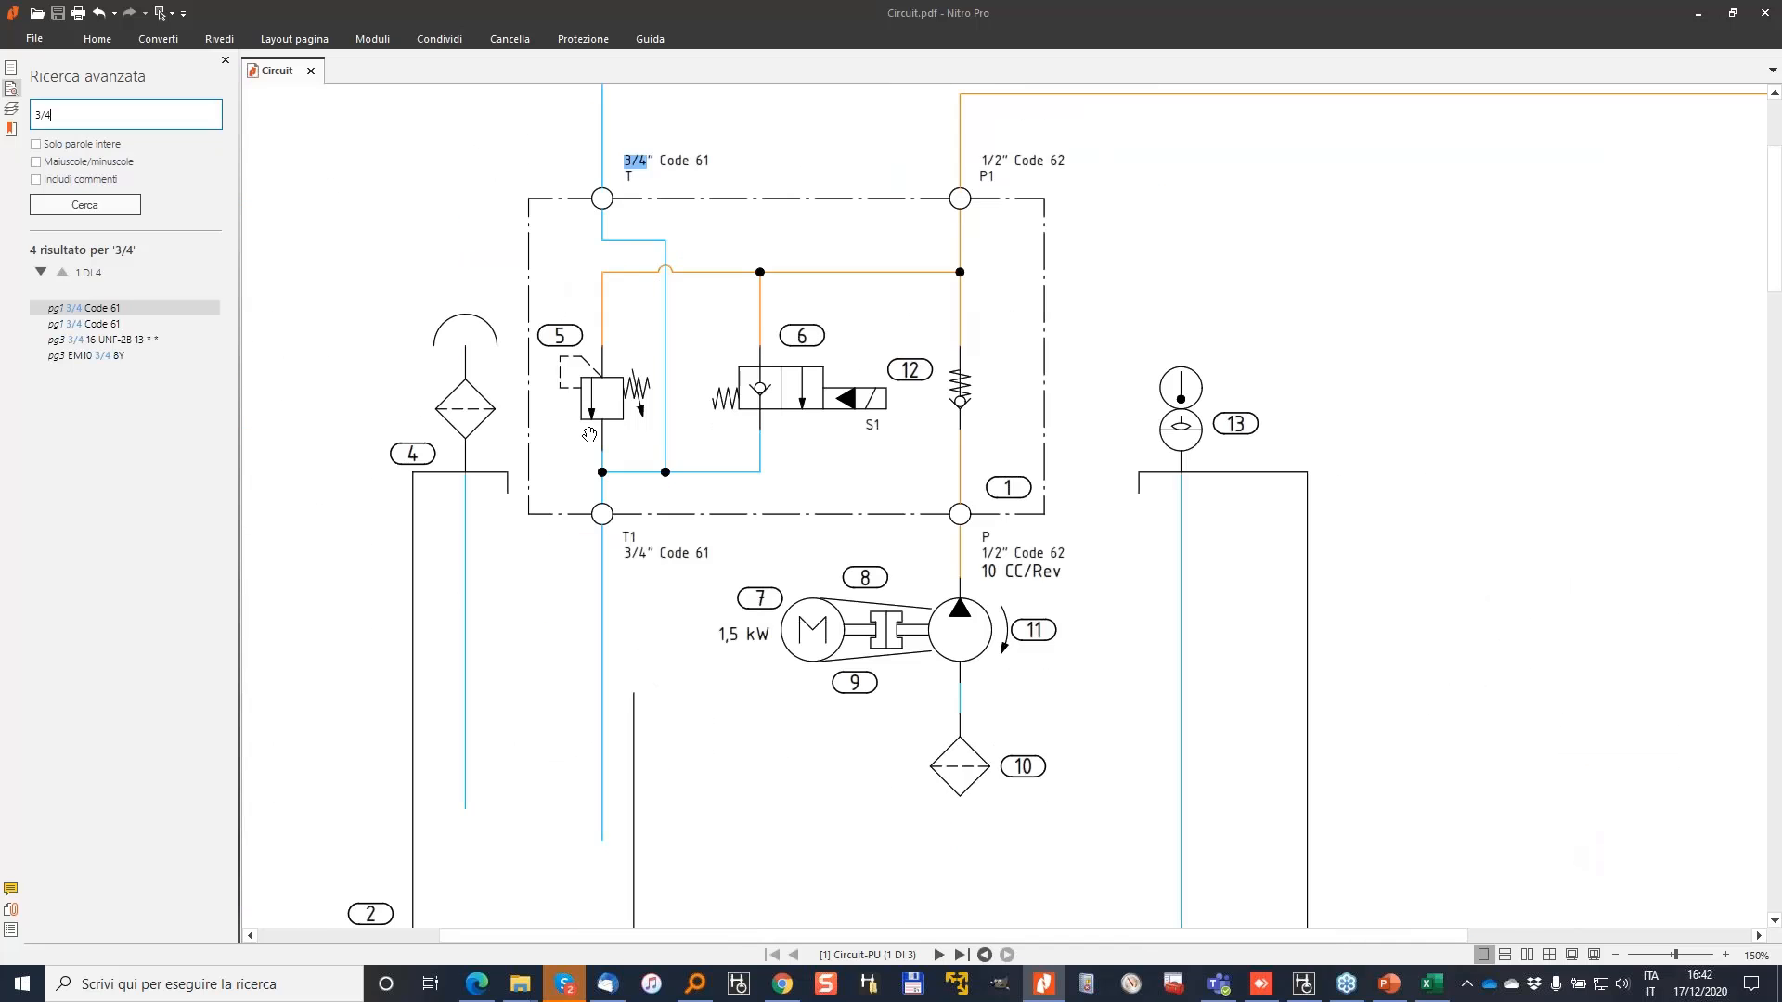
scroll(589, 435, "down", 3)
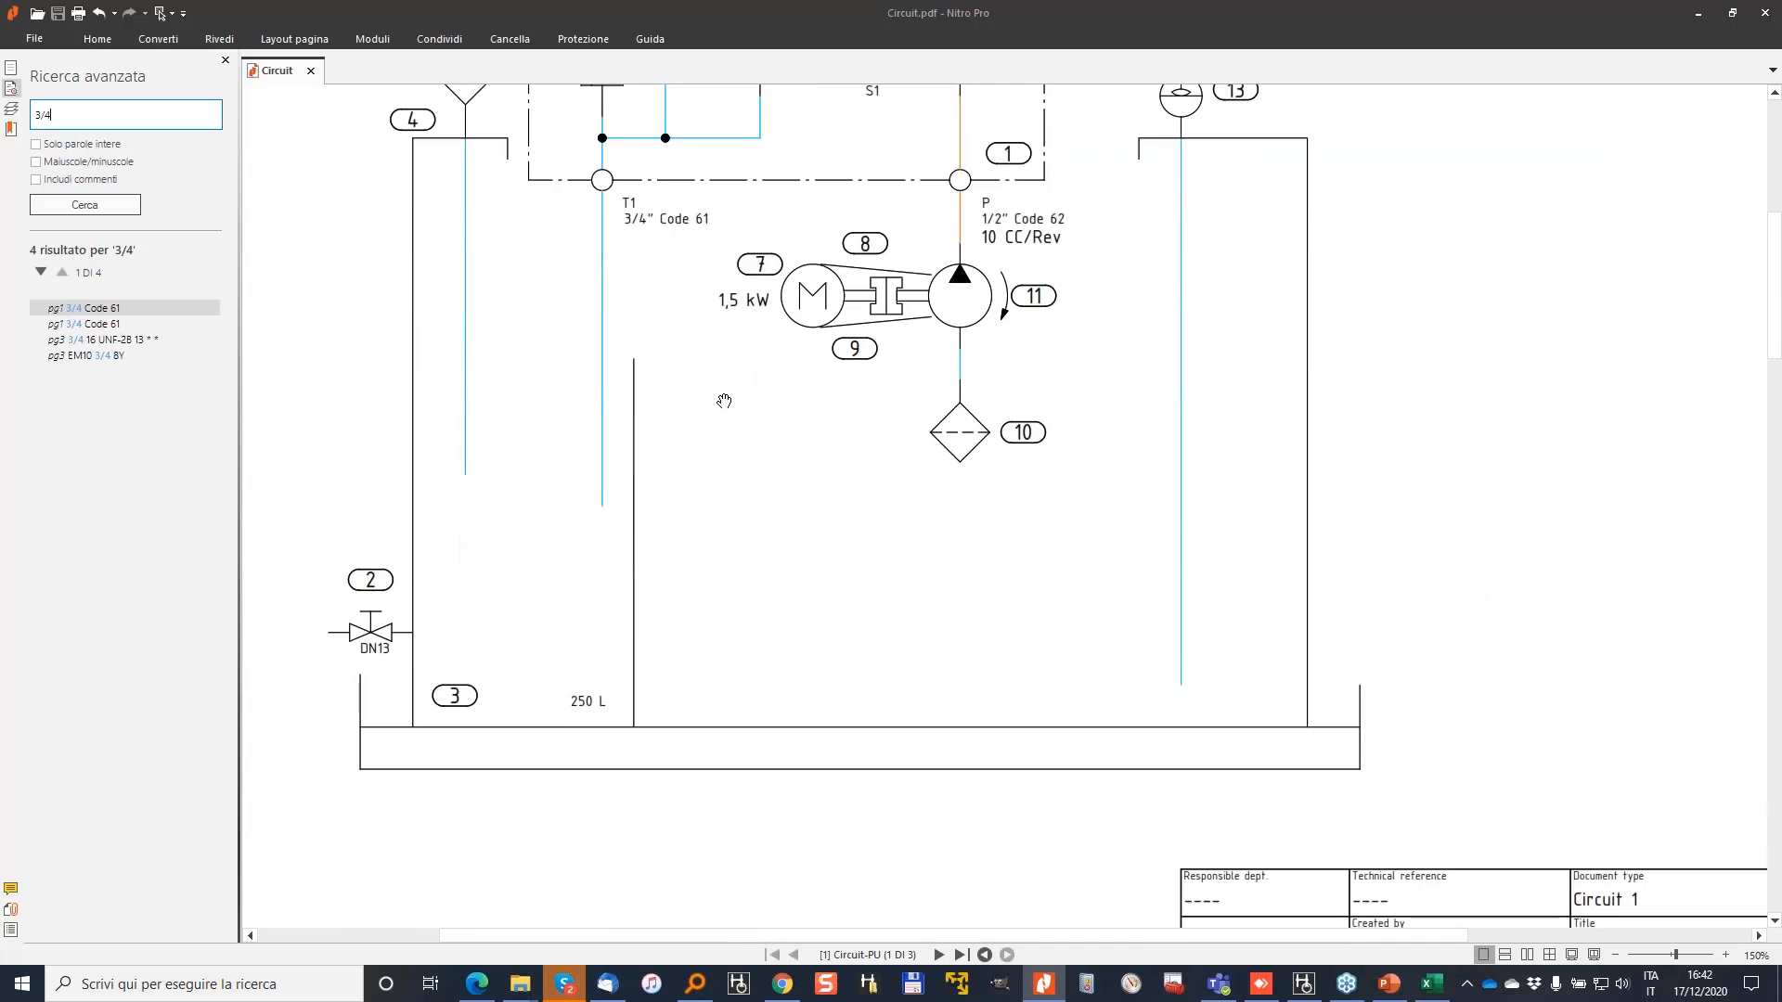
scroll(851, 346, "down", 1)
scroll(829, 362, "up", 2)
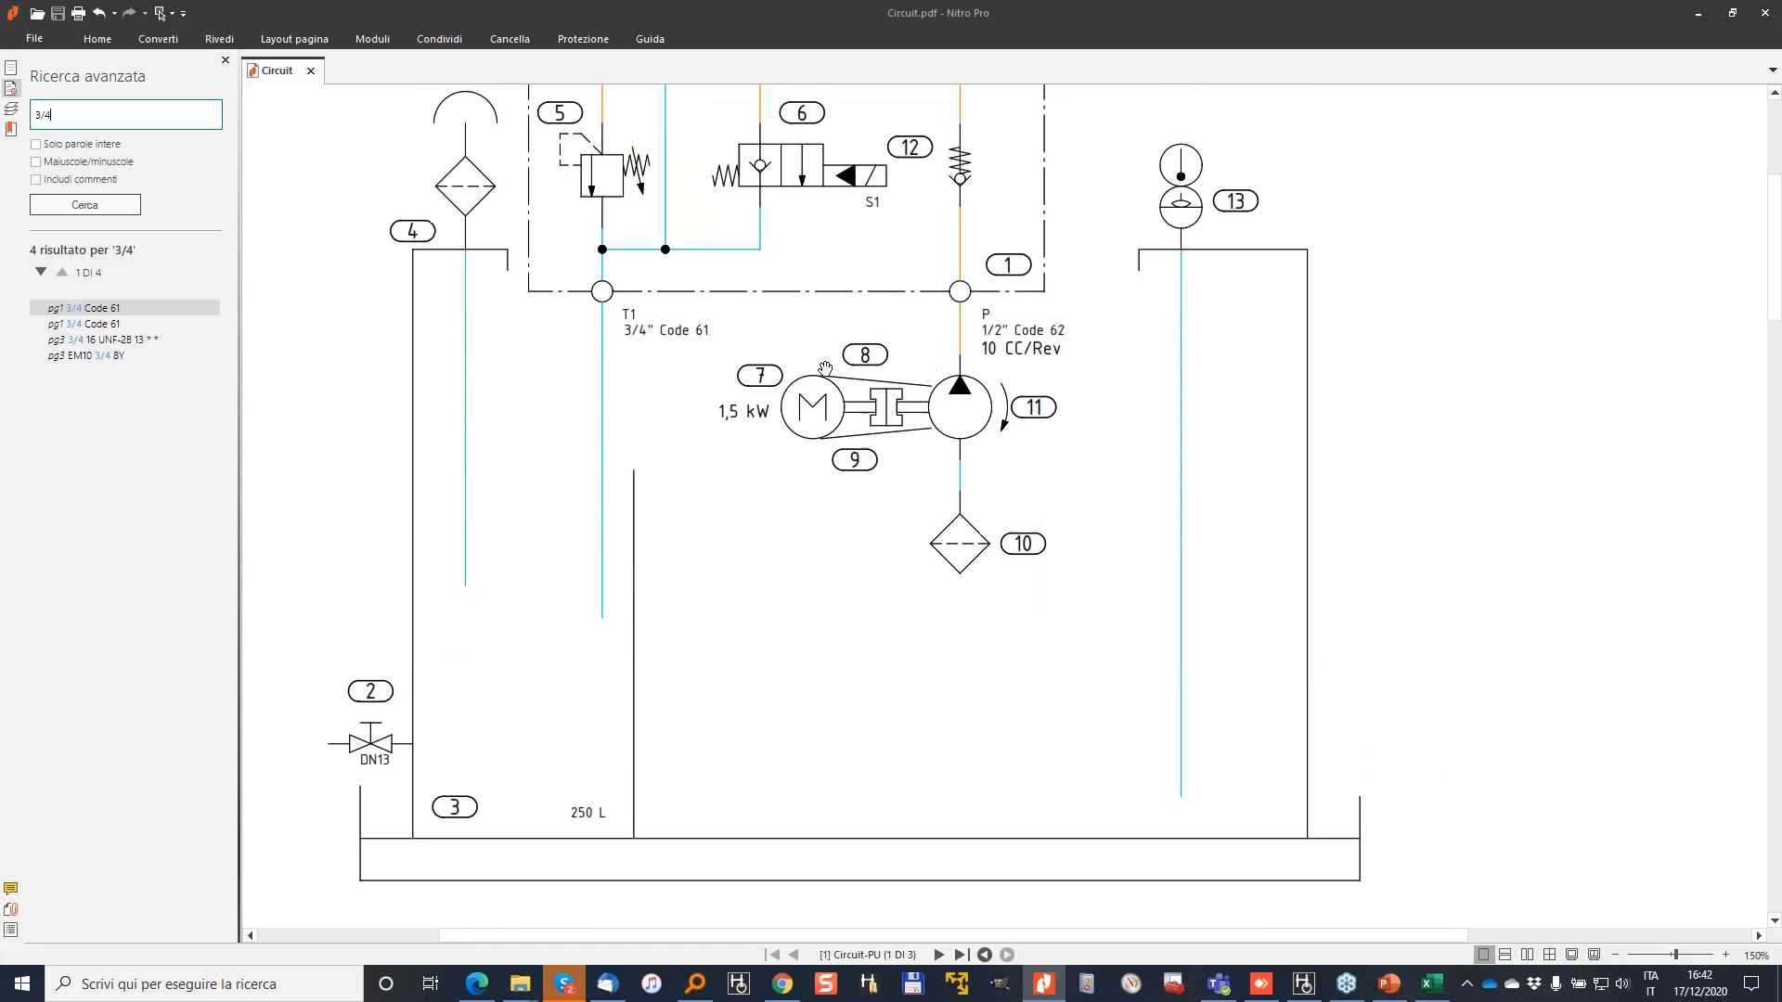
scroll(825, 369, "down", 1, "ctrl")
scroll(825, 368, "down", 1)
scroll(825, 401, "down", 1, "ctrl")
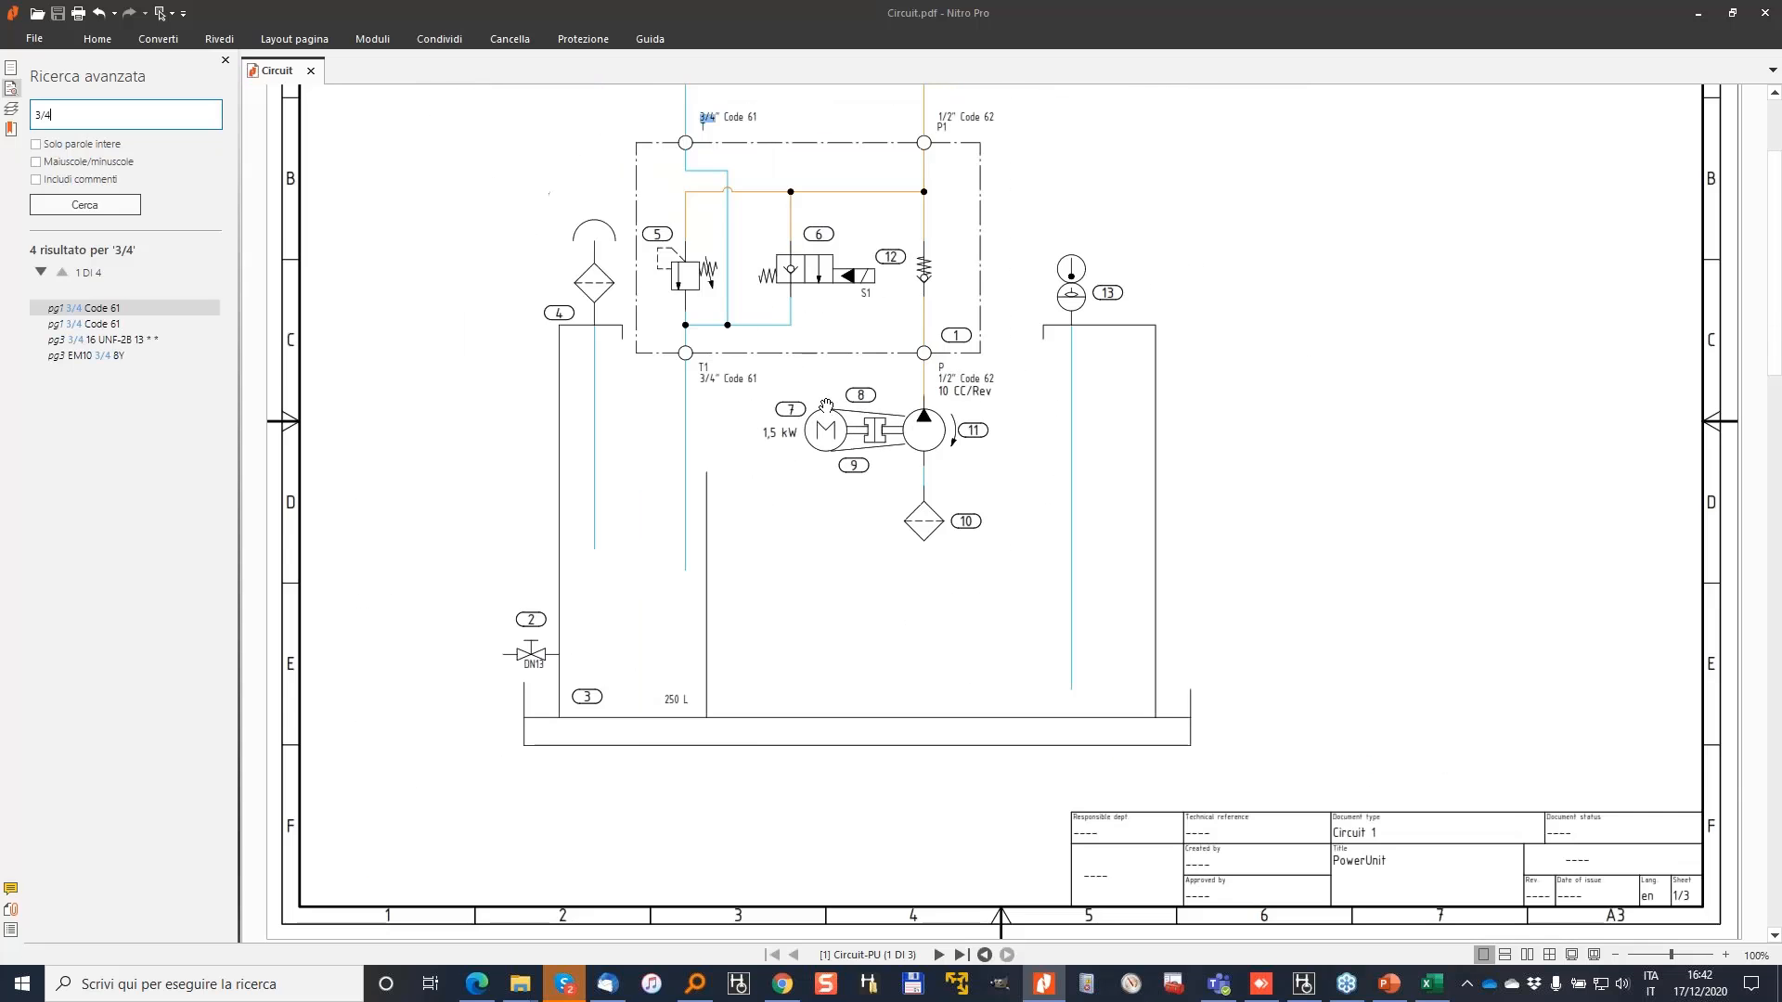